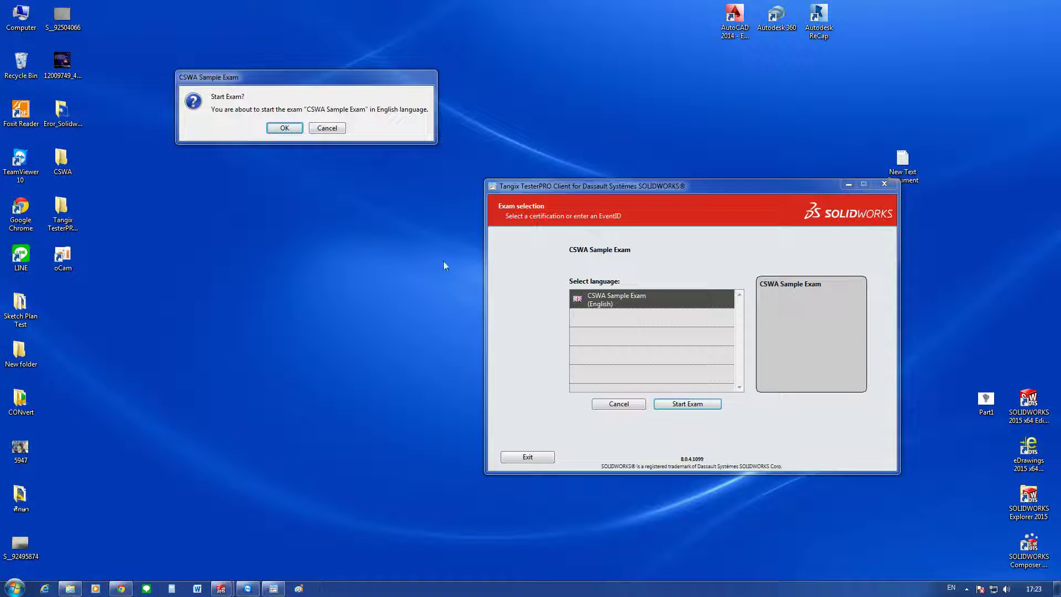
Step: Start the CSWA Sample Exam and bring SOLIDWORKS with the Assy_#7-8 assembly to the front
click(284, 130)
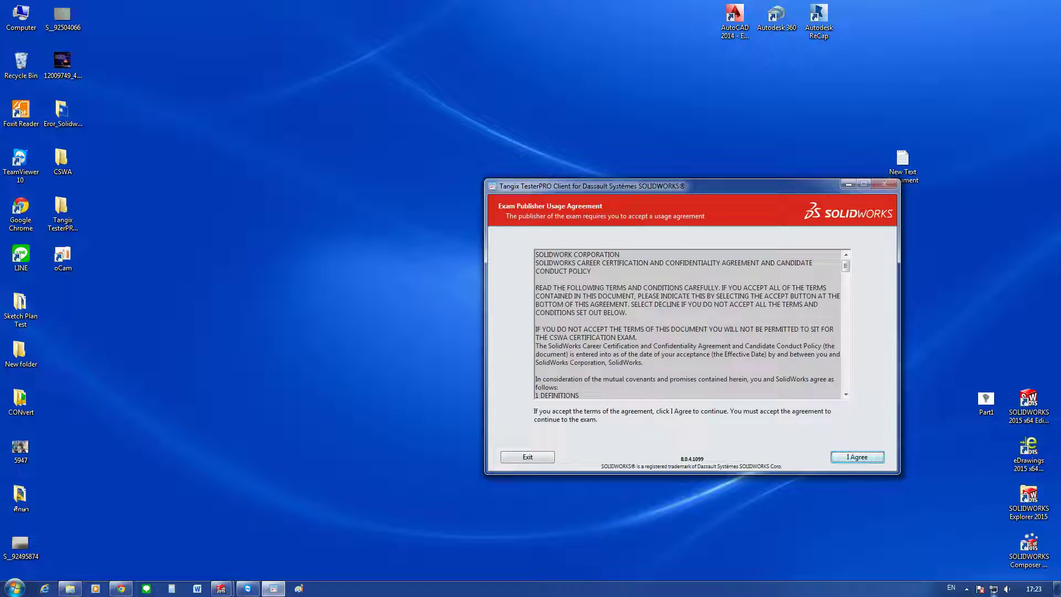
click(1007, 589)
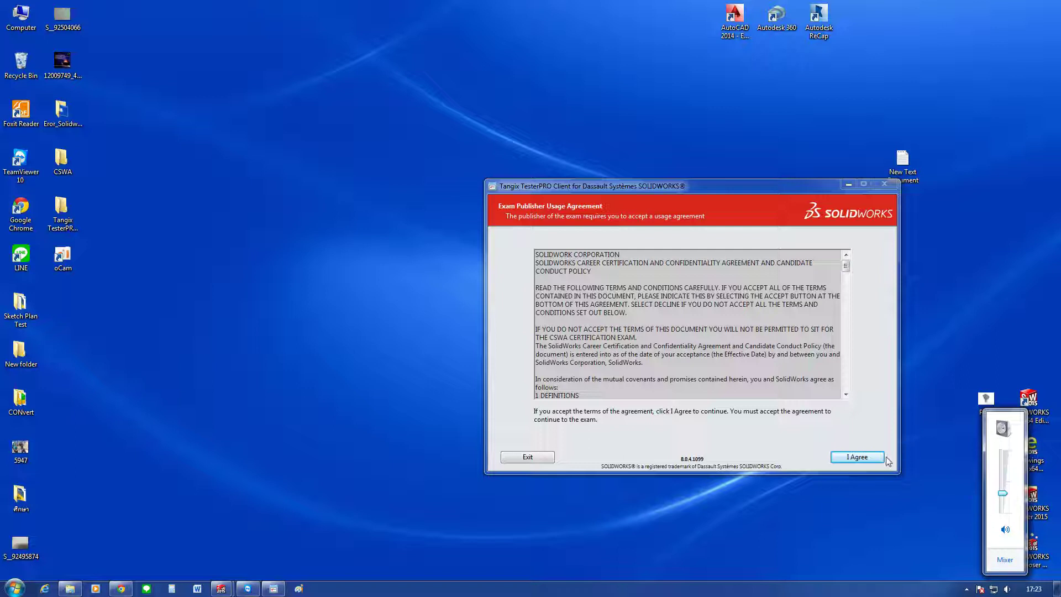
click(1041, 401)
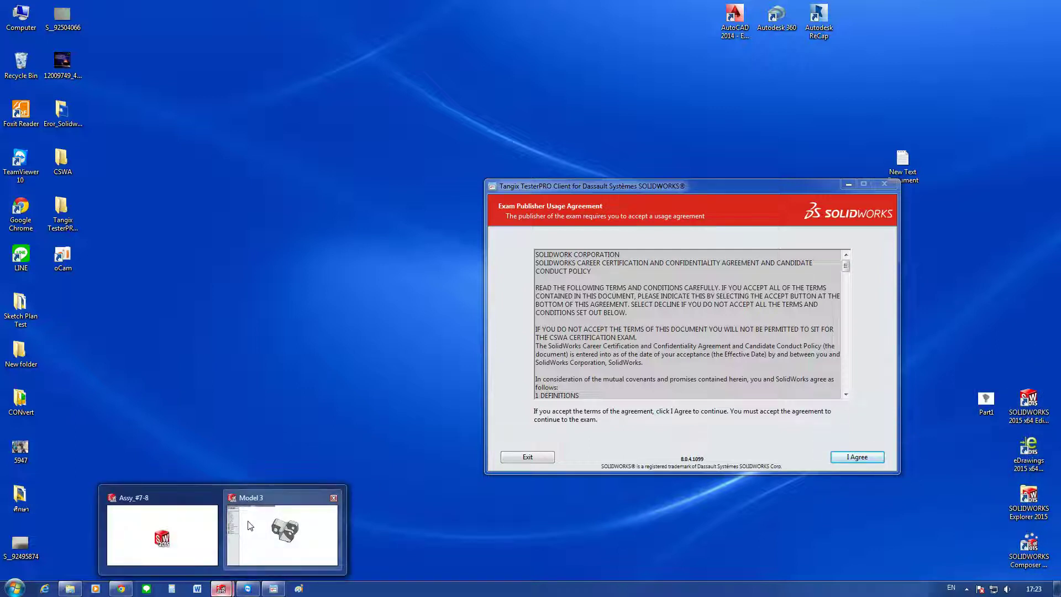
click(248, 531)
Step: Close the Test_#6 part and the Assy_#7-8 assembly, then close the TeamViewer windows
click(1041, 71)
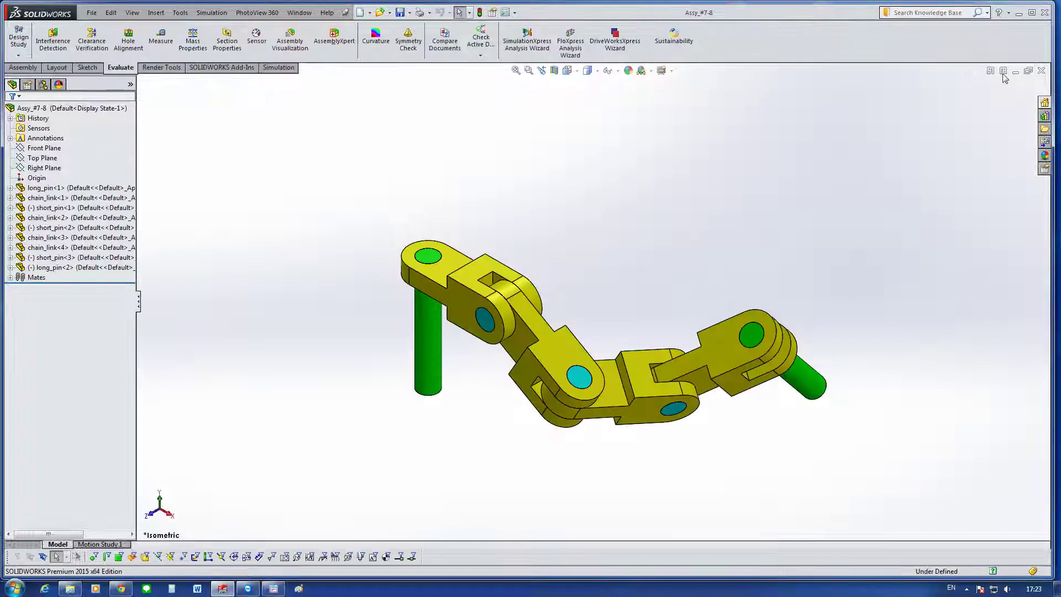
click(1041, 72)
click(1032, 13)
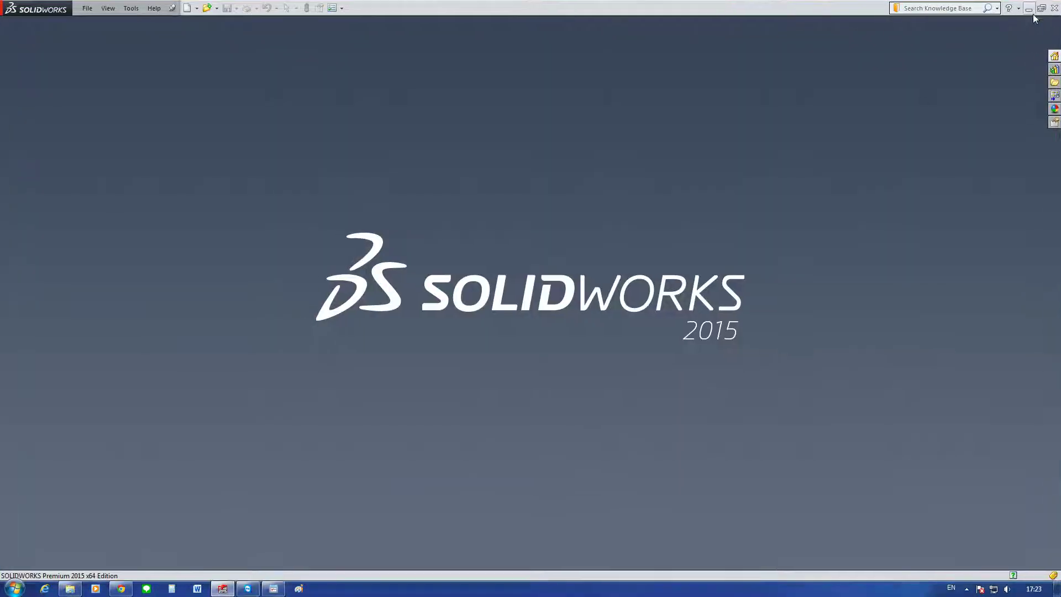
click(248, 586)
right_click(247, 587)
click(247, 562)
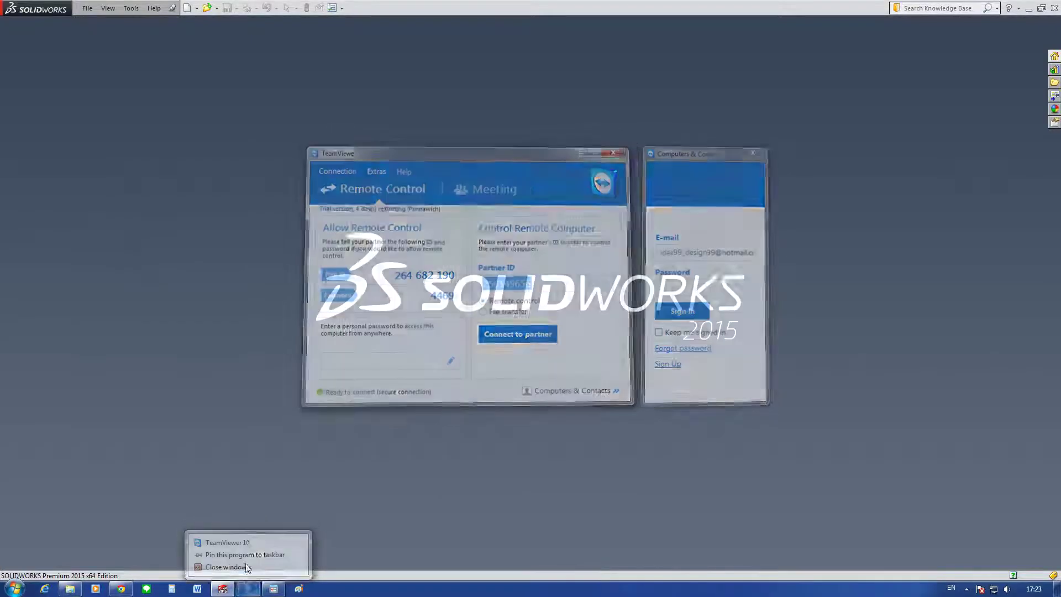
Step: Minimize Chrome and accept the exam usage agreement
click(121, 588)
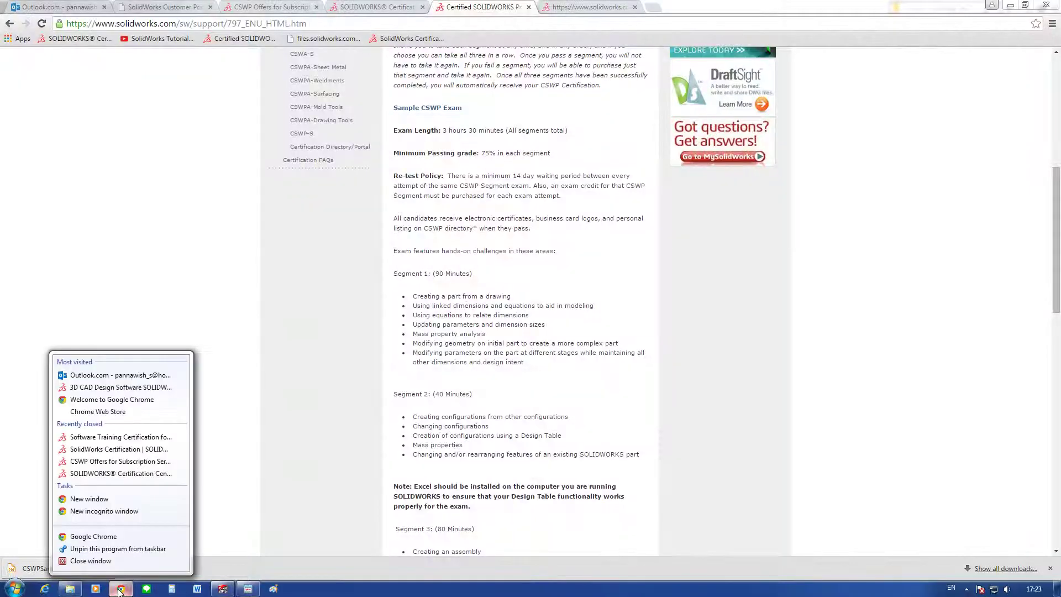
click(119, 590)
mouse_move(222, 588)
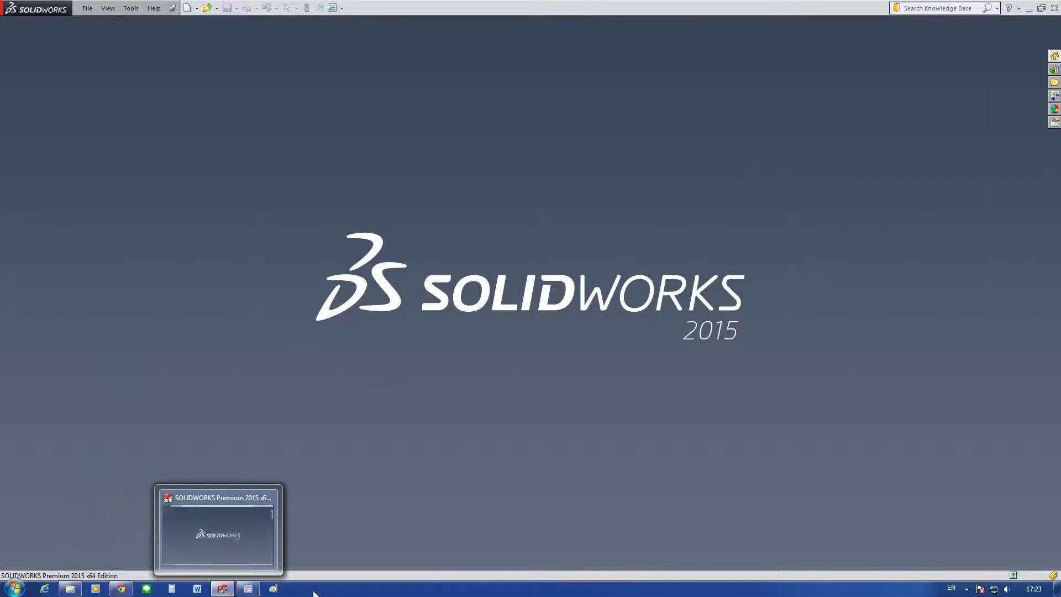
click(246, 591)
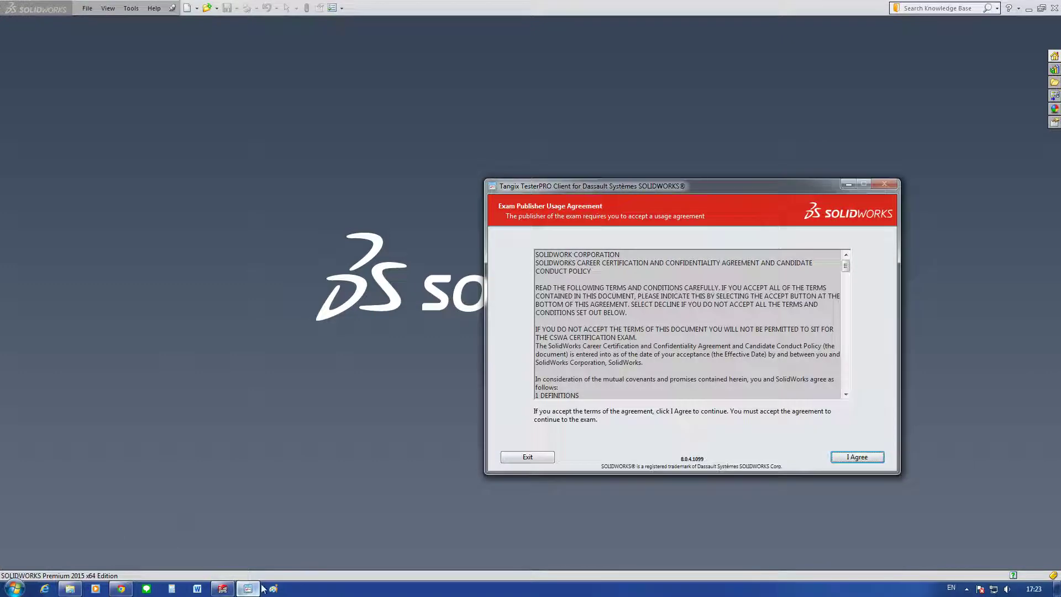
click(858, 458)
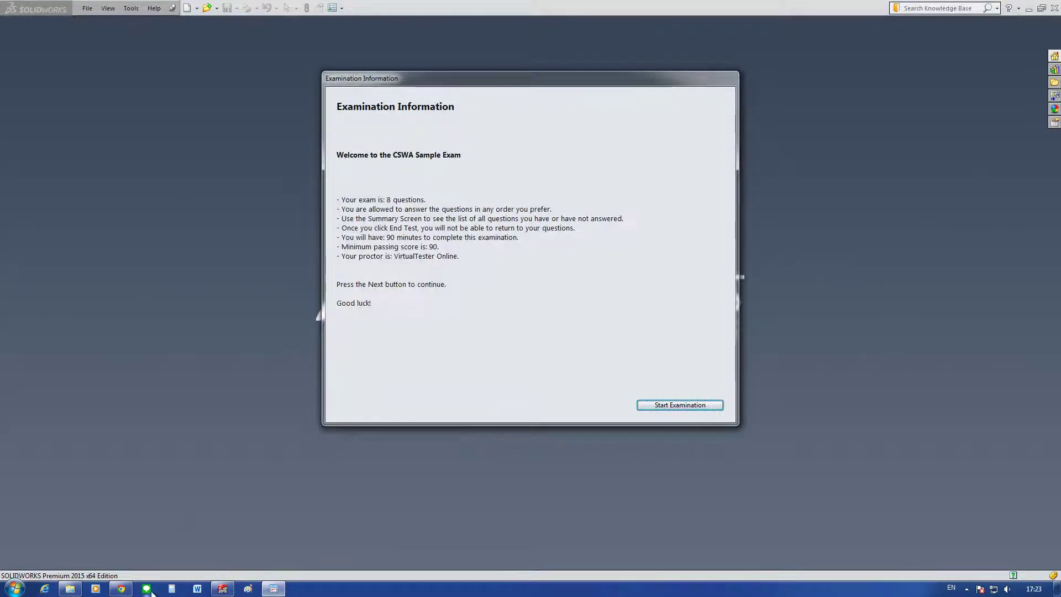
Step: Paste the exam information screenshot into Paint, save it as a JPEG in Downloads, and minimize Paint
click(247, 588)
key(ctrl+v)
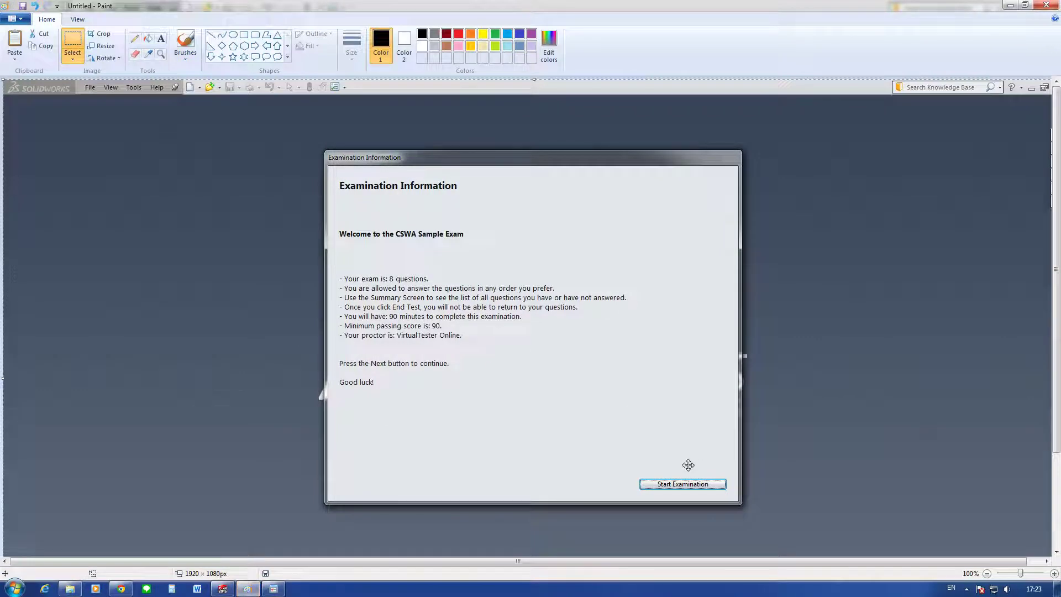
key(ctrl+s)
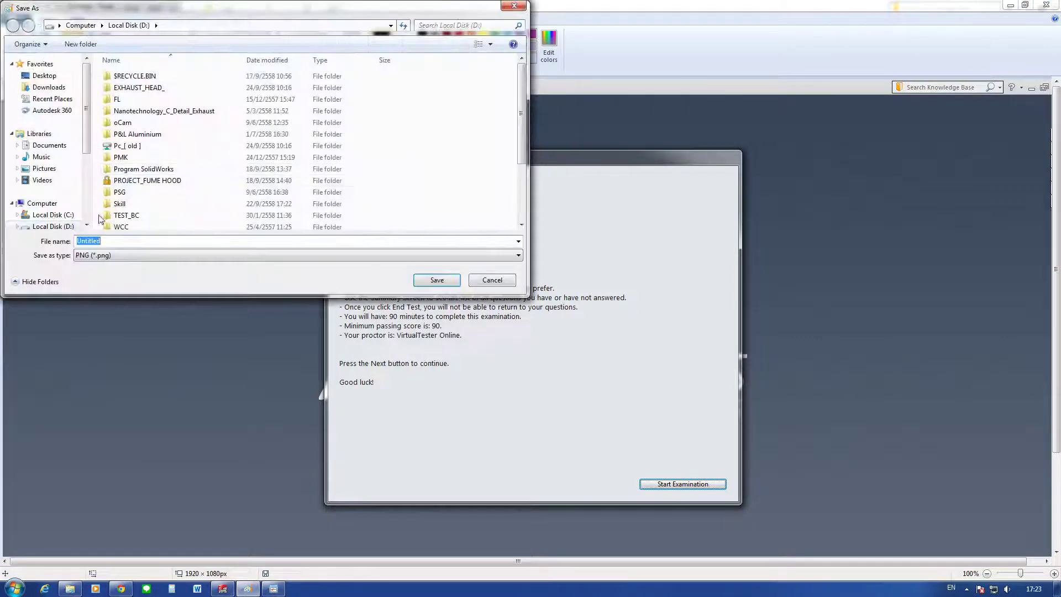
click(110, 257)
click(110, 301)
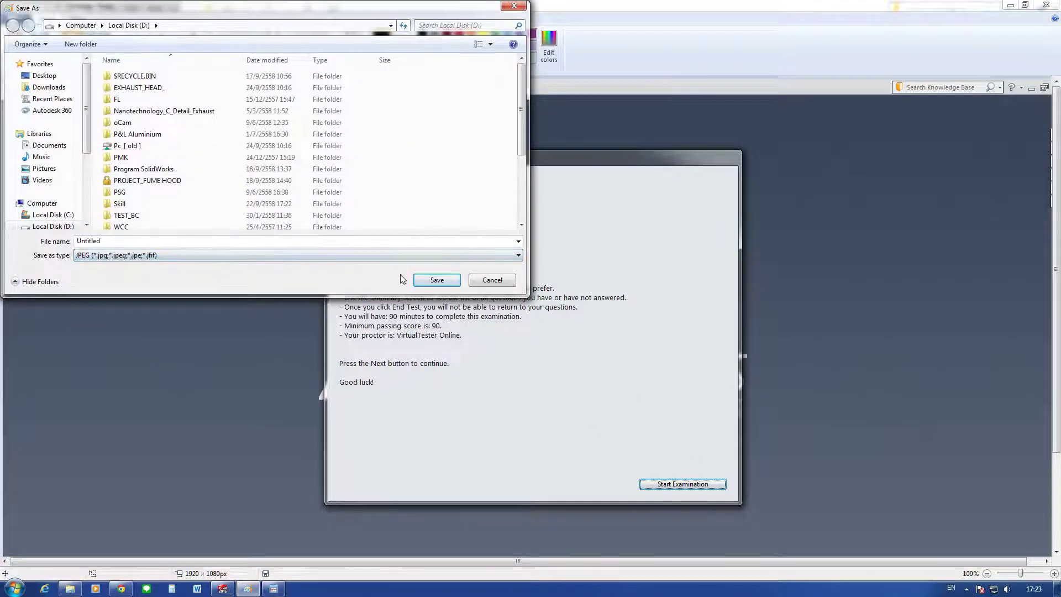
click(60, 88)
click(436, 280)
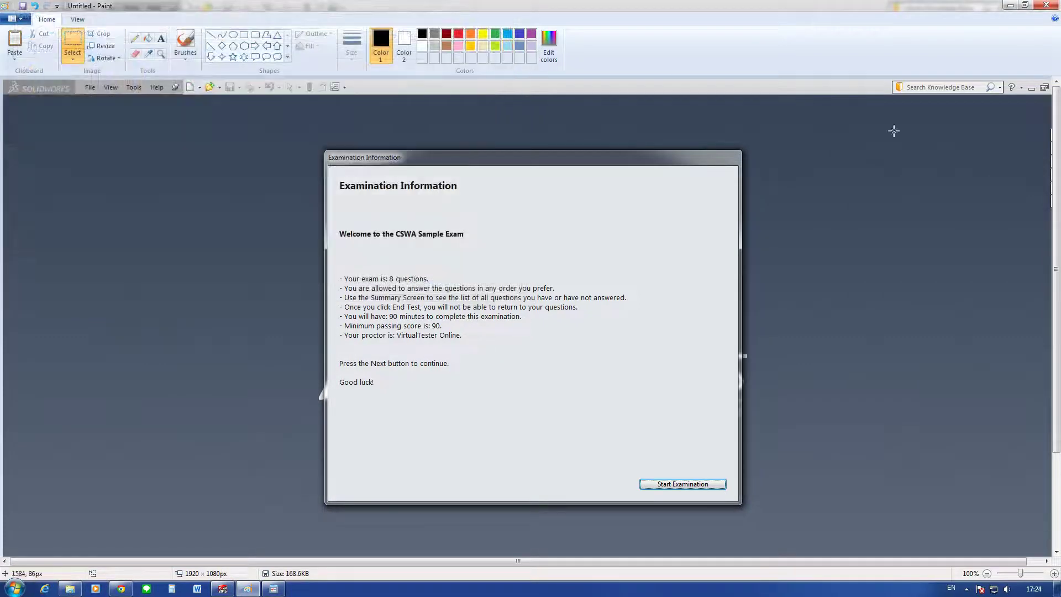
click(1010, 5)
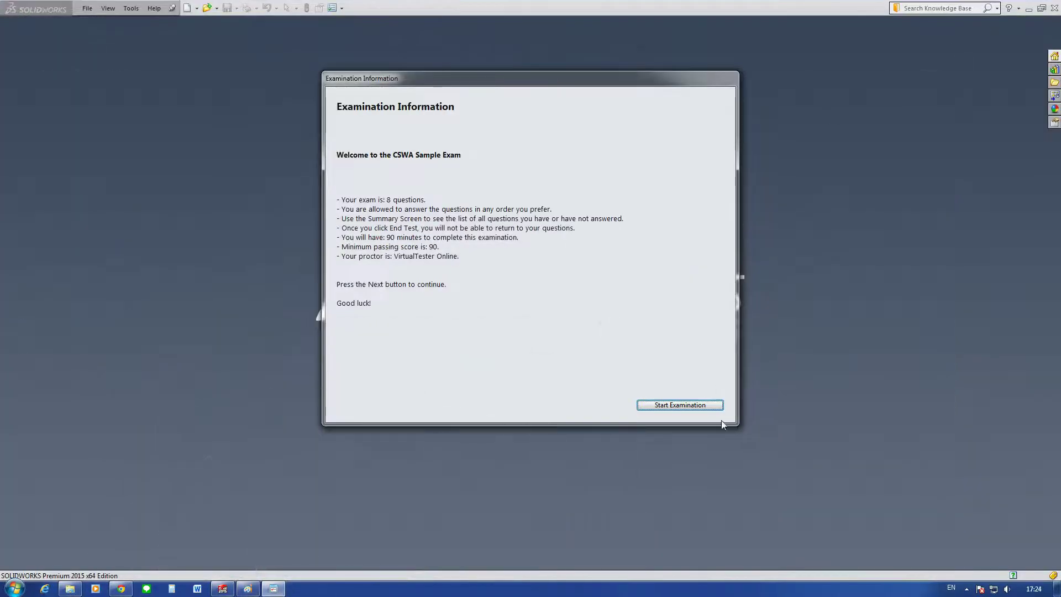
Step: Start the examination and answer Question 1 with Crop
click(687, 406)
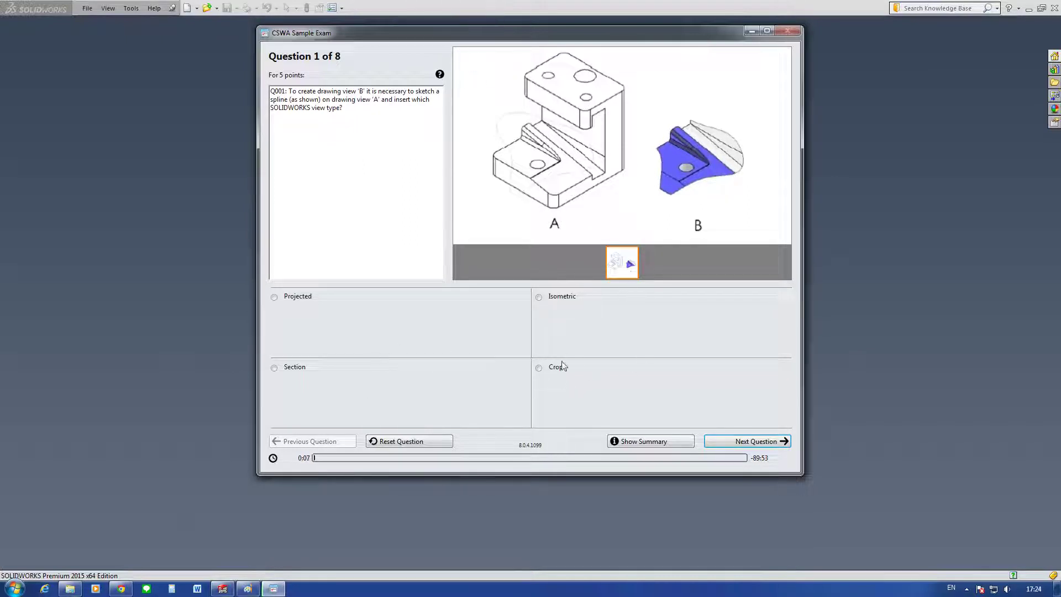
click(539, 368)
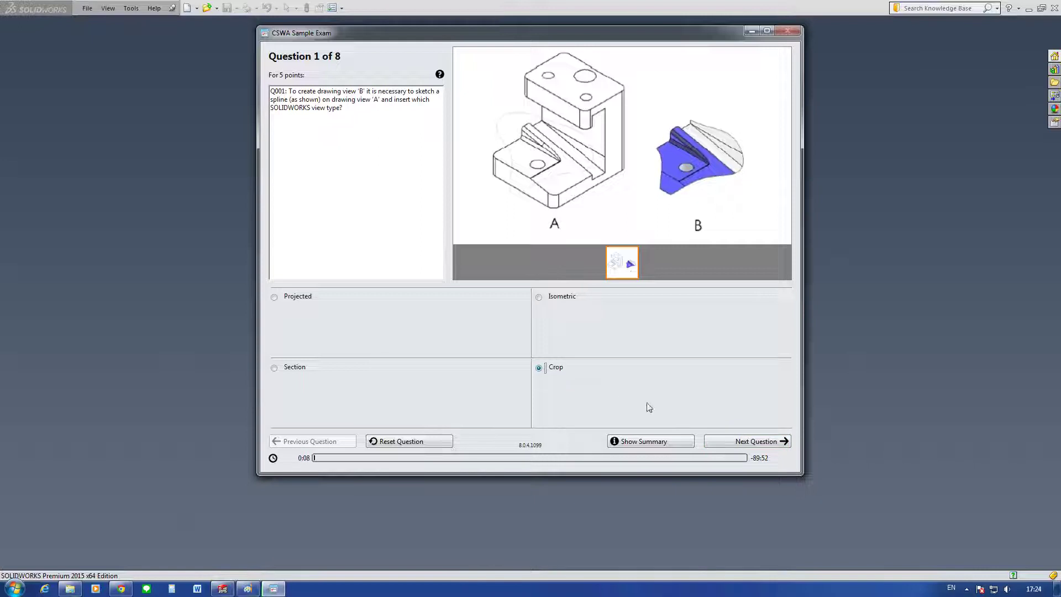
click(737, 442)
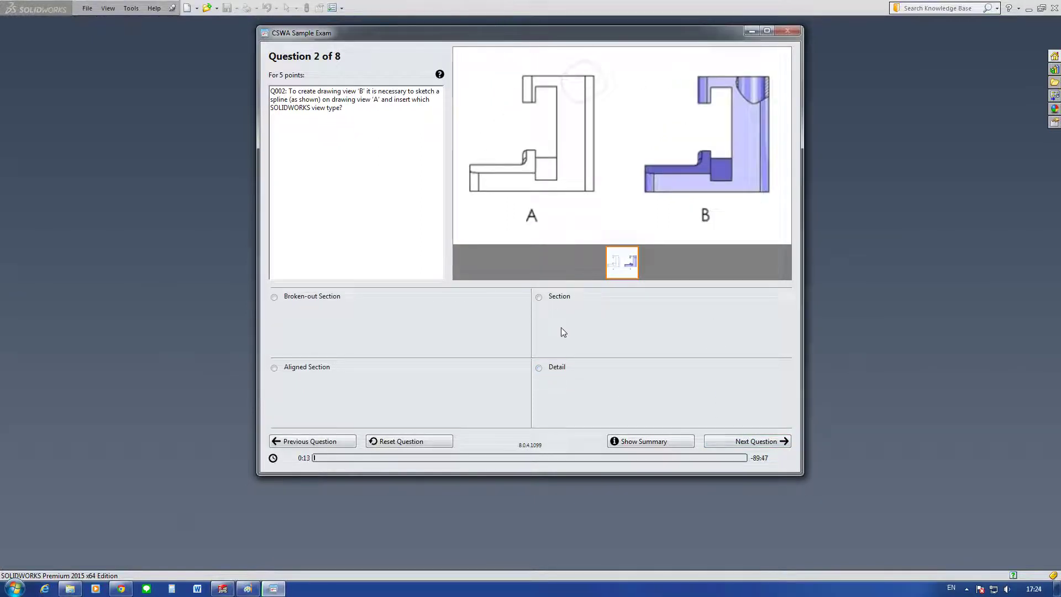
Step: Answer Question 2 with Broken-out Section and review the Question 3 part images
click(273, 298)
click(765, 442)
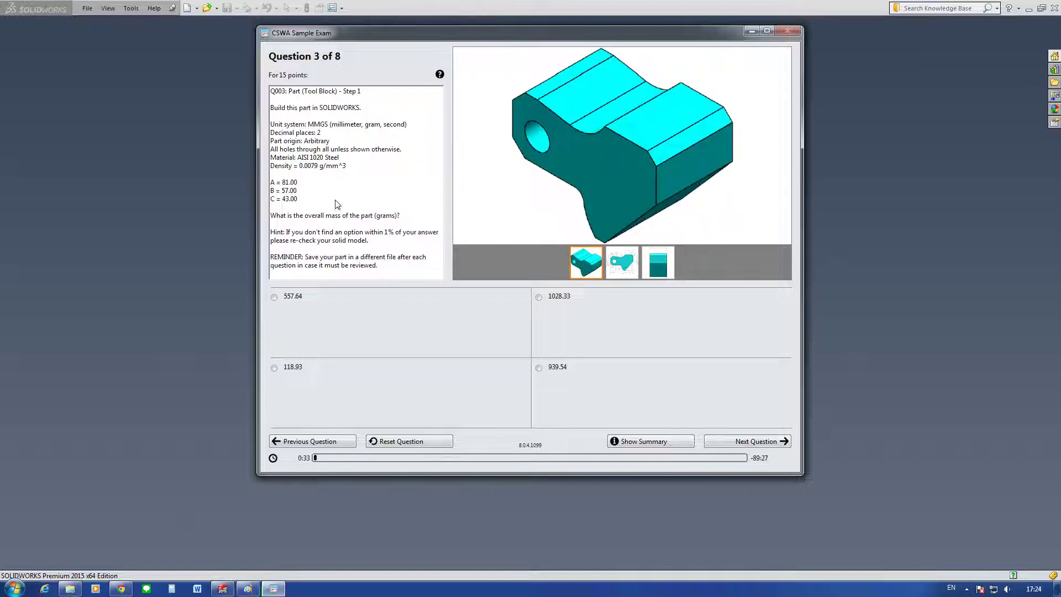
mouse_move(622, 144)
click(622, 263)
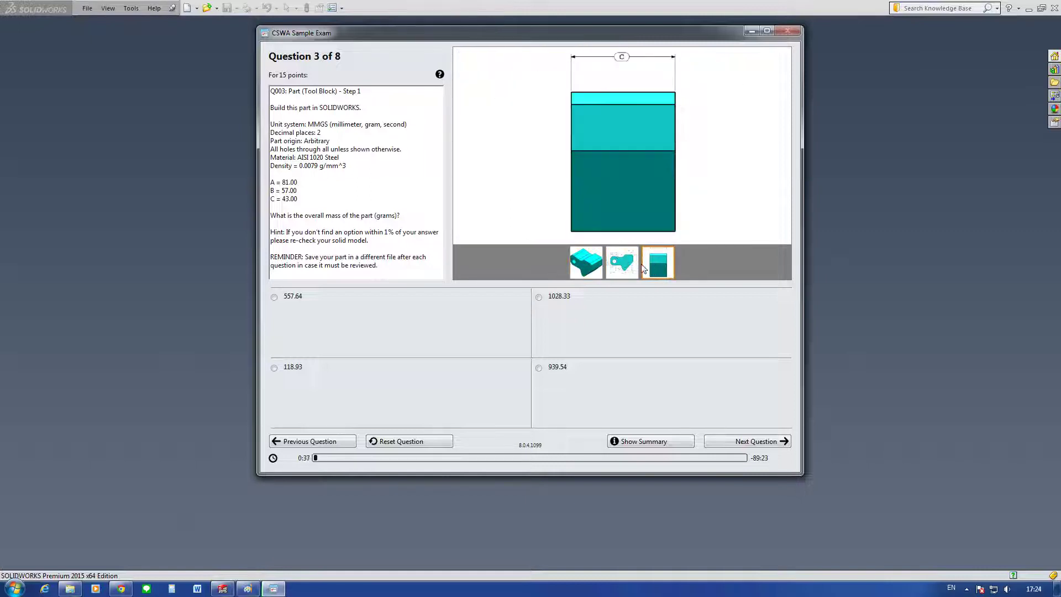
click(594, 269)
click(591, 267)
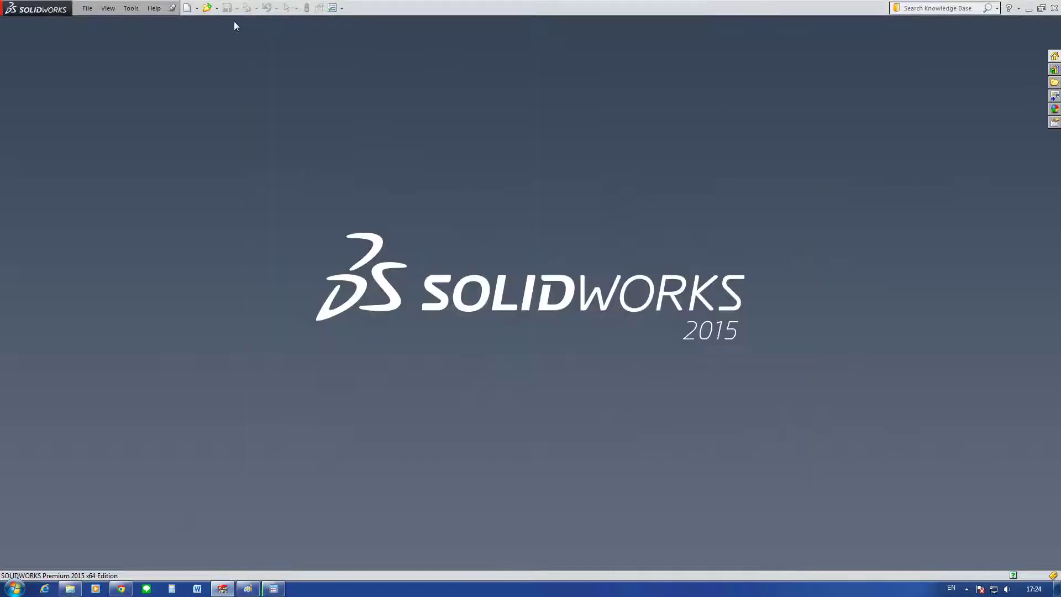
Step: Browse the CSWA folder with all files listed and open the Test_#3 part
click(216, 8)
click(243, 31)
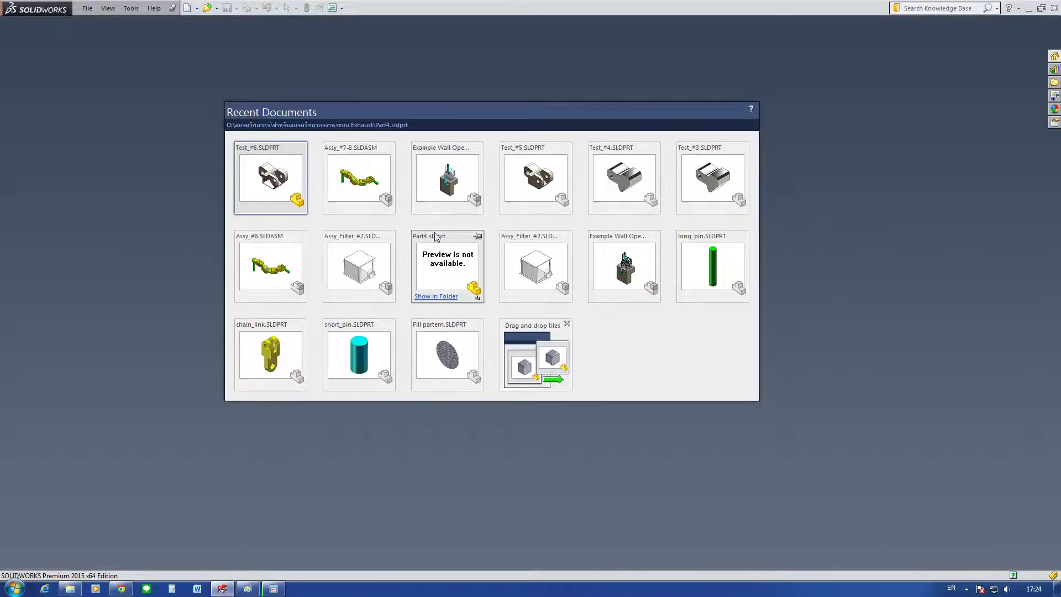
click(210, 19)
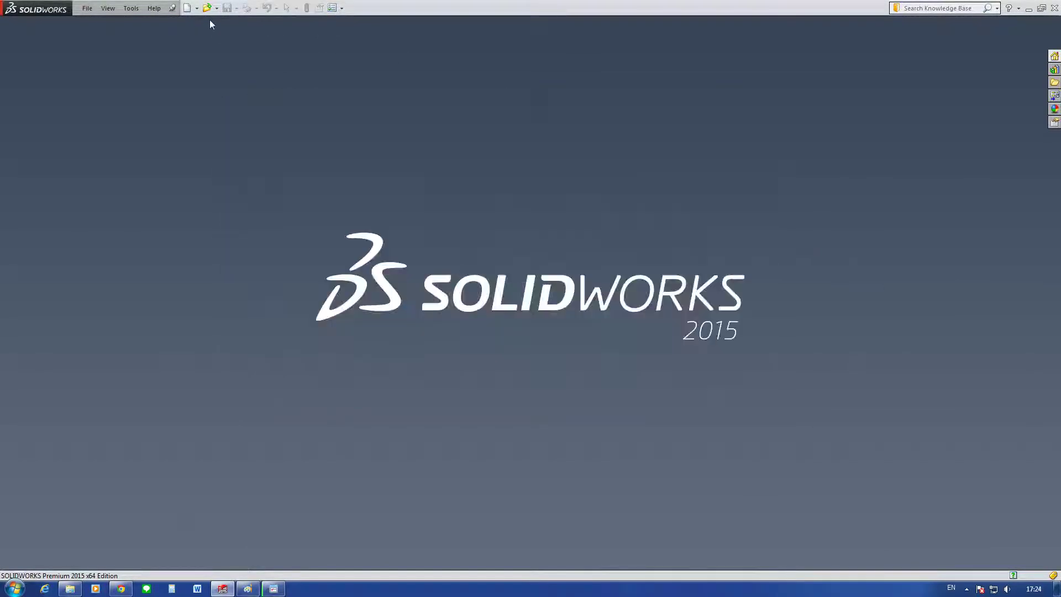
click(214, 10)
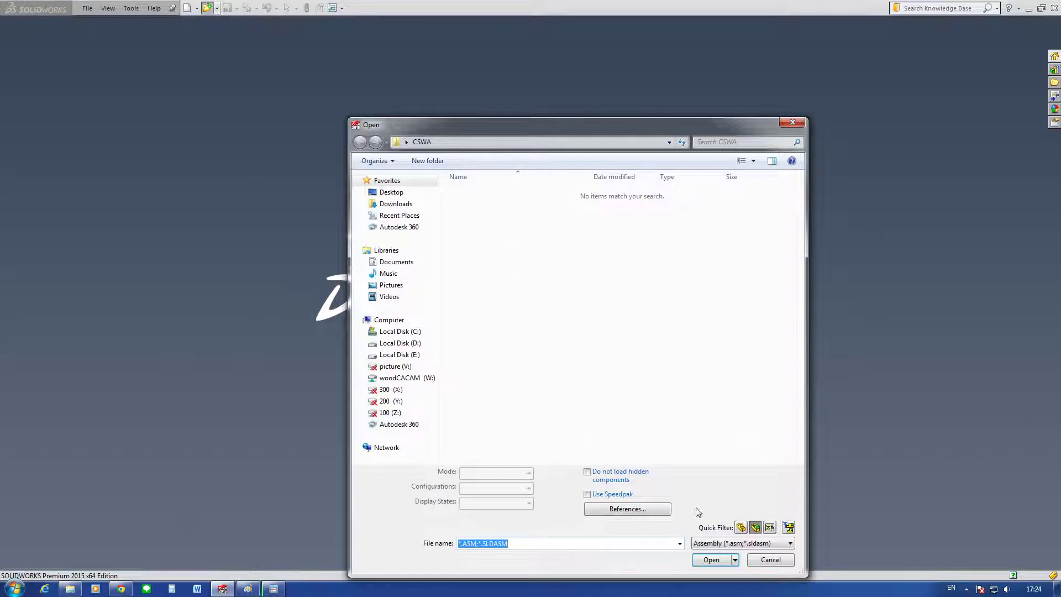
click(755, 528)
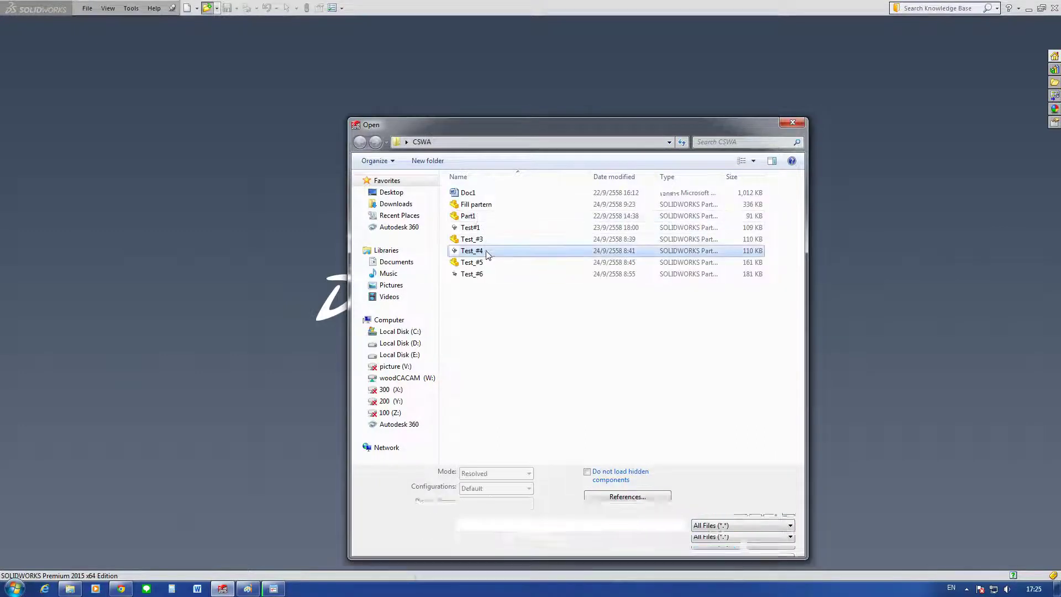
click(481, 240)
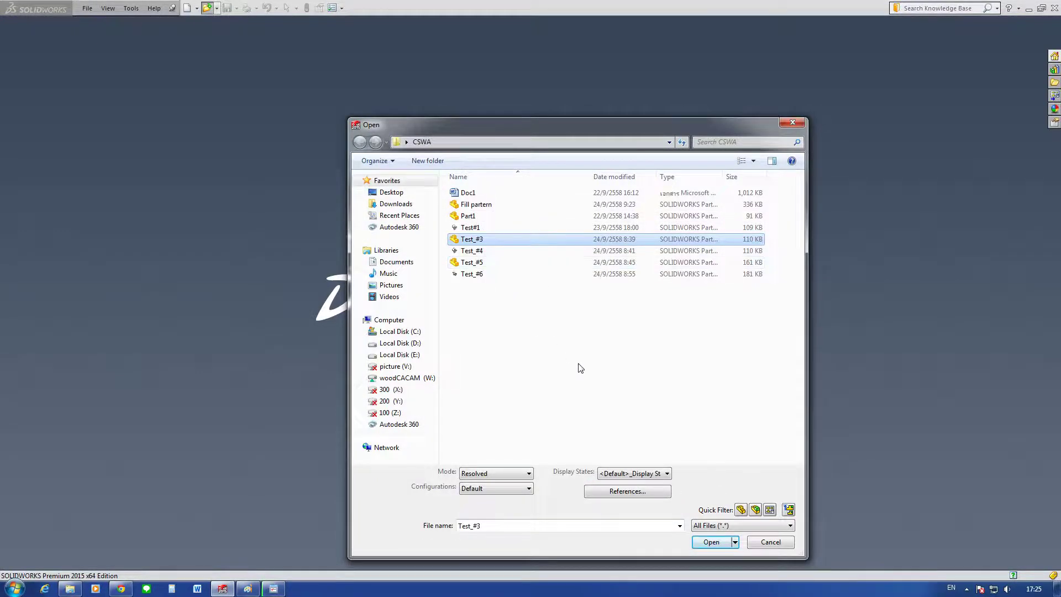
click(712, 542)
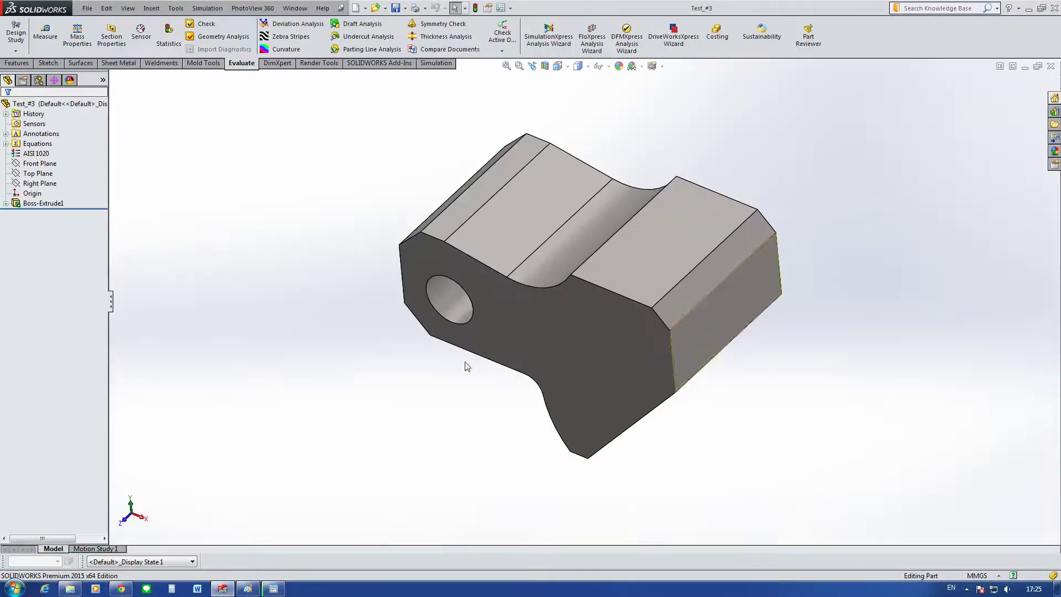
Step: Show the Boss-Extrude1 sketch dimensions and arrange SOLIDWORKS and the exam window side by side
click(6, 203)
double_click(44, 214)
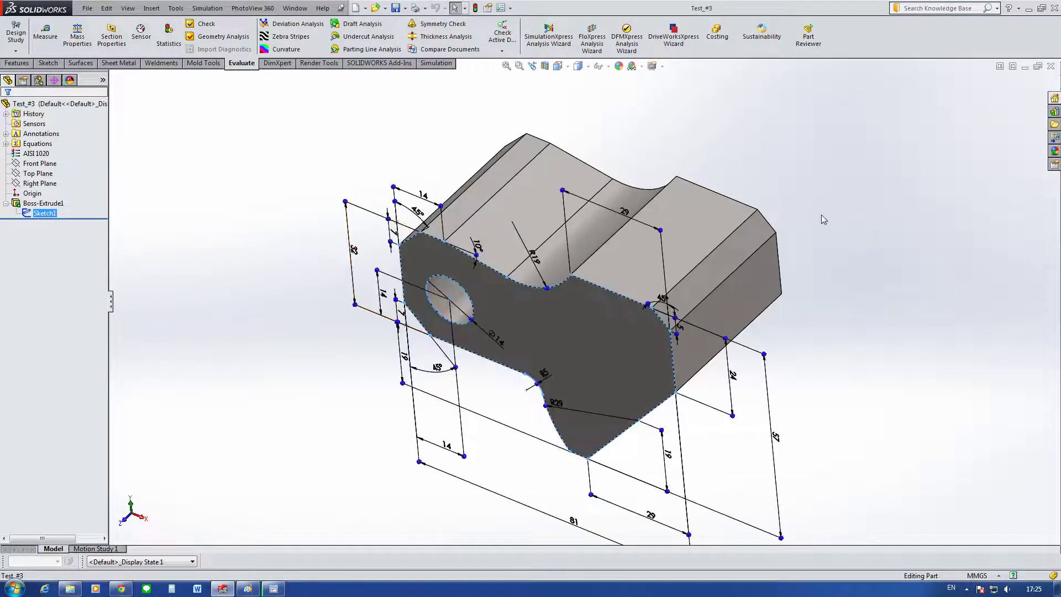
click(1040, 9)
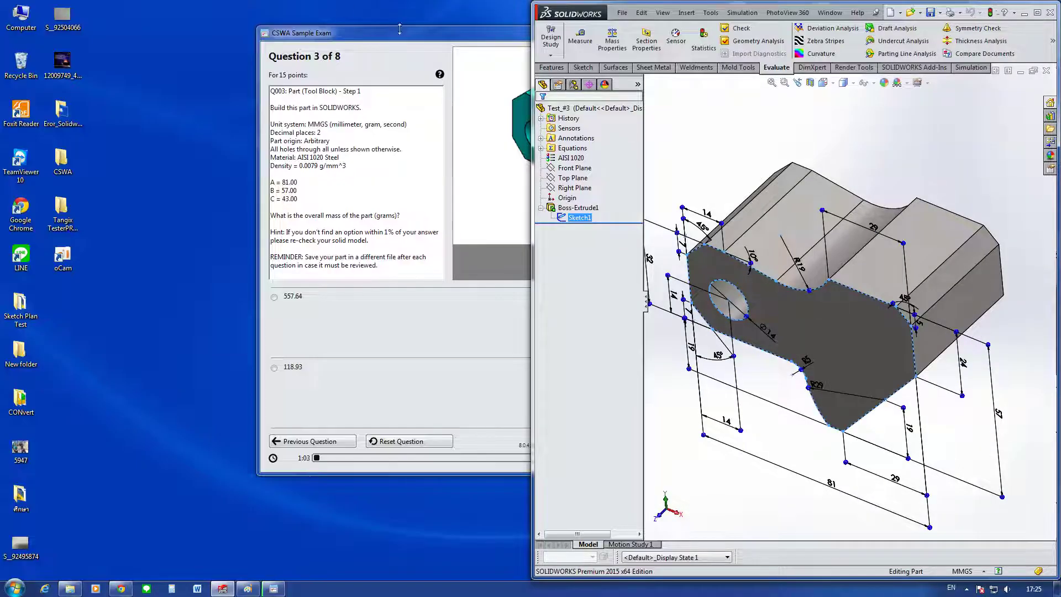
drag(324, 33, 86, 20)
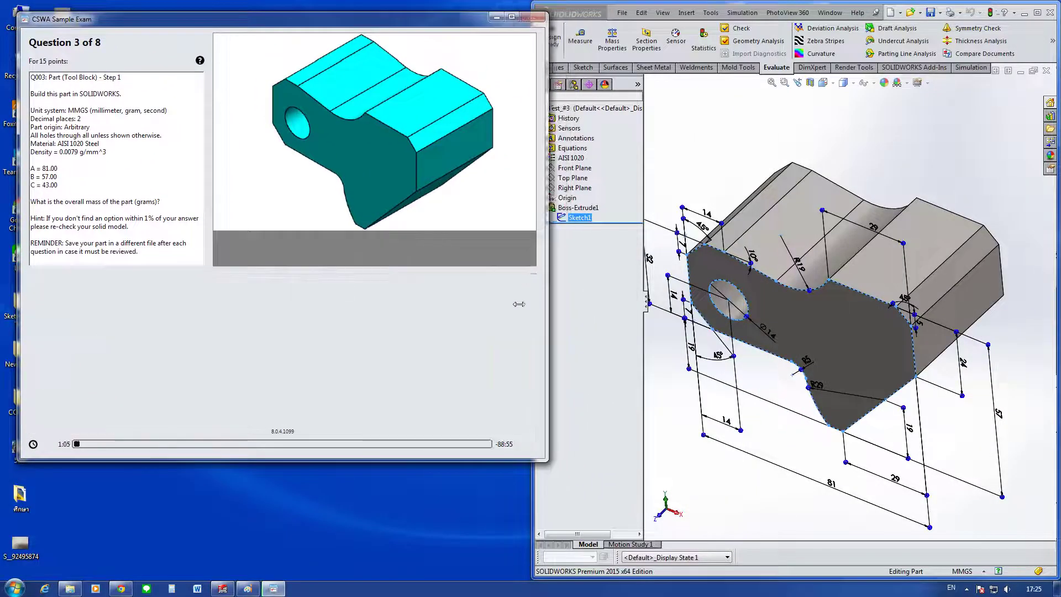
drag(563, 305, 474, 316)
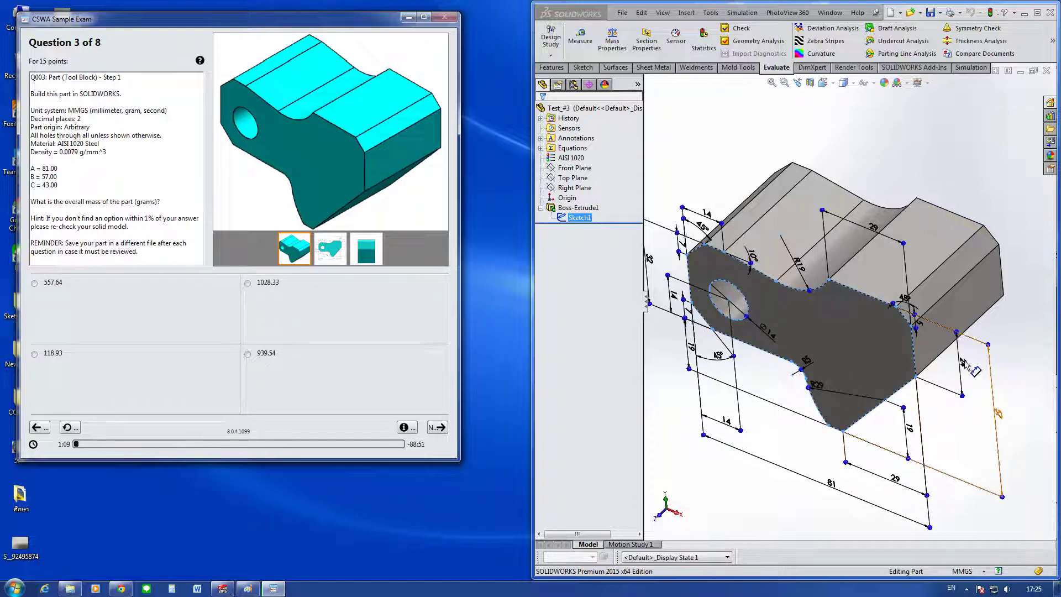
click(960, 289)
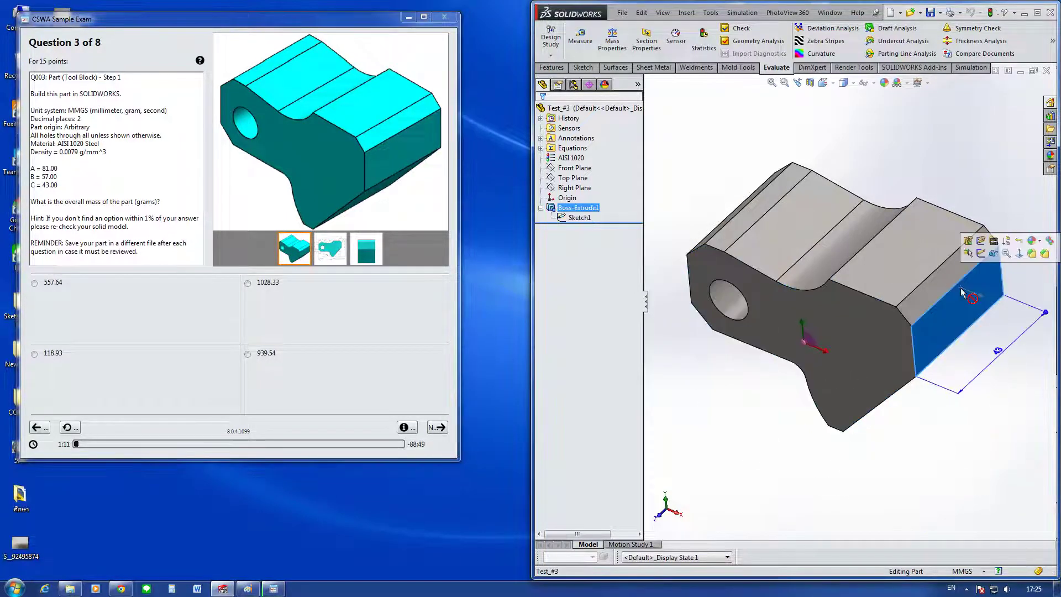
click(879, 459)
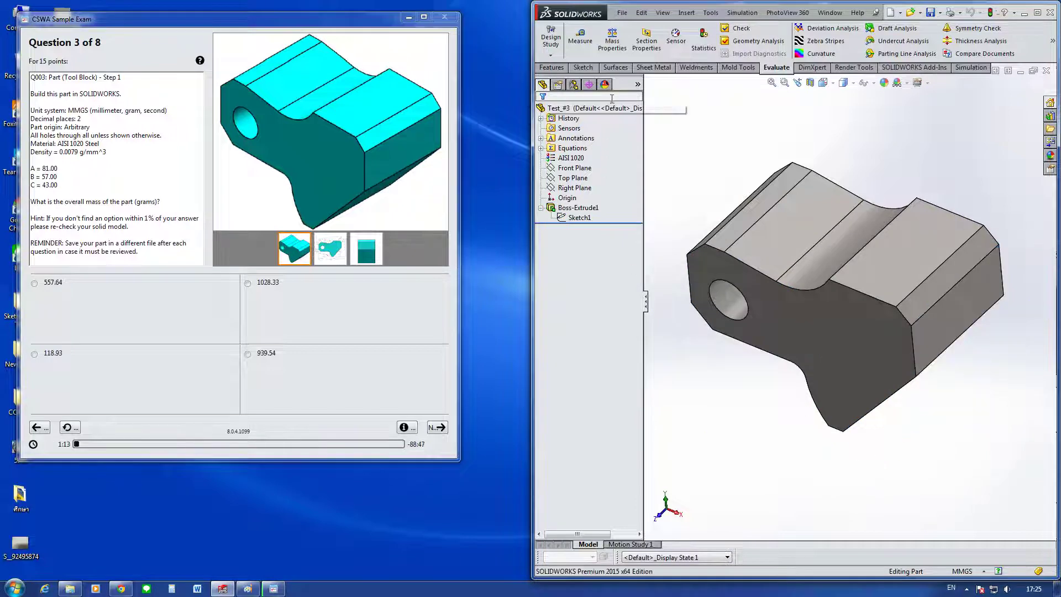
Step: Read the 939.54 g mass, submit it for Question 3, and advance to Question 4
click(614, 42)
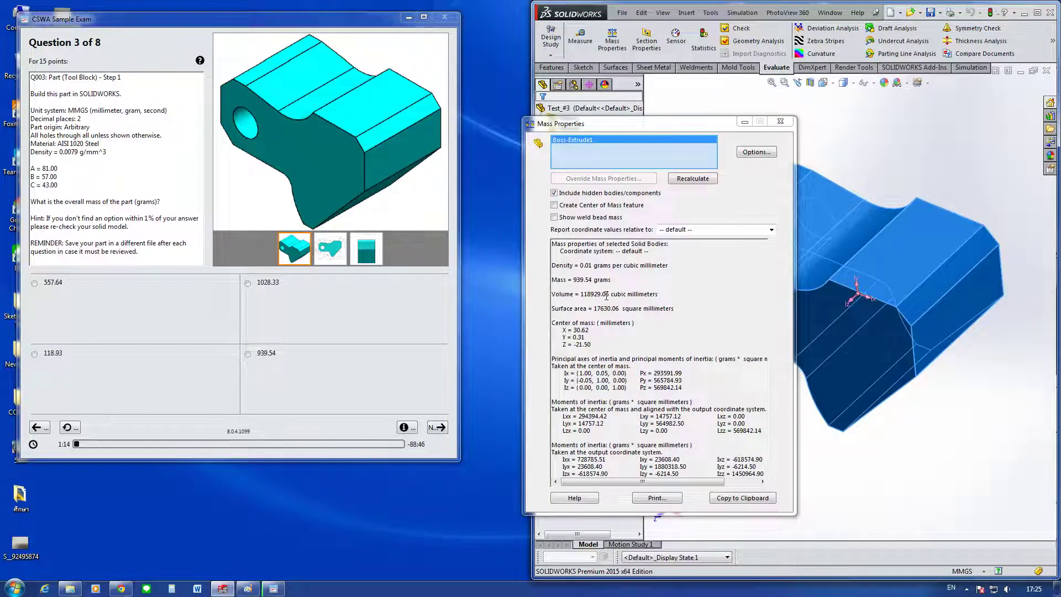
click(247, 354)
click(437, 428)
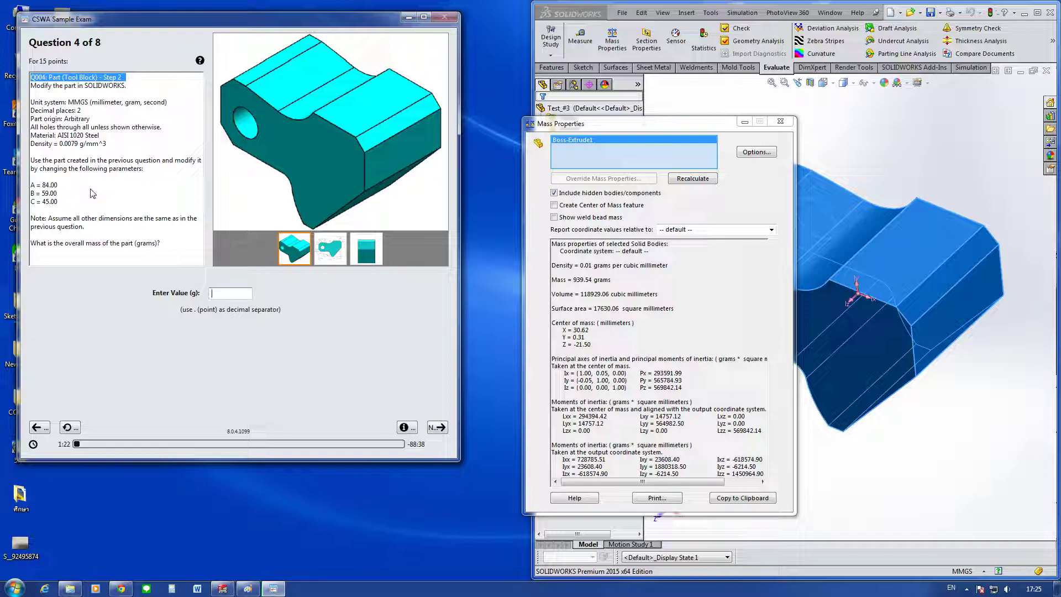
click(780, 121)
Step: Close the current part and open Test_#4 from the CSWA folder
click(1045, 70)
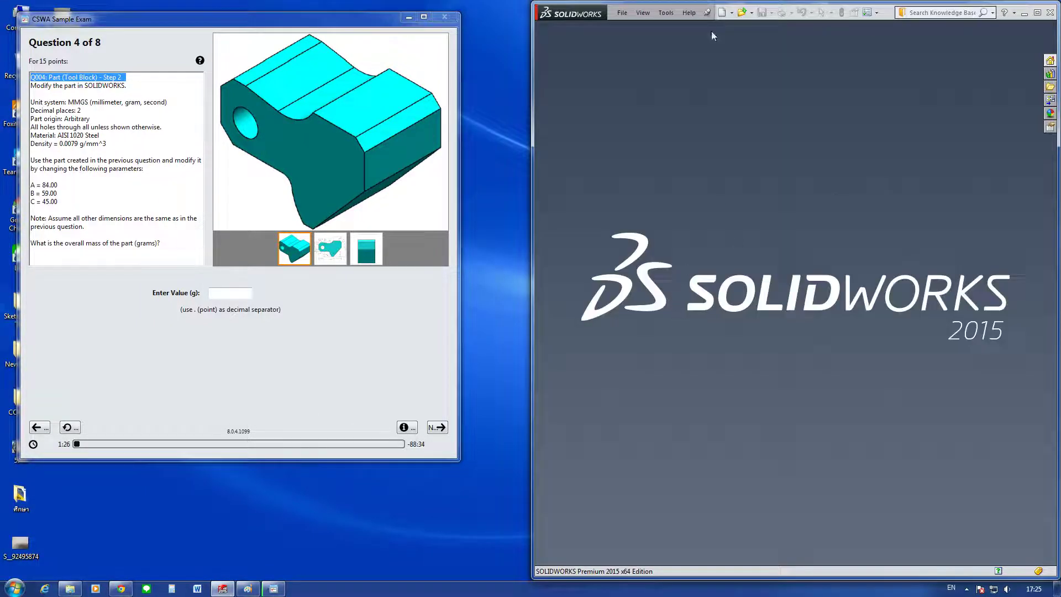
click(751, 12)
click(787, 35)
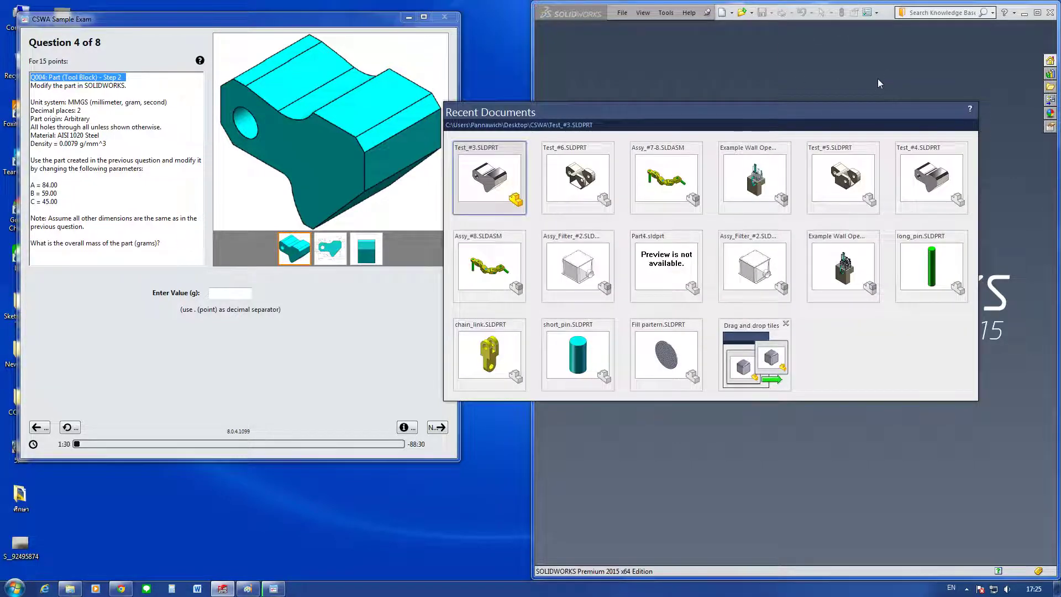
click(813, 81)
click(743, 12)
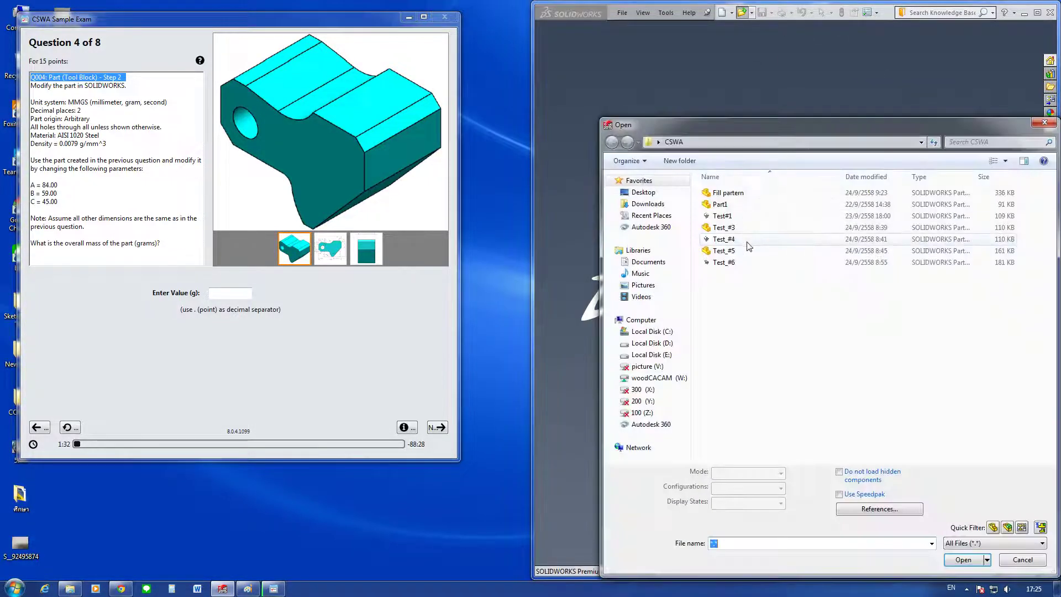
click(723, 250)
click(948, 538)
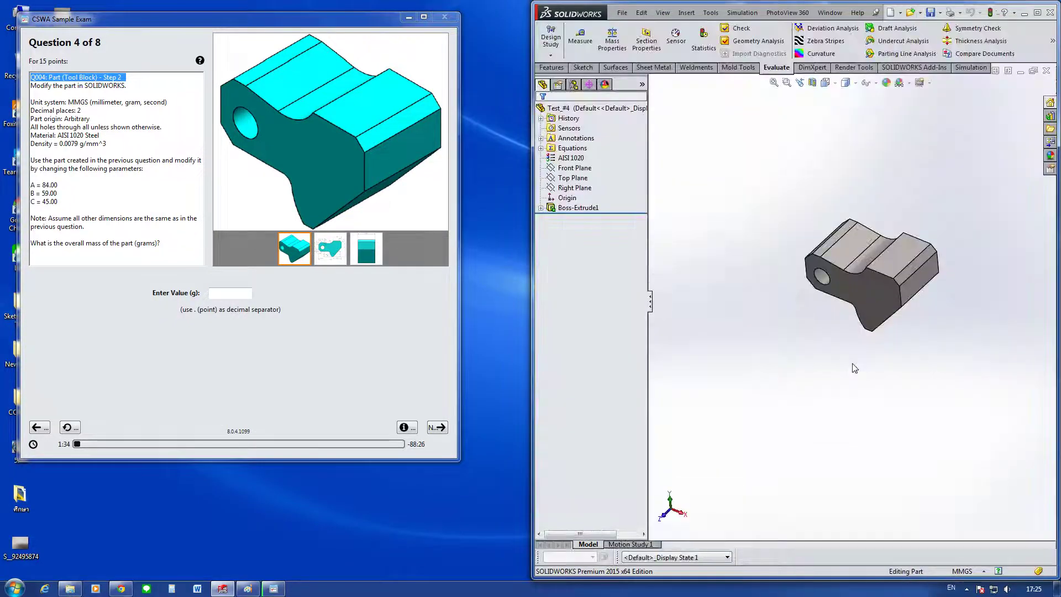
Step: Display Test_#4's Sketch1 dimensions and inspect the 84 width
click(577, 208)
click(541, 208)
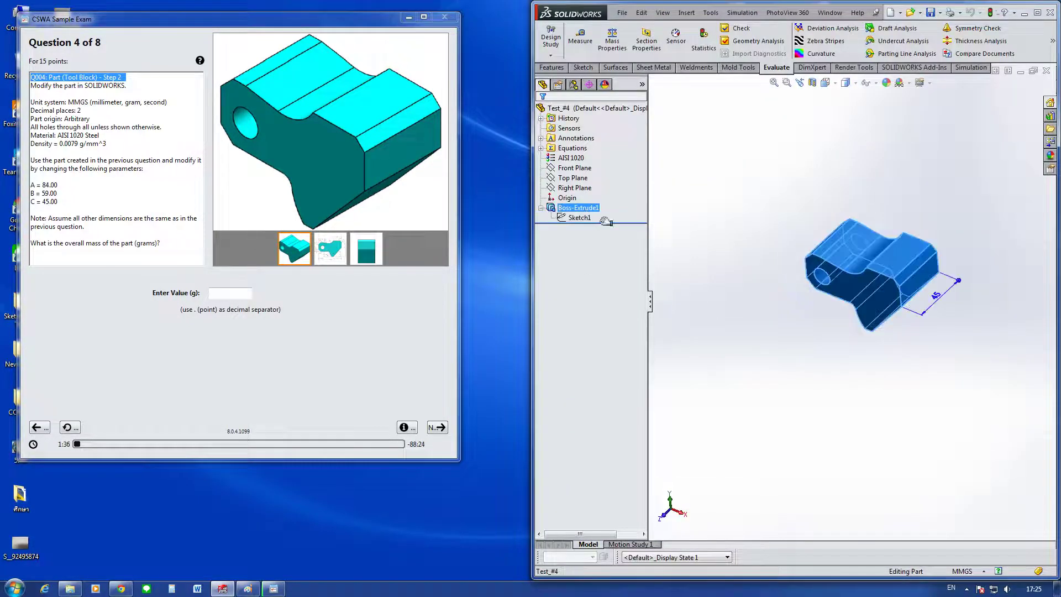
click(580, 218)
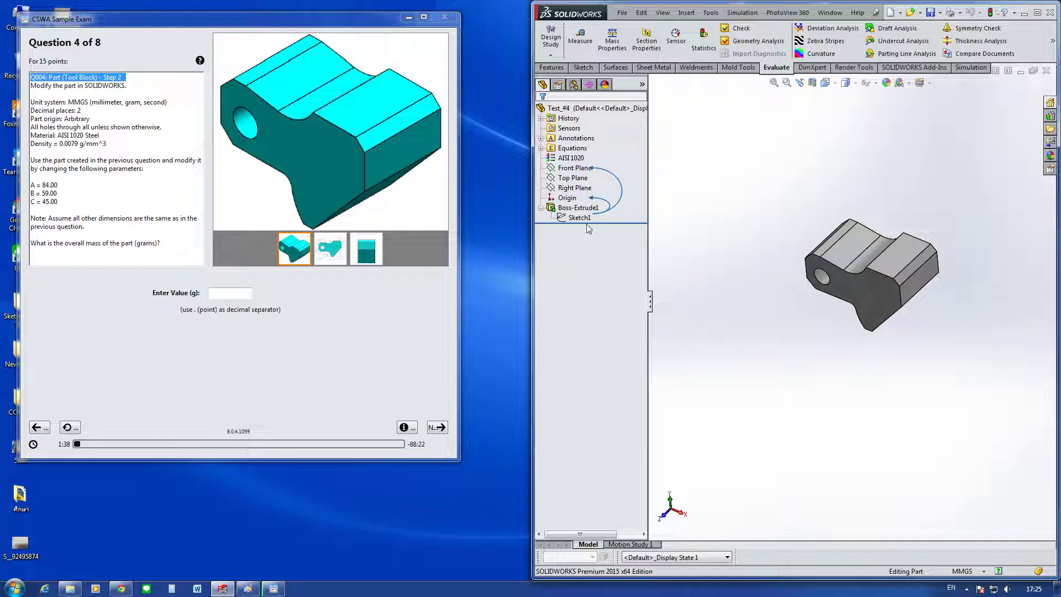
scroll(866, 353, down, 3)
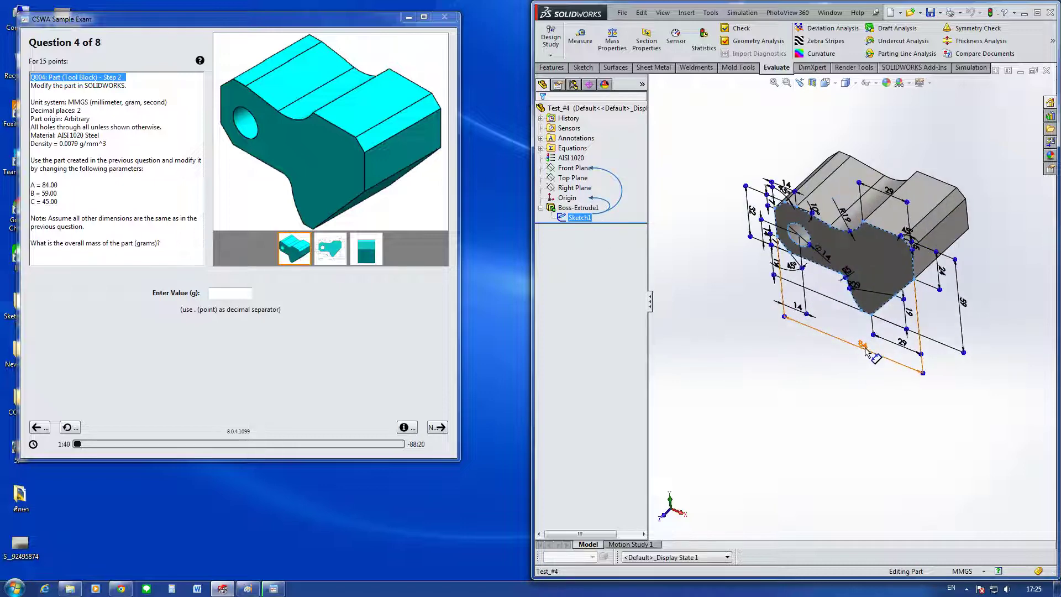
double_click(865, 350)
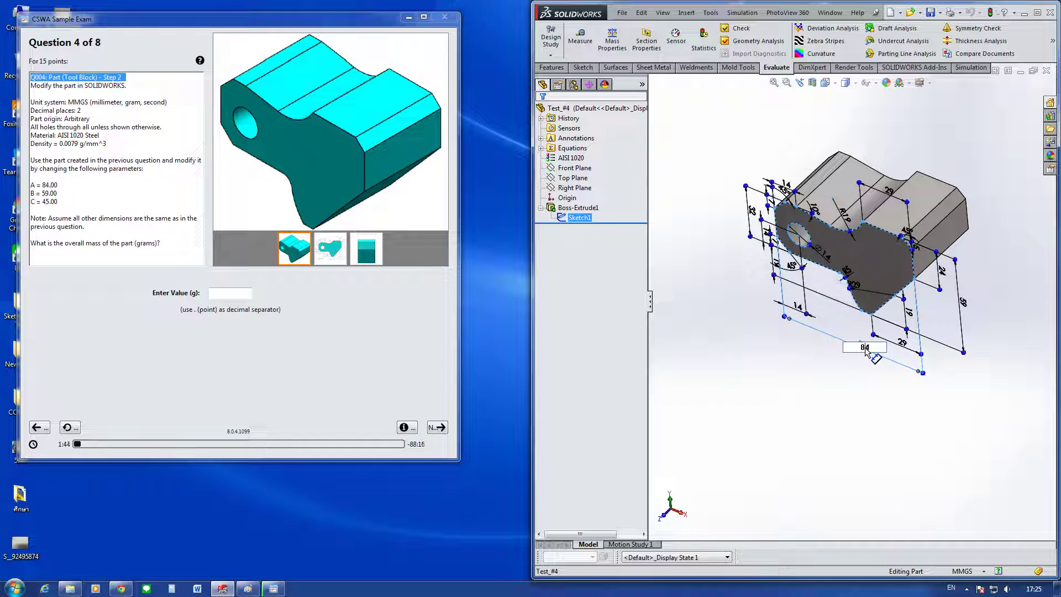
click(805, 394)
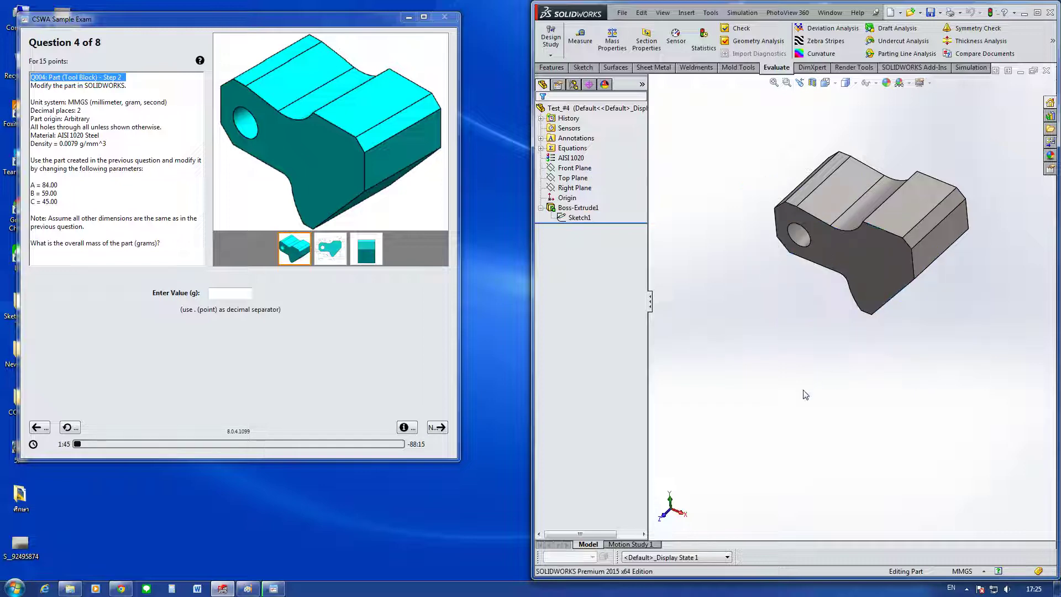
Step: Close Test_#4 and bring up the document open options
click(1046, 70)
click(751, 13)
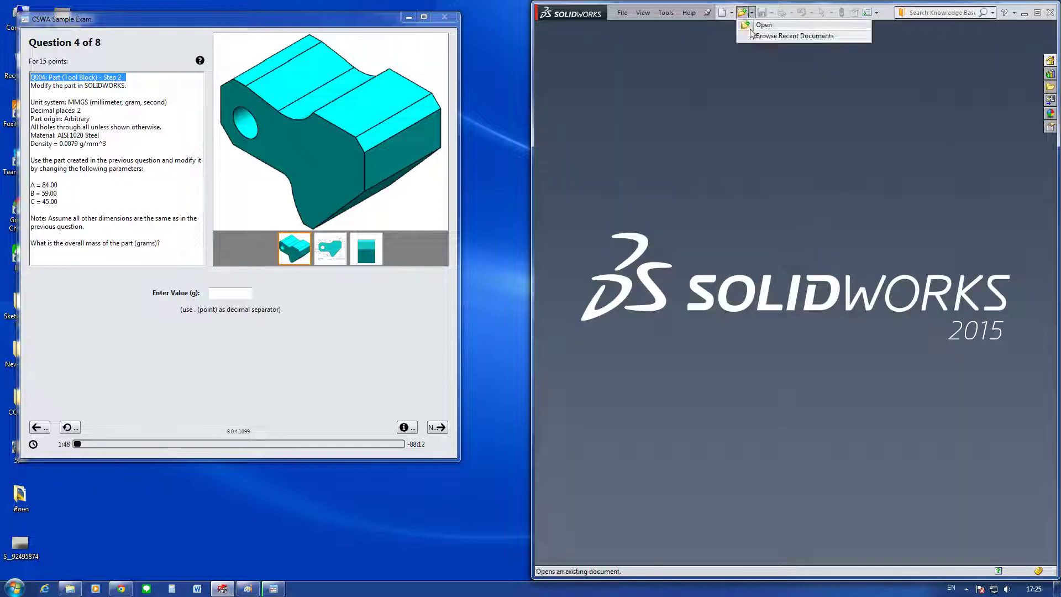
click(773, 33)
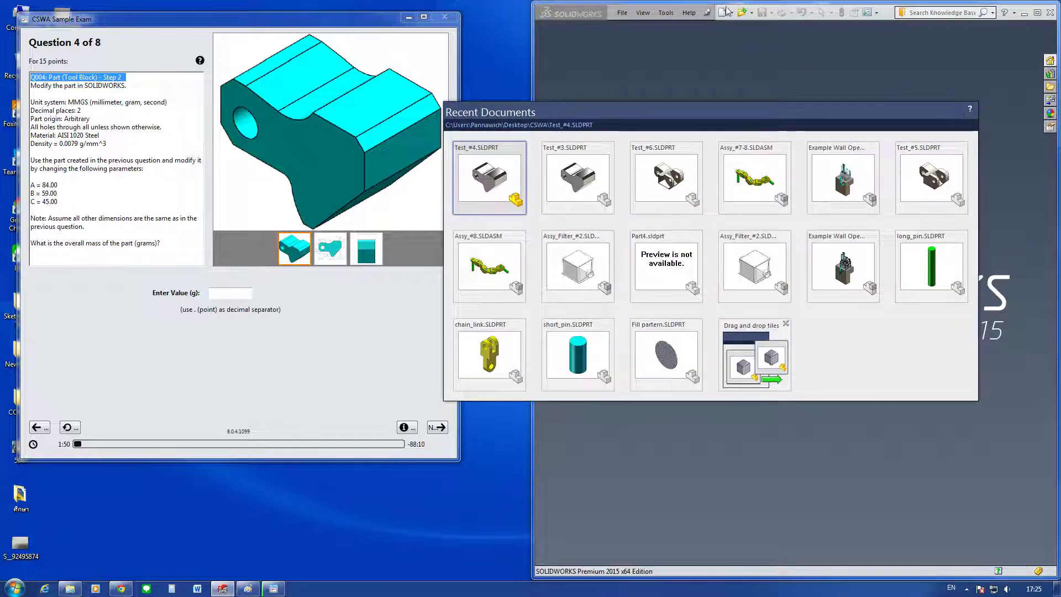
click(763, 53)
Step: Reopen Test_#3 from the CSWA folder and check Mass Properties reads 939.54 g
click(742, 13)
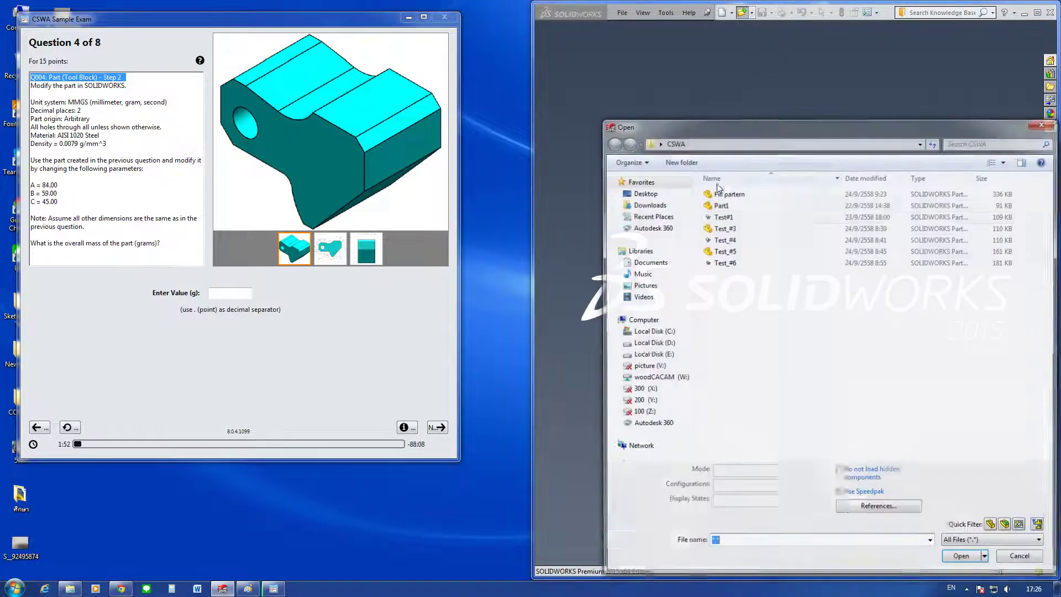
click(732, 244)
click(967, 559)
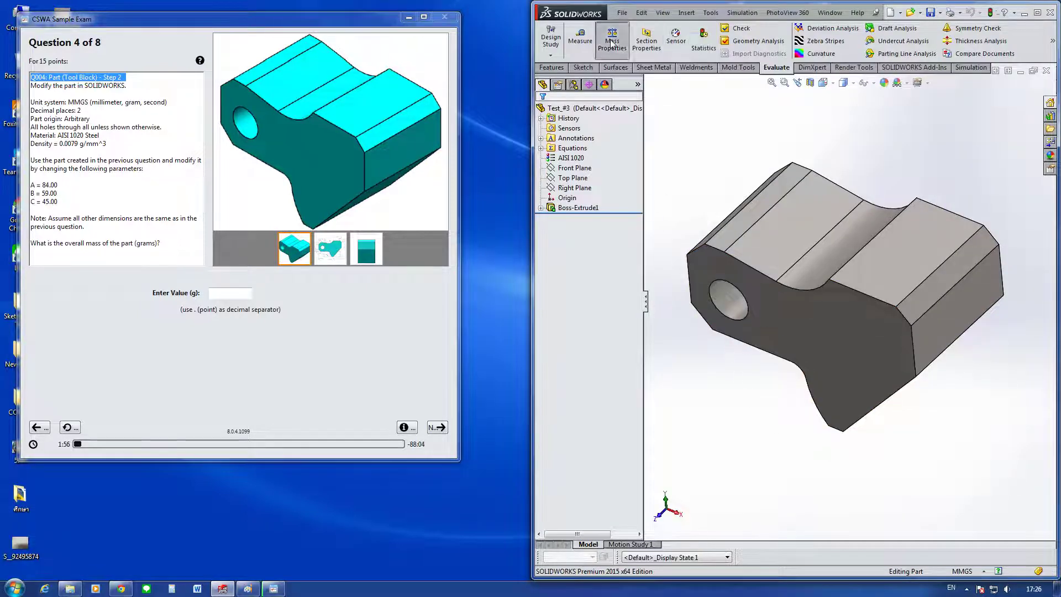
click(611, 40)
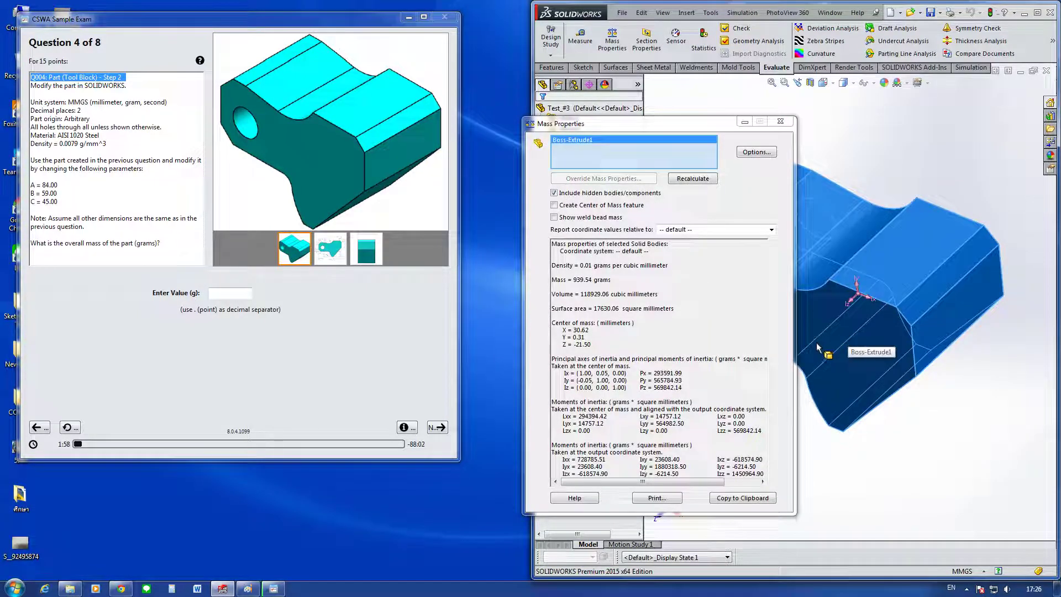
click(780, 122)
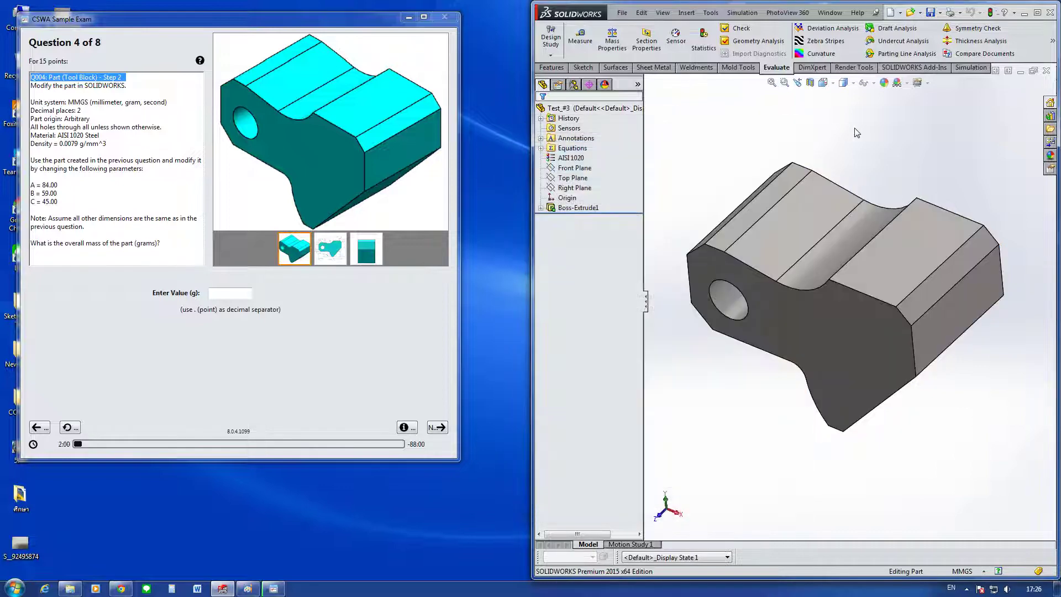
Step: Change the Sketch1 dimensions from 81 to 84 and from 57 to 59
click(540, 208)
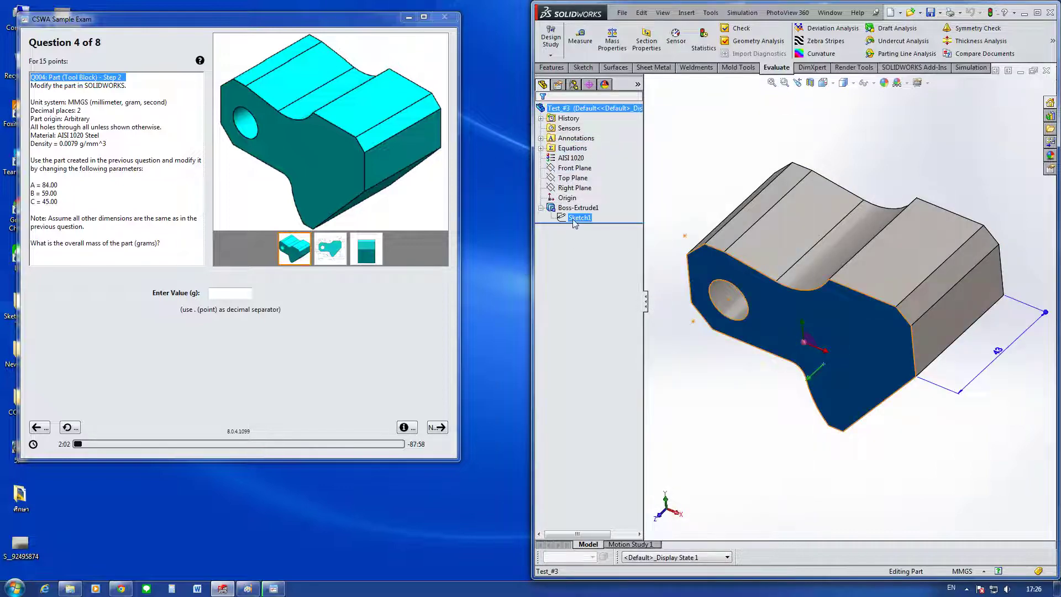
click(579, 217)
click(830, 484)
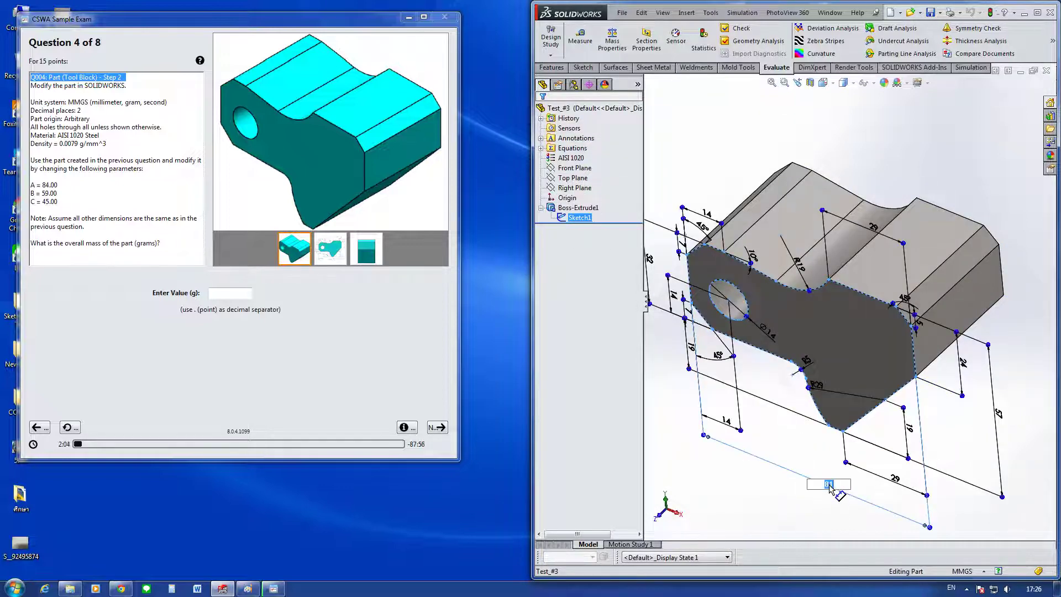
text(84)
key(Return)
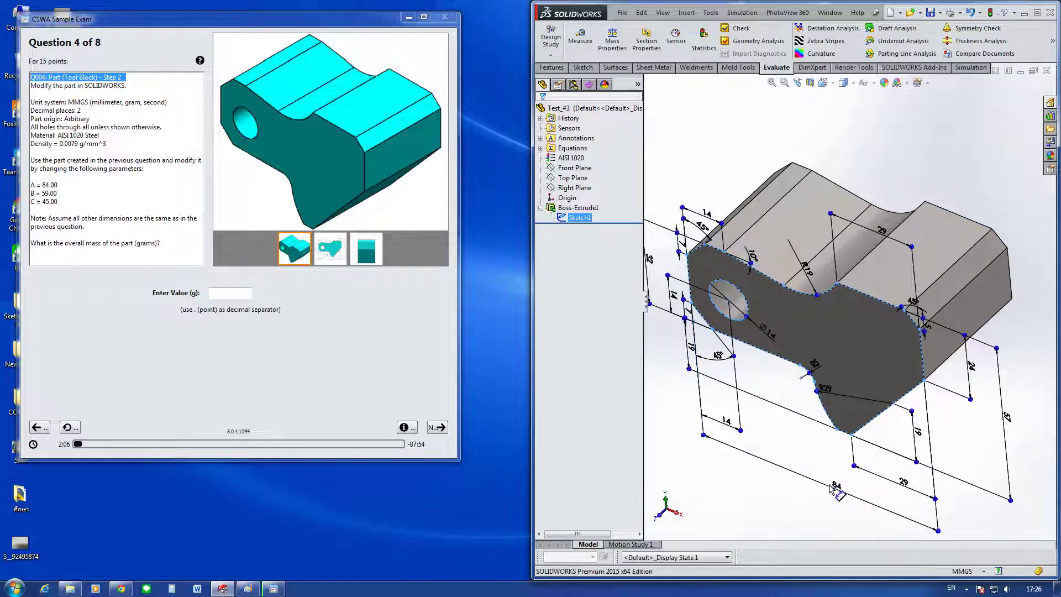
click(1008, 418)
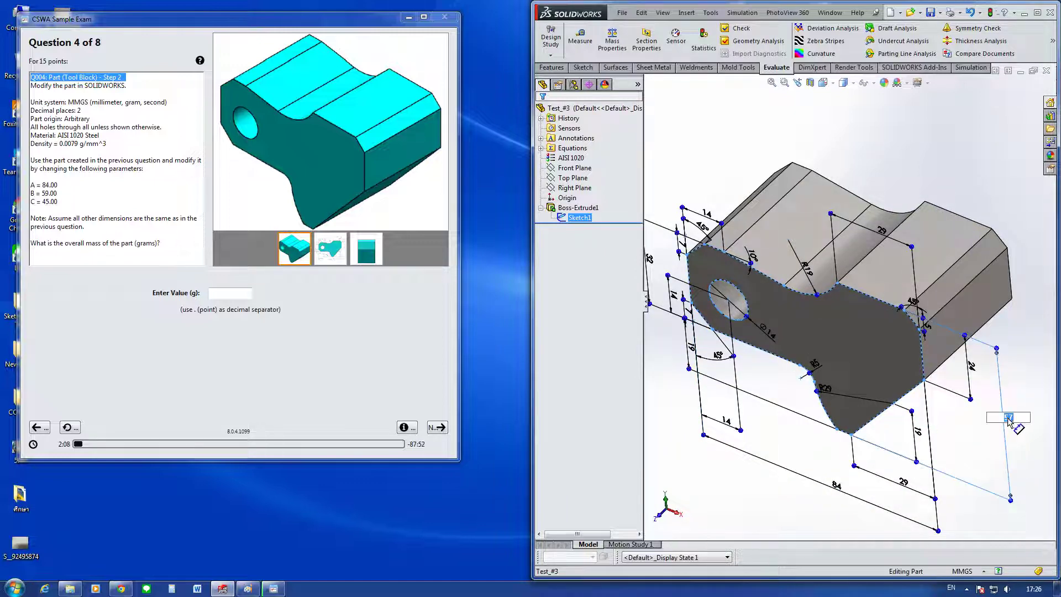
text(59)
key(Return)
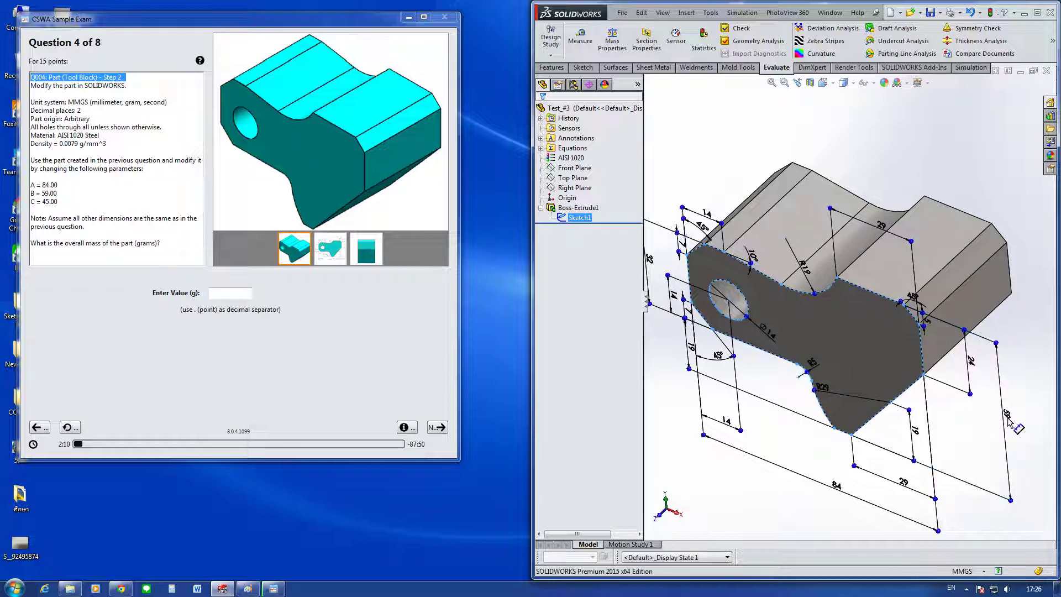
Step: Change the Boss-Extrude1 depth from 43 to 45 and rebuild the part
double_click(984, 305)
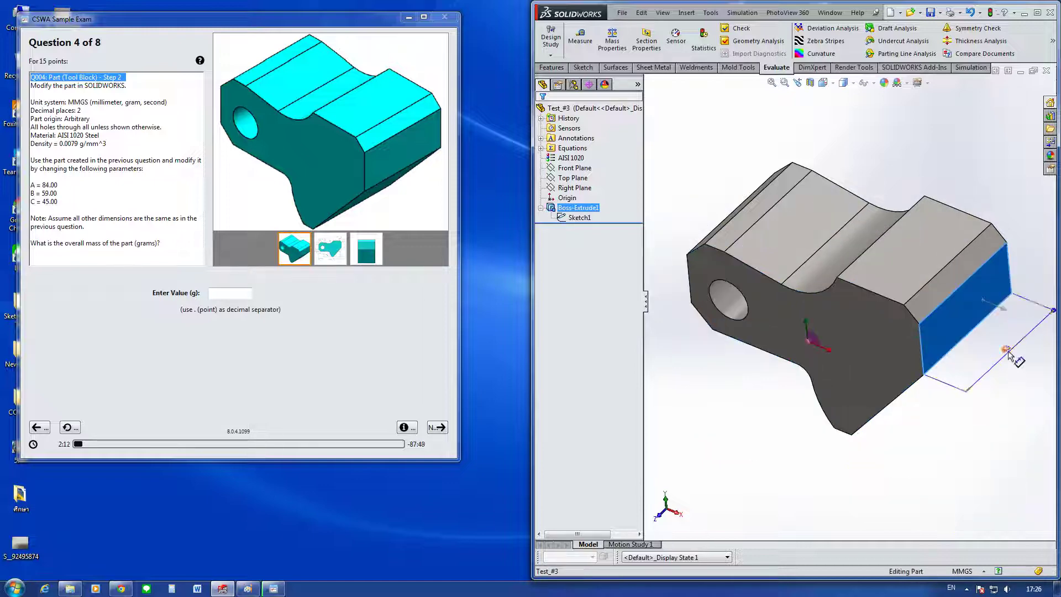
click(1009, 354)
text(45)
key(Return)
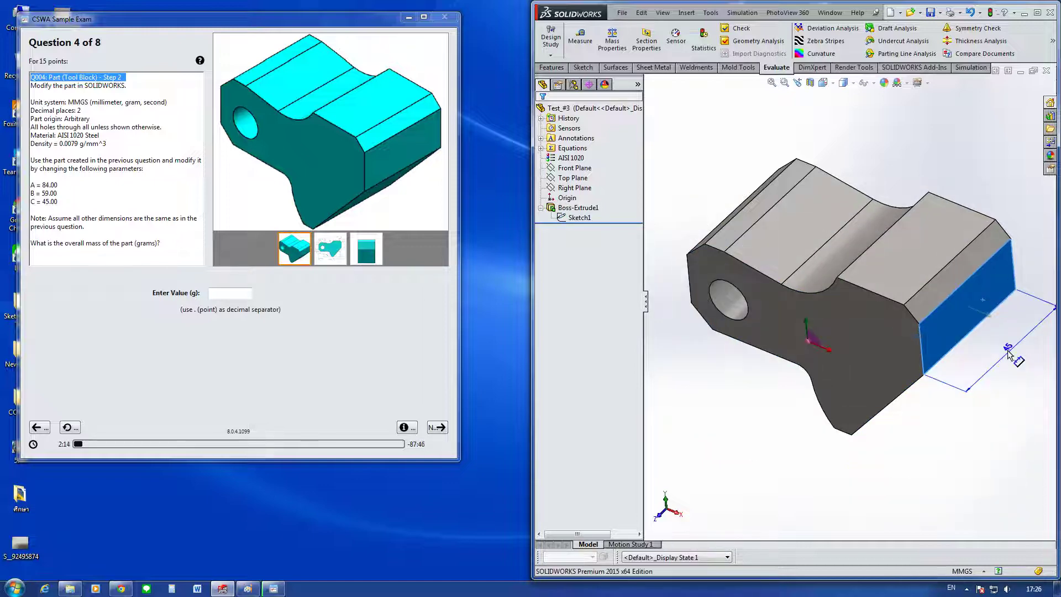
click(959, 457)
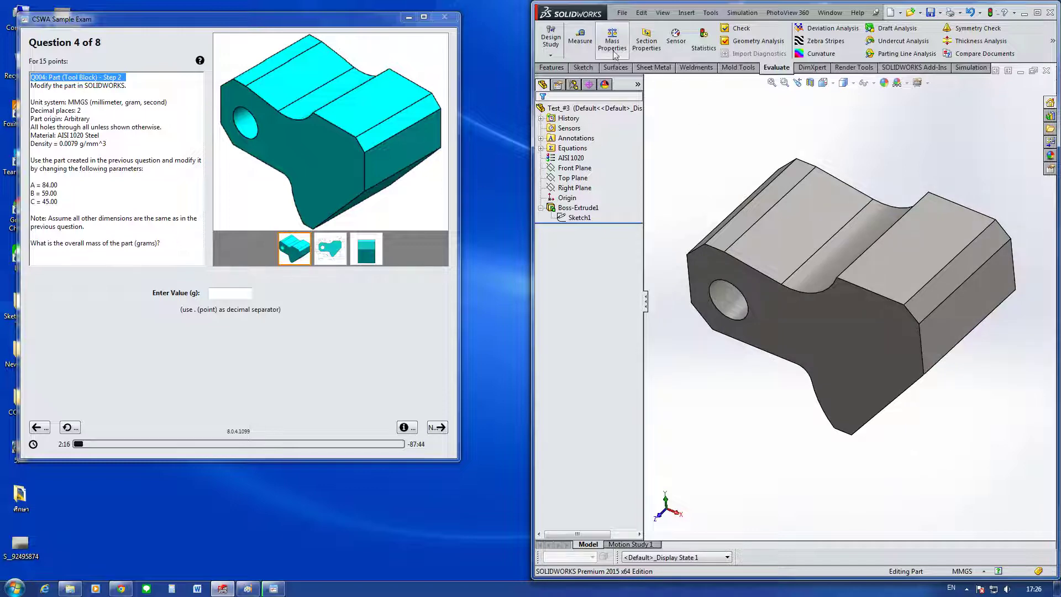
Step: Enter the 1032.32 g mass as the Question 4 answer and go to Question 5
click(856, 351)
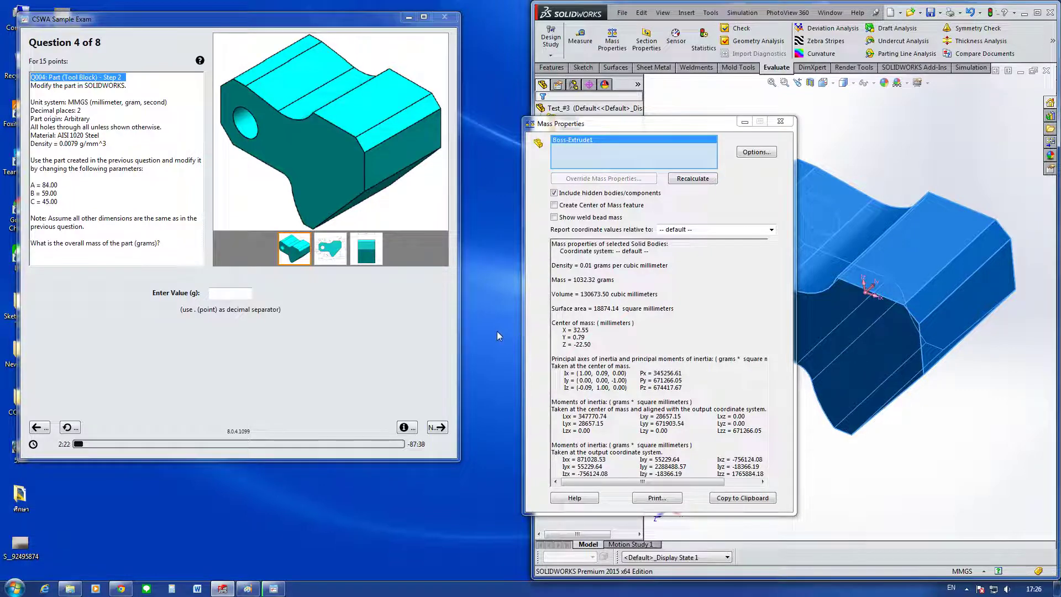
click(225, 295)
text(1032.32)
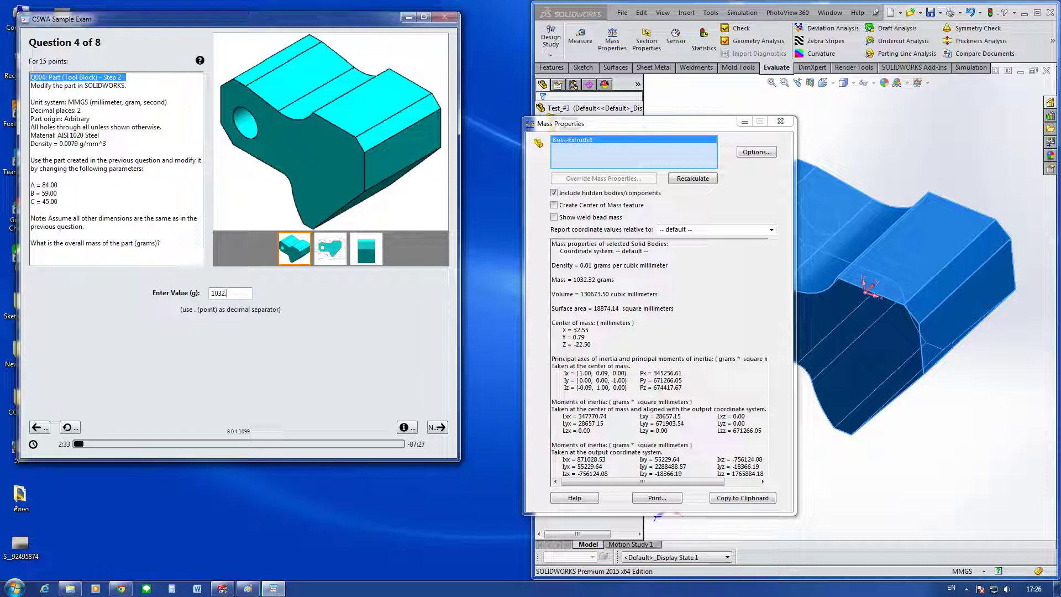
click(436, 428)
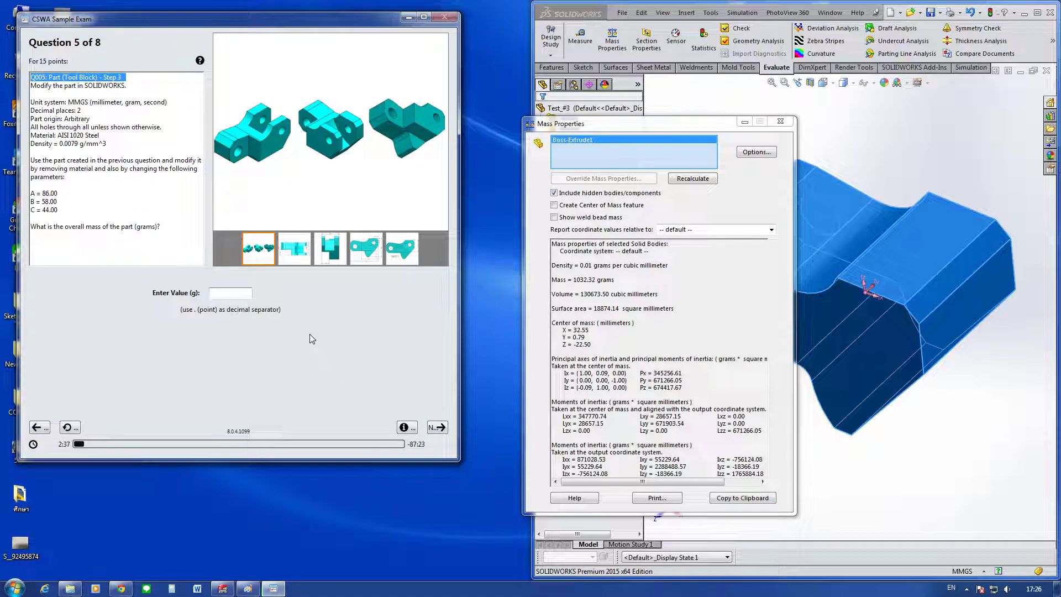
Step: Dismiss the mass results and review Question 5's reference drawings through Section M-M
click(745, 121)
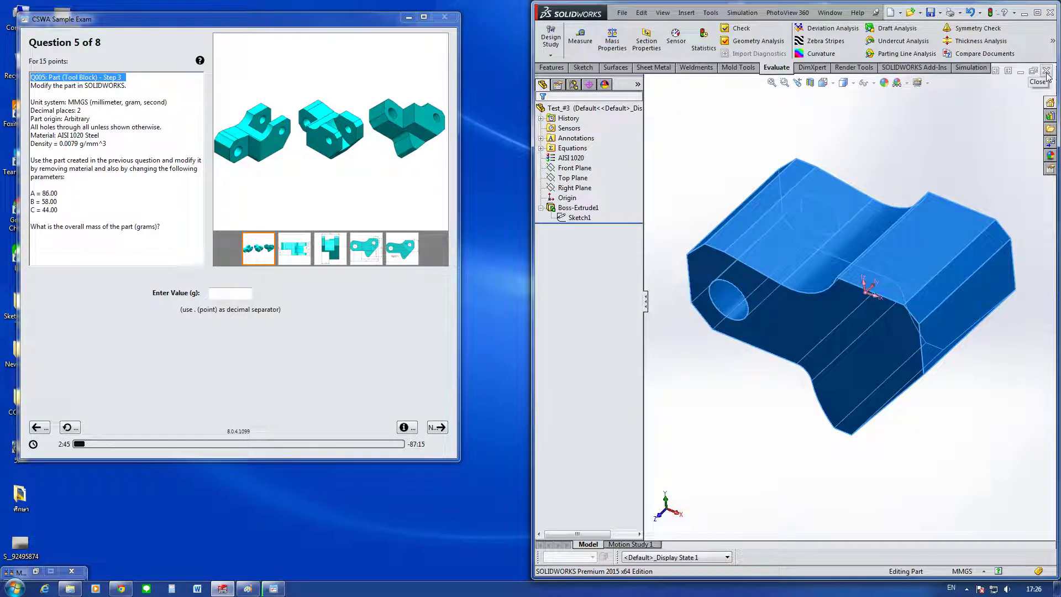
click(290, 245)
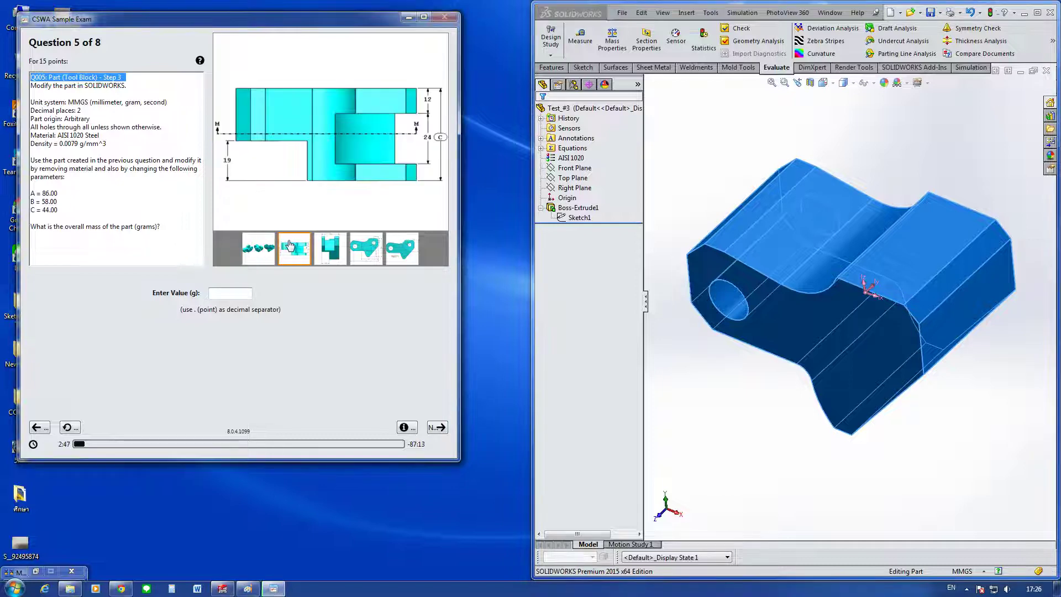
click(332, 252)
click(366, 249)
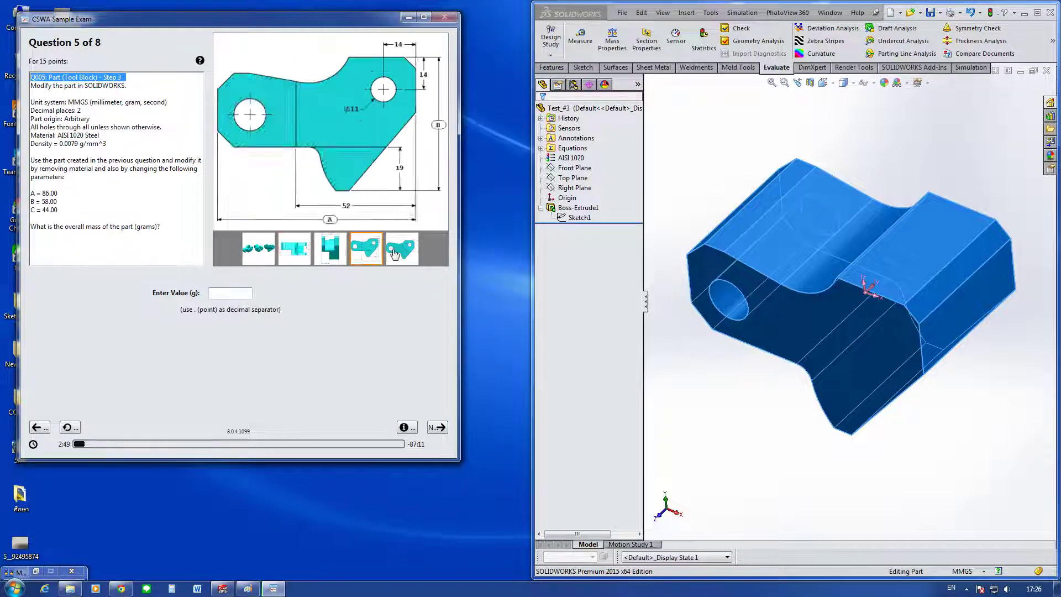
click(402, 249)
Step: Close Test_#3 after the save prompt, then open Test_#5 from the CSWA folder
click(1046, 70)
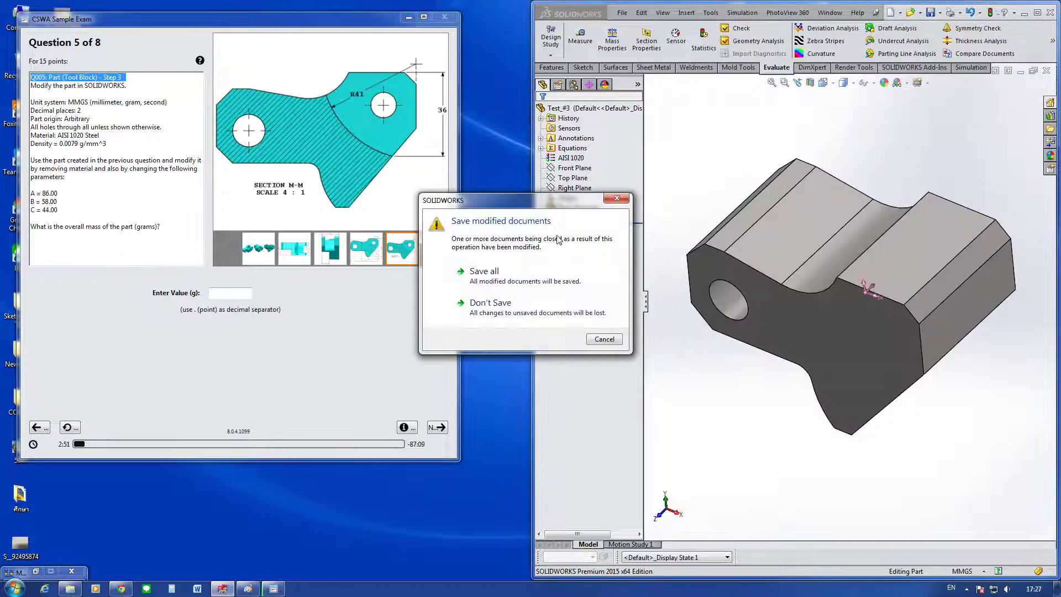
click(533, 316)
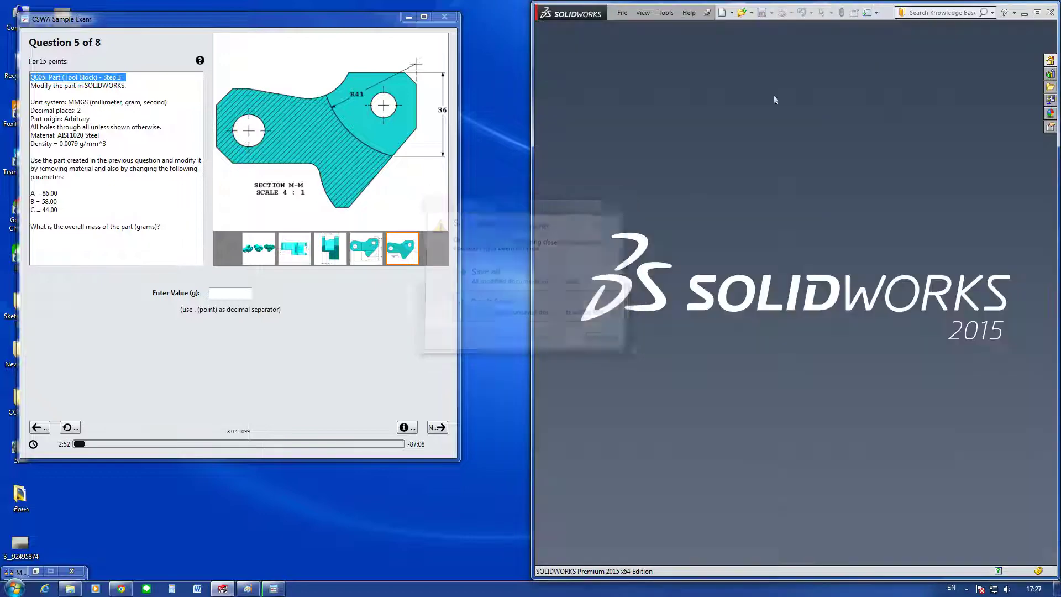
click(742, 12)
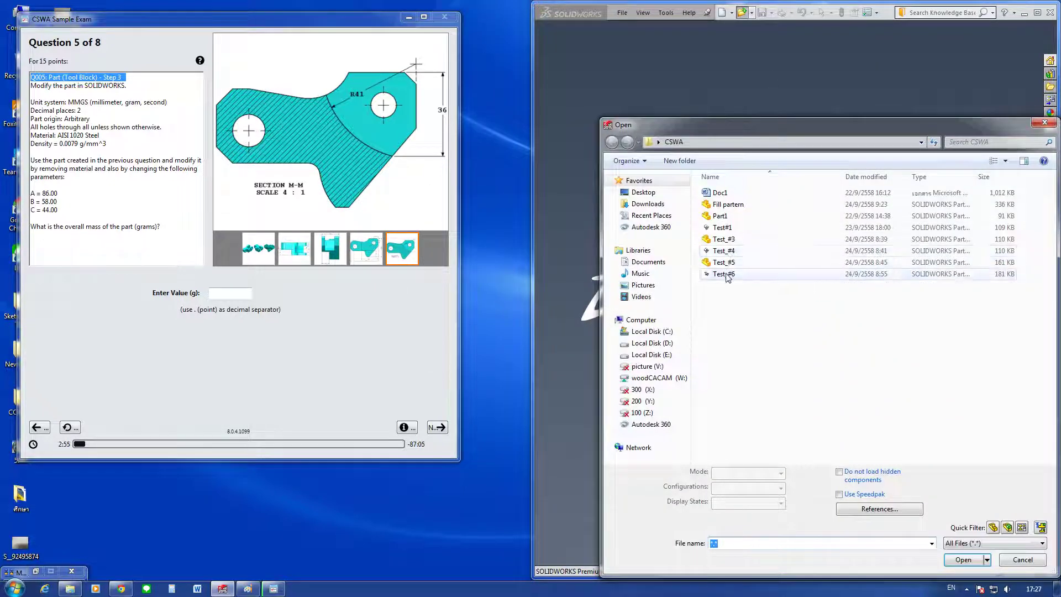
click(724, 252)
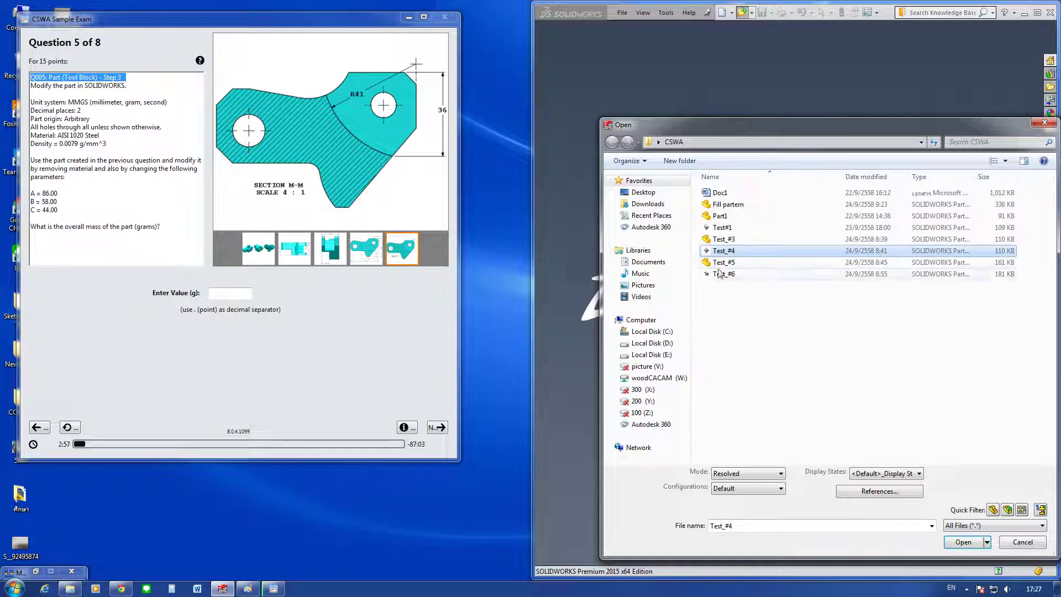
click(724, 263)
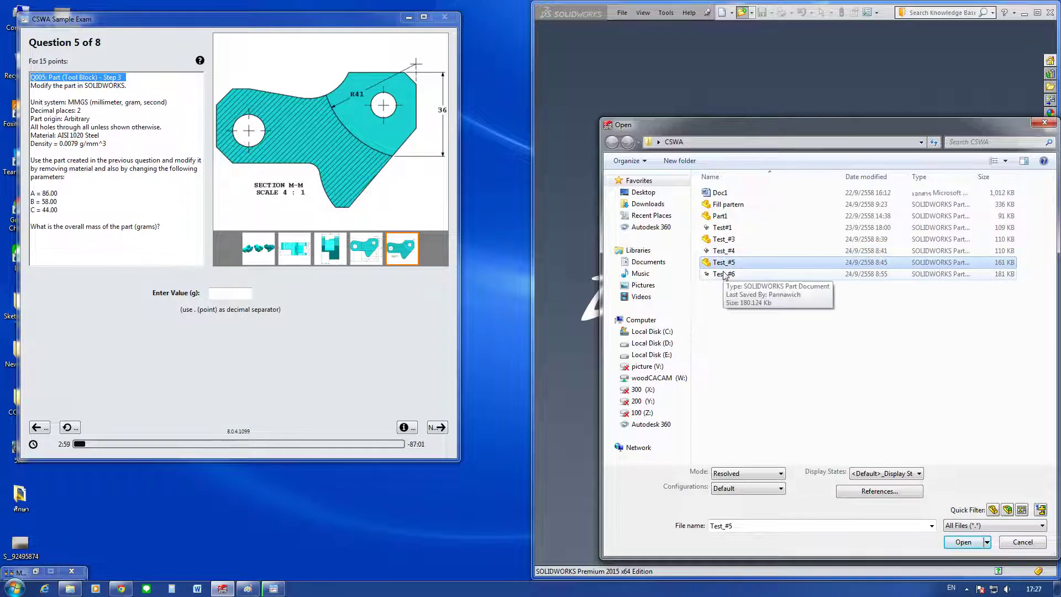
click(963, 541)
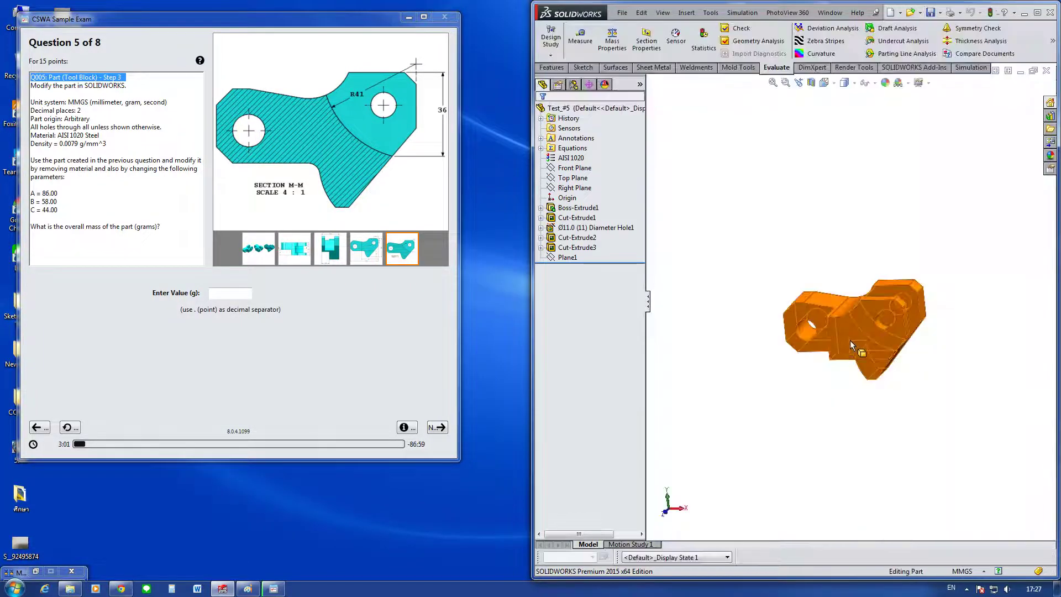
mouse_move(902, 398)
middle_down()
mouse_move(869, 392)
mouse_move(822, 353)
middle_up()
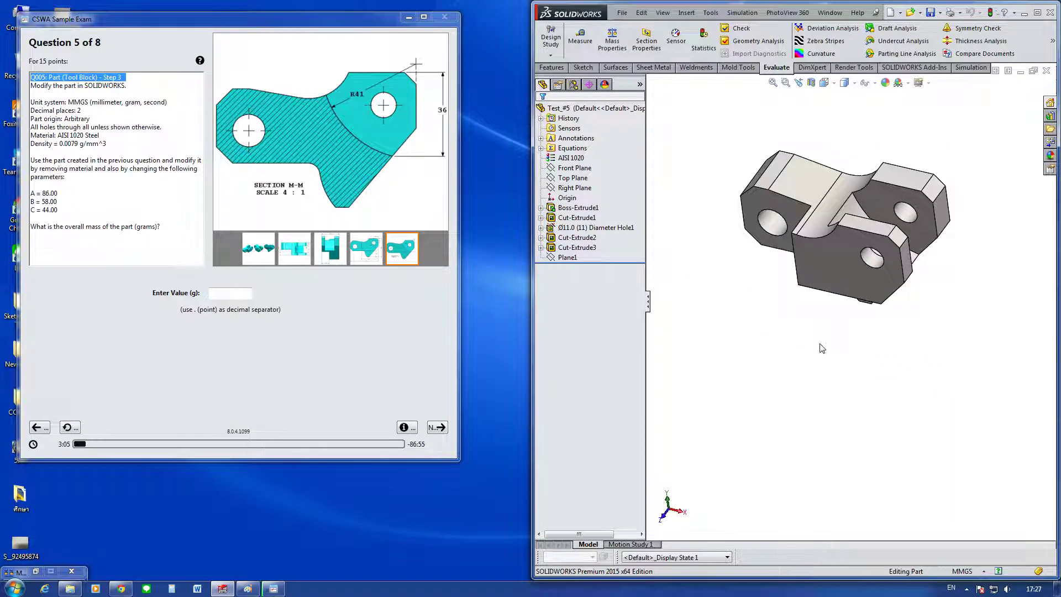
click(540, 208)
click(574, 217)
click(758, 375)
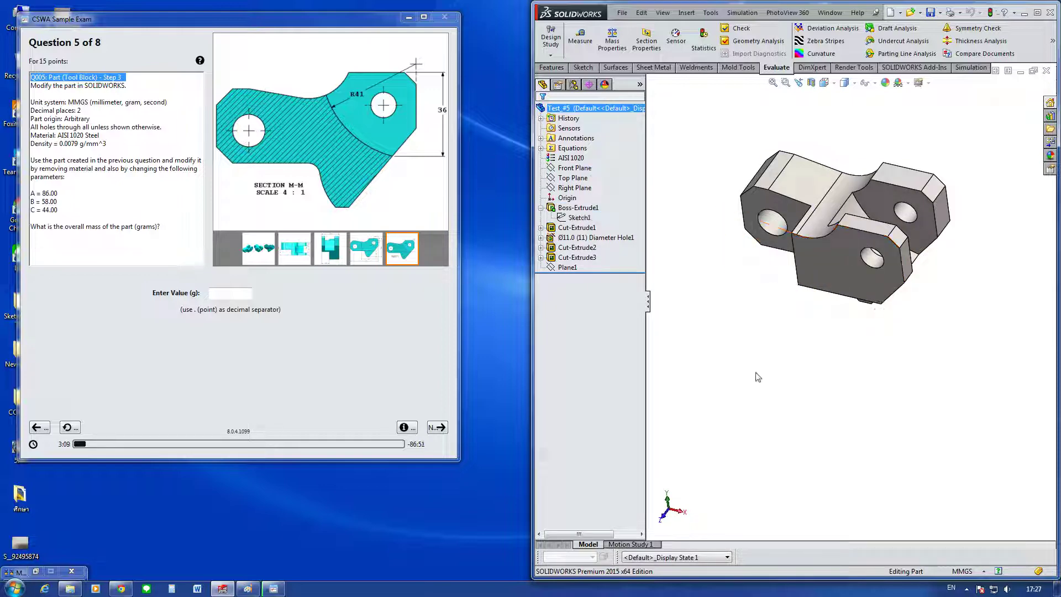
mouse_move(758, 376)
middle_down()
mouse_move(805, 324)
mouse_move(805, 296)
middle_up()
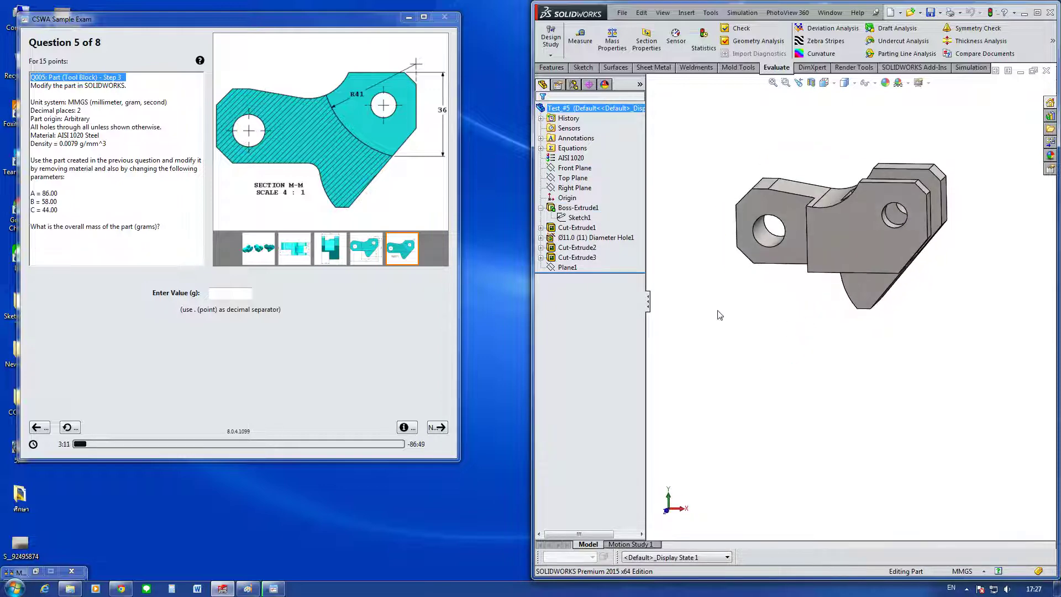
click(303, 259)
mouse_move(747, 320)
middle_down()
mouse_move(768, 339)
mouse_move(779, 408)
middle_up()
middle_drag(788, 367, 778, 375)
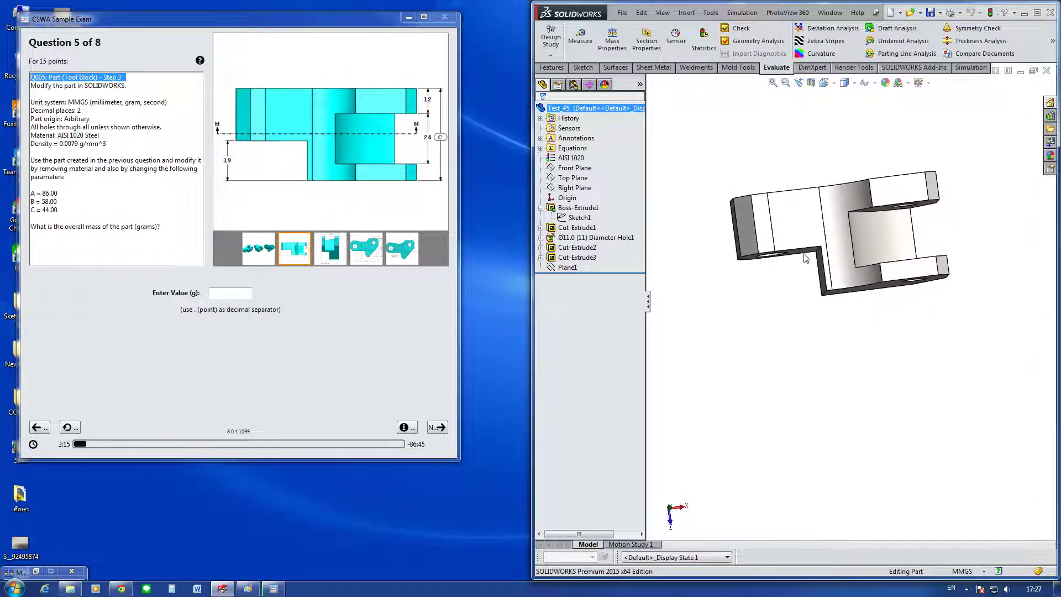
middle_drag(805, 258, 812, 243)
click(574, 269)
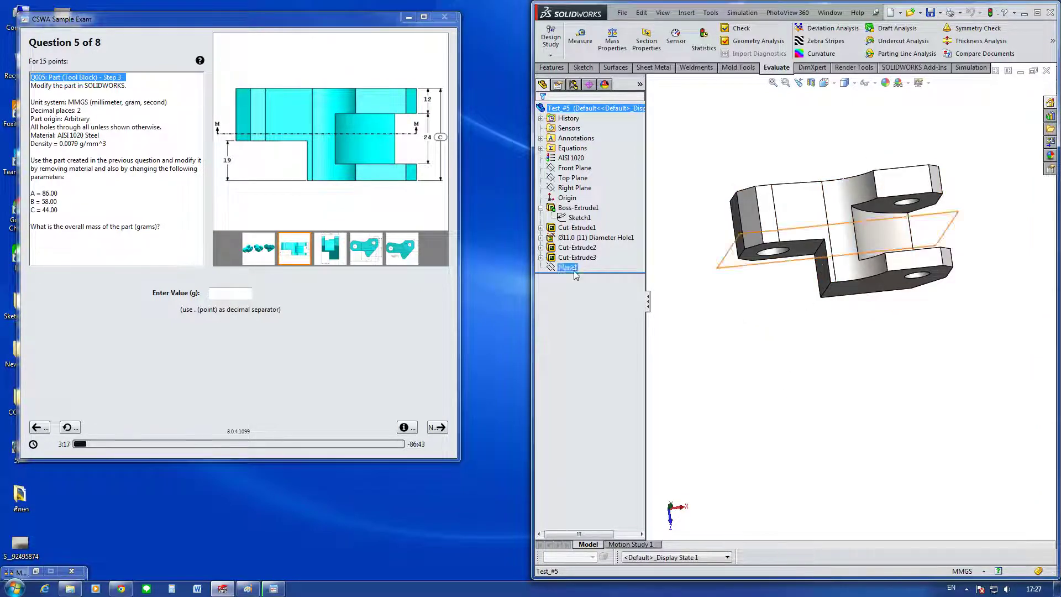
click(575, 247)
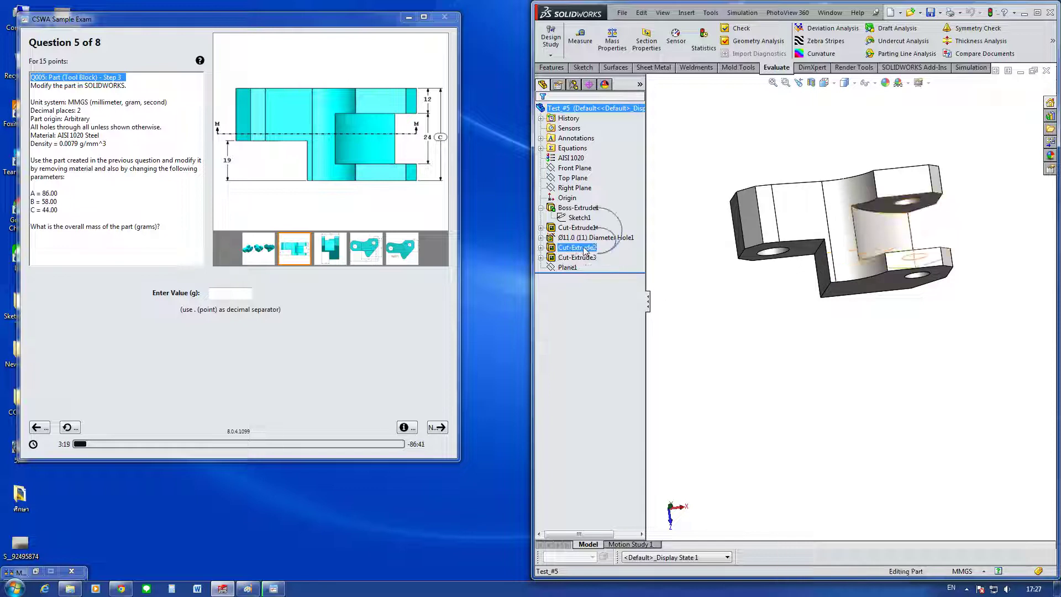
click(541, 247)
click(579, 257)
click(746, 339)
mouse_move(746, 339)
middle_down()
mouse_move(754, 317)
mouse_move(842, 328)
middle_up()
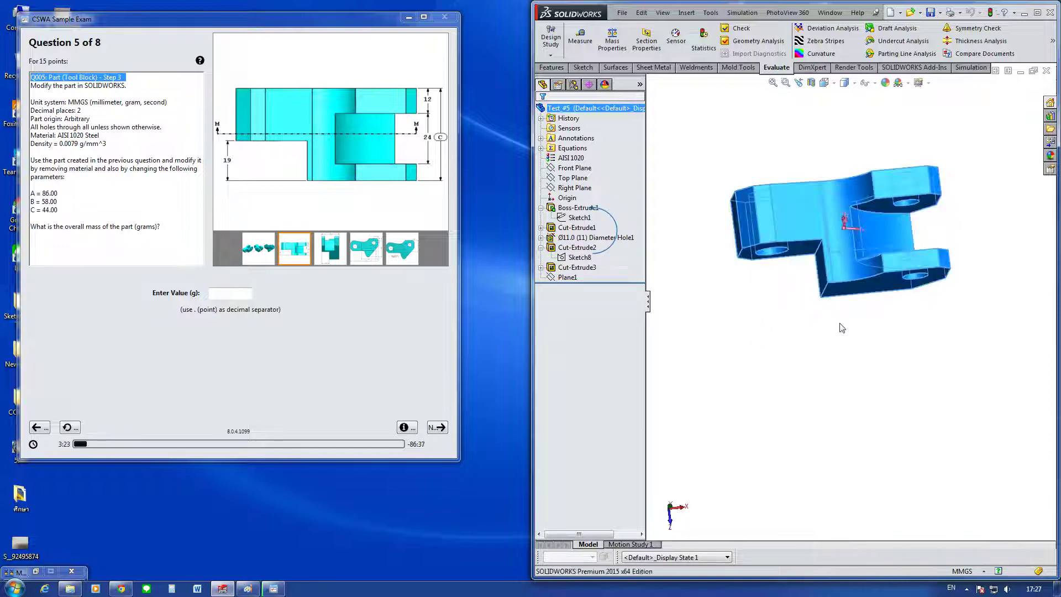
click(579, 218)
click(772, 378)
click(577, 227)
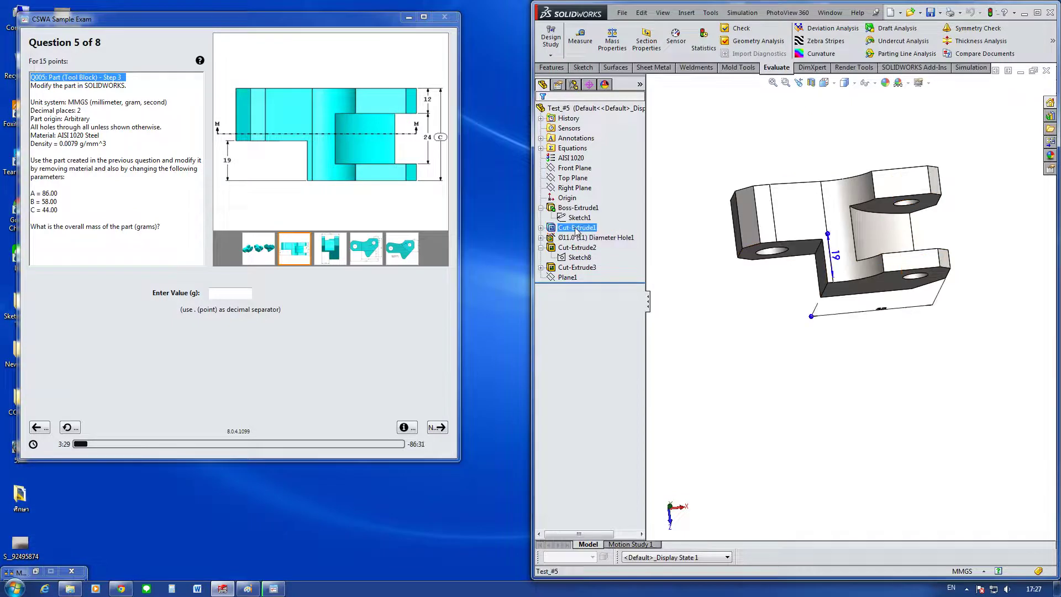
middle_drag(823, 359, 869, 295)
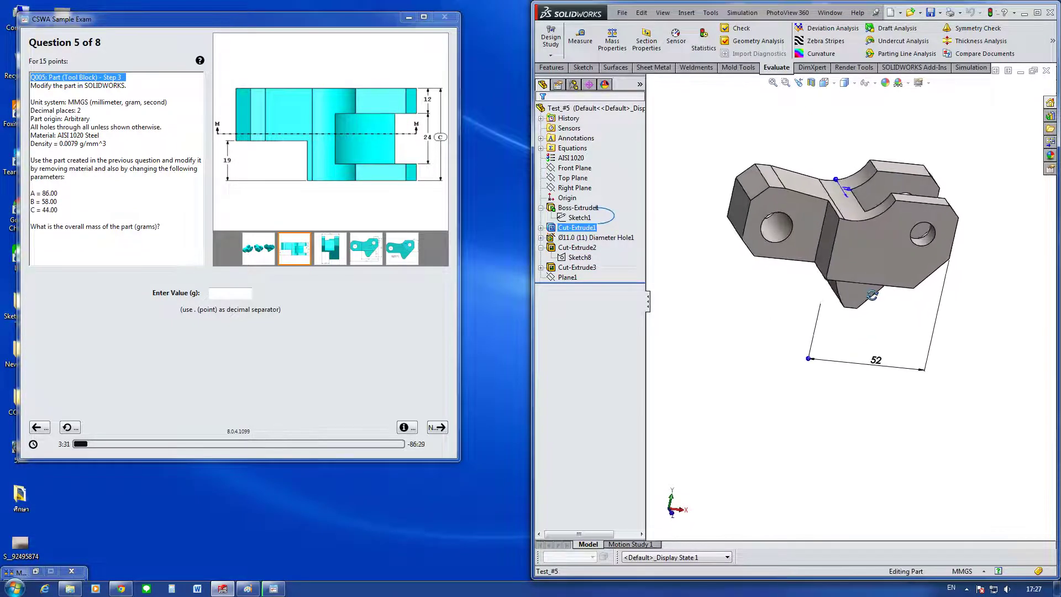
middle_drag(869, 295, 928, 208)
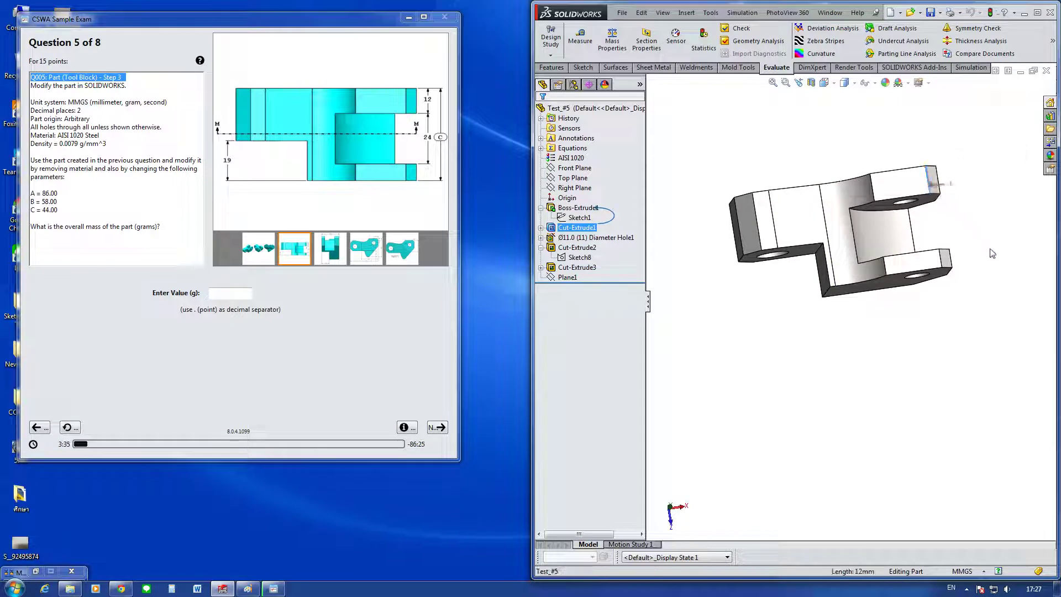
middle_drag(993, 254, 986, 268)
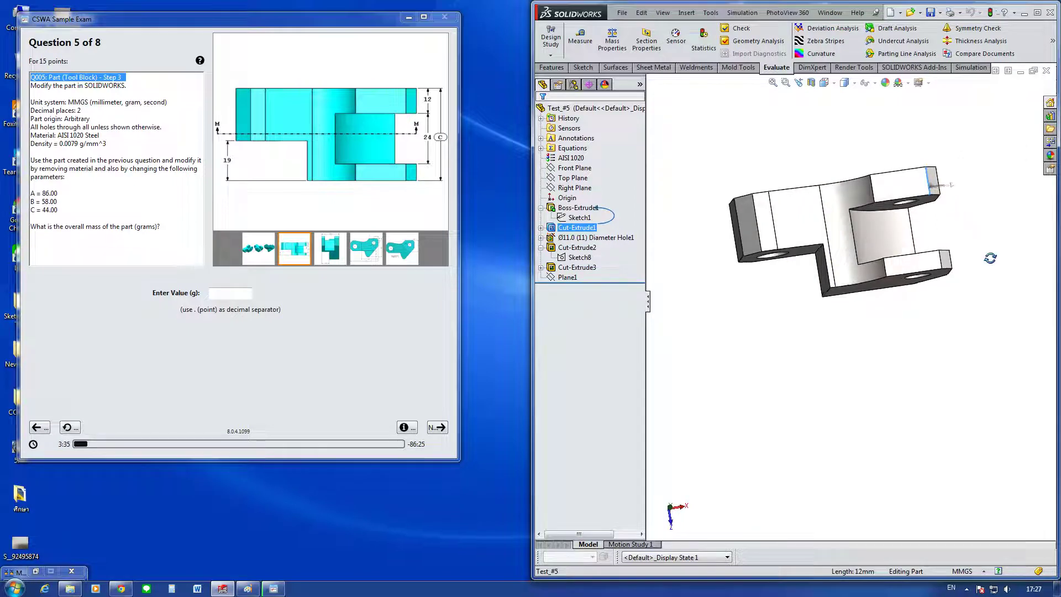
click(915, 233)
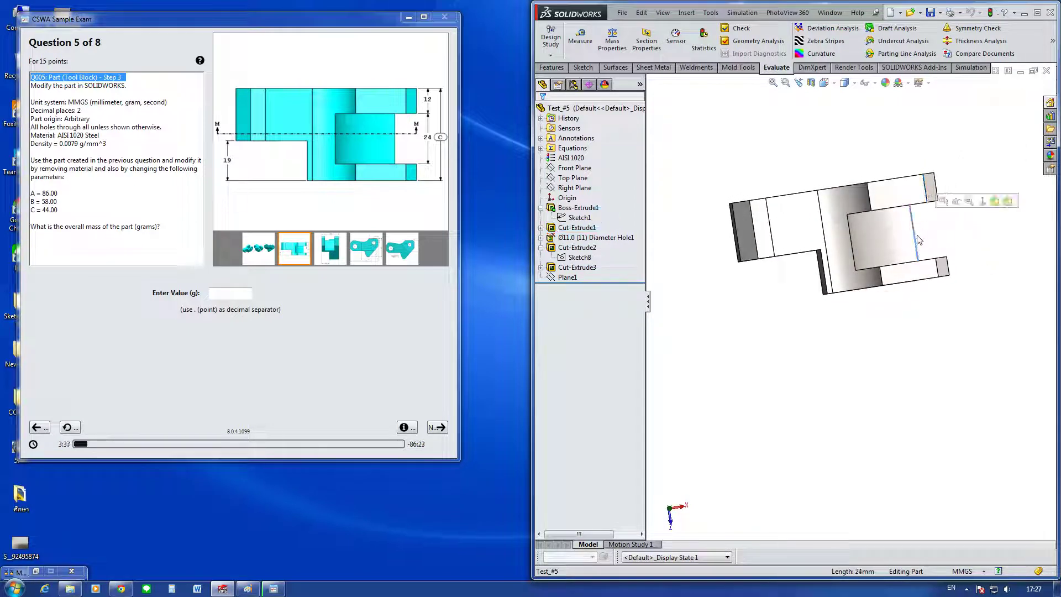
click(971, 274)
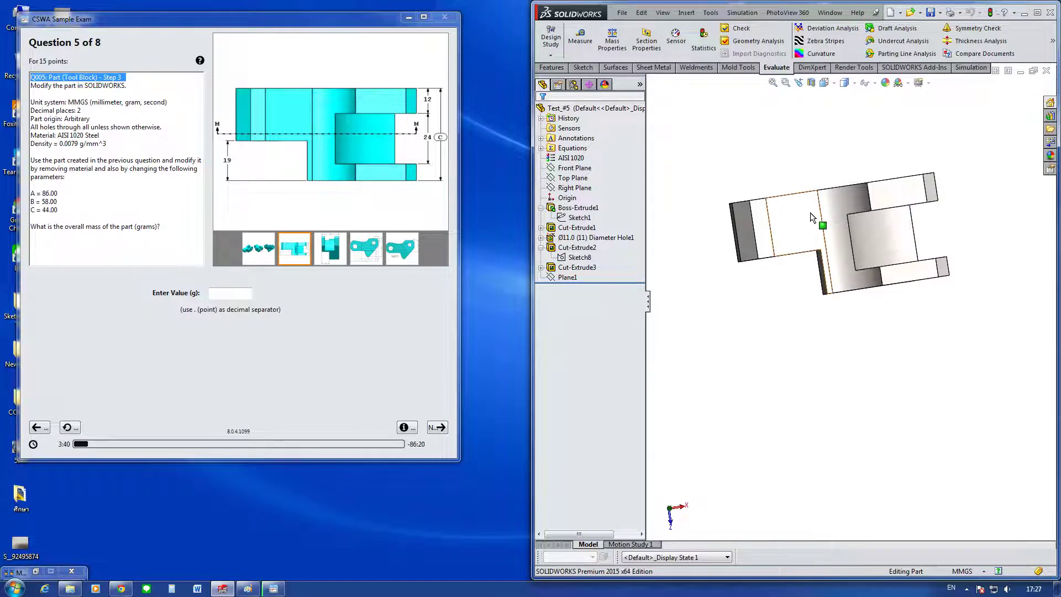
middle_drag(852, 370, 840, 315)
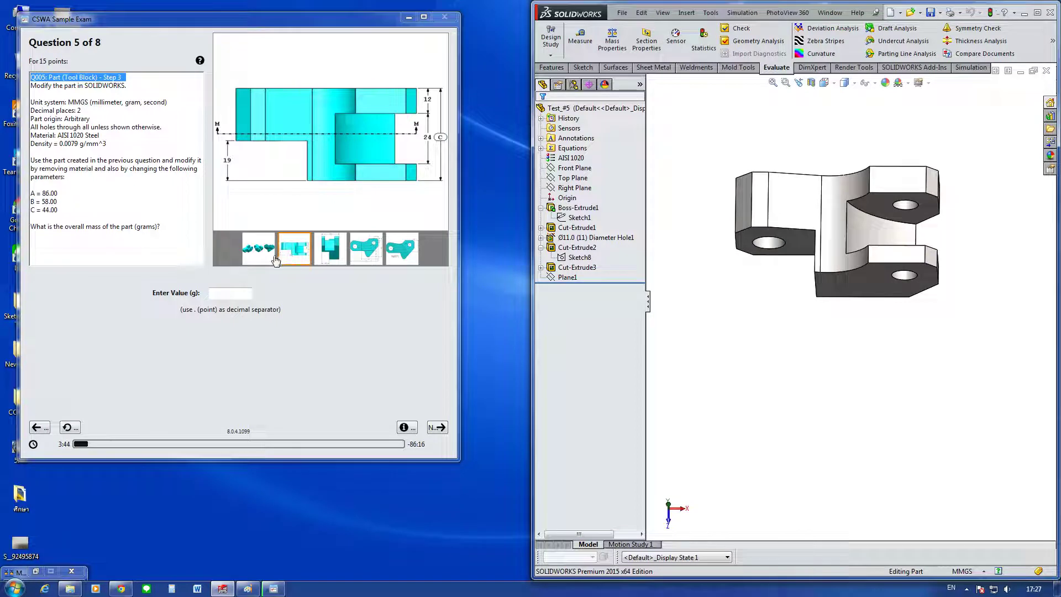
Step: Locate Front Plane on the part and compare it with the exam's side and top views
click(328, 258)
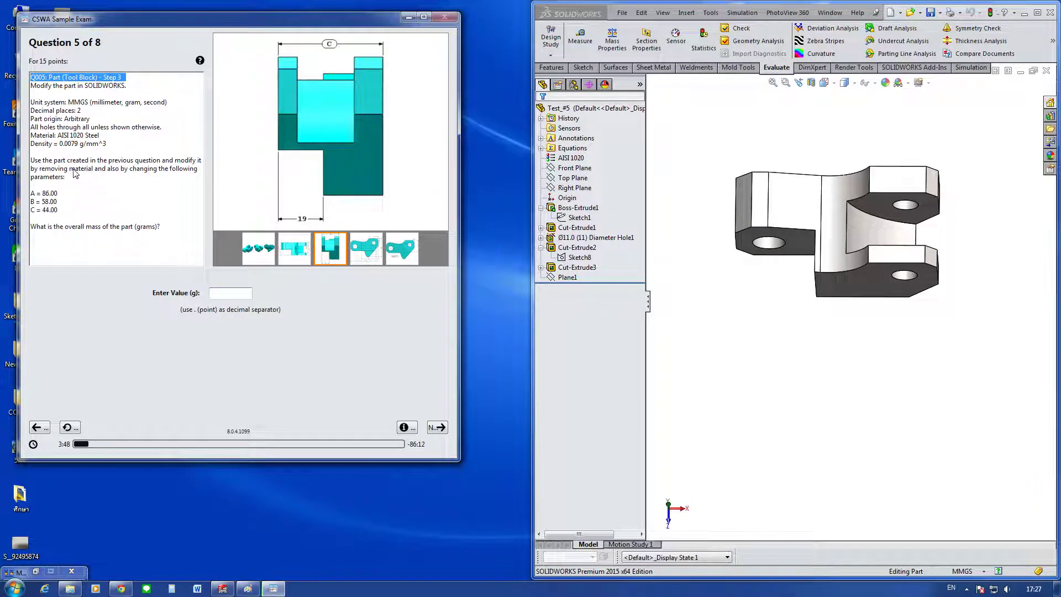
click(586, 169)
click(539, 213)
middle_drag(809, 393, 822, 319)
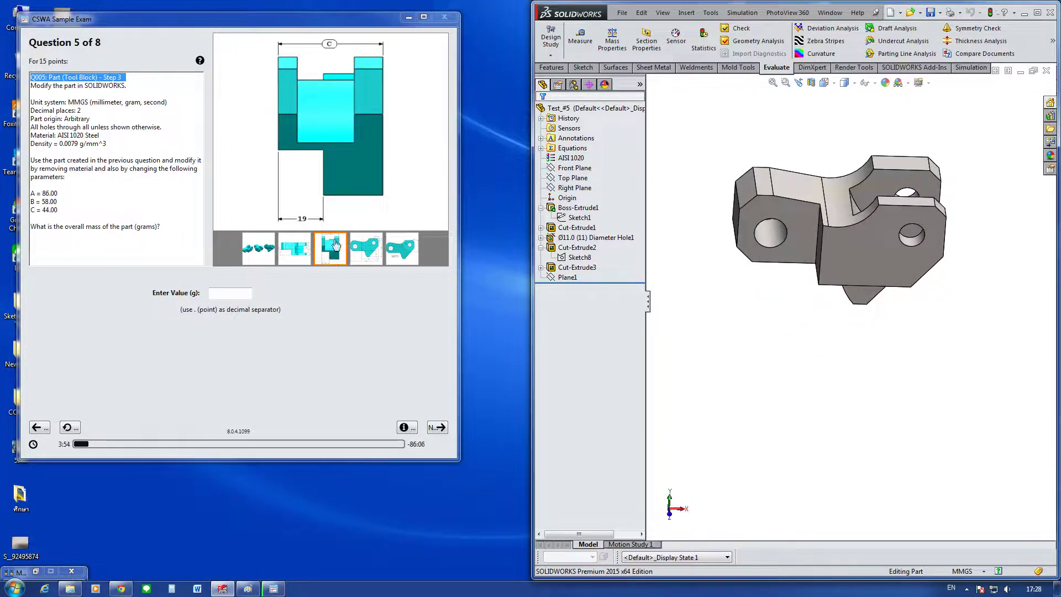
click(267, 253)
click(292, 254)
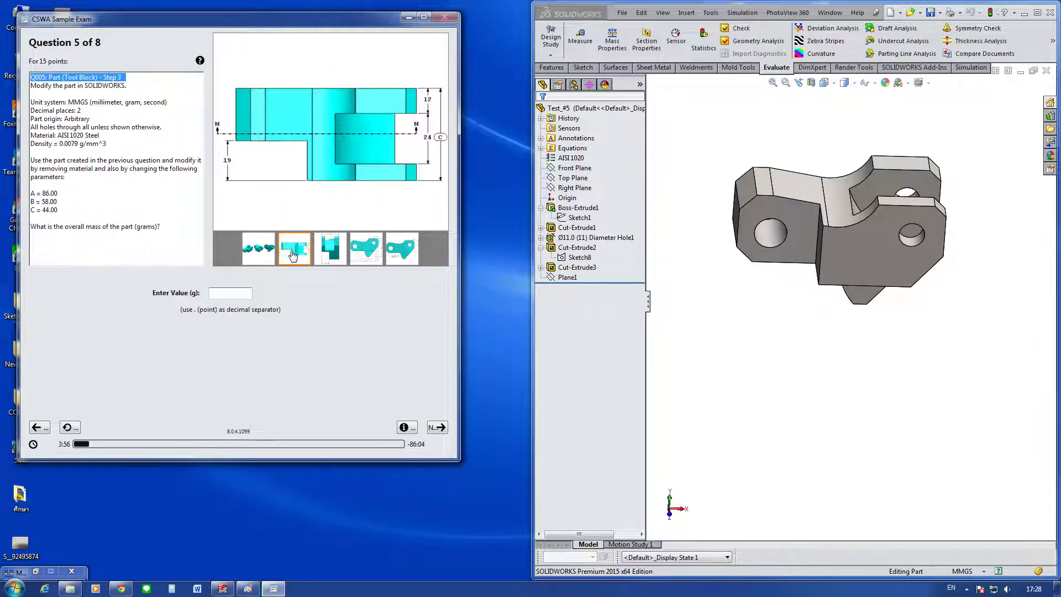
click(327, 257)
click(372, 257)
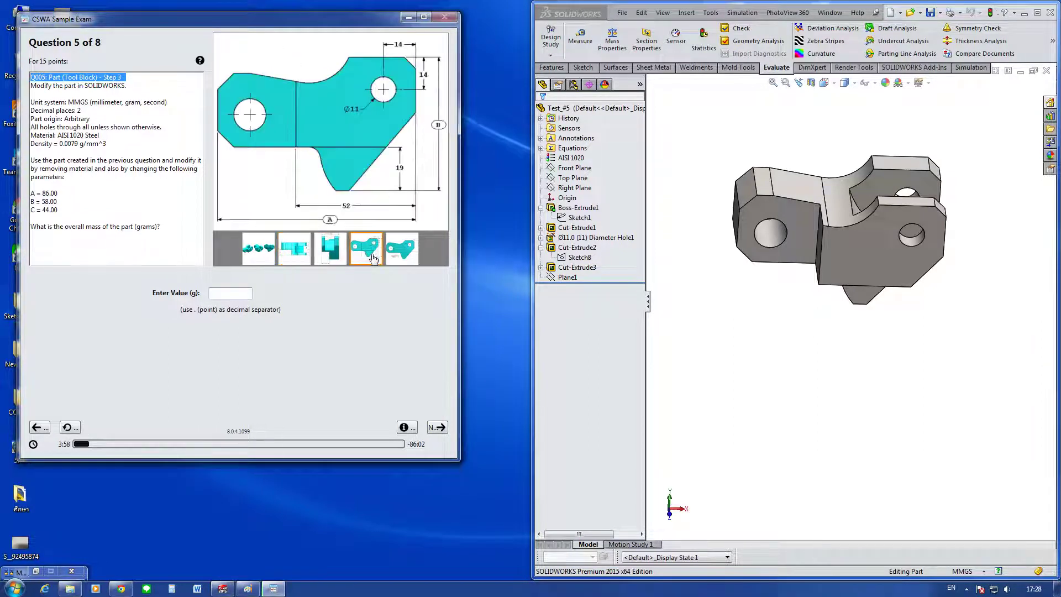
Step: Display Sketch1's dimensions and inspect the slot edge and the 52 mm first cut
click(579, 217)
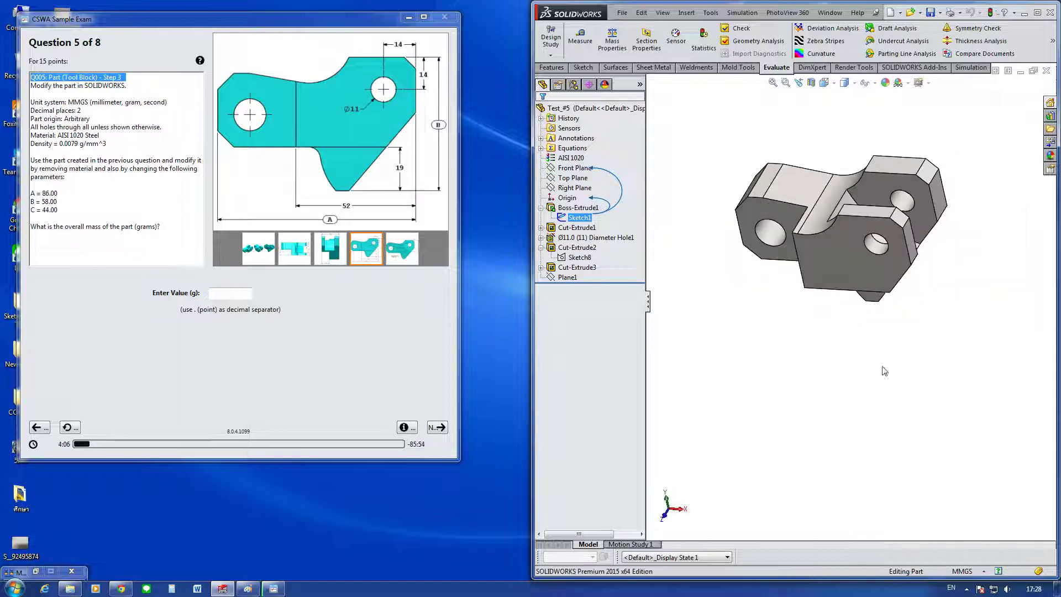
scroll(777, 197, down, 5)
click(746, 157)
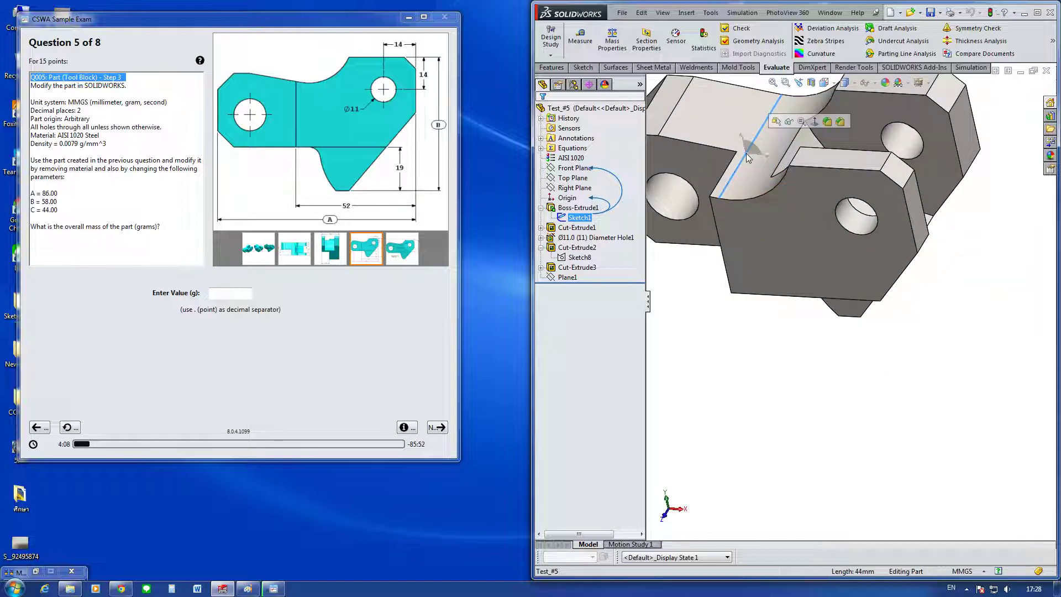
click(767, 355)
scroll(812, 447, up, 5)
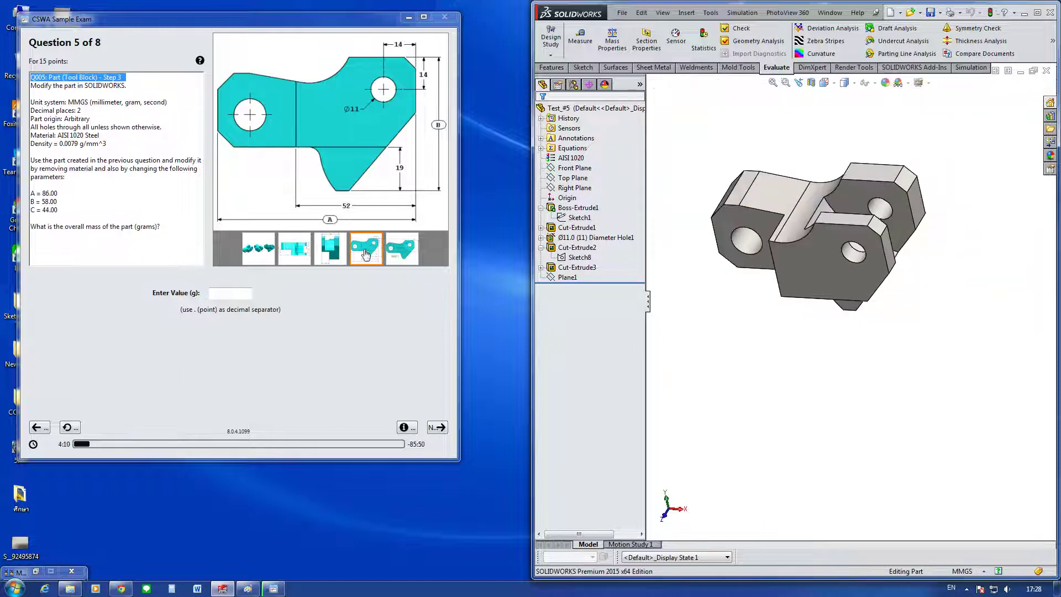
mouse_move(758, 280)
middle_down()
mouse_move(783, 275)
mouse_move(815, 231)
mouse_move(821, 270)
middle_up()
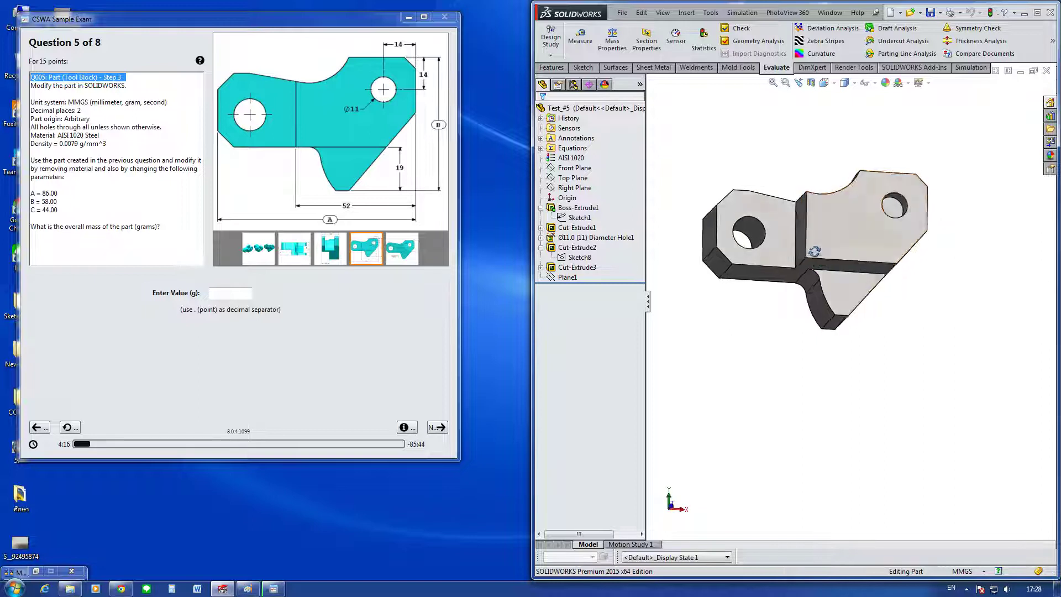
click(804, 260)
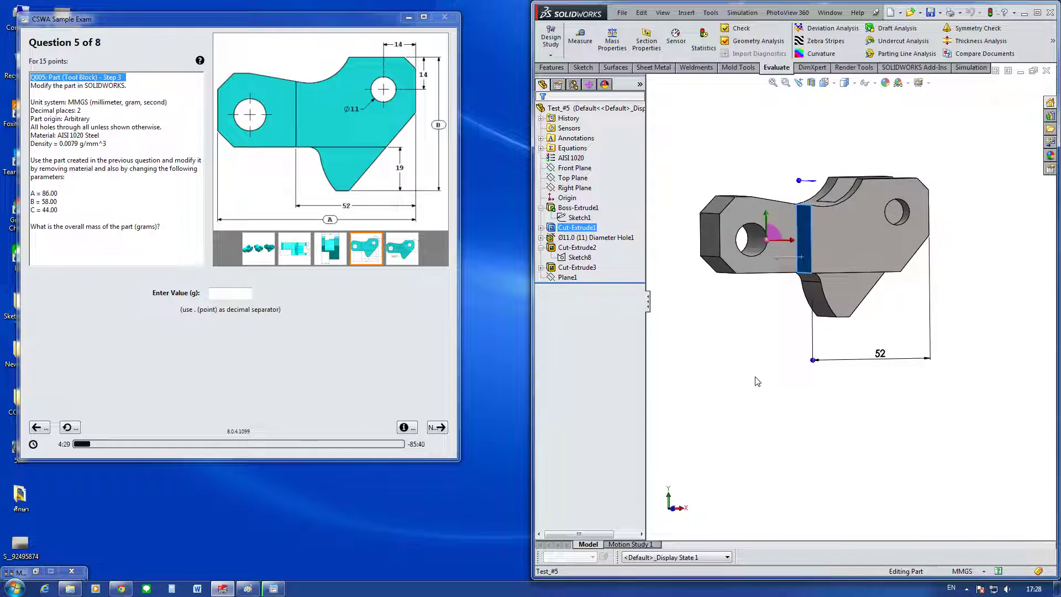
mouse_move(757, 382)
middle_down()
mouse_move(751, 355)
mouse_move(846, 260)
mouse_move(895, 377)
mouse_move(824, 440)
mouse_move(829, 370)
middle_up()
click(847, 260)
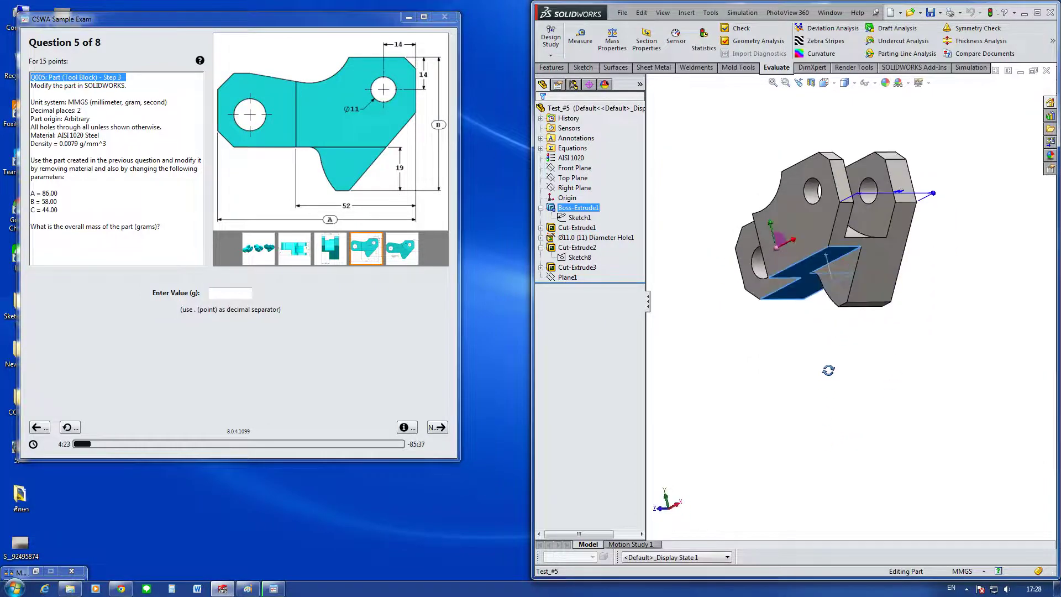
Step: Compare the exam's Section M-M, side, front and top views against the orbited part
click(379, 286)
click(401, 256)
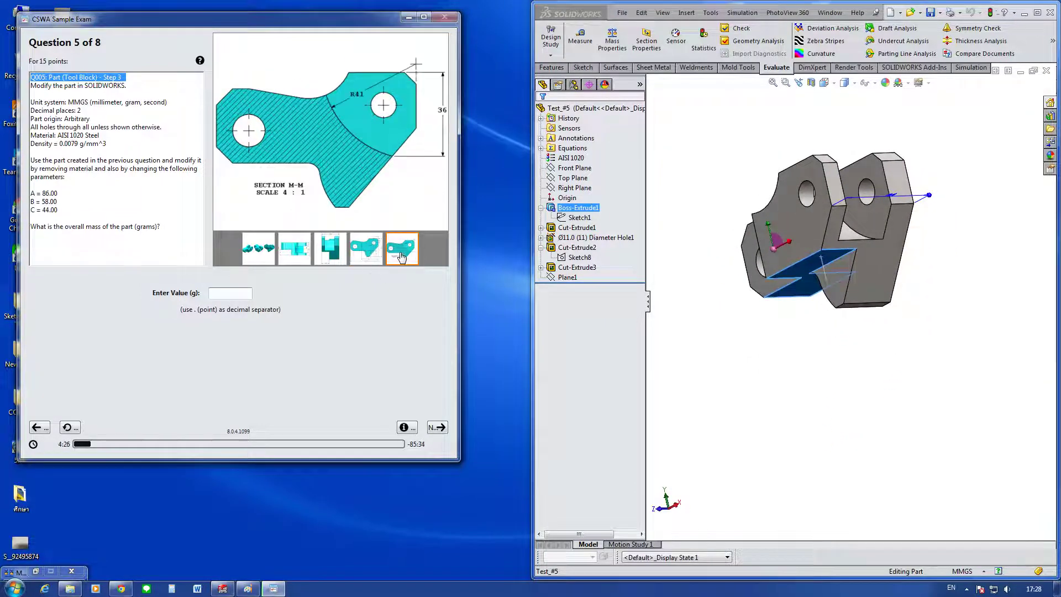
click(294, 255)
click(390, 255)
click(331, 254)
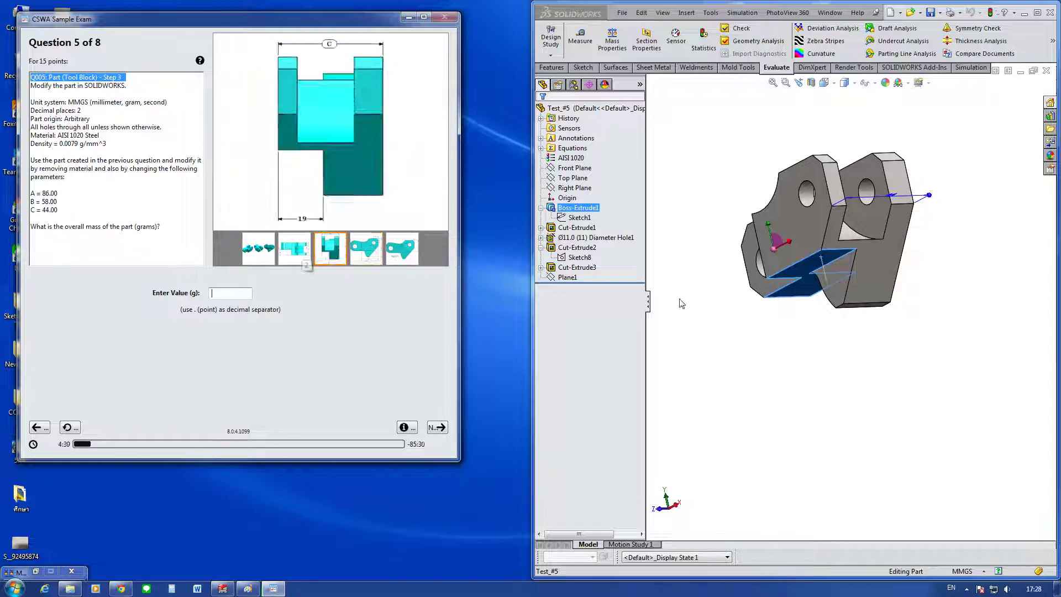
middle_drag(796, 334, 928, 414)
click(365, 257)
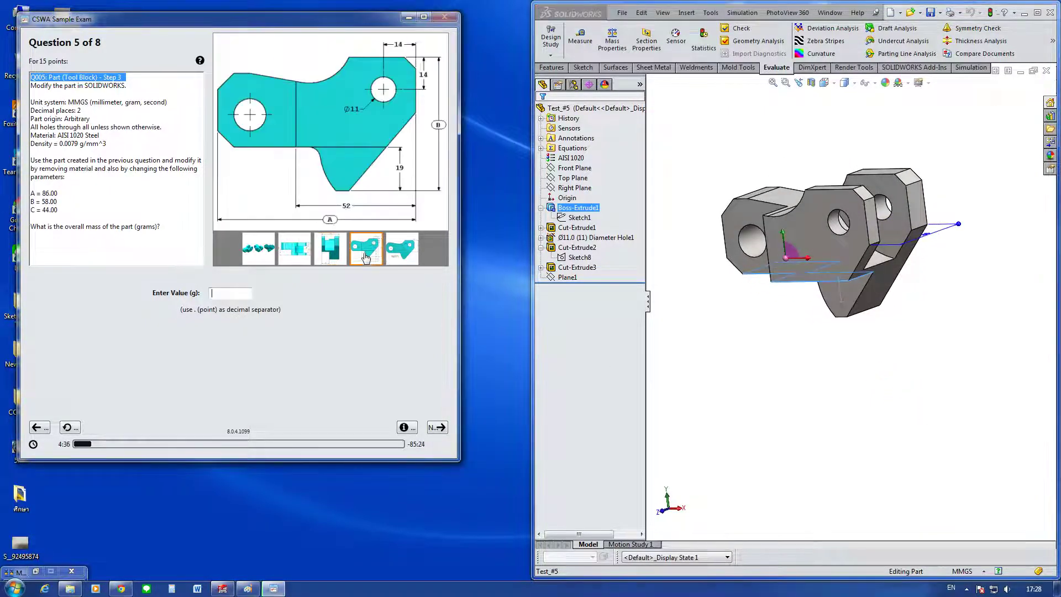
click(741, 333)
middle_drag(741, 334, 841, 392)
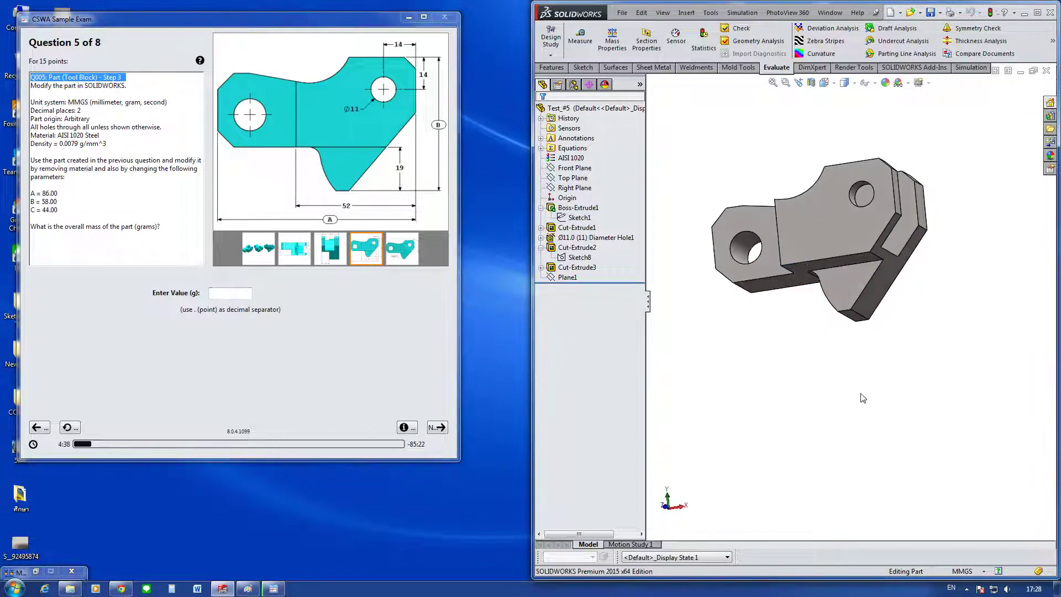
Step: Measure the distance between two faces of the block, then close Measure
click(580, 37)
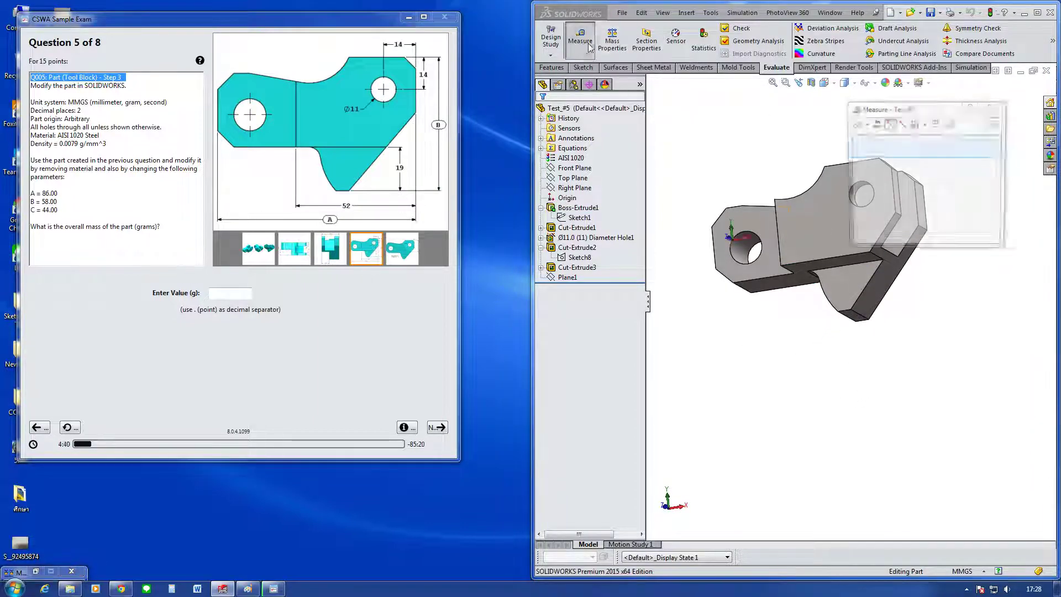
middle_drag(807, 265, 816, 244)
click(815, 244)
click(860, 305)
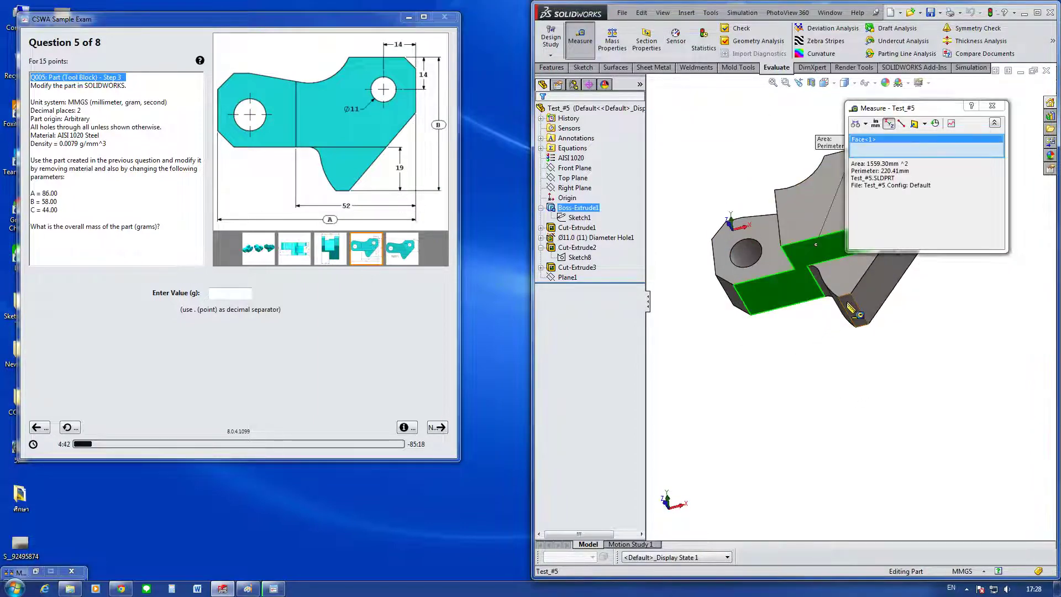
click(992, 105)
mouse_move(972, 144)
middle_down()
mouse_move(949, 336)
mouse_move(939, 331)
middle_up()
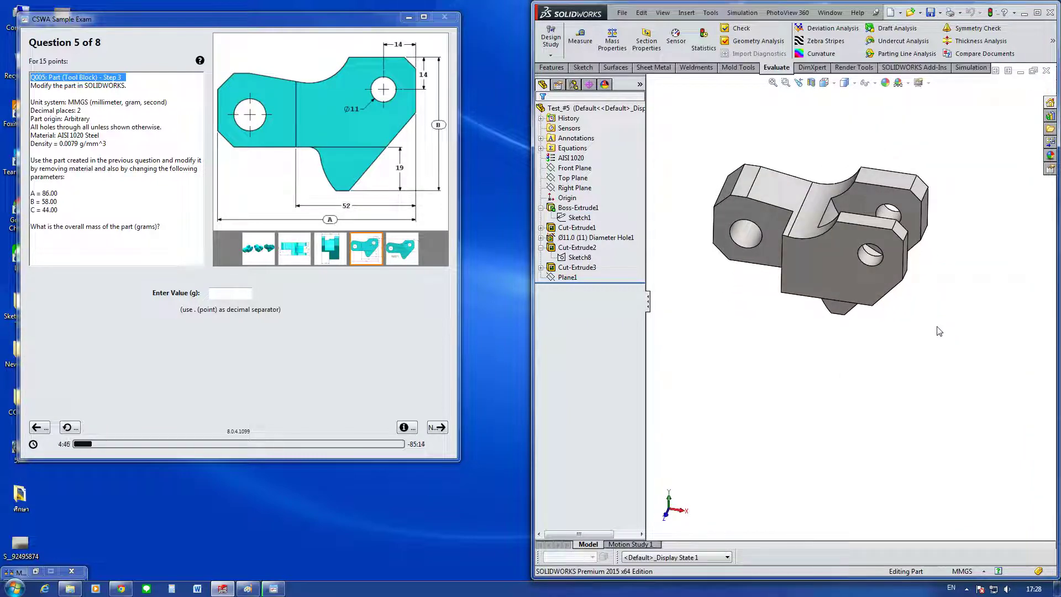
Step: Measure the hole edge for its 11 mm diameter and the top face beside it
click(869, 266)
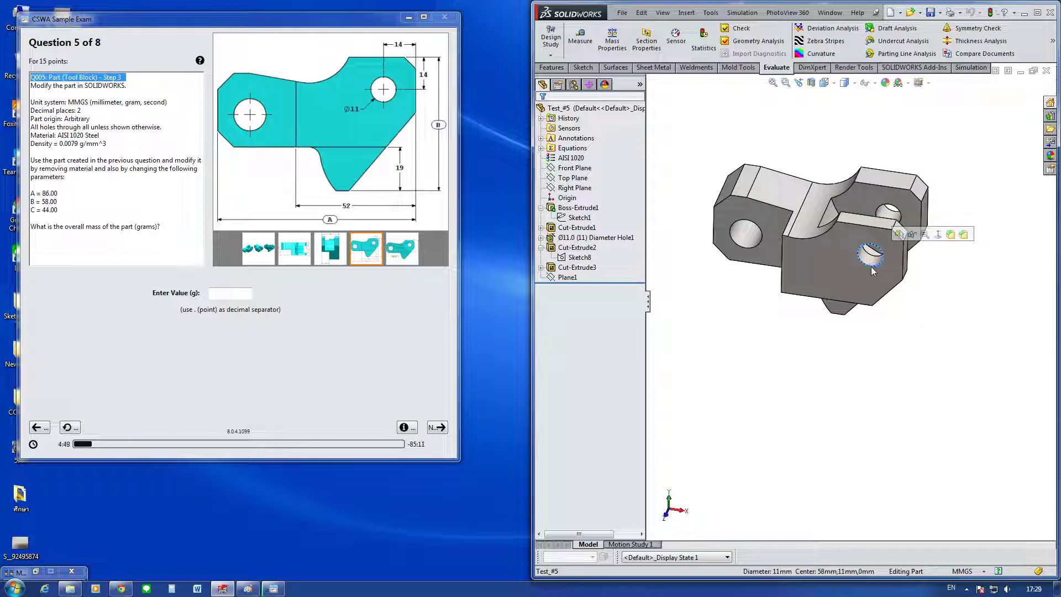
click(580, 39)
mouse_move(919, 111)
mouse_down()
mouse_move(967, 346)
mouse_move(923, 372)
mouse_up()
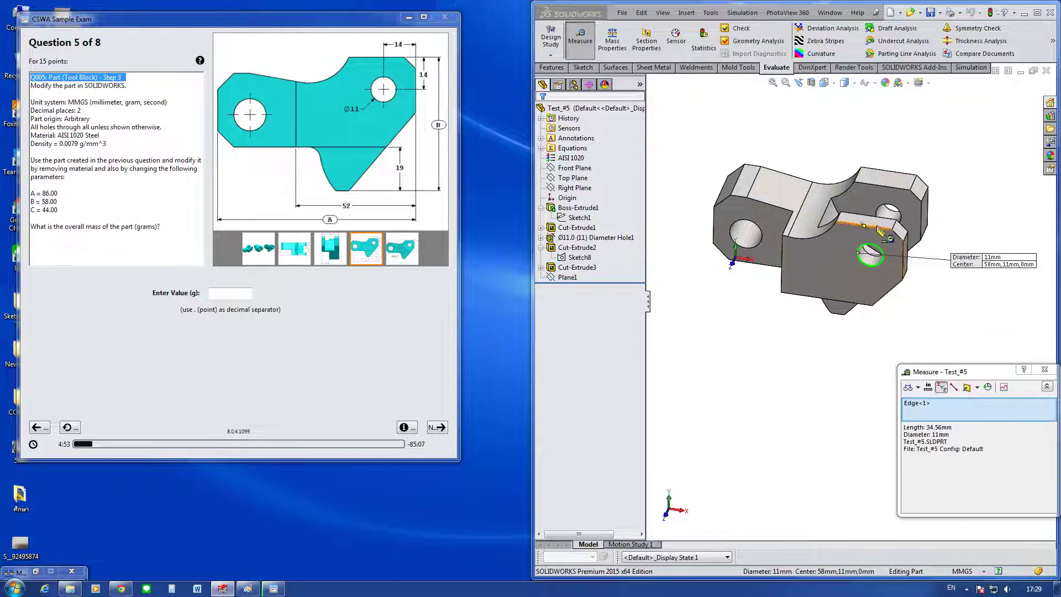
click(878, 226)
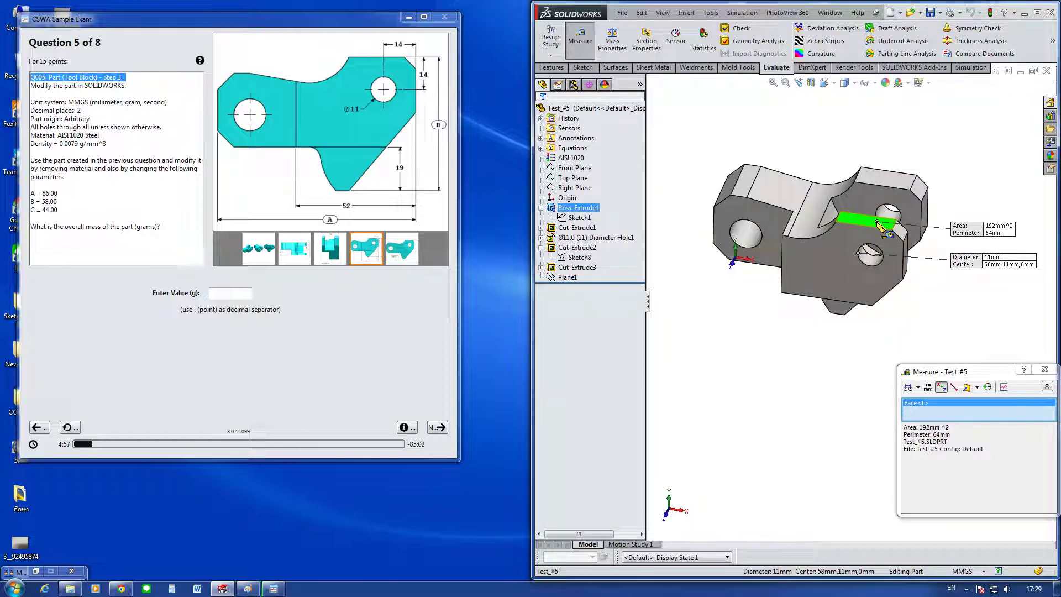
scroll(876, 240, down, 3)
click(851, 275)
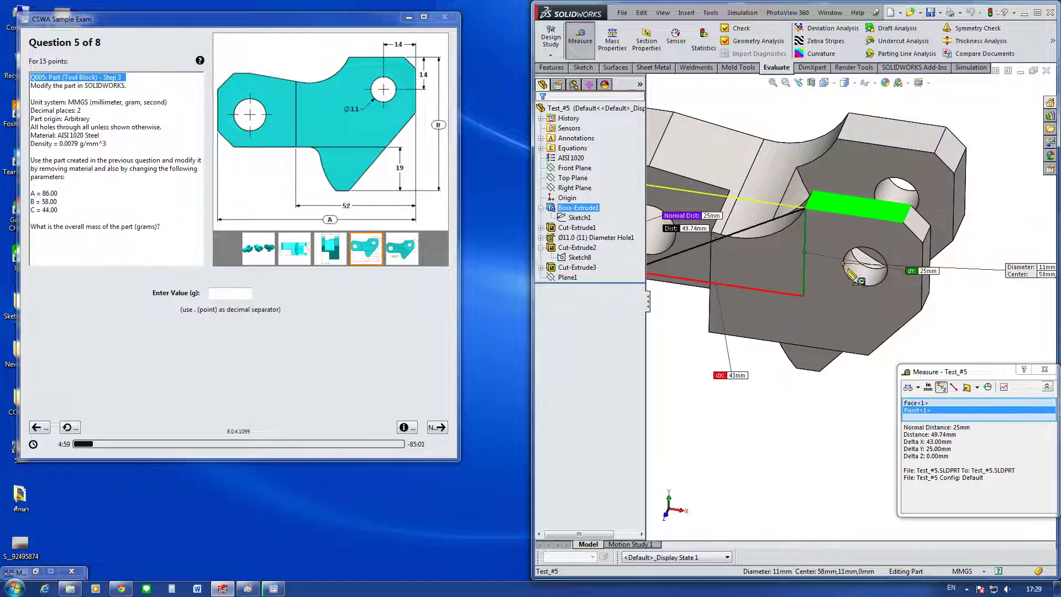
Step: Measure the hole's 14 mm centre distance from the top face
right_click(942, 412)
click(967, 418)
click(864, 279)
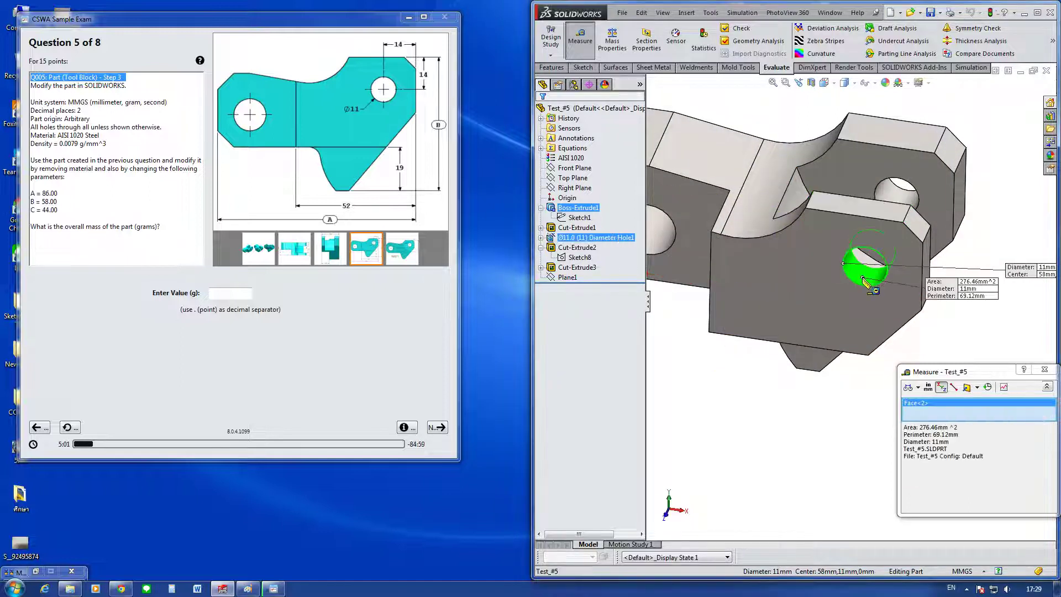
click(863, 210)
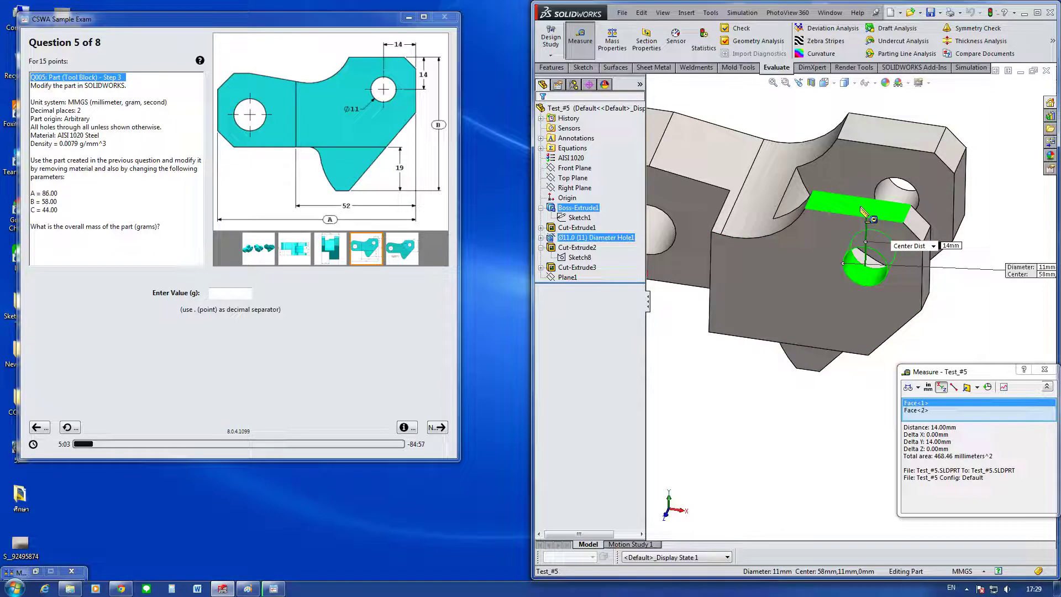
click(863, 212)
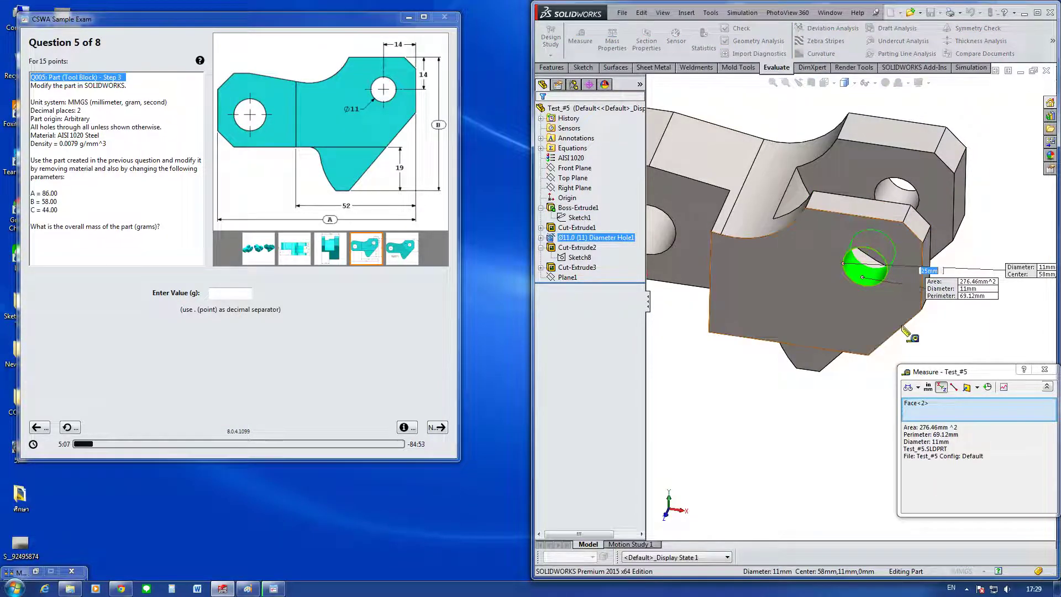
click(928, 274)
Step: Measure the hole's 14 mm distance from the right side face, then close Measure
scroll(927, 265, down, 2)
click(927, 264)
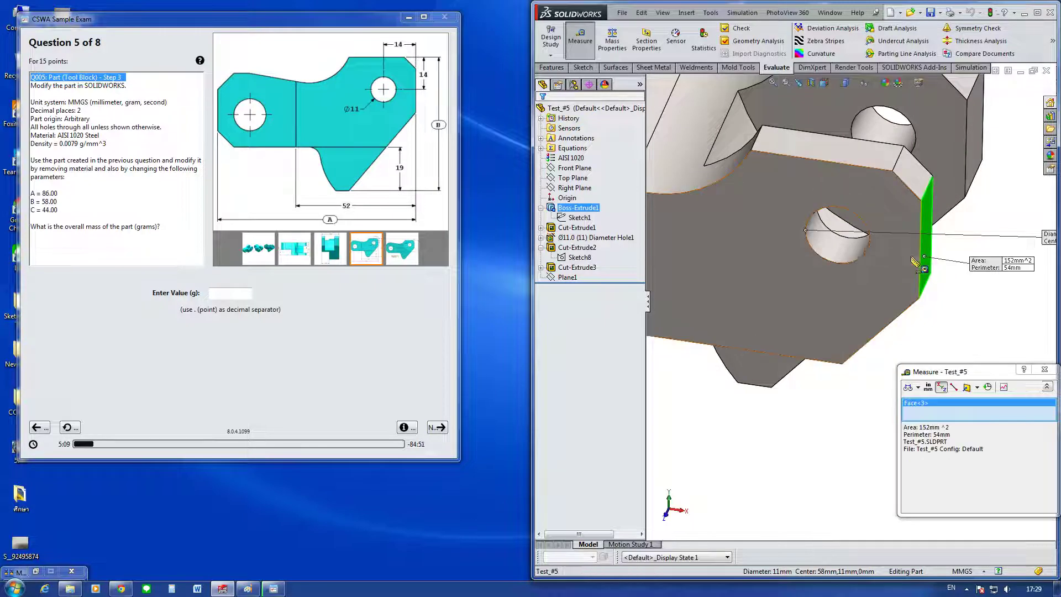
click(840, 249)
scroll(851, 306, up, 2)
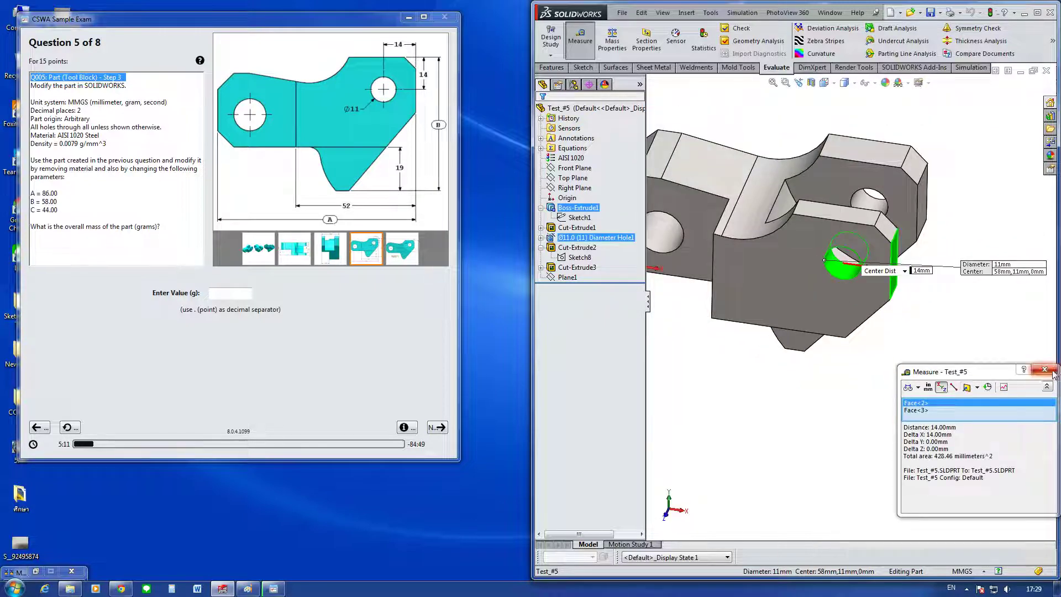
key(Escape)
scroll(864, 357, up, 3)
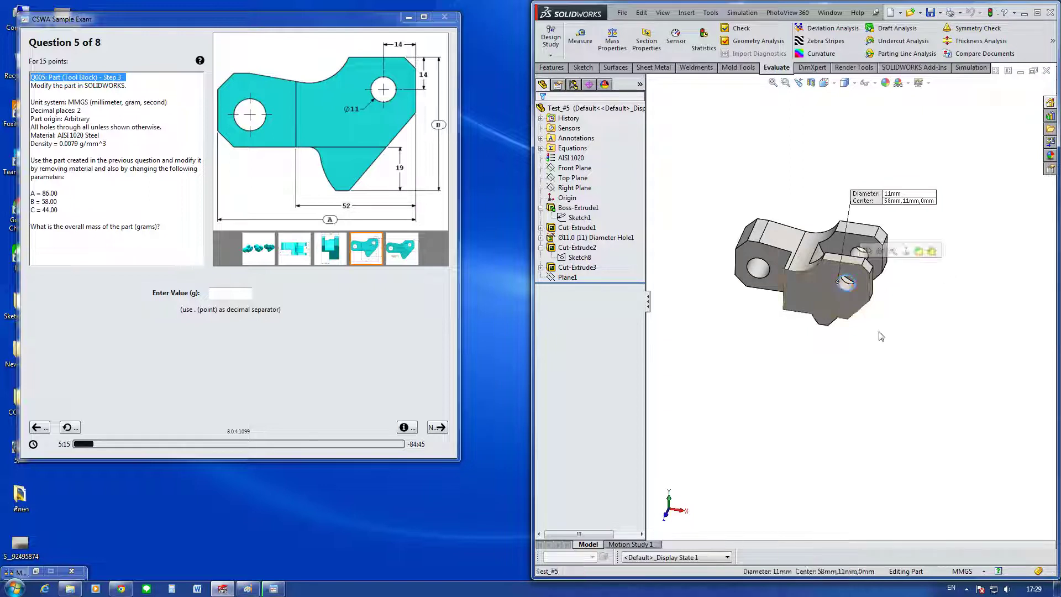
mouse_move(829, 387)
ctrl+middle_down()
mouse_move(807, 323)
mouse_move(793, 329)
ctrl+middle_up()
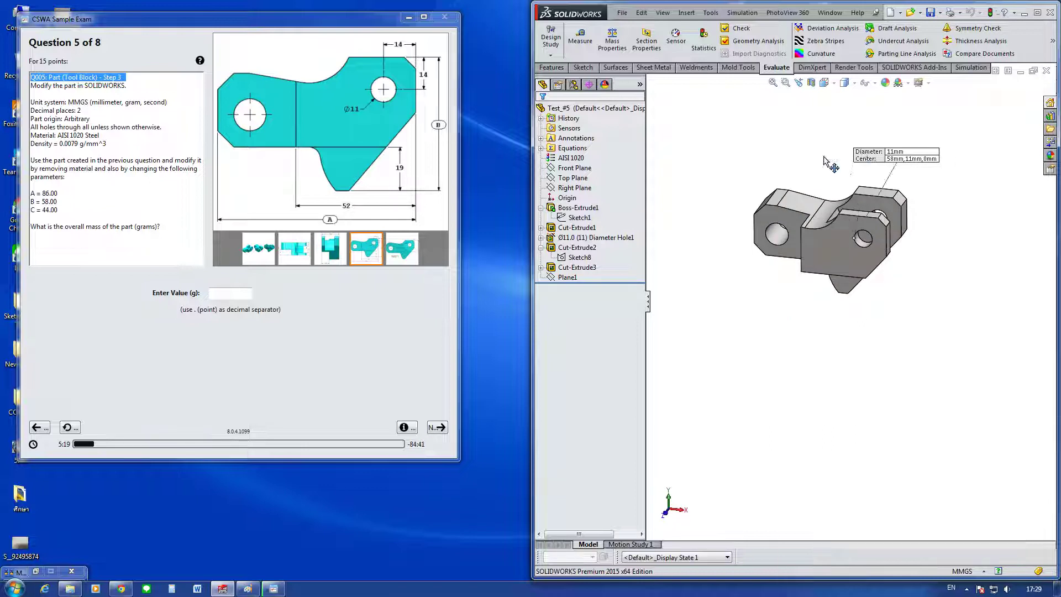
scroll(828, 161, down, 1)
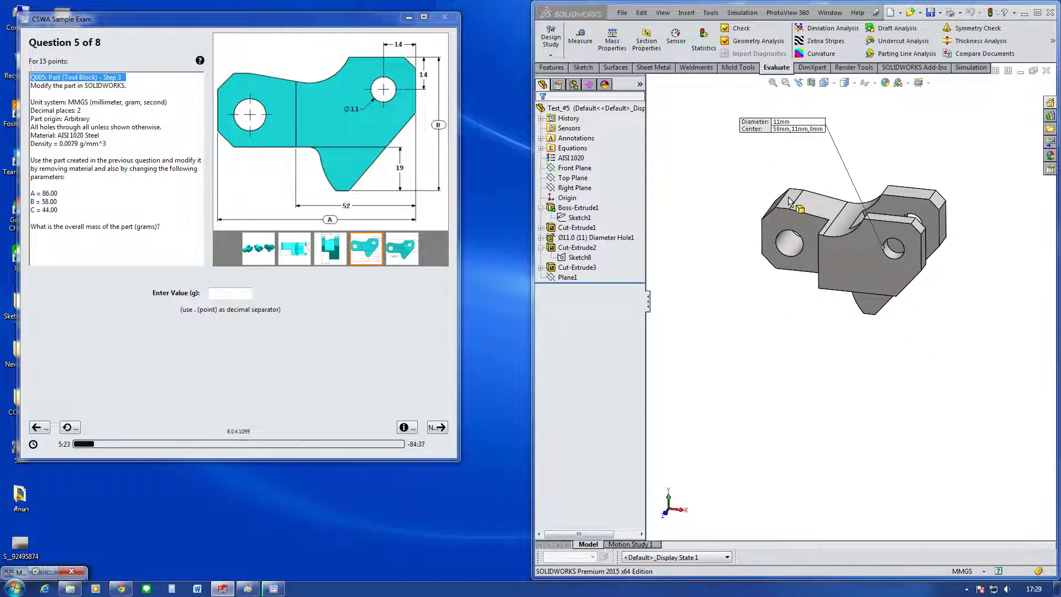
Step: Compute Test_#5's mass properties and submit 628.18 g as Question 5's answer
click(878, 272)
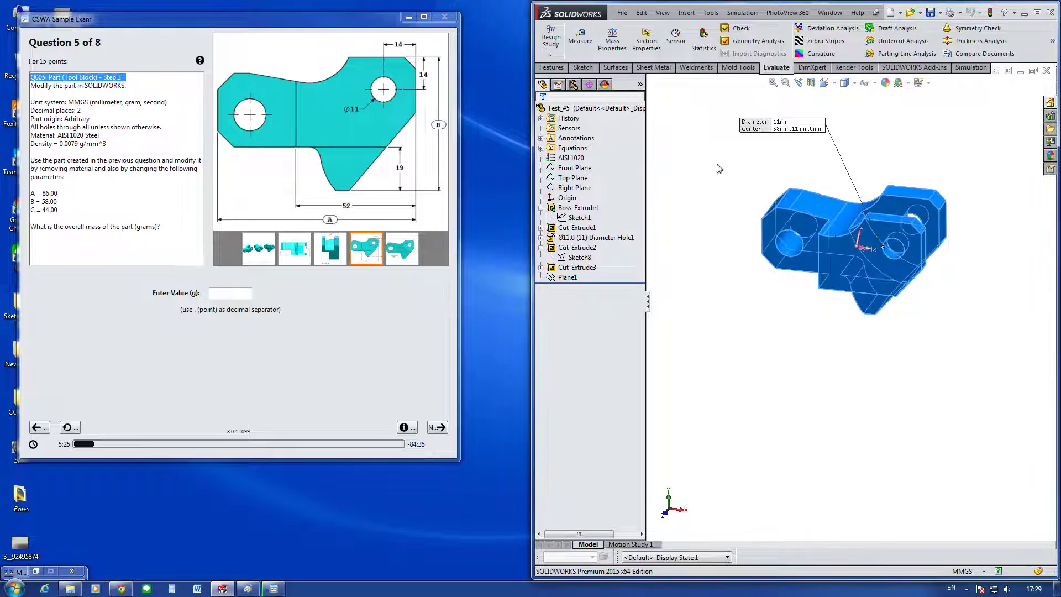
click(432, 243)
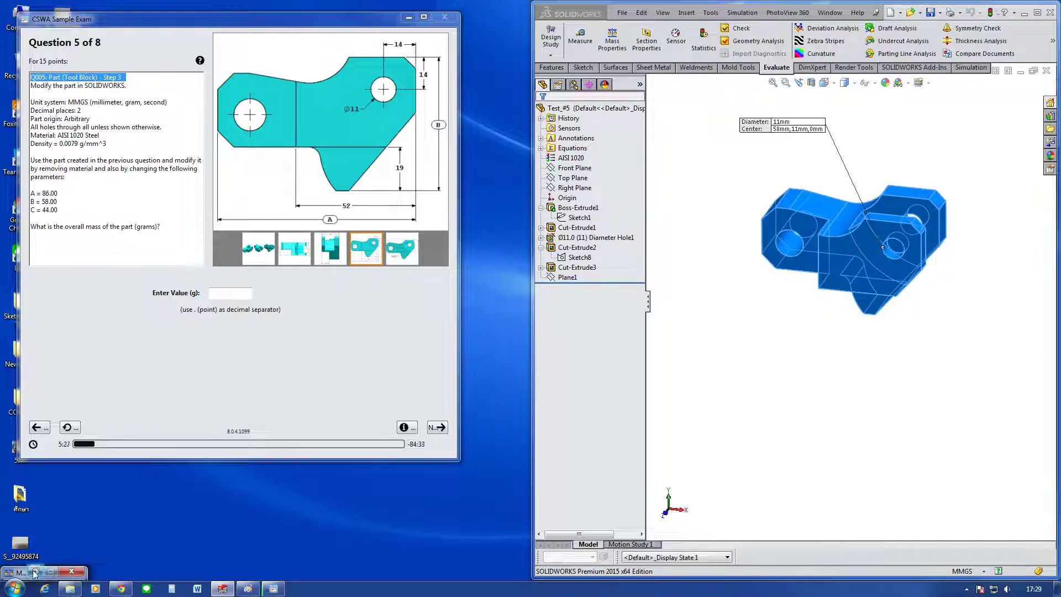
click(607, 44)
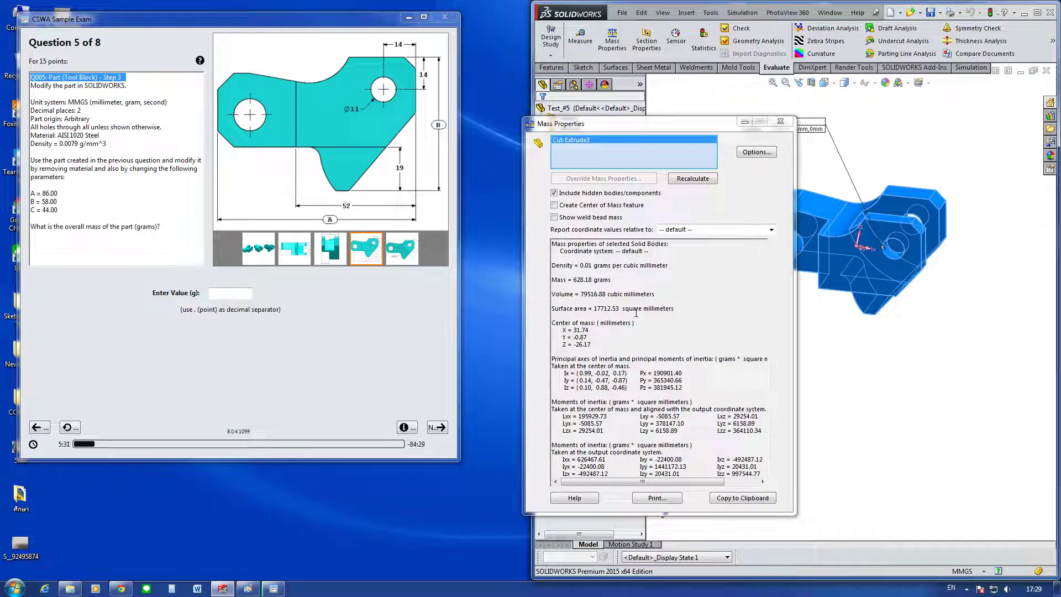
click(220, 295)
text(628.18)
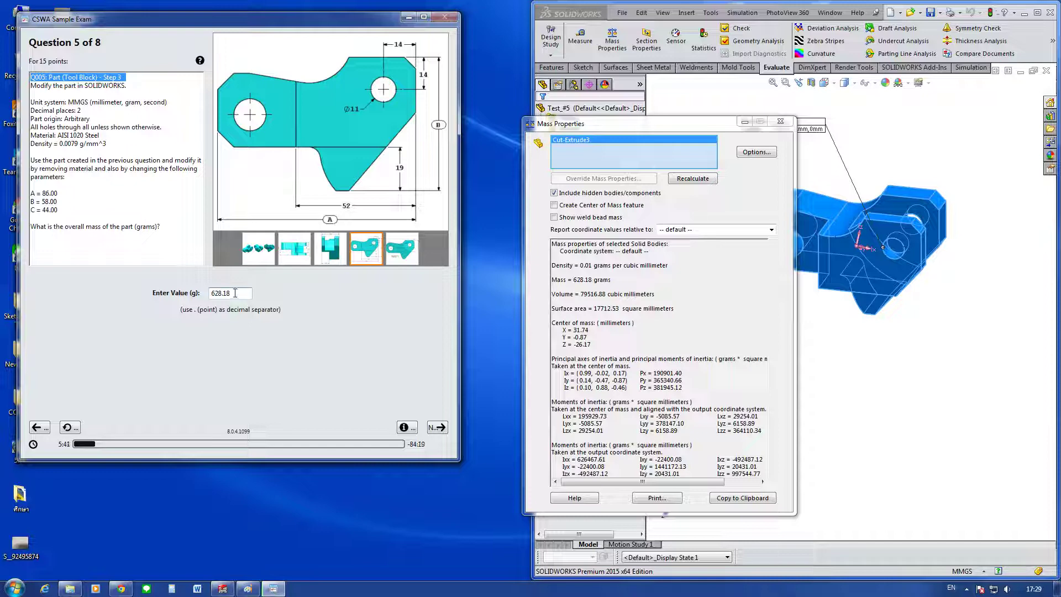
click(441, 430)
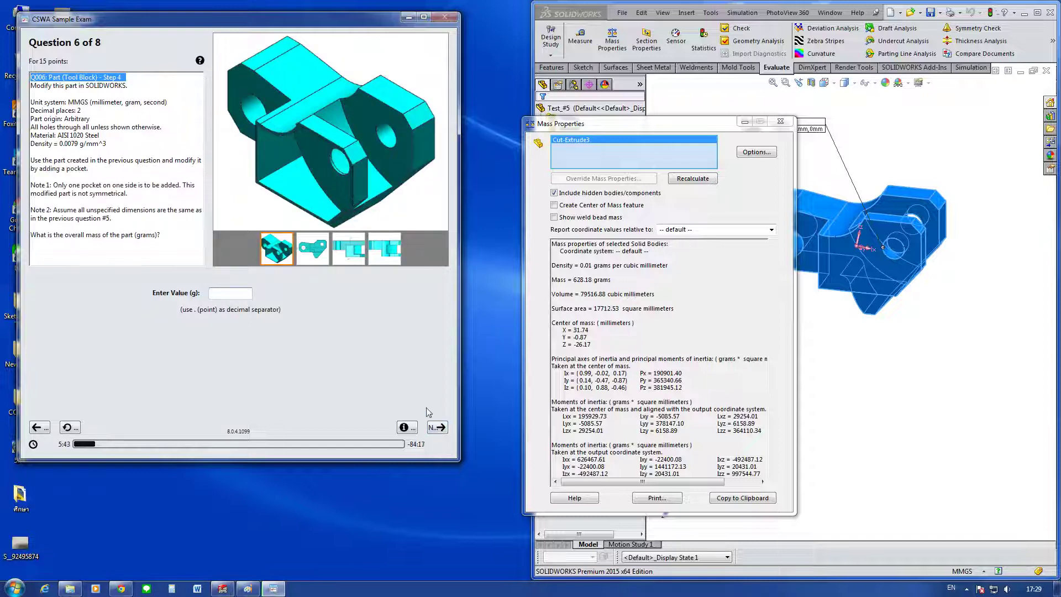
click(781, 121)
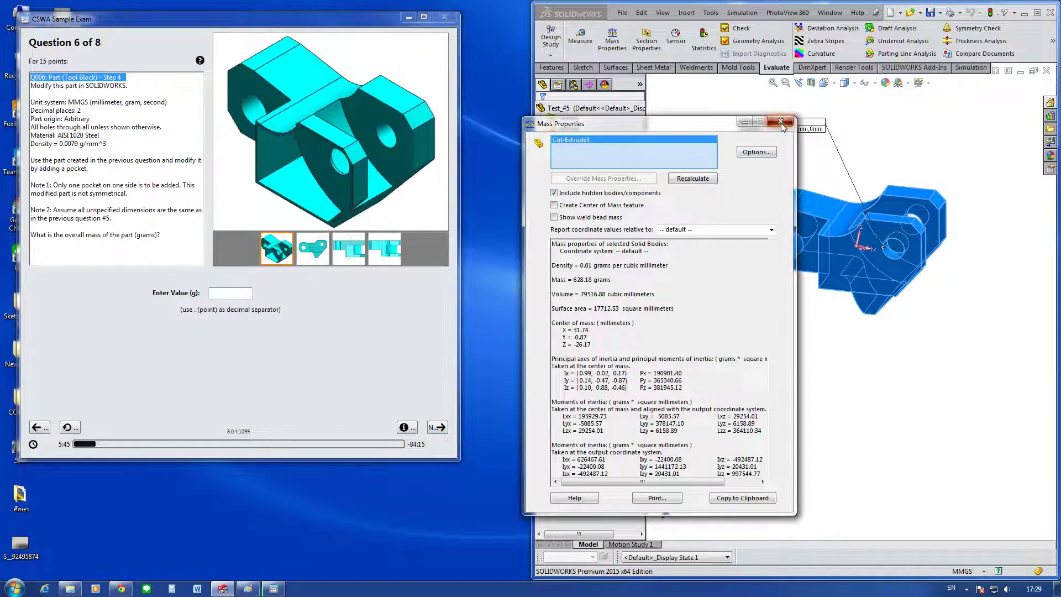
Step: Discard changes to Test_#5 and load Test_#6 via File > Open
click(1046, 73)
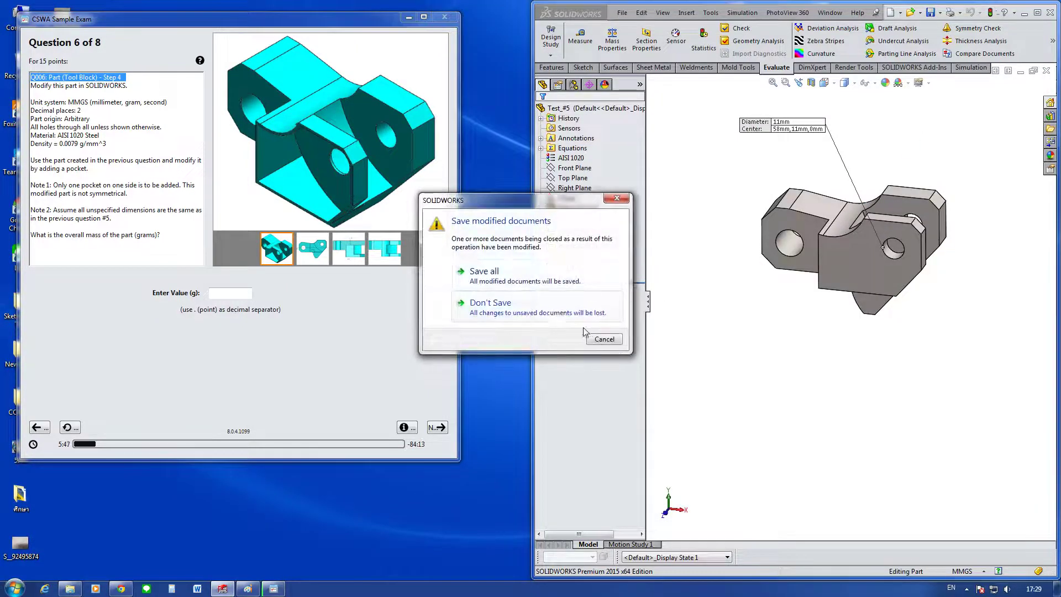
click(558, 315)
click(744, 15)
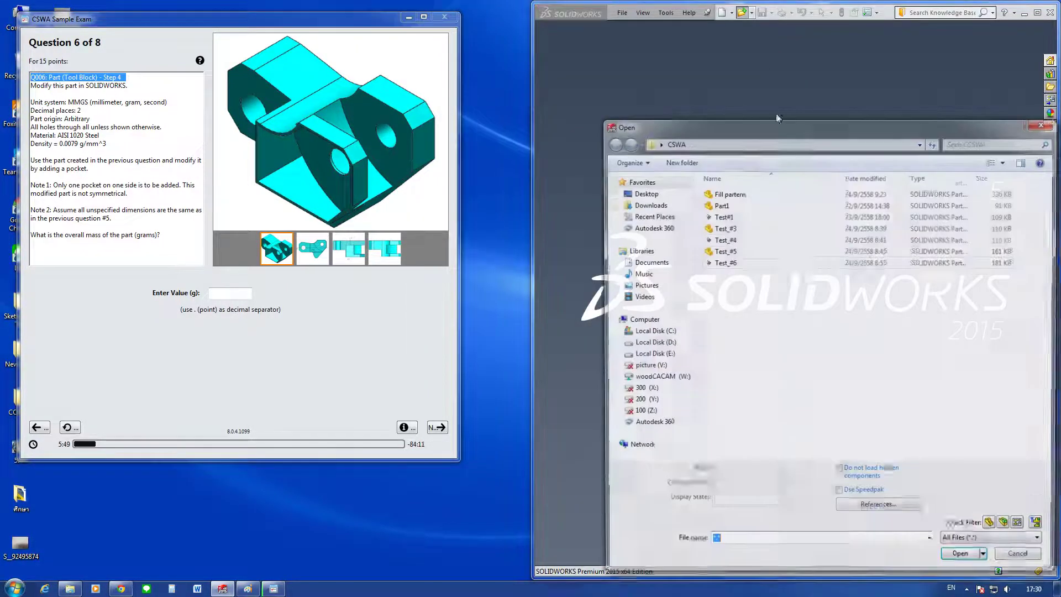
click(737, 274)
click(972, 544)
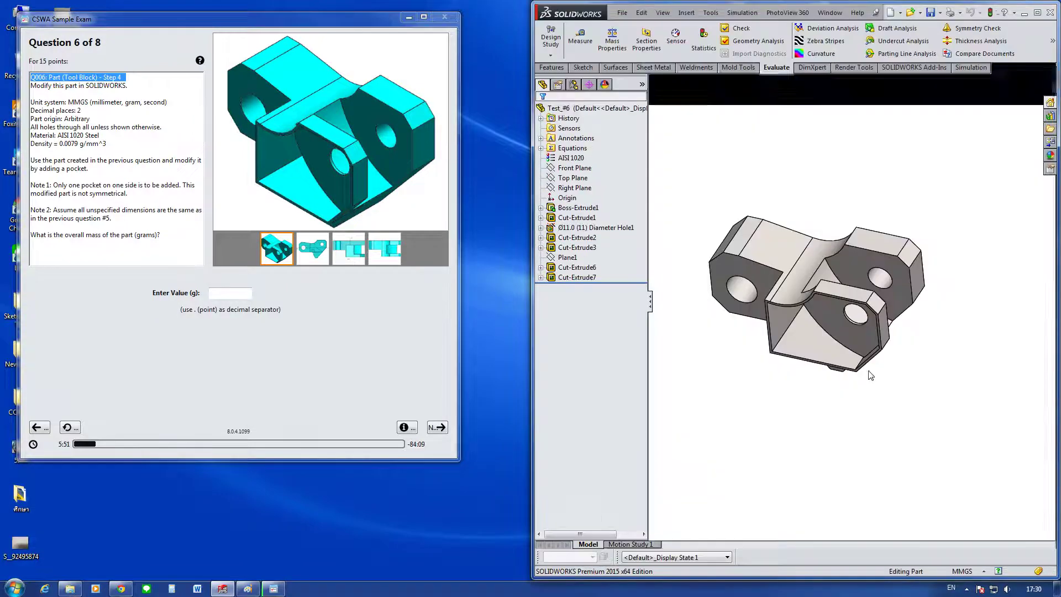
Step: Orbit and zoom Test_#6, comparing it with Question 6's second reference drawing
mouse_move(866, 418)
middle_down()
mouse_move(867, 396)
mouse_move(864, 407)
middle_up()
mouse_move(712, 321)
middle_down()
mouse_move(801, 384)
mouse_move(798, 367)
mouse_move(807, 368)
middle_up()
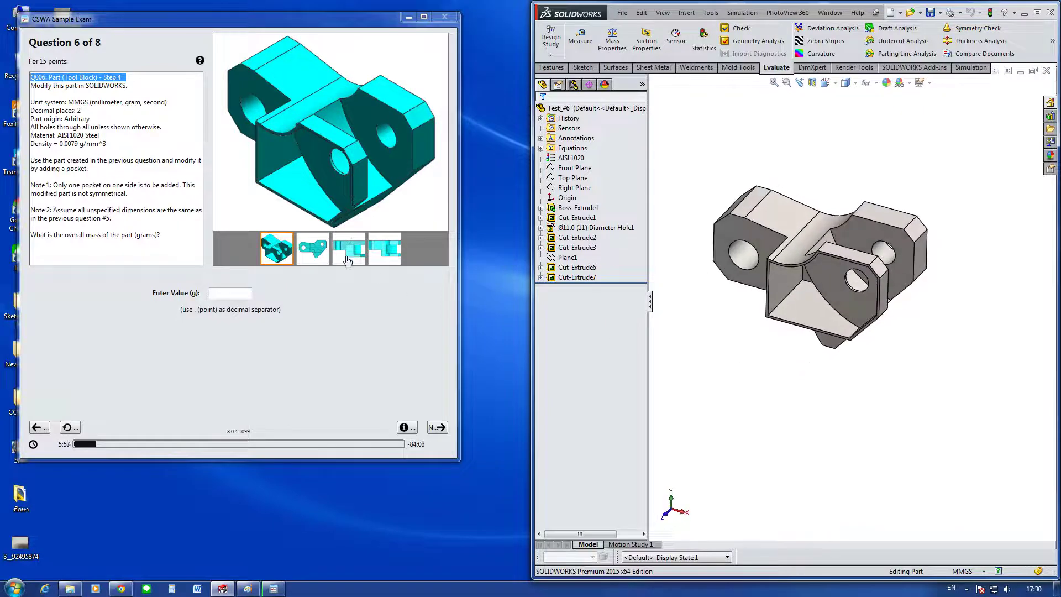
click(319, 249)
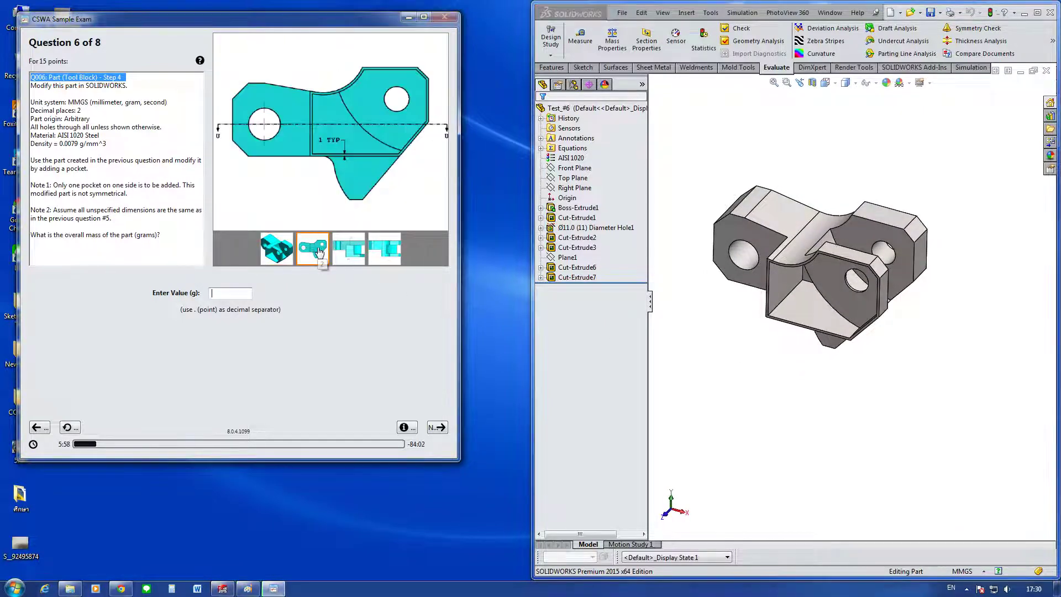
click(737, 320)
scroll(750, 323, down, 3)
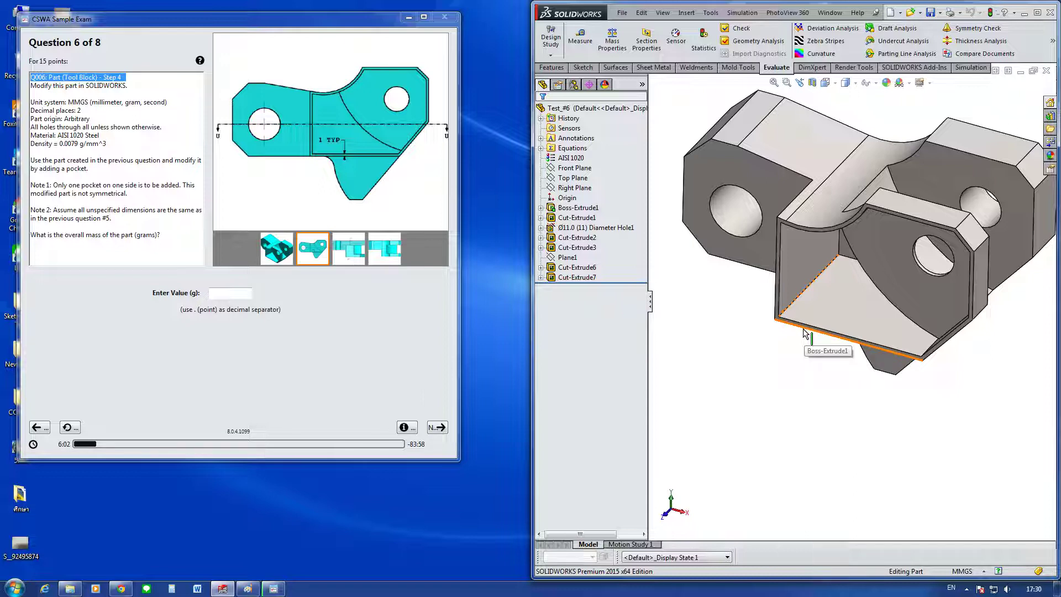
scroll(804, 331, up, 4)
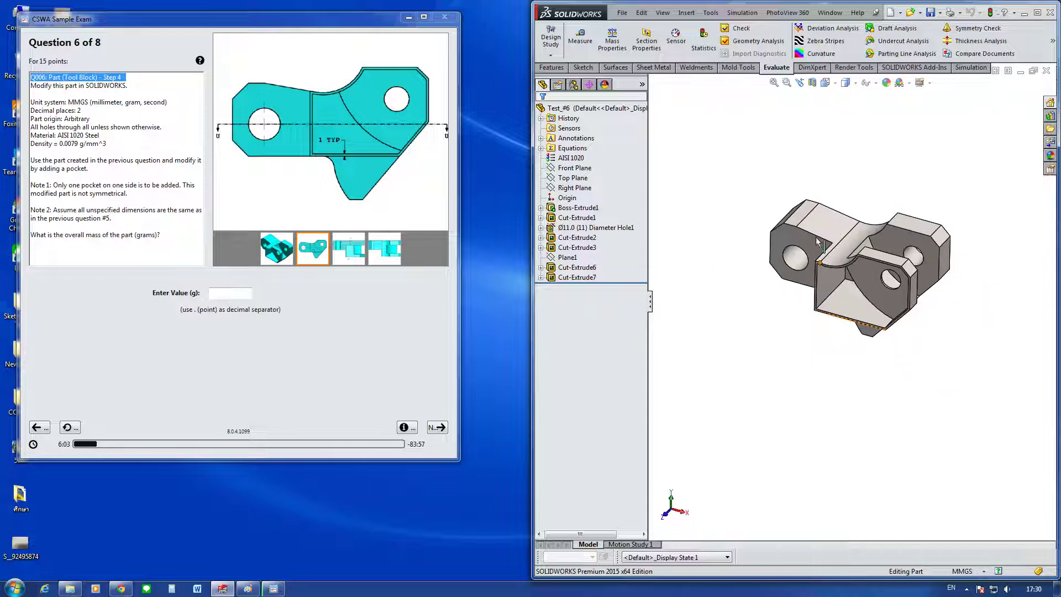
Step: Set up a section view of the part, trying Plane1, Front, Right and Top planes
click(813, 82)
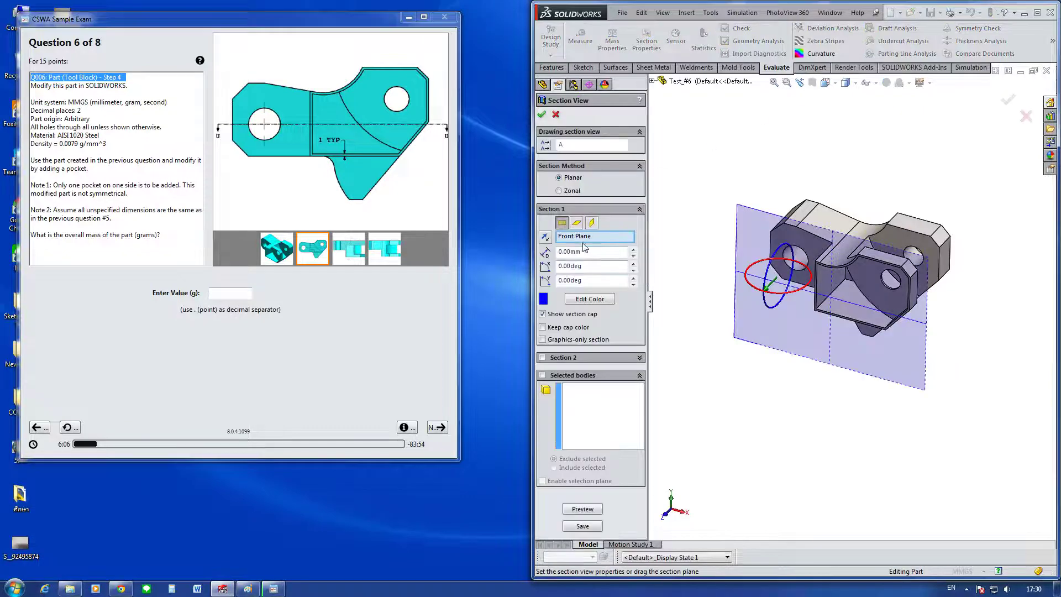
click(652, 80)
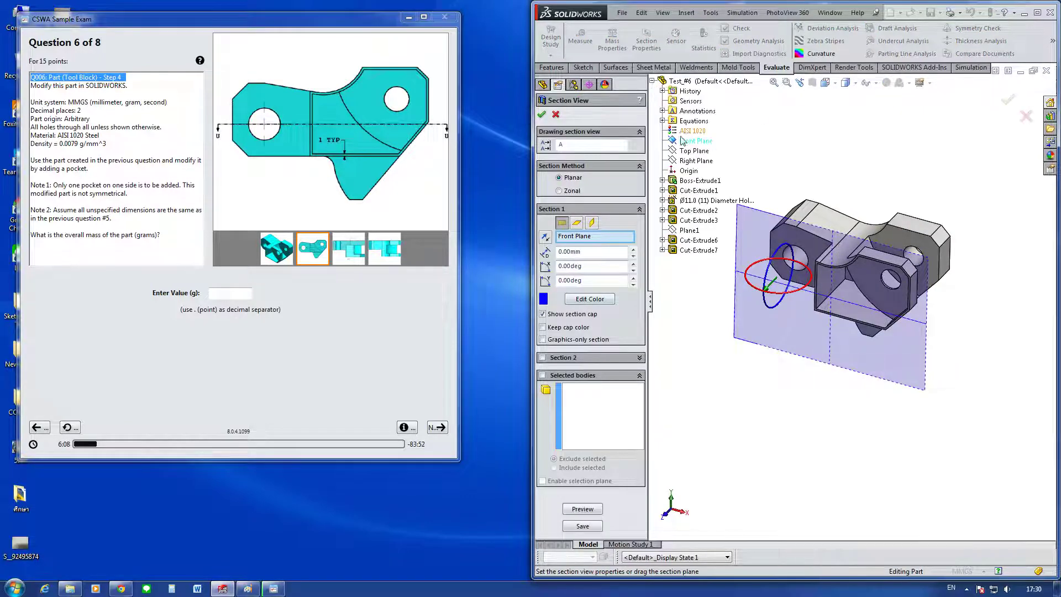
click(690, 230)
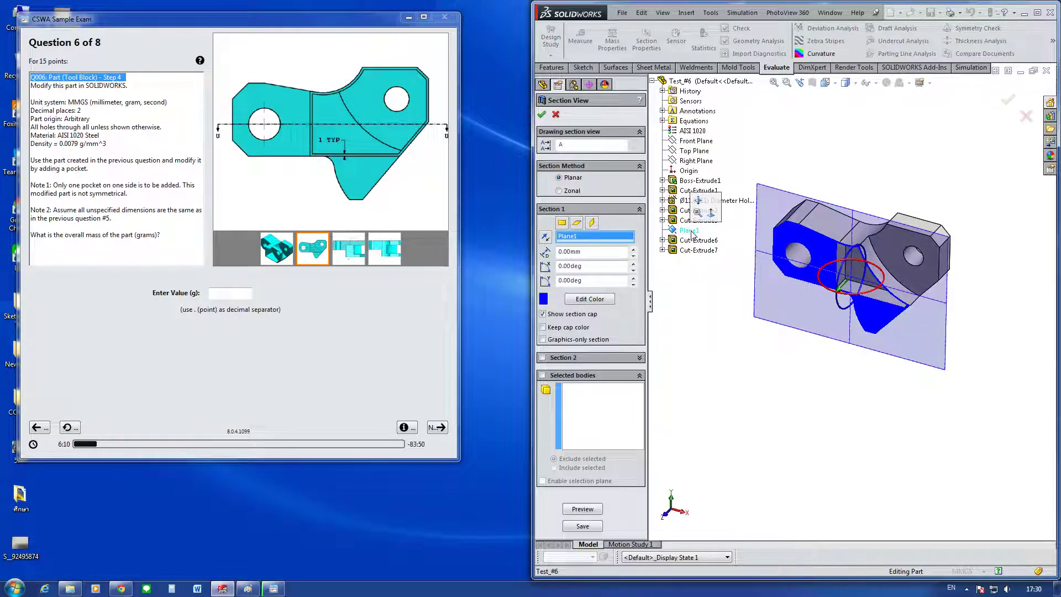
click(562, 223)
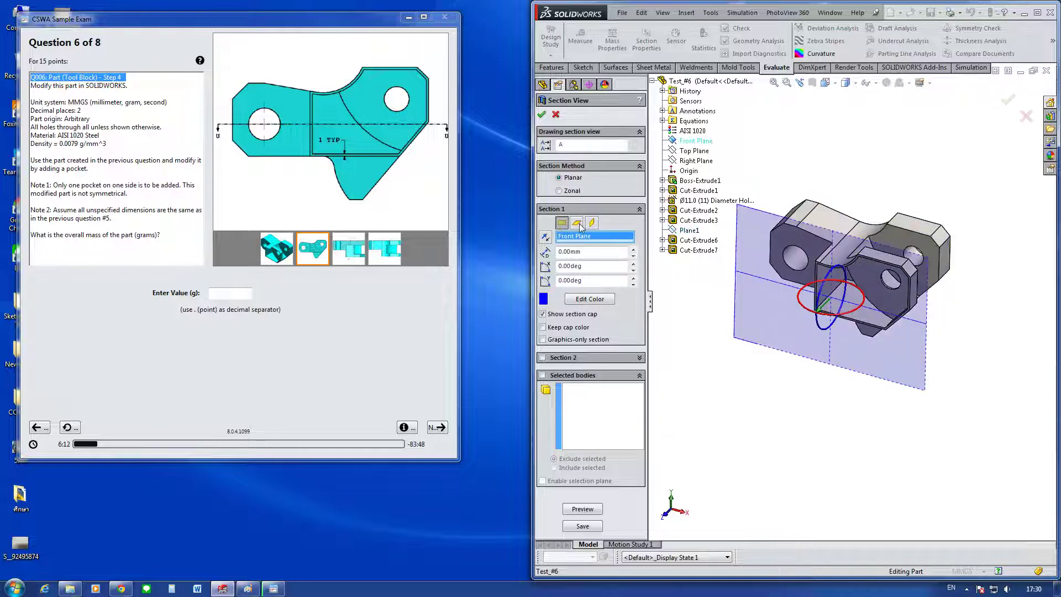
click(579, 224)
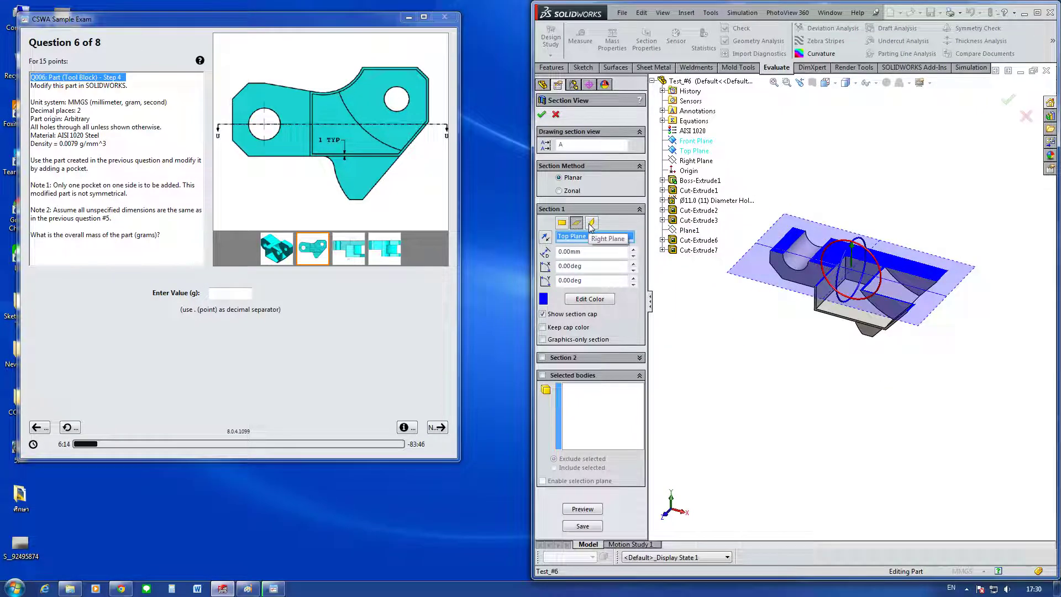
right_click(595, 237)
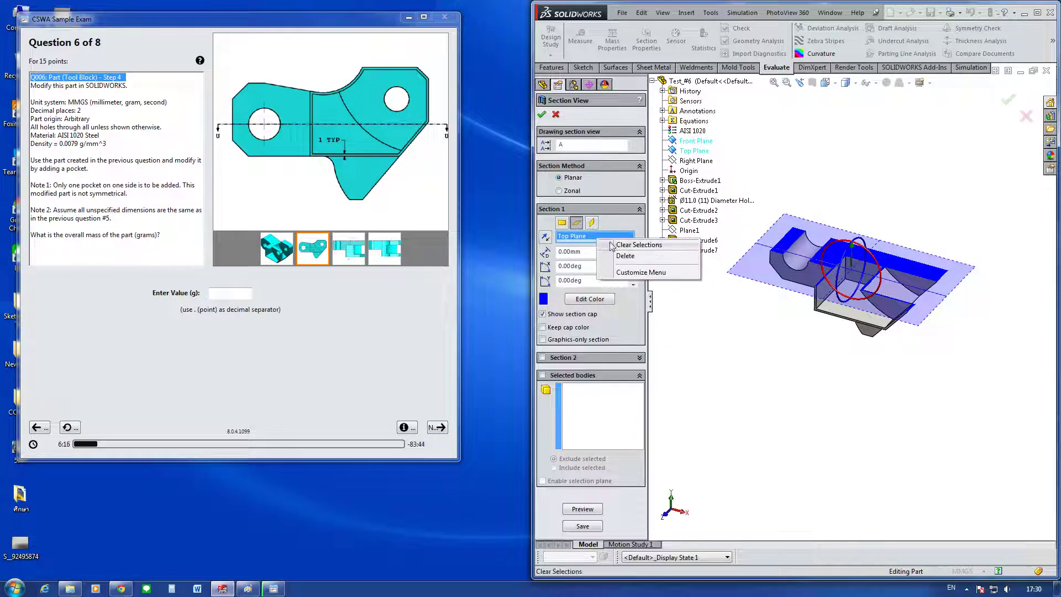
click(635, 244)
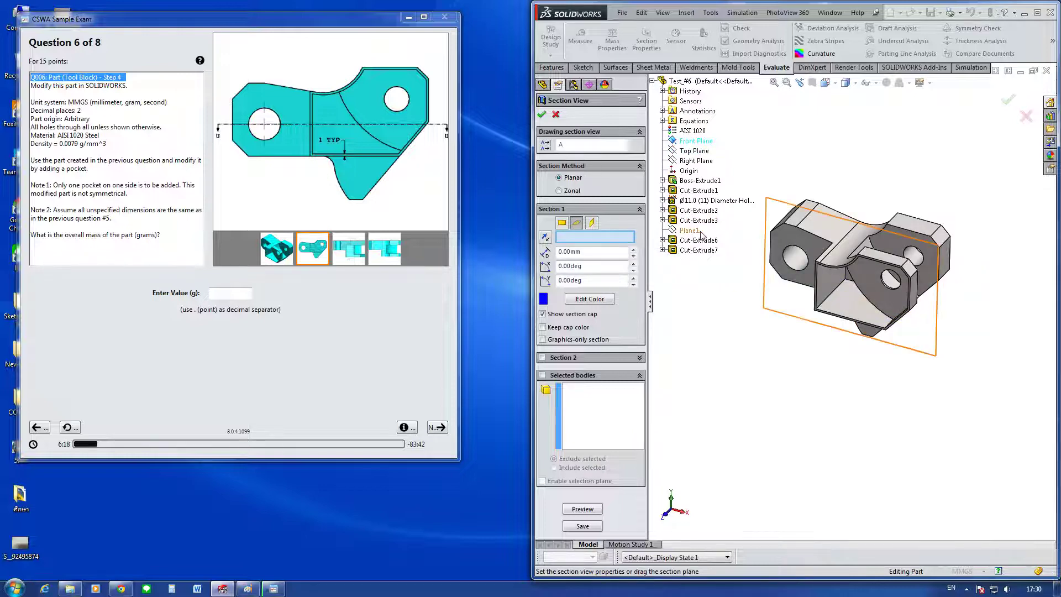
click(692, 231)
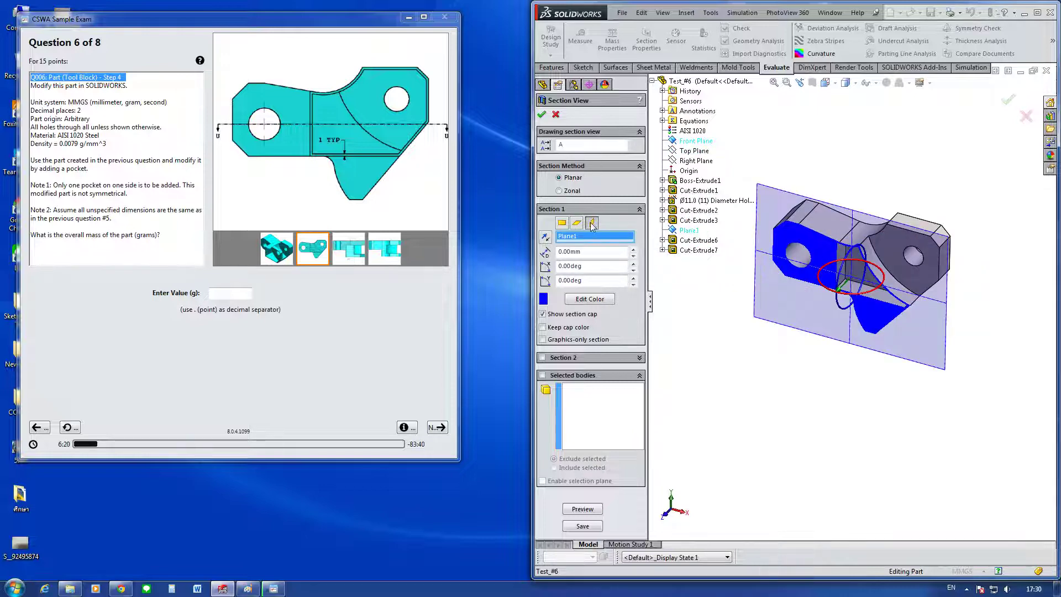
click(577, 223)
click(576, 224)
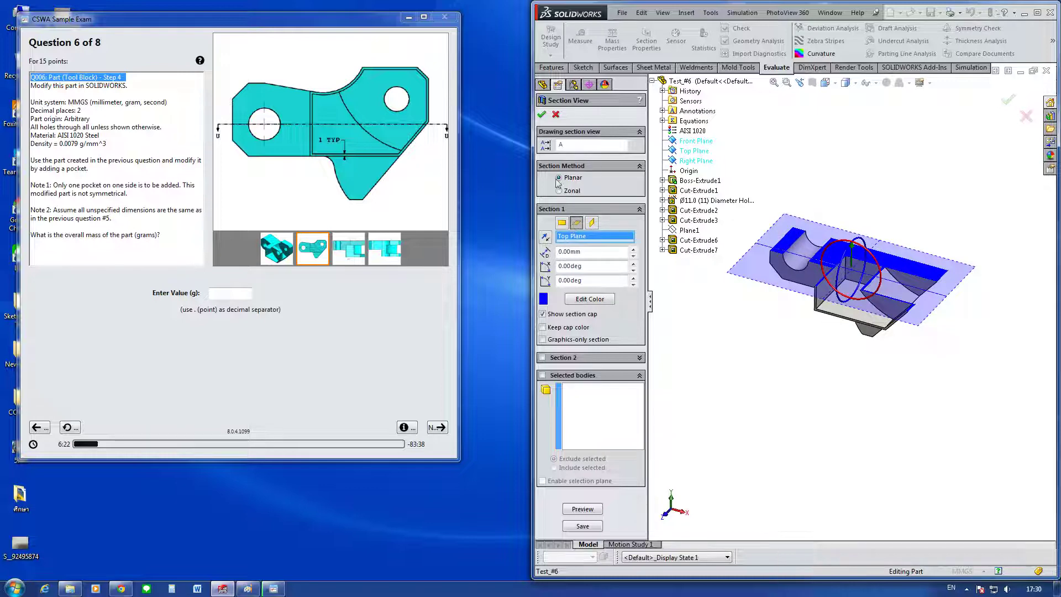
click(541, 115)
Step: Measure the two parallel pocket faces to confirm the 12 mm depth against section U-U
middle_drag(817, 265, 834, 258)
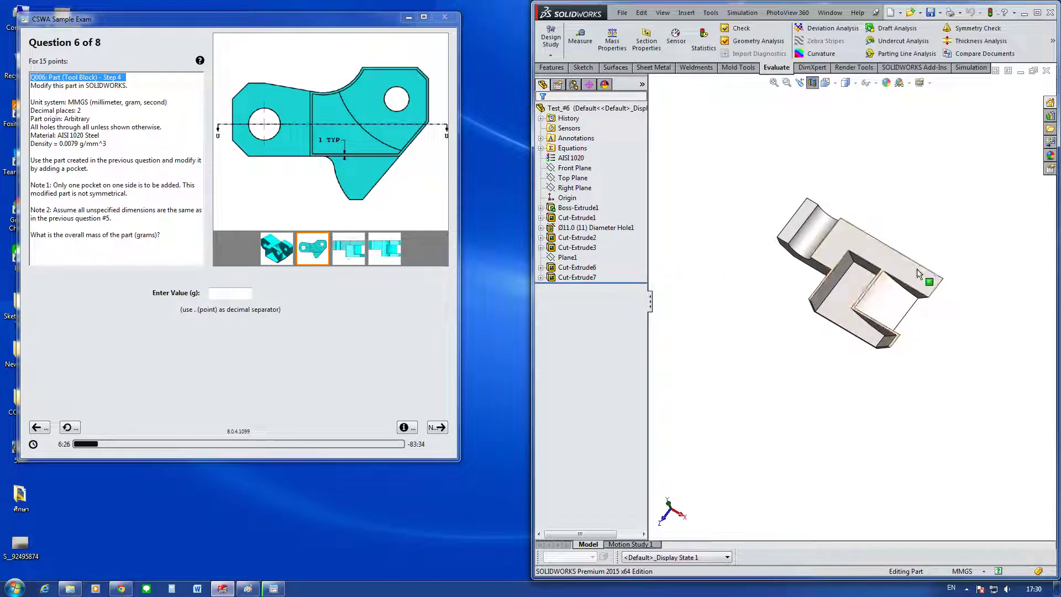
click(344, 249)
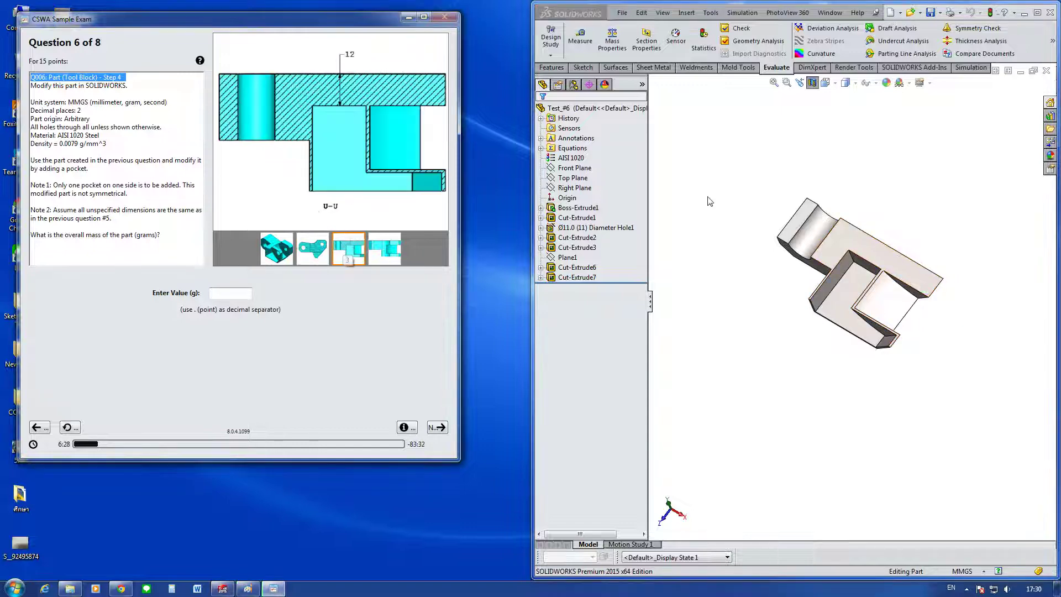
click(581, 37)
middle_drag(834, 221, 904, 274)
click(840, 298)
click(884, 280)
mouse_move(939, 305)
middle_down()
mouse_move(933, 277)
mouse_move(891, 341)
mouse_move(914, 338)
middle_up()
click(934, 277)
Step: Turn off the section view and compute the part's mass properties (432.58 g)
click(385, 261)
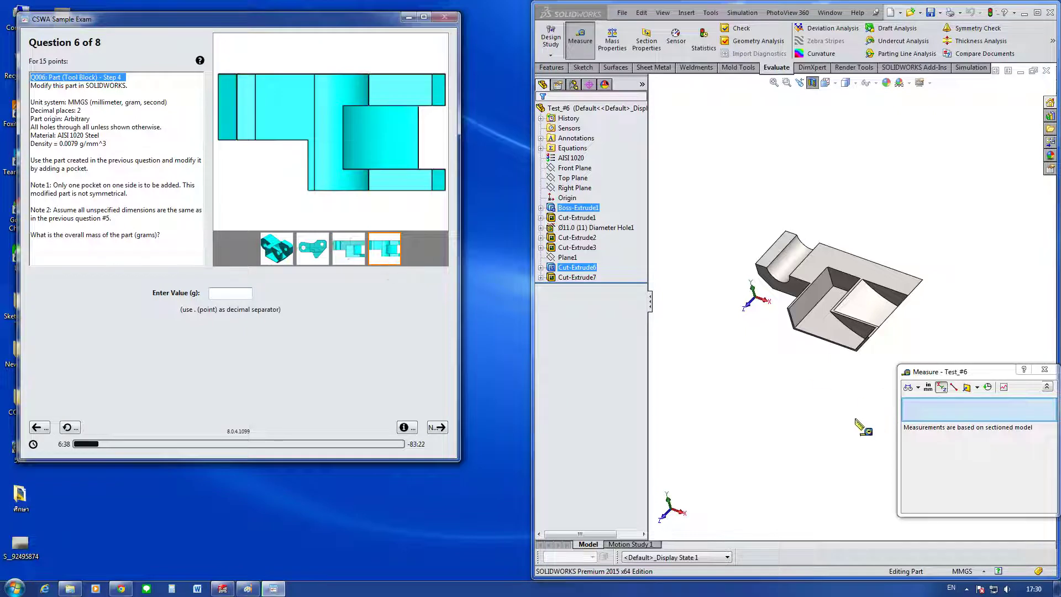
click(1044, 369)
mouse_move(972, 353)
middle_down()
mouse_move(938, 353)
mouse_move(883, 242)
middle_up()
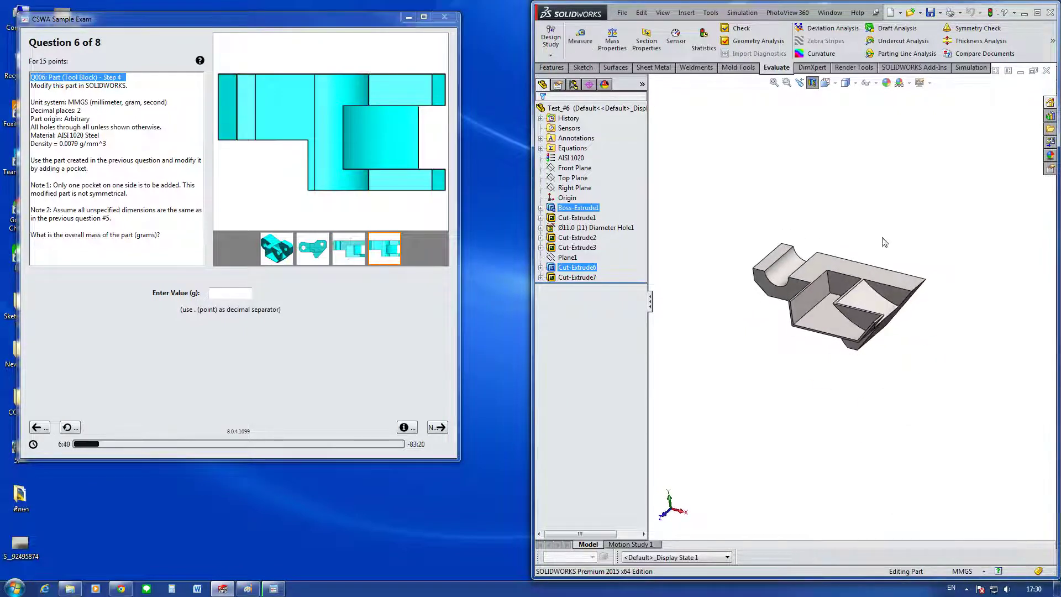
click(812, 83)
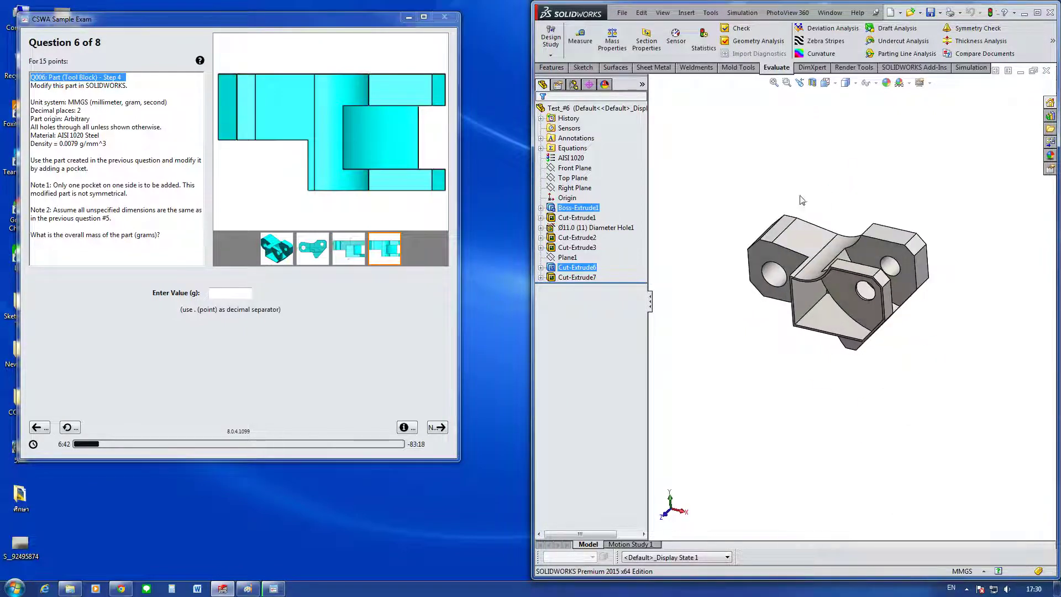
click(612, 40)
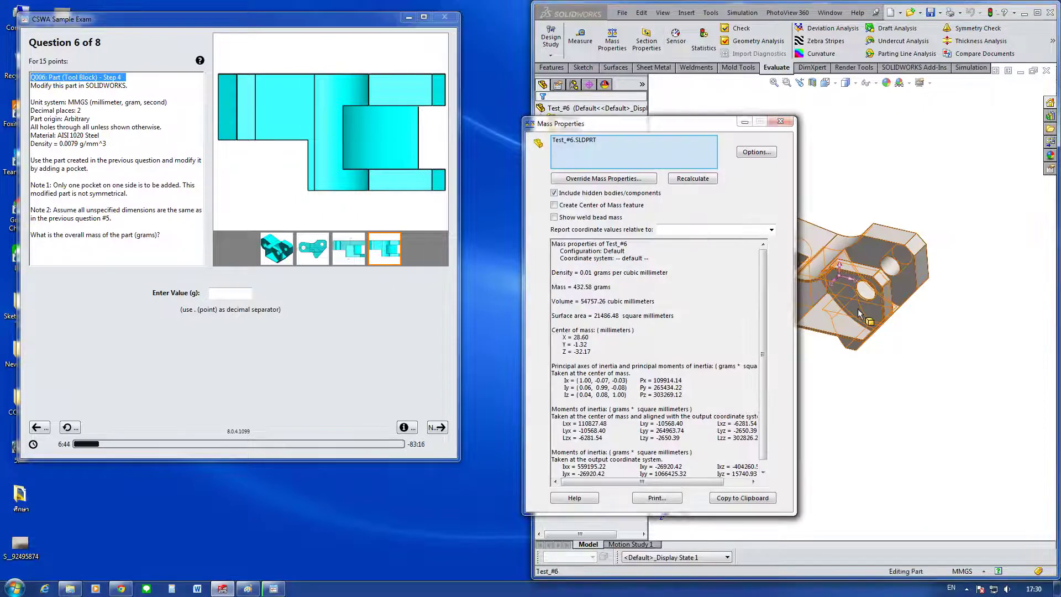
Step: Move the 432.58 g Mass Properties dialog down out of the way, then dismiss it
click(808, 286)
scroll(861, 307, up, 2)
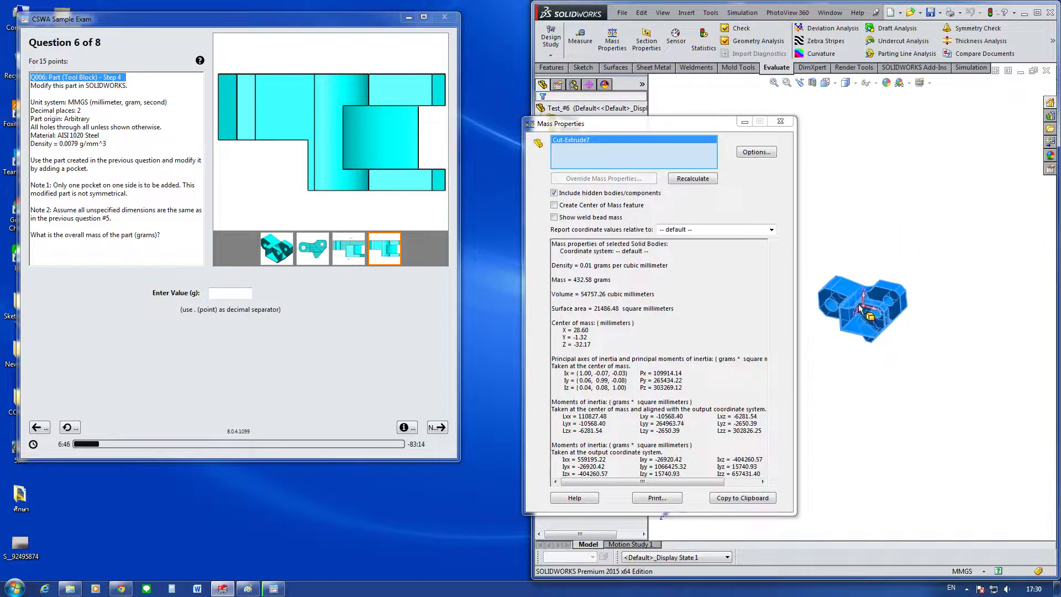
drag(691, 125, 680, 117)
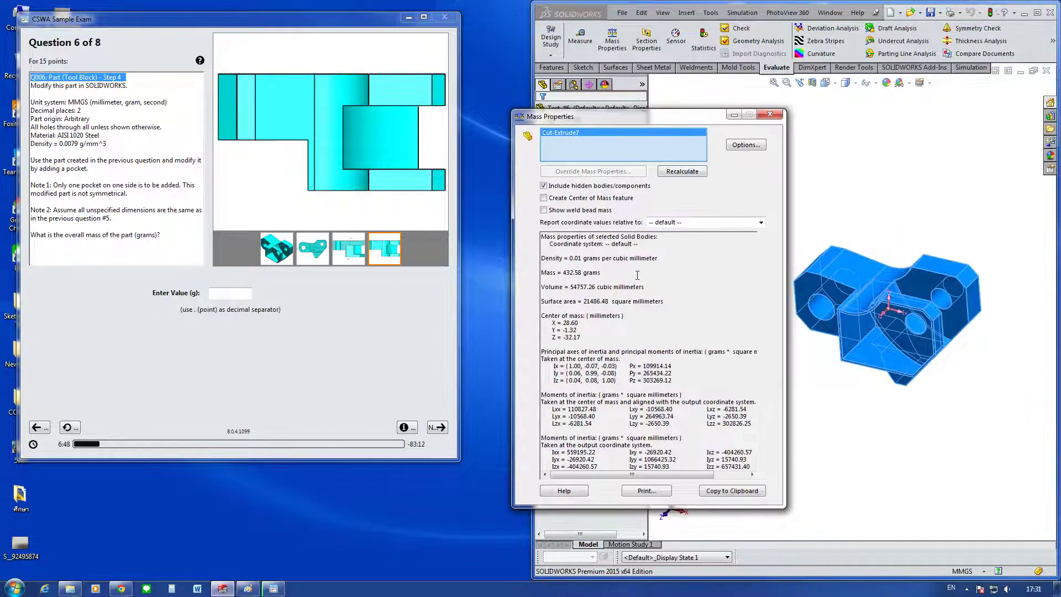
click(226, 296)
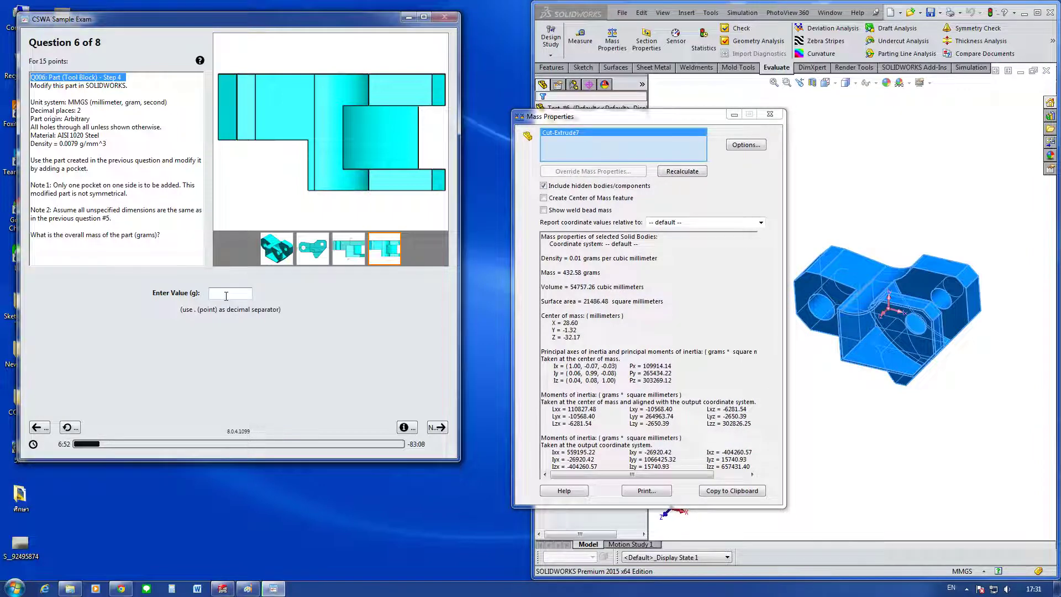
drag(753, 114, 757, 358)
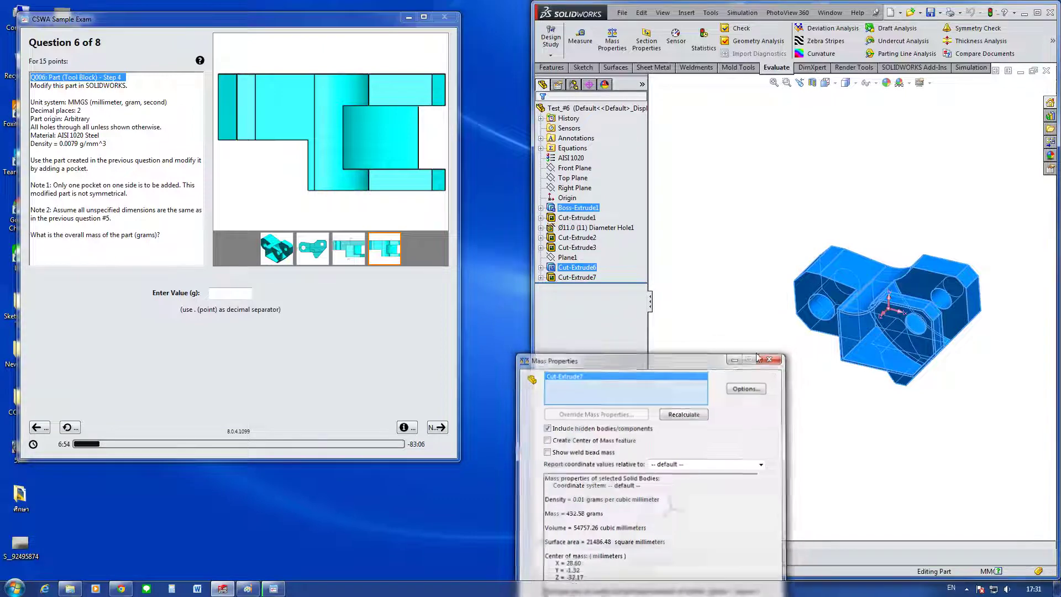
click(768, 360)
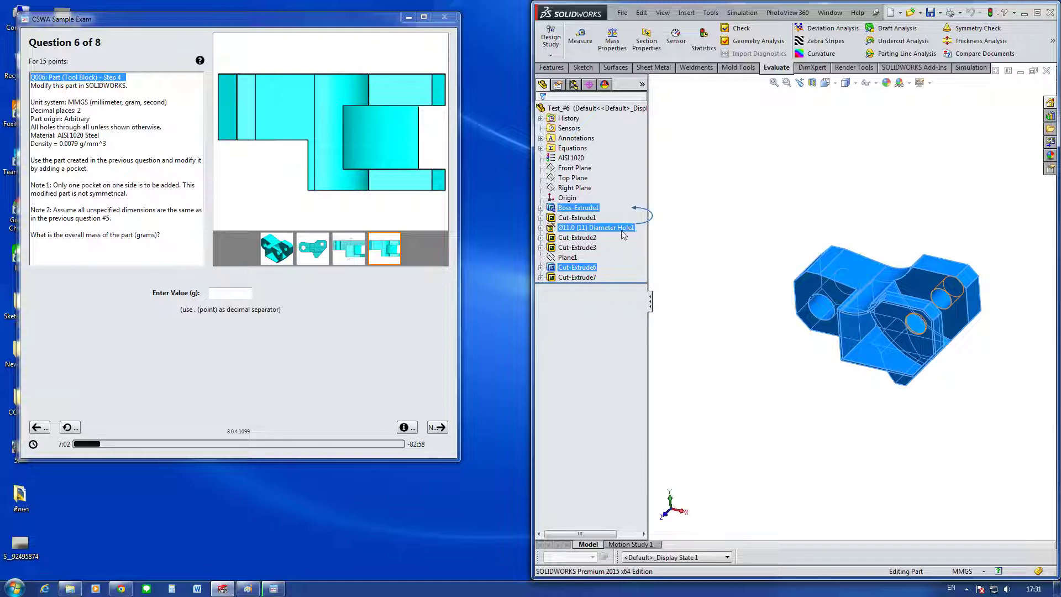
right_click(577, 159)
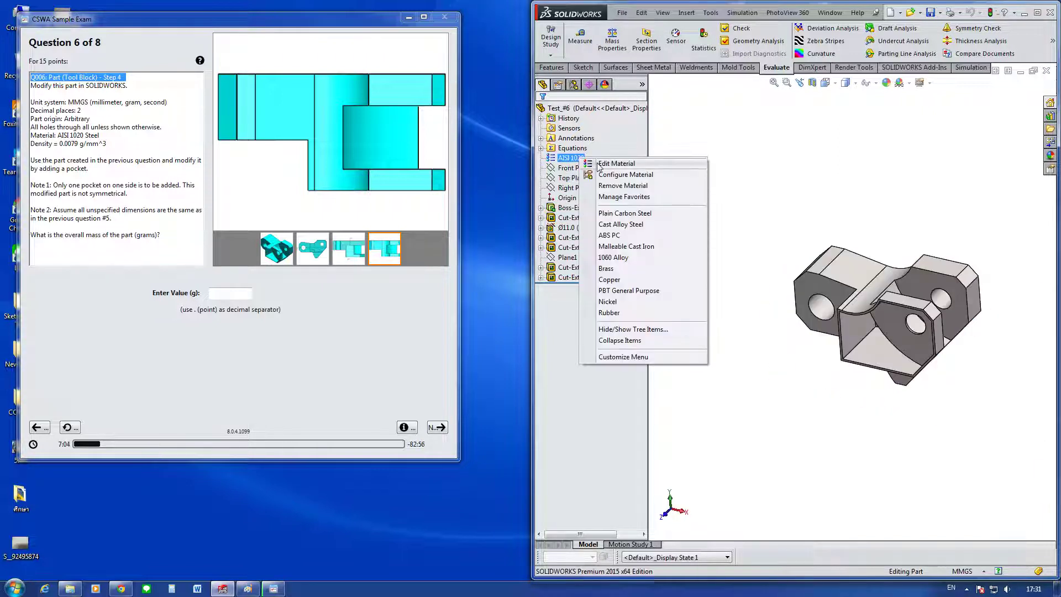
click(599, 164)
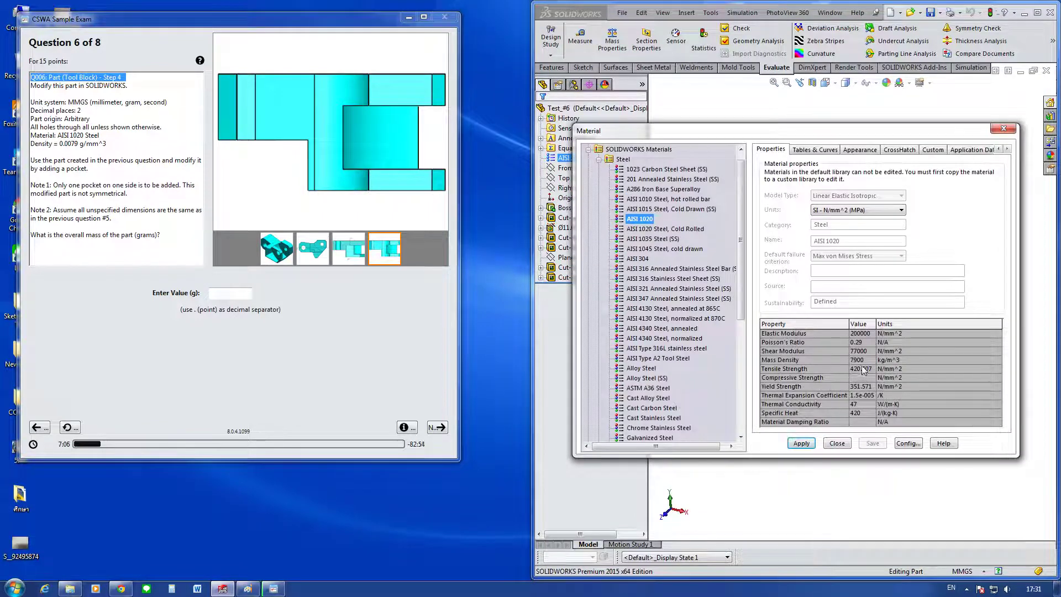
click(1003, 129)
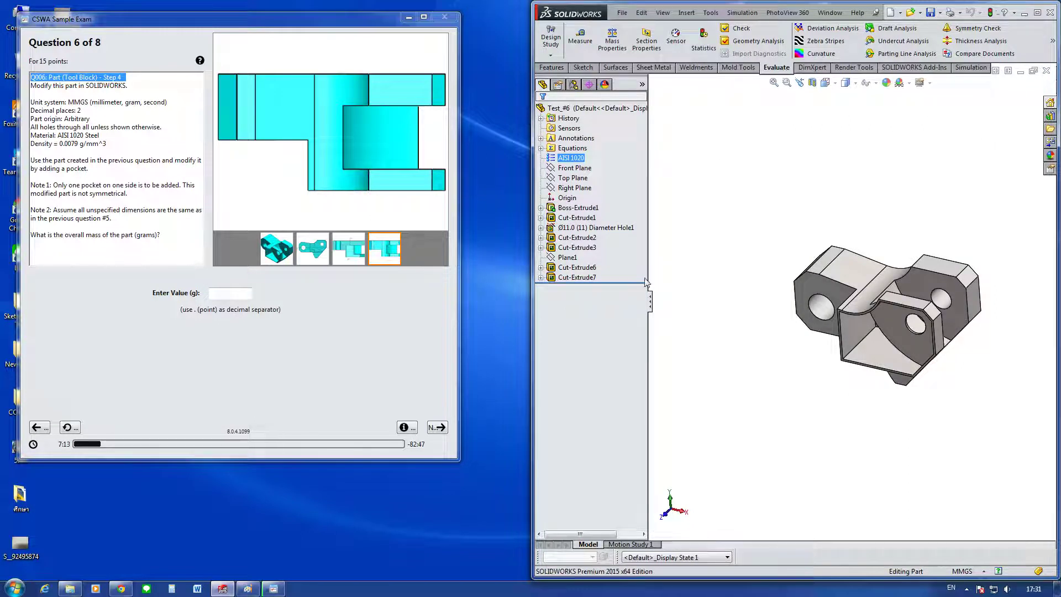
click(834, 117)
Step: Show the part's mass properties and submit 432.58 g for Question 6
click(612, 39)
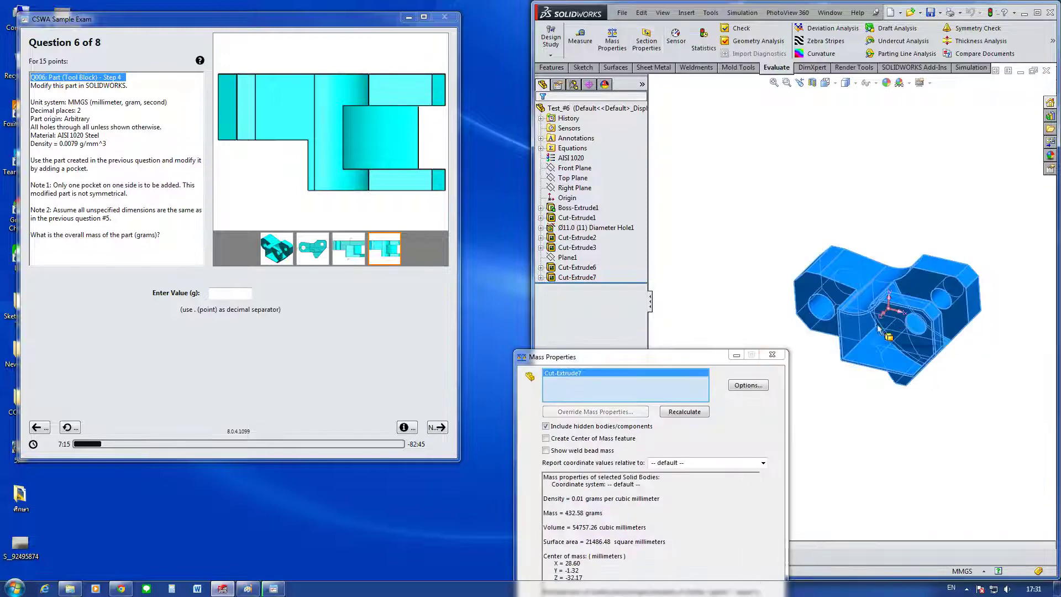
drag(704, 352, 703, 149)
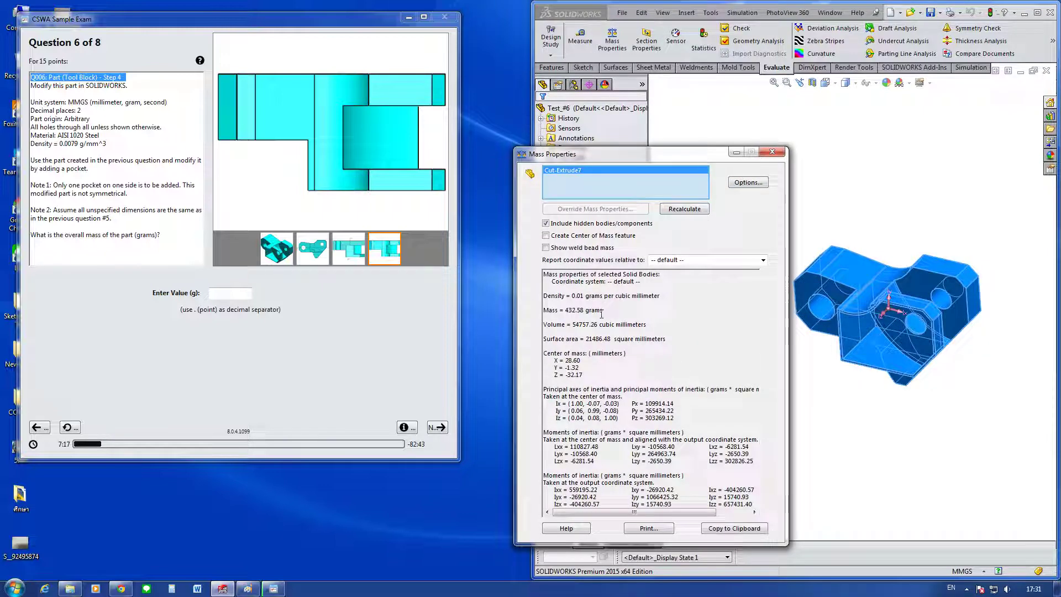
click(224, 293)
text(4)
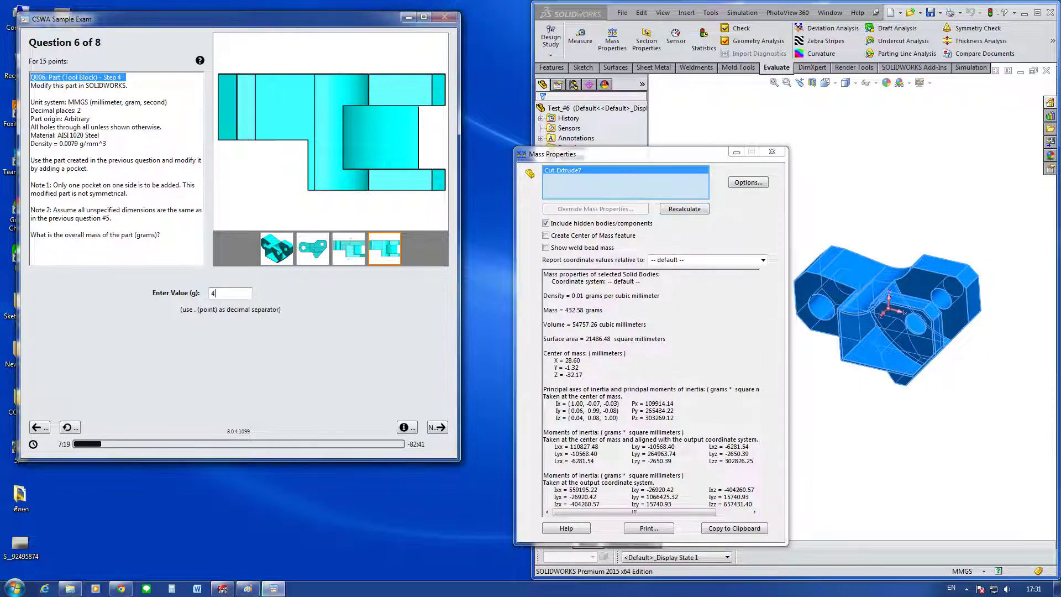
text(32.)
text(58)
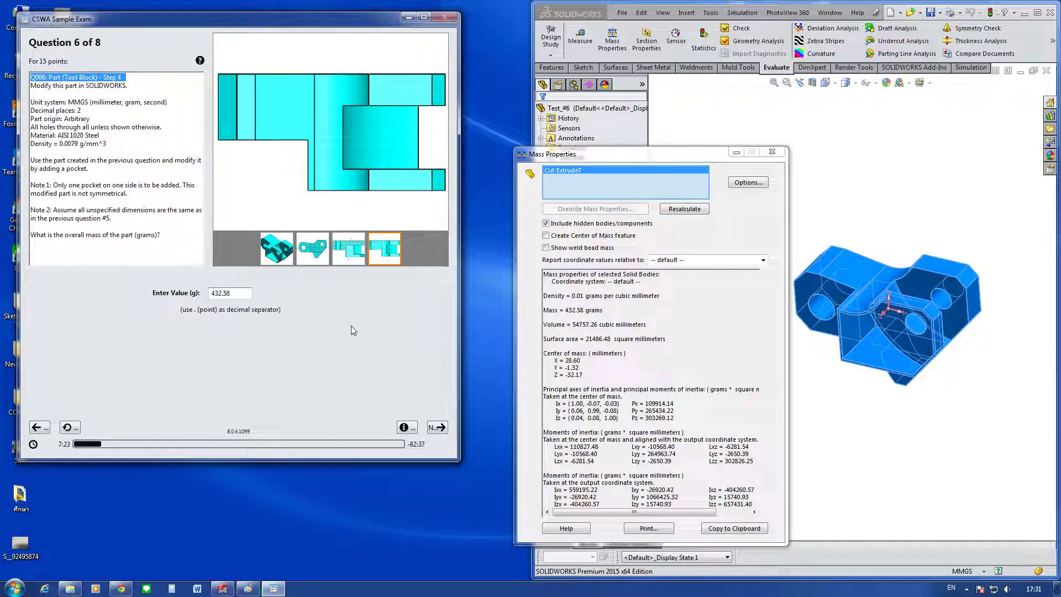
click(439, 428)
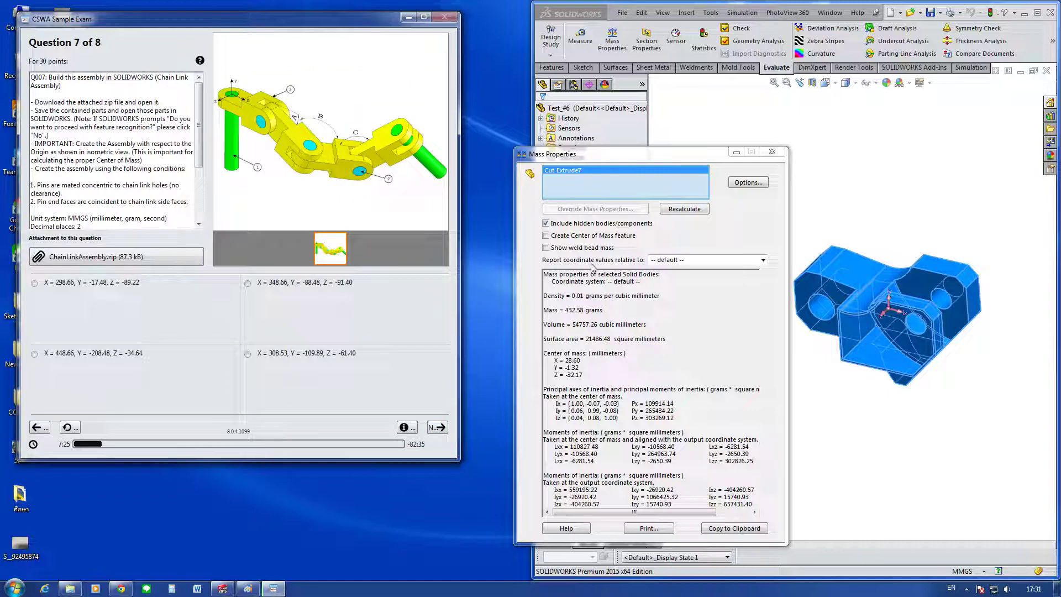
Step: Close Mass Properties and Test_#6, then open Assy_#7-8 from Recent Documents
click(772, 152)
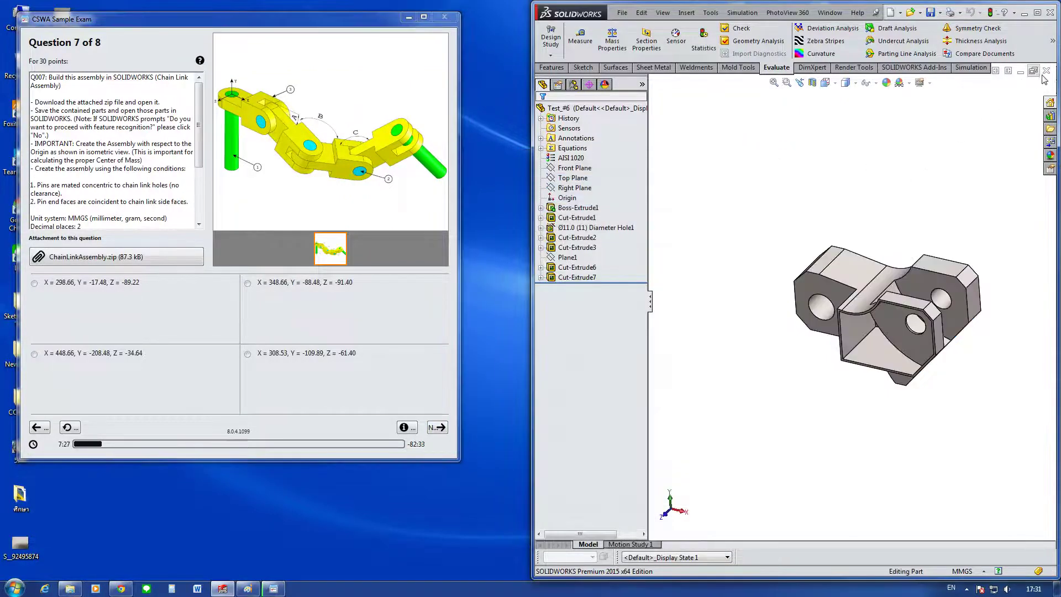
key(ctrl+w)
click(547, 322)
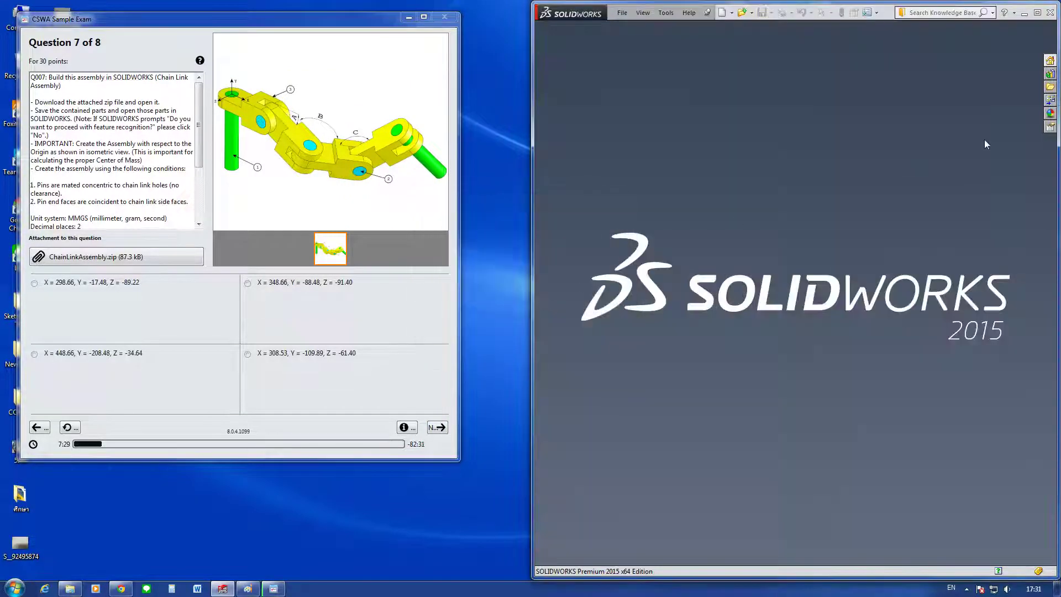
click(751, 13)
click(755, 35)
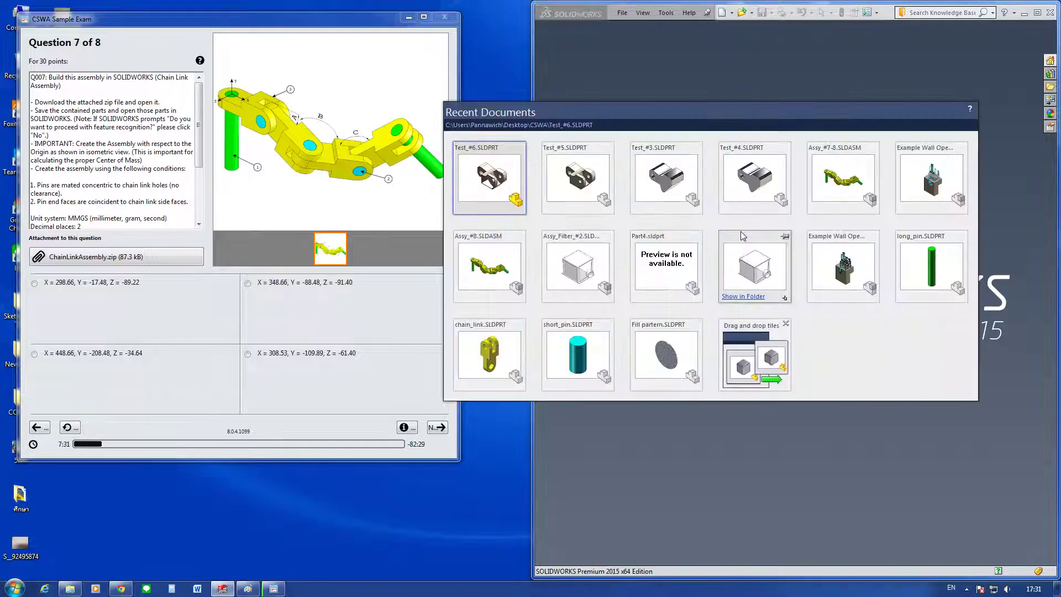
mouse_move(842, 176)
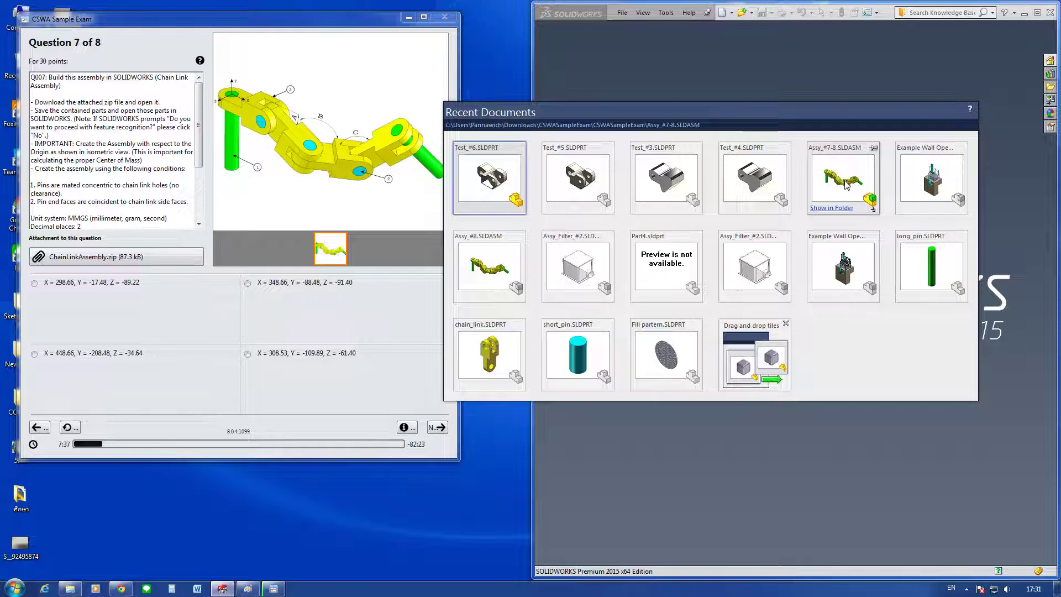
click(845, 186)
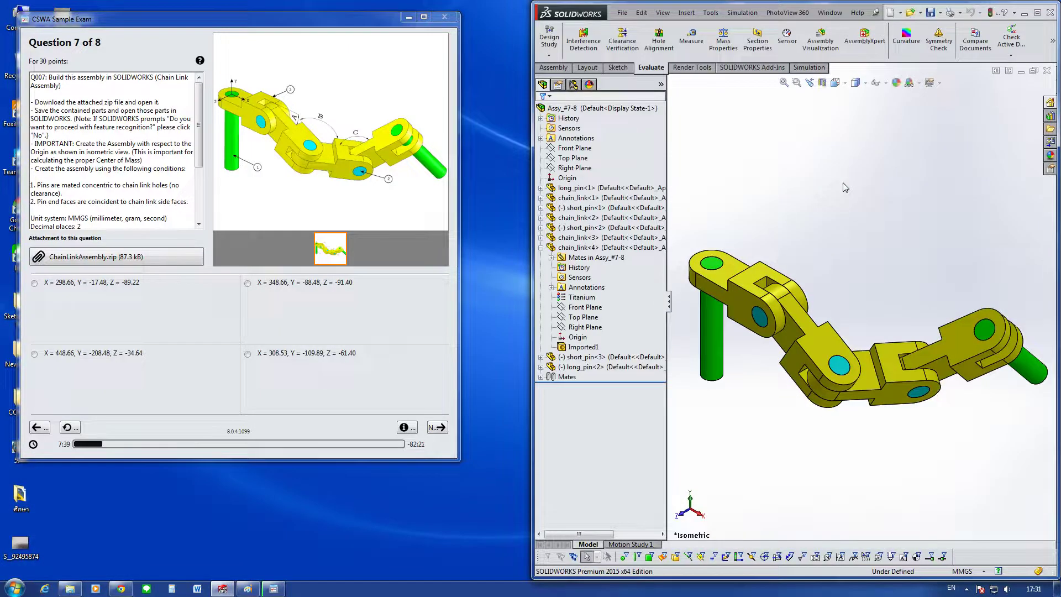
Step: Review chain_link<2>'s Angle1 mate value of 30.00deg, then close Assy_#7-8
click(540, 247)
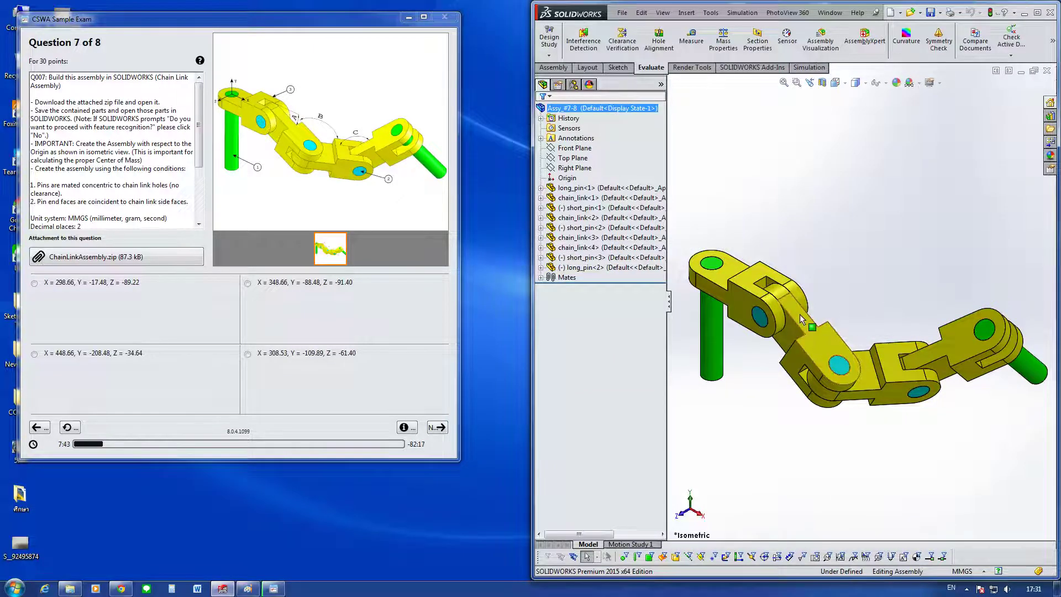
click(807, 323)
click(540, 217)
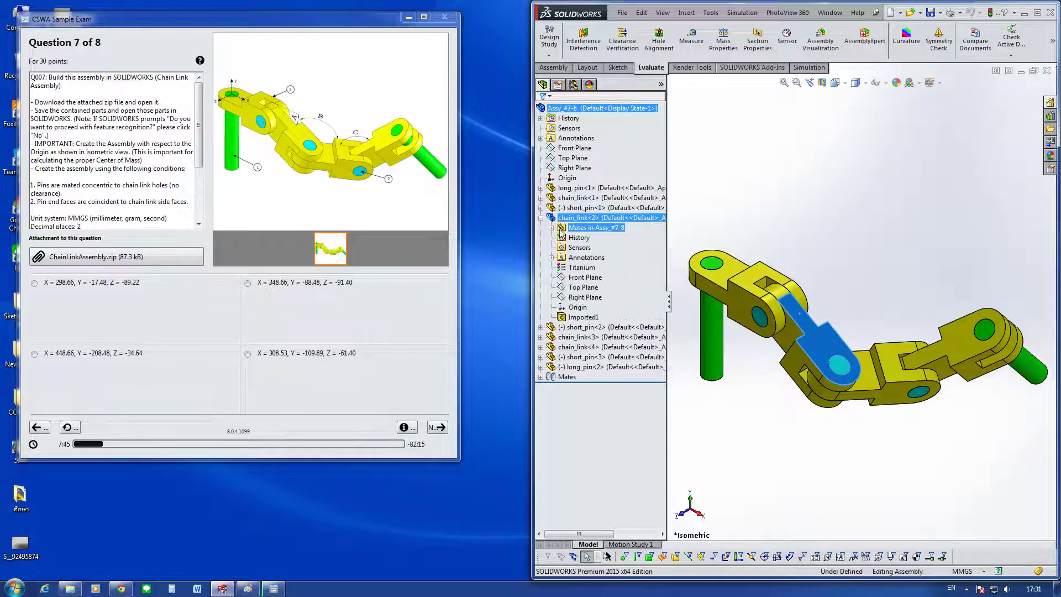
double_click(560, 229)
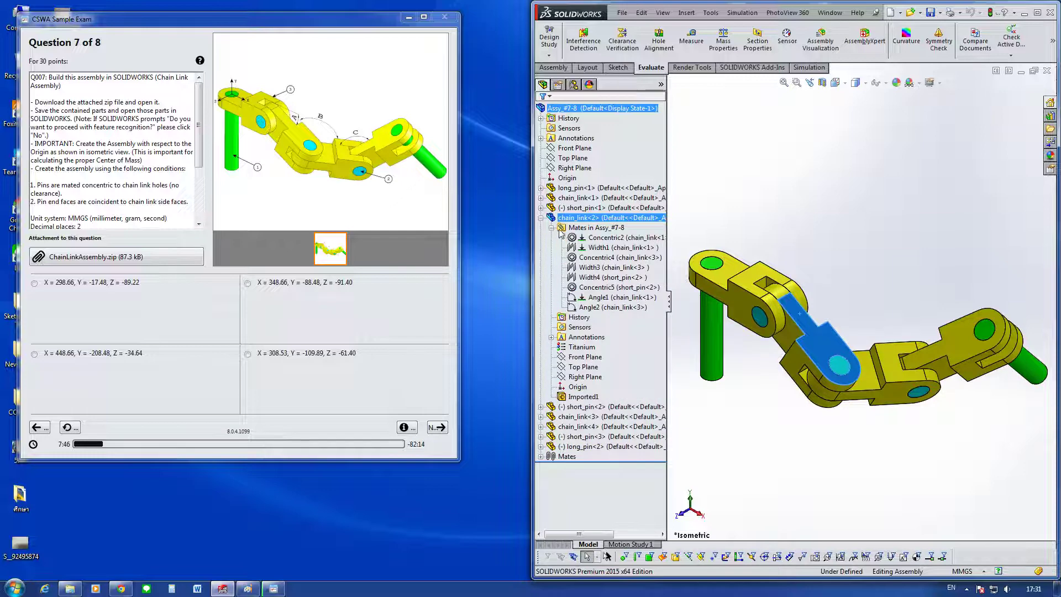
click(589, 307)
click(596, 297)
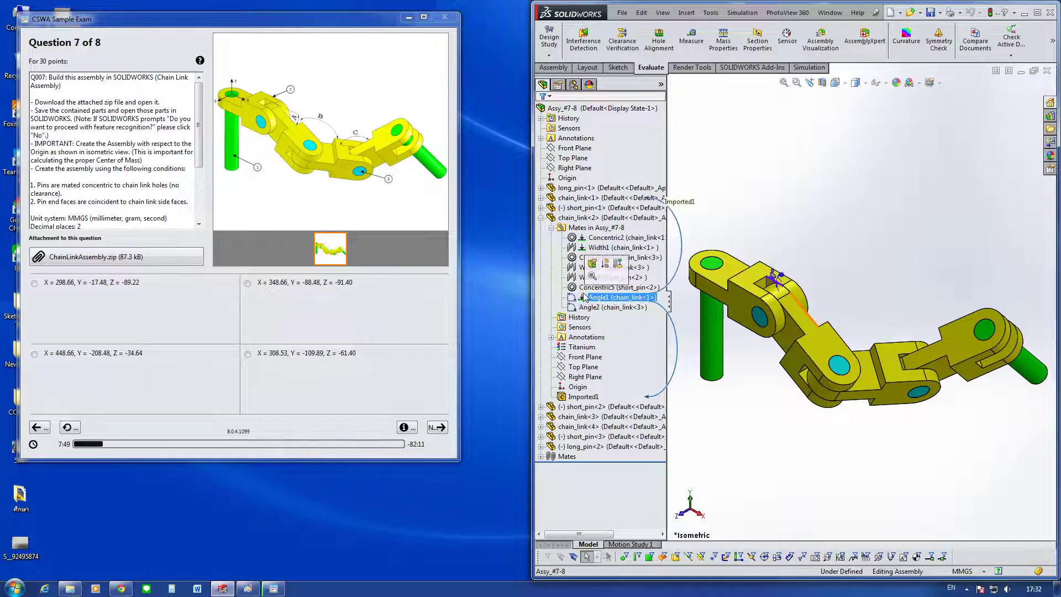
click(592, 264)
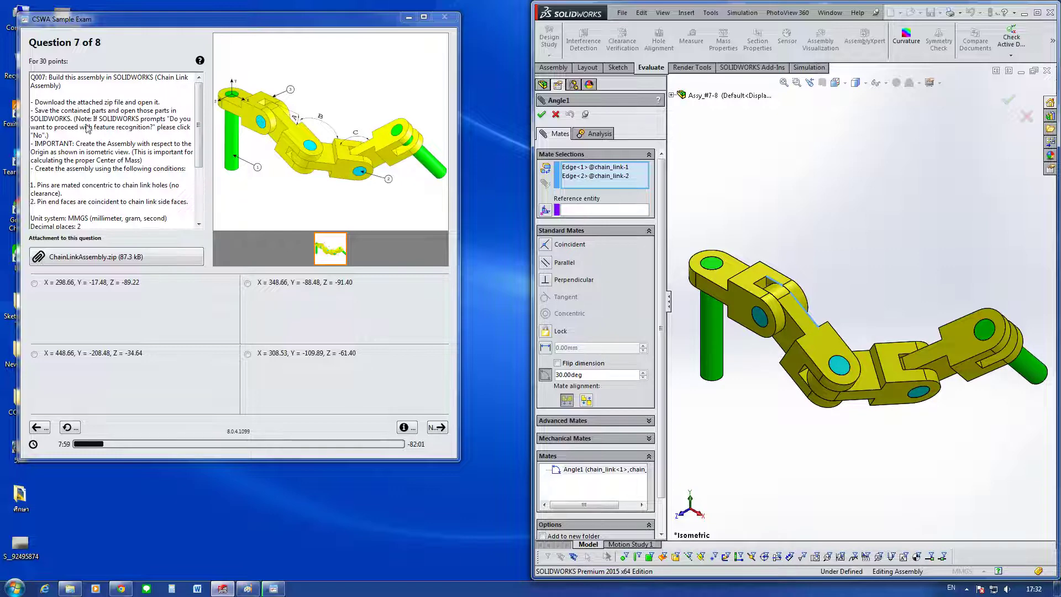
drag(197, 128, 200, 175)
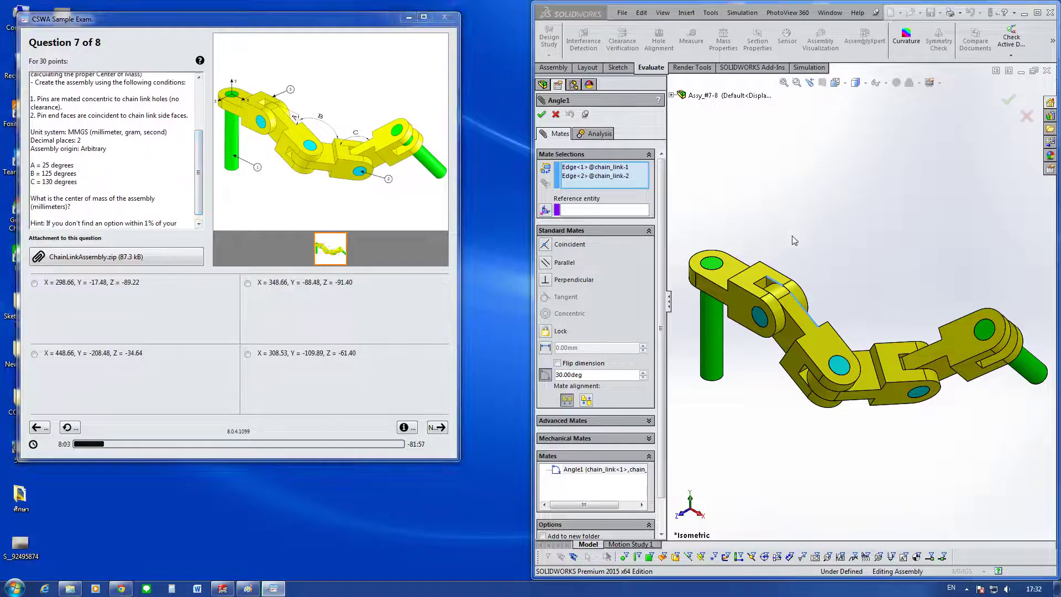
click(556, 114)
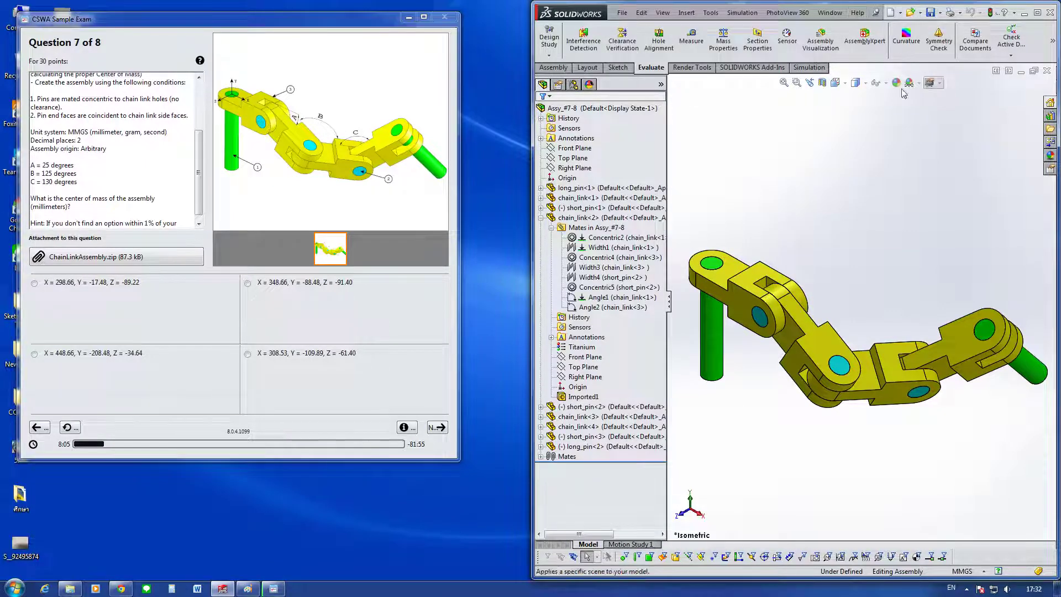
click(1047, 70)
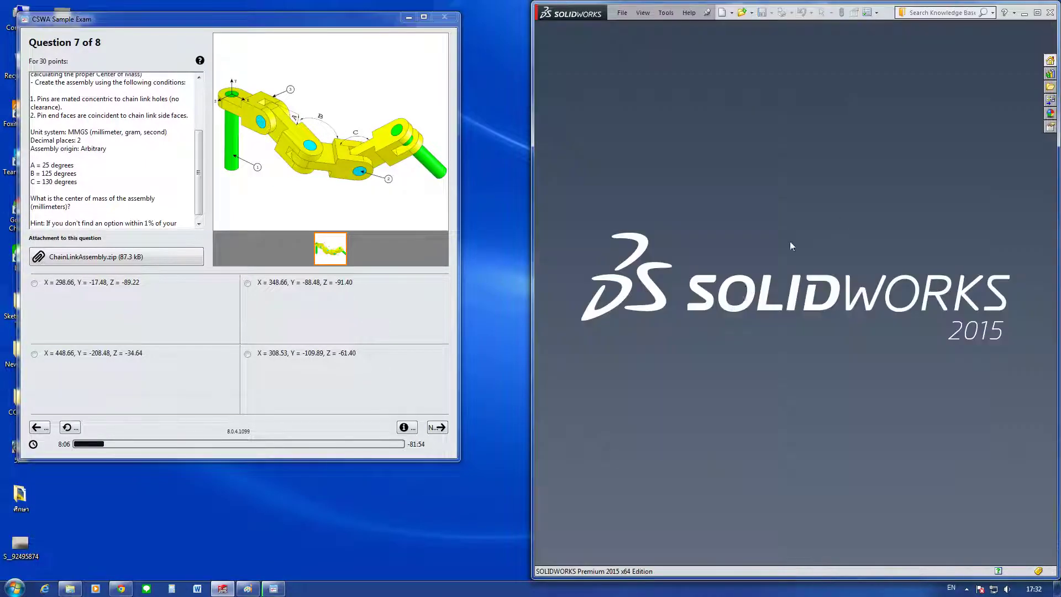
Step: Open the Assy_#8 assembly, not Assy_#7-8, from the CSWASampleExam folder
click(751, 12)
click(746, 19)
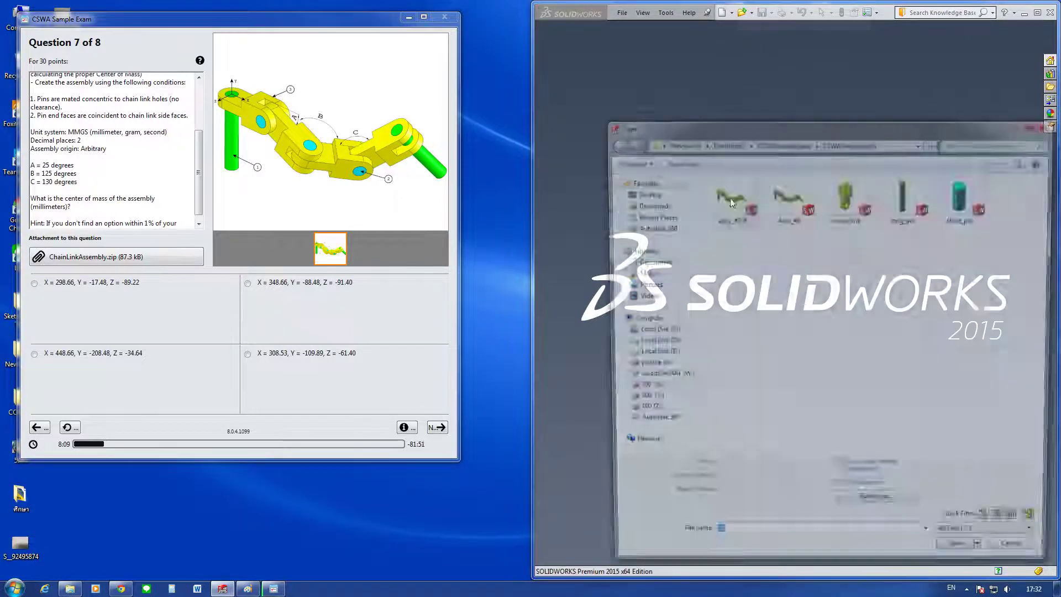
click(784, 224)
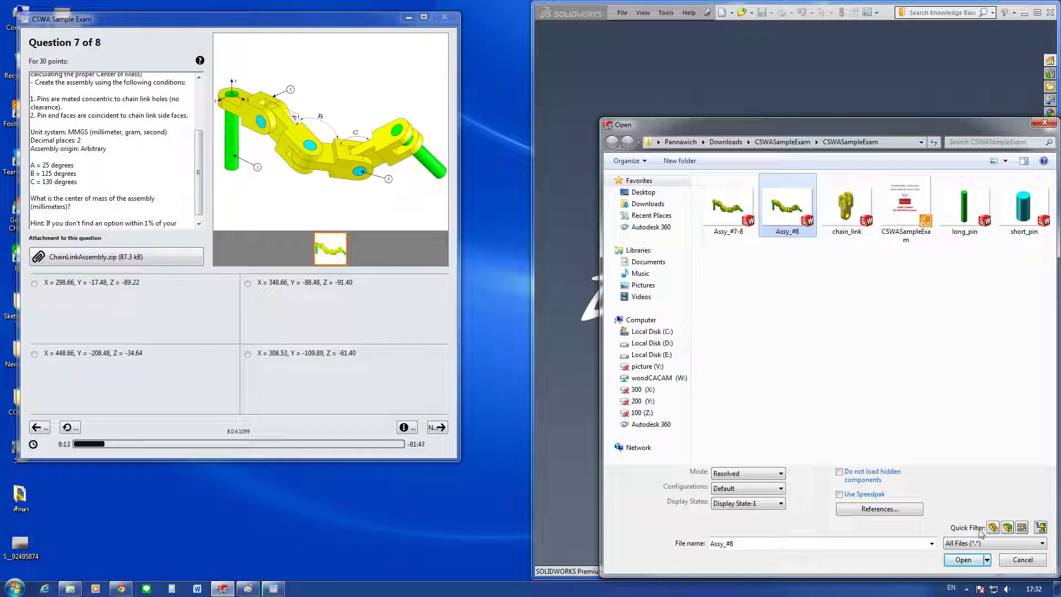
click(738, 222)
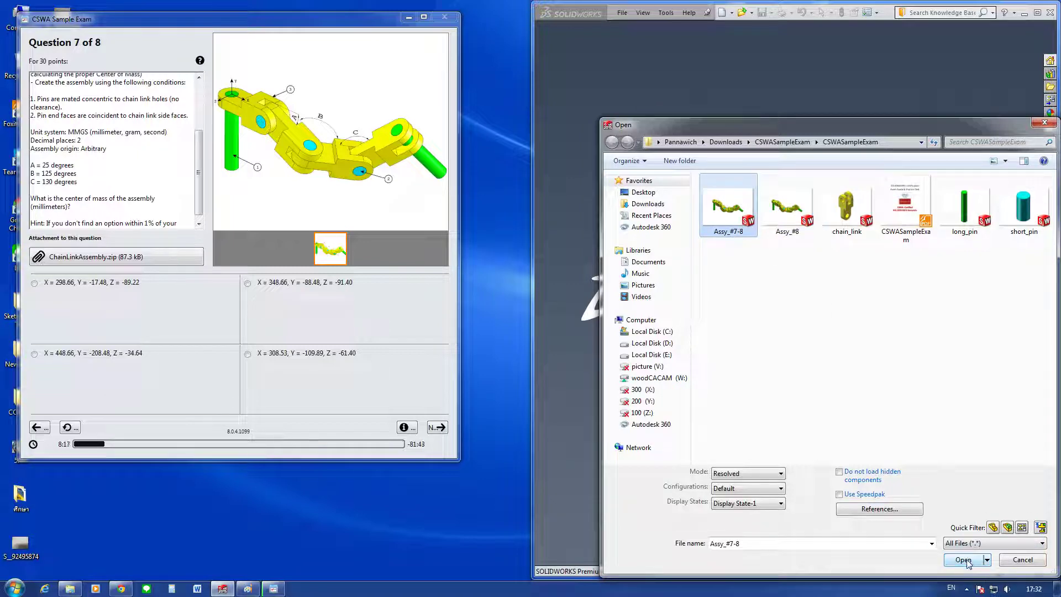
click(785, 210)
click(962, 559)
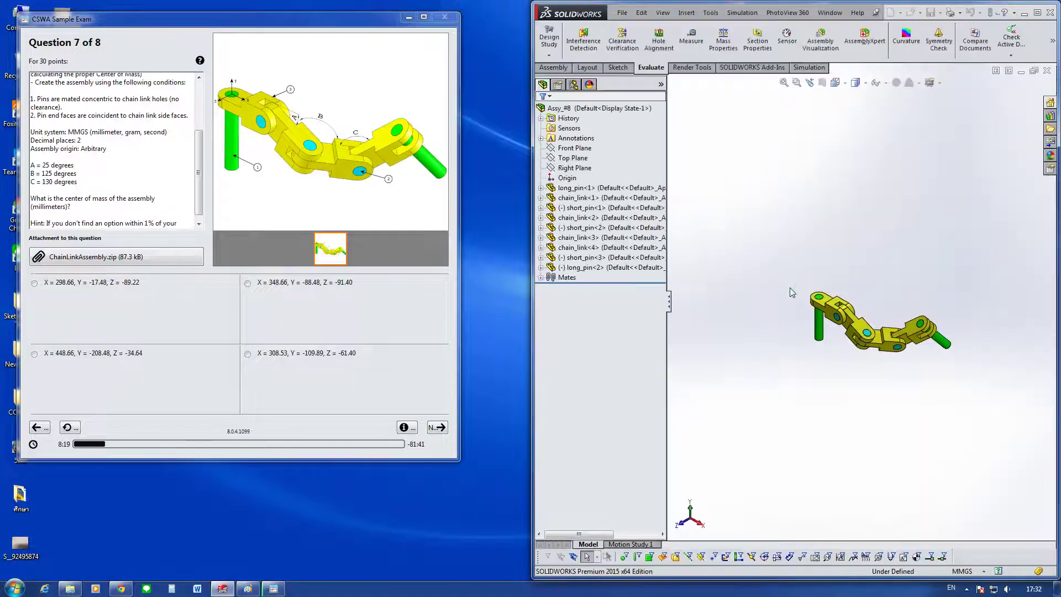
Step: Confirm the Angle1 mate under chain_link<2> is set to 25°
scroll(829, 310, down, 3)
scroll(895, 318, down, 3)
click(894, 313)
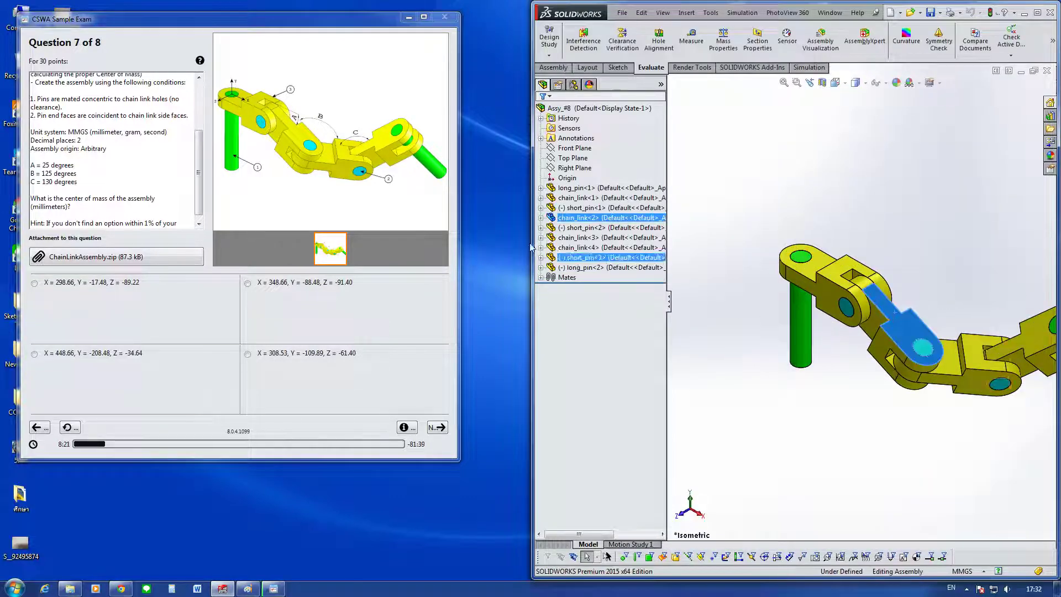
click(541, 217)
click(550, 228)
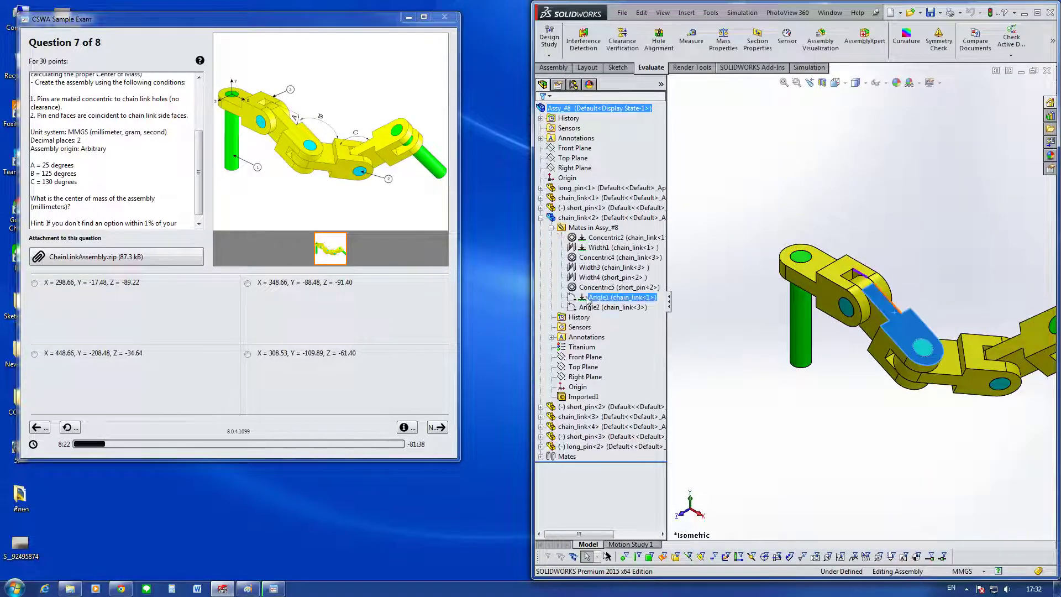
click(613, 297)
click(594, 271)
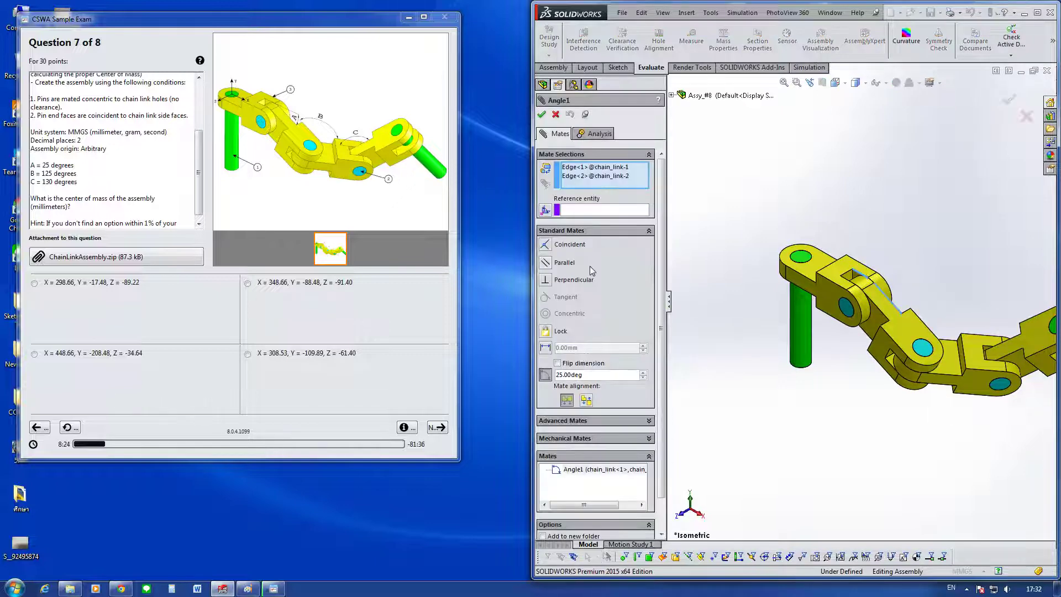
scroll(1005, 334, up, 2)
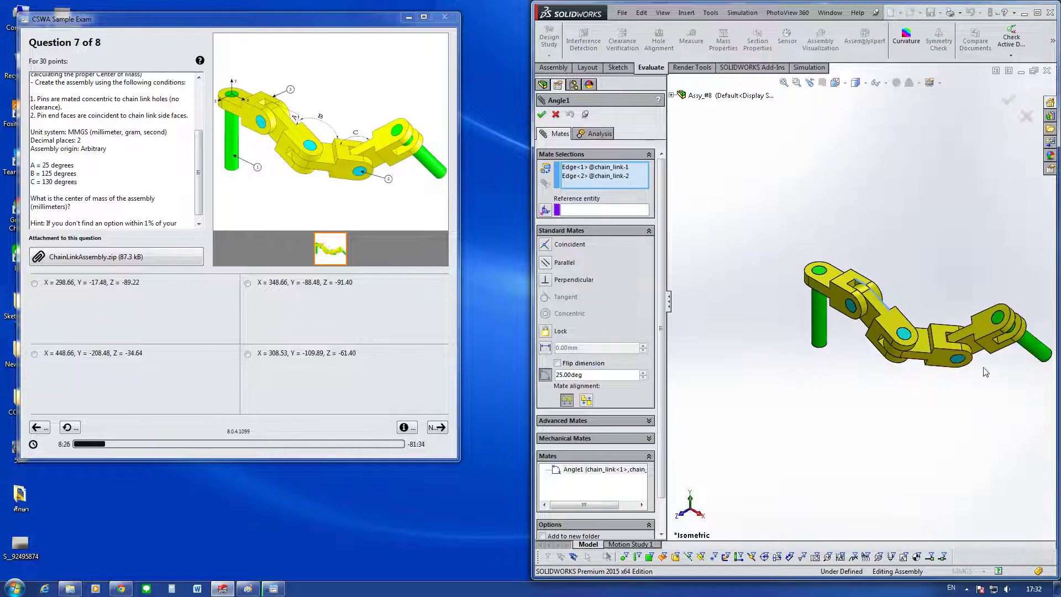
scroll(1005, 333, up, 2)
scroll(1005, 332, down, 2)
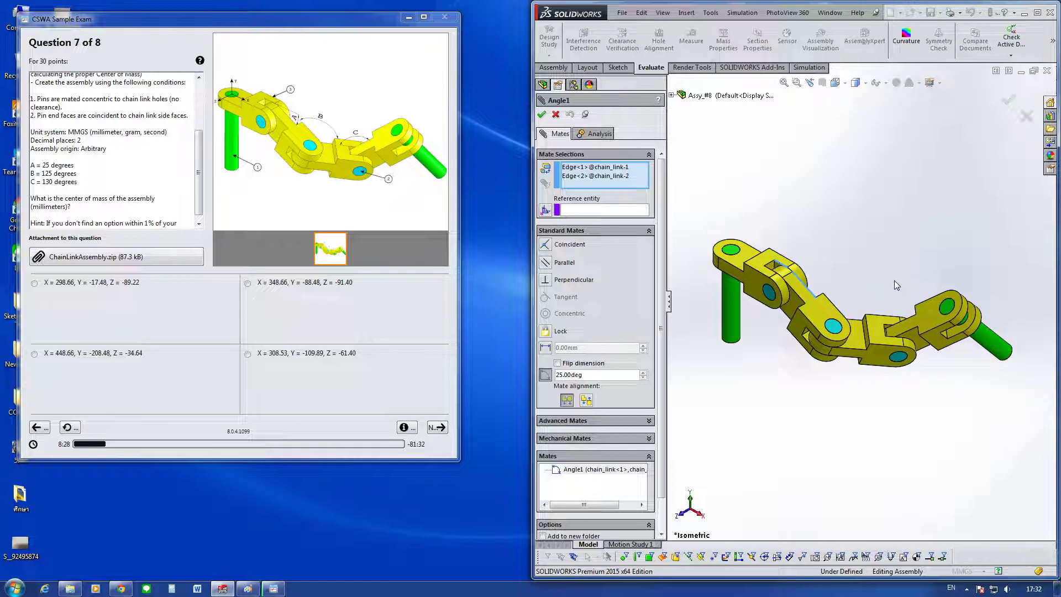
click(541, 114)
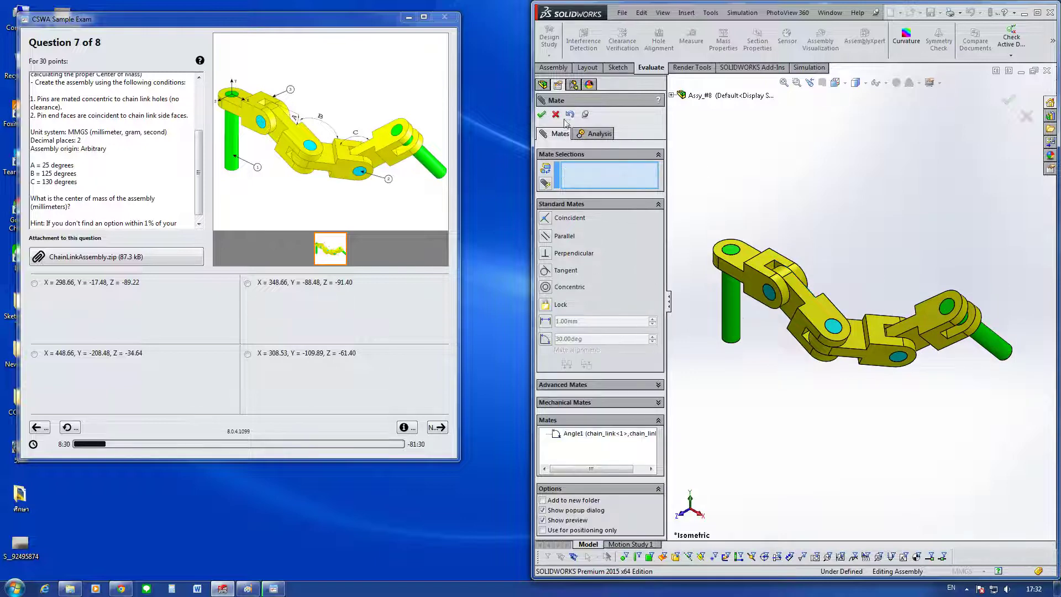
click(555, 114)
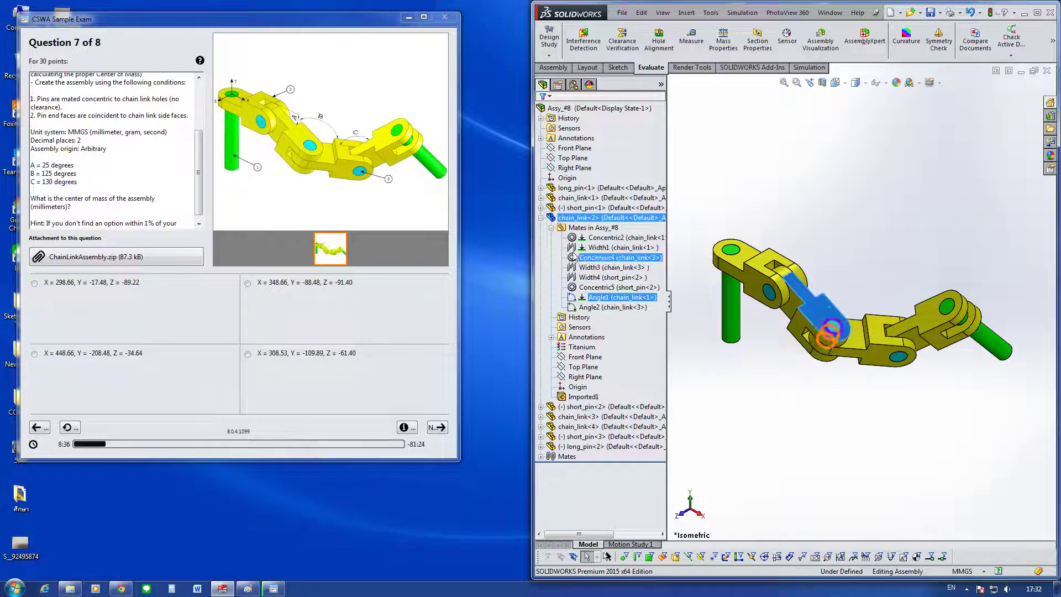
Step: Set the Angle2 mate to 125° with its direction flipped
click(552, 228)
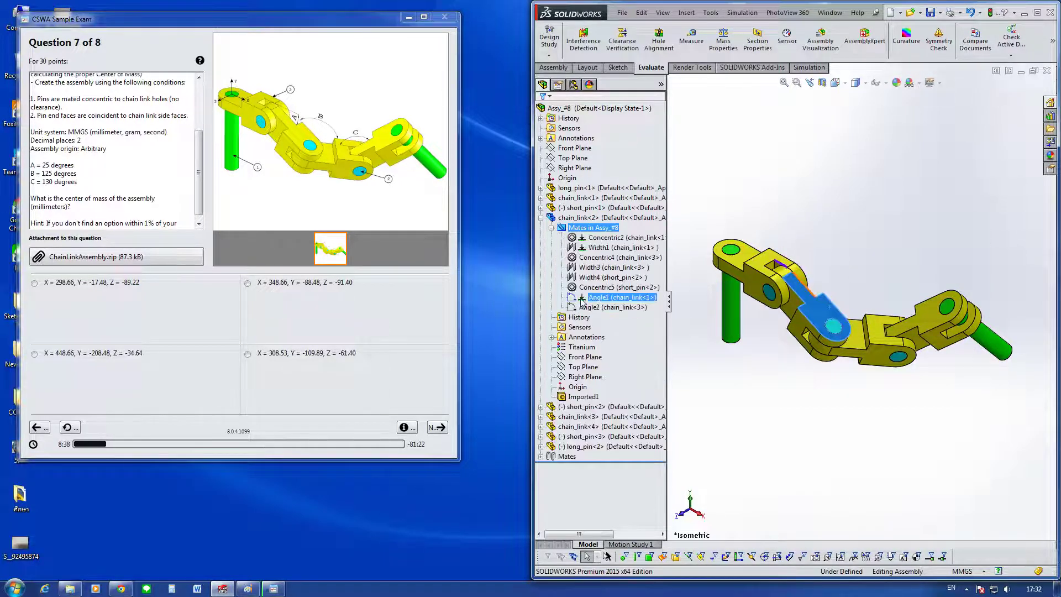
click(607, 307)
click(592, 277)
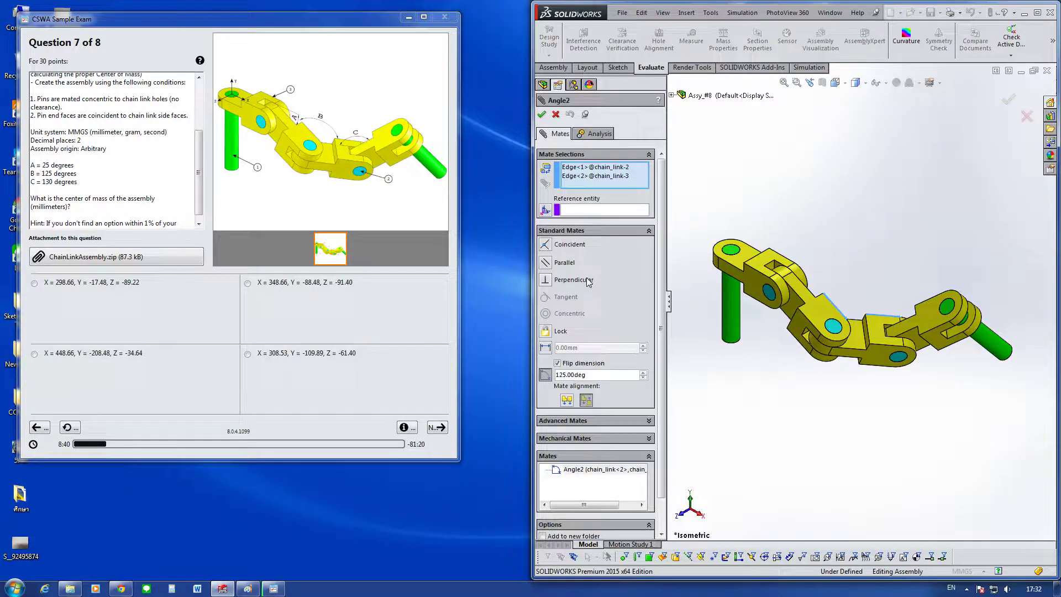
click(555, 114)
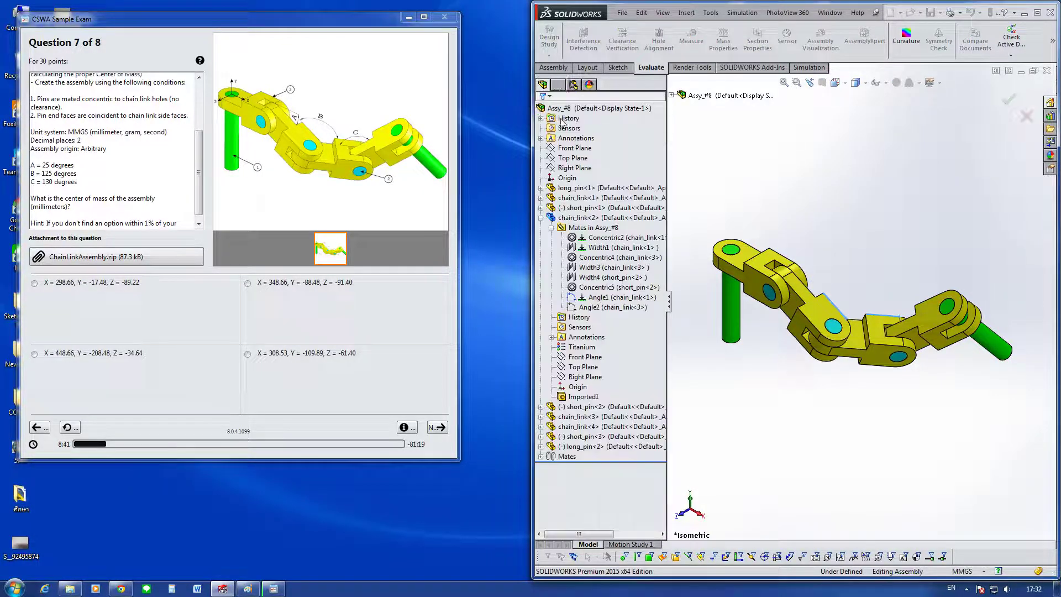
Step: Set the Angle3 mate between chain_link<3> and chain_link<4> to 130°
click(910, 326)
click(540, 426)
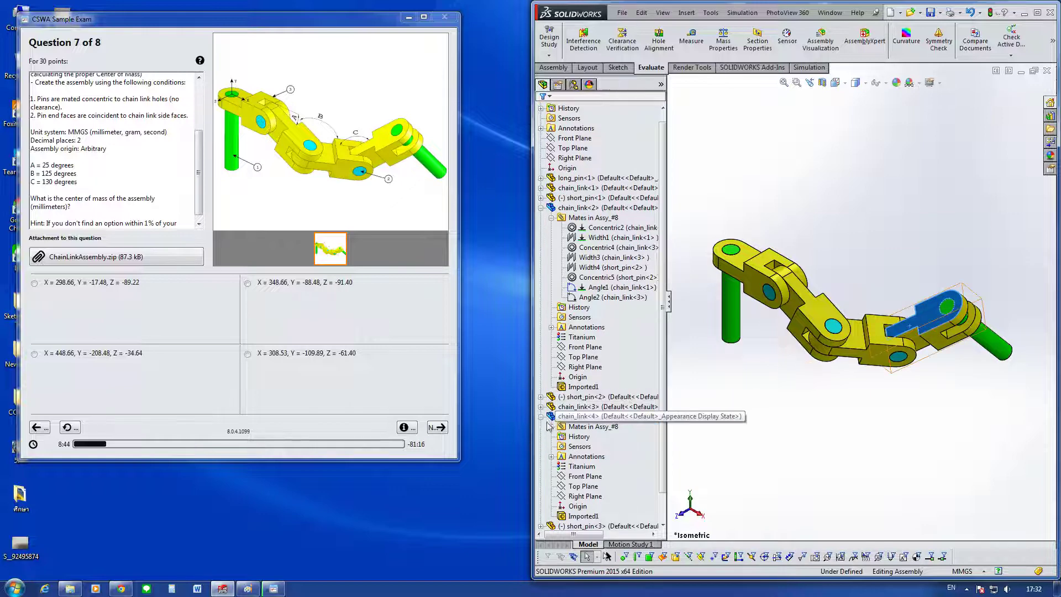
click(550, 426)
click(619, 476)
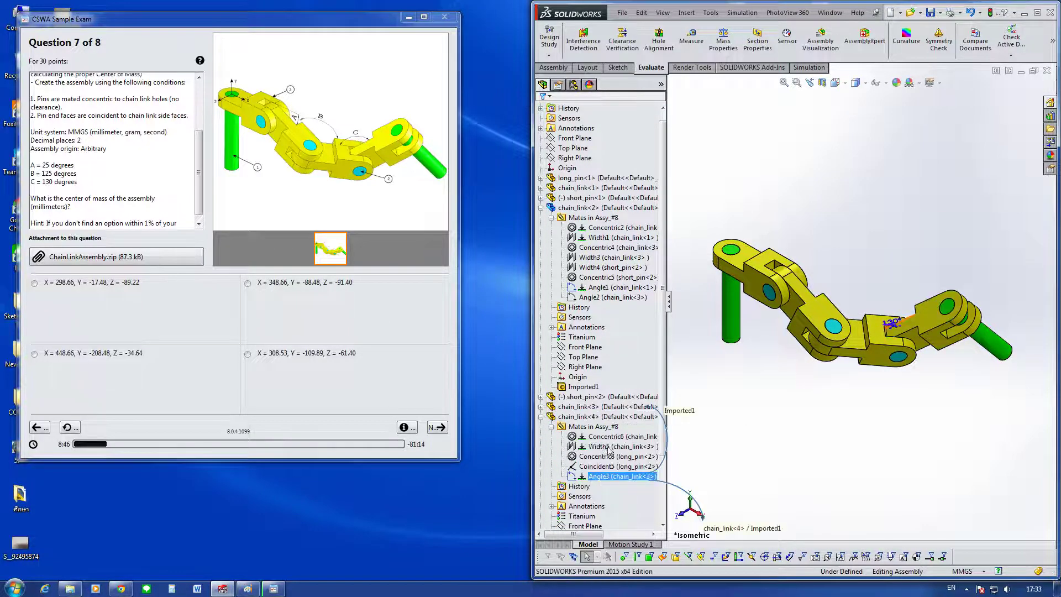
click(591, 457)
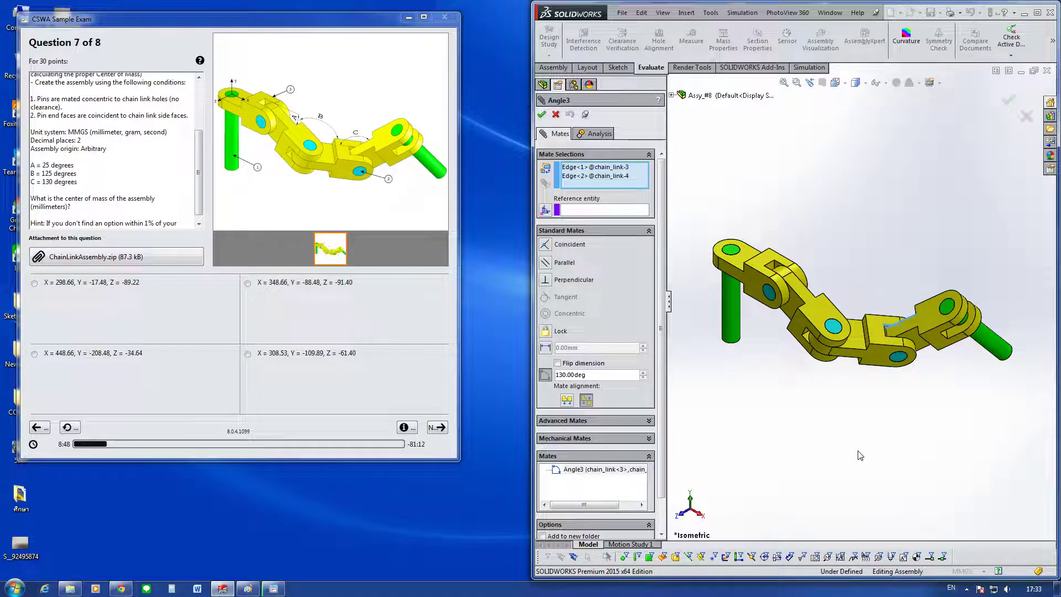
drag(200, 171, 198, 183)
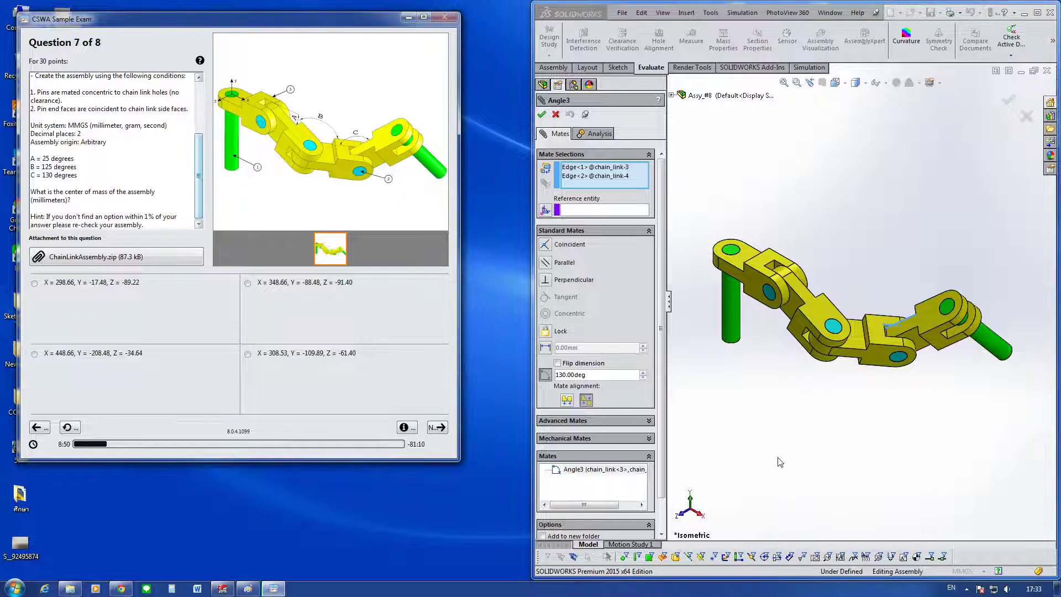
click(700, 305)
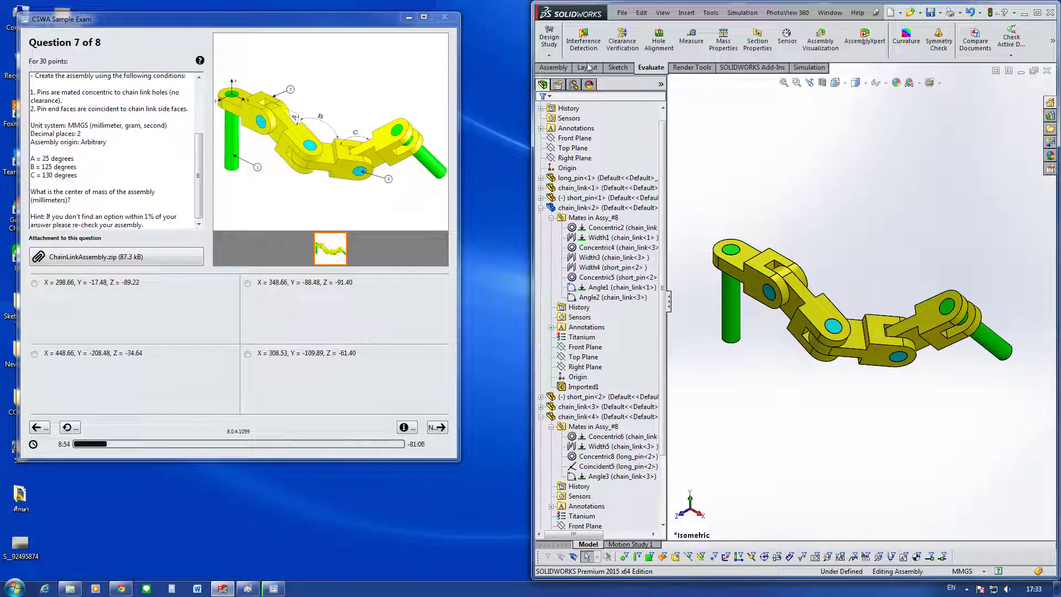
click(691, 39)
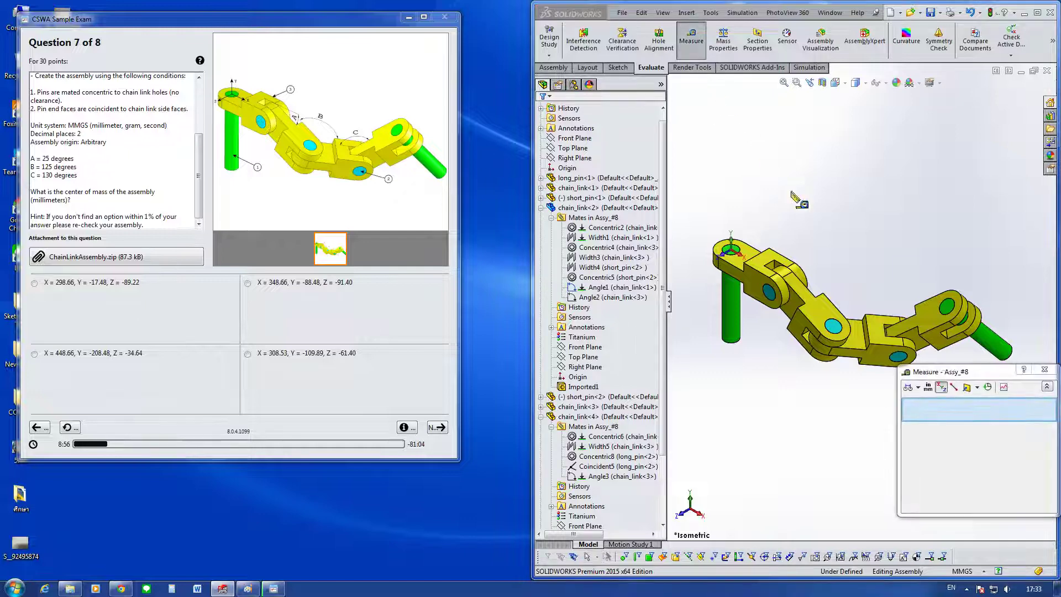
Step: Read Assy_#8's centre of mass (X 348.66, Y -88.48, Z -91.40) in Mass Properties, then close it
click(1044, 369)
click(722, 39)
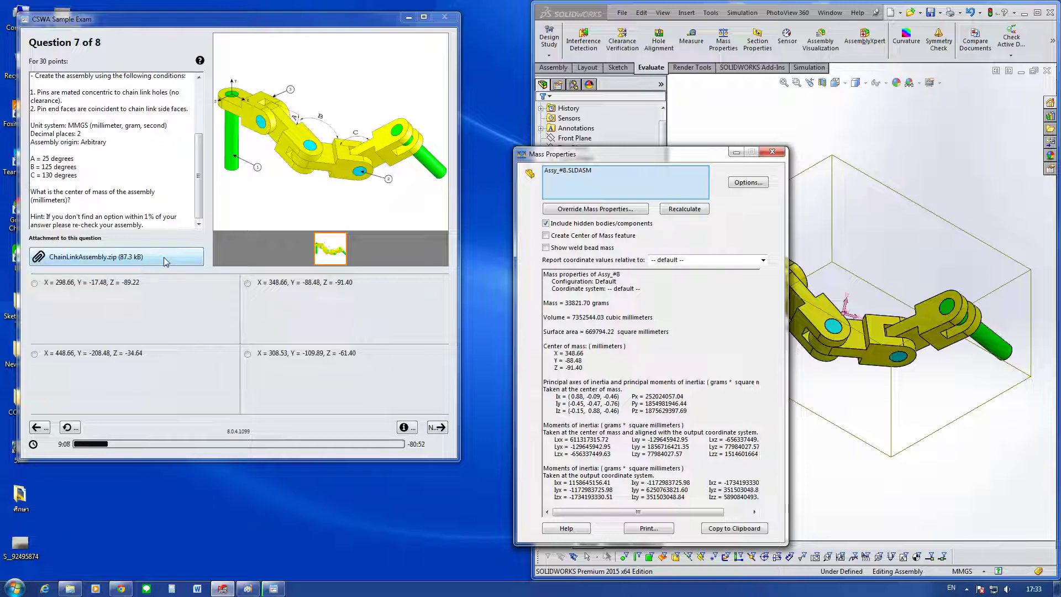
click(772, 152)
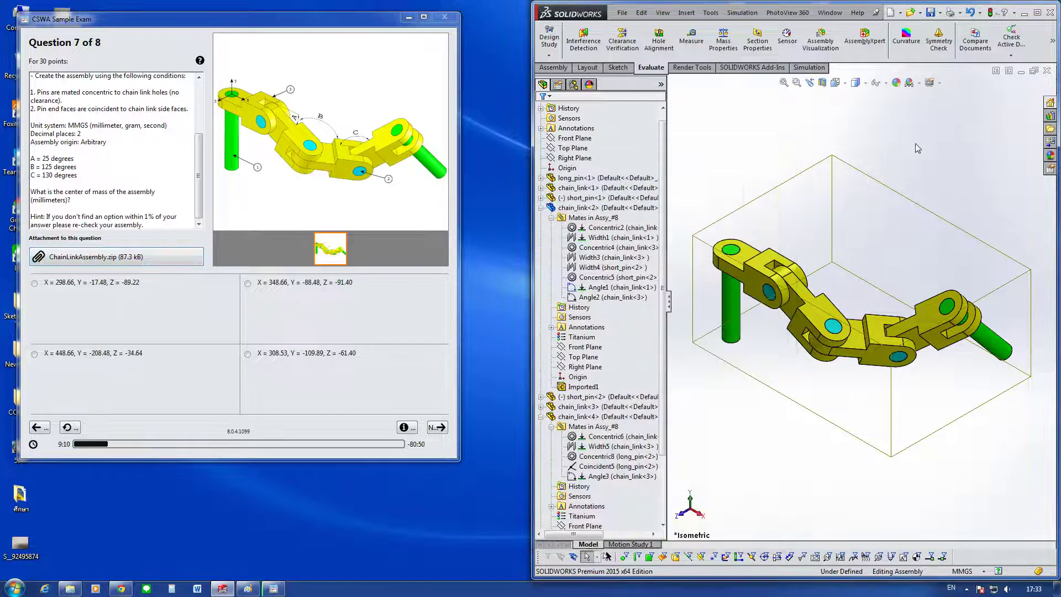
Step: Save the 87 kB ChainLinkAssembly.zip attachment to the Desktop and open its folder
click(136, 257)
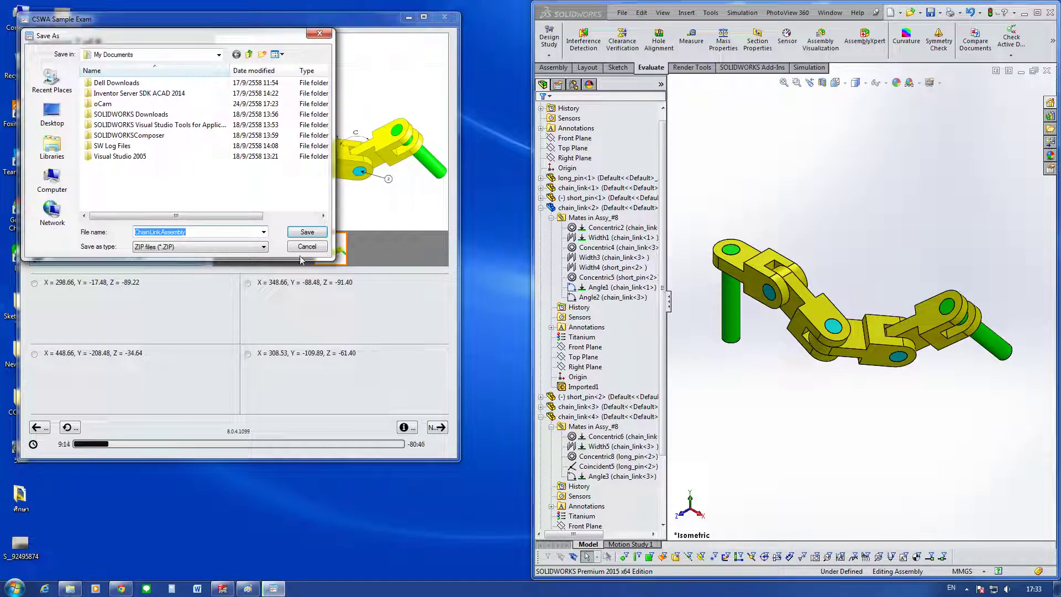
click(52, 113)
click(310, 233)
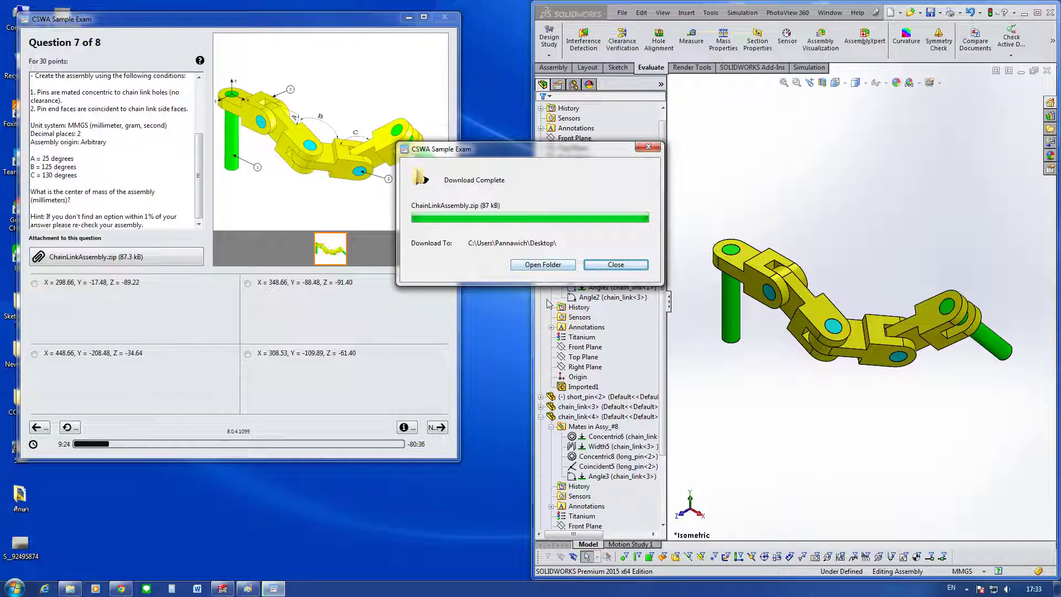
click(558, 264)
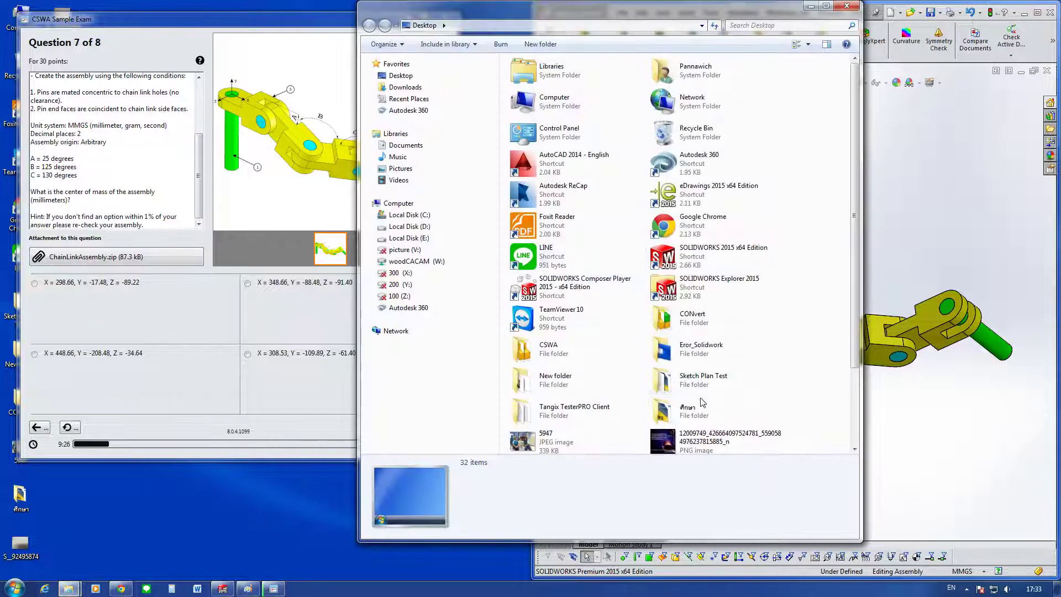
Step: Browse the Tangix TesterPRO Client and CSWA folders, previewing the test part files
drag(855, 309, 859, 391)
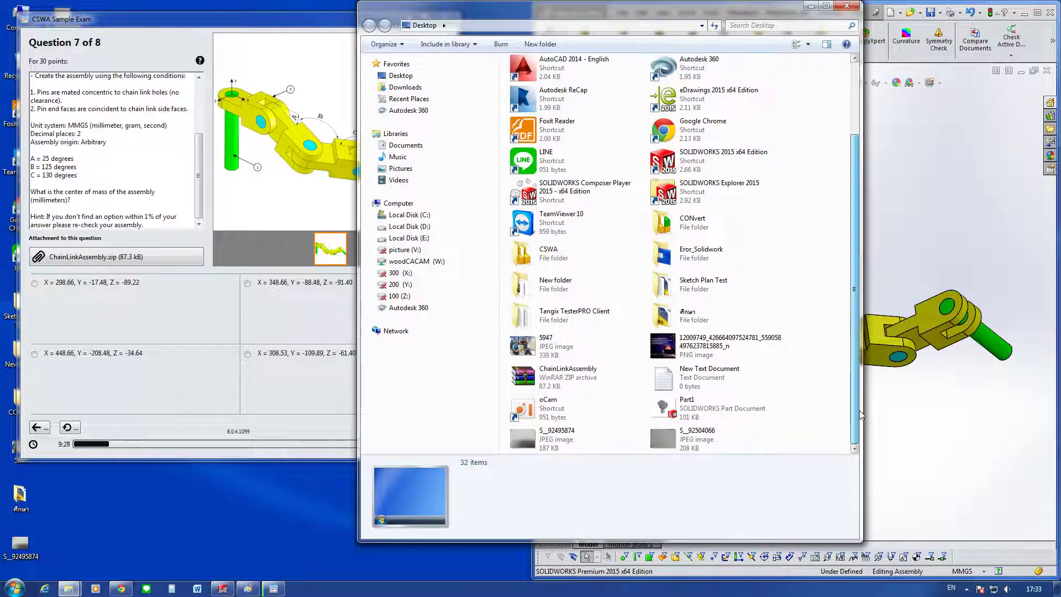
double_click(564, 323)
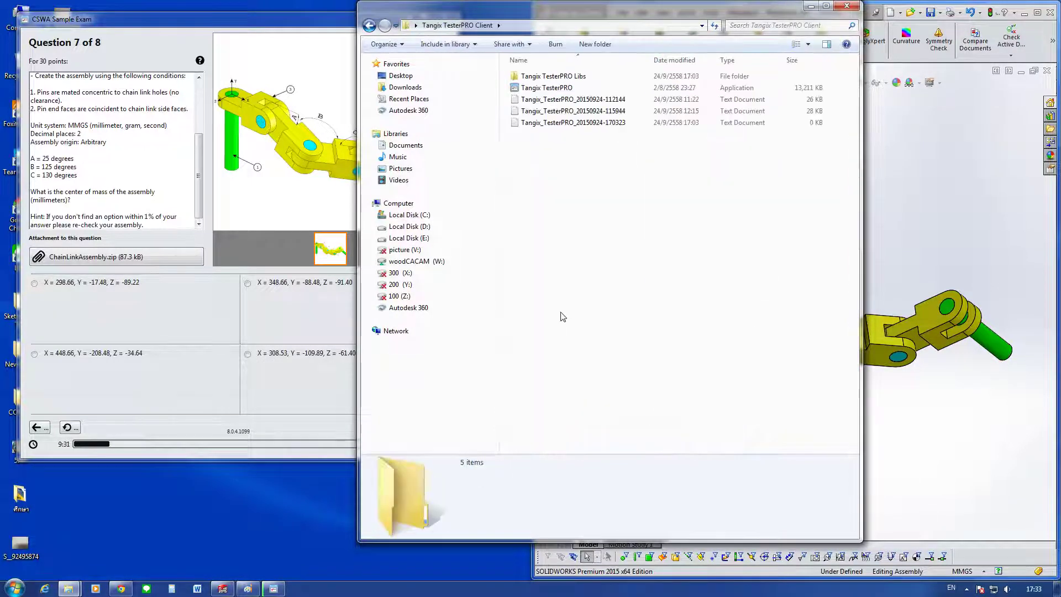
click(369, 26)
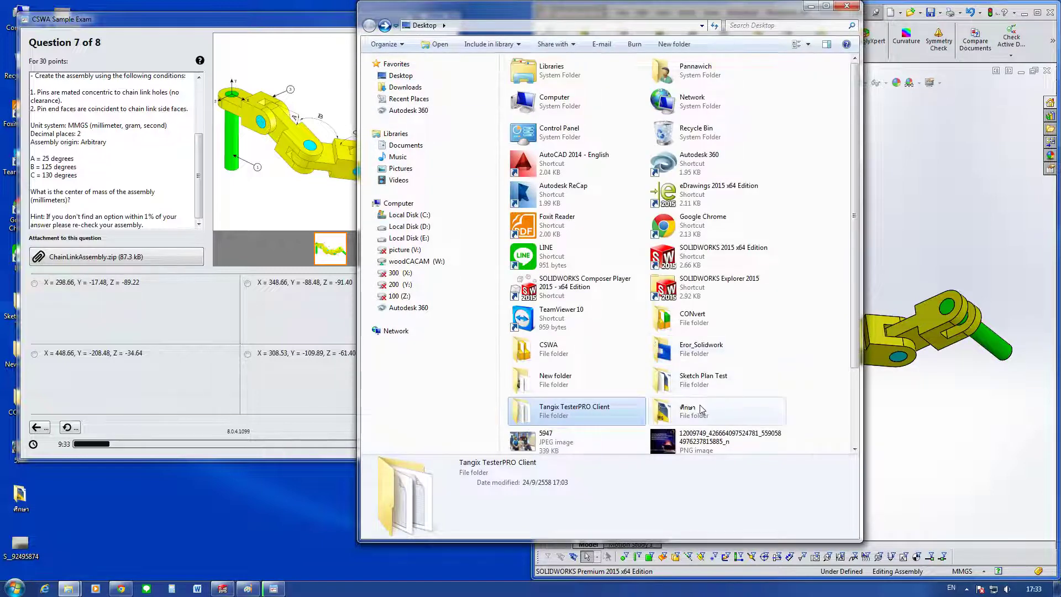
double_click(569, 351)
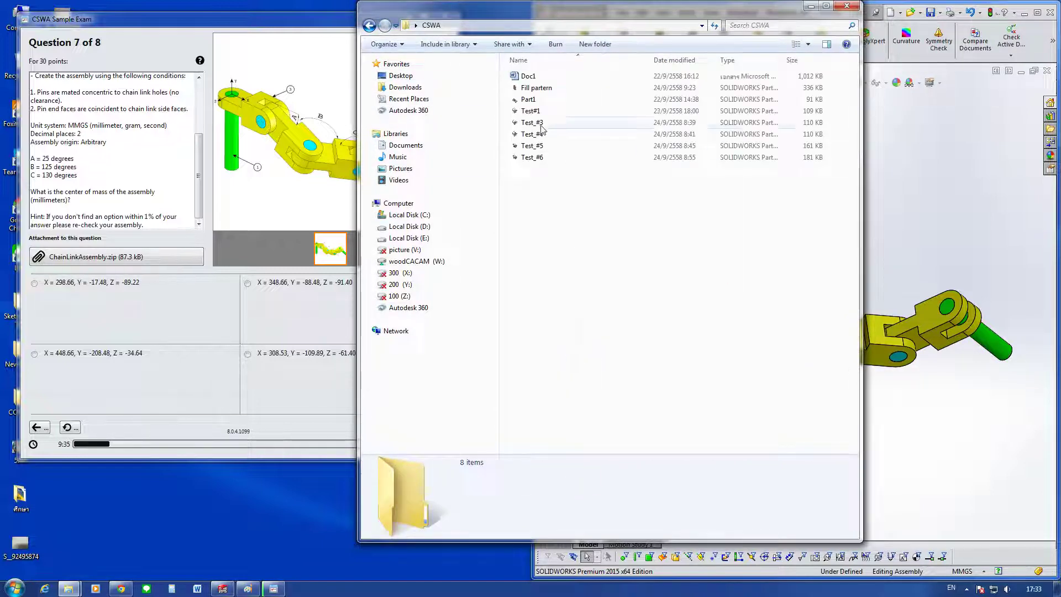
click(533, 79)
click(566, 205)
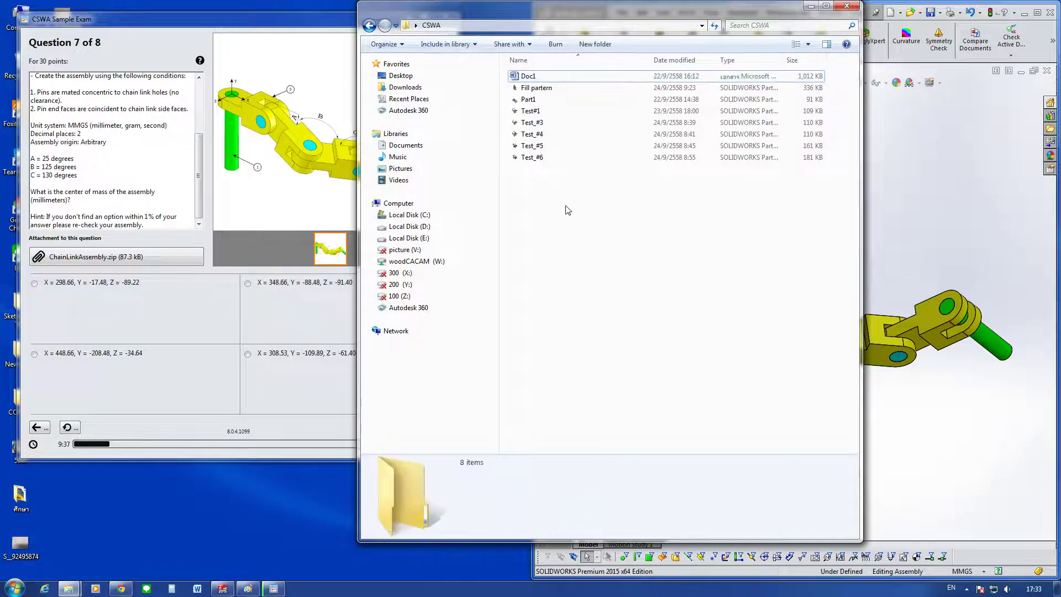
click(535, 87)
click(535, 112)
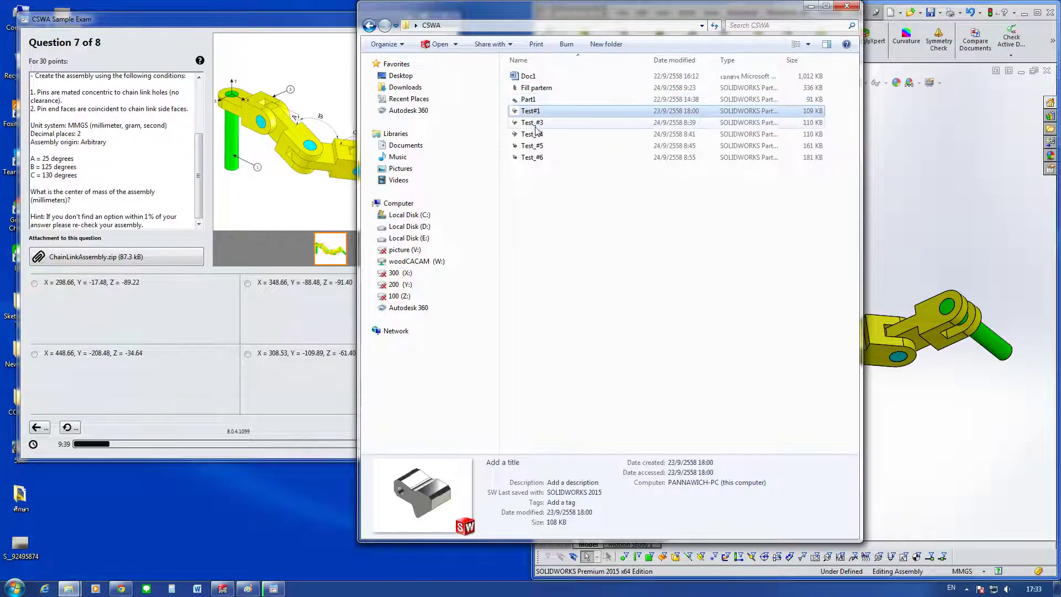
click(536, 135)
click(536, 158)
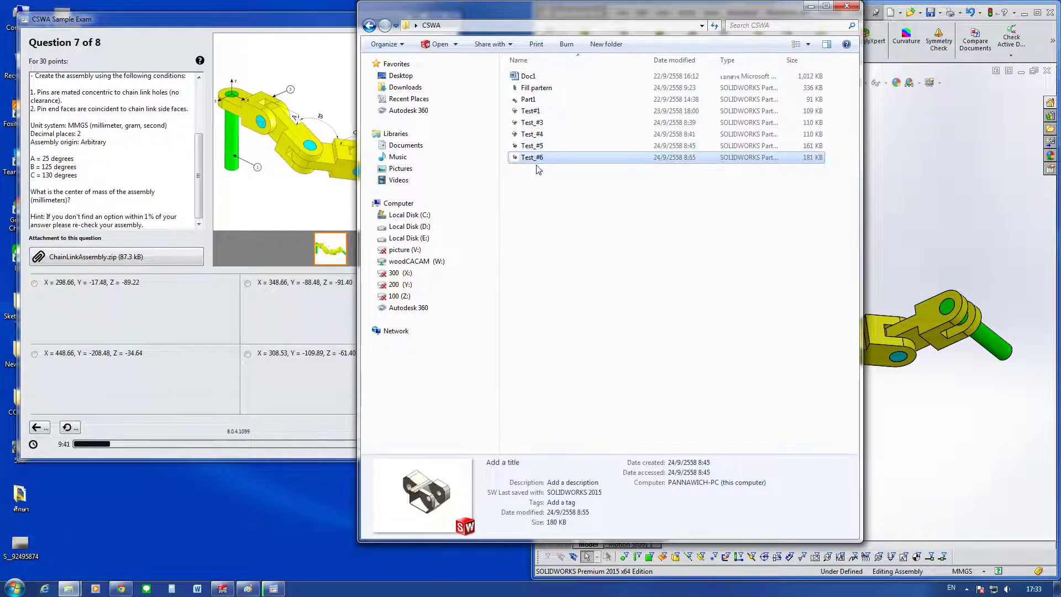
click(533, 147)
Step: Open Doc1 in Word, close it, and return to the Desktop folder
key(Up)
key(Up)
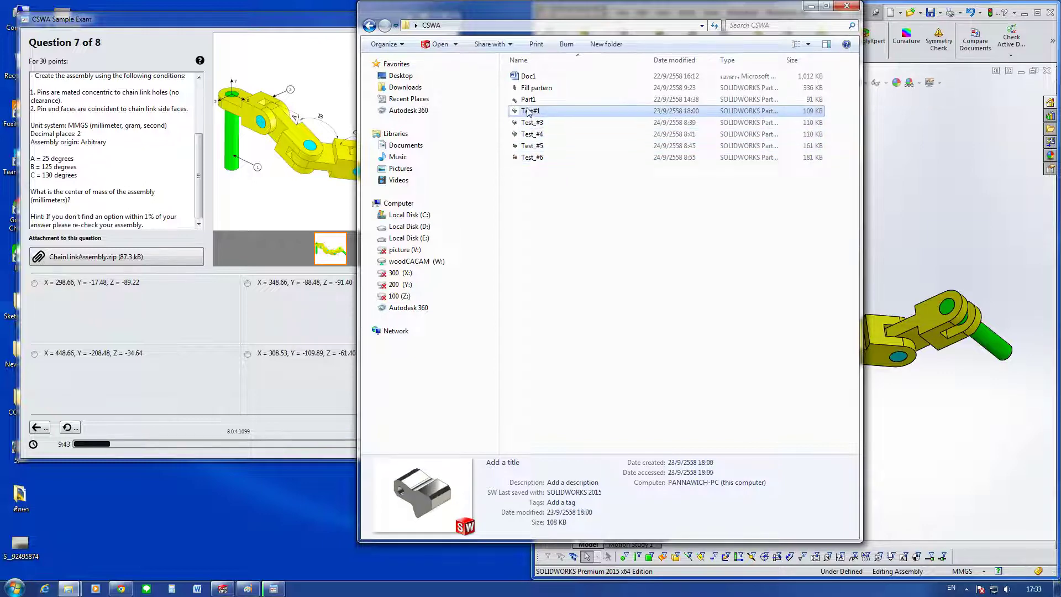
key(Up)
key(Up)
key(Up)
mouse_move(536, 88)
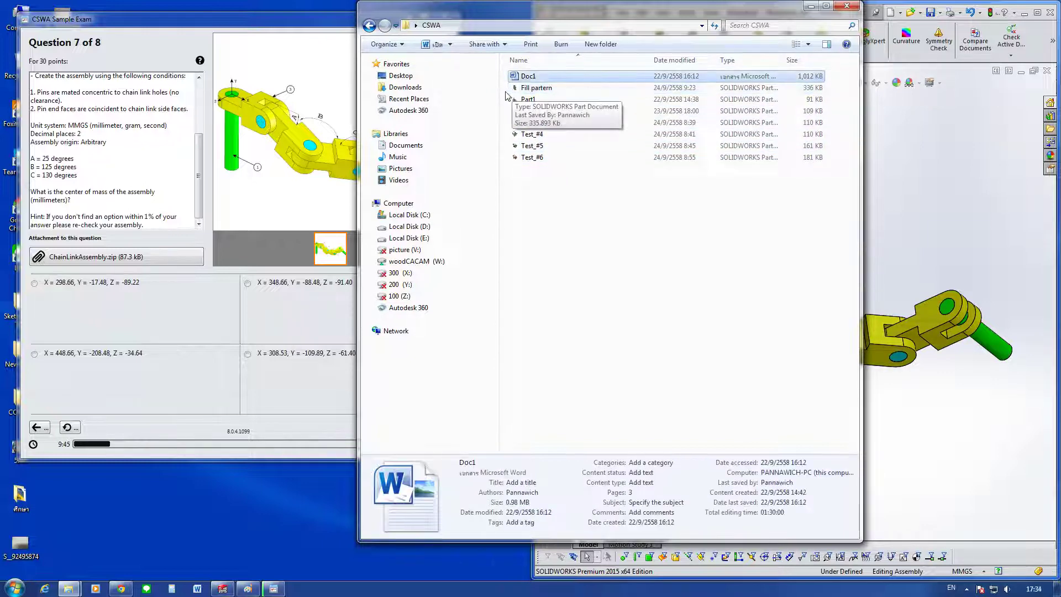
double_click(529, 77)
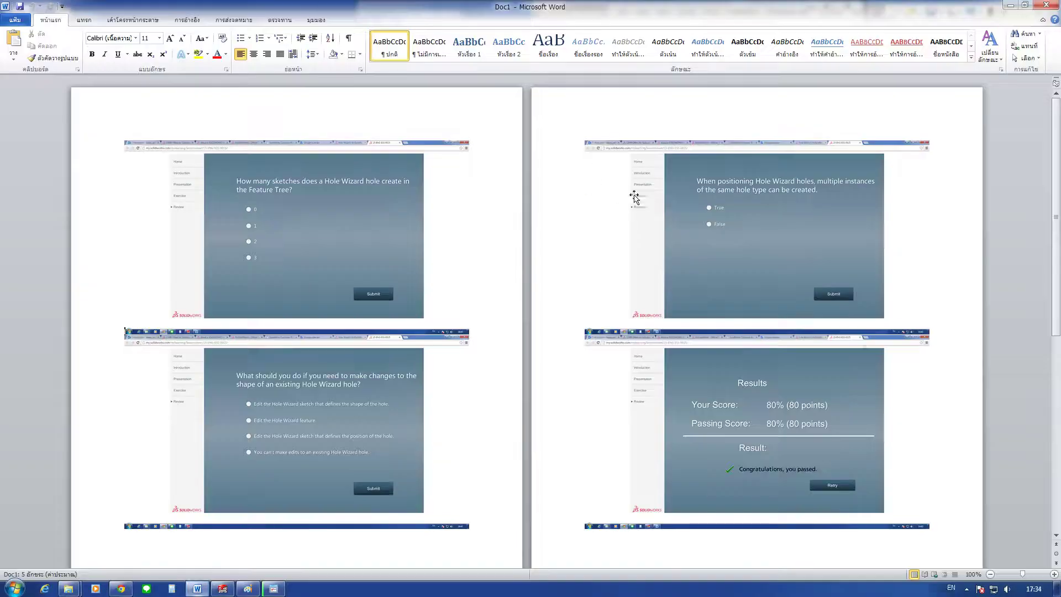
key(alt+F4)
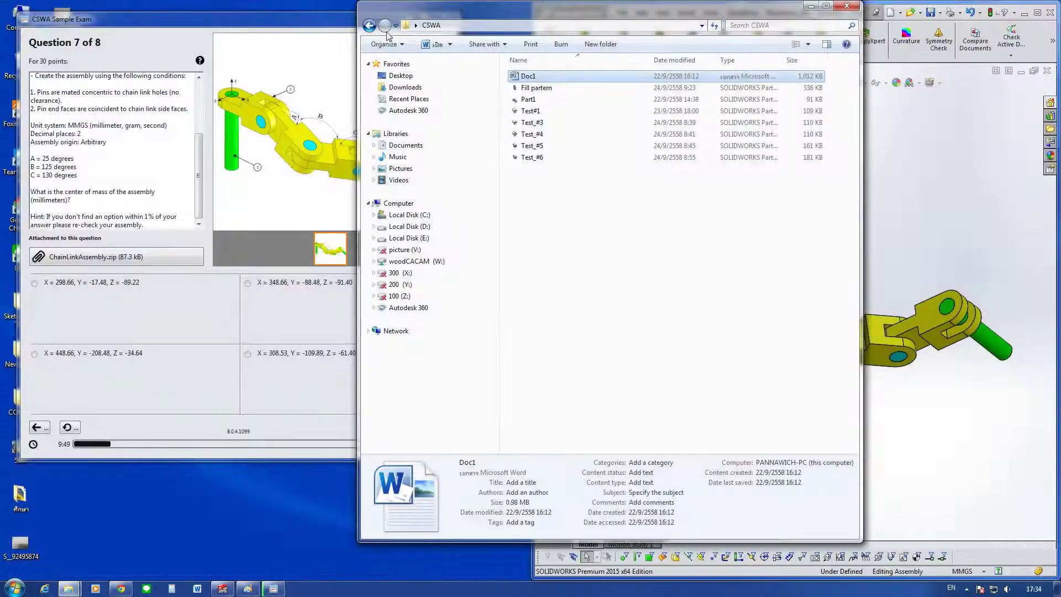
key(BackSpace)
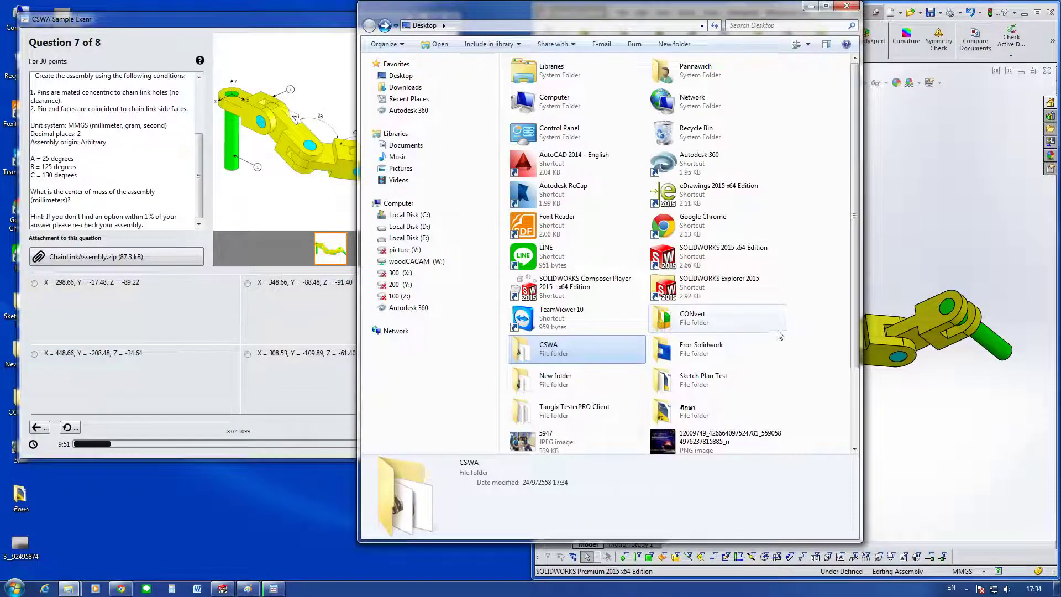
Step: Check the Eror_Solidwork folder and New folder contents on the Desktop
click(738, 351)
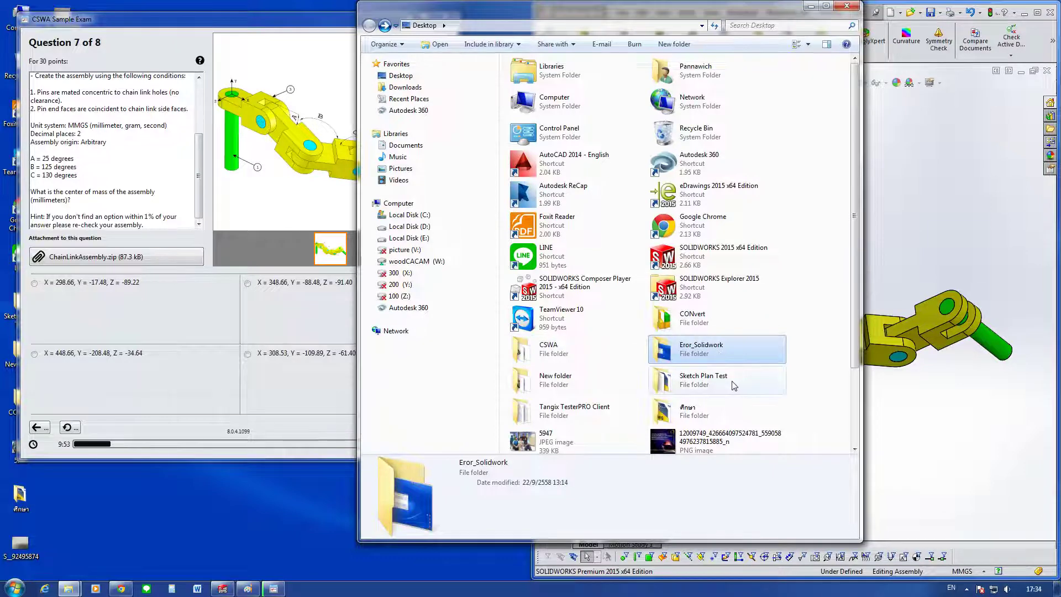
click(796, 316)
scroll(798, 316, down, 3)
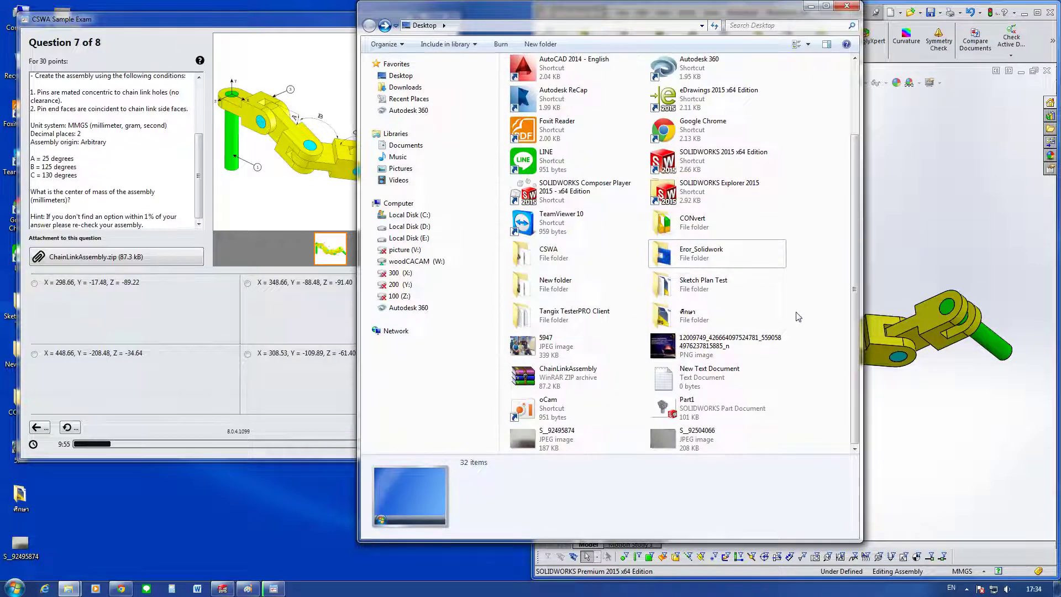
double_click(547, 284)
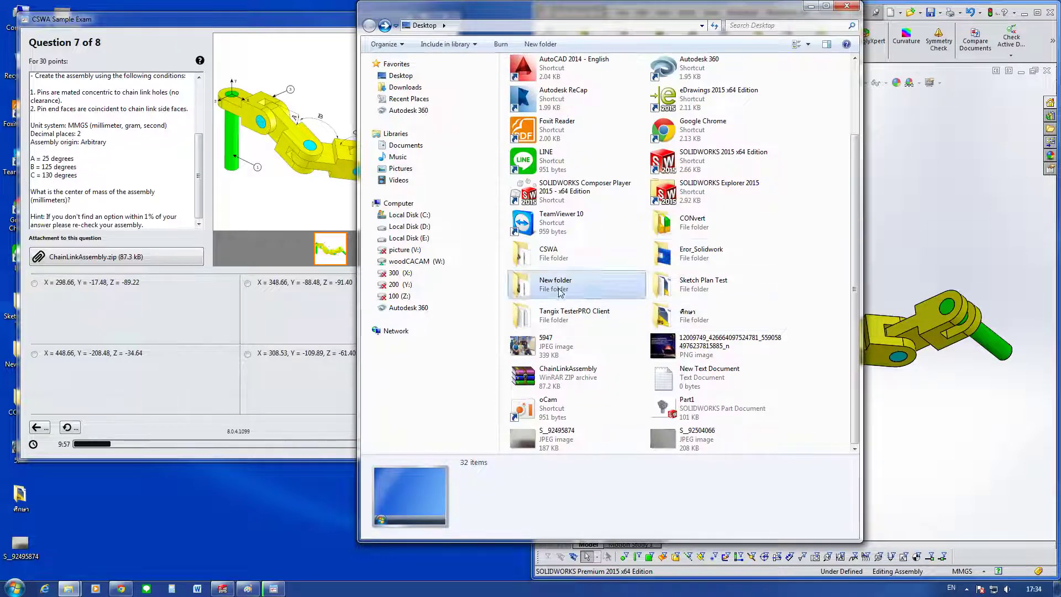
click(401, 76)
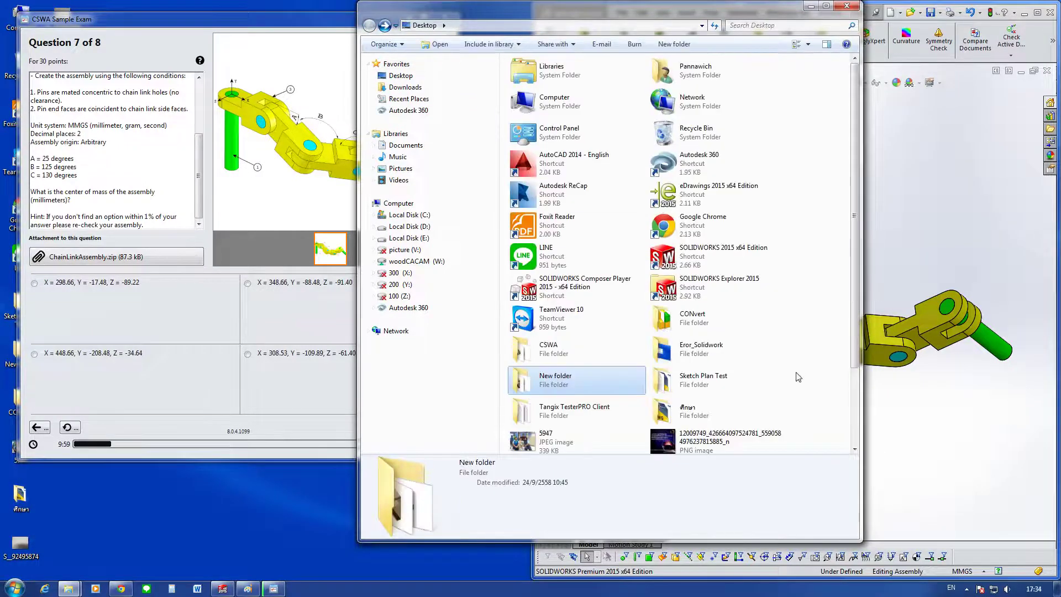
scroll(796, 375, down, 3)
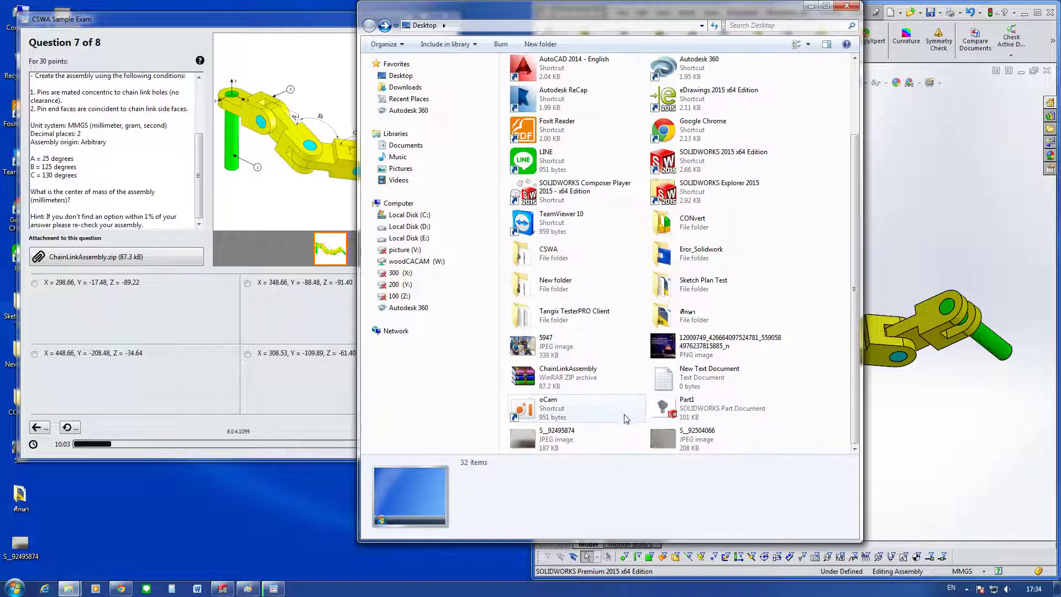
scroll(629, 423, up, 3)
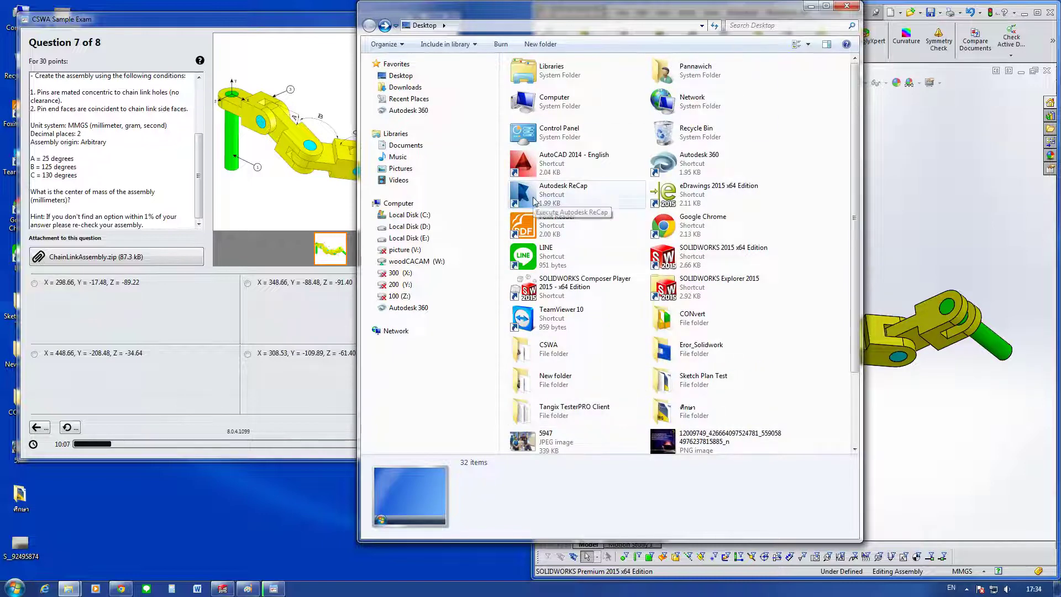
scroll(803, 328, down, 3)
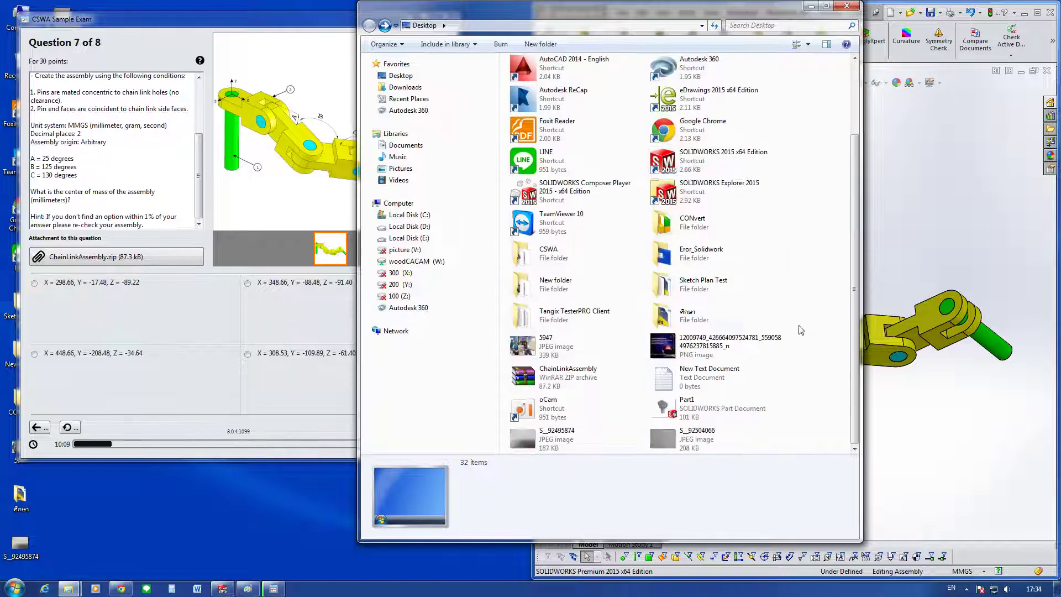
Step: Look through the TesterPRO Libs fonts folder, close Explorer, and start saving ChainLinkAssembly.zip
double_click(575, 314)
double_click(559, 76)
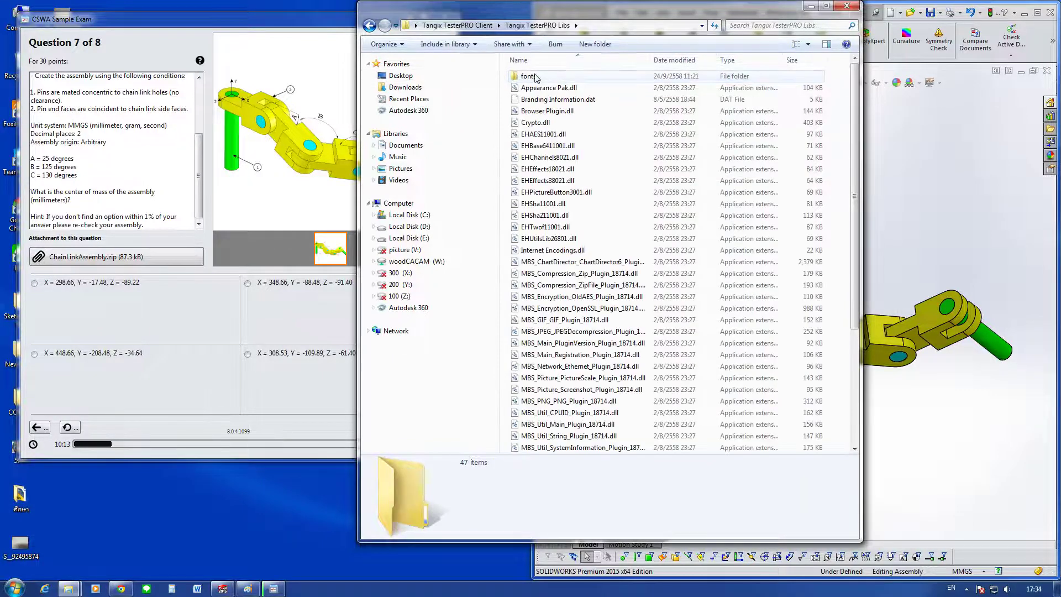
double_click(535, 78)
click(370, 25)
click(369, 25)
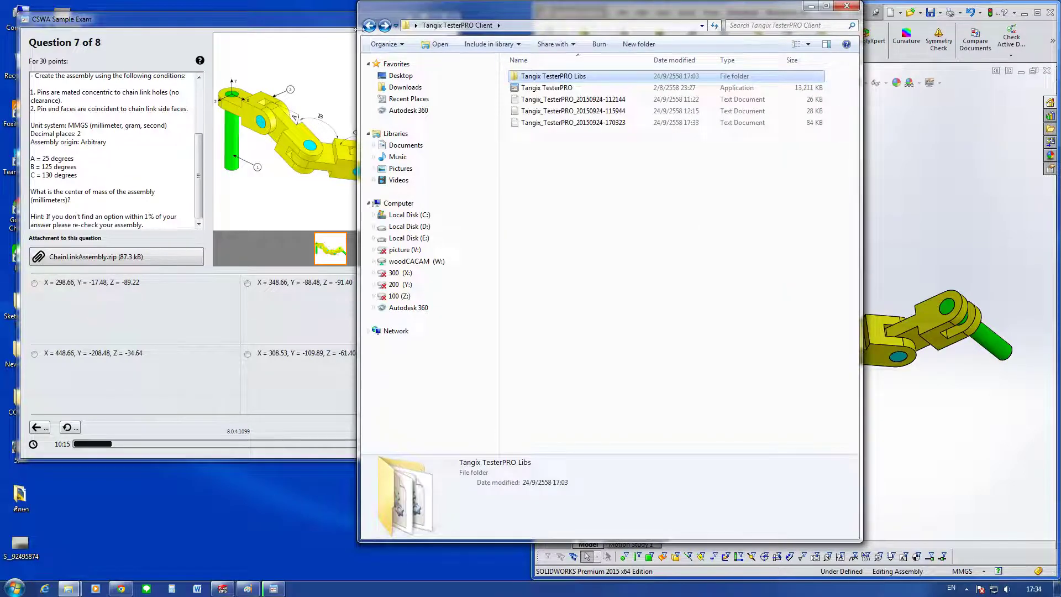
click(369, 25)
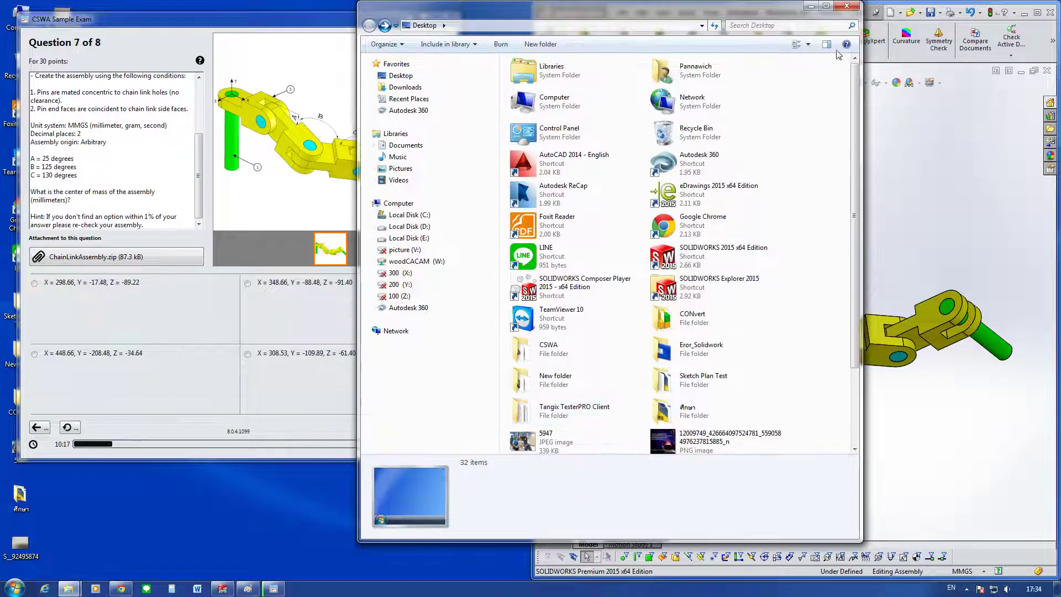
click(845, 12)
click(156, 257)
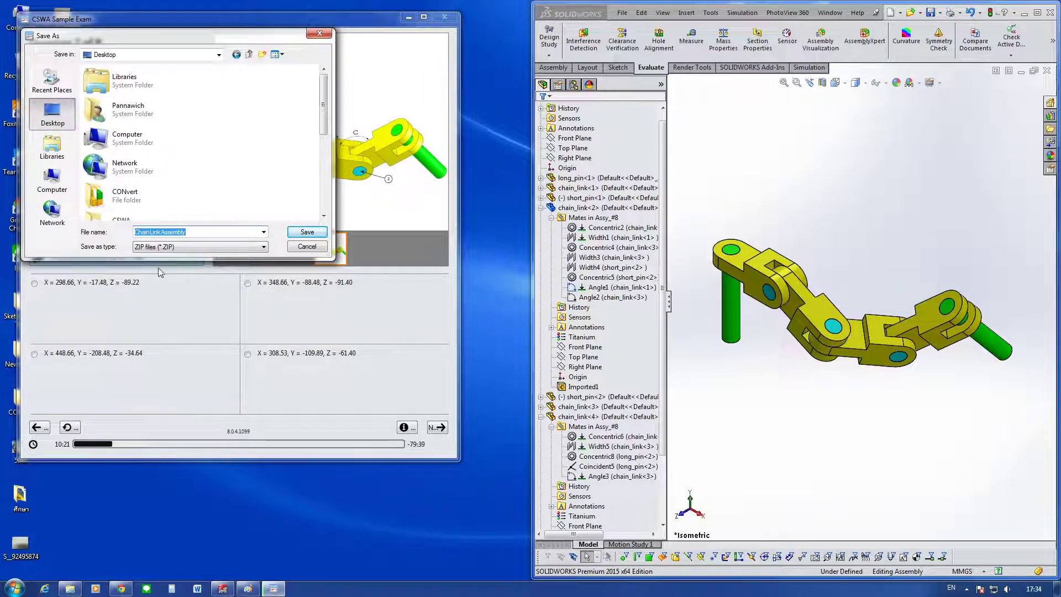
Step: Save ChainLinkAssembly.zip to the Desktop, replacing the existing copy, and open its folder
scroll(323, 213, down, 10)
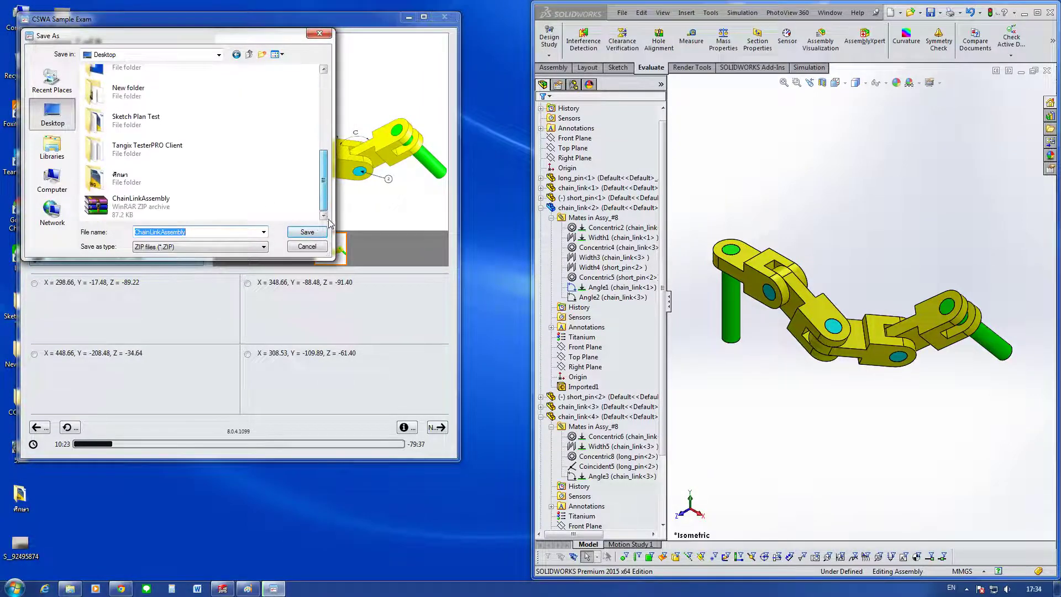
click(308, 233)
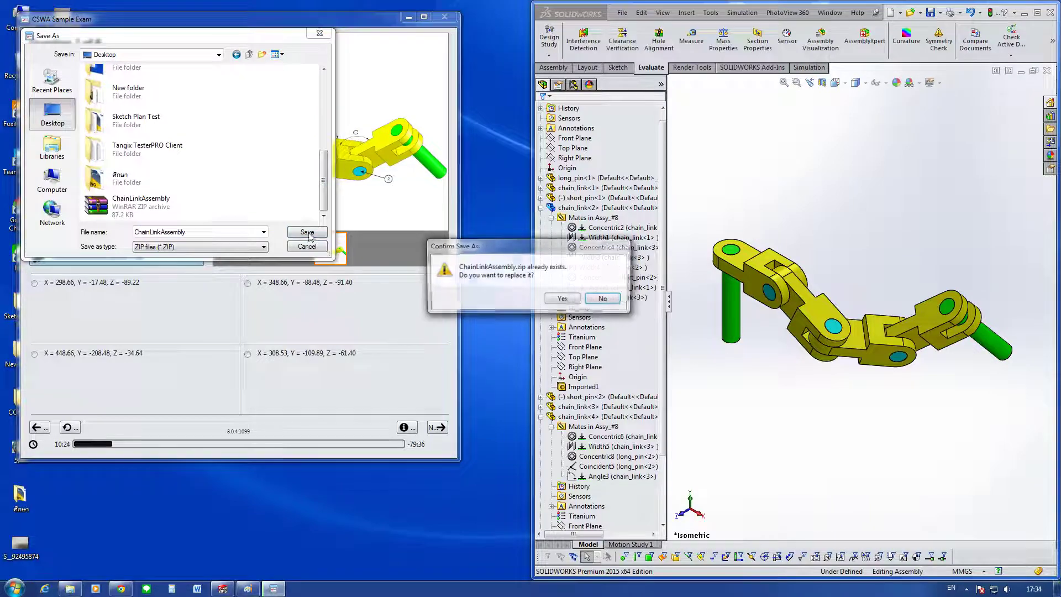
click(562, 298)
click(543, 266)
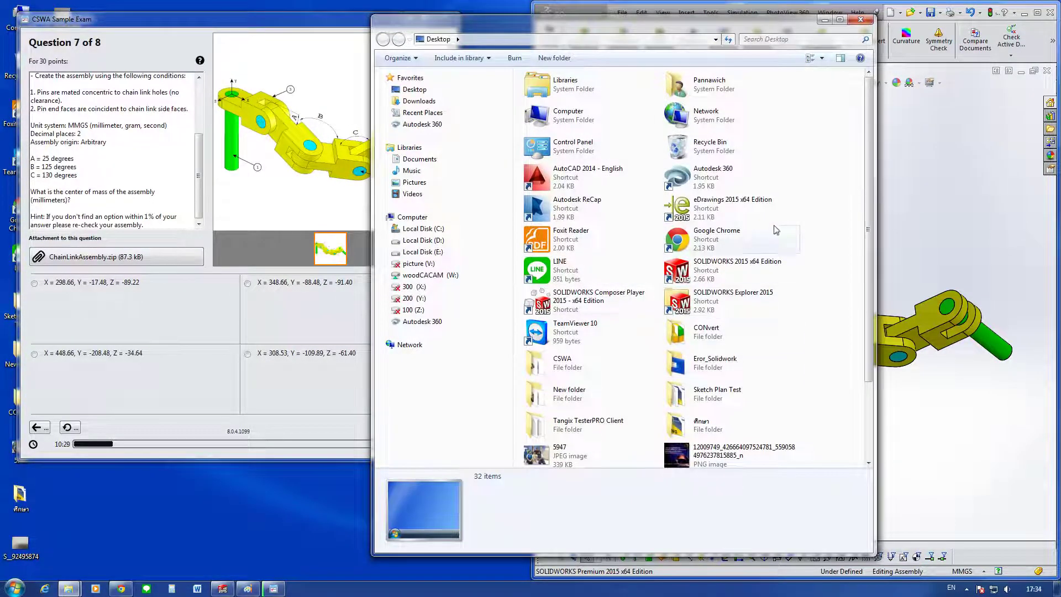
drag(866, 166, 873, 258)
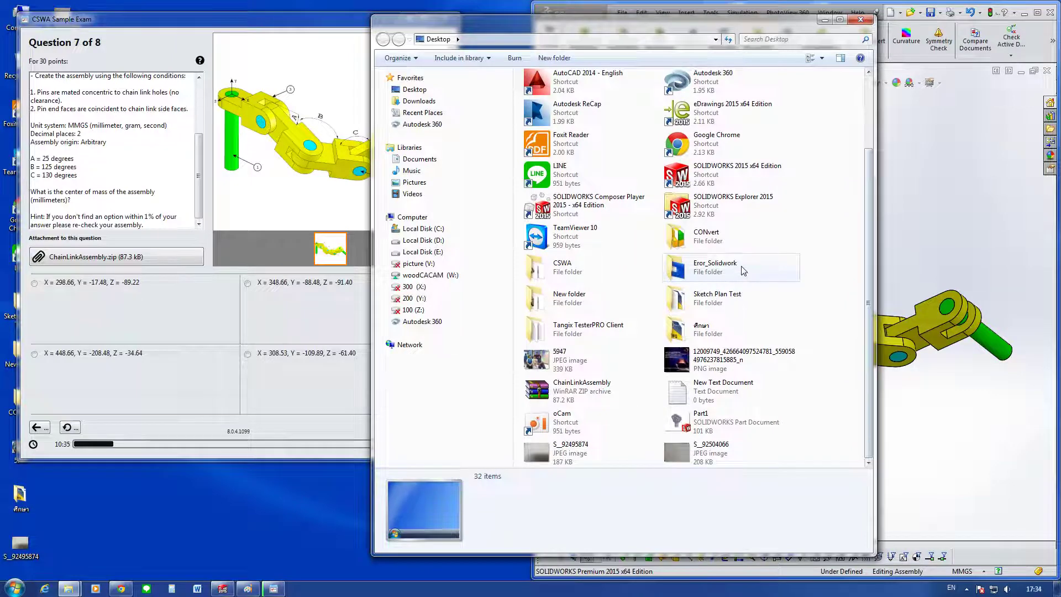
Step: Extract the zip to a ChainLinkAssembly folder and open it
click(581, 387)
right_click(581, 387)
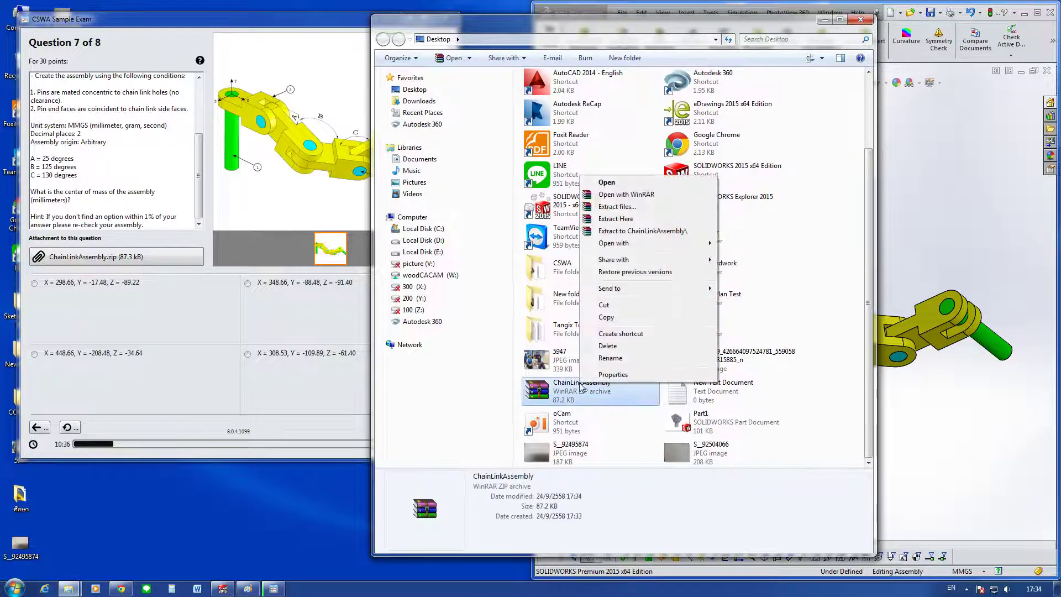
click(621, 237)
scroll(575, 349, down, 2)
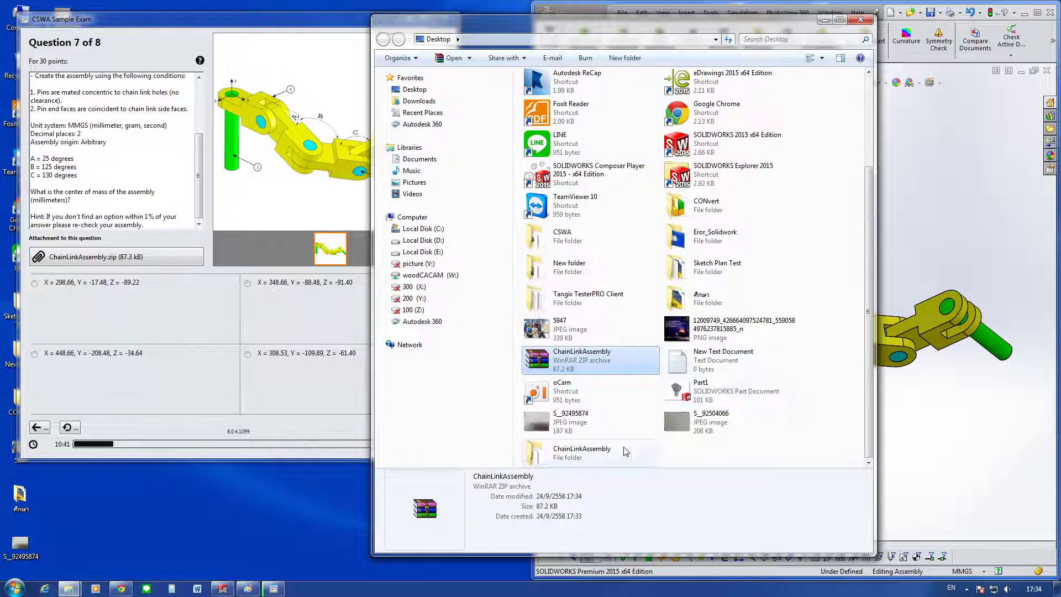
double_click(589, 452)
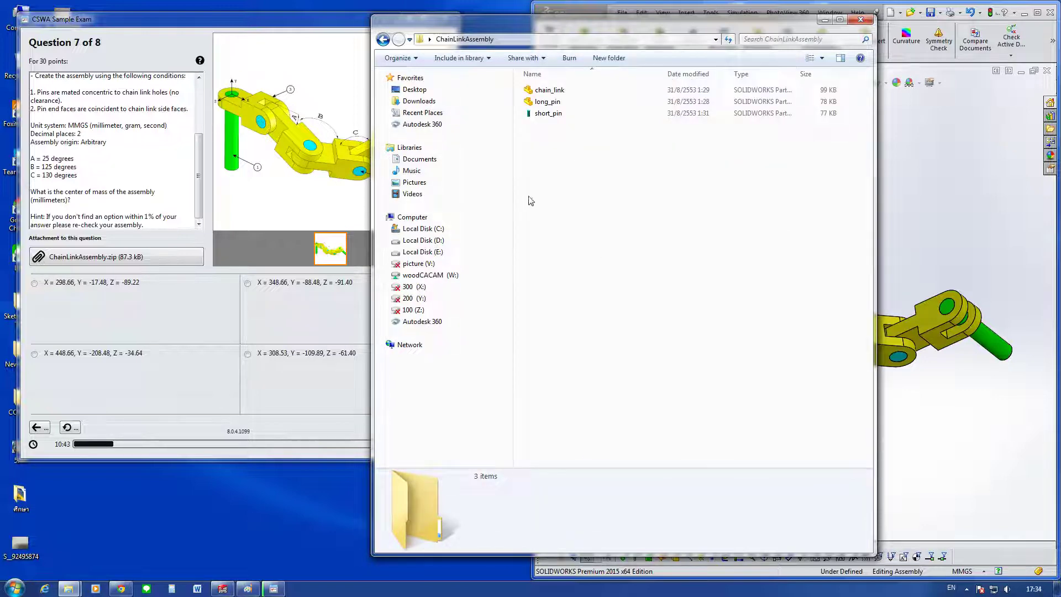
Step: Preview the long_pin and chain_link parts, then minimise Explorer
click(547, 113)
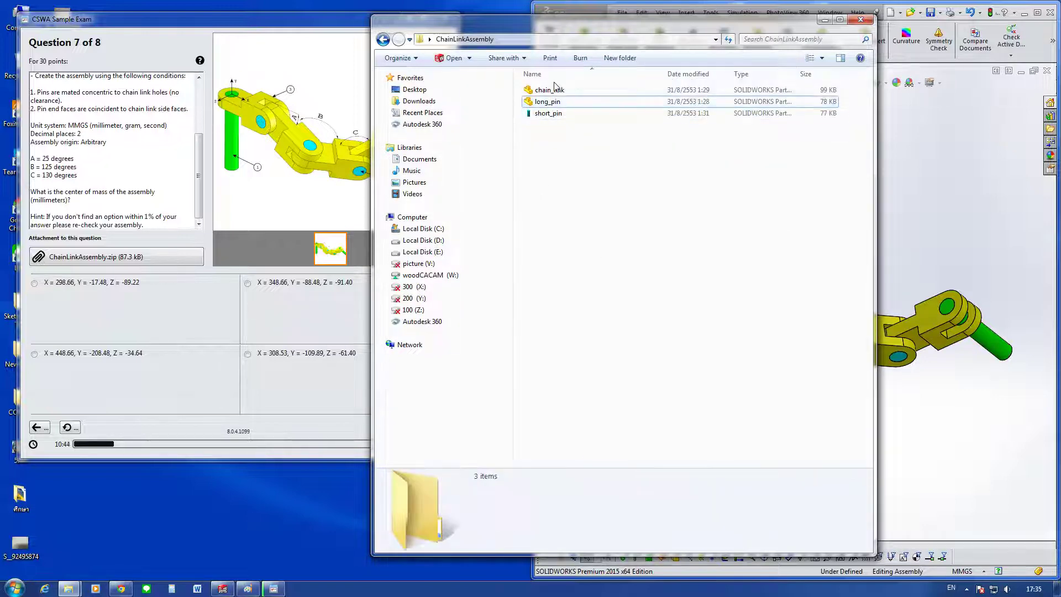
click(545, 114)
key(Up)
key(Up)
click(916, 178)
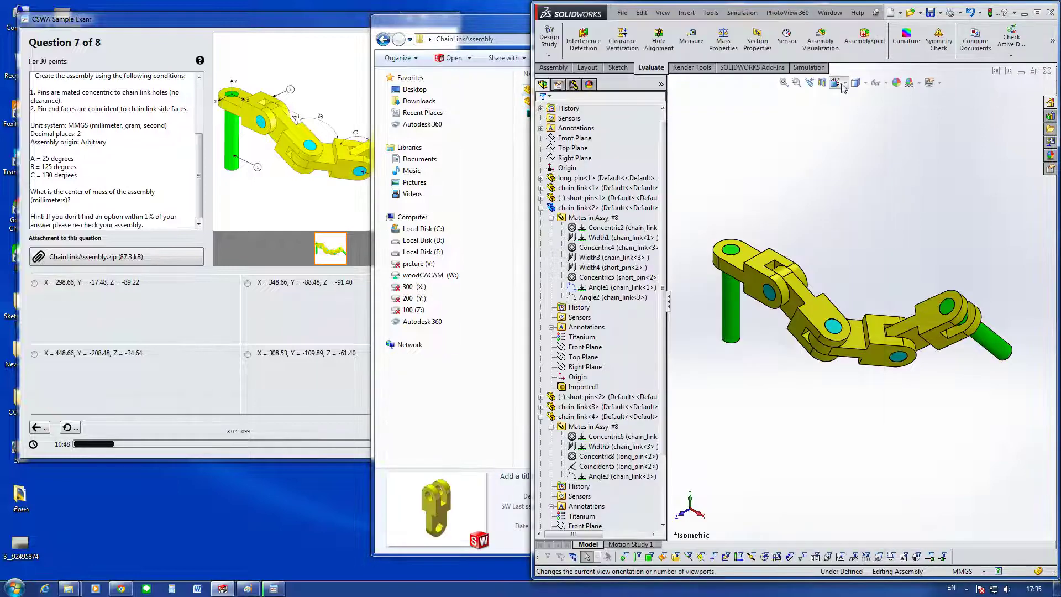
click(514, 25)
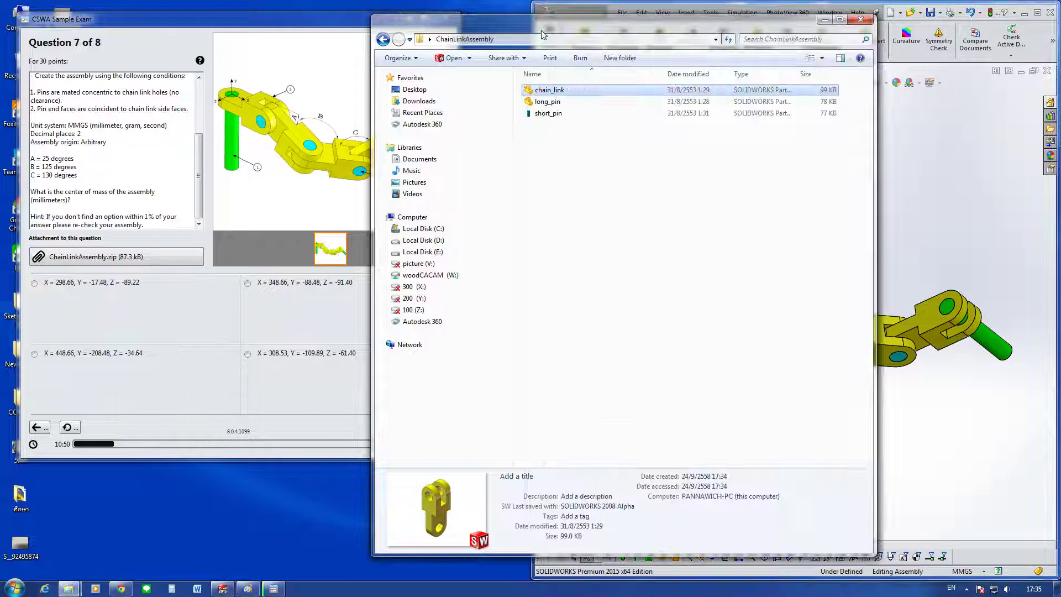
click(824, 19)
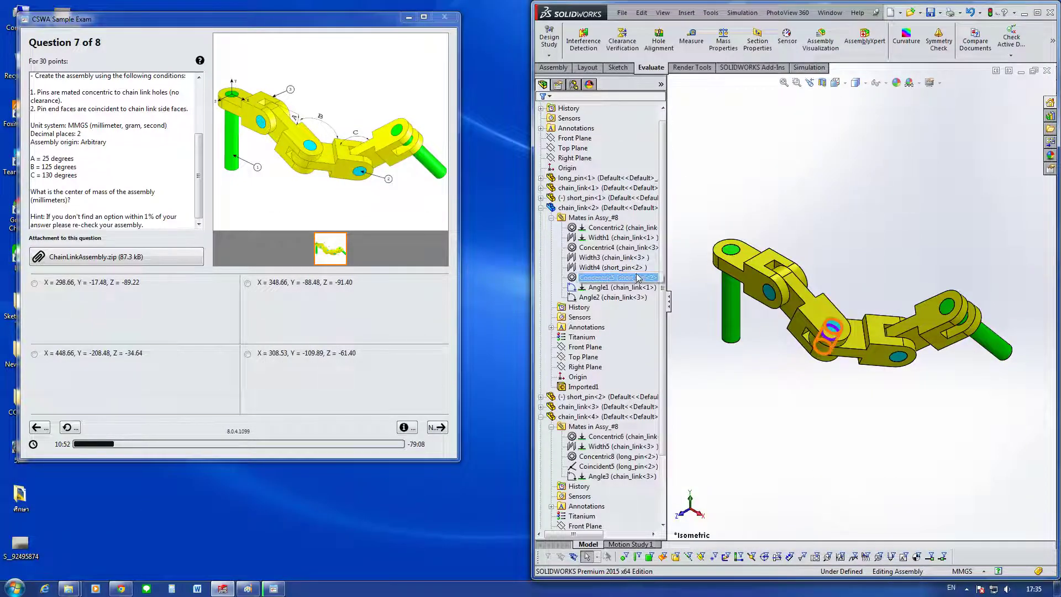
Step: Show Assy_#8 mass properties: 33821.70 g, centre of mass X 348.66, Y -88.48, Z -91.40
click(612, 267)
click(723, 41)
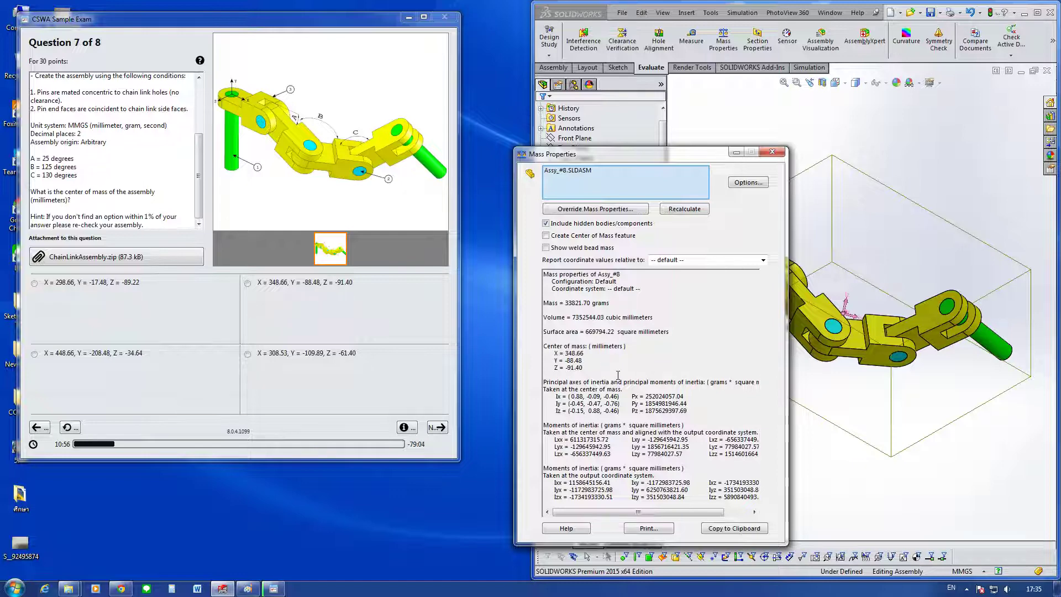
click(199, 202)
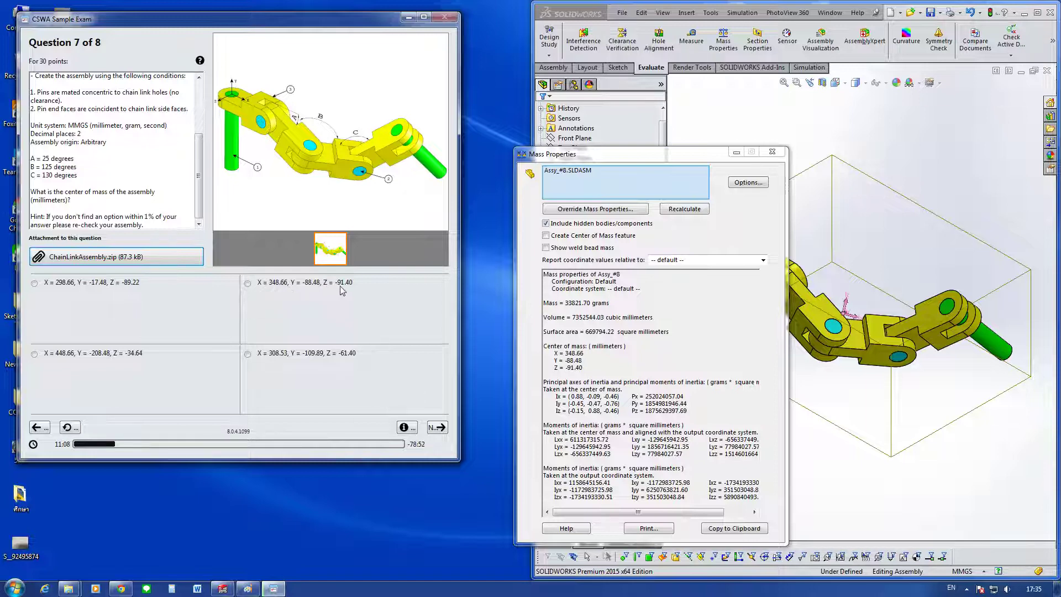
Step: Pick the X = 348.66, Y = -88.48, Z = -91.40 answer, advance, and close Mass Properties
click(248, 283)
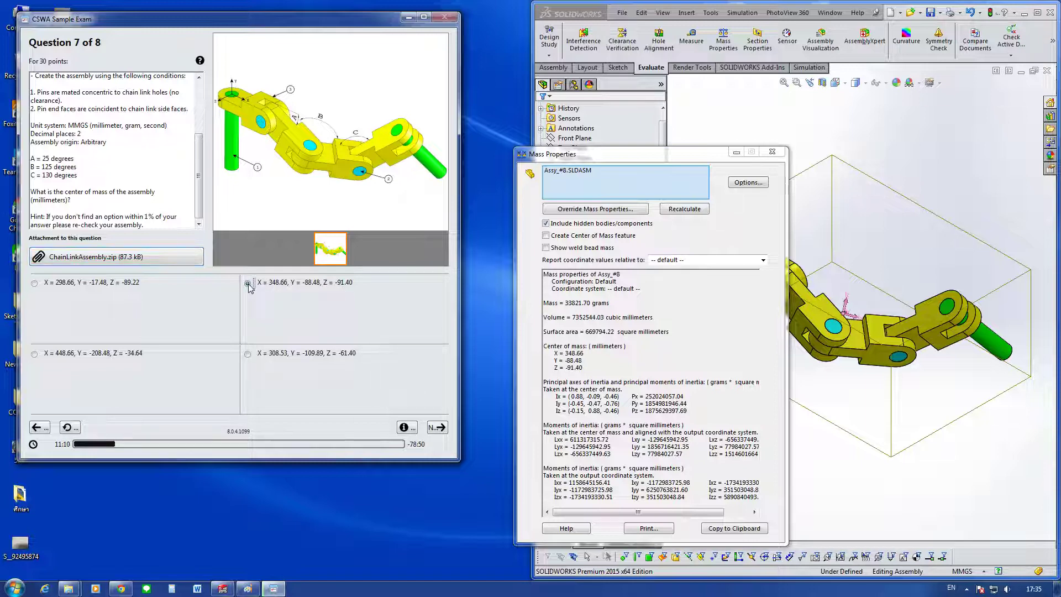
click(437, 428)
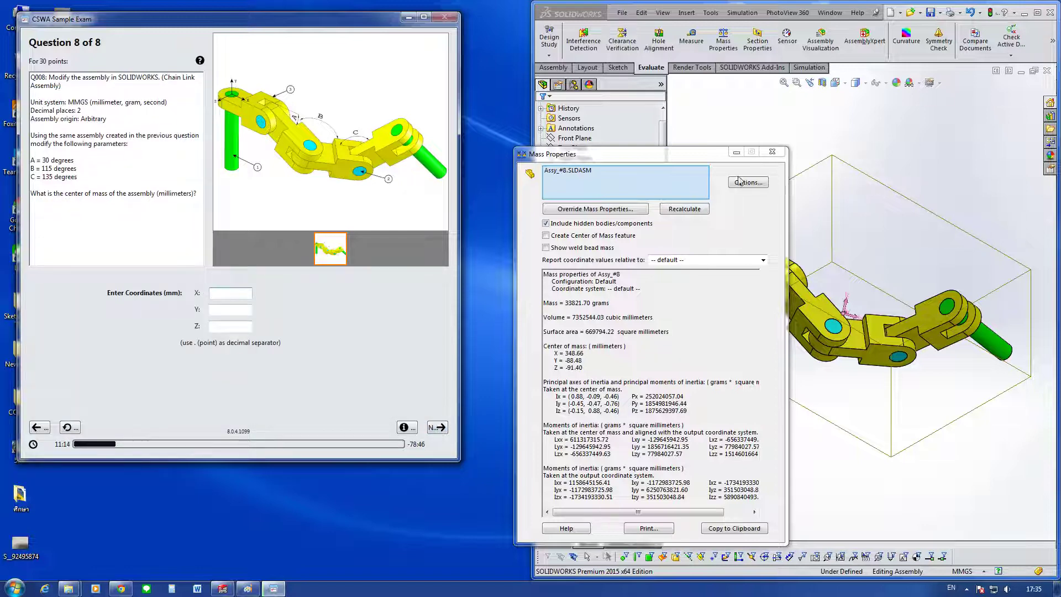
click(772, 152)
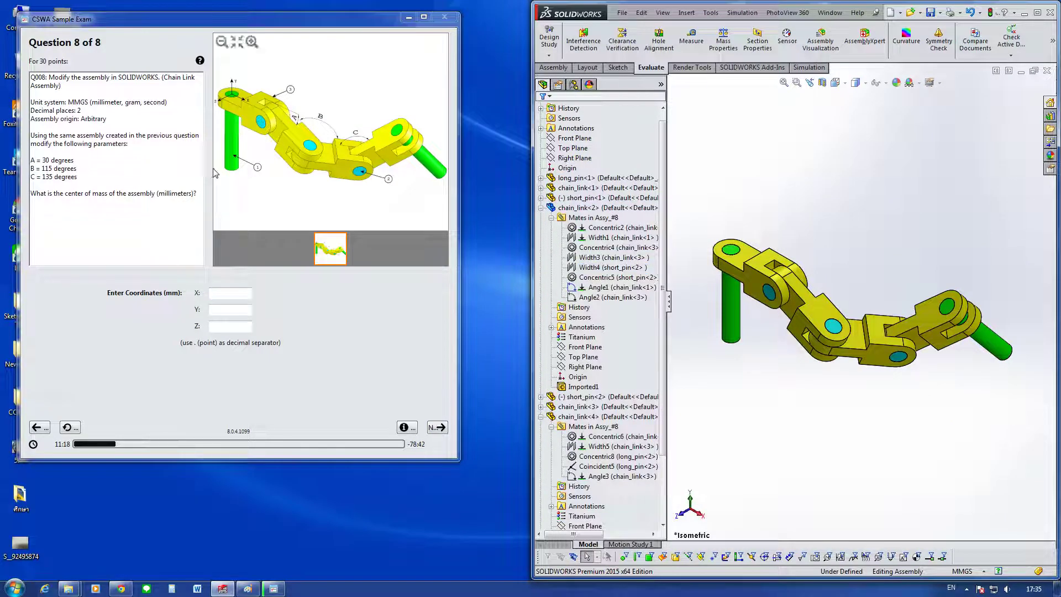
Step: Change the first chain link's Angle1 mate from 25 to 30 degrees
click(777, 282)
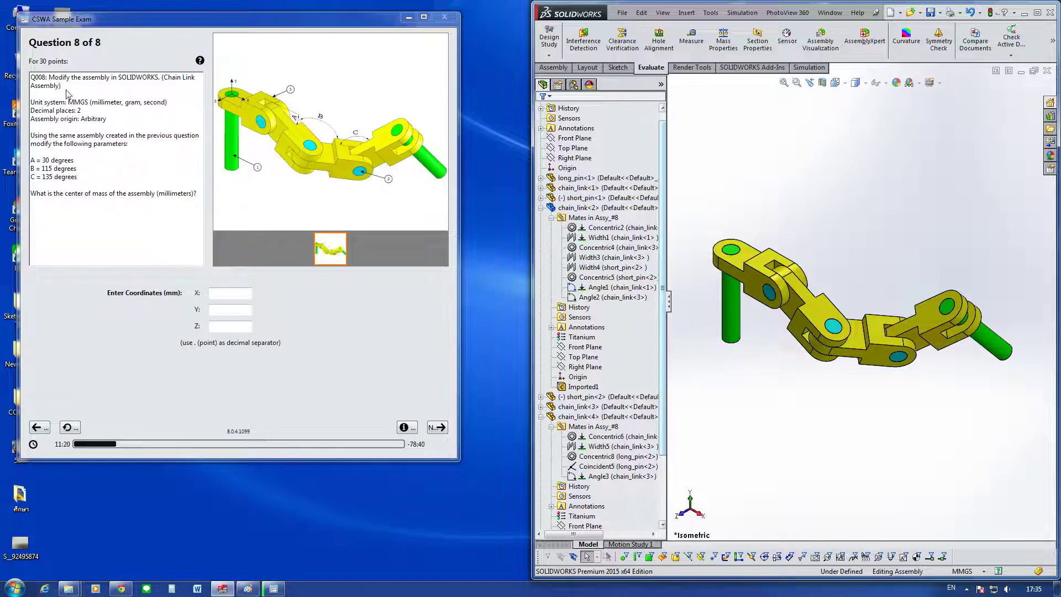
click(823, 277)
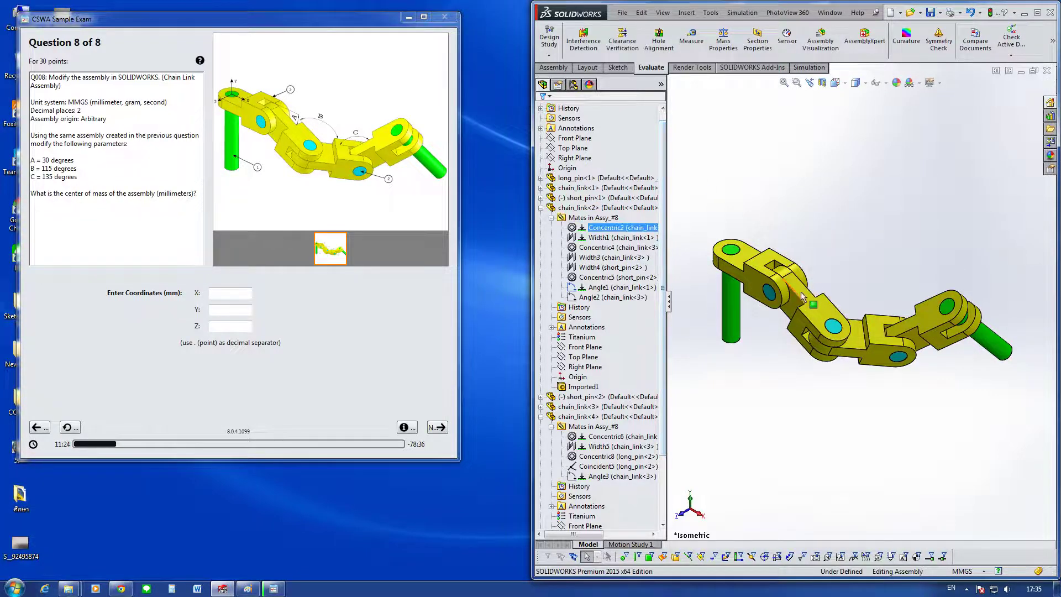
click(593, 298)
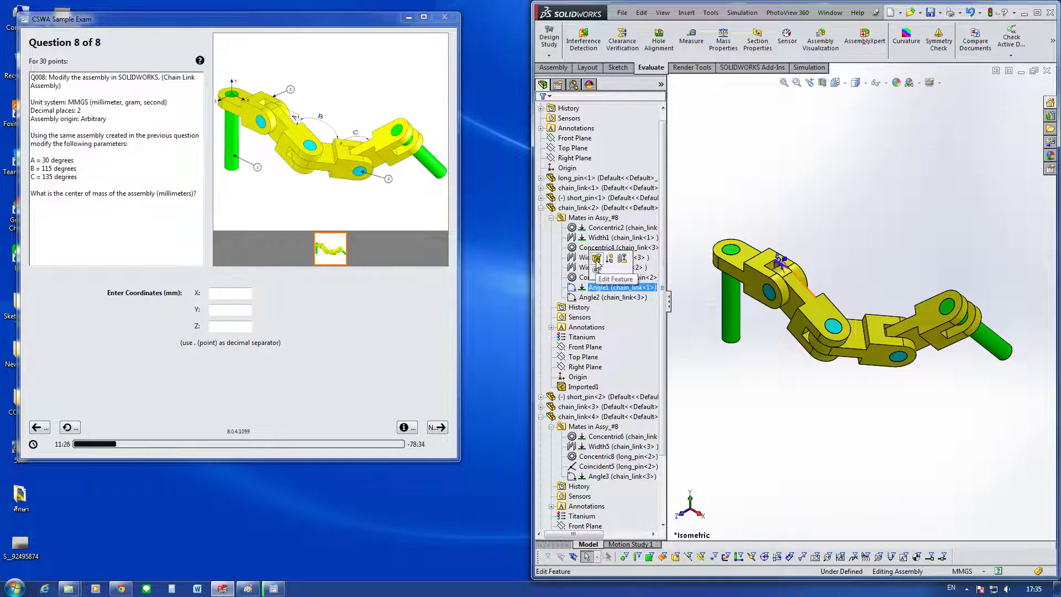
click(599, 260)
click(596, 376)
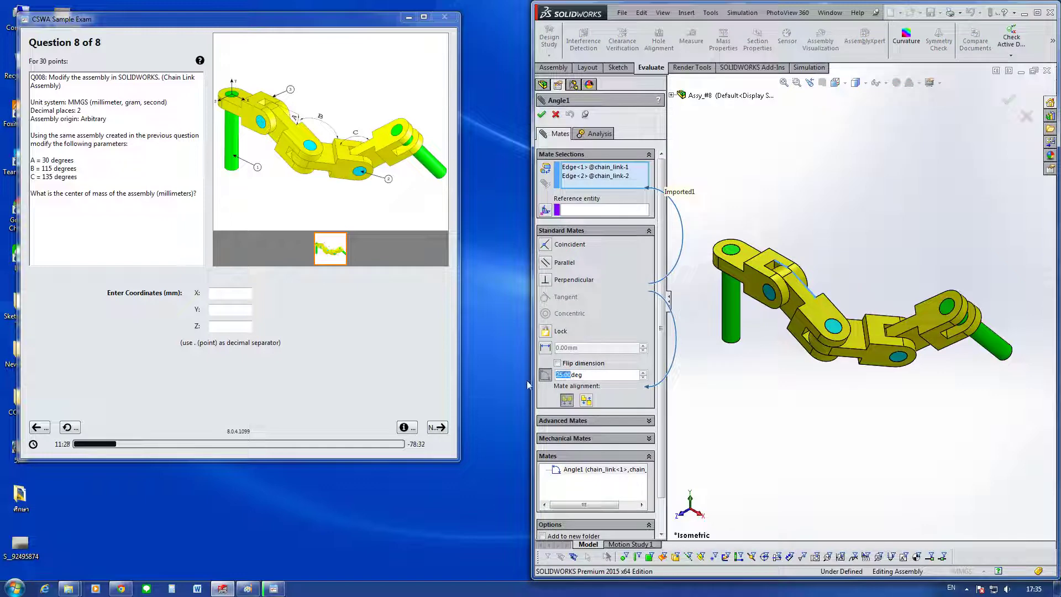
text(30)
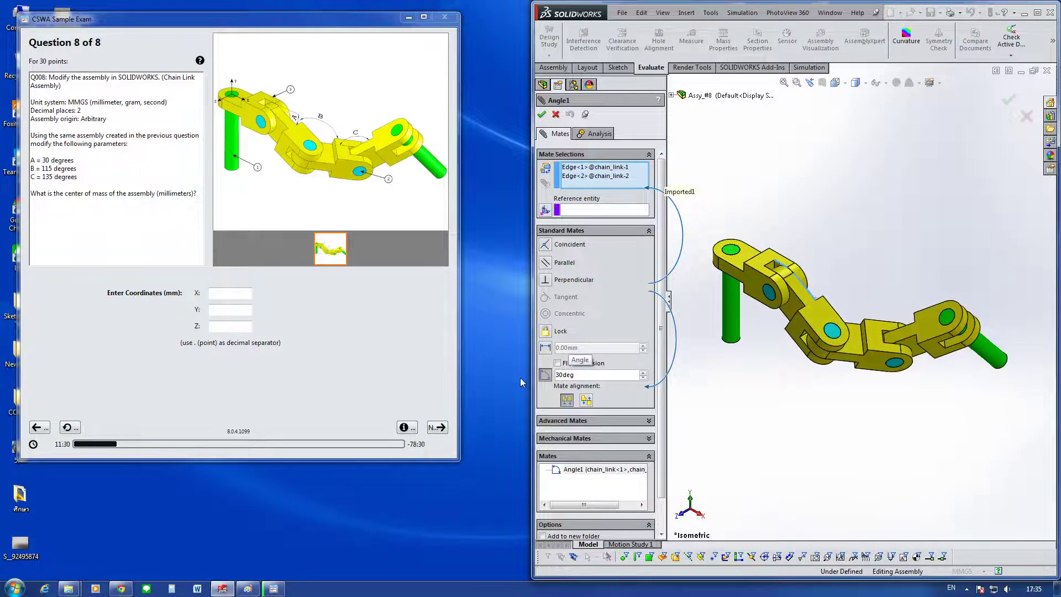
key(Return)
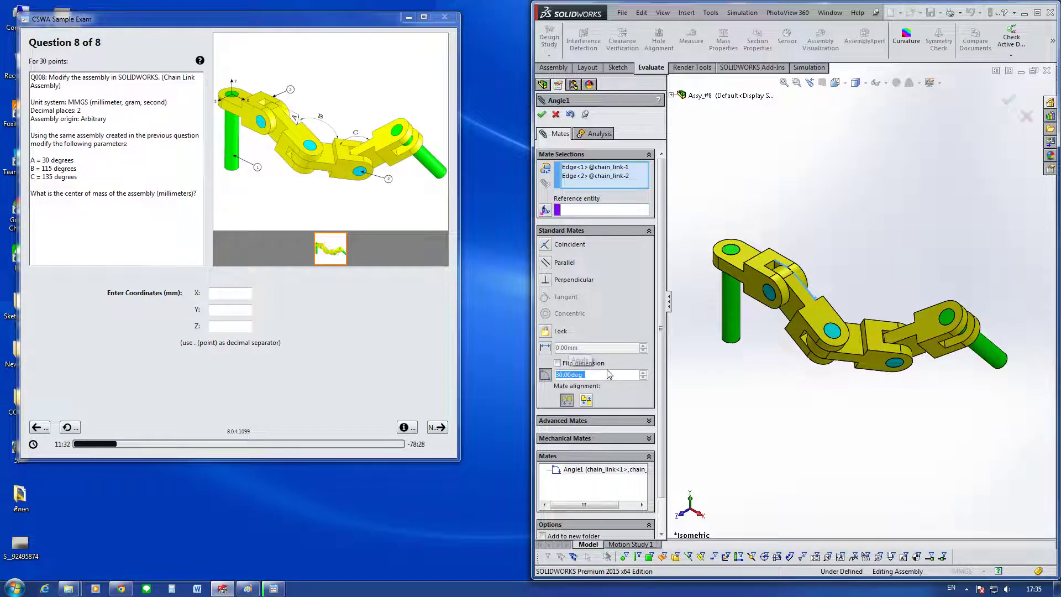
click(542, 114)
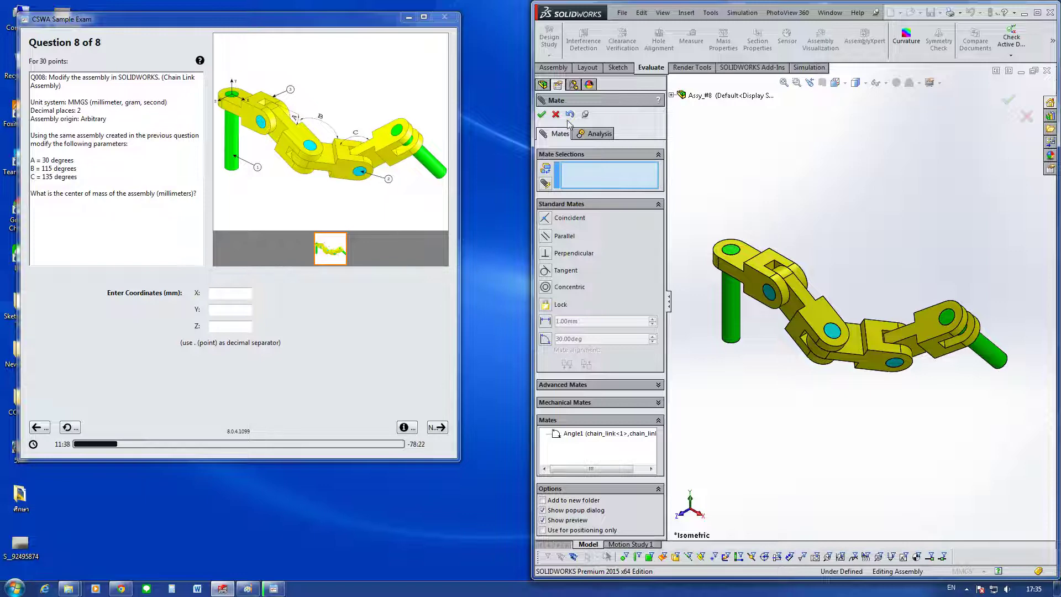
click(541, 115)
Step: Change the Angle2 mate from 125 to 115 degrees
click(607, 297)
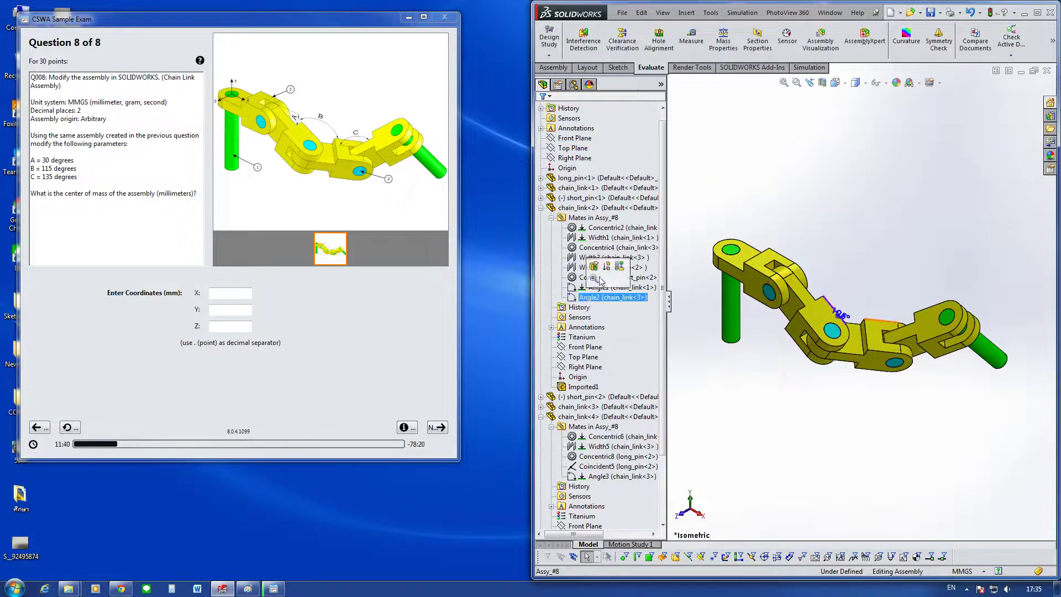
click(594, 268)
click(596, 374)
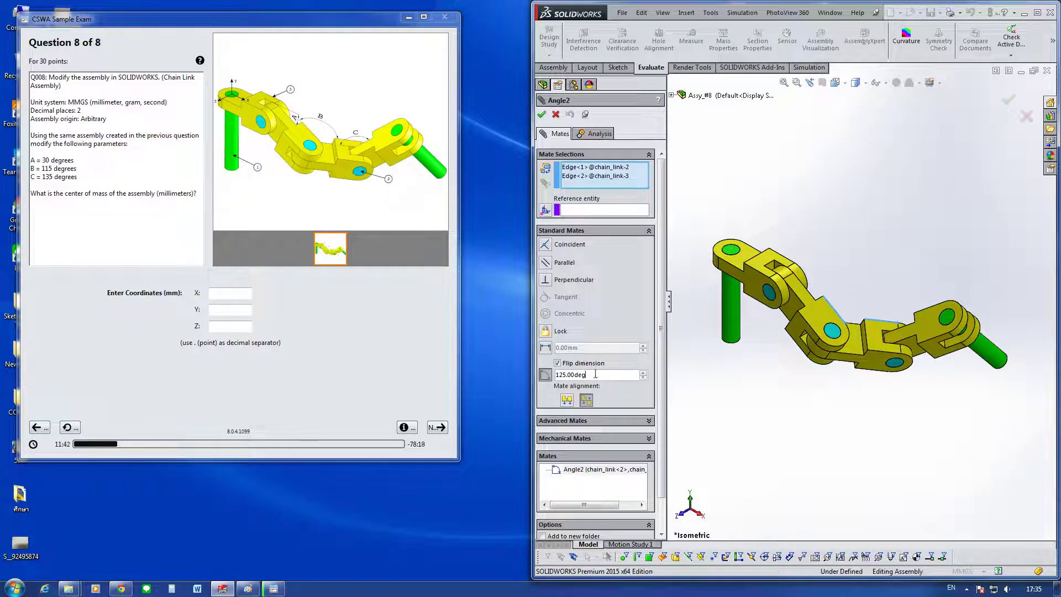
double_click(596, 374)
text(115)
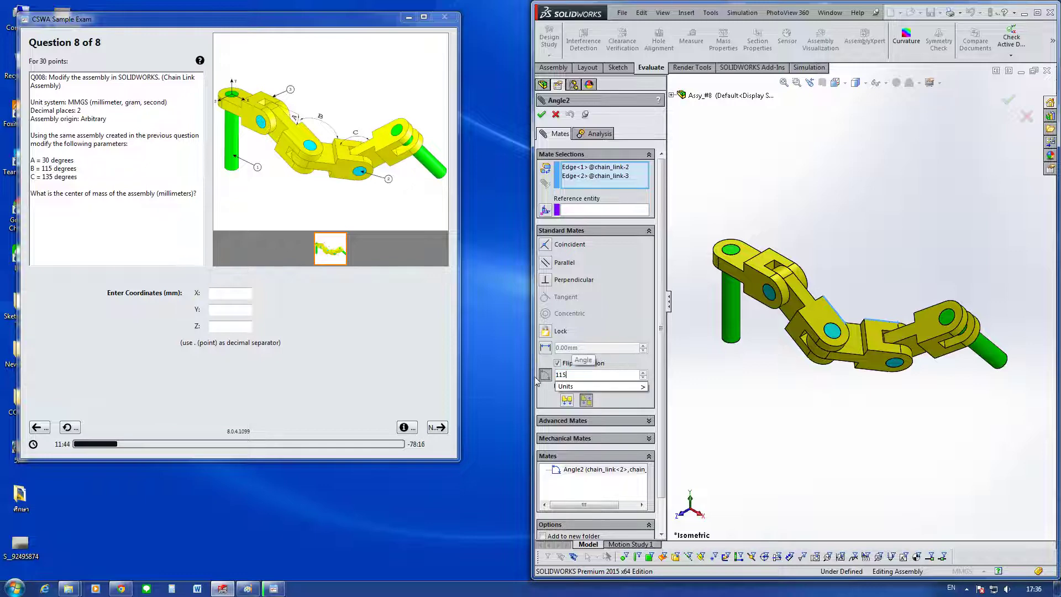
key(Return)
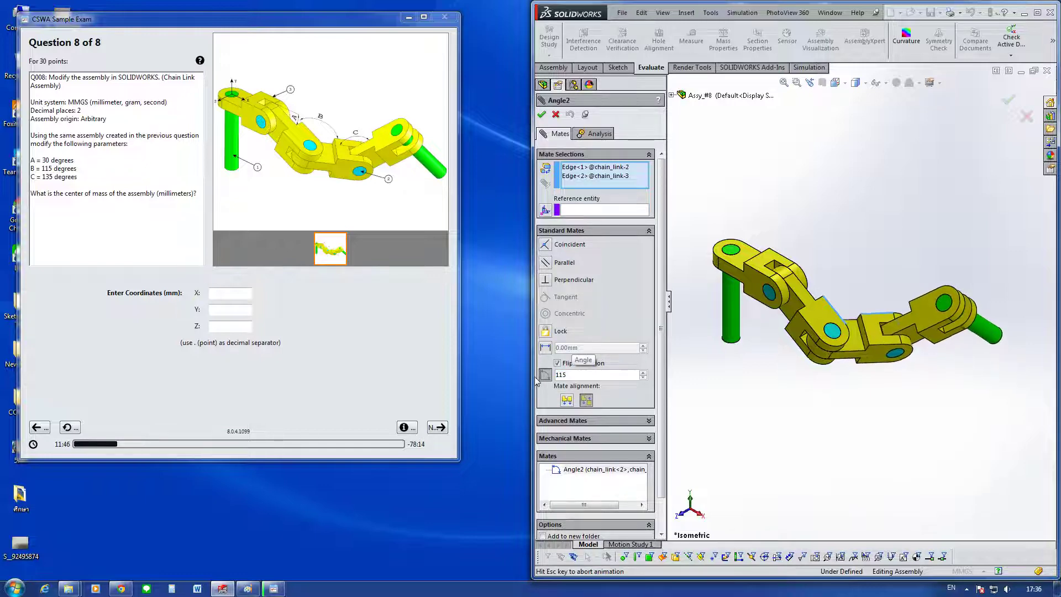
click(541, 114)
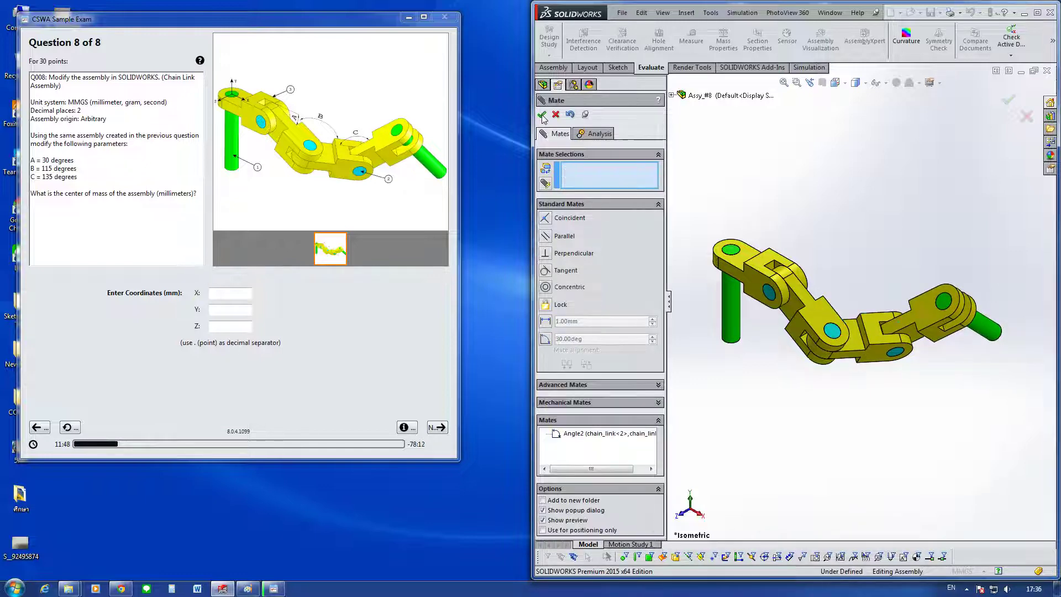
Step: Change the last chain link's Angle3 mate from 130 to 135 degrees
click(898, 324)
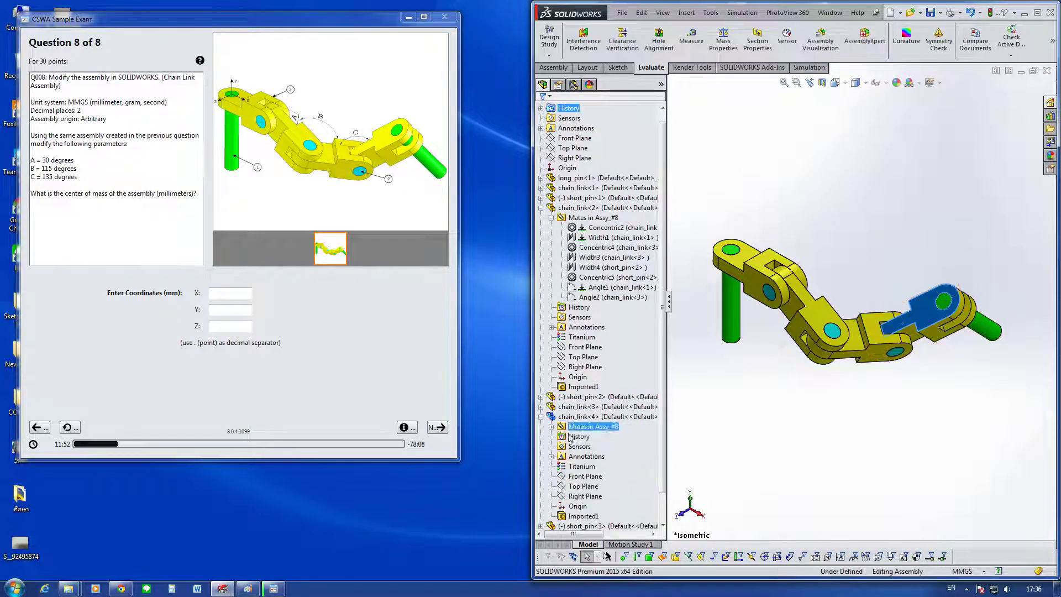
click(589, 468)
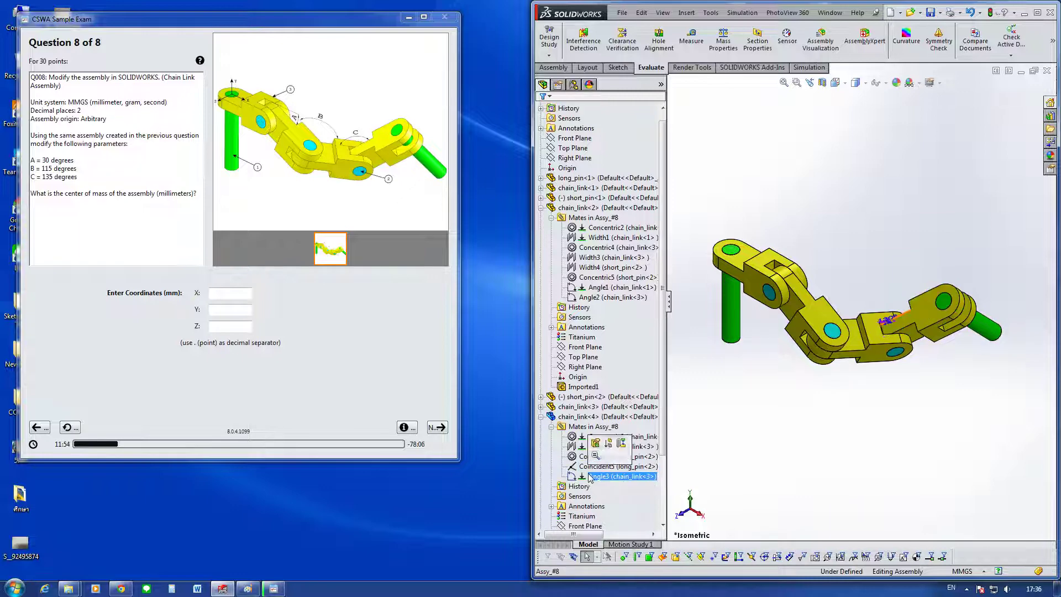
click(599, 445)
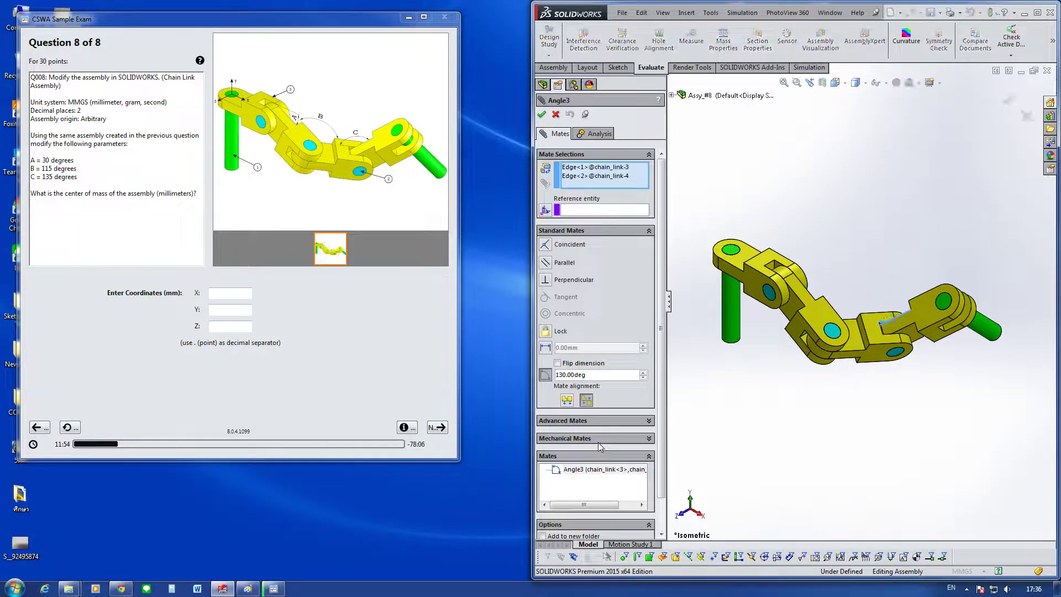
click(595, 374)
drag(593, 375, 547, 379)
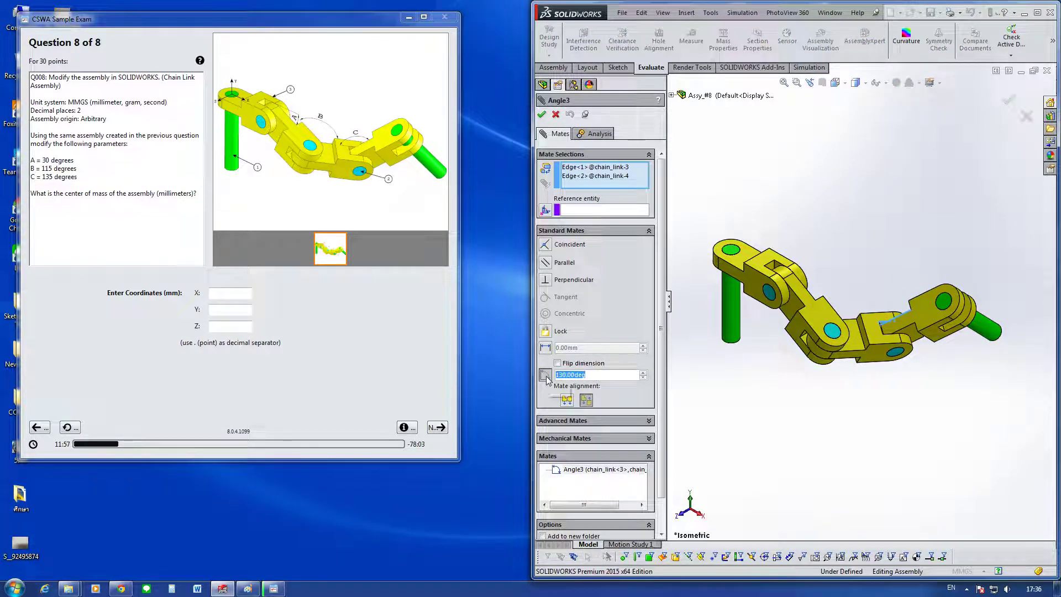
text(135)
key(Return)
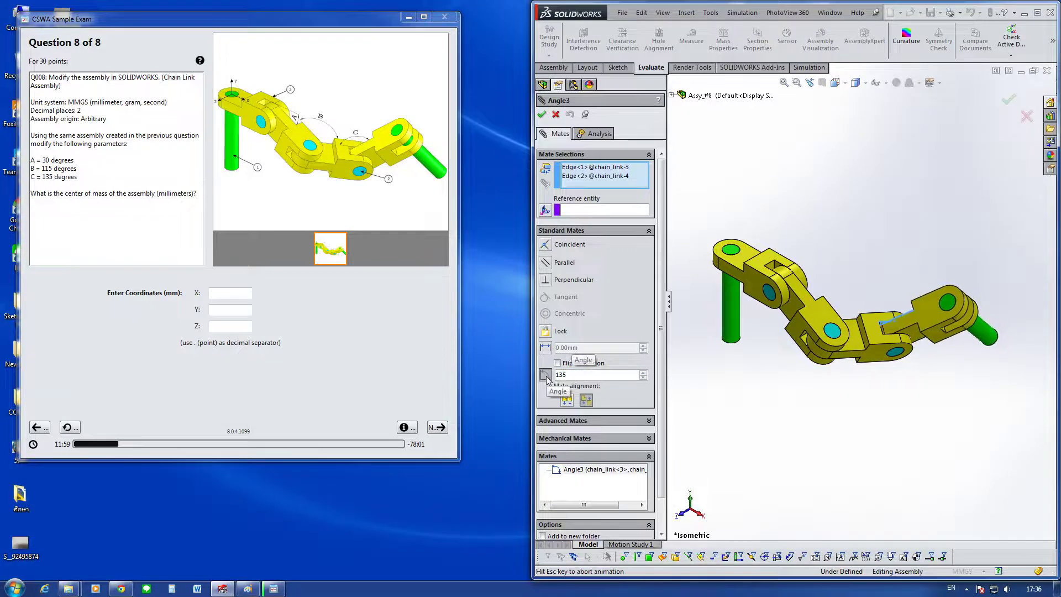
click(541, 114)
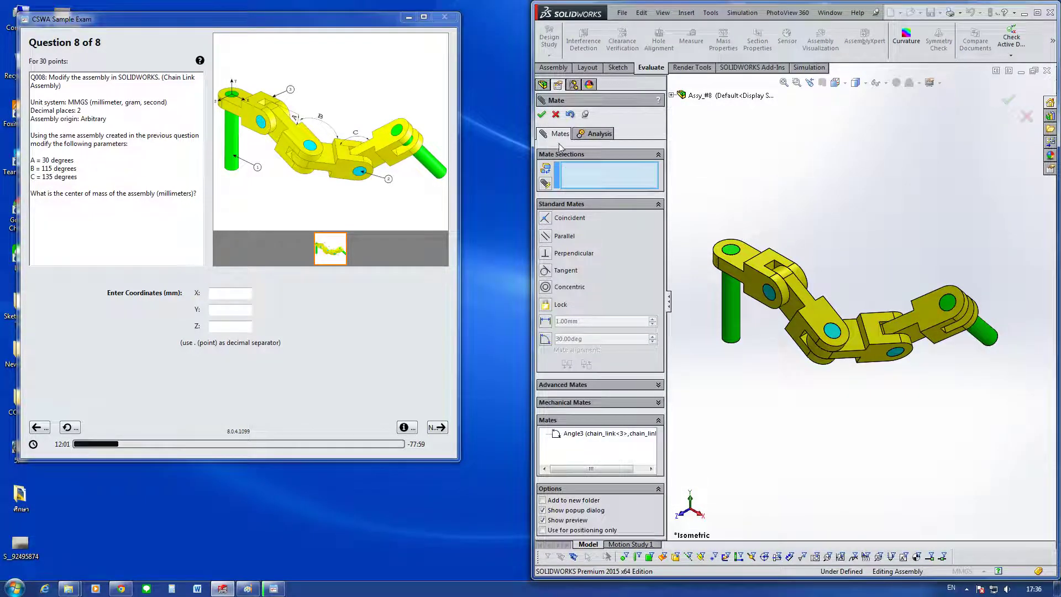
click(542, 113)
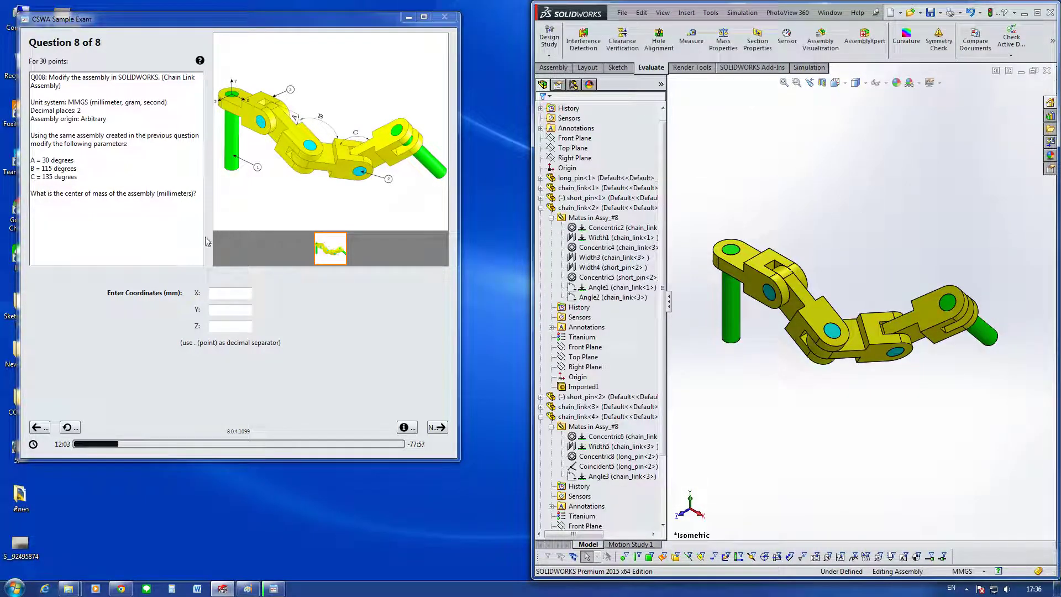
Step: Read the new centre of mass X = 327.67, Y = -98.39, Z = -102.91 in Mass Properties, then close it
click(723, 40)
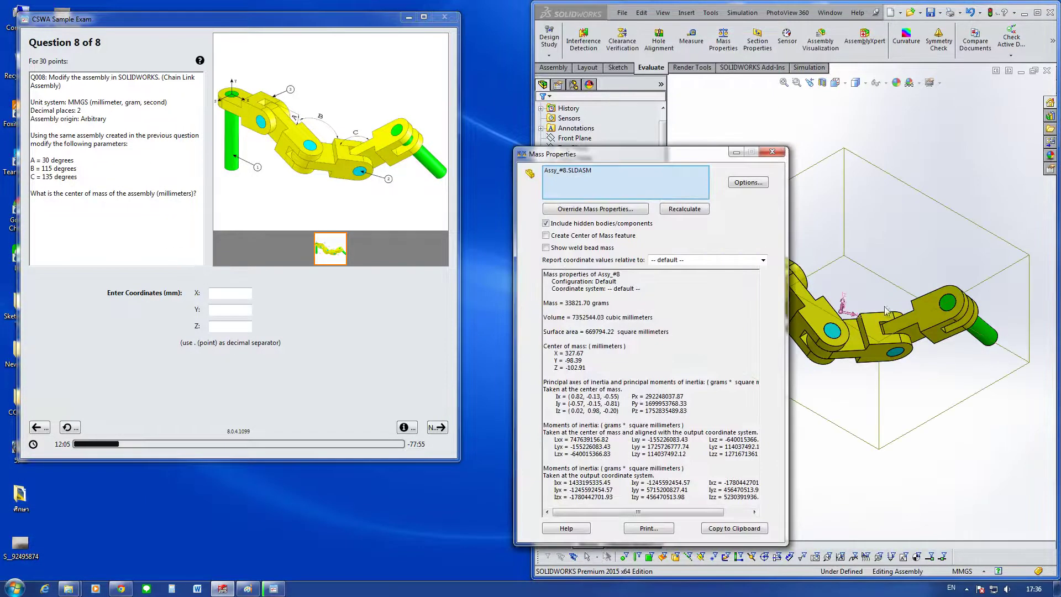
drag(665, 154, 598, 124)
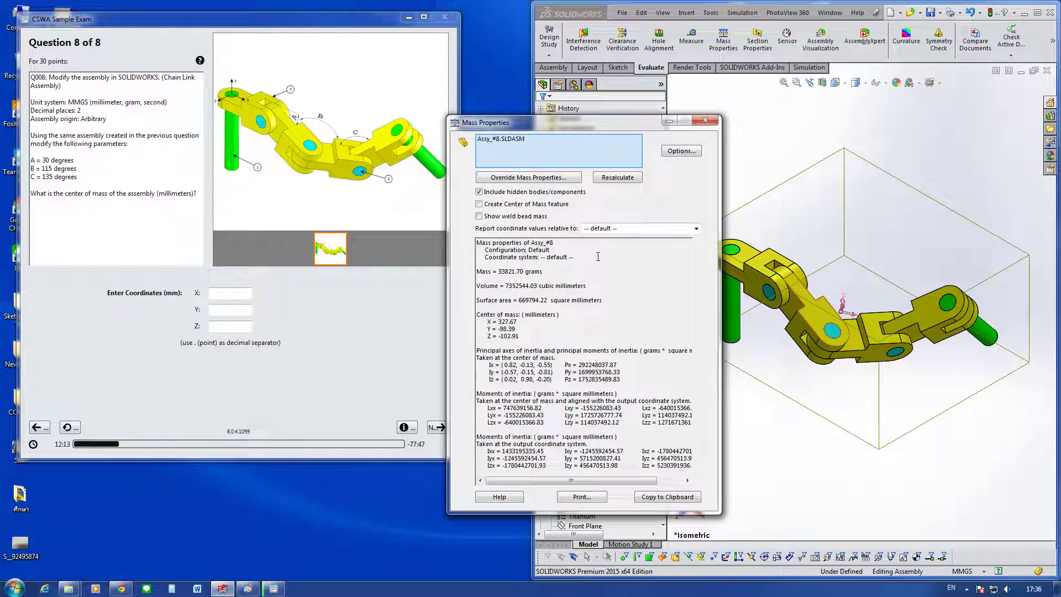
click(705, 120)
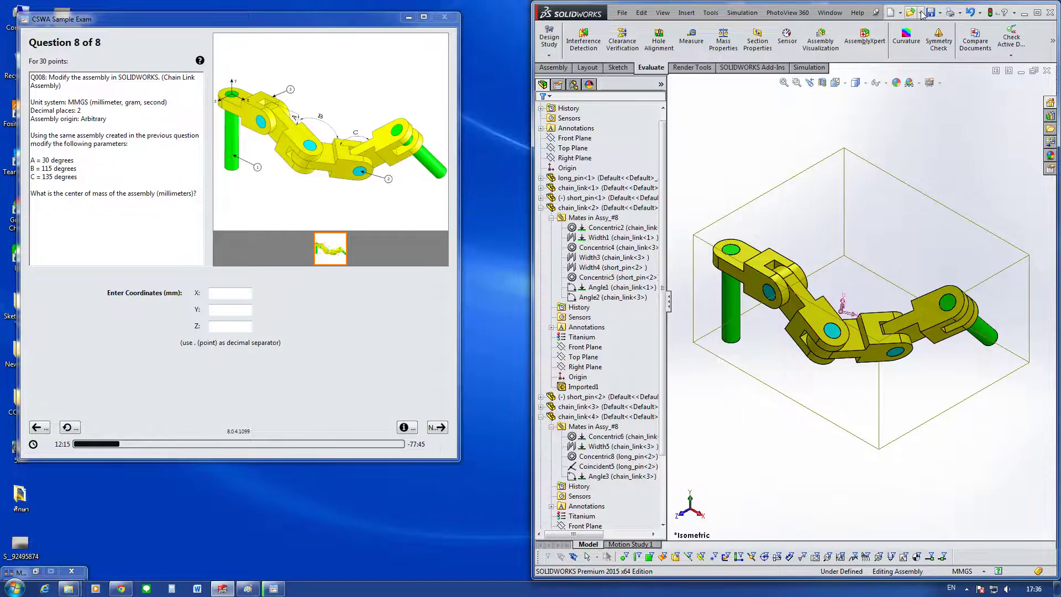
Step: Open the Assy_#8 assembly and maximize the SOLIDWORKS window
click(920, 13)
click(932, 25)
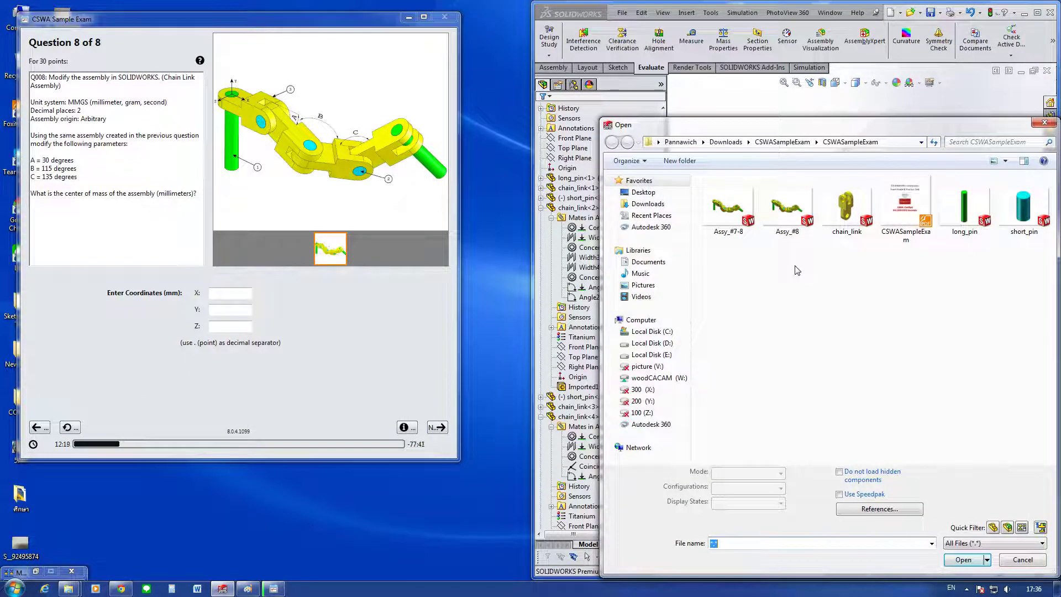
click(787, 209)
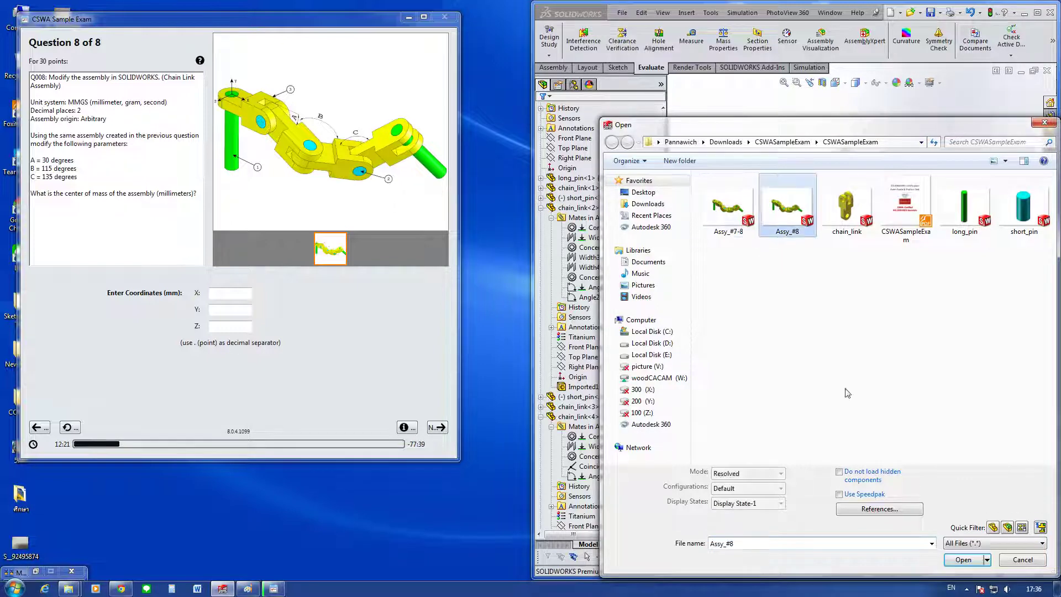
click(963, 560)
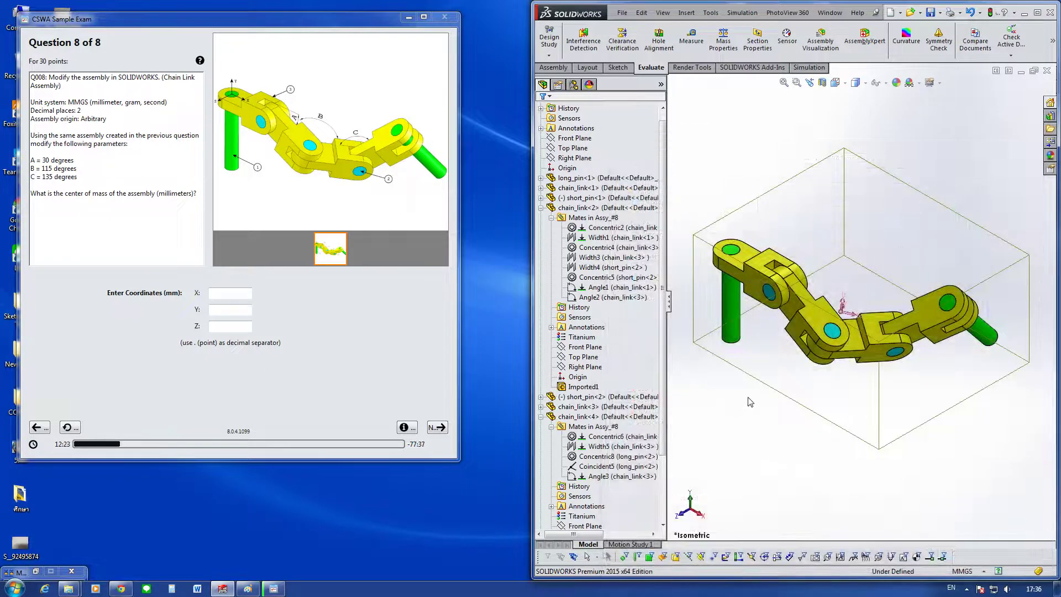
click(1036, 12)
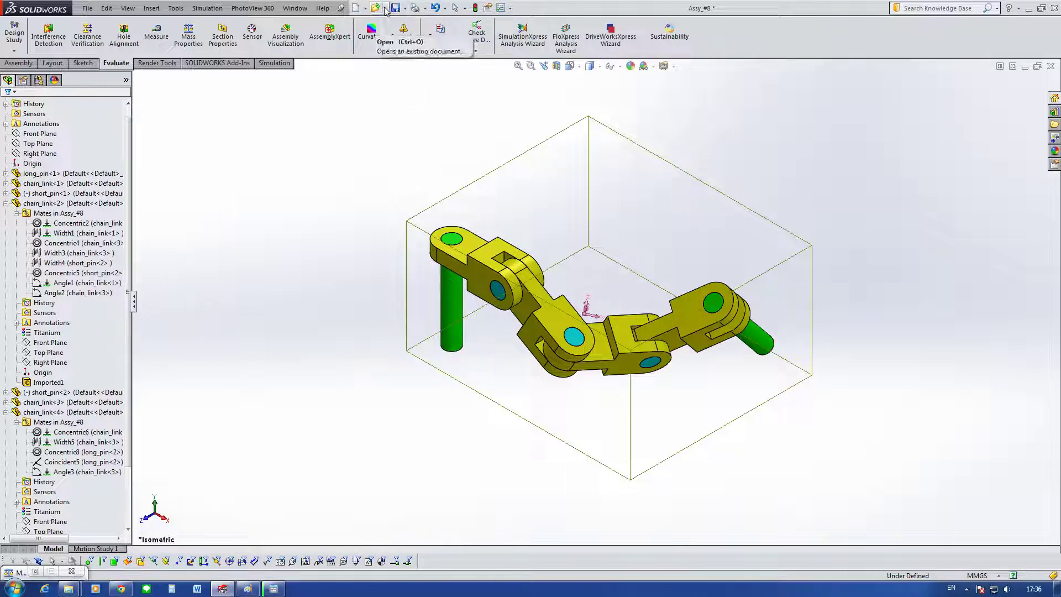
Step: Open the Assy_#7-8 assembly from the CSWASampleExam folder
click(405, 9)
click(403, 19)
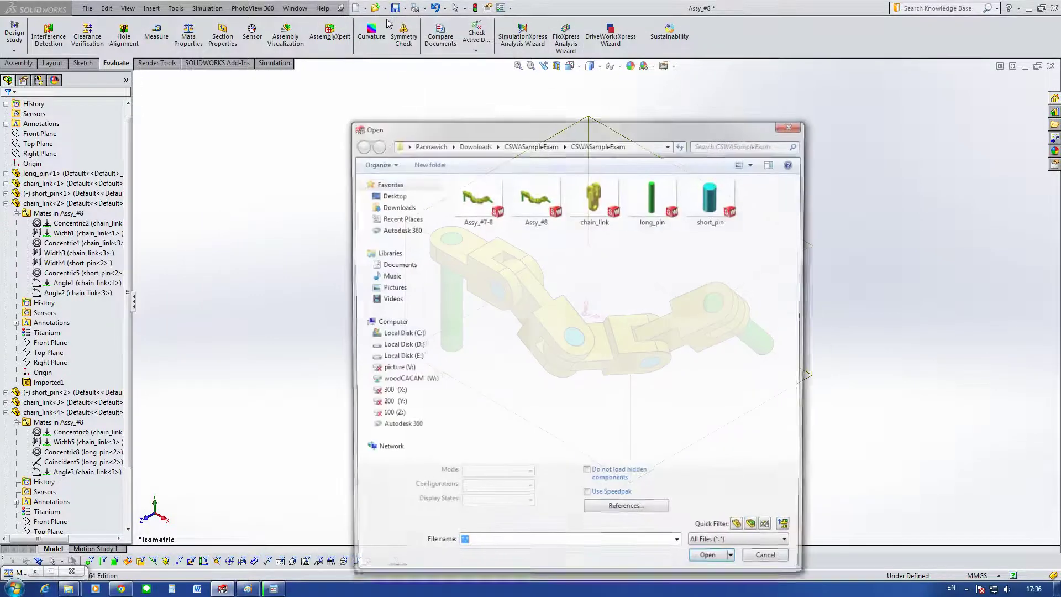
click(483, 223)
key(Return)
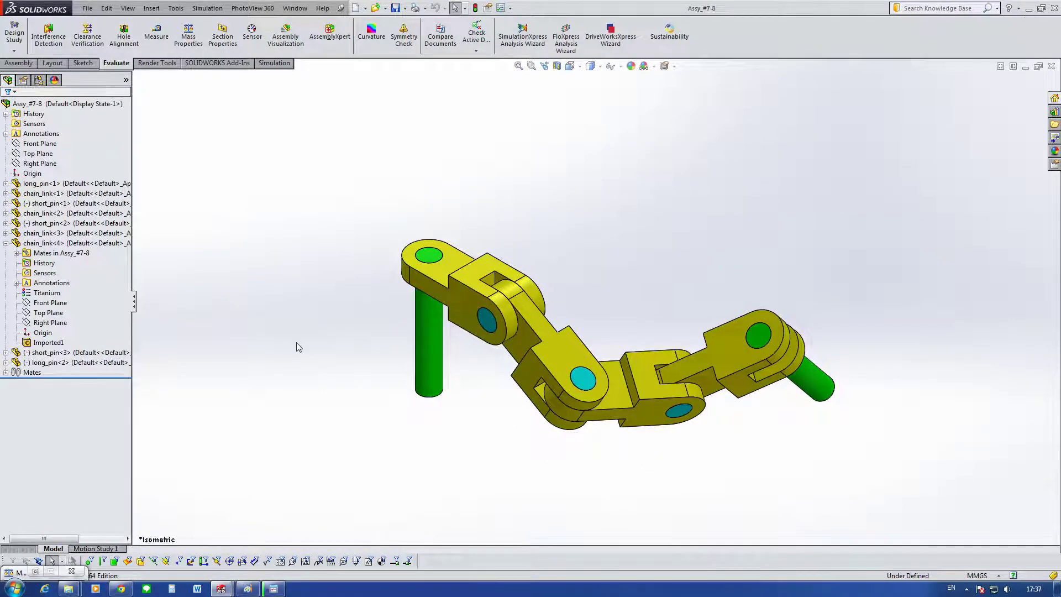
Step: Select the middle chain link and inspect the Angle1 and Angle2 mate options
click(542, 326)
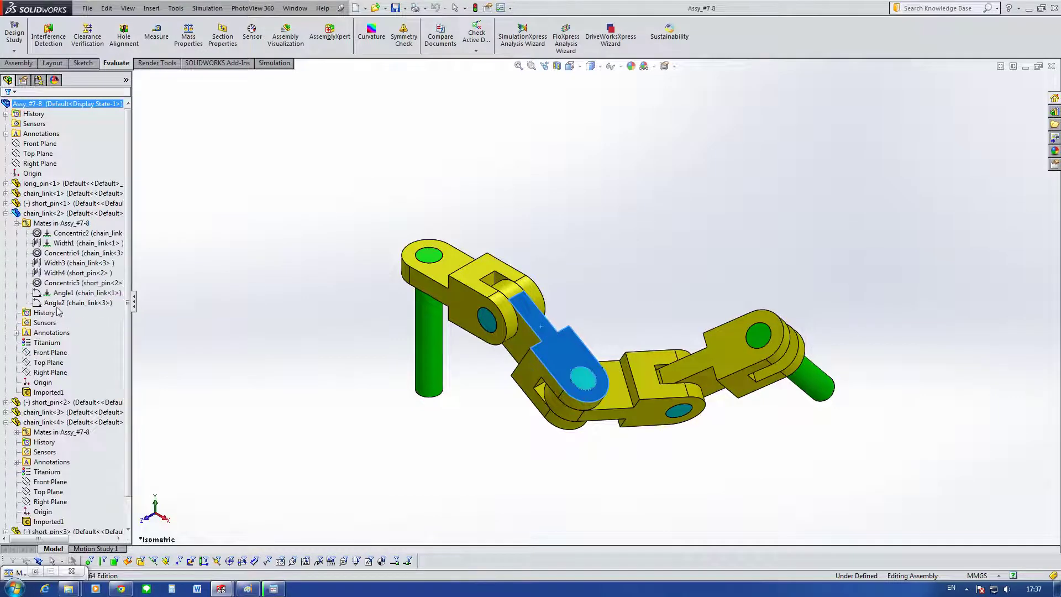
click(56, 304)
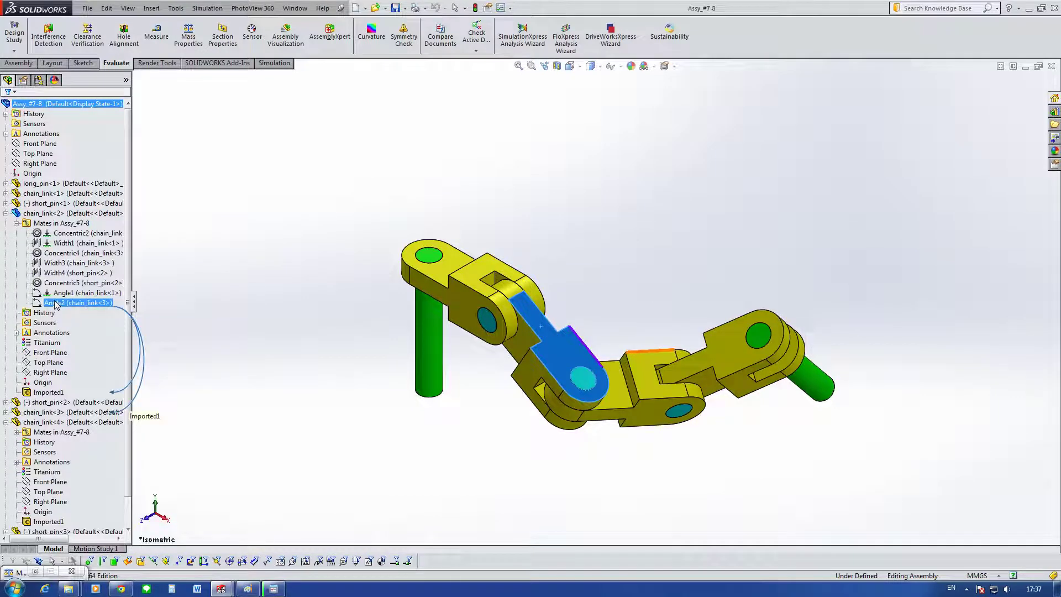
click(60, 295)
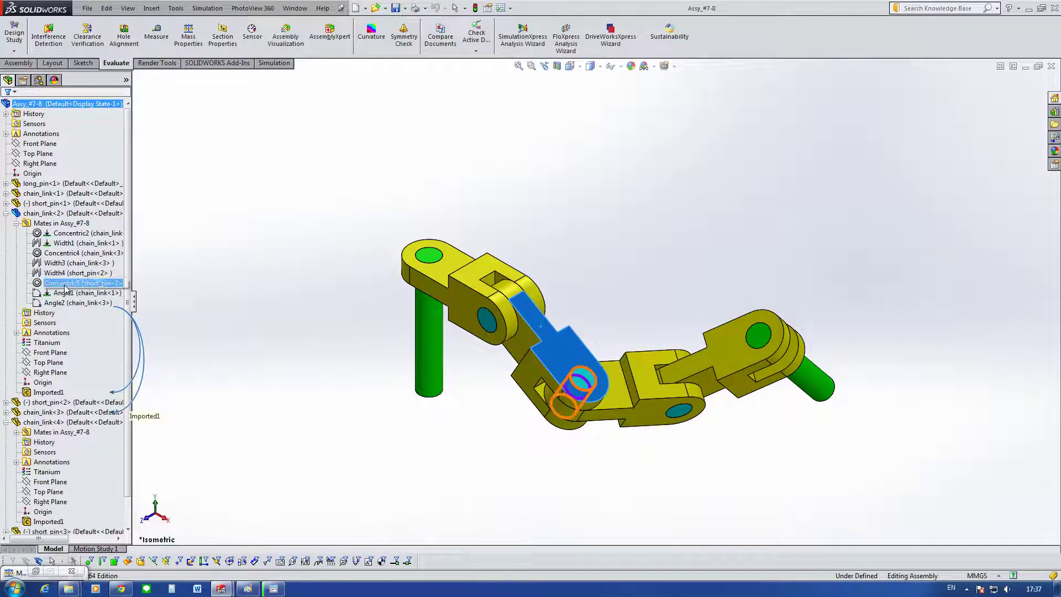
right_click(60, 295)
key(Escape)
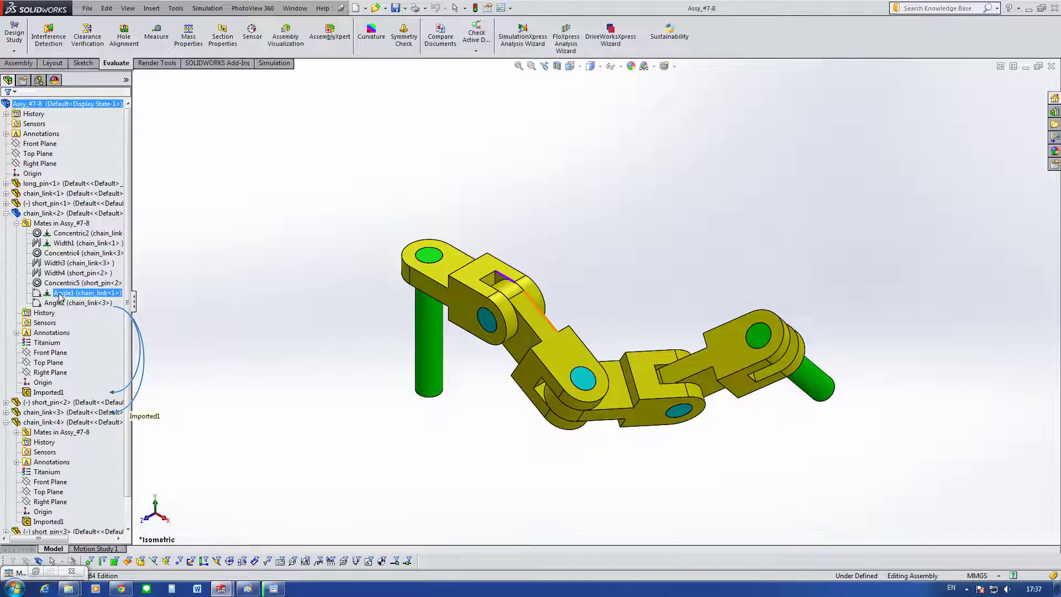
right_click(60, 296)
key(Escape)
click(277, 255)
right_click(82, 295)
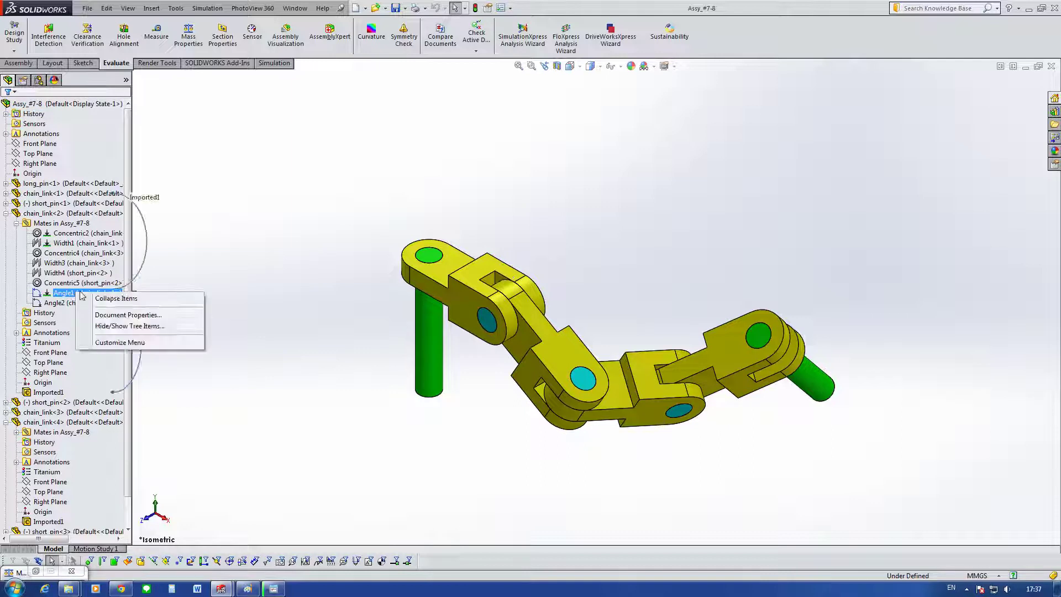
key(Escape)
Step: Restore the window size, recheck Angle1 and Angle2 mate options, and collapse the tree
click(1037, 6)
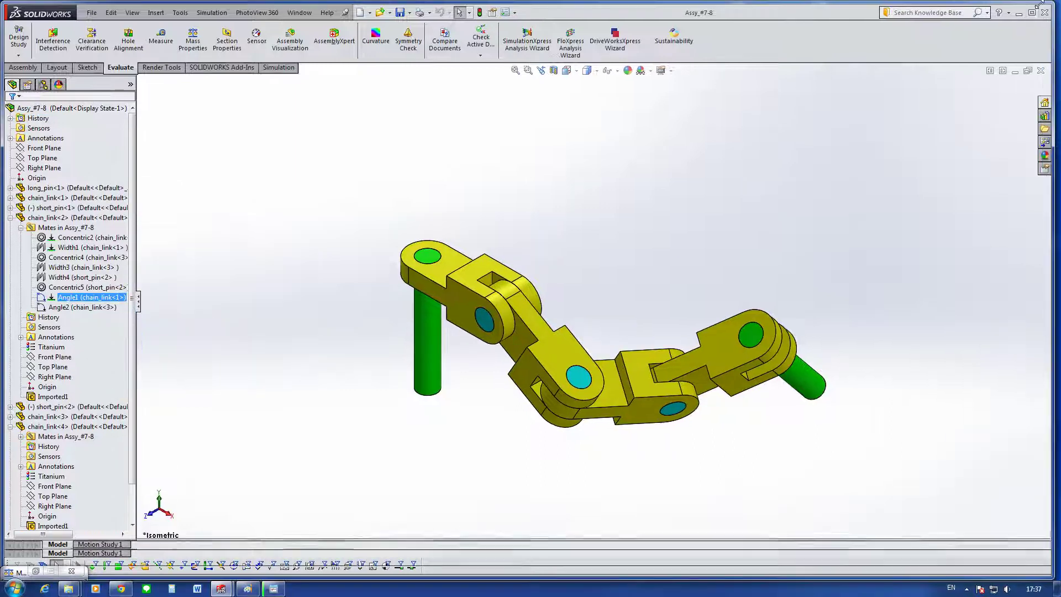
right_click(81, 296)
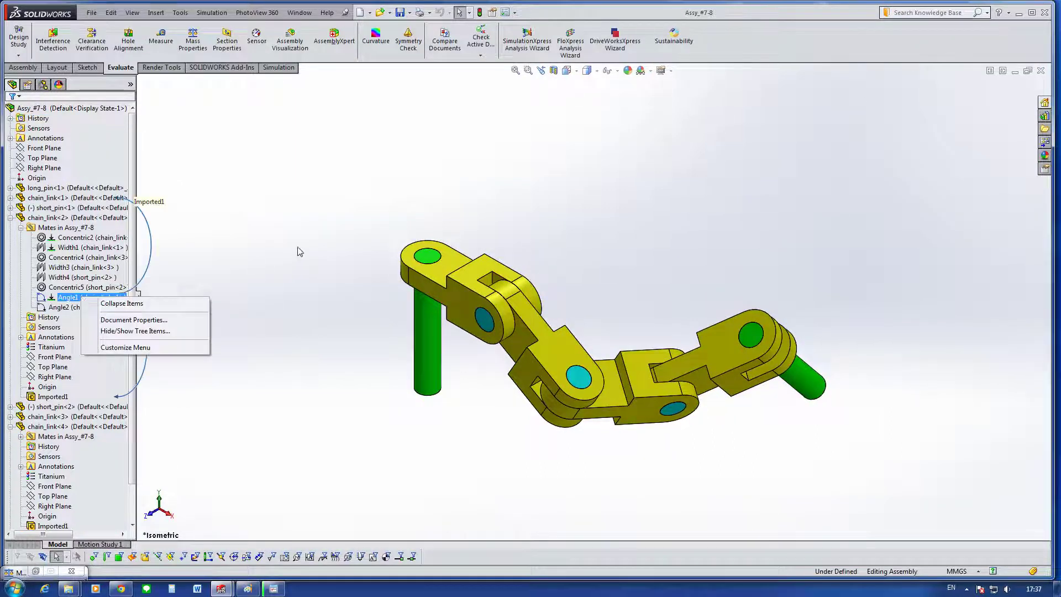
key(Escape)
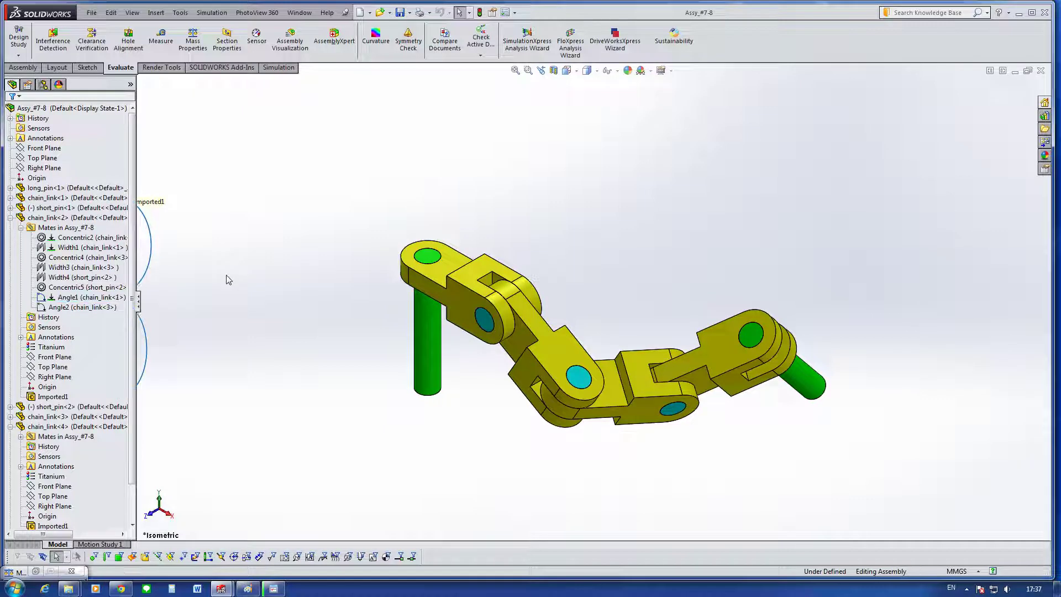
right_click(78, 310)
key(Escape)
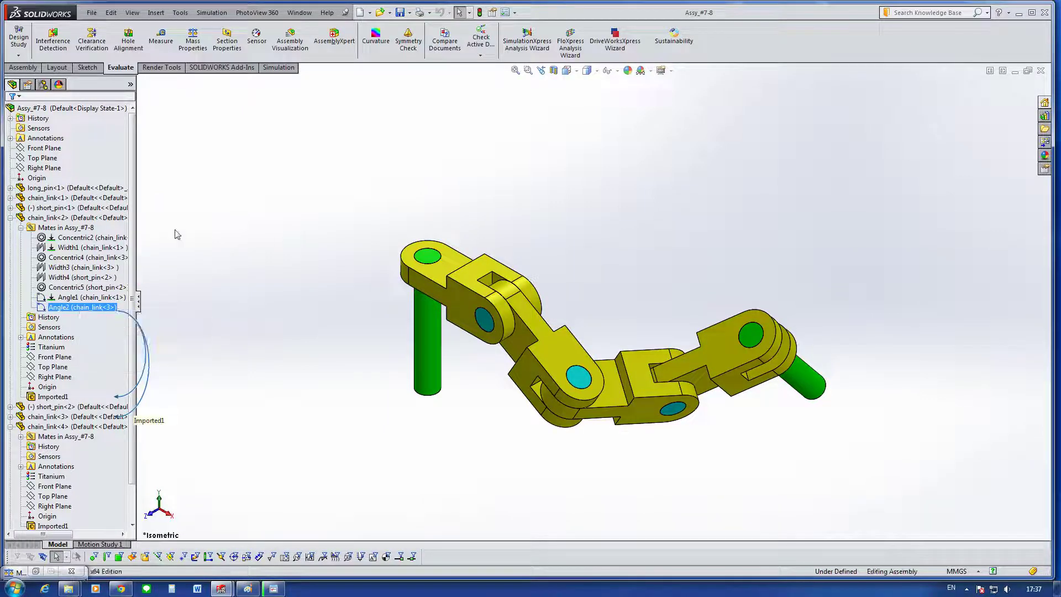
key(Escape)
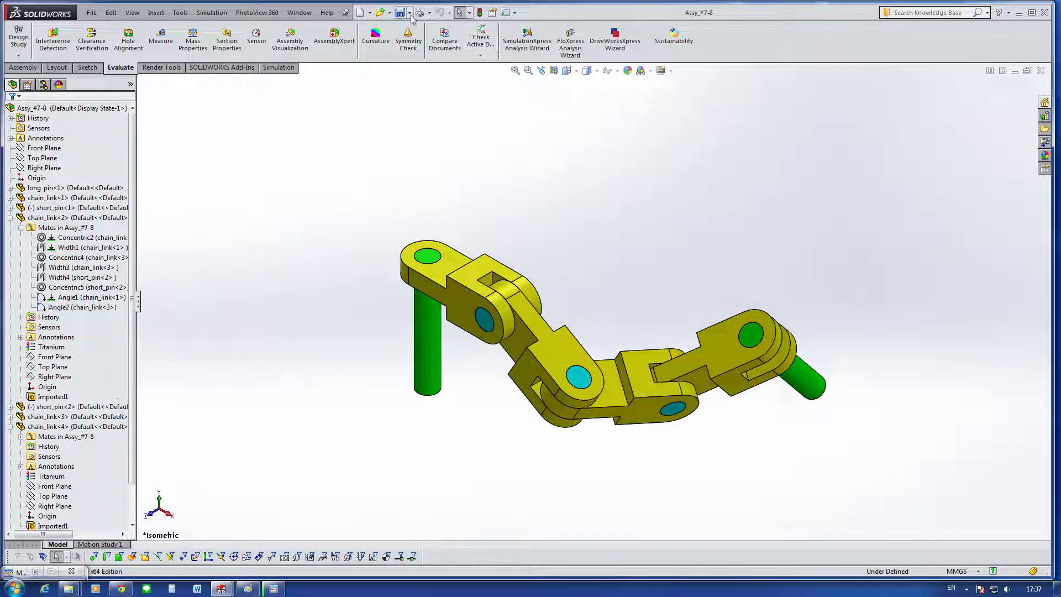
click(84, 298)
right_click(85, 299)
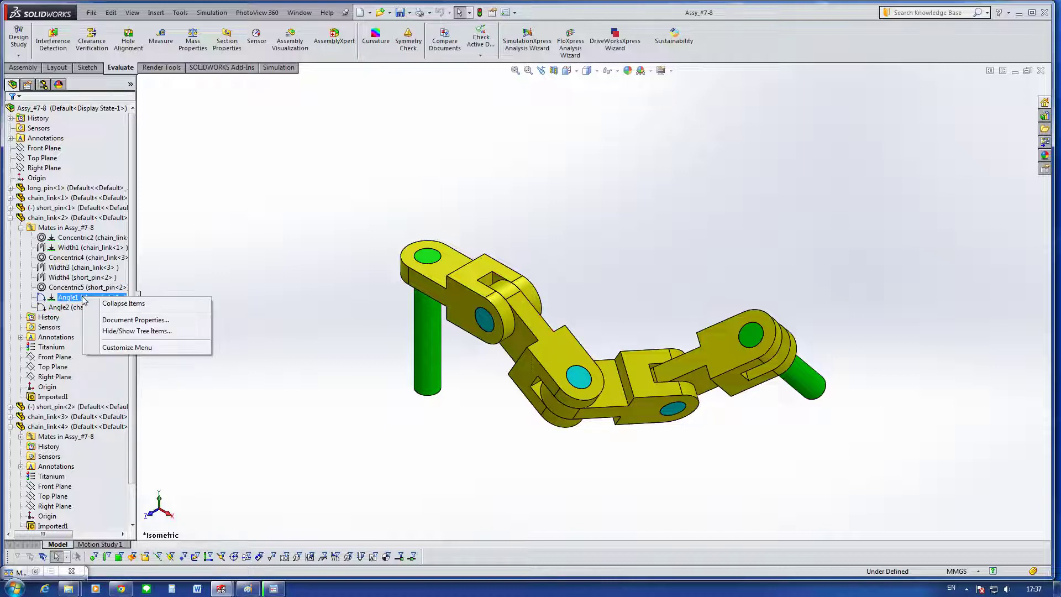
key(Escape)
right_click(83, 308)
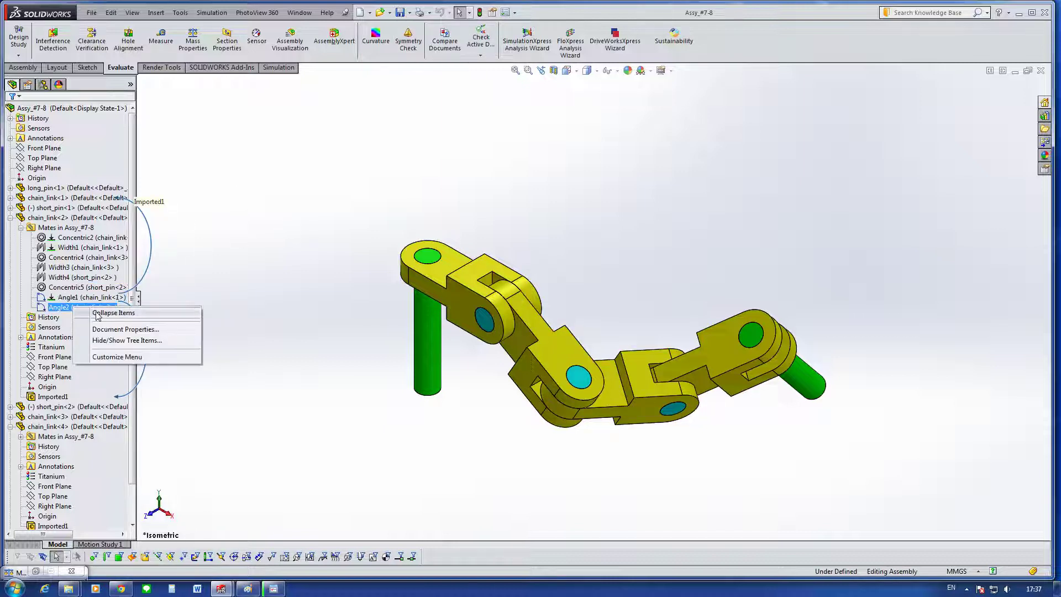
click(97, 313)
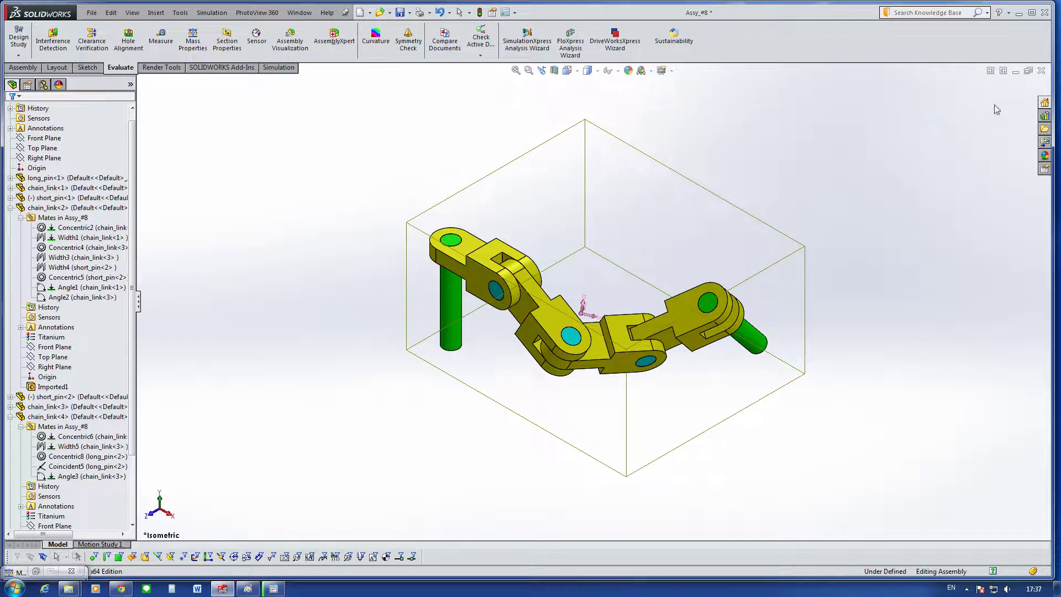
Step: Reopen Assy_#7-8 and list chain_link<2>'s Angle1 and Angle2 mates
click(1015, 71)
click(380, 12)
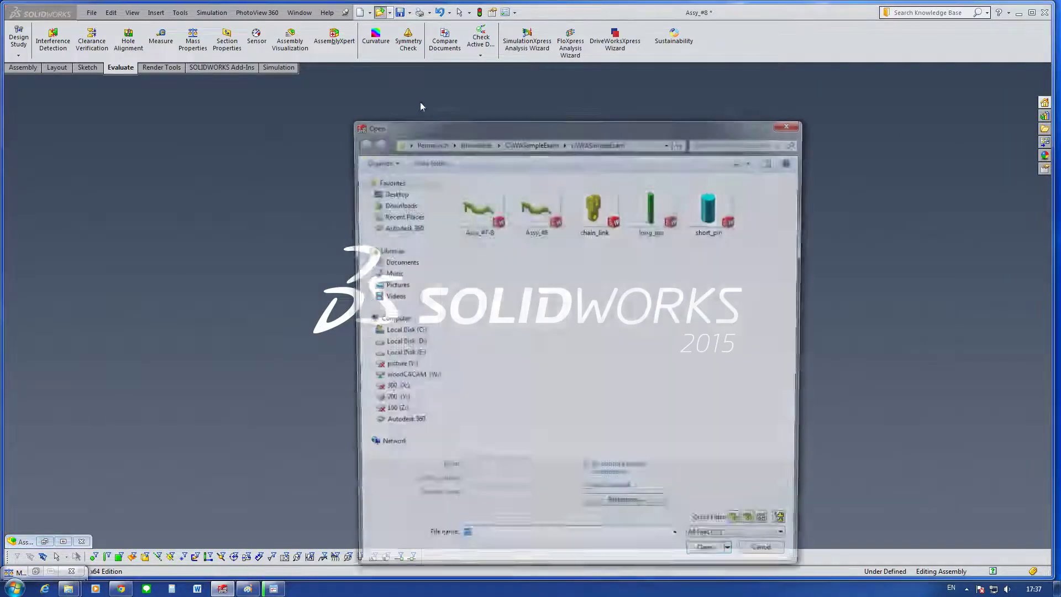
click(466, 214)
click(711, 560)
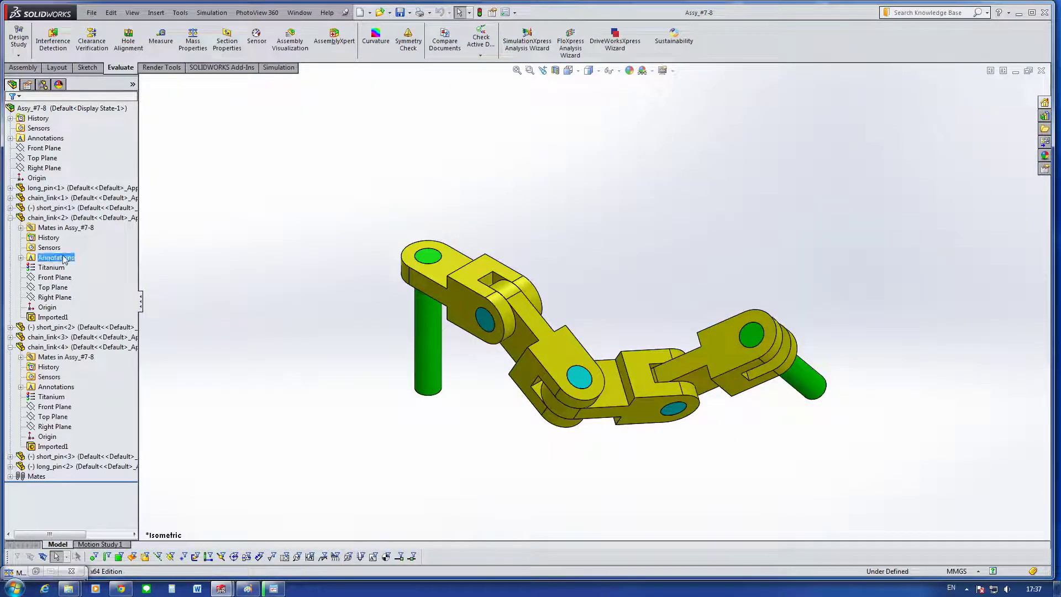
click(53, 258)
click(21, 227)
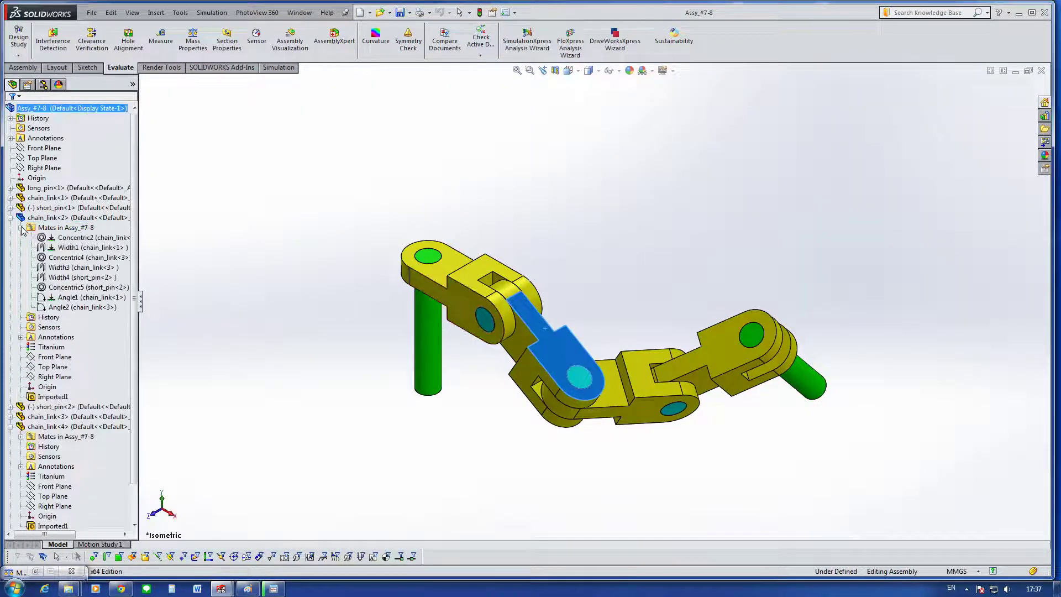
click(55, 299)
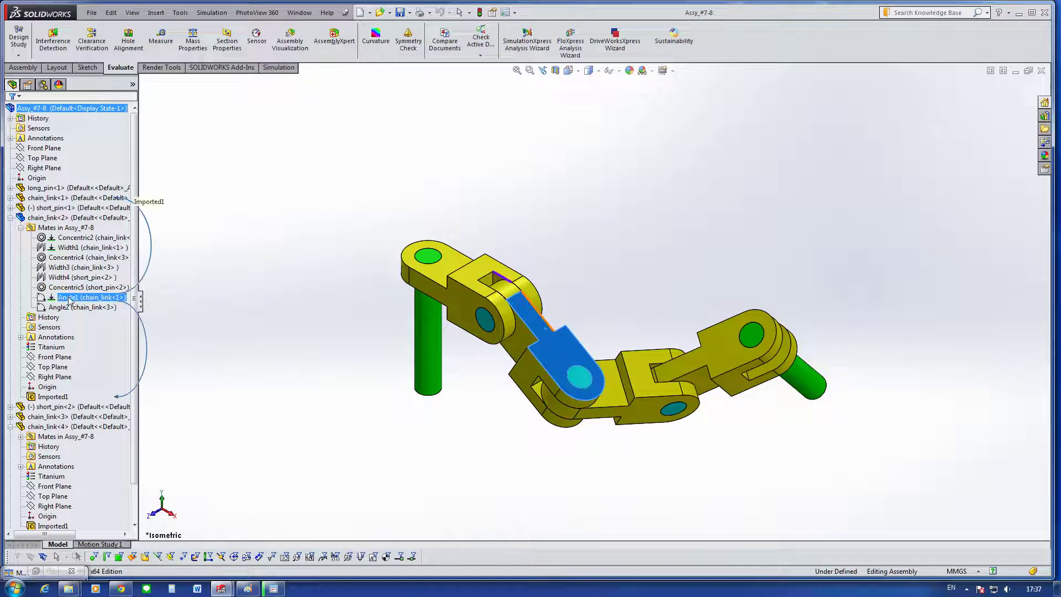
click(68, 309)
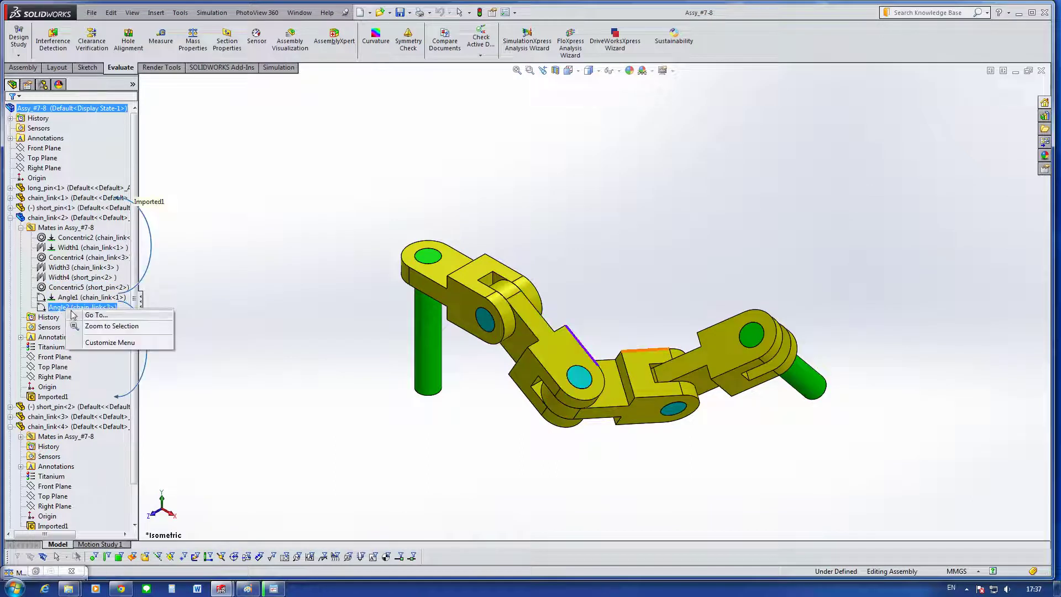
right_click(77, 217)
click(478, 166)
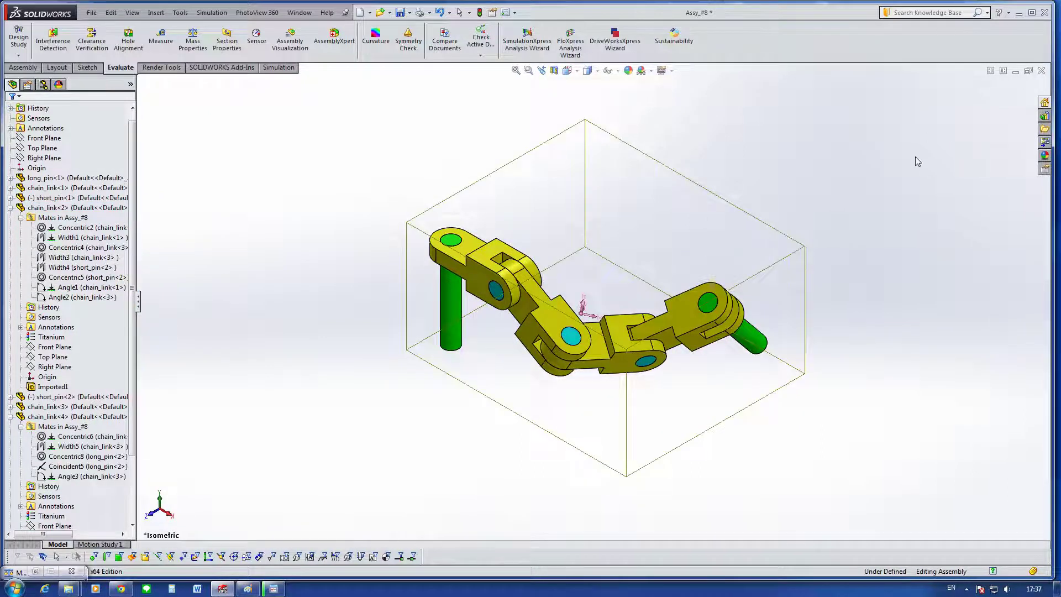
click(72, 571)
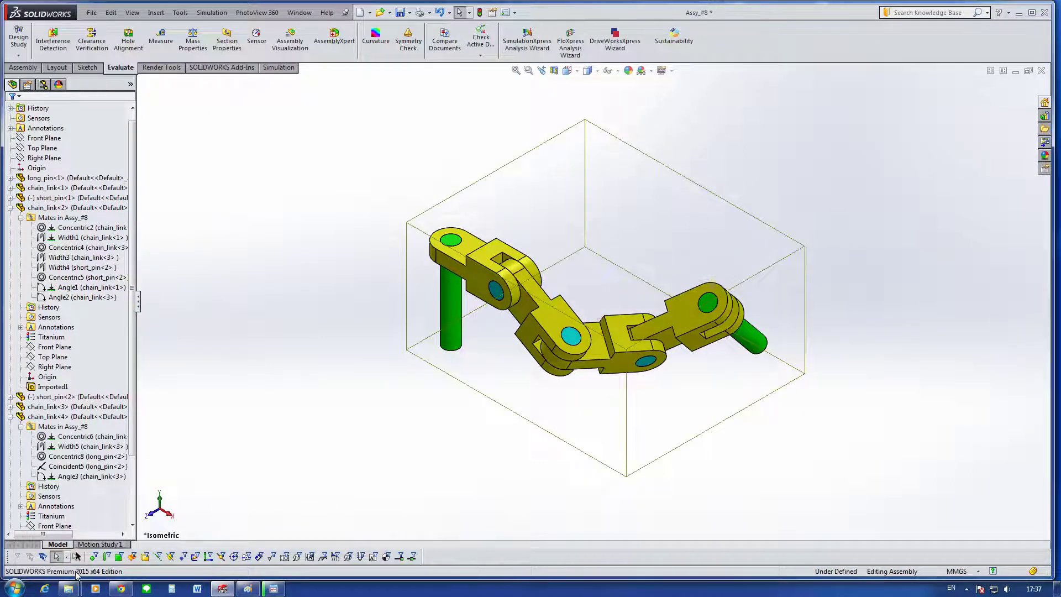
Step: Reopen Assy_#7-8 and edit chain_link<2>'s Angle1 mate, showing 30.00 degrees
click(1016, 72)
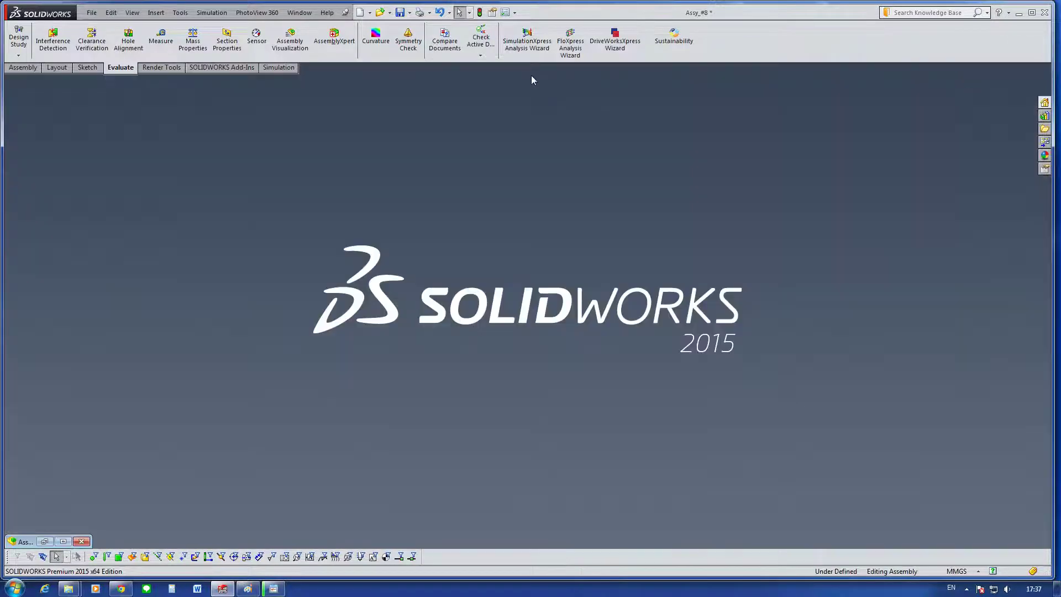
click(380, 12)
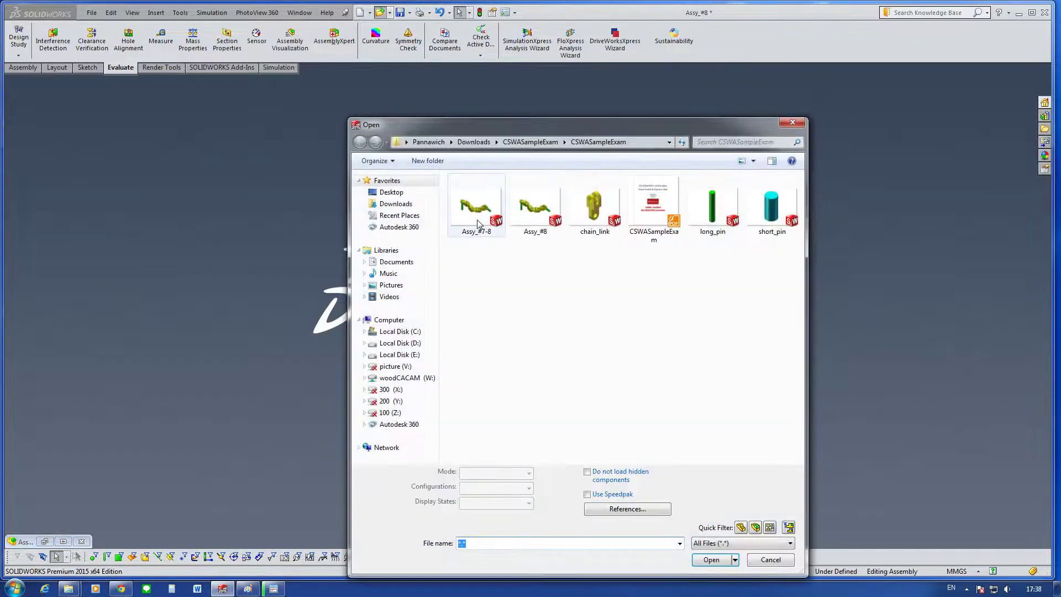
click(478, 221)
click(713, 560)
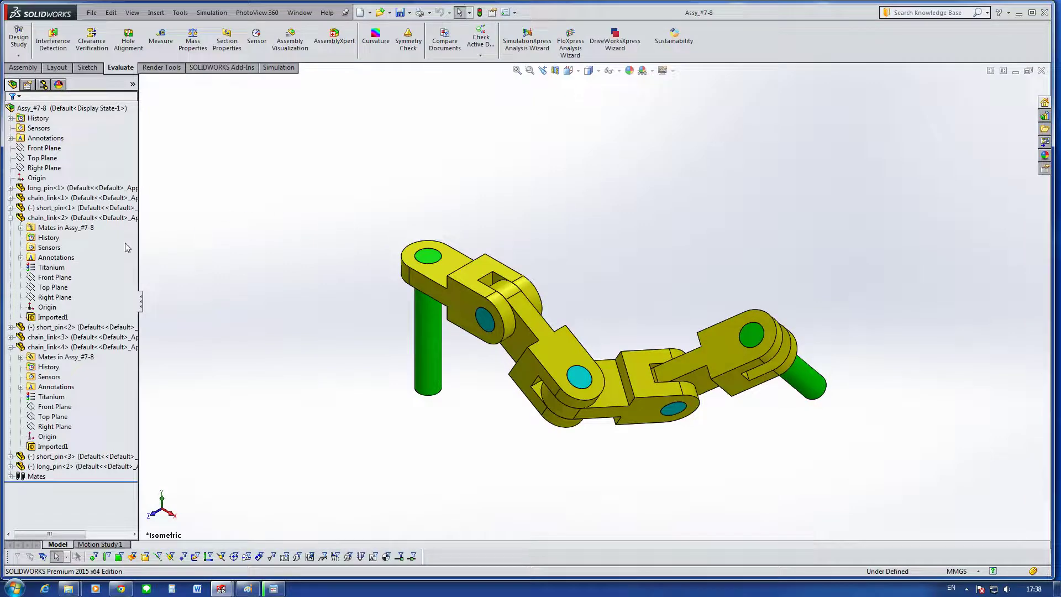
click(83, 218)
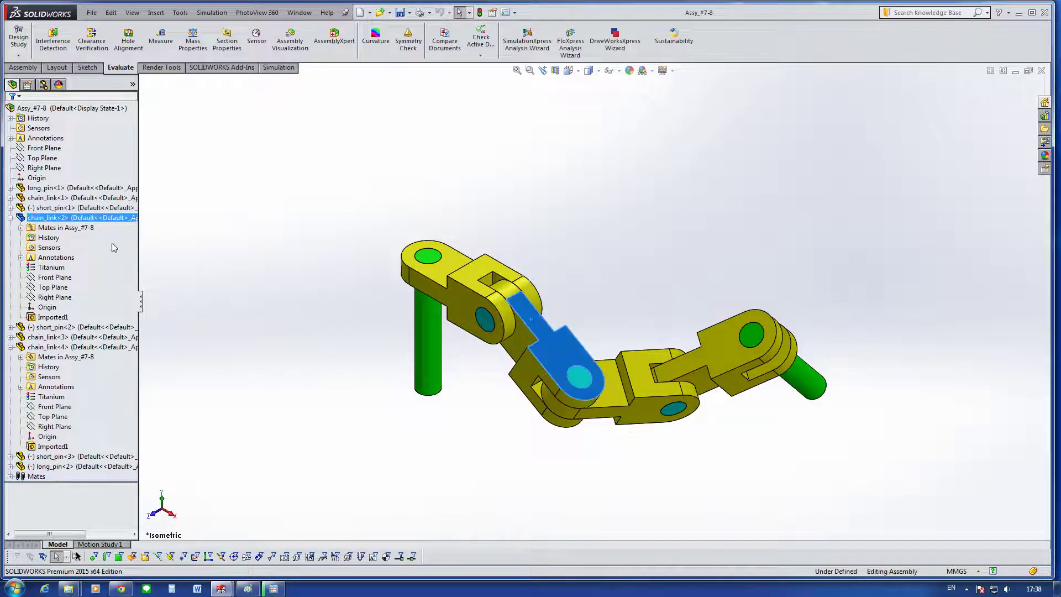
click(20, 228)
click(65, 297)
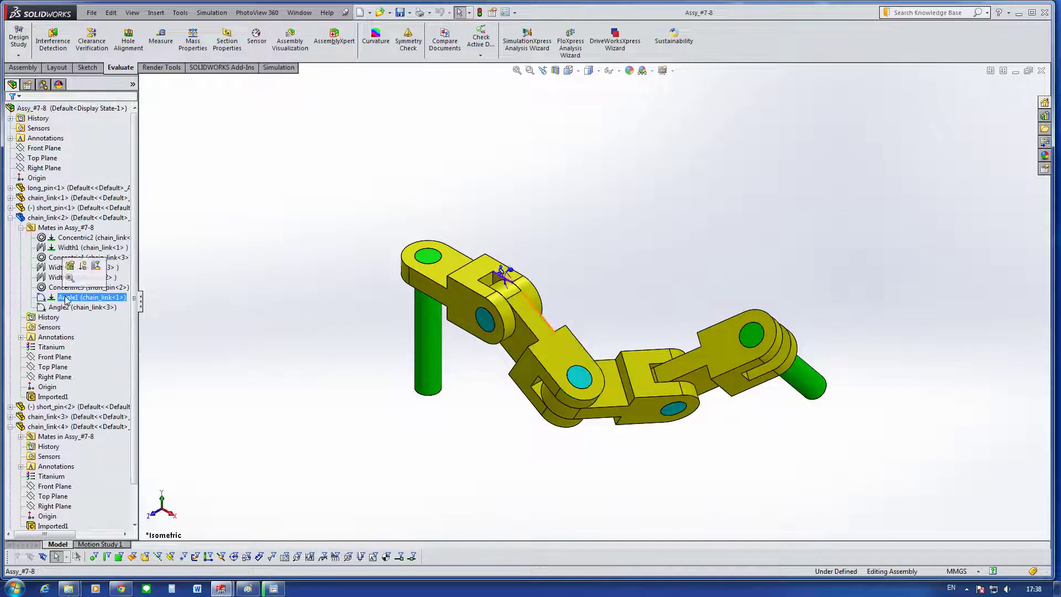
click(70, 265)
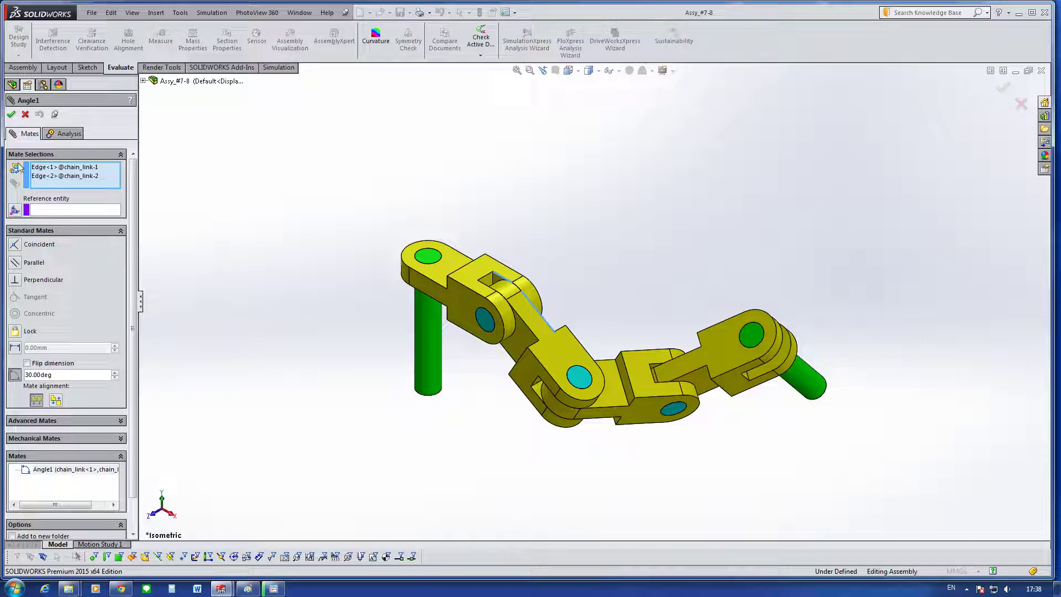
Step: Cancel the Angle1 edit and tile Assy_#8 and Assy_#7-8 side by side
click(25, 115)
click(1004, 71)
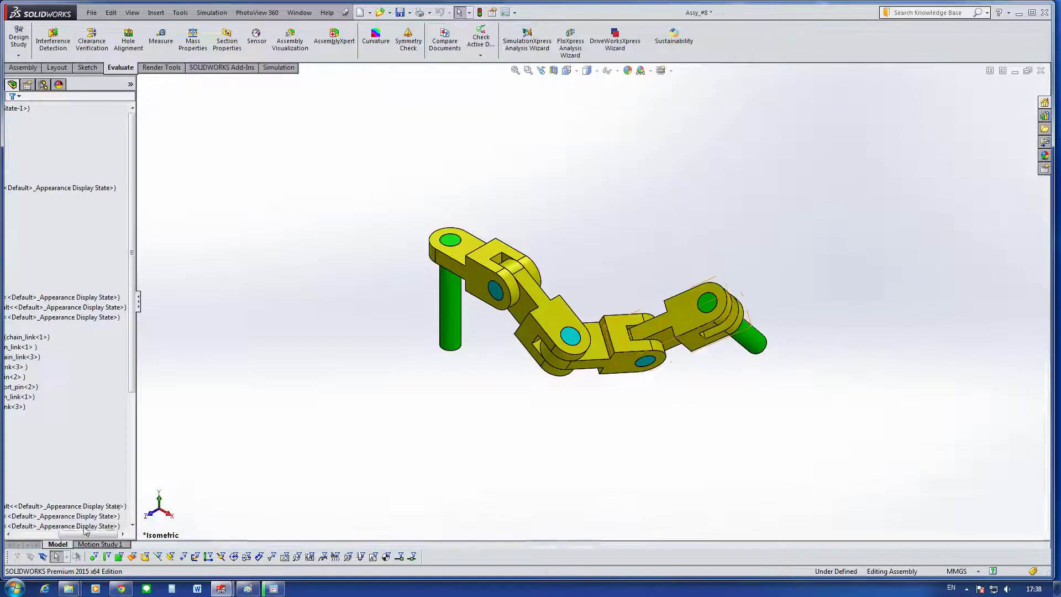
click(63, 541)
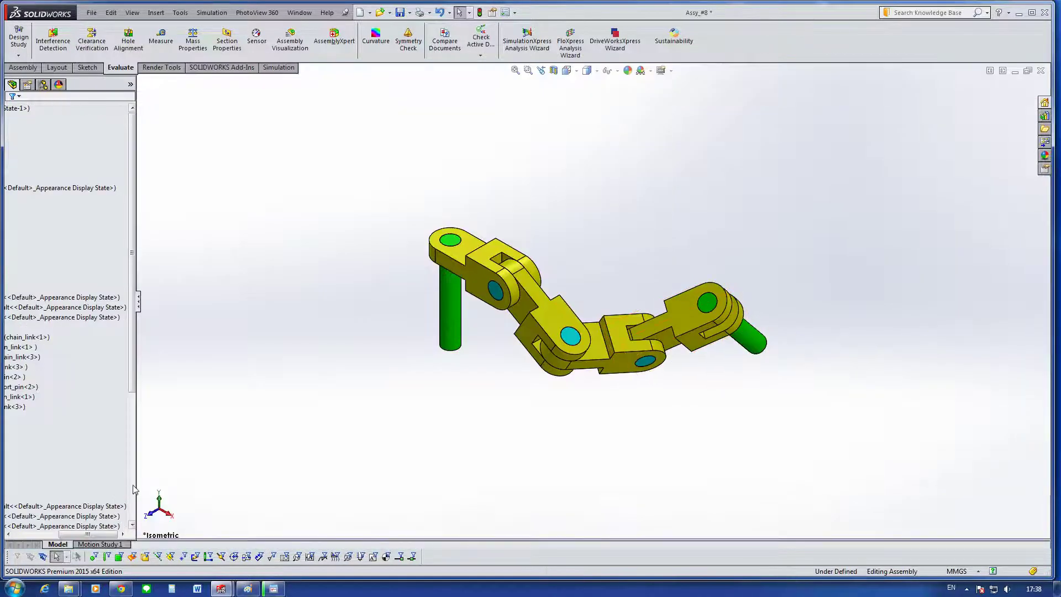
click(990, 70)
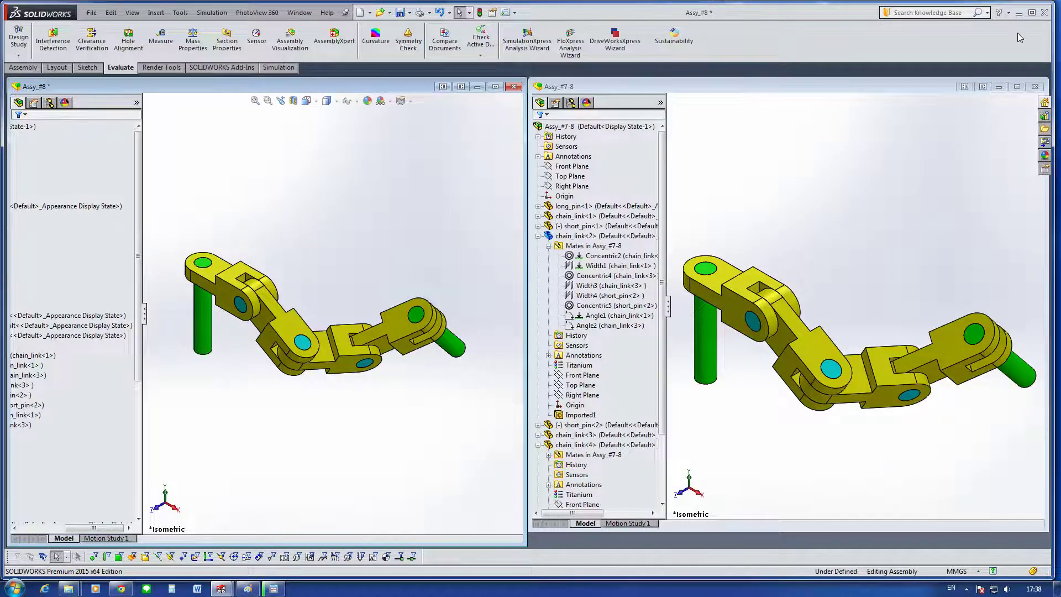
key(super+Right)
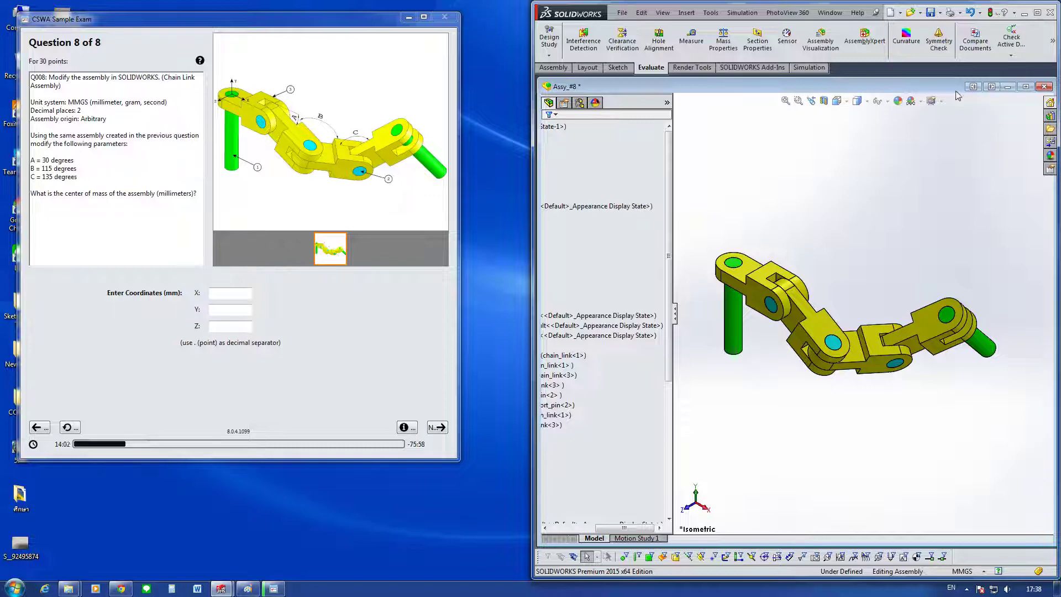
click(1037, 12)
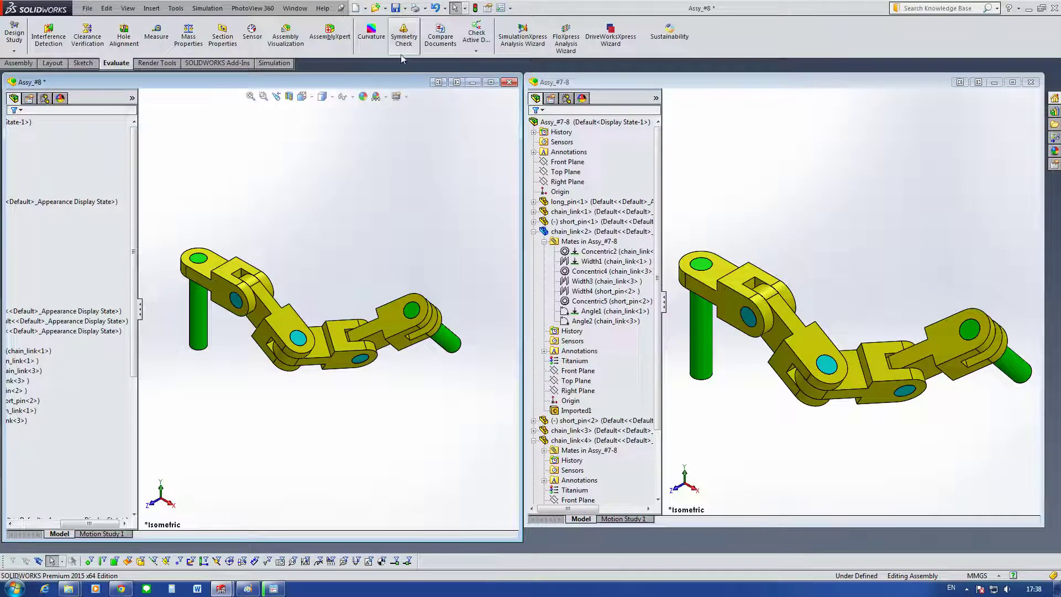
Step: Compare the Mass Properties centre of mass of Assy_#8 and Assy_#7-8
click(188, 36)
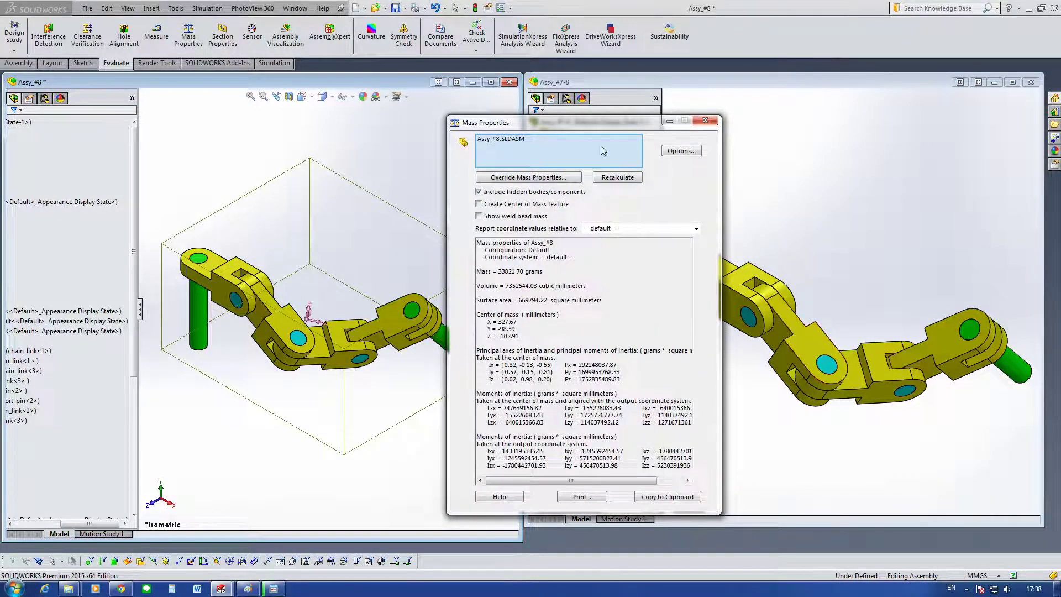
click(705, 120)
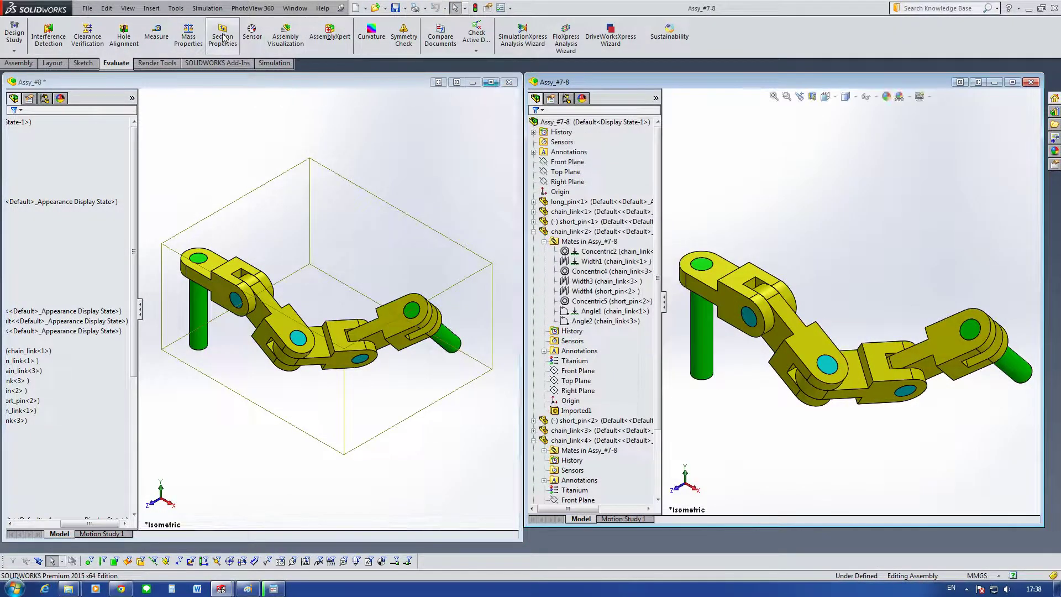
click(187, 36)
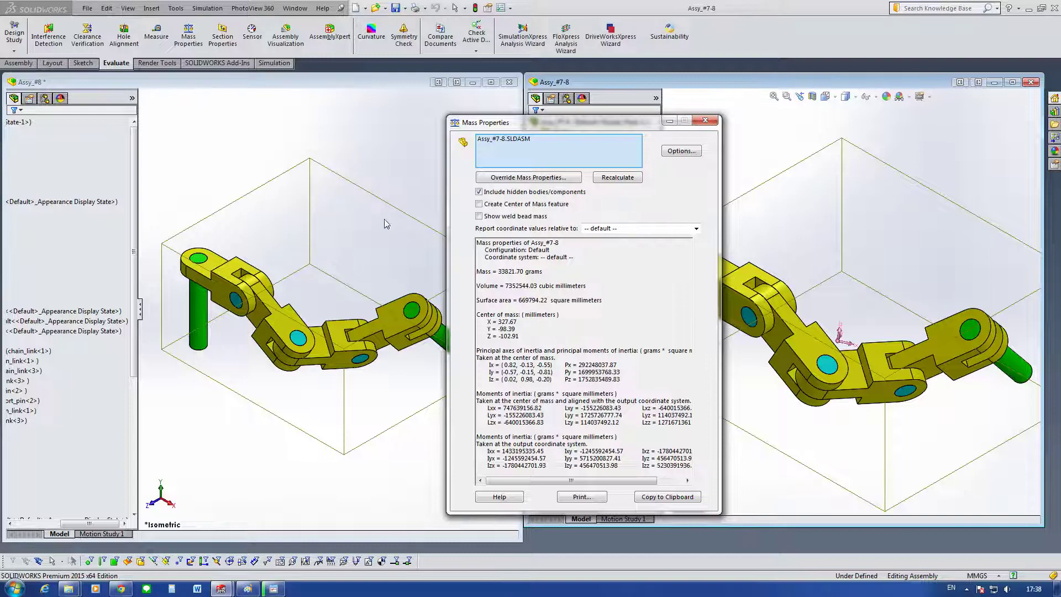
click(705, 120)
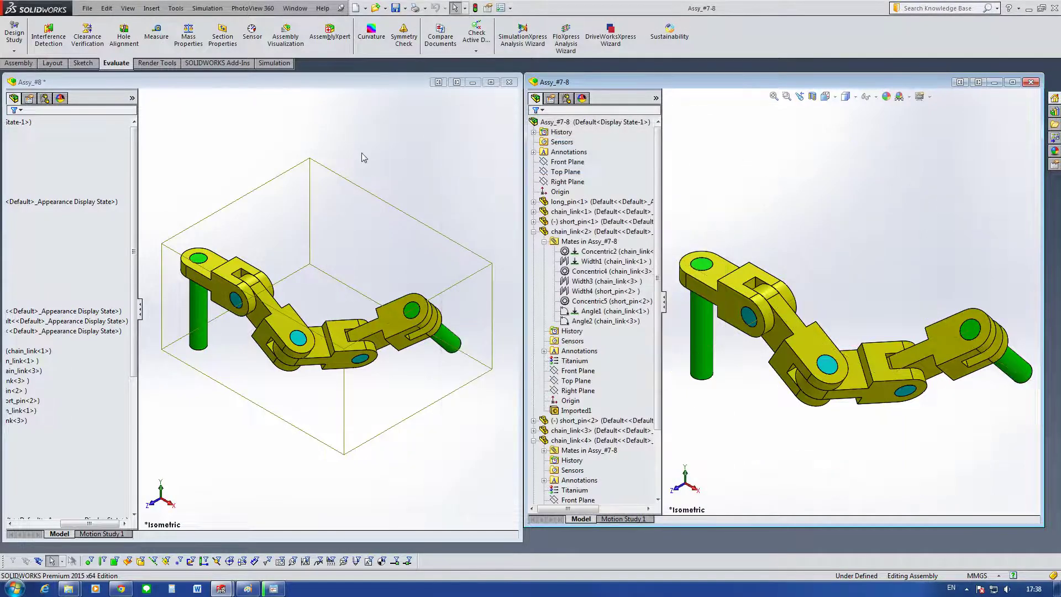
click(406, 150)
click(188, 36)
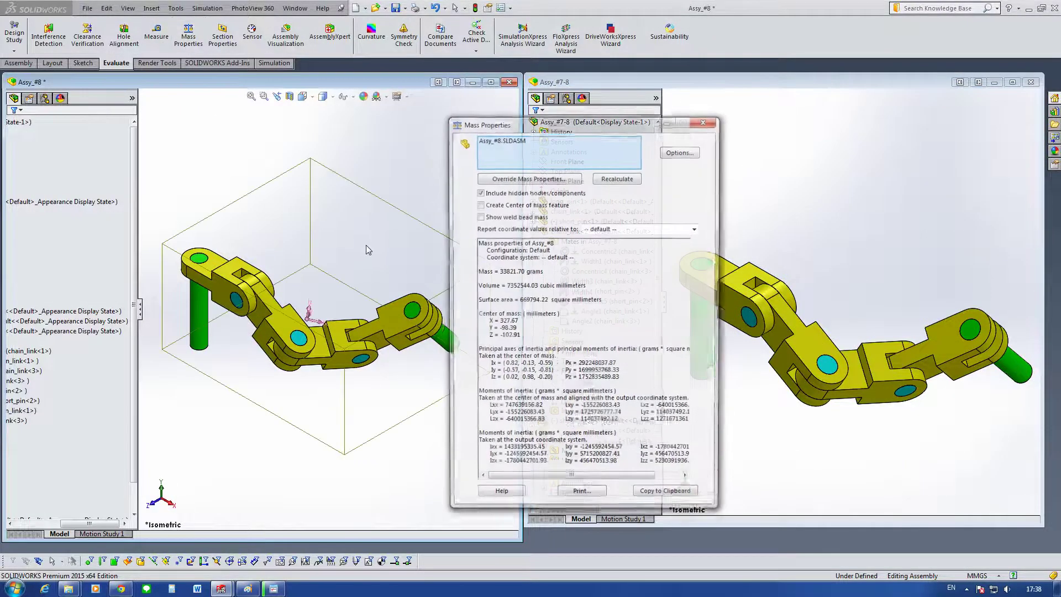
click(709, 121)
Step: Close Assy_#7-8 and snap SOLIDWORKS beside the exam question
click(1031, 83)
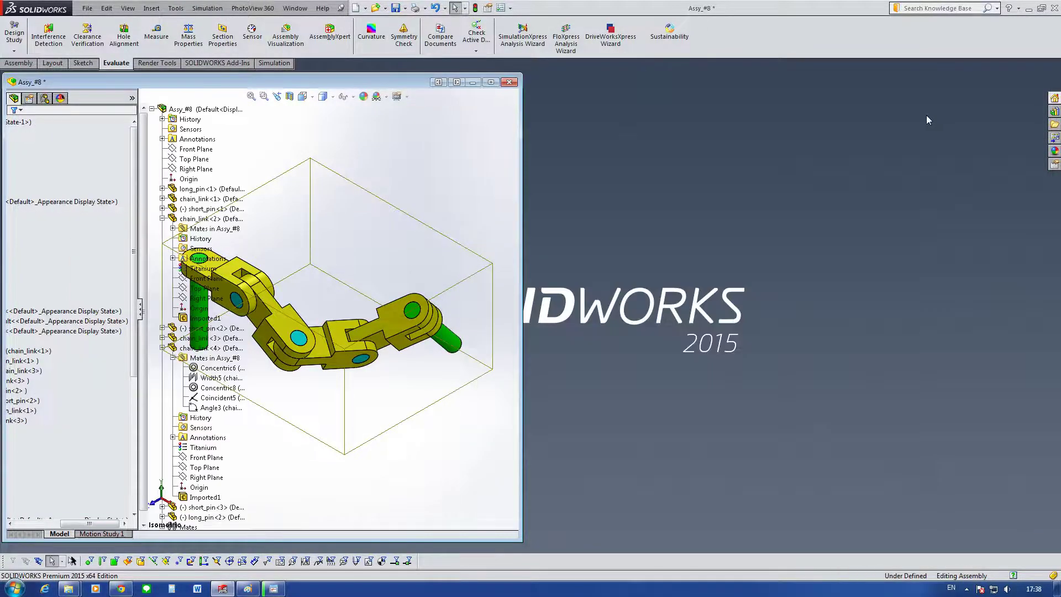
double_click(1018, 10)
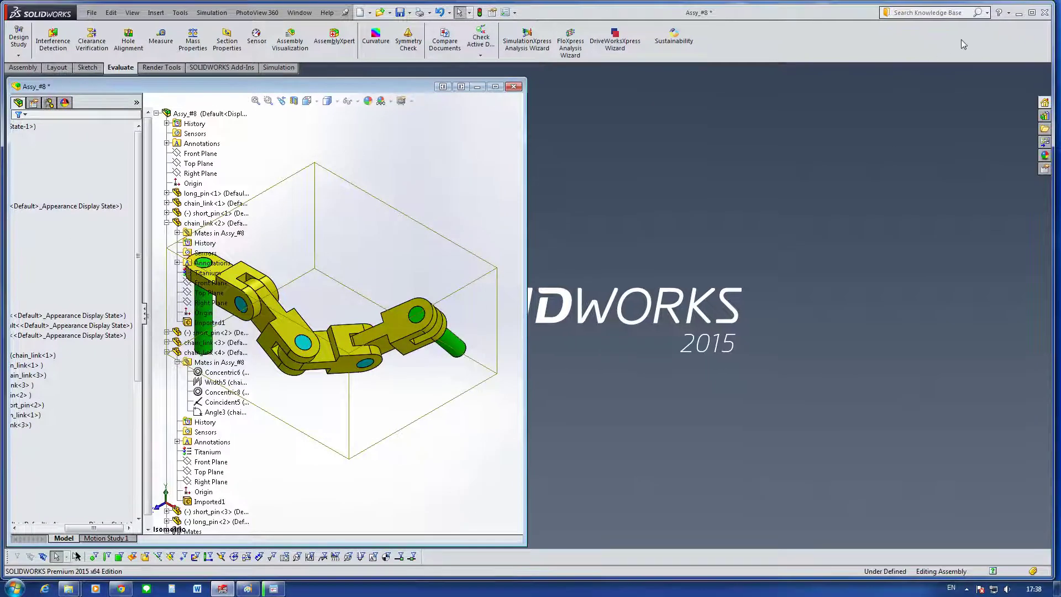
key(super+Right)
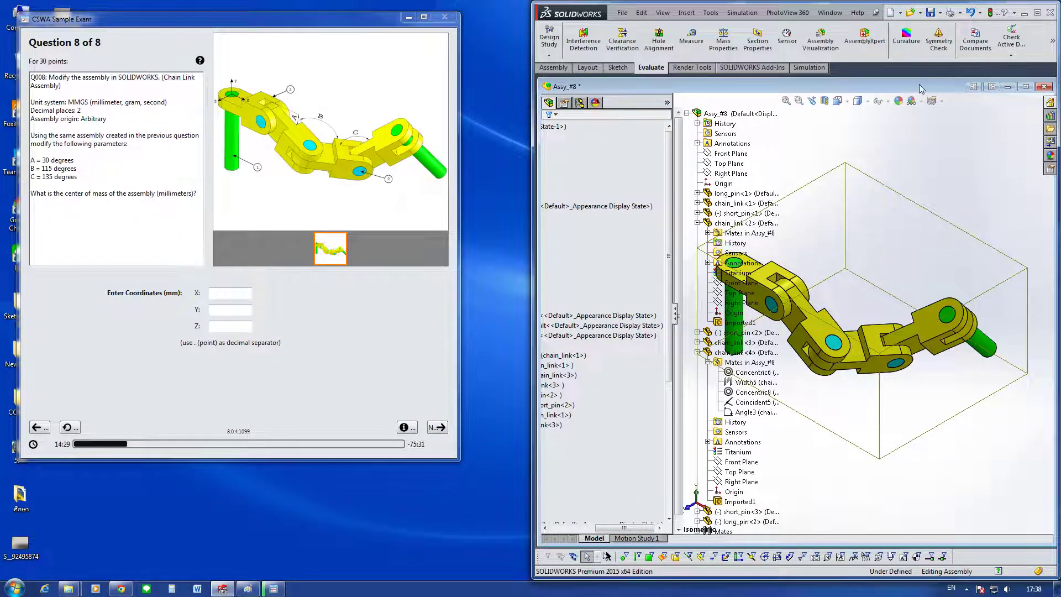
Step: Enter X = 327.67, Y = -98.39, Z = -102.91 for question 8 and proceed to the summary
click(723, 40)
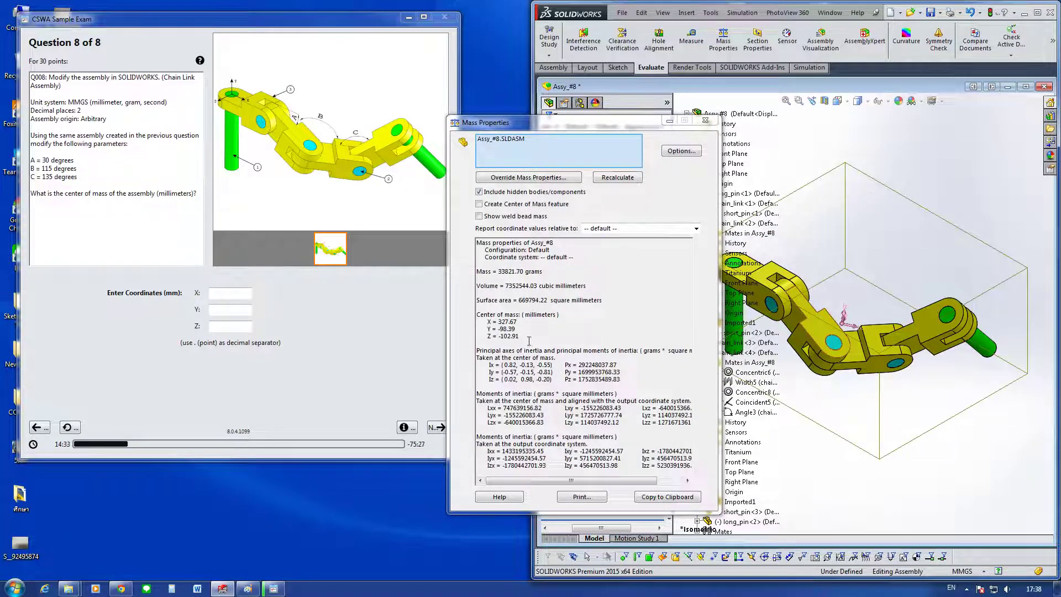
click(228, 293)
text(32)
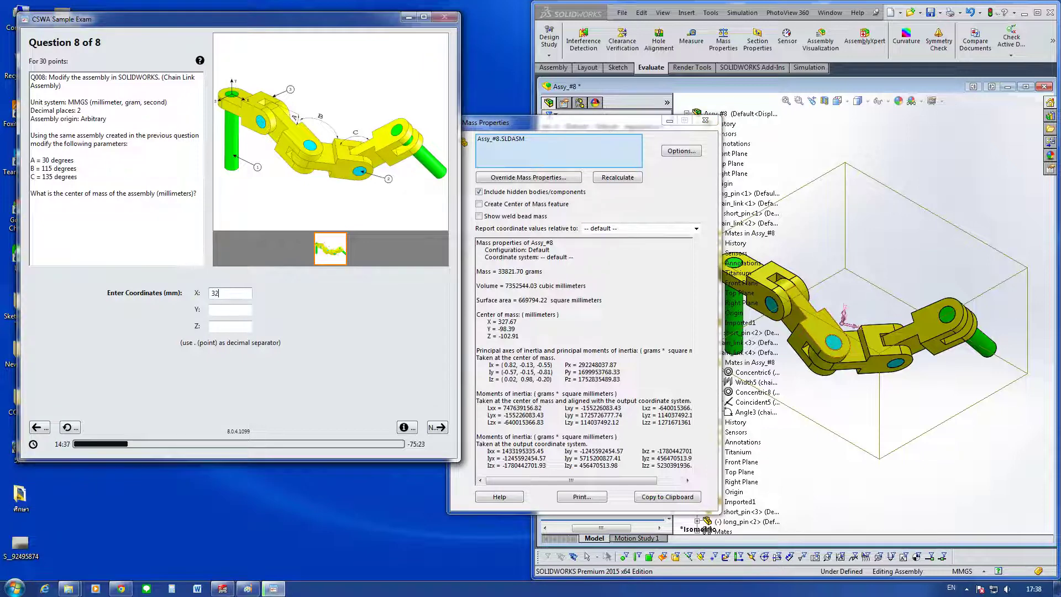
text(7.67)
click(231, 311)
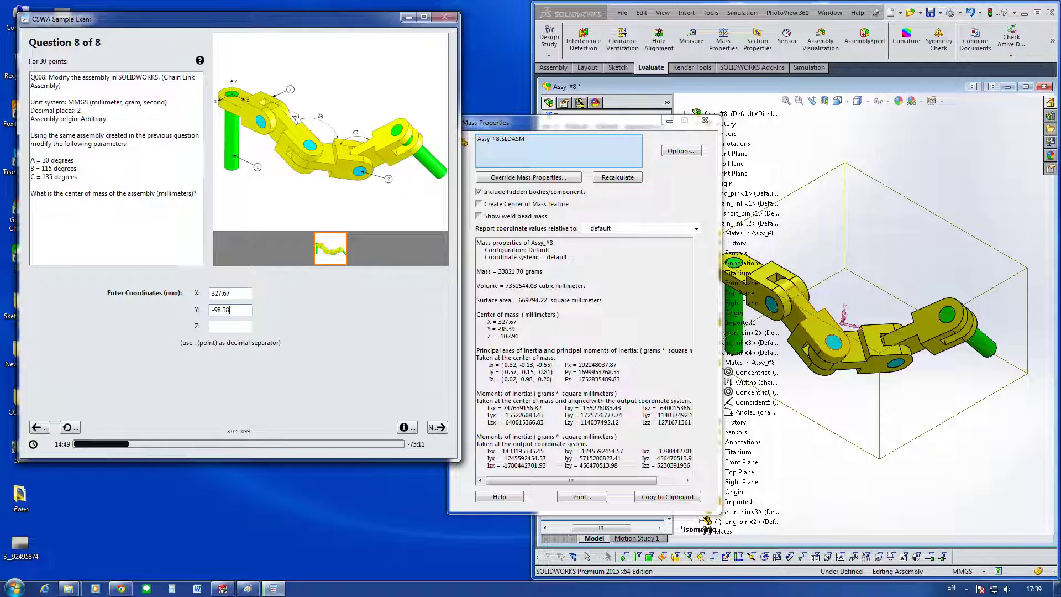
text(9)
click(240, 327)
click(437, 427)
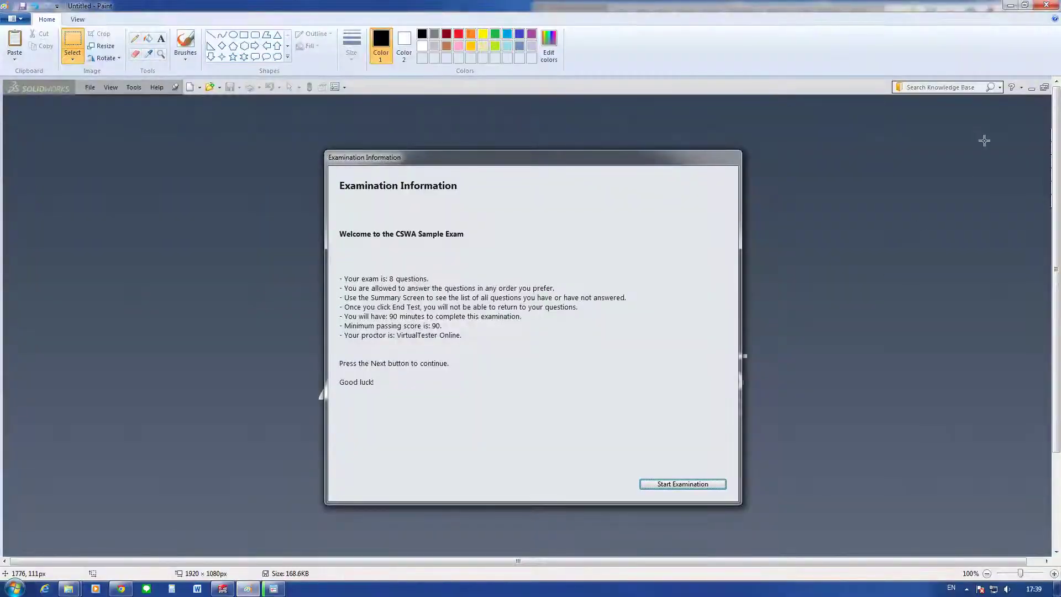
Step: Paste the exam summary screenshot into Paint, save it as JPEG '2', and close Paint
key(ctrl+z)
key(ctrl+v)
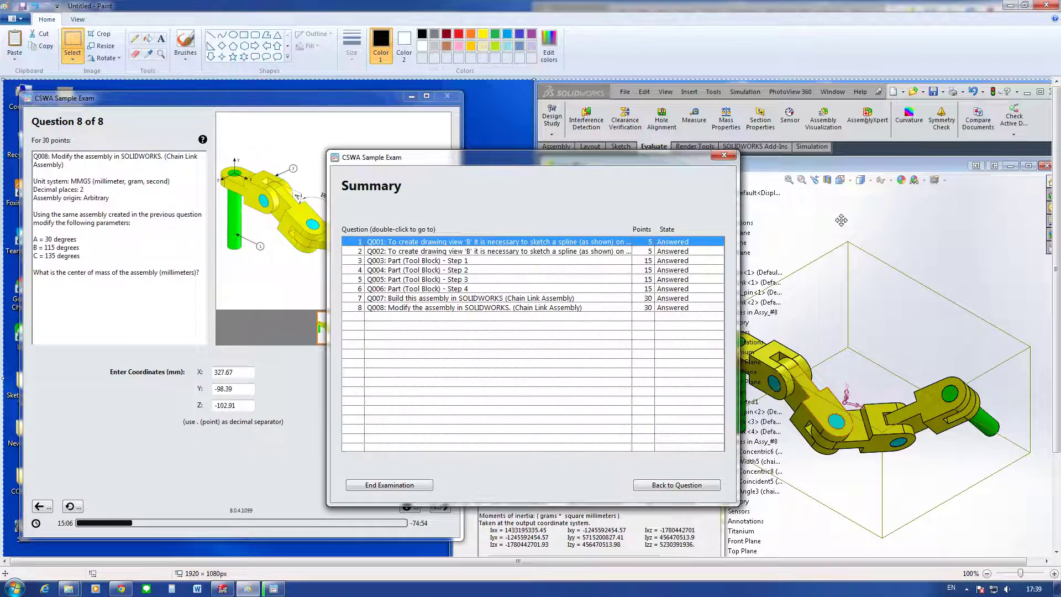
key(ctrl+s)
click(155, 258)
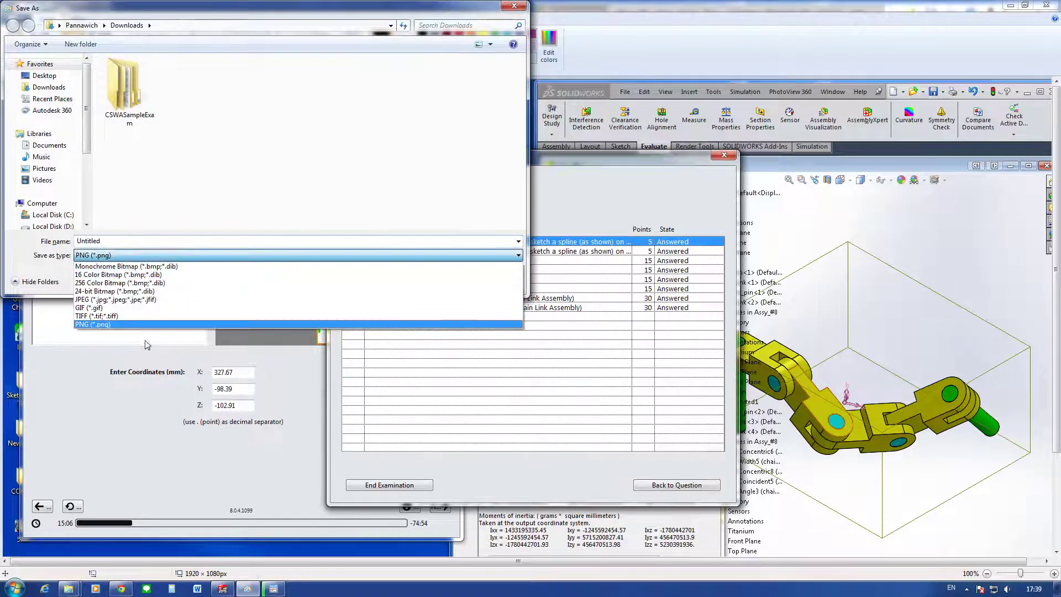
click(479, 296)
click(441, 282)
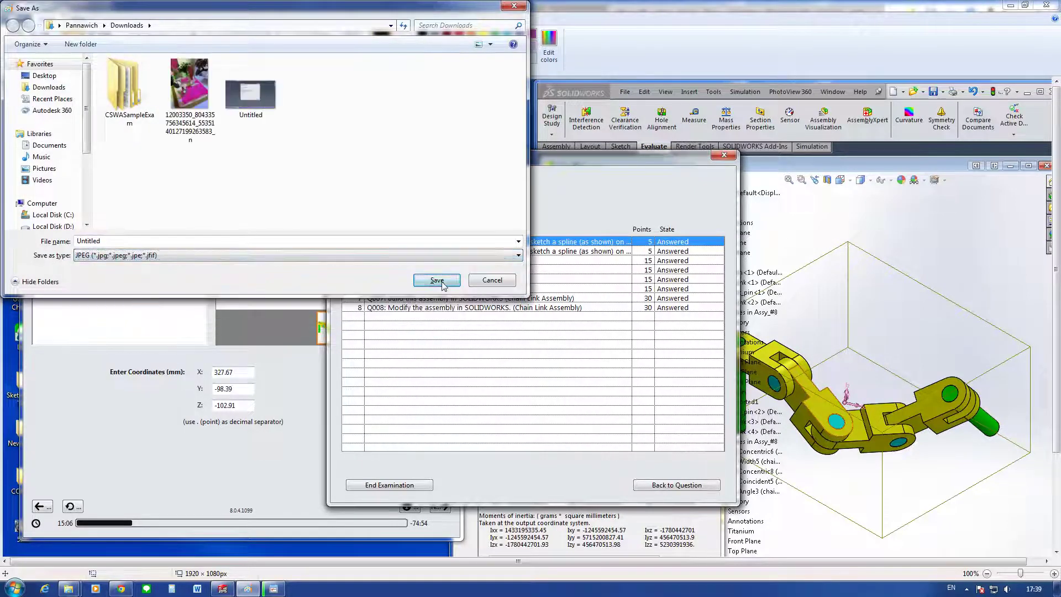
double_click(297, 243)
text(2)
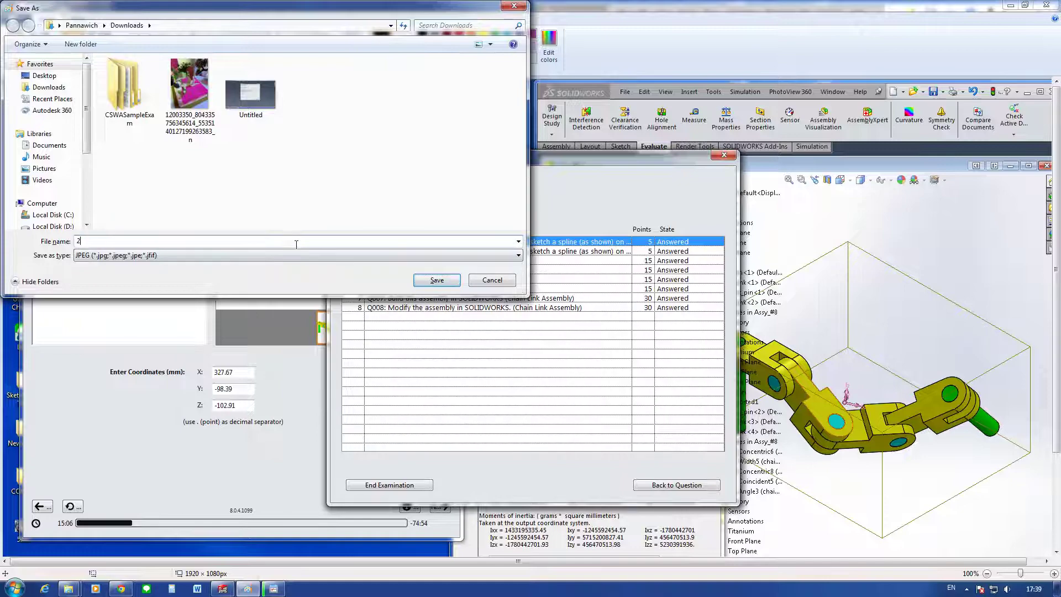
click(442, 280)
click(1045, 6)
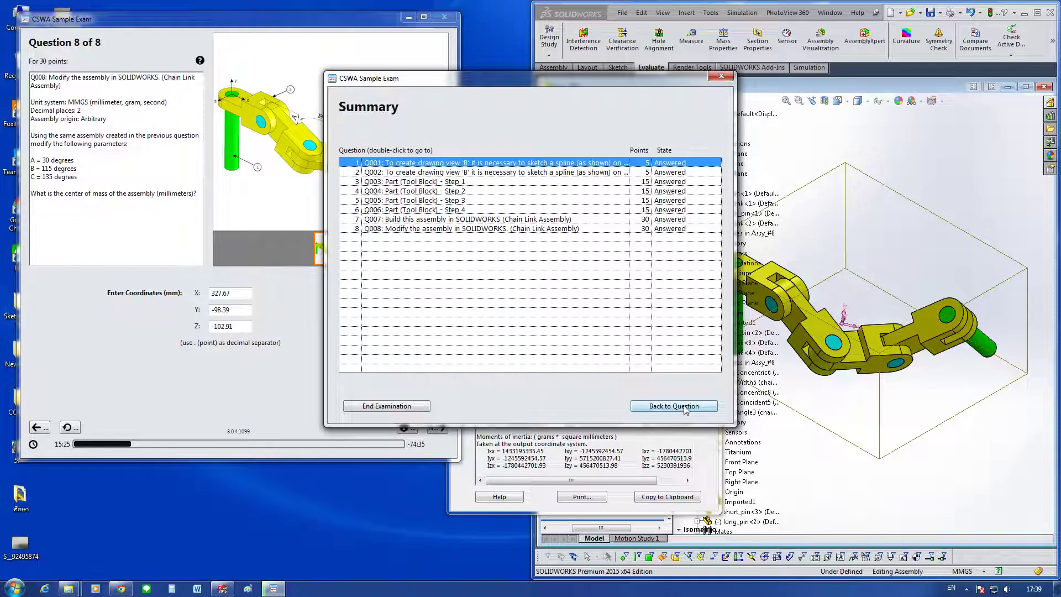
Step: Request End Examination and paste the exam screenshot into a new Paint image
click(411, 411)
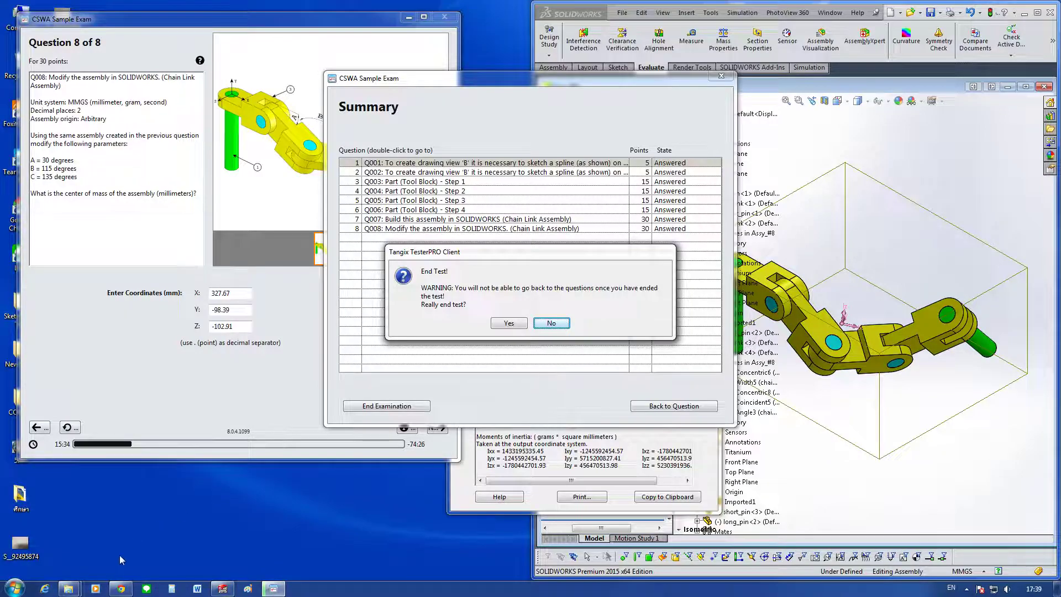
click(239, 587)
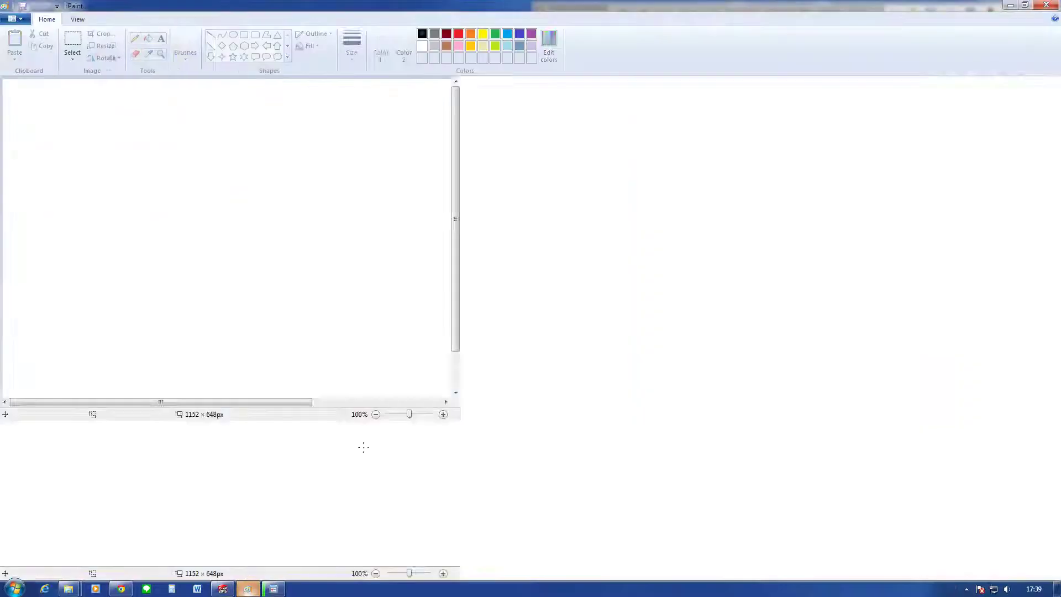
key(ctrl+v)
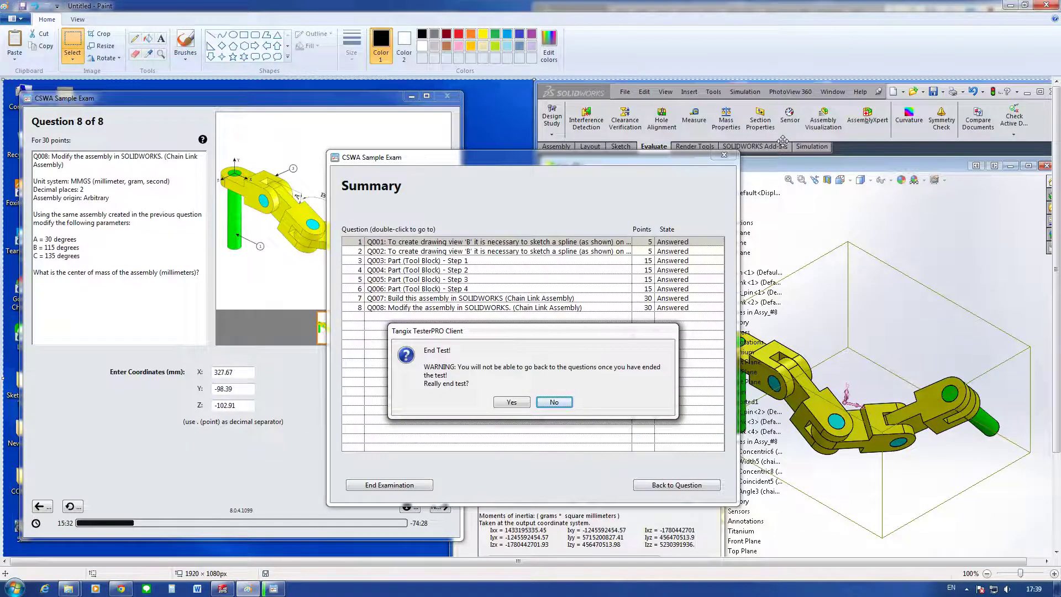
key(ctrl+s)
Step: Save the screenshot as JPEG '3', close Paint, and decline ending the test
click(290, 255)
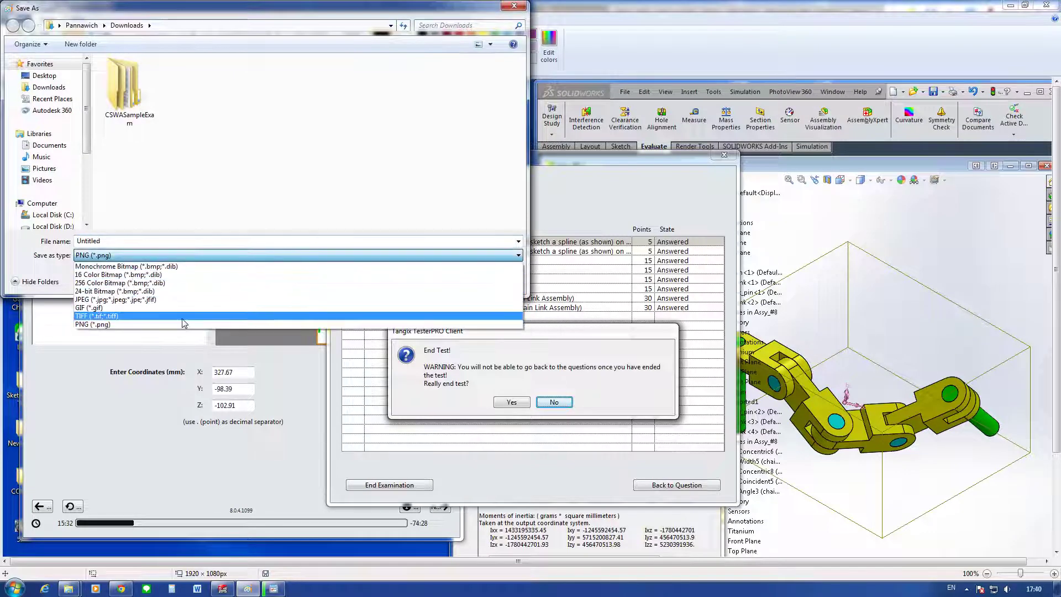
click(166, 303)
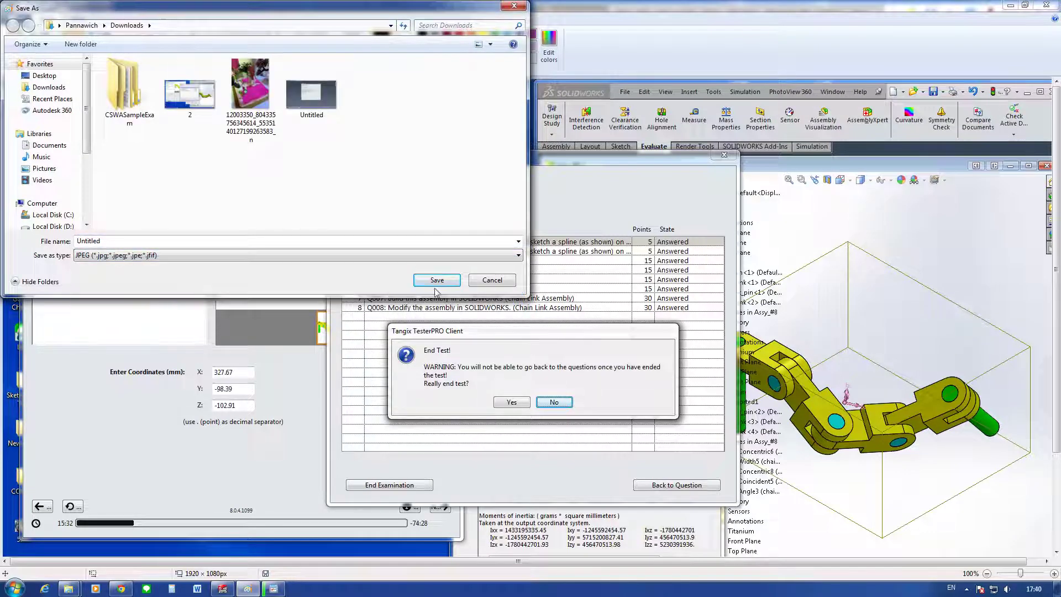
double_click(391, 240)
text(3)
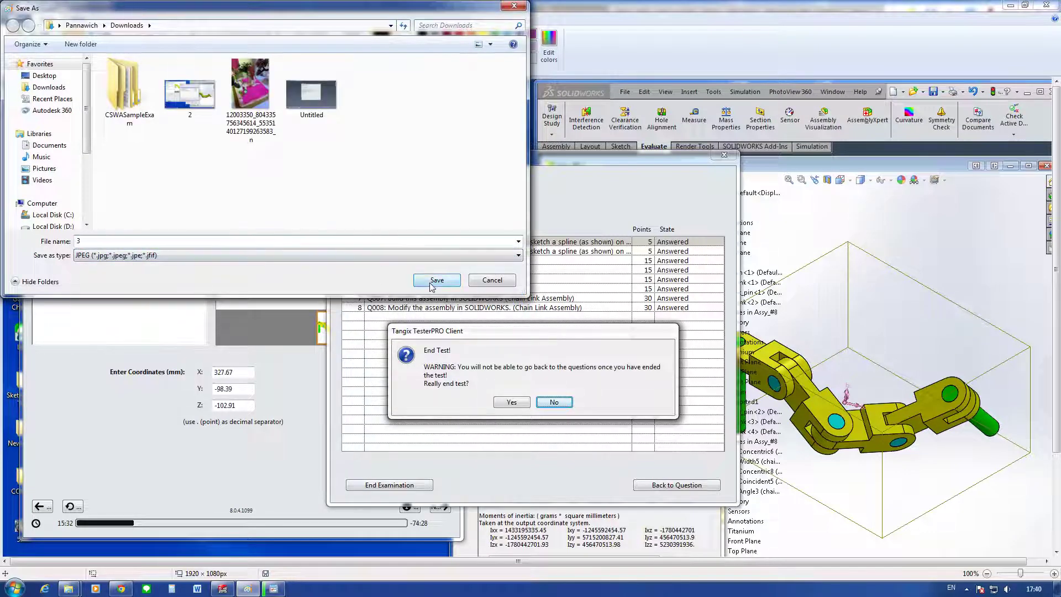
click(433, 280)
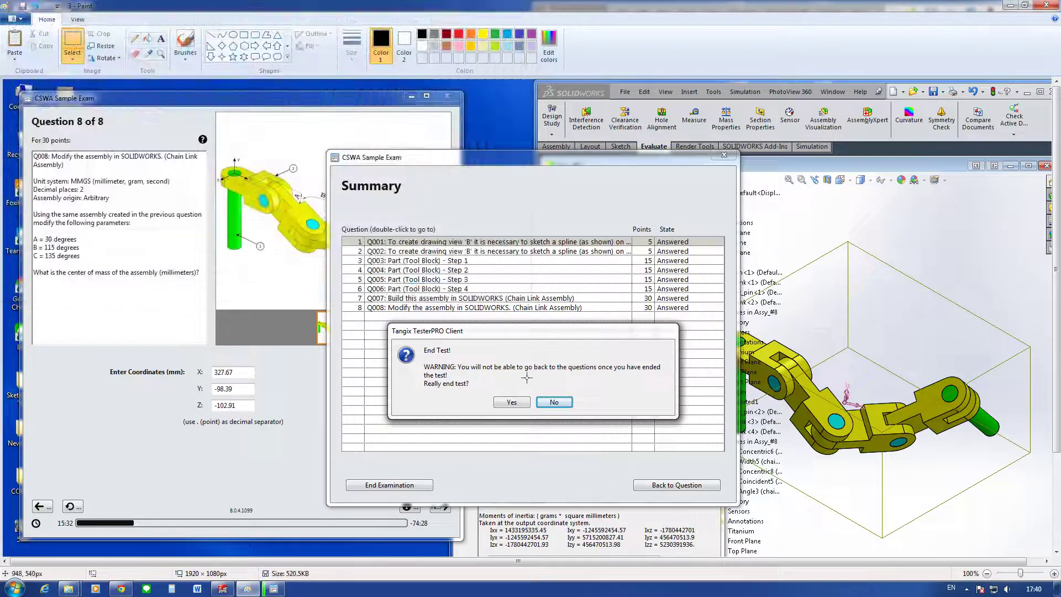
click(1046, 5)
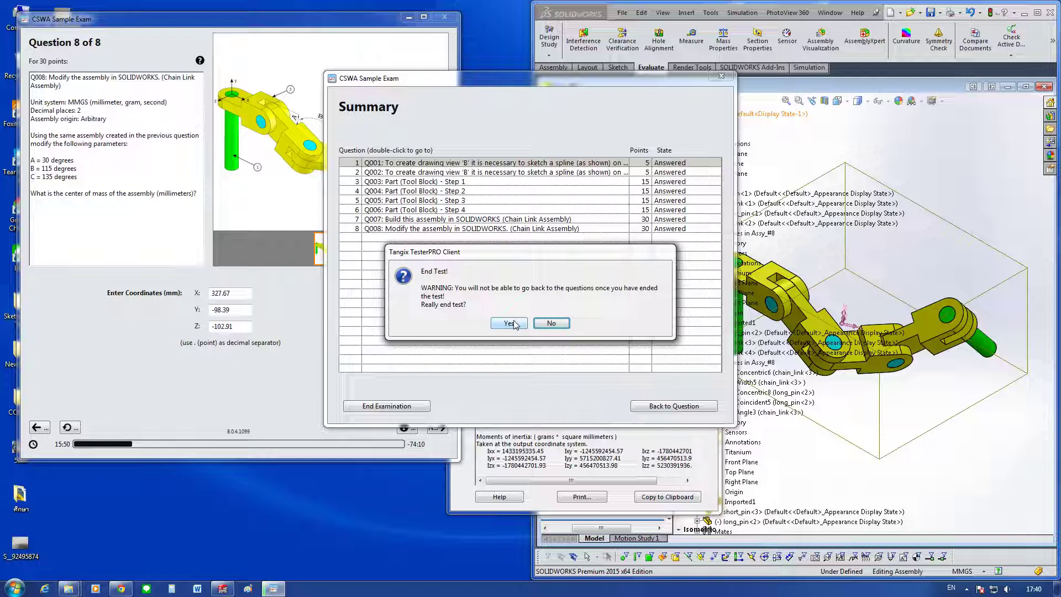
click(547, 325)
Step: Step through questions 1 to 8, then confirm End Examination with Yes
click(658, 407)
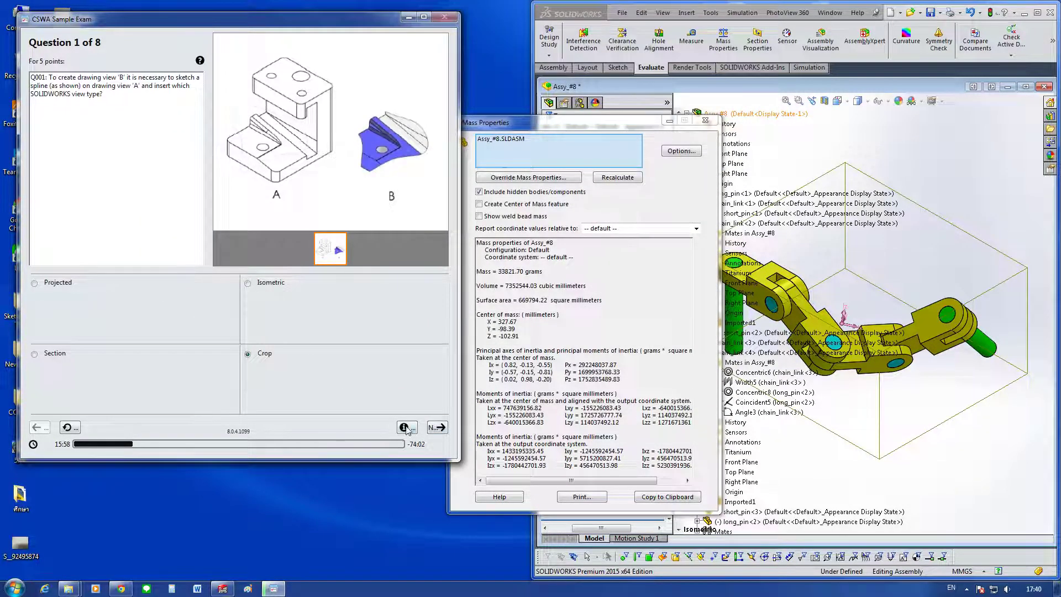
click(437, 428)
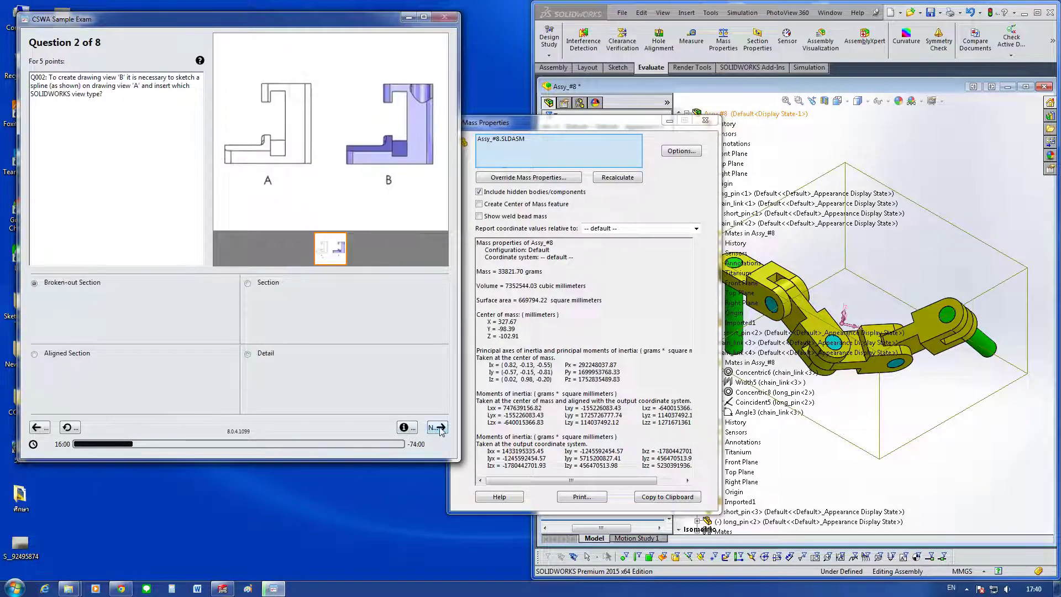
click(437, 428)
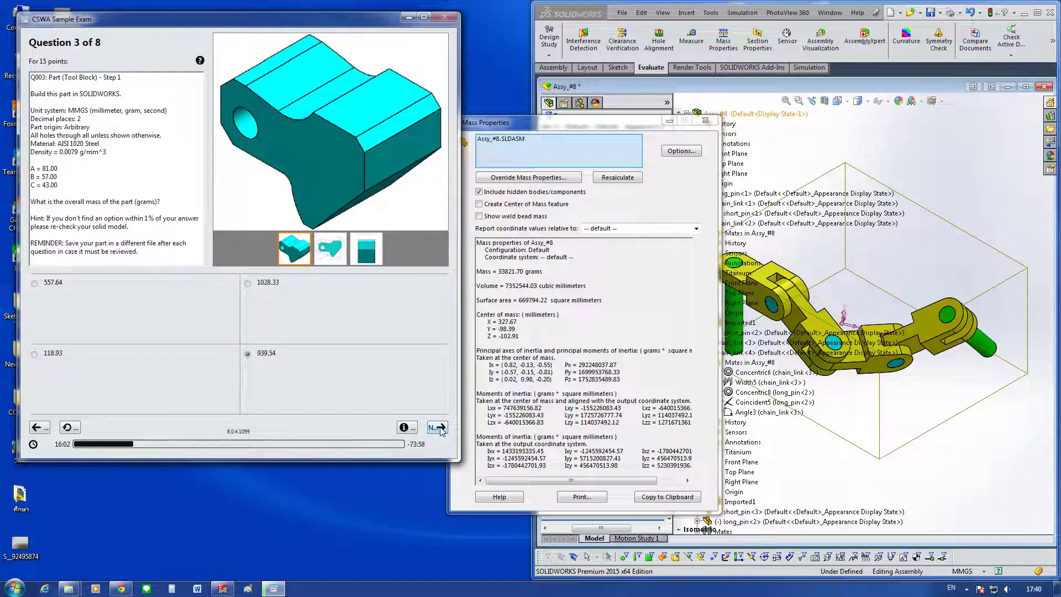
click(438, 427)
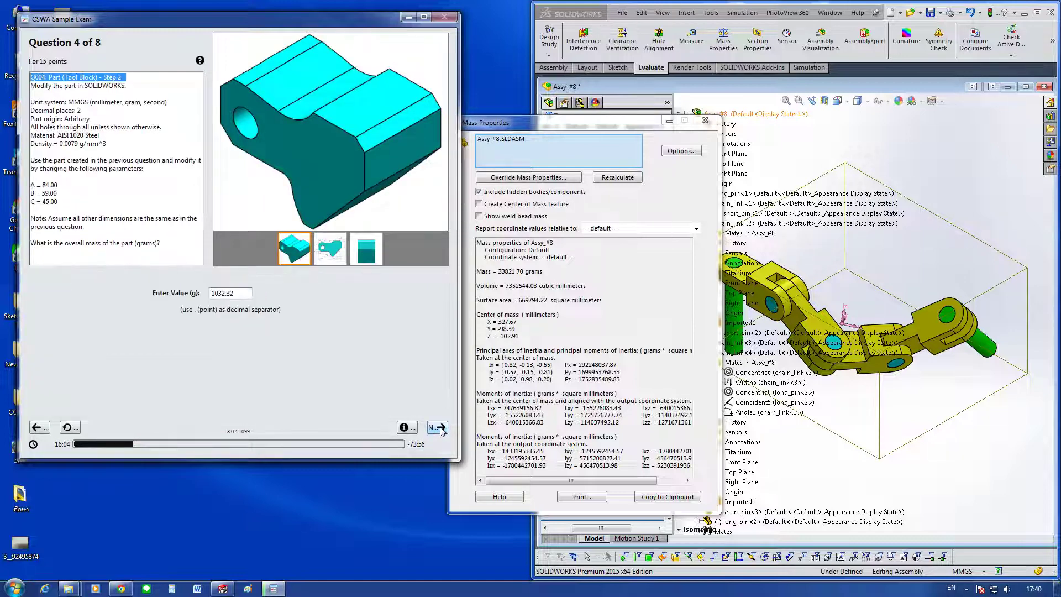
click(438, 428)
click(438, 428)
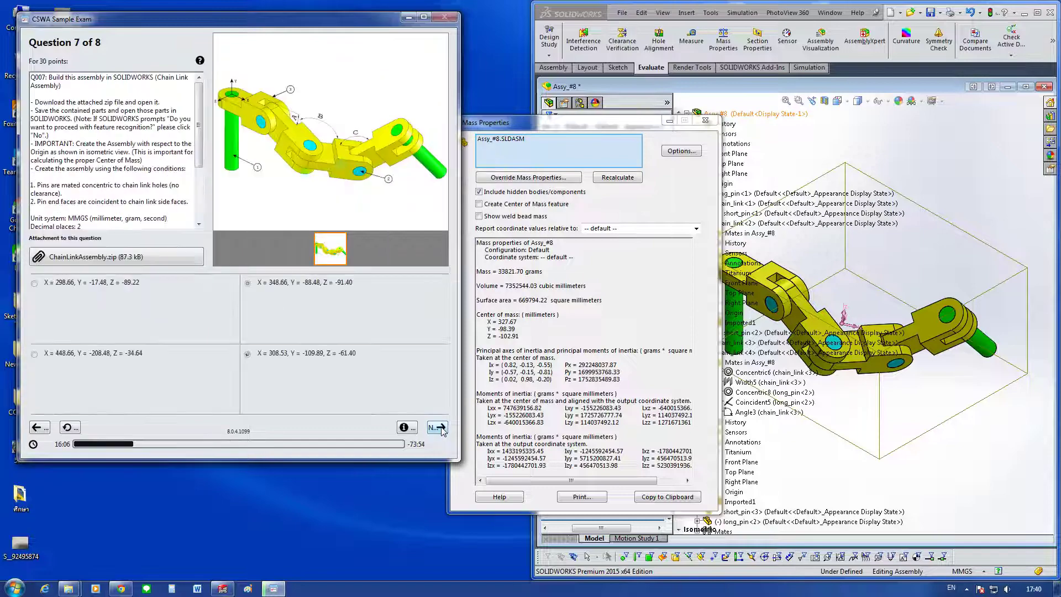
click(439, 428)
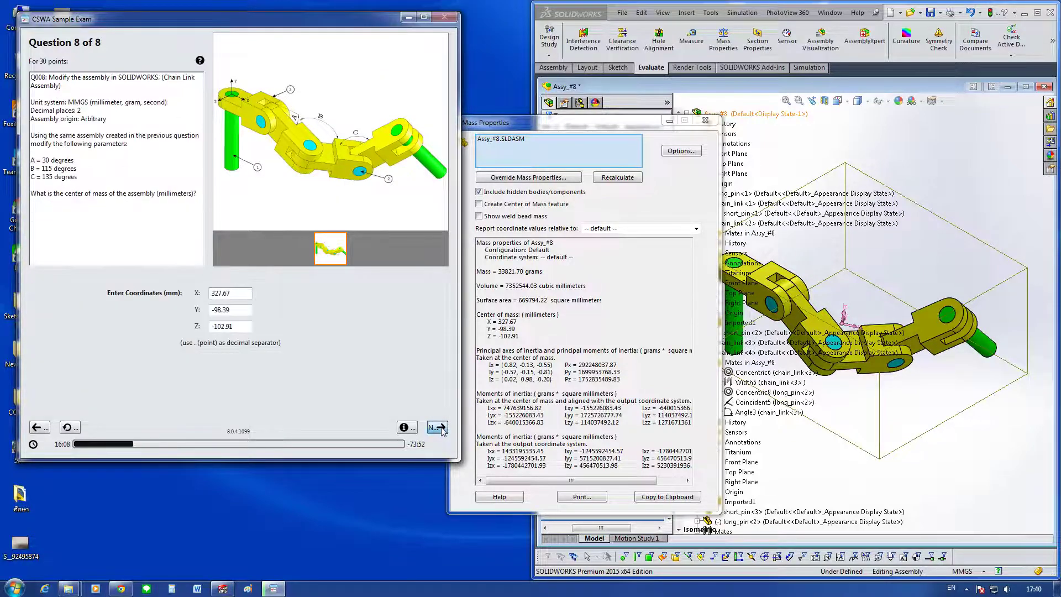
click(421, 409)
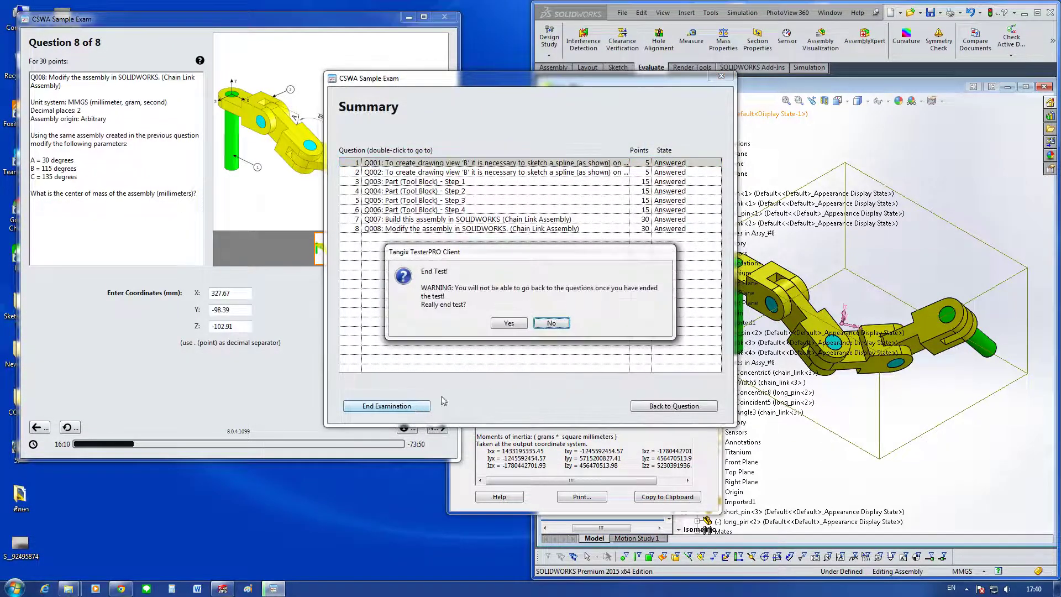
click(509, 328)
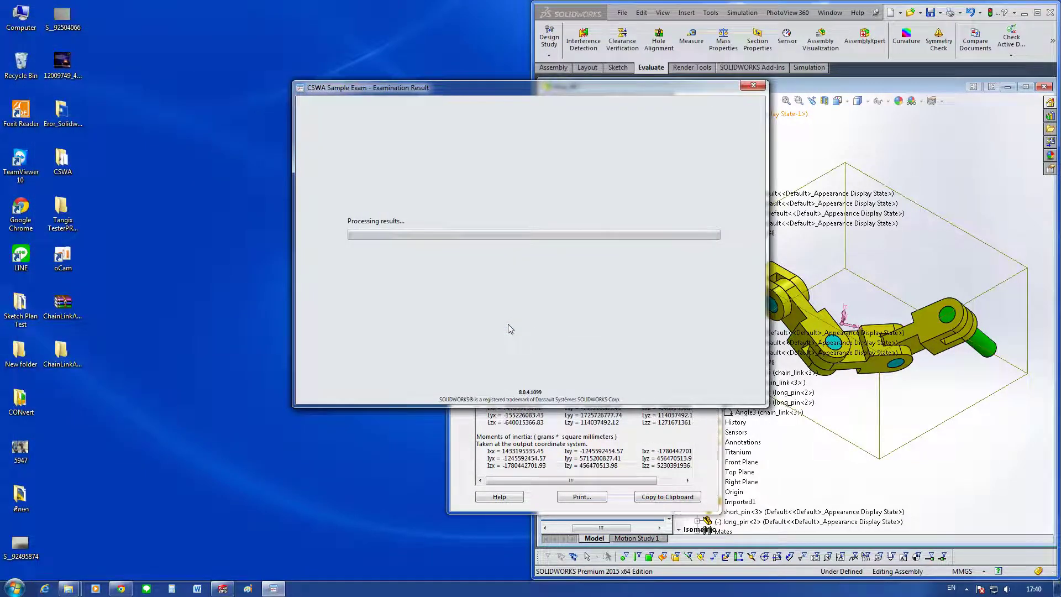
Step: Paste the exam screenshot into Paint, save it as JPEG image '4', and close Paint
click(258, 590)
key(ctrl+v)
key(ctrl+s)
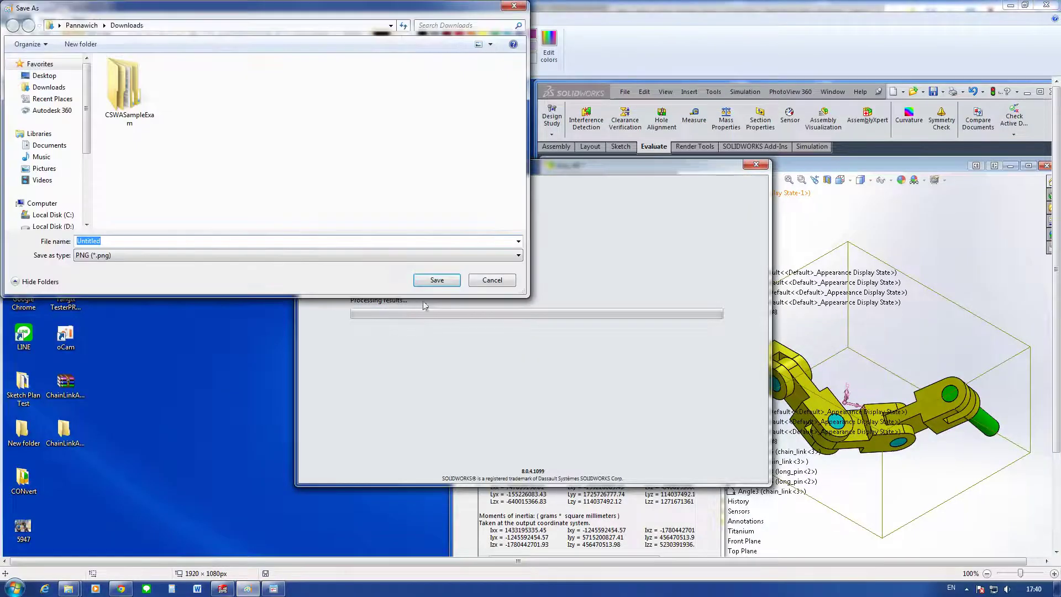
click(394, 255)
click(232, 301)
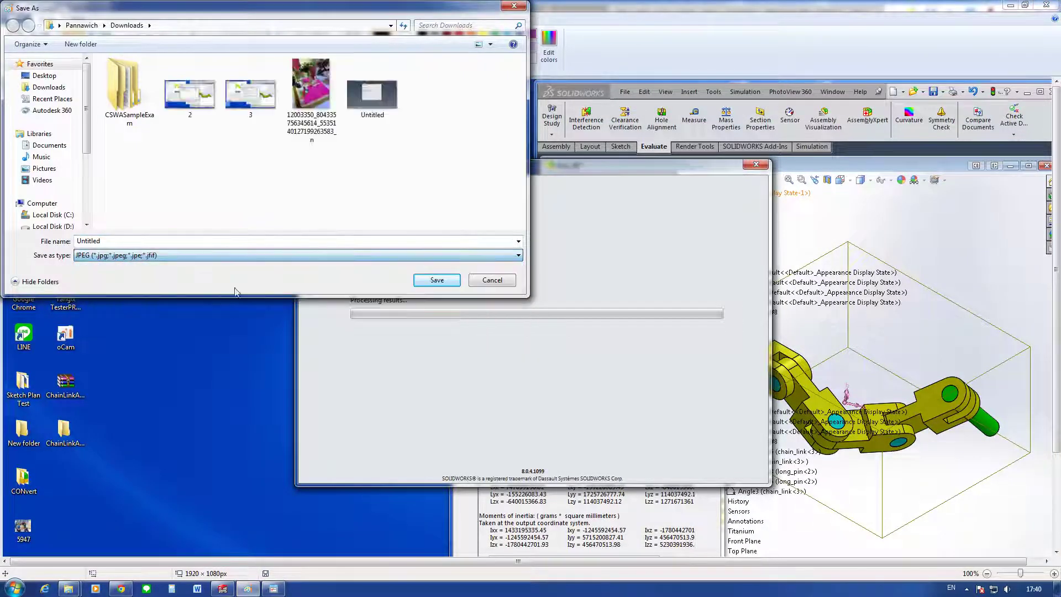
click(347, 240)
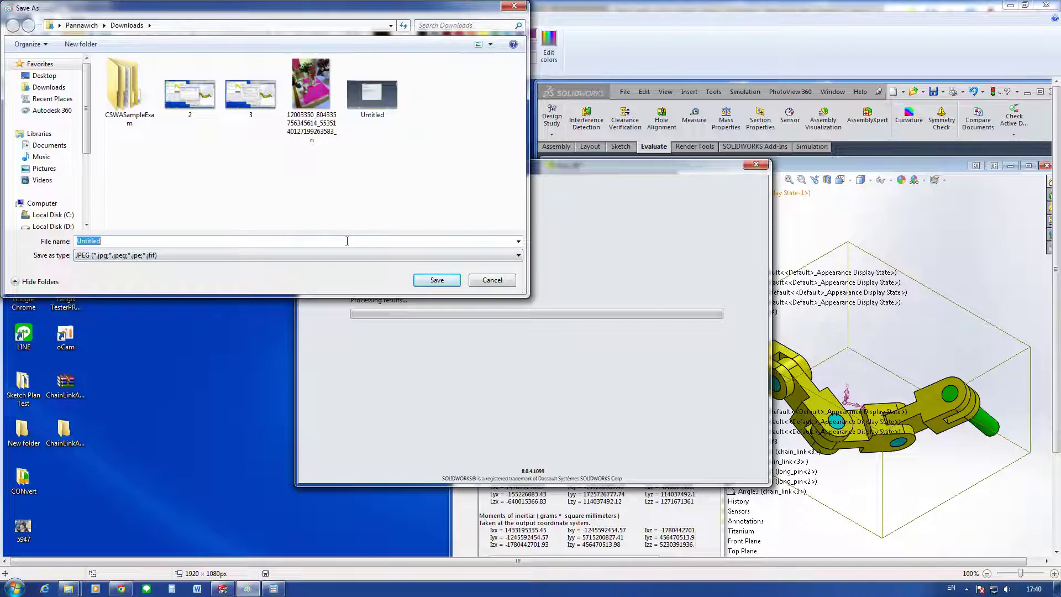
text(4)
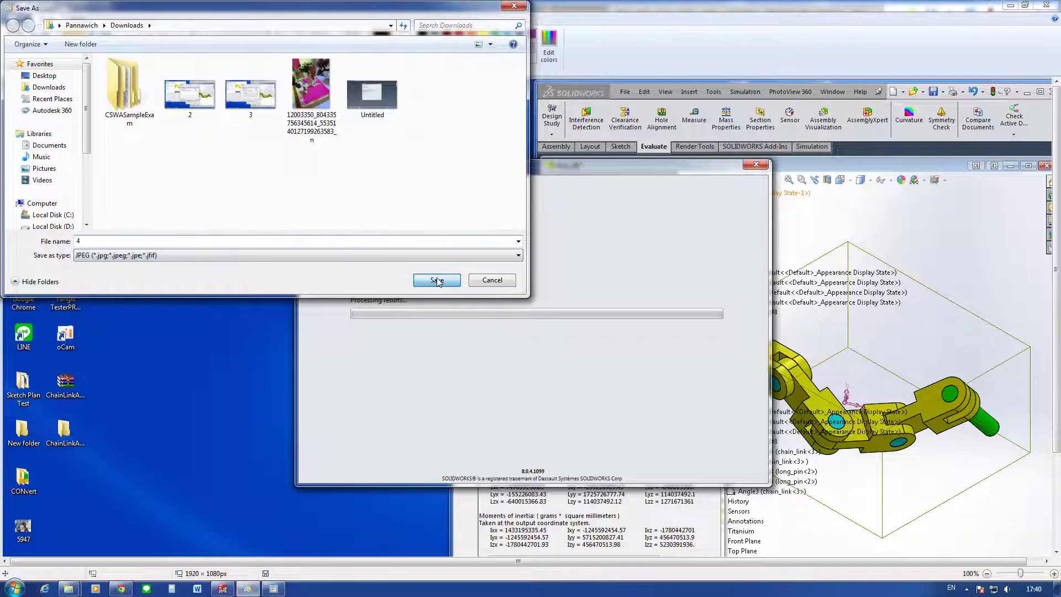
click(435, 280)
key(alt+F4)
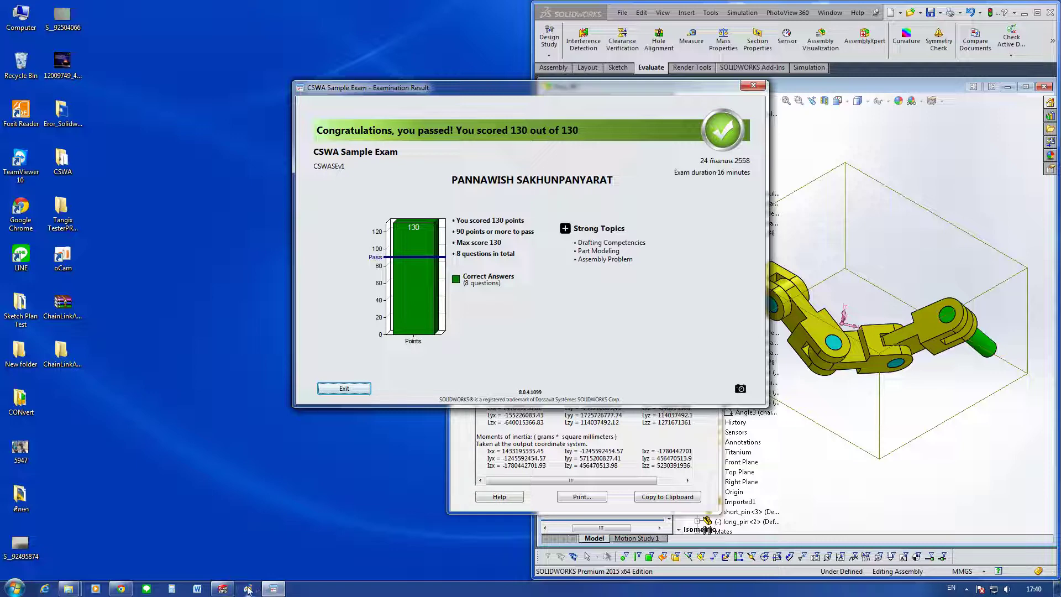
Step: Move the Mass Properties window left and bring the exam result window in front
click(460, 489)
mouse_move(622, 114)
mouse_down()
mouse_move(867, 133)
mouse_move(158, 83)
mouse_up()
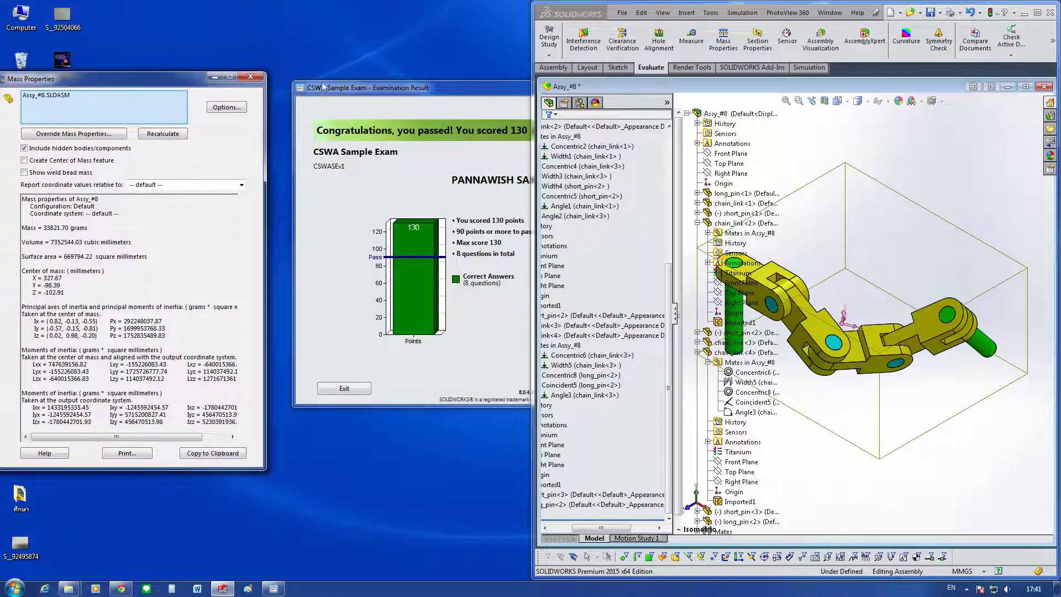
click(398, 89)
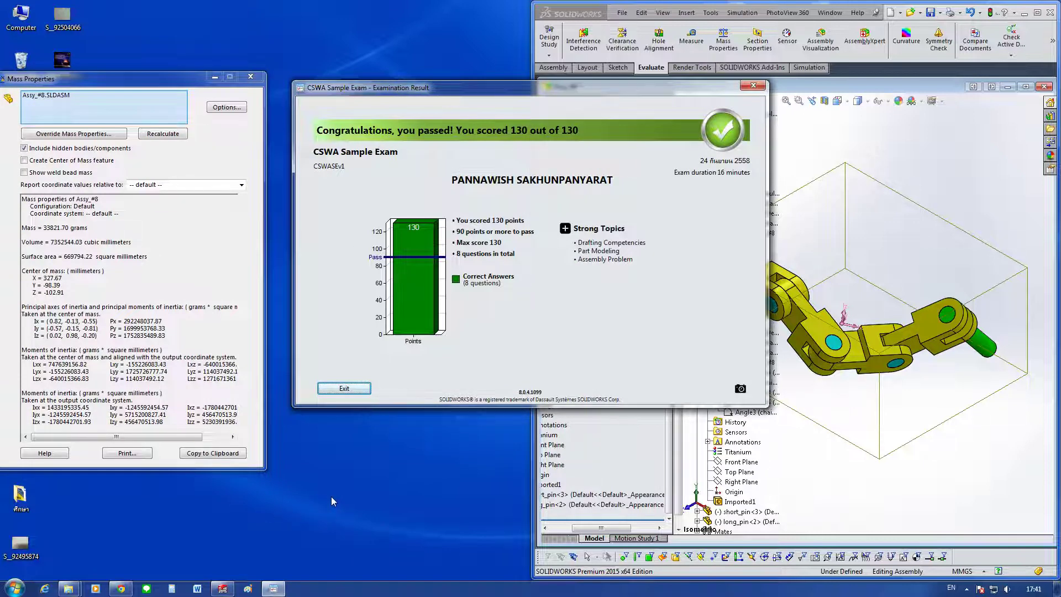
Step: Paste the result screenshot into Paint, save it as JPEG image '5', and close Paint
click(248, 589)
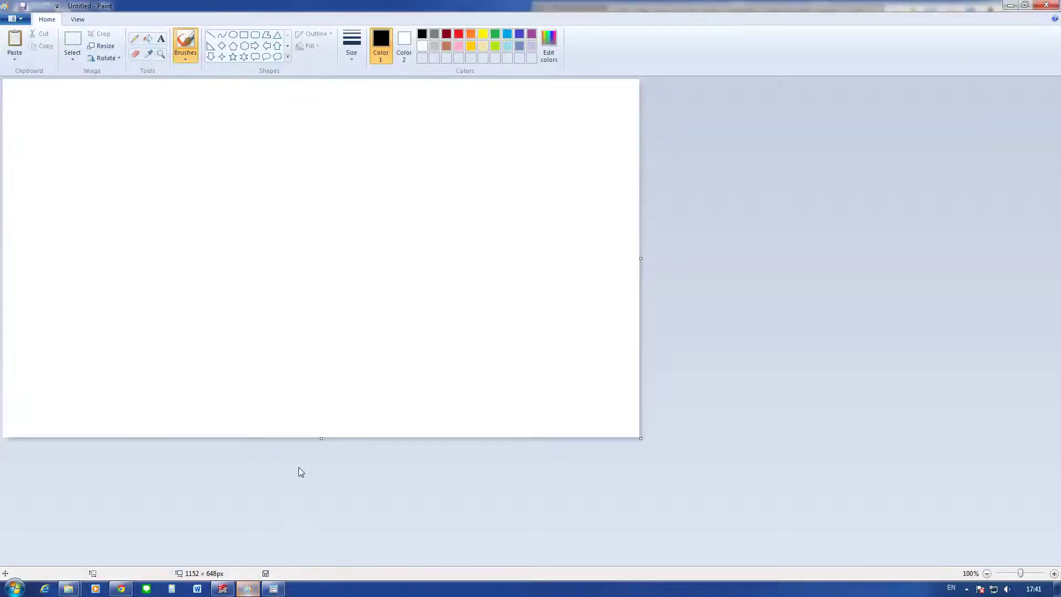
key(ctrl+v)
key(ctrl+s)
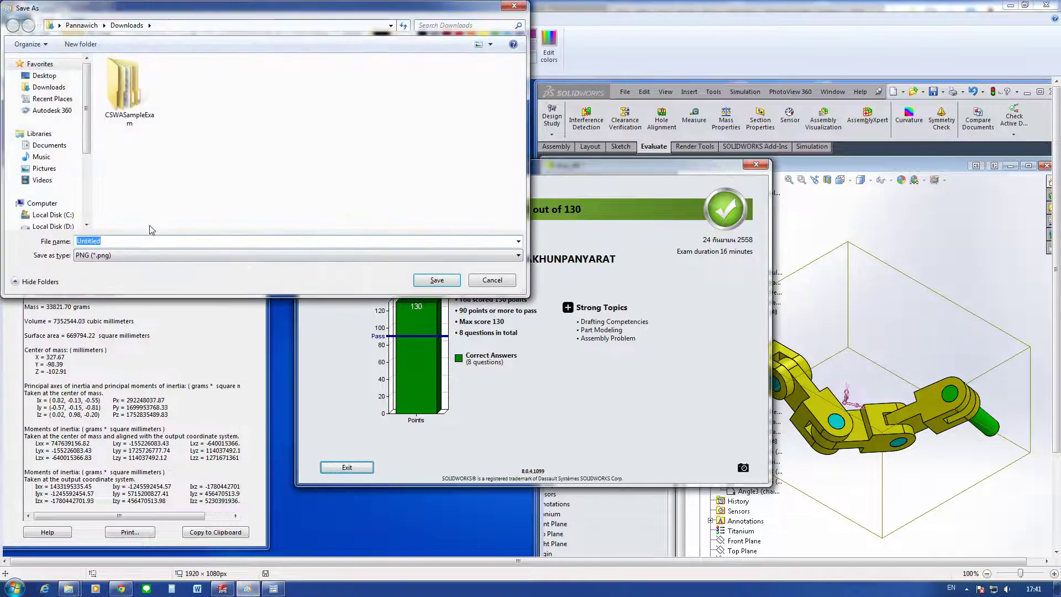
click(132, 255)
click(133, 299)
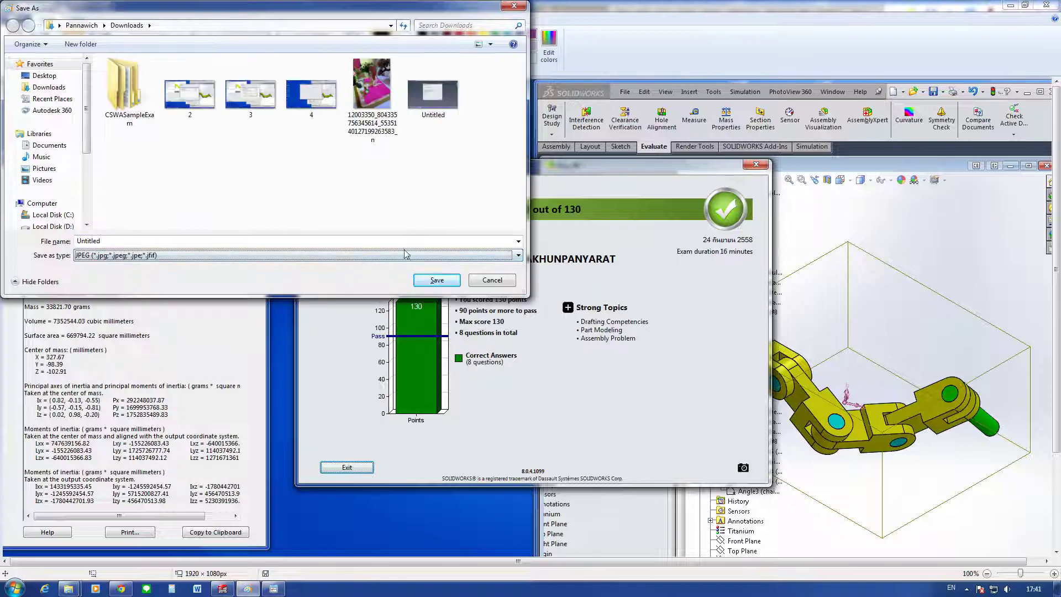
click(401, 238)
text(5)
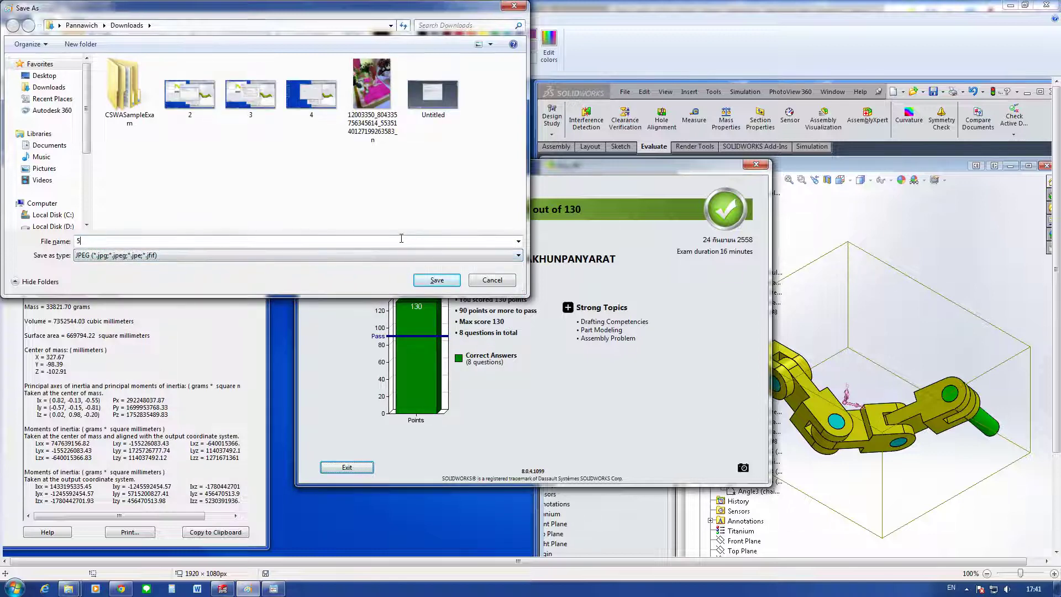
click(436, 279)
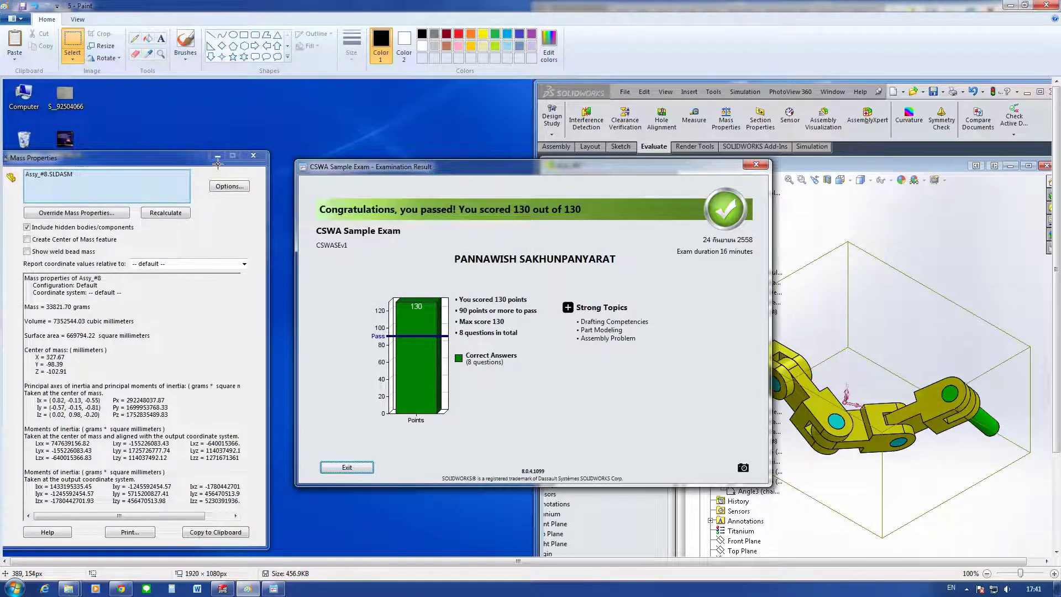
click(1046, 5)
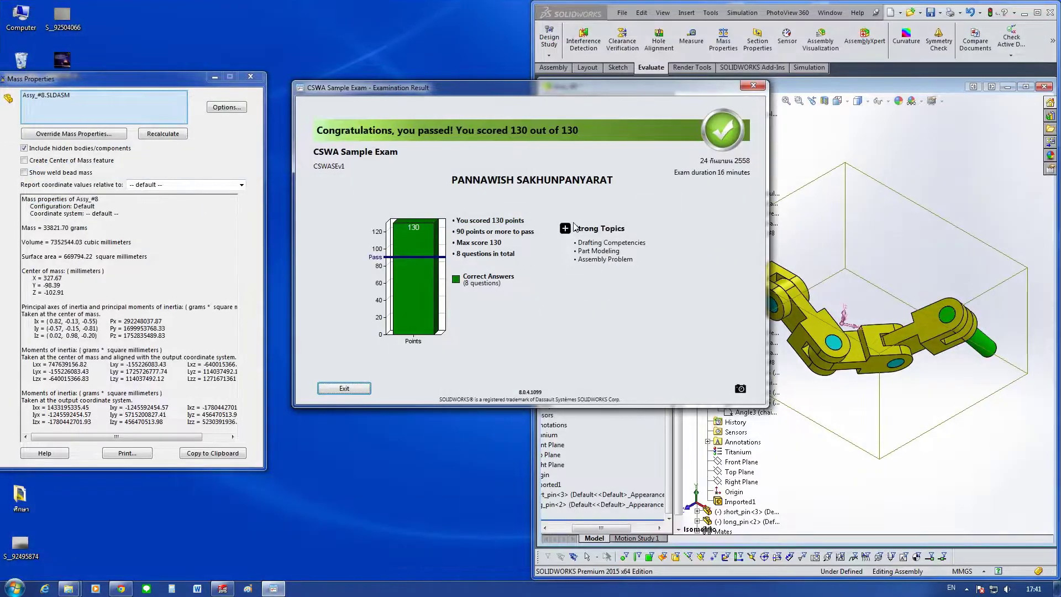
Step: Save the exam result as PNG image 'Exam Results' and close the Mass Properties window
click(741, 390)
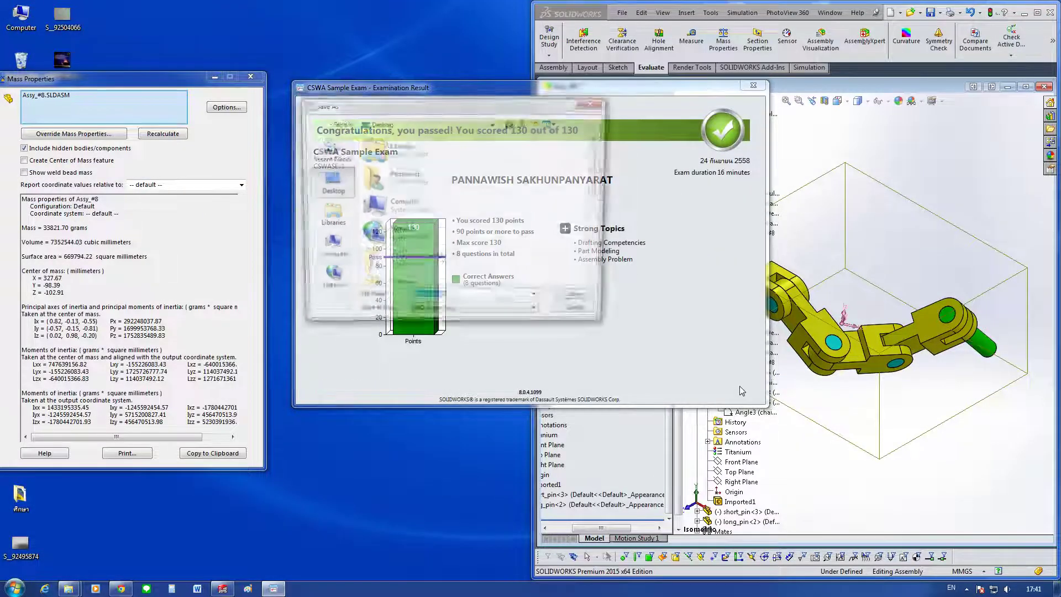
click(490, 318)
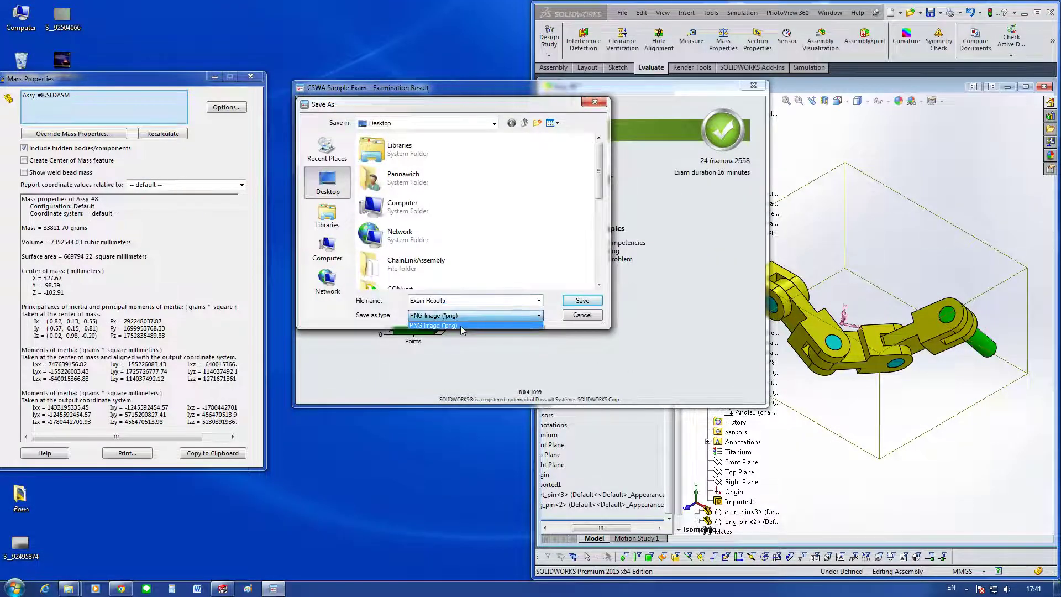
click(474, 325)
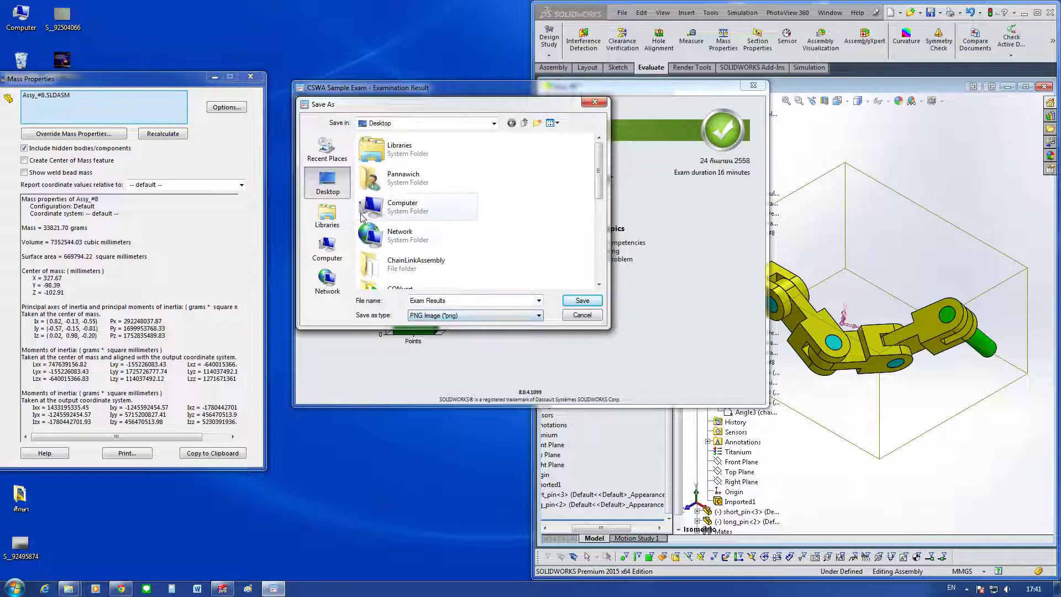
click(528, 211)
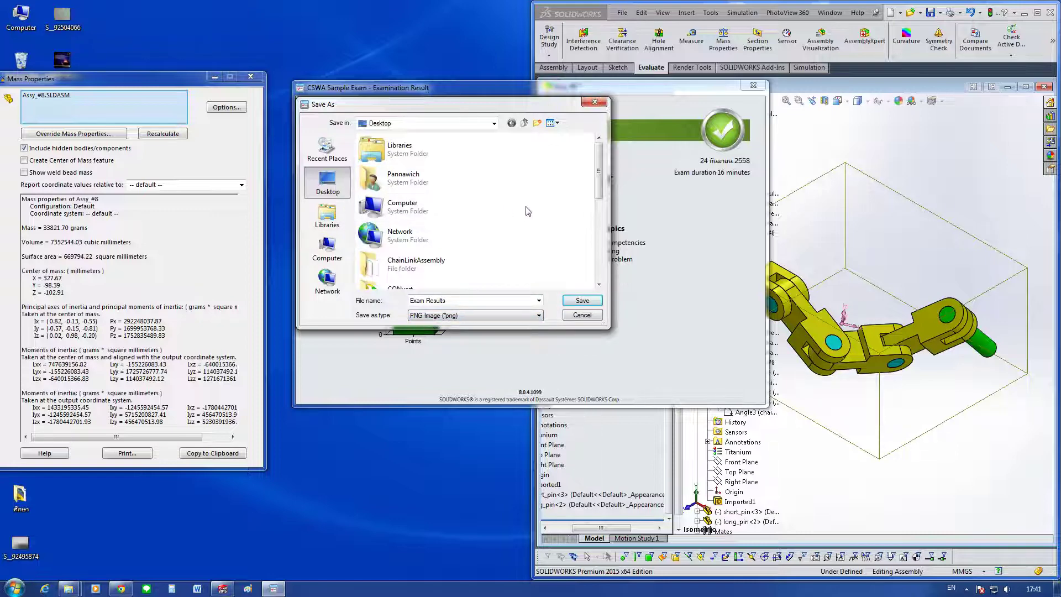
click(572, 302)
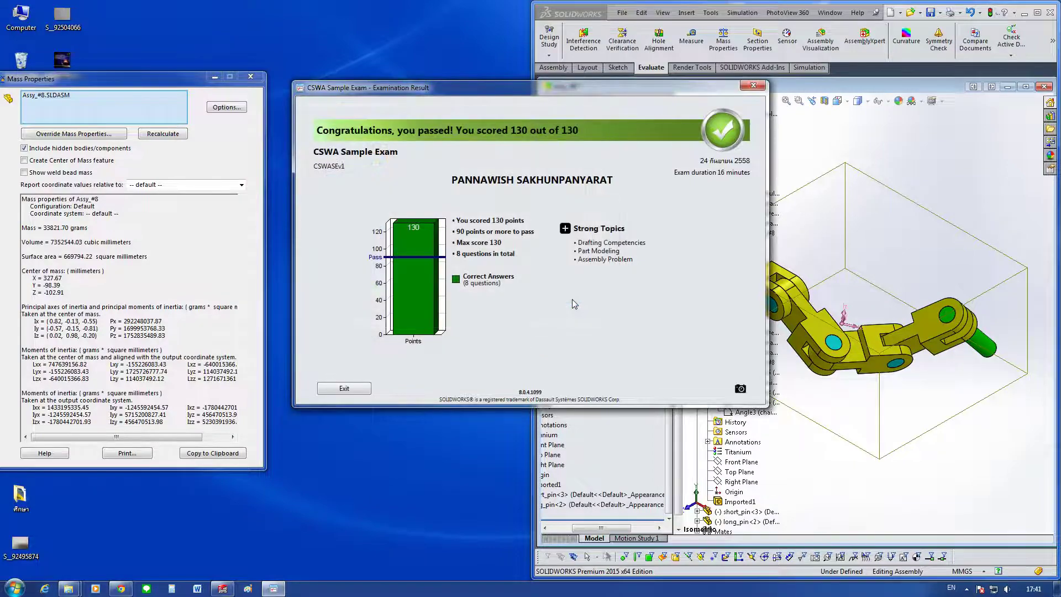
click(250, 77)
double_click(63, 406)
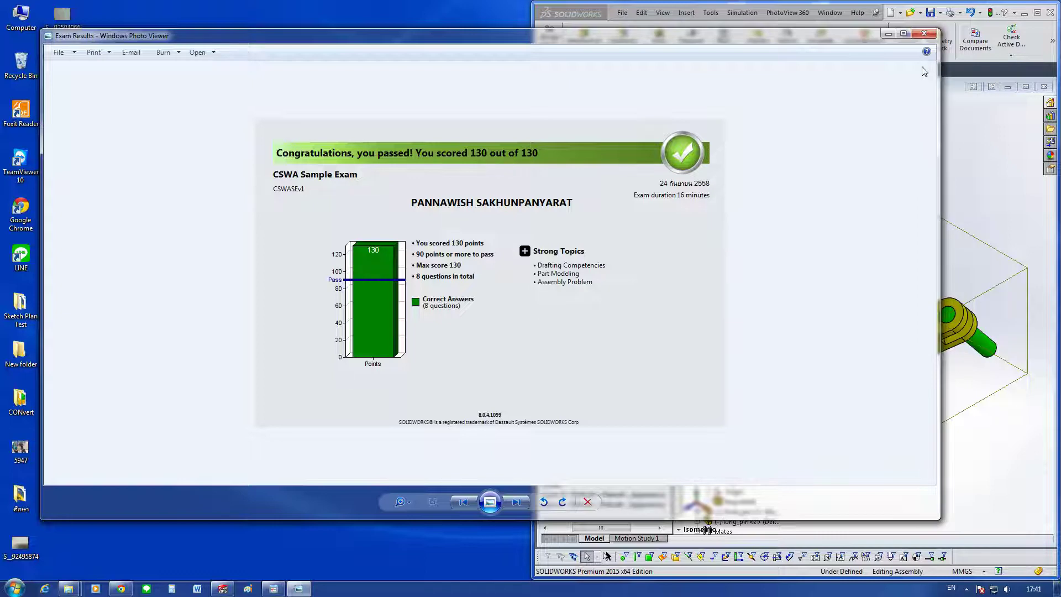
click(924, 34)
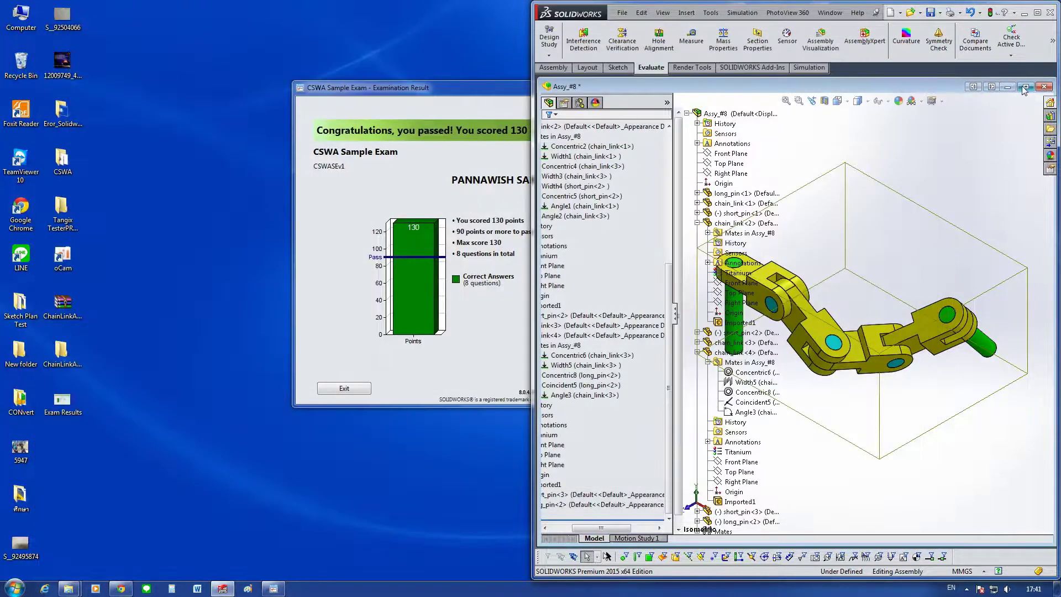
Step: Close the Assy_#8 assembly, answer the save prompt, and exit SOLIDWORKS
click(1043, 86)
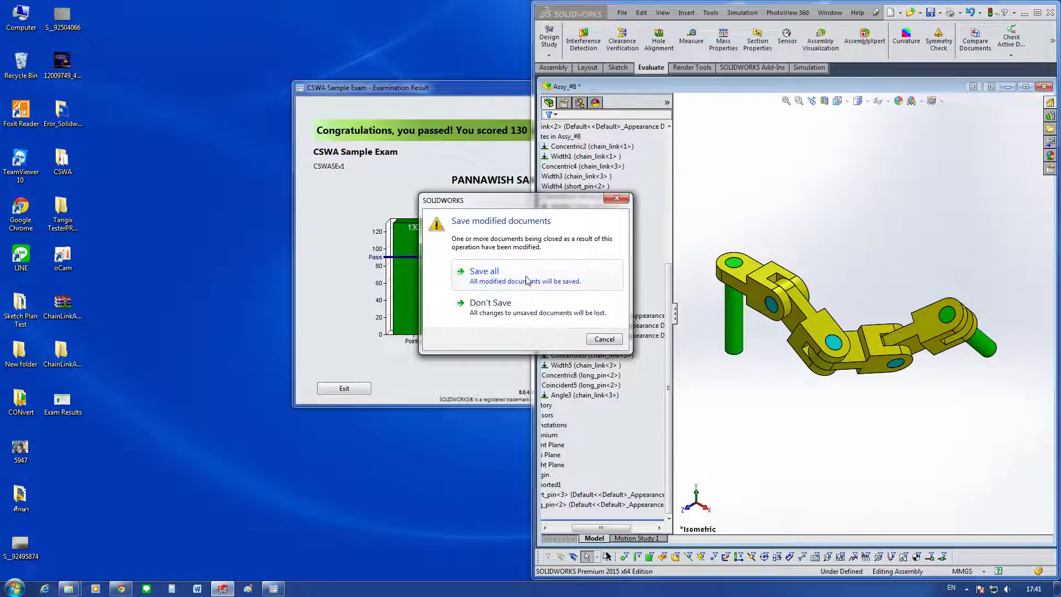
click(531, 307)
click(521, 92)
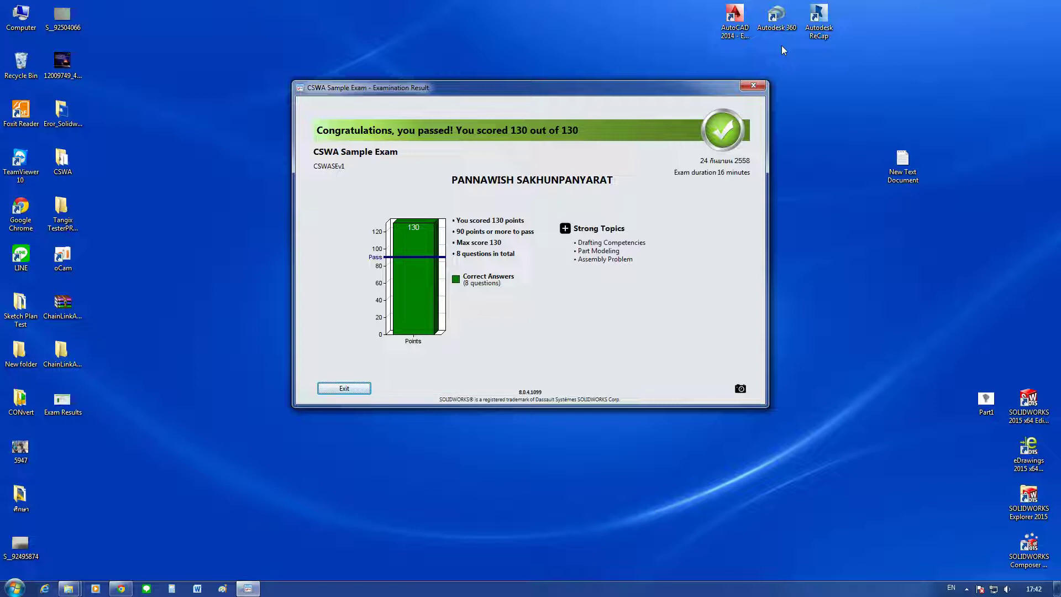
Step: Launch SOLIDWORKS 2015 from its desktop shortcut and exit the exam result window
click(808, 30)
click(1036, 402)
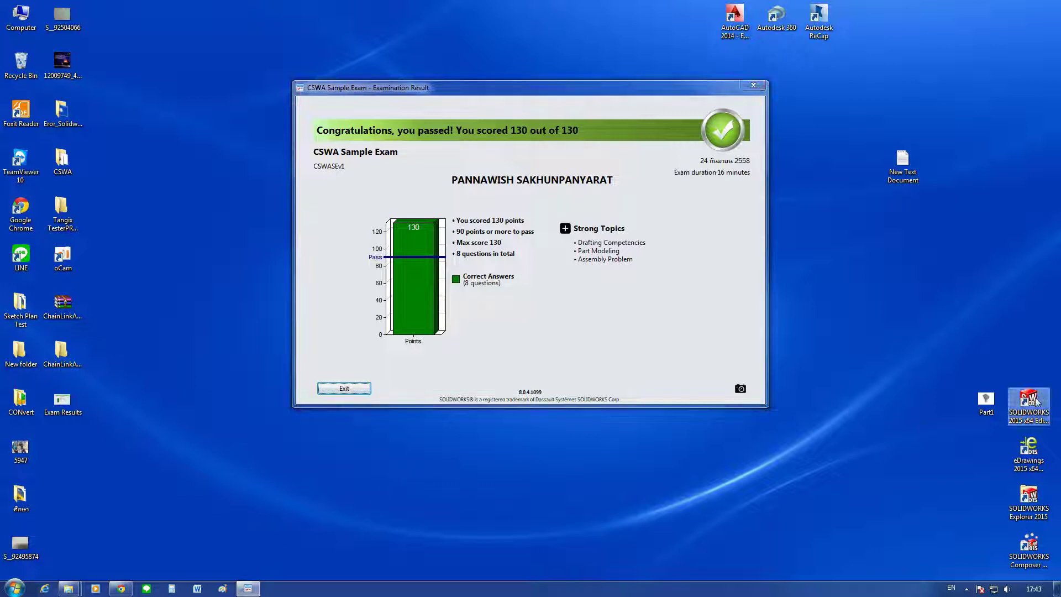
double_click(1036, 401)
click(670, 91)
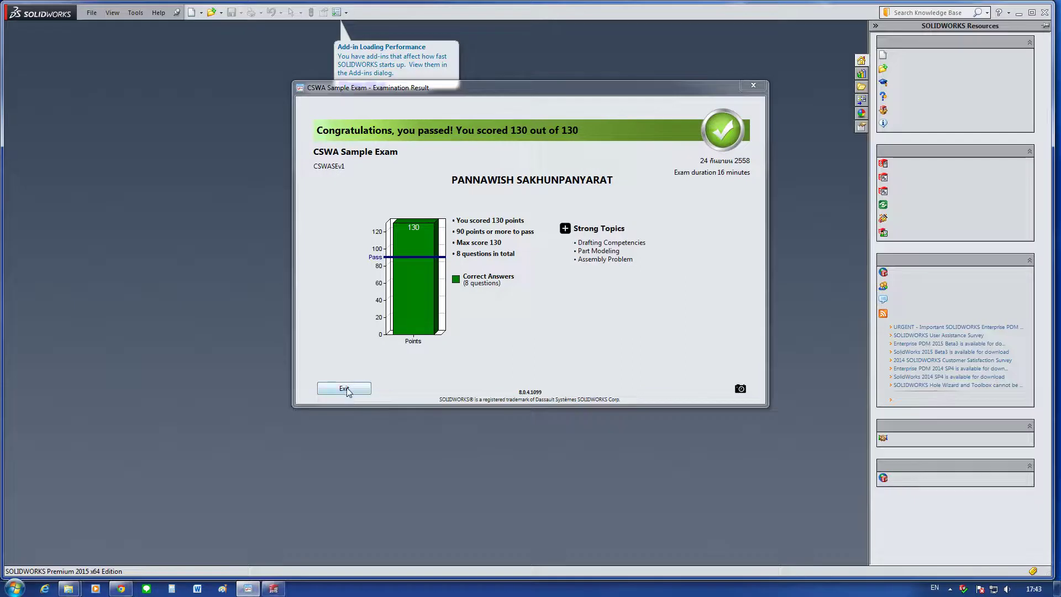
click(352, 387)
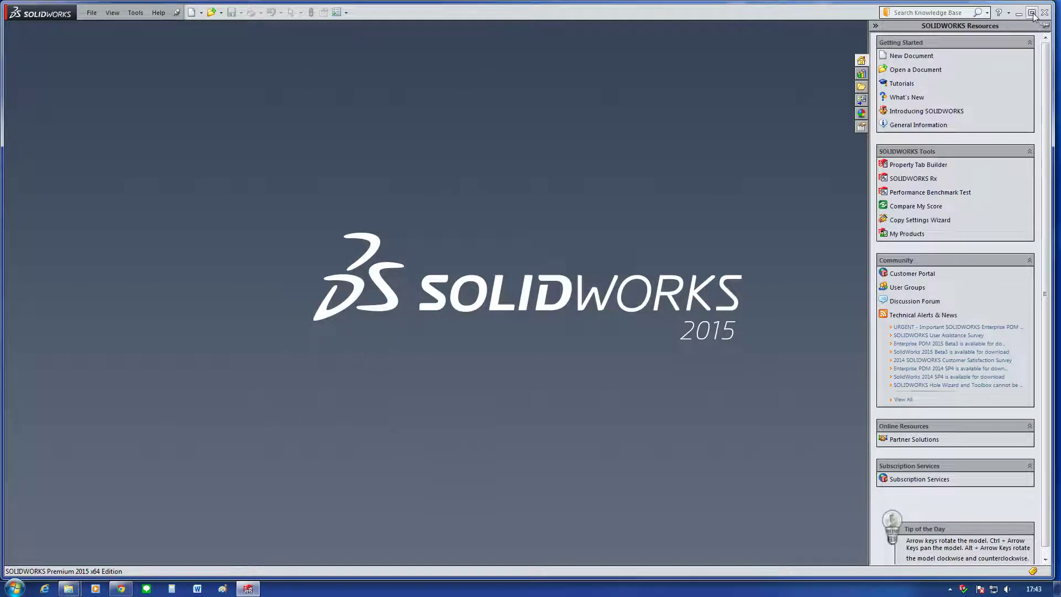
Step: Browse All Programs in the Start menu, then minimize SOLIDWORKS to the desktop
click(15, 589)
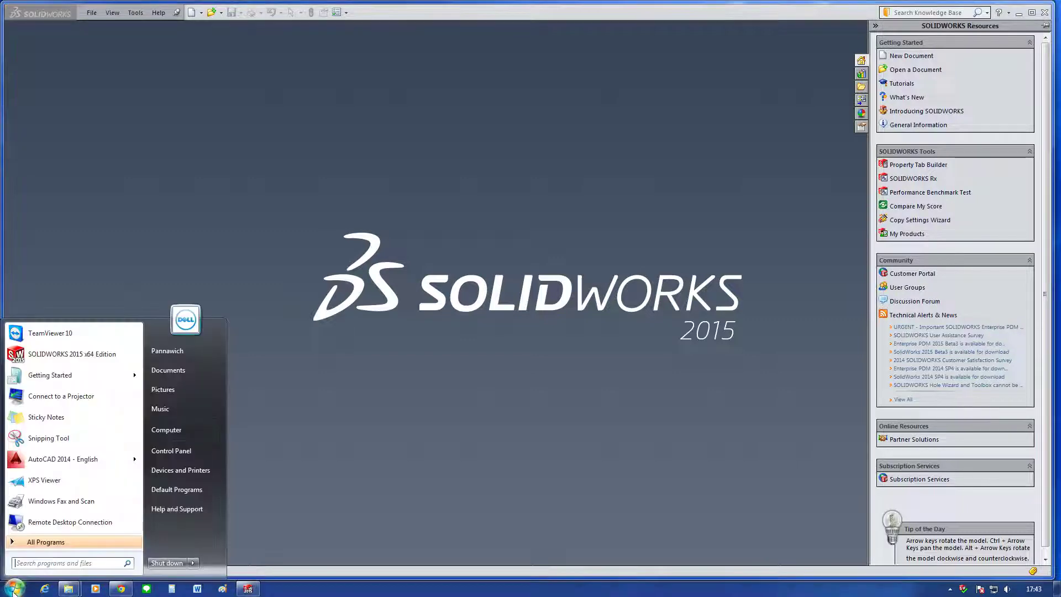
click(55, 543)
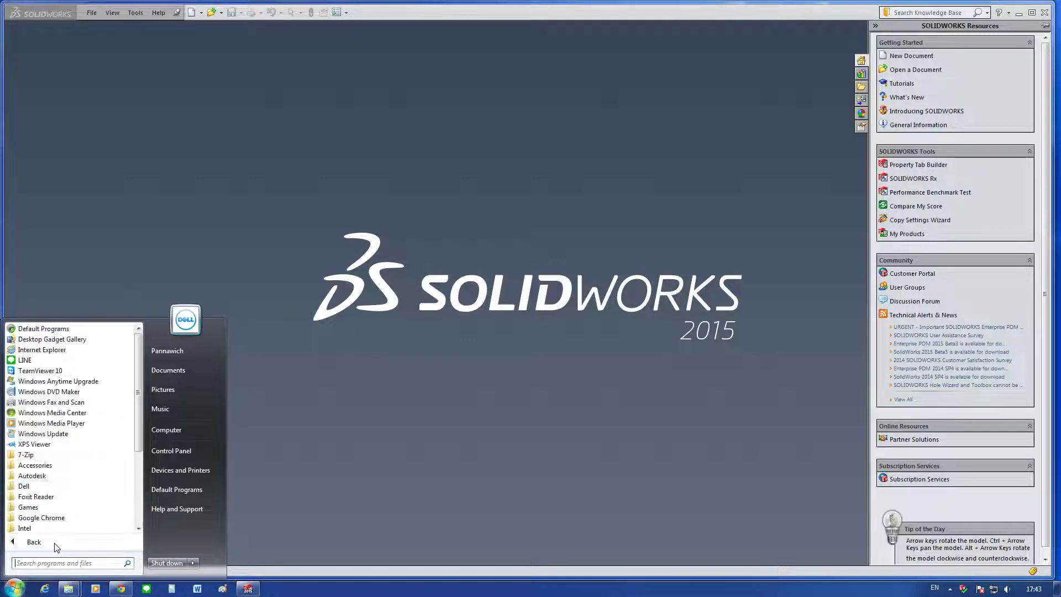
click(1018, 13)
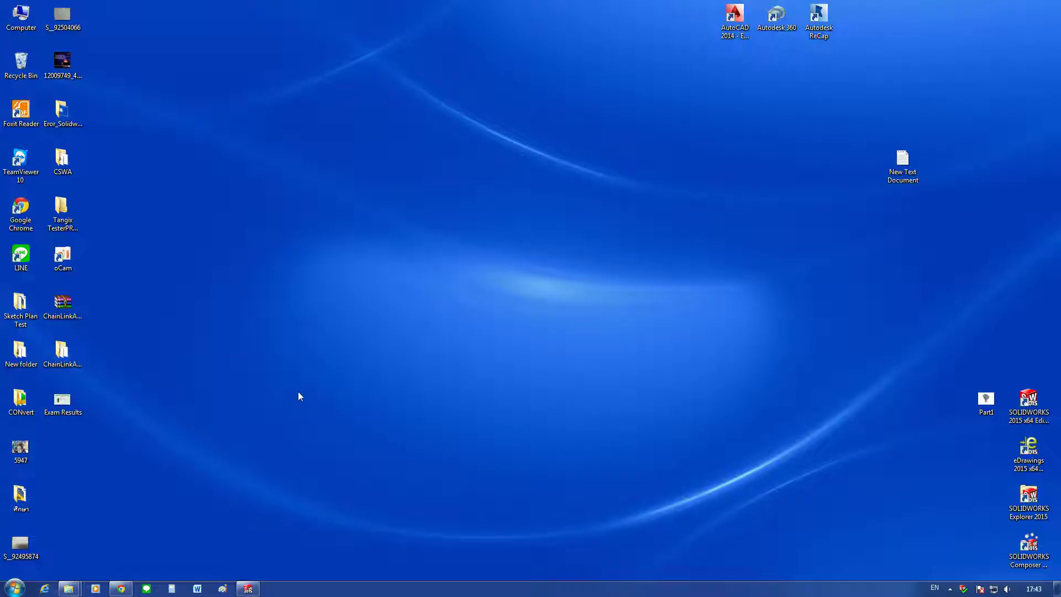
Step: Browse Computer to the Downloads folder on Local Disk (C:)
double_click(21, 17)
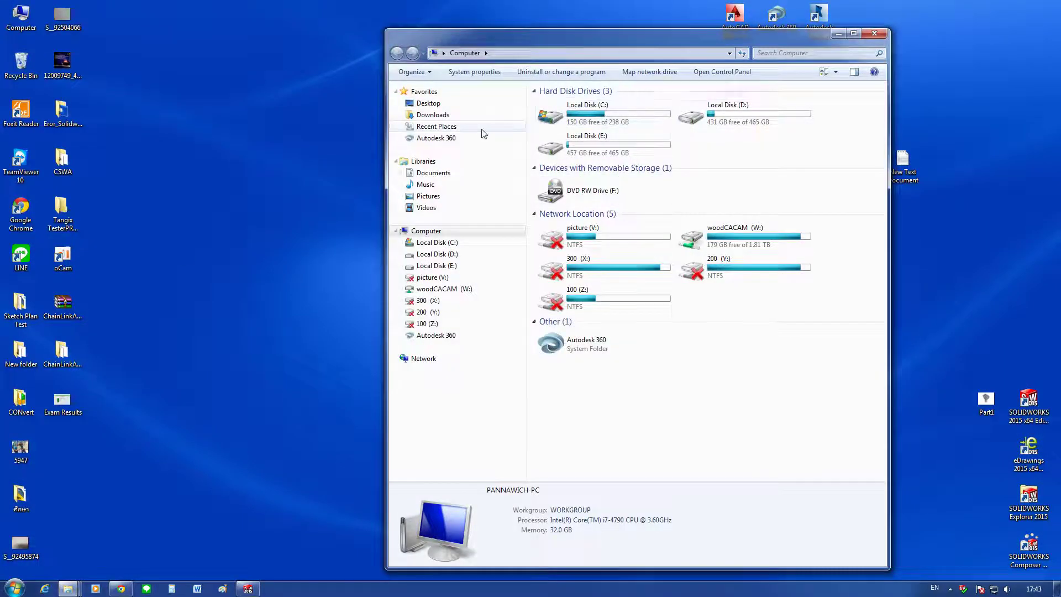
double_click(703, 111)
click(397, 52)
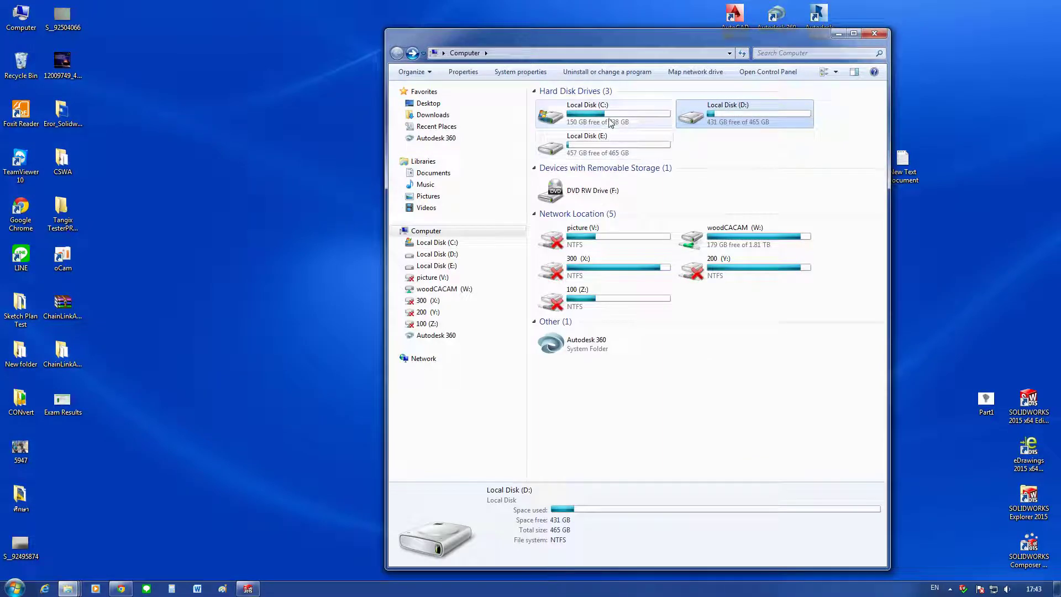
double_click(591, 113)
click(432, 115)
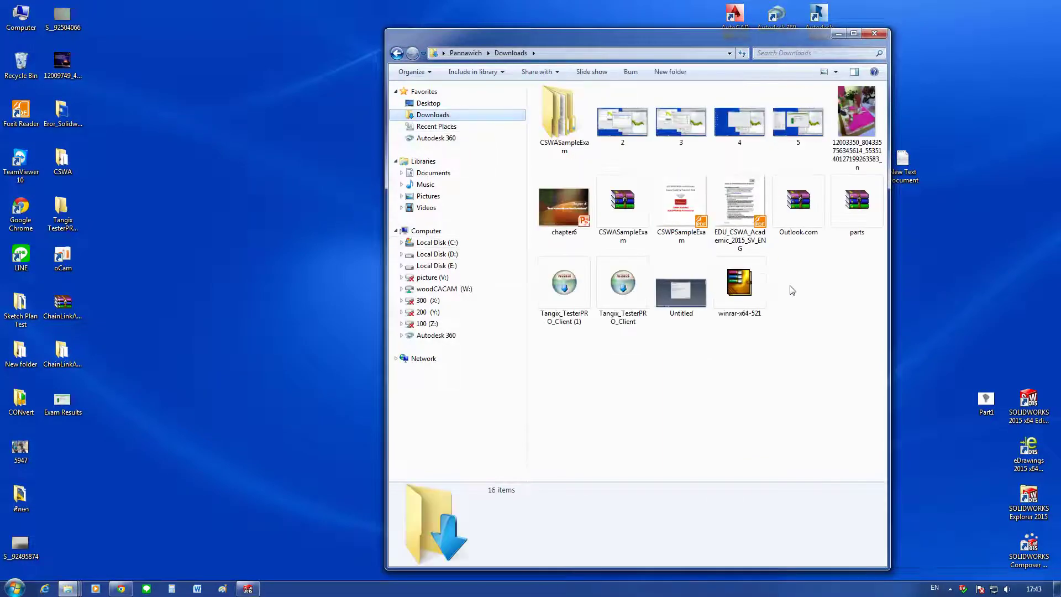
Step: Install Tangix_TesterPRO_Client, accepting the licence and finishing setup, then close the folder
double_click(627, 299)
click(567, 306)
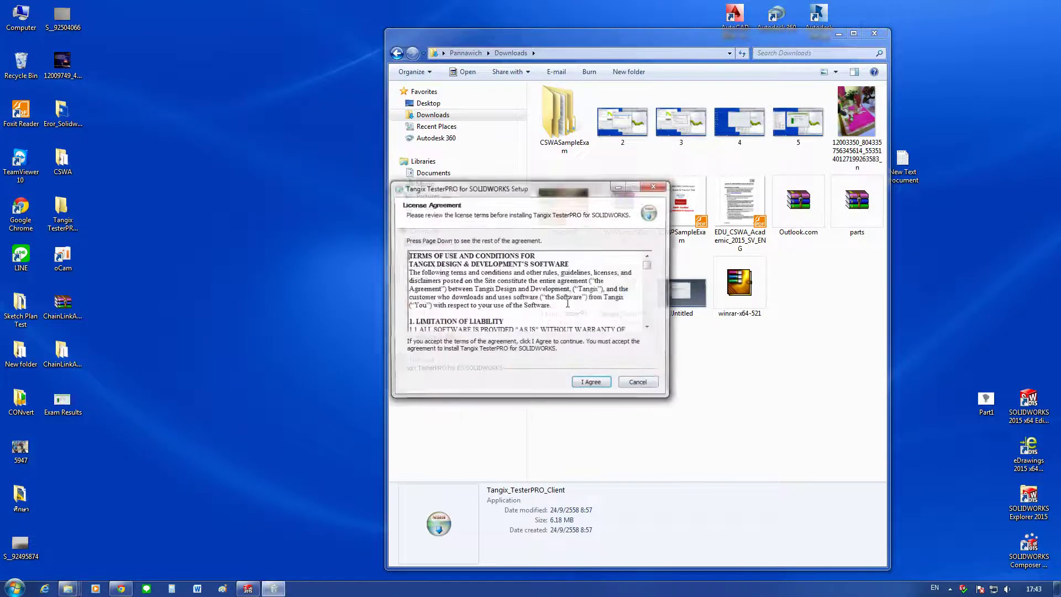
click(605, 382)
click(595, 384)
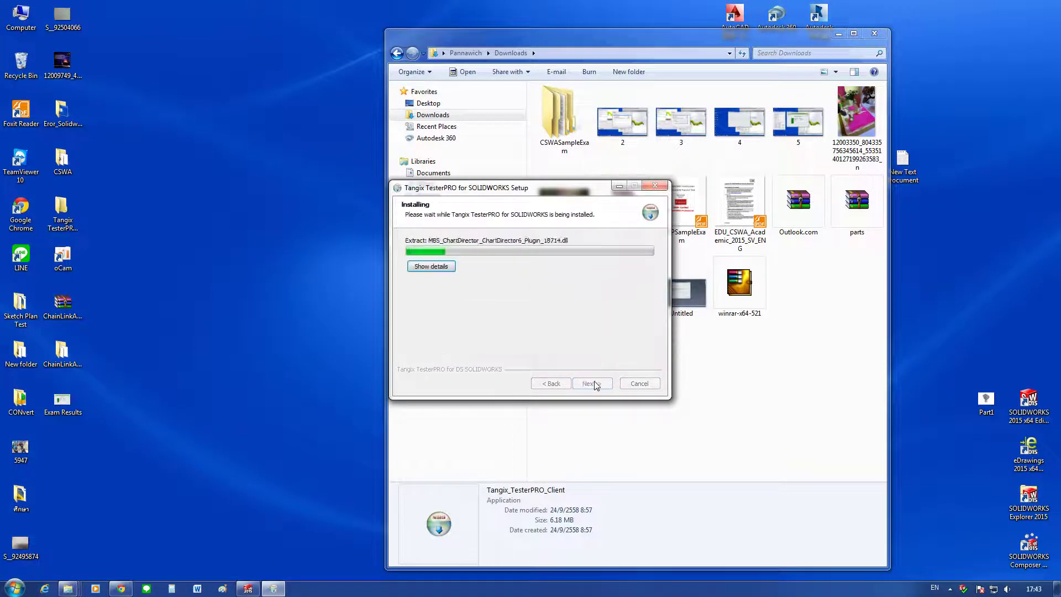
click(595, 384)
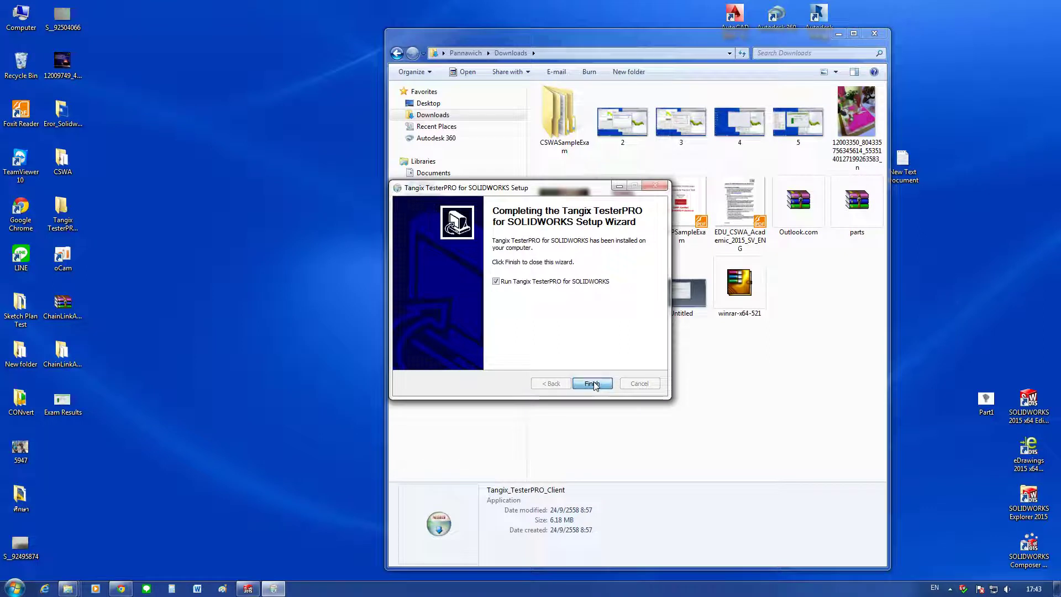
click(587, 385)
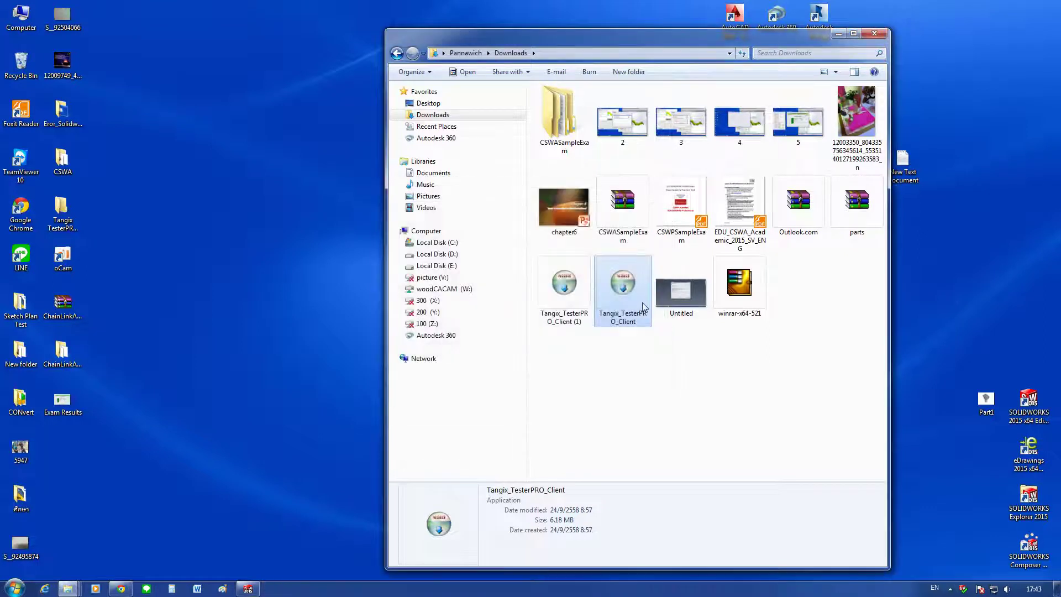
click(874, 33)
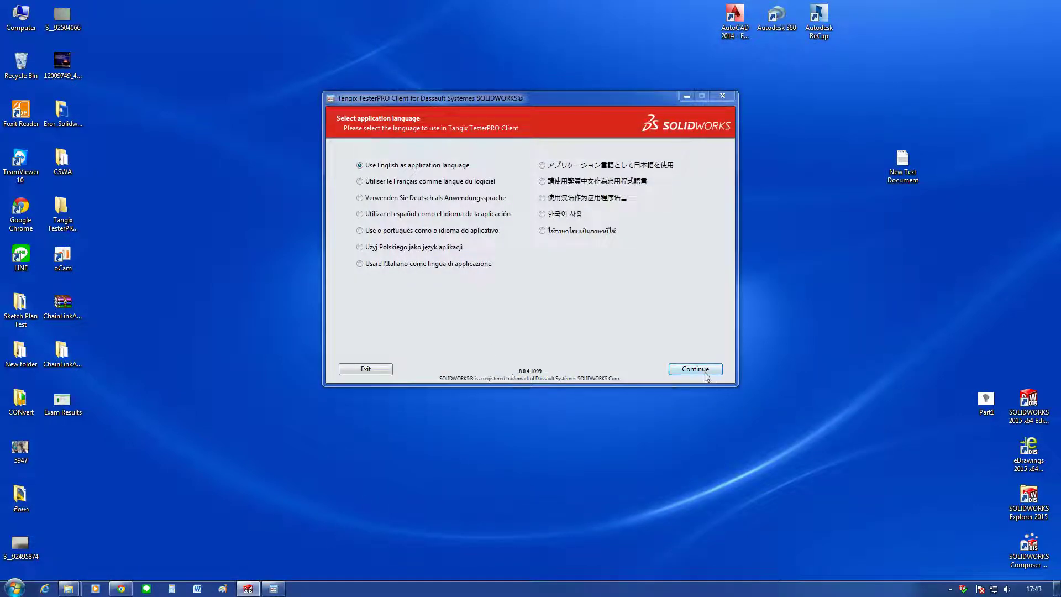
Step: Continue with English as the TesterPRO application language
click(701, 369)
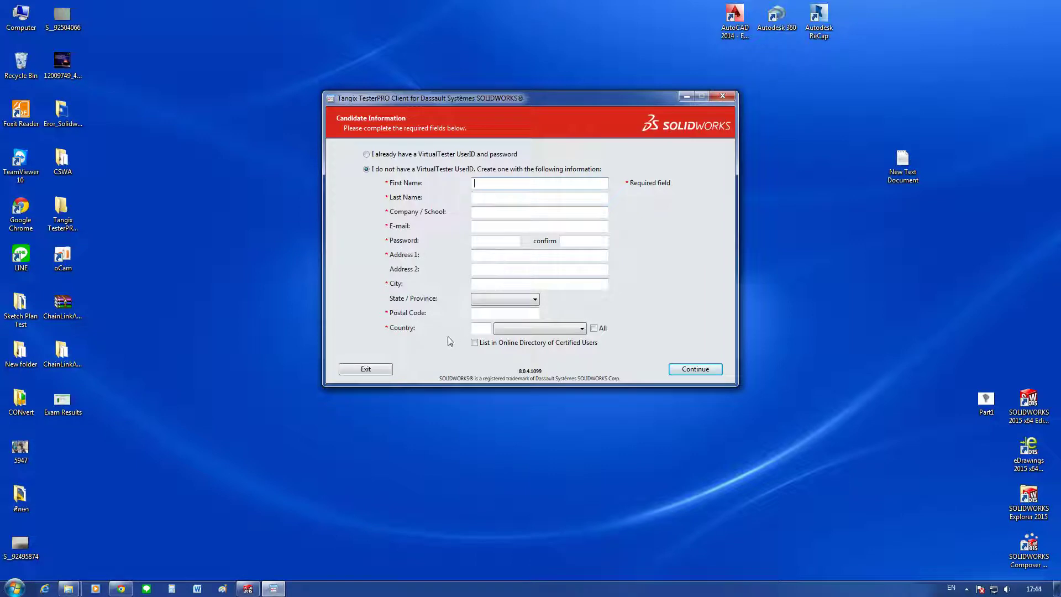
Step: Choose no existing UserID and enter the candidate's first name, last name and company
click(380, 371)
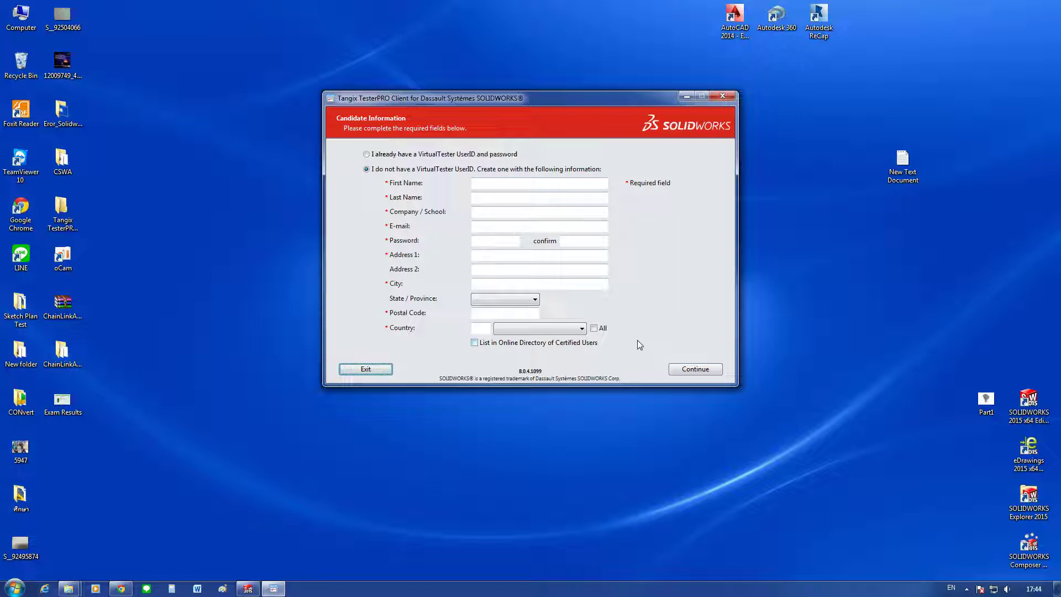
click(515, 183)
text(PA)
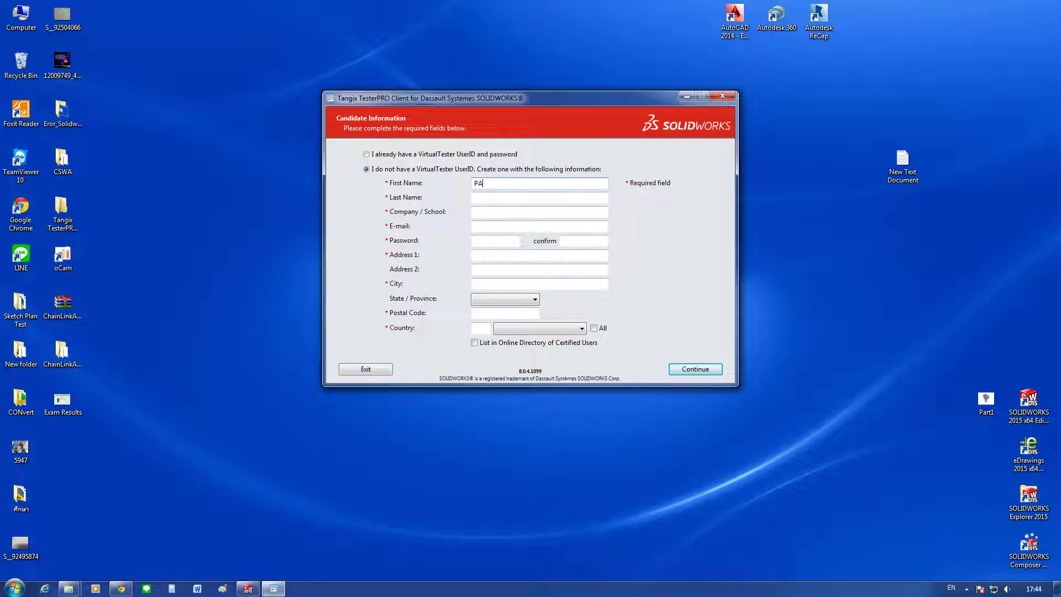
text(NNAWISH)
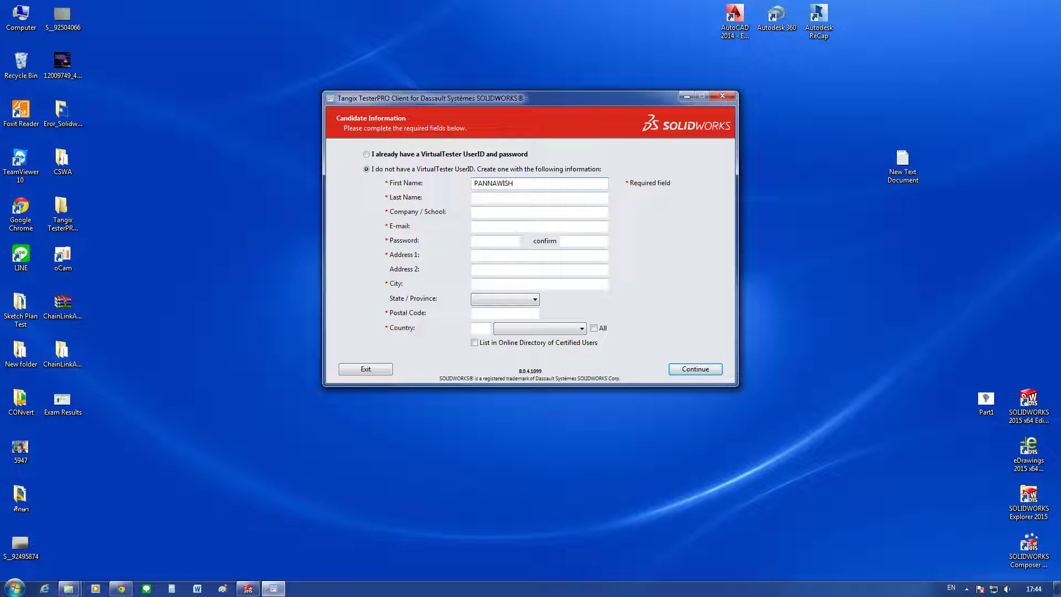
key(Tab)
text(S)
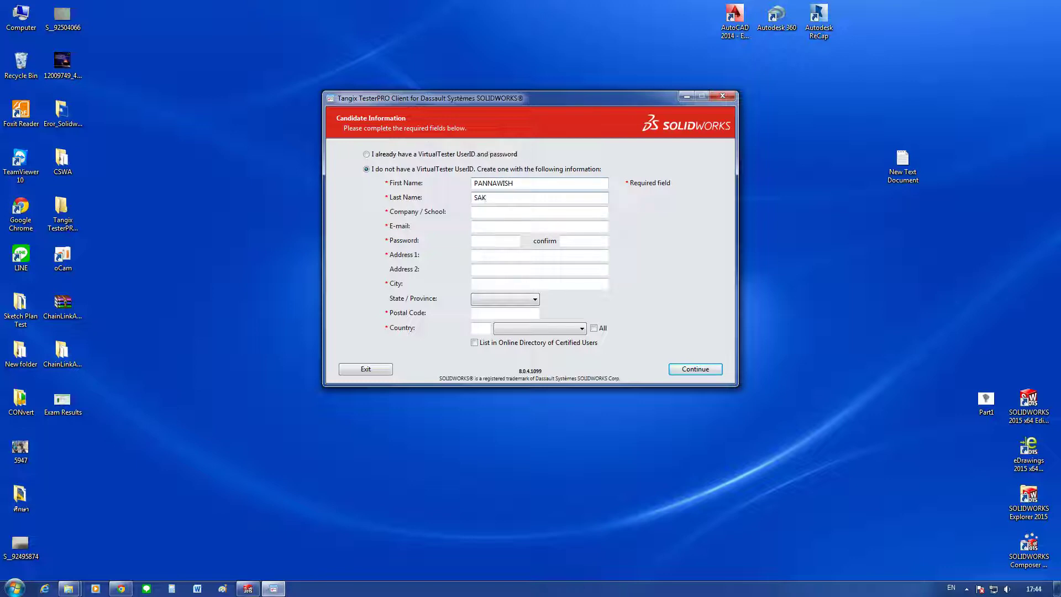
text(HUN)
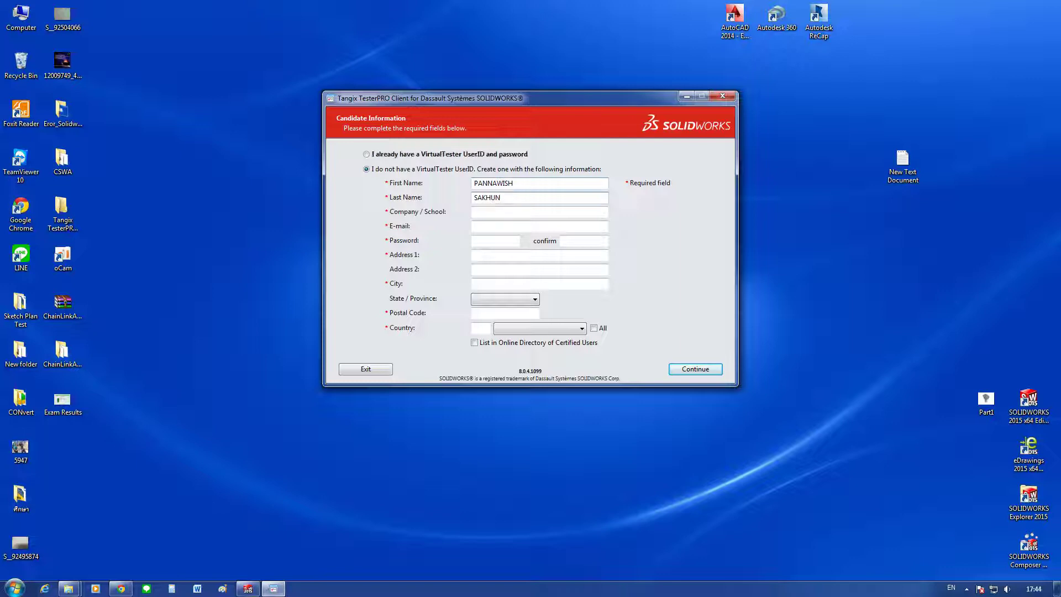
text(YARAT)
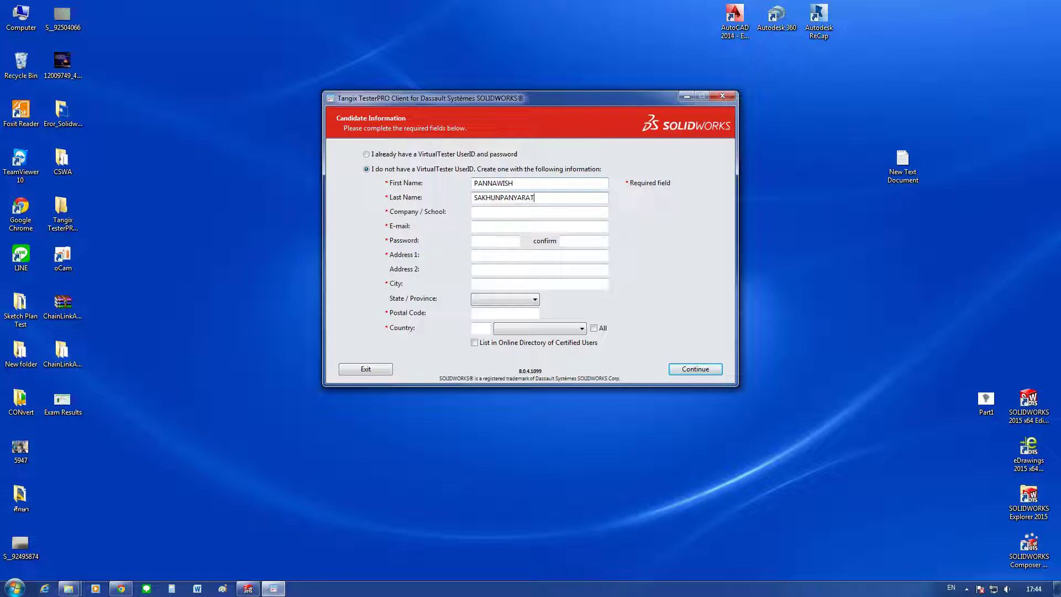
text(DE)
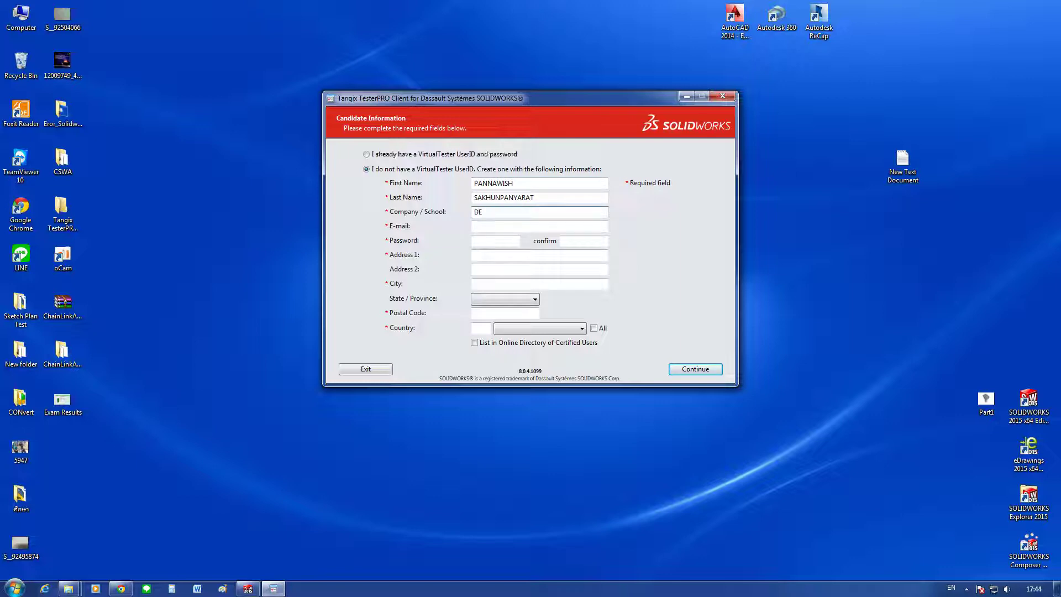
text(IGN)
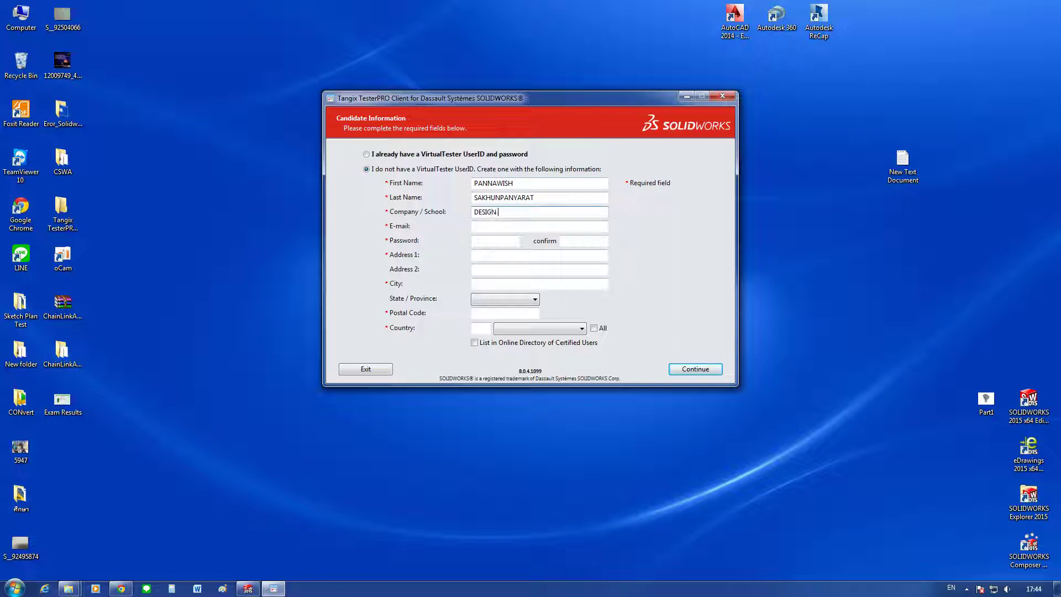
text(LTER)
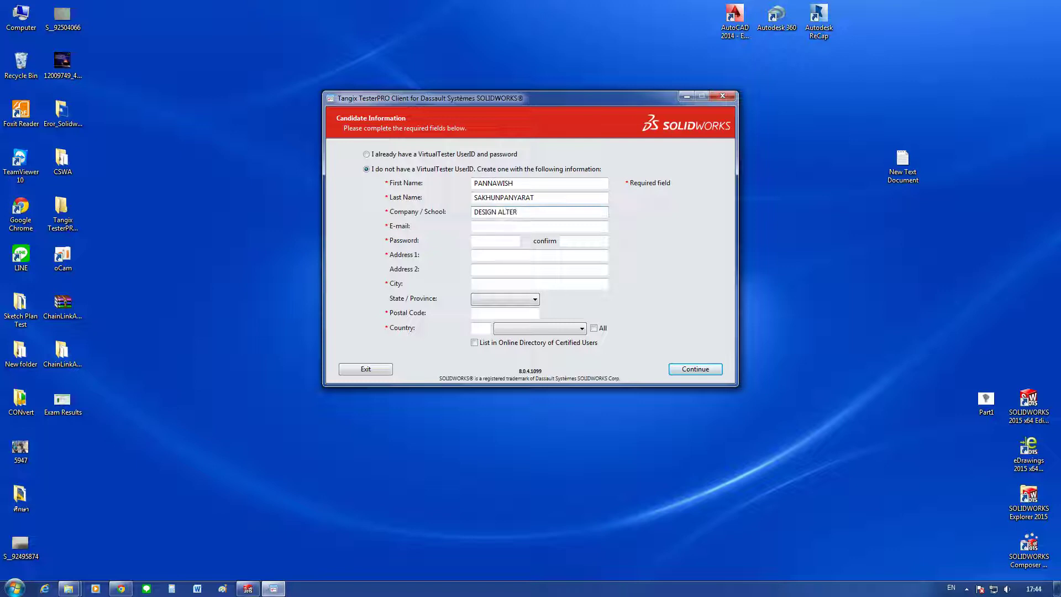
text(NATIV)
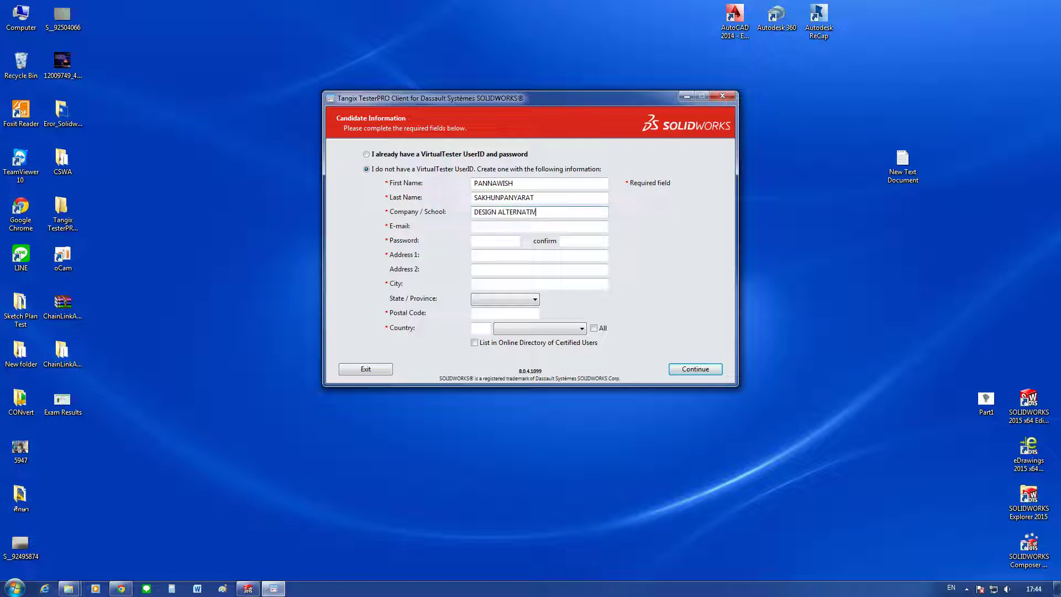
text(E)
text(CO.)
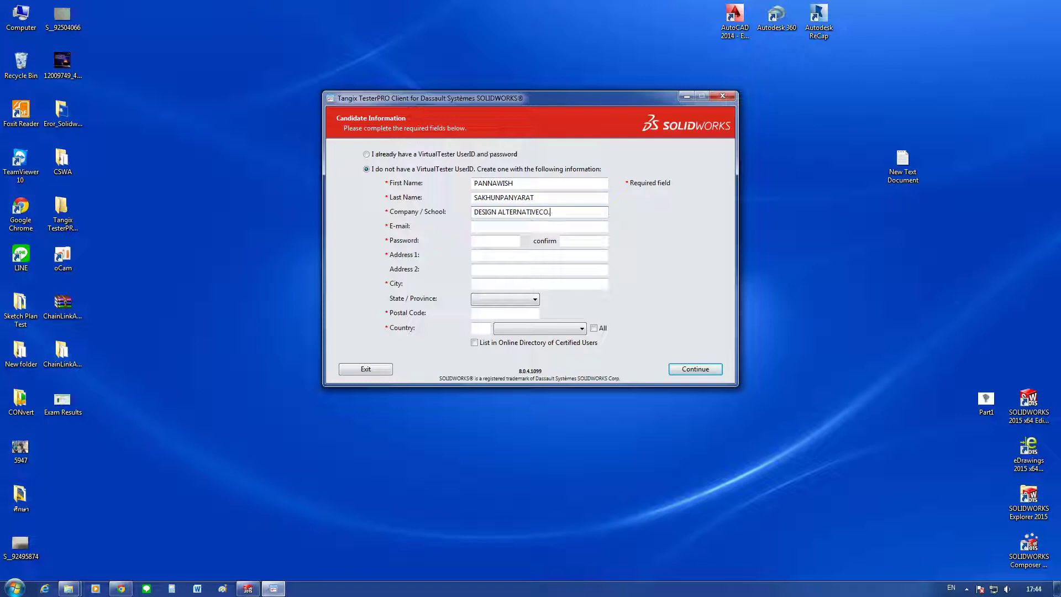
text(TH)
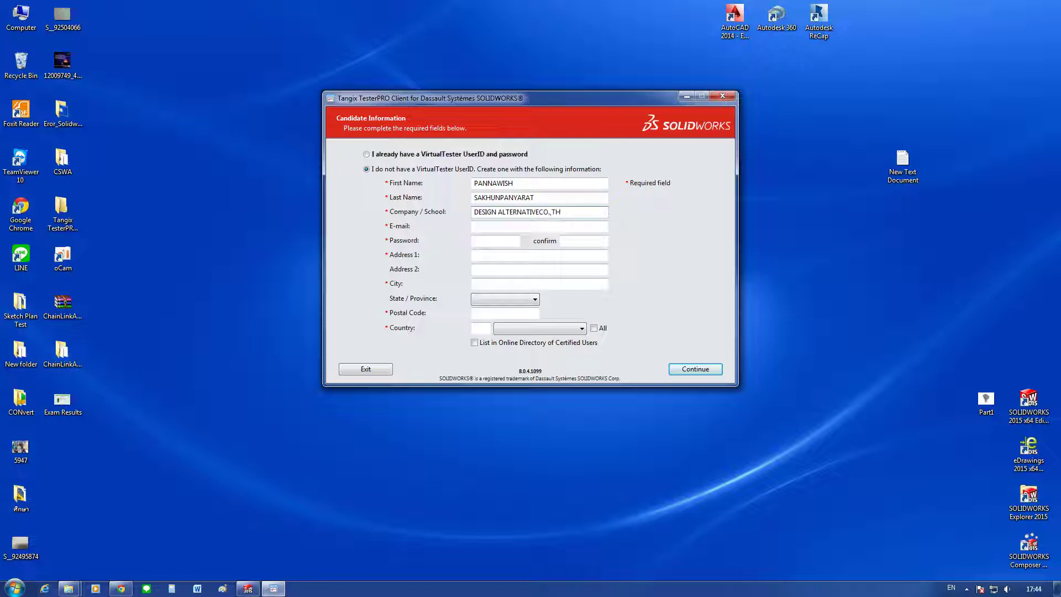
click(541, 211)
text(.)
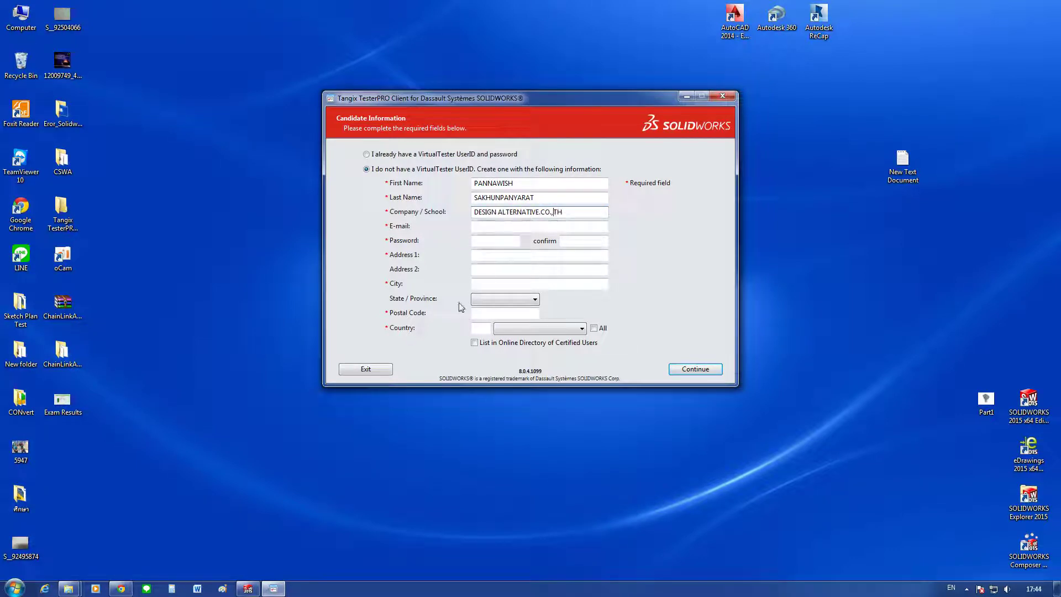
drag(563, 214, 479, 214)
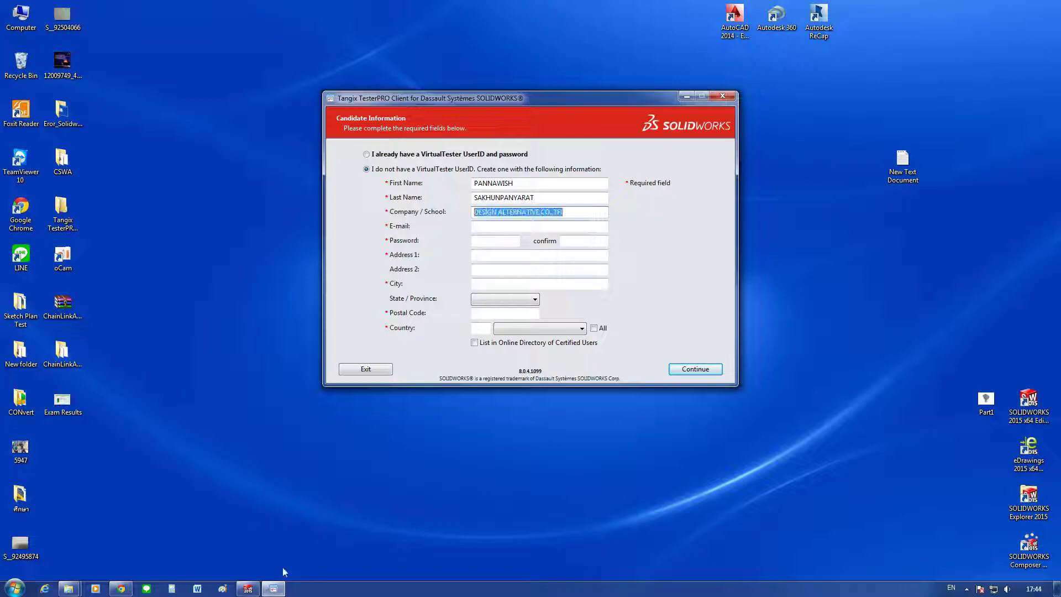
Step: Open the Sample CSWP Exam guide link in a new Chrome tab
click(121, 589)
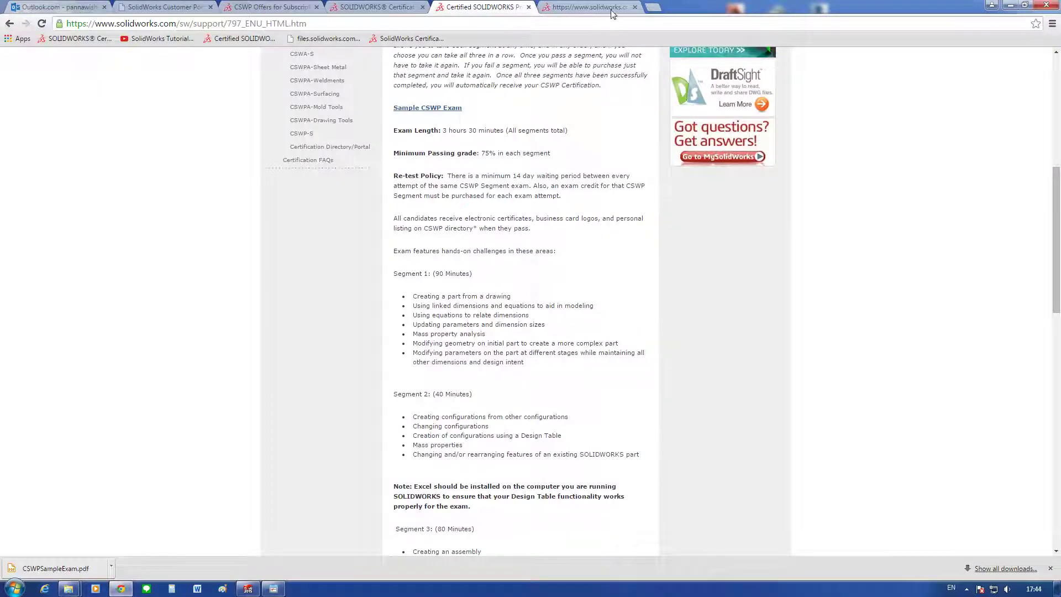
click(613, 8)
click(500, 9)
right_click(448, 113)
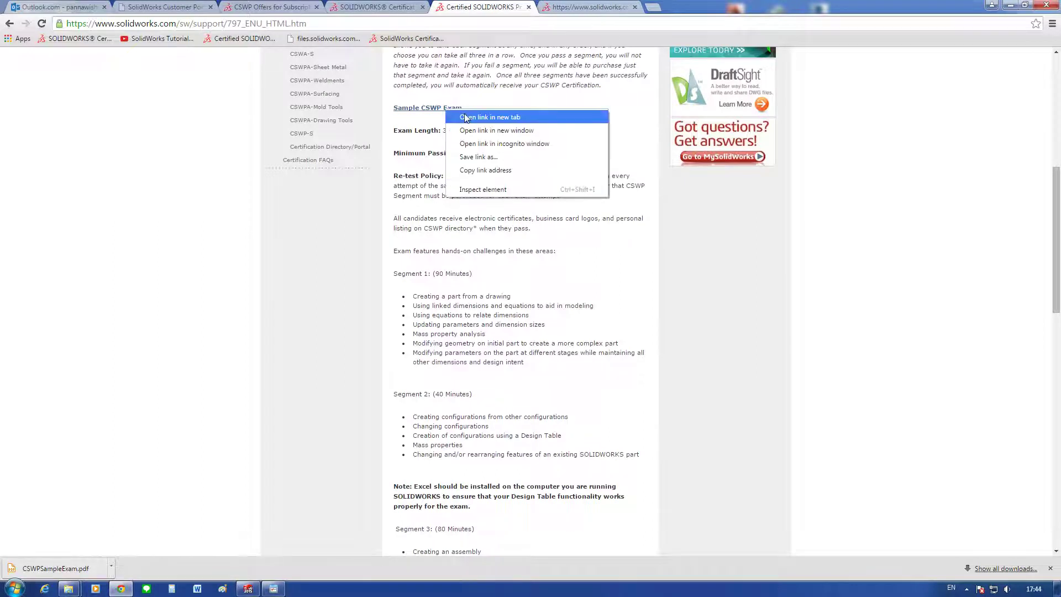
click(464, 117)
Step: Scroll through the CSWP sample exam PDF
click(606, 11)
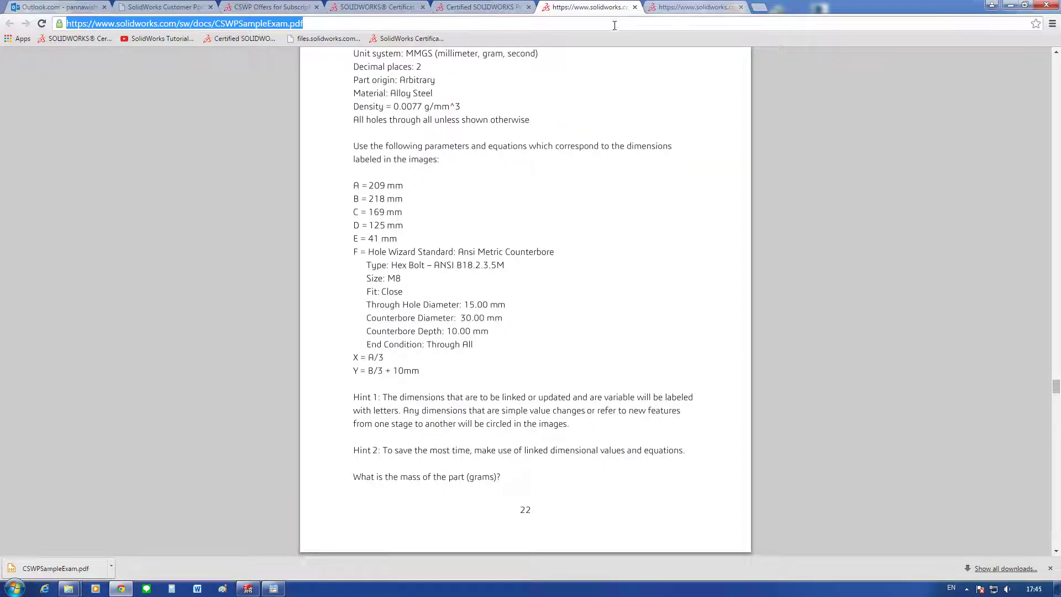
click(613, 23)
scroll(643, 254, down, 1)
scroll(638, 253, down, 8)
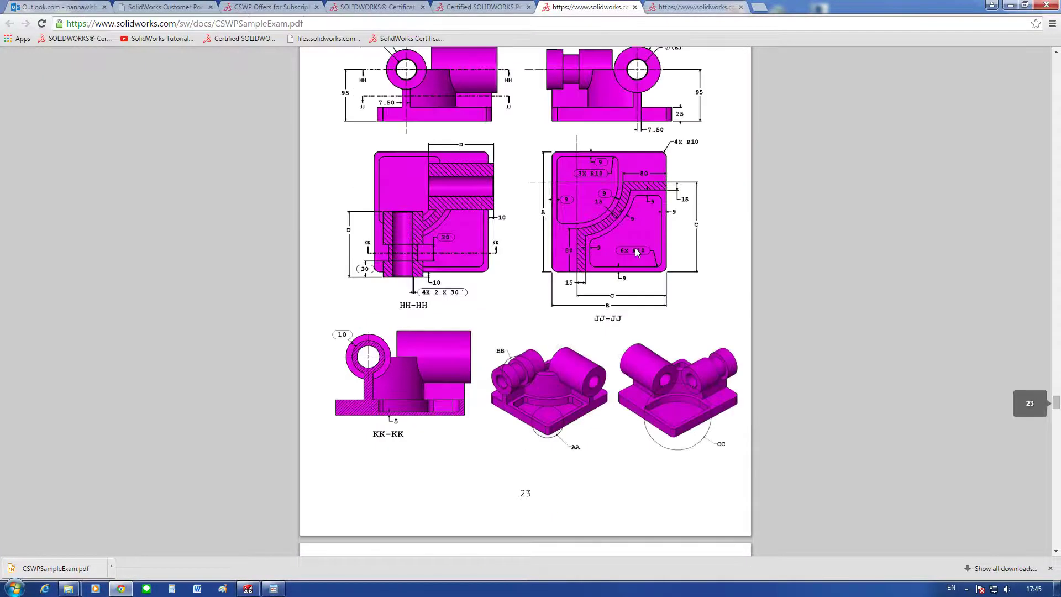
scroll(1059, 365, up, 4)
drag(1057, 395, 1057, 70)
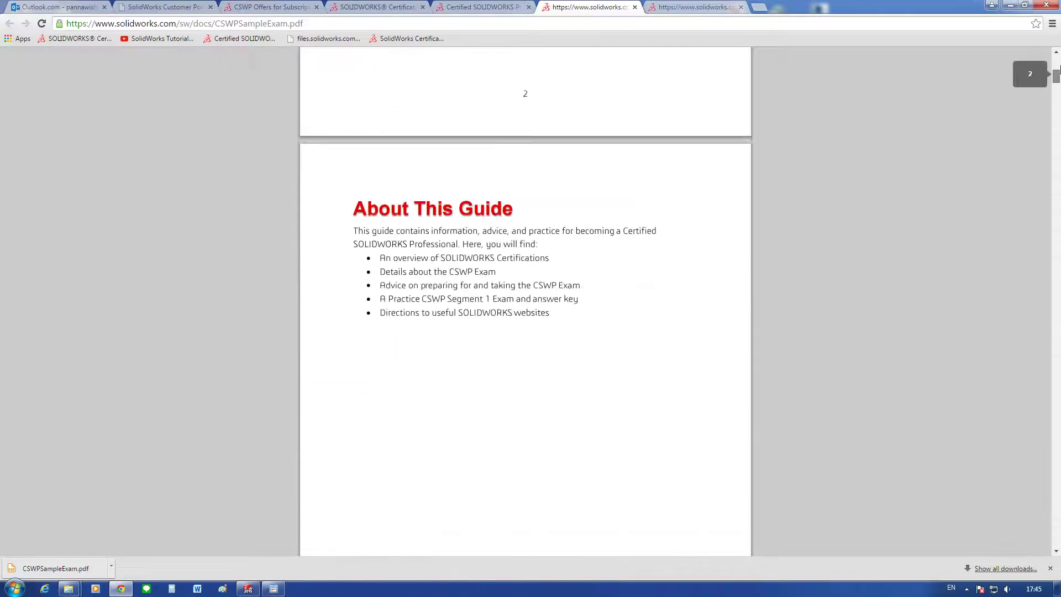
scroll(729, 270, down, 10)
scroll(724, 274, down, 10)
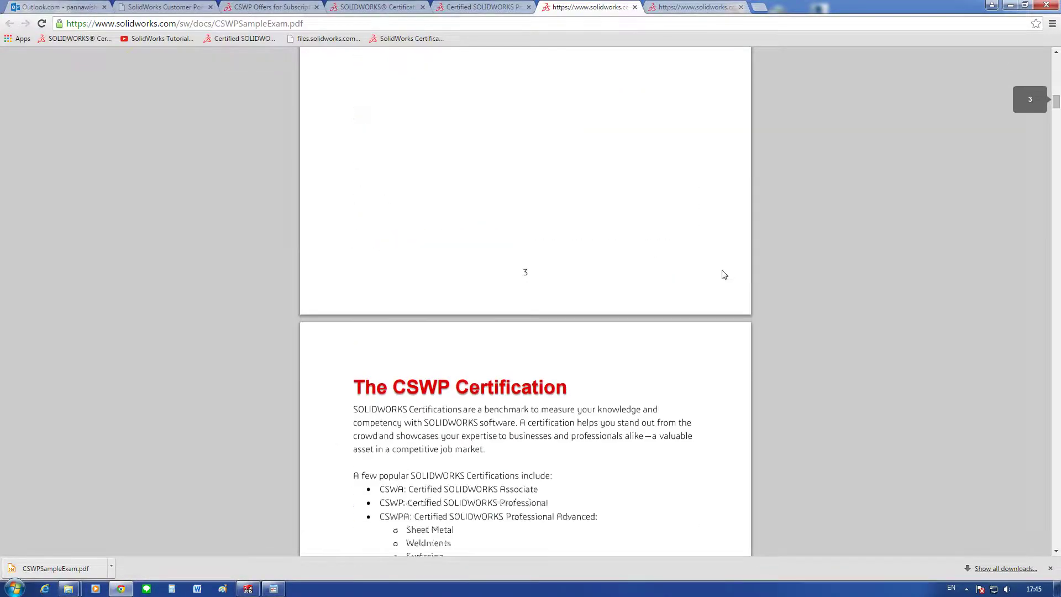
scroll(718, 265, down, 10)
scroll(702, 110, down, 5)
scroll(694, 50, down, 3)
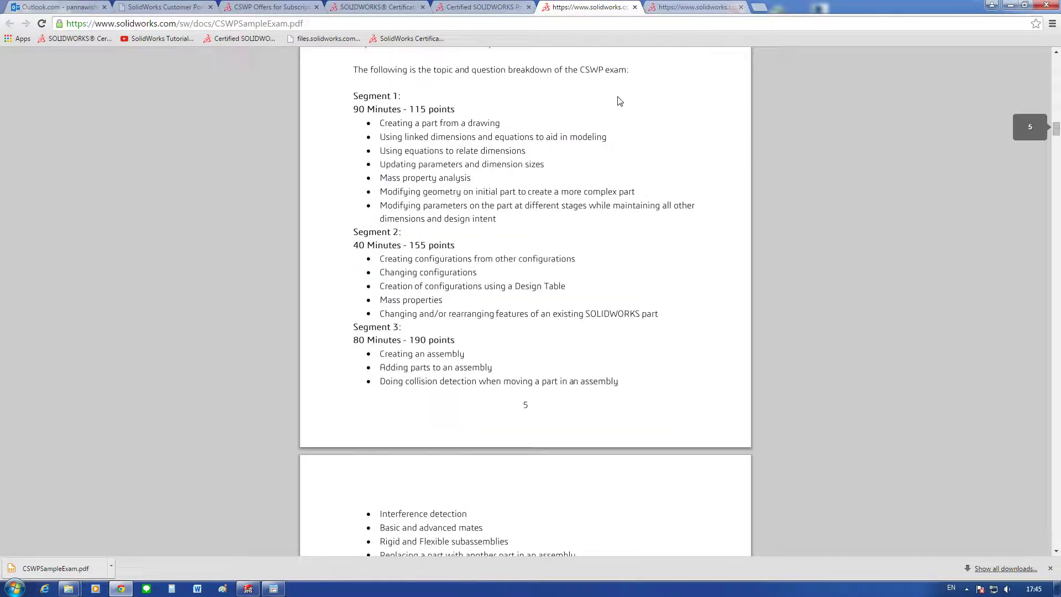
scroll(617, 99, down, 5)
Step: Google the pasted company name and select its official name, Design Alternative Co., Ltd
click(691, 8)
click(689, 22)
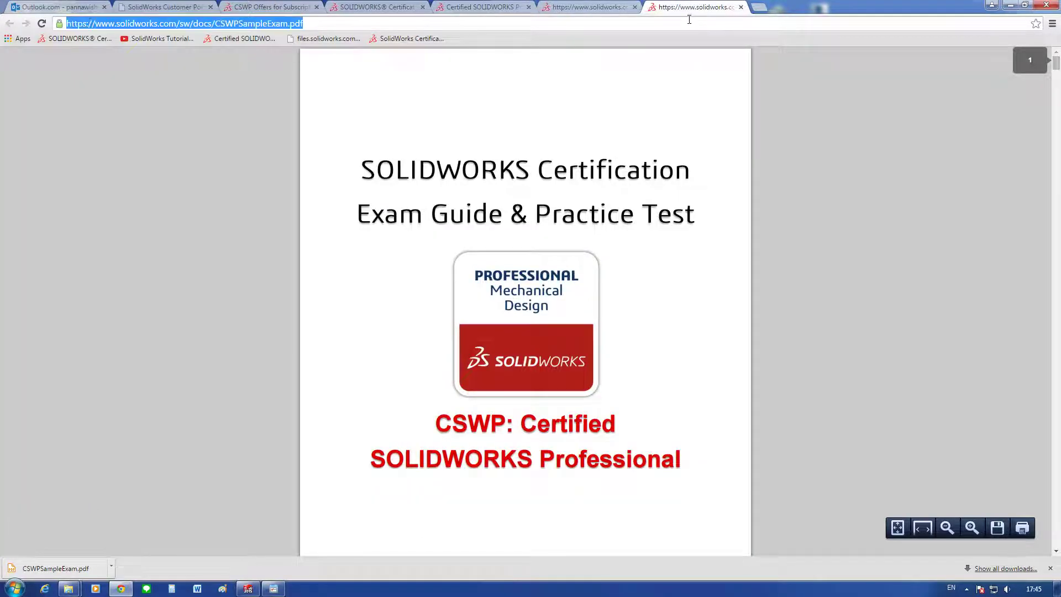
text(DESIGN ALTERNATIVE.CO.,TH)
key(Return)
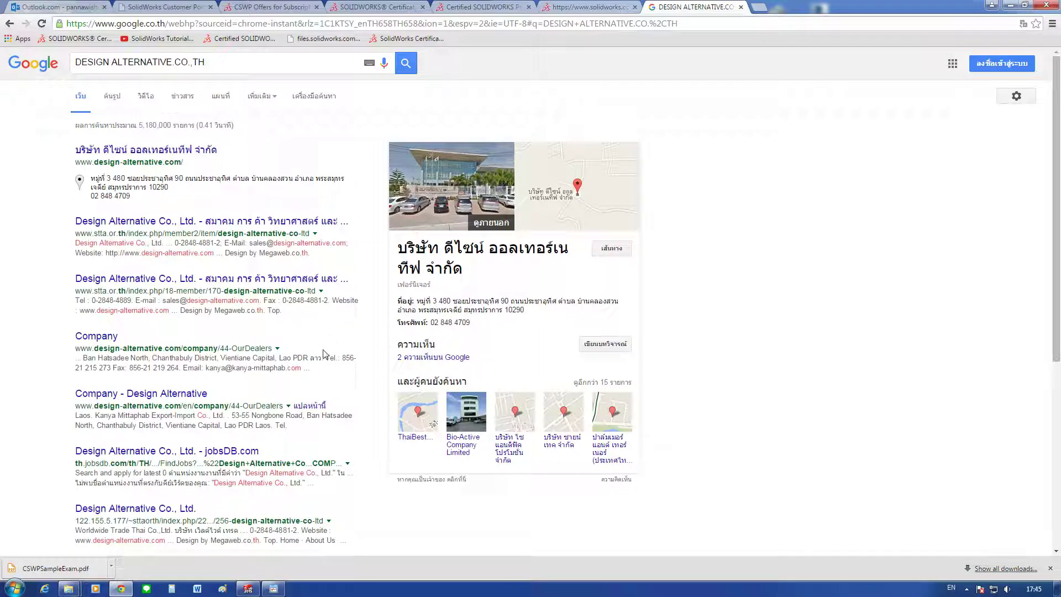
drag(74, 221, 195, 214)
key(ctrl+c)
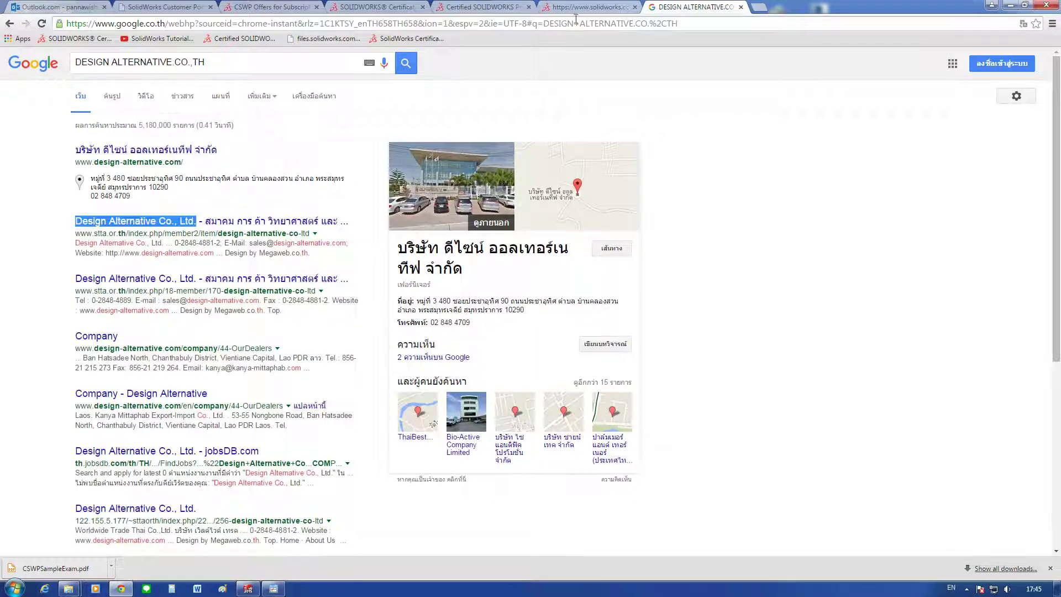
click(610, 7)
Step: Replace the Company/School entry with the pasted name Design Alternative Co., Ltd
click(1010, 5)
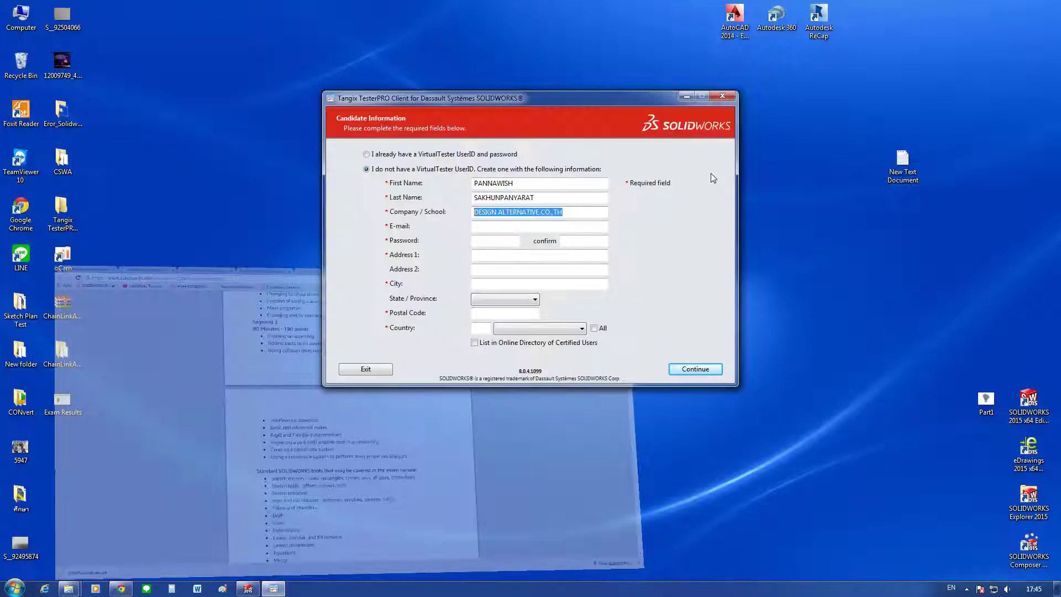
click(591, 212)
key(ctrl+a)
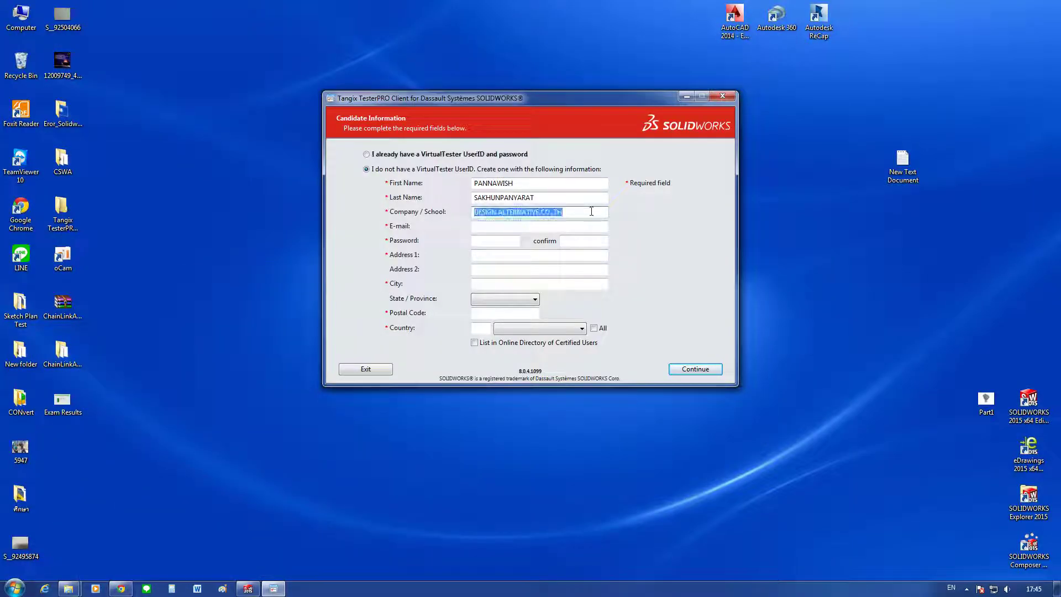
key(ctrl+v)
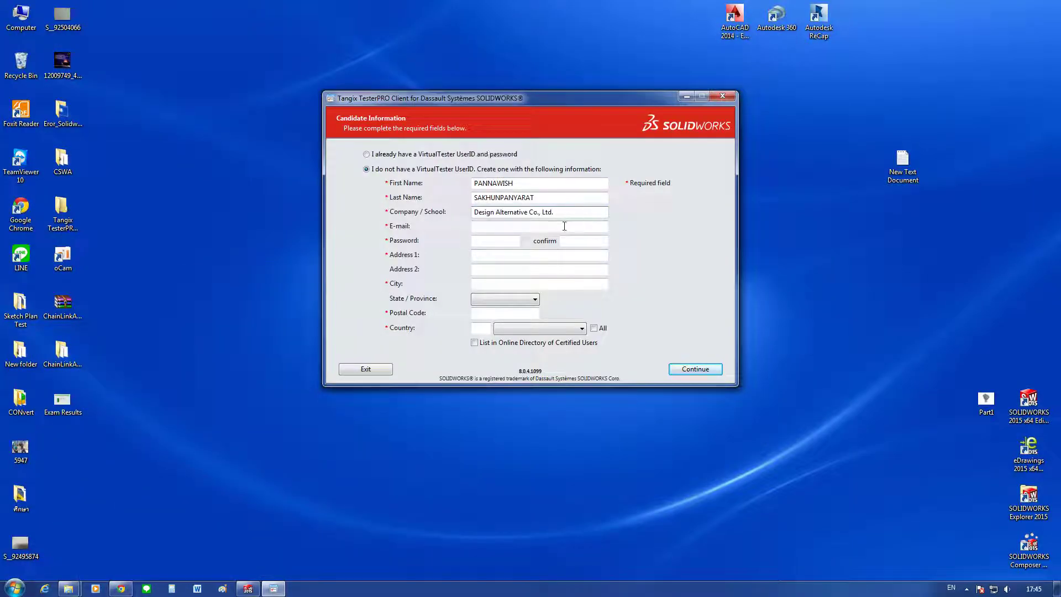
Step: Start typing in the E-mail field, then erase the mistyped characters
click(564, 225)
text(TA)
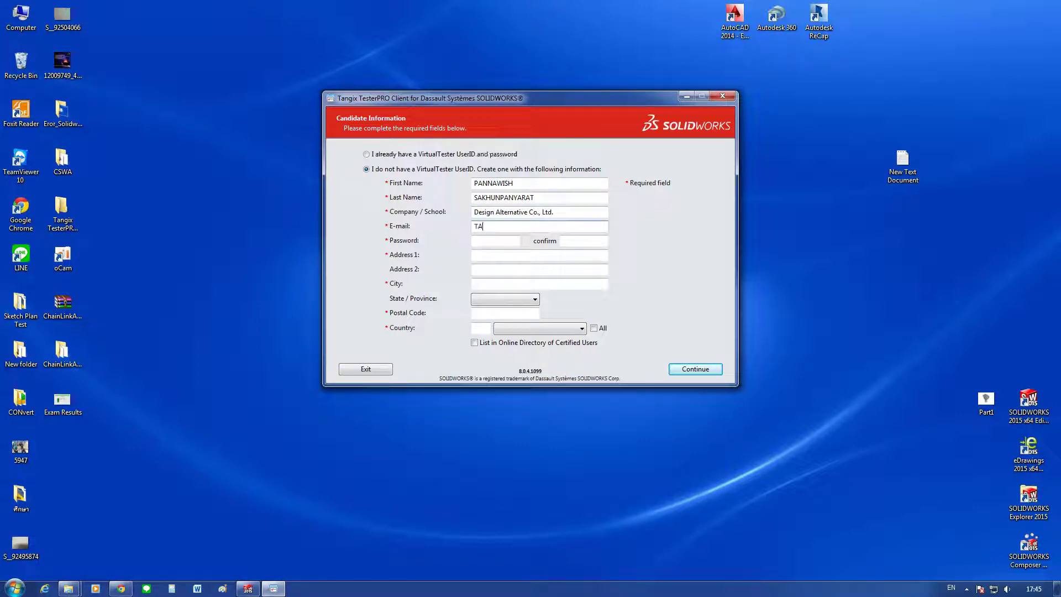
text(WA)
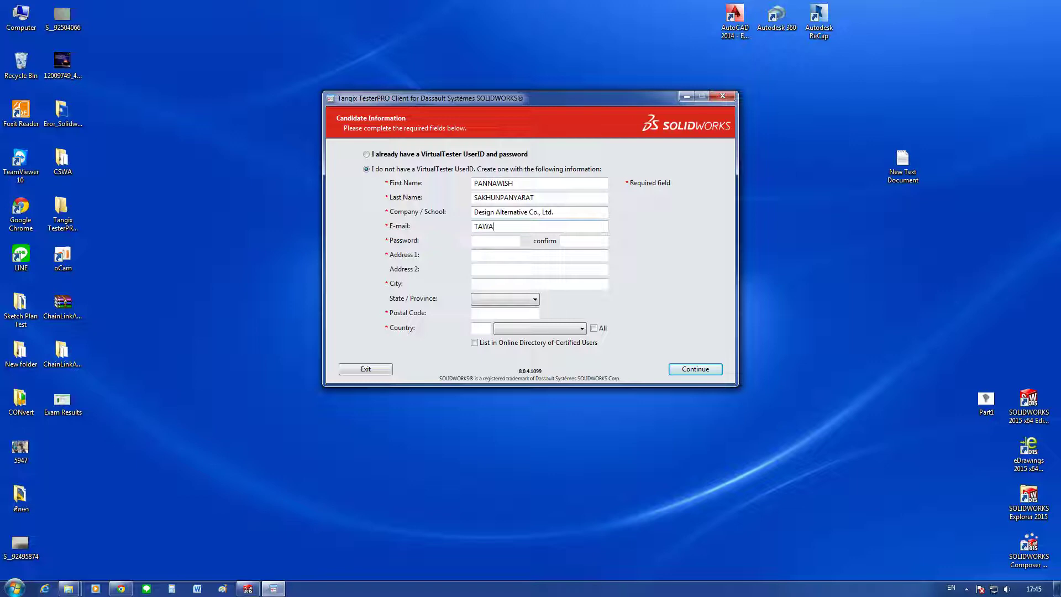
key(BackSpace)
key(BackSpace)
text(Taw)
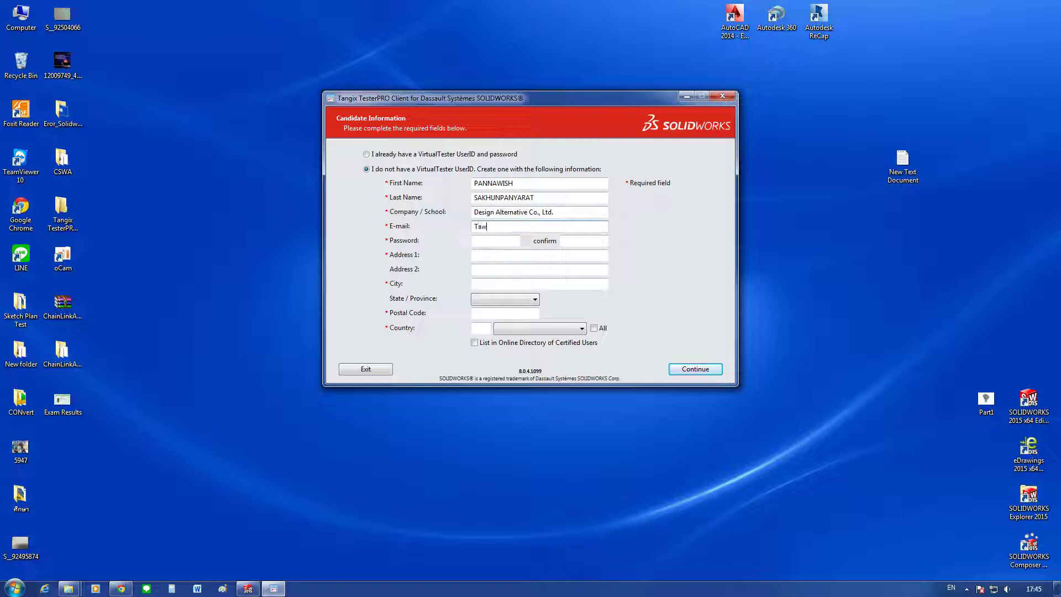
text(a)
key(BackSpace)
key(BackSpace)
Step: In Outlook.com, read the VirtualTester Account Created and CSWA Sample Exam issued emails
click(120, 589)
click(66, 6)
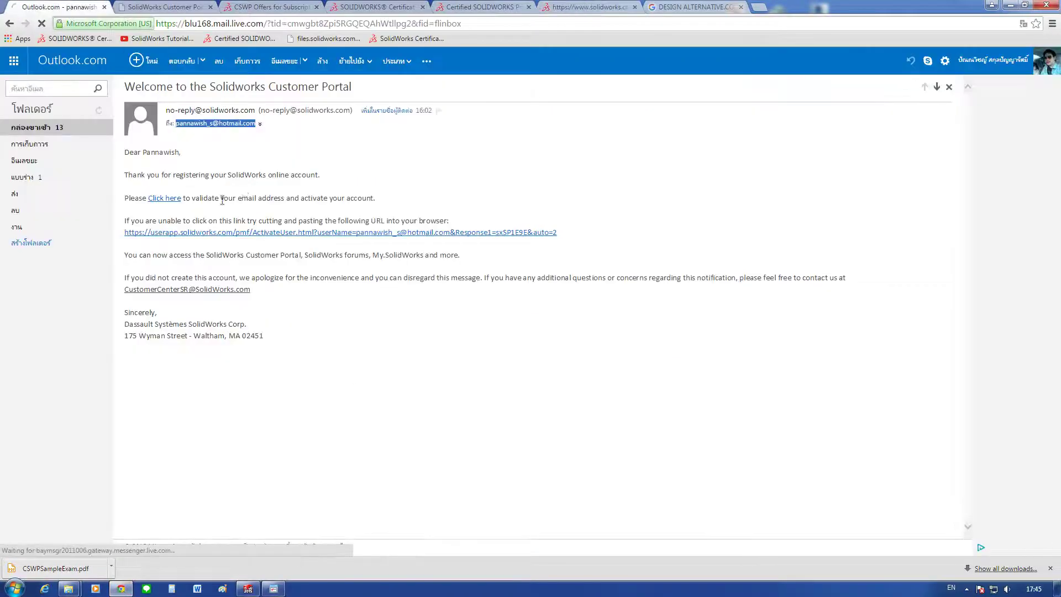
click(64, 128)
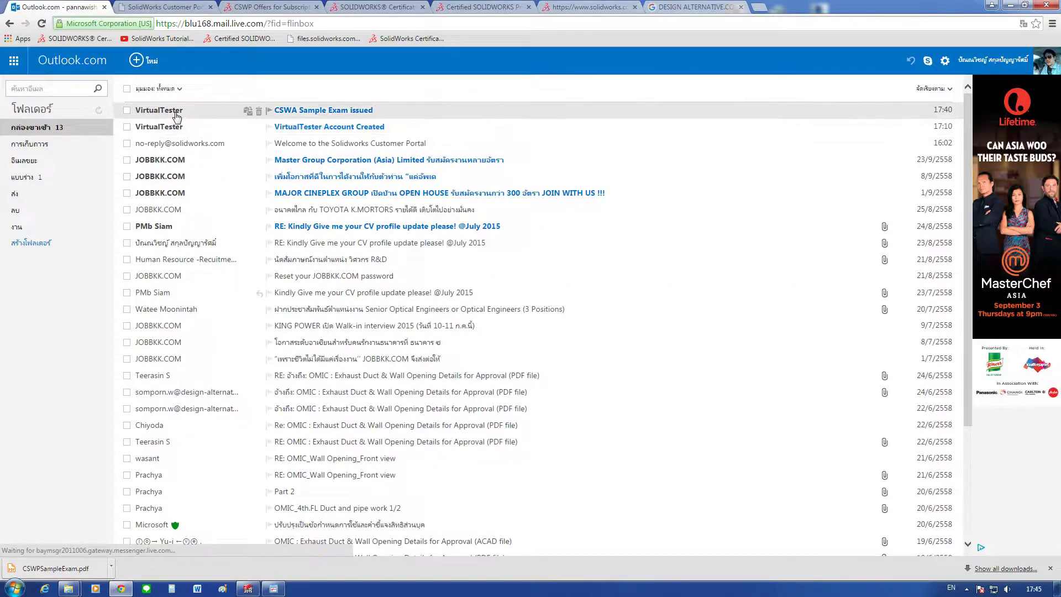
click(186, 134)
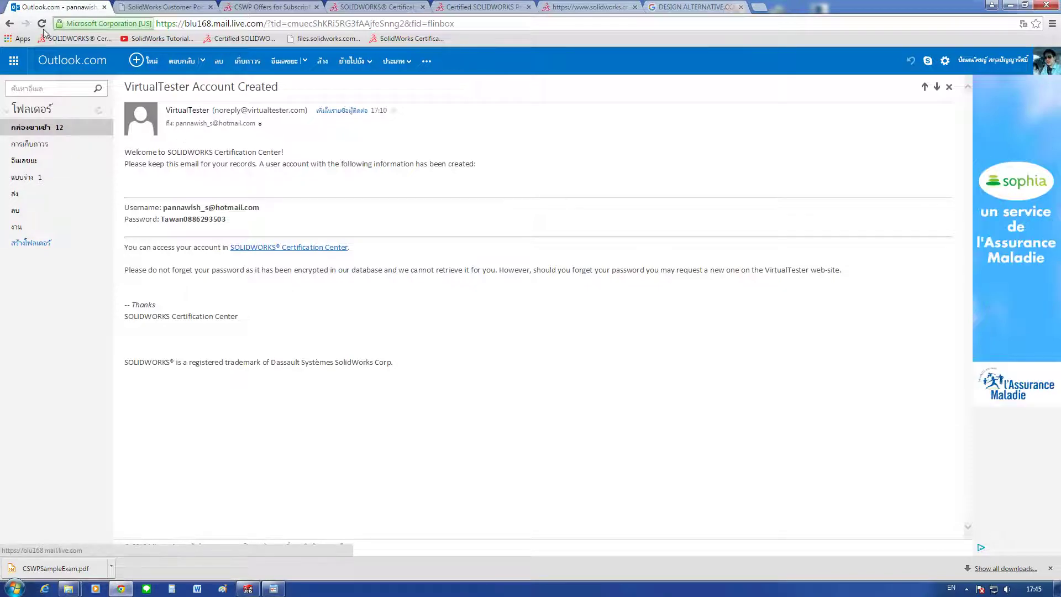
click(10, 25)
click(168, 113)
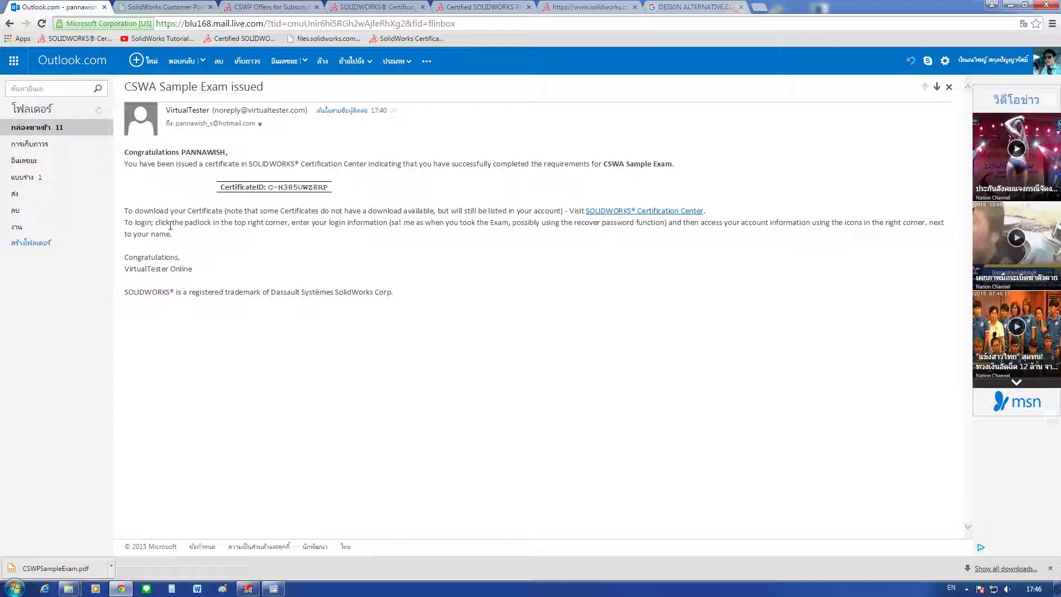
Step: Open the email's Certification Center link in a new tab, view it, then close it
right_click(638, 211)
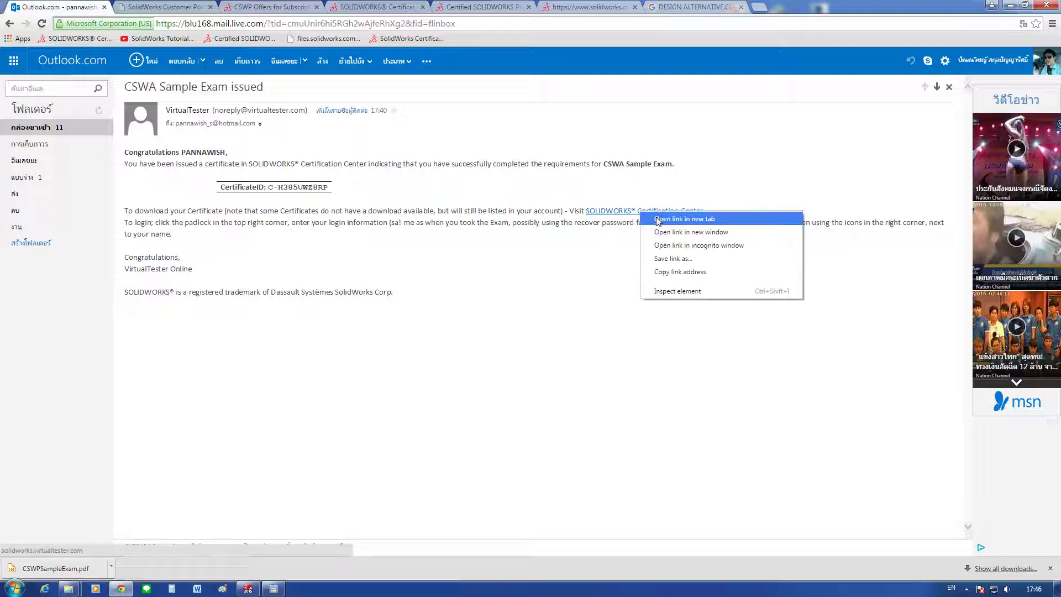
click(668, 217)
click(156, 9)
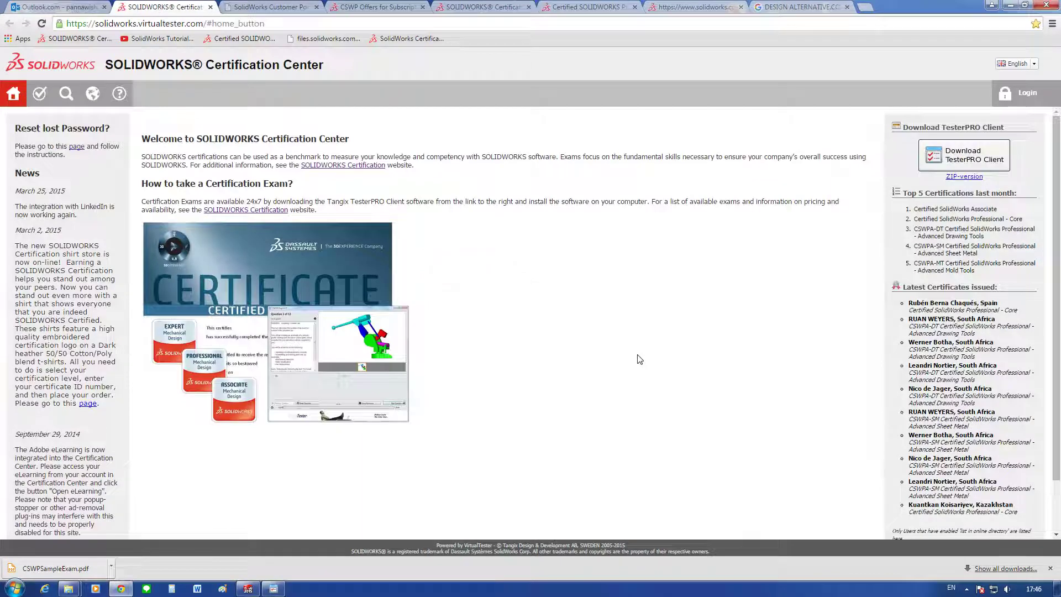
click(211, 7)
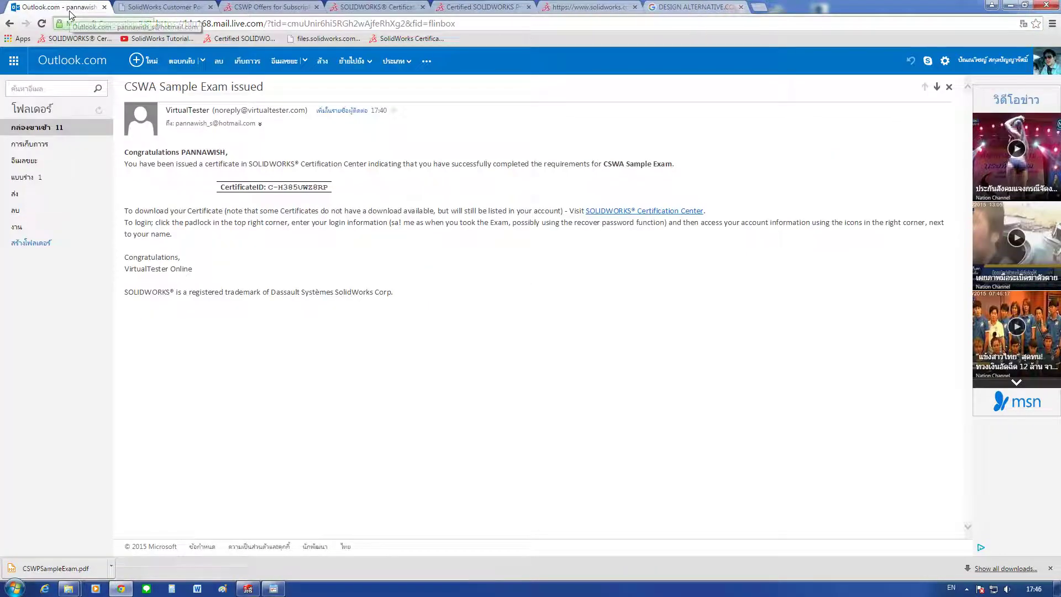
click(645, 6)
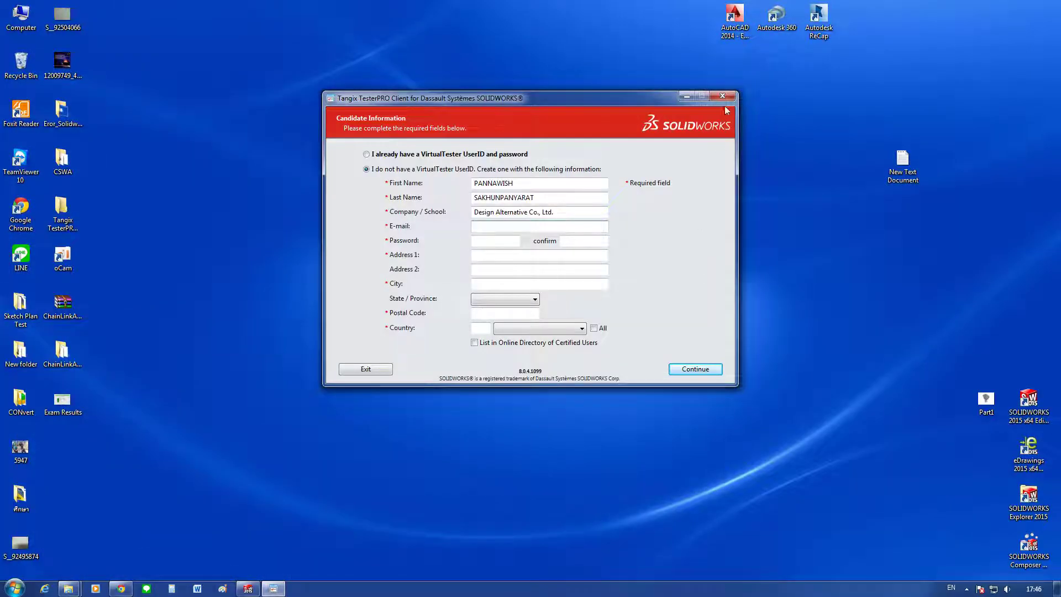
Step: Close the registration form and compare the sample exam PDF with the CSWP certification page
click(722, 97)
click(126, 587)
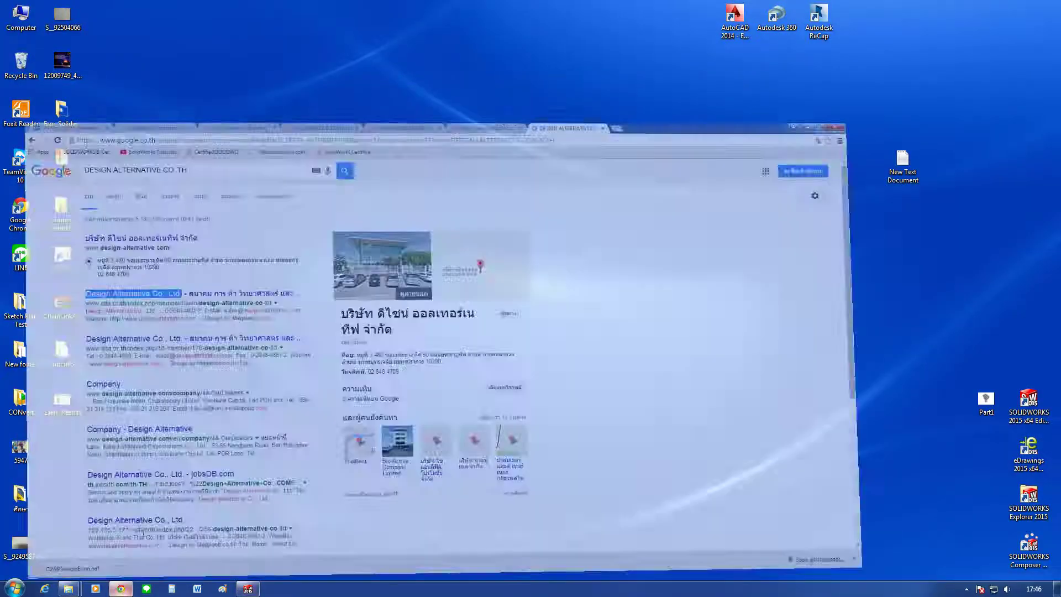
click(602, 6)
scroll(607, 206, up, 10)
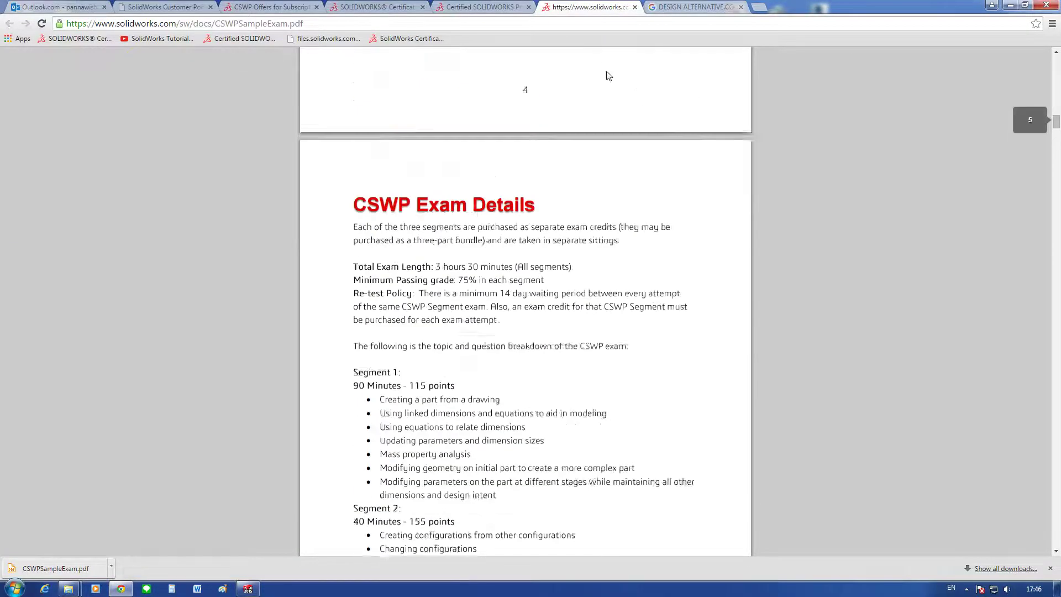
scroll(606, 83, up, 5)
click(475, 7)
click(601, 8)
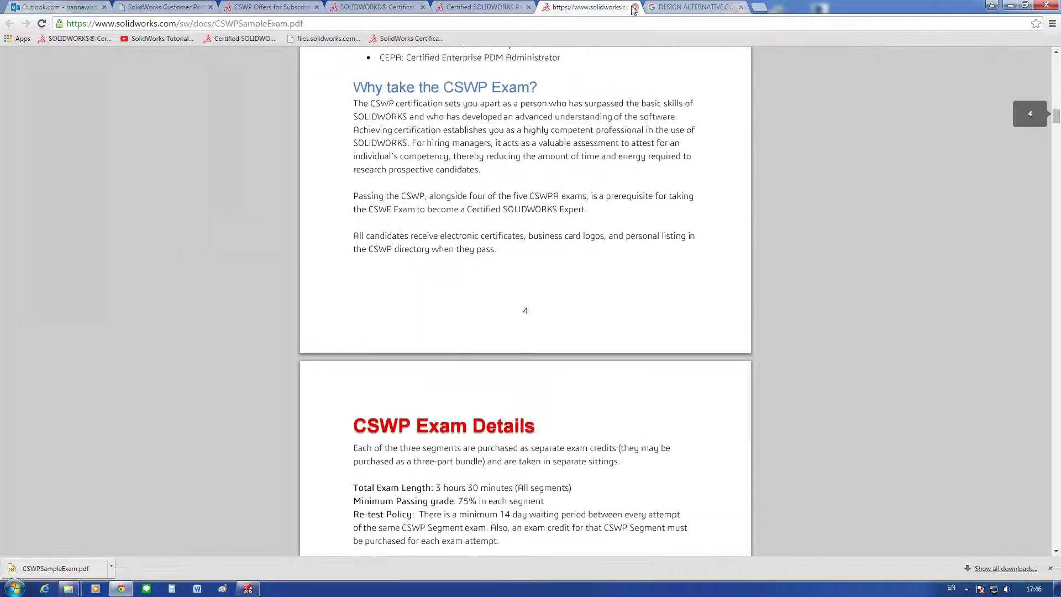
scroll(1058, 120, up, 3)
drag(1058, 120, 1057, 56)
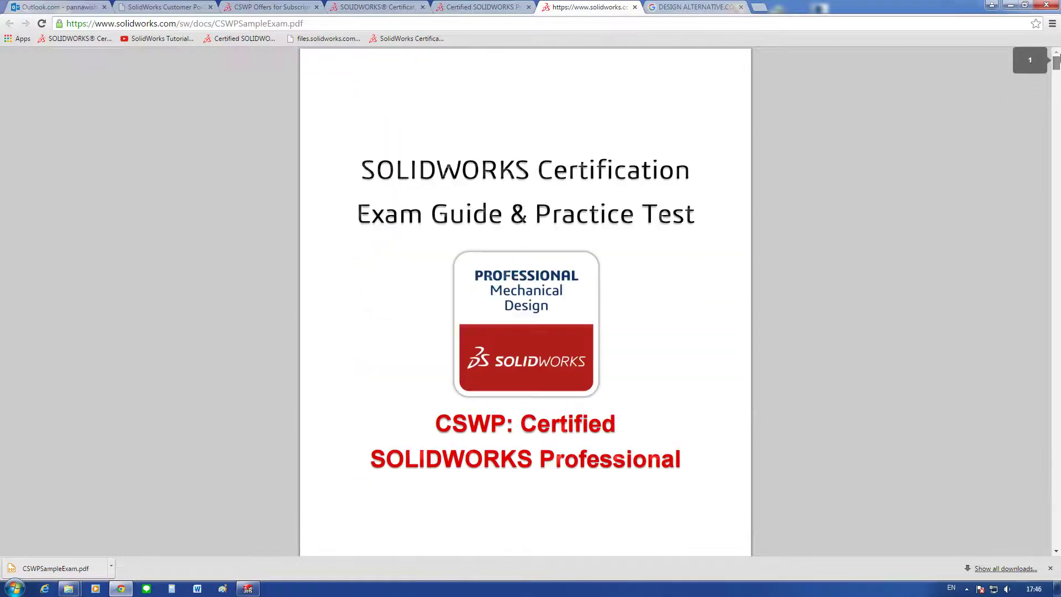
click(478, 6)
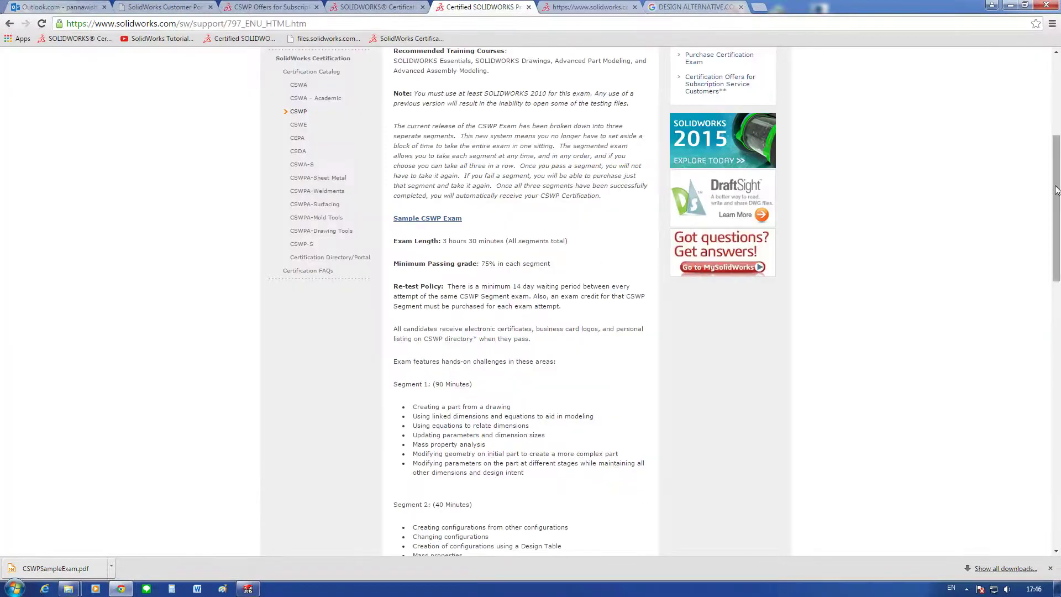
drag(1058, 189, 1058, 109)
click(399, 7)
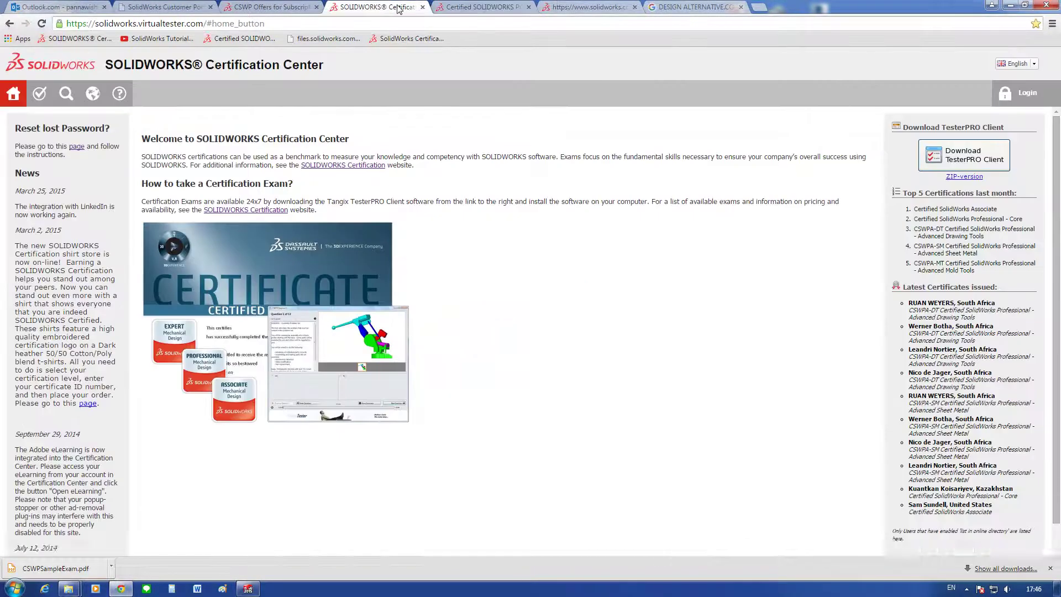
click(479, 6)
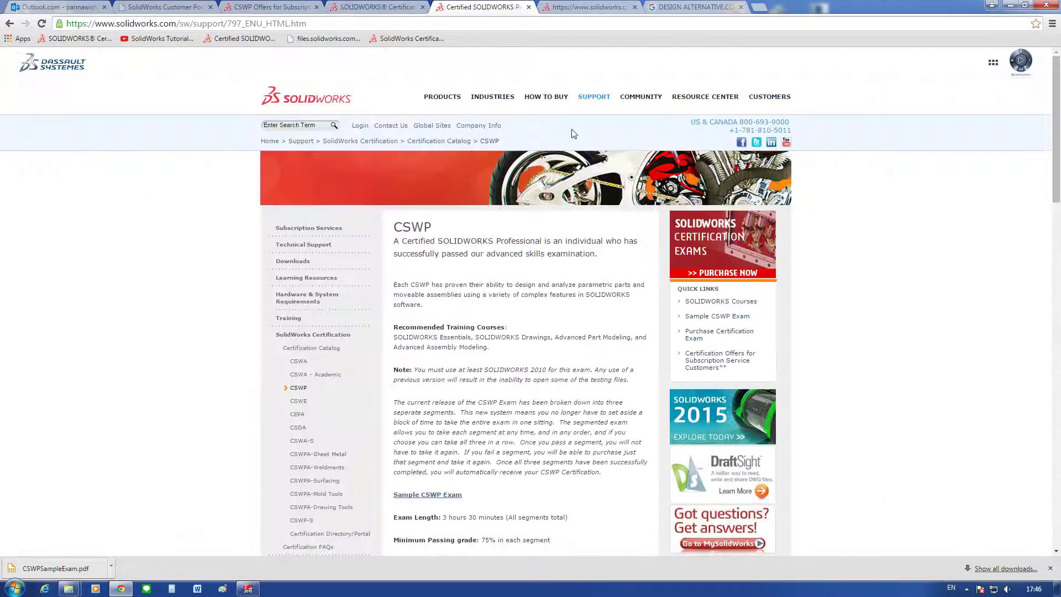
scroll(497, 176, down, 3)
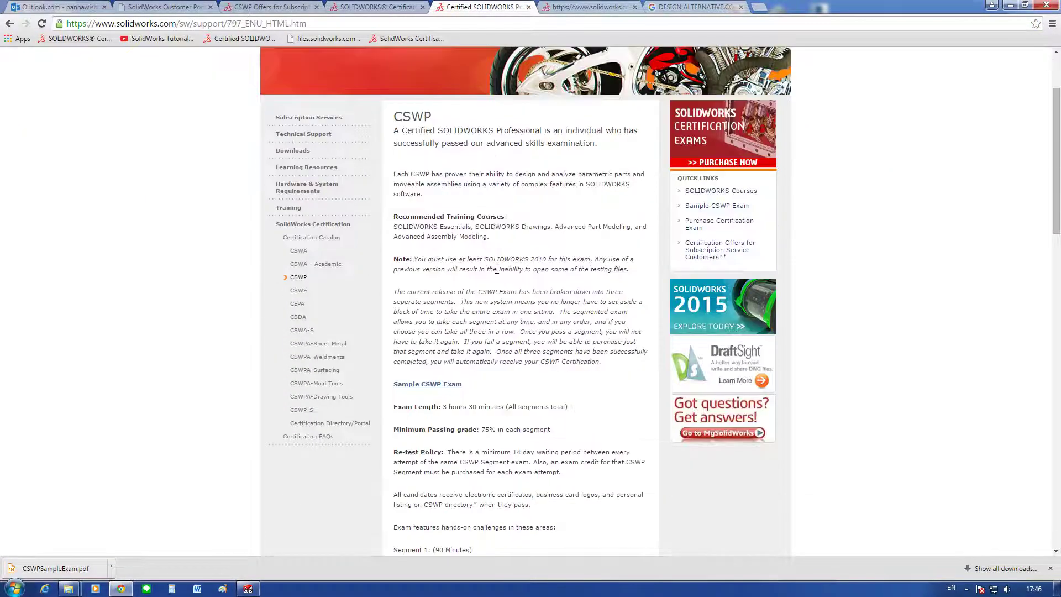
scroll(478, 273, down, 1)
scroll(478, 273, down, 3)
scroll(479, 273, down, 3)
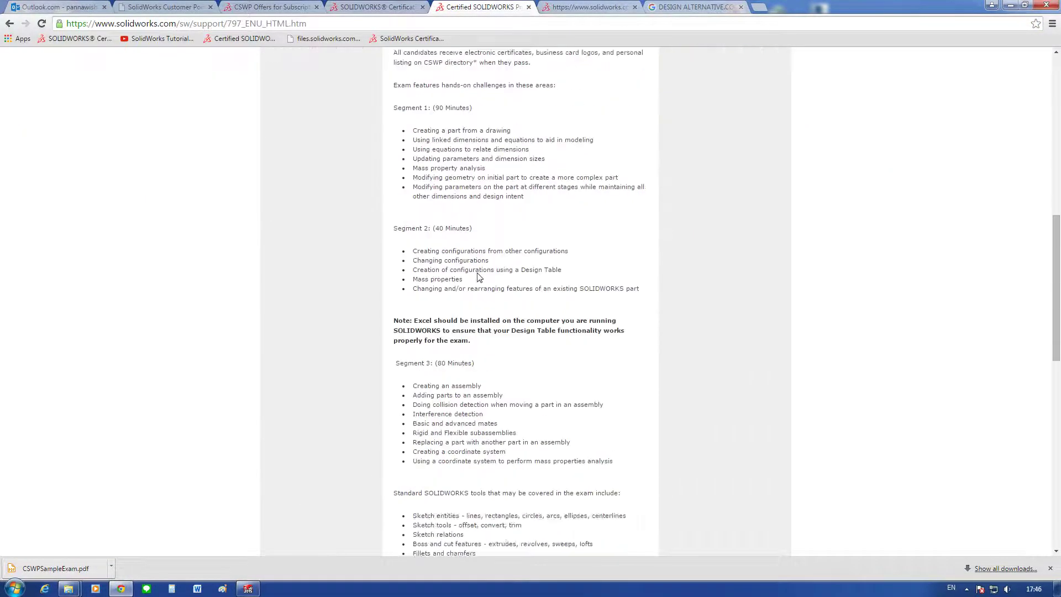
scroll(479, 273, down, 3)
scroll(478, 273, down, 3)
scroll(488, 270, up, 5)
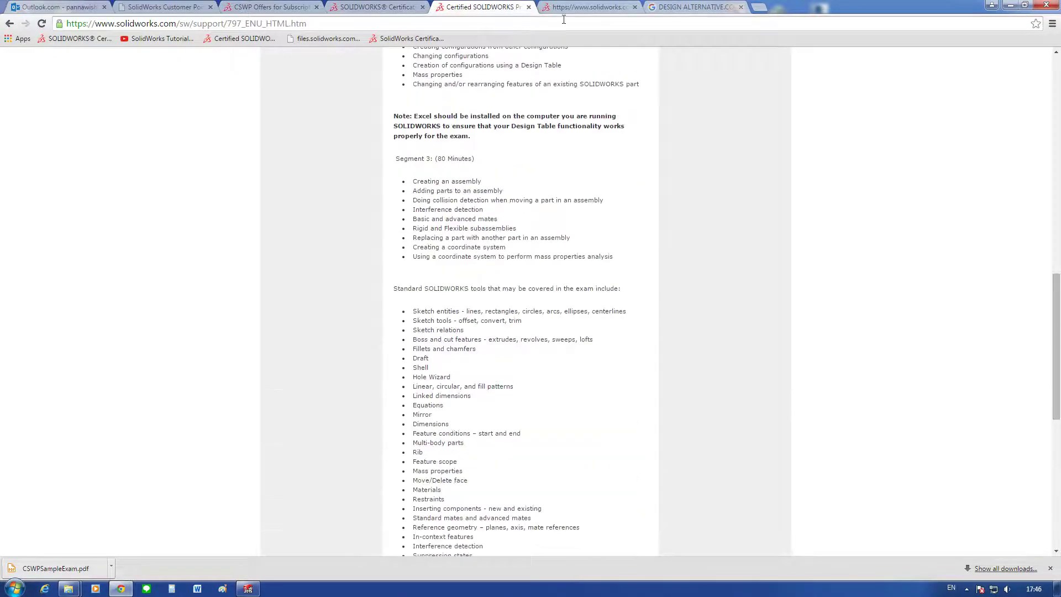
Step: Scroll down through the CSWP sample exam PDF
click(587, 7)
scroll(559, 168, down, 3)
scroll(559, 168, down, 1)
scroll(560, 167, down, 5)
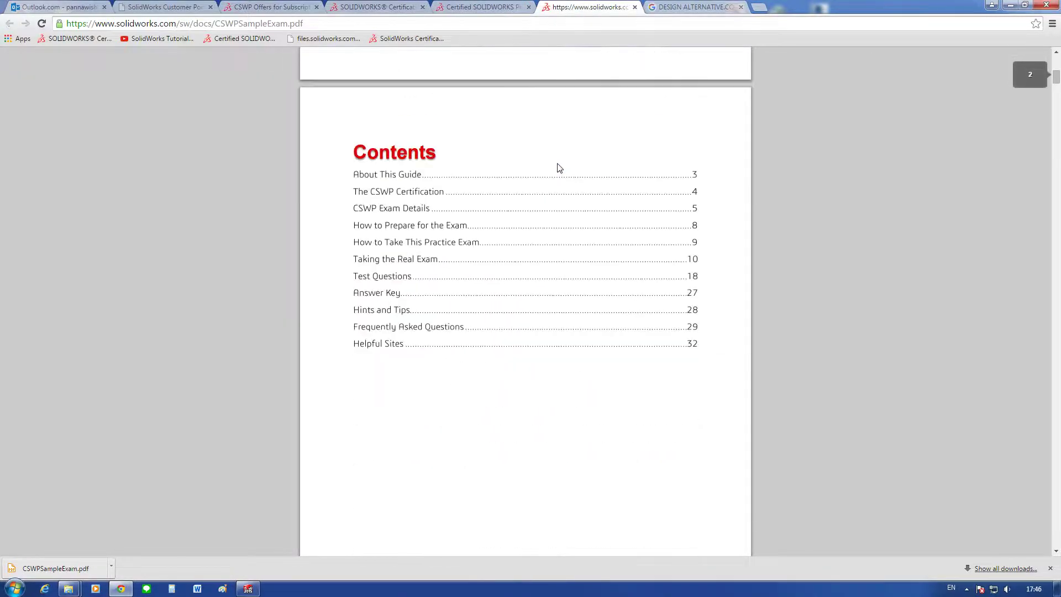
scroll(557, 168, down, 4)
scroll(557, 168, down, 5)
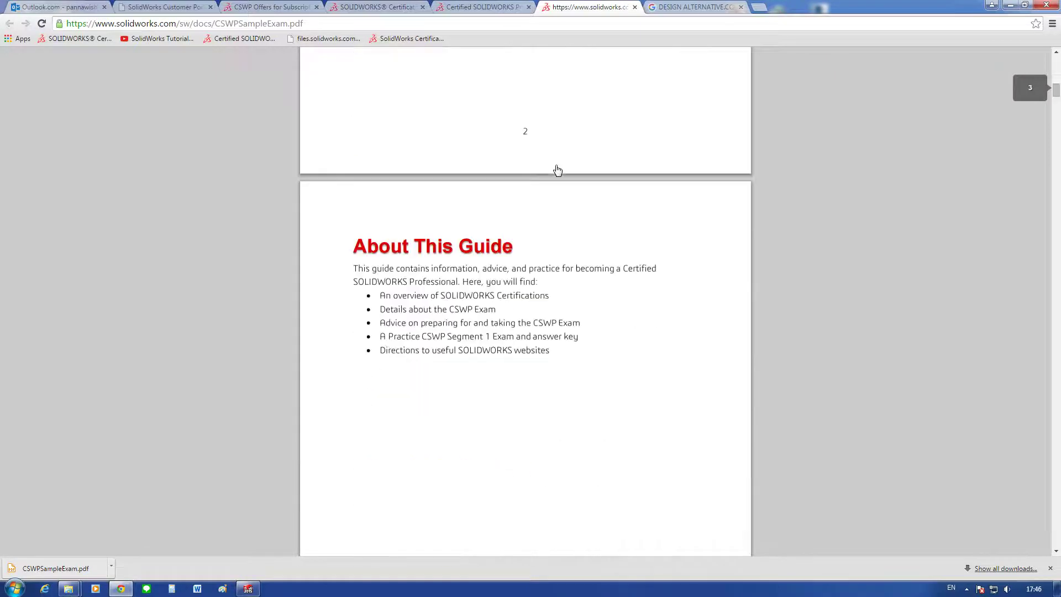
scroll(558, 168, down, 7)
scroll(561, 174, down, 4)
scroll(565, 181, down, 5)
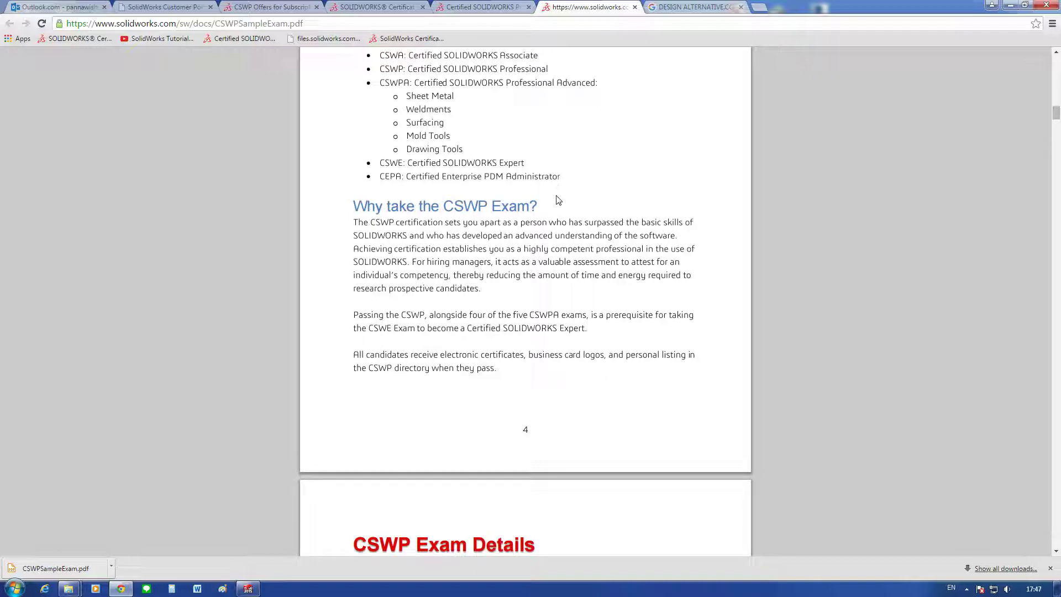
Step: Check the Certification Center and offers tabs, then view the top of the CSWP page
click(461, 9)
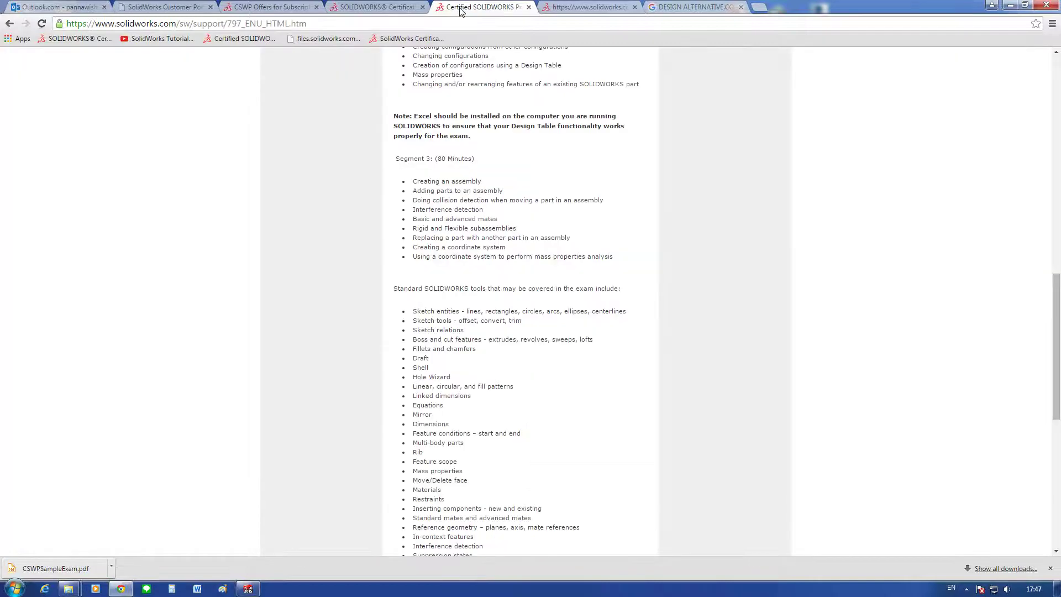
click(374, 9)
click(292, 9)
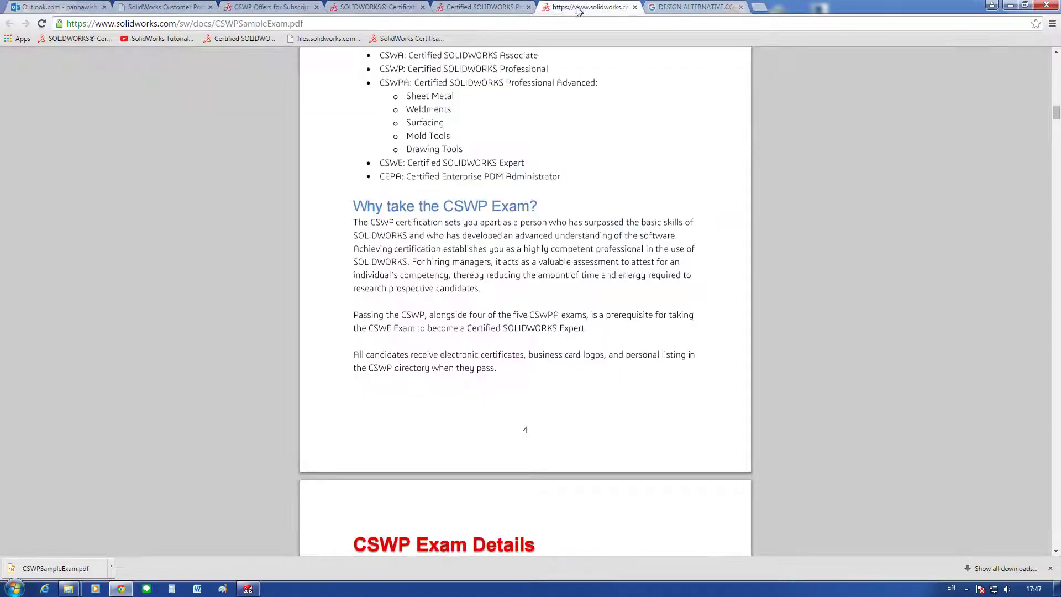
click(579, 8)
click(500, 8)
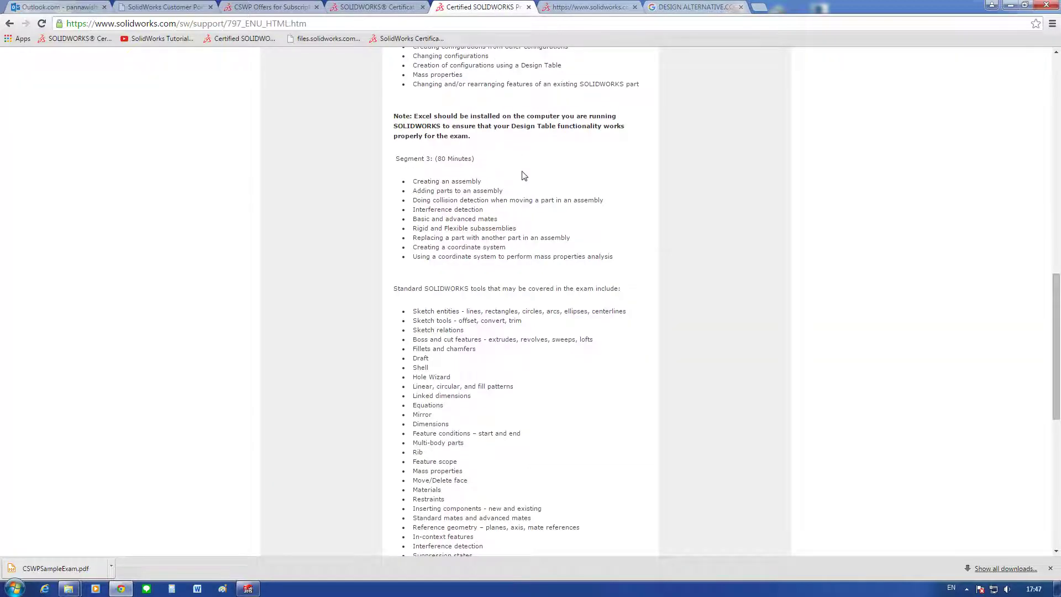
scroll(524, 176, up, 3)
scroll(536, 175, up, 2)
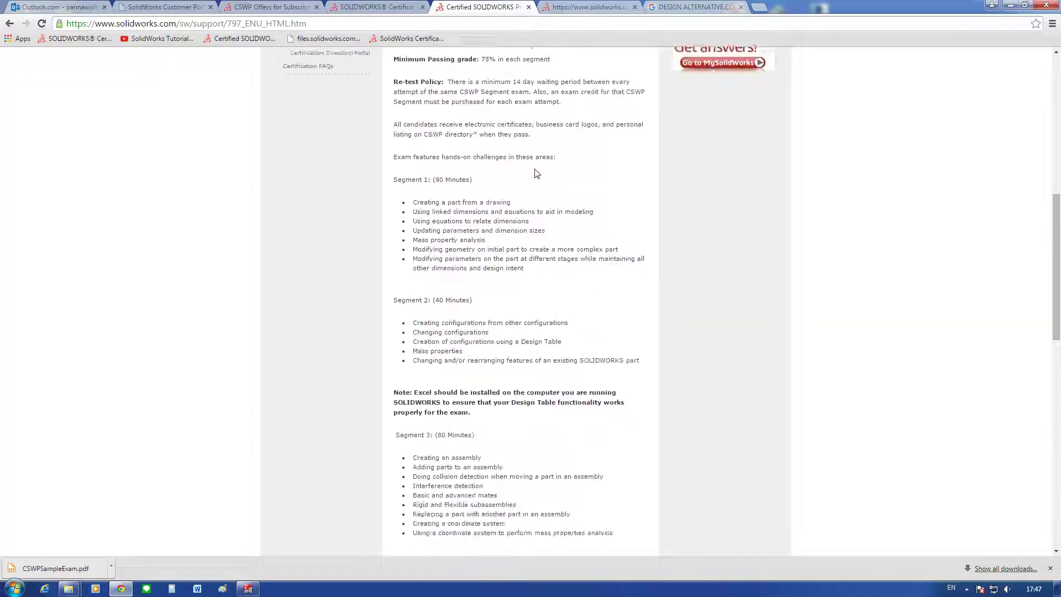
scroll(536, 174, up, 5)
scroll(538, 166, up, 3)
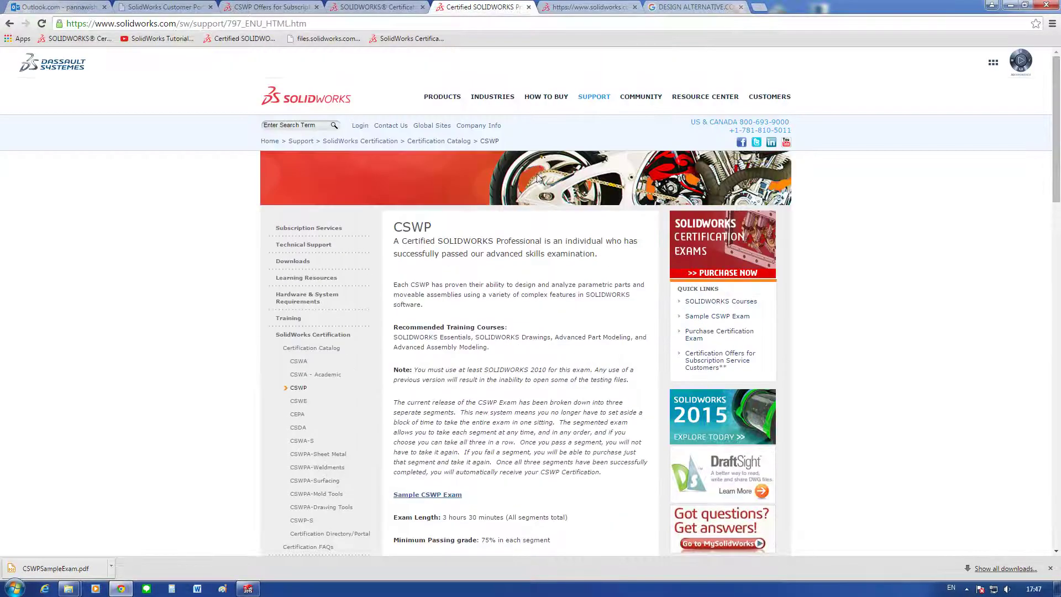
scroll(541, 177, down, 12)
scroll(544, 188, down, 8)
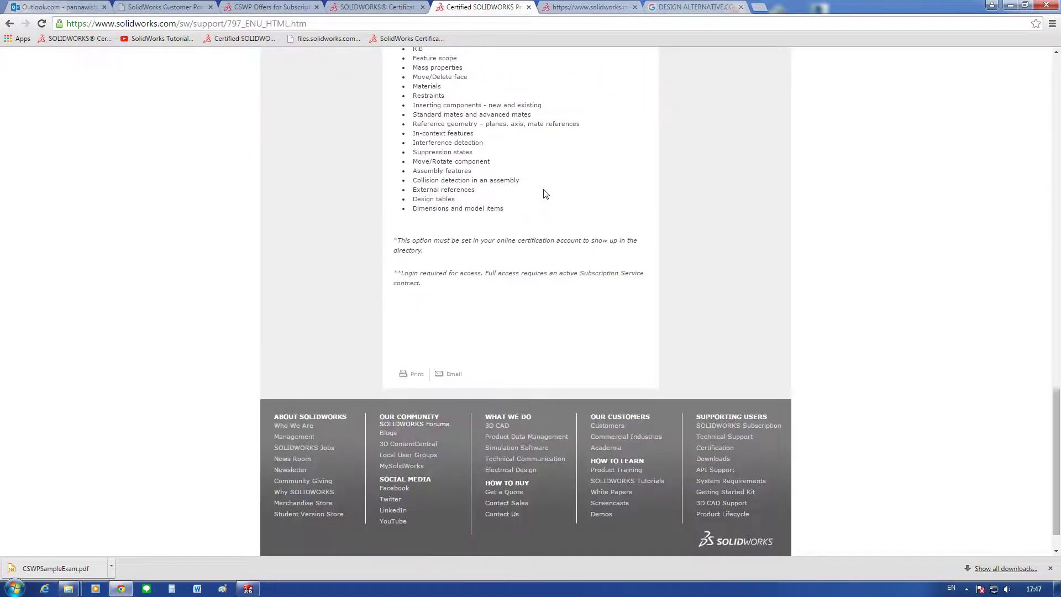
scroll(545, 194, up, 5)
scroll(544, 193, up, 5)
scroll(543, 192, up, 7)
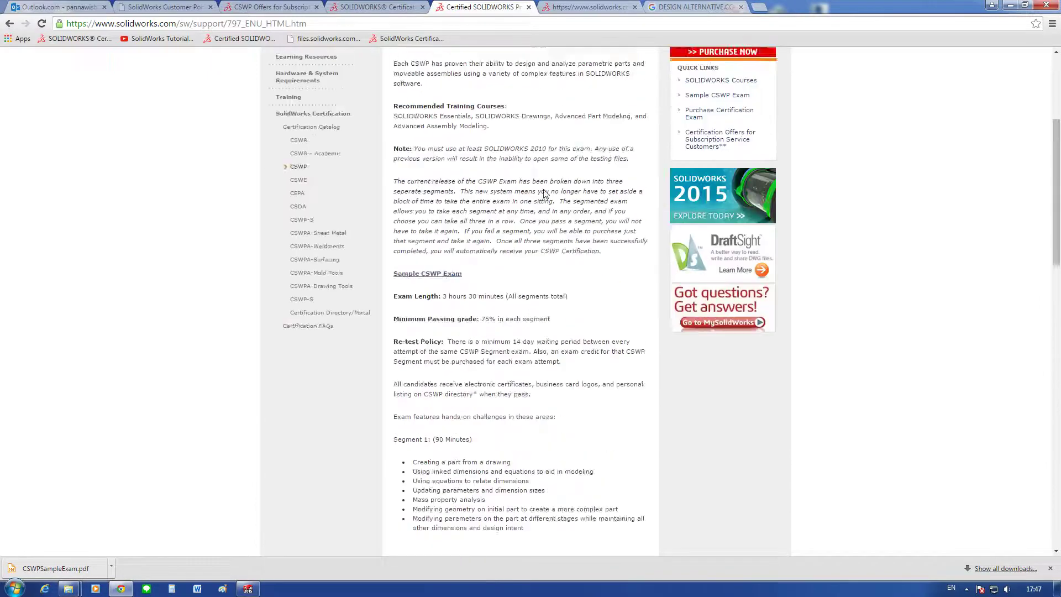
scroll(541, 188, up, 1)
scroll(540, 186, up, 3)
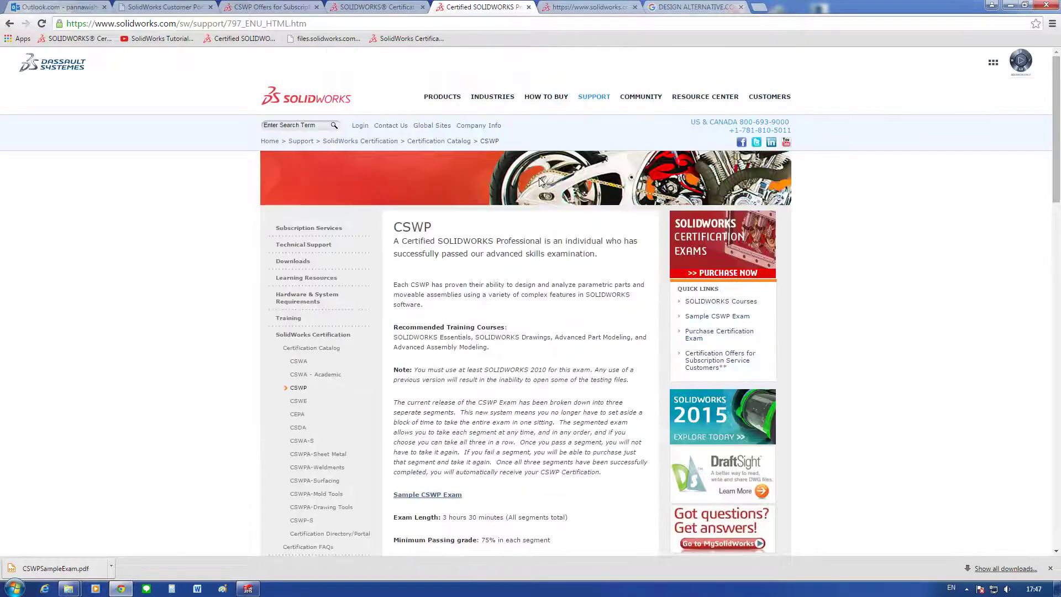
Step: Scroll CSWPSampleExam.pdf from its title page through the three CSWP segments to How to Prepare
click(573, 10)
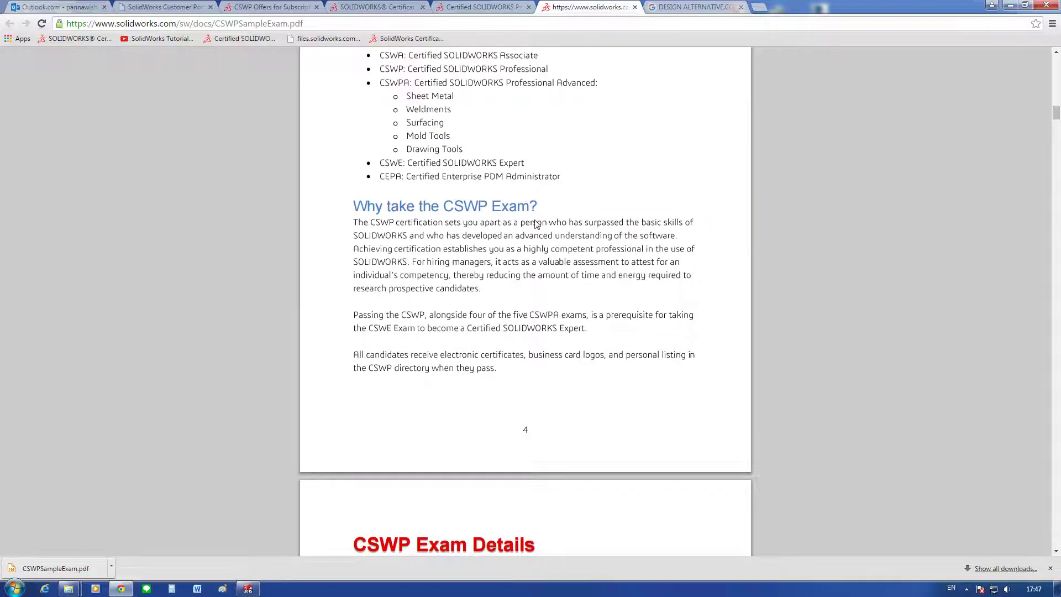
scroll(534, 223, down, 5)
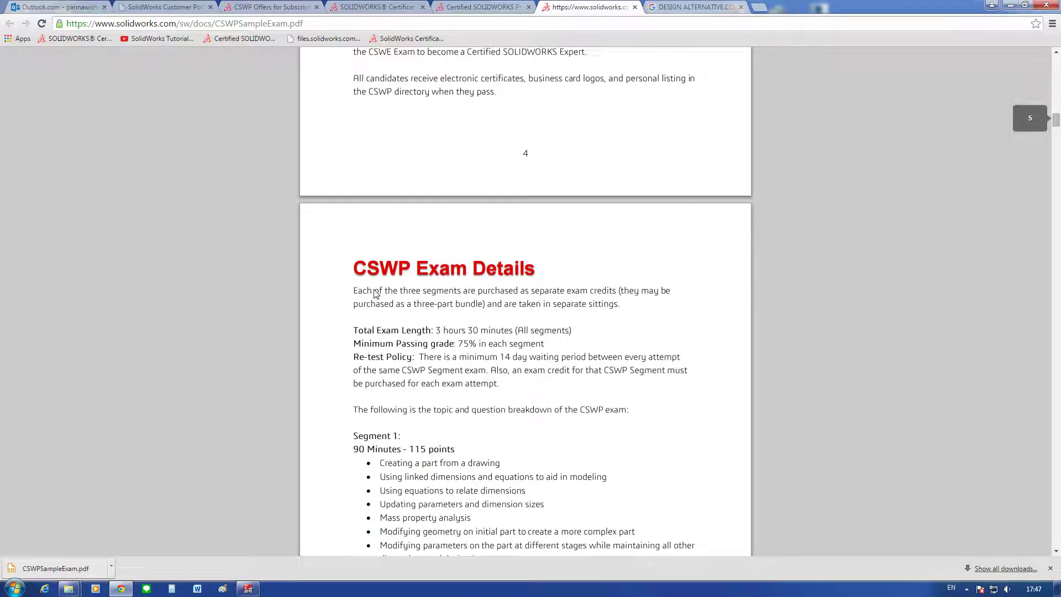
scroll(414, 304, down, 2)
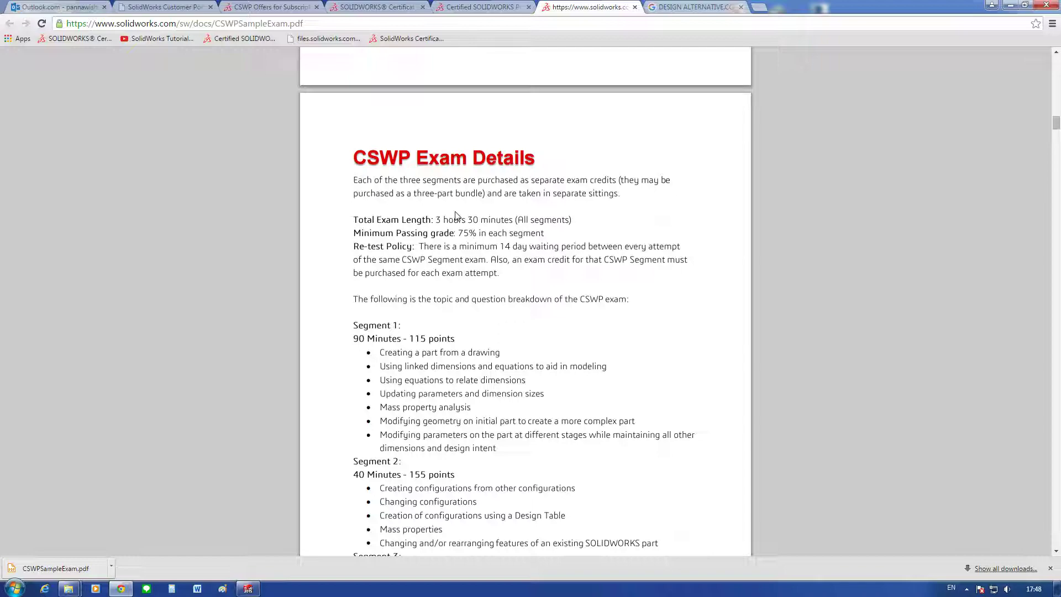
scroll(498, 212, up, 4)
scroll(538, 216, down, 2)
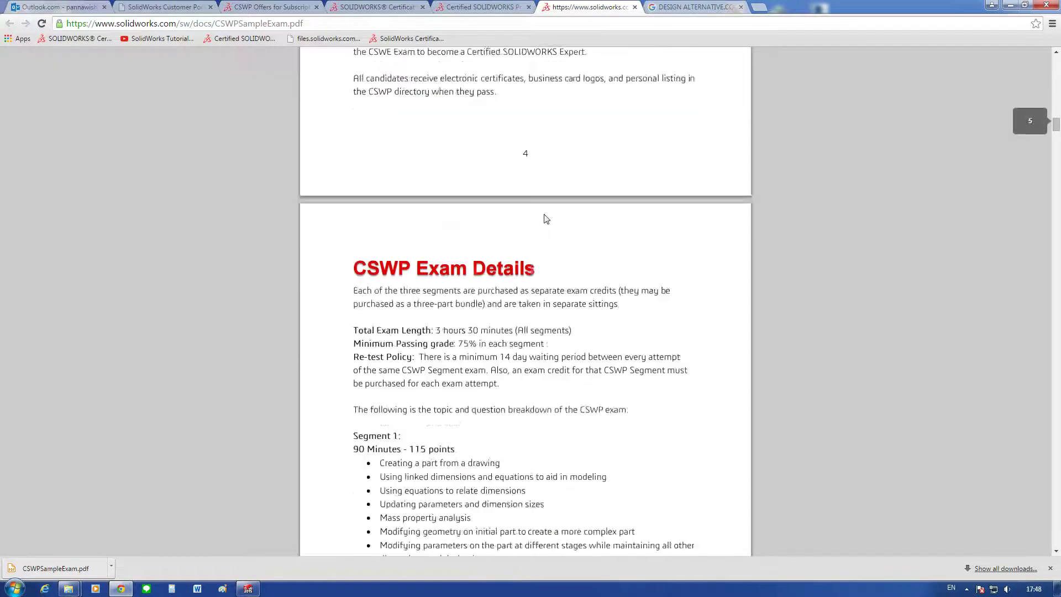
scroll(546, 219, up, 5)
drag(1056, 97, 1057, 52)
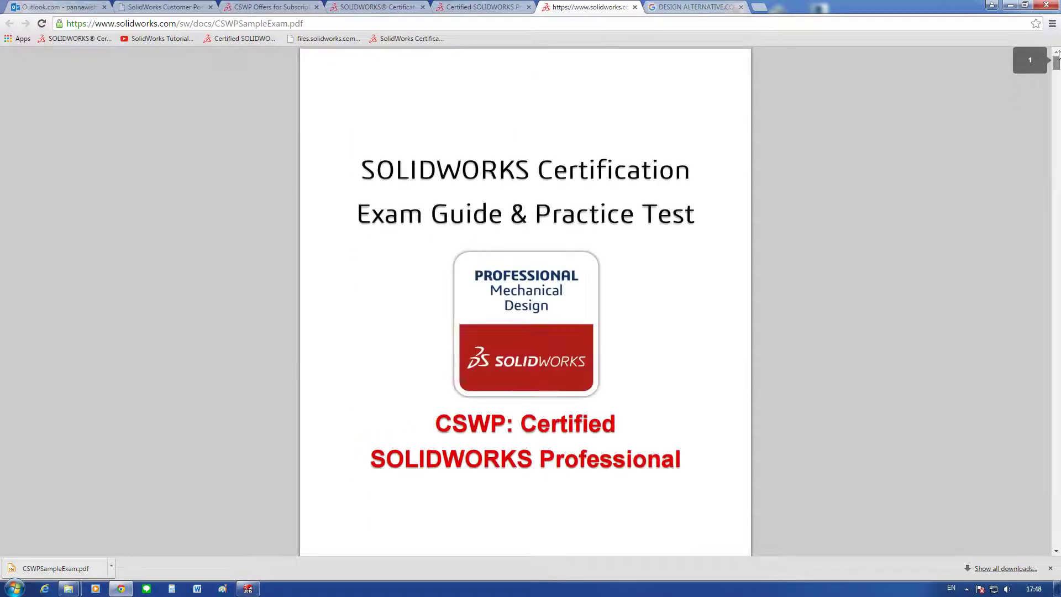
scroll(508, 253, down, 4)
scroll(525, 268, down, 10)
scroll(525, 269, down, 5)
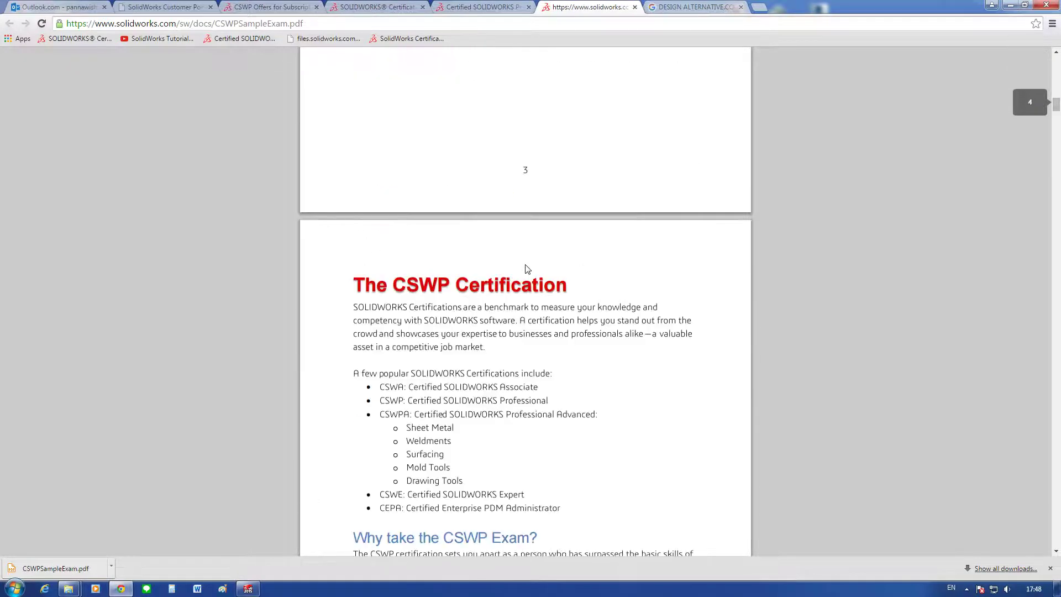
scroll(527, 269, up, 5)
scroll(529, 267, down, 11)
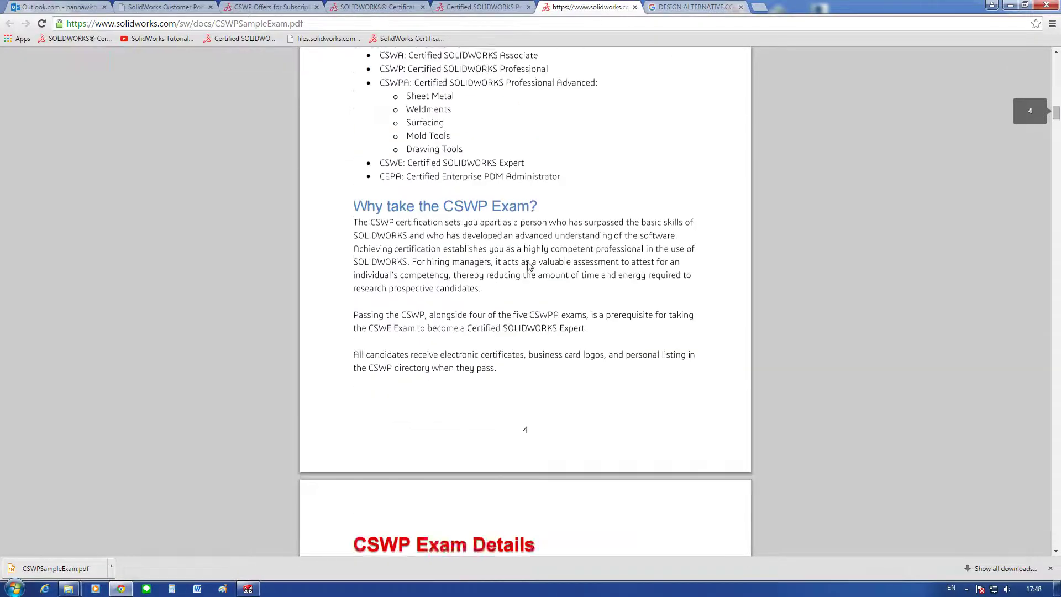
scroll(529, 267, down, 2)
scroll(524, 268, down, 5)
scroll(522, 269, up, 6)
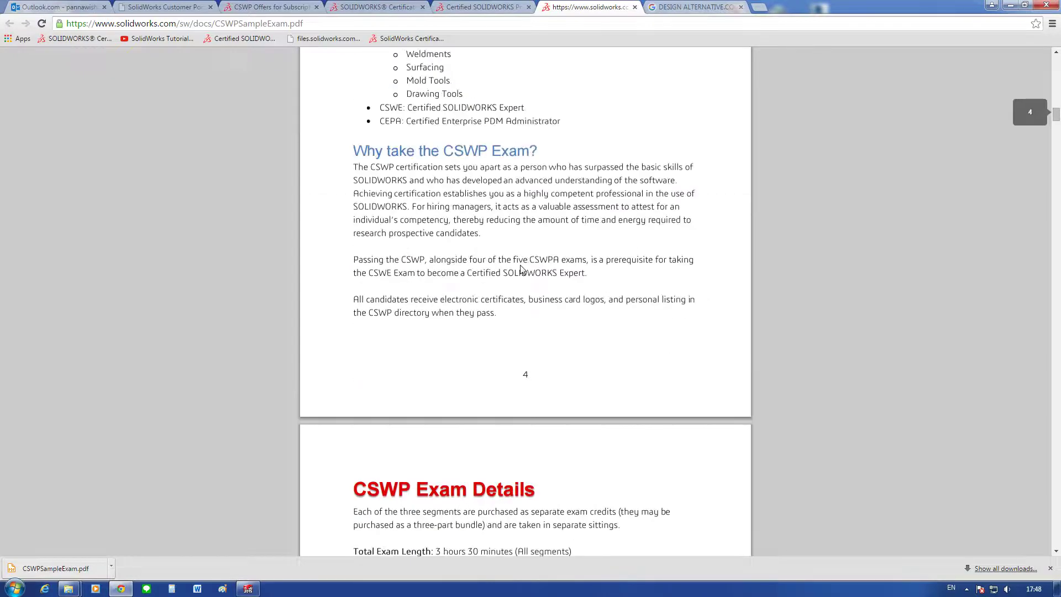
scroll(548, 266, down, 4)
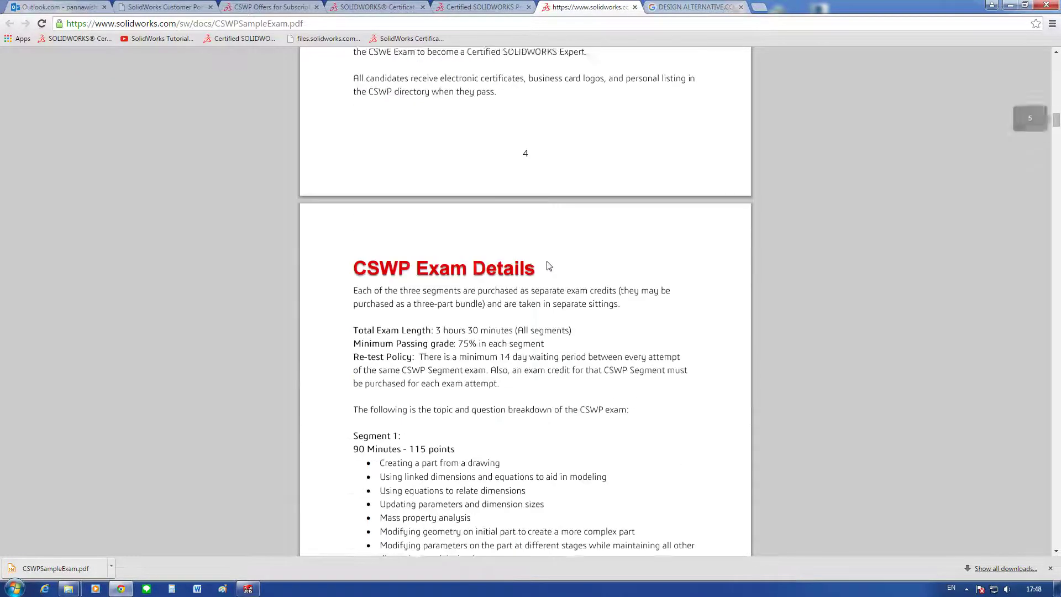
scroll(550, 266, down, 4)
scroll(552, 262, up, 2)
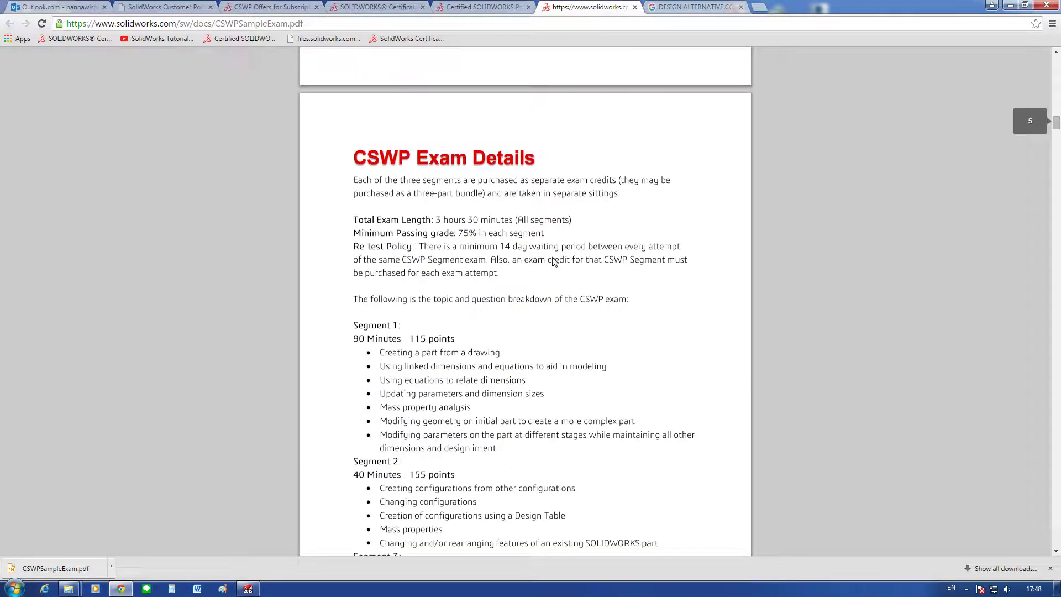
scroll(557, 264, down, 1)
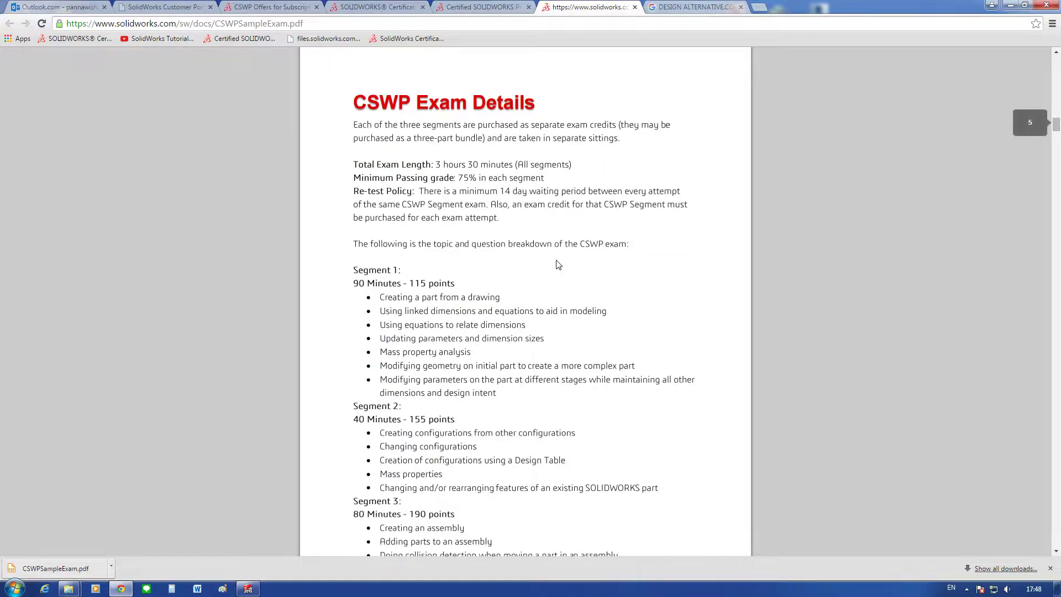
scroll(557, 265, down, 9)
scroll(557, 264, down, 6)
scroll(557, 264, down, 1)
Step: Scroll the PDF from page 9 to the page 18 Test Questions drawings for Questions #1–3
scroll(559, 264, down, 2)
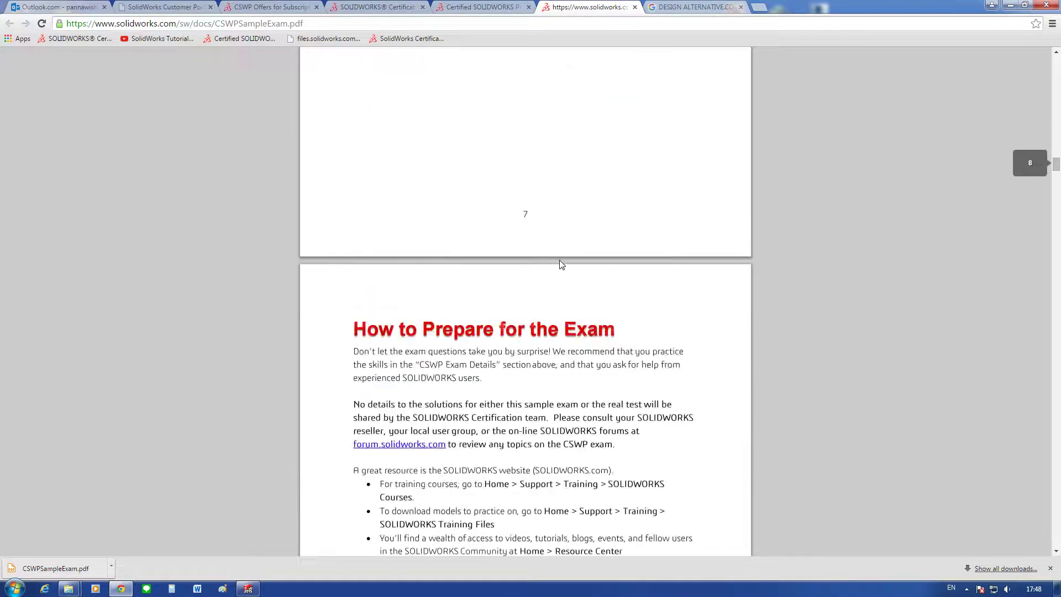
scroll(562, 264, down, 3)
scroll(561, 264, down, 7)
scroll(561, 264, down, 8)
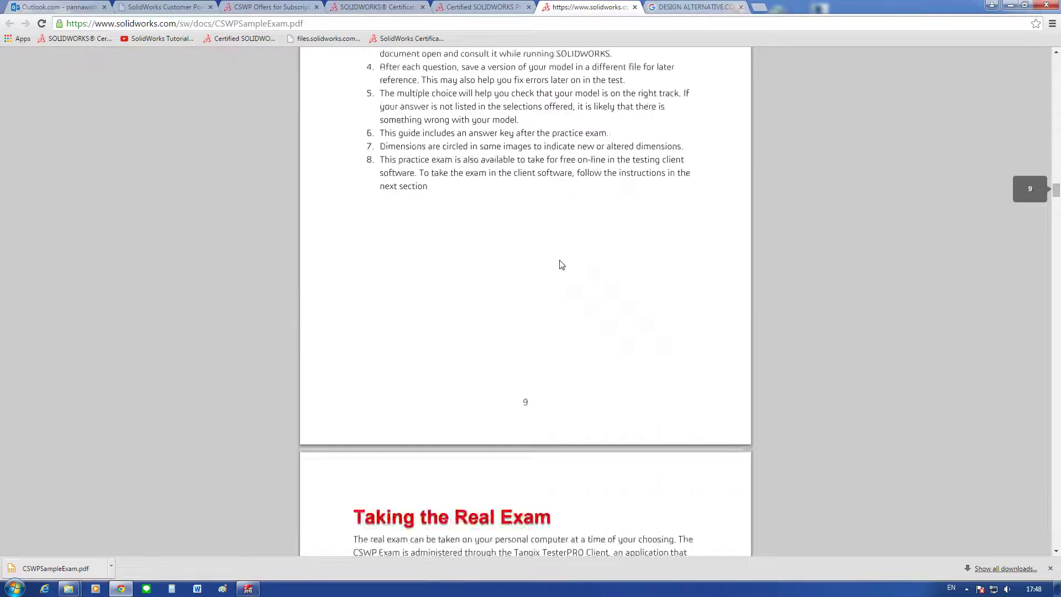
scroll(561, 264, down, 7)
scroll(561, 265, down, 4)
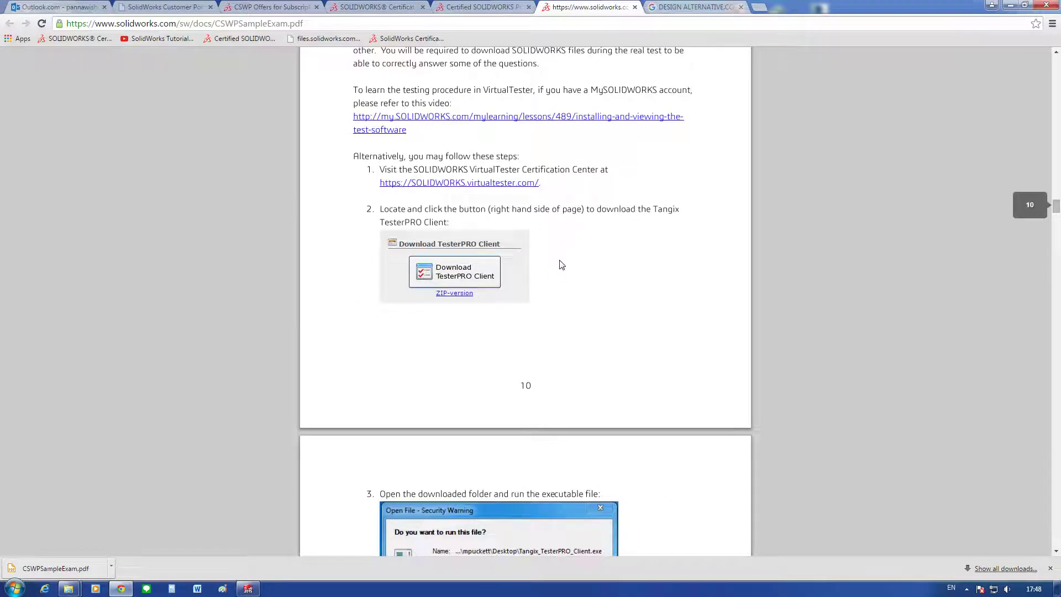
scroll(561, 265, down, 1)
scroll(559, 260, down, 2)
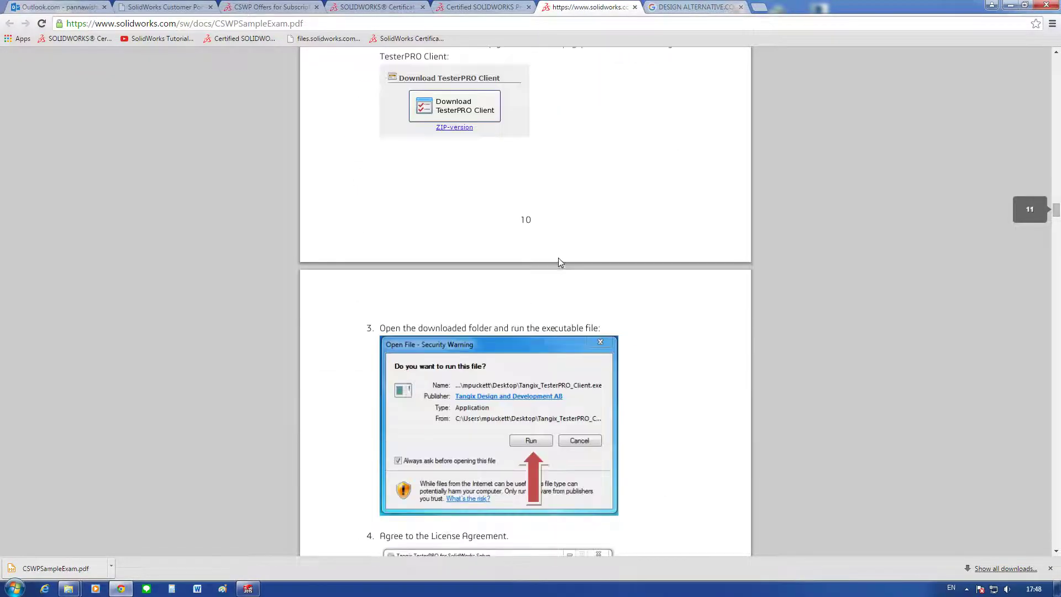
scroll(559, 259, down, 3)
scroll(571, 259, down, 1)
scroll(621, 258, down, 2)
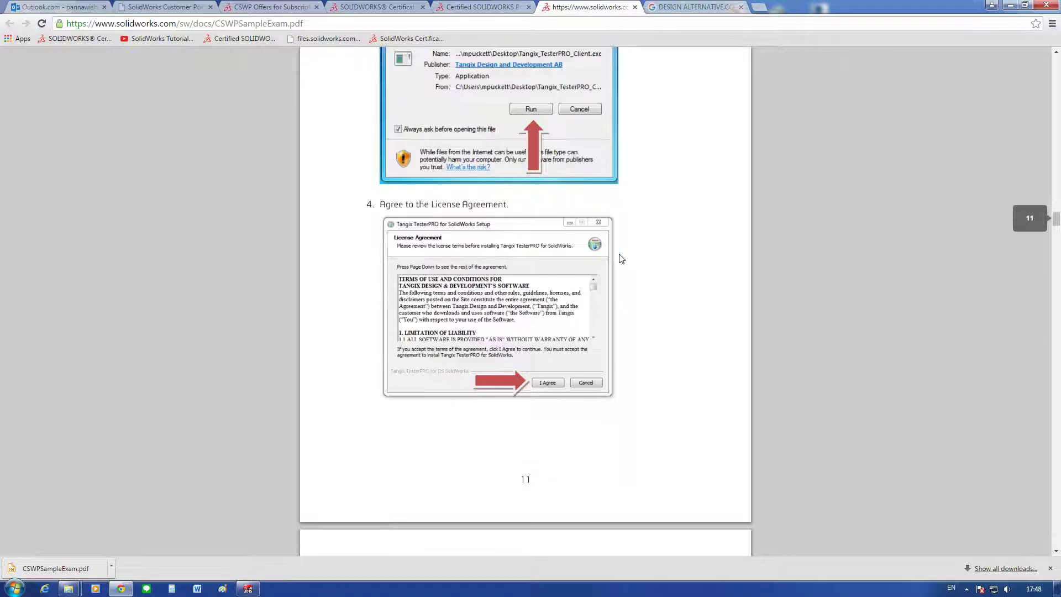
scroll(621, 258, down, 4)
scroll(621, 258, down, 7)
scroll(621, 258, down, 4)
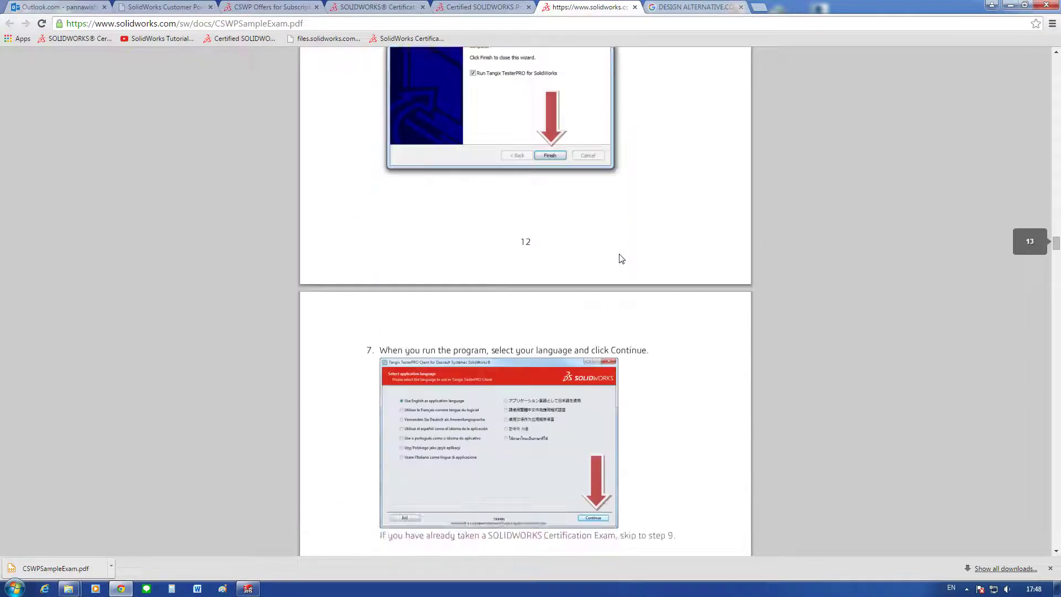
scroll(621, 258, down, 8)
scroll(621, 258, down, 3)
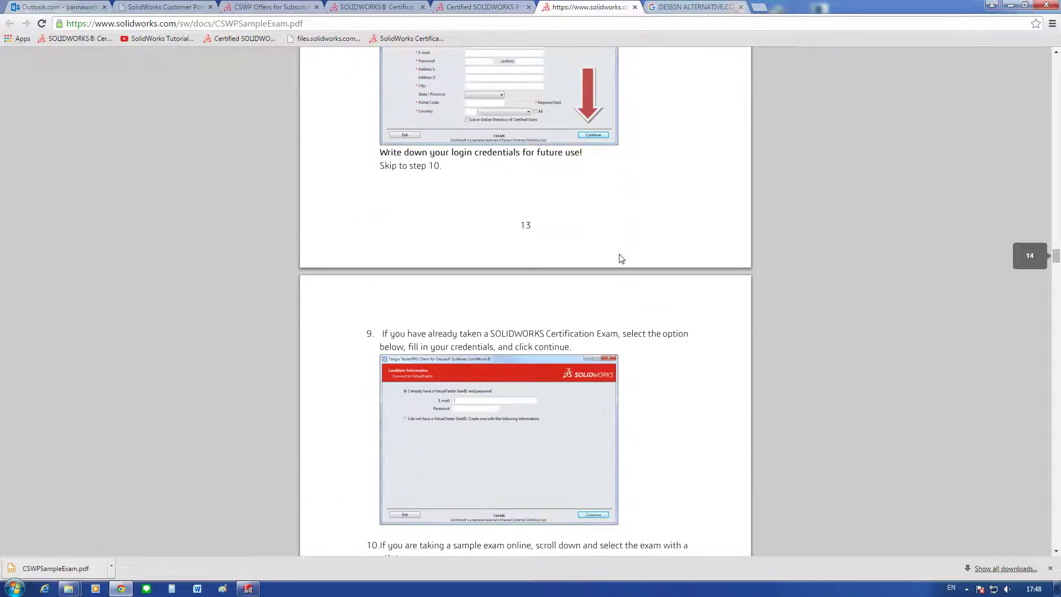
scroll(621, 258, up, 3)
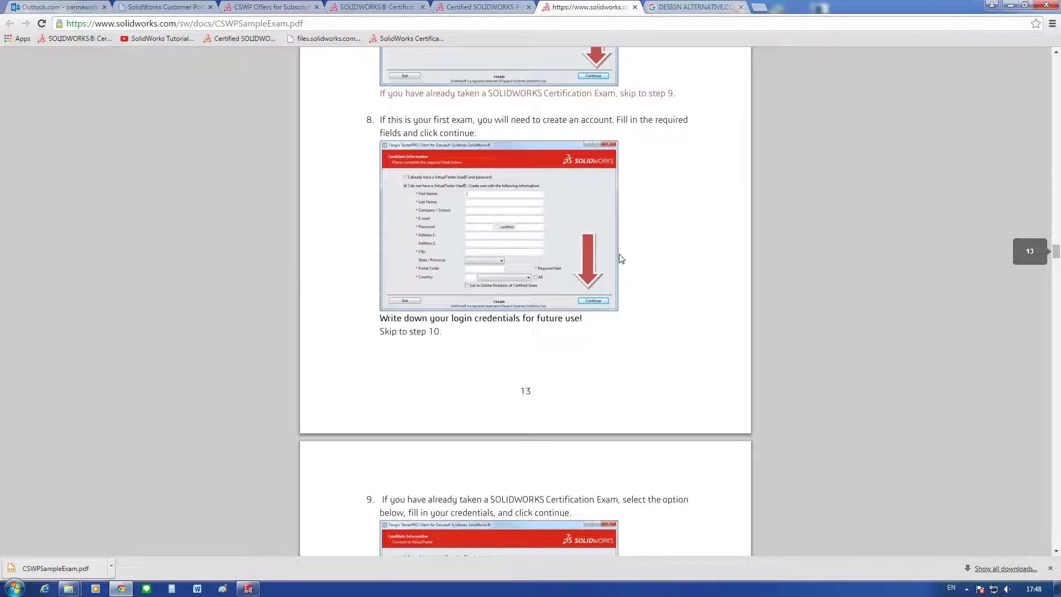
scroll(621, 258, down, 5)
scroll(621, 258, down, 3)
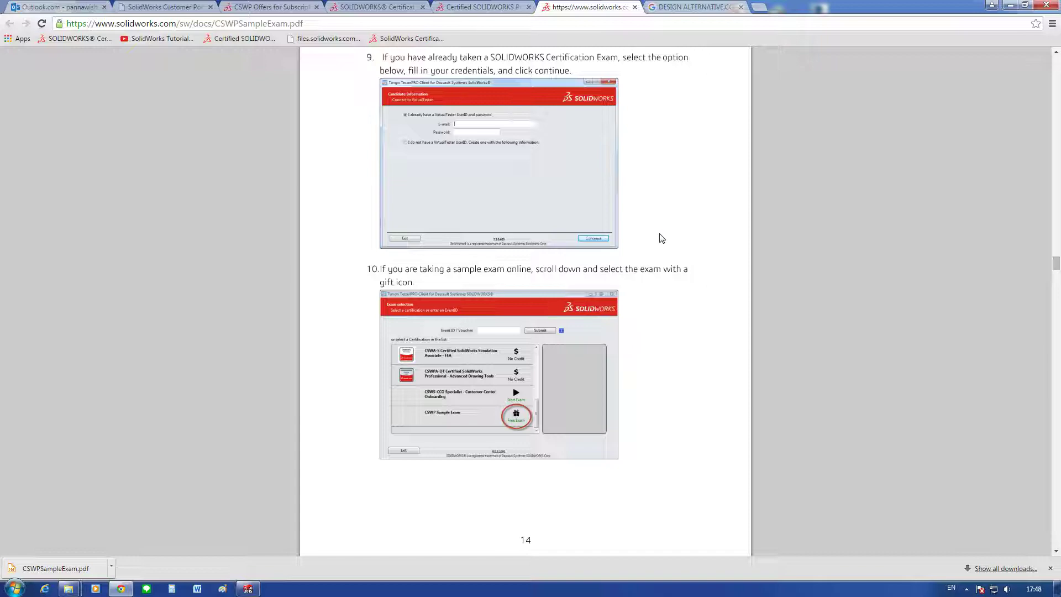
scroll(662, 239, down, 5)
scroll(661, 238, up, 2)
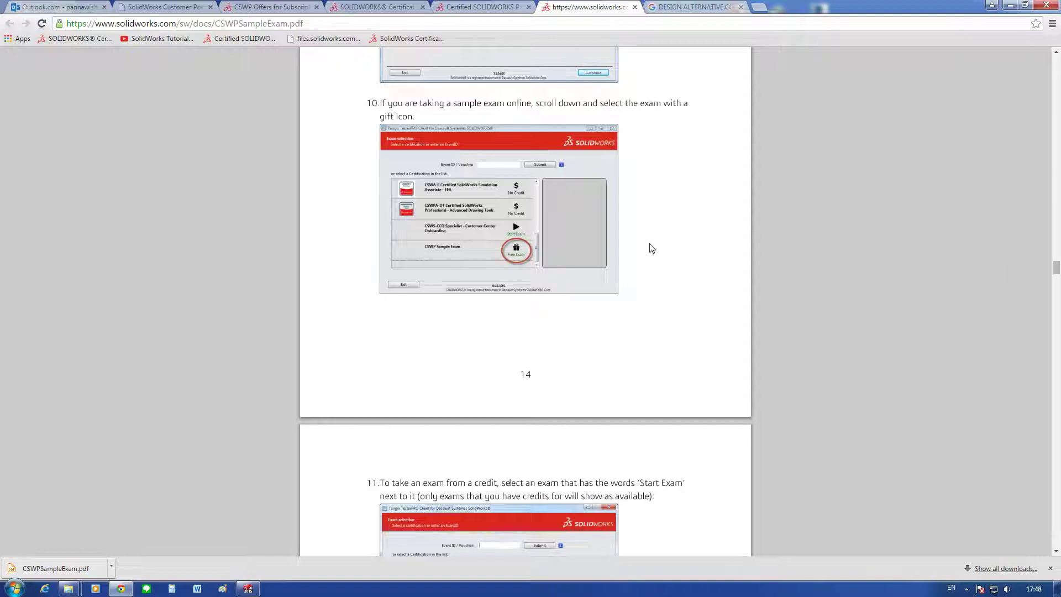
scroll(651, 248, down, 8)
scroll(651, 248, down, 6)
scroll(651, 248, down, 5)
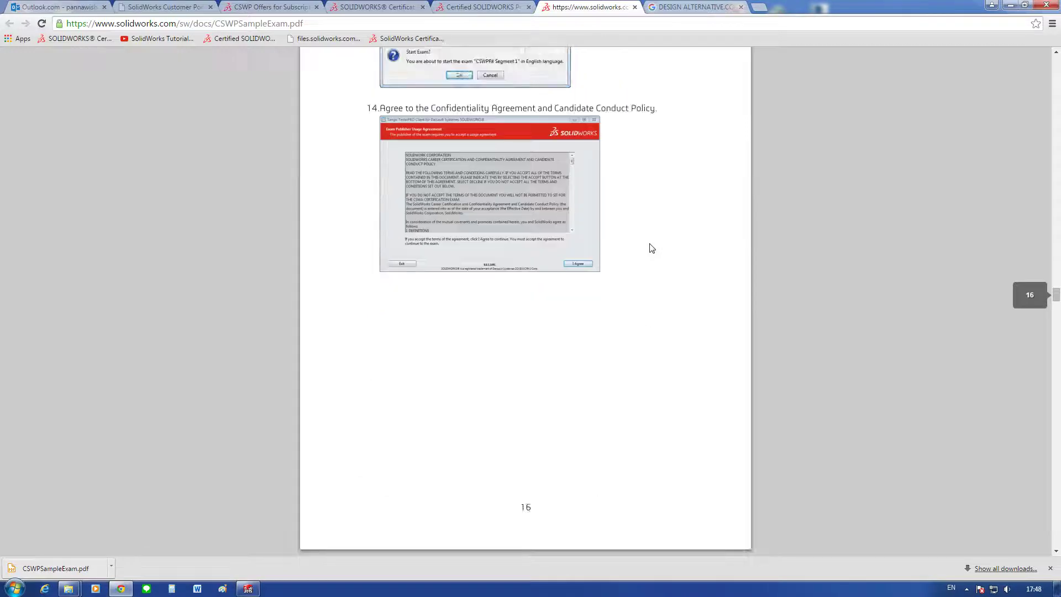
scroll(651, 248, down, 6)
scroll(651, 247, down, 5)
scroll(651, 248, down, 4)
scroll(650, 244, down, 4)
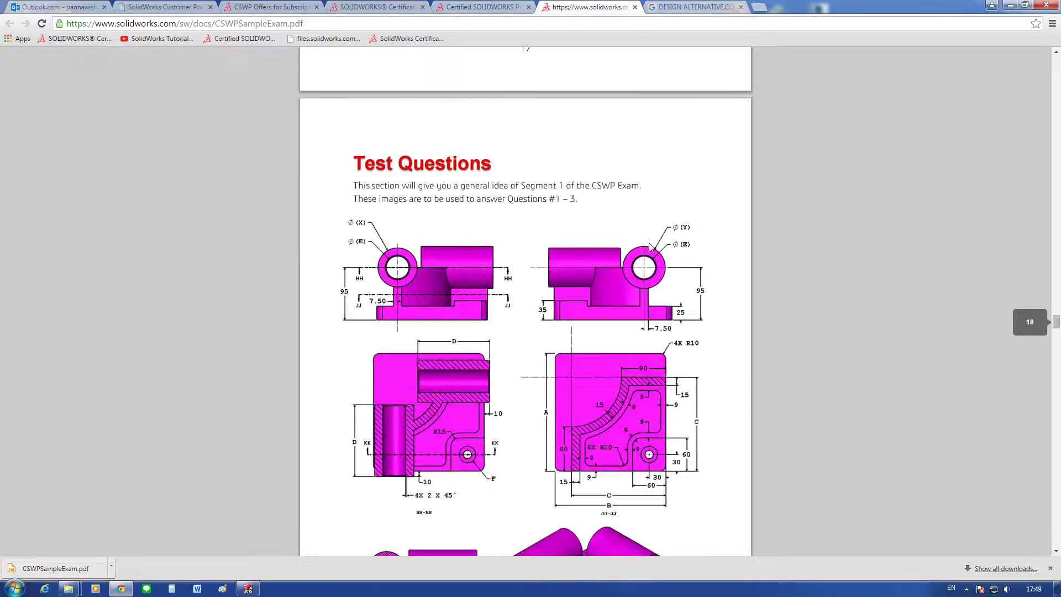
scroll(646, 245, up, 1)
scroll(644, 246, up, 2)
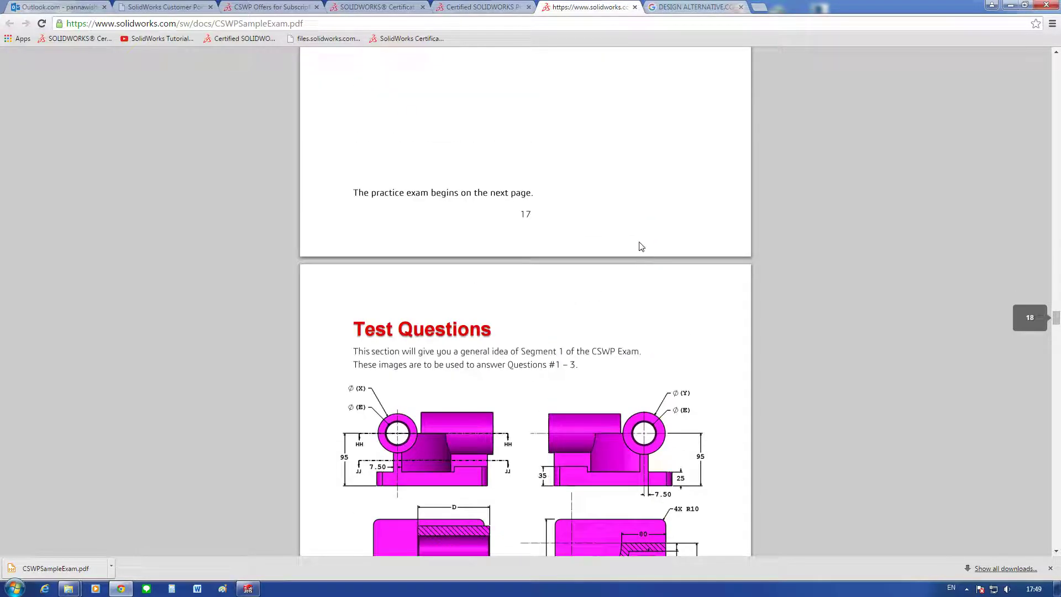
Step: Tile the exam PDF left and SOLIDWORKS right, then create a new Part document
key(super+Left)
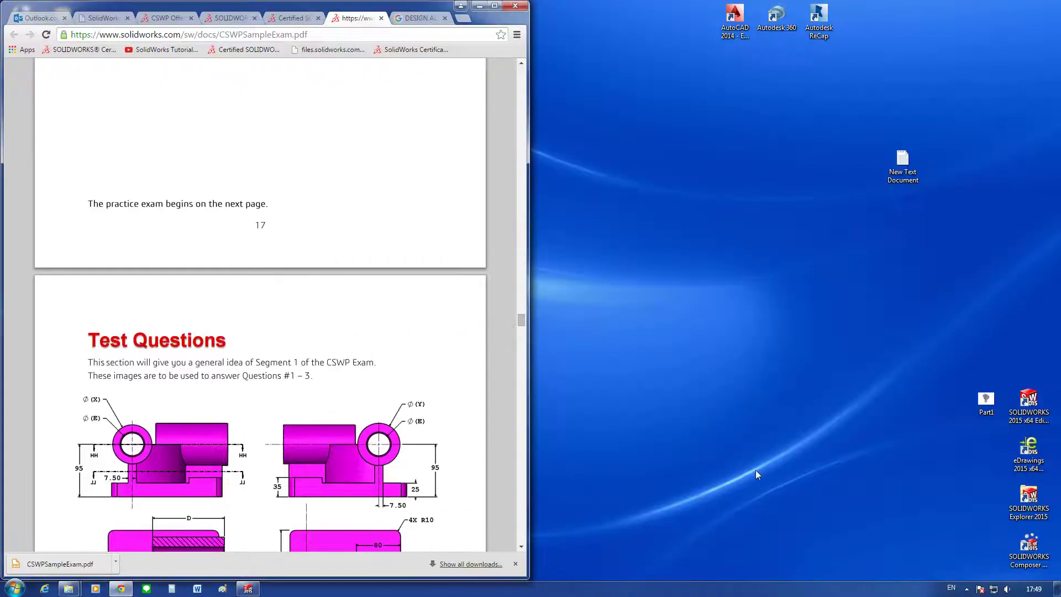
click(248, 588)
key(super+Right)
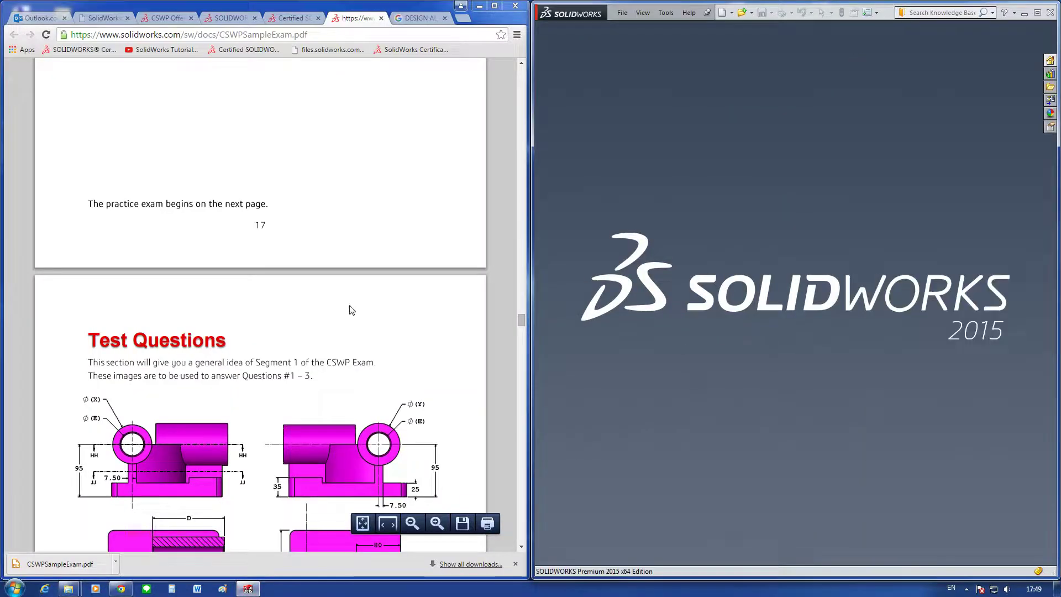
click(409, 168)
scroll(409, 168, down, 3)
scroll(409, 168, down, 1)
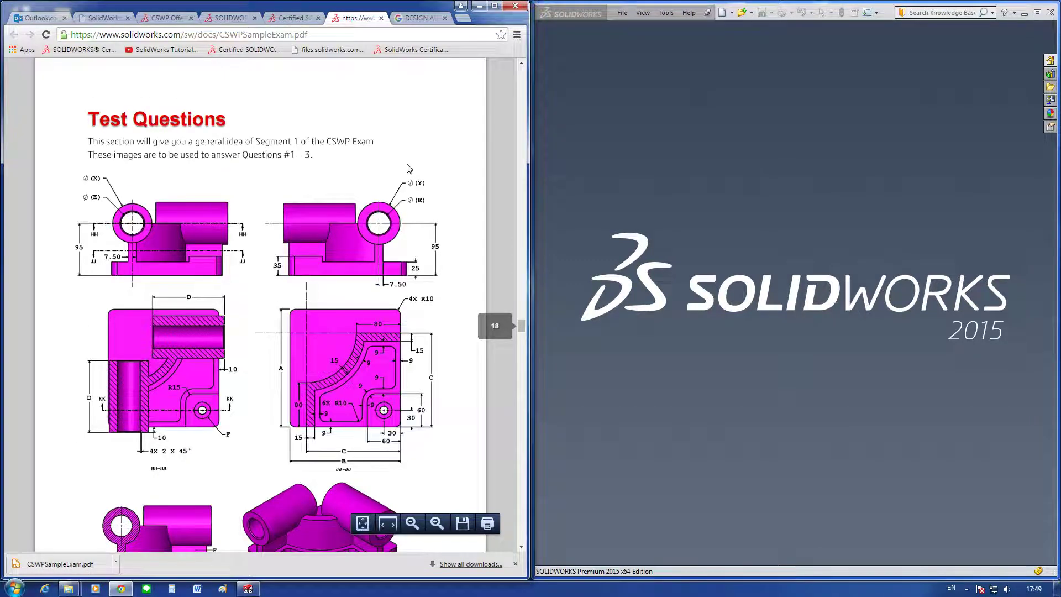
scroll(408, 169, down, 1)
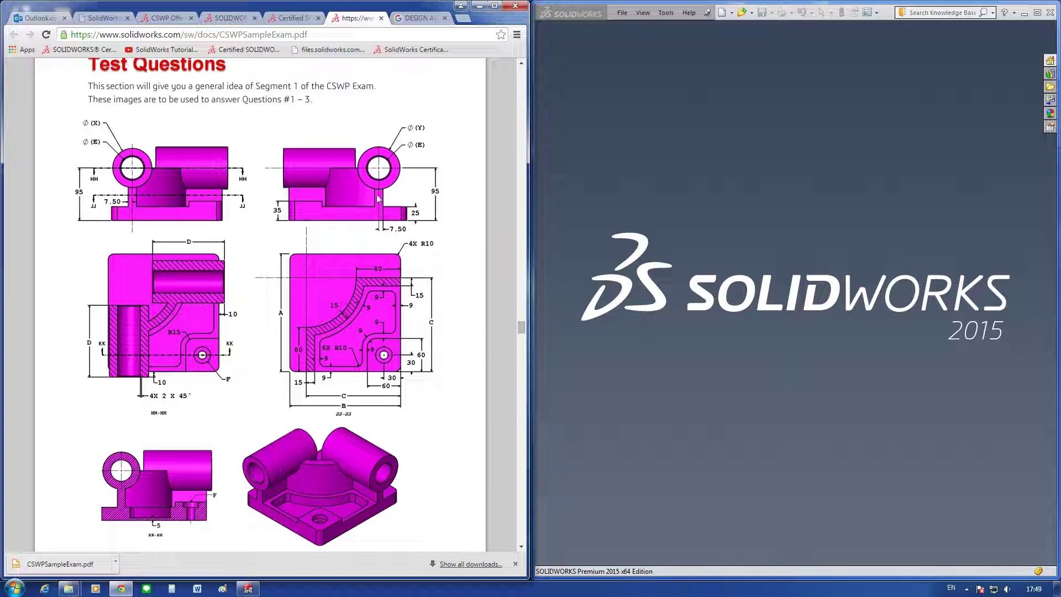
click(724, 13)
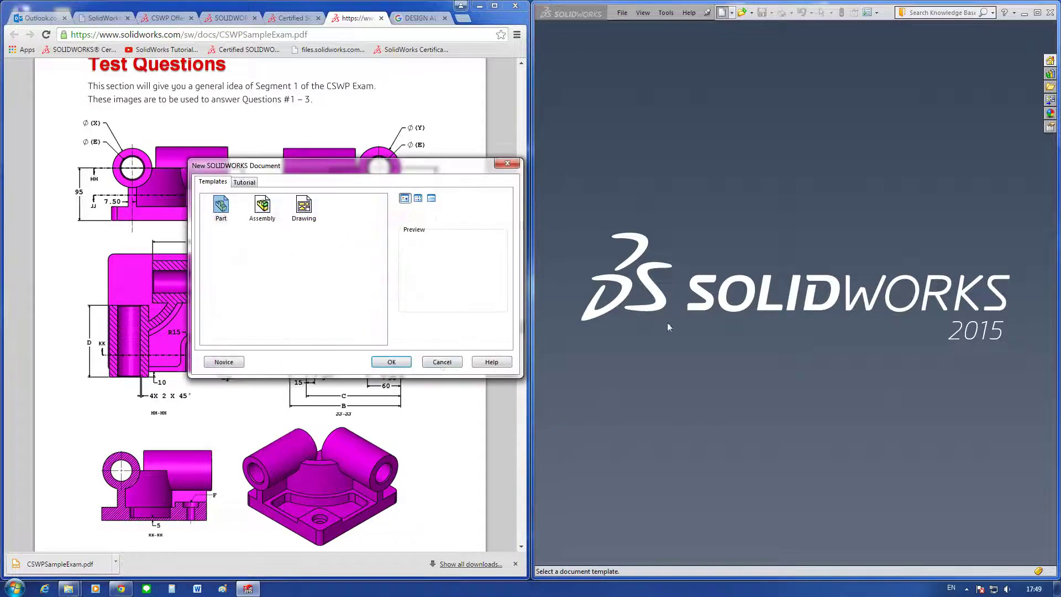
click(392, 362)
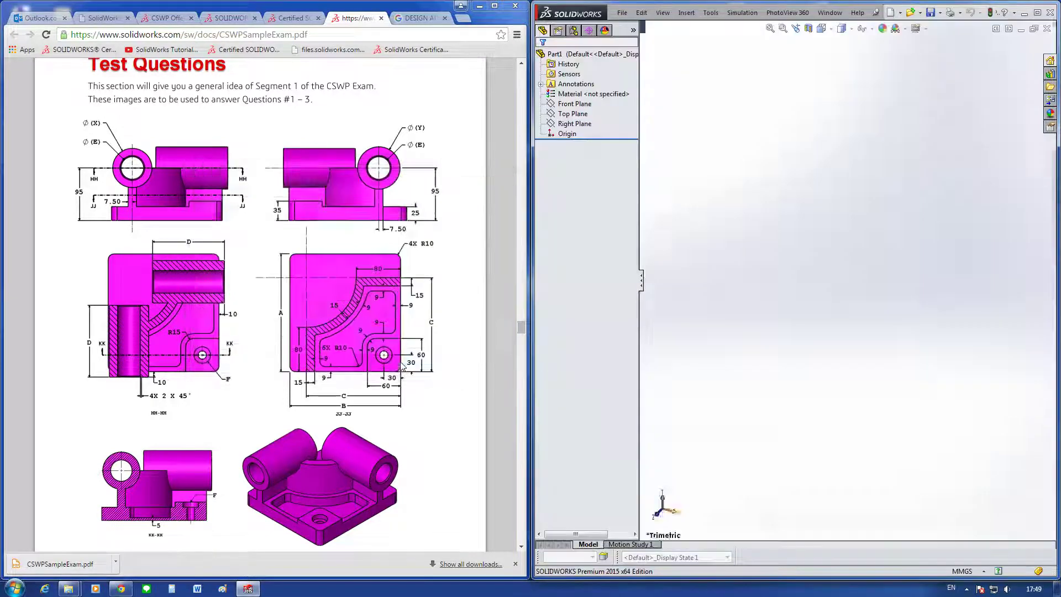
Step: Start Sketch1 on the Top Plane with the Center Rectangle tool selected
click(576, 139)
click(573, 168)
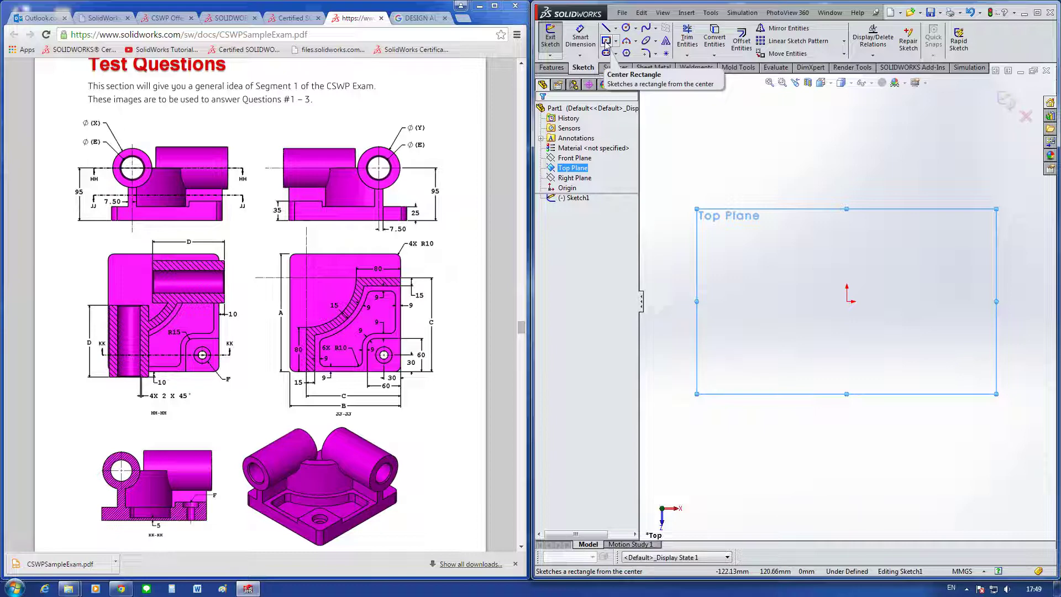
click(616, 42)
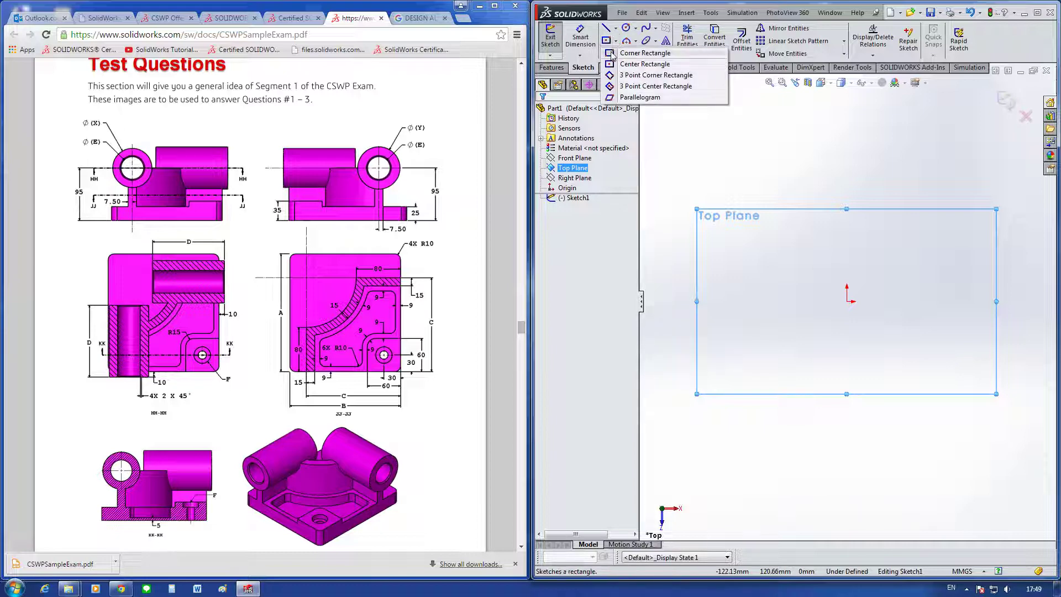
click(610, 63)
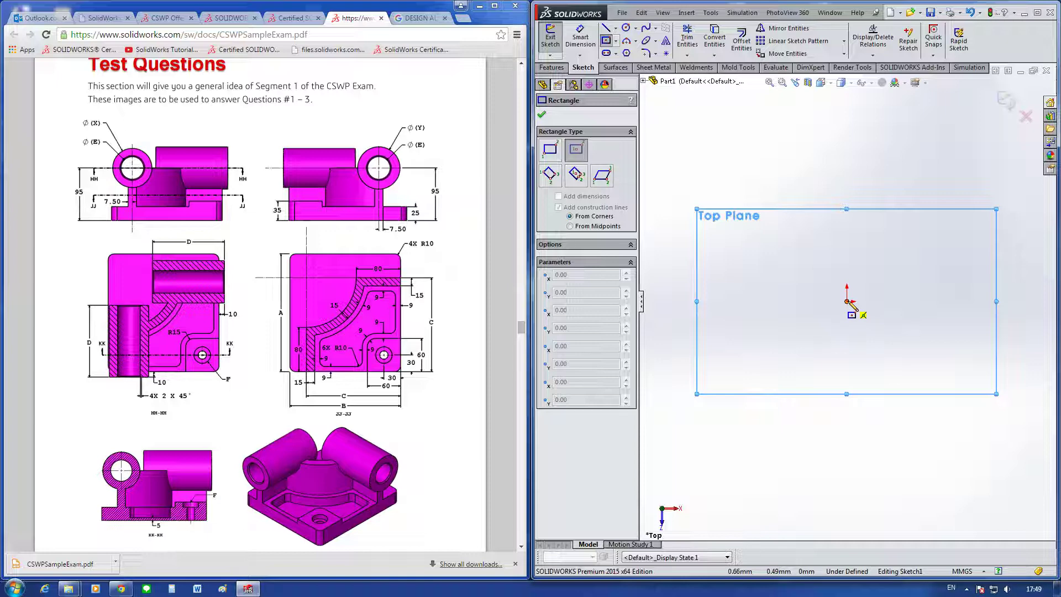
Step: Draw a center rectangle anchored at the origin
click(847, 301)
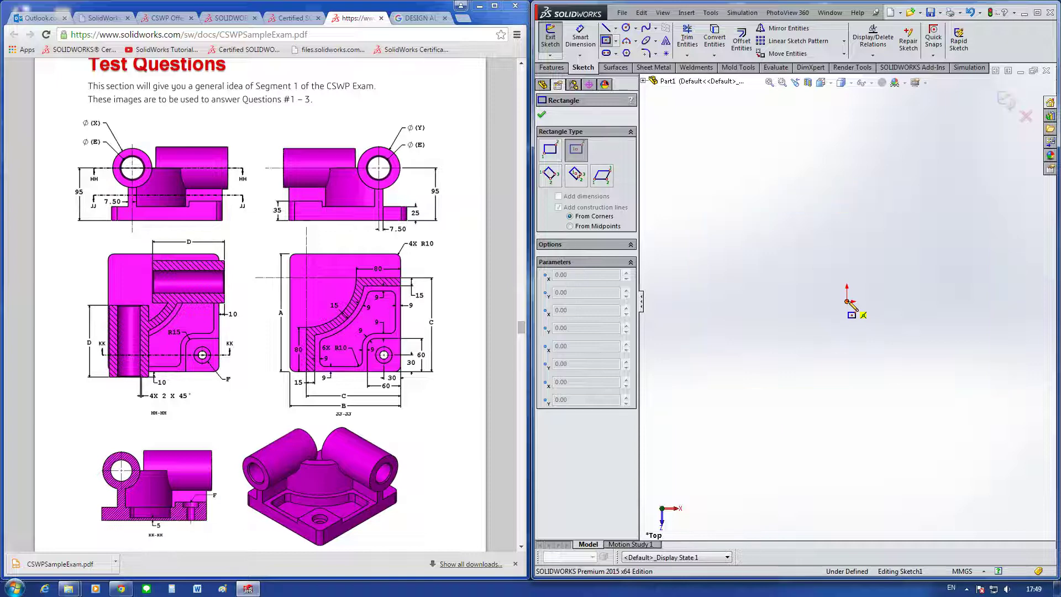
click(964, 219)
key(Escape)
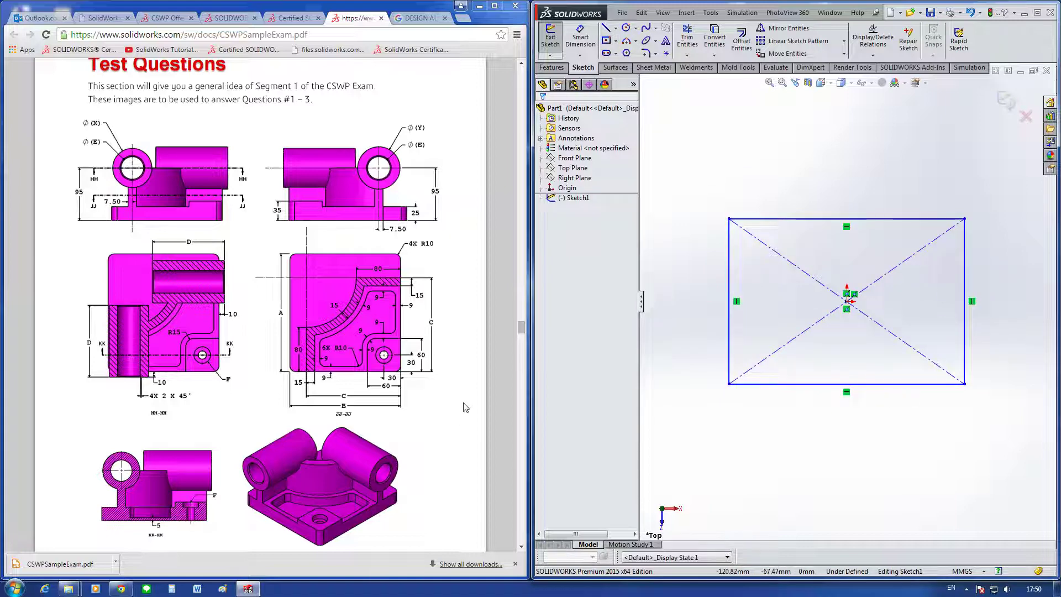
drag(521, 332, 522, 342)
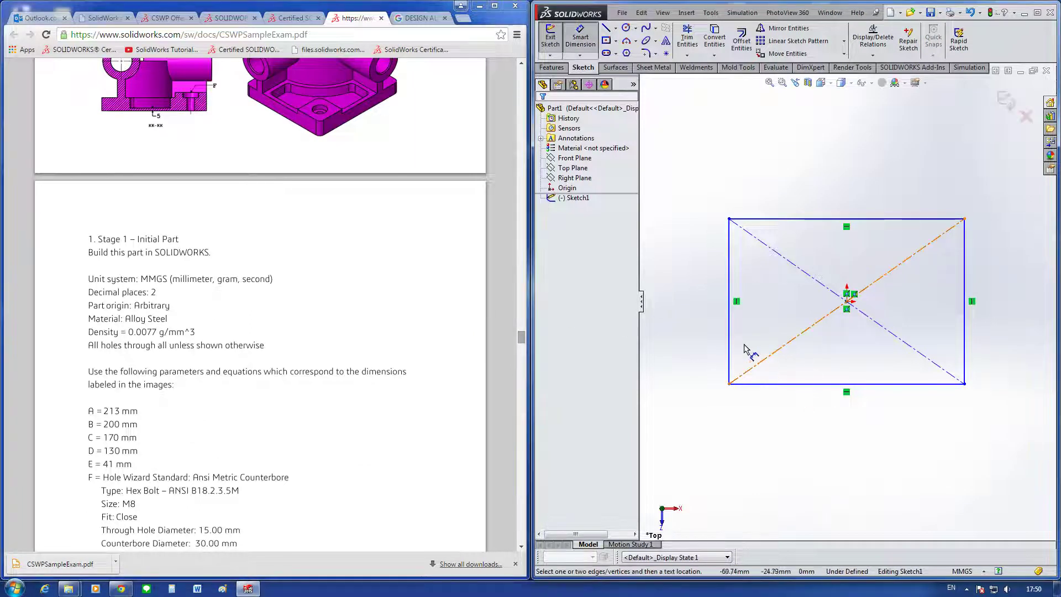
Step: Dimension the rectangle 213 mm high and 200 mm wide so it is fully defined
click(729, 309)
click(675, 348)
text(213)
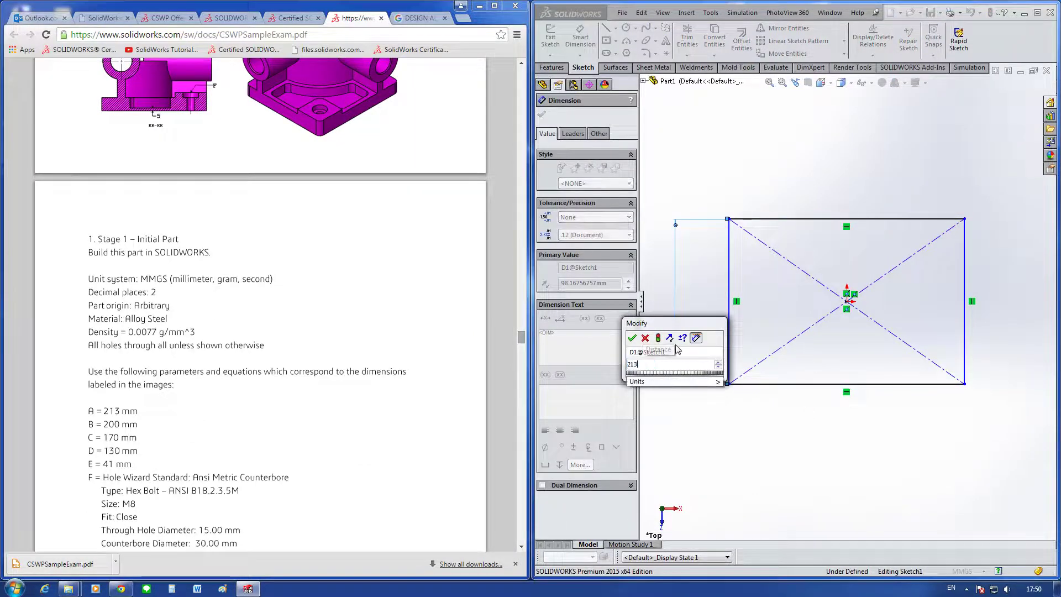
key(Return)
click(823, 384)
click(826, 413)
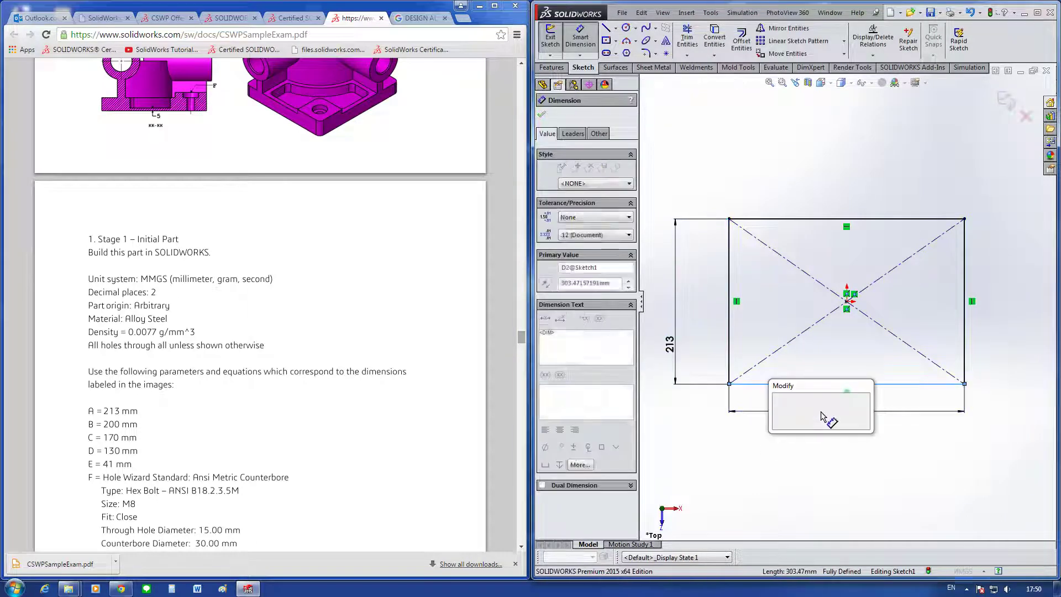
text(200)
key(Return)
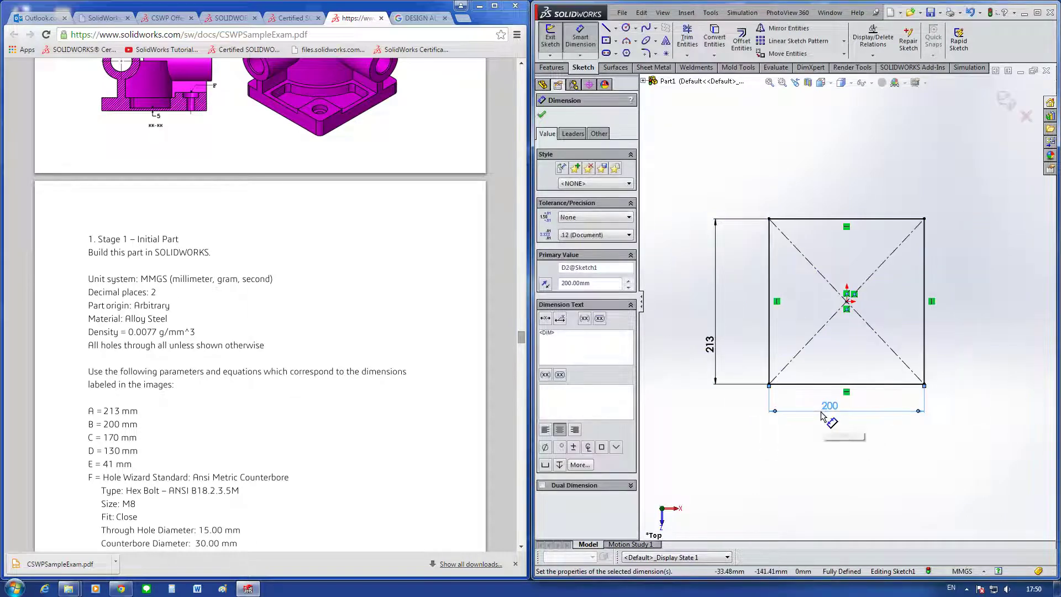
scroll(835, 301, up, 3)
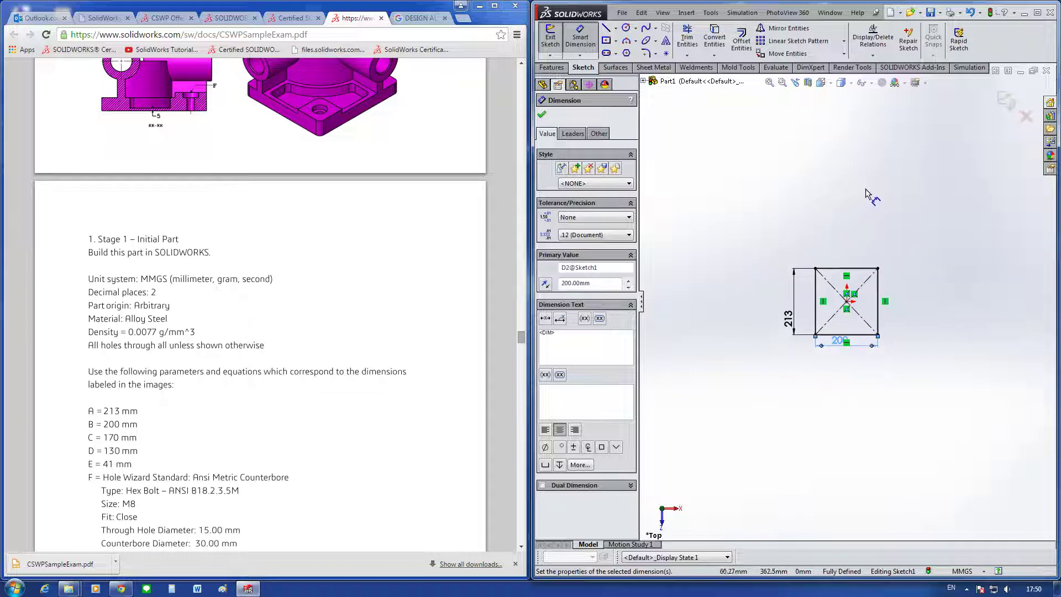
click(894, 186)
scroll(454, 324, up, 3)
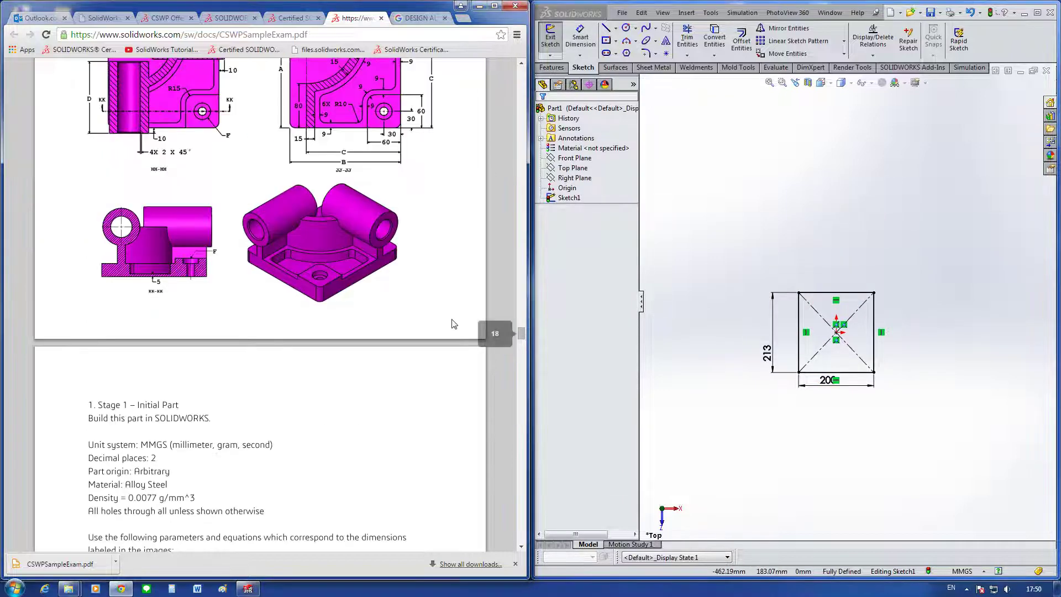
scroll(454, 322, up, 3)
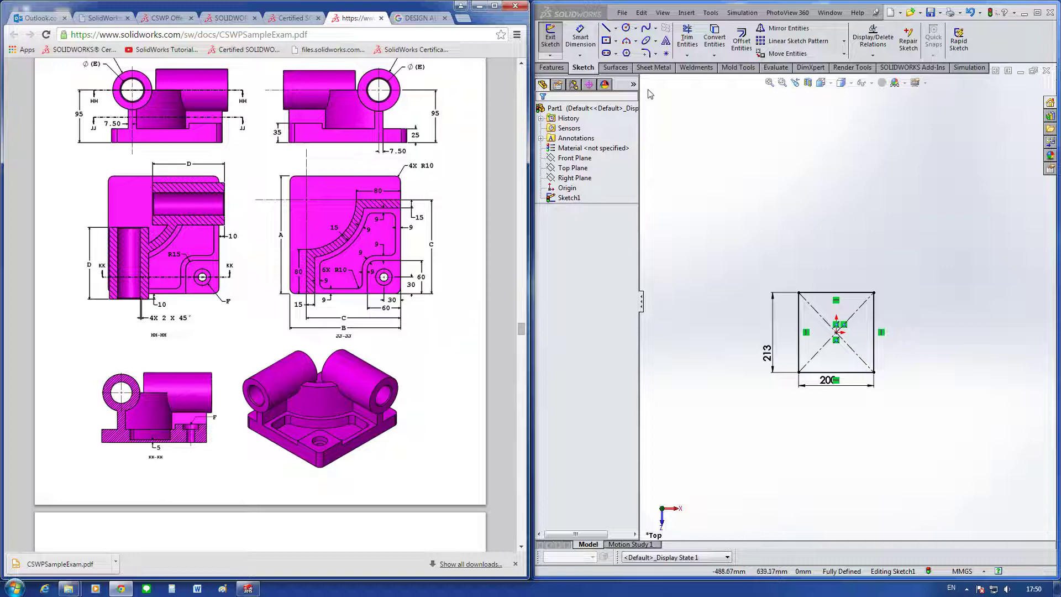
click(646, 54)
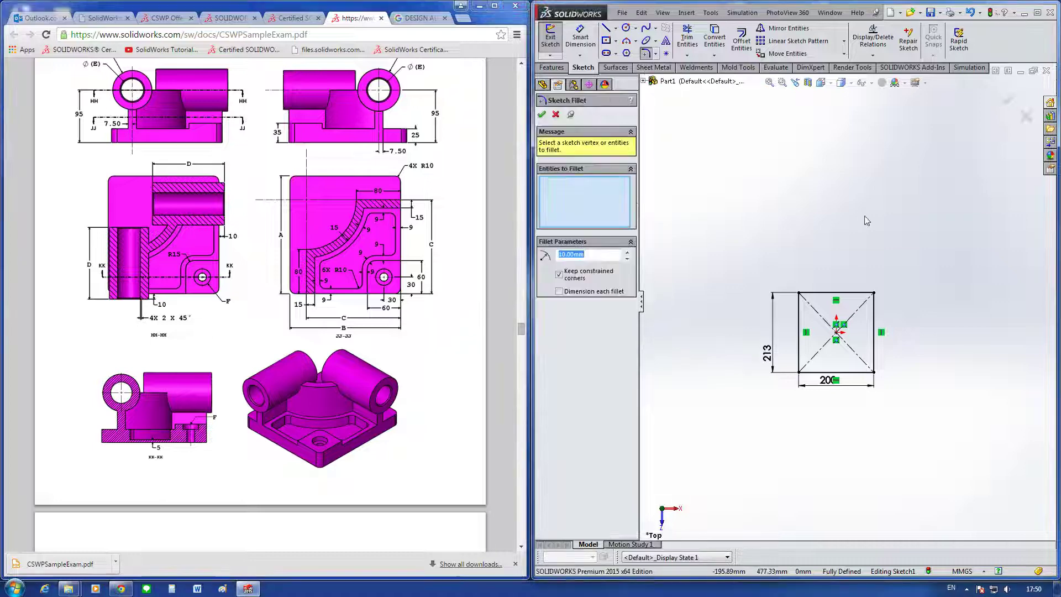
Step: Add the remaining three rectangle corners and apply the 10 mm sketch fillets to all four
click(874, 293)
scroll(878, 293, down, 3)
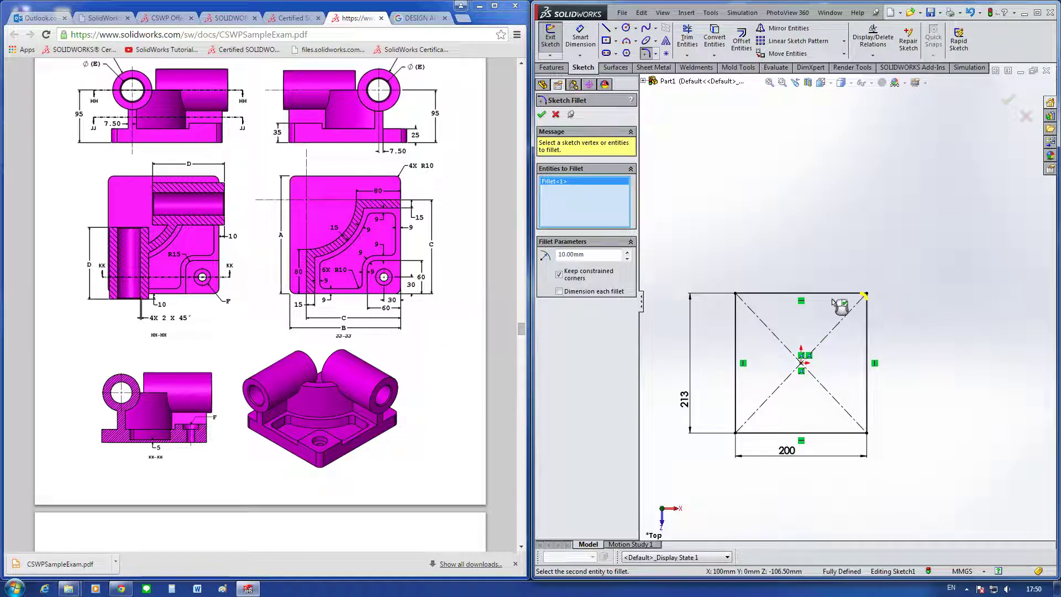
click(736, 294)
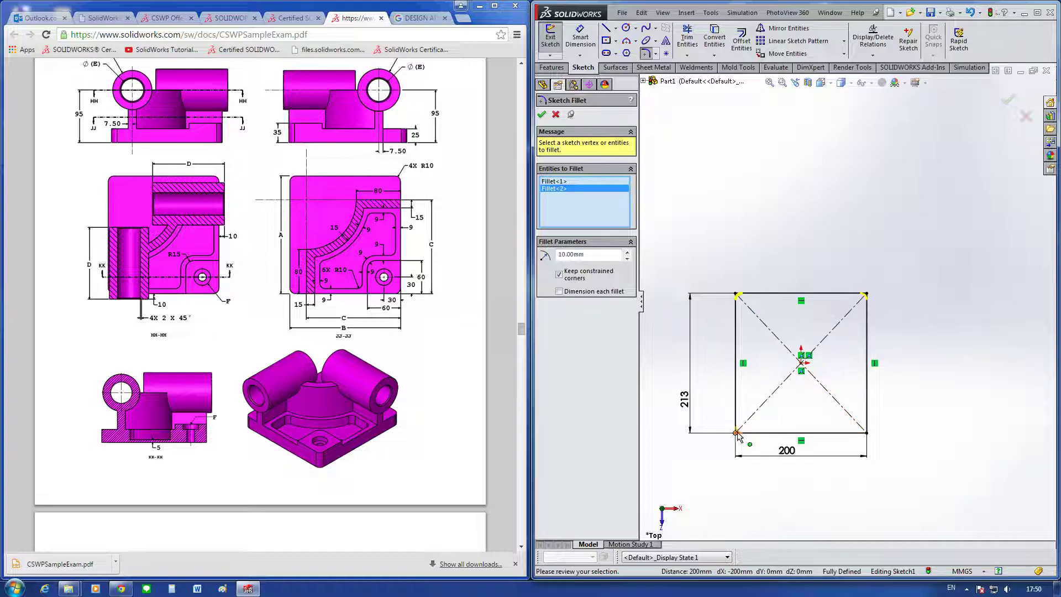
click(736, 432)
click(866, 432)
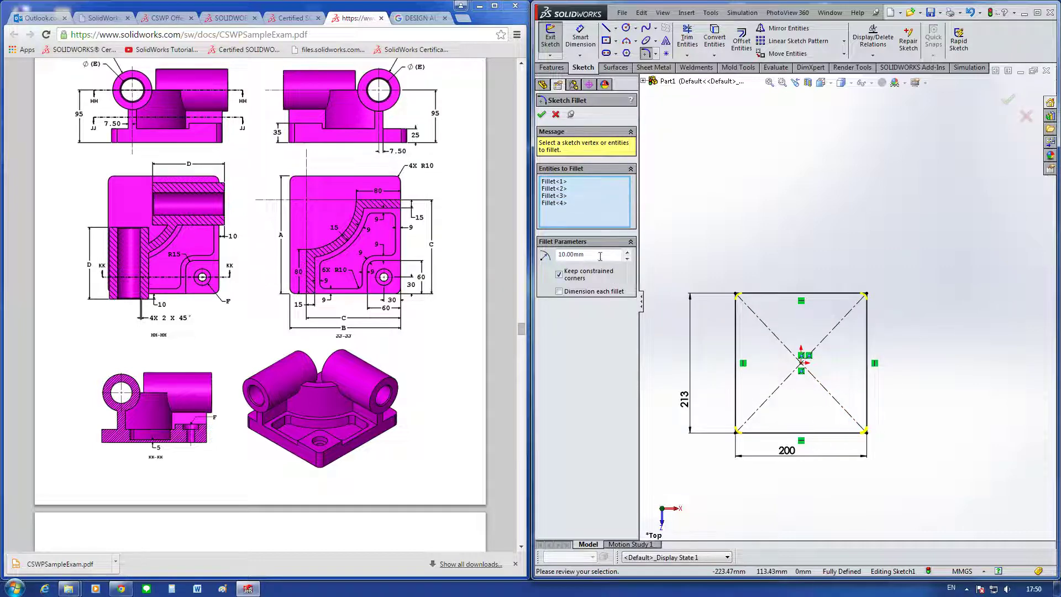
click(542, 114)
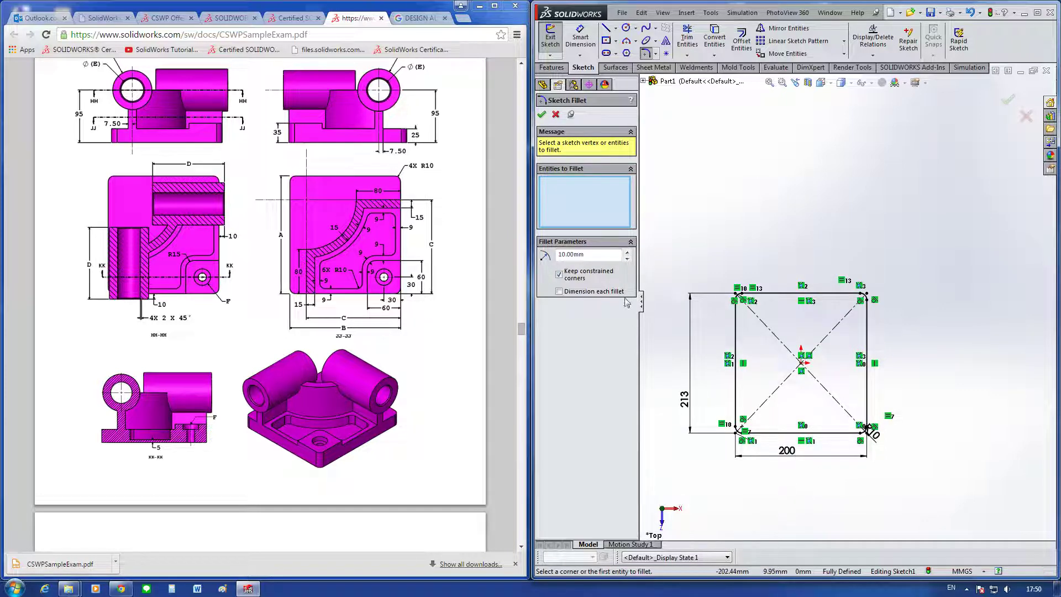
click(542, 115)
Step: Move the 200 dimension further below the rectangle, then begin an Extruded Boss/Base
click(688, 409)
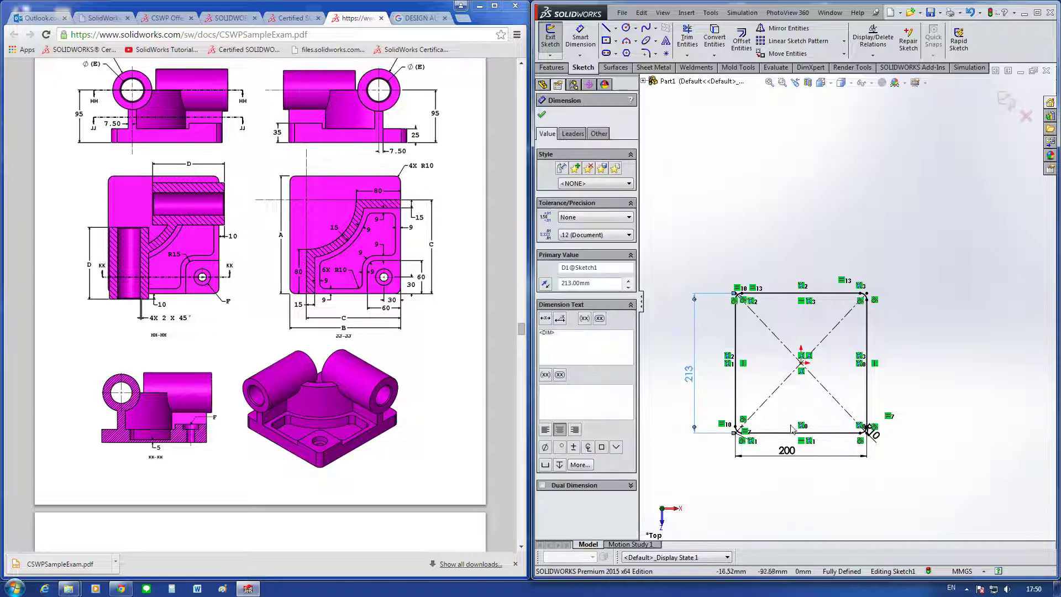
drag(787, 450, 802, 470)
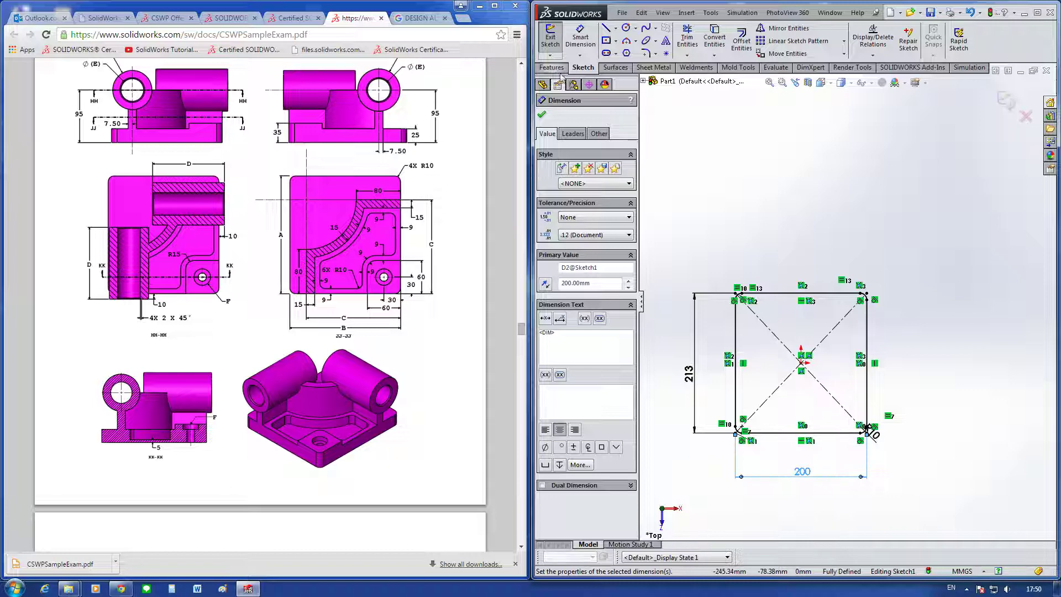
click(551, 68)
click(557, 42)
Step: Extrude the rounded rectangle as a 25 mm Blind boss to form the base plate
text(25)
key(Return)
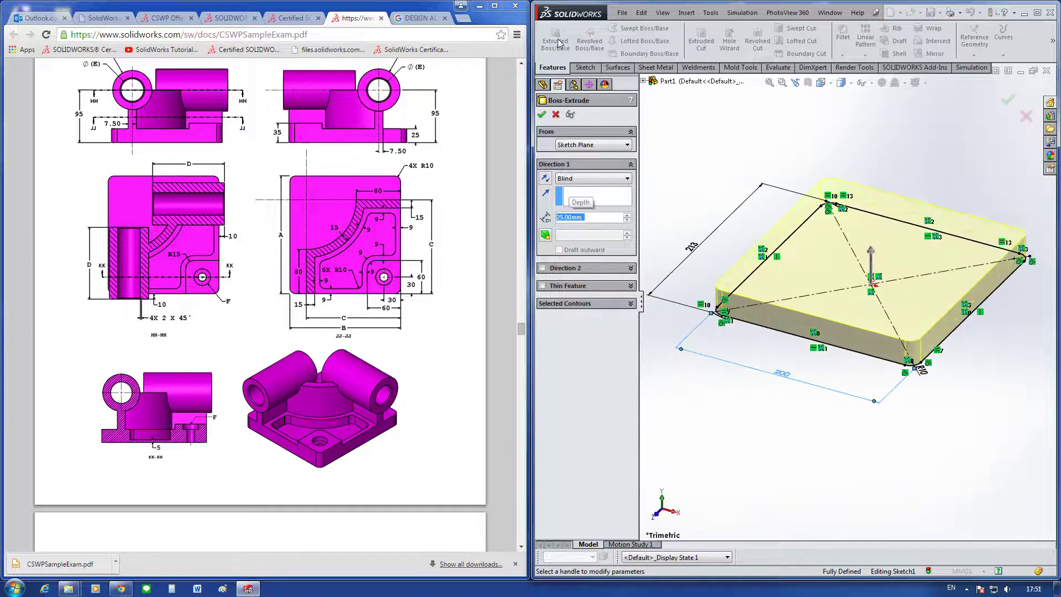
click(542, 115)
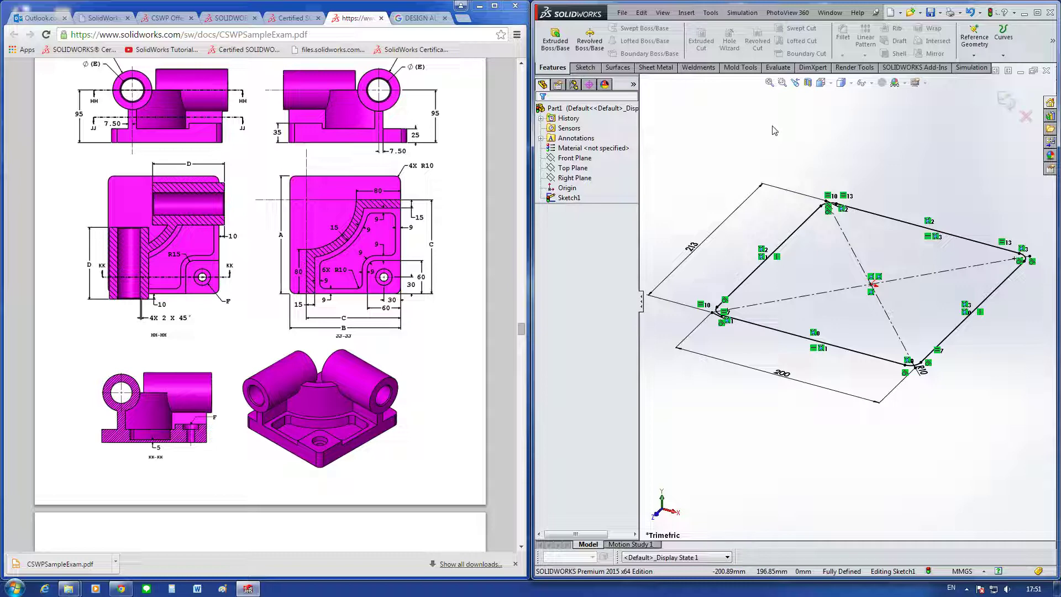
click(556, 52)
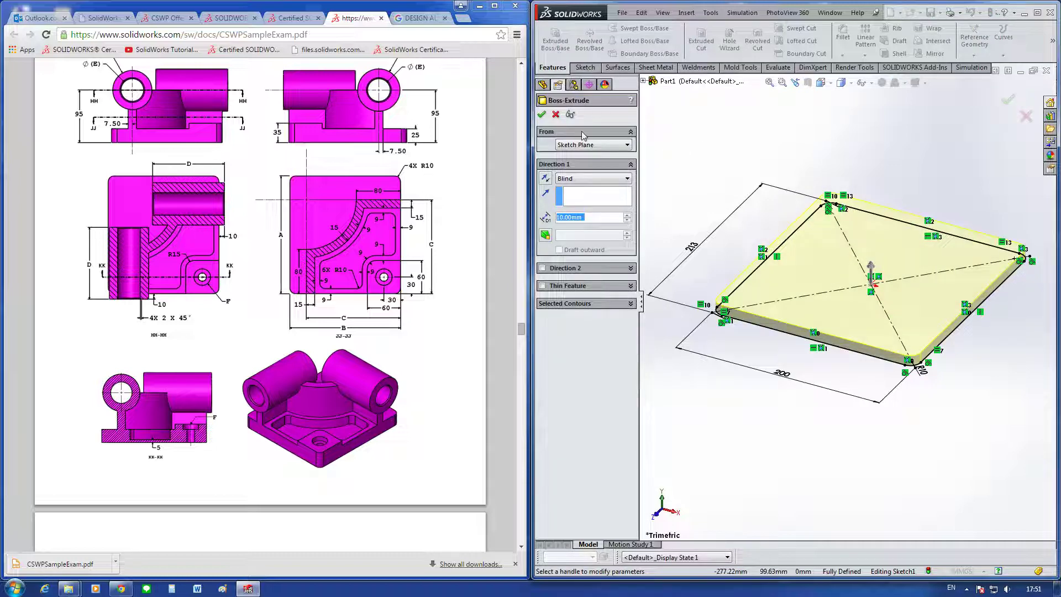
click(542, 114)
Step: Start a new sketch on the plate's top face
click(847, 273)
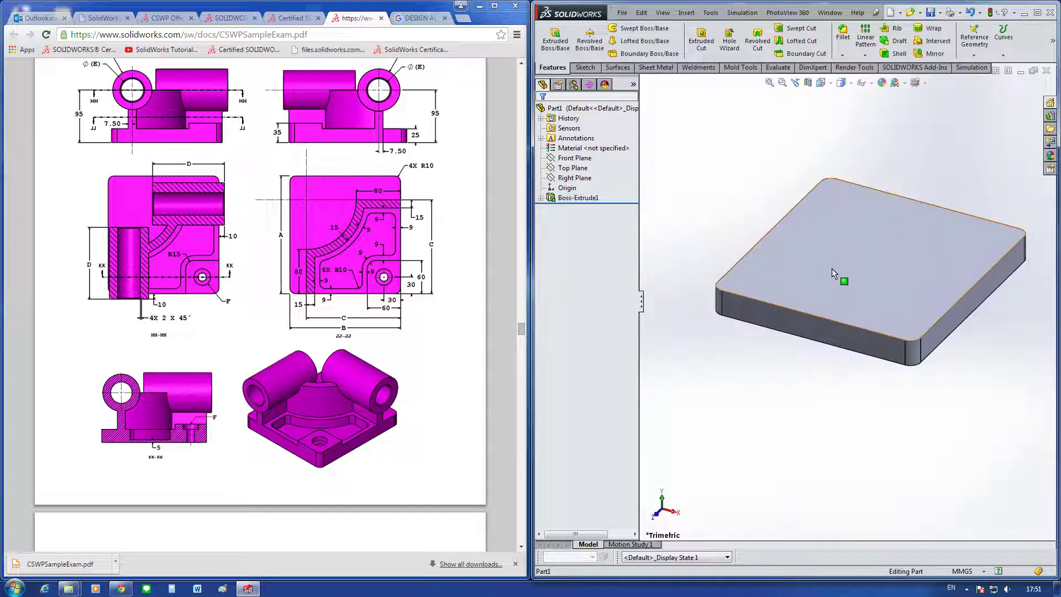
click(829, 250)
click(862, 227)
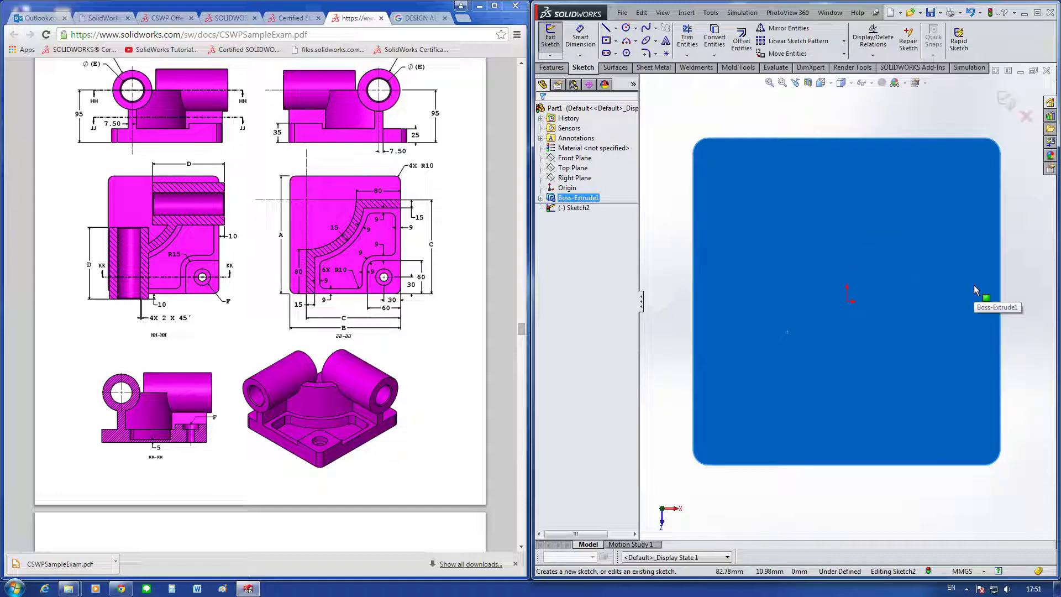
Step: Convert the top face's edges, including the rounded bottom-right edge, into the new sketch
scroll(973, 284, up, 2)
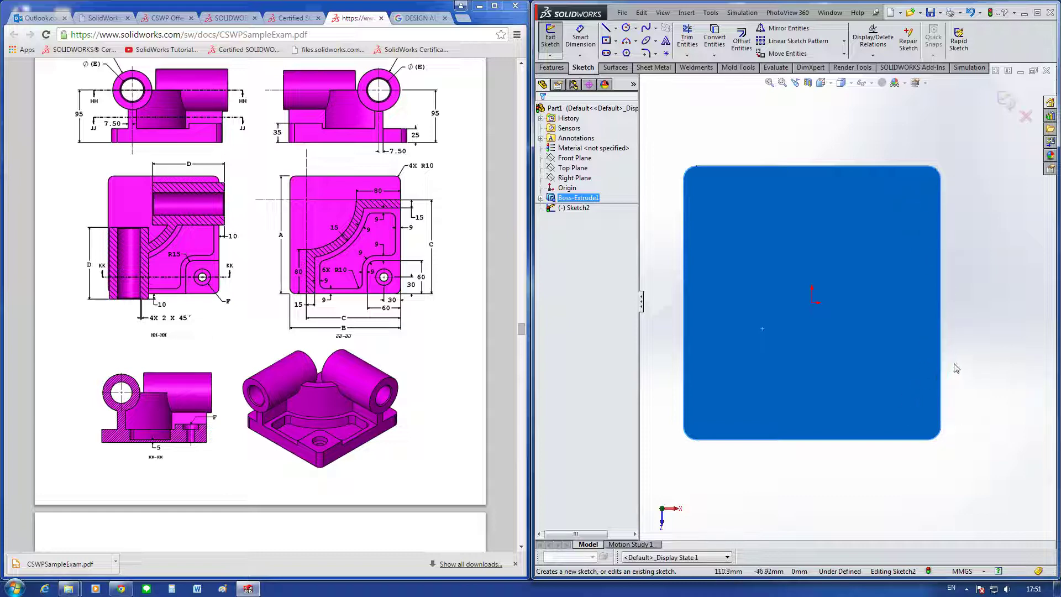
right_drag(1002, 353, 1003, 388)
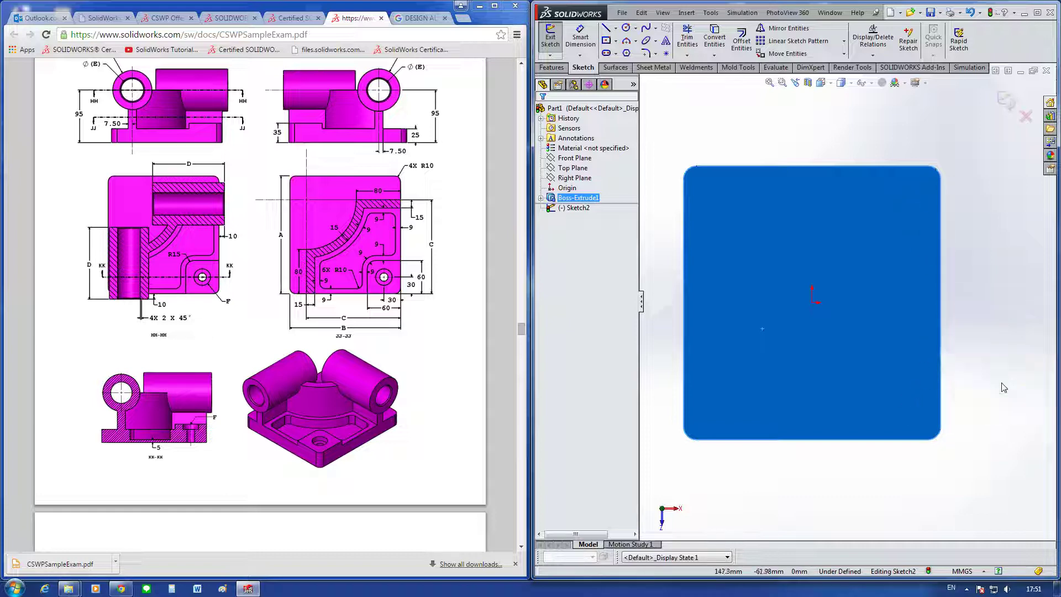
click(939, 437)
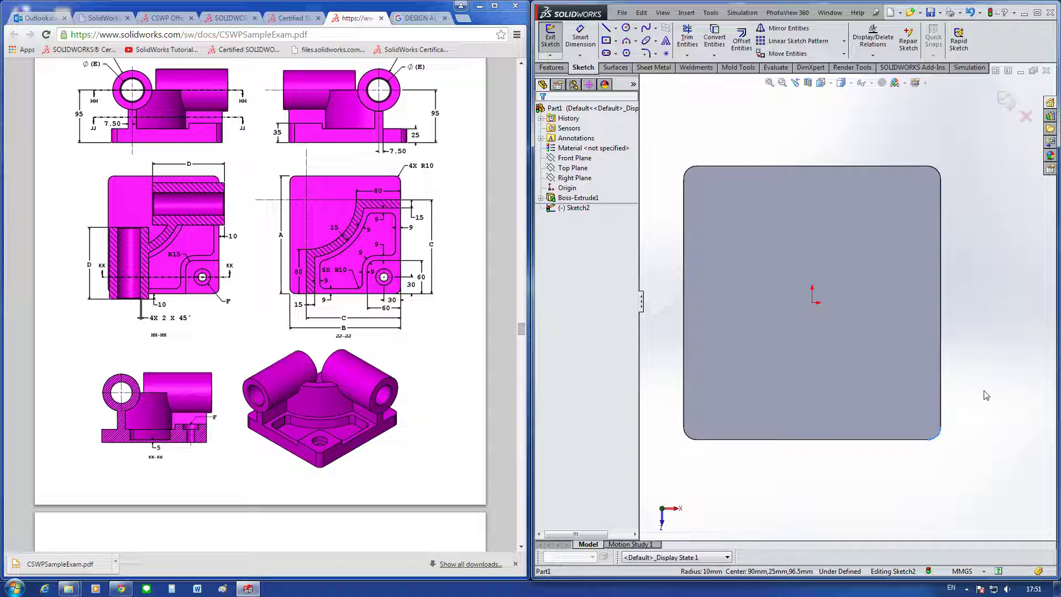
right_drag(1002, 333, 982, 360)
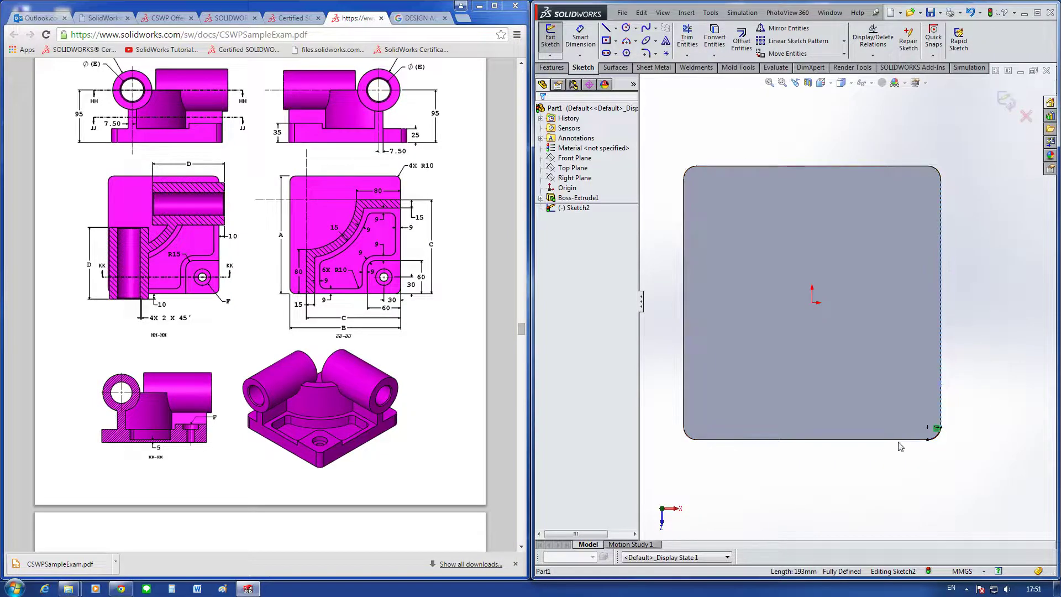
click(714, 38)
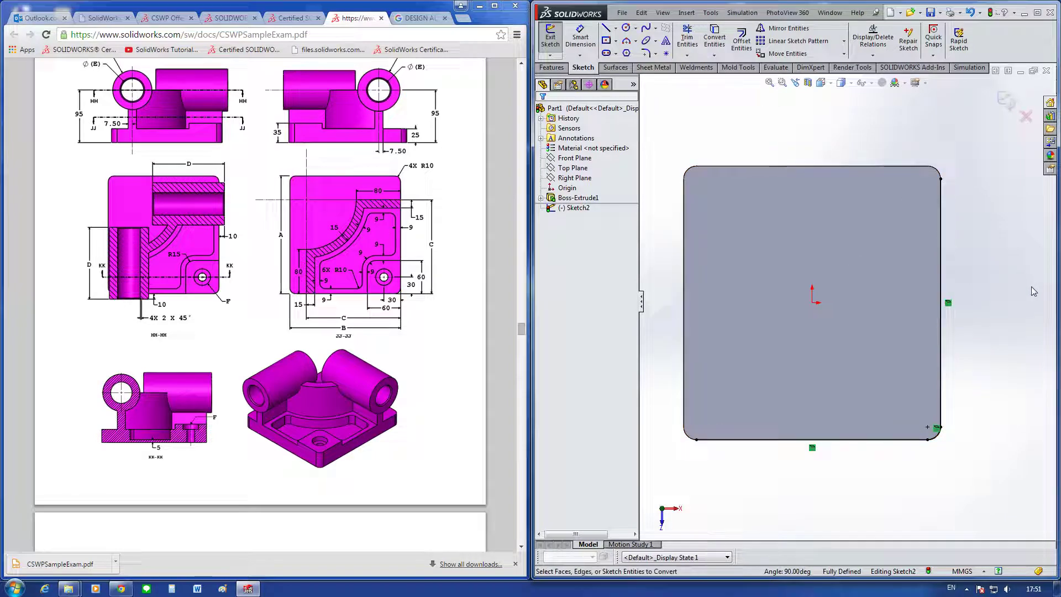
Step: Draw a horizontal line from the right edge and a vertical line down to the bottom edge
right_drag(1029, 303, 989, 304)
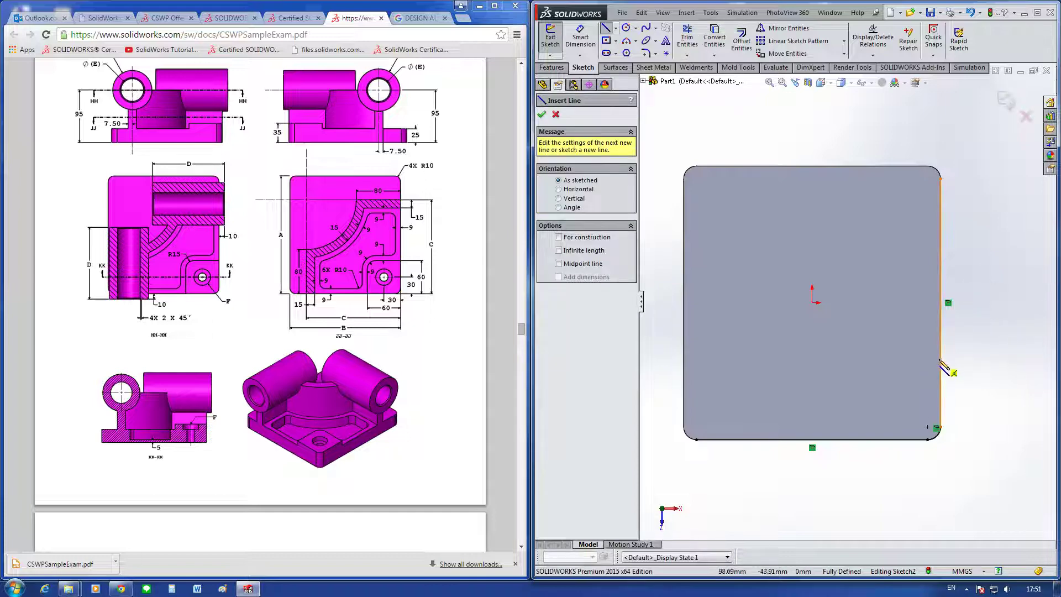
click(941, 359)
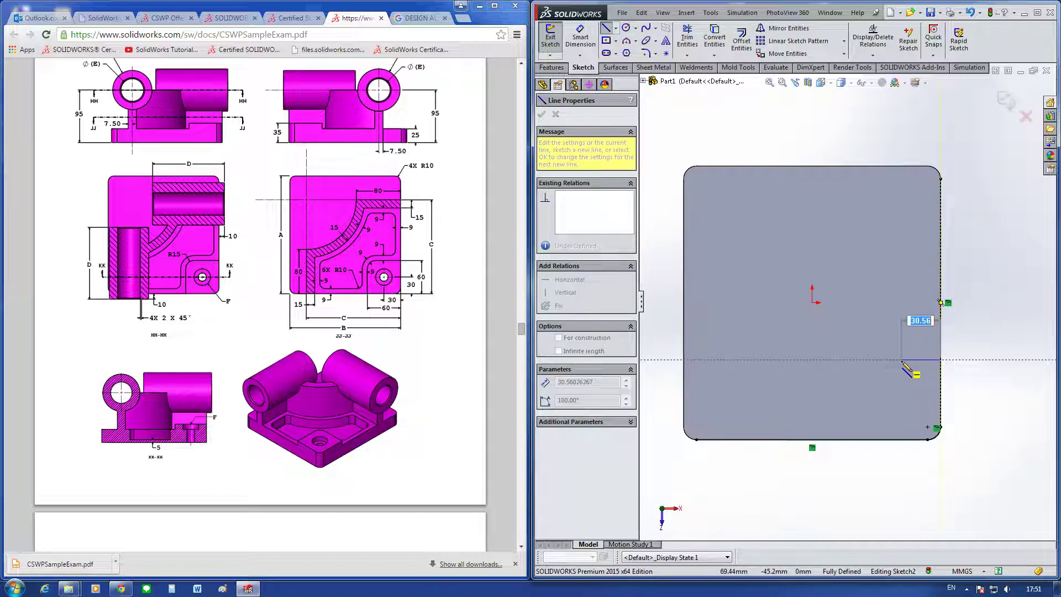
click(905, 359)
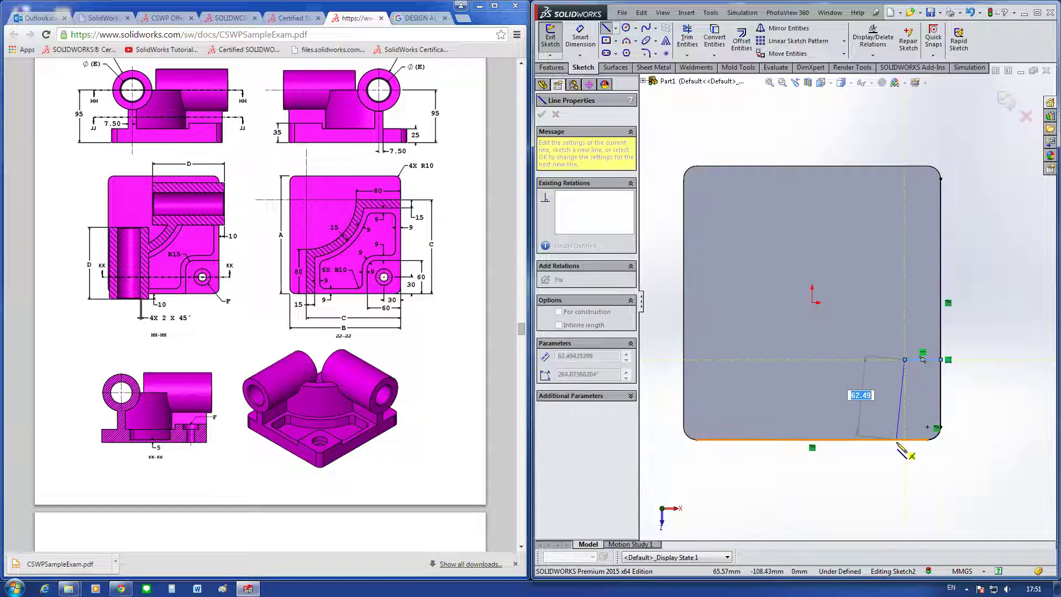
click(905, 439)
key(Escape)
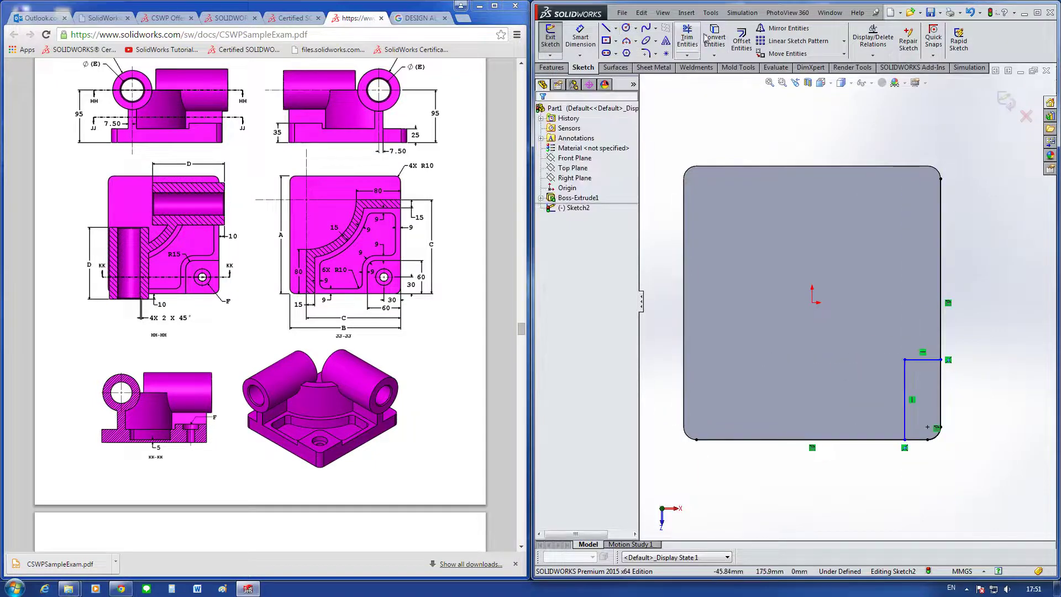
Step: Trim away the long bottom segment of the converted outline
click(688, 39)
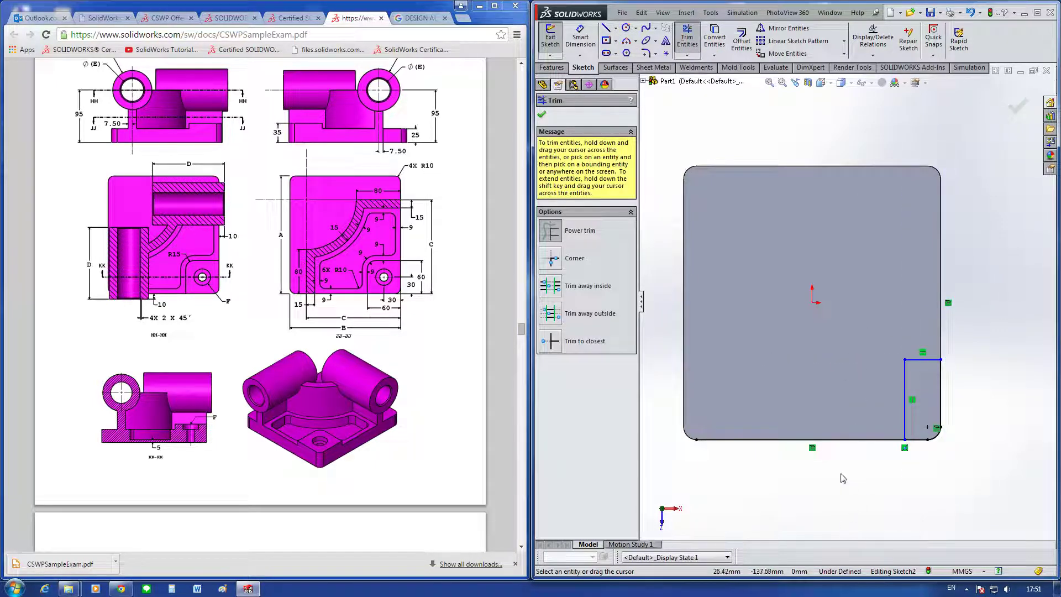
drag(842, 477, 871, 409)
key(Escape)
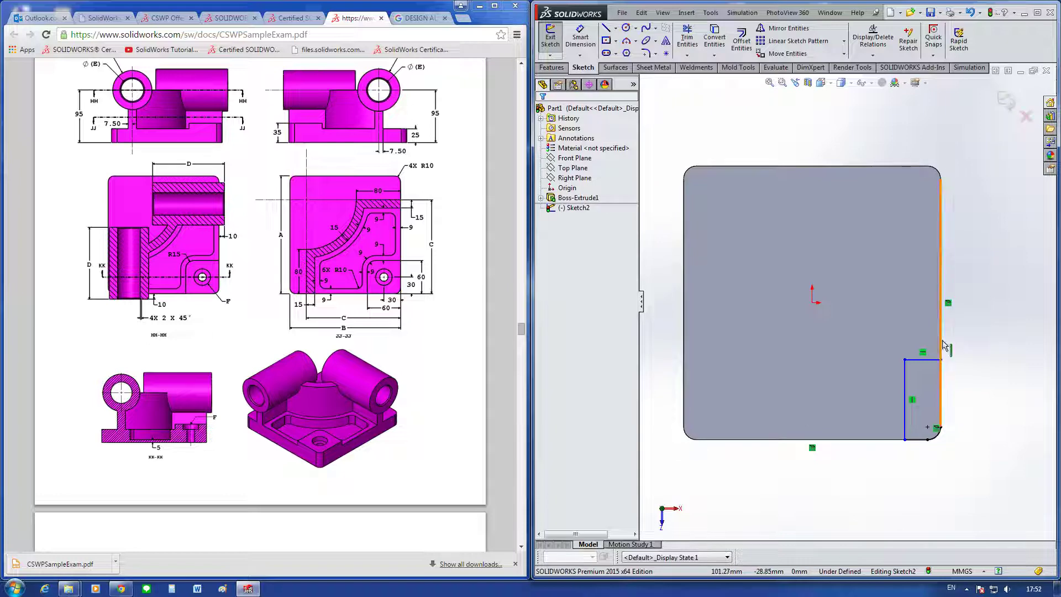
Step: Dimension the corner region's vertical line to 60 mm and its width to 60 mm
click(922, 360)
key(d)
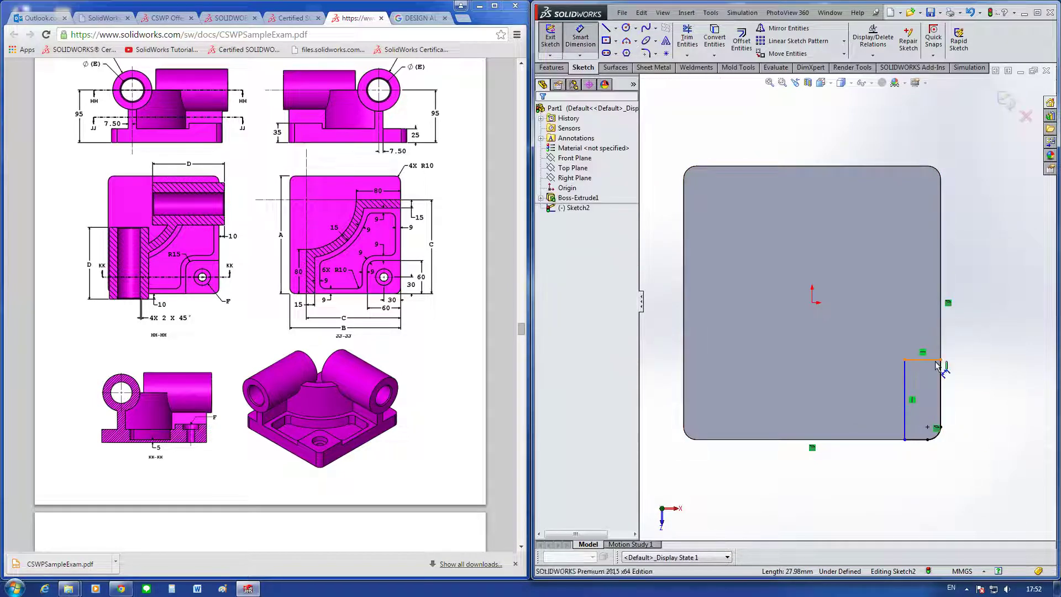
click(904, 409)
click(935, 426)
text(6)
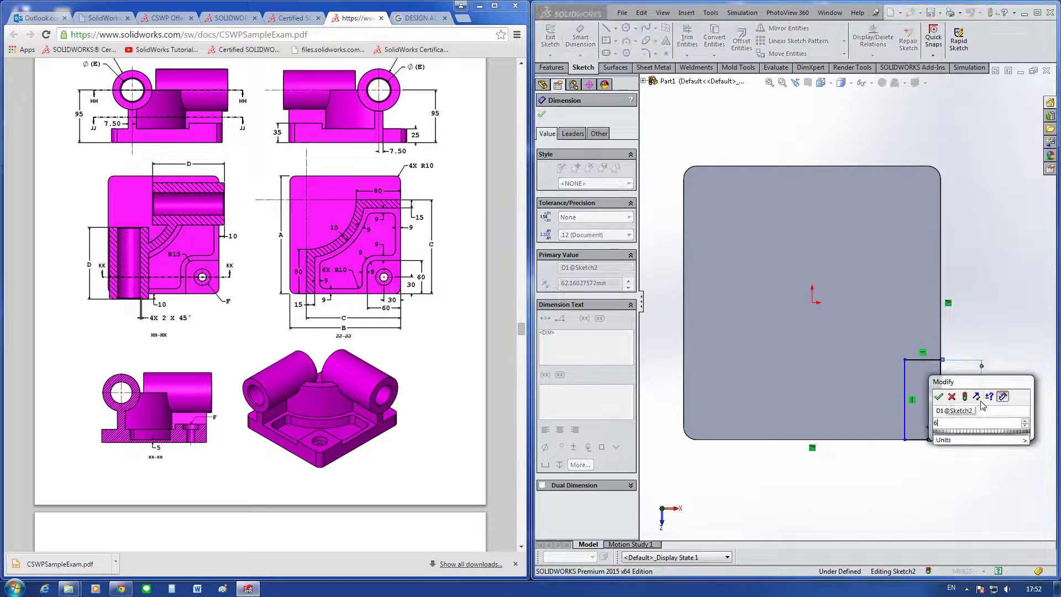
text(0)
key(Return)
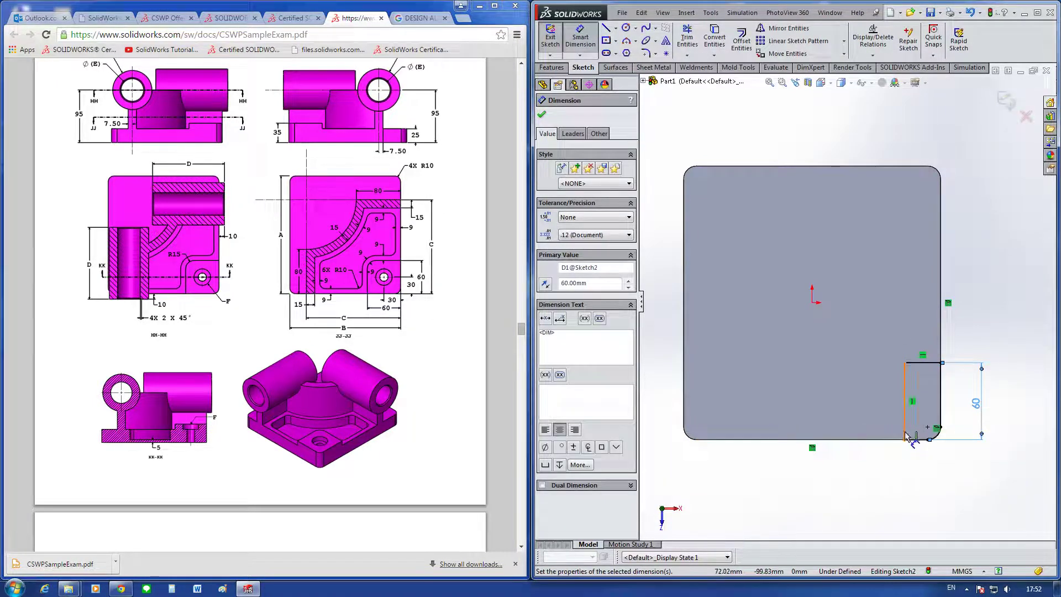
click(904, 425)
click(940, 398)
click(919, 464)
text(6)
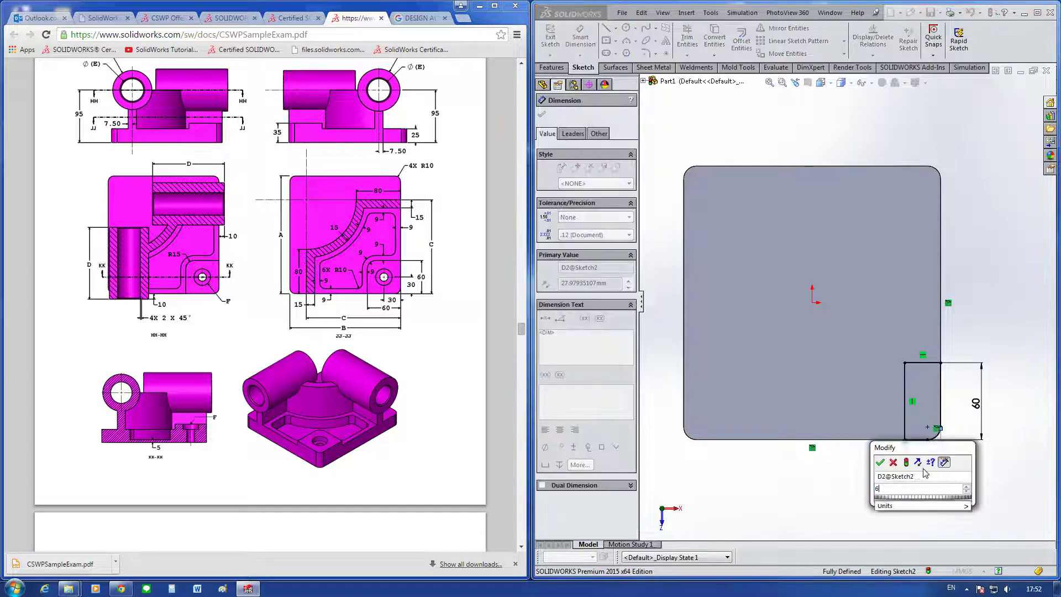
text(0)
key(Return)
key(Escape)
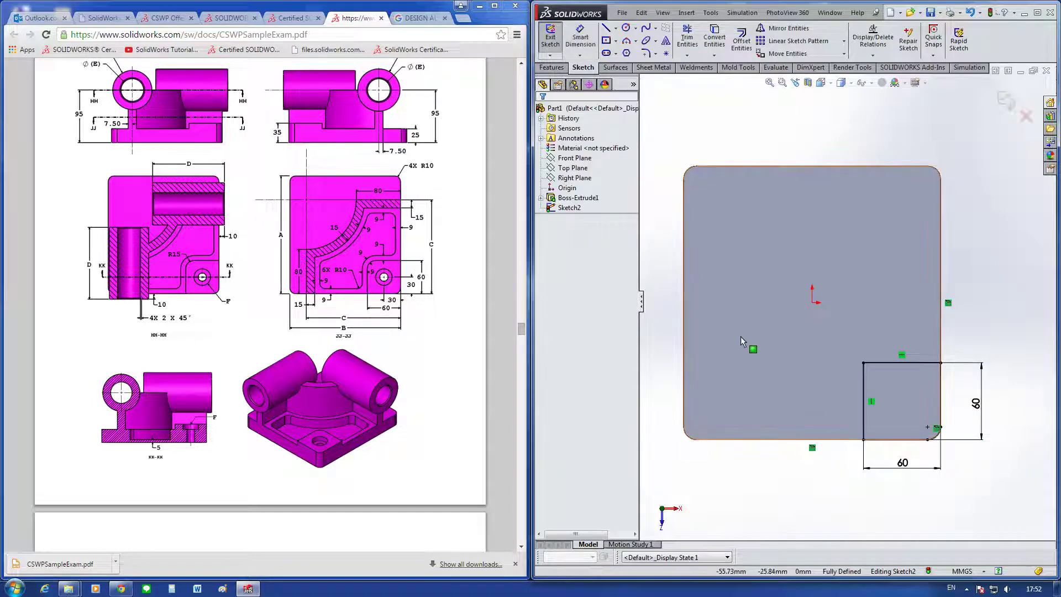
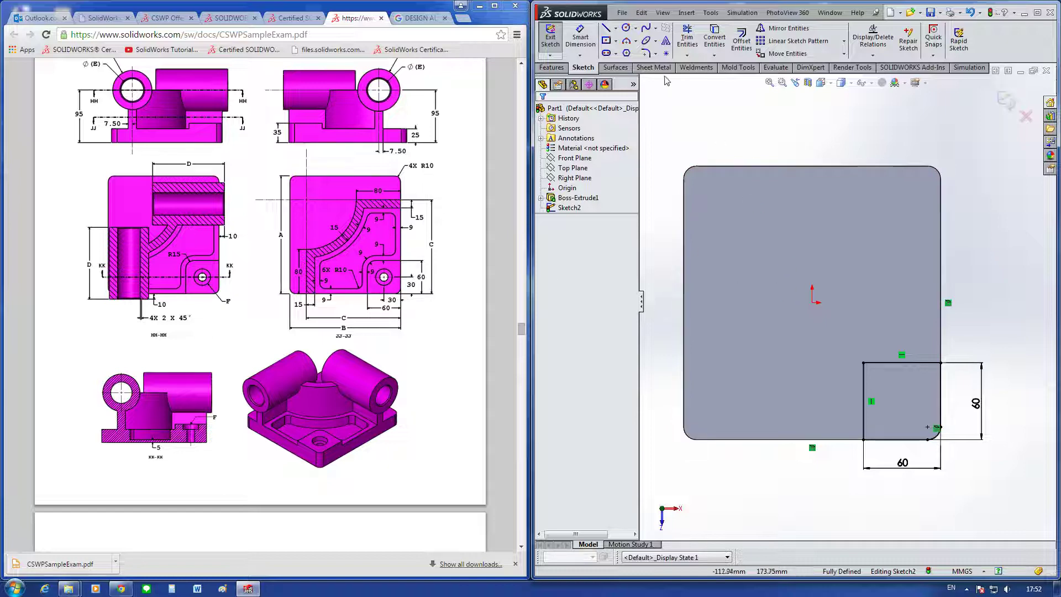
Step: Round the square sketch's inner corner with an R10 sketch fillet
click(645, 55)
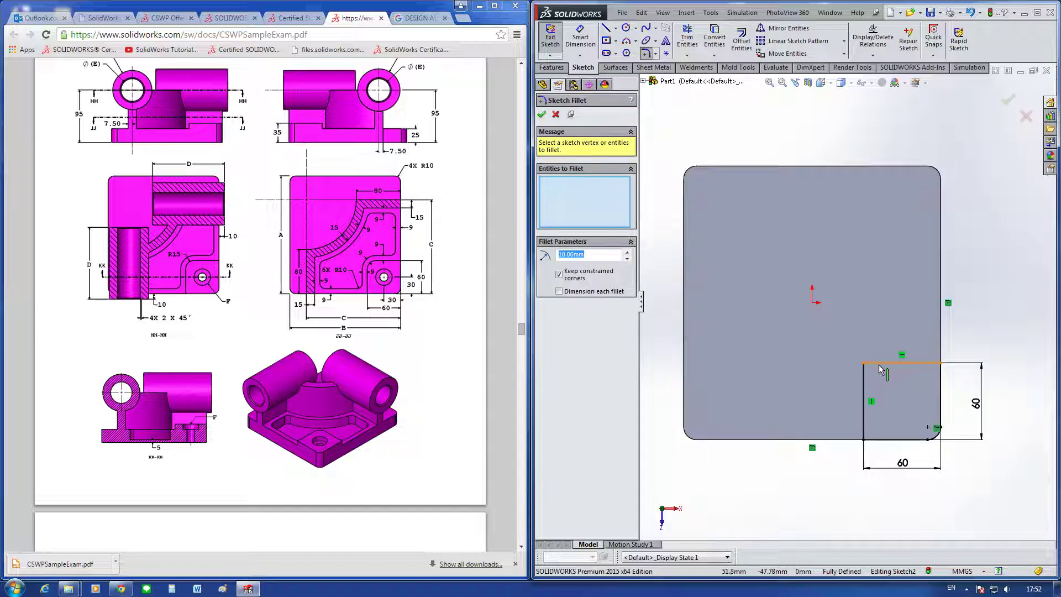
click(878, 364)
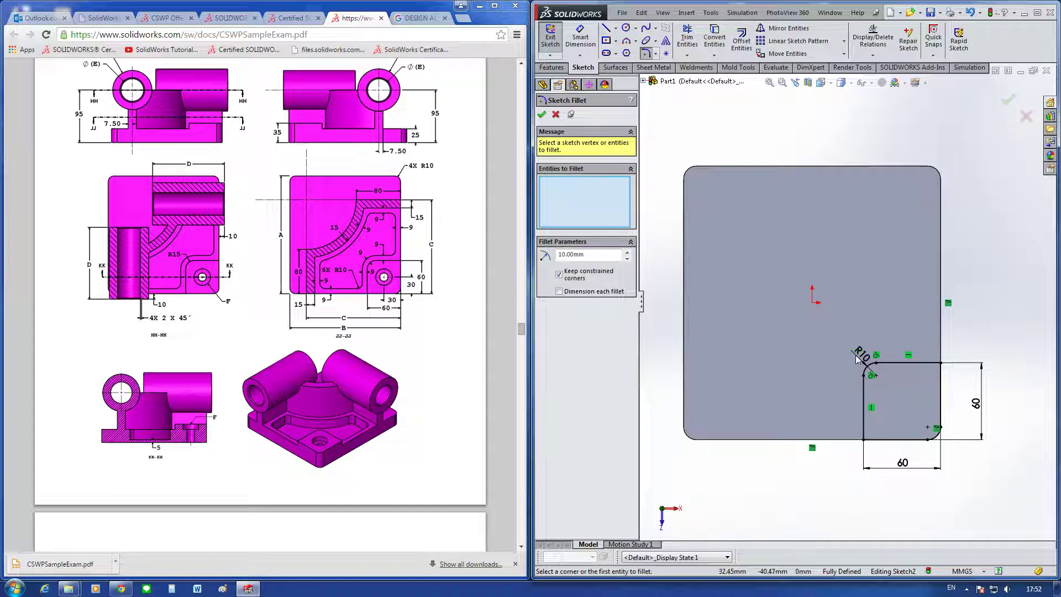
click(541, 114)
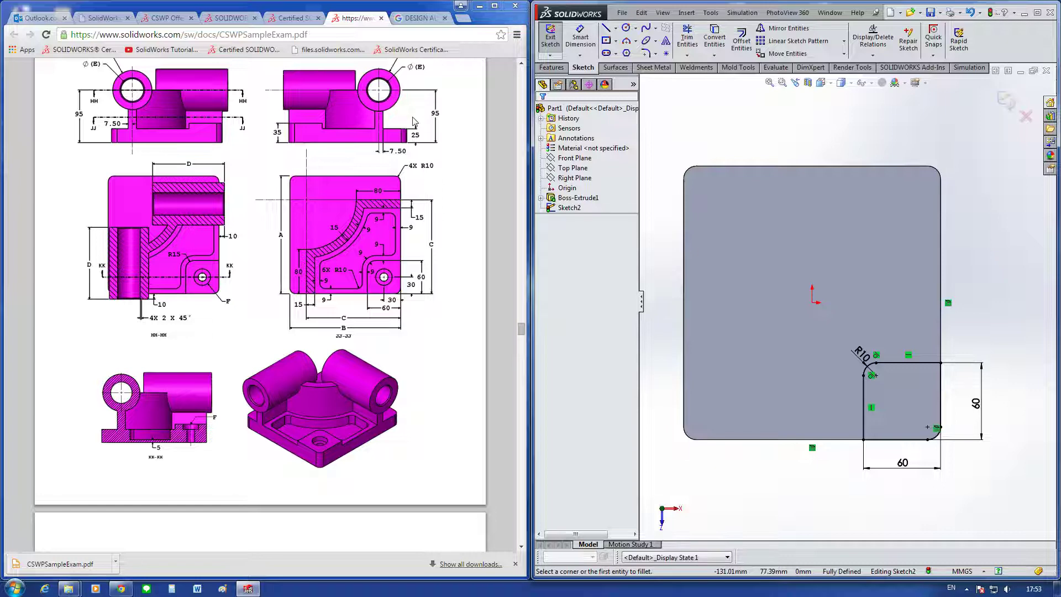
Step: Extrude the filleted square 10 mm as a raised corner pad
click(471, 265)
scroll(471, 265, up, 1)
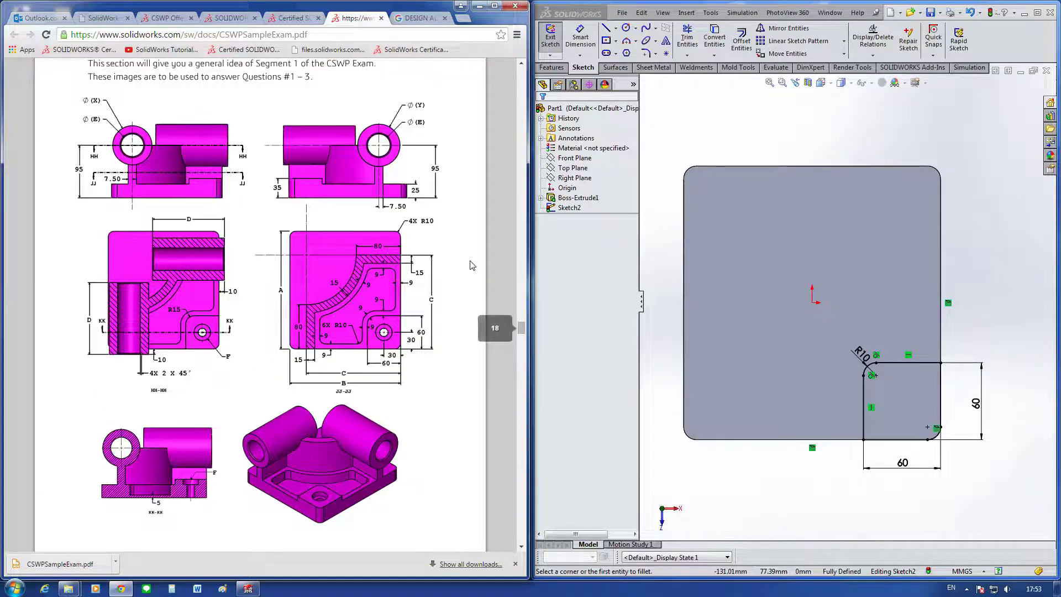
click(552, 67)
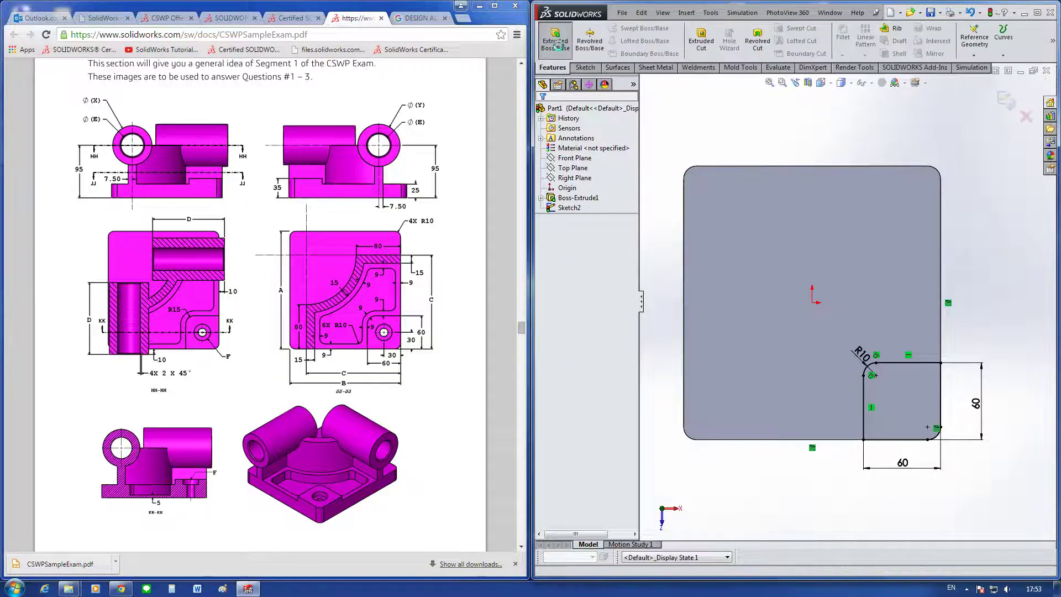
click(555, 42)
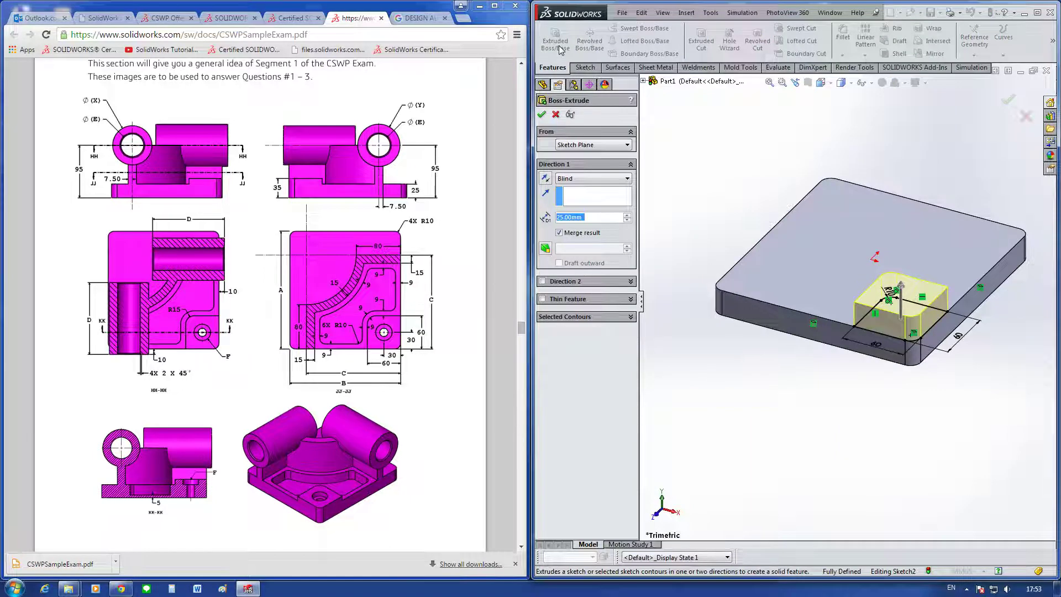
text(10)
key(Return)
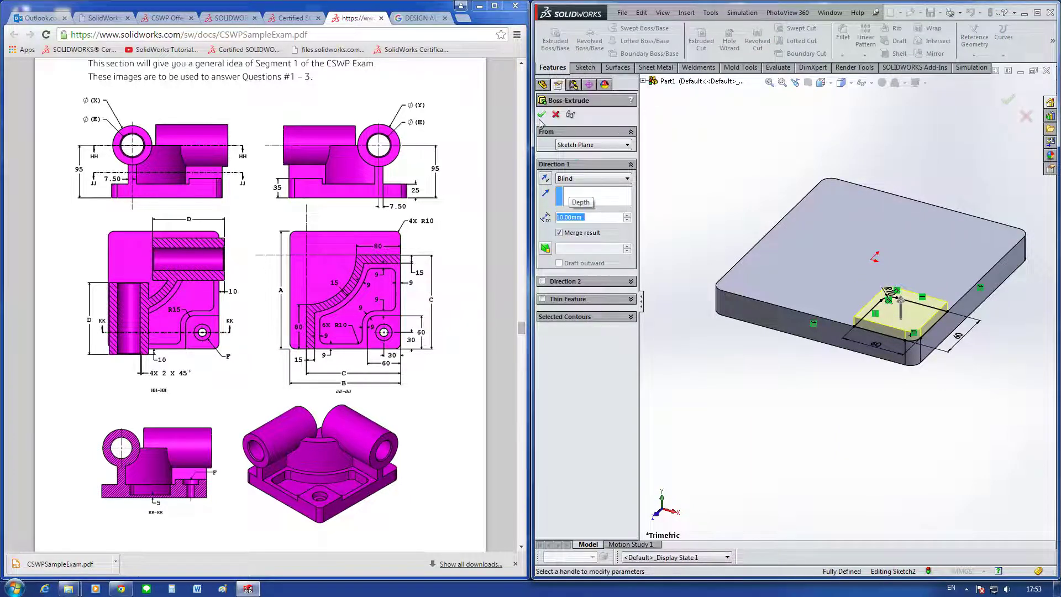
click(540, 115)
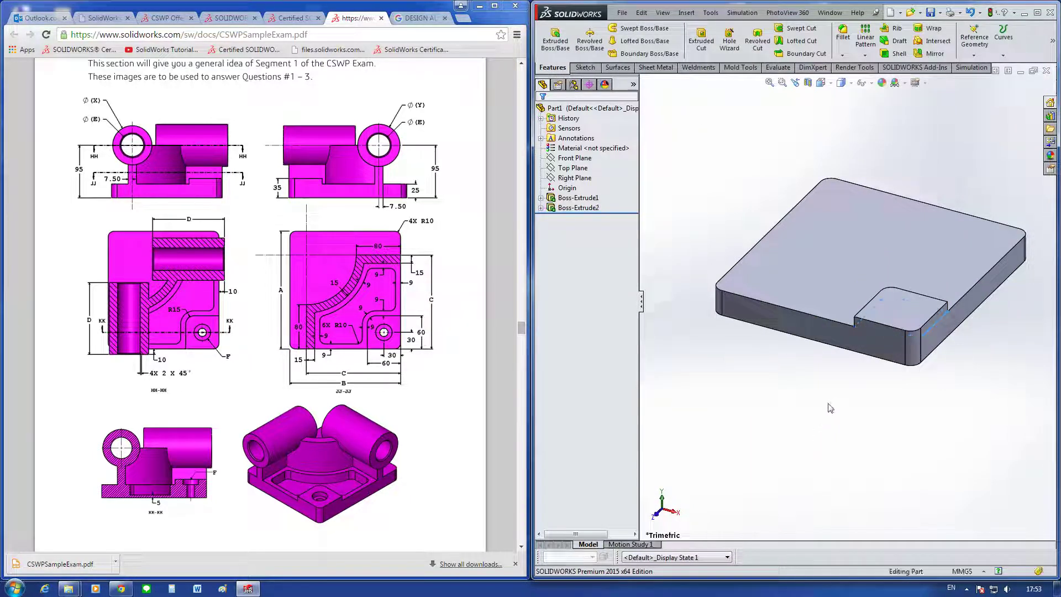
right_click(887, 275)
Step: Start a sketch on the top face, try a 9 mm offset of the pad edges, then undo it
click(914, 265)
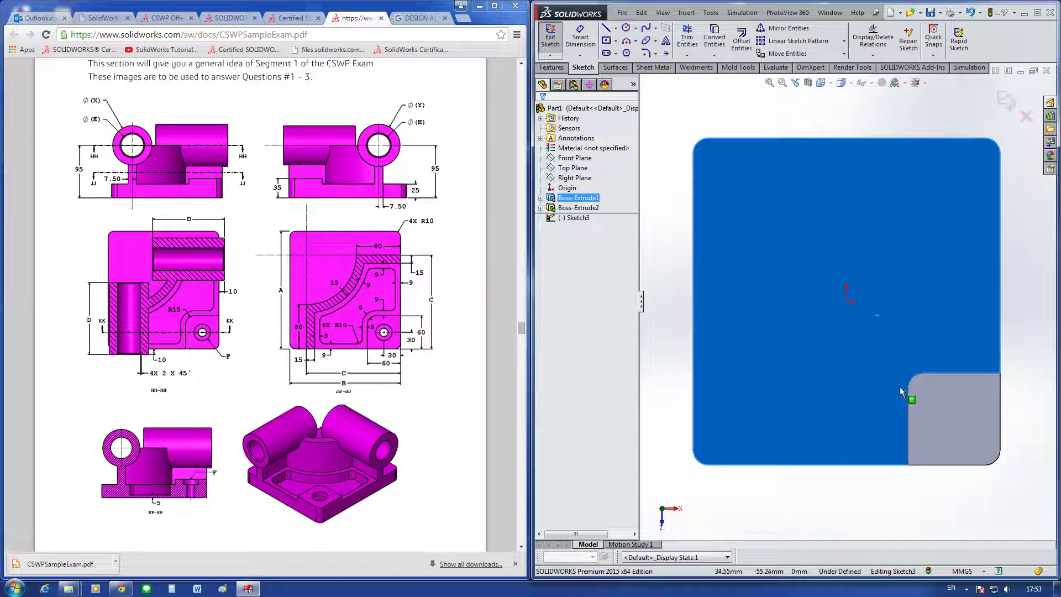
click(909, 405)
ctrl+click(914, 379)
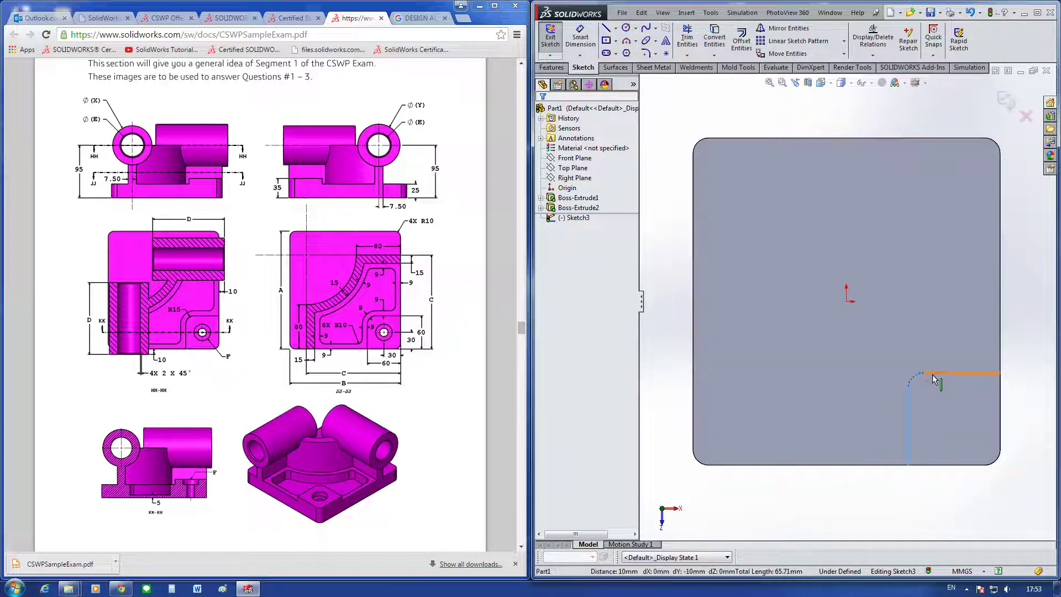
ctrl+click(933, 379)
click(743, 49)
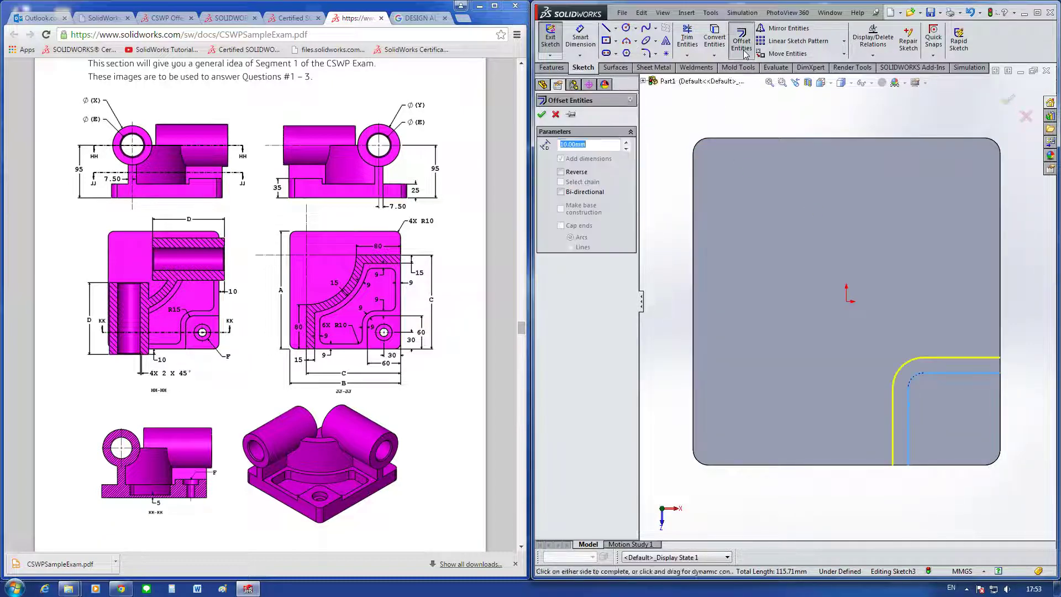
text(9)
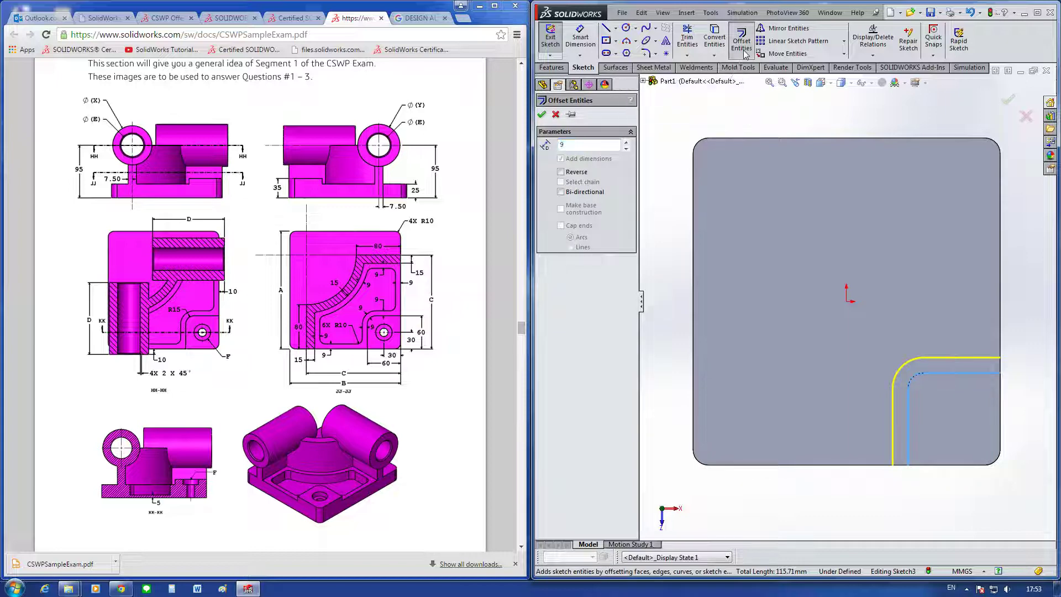
key(Return)
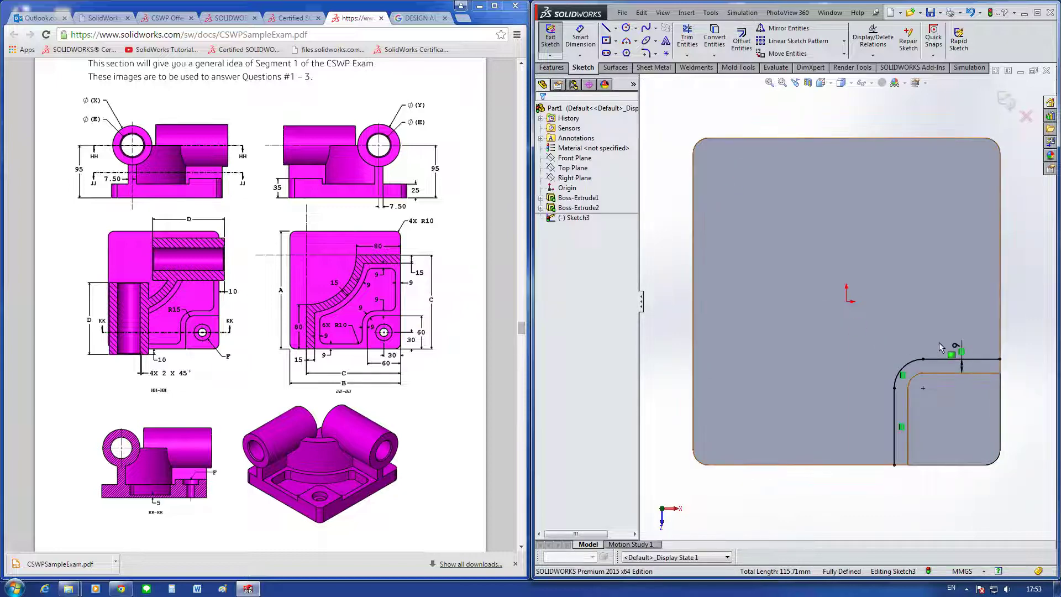
drag(942, 353, 916, 342)
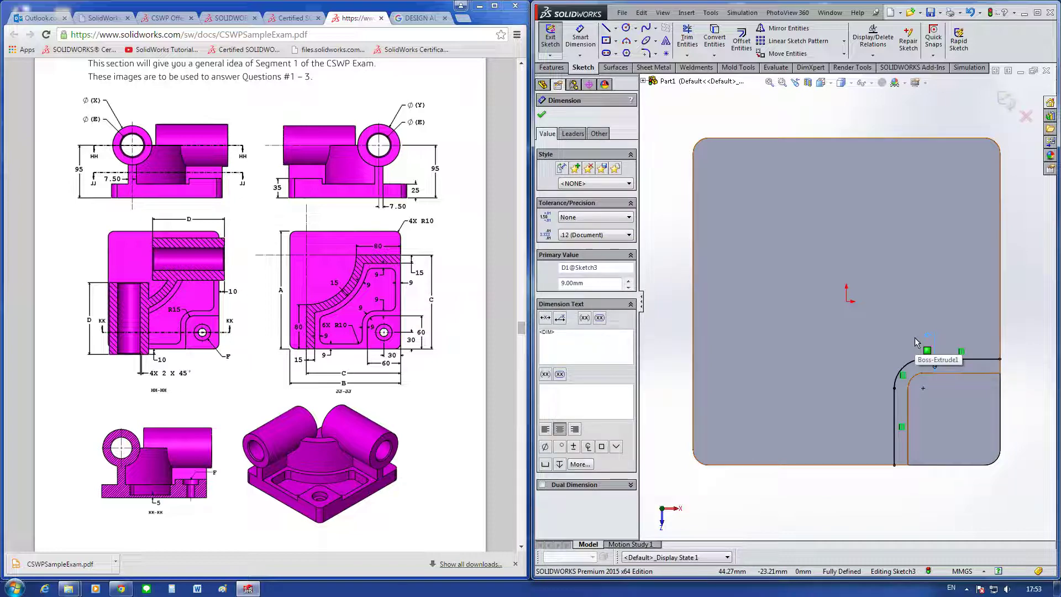
key(Escape)
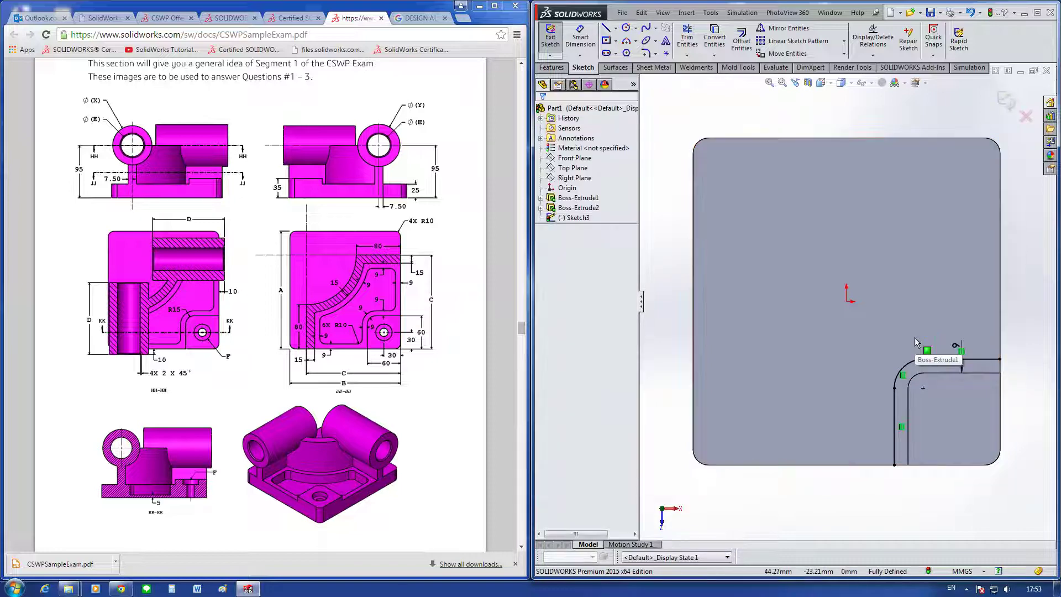
key(ctrl+z)
Step: Offset the plate's whole outline 9 mm inward with Reverse
click(861, 450)
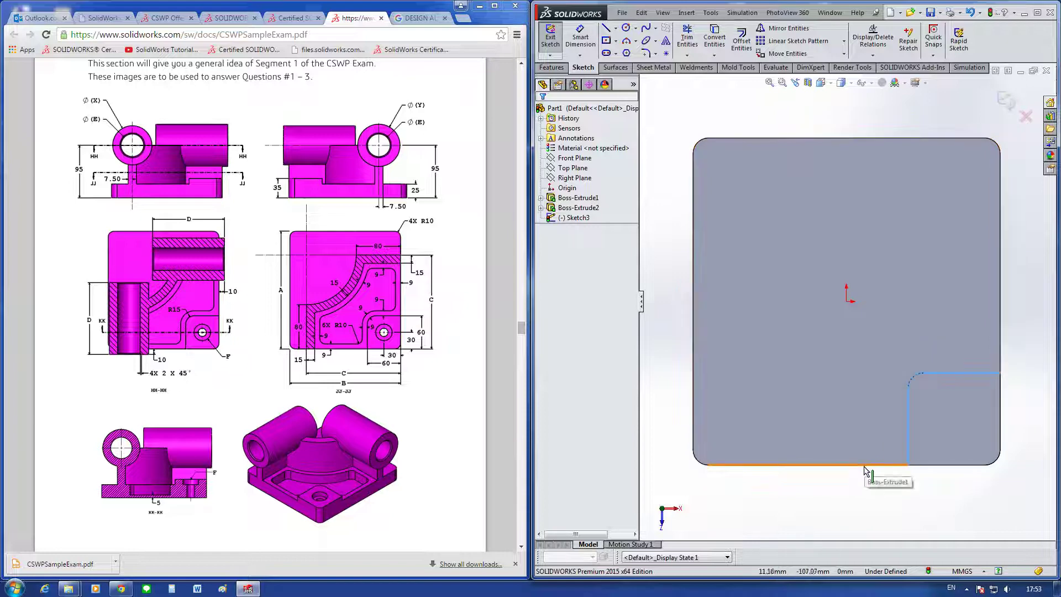
click(741, 39)
click(560, 172)
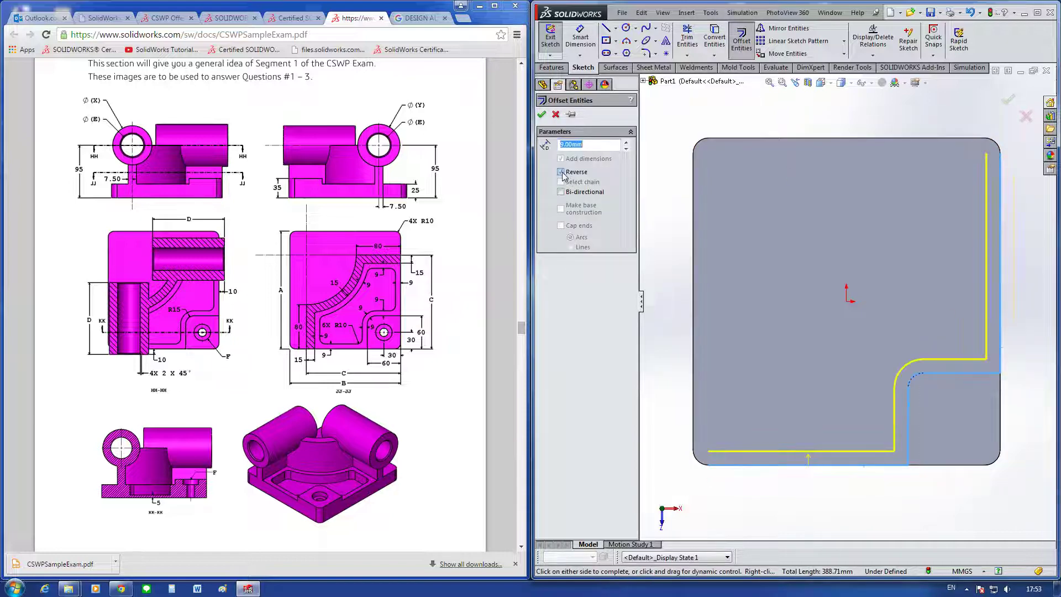
click(542, 114)
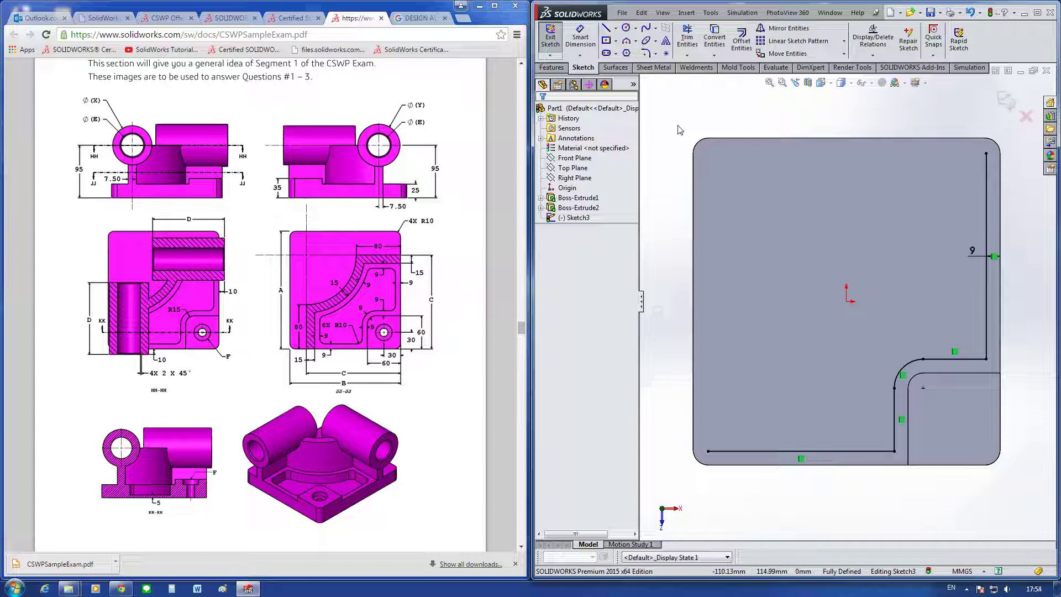
Step: Box-select the offset sketch lines and delete them
click(615, 28)
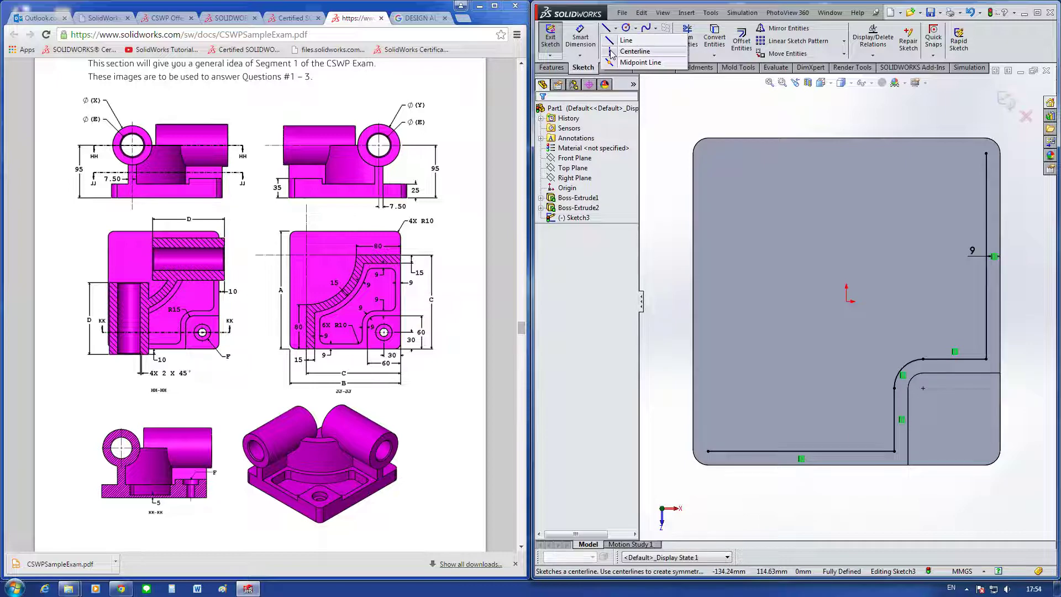
click(612, 52)
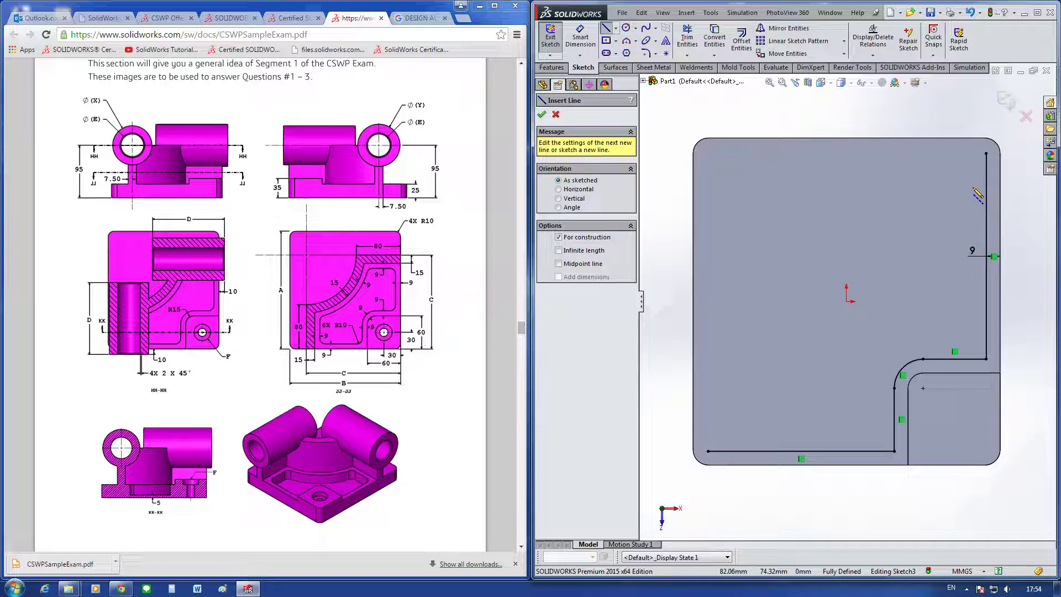
key(Escape)
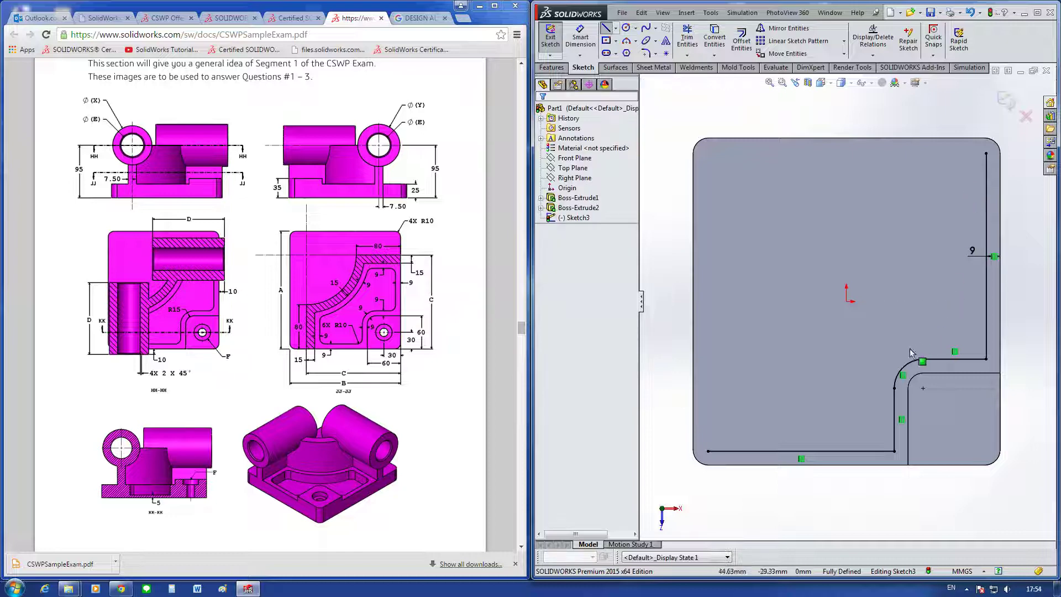
scroll(846, 299, up, 3)
drag(738, 441, 994, 194)
key(Delete)
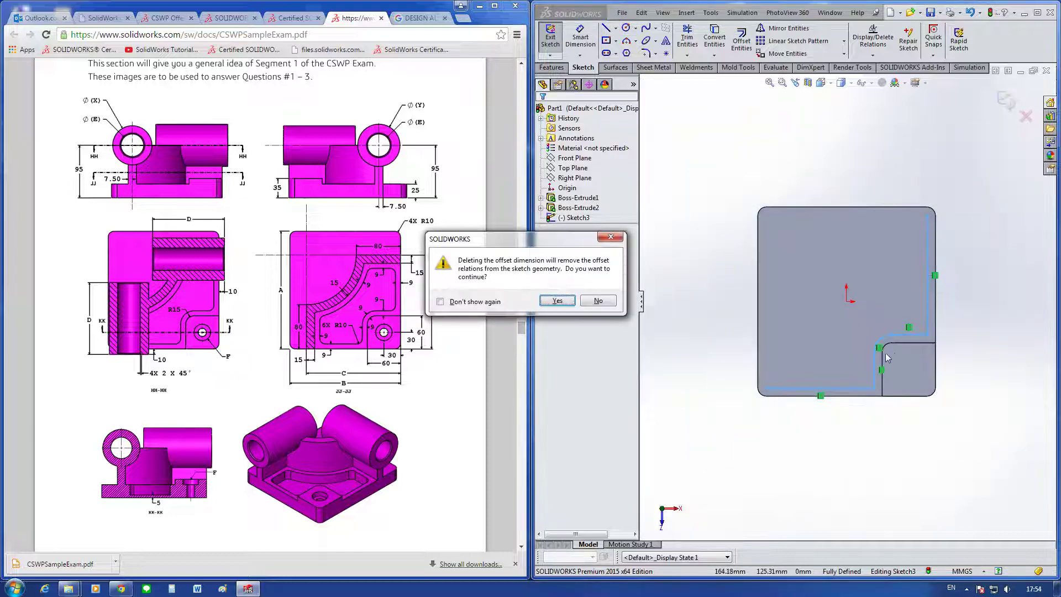
Step: Accept the deletion, then sketch a vertical line, tangent arc and horizontal line to the right edge
click(611, 239)
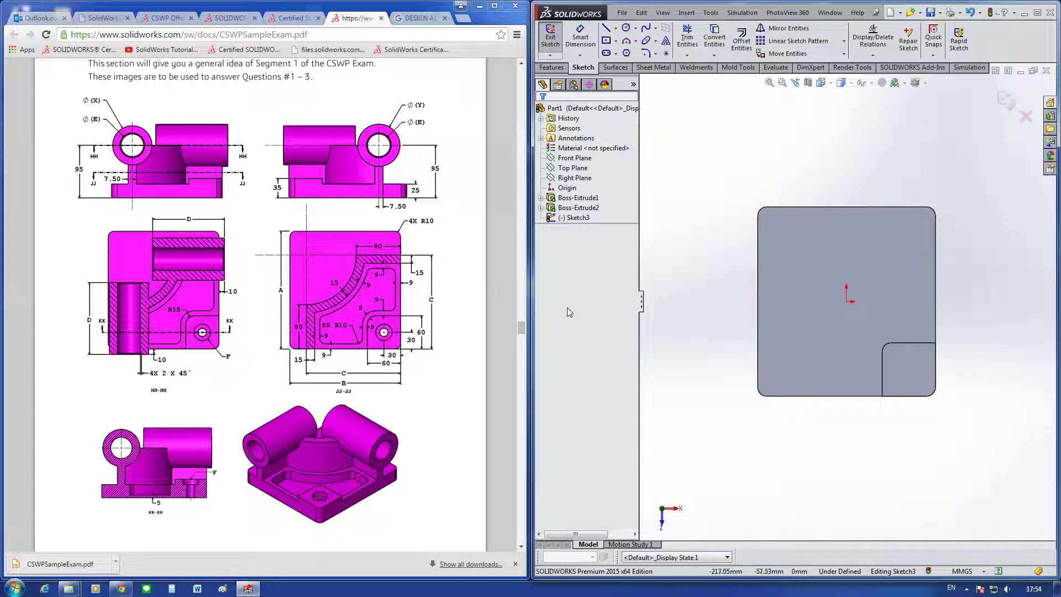
right_click(827, 331)
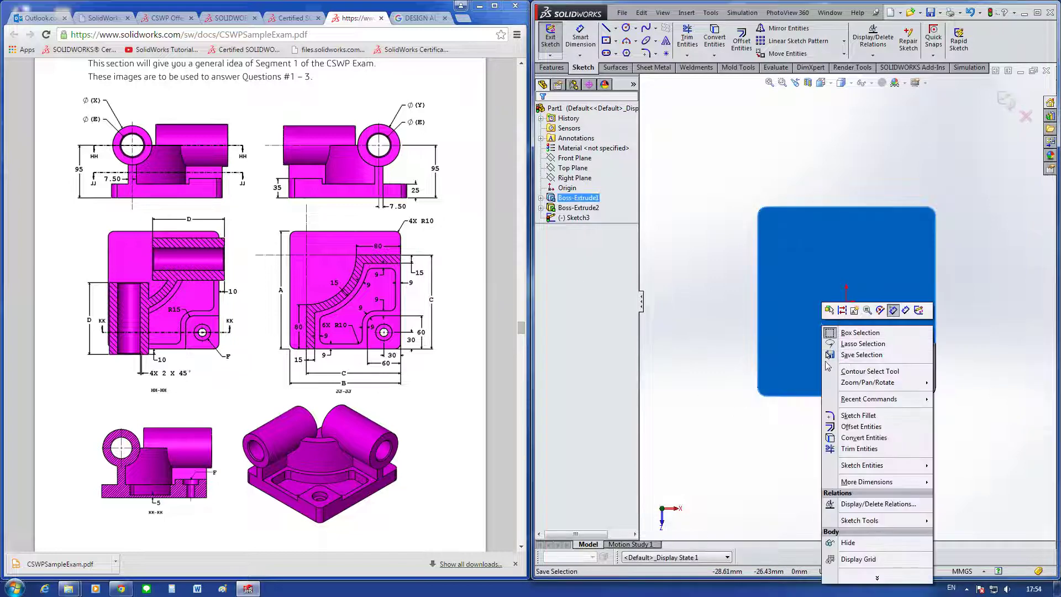
click(664, 271)
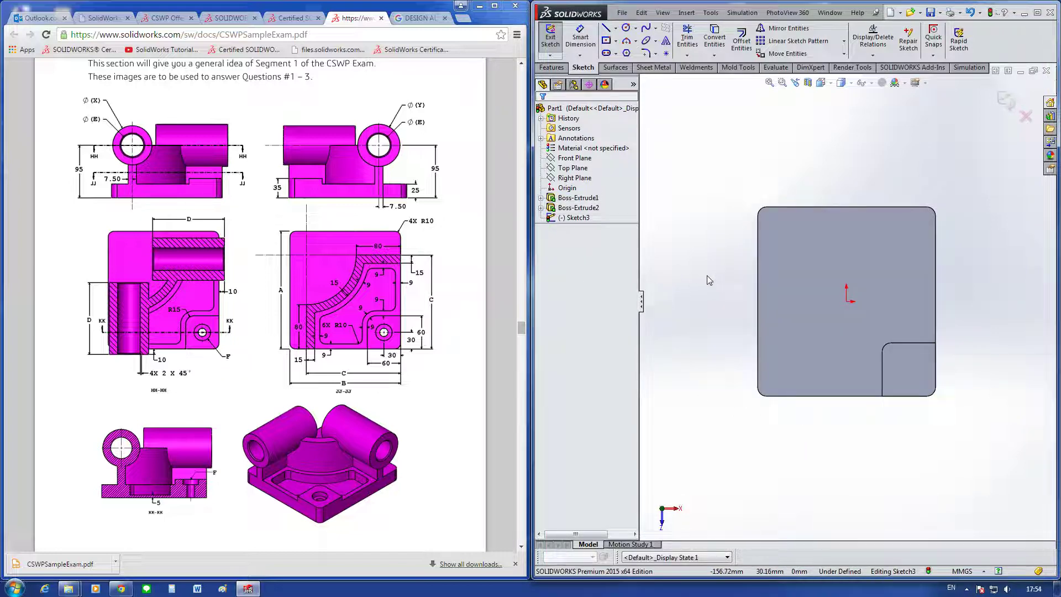
right_drag(779, 422, 795, 403)
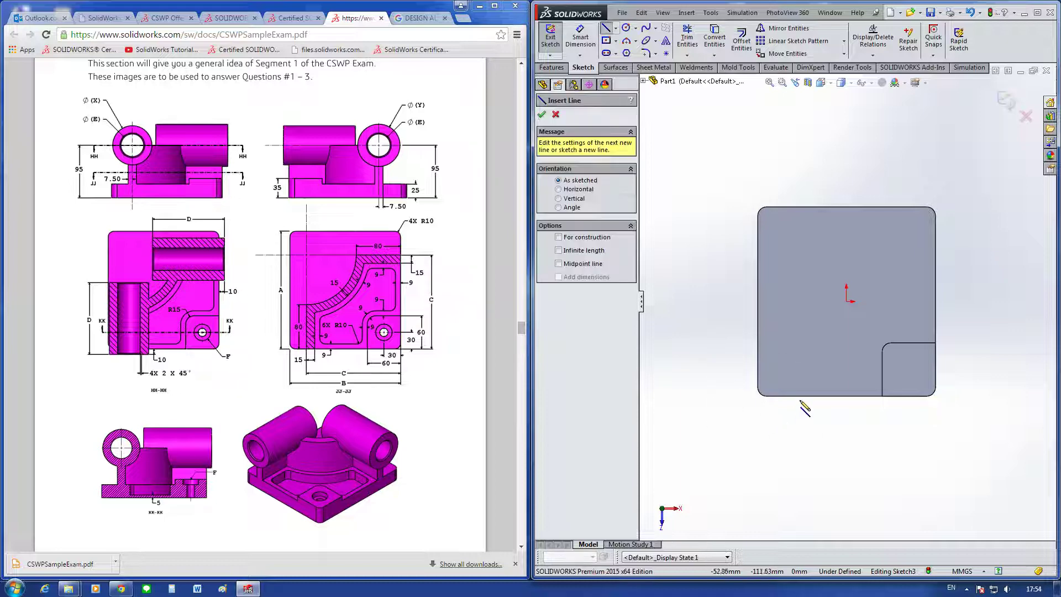
drag(794, 395, 794, 312)
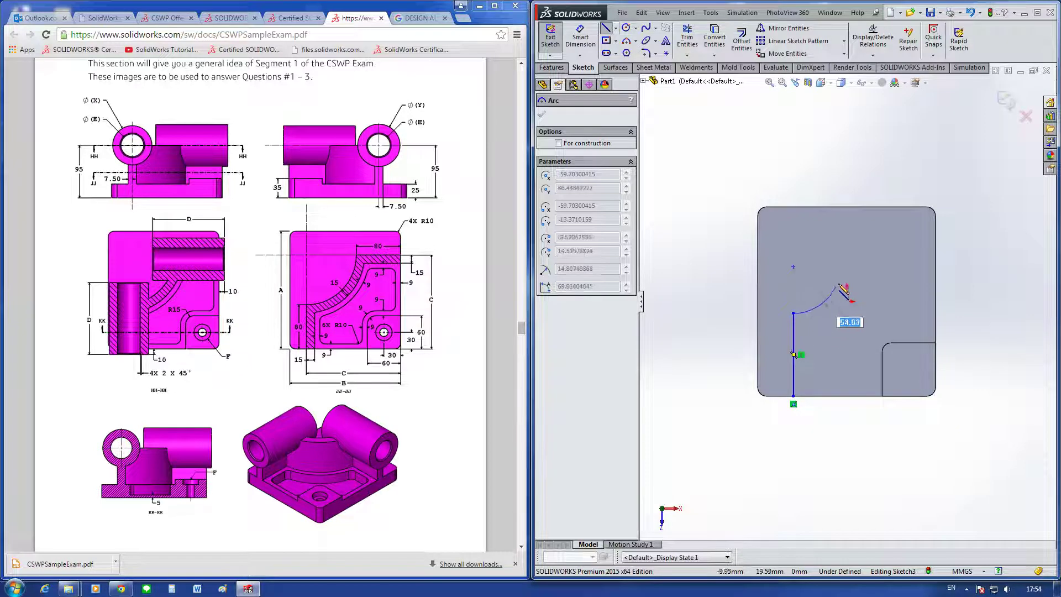
click(867, 255)
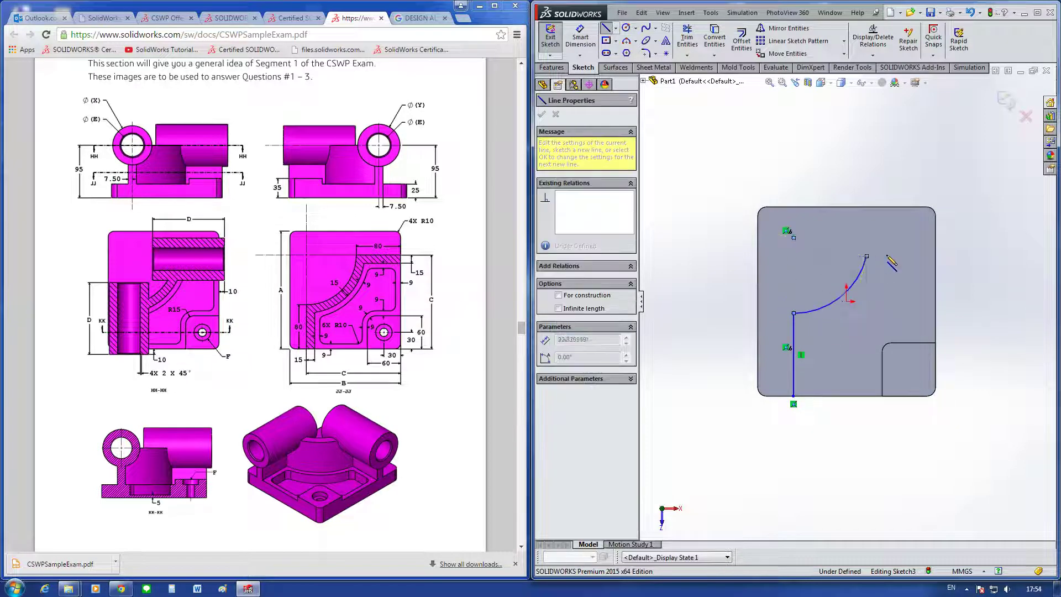
click(934, 257)
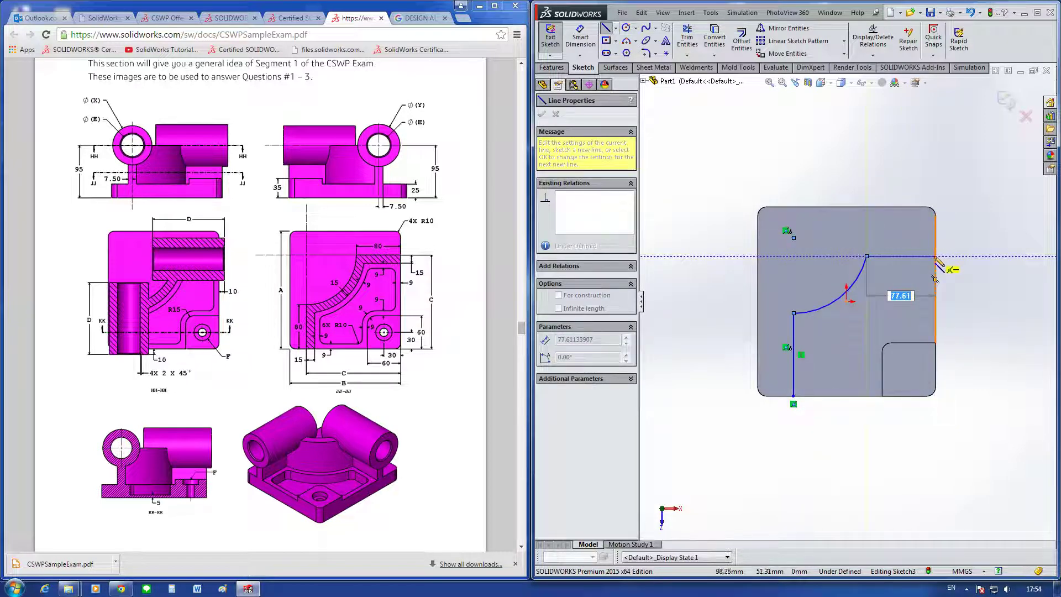
key(Escape)
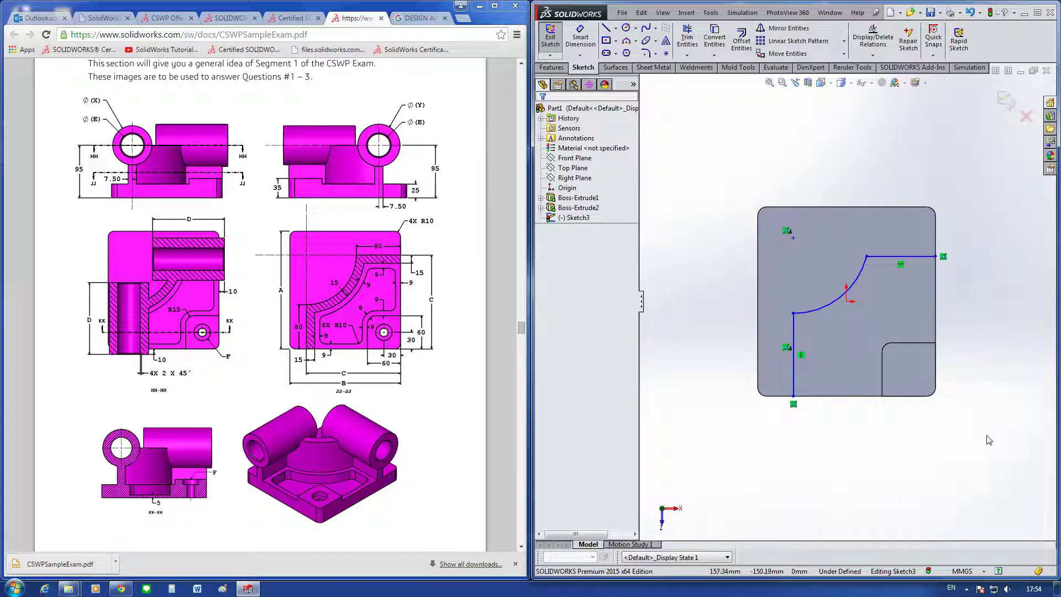
Step: Dimension the top horizontal line to 80 mm
key(d)
click(911, 256)
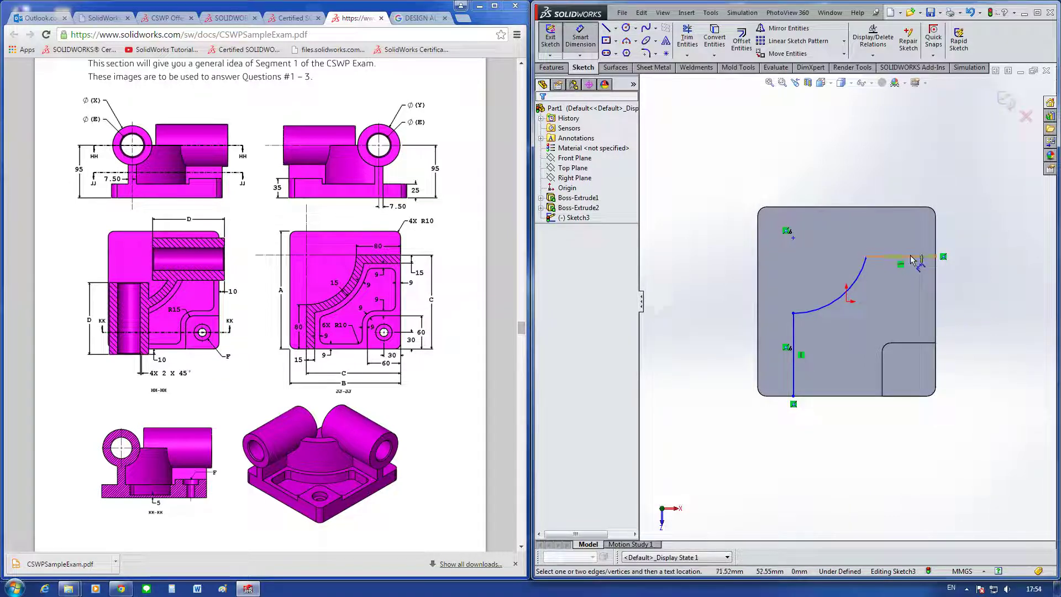
click(904, 195)
text(80)
key(Return)
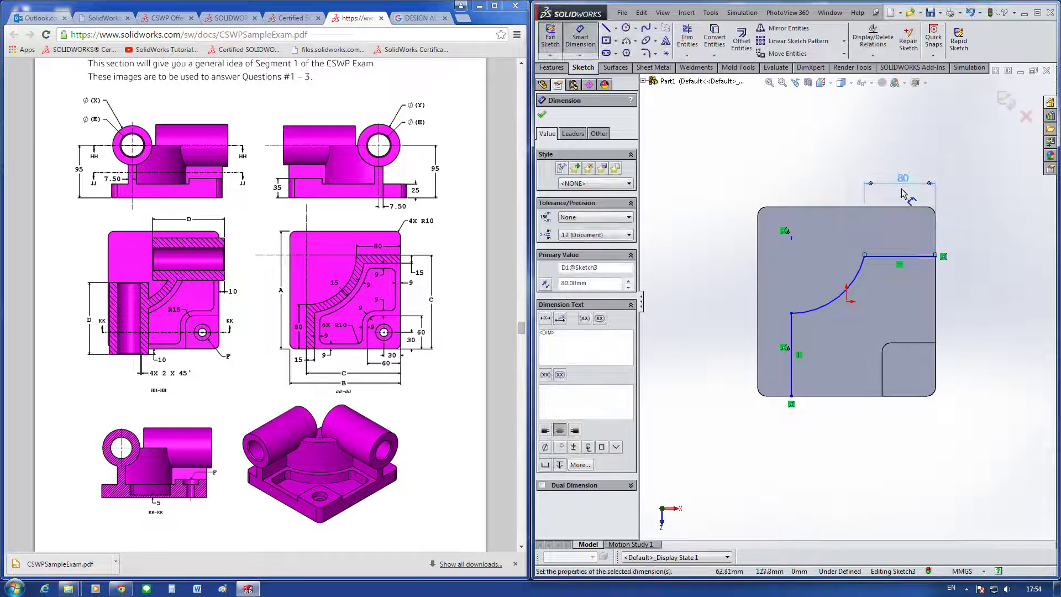
key(Escape)
Step: Set the vertical distance from the top line to the bottom point to 170 mm
key(d)
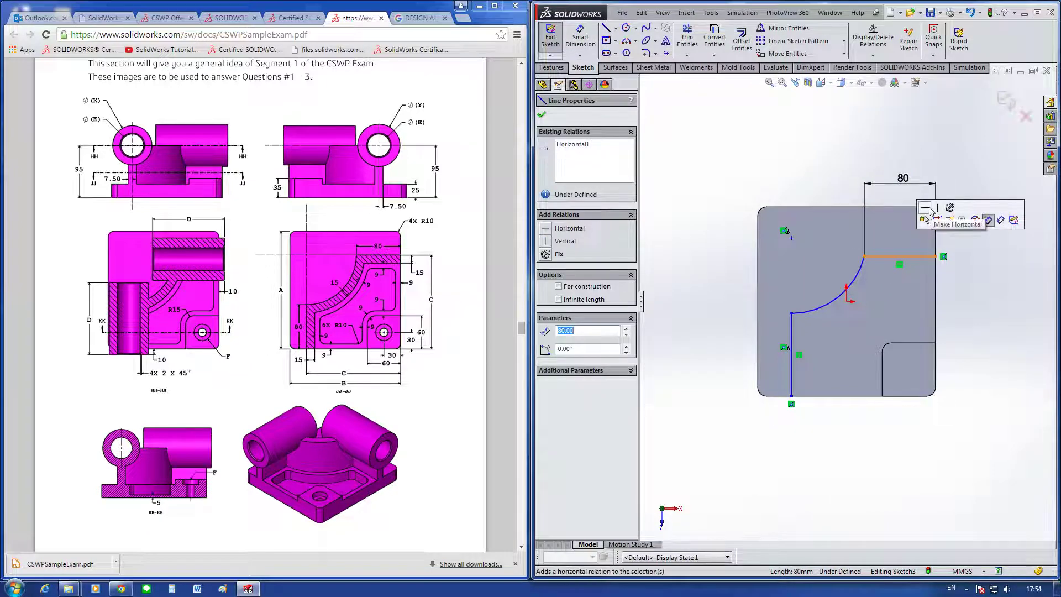
click(912, 256)
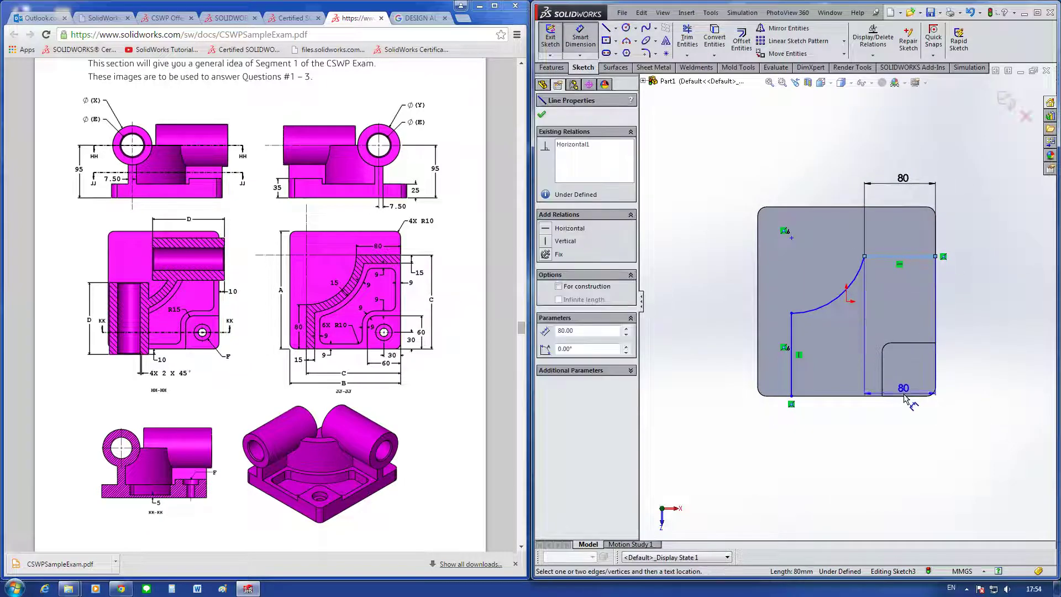
click(904, 395)
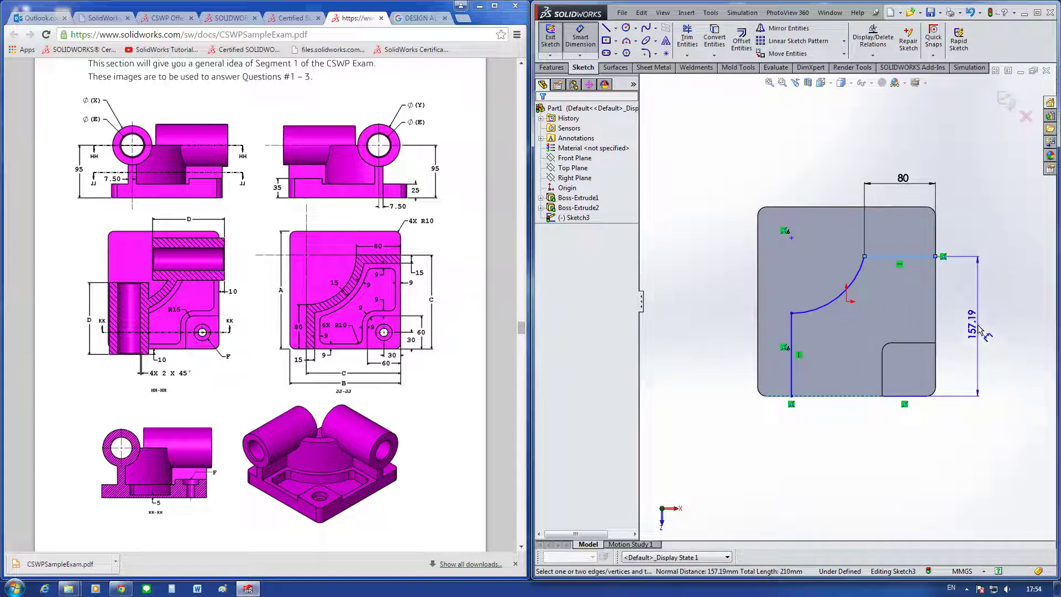
click(979, 330)
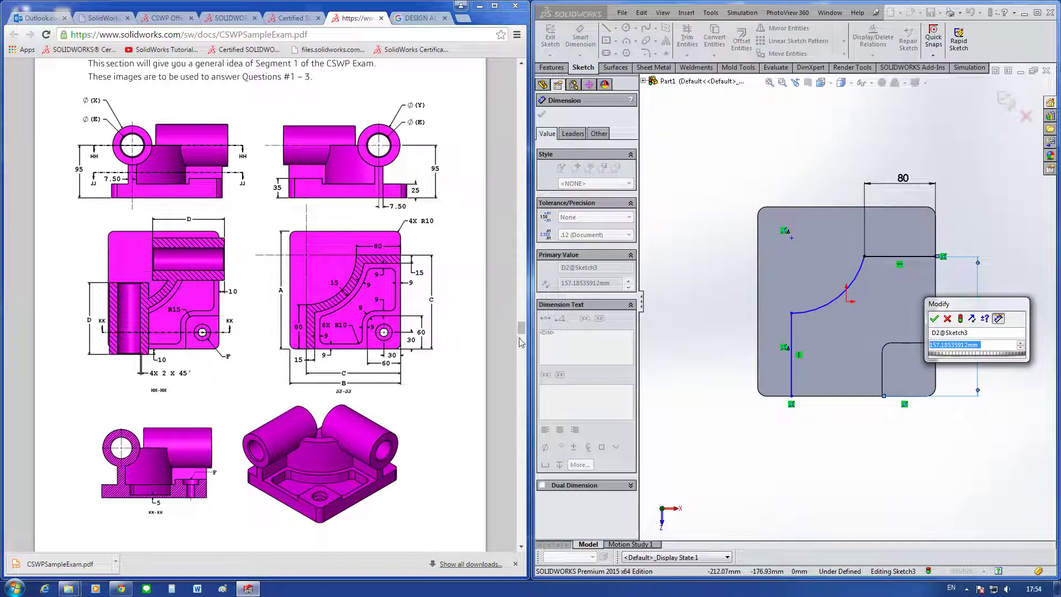
drag(521, 332, 523, 345)
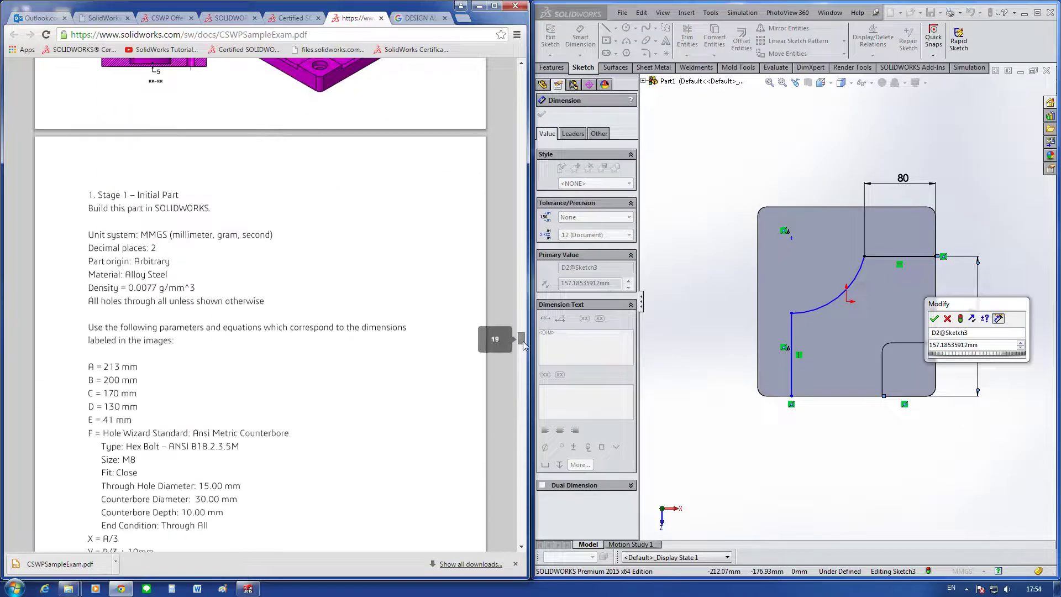
click(987, 346)
text(170)
key(Return)
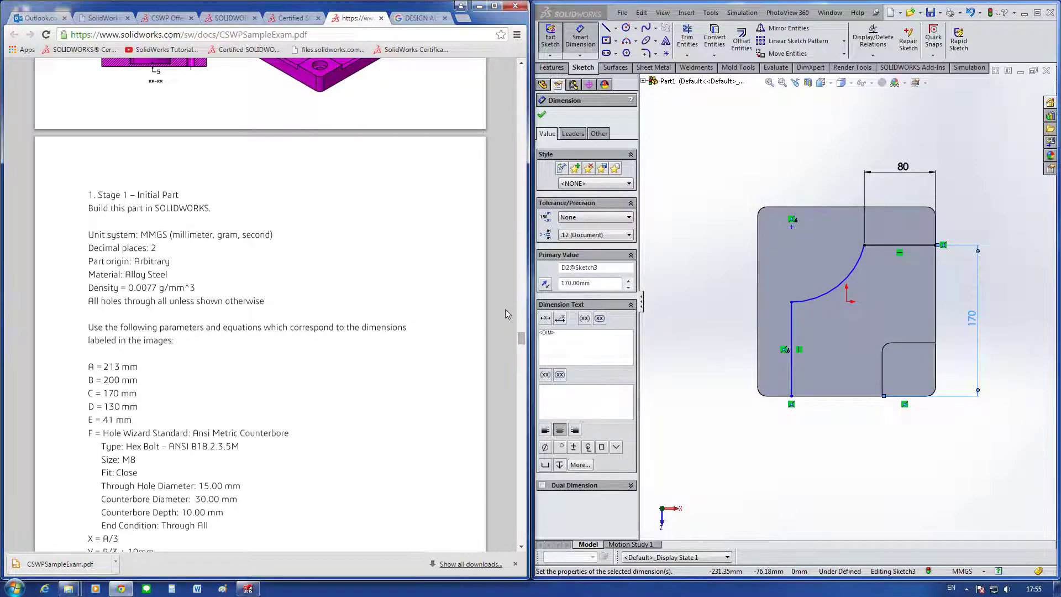
Step: Dimension the profile's width between the left line and right edge to 170 mm
scroll(507, 313, up, 7)
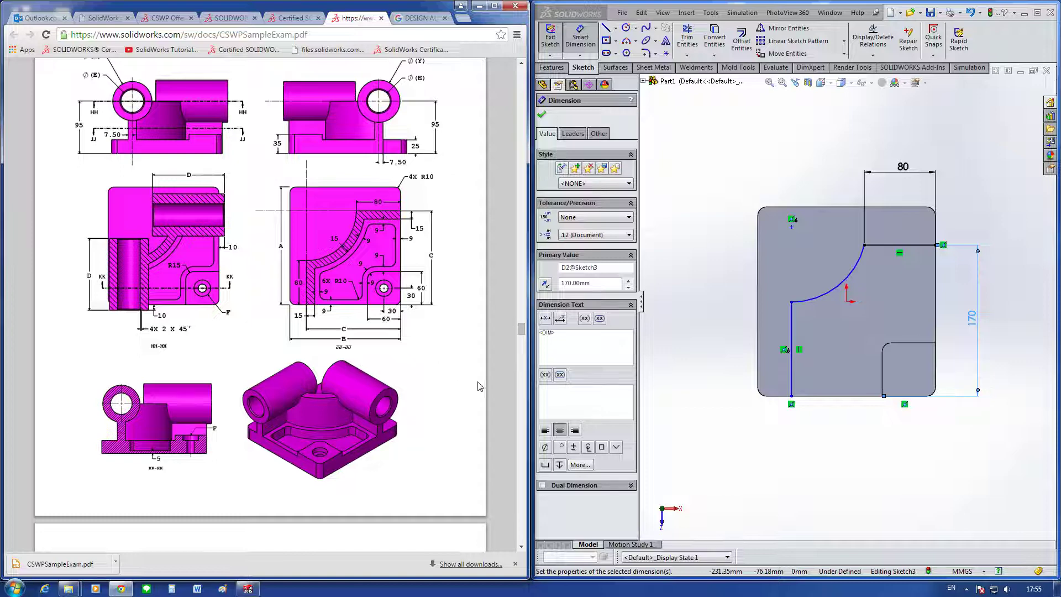
click(791, 389)
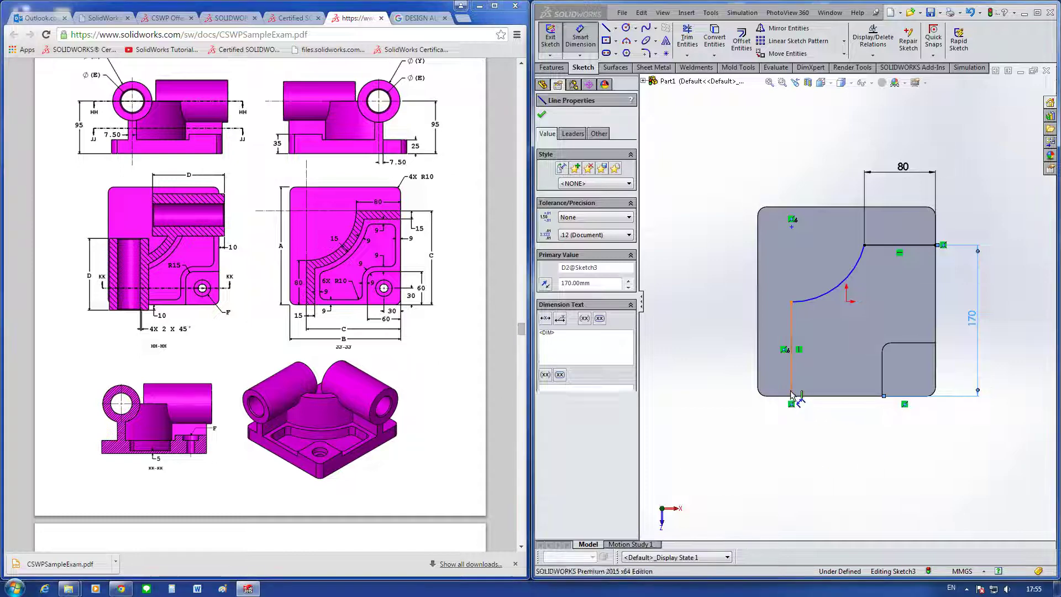
click(935, 368)
click(892, 454)
text(1)
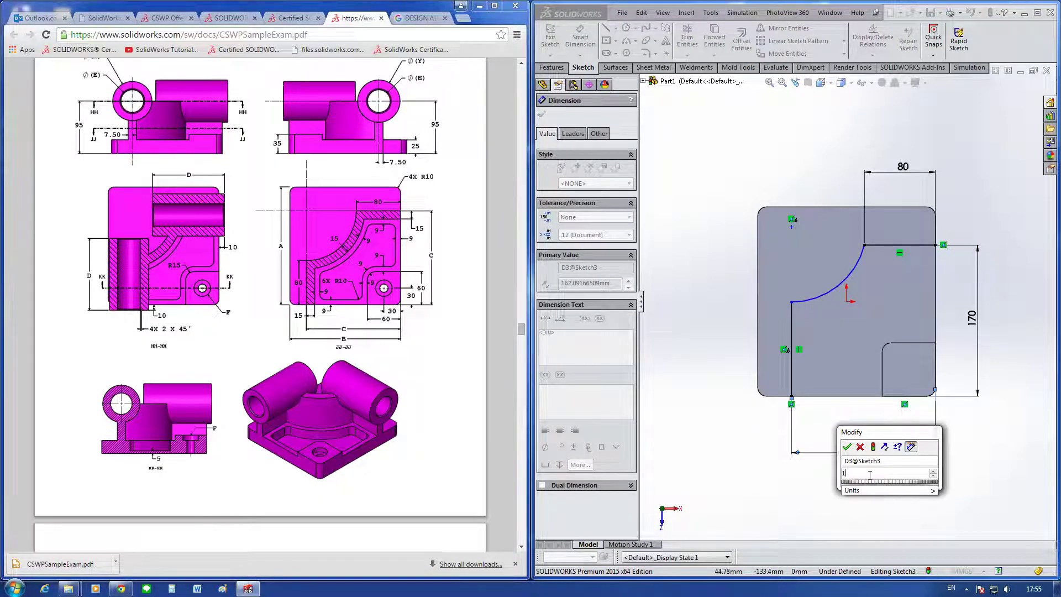
text(70)
key(Return)
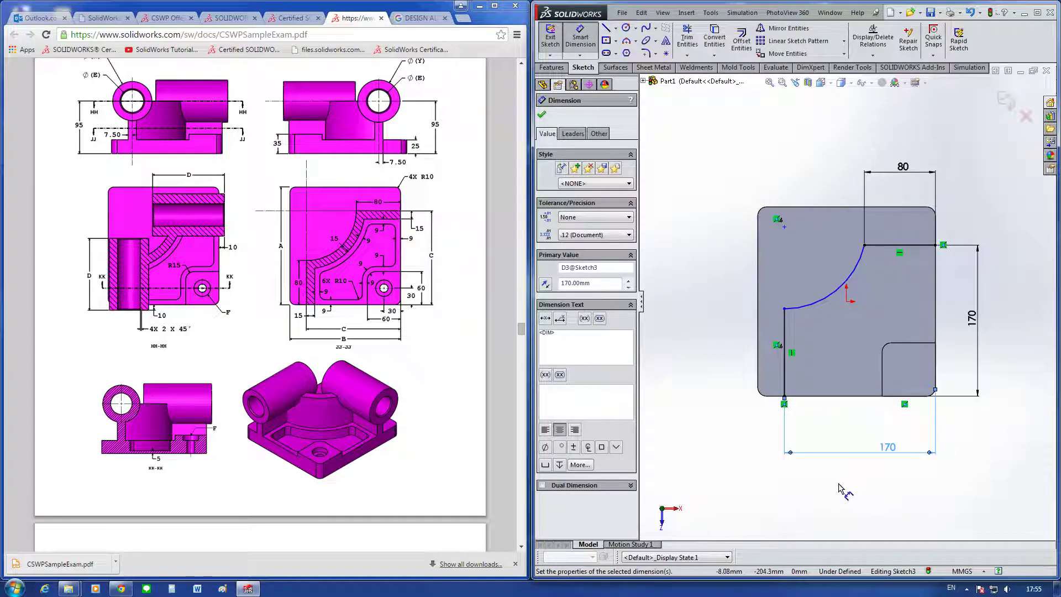
click(758, 470)
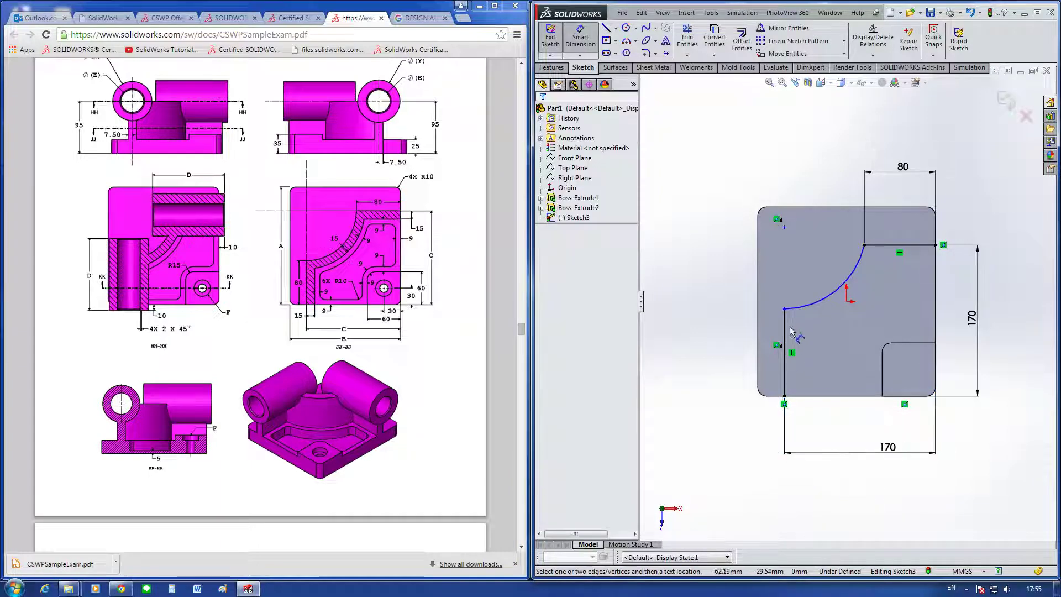
Step: Add a Vertical relation between the upper-left point and the arc's lower endpoint
click(824, 300)
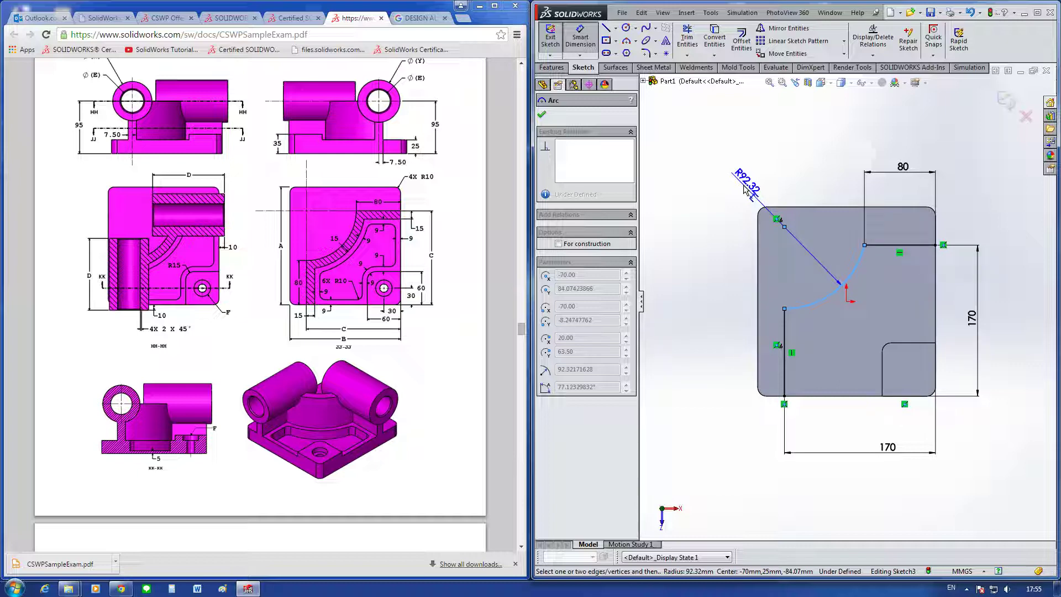
key(Escape)
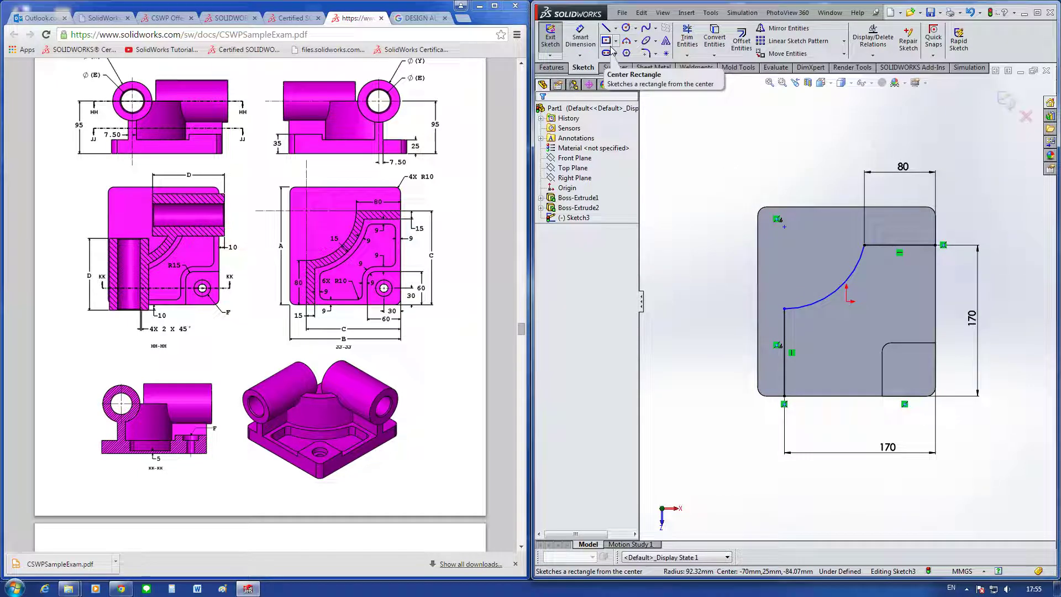
click(615, 27)
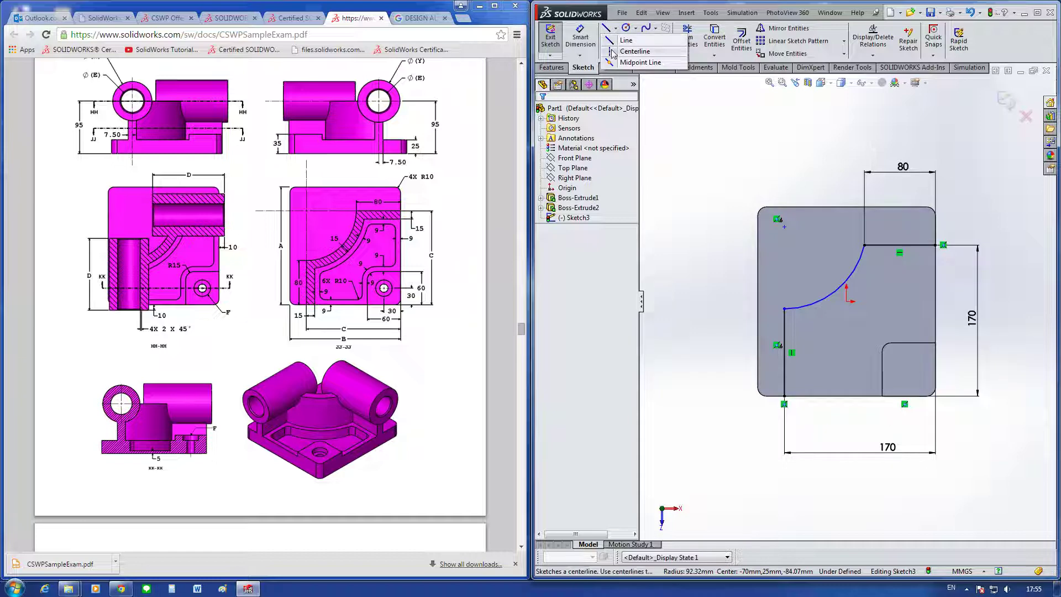
click(612, 51)
click(785, 227)
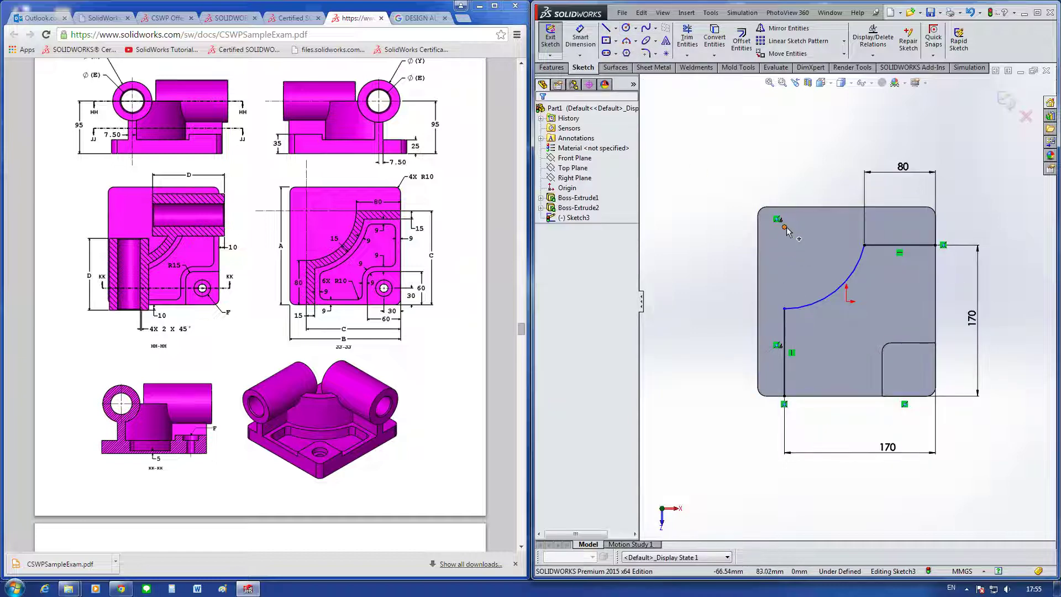
click(784, 309)
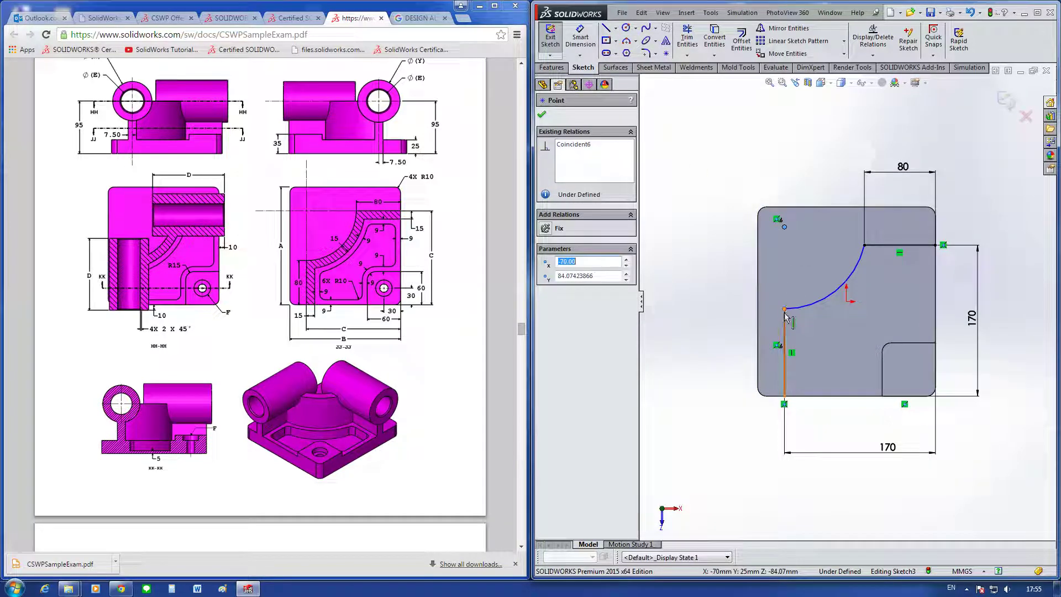
ctrl+click(785, 227)
click(558, 305)
key(Escape)
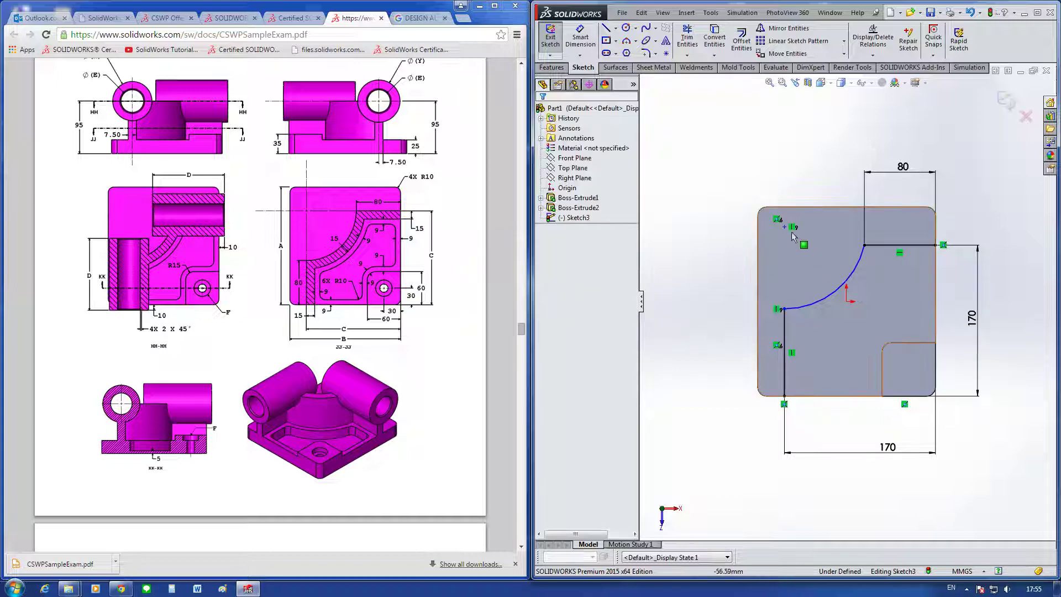
Step: Add a Horizontal relation between the upper-left point and the arc's top endpoint
click(785, 227)
ctrl+click(864, 244)
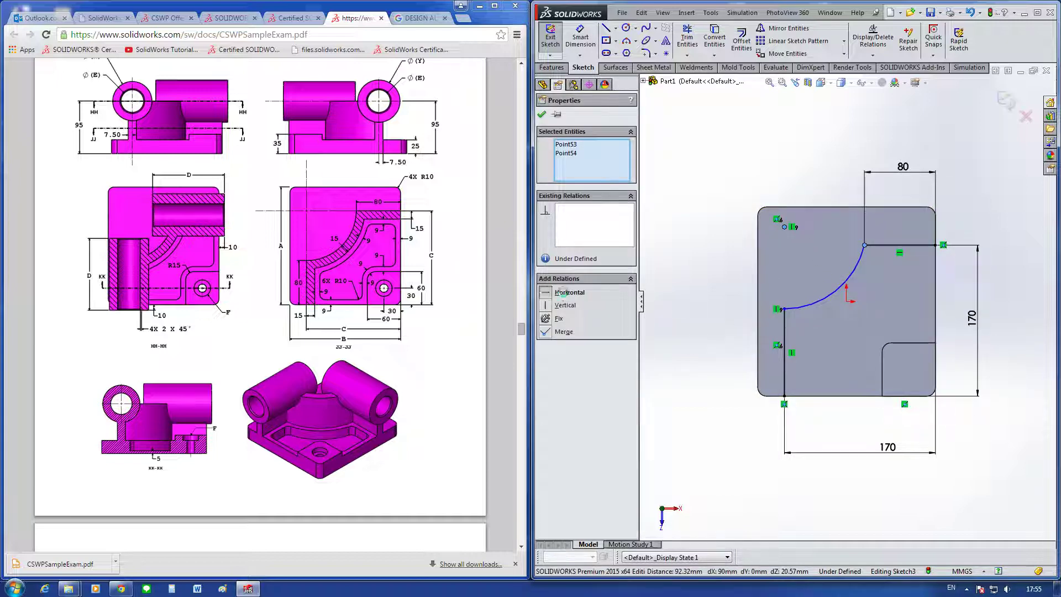
click(563, 293)
key(Escape)
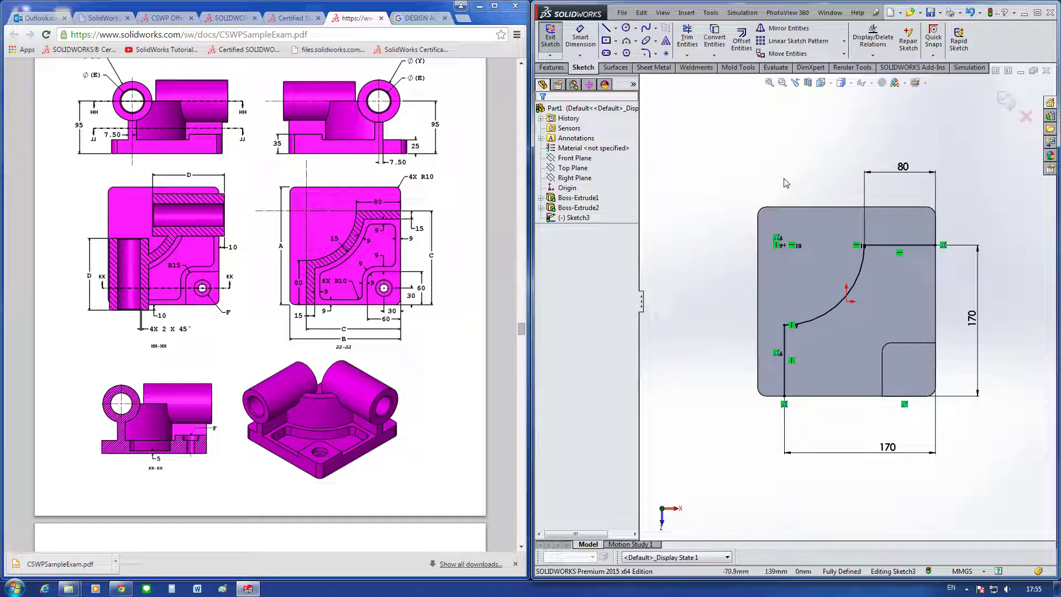
Step: Draw a vertical centerline up from the bottom-left corner and a horizontal one along the top line
click(615, 27)
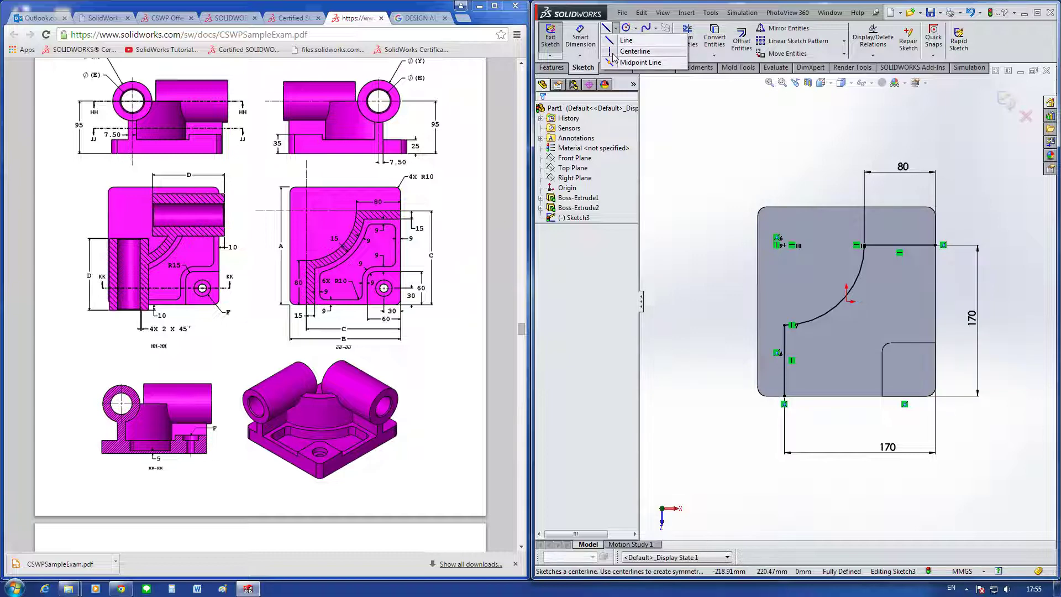
click(613, 53)
click(784, 396)
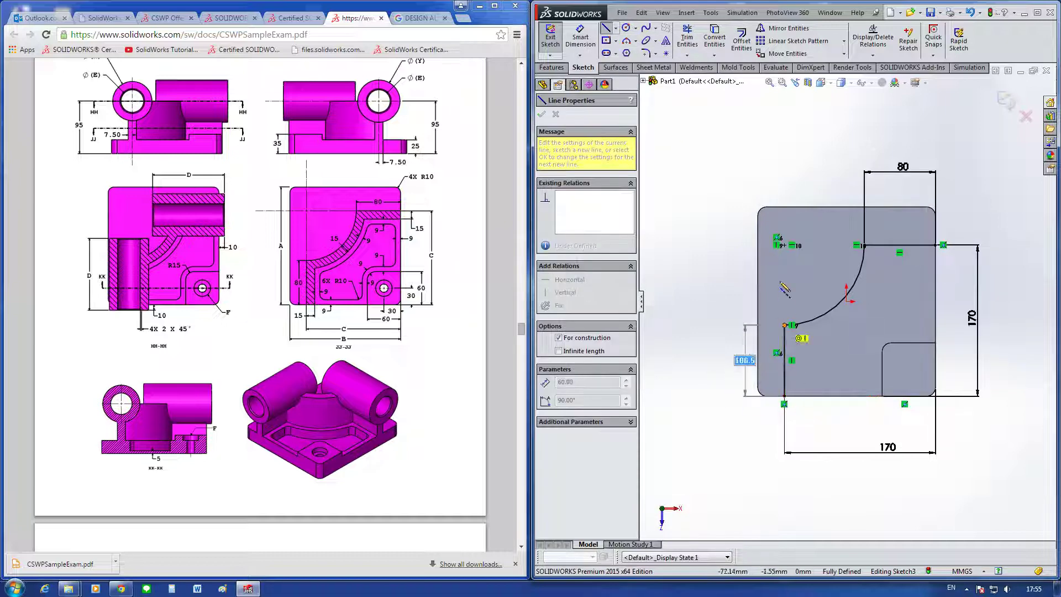
click(784, 157)
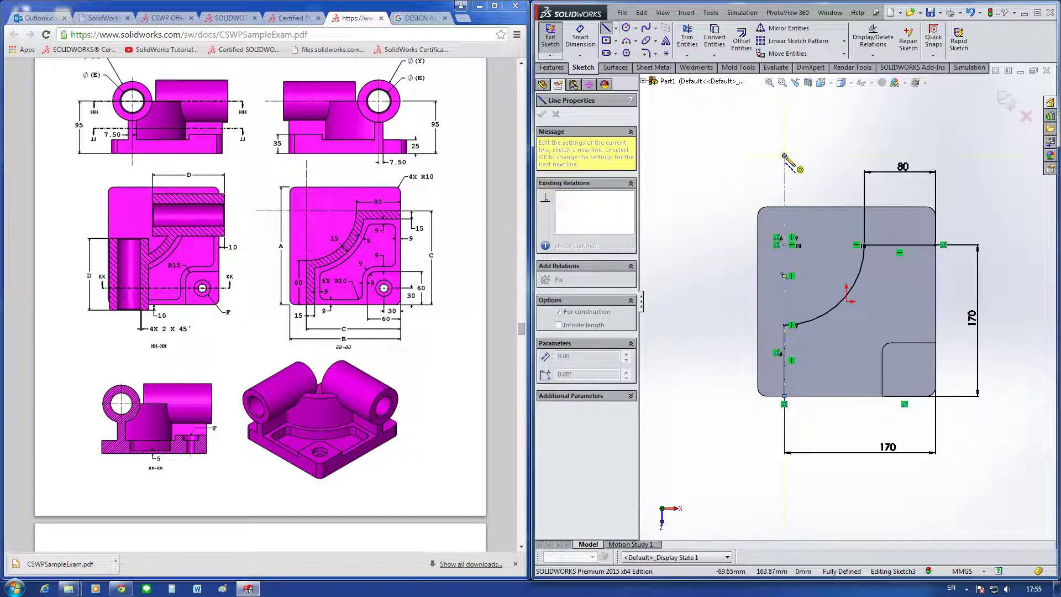
key(Escape)
click(616, 28)
click(634, 51)
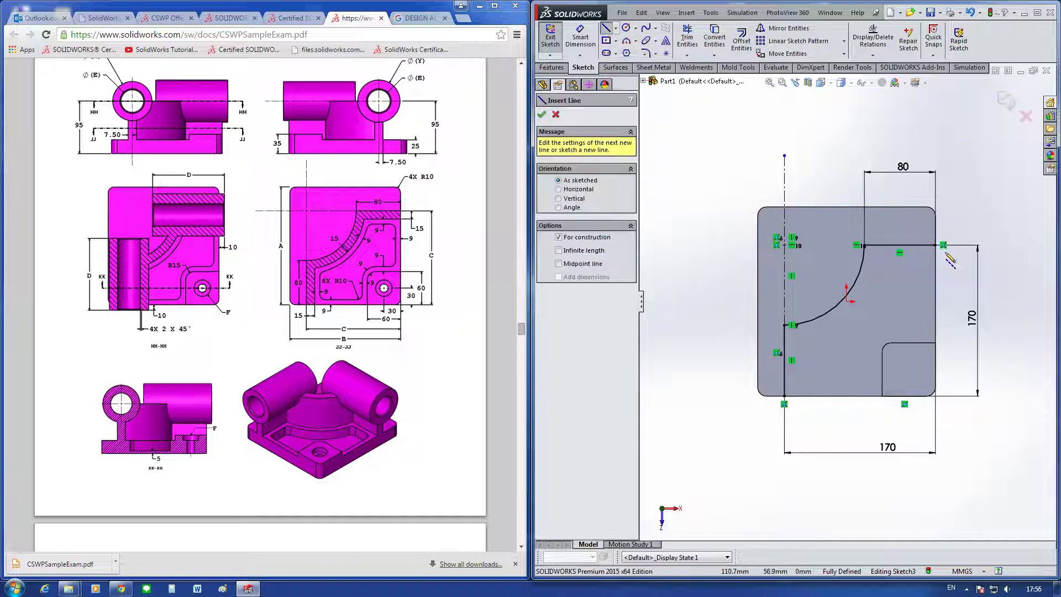
click(943, 245)
click(701, 245)
key(Escape)
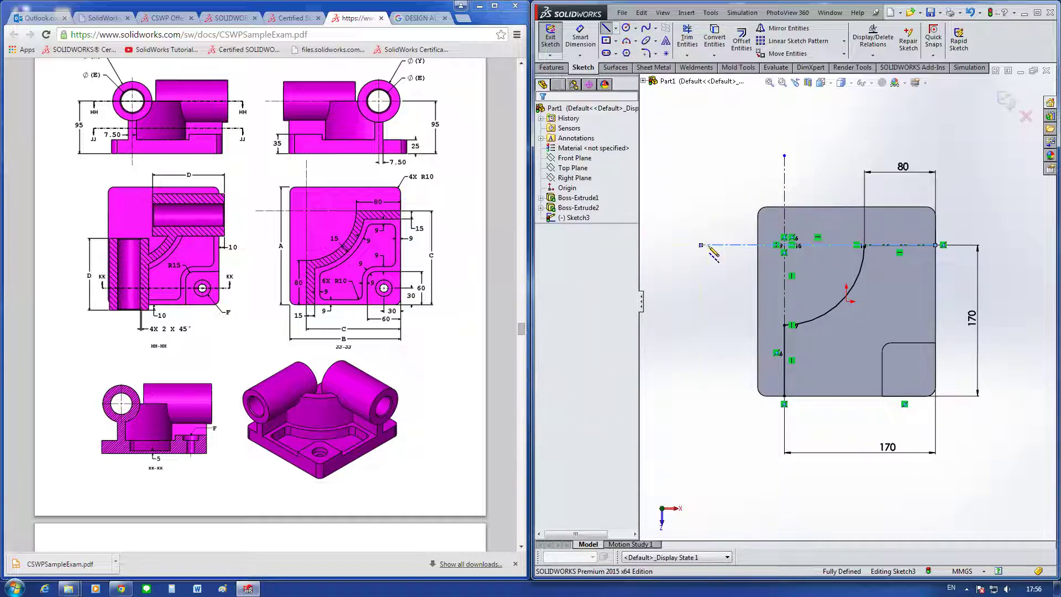
Step: Give the vertical and horizontal centerlines an Equal relation
click(784, 177)
ctrl+click(749, 244)
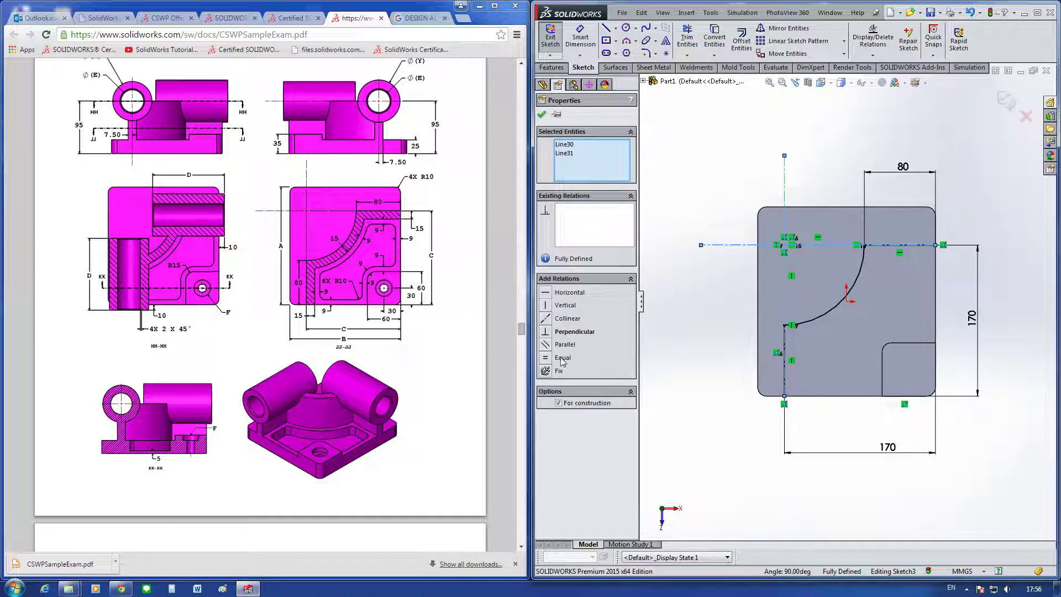
click(562, 357)
key(Escape)
scroll(680, 307, up, 2)
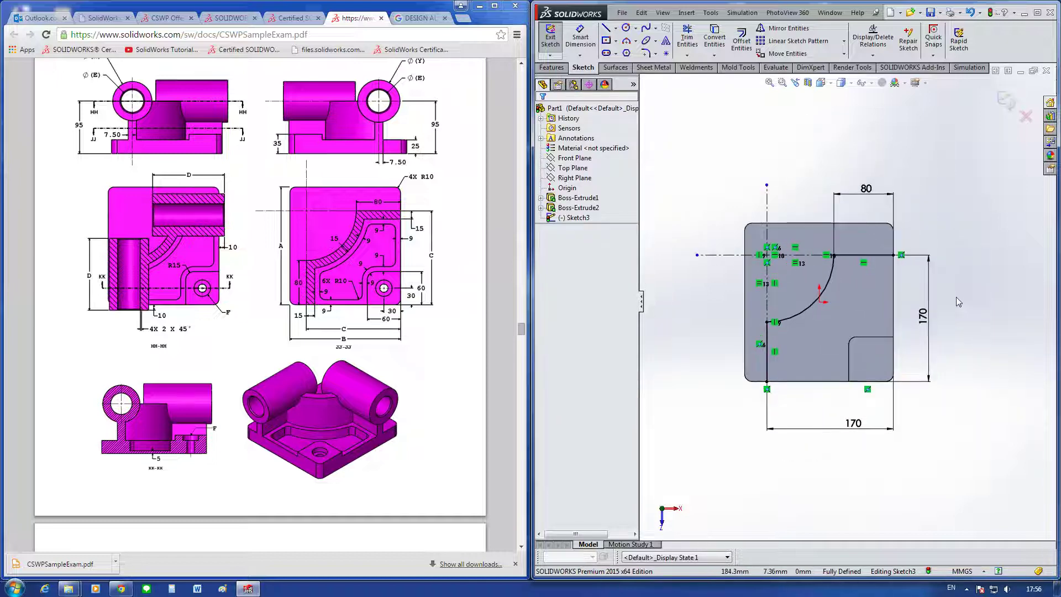
Step: Offset the line-arc-line chain 15 mm to the inner side
click(739, 47)
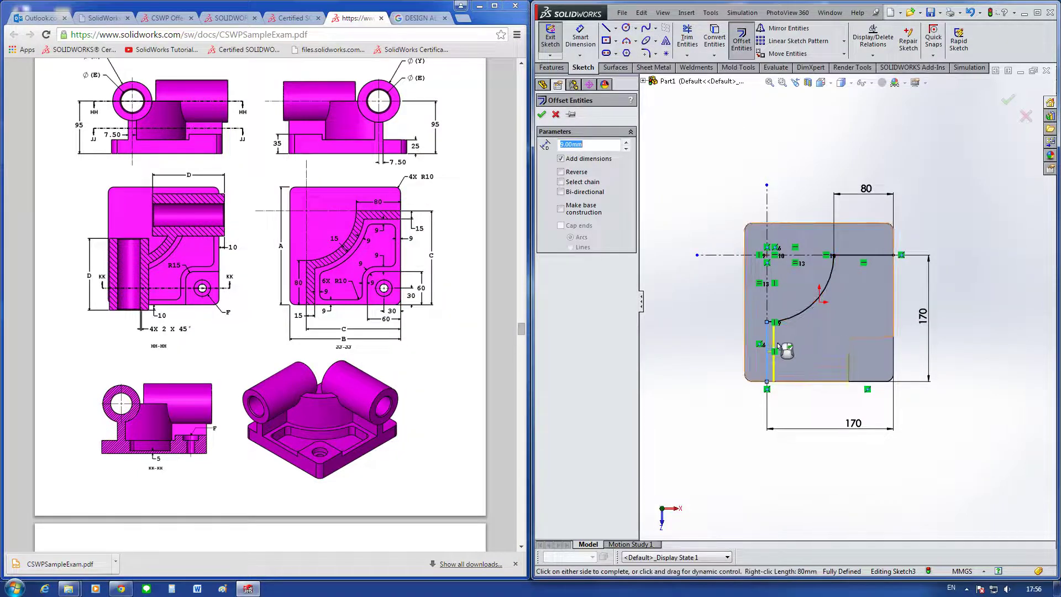
click(802, 312)
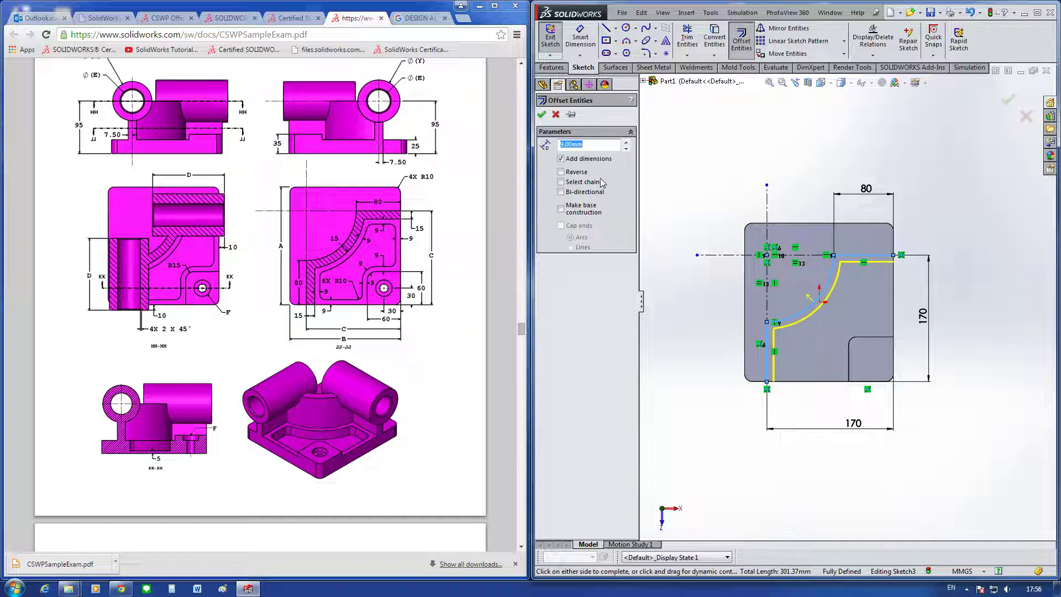
text(15)
key(Return)
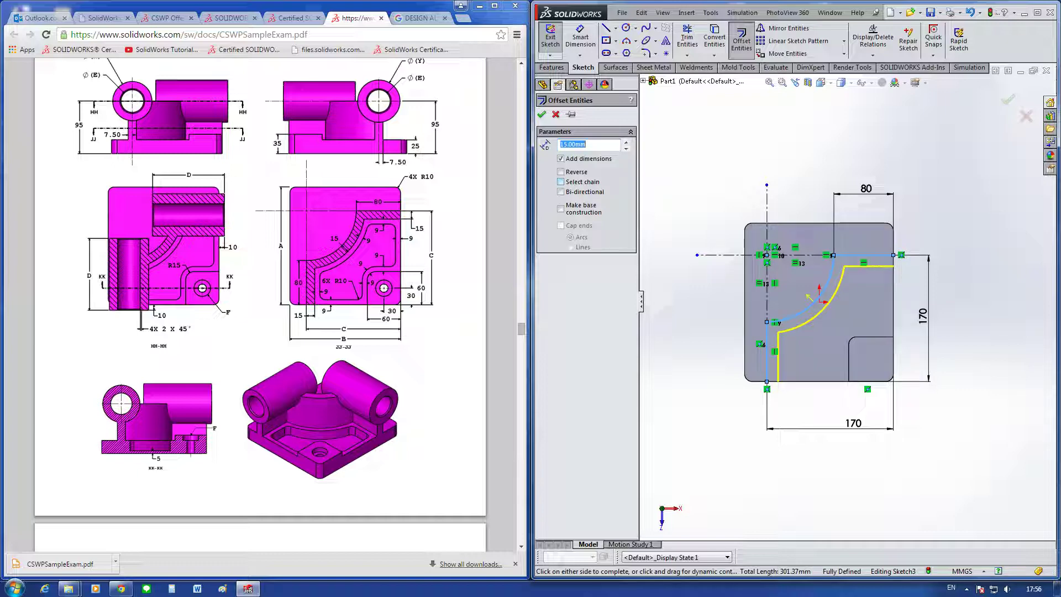
click(561, 173)
click(542, 113)
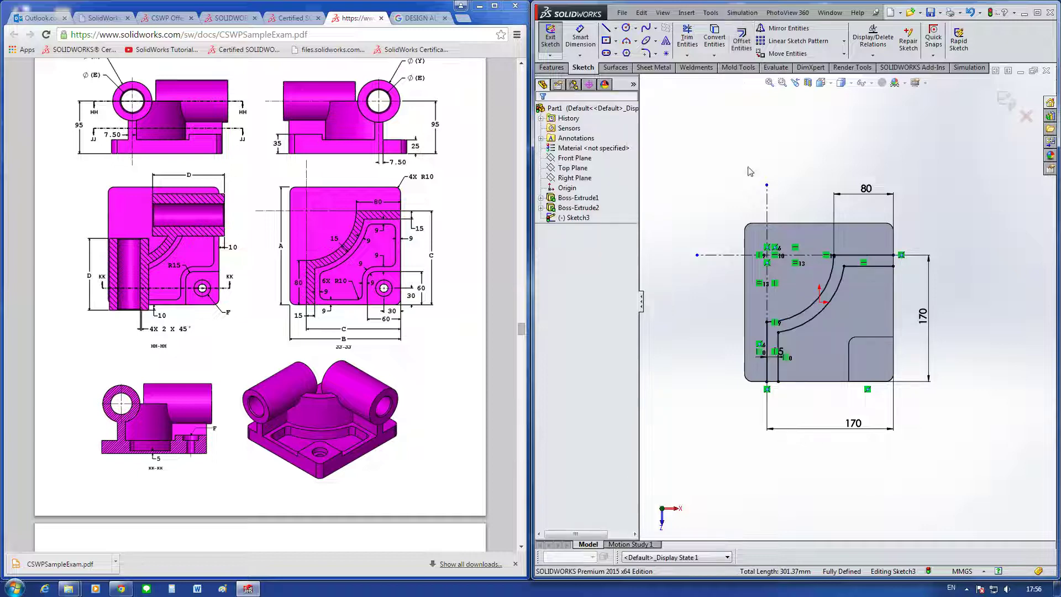
Step: Draw a short line across the open end of the offset wall outline
key(l)
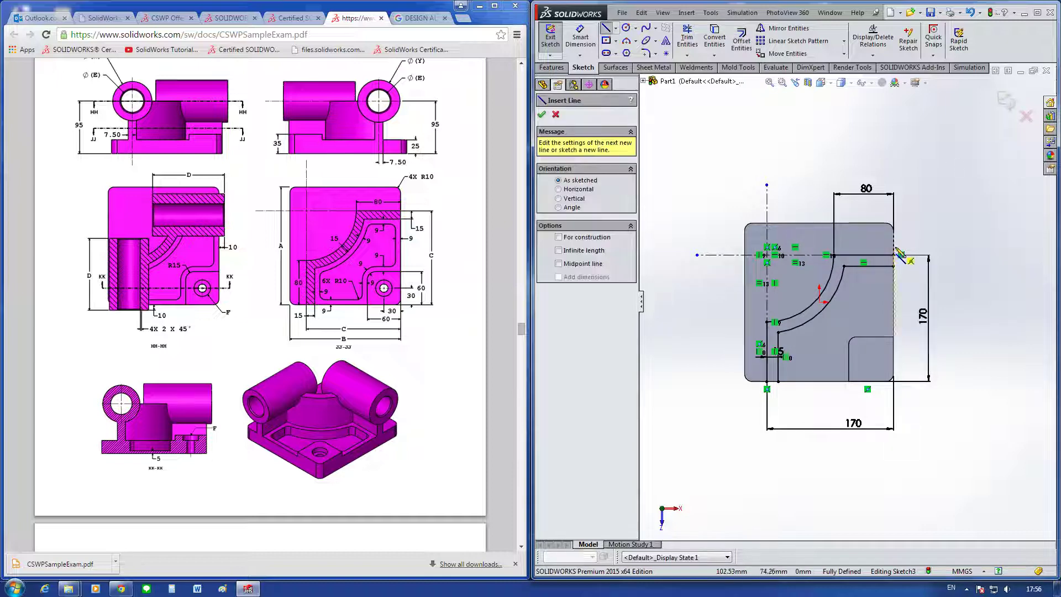
click(893, 266)
click(893, 264)
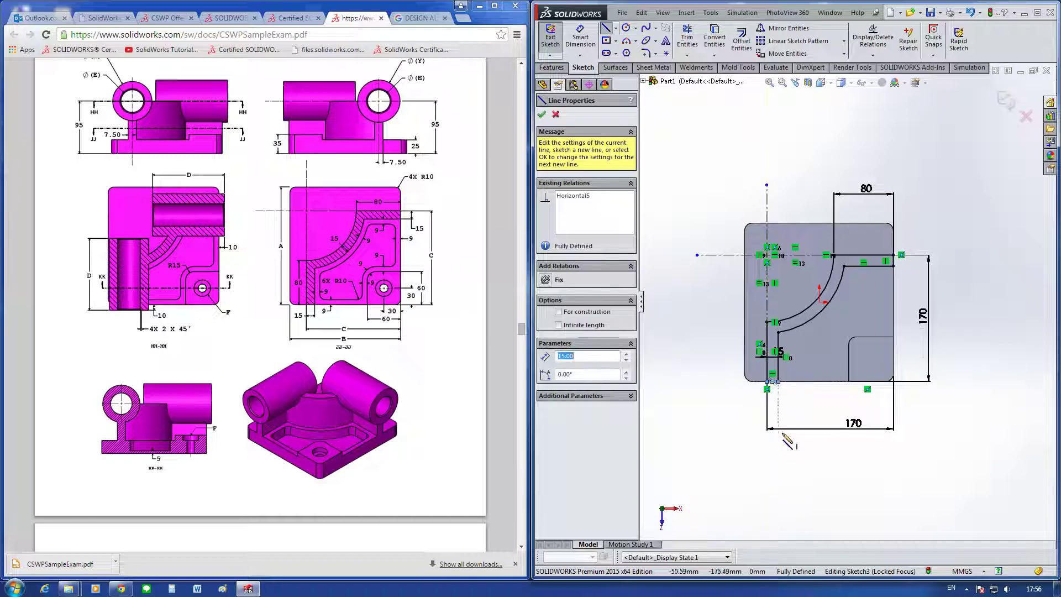
key(Escape)
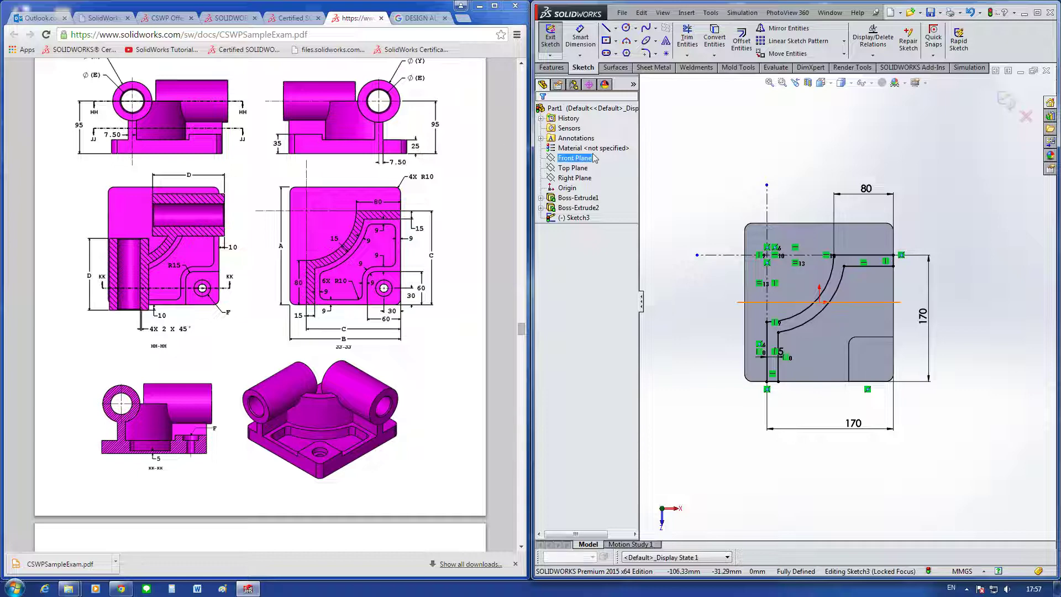
Step: Extrude the wall sketch 95 mm as Boss-Extrude3 with Extruded Boss/Base
click(551, 67)
click(548, 45)
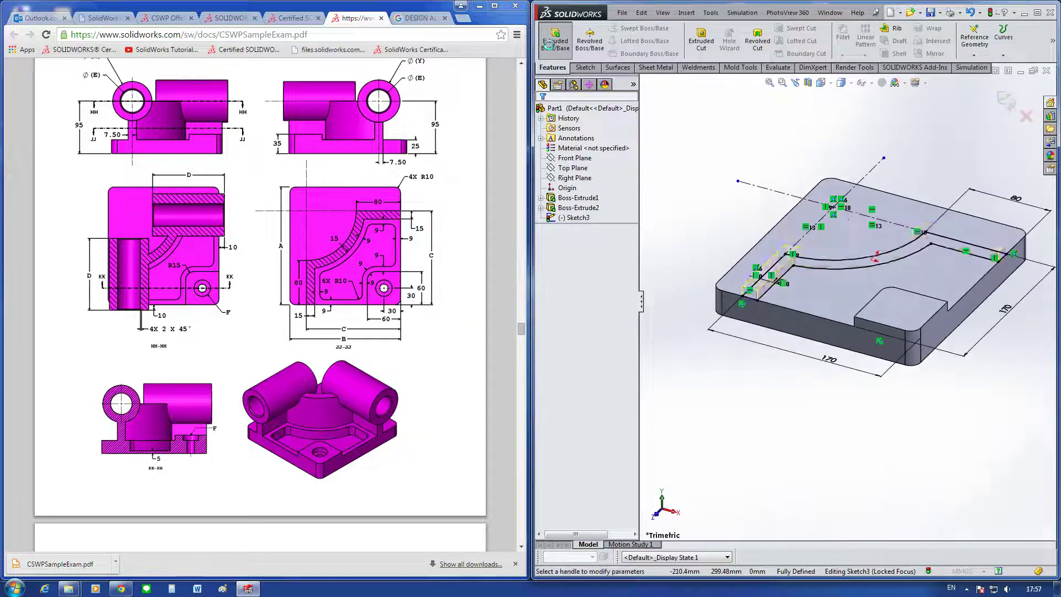
text(95)
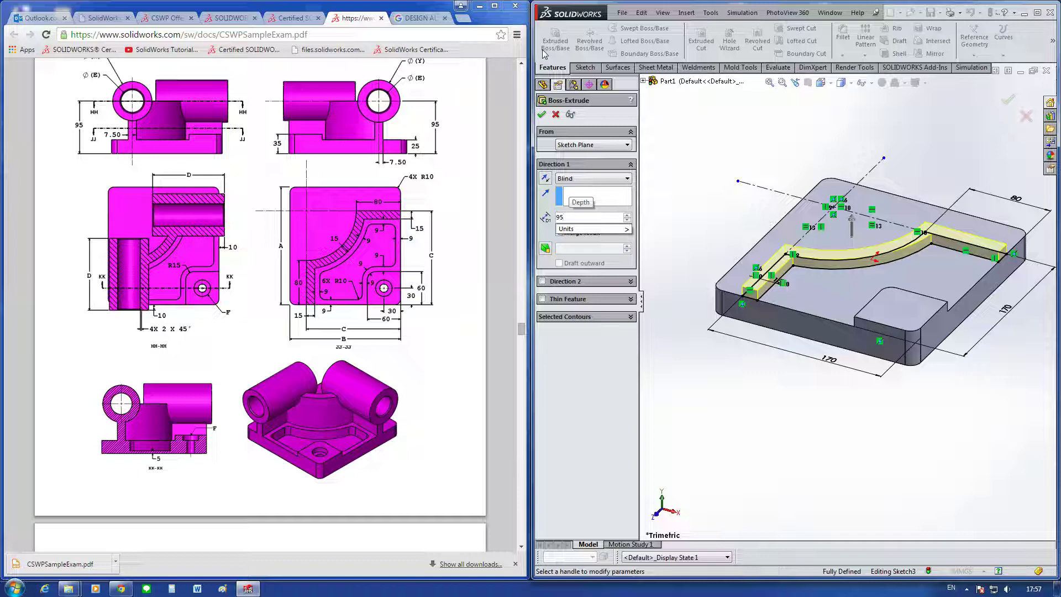
key(Return)
click(542, 113)
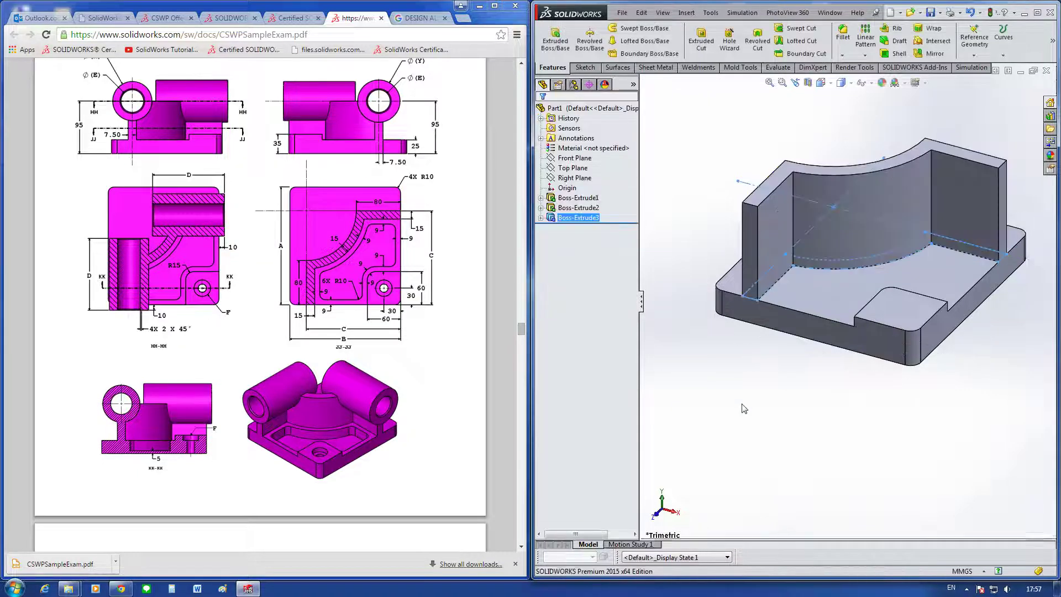
click(744, 409)
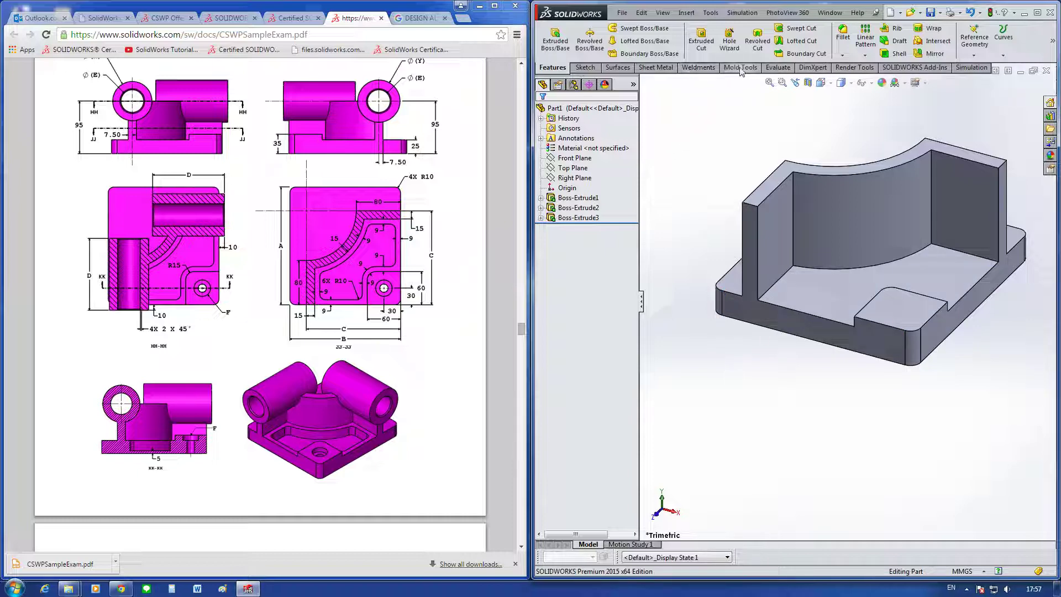
Step: Measure the base plate's bottom and top faces with the Measure tool
click(777, 68)
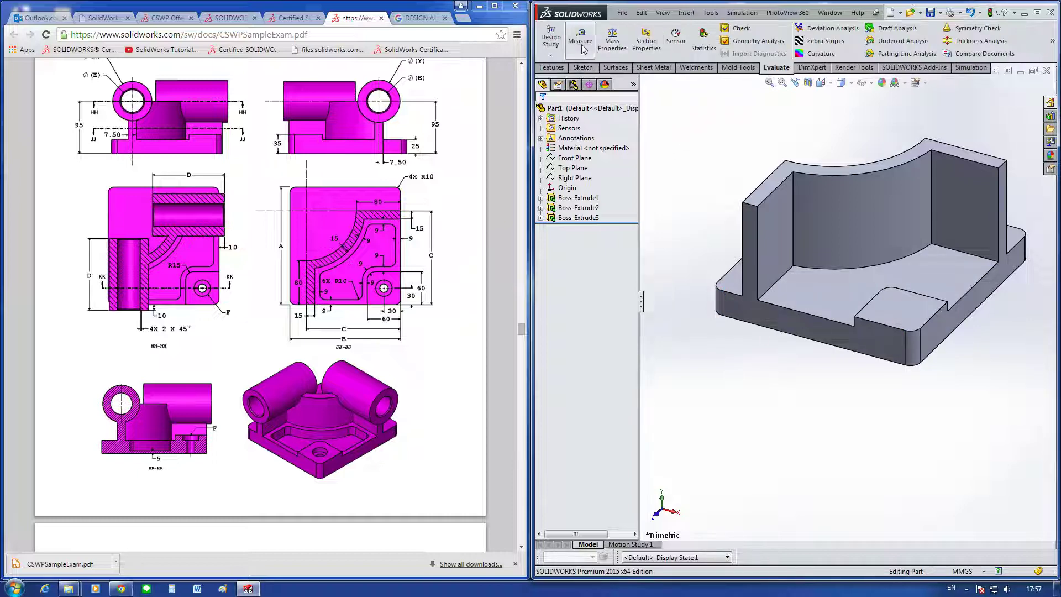
click(580, 39)
mouse_move(826, 367)
middle_down()
mouse_move(862, 310)
mouse_move(796, 216)
middle_up()
click(862, 310)
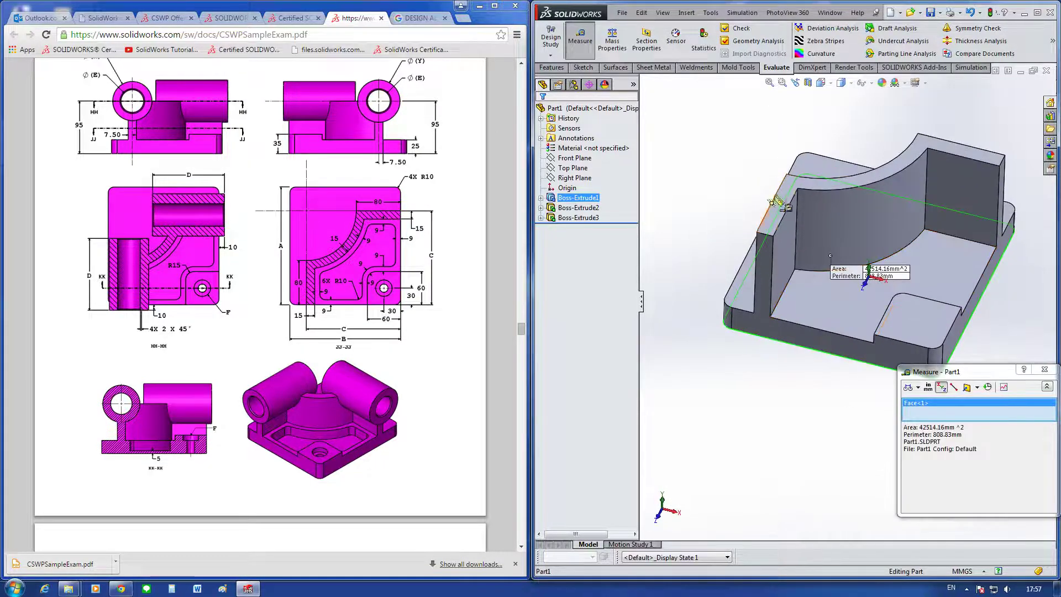
click(781, 199)
key(Escape)
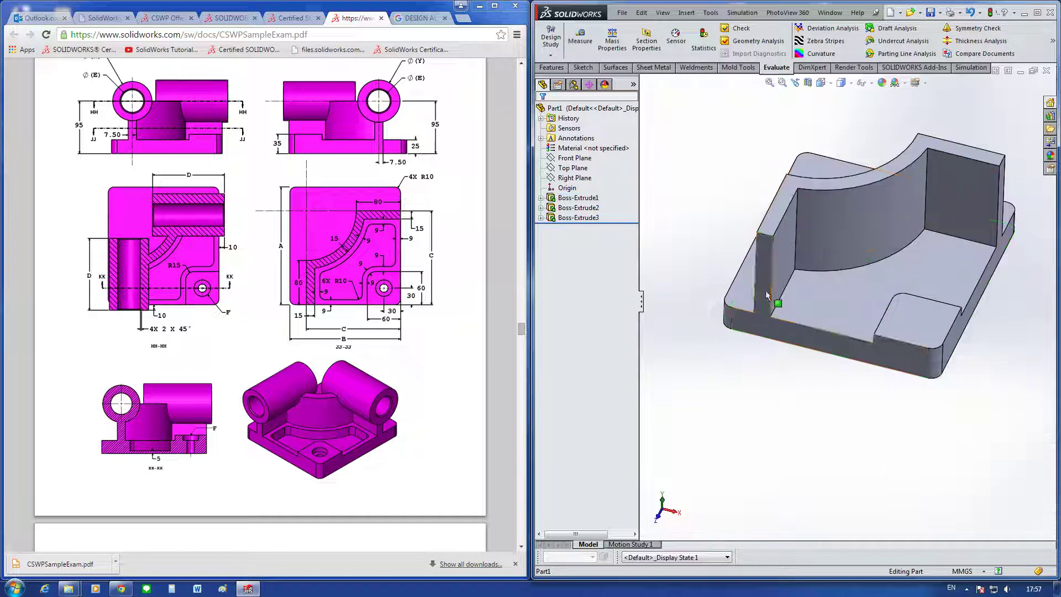
Step: Show the curved wall's 95 mm depth and work out 120 minus 95 in a calculator
click(785, 267)
scroll(795, 270, up, 3)
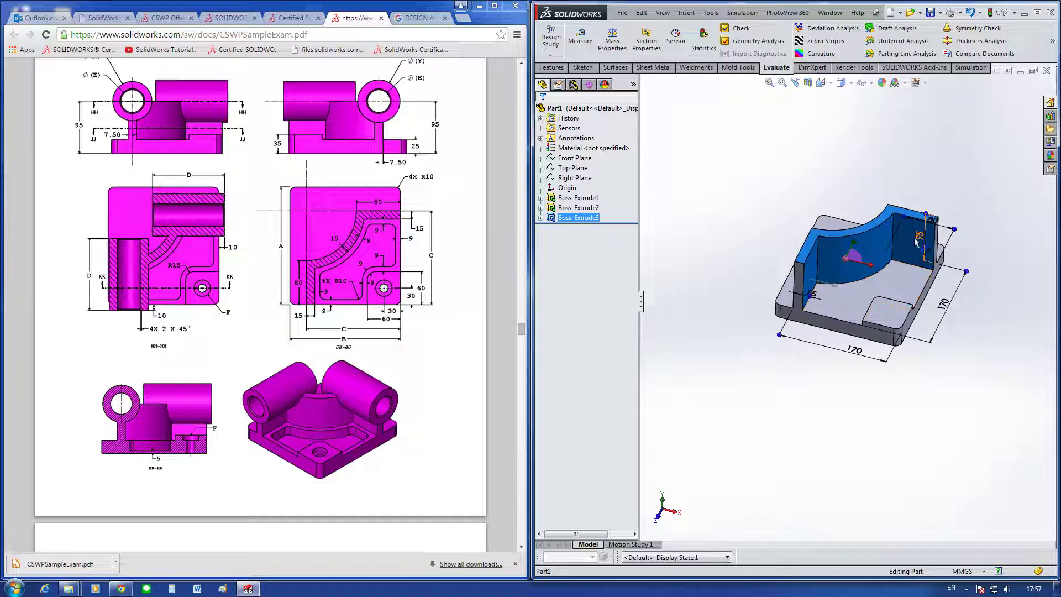
click(976, 245)
text(95)
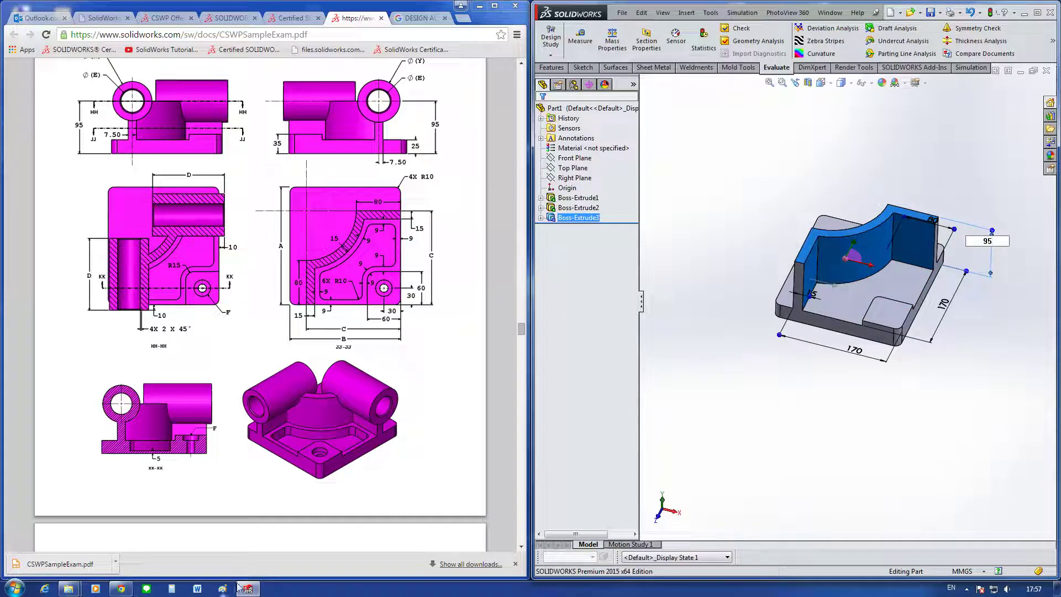
click(246, 588)
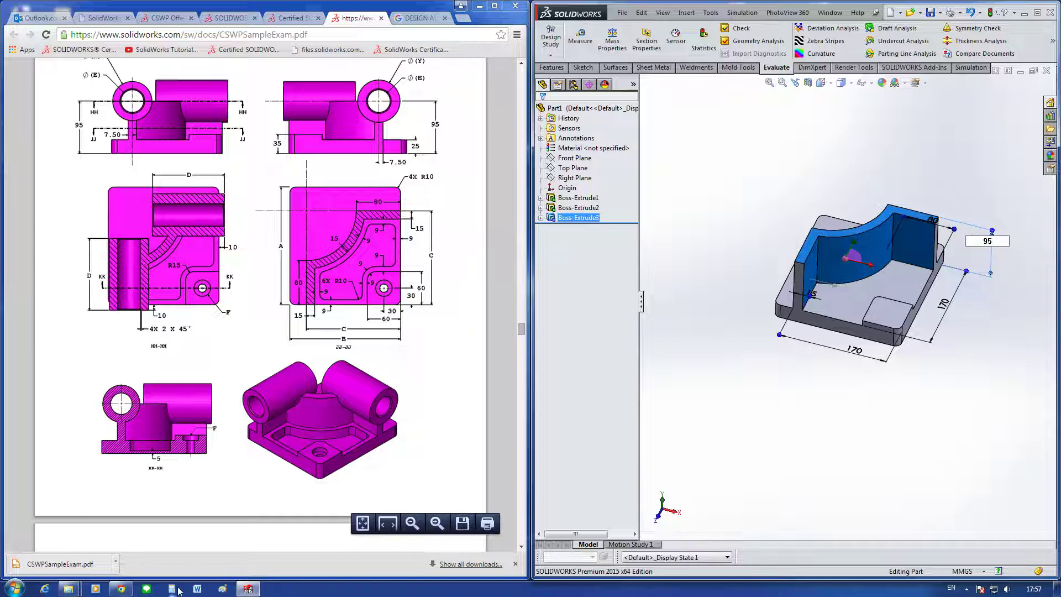
click(171, 588)
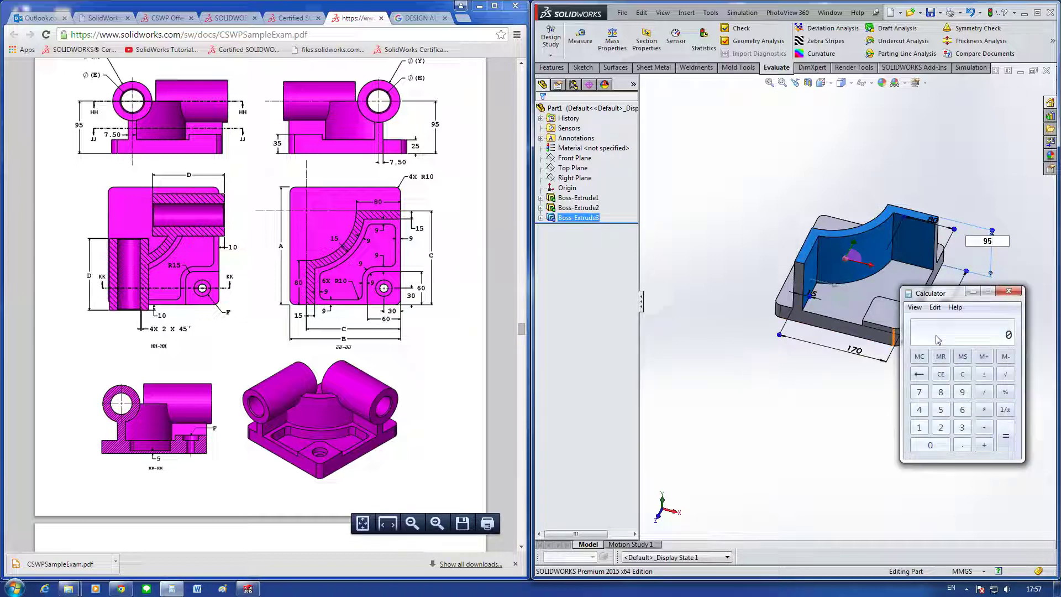
text(20-)
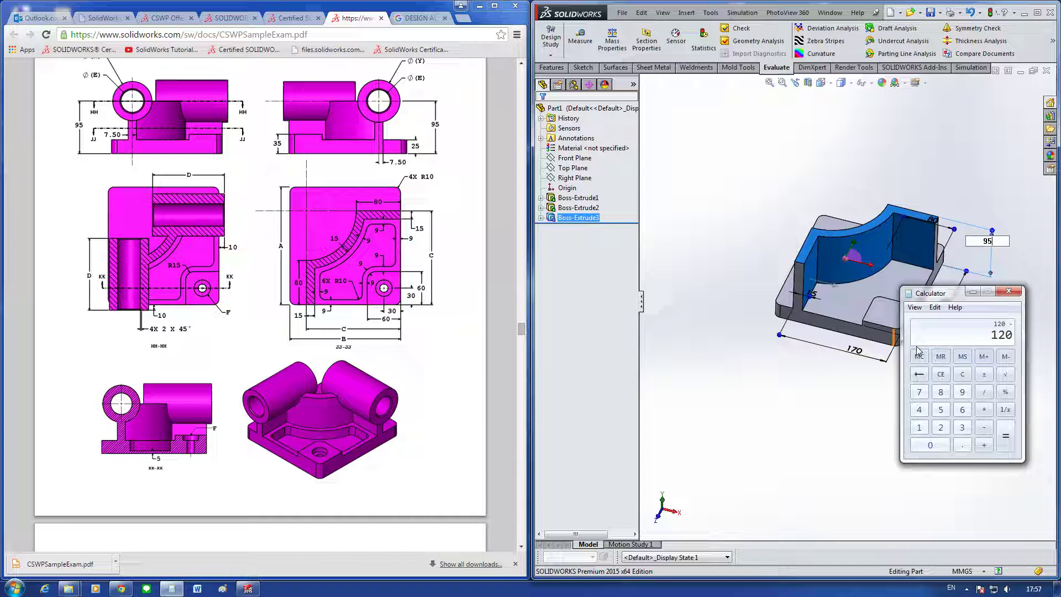
text(95)
key(Return)
Step: Change the curved wall's extrusion depth to 75 mm and orbit to inspect the part
click(995, 250)
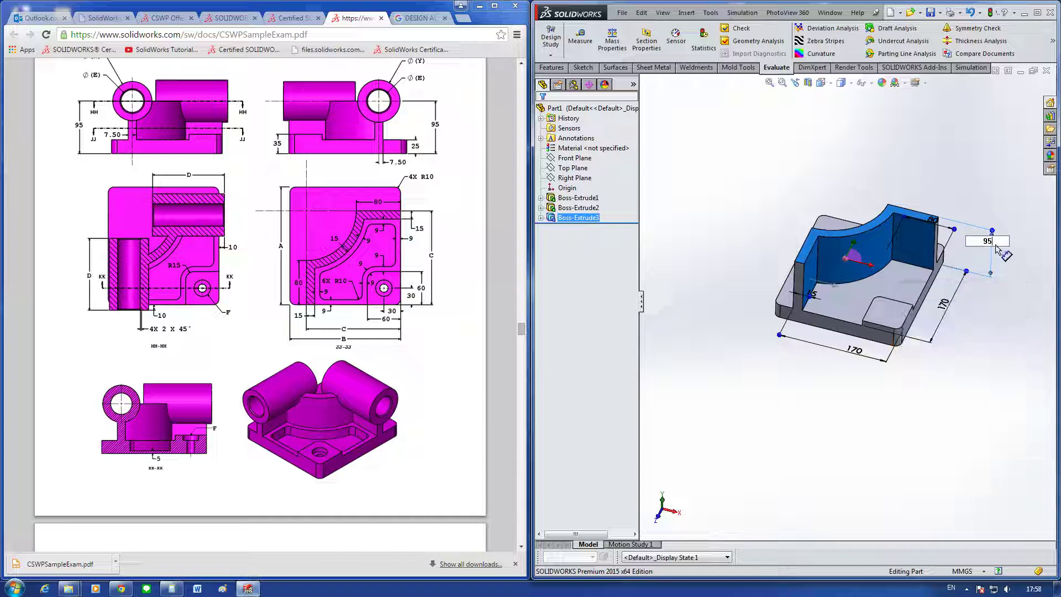
text(75)
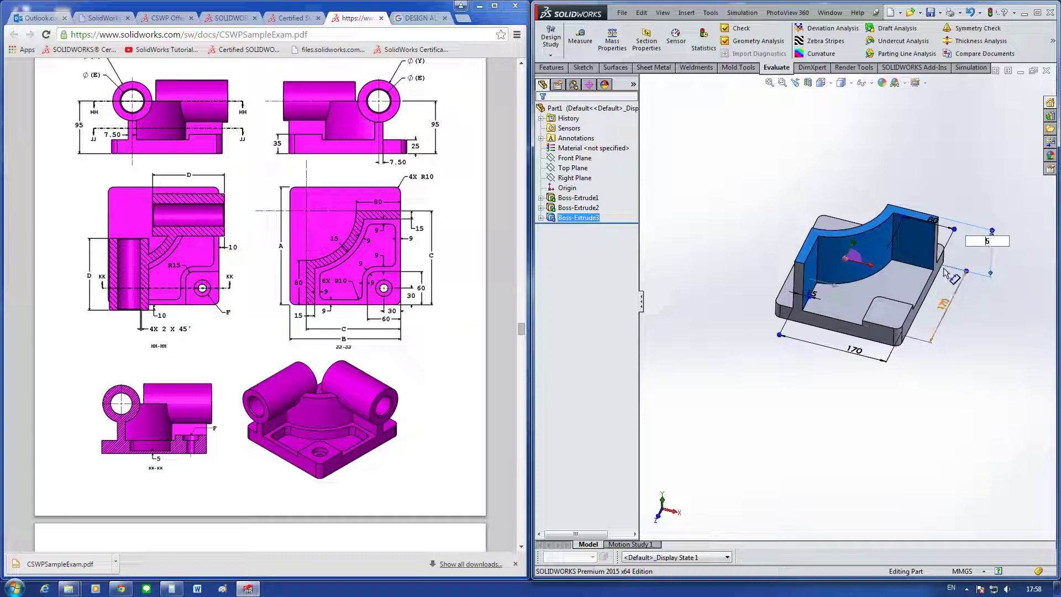
key(Return)
click(956, 185)
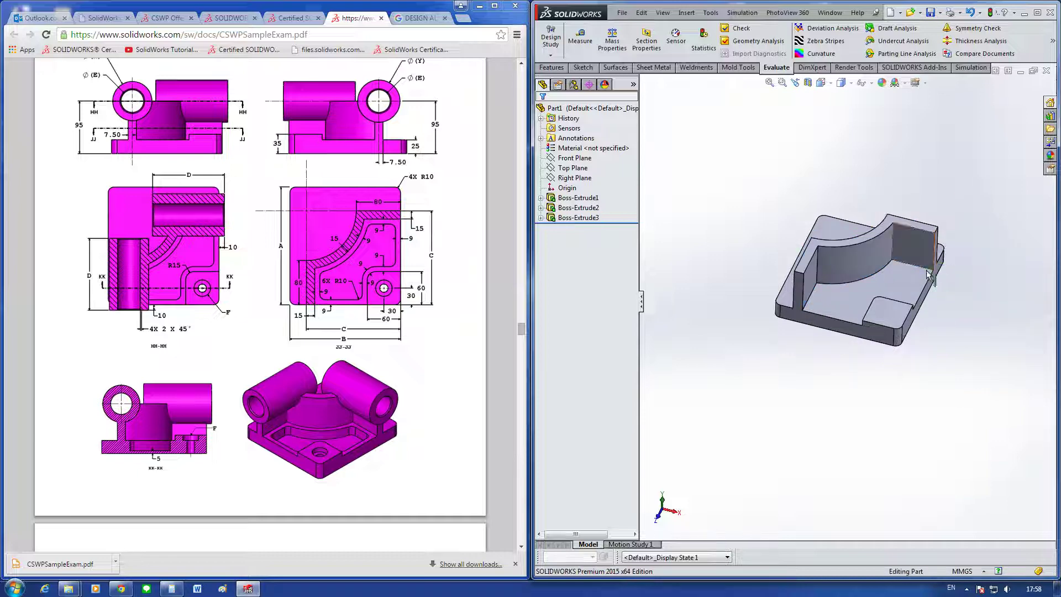
middle_drag(956, 185, 890, 323)
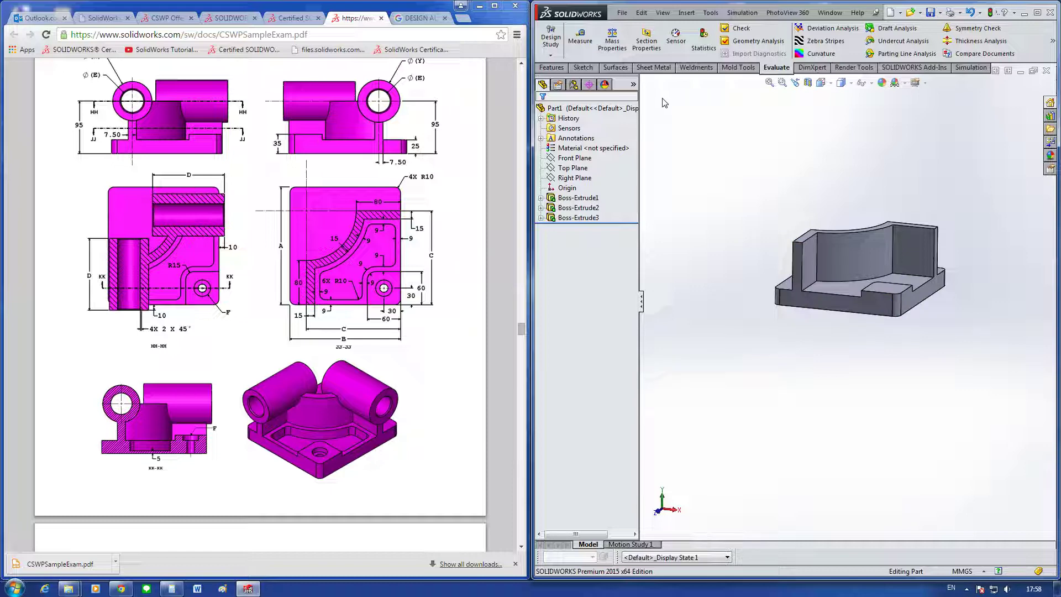
middle_drag(771, 159, 833, 287)
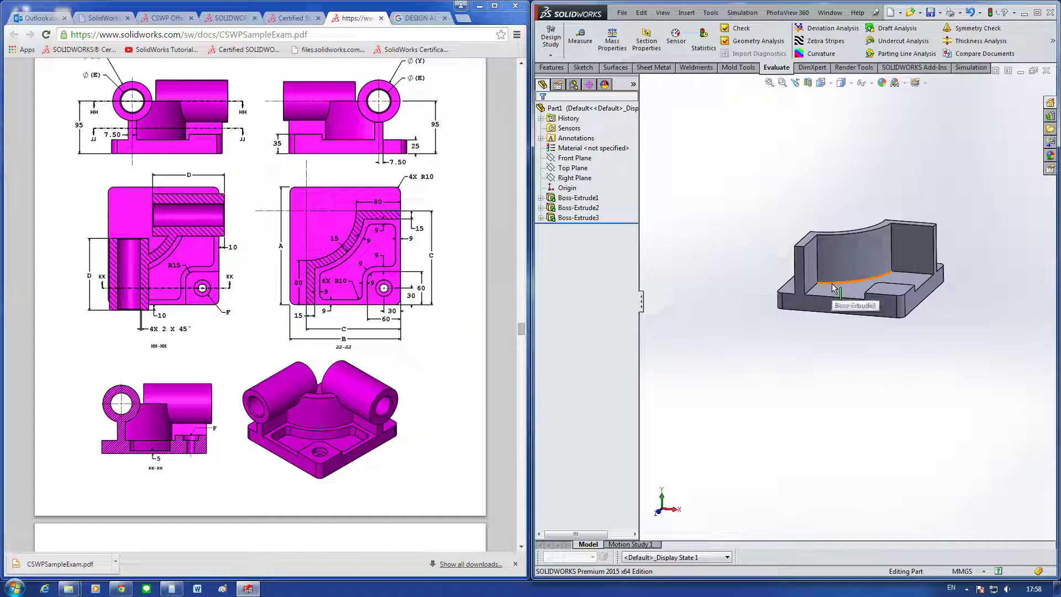
middle_drag(854, 261, 826, 281)
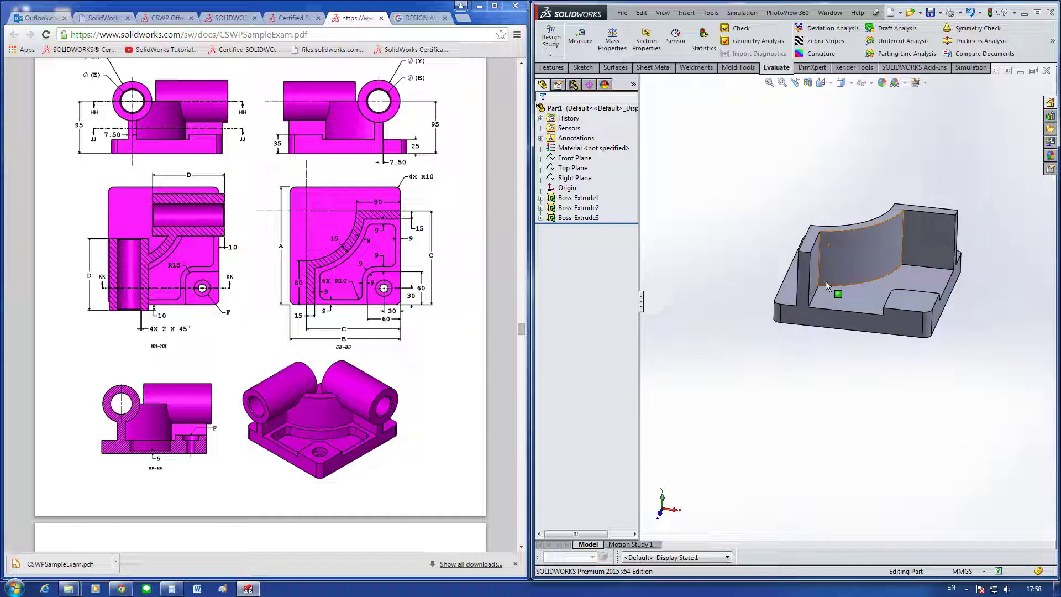
mouse_move(816, 279)
middle_down()
mouse_move(892, 354)
mouse_move(861, 309)
middle_up()
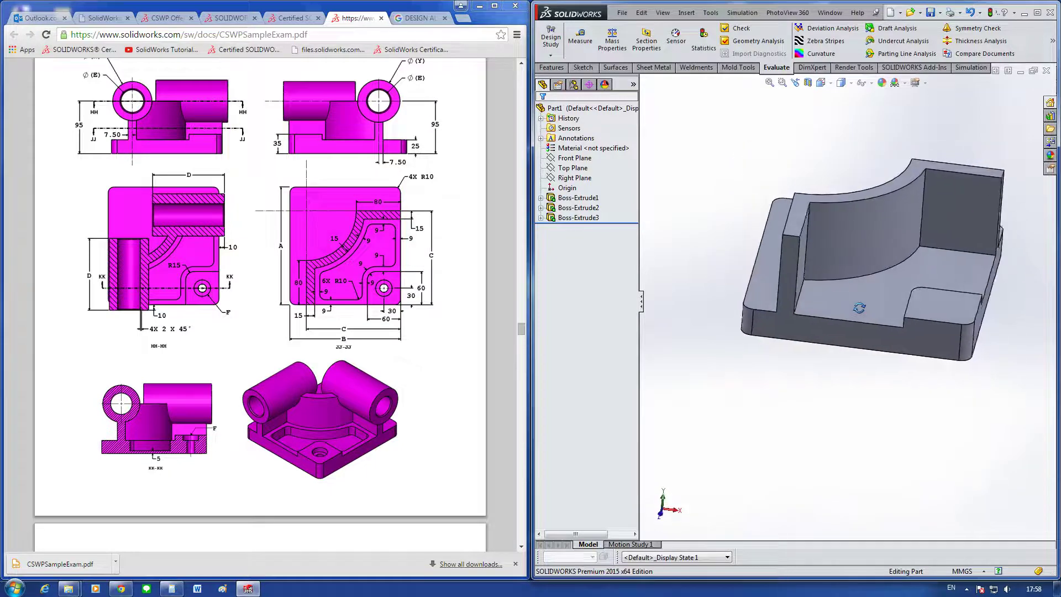
Step: Measure from the curved wall's top face to the part's bottom face
click(581, 38)
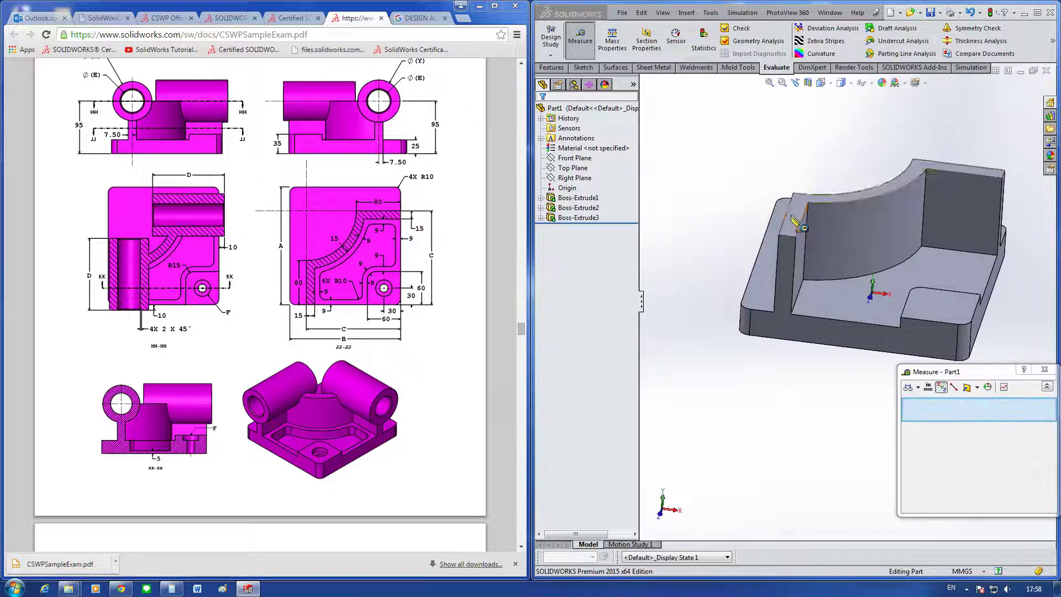
click(798, 196)
middle_drag(798, 196, 829, 307)
click(827, 304)
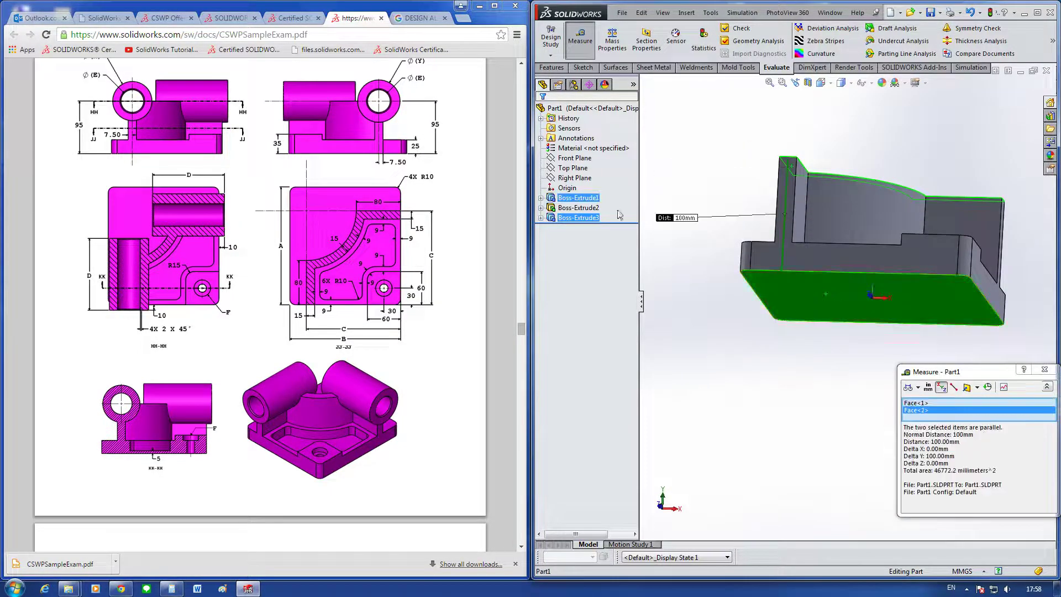
click(741, 172)
key(Escape)
mouse_move(816, 246)
middle_down()
mouse_move(808, 275)
mouse_move(779, 231)
middle_up()
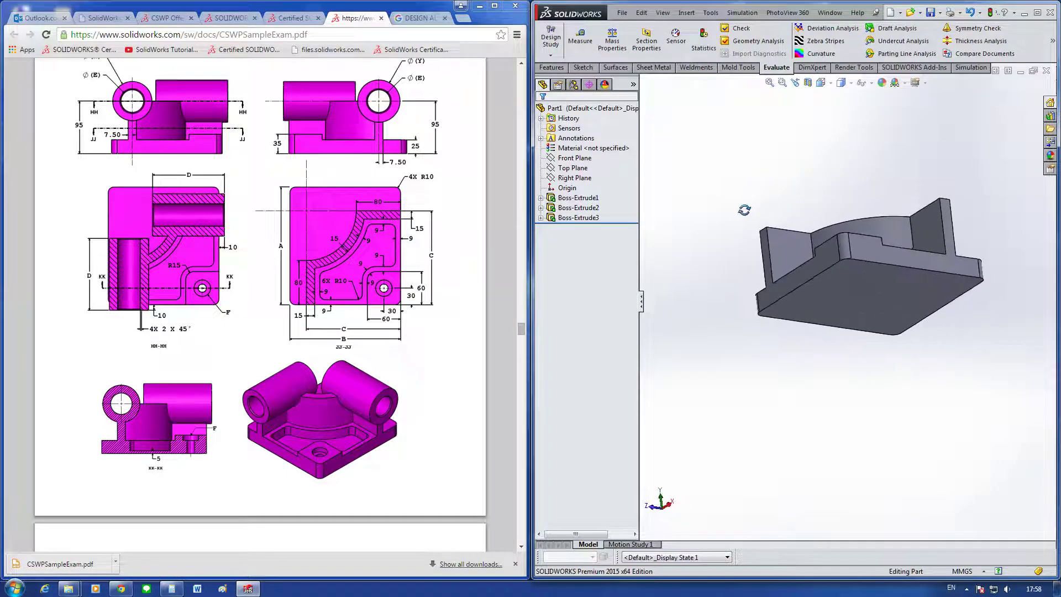
scroll(779, 231, down, 3)
scroll(779, 231, down, 1)
Step: Re-measure to confirm the wall top sits 100 mm above the bottom face
click(977, 238)
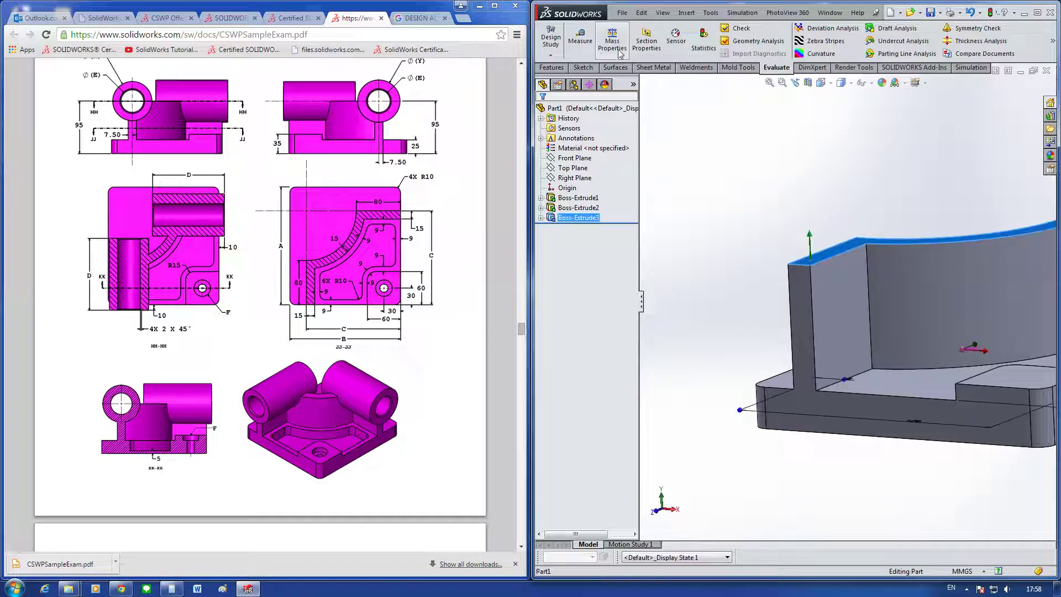
click(580, 36)
middle_drag(955, 390, 906, 337)
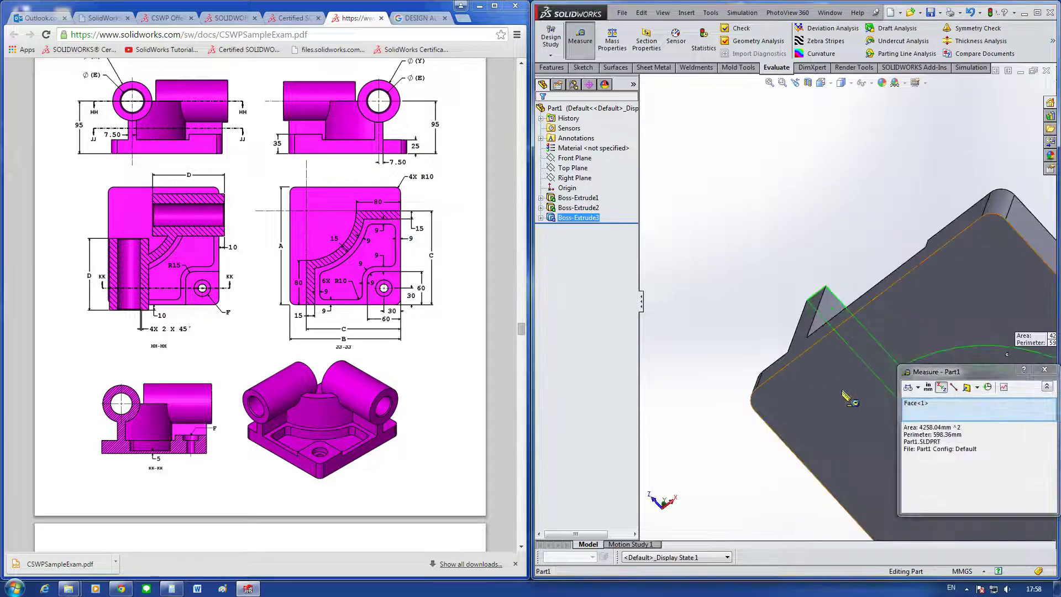
scroll(906, 337, up, 2)
click(812, 323)
key(ctrl+shift+z)
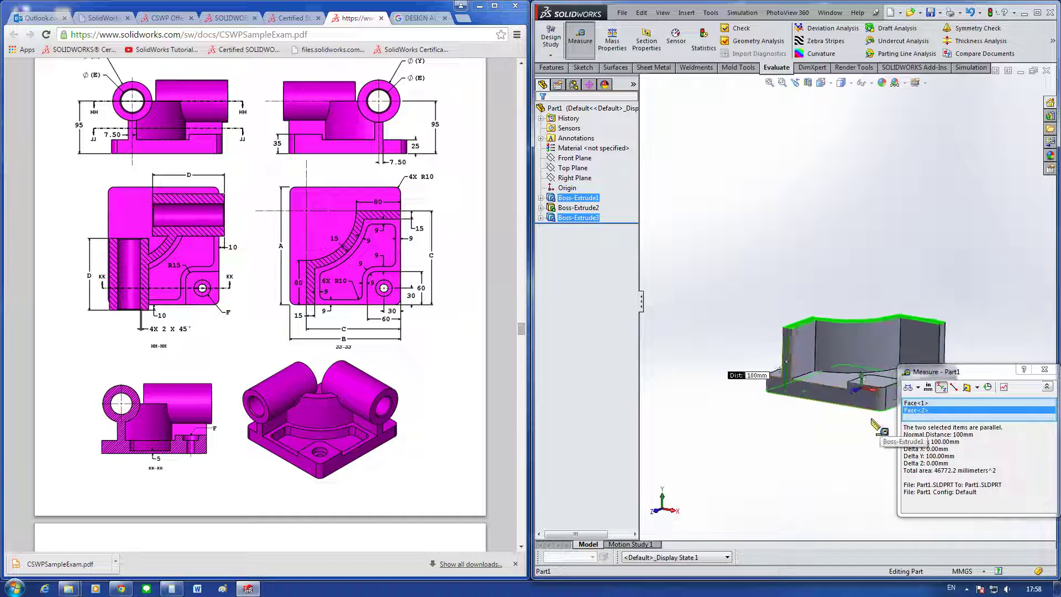
click(1045, 369)
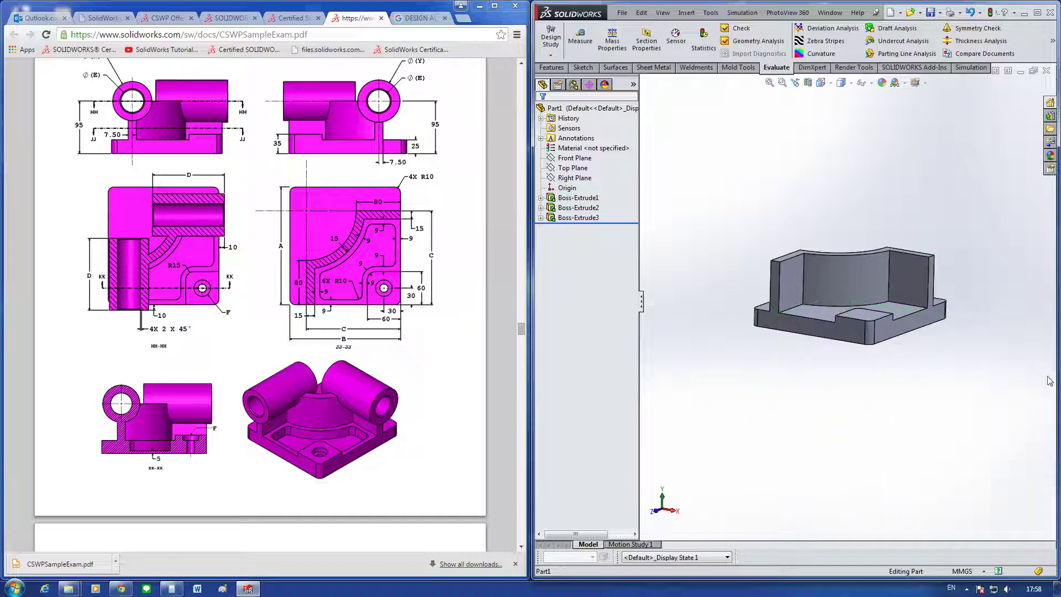
Step: Delete the three Boss-Extrude features, leaving only Sketch1
click(578, 198)
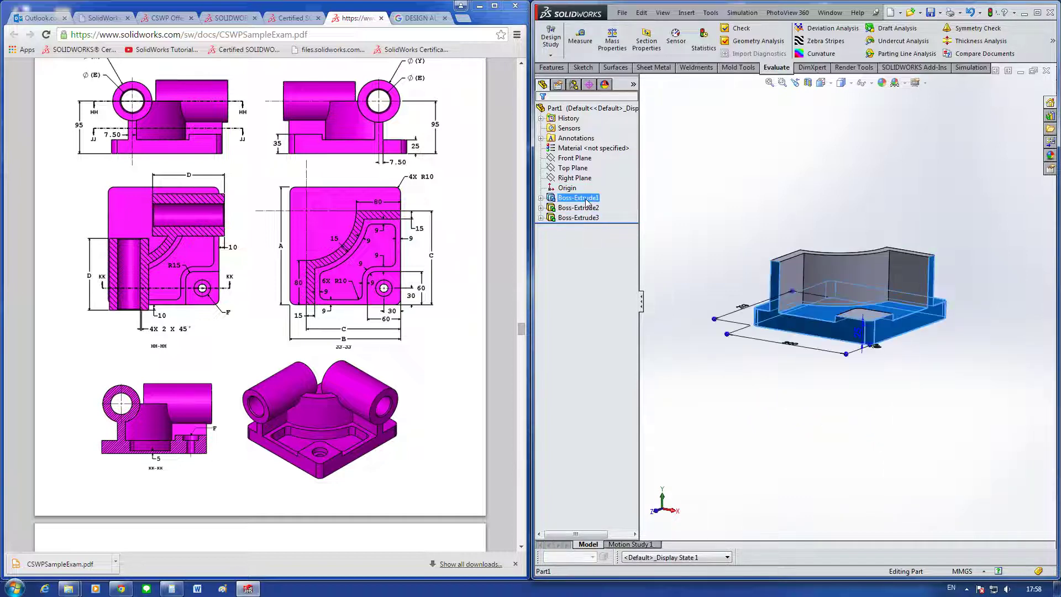
shift+click(585, 218)
right_click(585, 218)
click(608, 256)
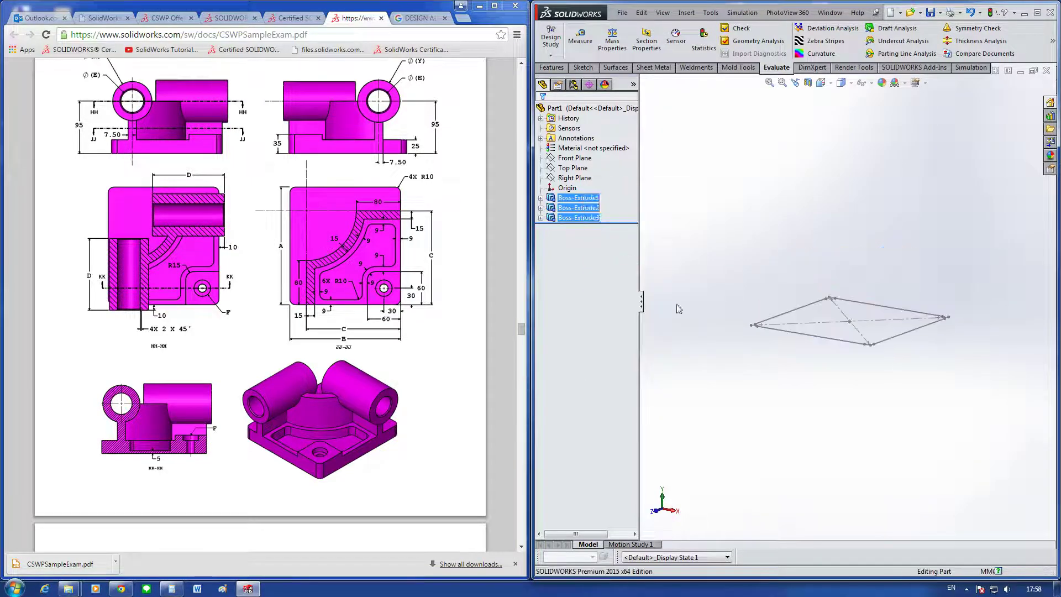
middle_drag(859, 374, 856, 394)
Step: Edit Sketch1 and orient the view straight onto the filleted base profile
key(space)
click(824, 415)
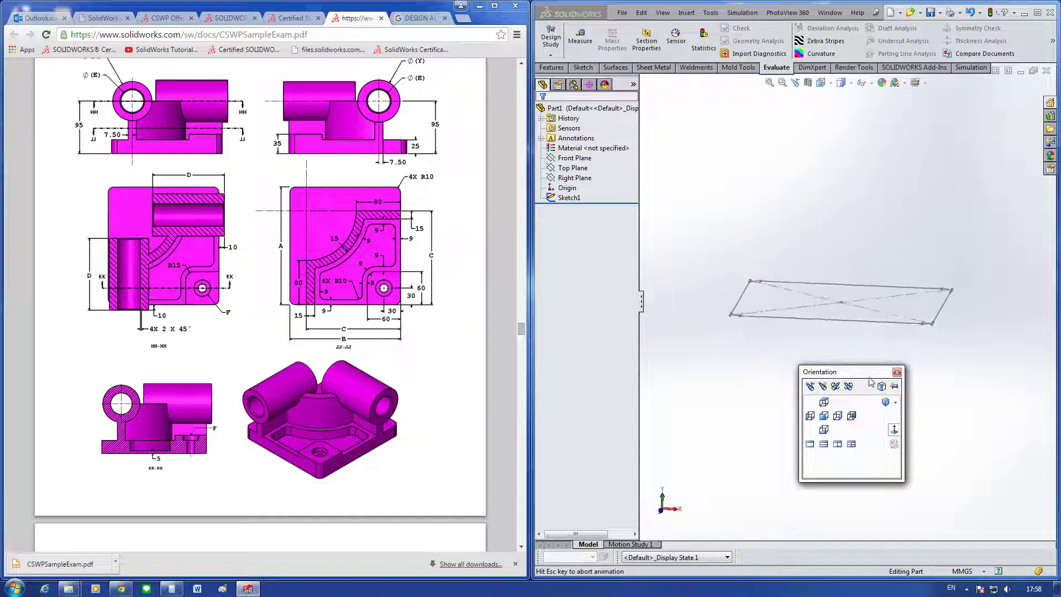
key(space)
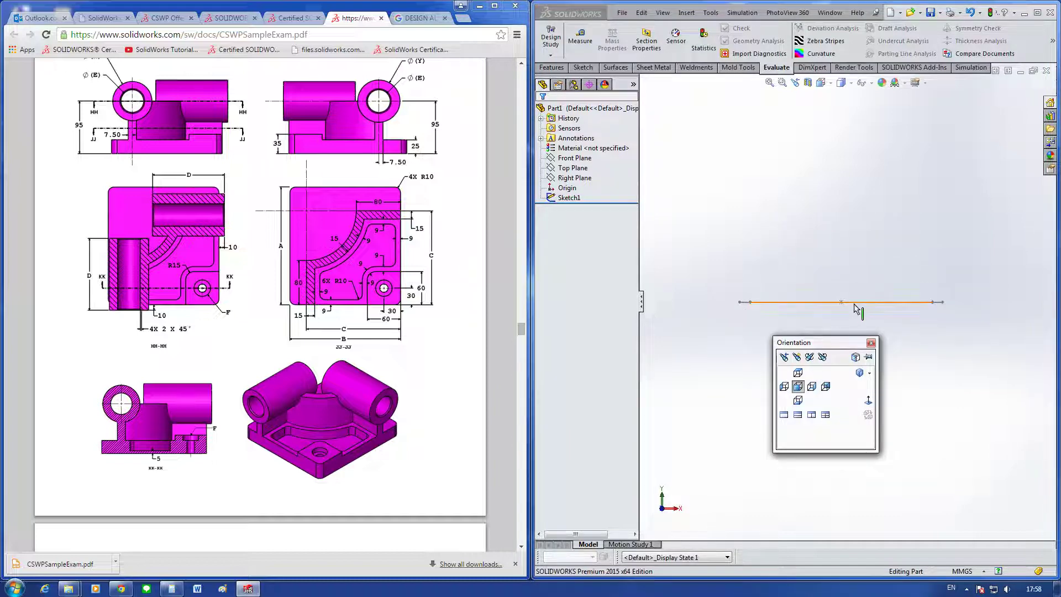
right_click(853, 301)
click(865, 275)
click(807, 260)
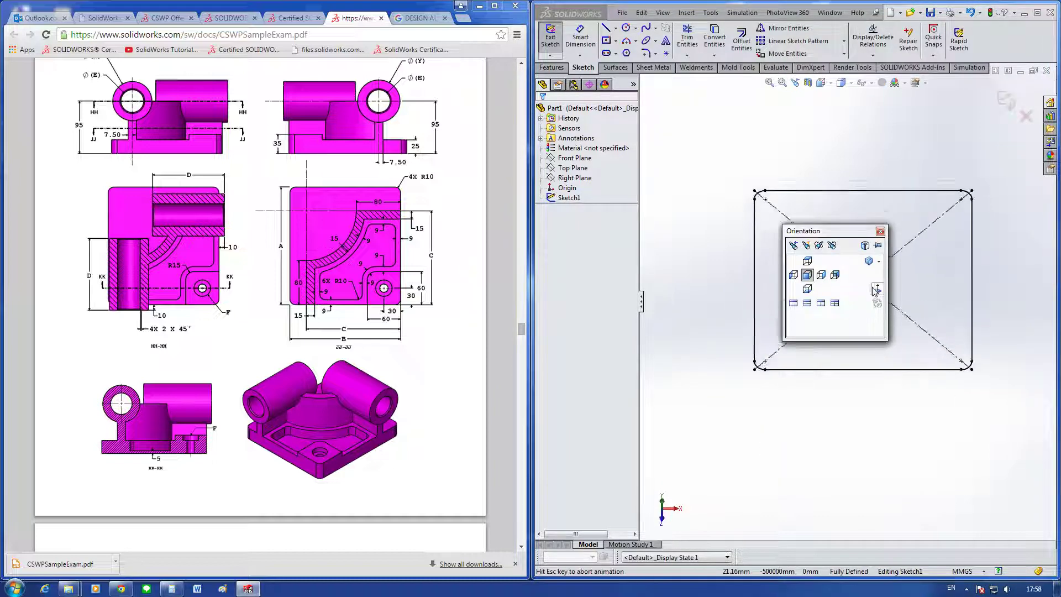
key(space)
click(1015, 358)
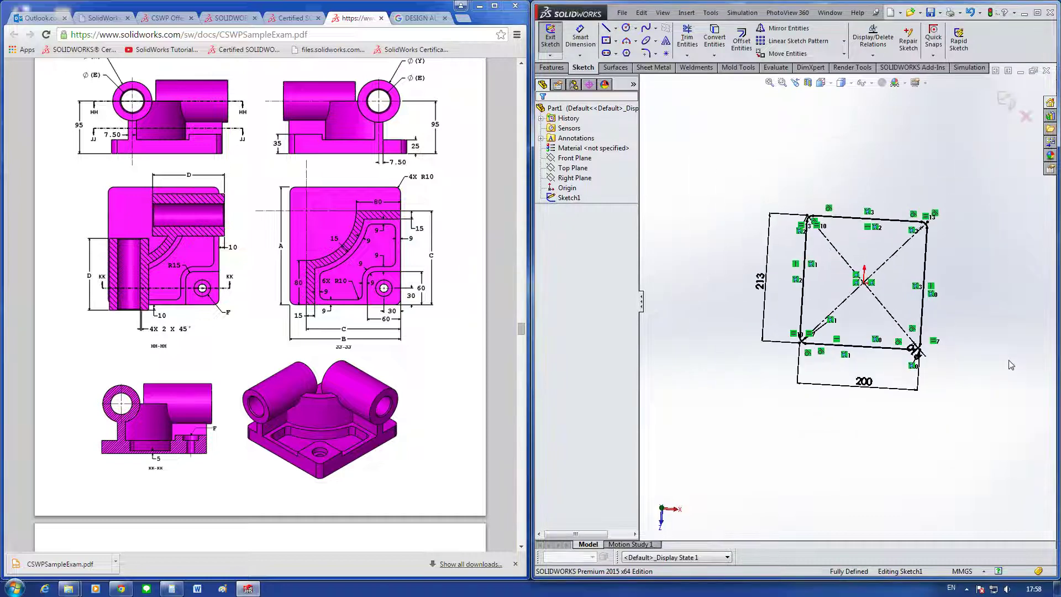
key(space)
click(819, 247)
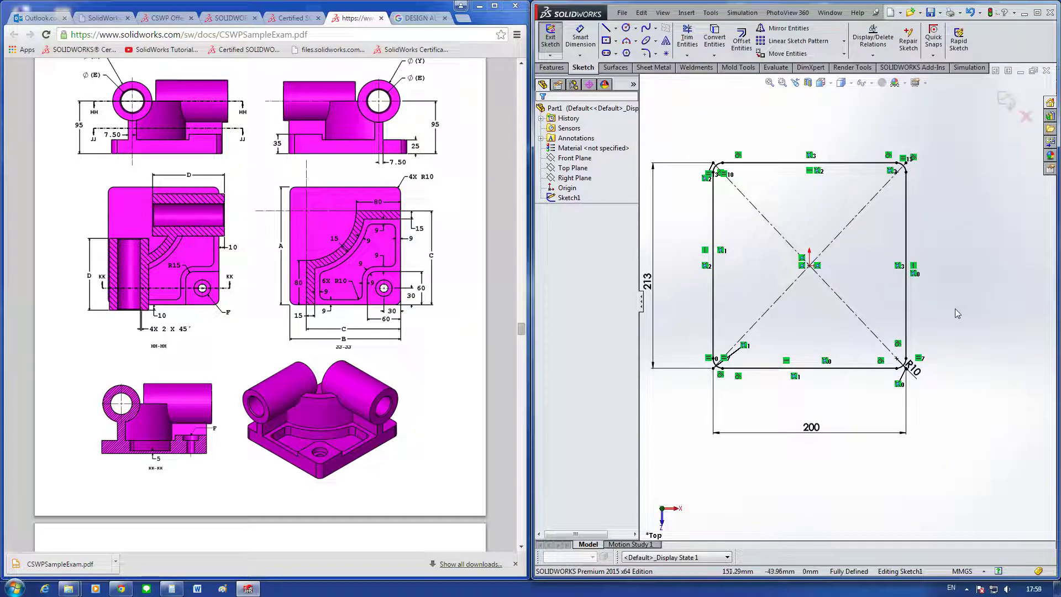
right_drag(940, 318, 917, 317)
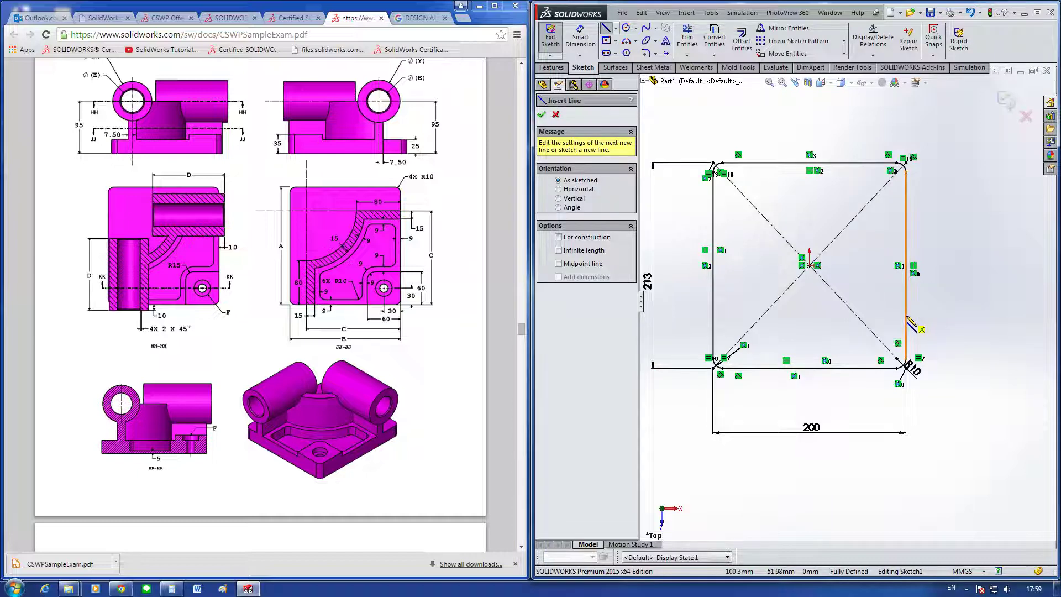
Step: Draw a horizontal and a vertical line cutting off the square's lower-right corner
click(905, 315)
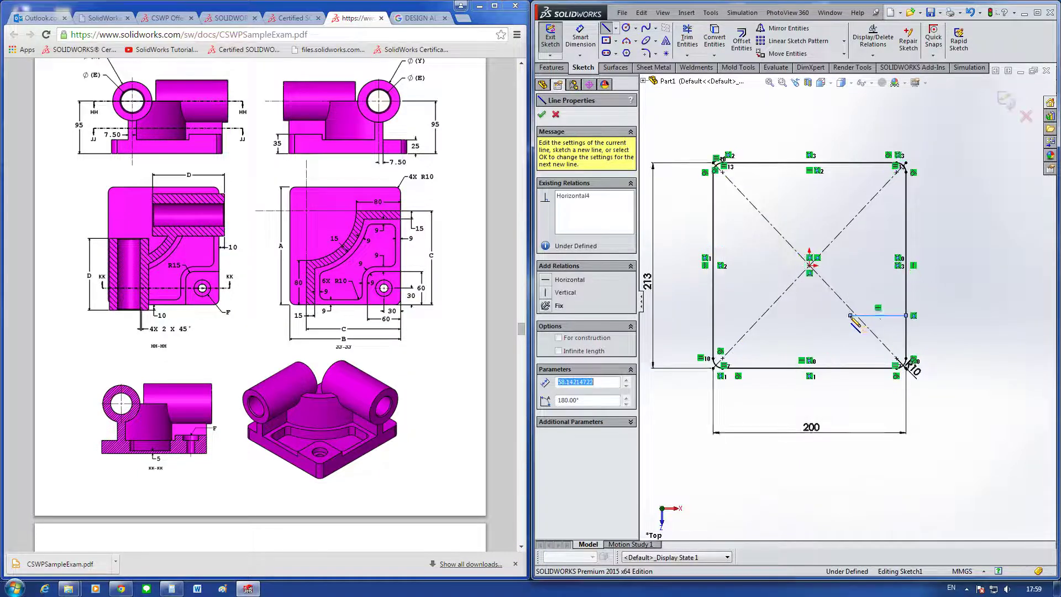
click(850, 315)
click(850, 368)
key(Escape)
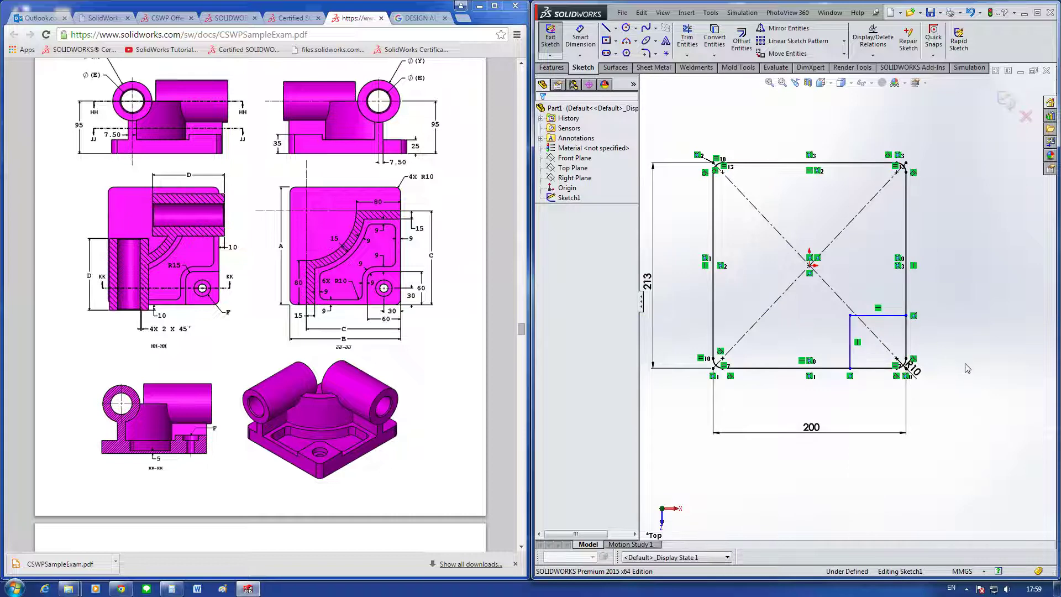
Step: Dimension the notch at 60 mm high and 60 mm wide
right_drag(971, 368, 971, 343)
click(884, 367)
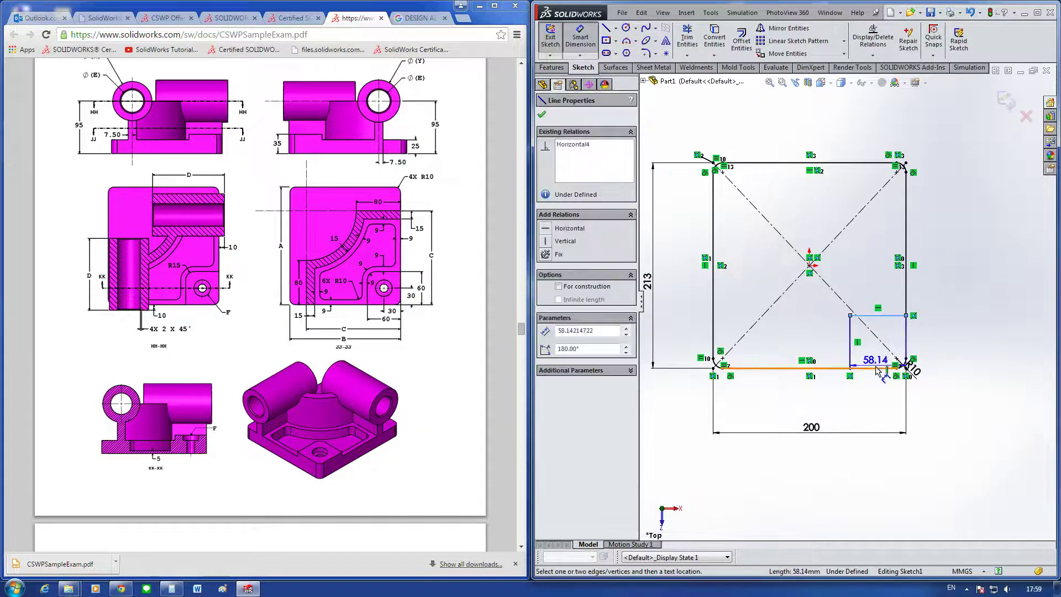
click(884, 315)
click(953, 347)
text(60)
key(Return)
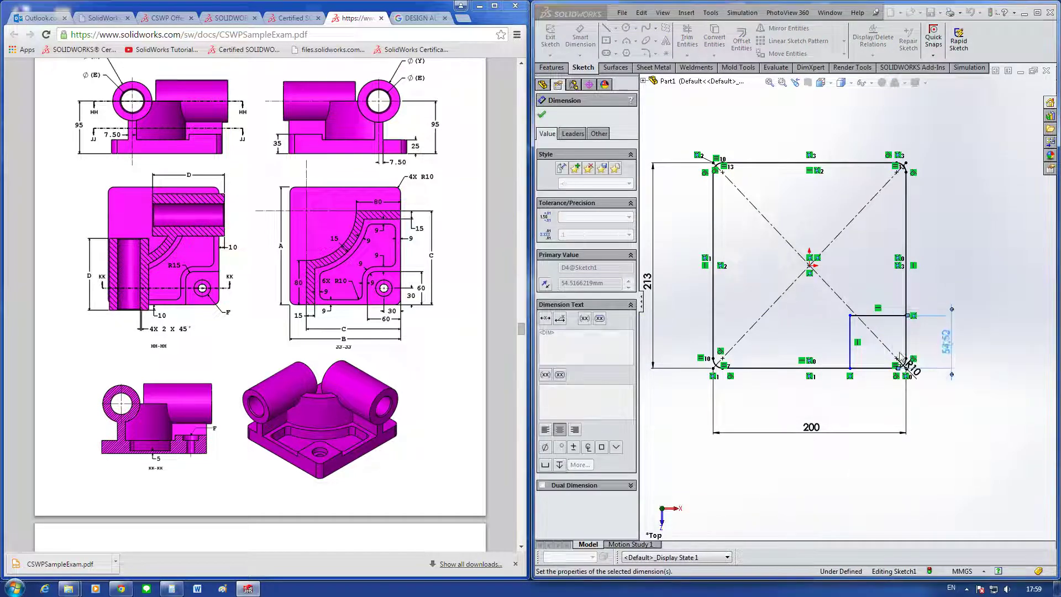
click(851, 354)
click(906, 354)
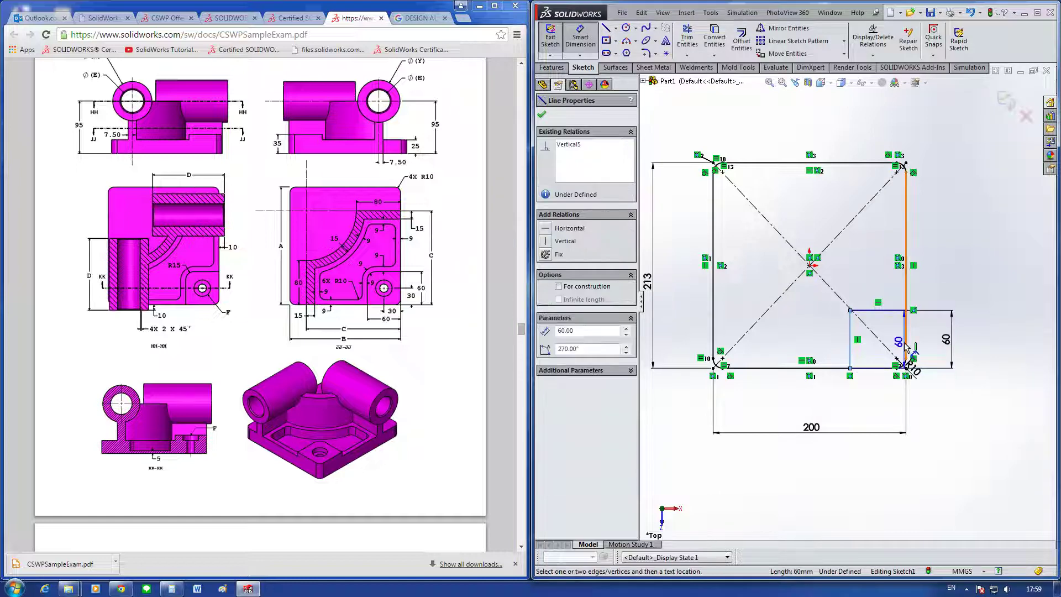
click(882, 398)
text(60)
key(Return)
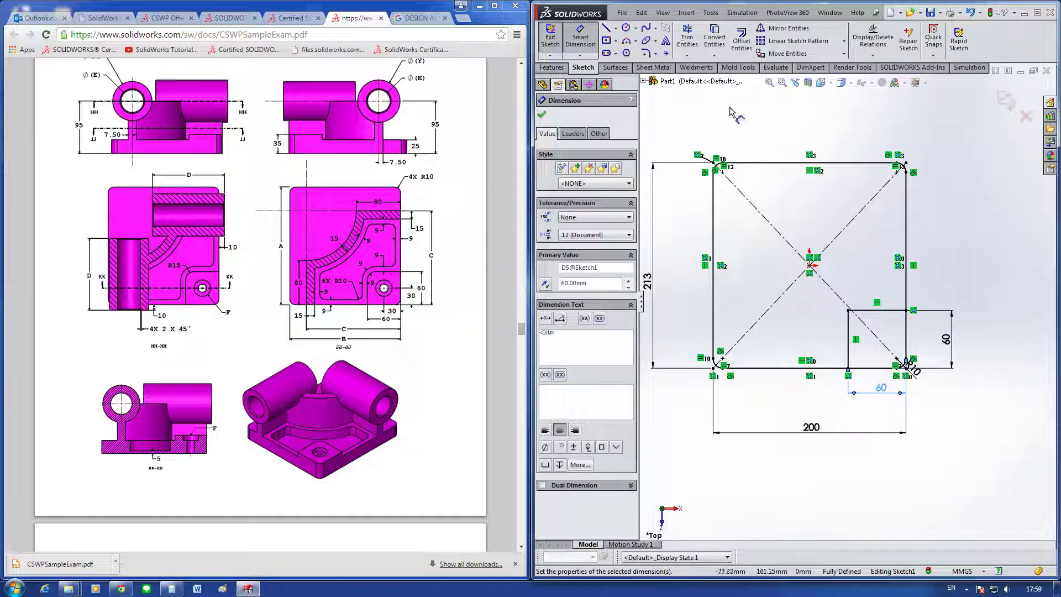
key(Escape)
Step: Round the notch's inner corner with an R10 sketch fillet and reposition its label
click(646, 54)
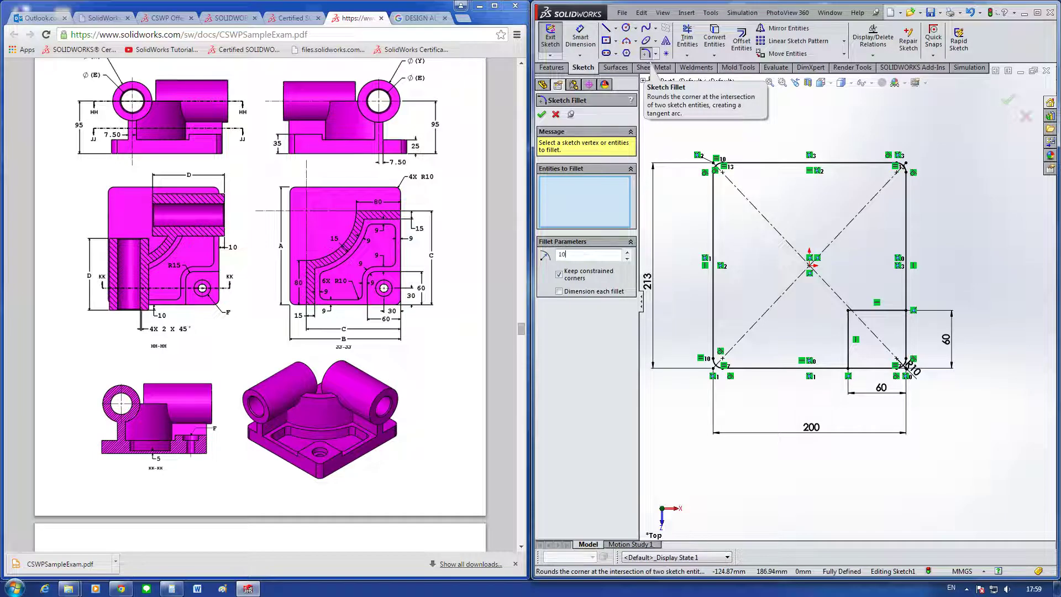
click(871, 311)
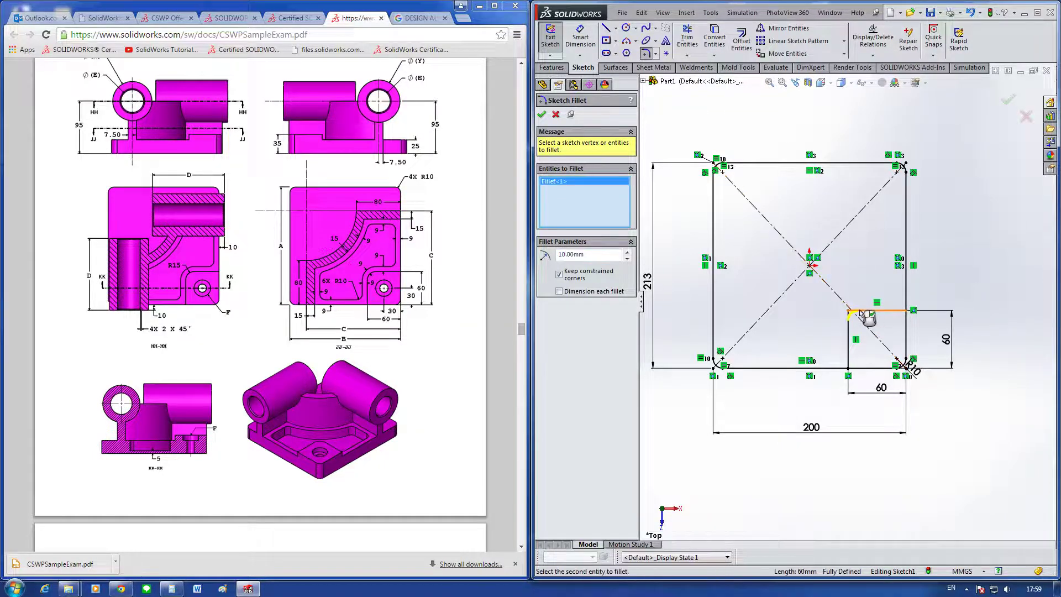
click(849, 328)
key(Escape)
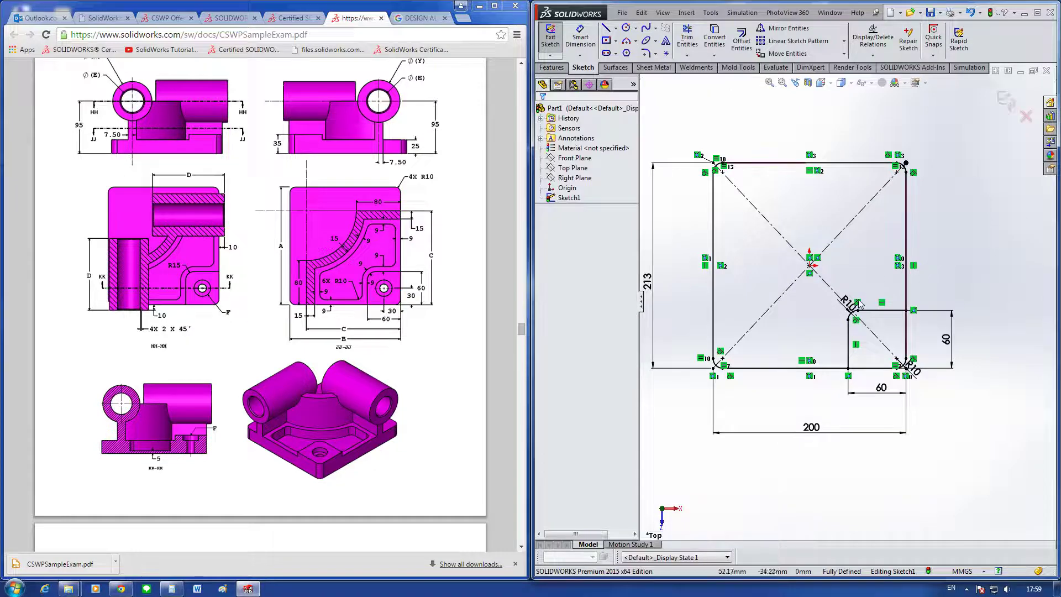
click(820, 325)
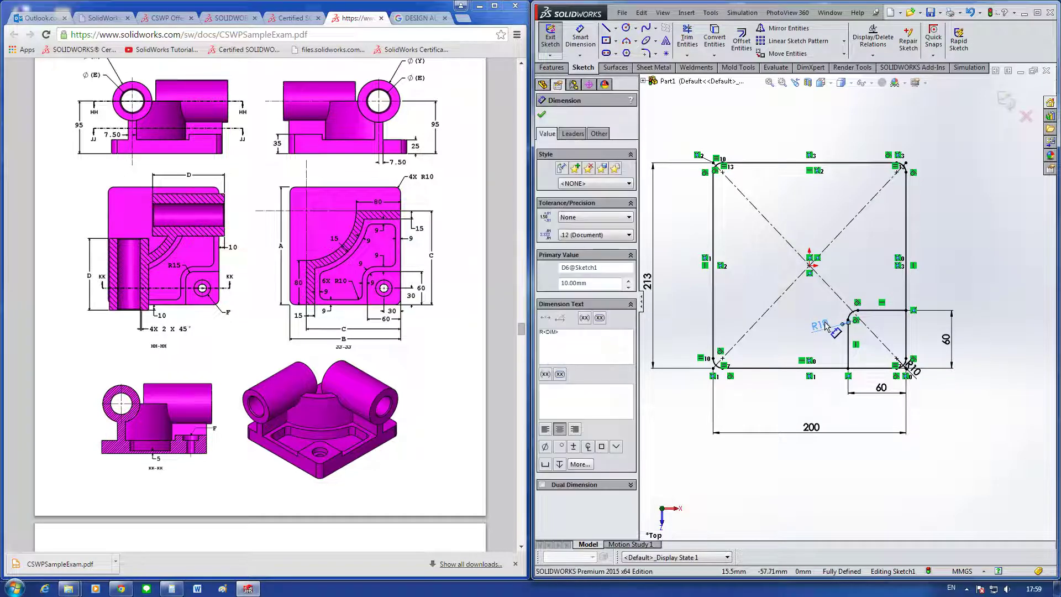
click(981, 274)
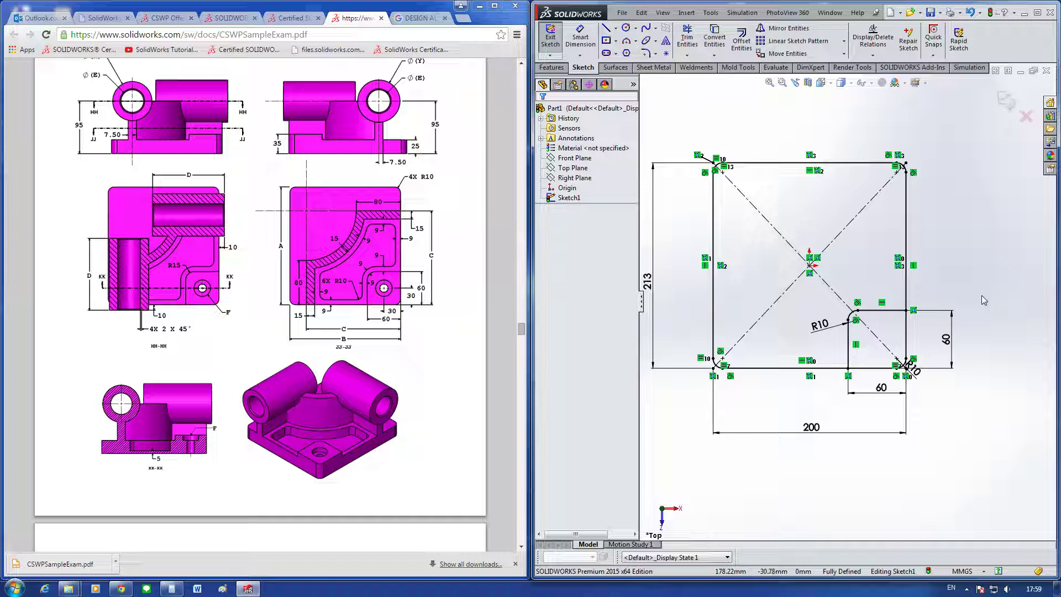
Step: Draw the top line, a vertical line to the bottom edge, and a three-point arc joining them
right_drag(947, 237, 946, 205)
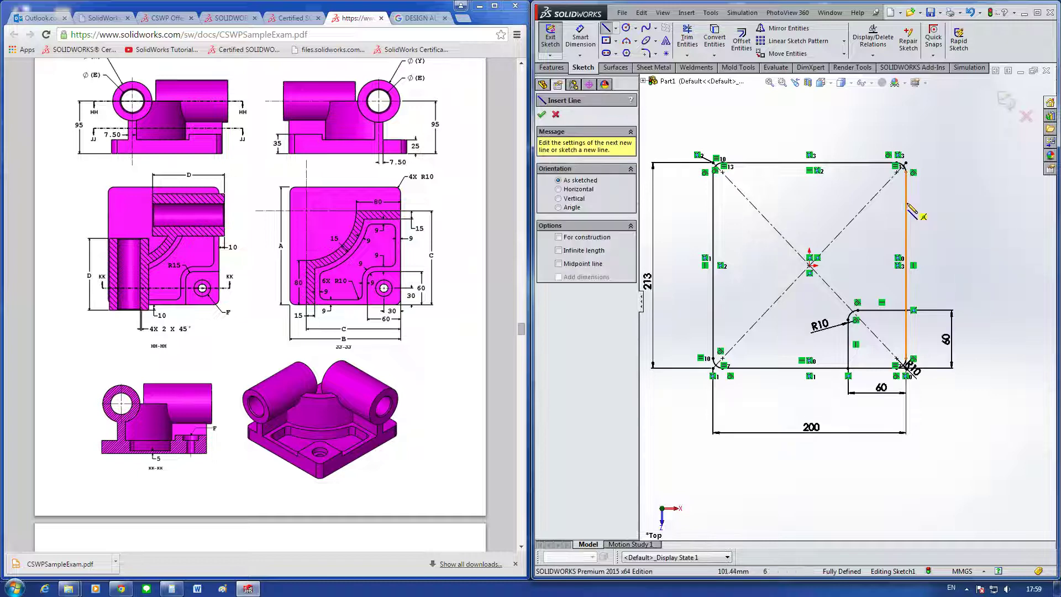
drag(905, 203, 816, 202)
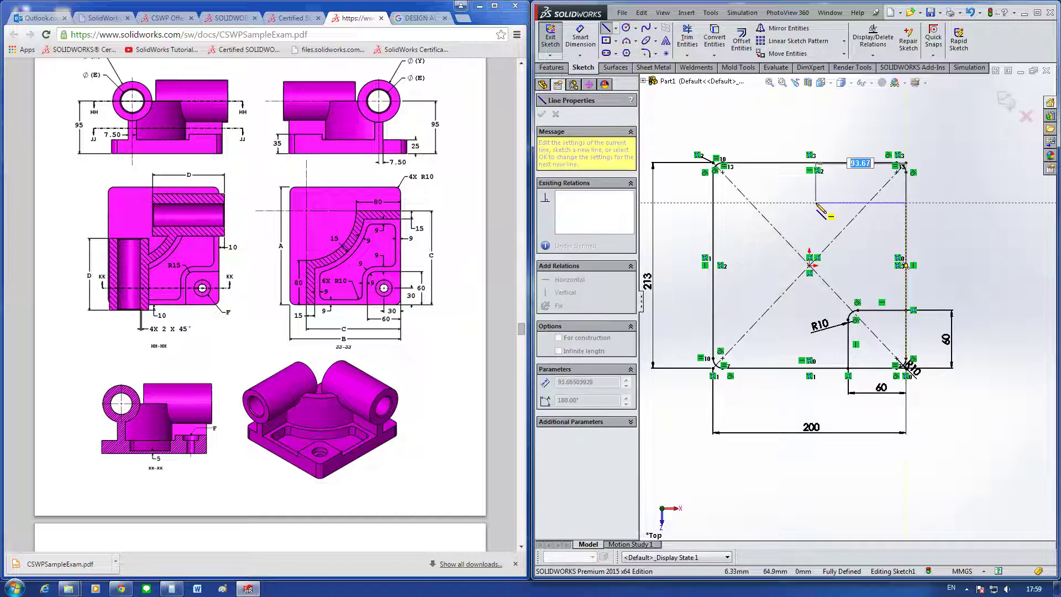
click(817, 203)
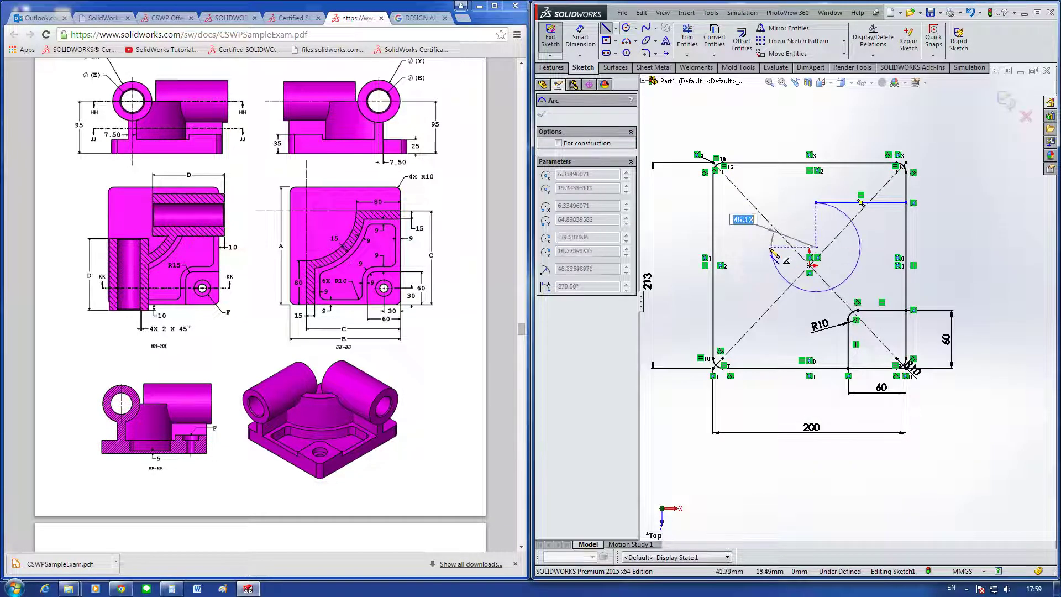
click(740, 287)
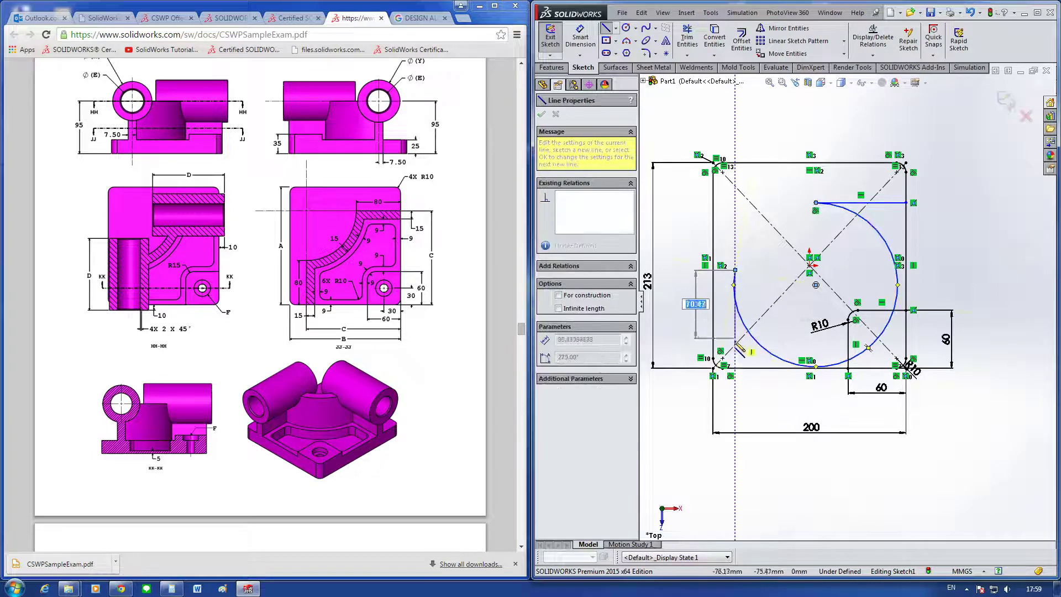
click(734, 366)
key(Escape)
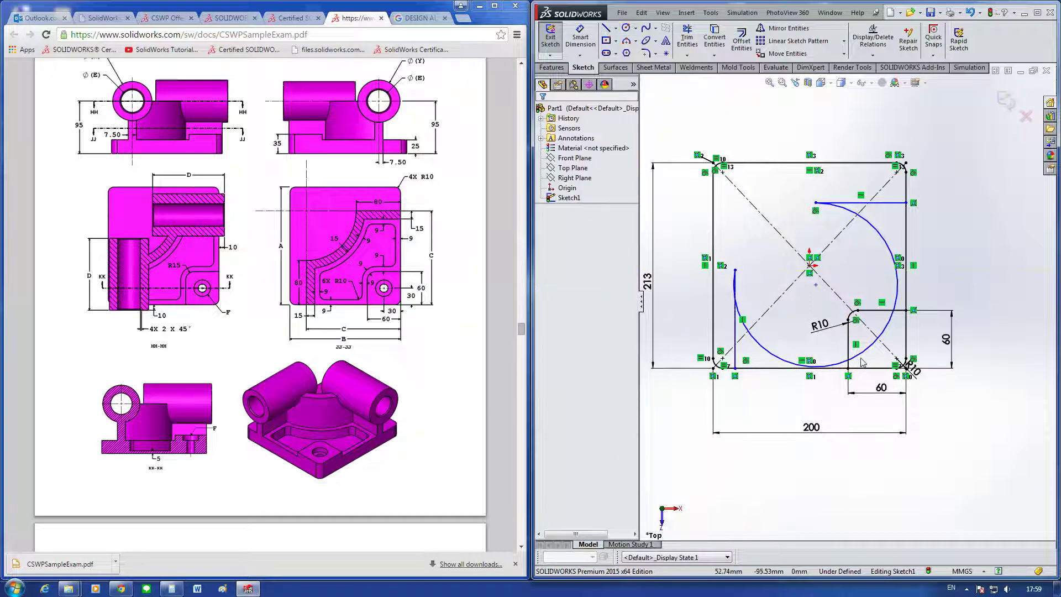
drag(744, 319, 884, 260)
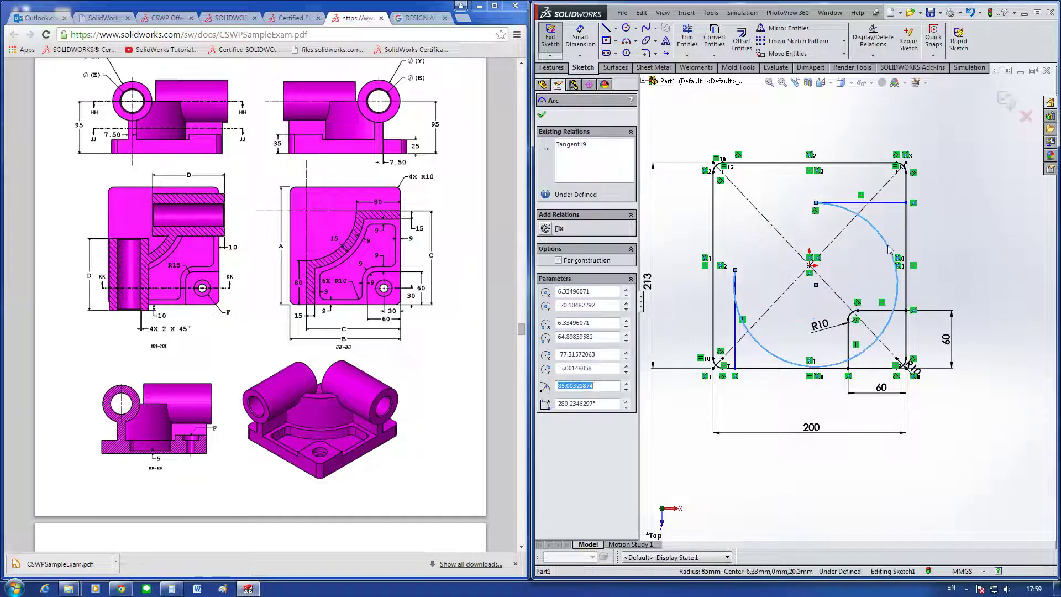
key(Delete)
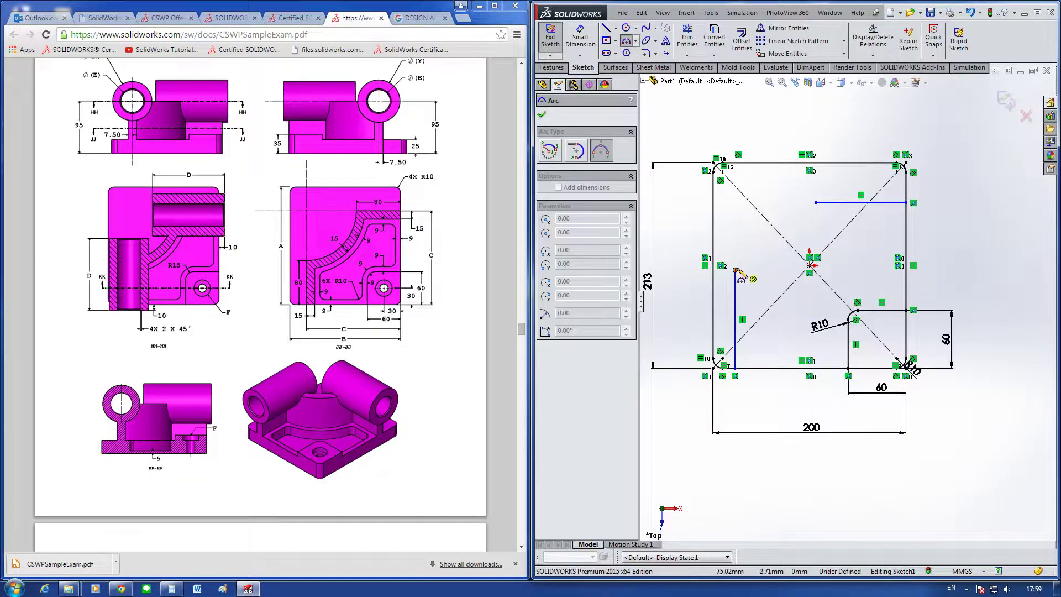
click(735, 270)
click(815, 203)
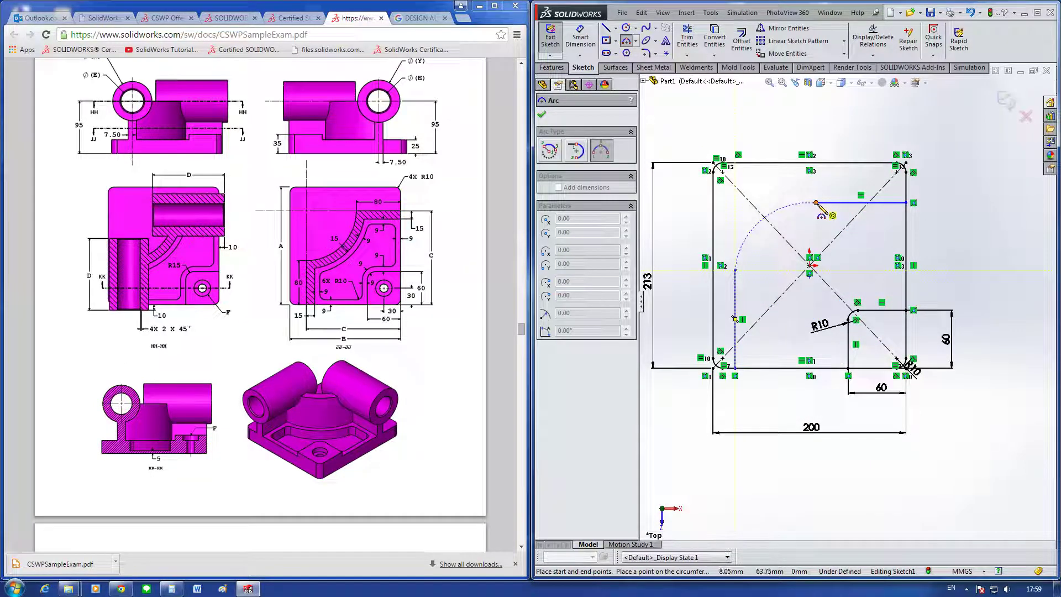
click(804, 231)
Step: Add a sketch point near the top-left corner and relate the arc and line endpoints to it
click(615, 29)
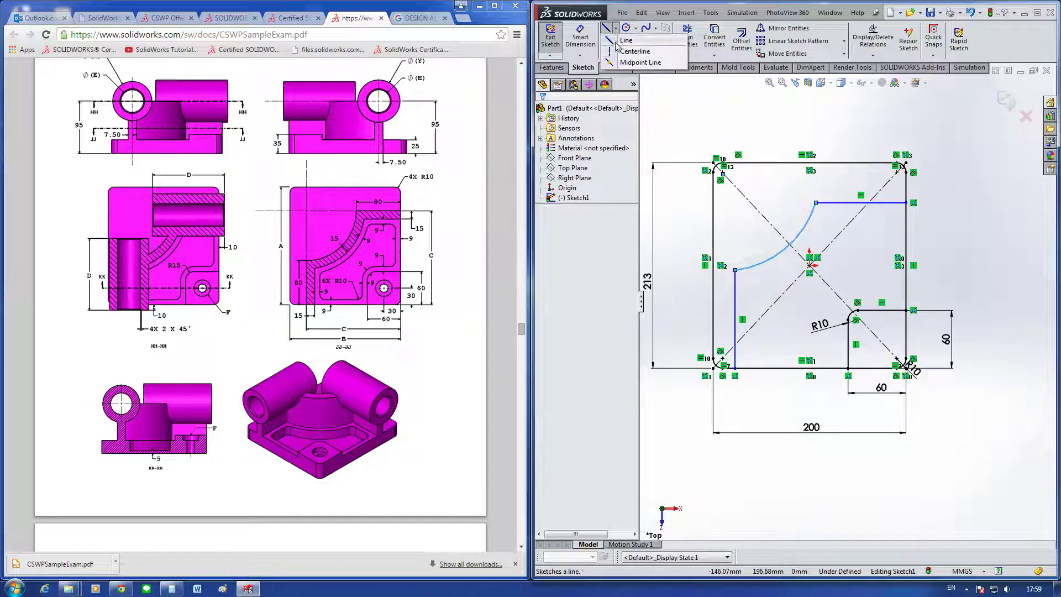
click(635, 51)
scroll(724, 181, down, 2)
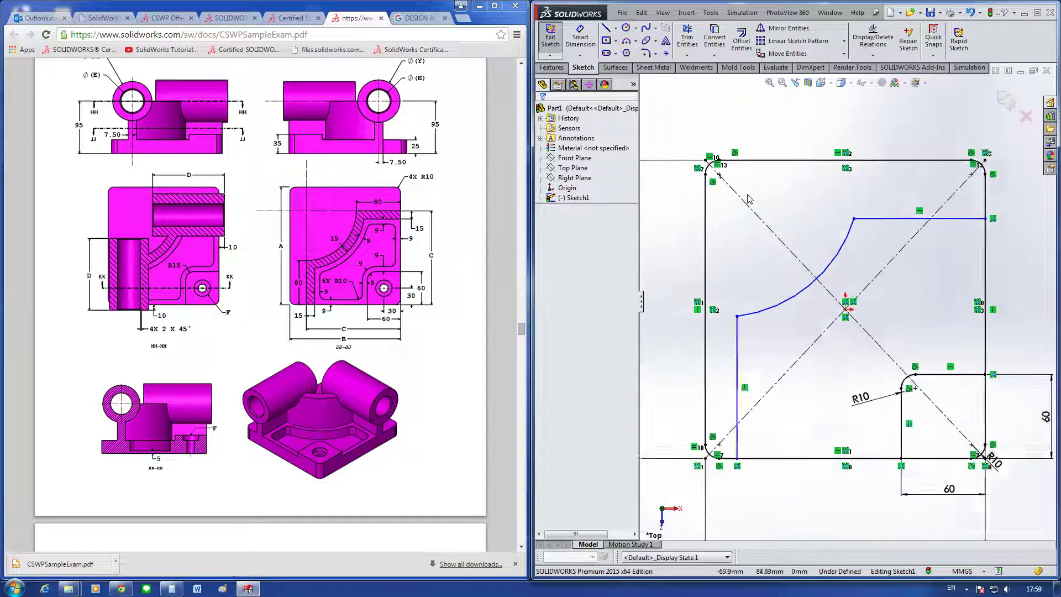
scroll(725, 190, down, 2)
click(722, 196)
scroll(862, 298, up, 2)
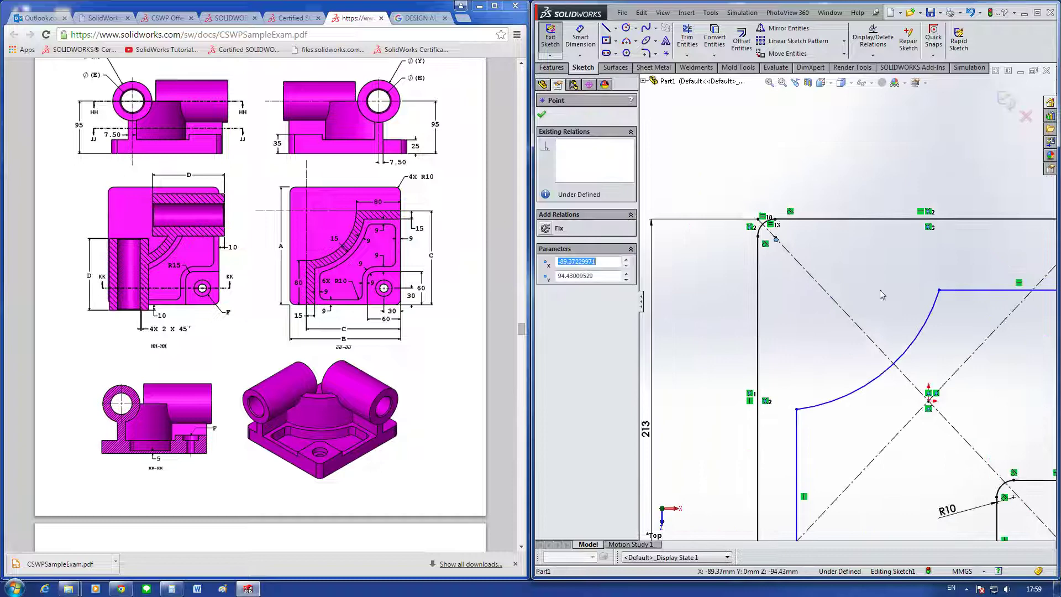
ctrl+click(939, 289)
click(569, 298)
click(781, 252)
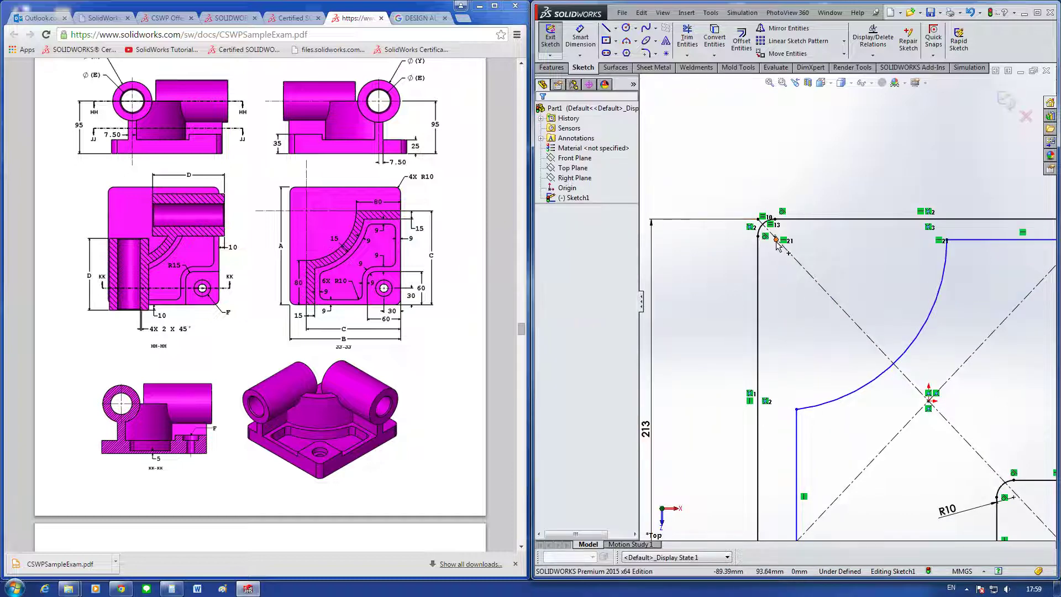
click(776, 239)
ctrl+click(797, 409)
Step: Align the two points vertically and dimension the top line at 80 mm
click(579, 307)
key(Escape)
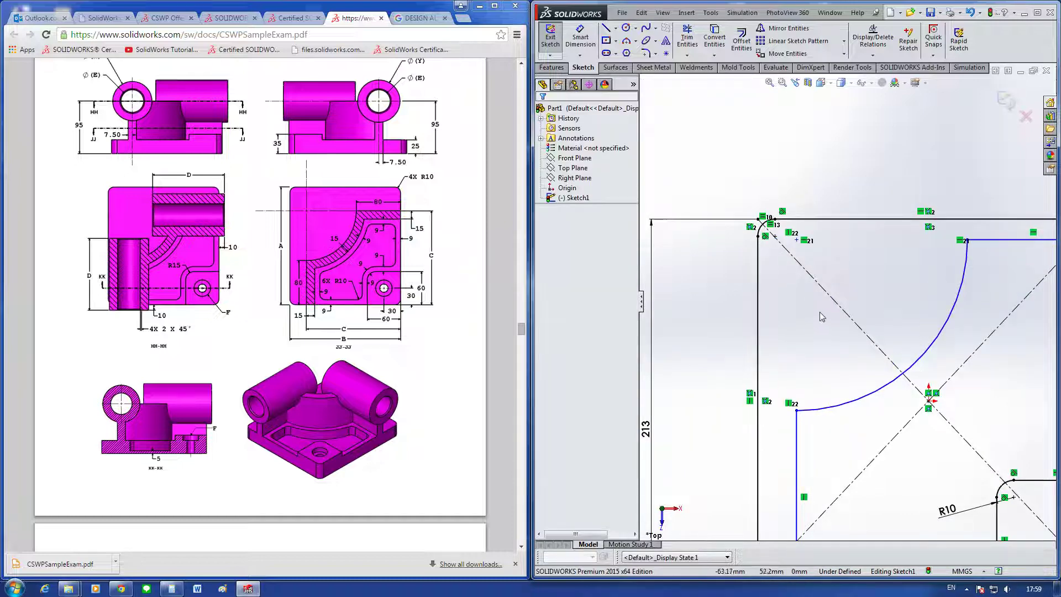
scroll(943, 374, up, 3)
scroll(956, 360, down, 1)
key(d)
click(888, 278)
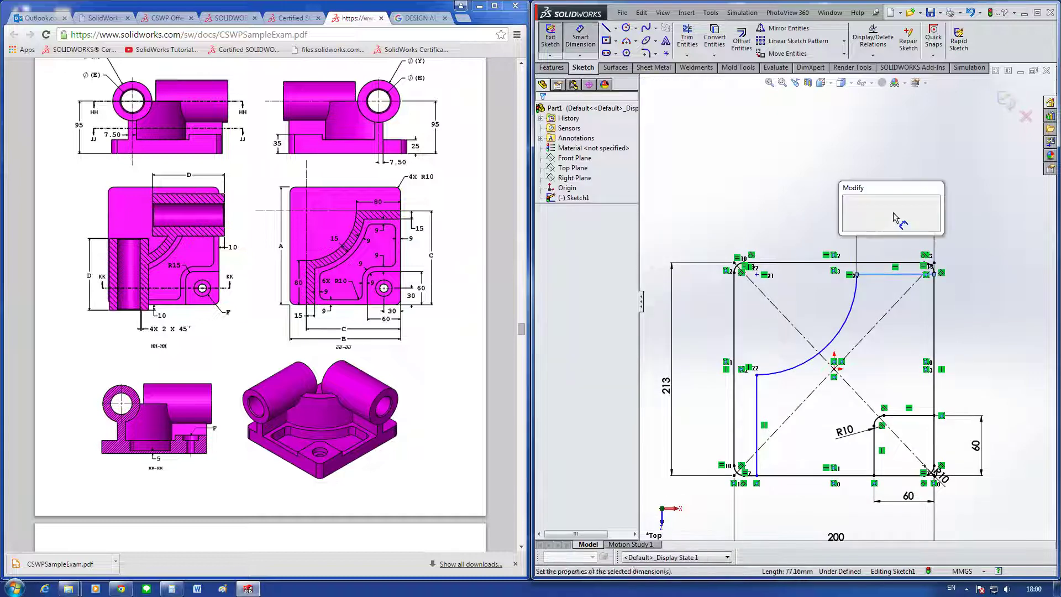
click(898, 212)
text(80)
key(Return)
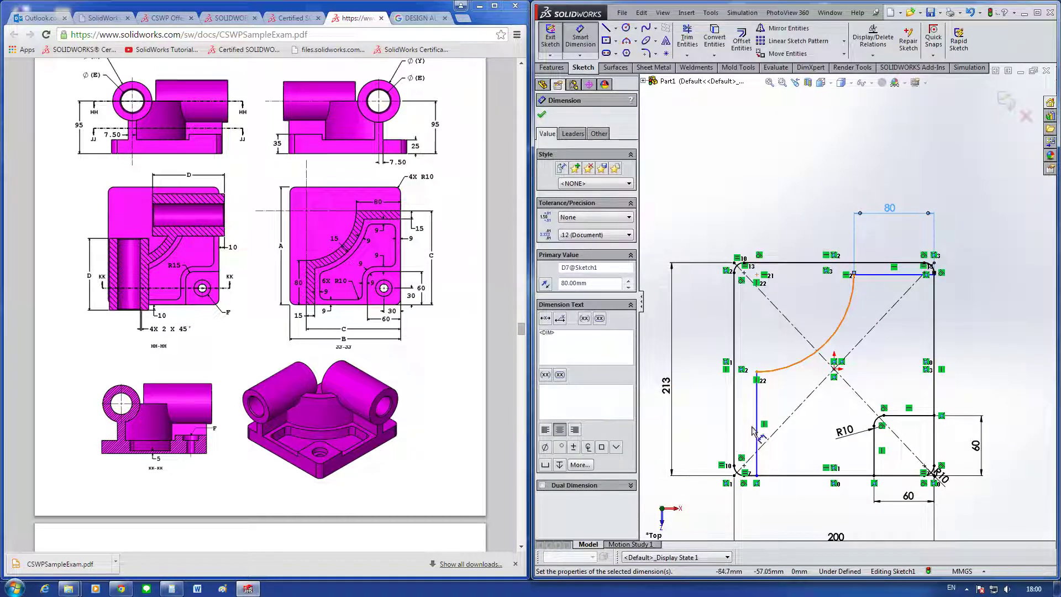
Step: Dimension the left vertical line at 80 mm and the width to the right edge at 170 mm
click(756, 433)
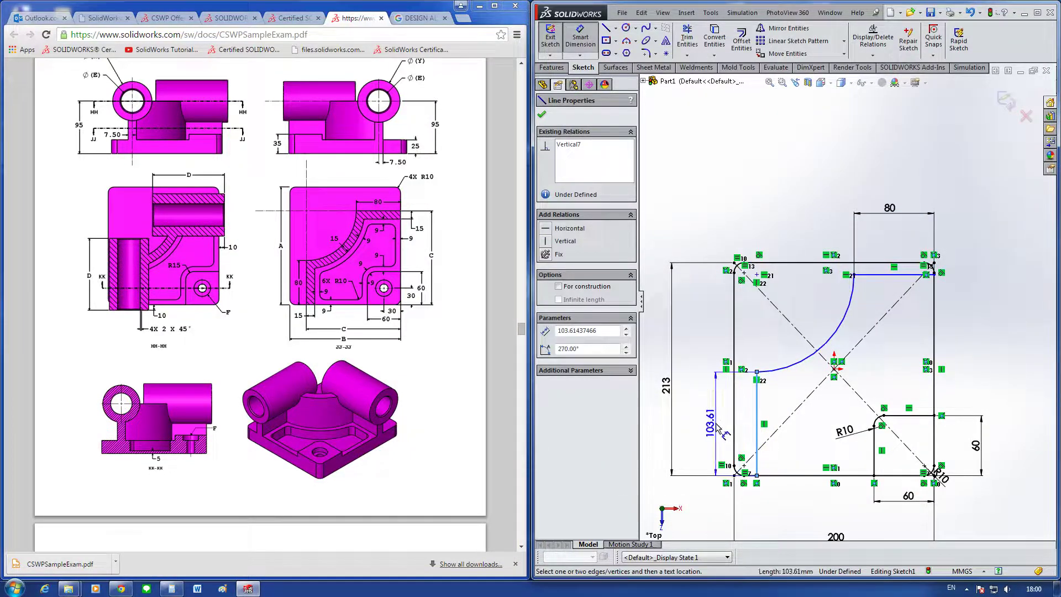
click(717, 429)
text(80)
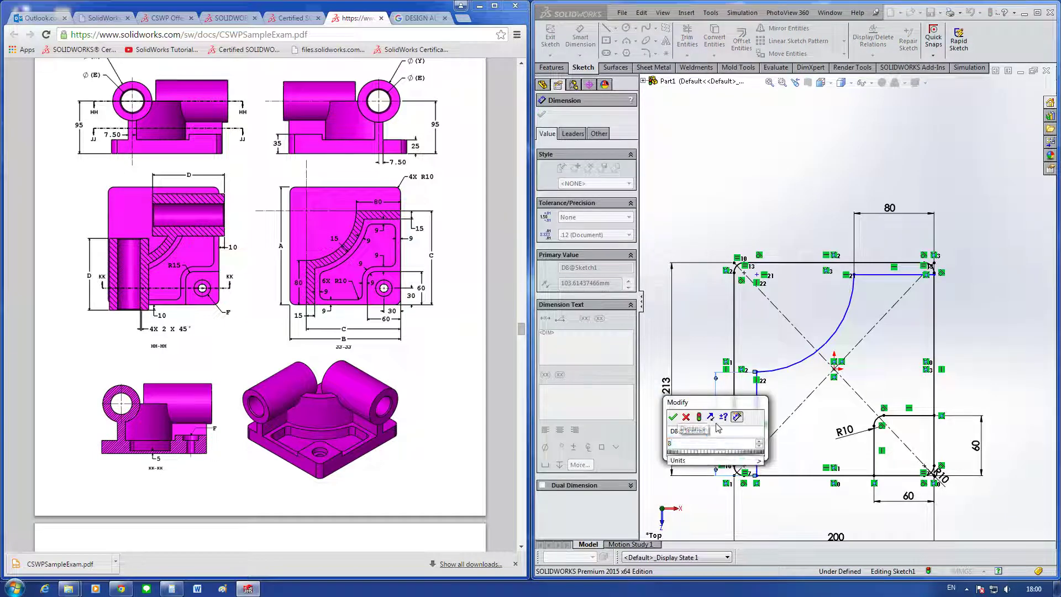
key(Return)
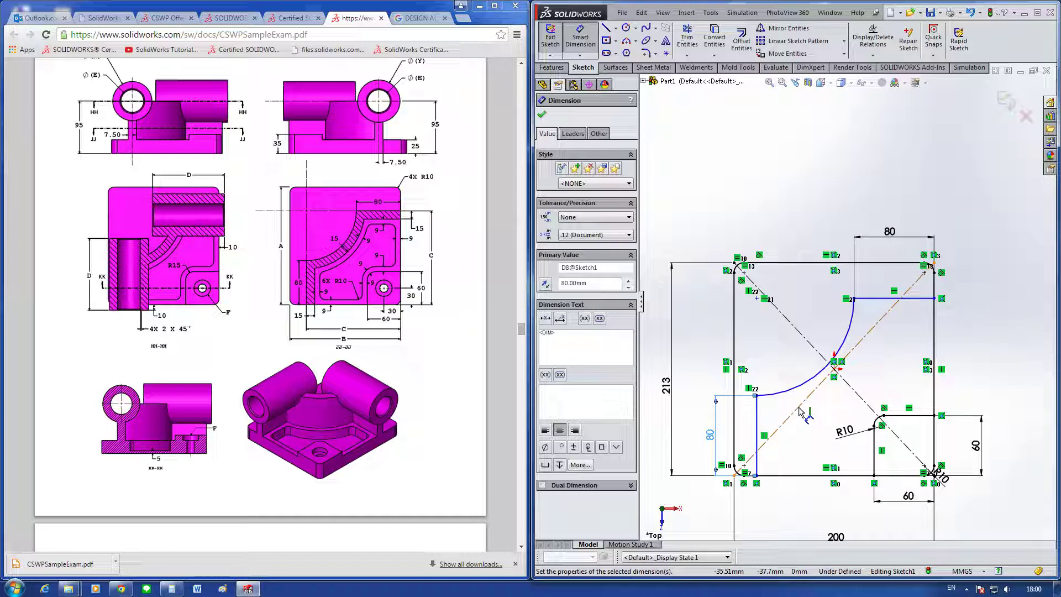
click(757, 454)
click(935, 456)
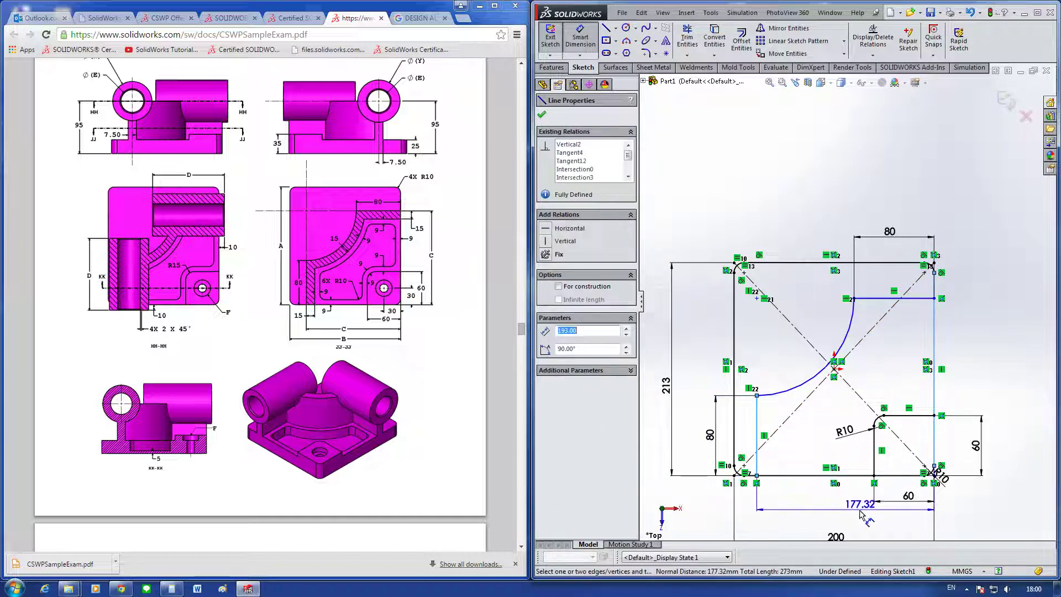
scroll(818, 464, up, 2)
scroll(845, 437, down, 3)
click(846, 432)
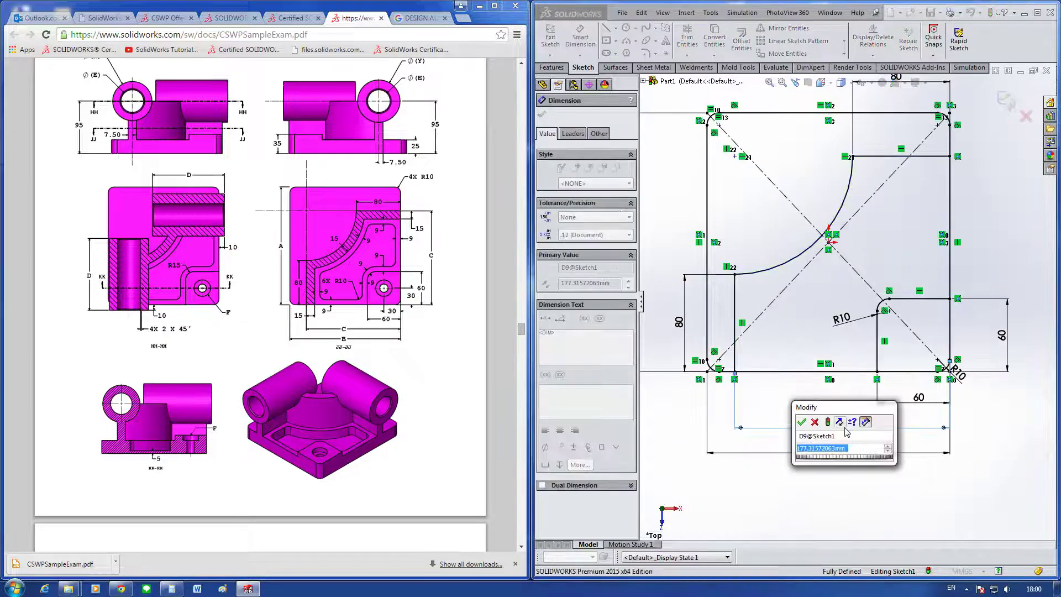
scroll(505, 344, down, 5)
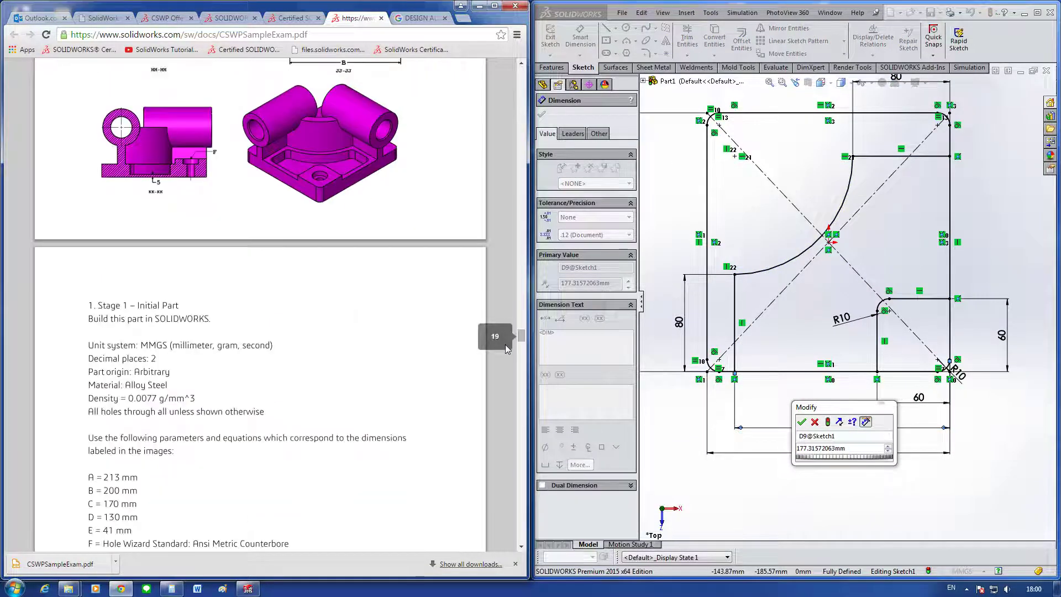
click(853, 449)
text(170)
key(Return)
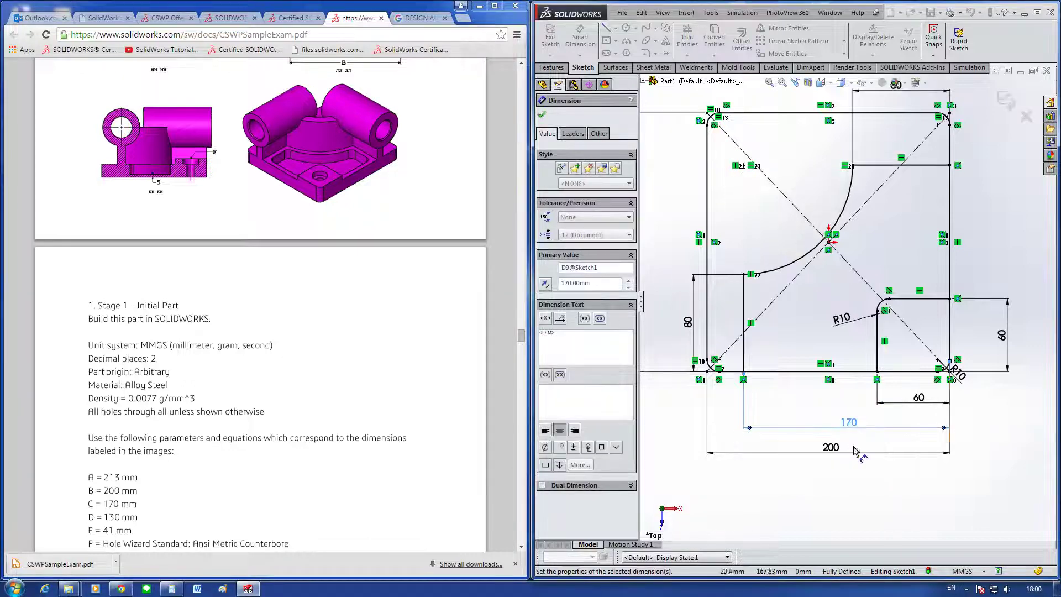
Step: Fit the sketch in view, cancel an extra dimension, and check the exam drawing
key(f)
click(897, 207)
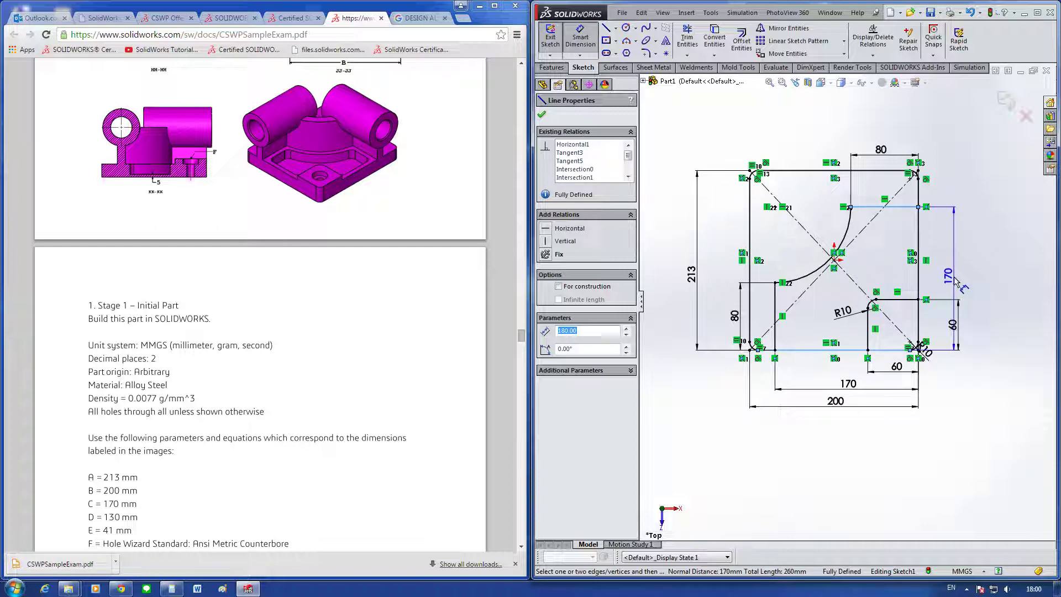
key(Escape)
click(503, 287)
scroll(503, 287, up, 3)
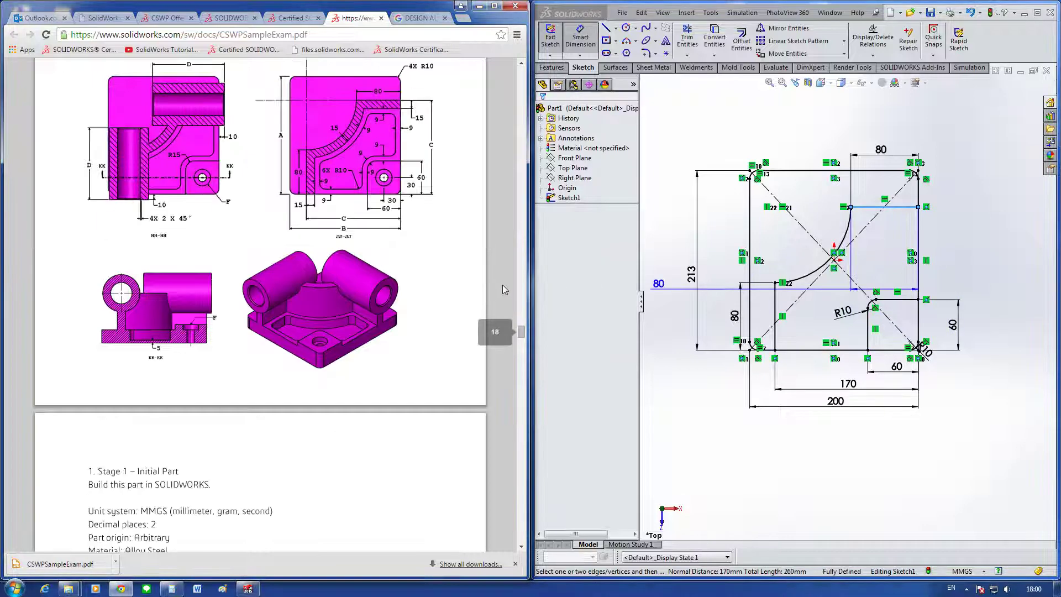
scroll(502, 284, up, 3)
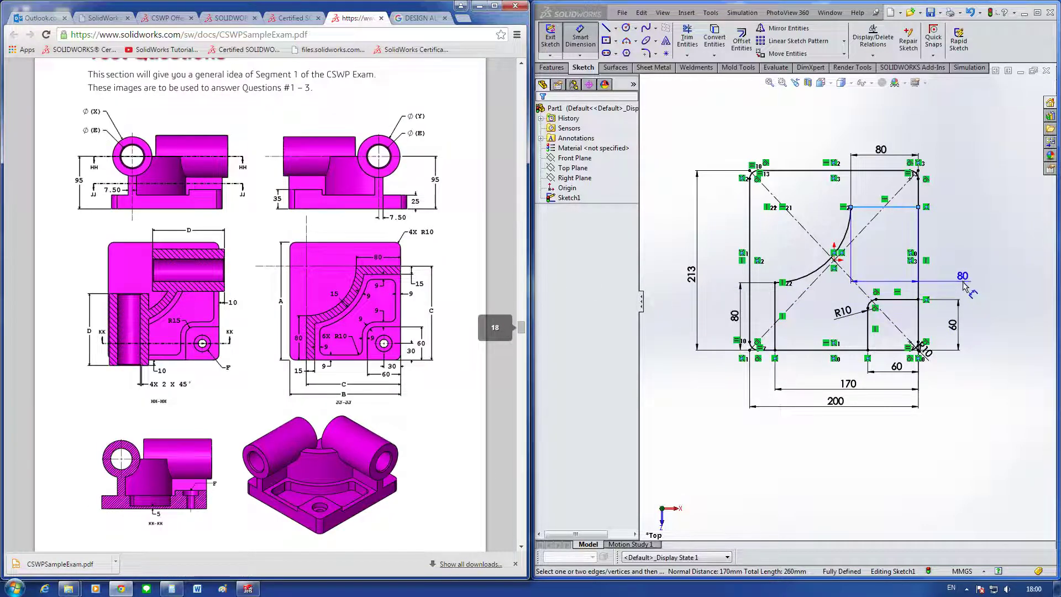
Step: Drag the top and left 80 mm dimensions to clearer positions
click(906, 257)
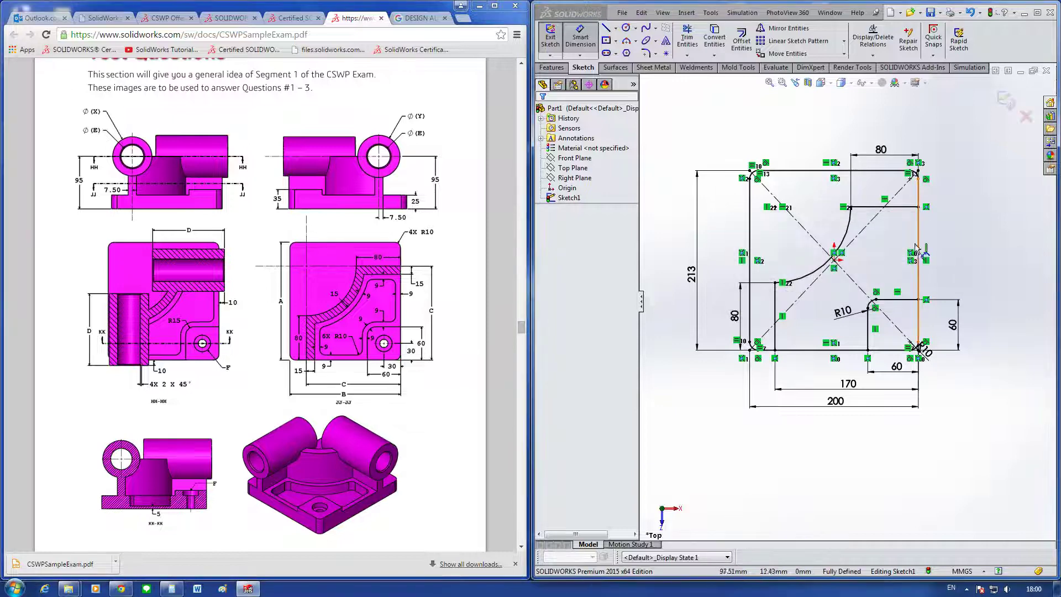
drag(880, 149, 883, 131)
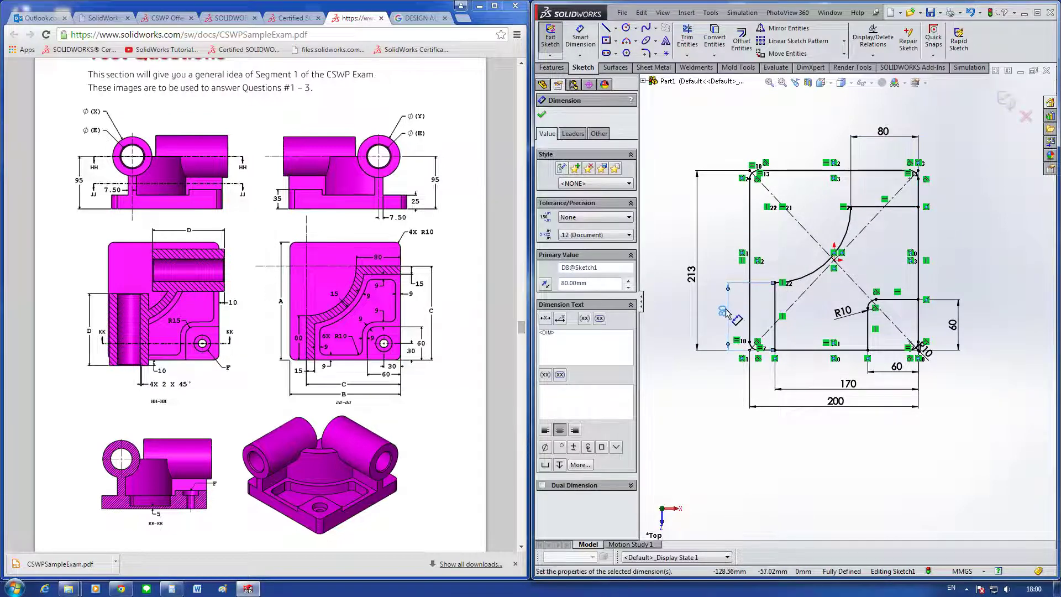
drag(734, 315, 767, 308)
drag(882, 131, 877, 188)
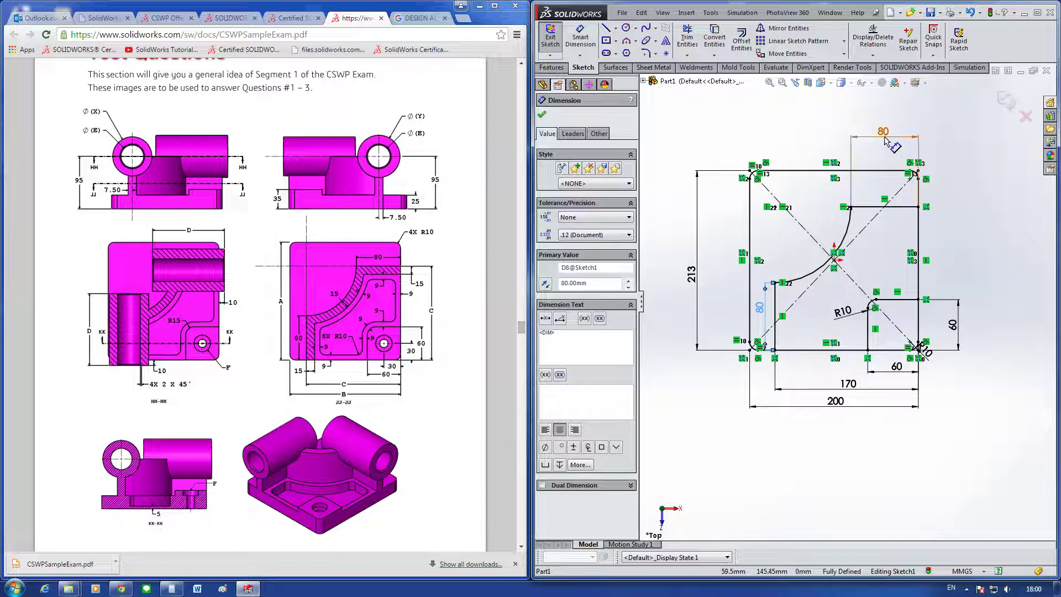
Step: Check the 60 mm, R10 and 80 mm dimensions and the top 80 mm line
click(952, 325)
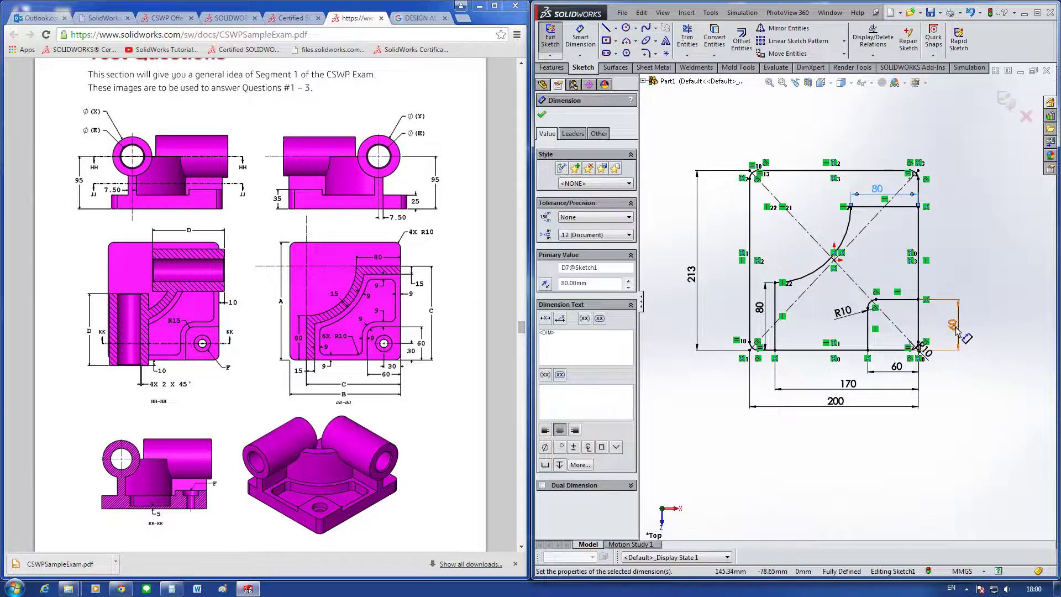
scroll(943, 378, down, 2)
click(933, 374)
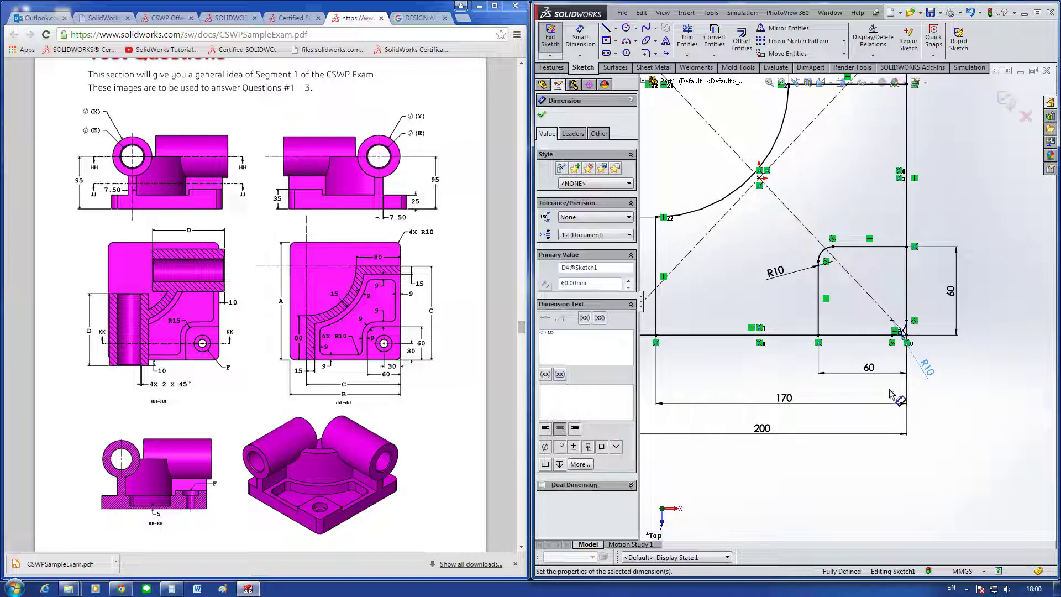
scroll(829, 331, up, 2)
scroll(793, 236, up, 2)
scroll(794, 237, down, 2)
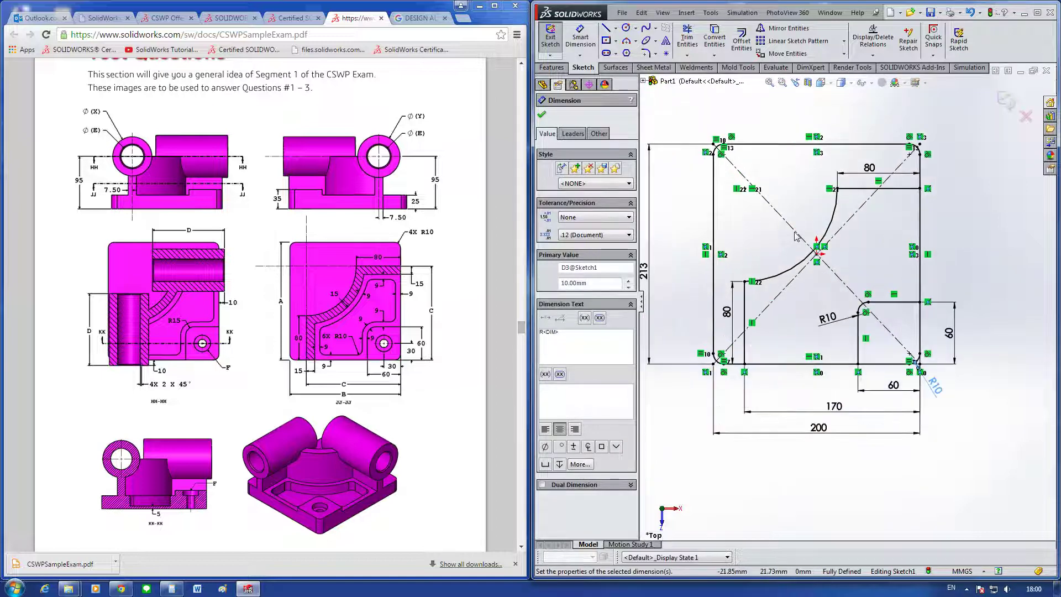
click(727, 325)
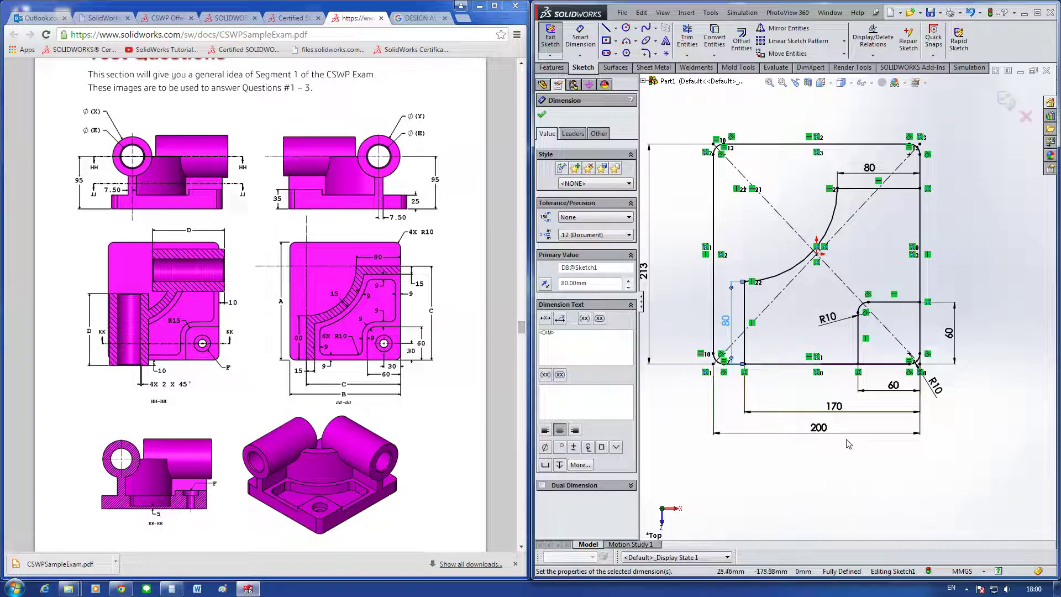
click(867, 189)
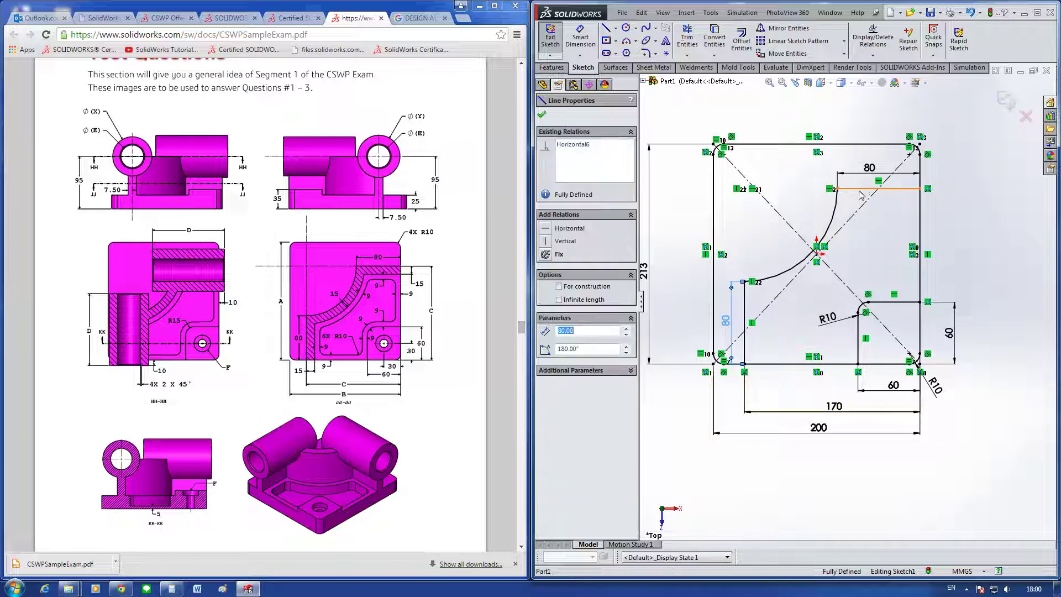
Step: Offset the line-arc-line wall chain by 15 mm and move the 15 dimension clear of the curve
click(741, 39)
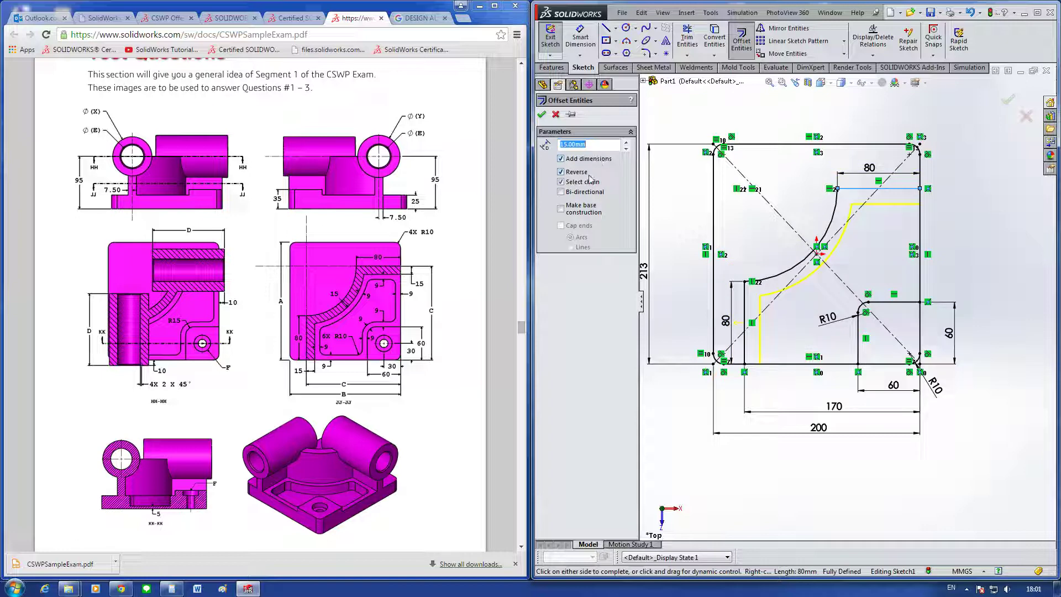
click(542, 114)
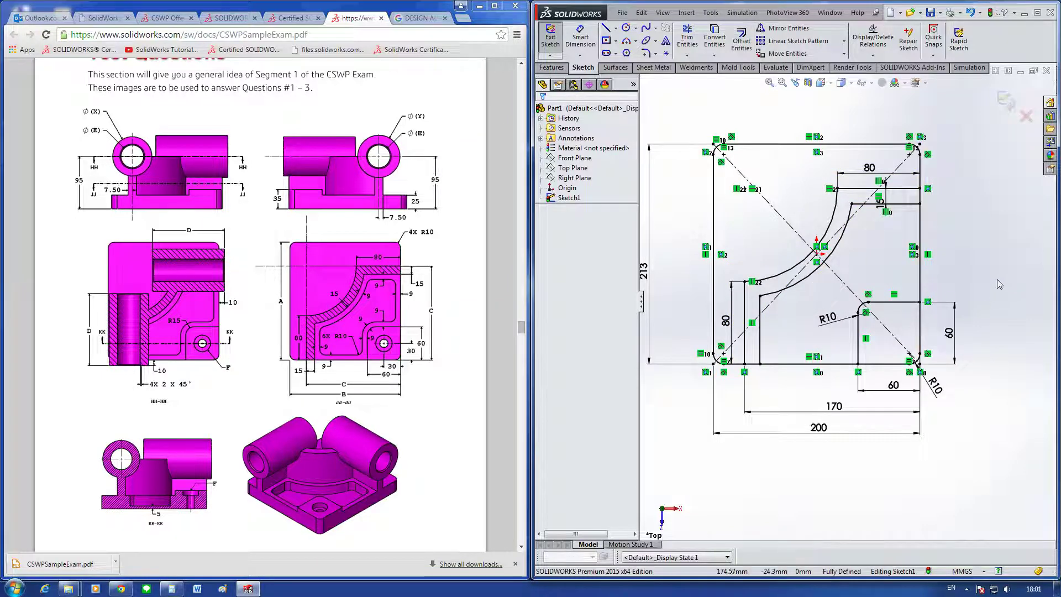
mouse_move(888, 204)
mouse_down()
mouse_move(932, 194)
mouse_move(815, 196)
mouse_up()
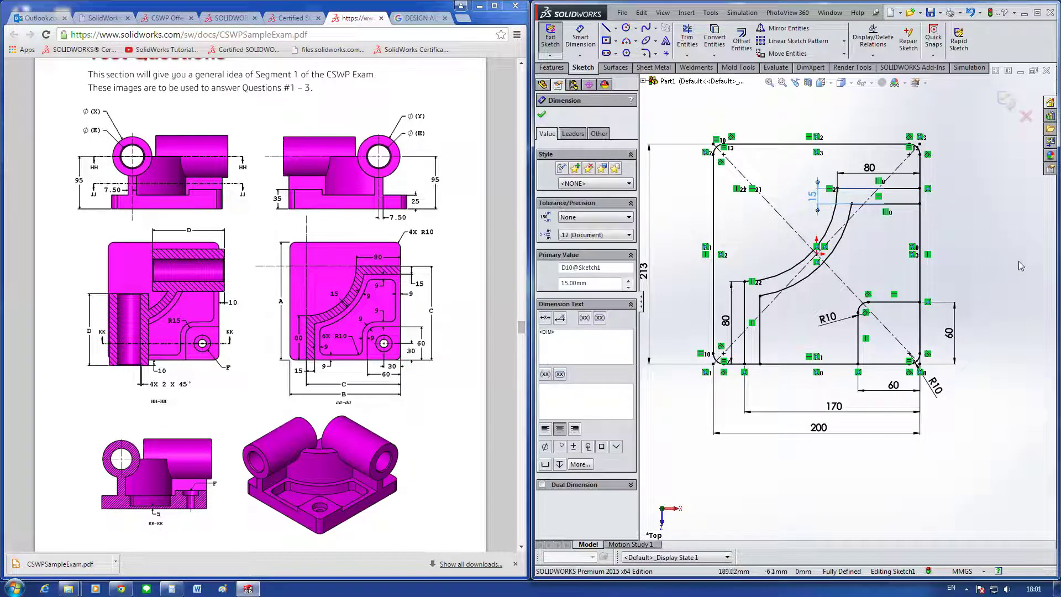
key(Escape)
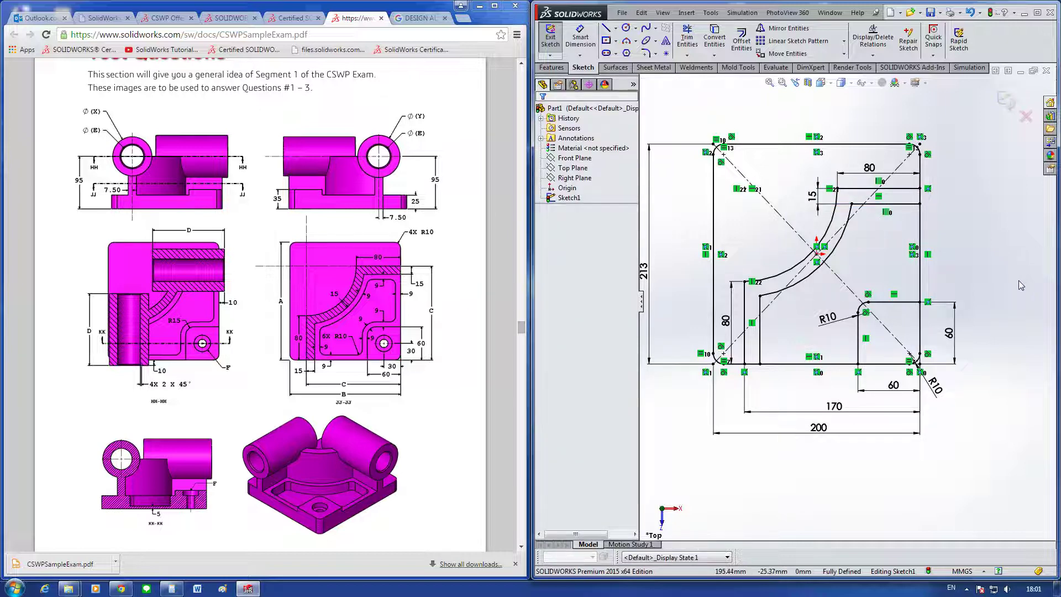
Step: Offset the chain of inner arc, vertical, bottom and R10 arc lines to the inside
click(837, 256)
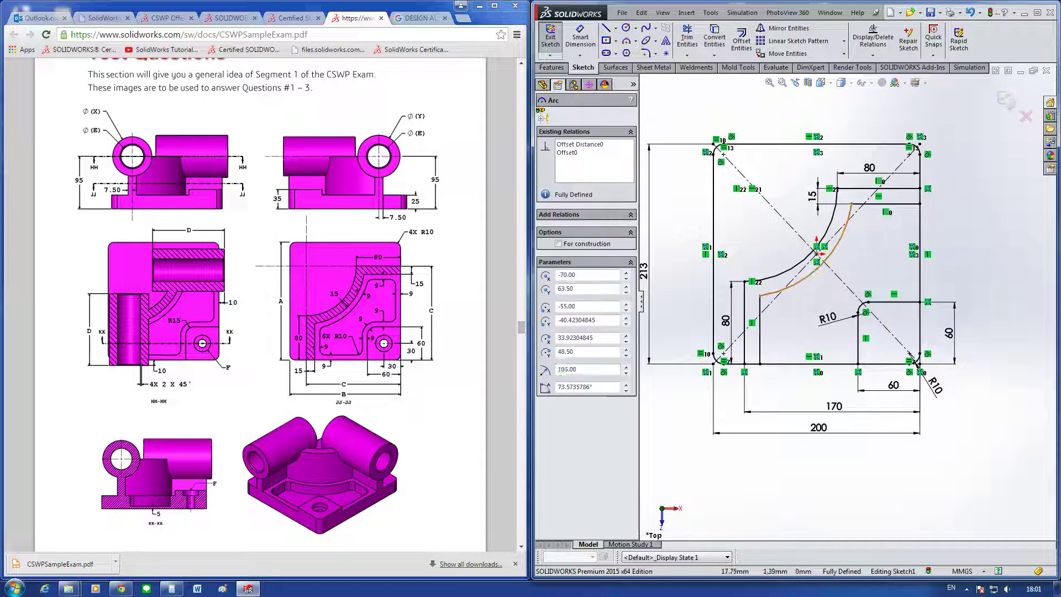
ctrl+click(760, 338)
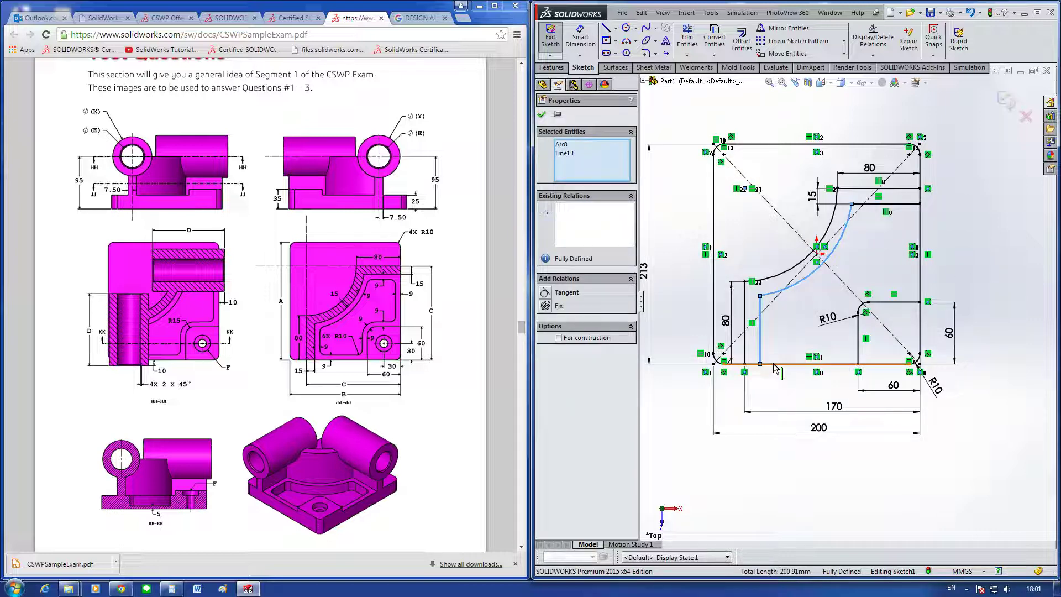
ctrl+click(774, 365)
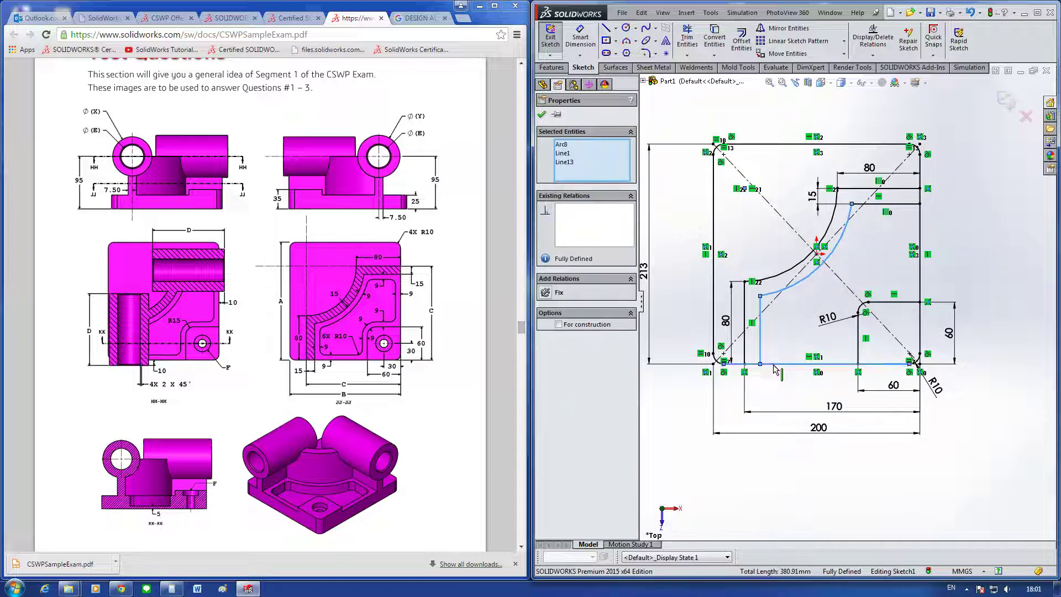
ctrl+click(862, 305)
ctrl+click(885, 304)
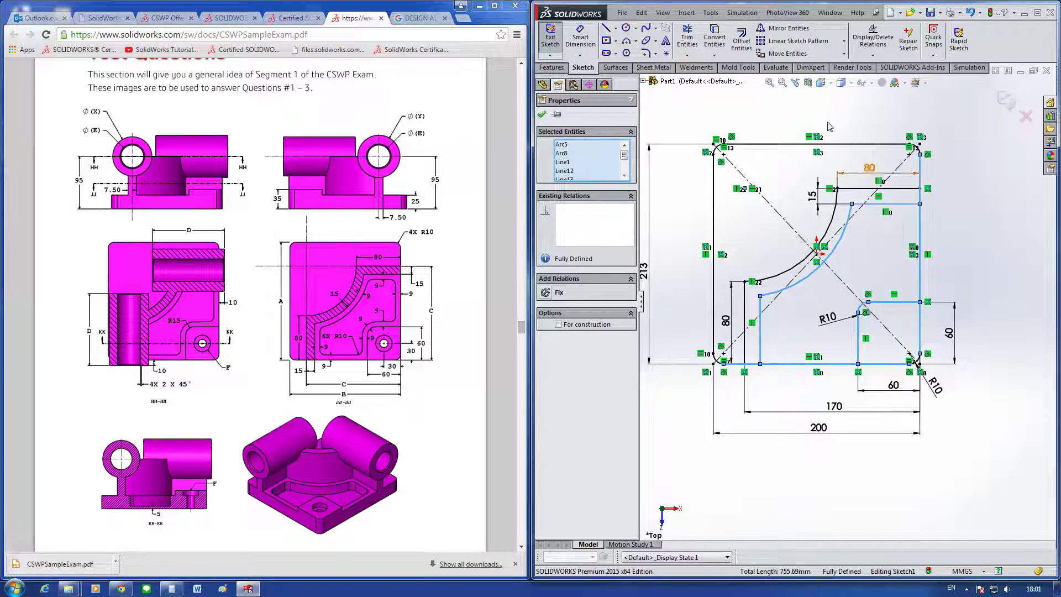
click(741, 38)
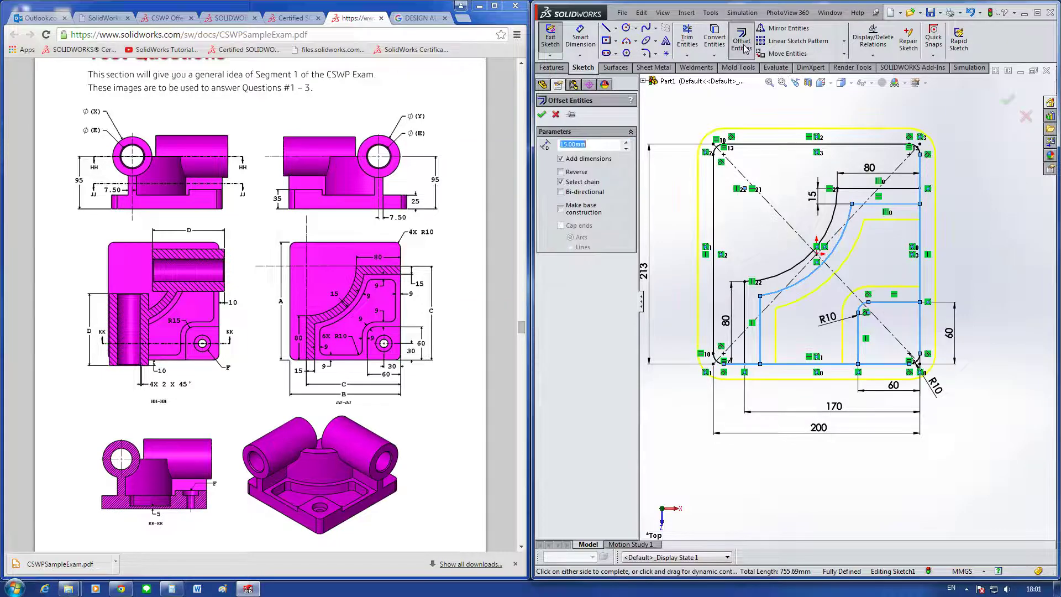
click(561, 172)
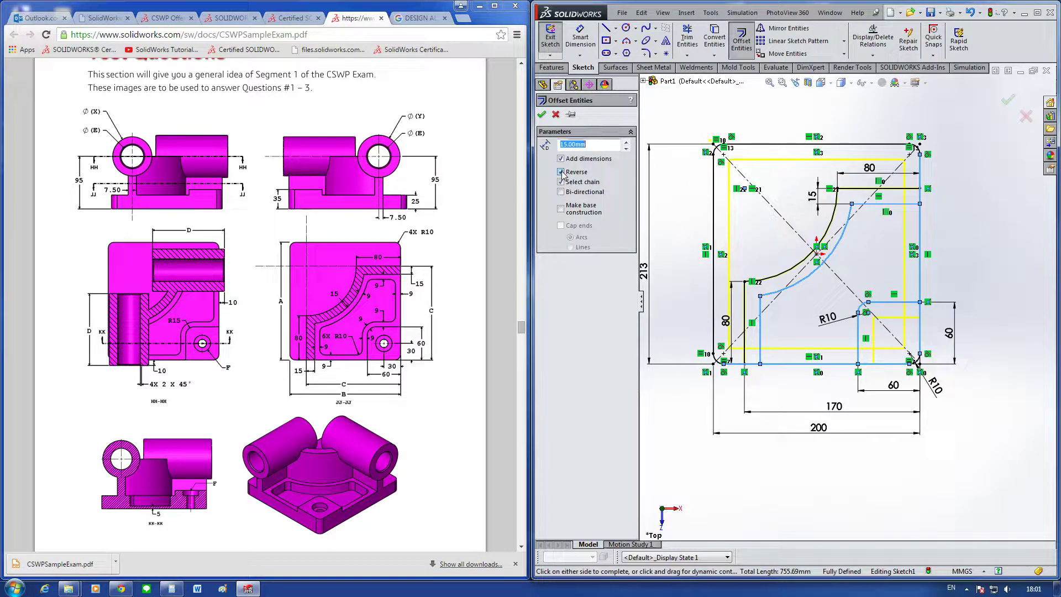
key(Return)
Step: Add an inward offset copy of the plate's outer boundary chain
click(741, 39)
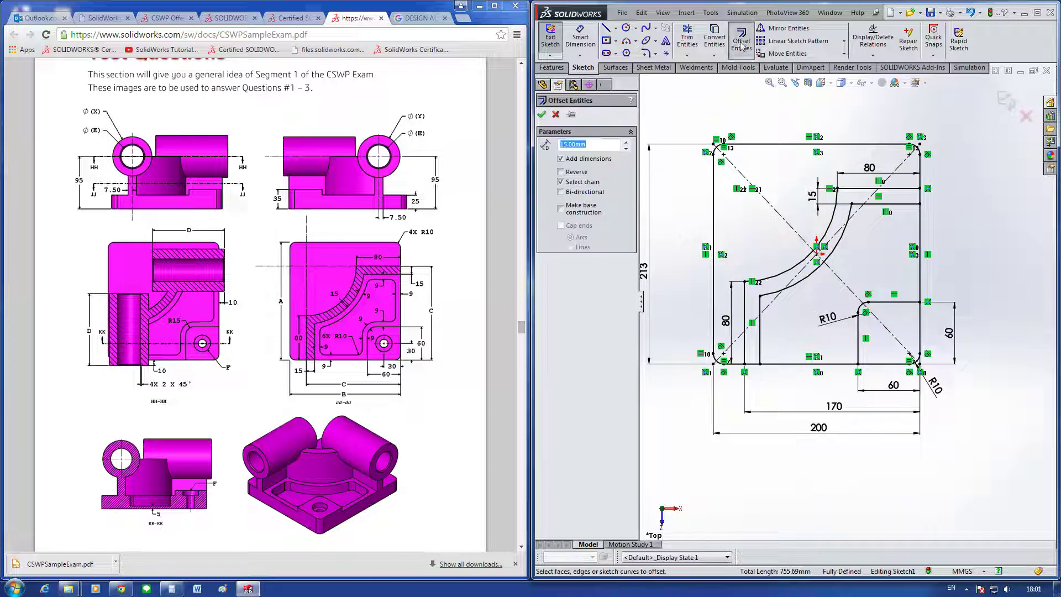
click(905, 205)
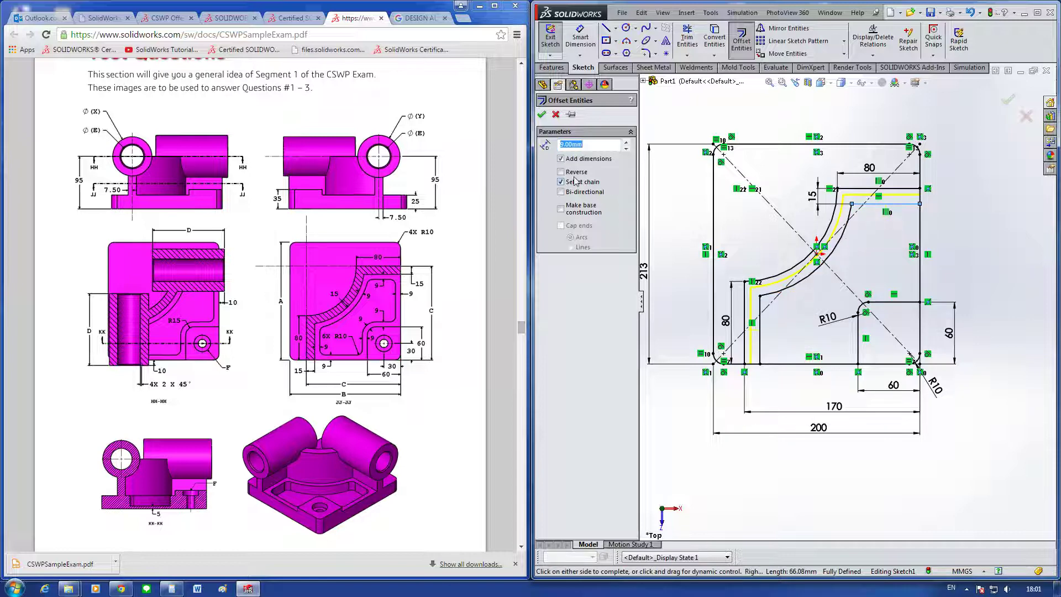
click(919, 274)
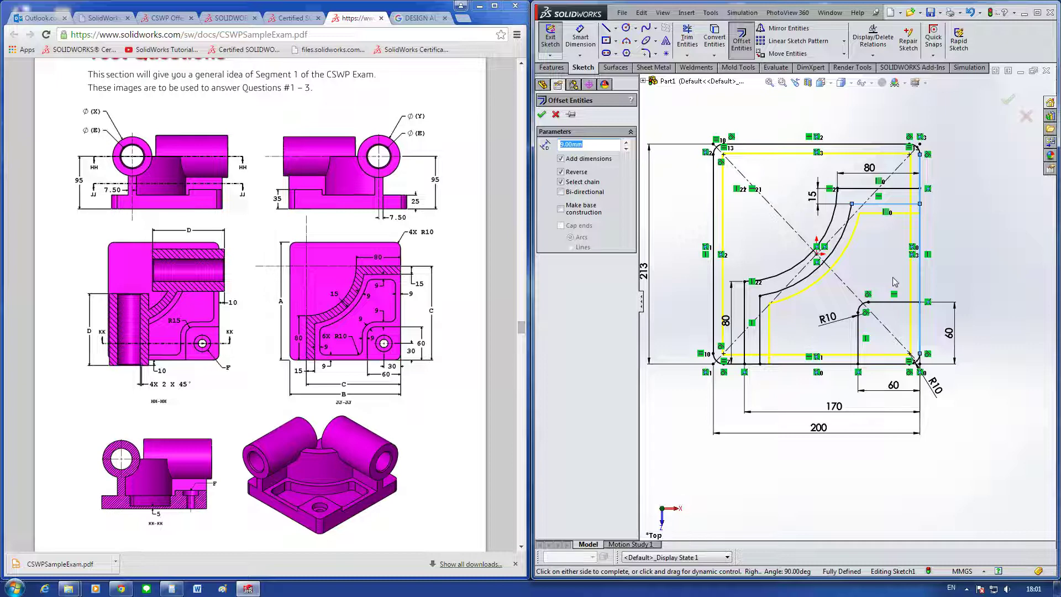
click(895, 282)
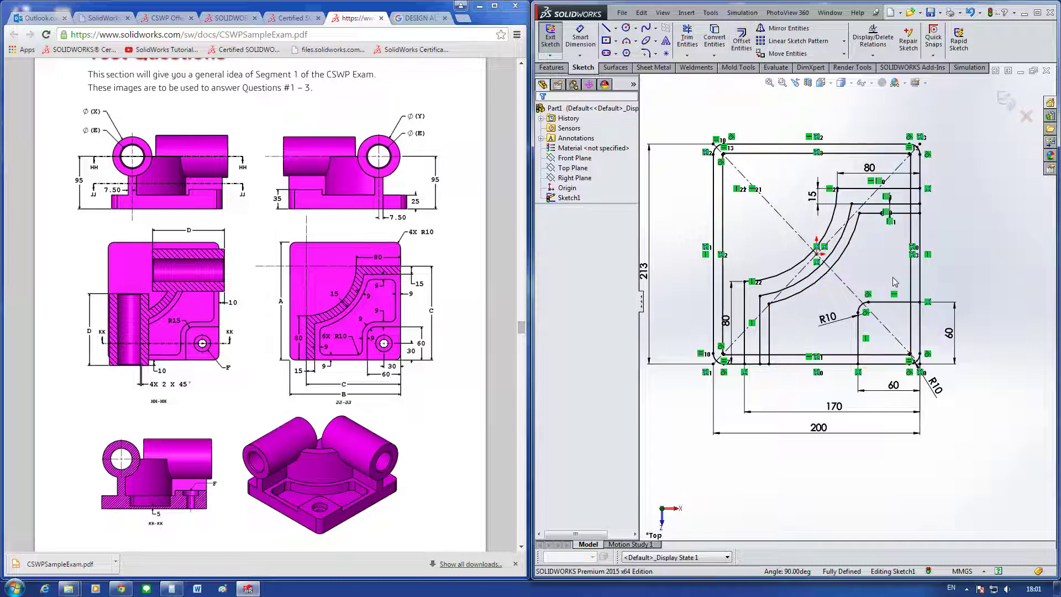
Step: Inspect the new top offset line and the top-right corner fillet arc
click(807, 158)
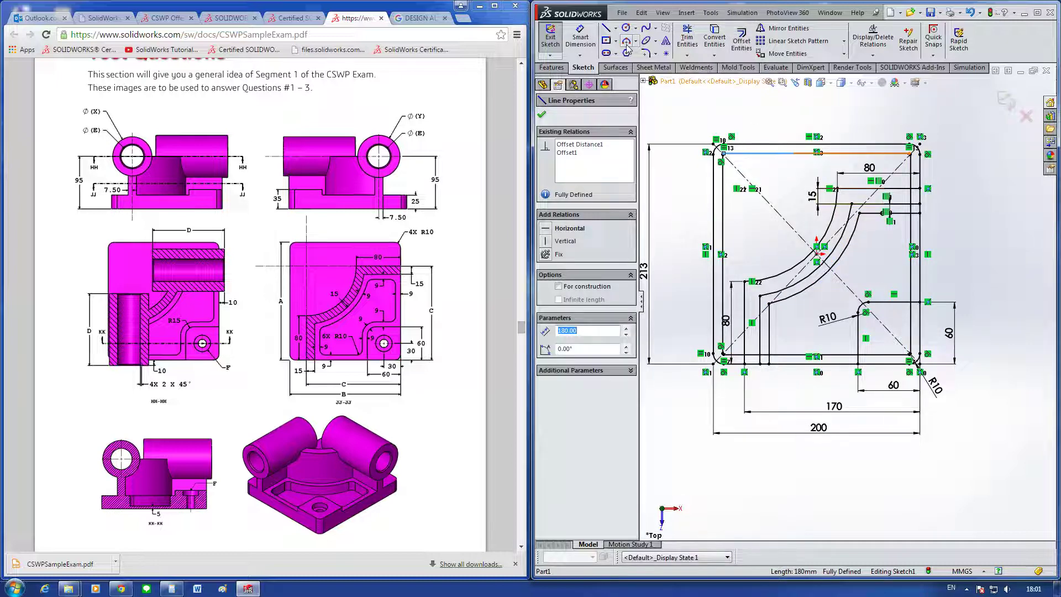
click(726, 182)
scroll(729, 171, down, 3)
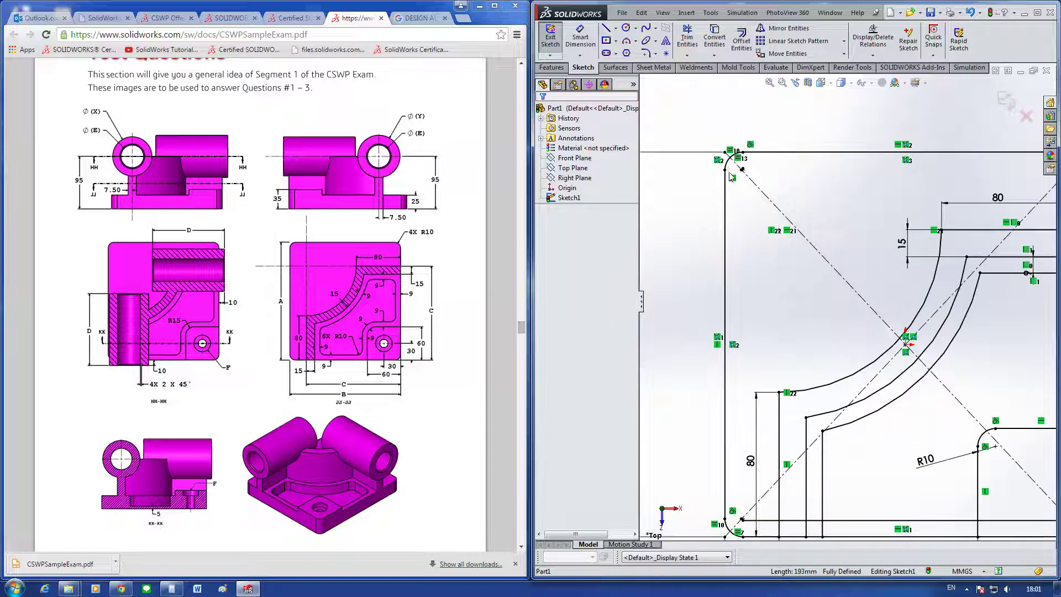
click(741, 249)
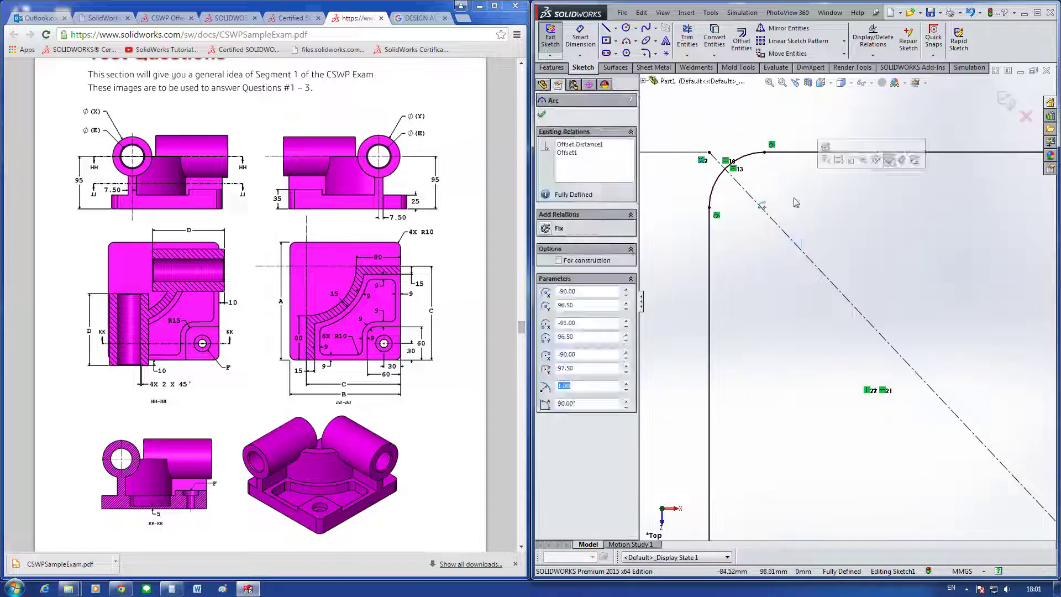
scroll(961, 301, up, 4)
scroll(960, 301, down, 5)
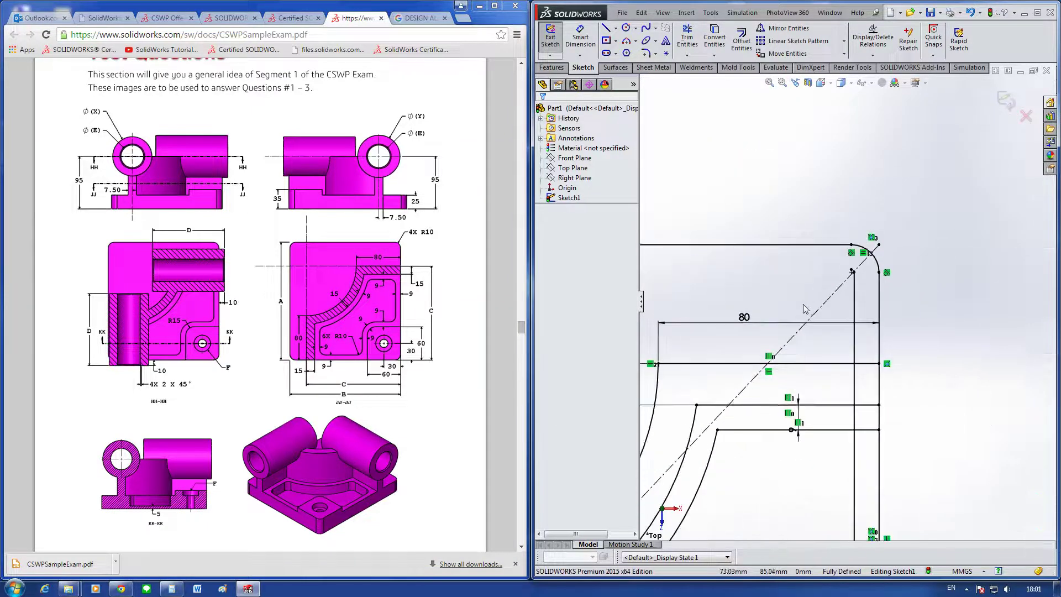
click(855, 274)
key(Escape)
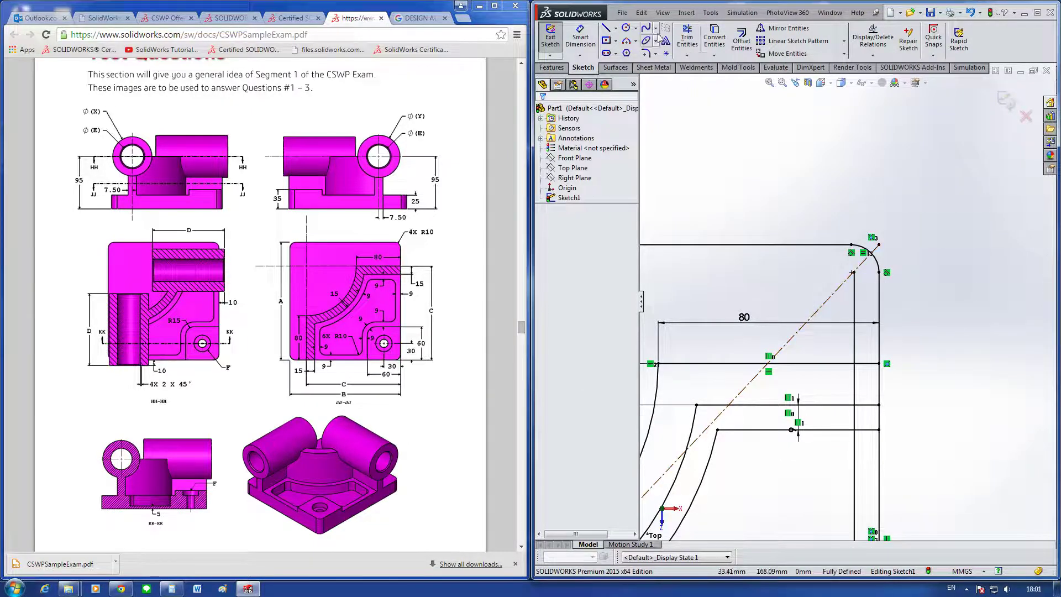
Step: Trim the vertical line's end at the top-right corner and the leftover inner horizontal segment
click(687, 38)
scroll(851, 309, up, 2)
mouse_move(848, 264)
mouse_down()
mouse_move(863, 287)
mouse_move(848, 297)
mouse_up()
scroll(845, 342, down, 2)
scroll(843, 365, up, 2)
scroll(840, 381, down, 2)
scroll(839, 381, down, 1)
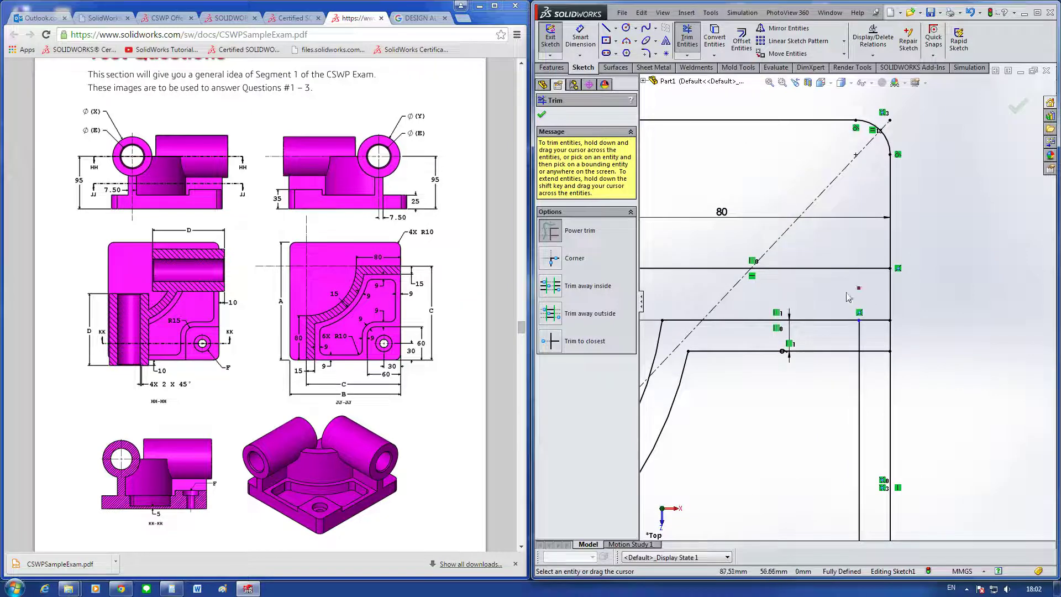
scroll(850, 344, up, 1)
scroll(853, 345, down, 1)
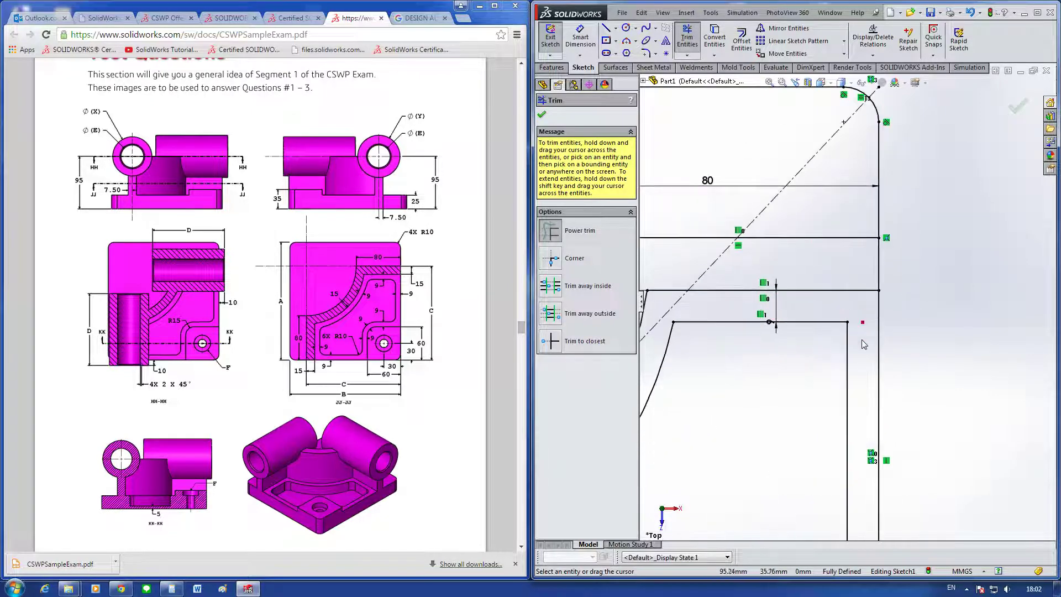
scroll(851, 387, up, 2)
scroll(844, 428, up, 1)
scroll(844, 428, down, 2)
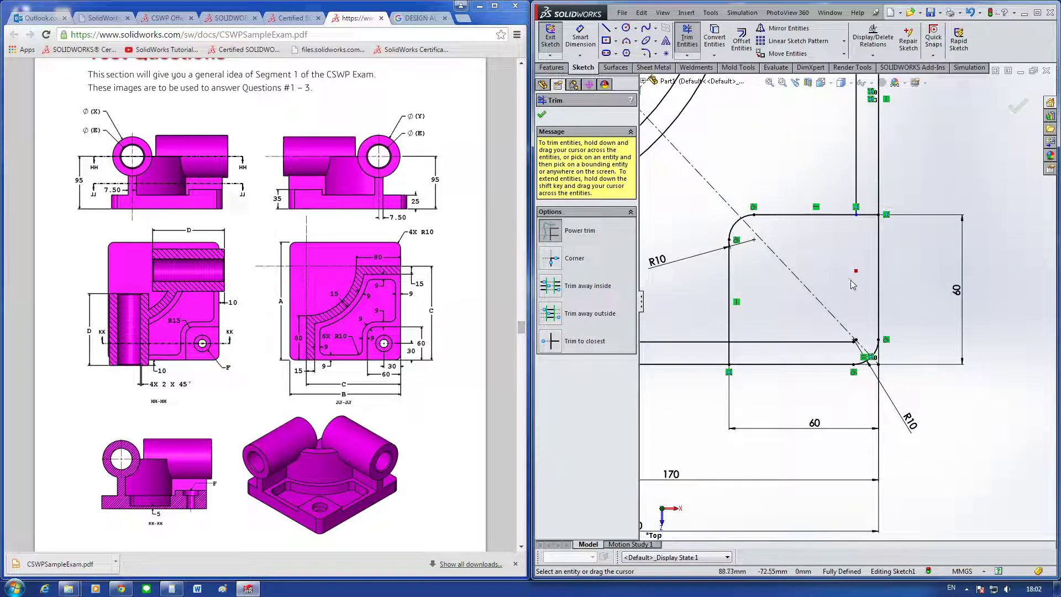
click(812, 341)
scroll(851, 338, down, 1)
scroll(851, 337, down, 2)
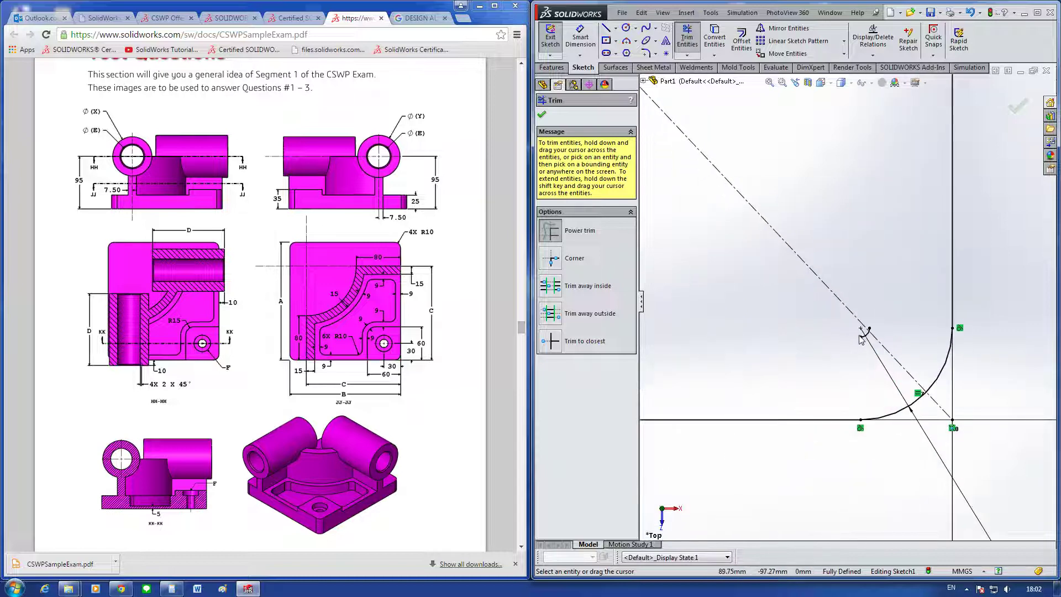
scroll(849, 326, down, 2)
scroll(827, 331, down, 1)
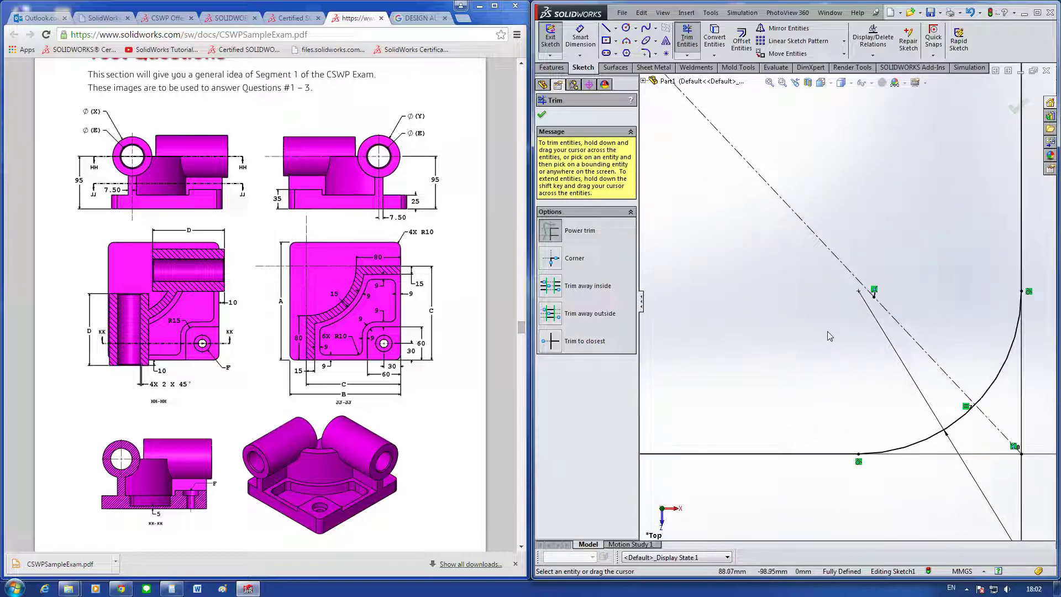
key(Escape)
Step: Box-select the entities around the lower-right R10 fillet to check them
drag(840, 336, 917, 239)
key(Escape)
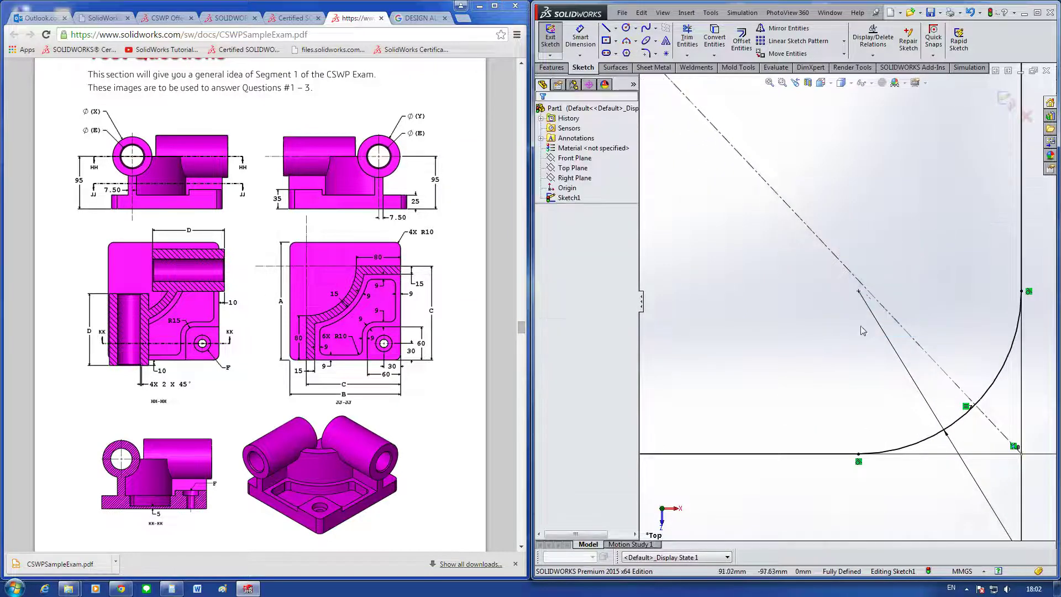
scroll(773, 331, up, 3)
scroll(762, 265, up, 2)
scroll(760, 261, up, 3)
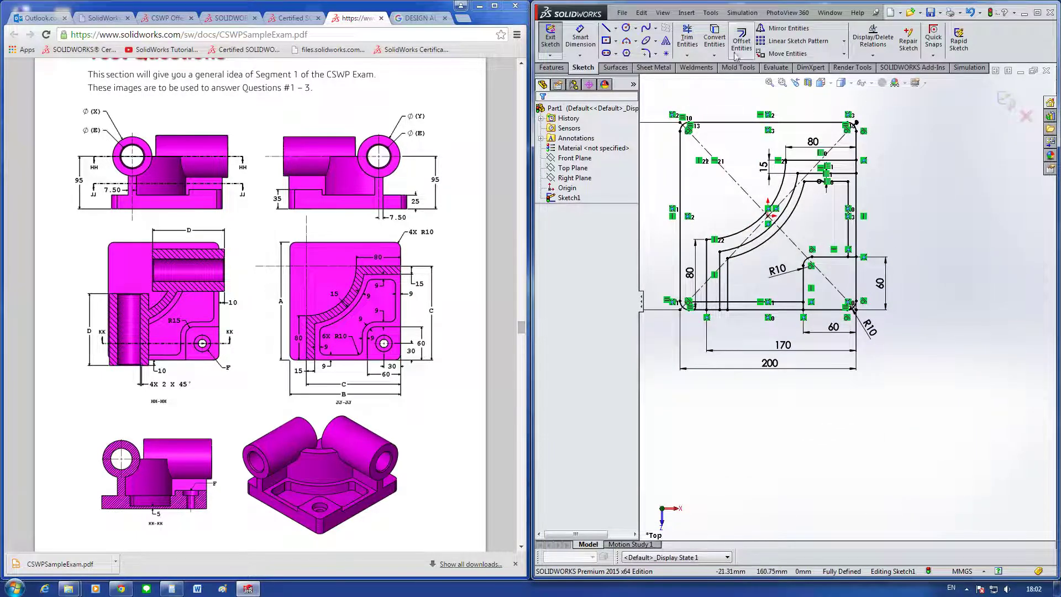
Step: Trim the short vertical segment at the lower-left inner corner and check nearby lines
click(687, 39)
scroll(762, 324, down, 4)
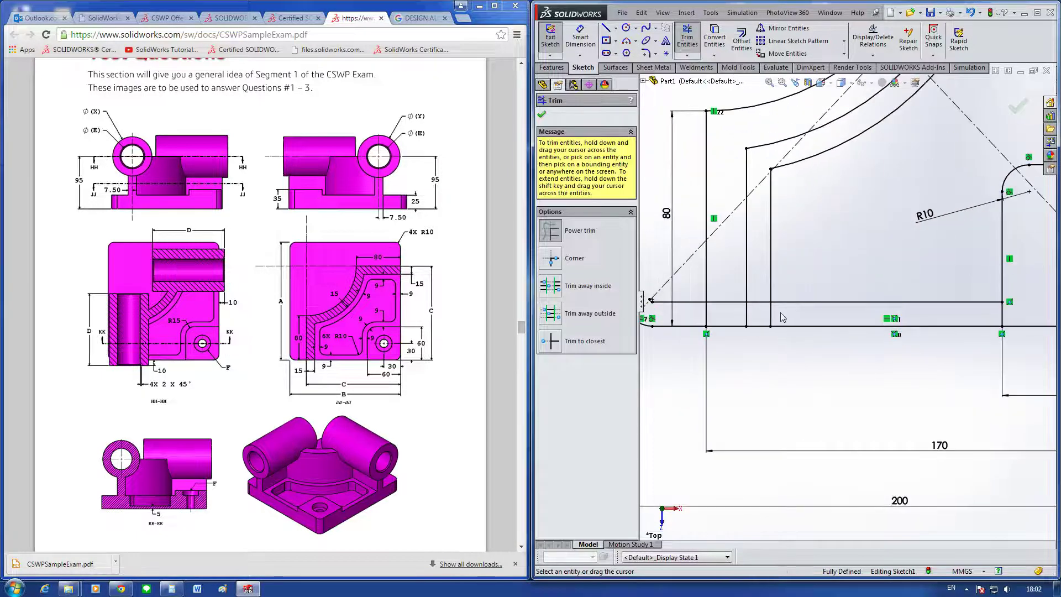
drag(782, 317, 765, 301)
key(Escape)
click(727, 303)
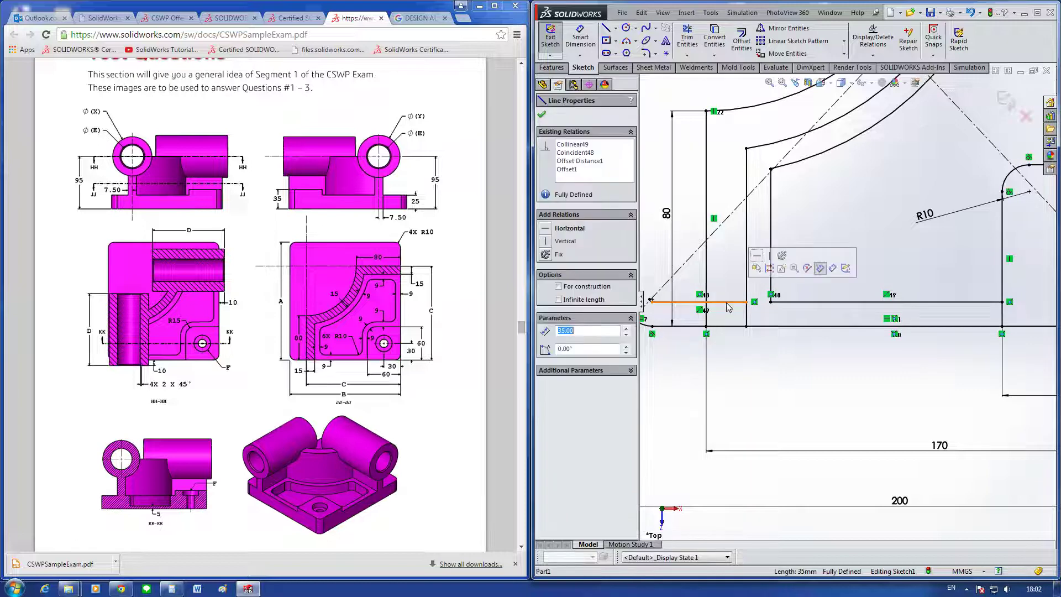
key(Escape)
key(f)
scroll(877, 291, down, 5)
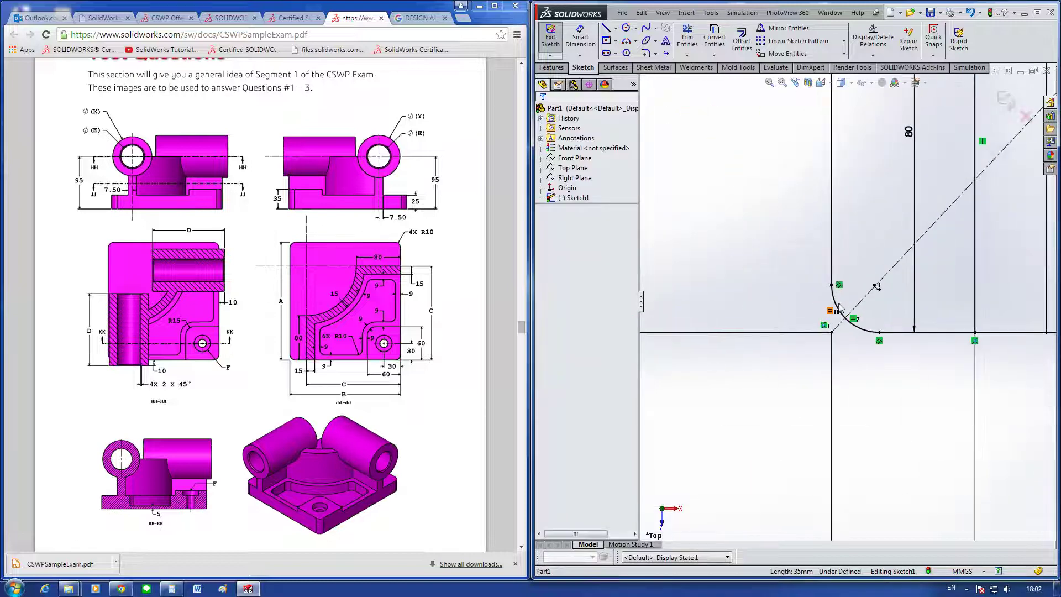
click(877, 291)
key(Escape)
scroll(910, 353, up, 3)
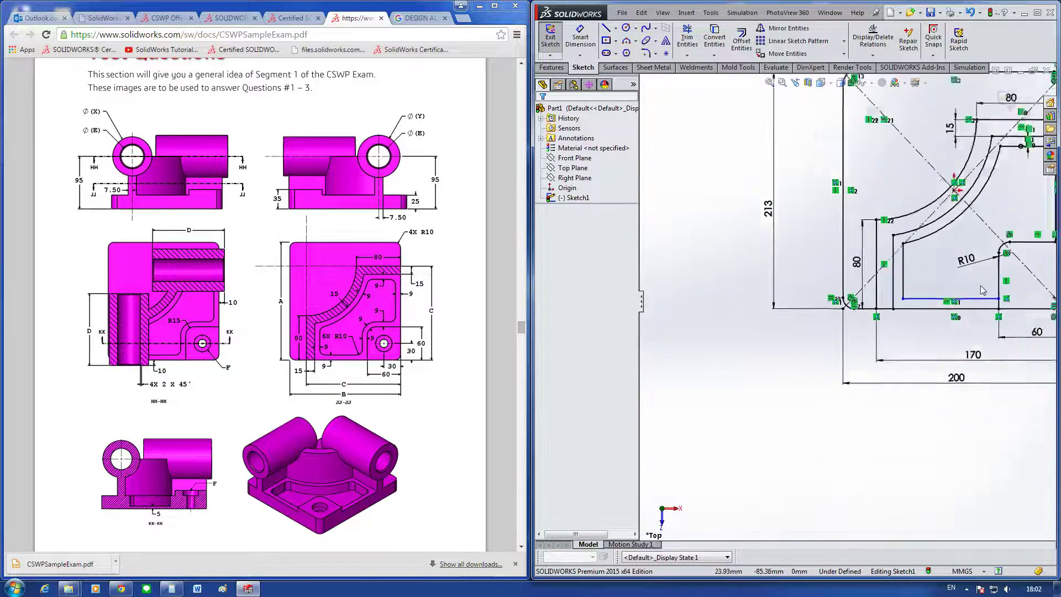
Step: Dimension the gap between the two bottom horizontal lines as 9 mm
right_drag(910, 374, 874, 293)
click(867, 316)
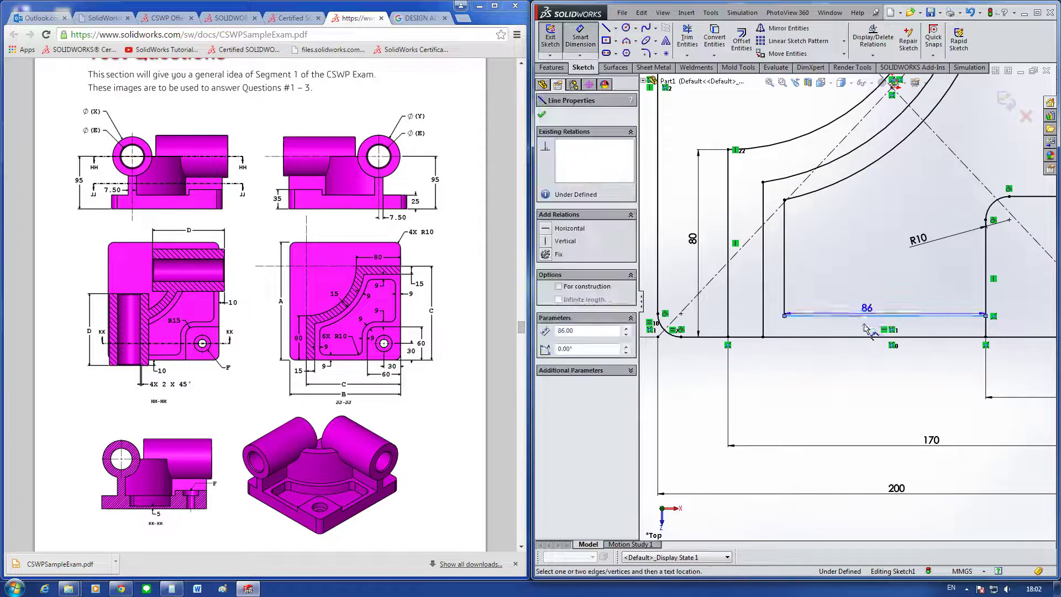
click(859, 336)
click(787, 335)
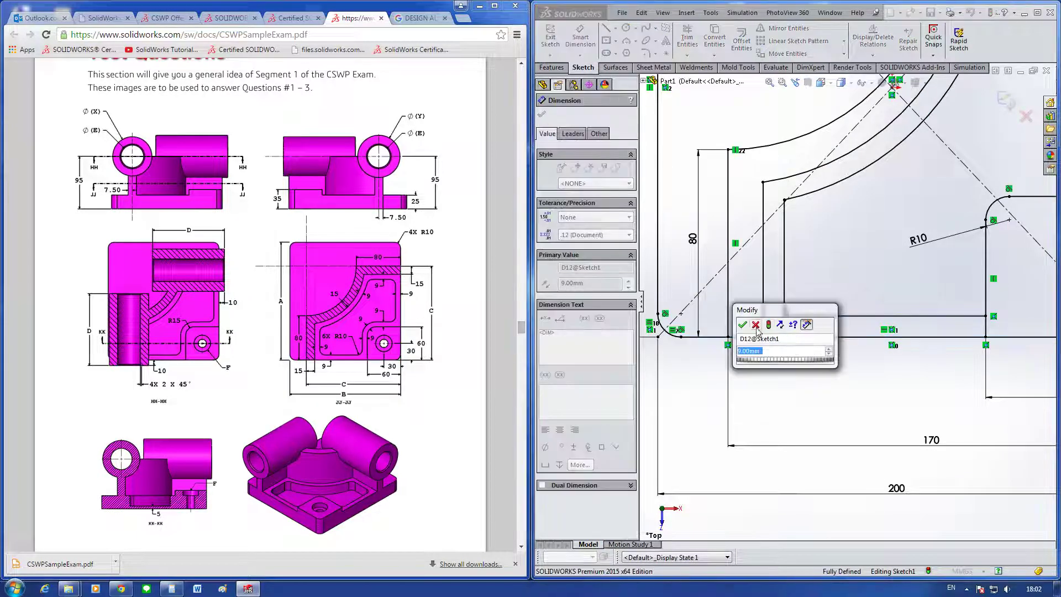
key(Return)
Step: Try dimensioning the vertical line, cancelling the redundant driven dimension
scroll(884, 282, up, 3)
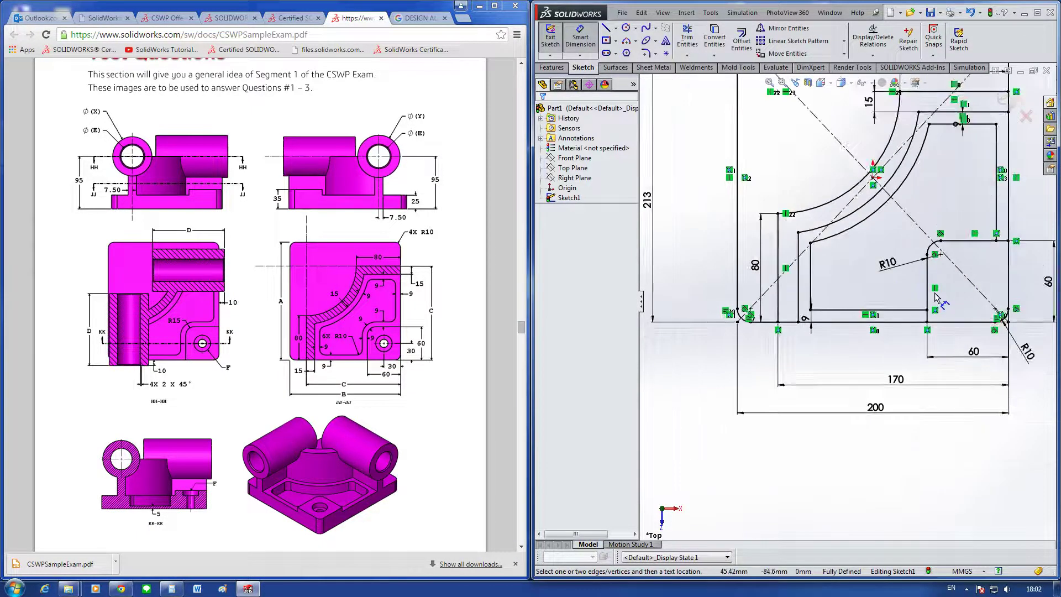
scroll(824, 279, down, 3)
scroll(790, 354, down, 2)
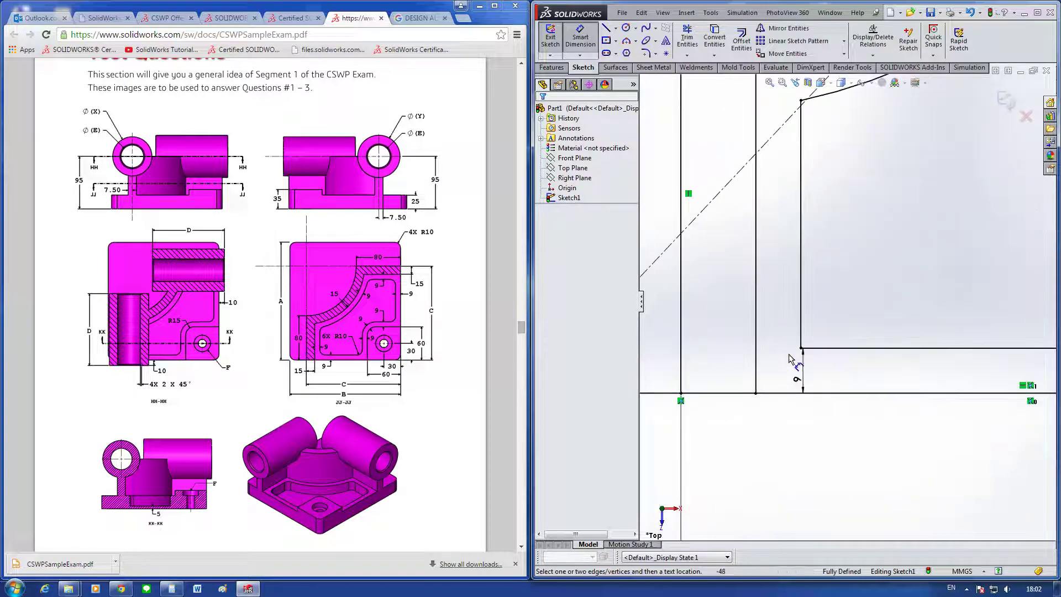
click(844, 375)
click(755, 313)
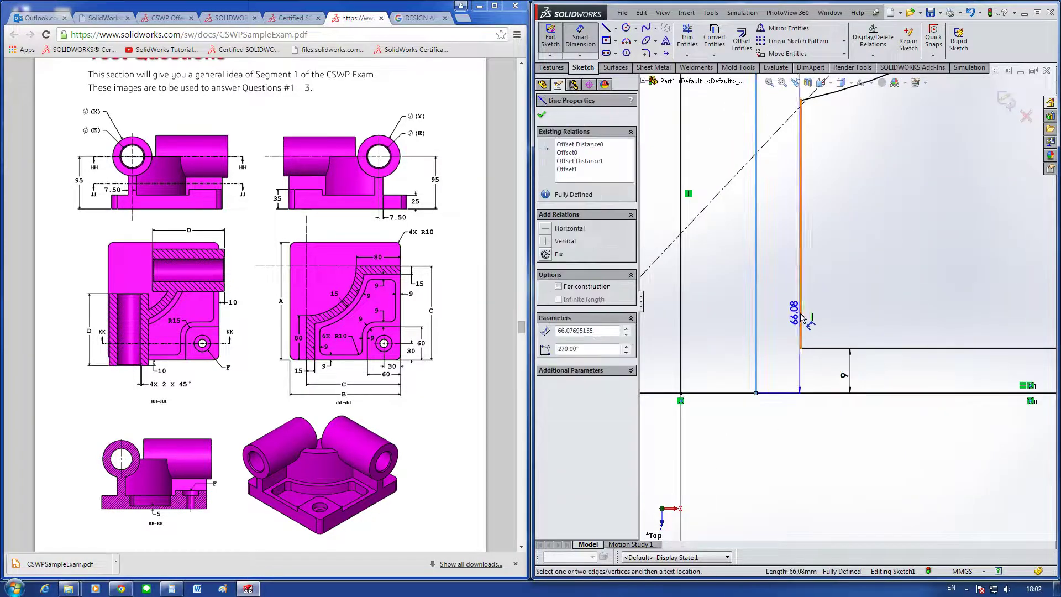
click(784, 301)
key(Escape)
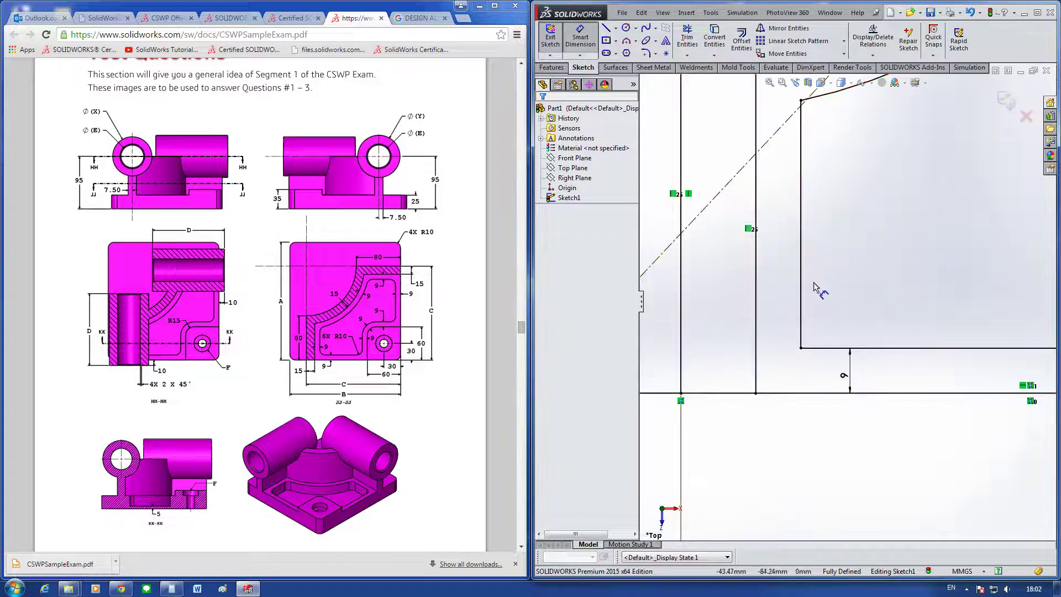
scroll(814, 289, up, 3)
scroll(895, 246, up, 3)
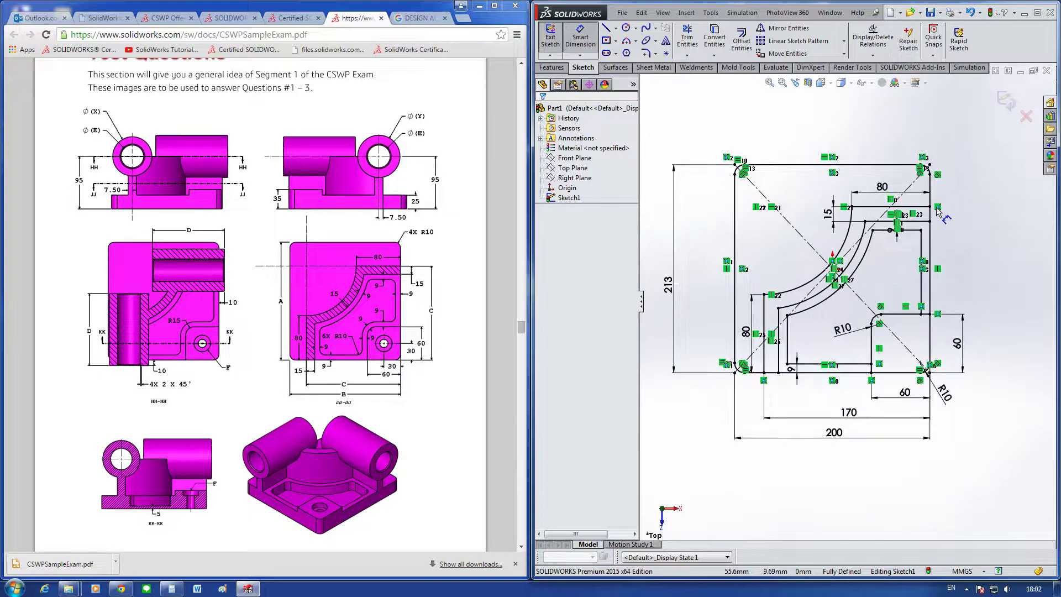
scroll(934, 270, down, 2)
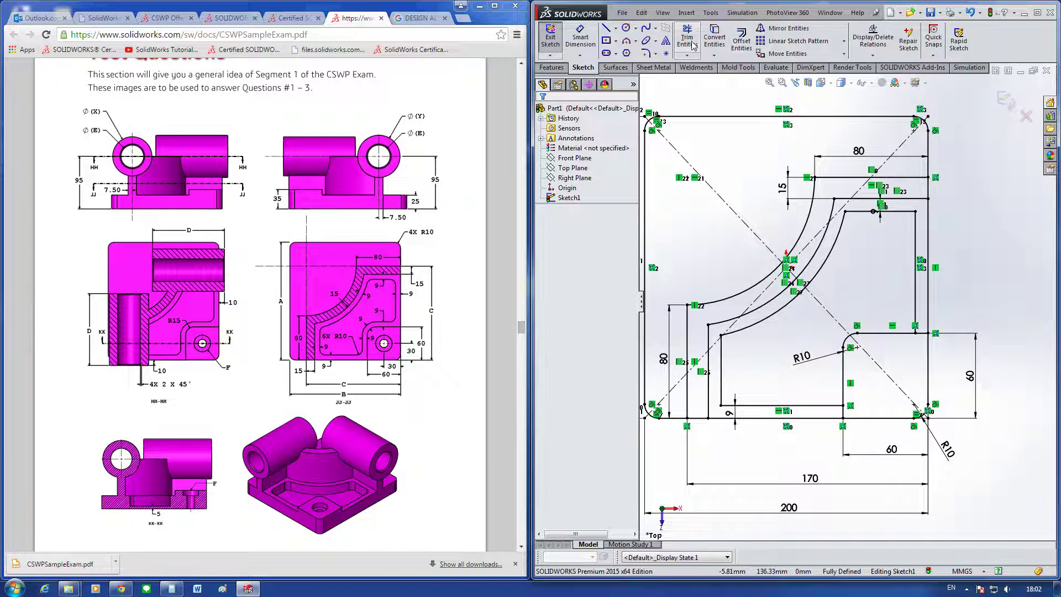
Step: Offset the lower-right pad's vertical edge, R10 arc and top edge inward
click(741, 40)
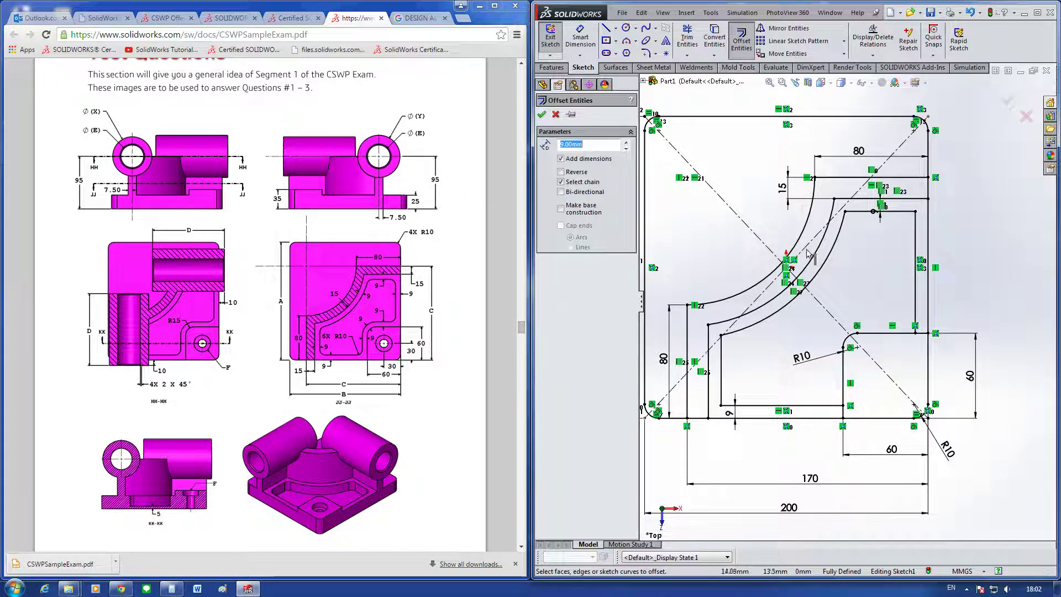
click(842, 371)
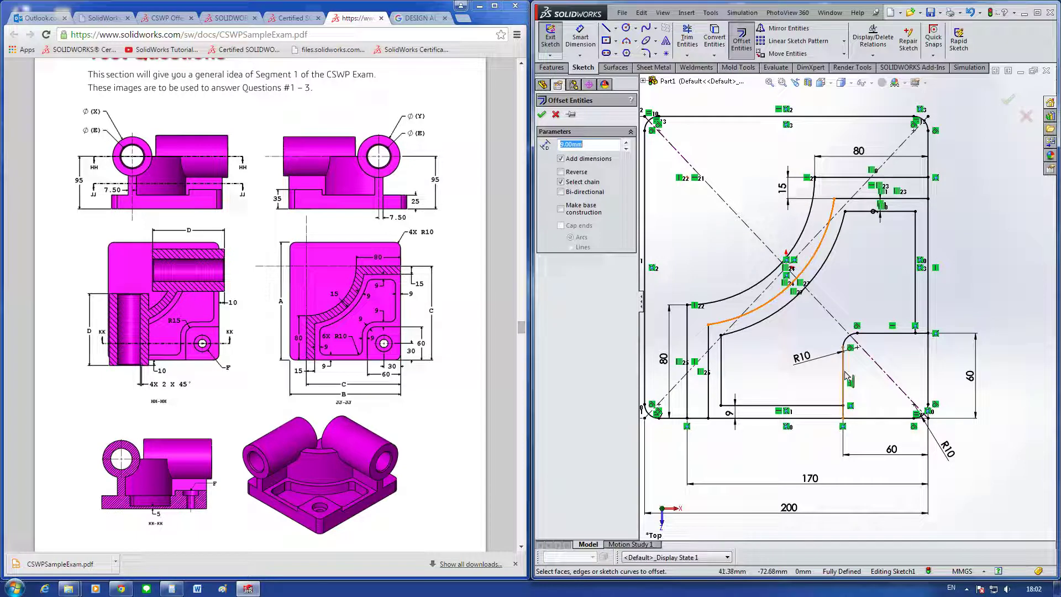
click(542, 116)
Step: Trim away the leftover short segment and the stub beneath it
click(687, 39)
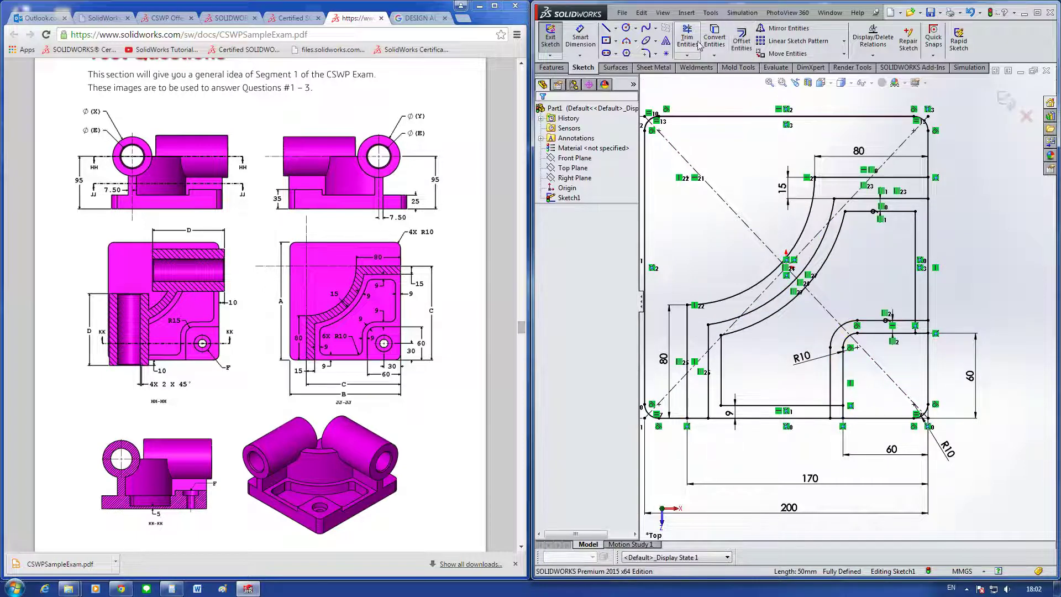
scroll(859, 478, down, 3)
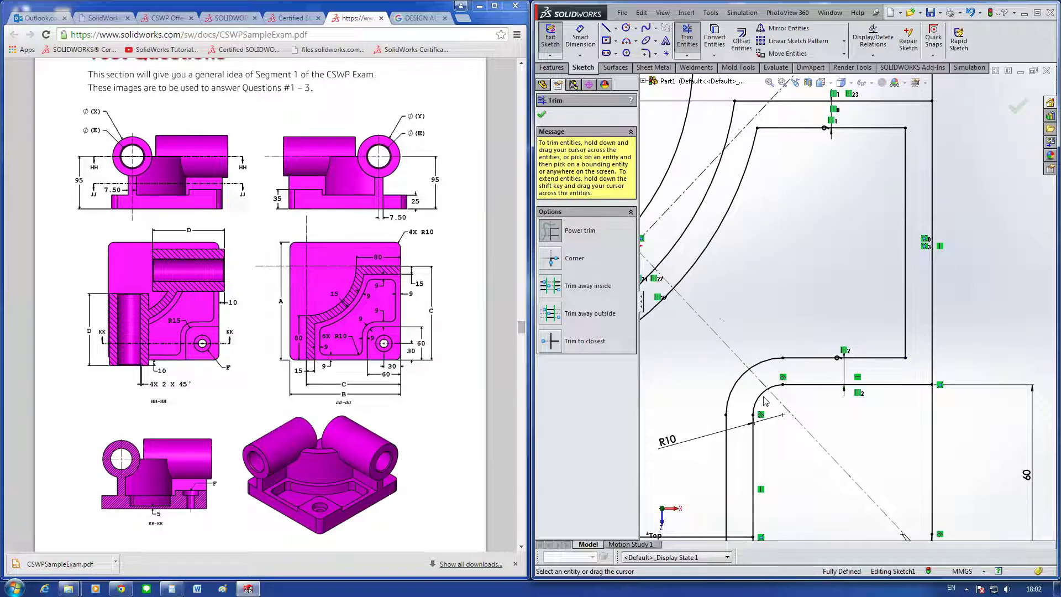
drag(820, 340, 806, 368)
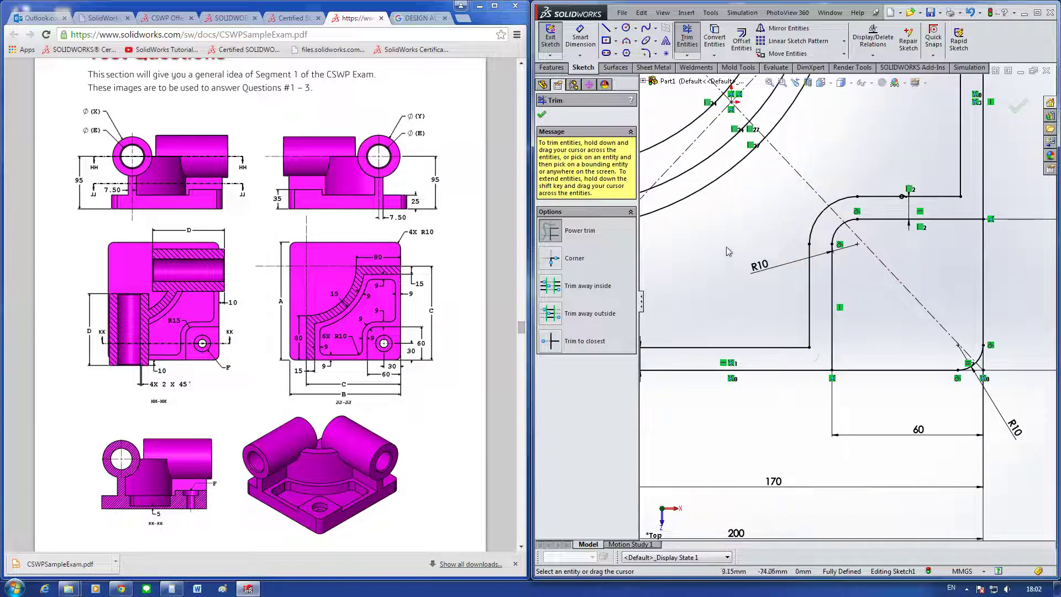
key(Escape)
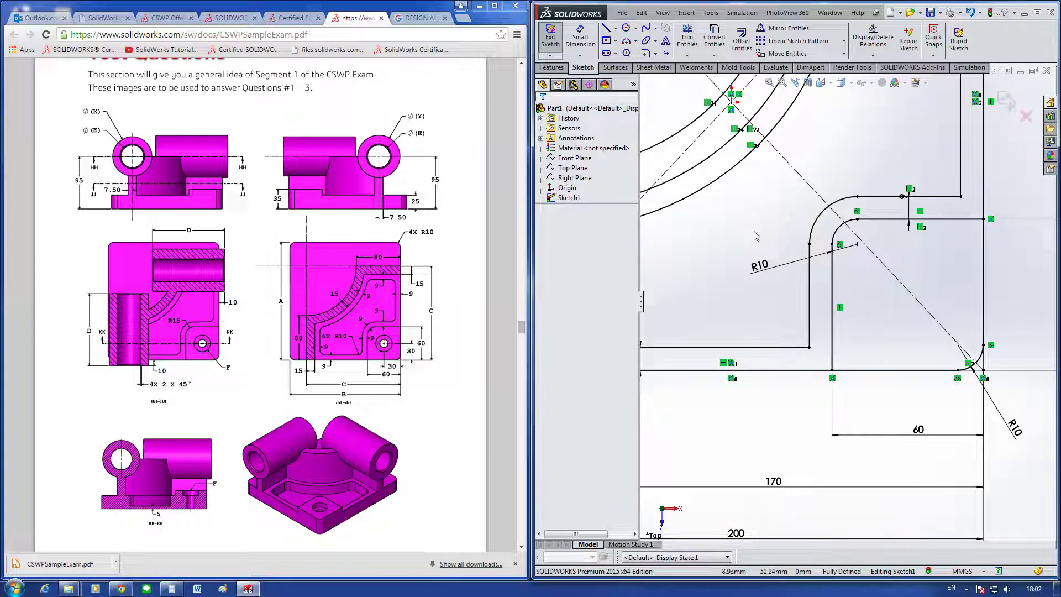
Step: Round six inner sketch corners with 10 mm fillets
click(645, 53)
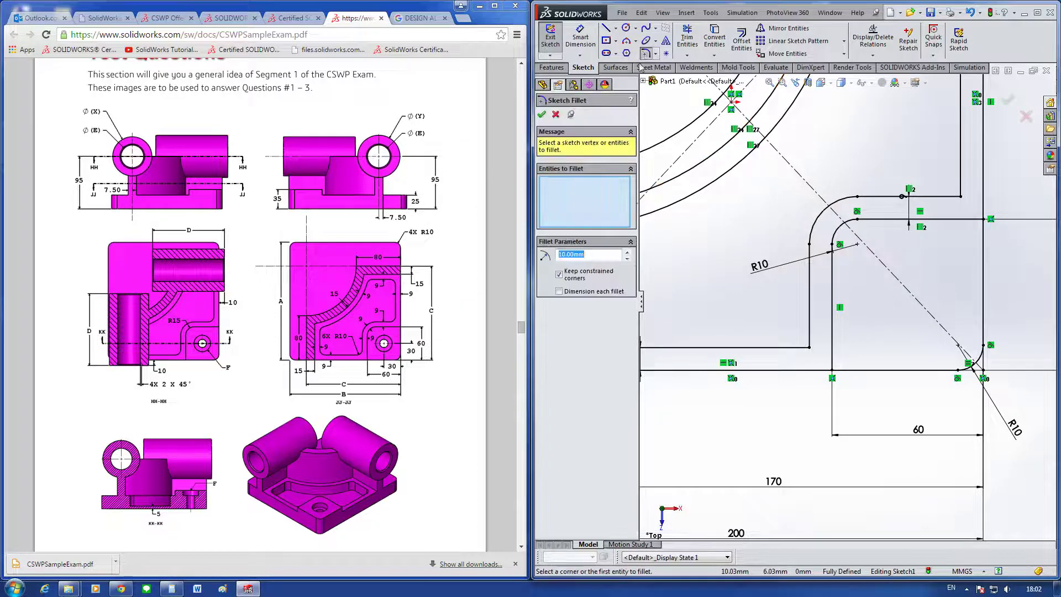
click(811, 349)
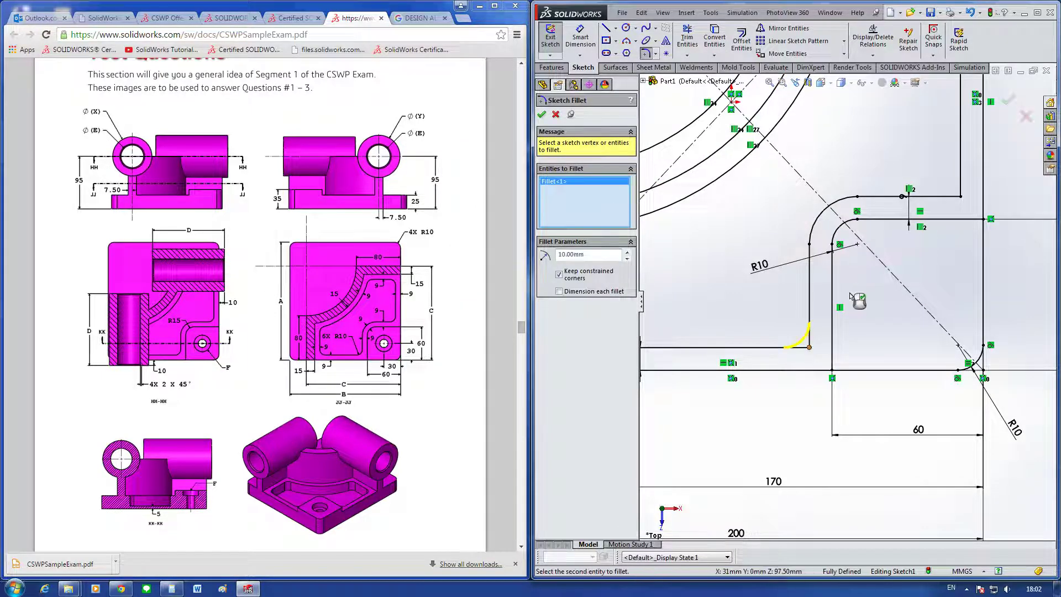
click(961, 198)
scroll(913, 191, up, 3)
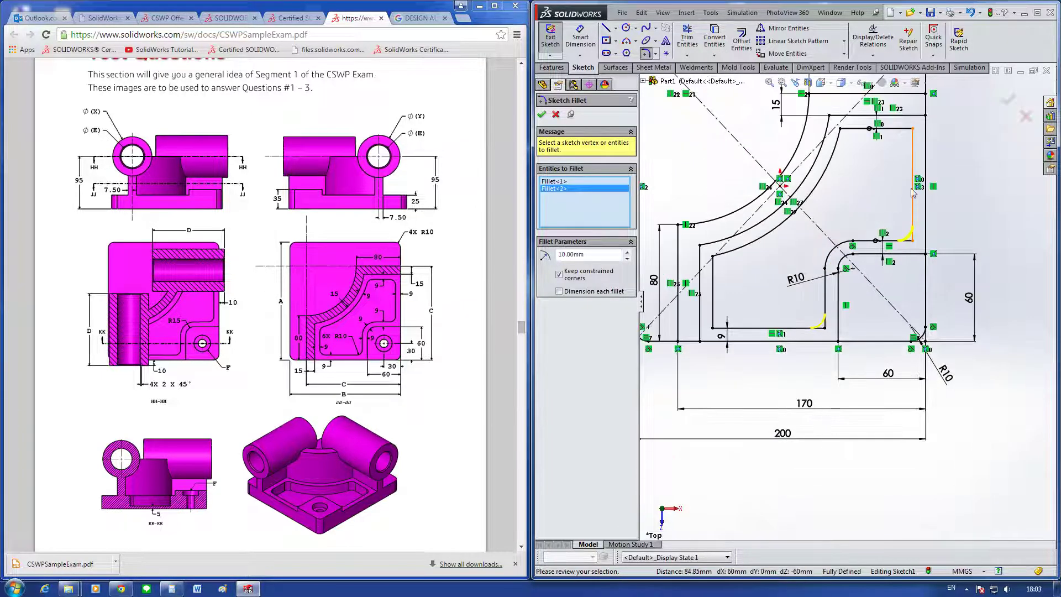
click(840, 129)
click(714, 255)
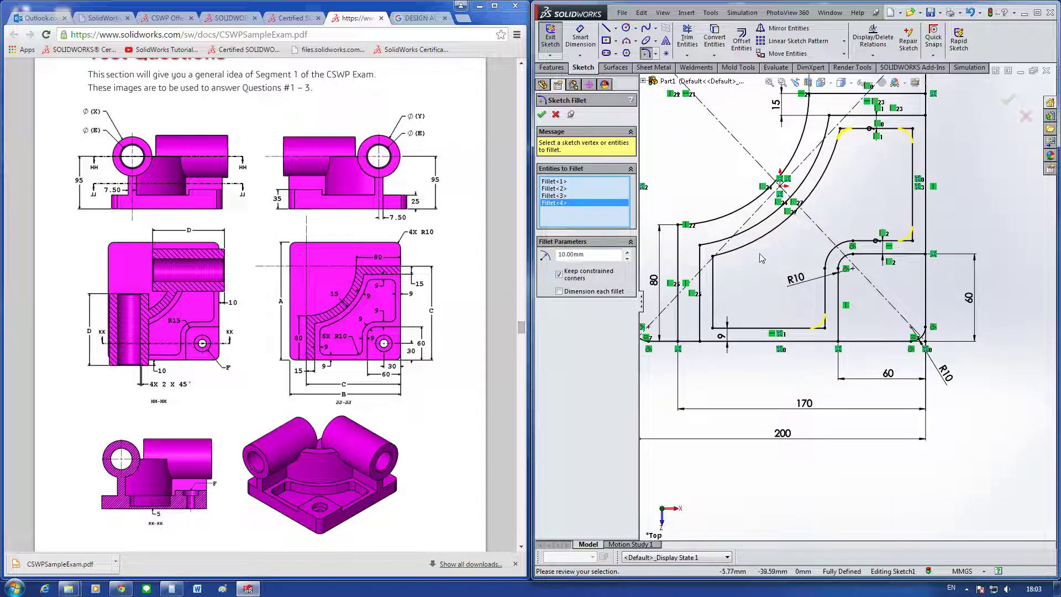
click(714, 258)
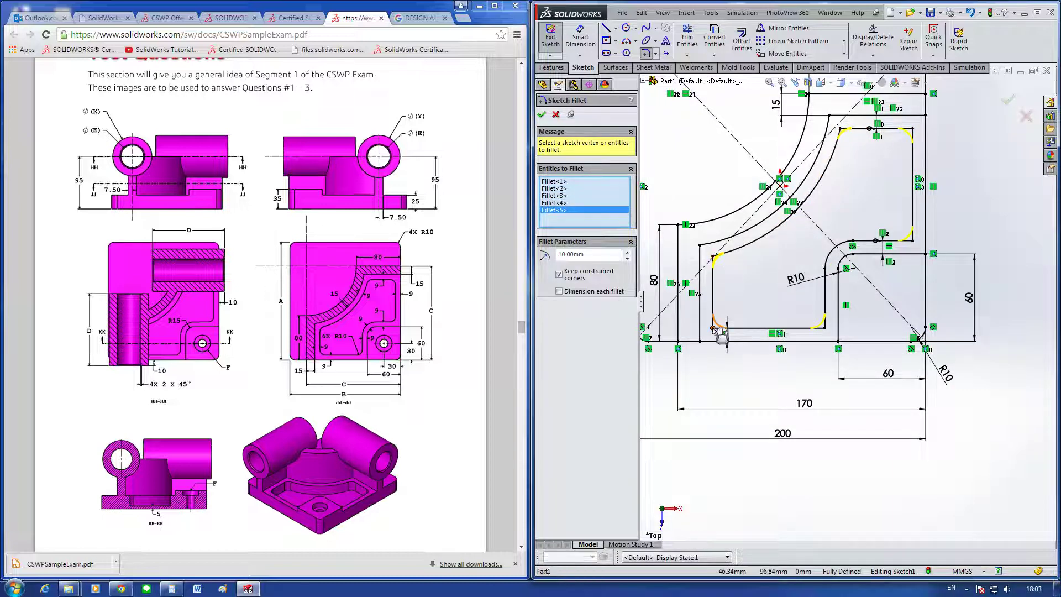
click(713, 327)
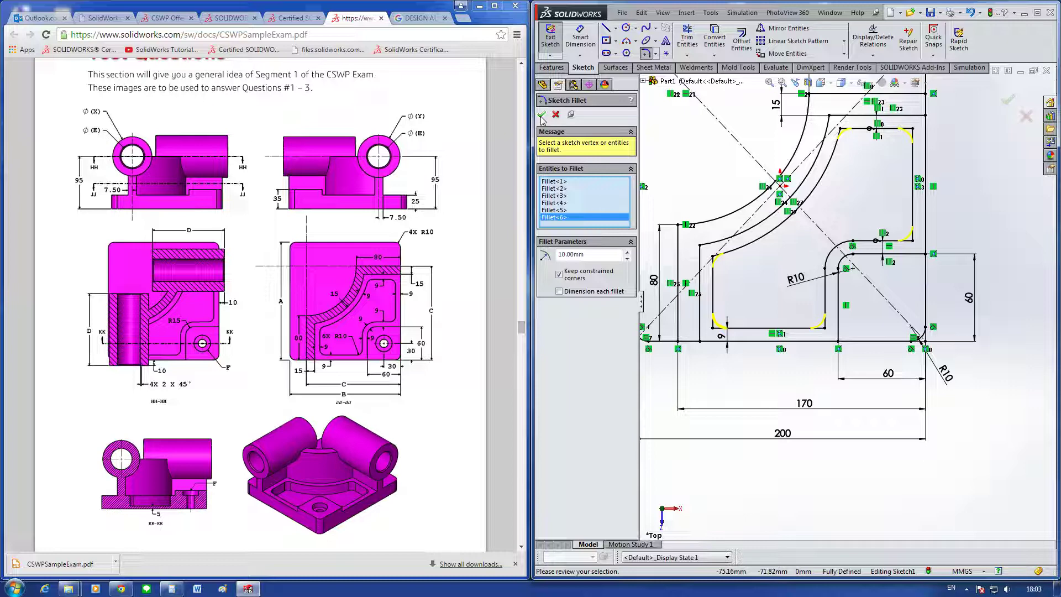
click(542, 116)
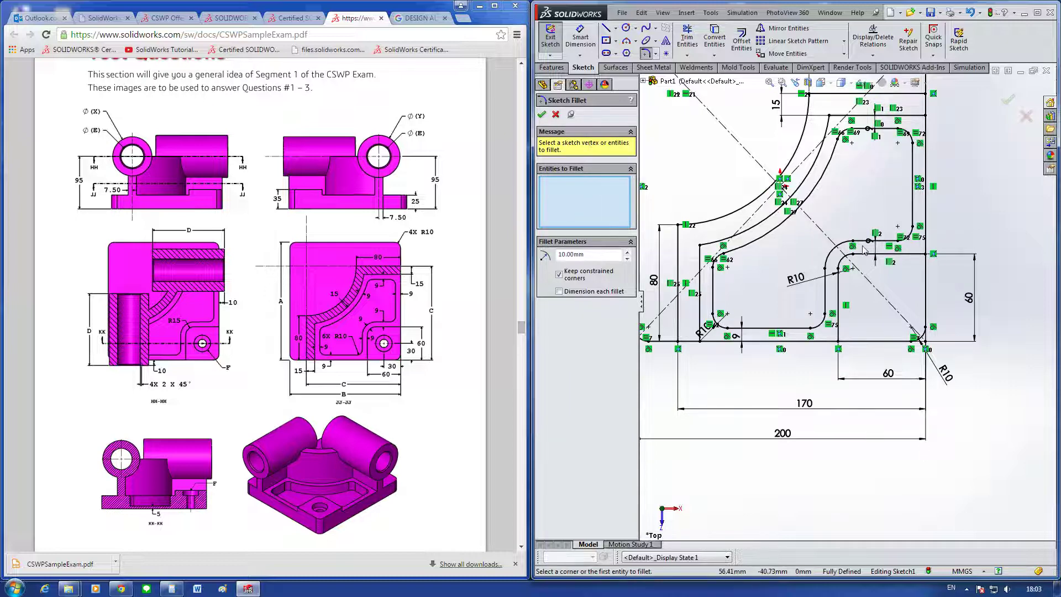
click(866, 239)
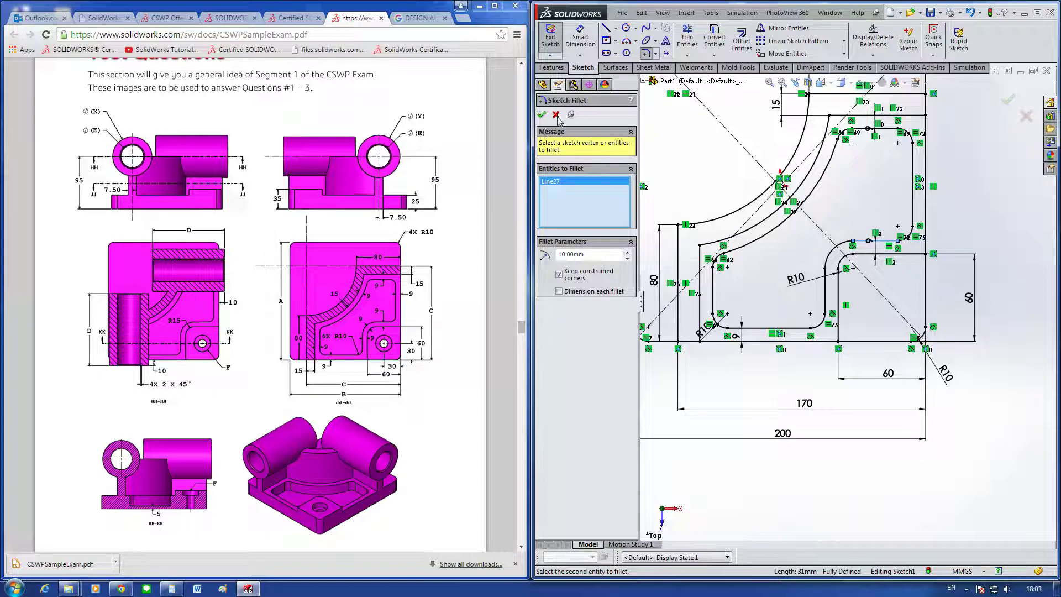
click(556, 114)
Step: Give the short line a 9 mm length dimension
scroll(854, 243, down, 2)
click(882, 247)
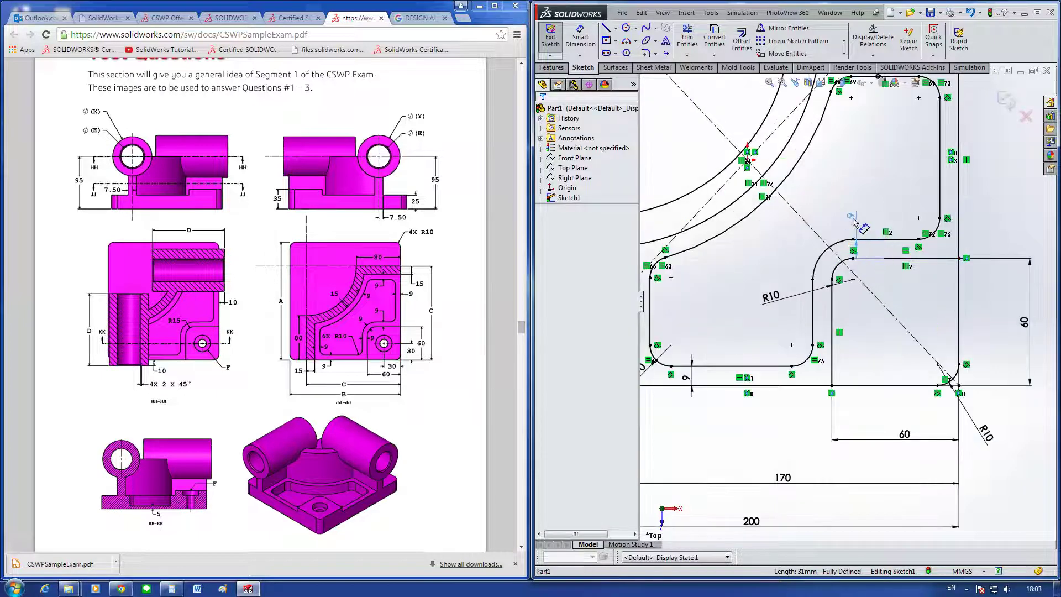
click(850, 215)
mouse_move(774, 296)
mouse_down()
mouse_move(777, 248)
mouse_move(846, 256)
mouse_up()
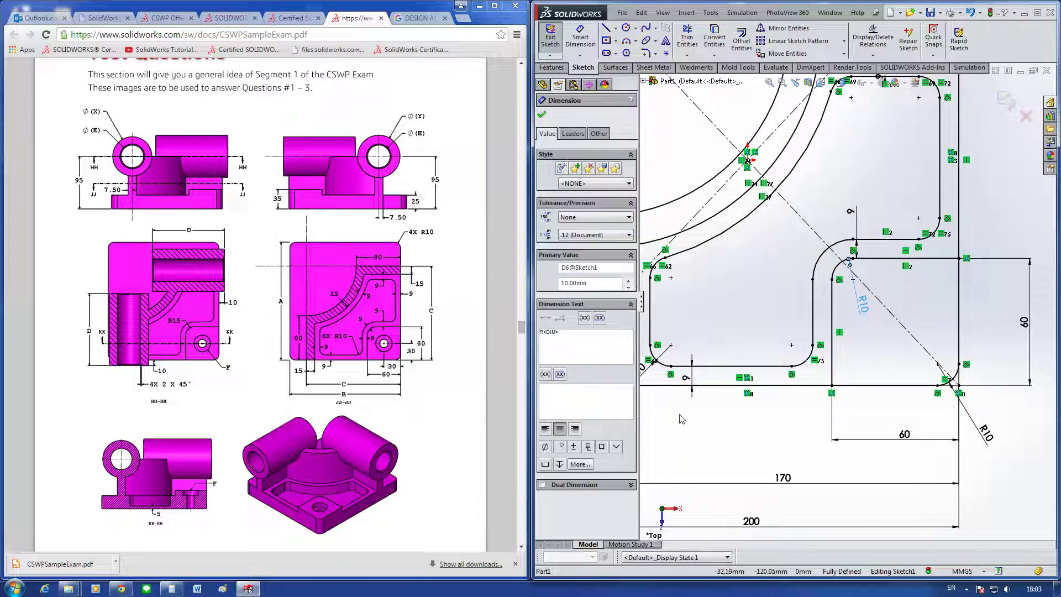
scroll(851, 304, up, 2)
click(968, 237)
key(f)
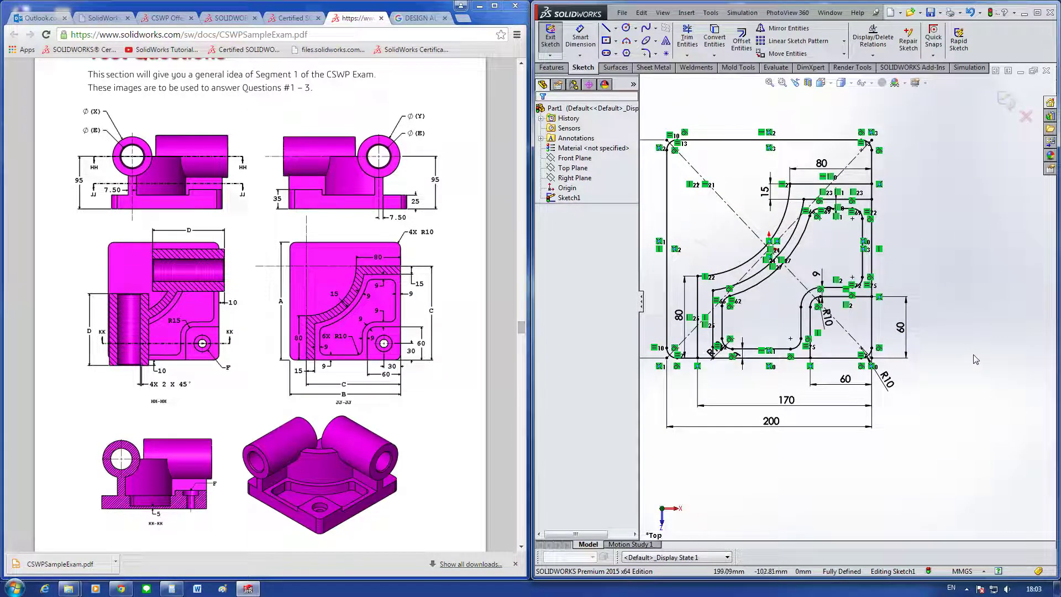
click(551, 66)
Step: Extrude only the narrow curved strip of Sketch1 blind 95 mm as Boss-Extrude4
click(555, 40)
click(798, 236)
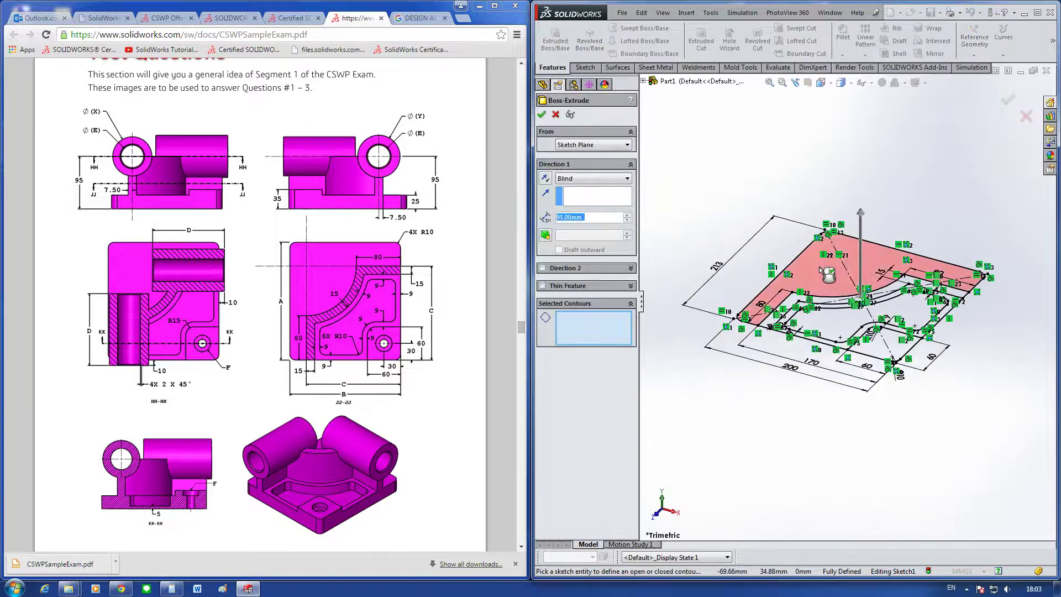
scroll(779, 249, down, 3)
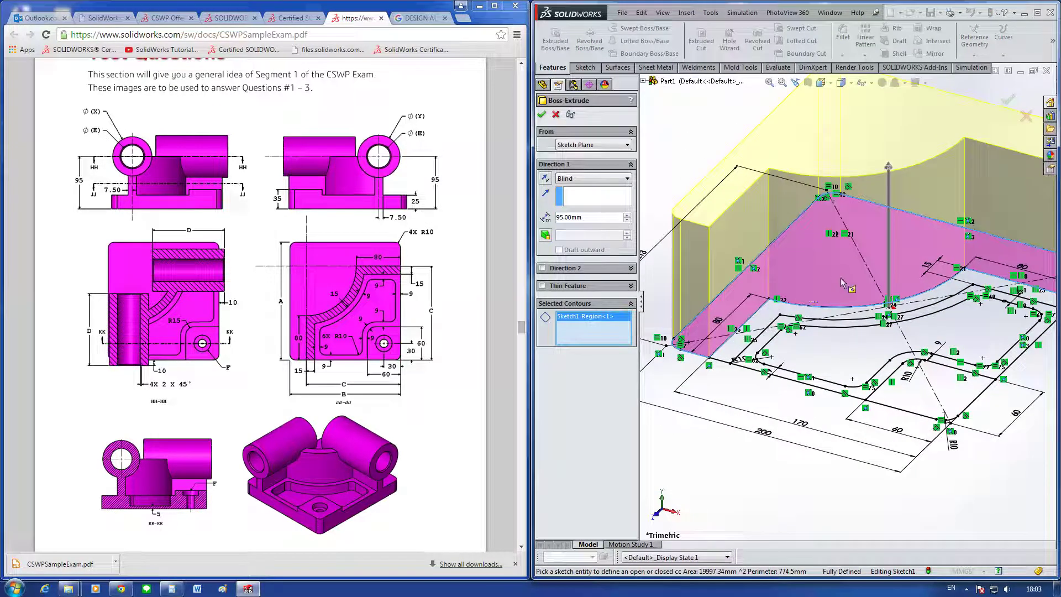
click(802, 292)
click(761, 324)
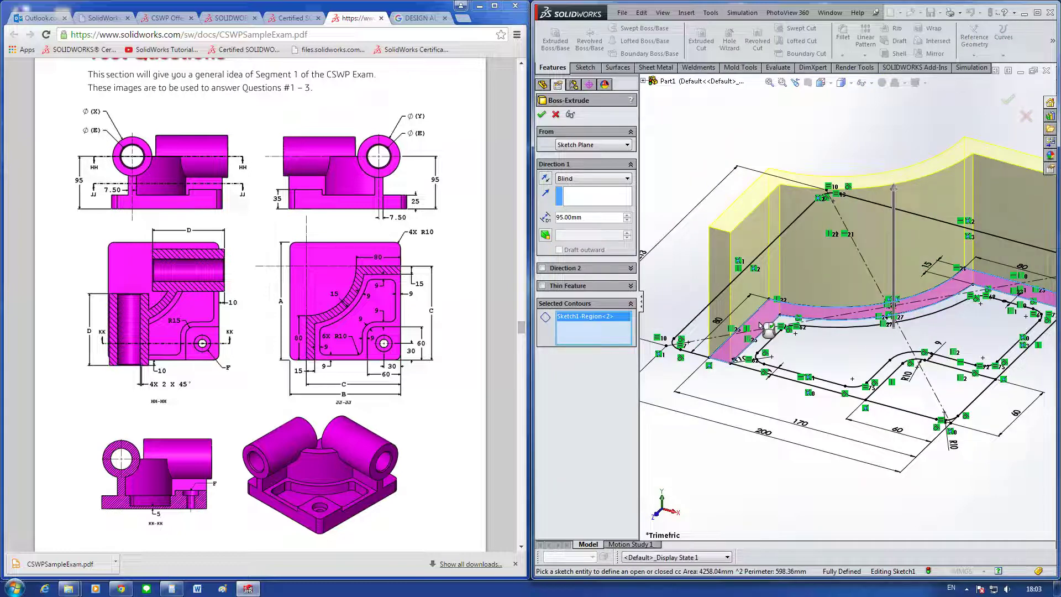
right_click(765, 330)
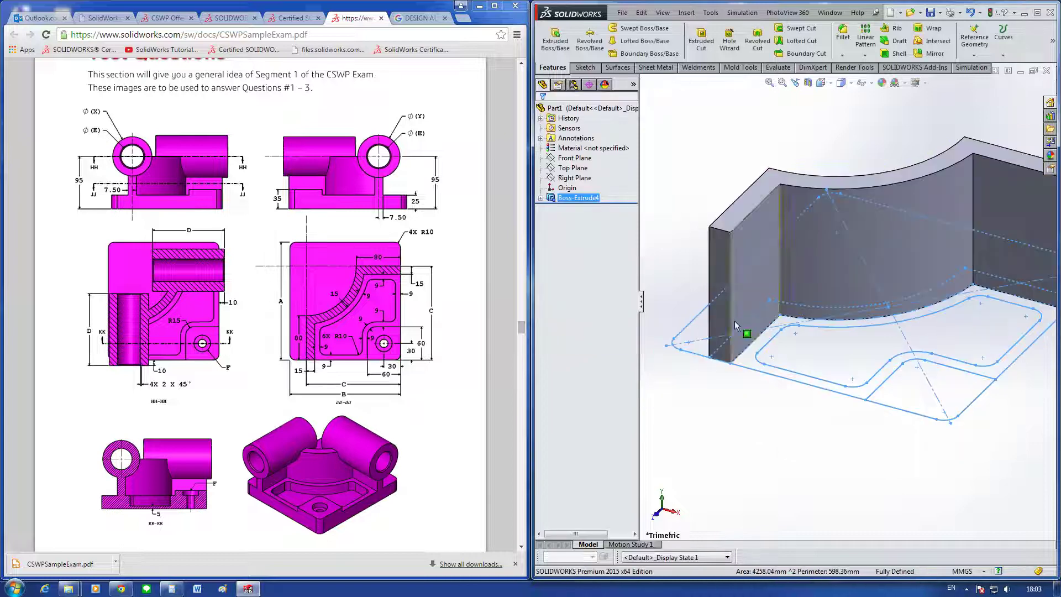
Step: Reuse Sketch1 for a new boss extrusion, selecting its four base plate regions
click(541, 198)
click(579, 207)
key(f)
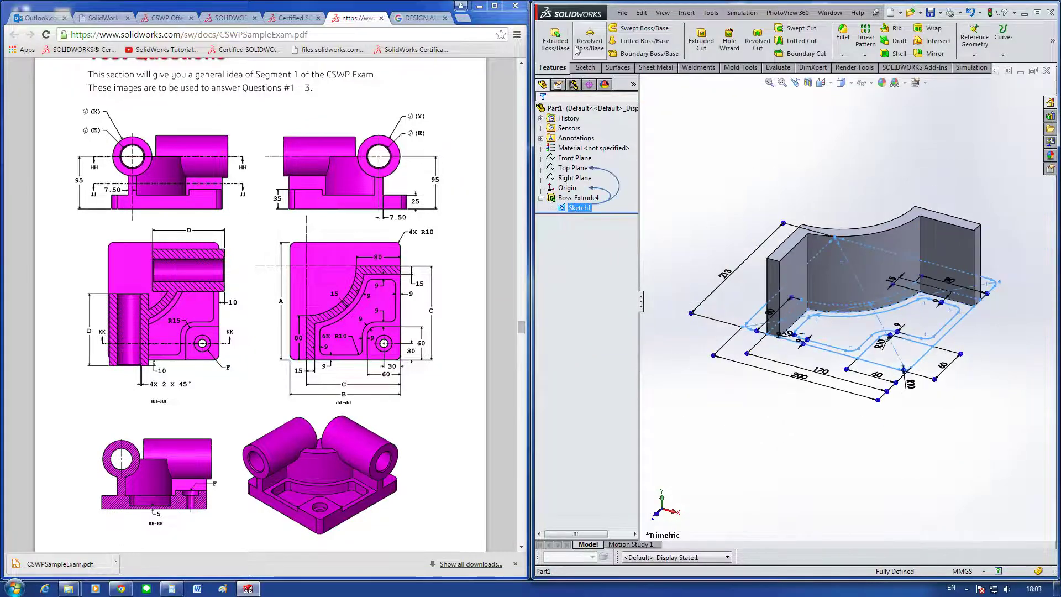
click(555, 39)
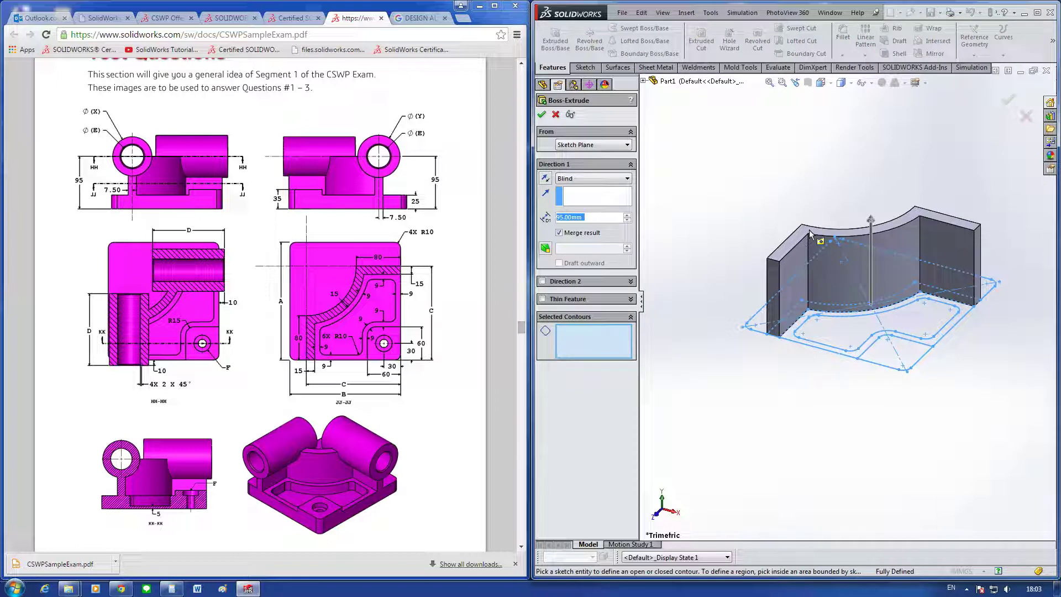
scroll(818, 293, down, 3)
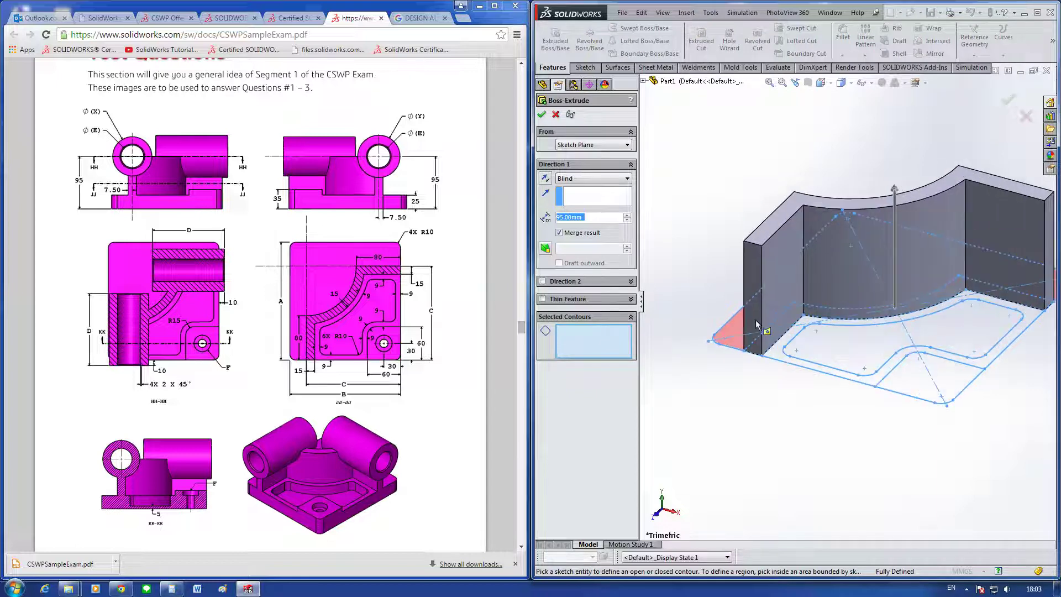
click(764, 334)
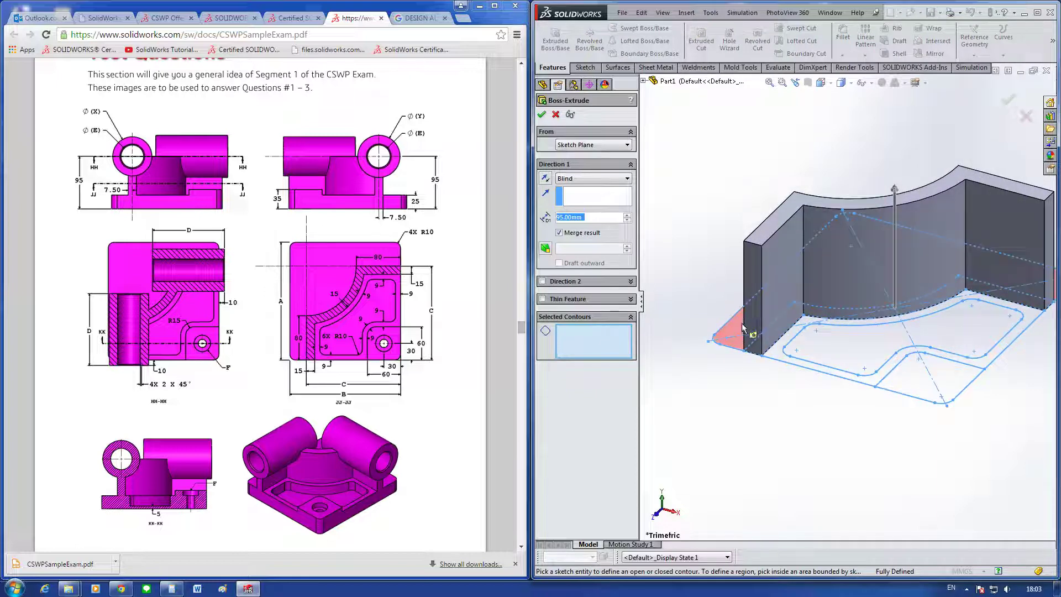
click(786, 351)
click(836, 355)
click(929, 386)
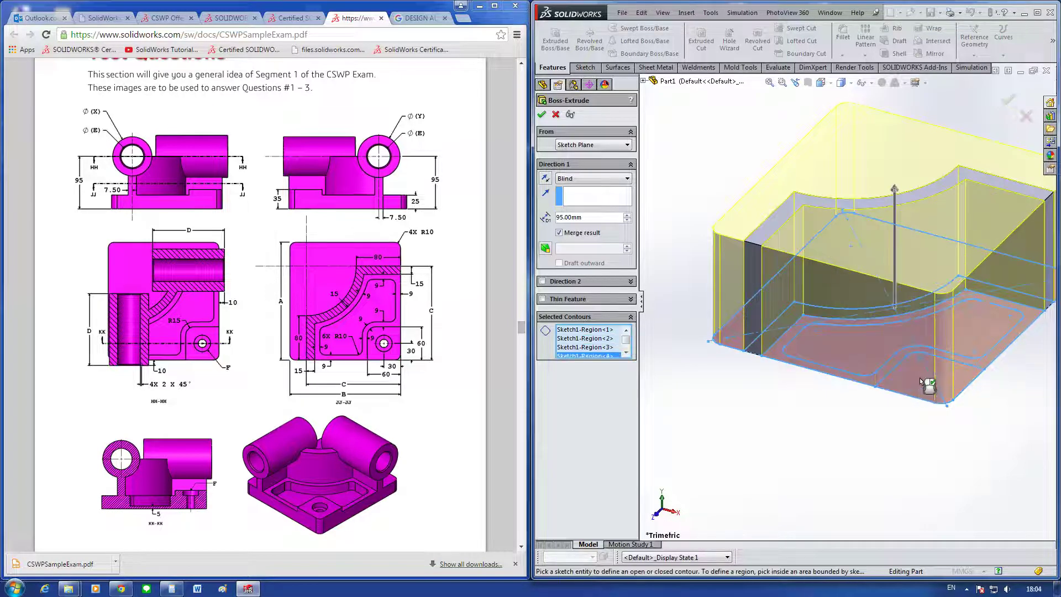
Step: Set the extrusion depth to 25 mm and accept it as Boss-Extrude5
scroll(940, 277, down, 2)
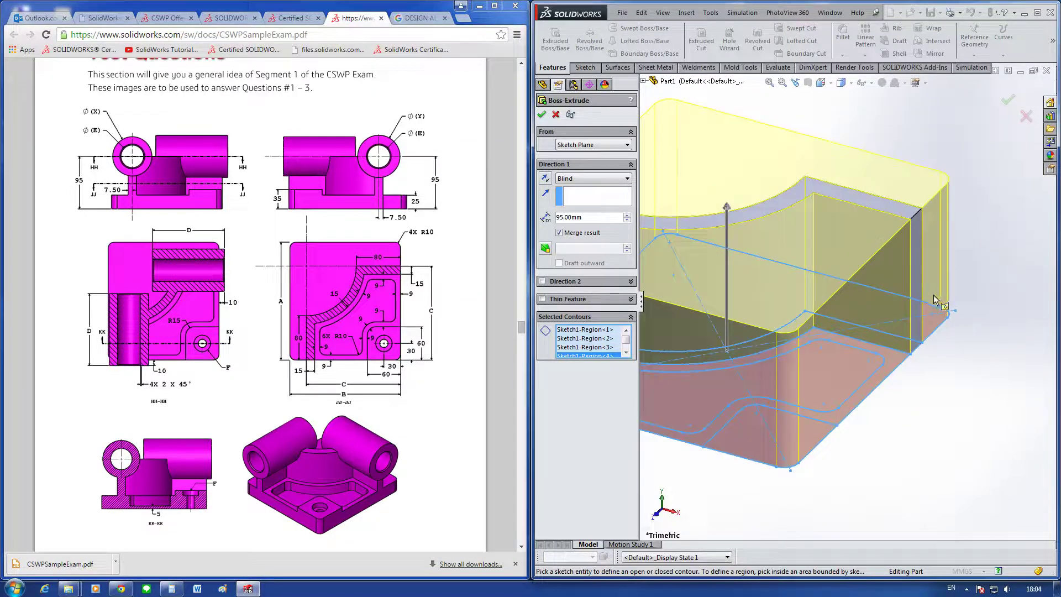
double_click(609, 215)
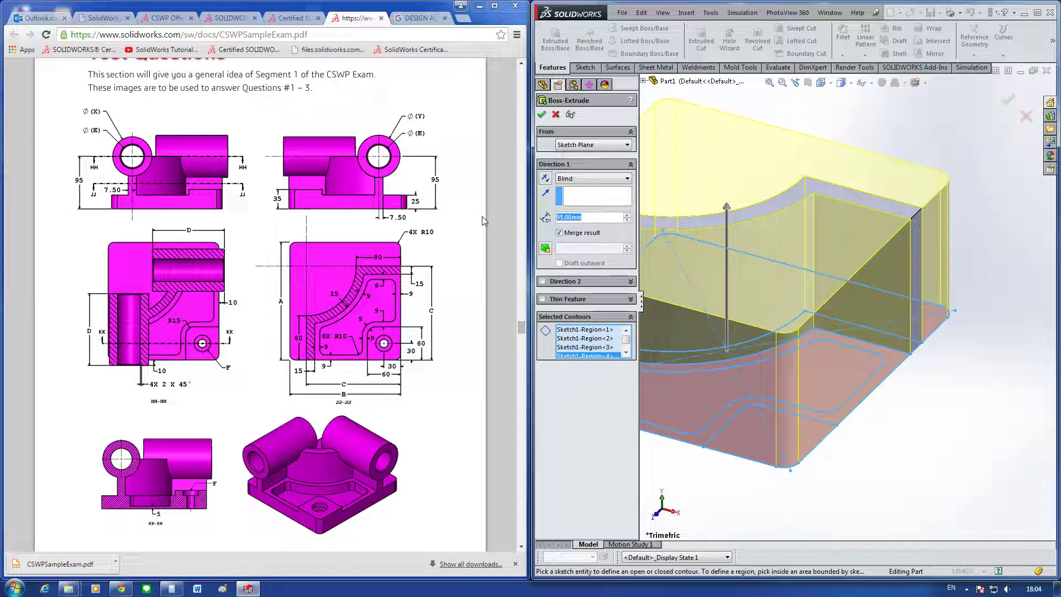
text(25)
key(Return)
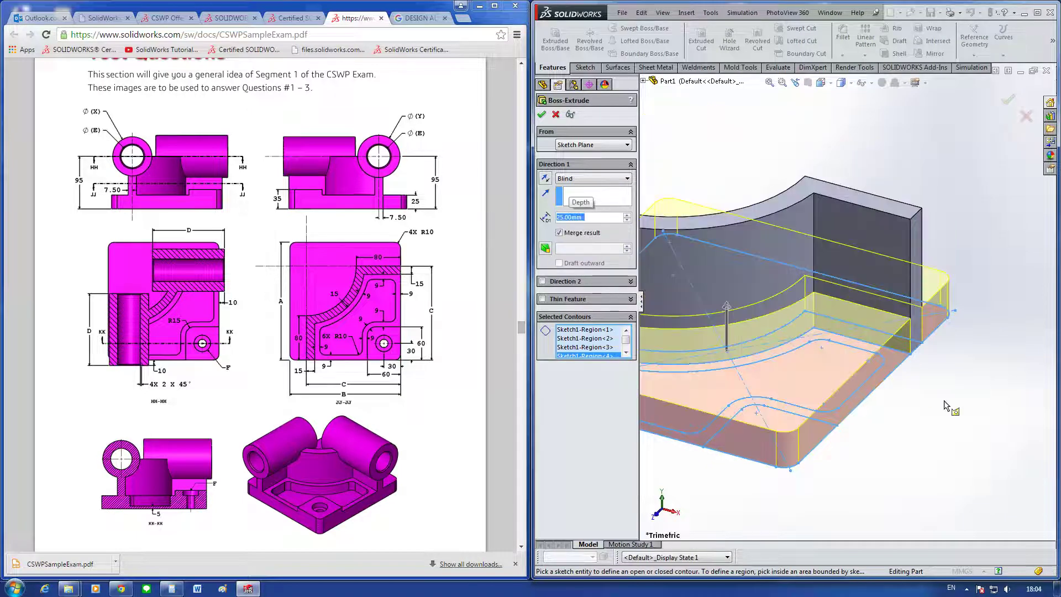
scroll(951, 407, up, 2)
scroll(951, 409, up, 1)
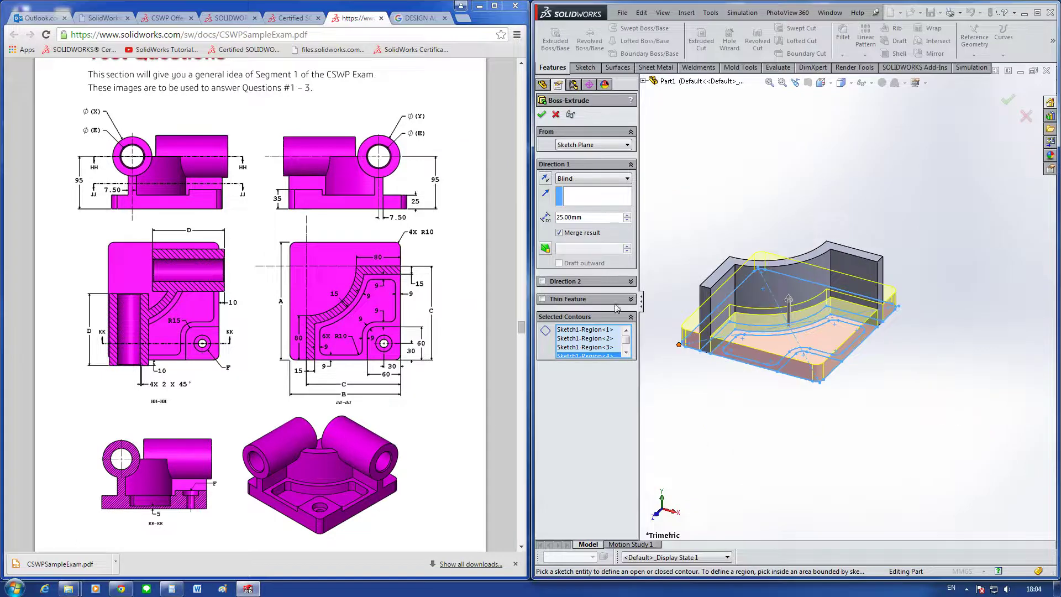
click(541, 114)
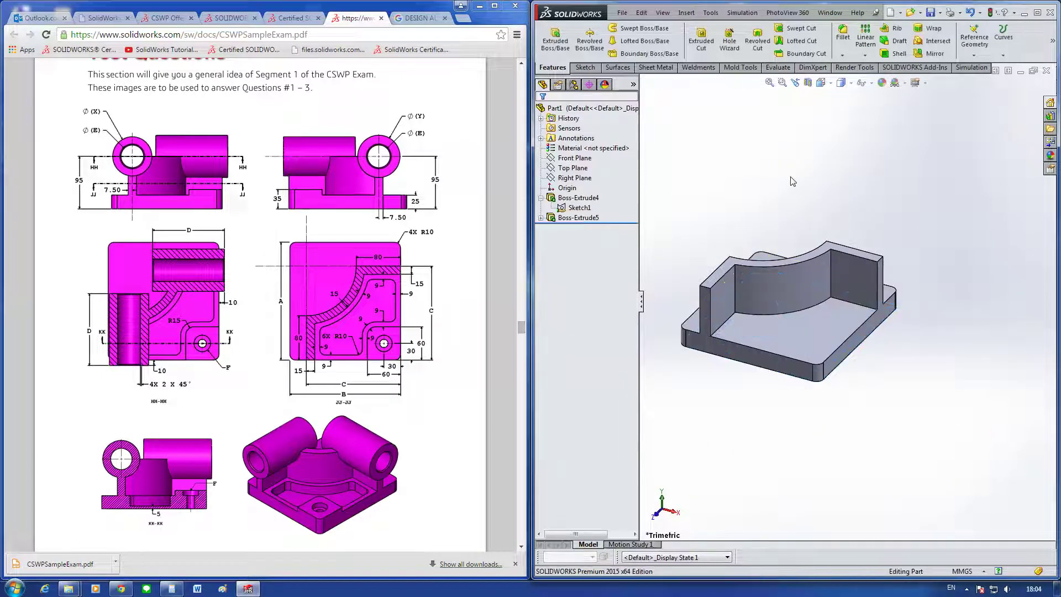
Step: Start a boss extrusion from Sketch1 and select its small pad region
click(579, 208)
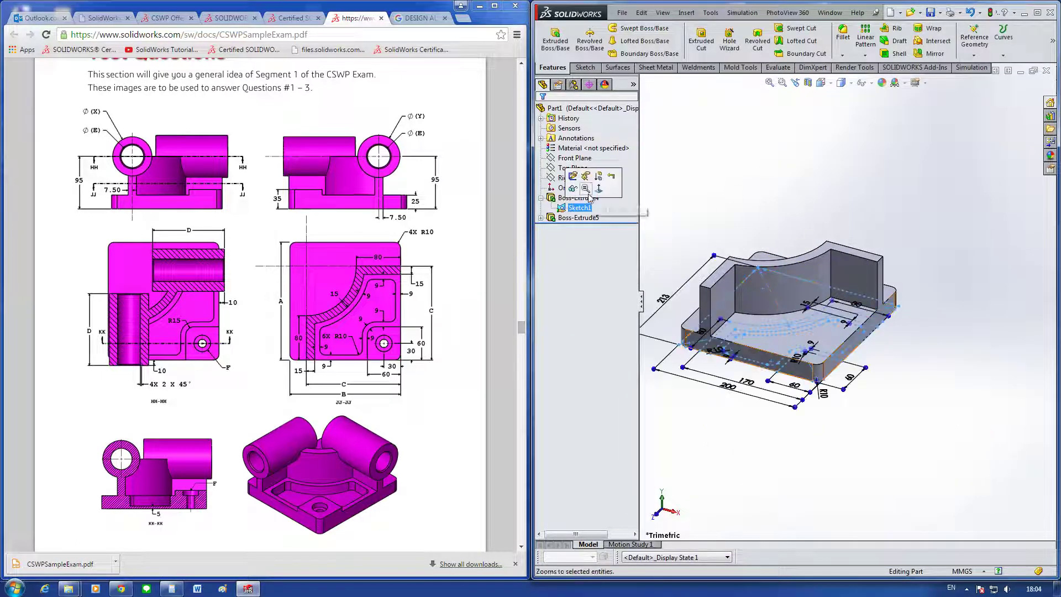
click(580, 184)
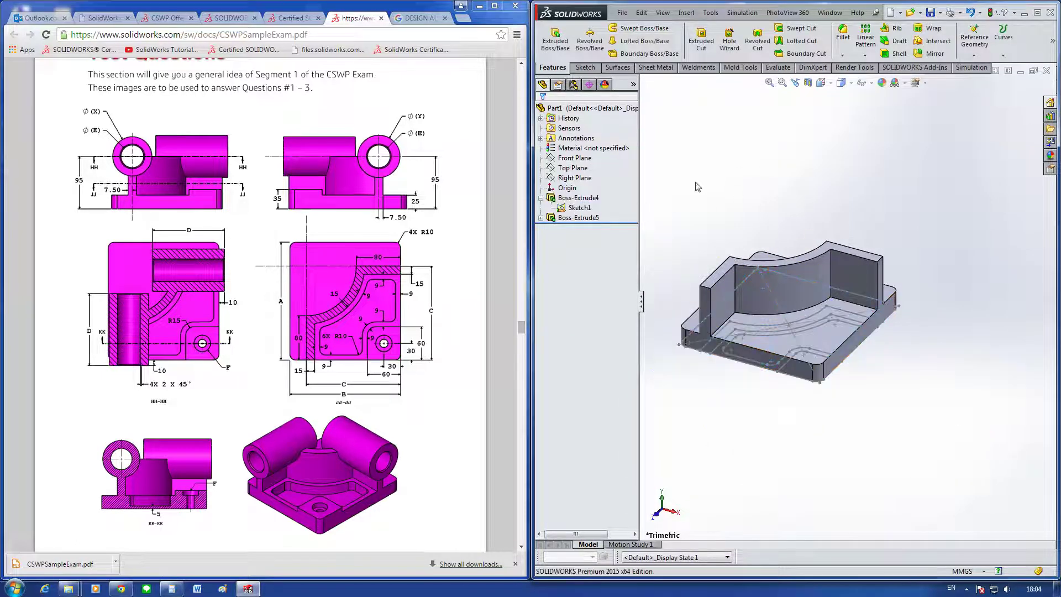
click(555, 40)
scroll(805, 371, down, 4)
scroll(806, 371, up, 2)
scroll(796, 398, up, 2)
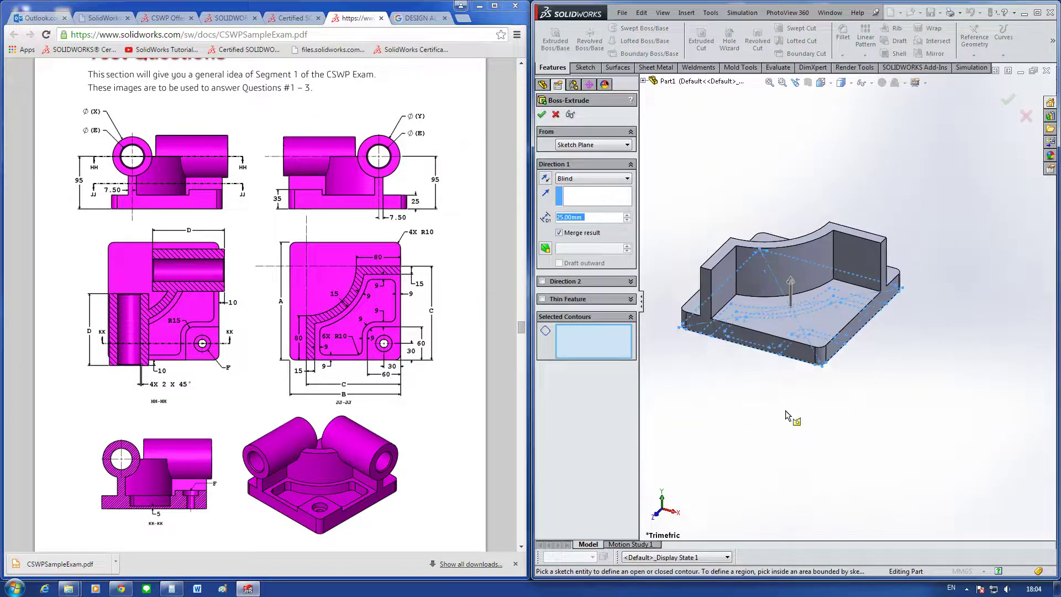
scroll(789, 417, up, 1)
middle_drag(779, 437, 774, 332)
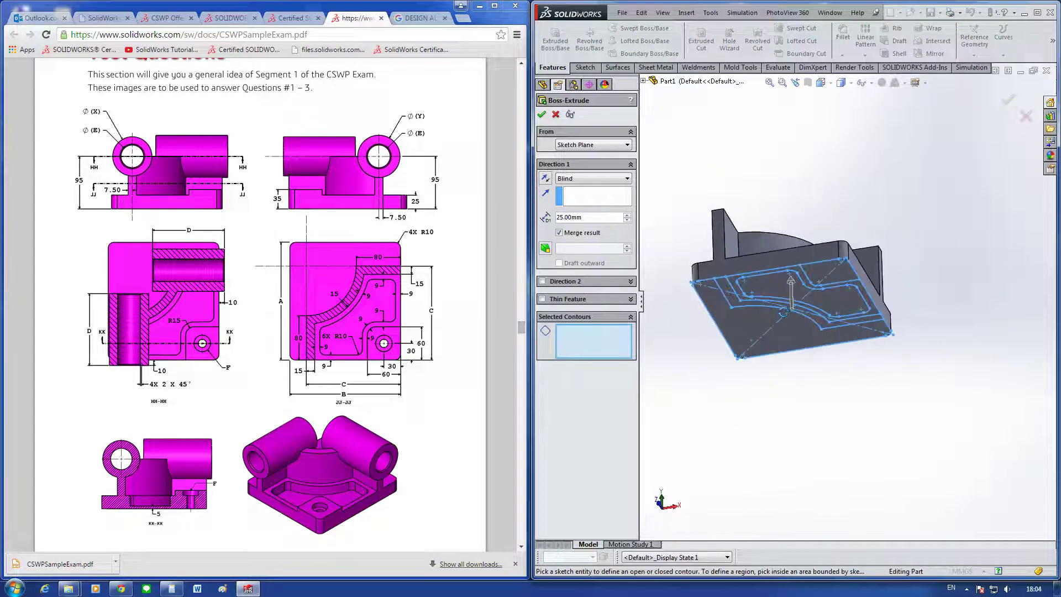
click(828, 273)
Step: Extrude the pad region Blind 35 mm and confirm it as Boss-Extrude6
middle_drag(946, 364, 990, 455)
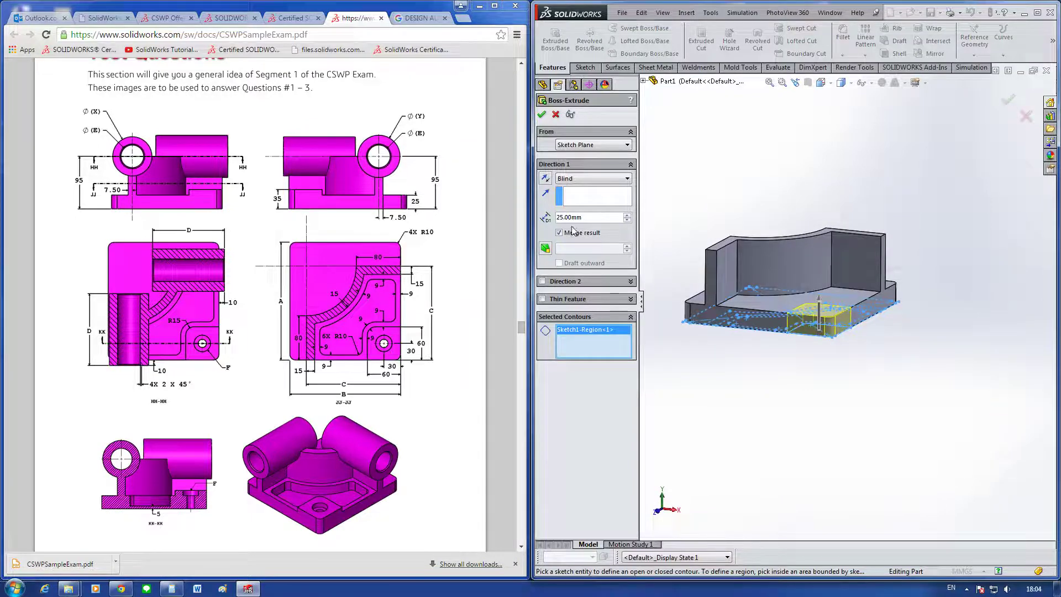
drag(587, 220, 547, 228)
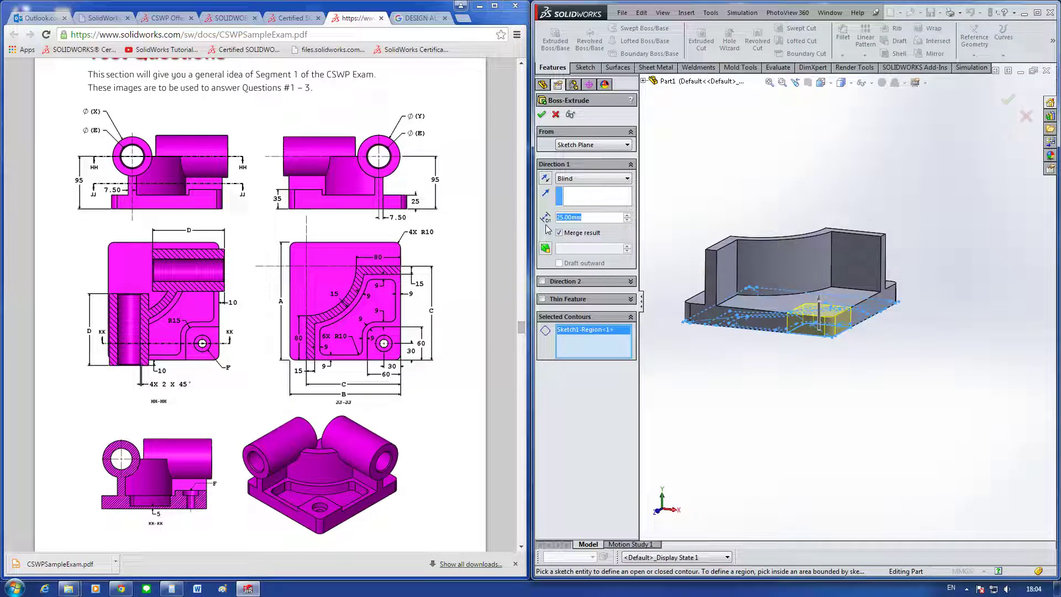
text(35)
key(Return)
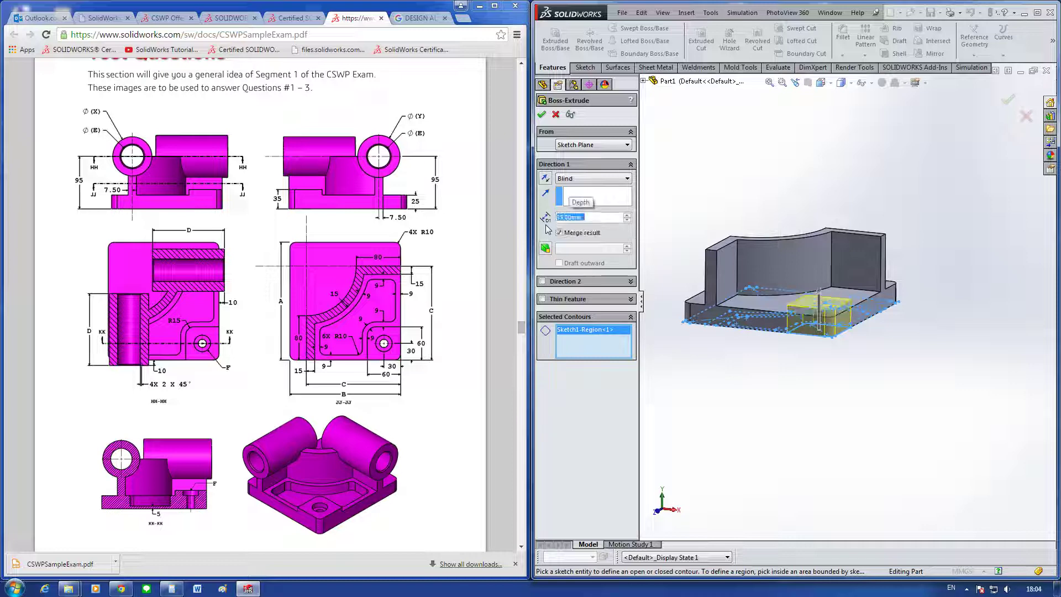
key(Return)
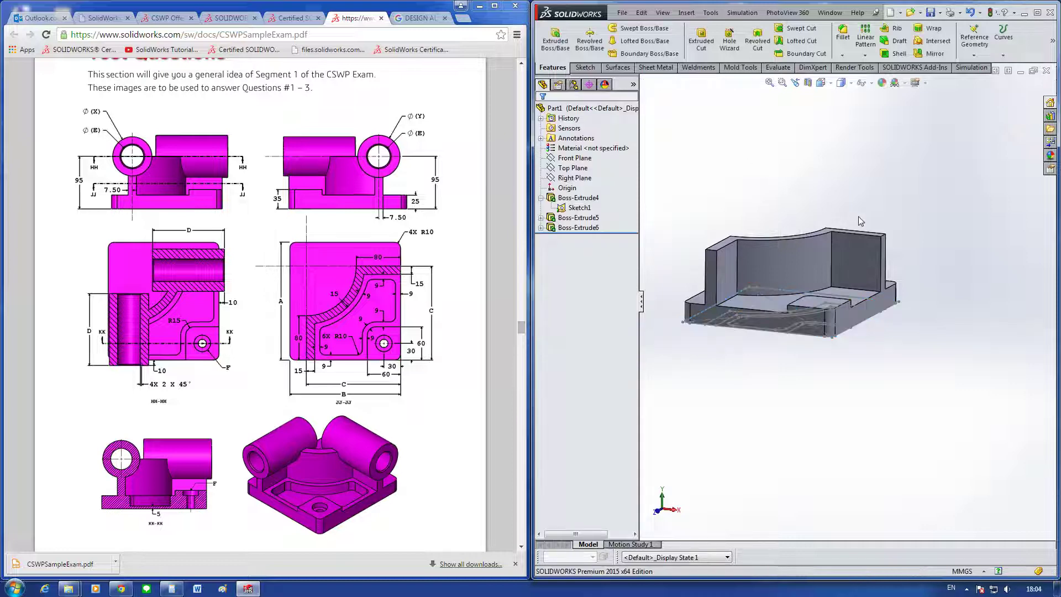
Step: Orbit and zoom around the part to inspect the new 35 mm pad
middle_drag(858, 216, 890, 254)
mouse_move(888, 355)
middle_down()
mouse_move(855, 362)
mouse_move(897, 289)
mouse_move(872, 213)
mouse_move(856, 216)
mouse_move(859, 256)
mouse_move(834, 270)
mouse_move(867, 235)
middle_up()
scroll(867, 235, down, 5)
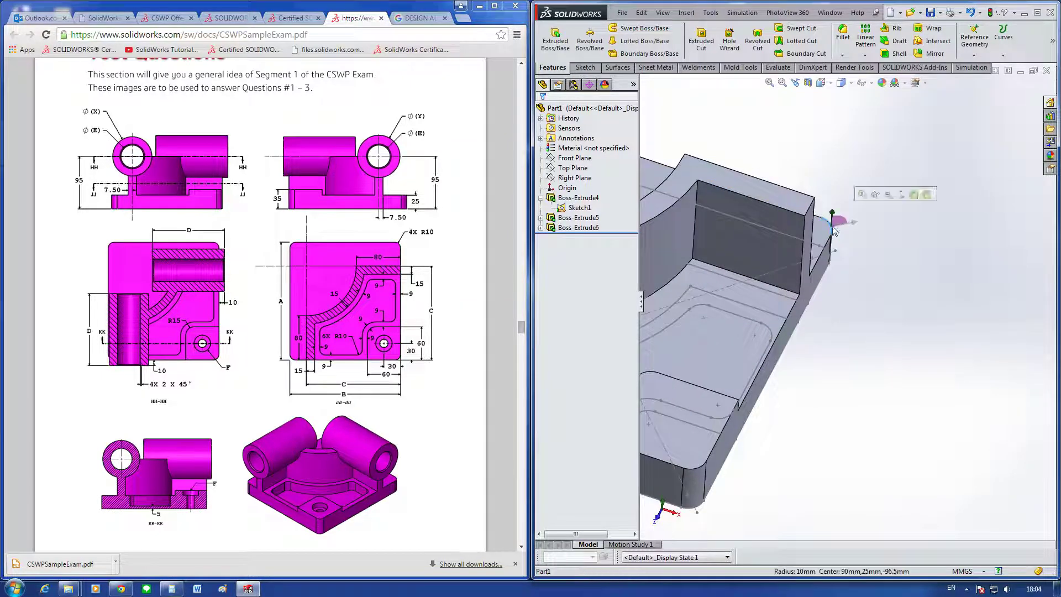
scroll(907, 348, up, 5)
mouse_move(907, 348)
middle_down()
mouse_move(871, 378)
mouse_move(866, 356)
mouse_move(684, 381)
mouse_move(707, 370)
middle_up()
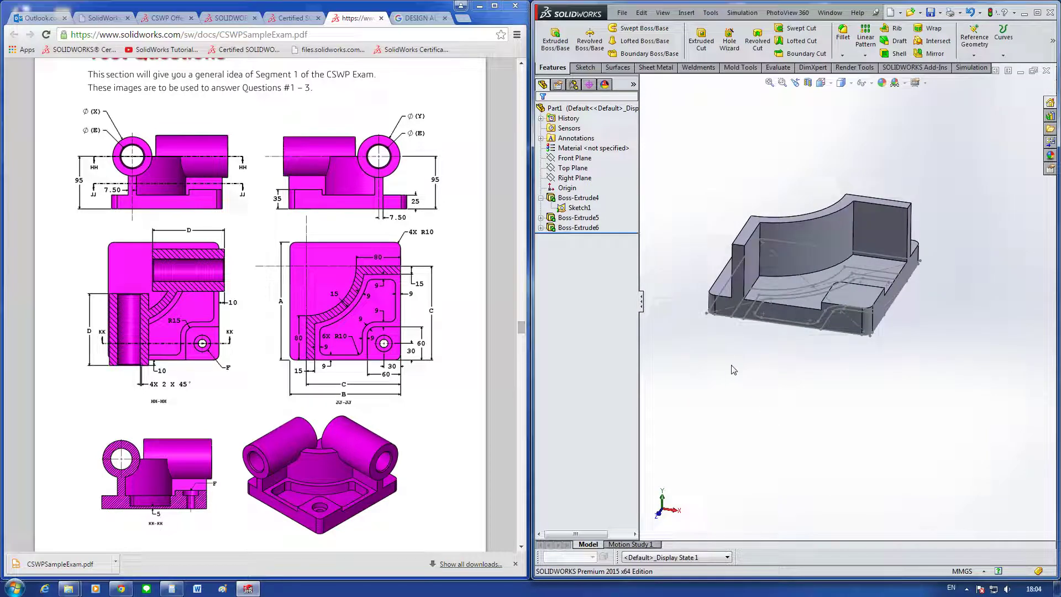
scroll(757, 291, down, 4)
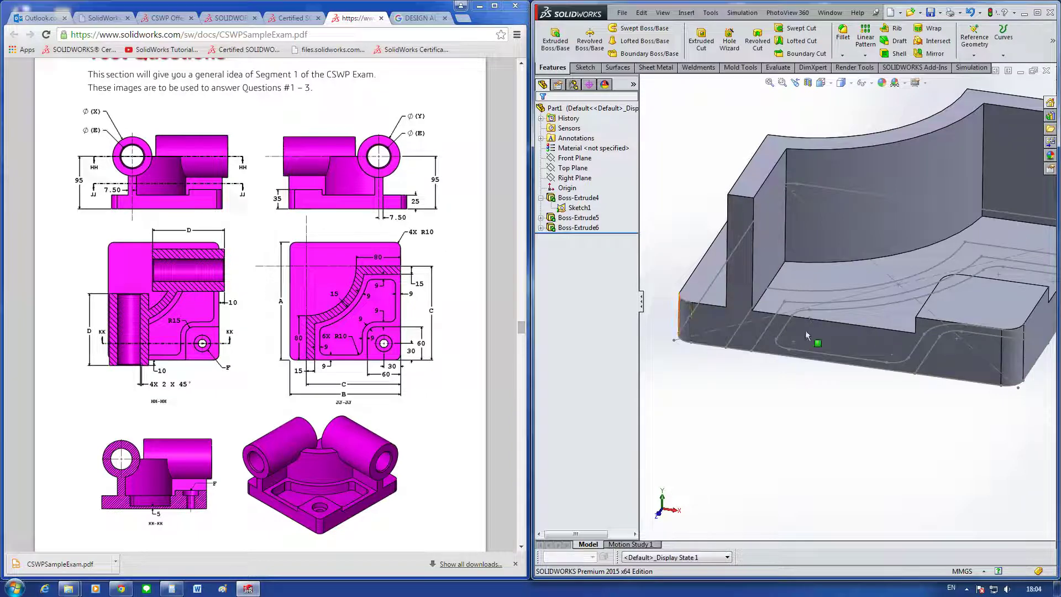
Step: Edit Sketch1 and change the 10 mm corner radius to 15 mm
click(578, 208)
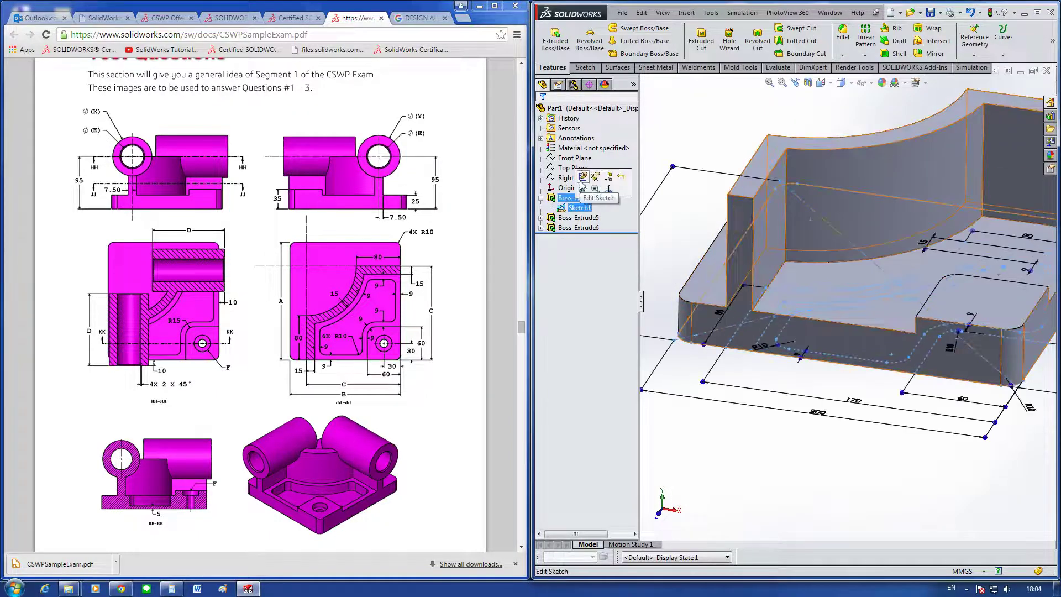
click(581, 180)
scroll(848, 321, down, 3)
double_click(829, 298)
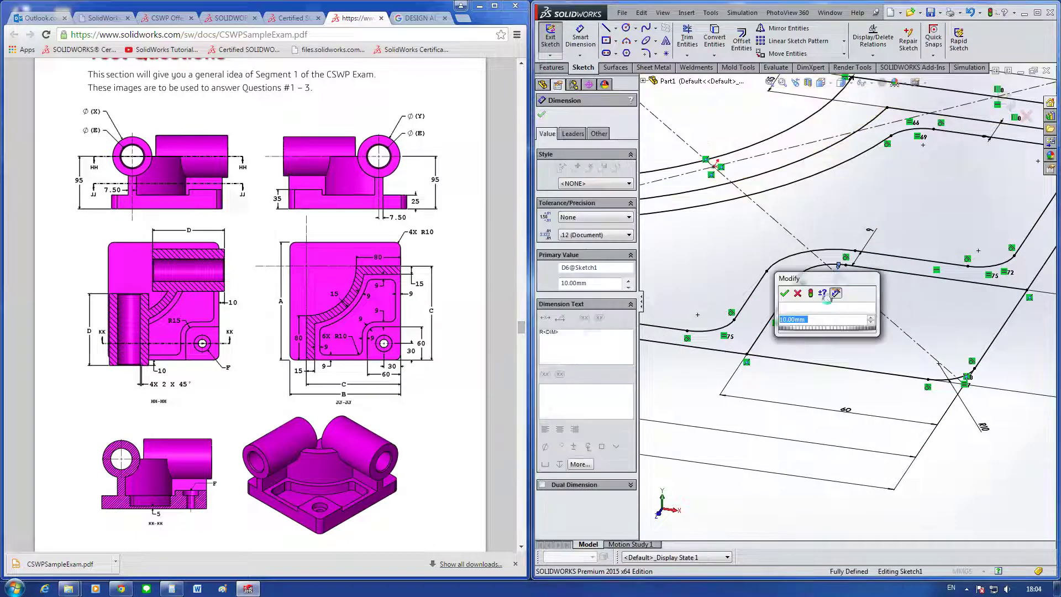
text(15)
key(Return)
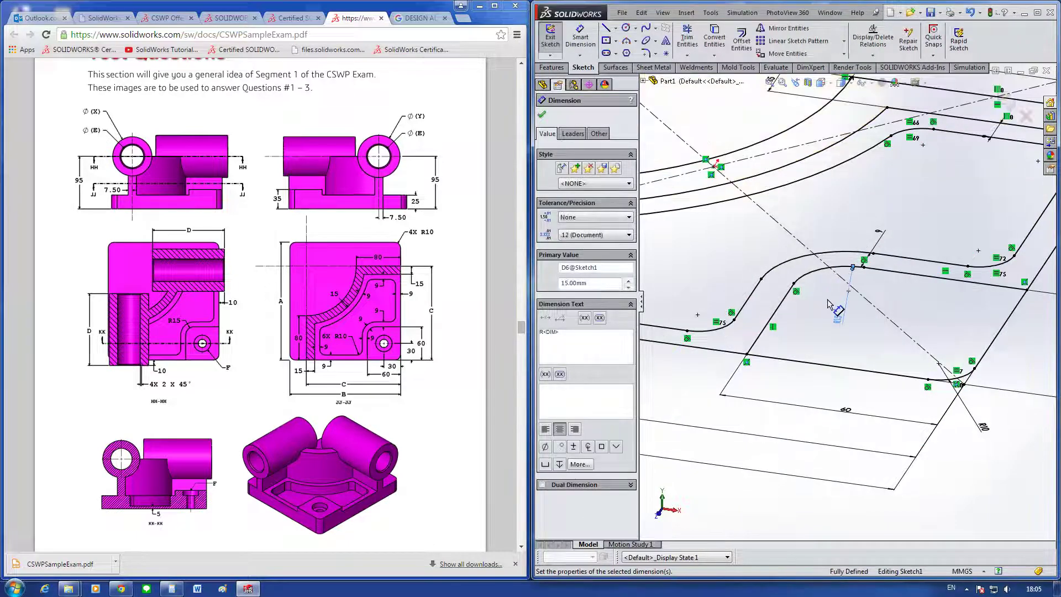
key(Escape)
Step: View Sketch1 normal, fit it, and move the R15 dimension beside the fillet
key(ctrl+8)
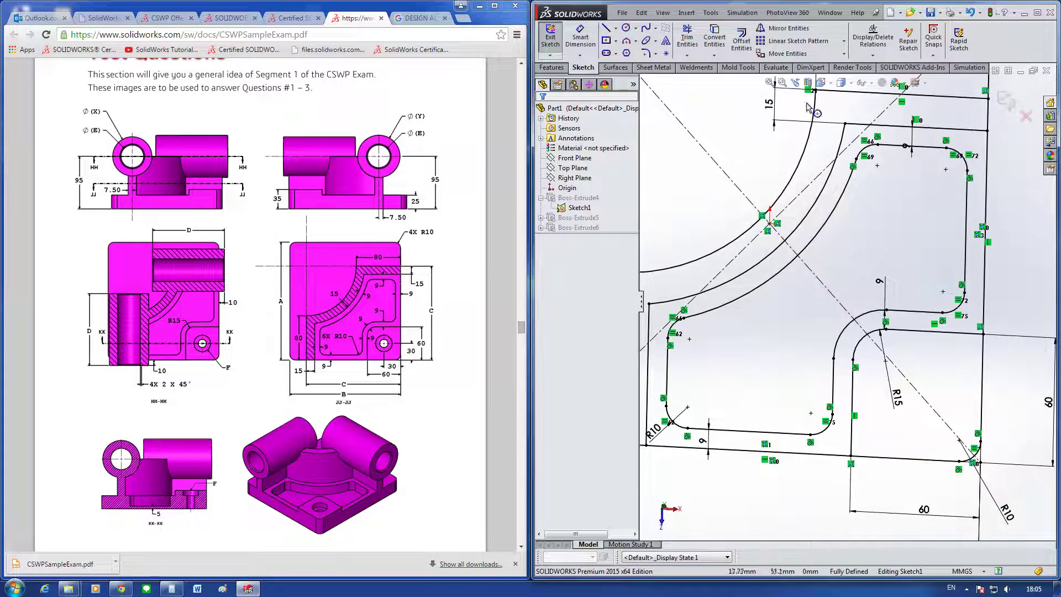
click(889, 83)
click(872, 152)
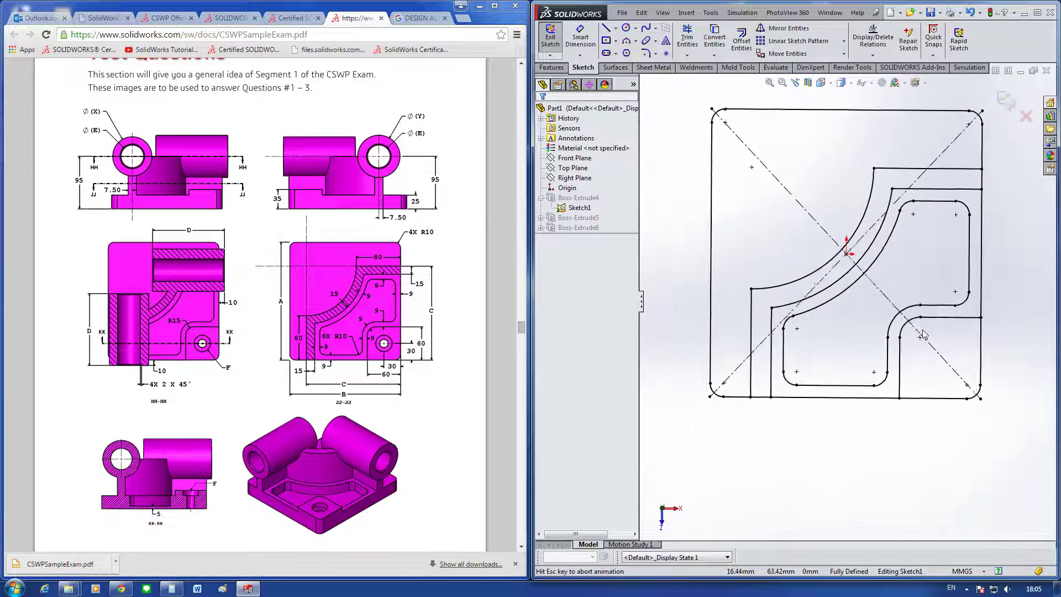
scroll(922, 334, down, 5)
click(890, 315)
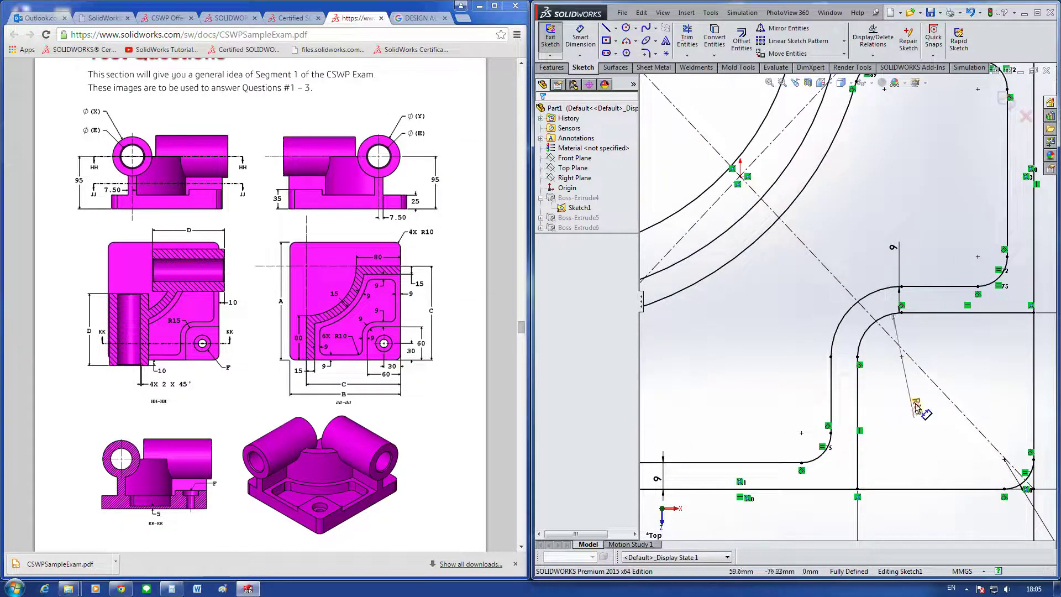
click(918, 401)
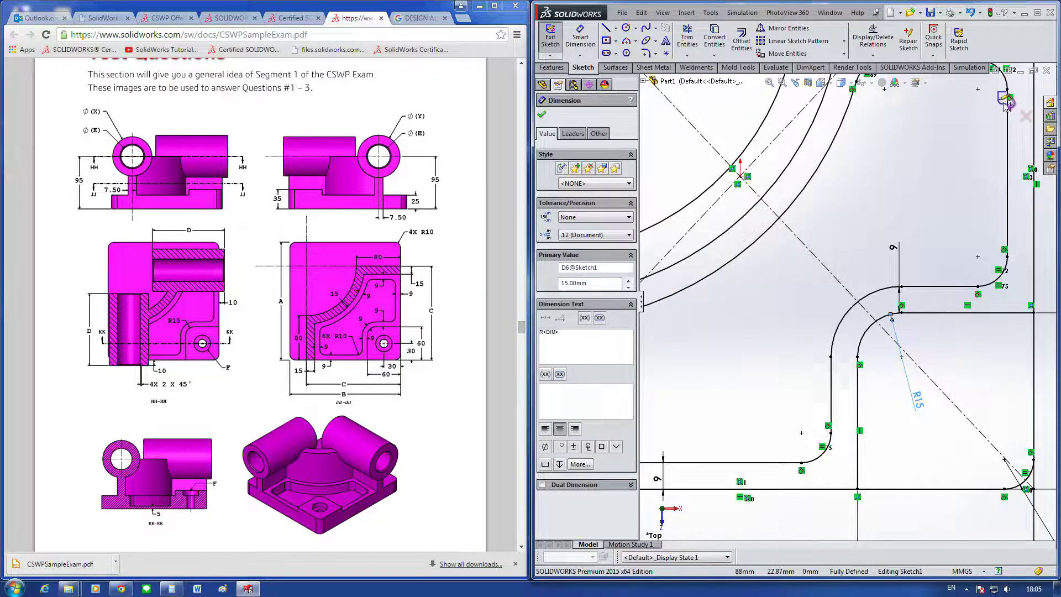
Step: Exit the sketch to rebuild the part and orbit to check the R15 arc
click(1006, 100)
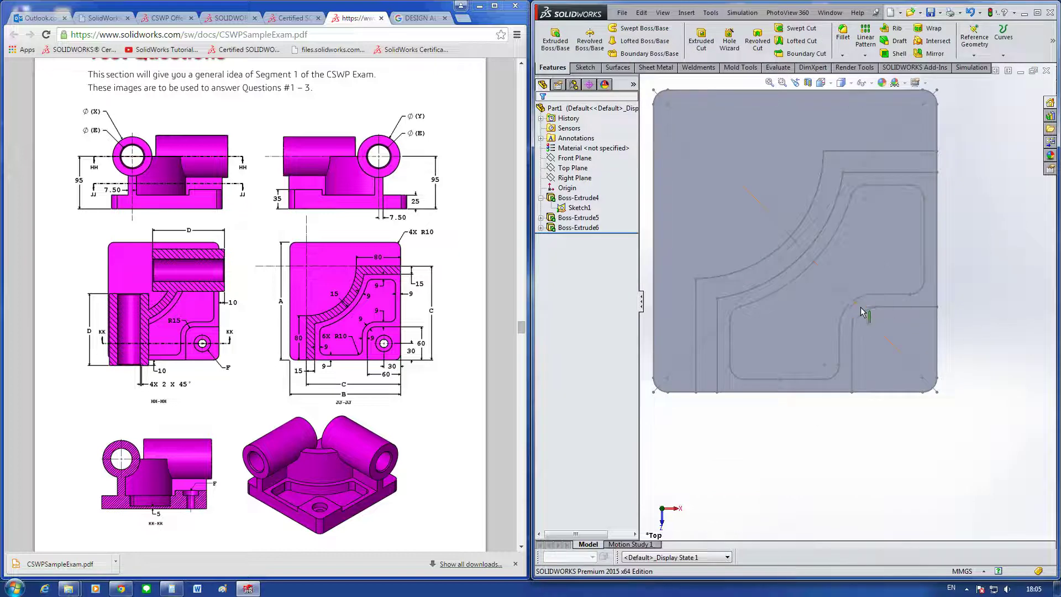
click(861, 308)
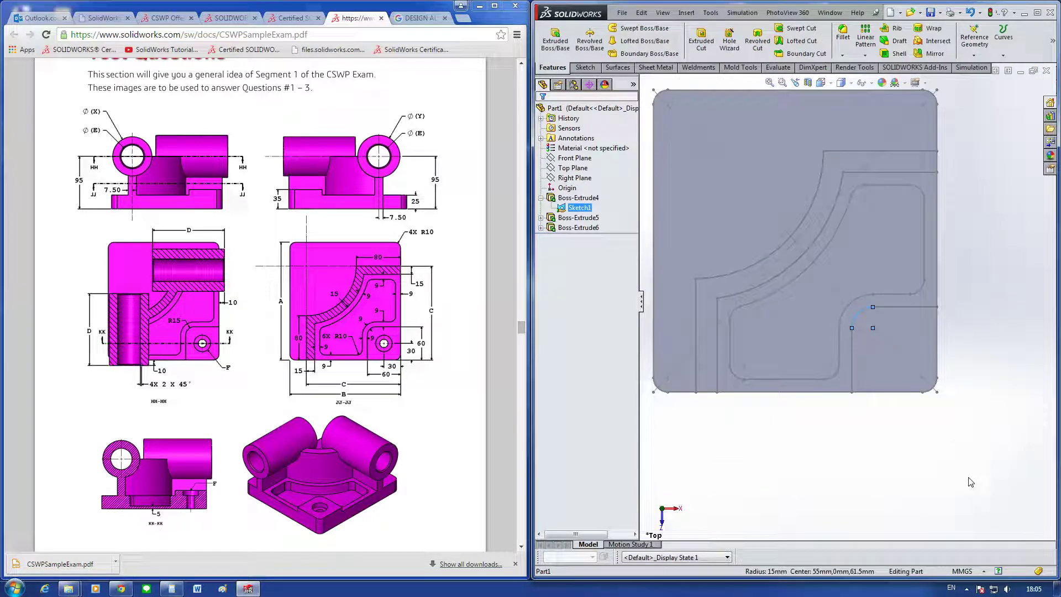
mouse_move(954, 479)
middle_down()
mouse_move(898, 401)
mouse_move(899, 440)
middle_up()
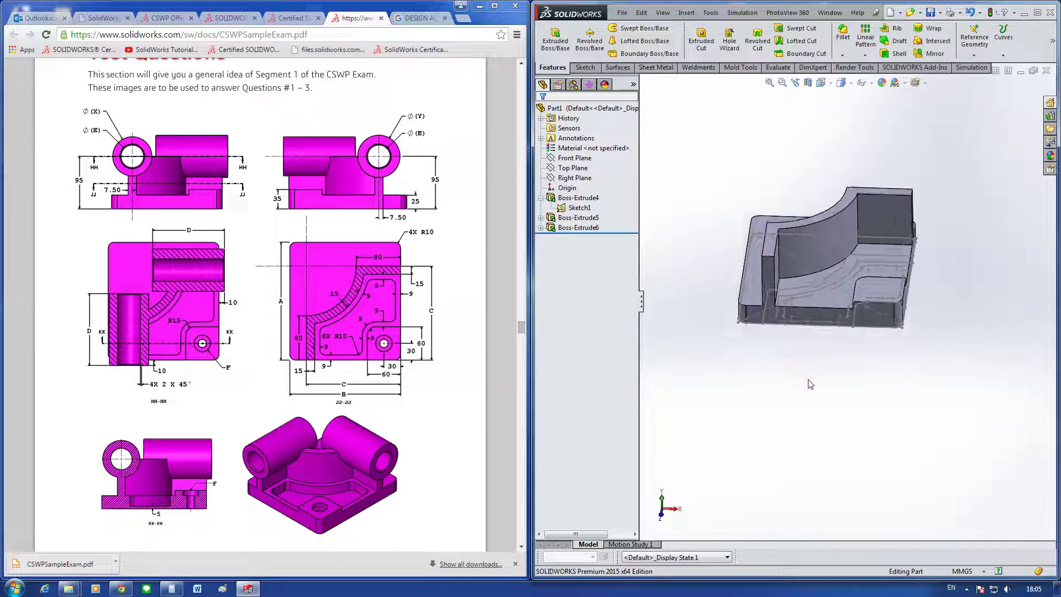
middle_drag(789, 377, 817, 363)
Step: Start a new sketch on the part's front face
click(579, 209)
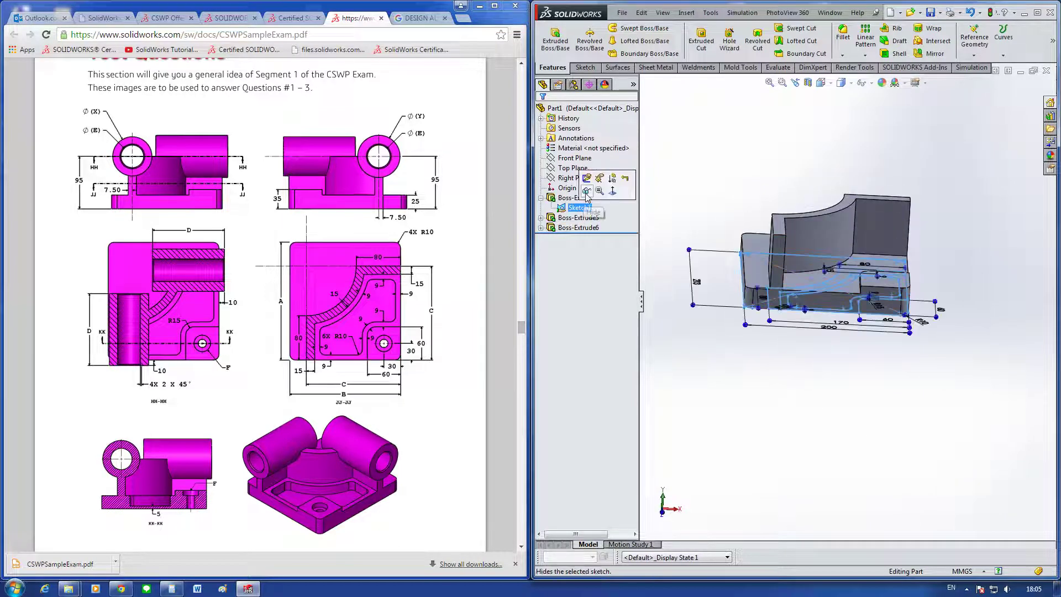
click(785, 404)
scroll(785, 387, down, 3)
right_click(787, 253)
click(790, 234)
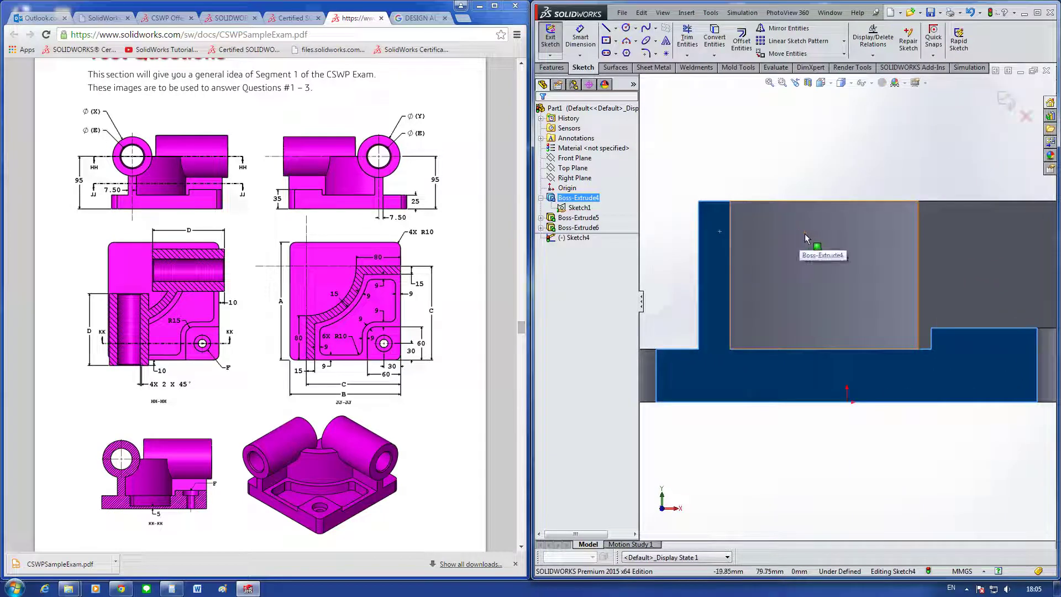
Step: Draw a circle centred on the face's top edge and dimension its 48.36 mm diameter
click(615, 29)
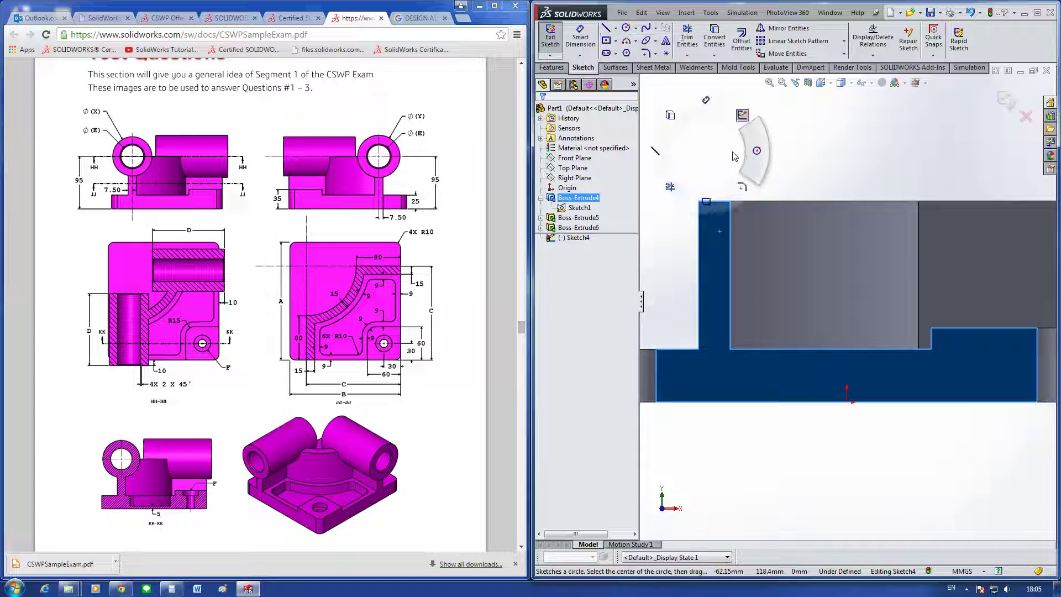
right_drag(709, 156, 750, 160)
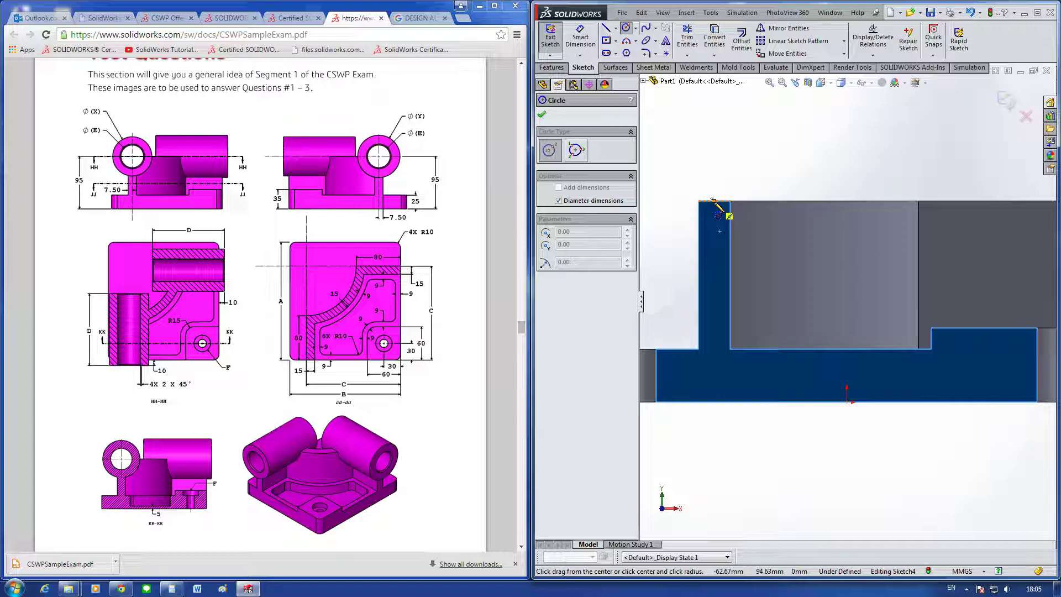
click(712, 200)
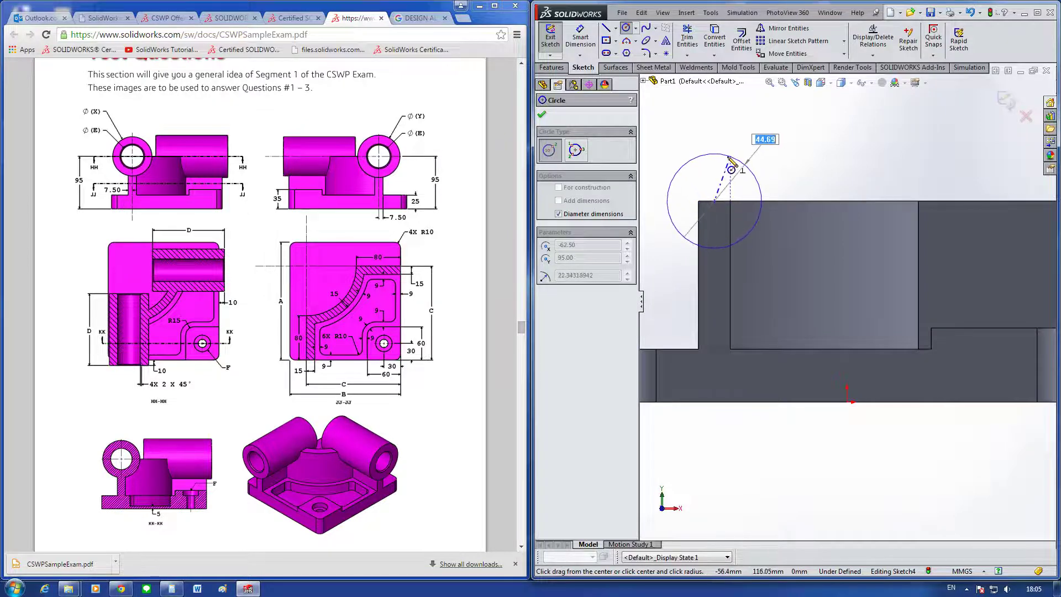
click(719, 157)
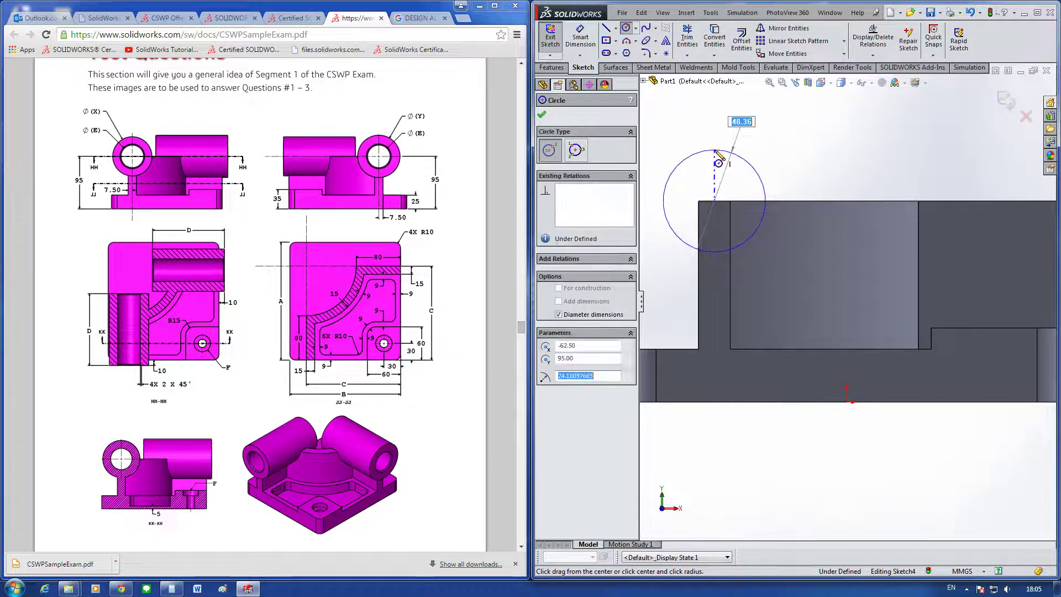
right_drag(718, 157, 760, 152)
click(757, 171)
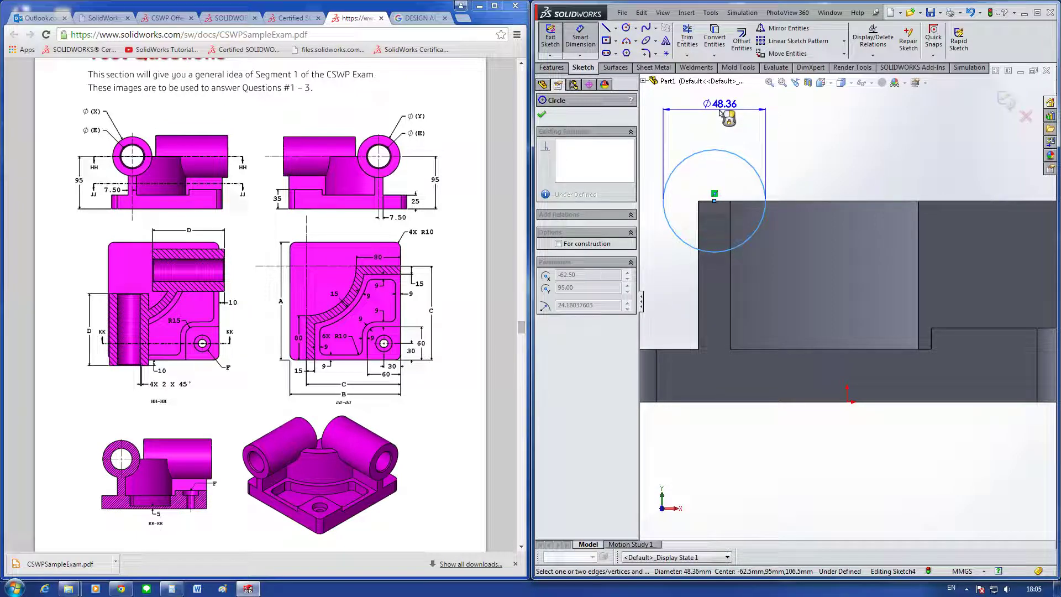
click(719, 112)
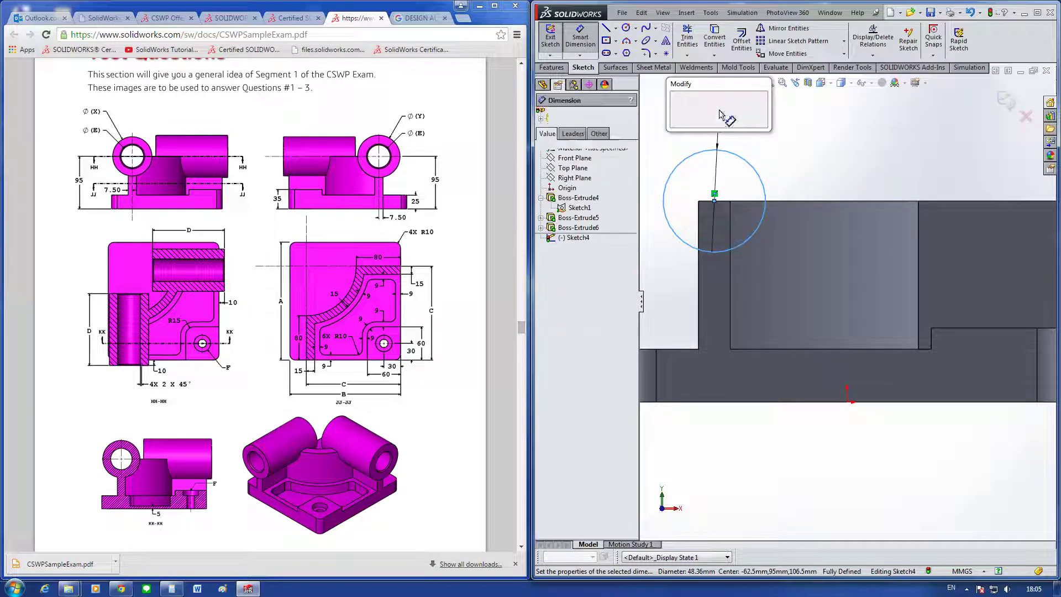
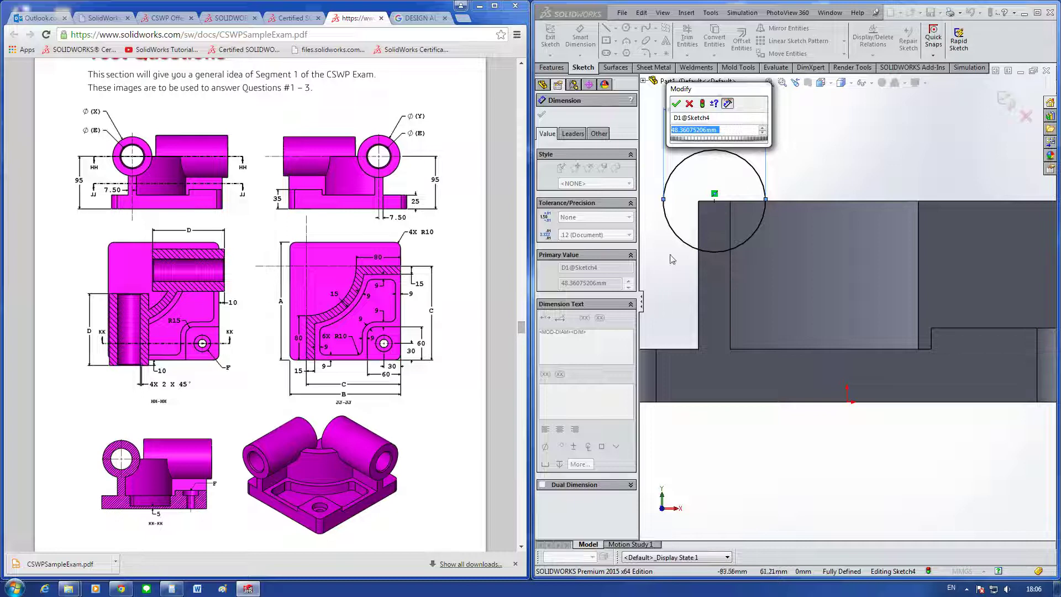
Step: Delete the 48.36 mm circle and its dimension from Sketch4
click(689, 105)
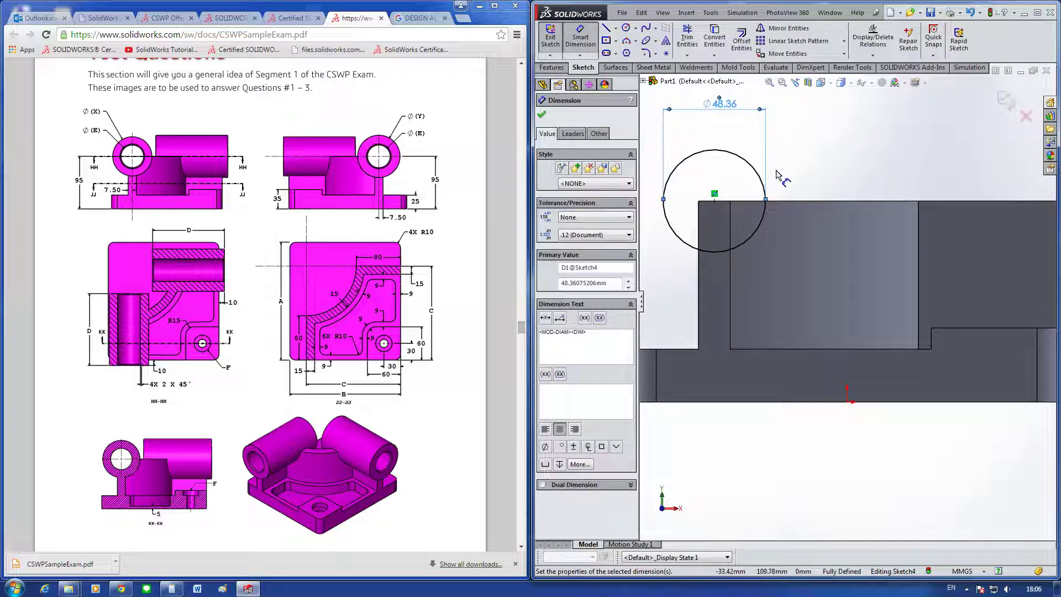
key(Escape)
click(761, 179)
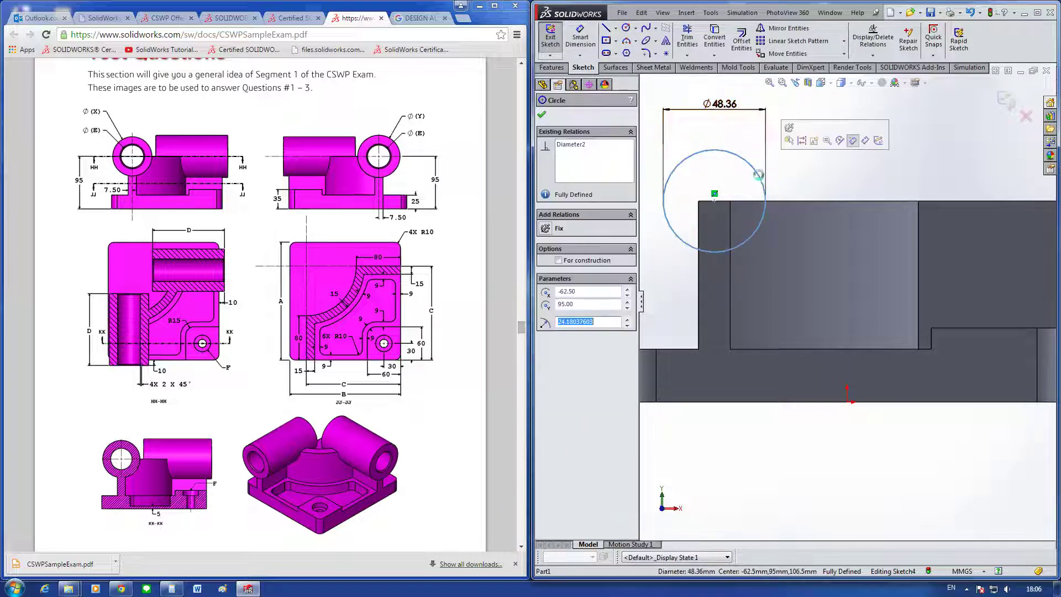
key(Delete)
Step: Draw a vertical centerline from the part's bottom edge to its top edge
click(615, 27)
click(612, 52)
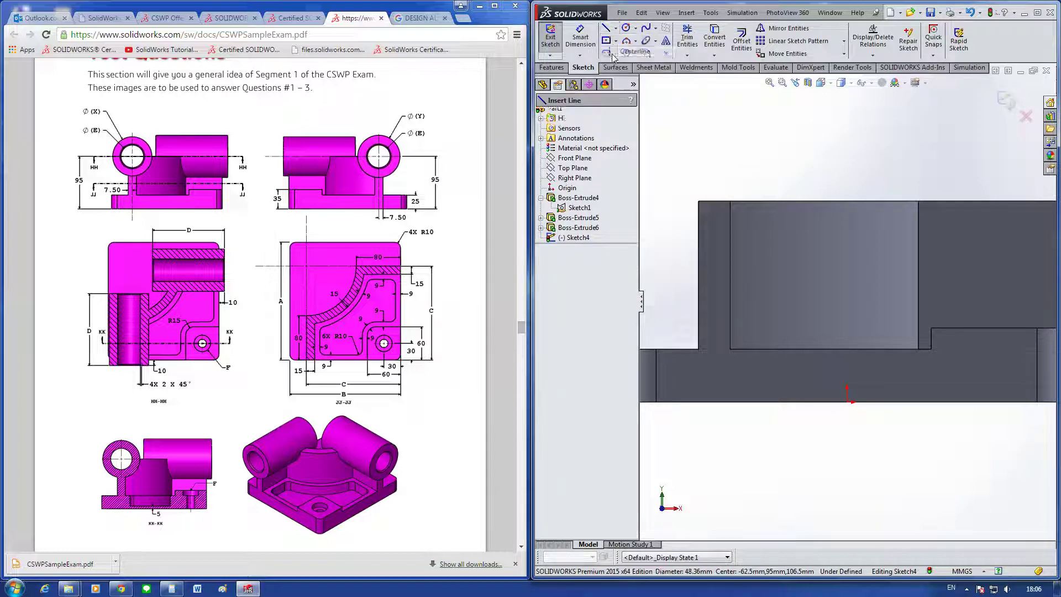
click(714, 200)
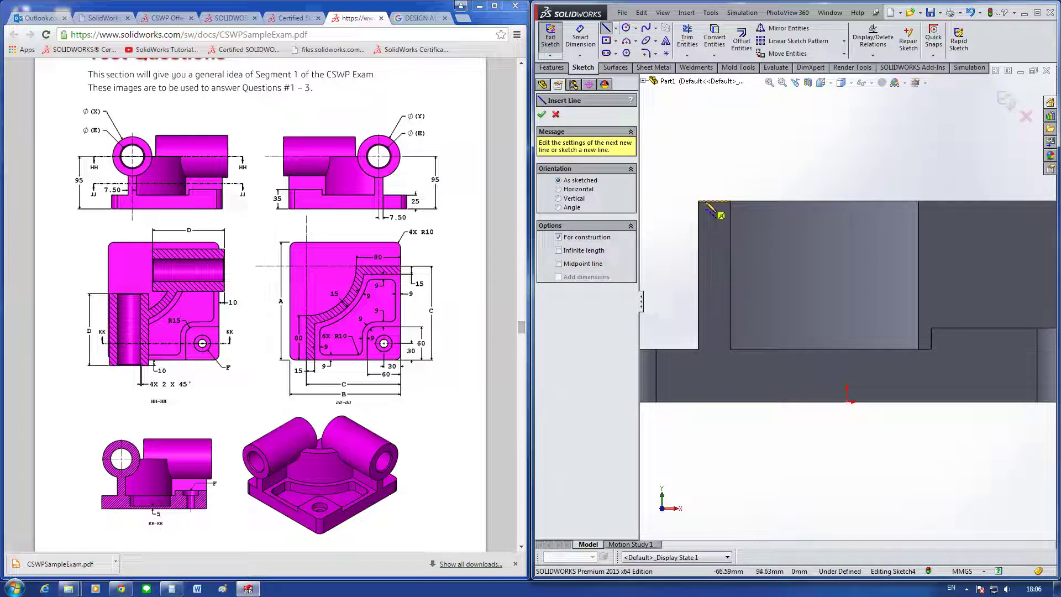
click(714, 401)
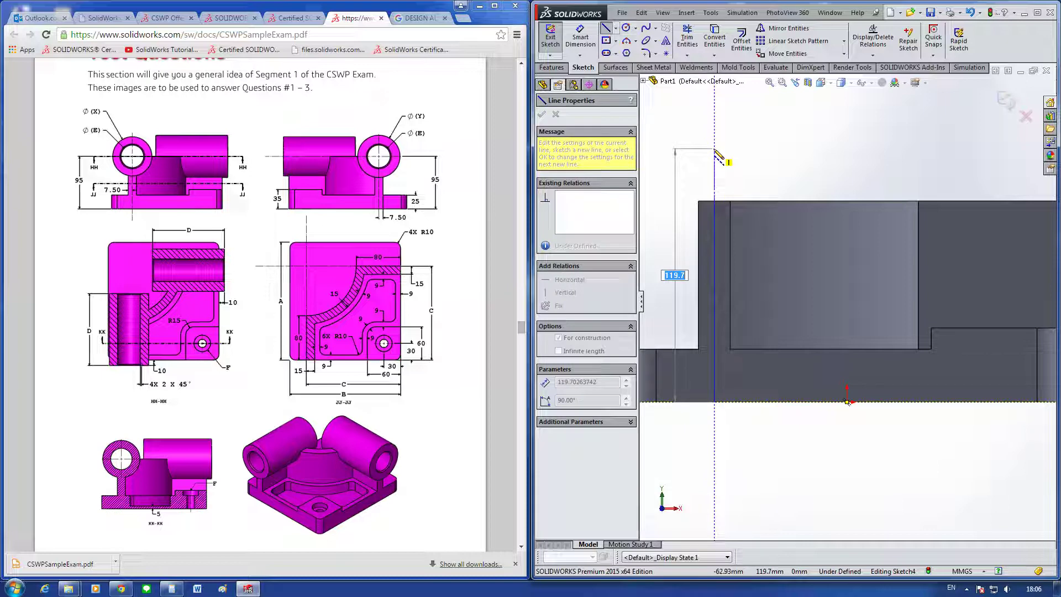
scroll(685, 169, down, 2)
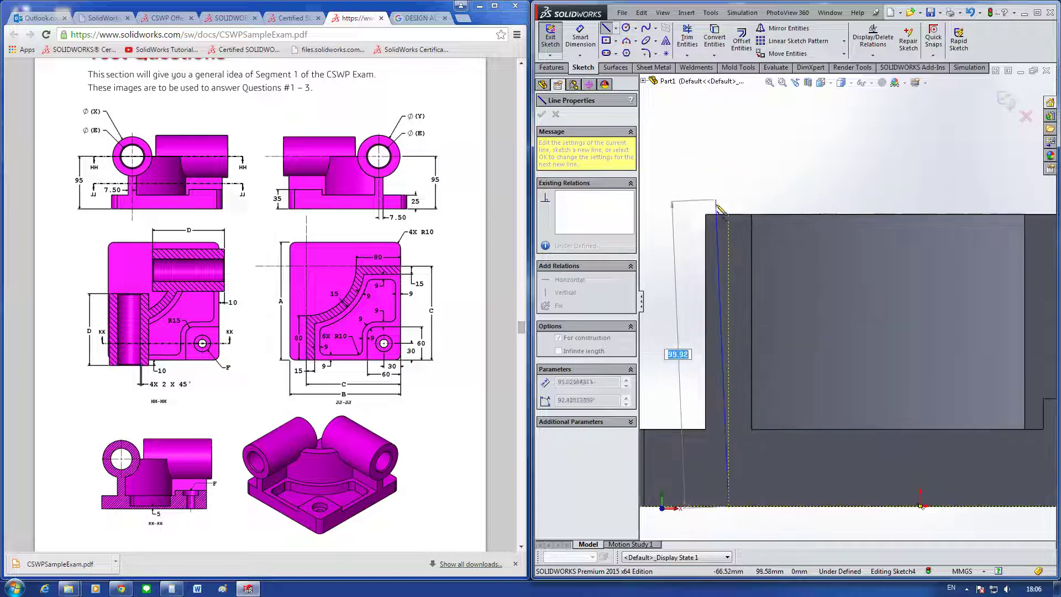
double_click(743, 229)
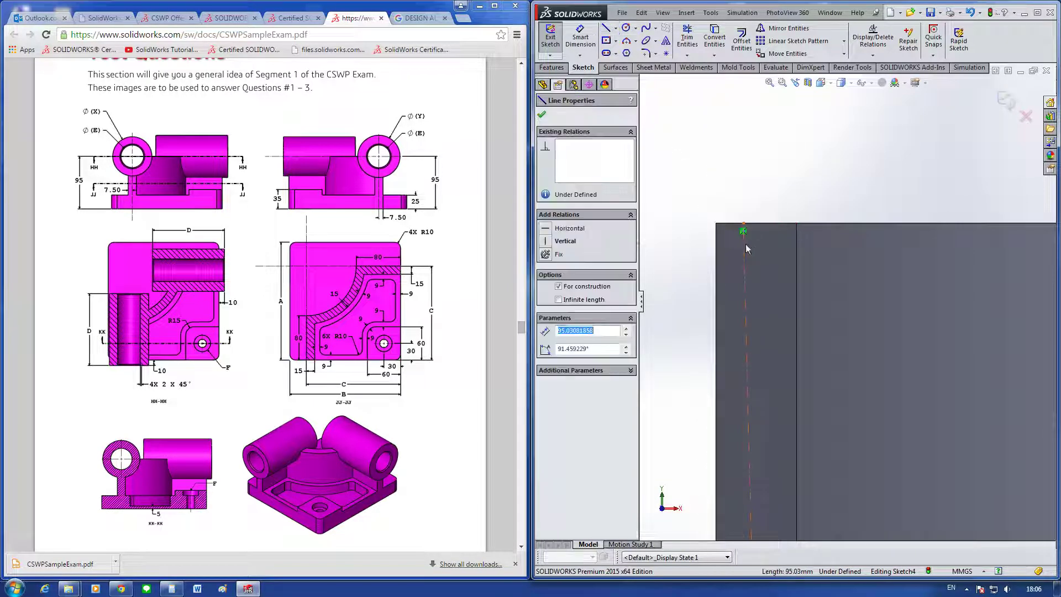
click(779, 214)
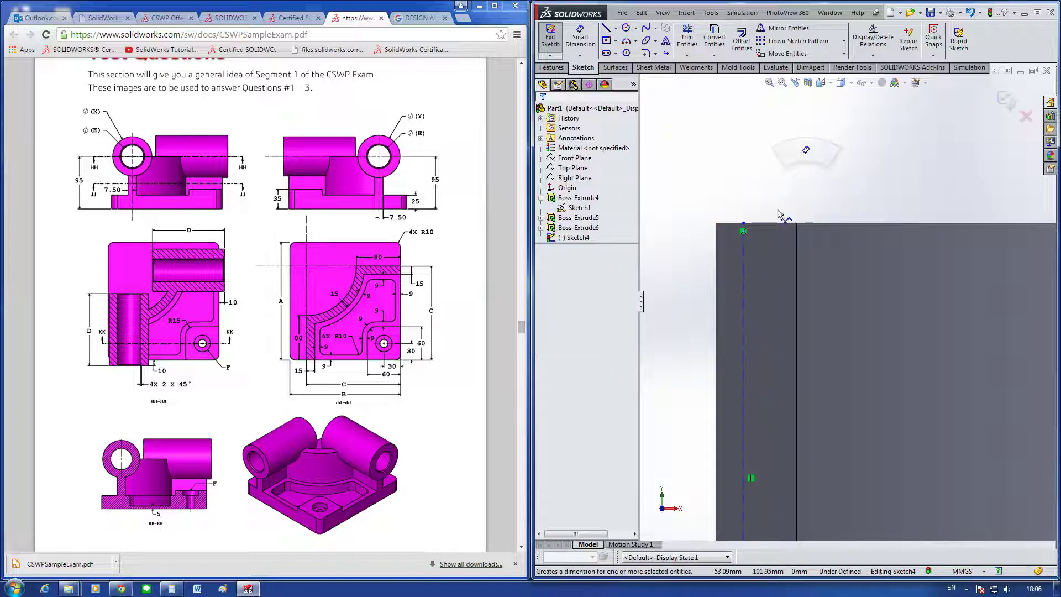
scroll(757, 293, up, 2)
Step: Dimension the centerline 7.5 mm from the part's left edge
key(d)
scroll(822, 418, down, 3)
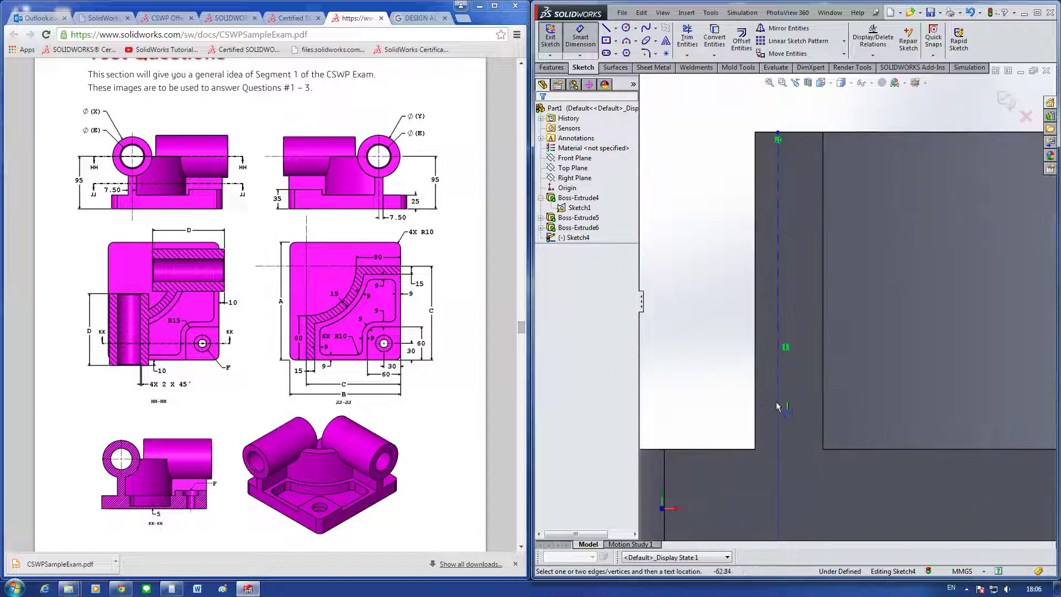
click(757, 413)
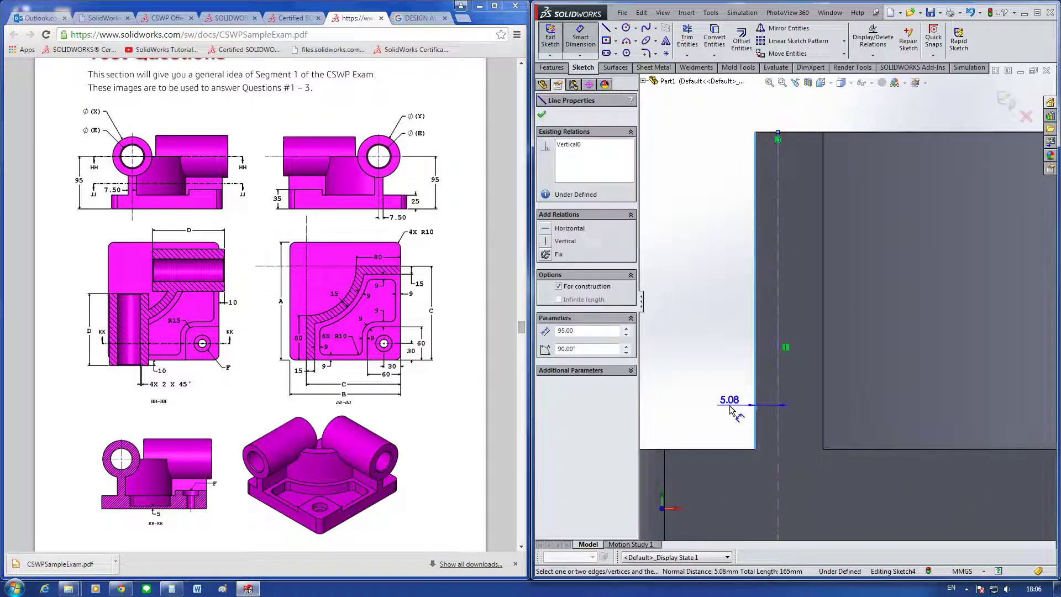
click(732, 409)
text(7.5)
key(Return)
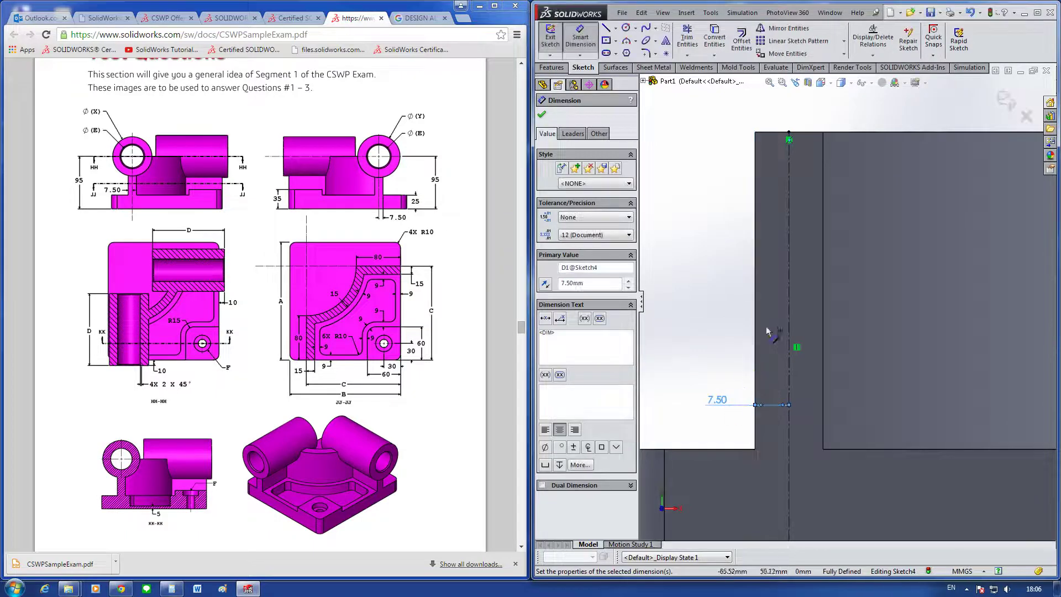
key(Escape)
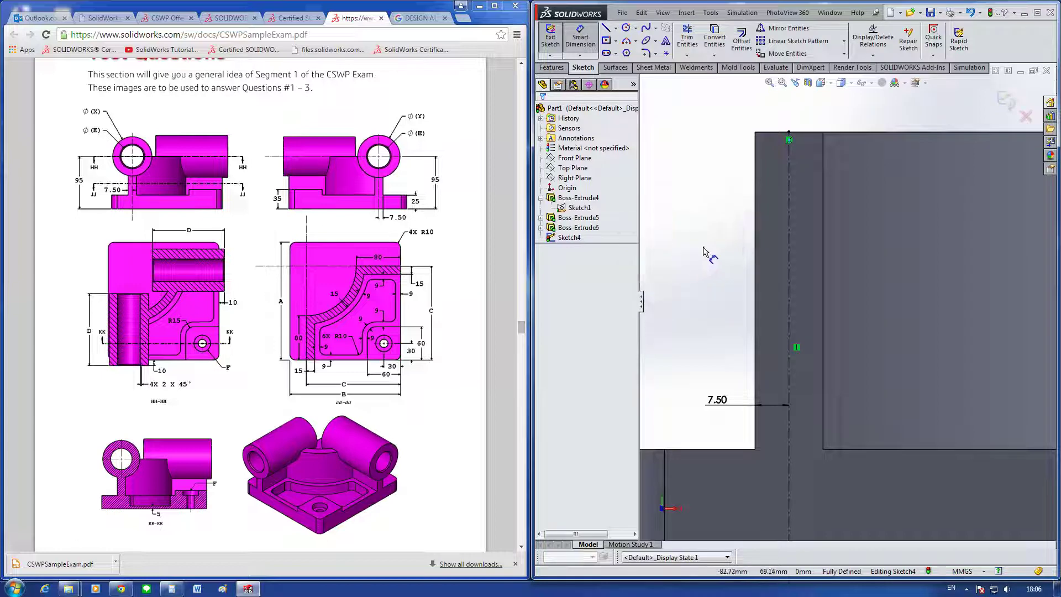
scroll(708, 250, up, 3)
Step: Draw a circle centred on the centerline's top endpoint
click(815, 284)
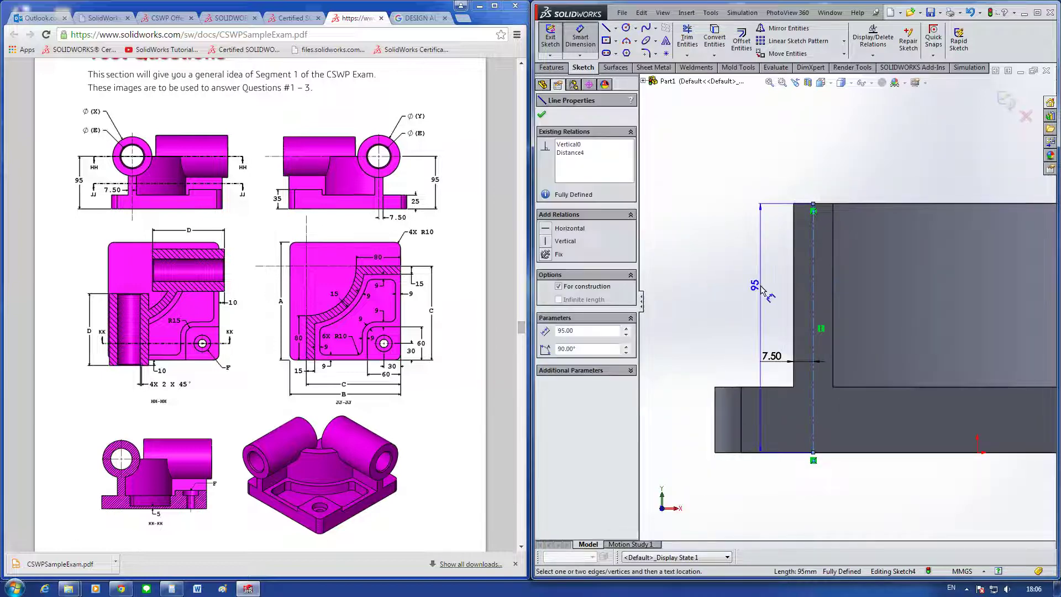
key(Escape)
right_drag(726, 285, 773, 282)
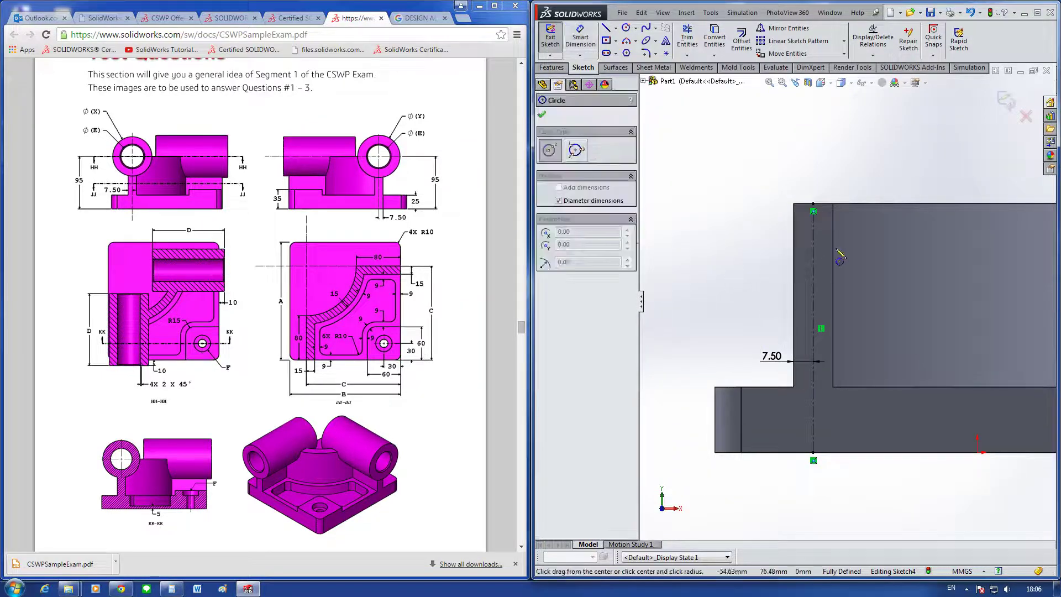
click(813, 203)
scroll(809, 188, down, 3)
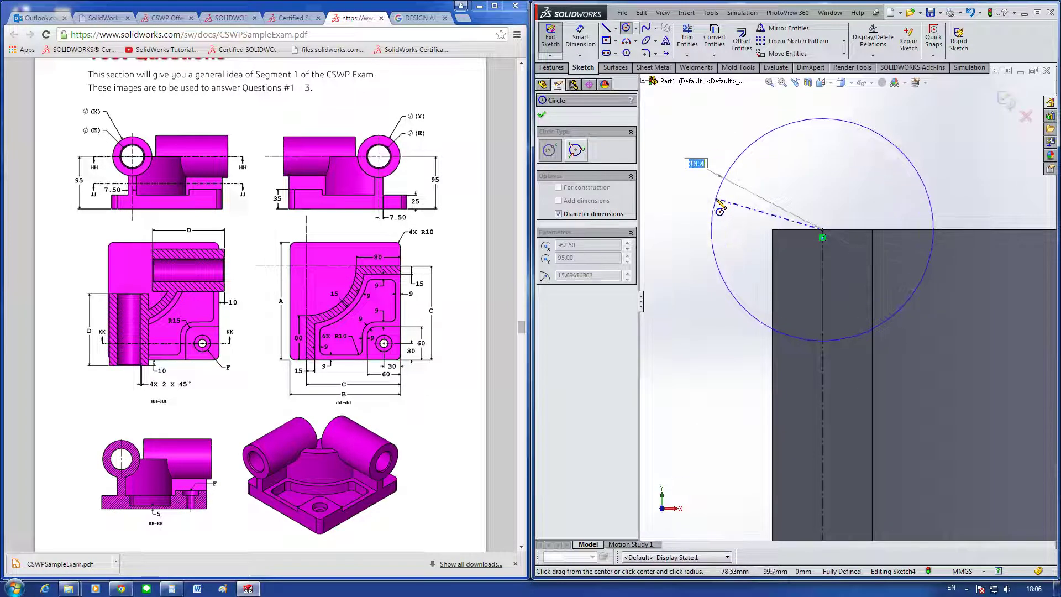
click(721, 235)
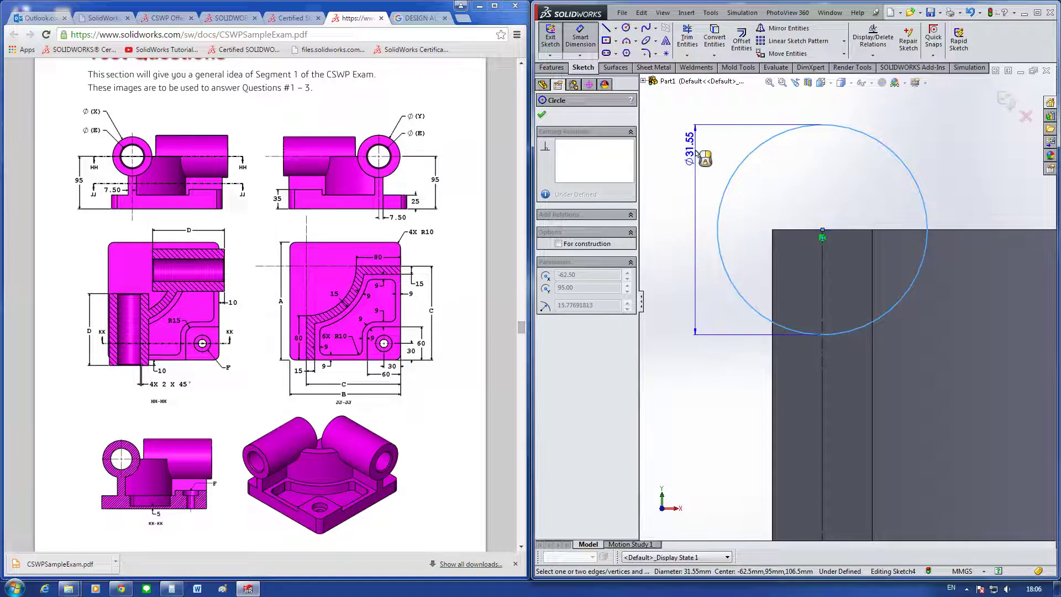
Step: Give the circle a 31.55 mm diameter dimension, checking the value in the exam PDF
click(680, 204)
scroll(480, 279, down, 3)
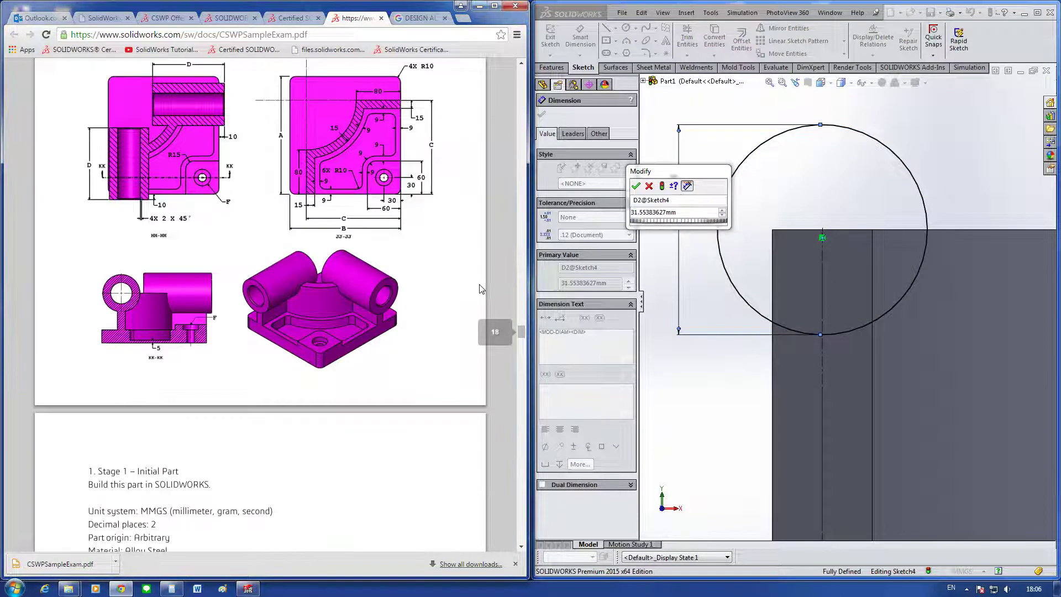
scroll(482, 285, up, 2)
scroll(482, 286, up, 1)
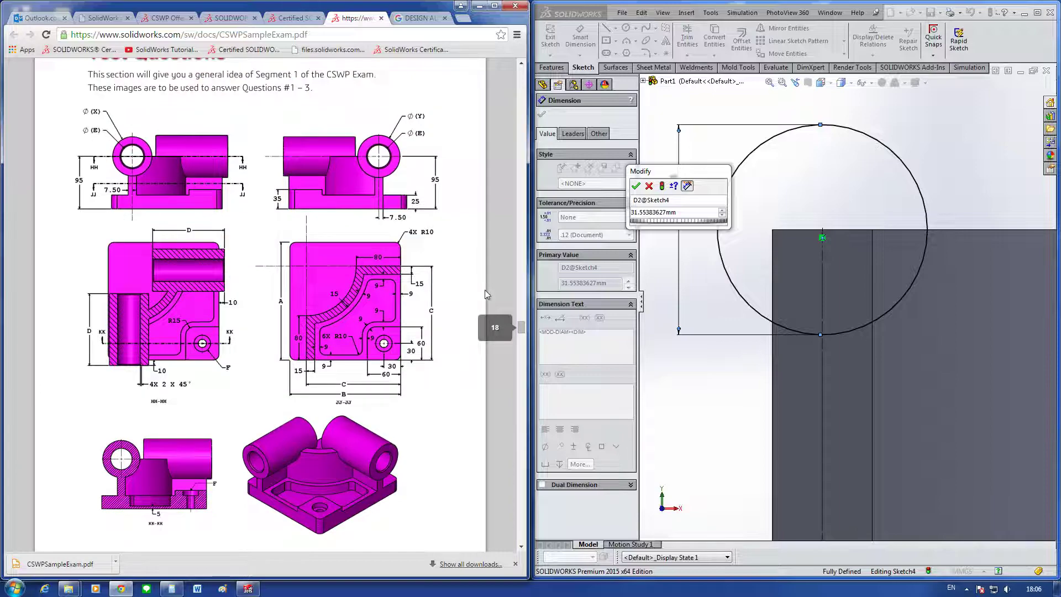
scroll(487, 294, down, 3)
scroll(487, 293, down, 2)
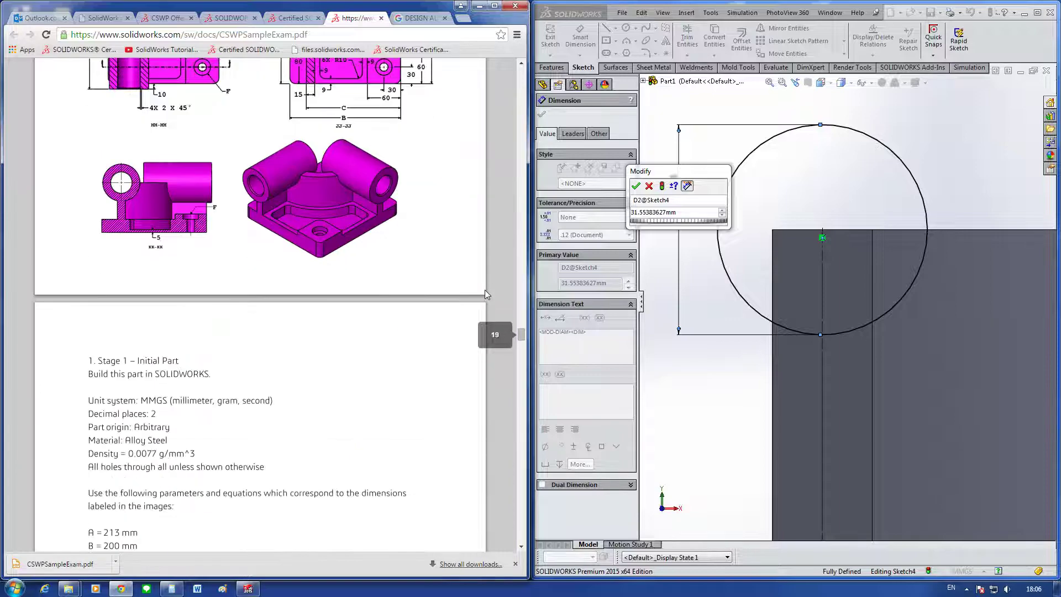
scroll(487, 294, down, 2)
scroll(485, 289, down, 2)
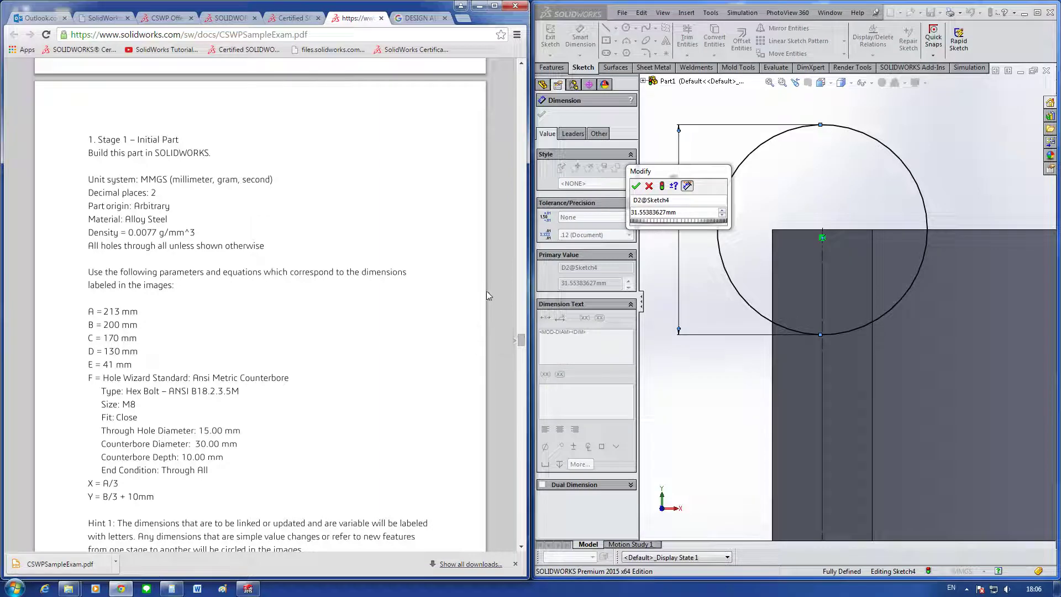
scroll(451, 296, up, 5)
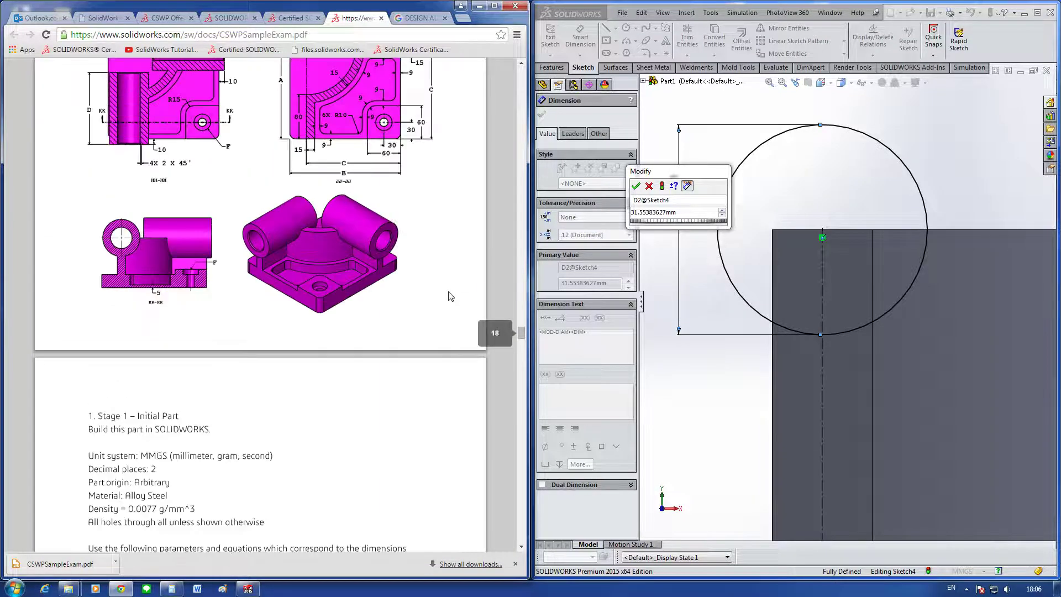
scroll(451, 296, down, 2)
scroll(451, 297, down, 1)
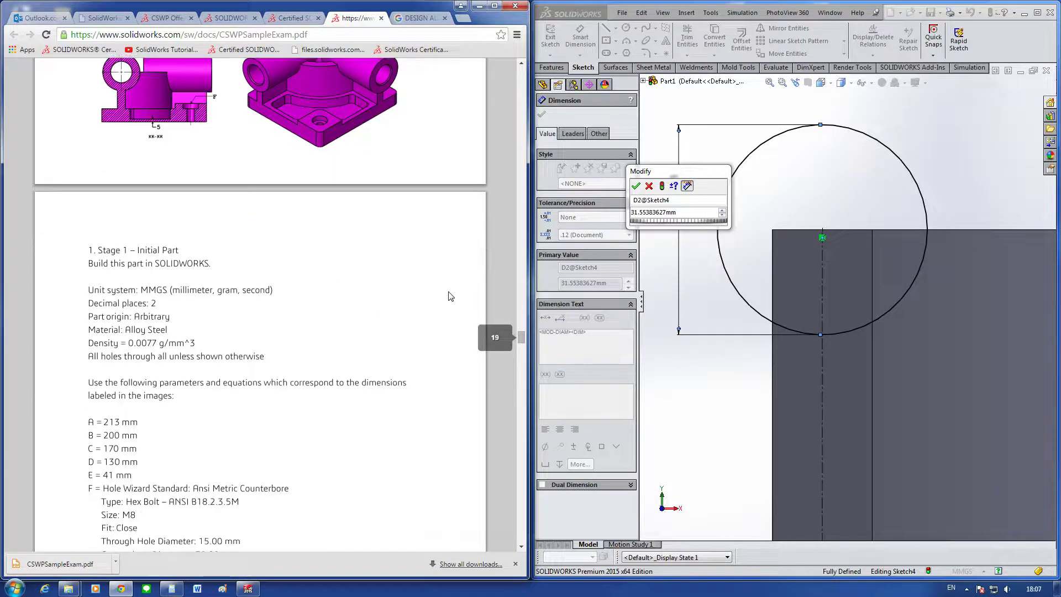
click(689, 215)
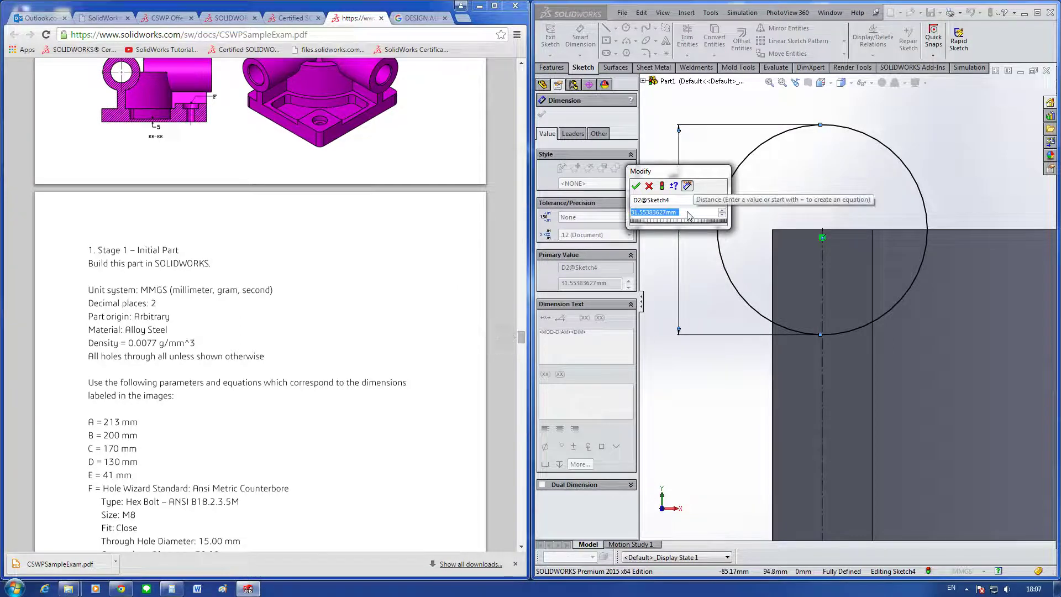
click(473, 300)
click(636, 186)
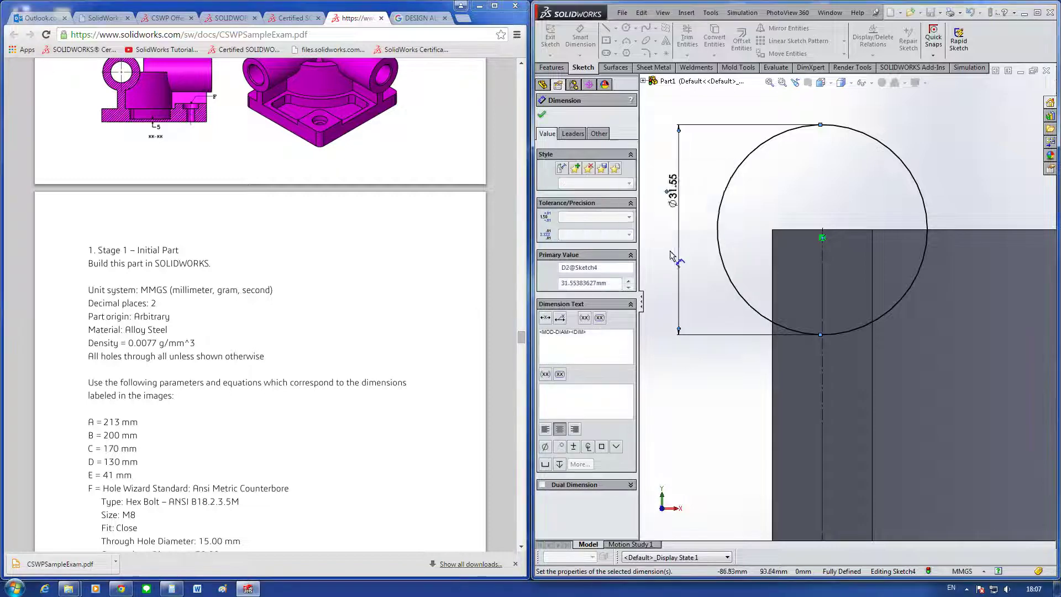
scroll(846, 301, up, 1)
click(701, 220)
Step: Delete the circle's diameter dimension and switch to an isometric view
scroll(713, 226, up, 1)
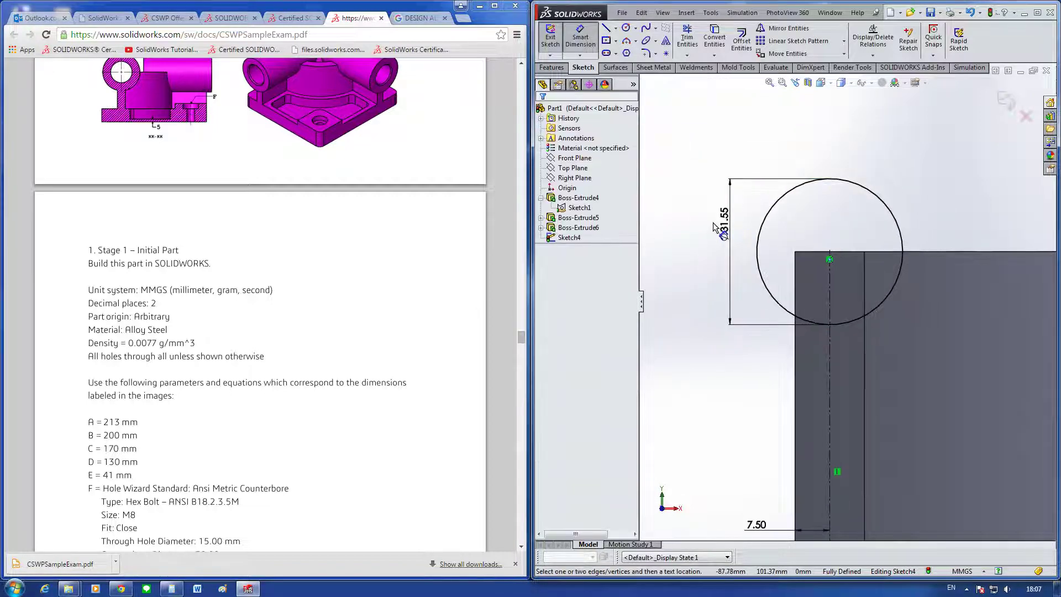
key(Escape)
click(712, 221)
key(Delete)
scroll(788, 224, up, 1)
scroll(789, 224, up, 2)
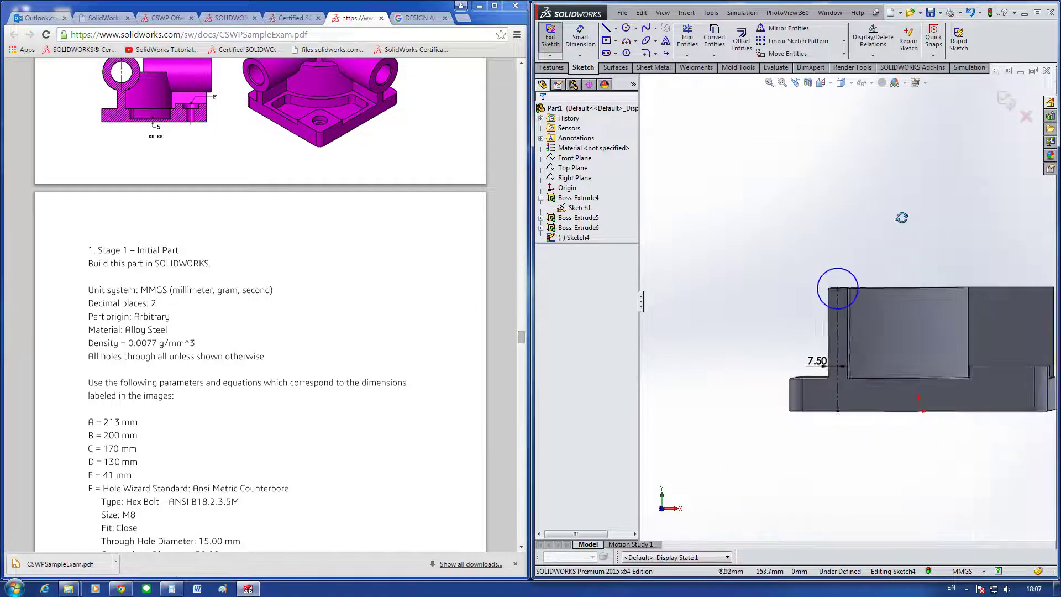
key(ctrl+7)
Step: Look through Sketch1's options and the view's visibility settings without changing anything
click(578, 208)
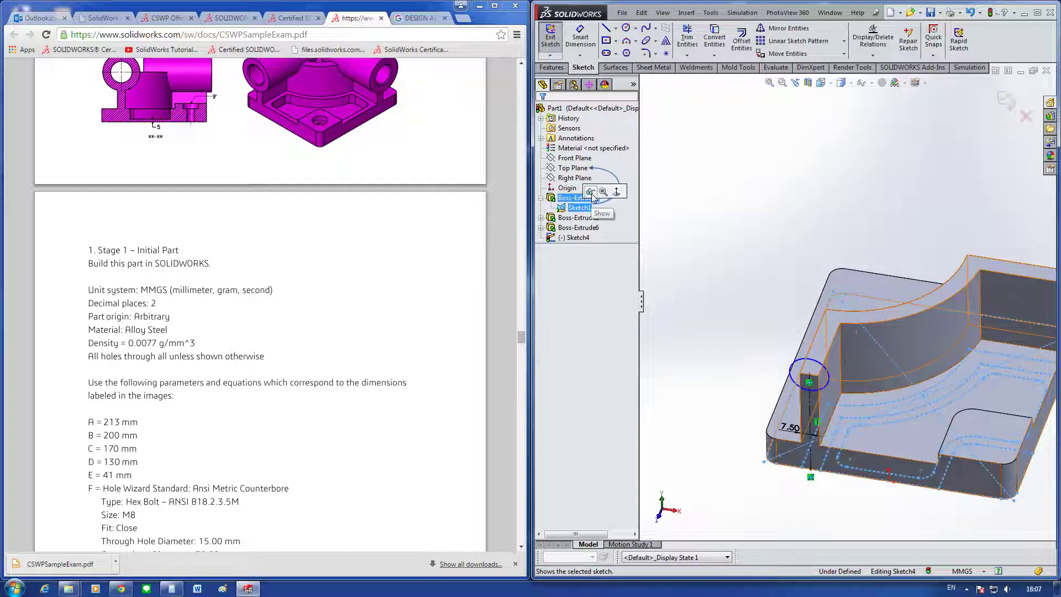
click(776, 173)
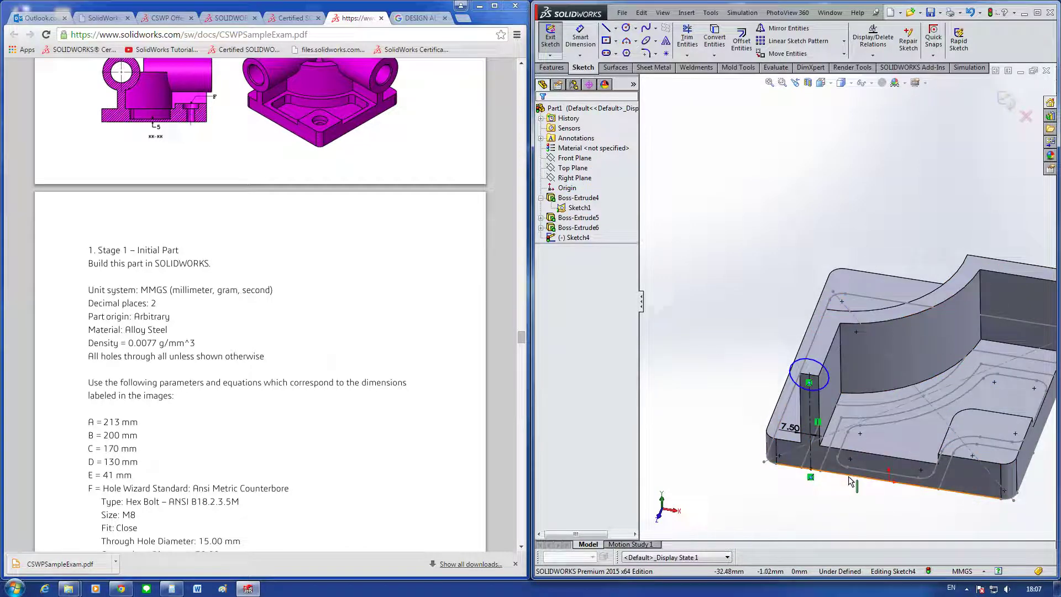
click(588, 210)
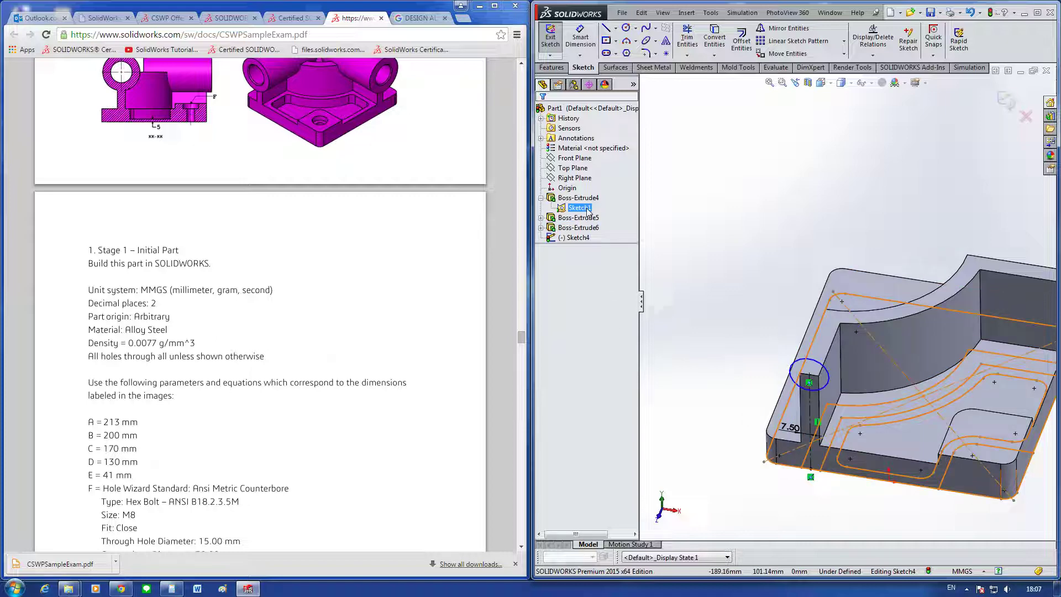
right_click(587, 209)
click(687, 159)
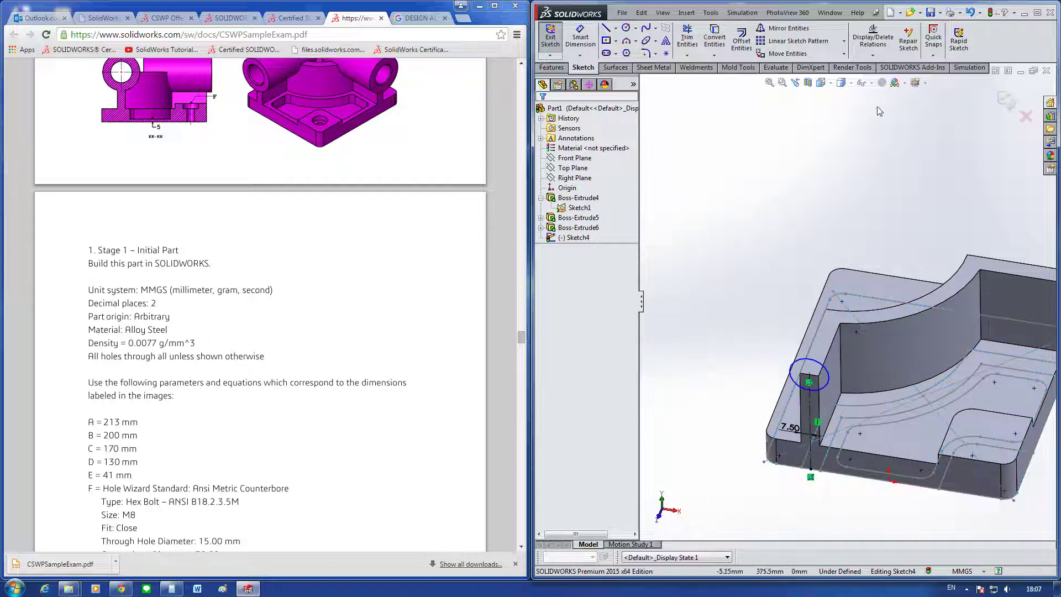
click(903, 82)
click(870, 84)
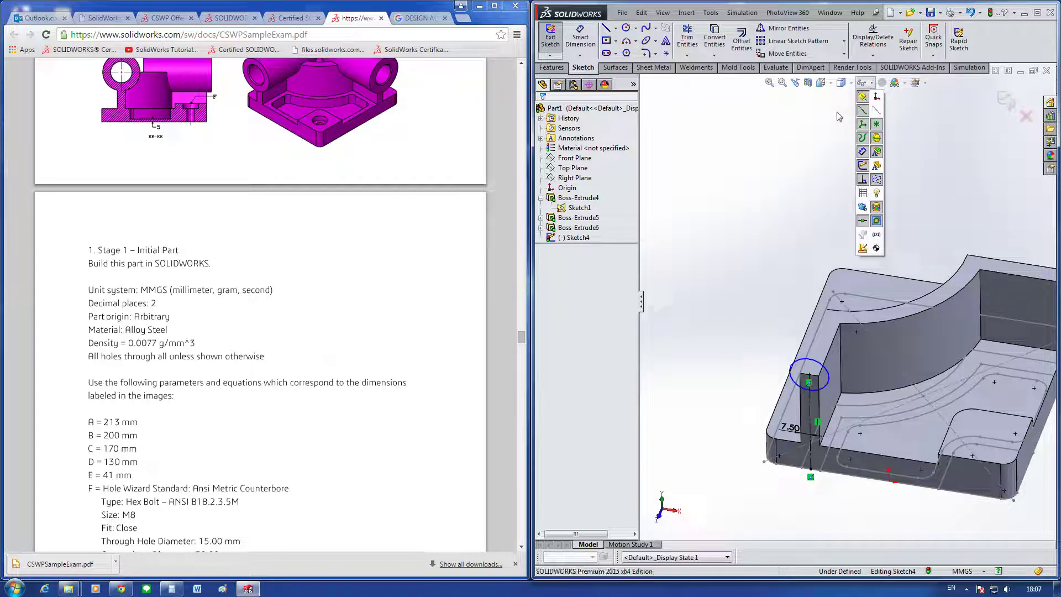
click(663, 13)
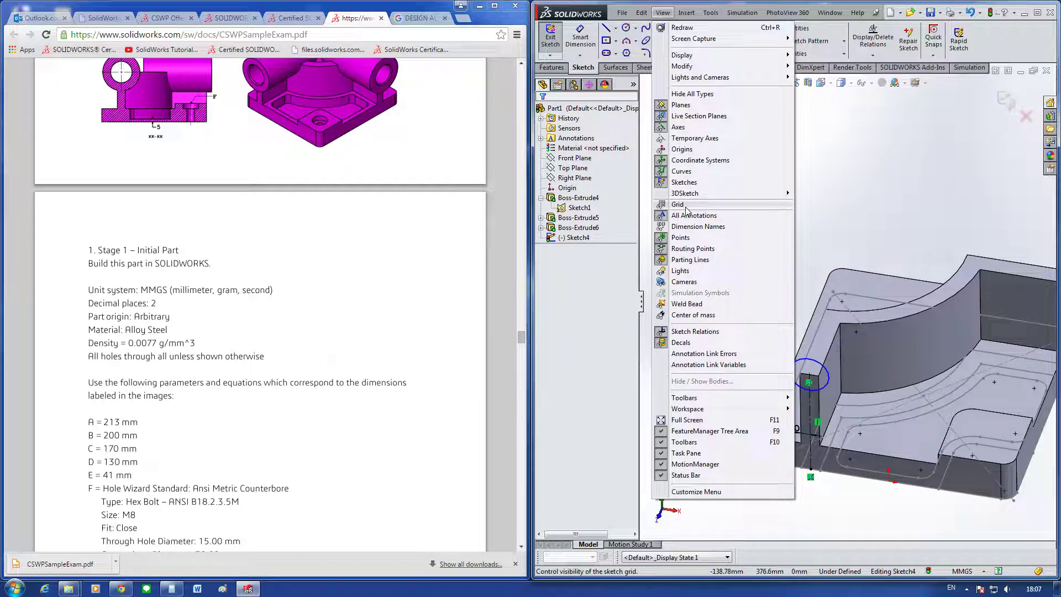
mouse_move(684, 194)
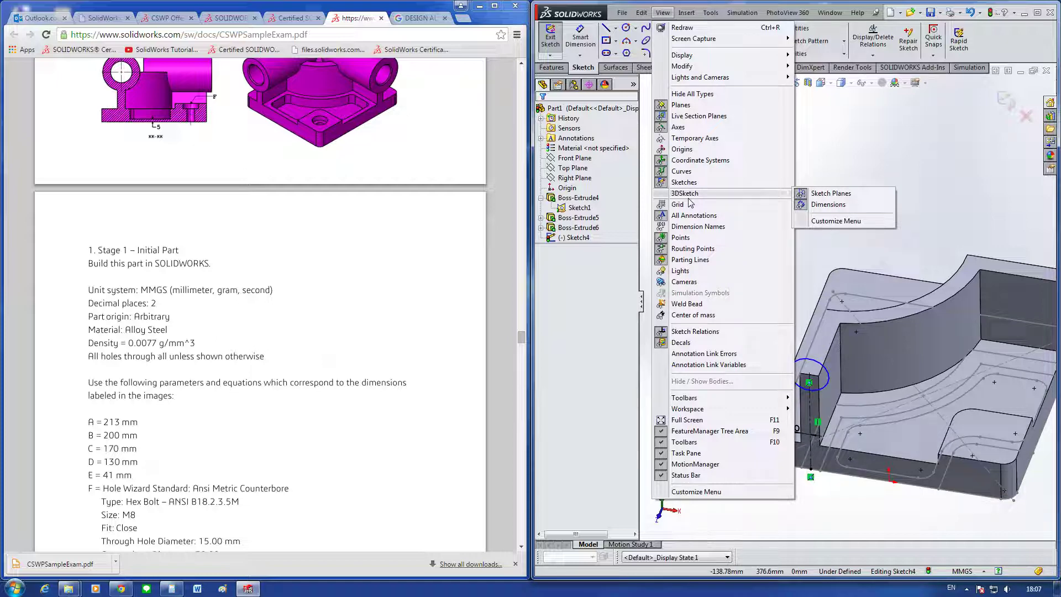
click(812, 119)
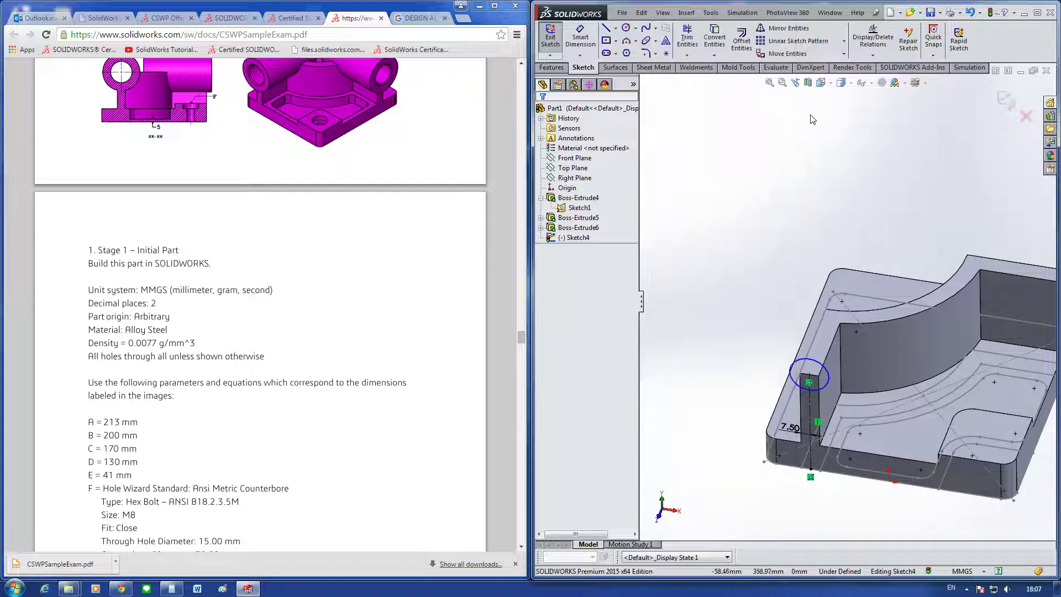
Step: Leave Sketch4, briefly open and close the base block's sketch, then reopen Sketch4
right_click(866, 280)
key(Escape)
click(1010, 102)
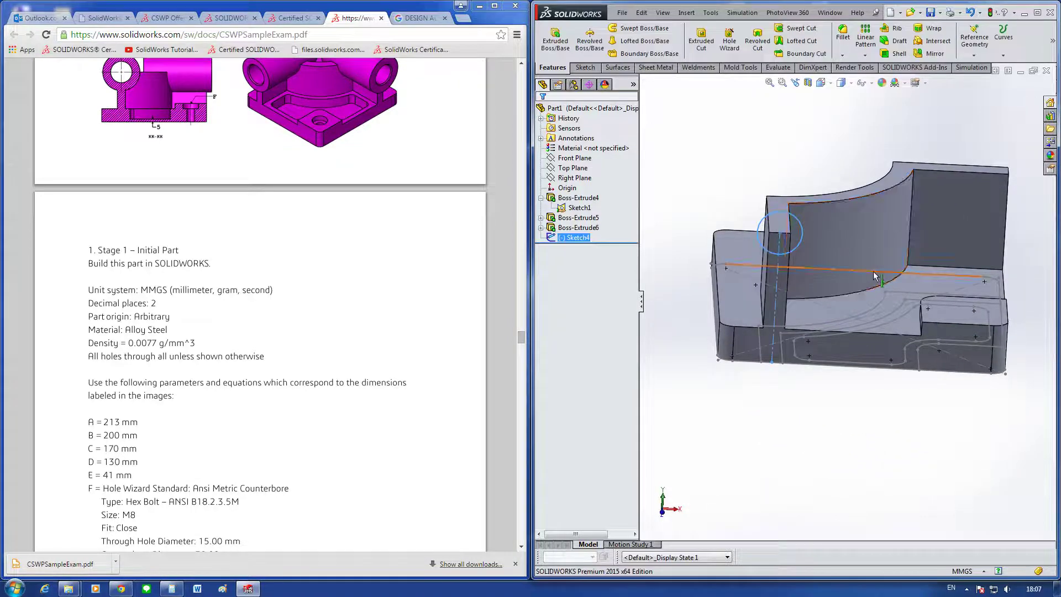
right_click(873, 275)
click(881, 247)
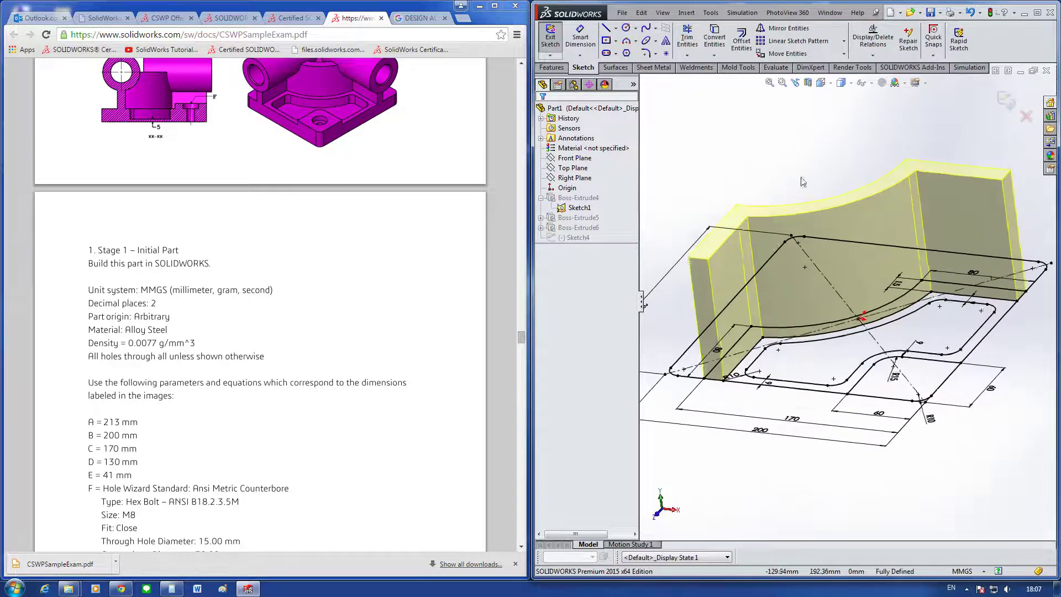
click(1010, 102)
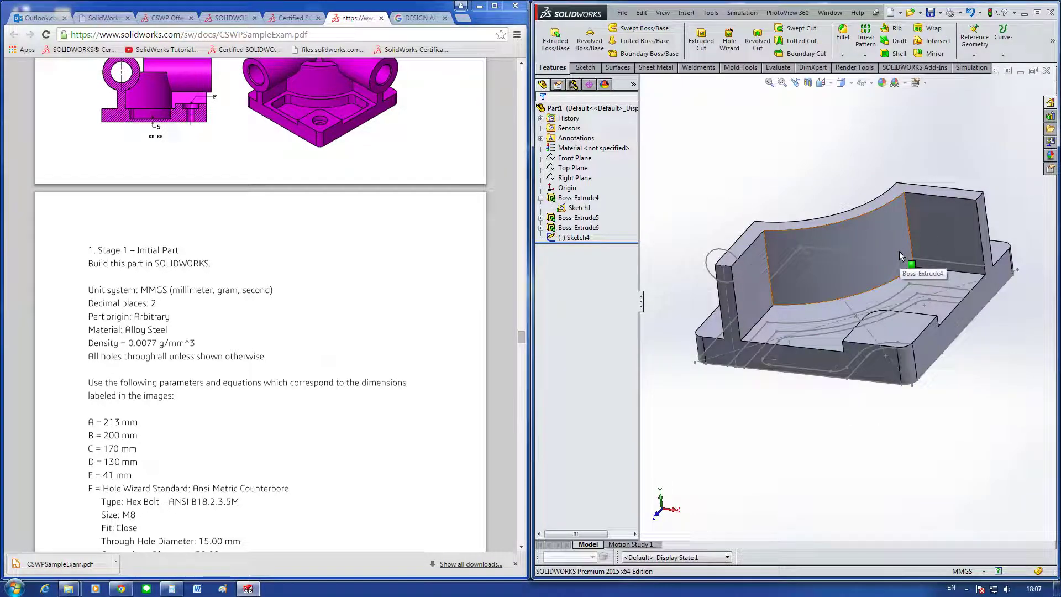
click(579, 207)
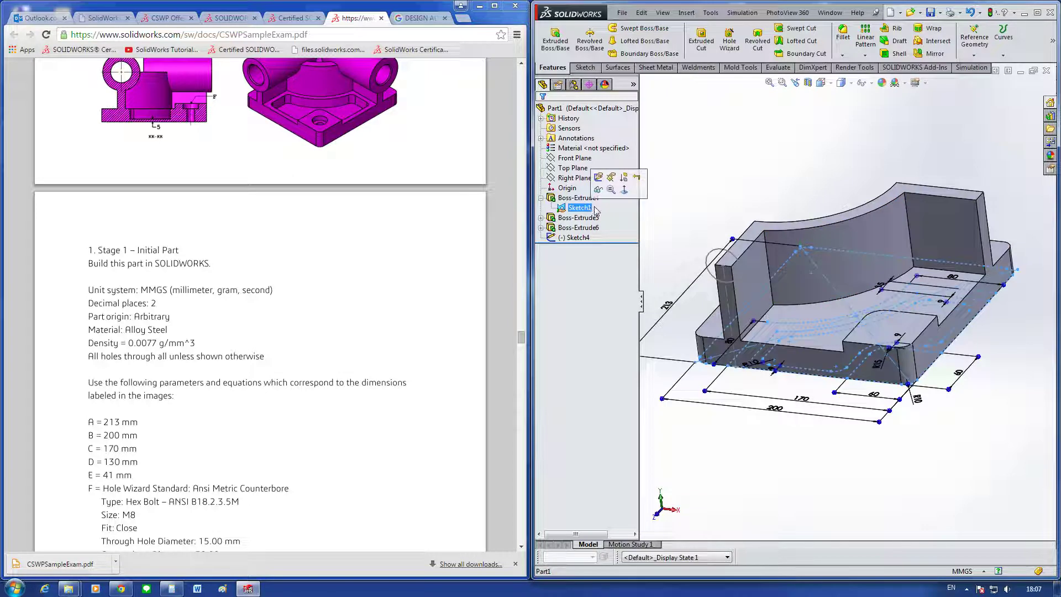
click(717, 255)
click(745, 201)
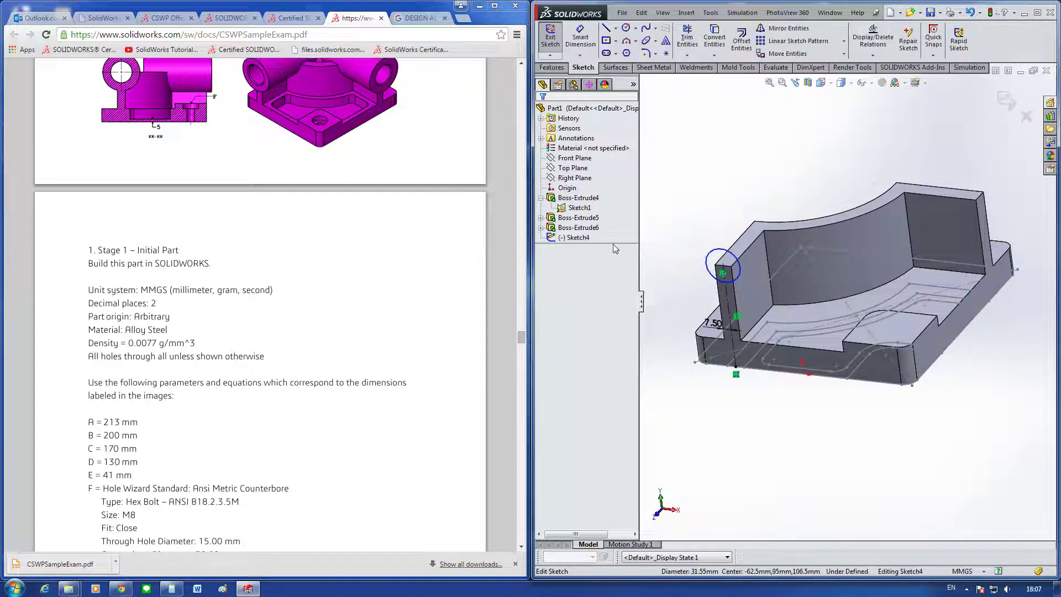
Step: Hide Sketch1 in the FeatureManager tree and orbit to the corner wall
click(579, 208)
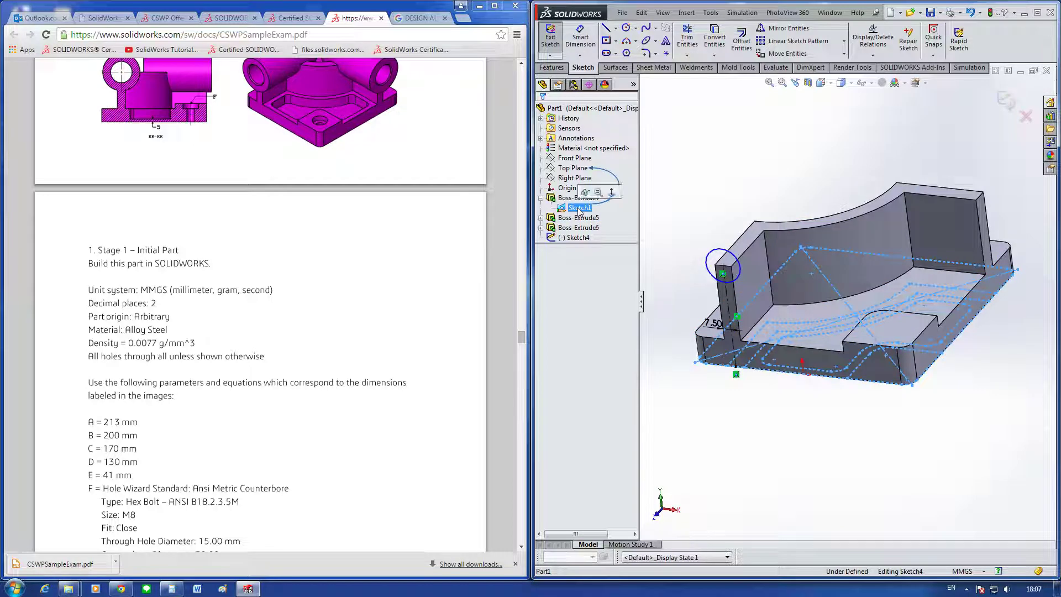
key(Escape)
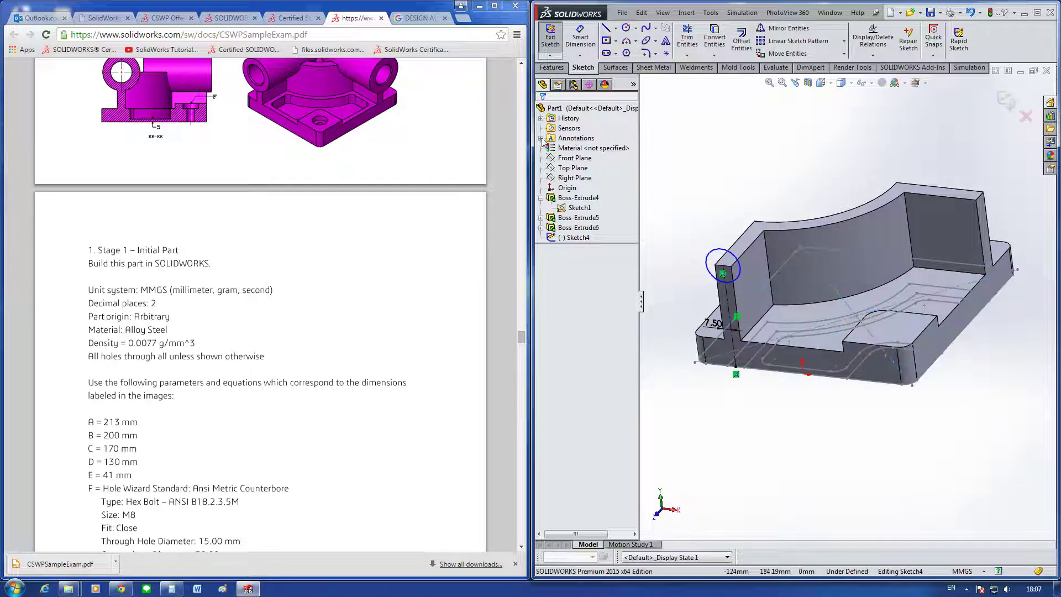
click(541, 138)
click(541, 138)
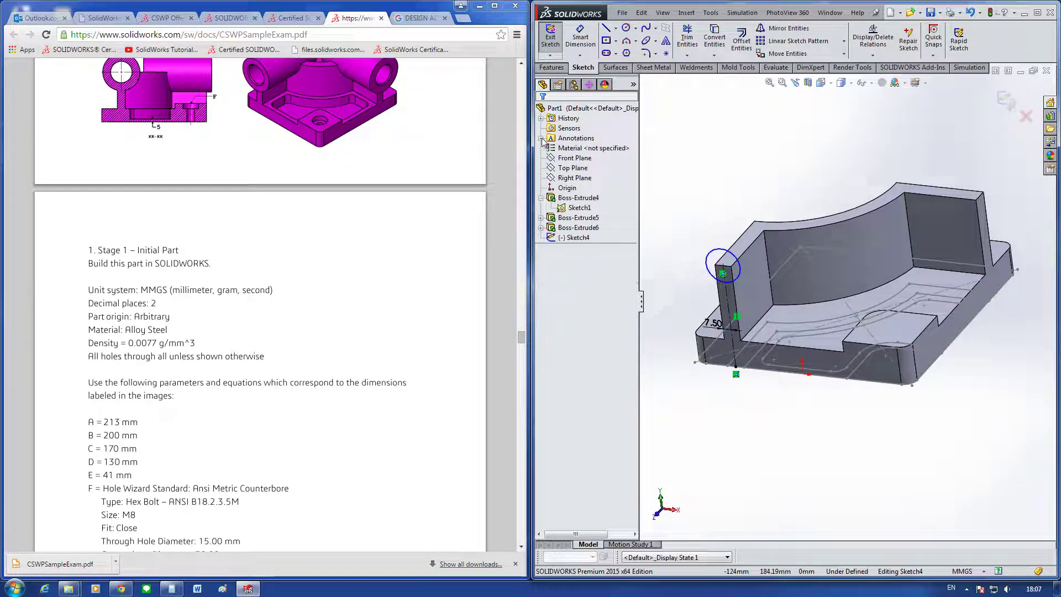
click(576, 209)
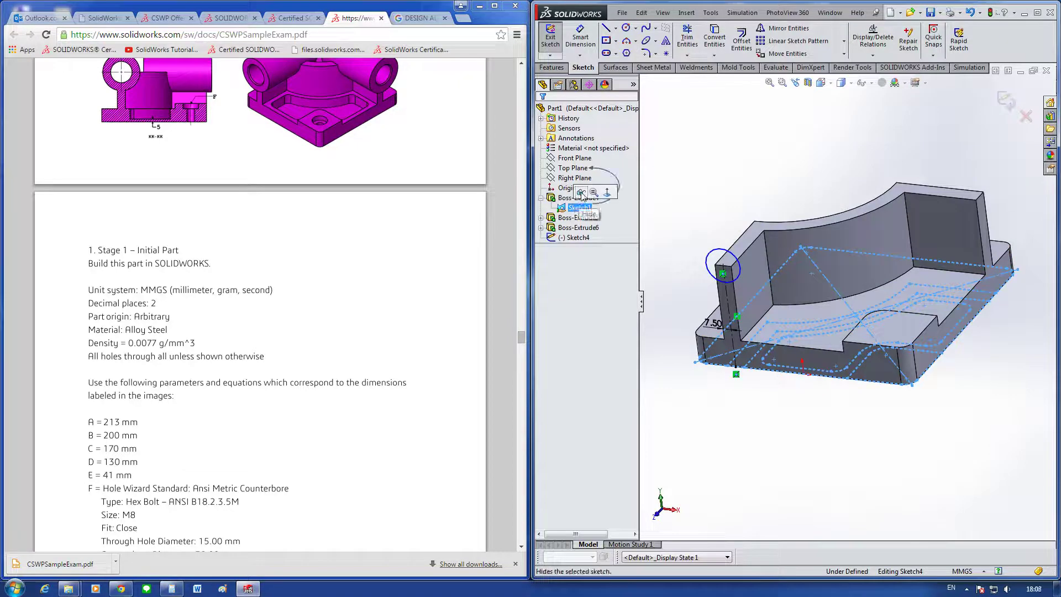
click(581, 194)
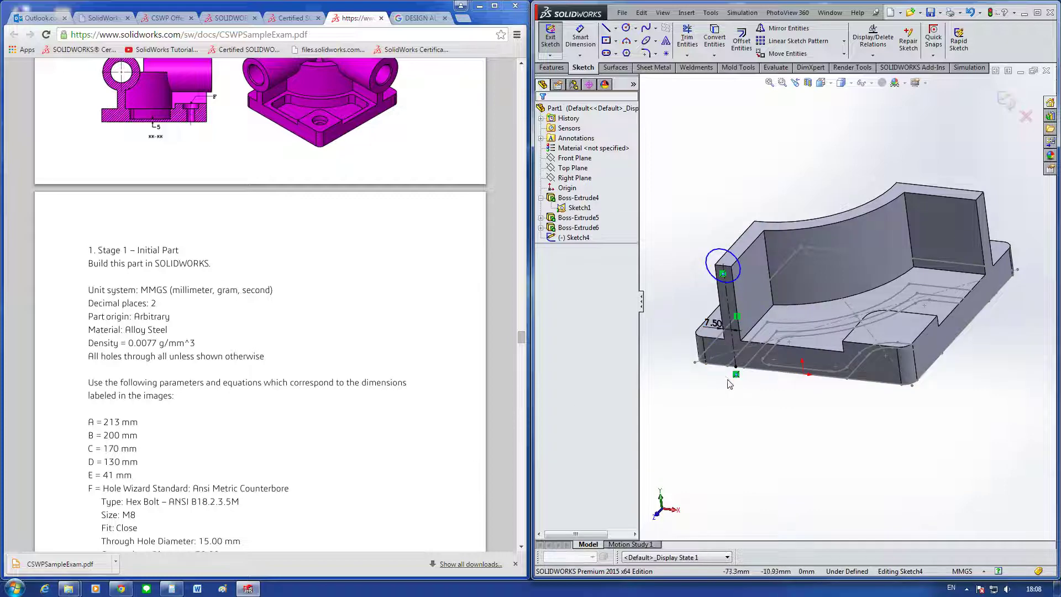
middle_drag(718, 364, 729, 385)
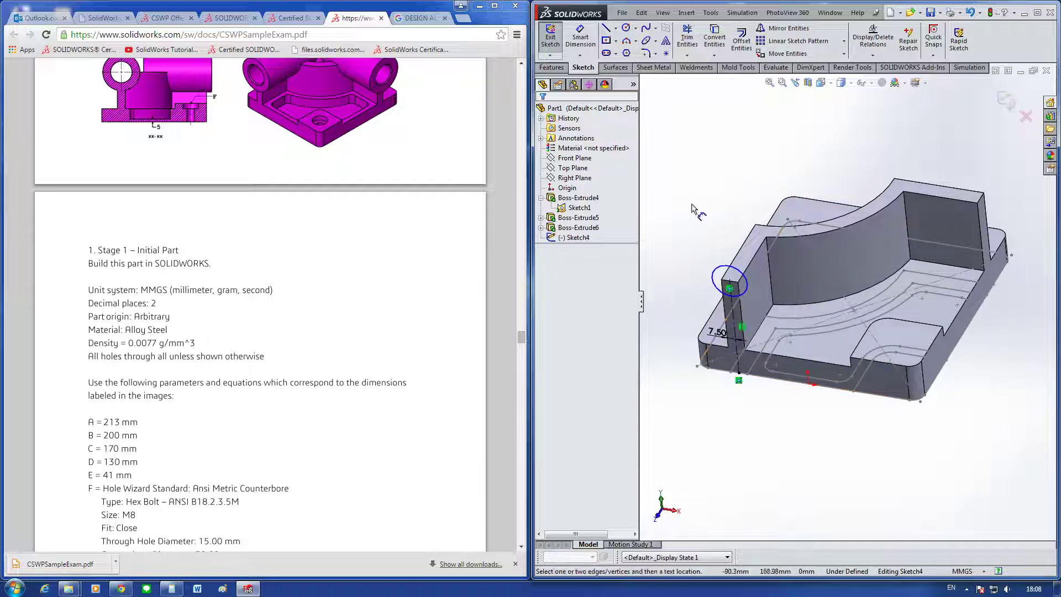
Step: Start the corner circle's 31.55 diameter dimension, check the PDF, cancel, and undo the circle
key(d)
click(724, 269)
click(703, 246)
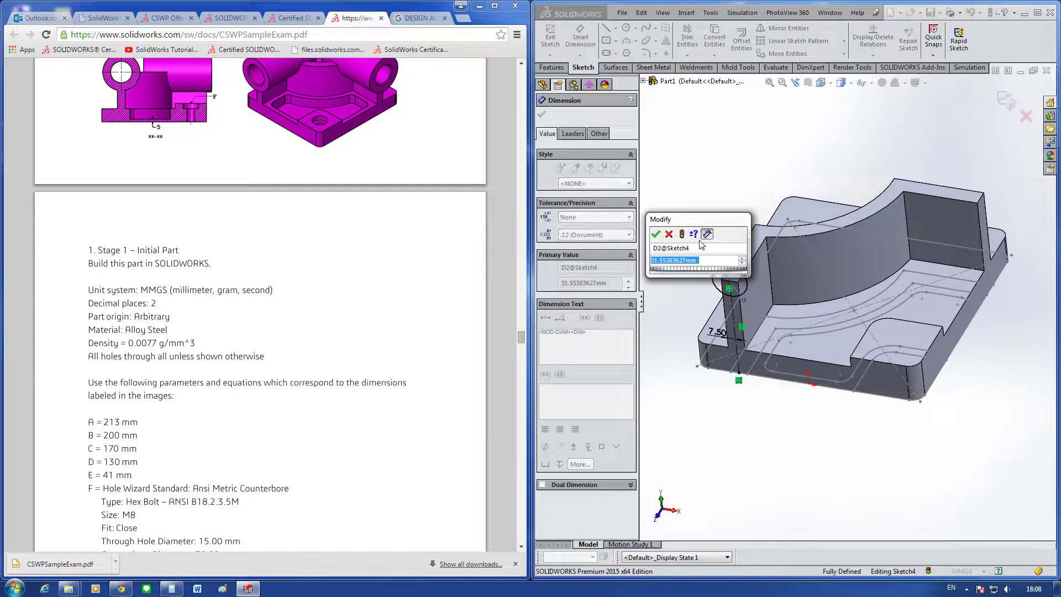
click(451, 239)
scroll(437, 246, up, 1)
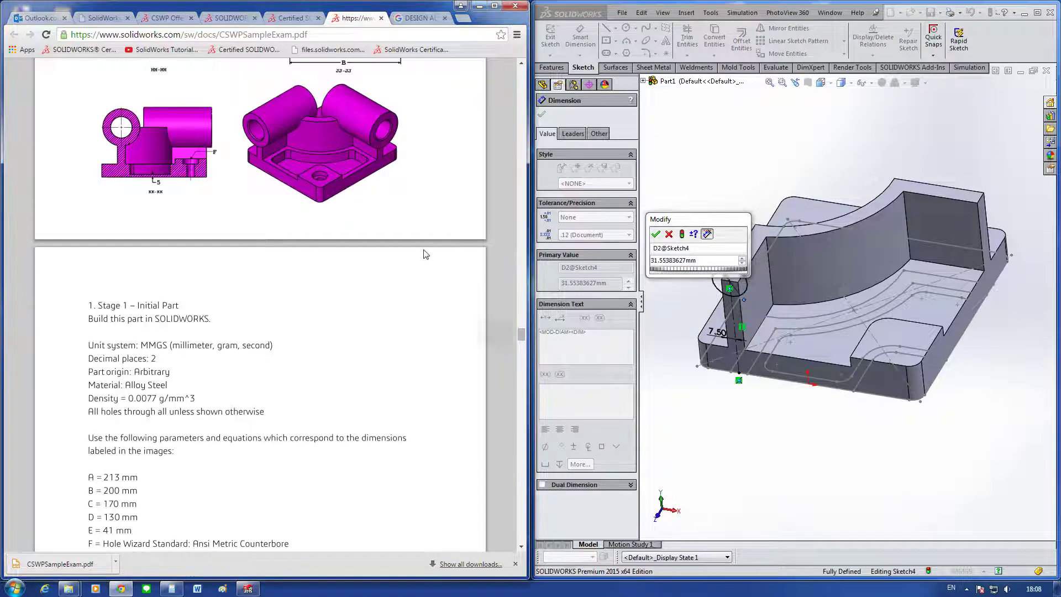
scroll(424, 253, up, 2)
scroll(425, 254, up, 3)
scroll(427, 255, up, 1)
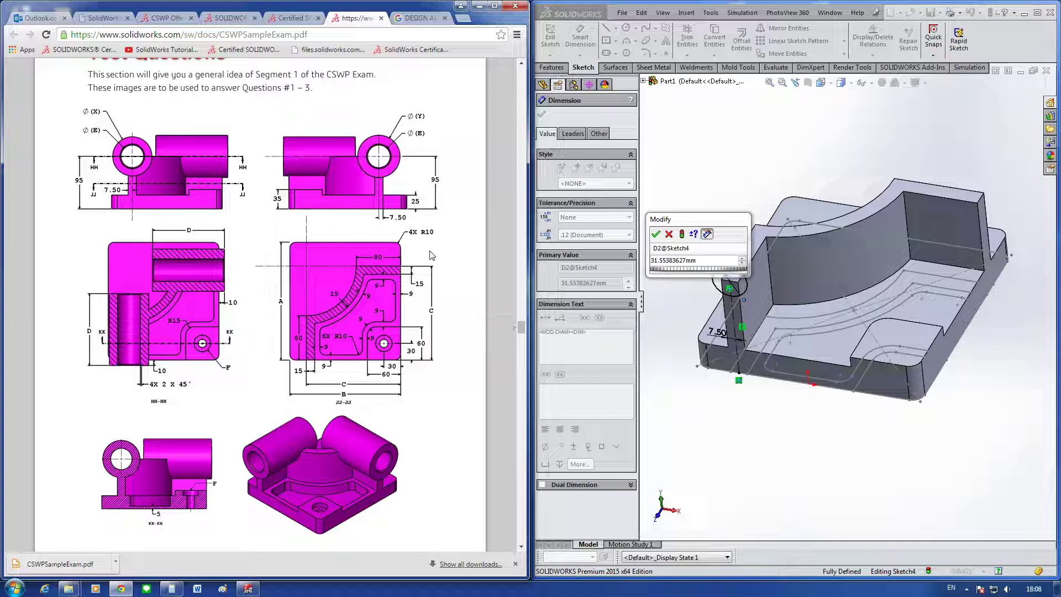
click(669, 234)
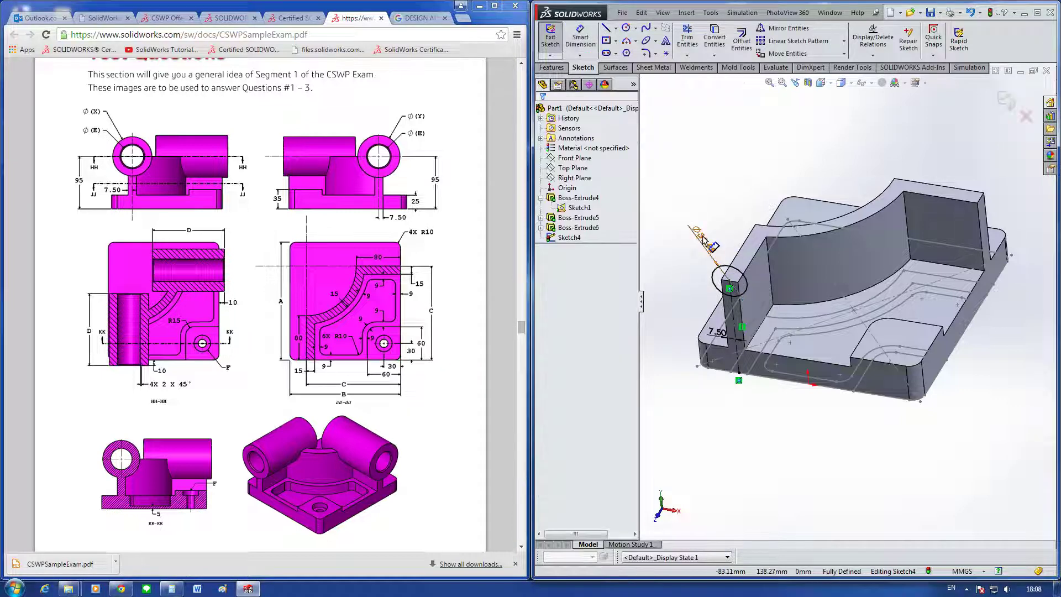
key(ctrl+z)
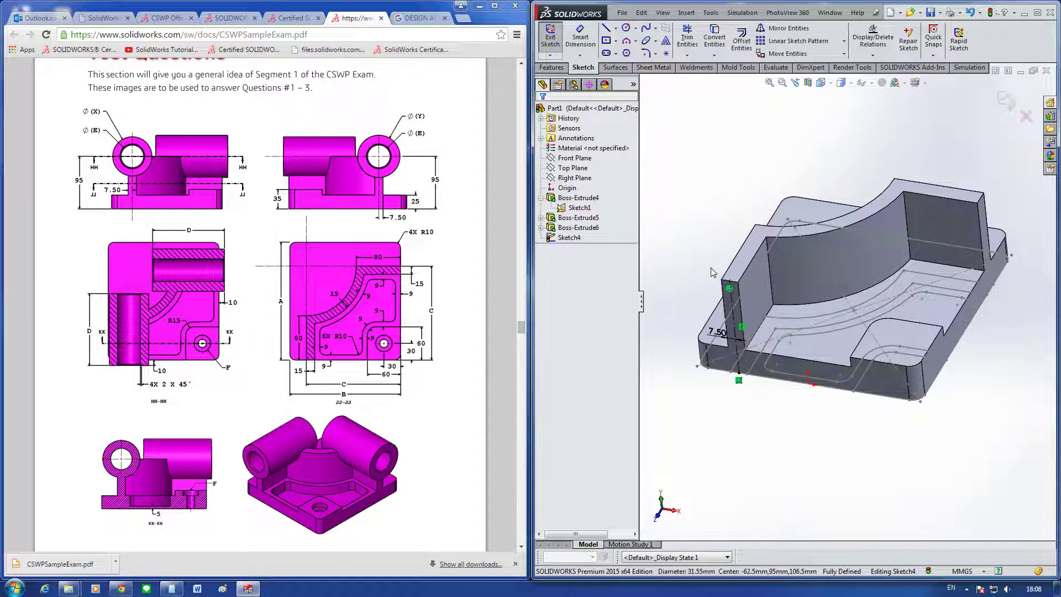
scroll(829, 387, down, 2)
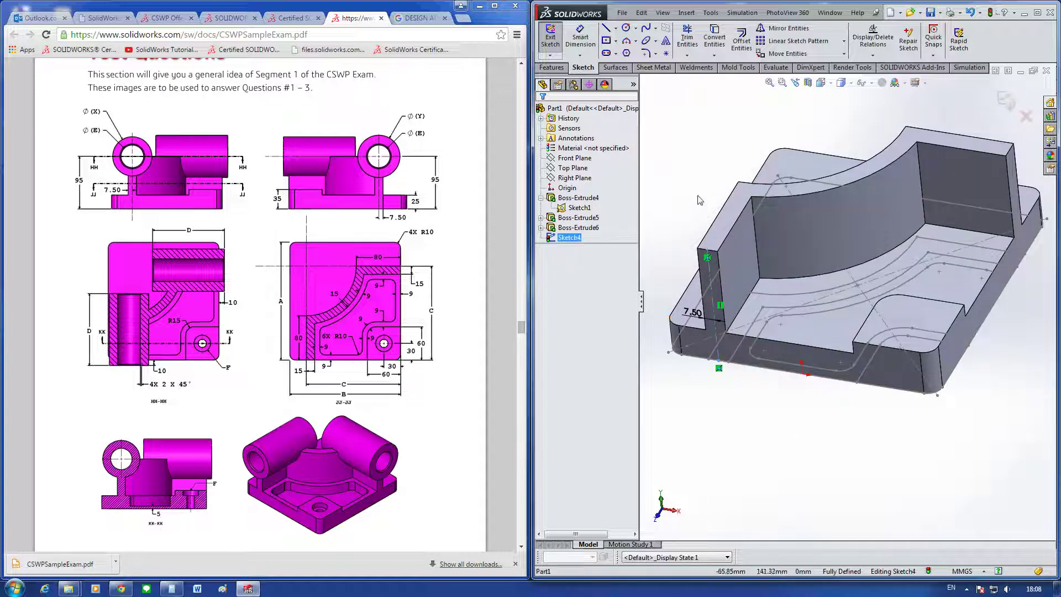
Step: Finish editing Sketch4, review Sketch1, and start then cancel a dimension command
click(580, 207)
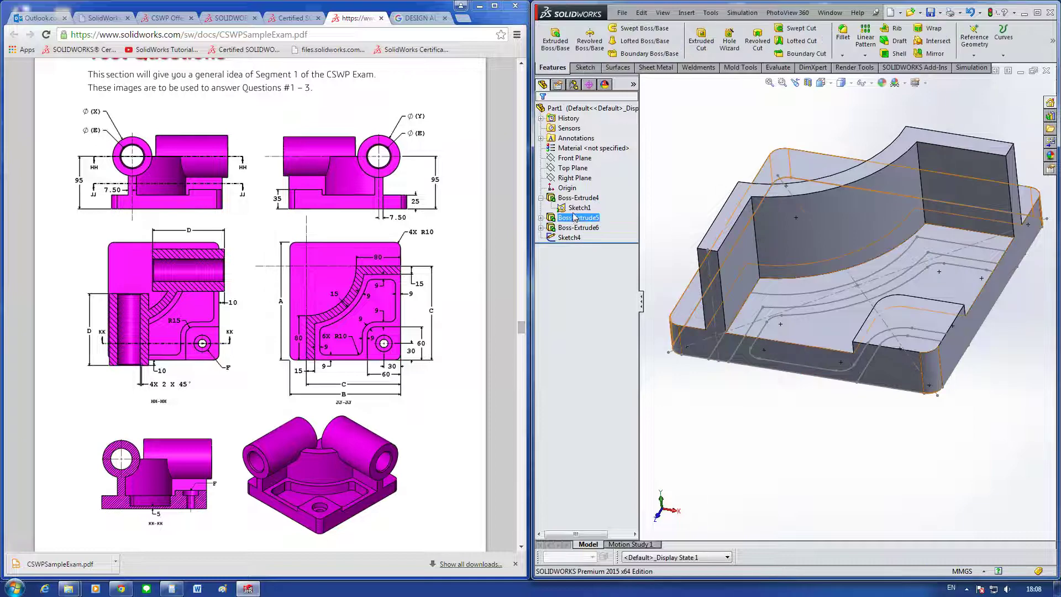
key(Escape)
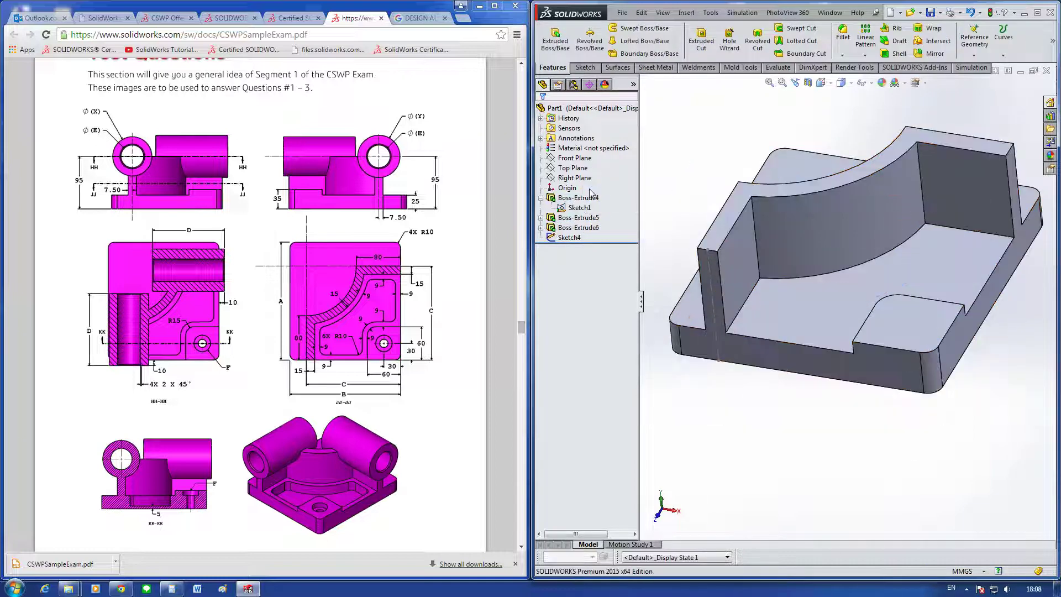
click(579, 207)
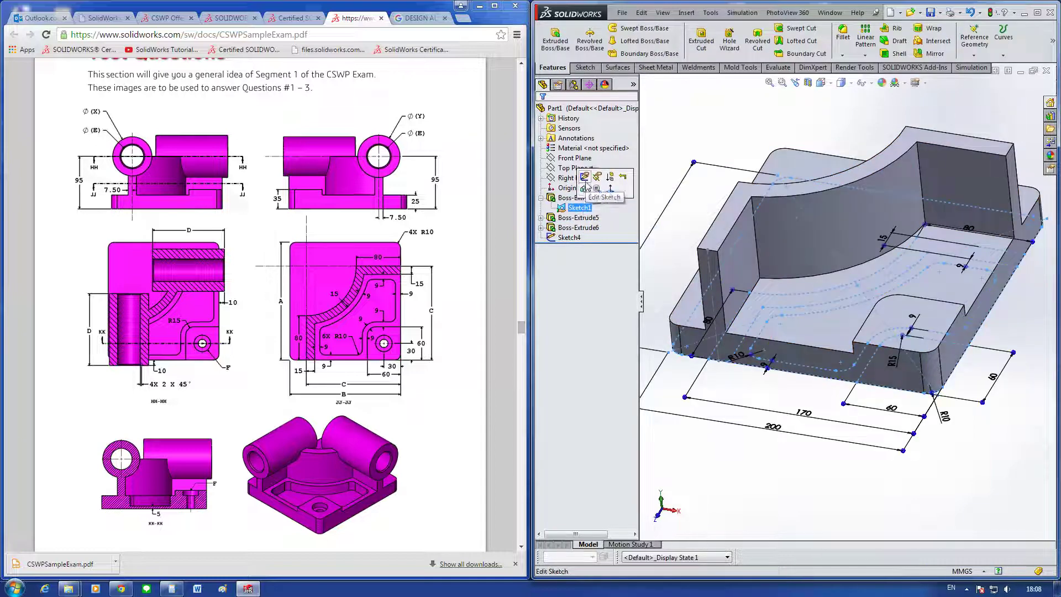
click(709, 138)
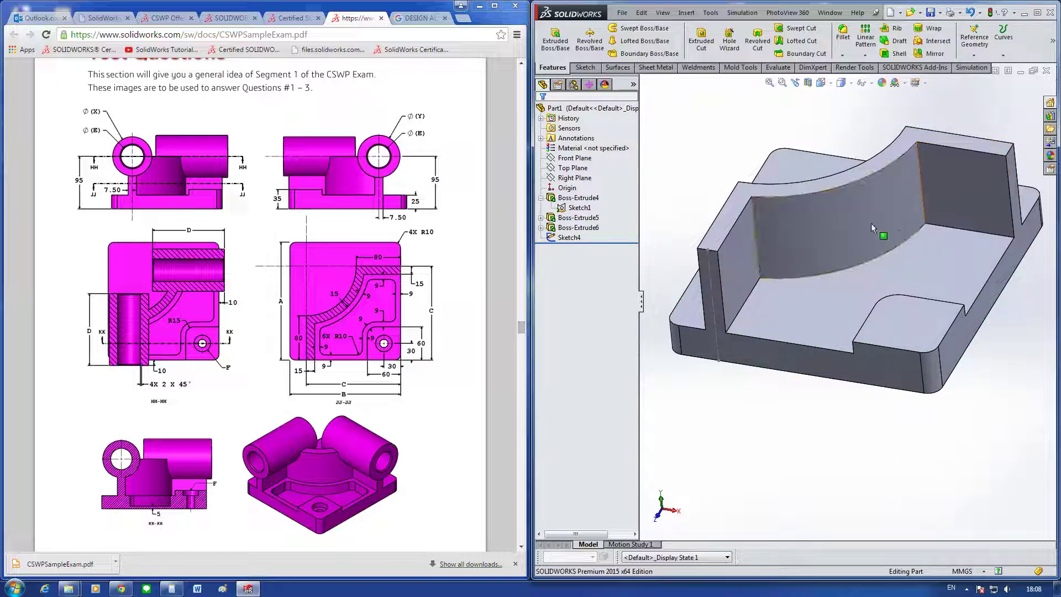
click(584, 67)
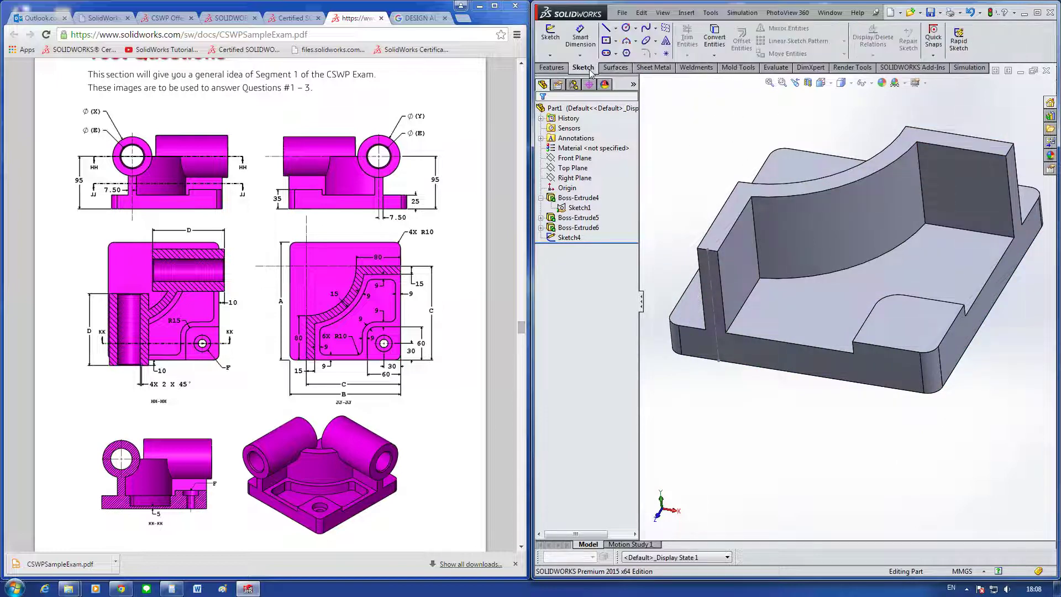
click(580, 40)
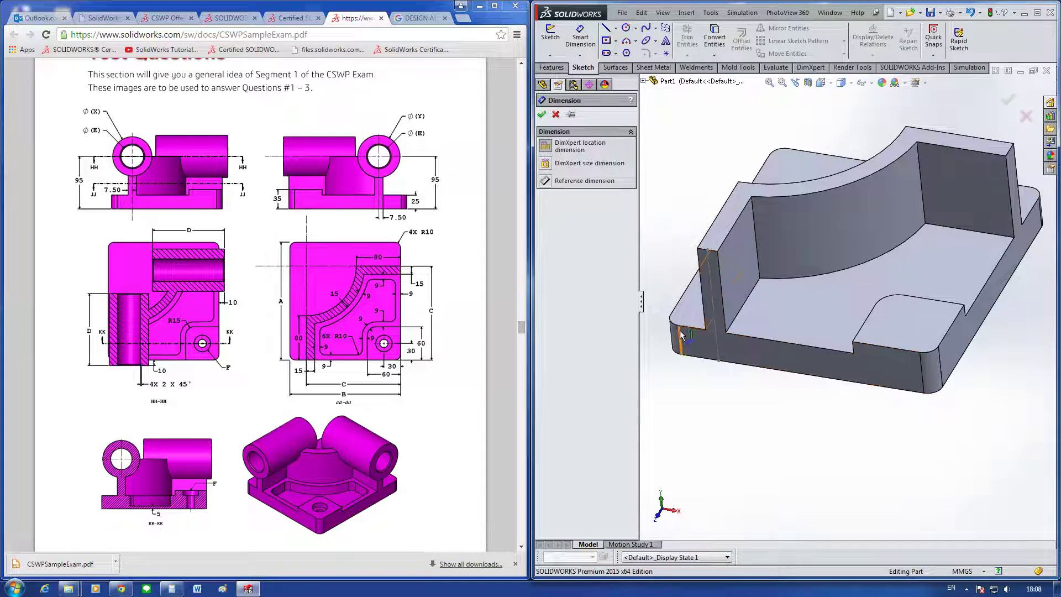
key(Escape)
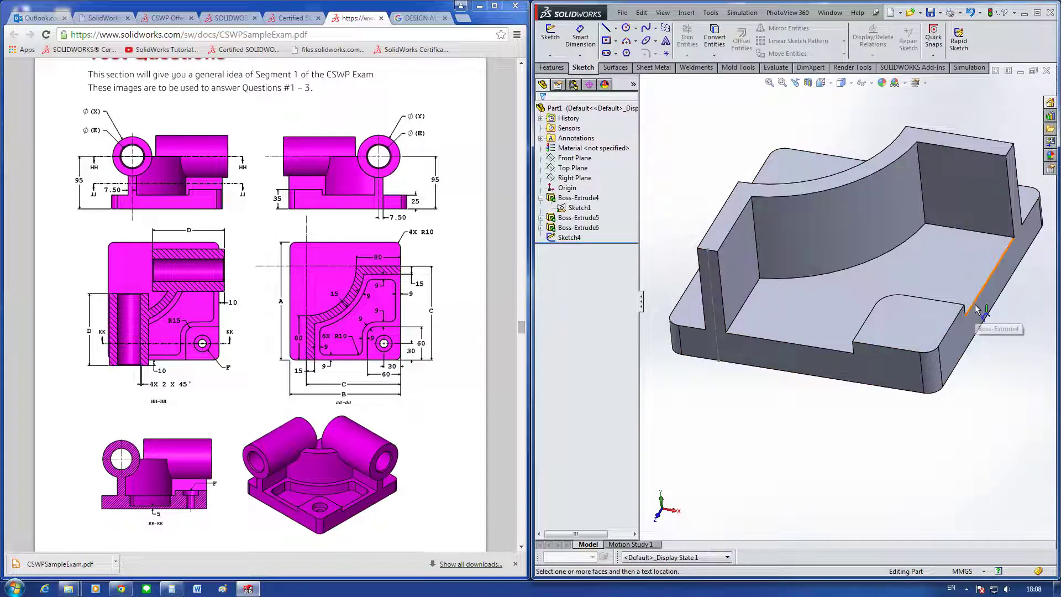
Step: Pick the block faces from the top view and place the 95 ±0.50 dimension in isometric
click(965, 311)
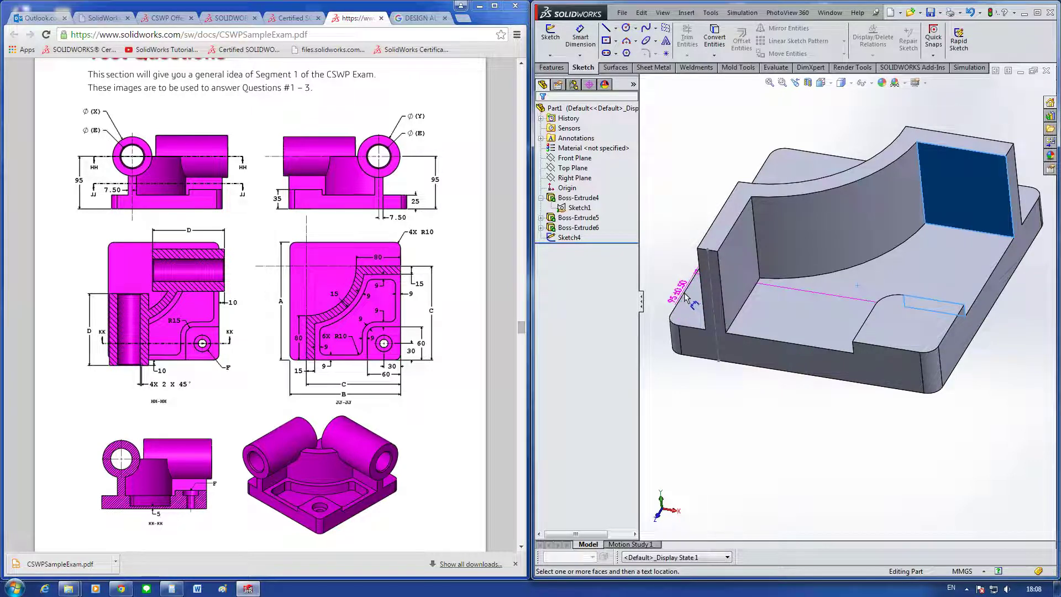
middle_drag(685, 297, 713, 299)
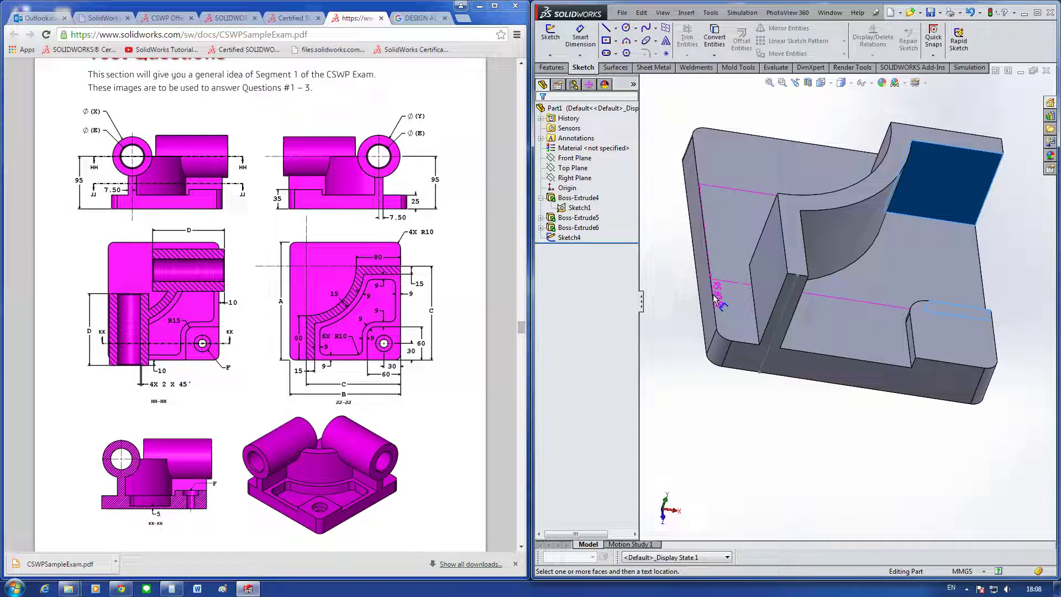
key(Escape)
key(ctrl+5)
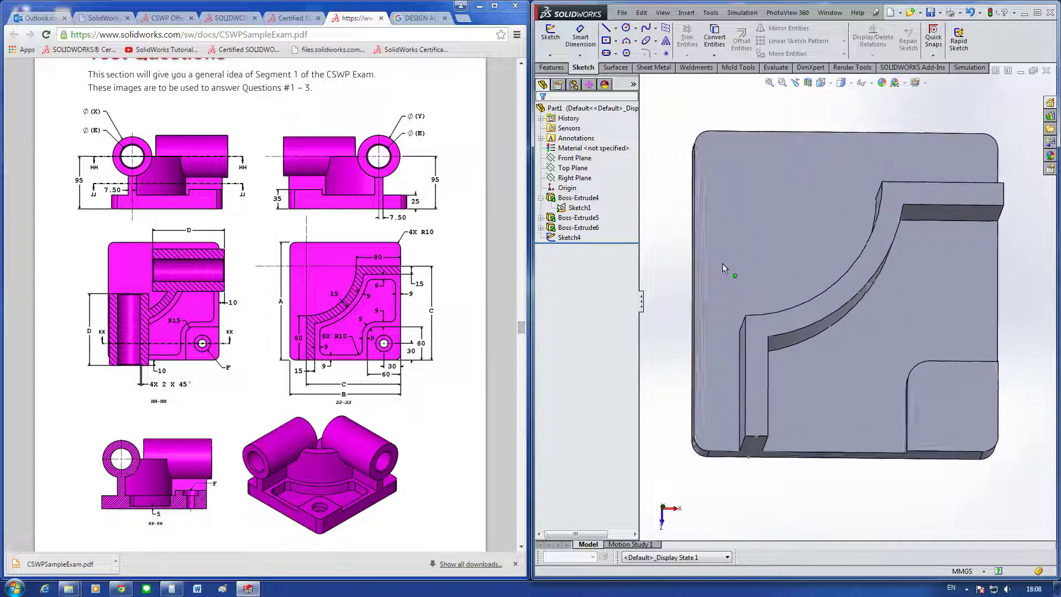
click(579, 48)
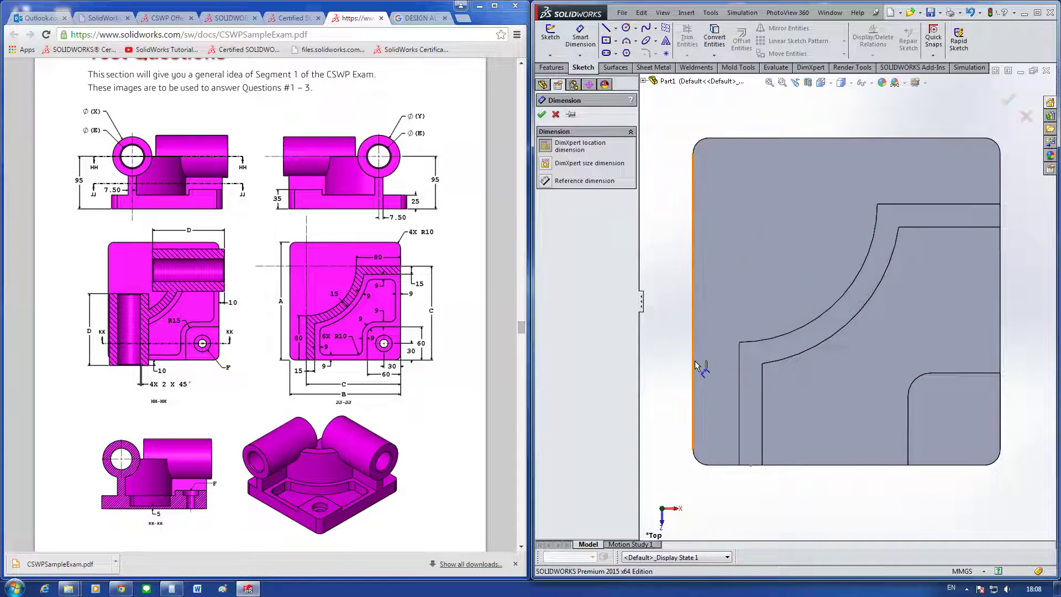
key(Escape)
click(1000, 354)
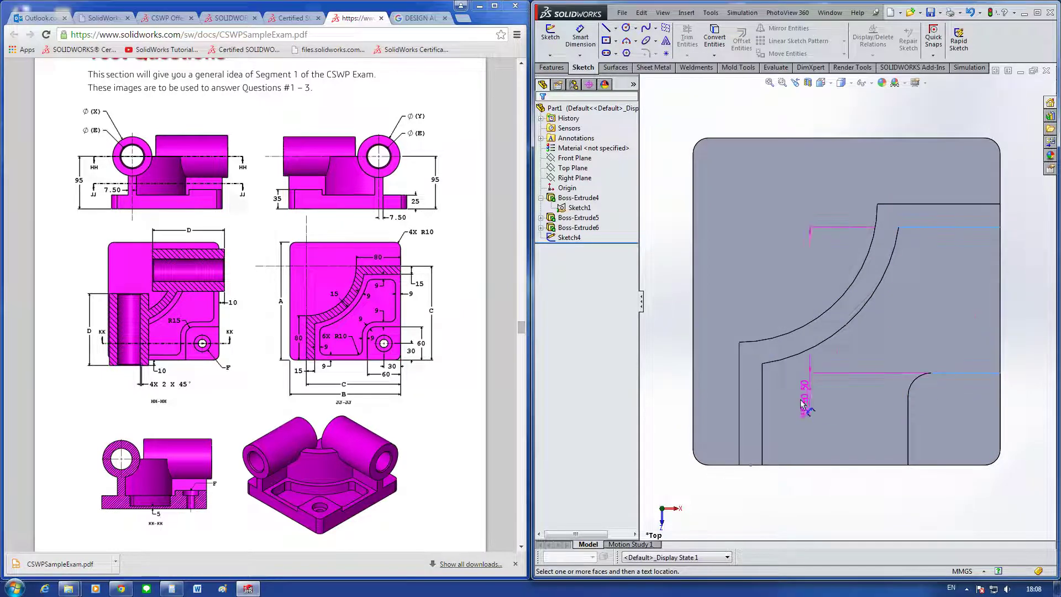
key(ctrl+7)
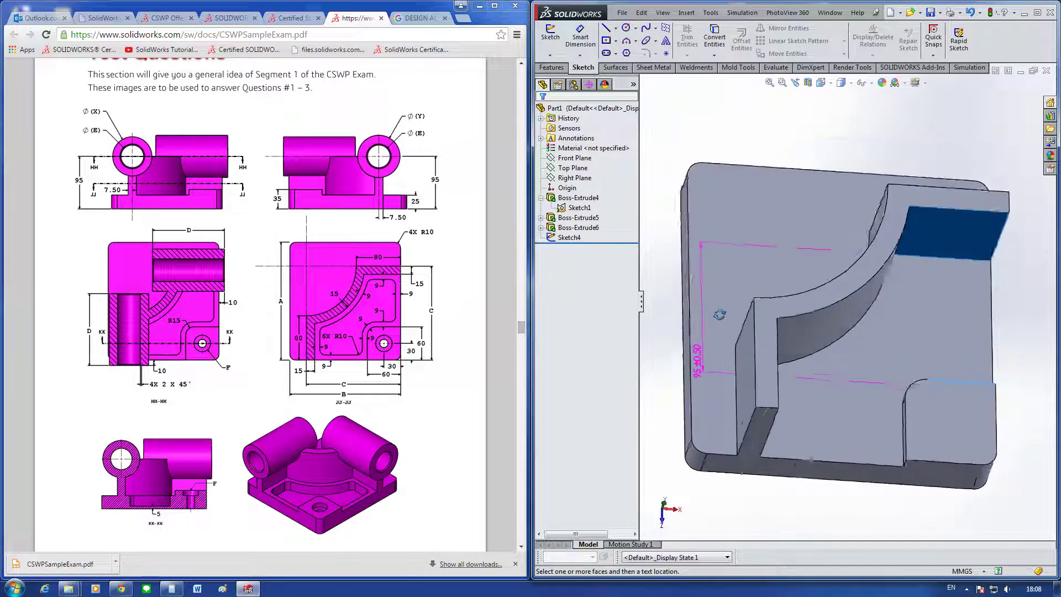
click(688, 336)
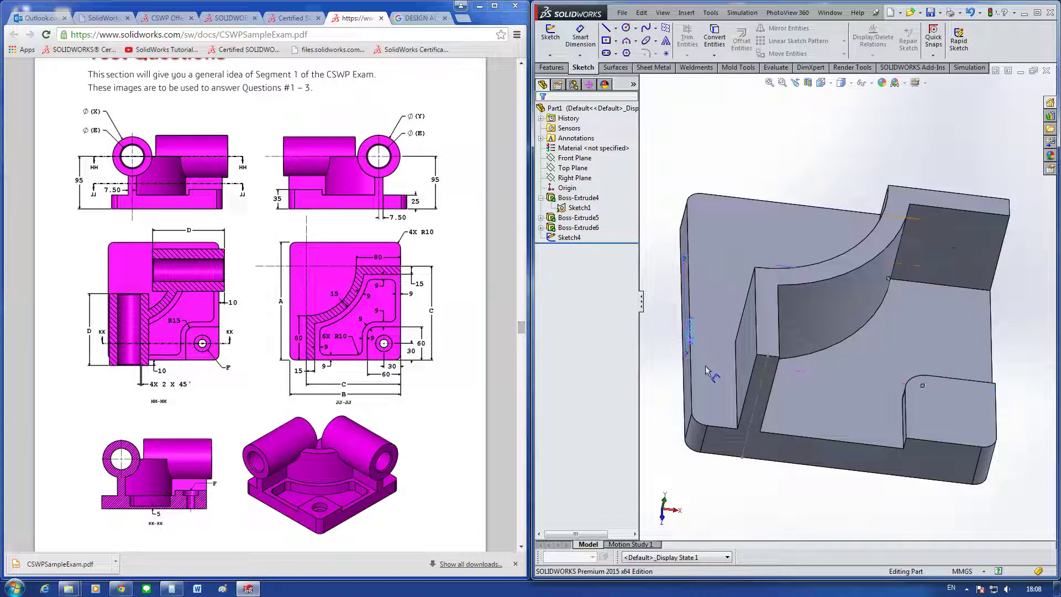
key(Escape)
Step: Add the 200 ±0.50 width dimension between the block's left and right side faces
click(583, 44)
middle_drag(688, 389, 697, 374)
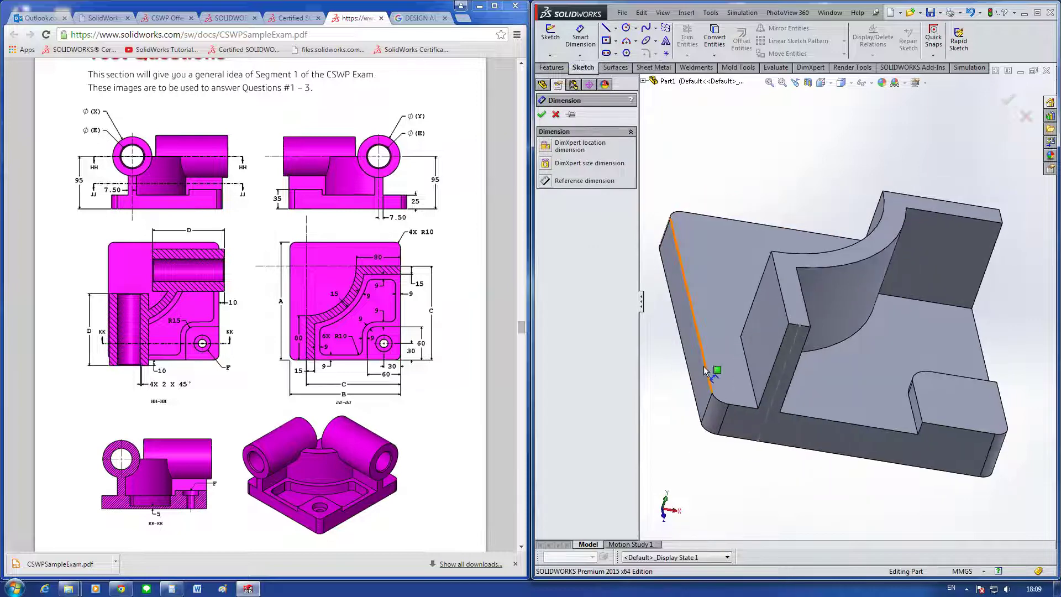
click(696, 374)
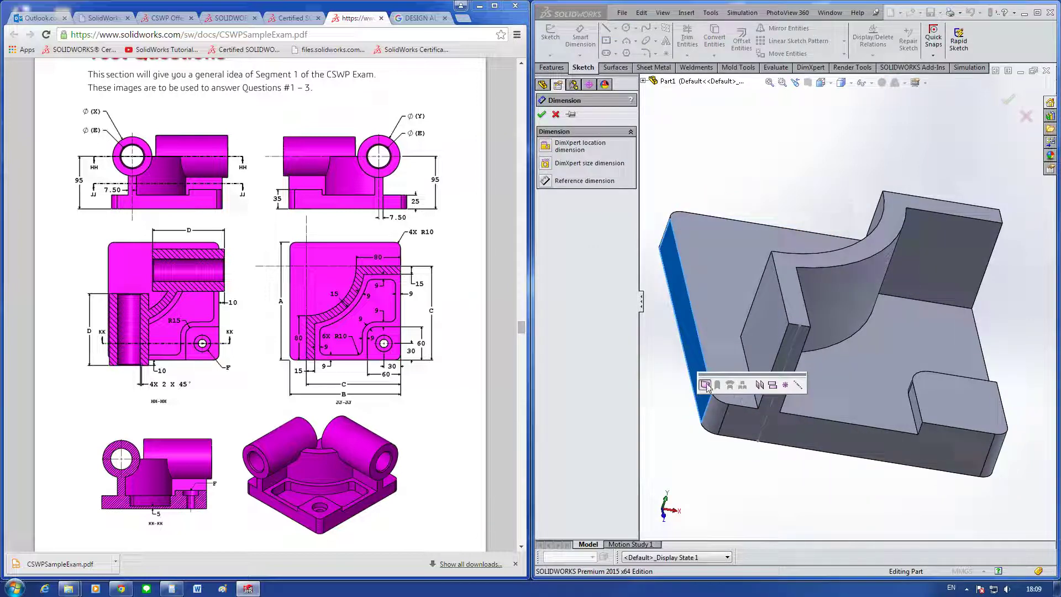
middle_drag(966, 388, 908, 372)
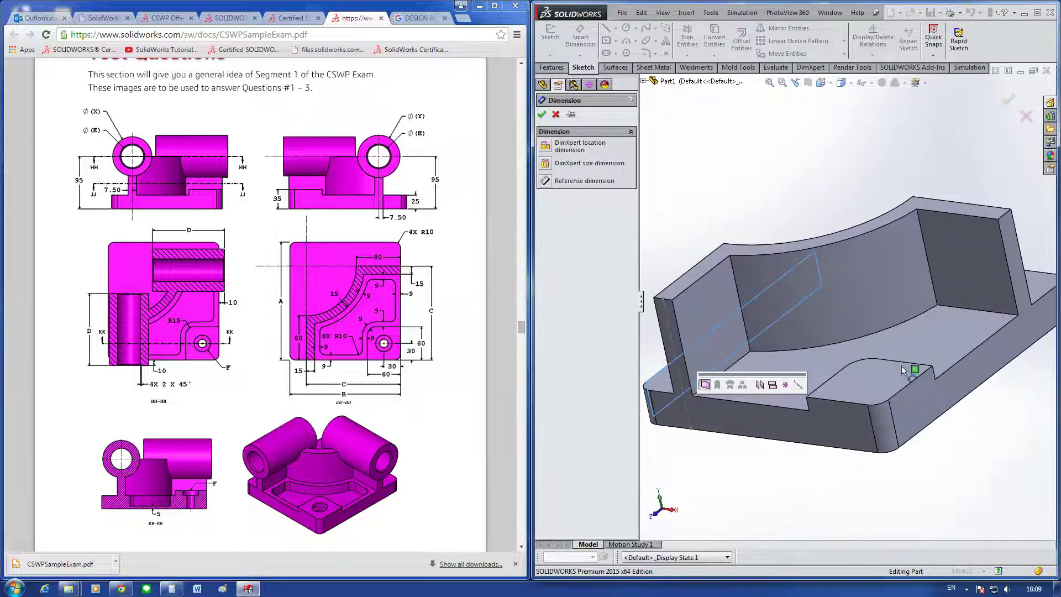
click(964, 390)
scroll(777, 458, up, 2)
middle_drag(776, 458, 800, 525)
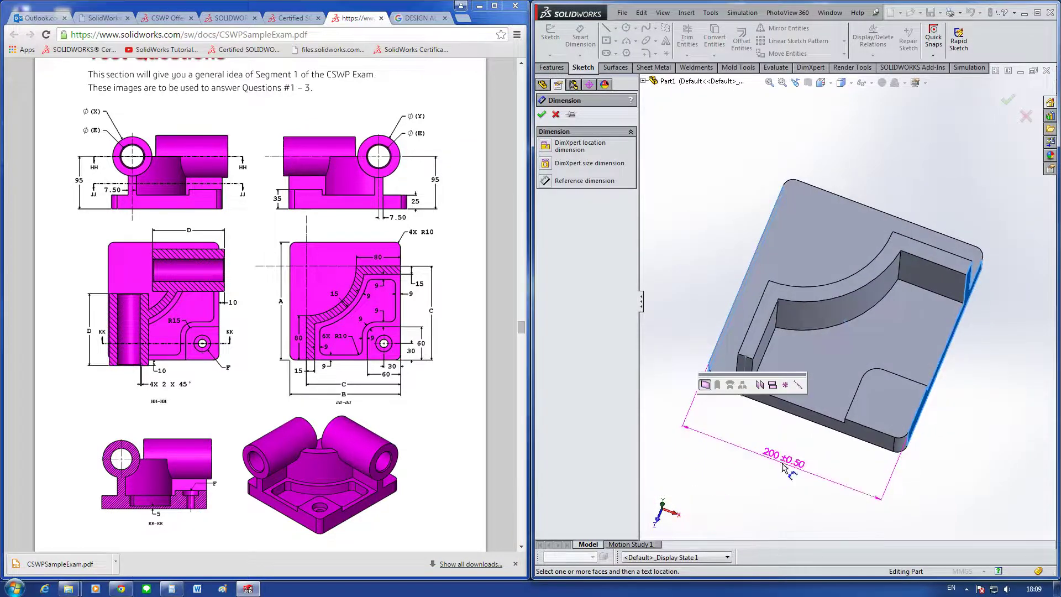
click(787, 466)
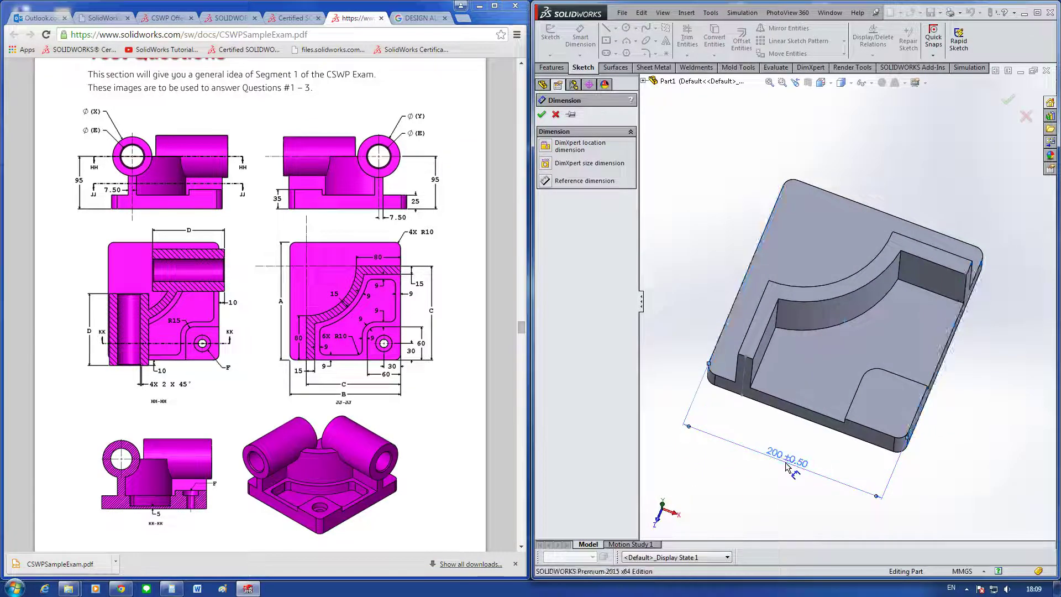
click(542, 115)
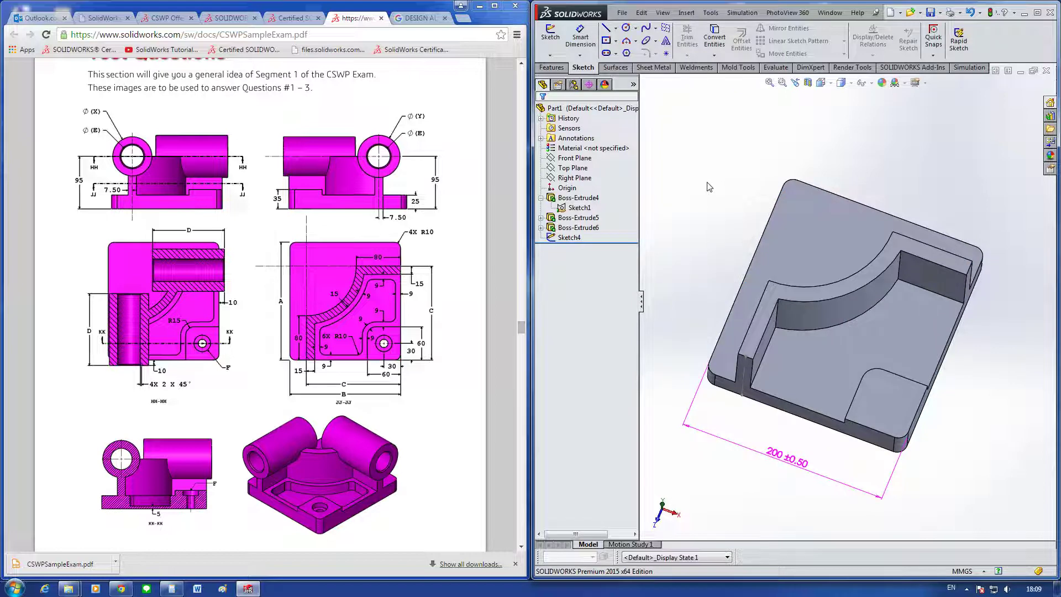
middle_drag(709, 186, 825, 284)
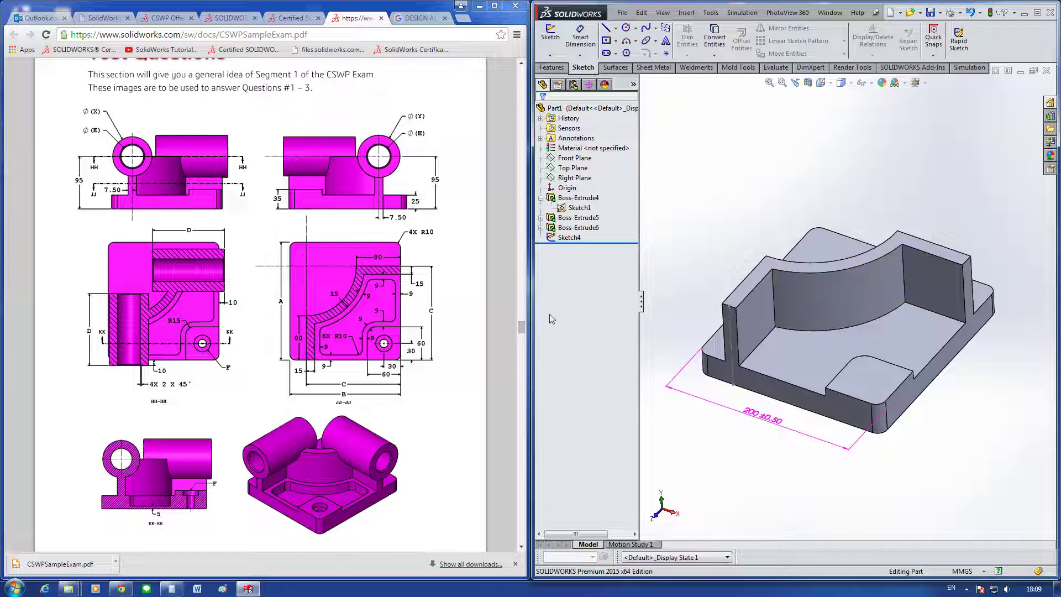
Step: Add the 213 ±0.50 depth dimension from the front face to the back face
scroll(521, 328, down, 2)
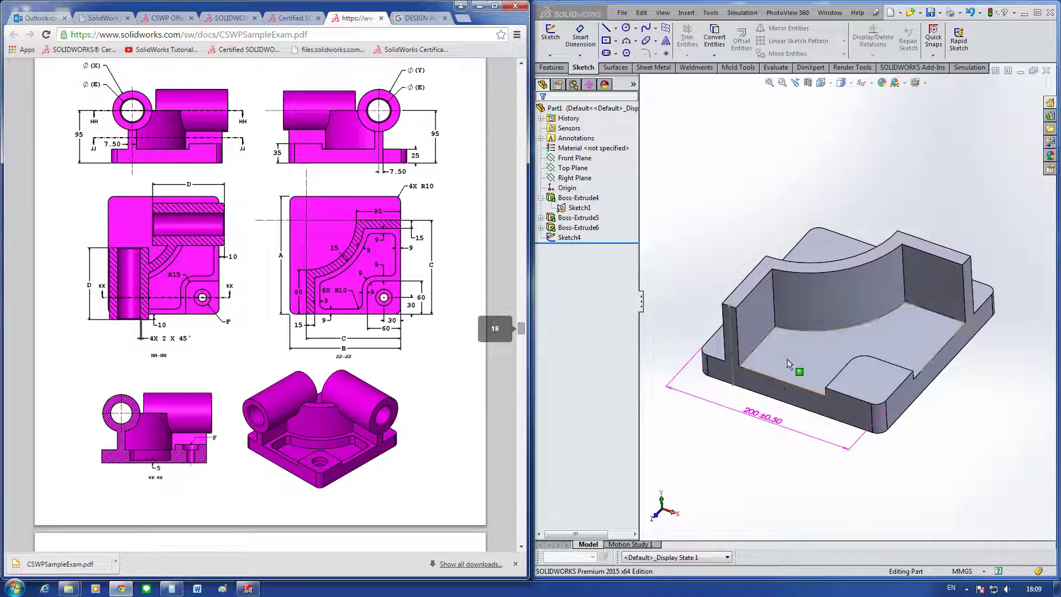
click(783, 393)
click(580, 39)
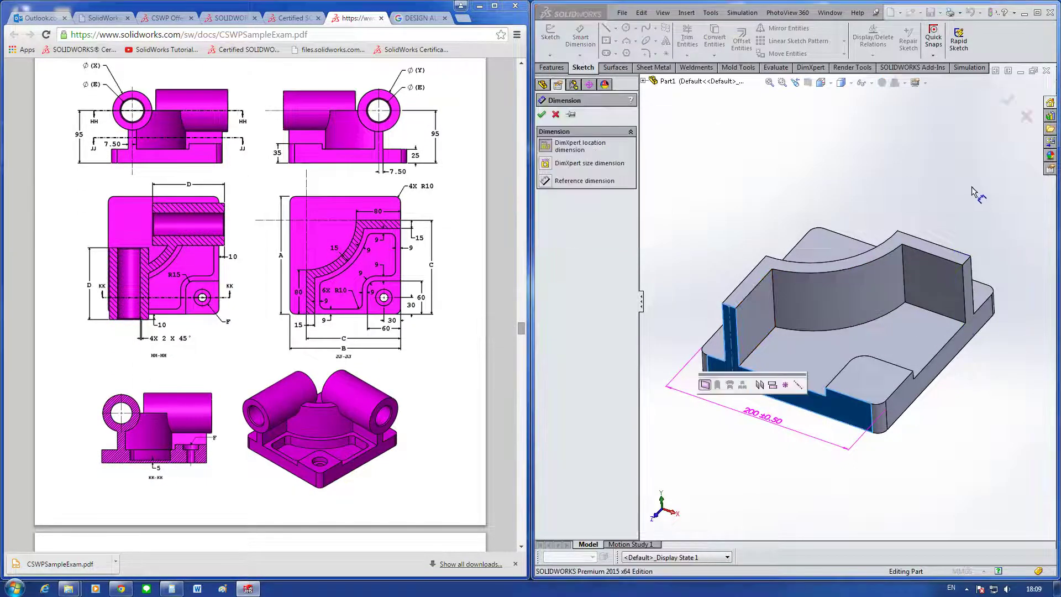
mouse_move(801, 331)
middle_down()
mouse_move(940, 298)
mouse_move(986, 307)
mouse_move(939, 310)
mouse_move(935, 335)
middle_up()
click(962, 309)
Step: Add the 95 ±0.50 height dimension between the top and bottom faces
scroll(935, 335, down, 3)
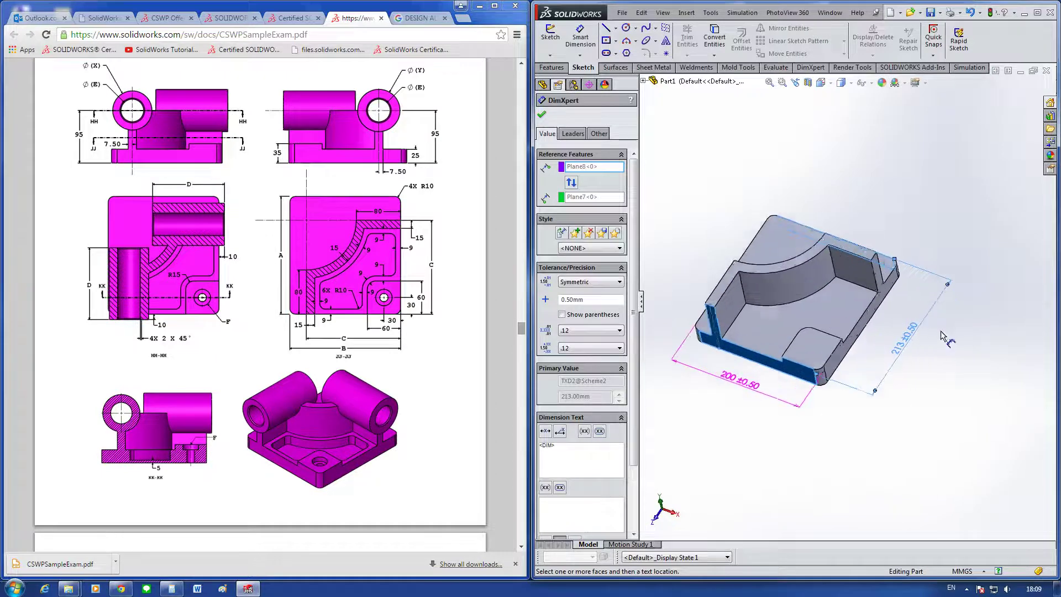
scroll(881, 322, down, 3)
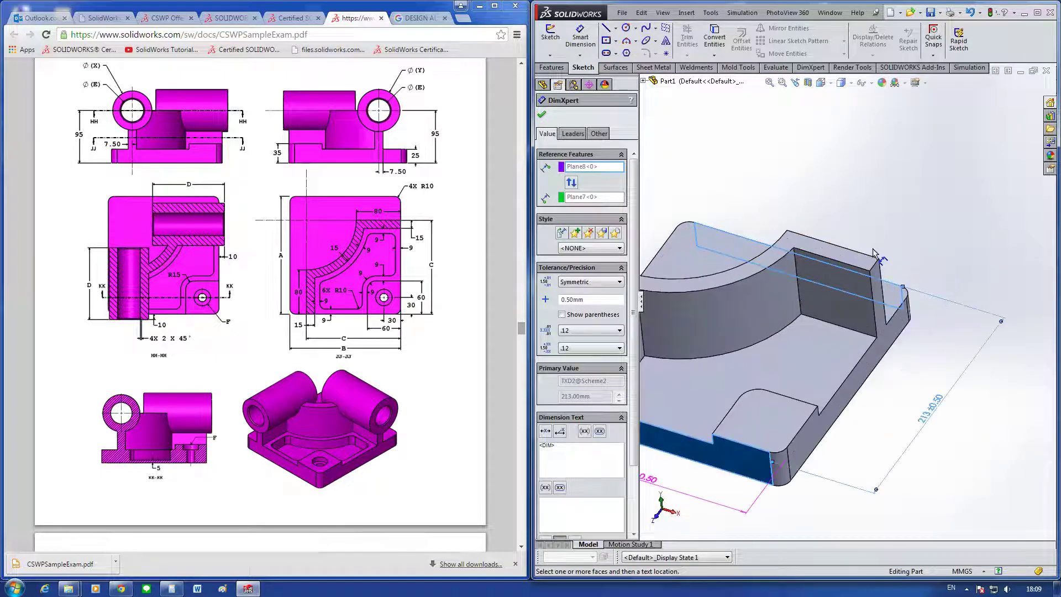
mouse_move(880, 322)
middle_down()
mouse_move(887, 287)
mouse_move(933, 361)
mouse_move(951, 314)
middle_up()
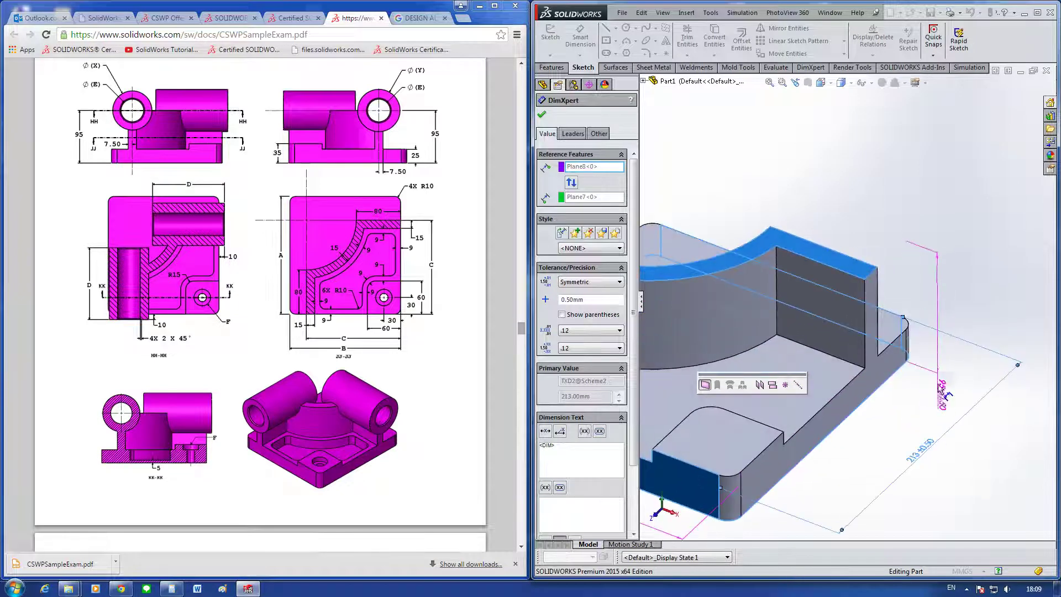
click(952, 313)
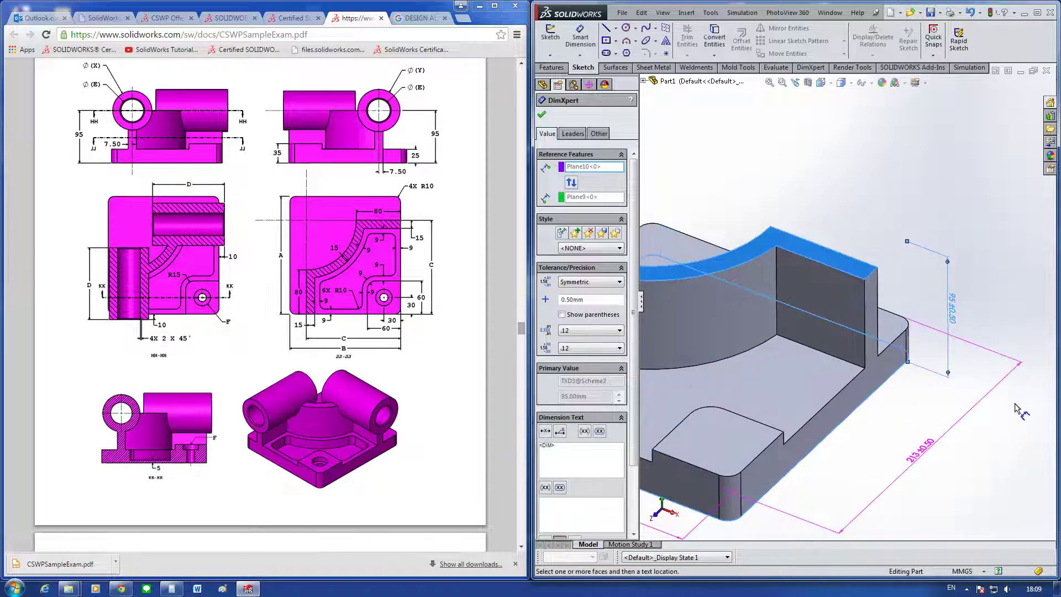
key(Escape)
scroll(959, 438, up, 3)
scroll(668, 319, down, 2)
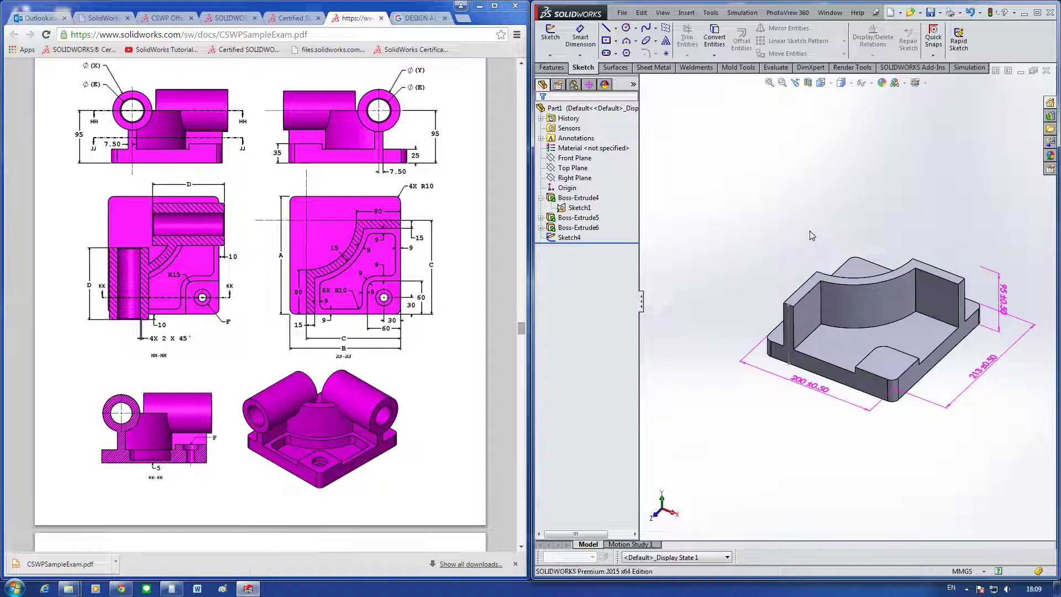
scroll(780, 319, down, 3)
Step: Edit Sketch4 and draw a trial circle centred on the edge's top vertex
click(569, 239)
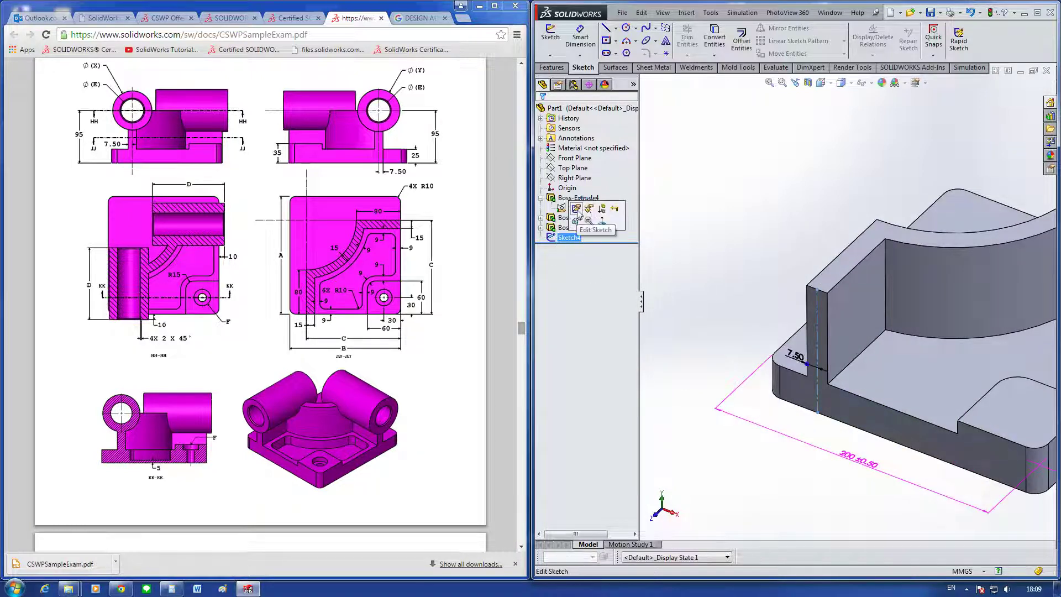
click(576, 209)
right_drag(810, 216, 789, 223)
scroll(809, 303, down, 3)
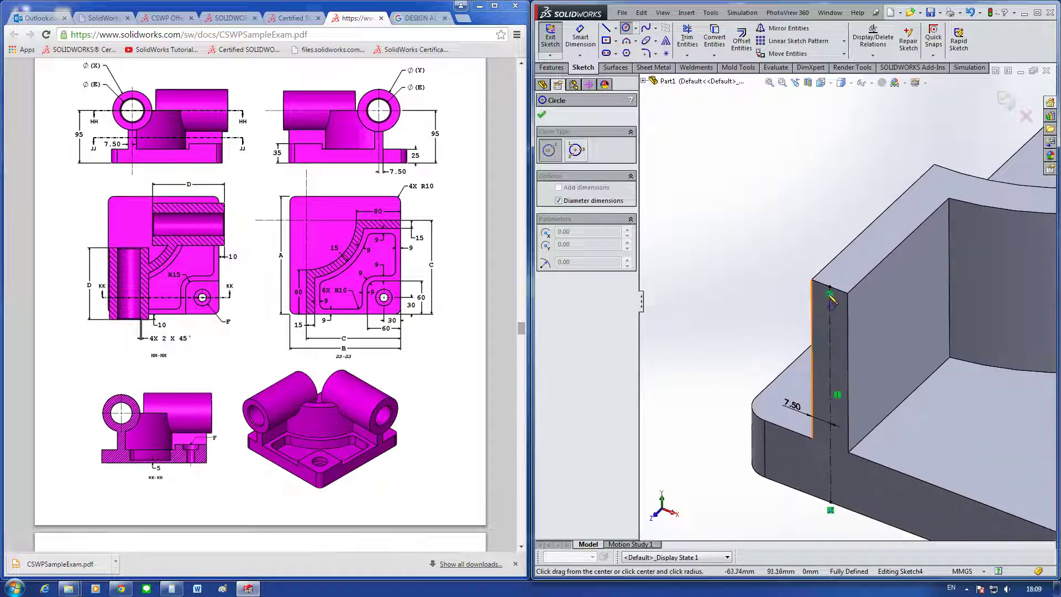
click(829, 294)
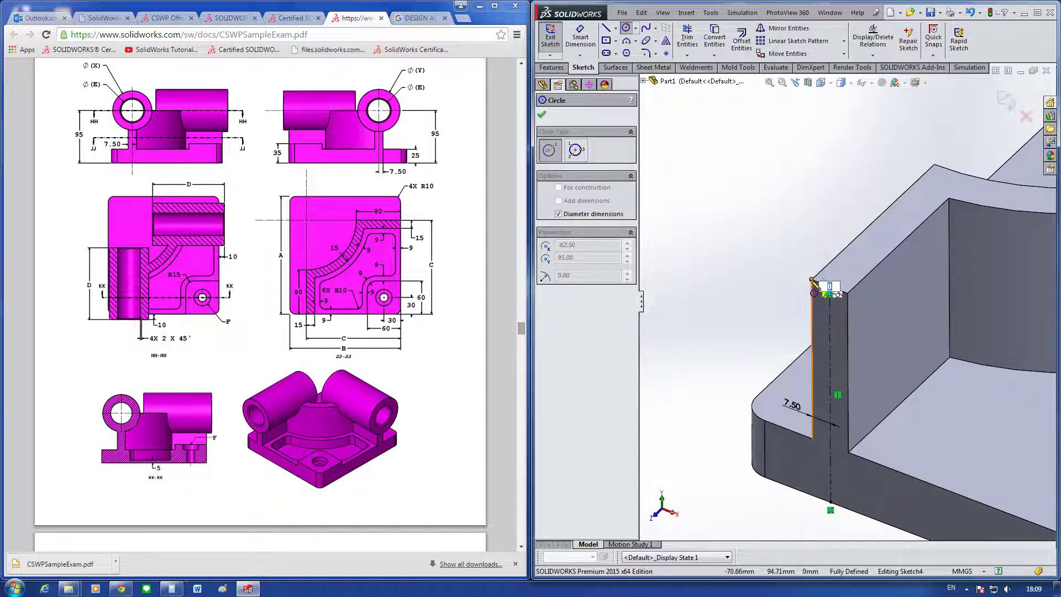
key(Escape)
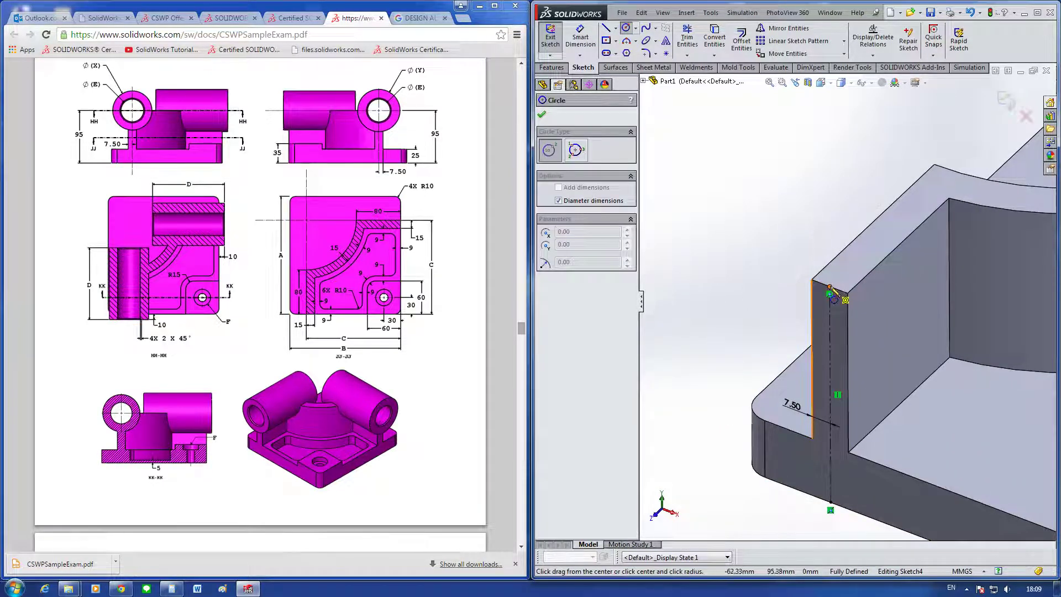
click(828, 294)
click(776, 238)
key(Escape)
Step: Undo the trial circle and exit Sketch4
scroll(845, 310, up, 3)
key(d)
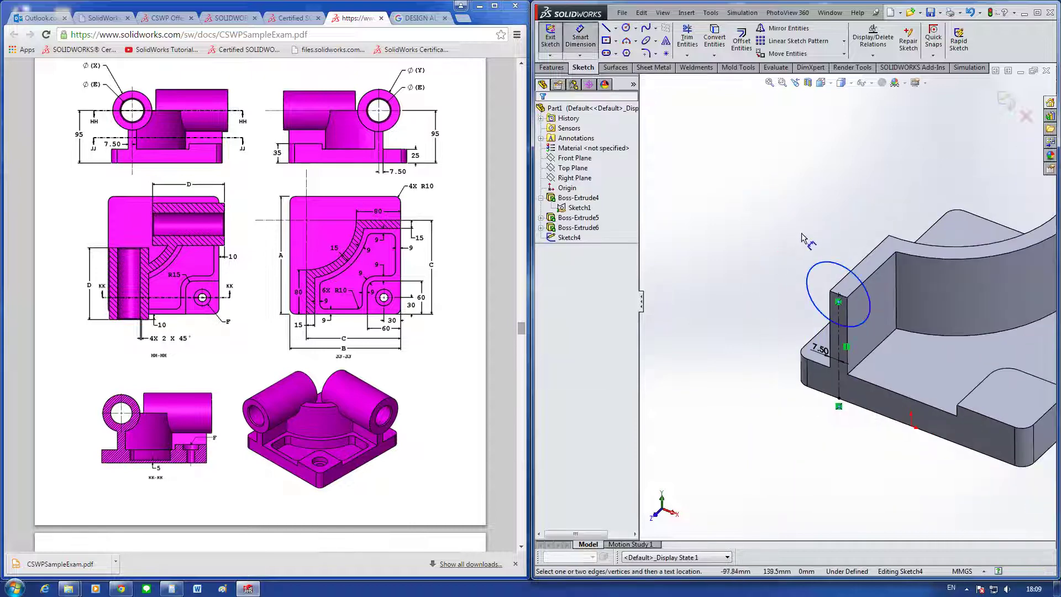
key(Escape)
scroll(773, 291, up, 2)
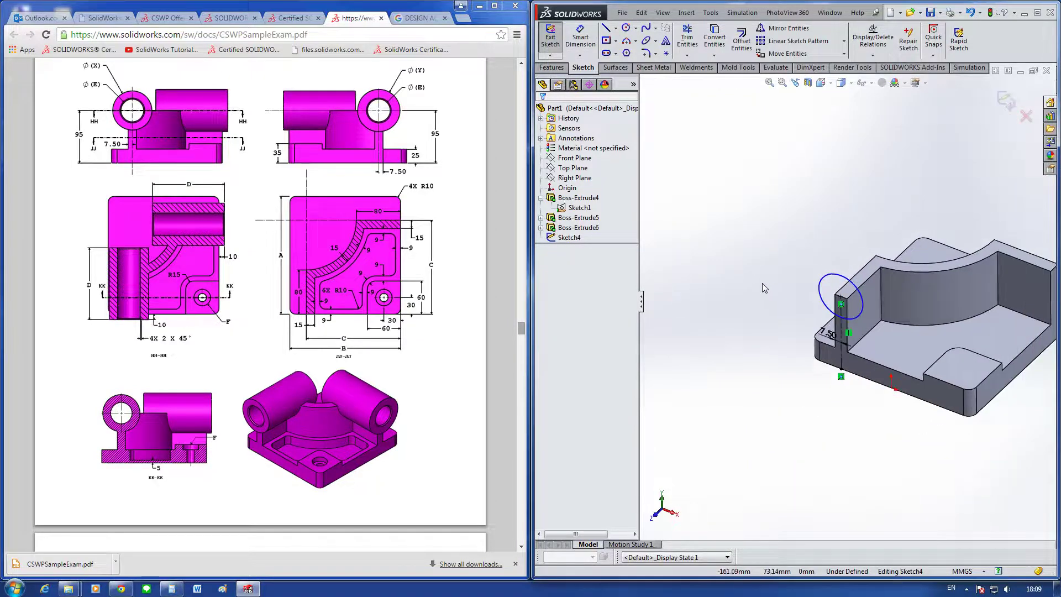
key(ctrl+z)
key(ctrl+b)
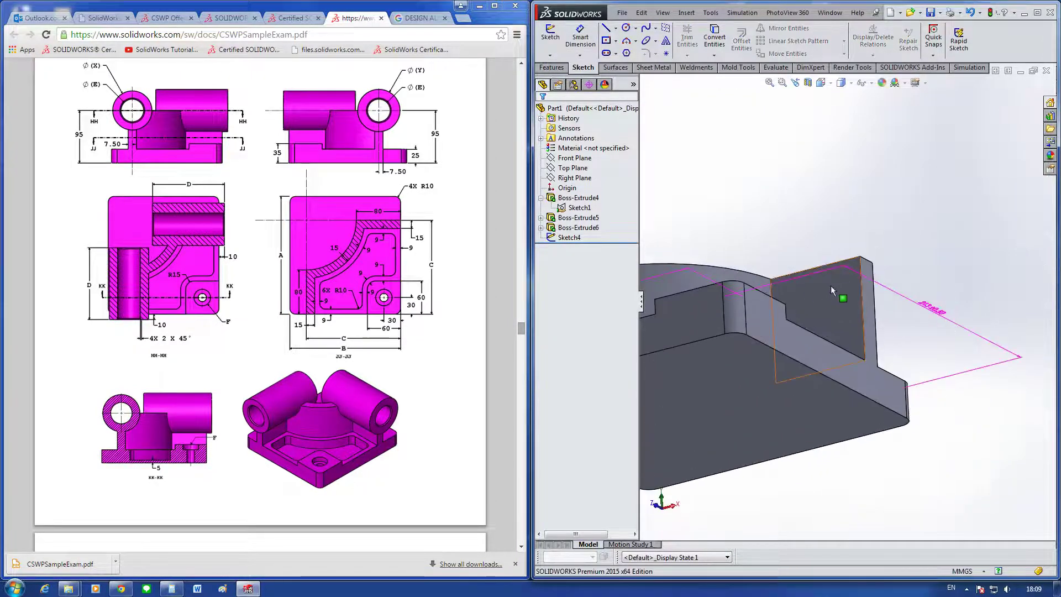
Step: Inspect the 200 ±0.50 dimension's options, zoom to fit, and bring up Sketch4's menu
scroll(717, 366, down, 3)
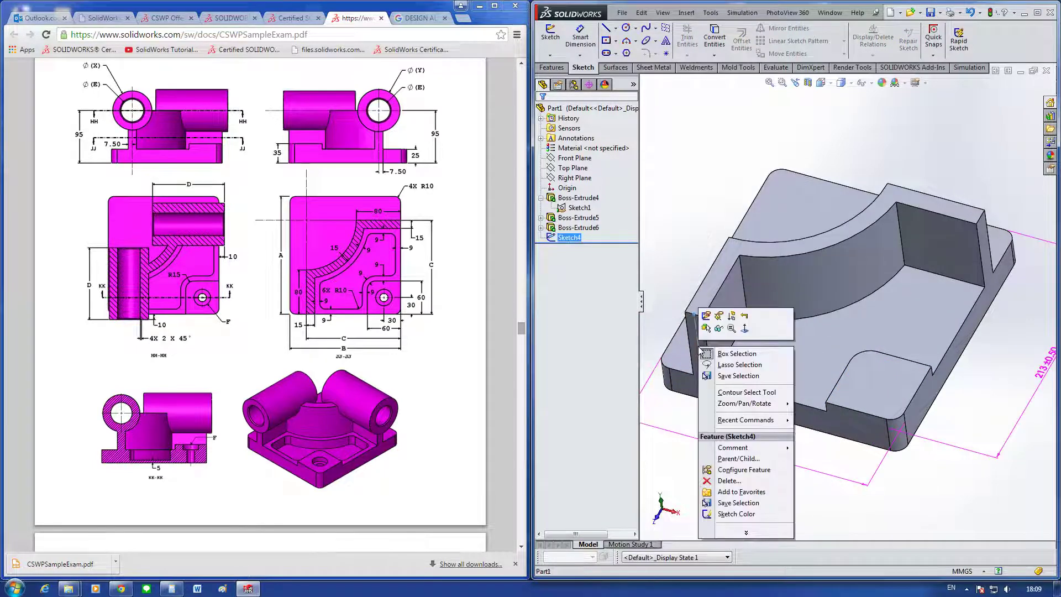
right_click(698, 309)
click(674, 271)
right_click(756, 449)
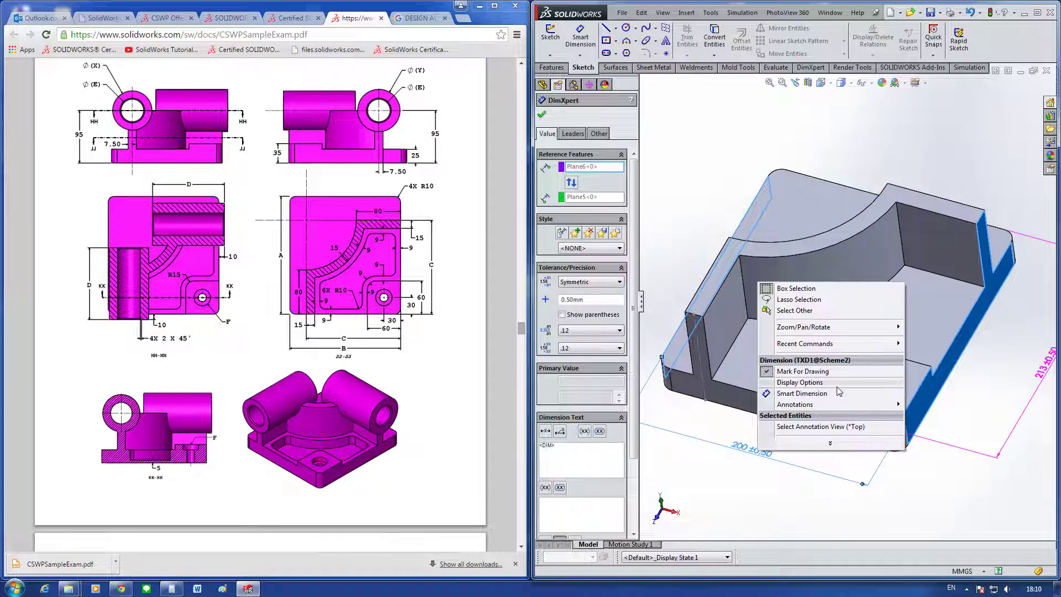
mouse_move(800, 382)
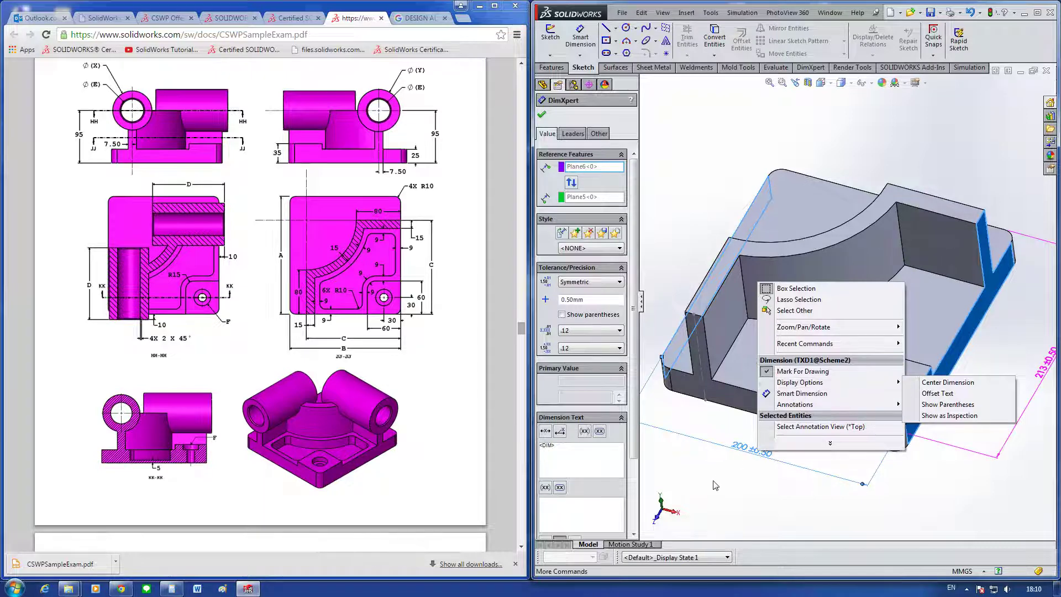
click(690, 475)
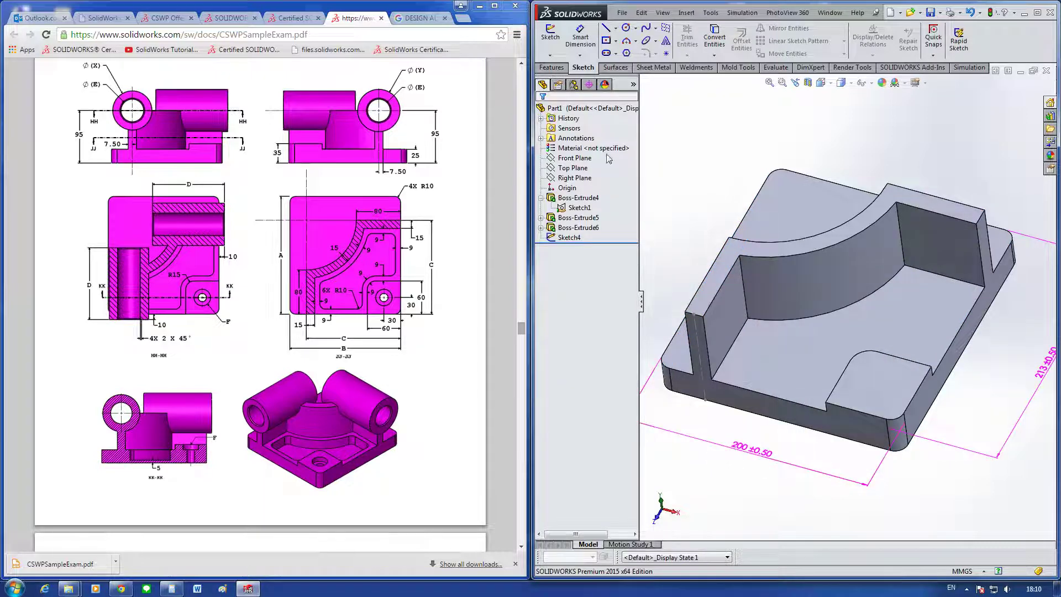
key(f)
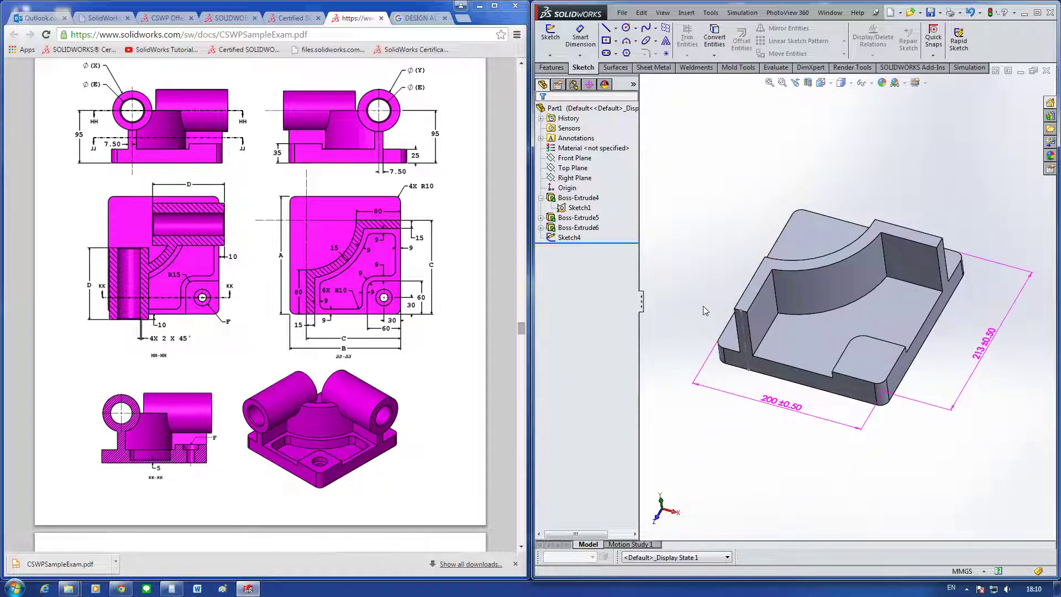
right_click(575, 237)
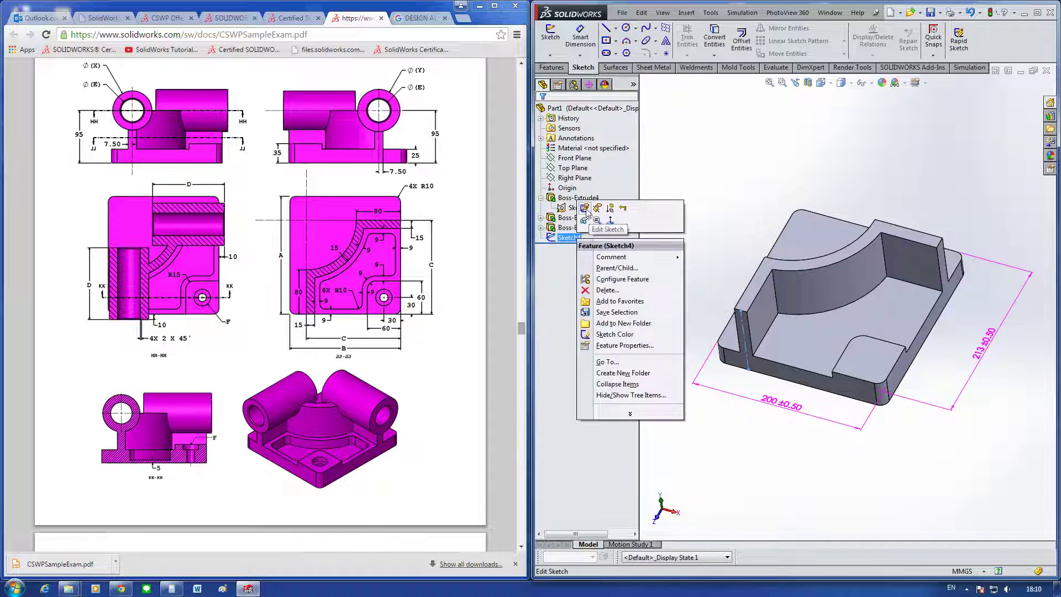
Step: Re-edit Sketch4 and draw a circle centred on the sketch vertex
click(584, 210)
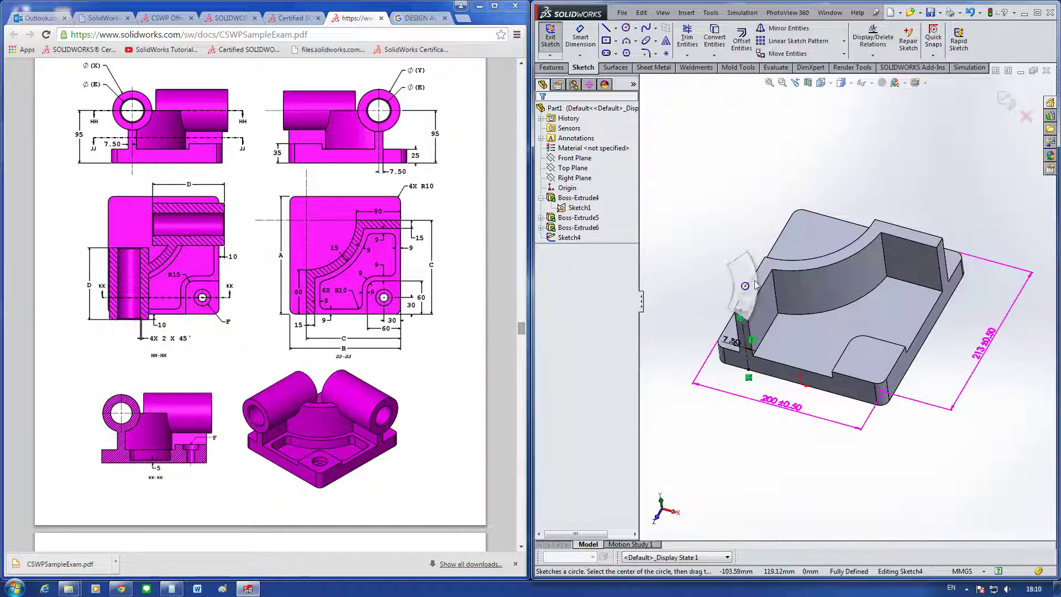
key(c)
click(741, 317)
click(725, 302)
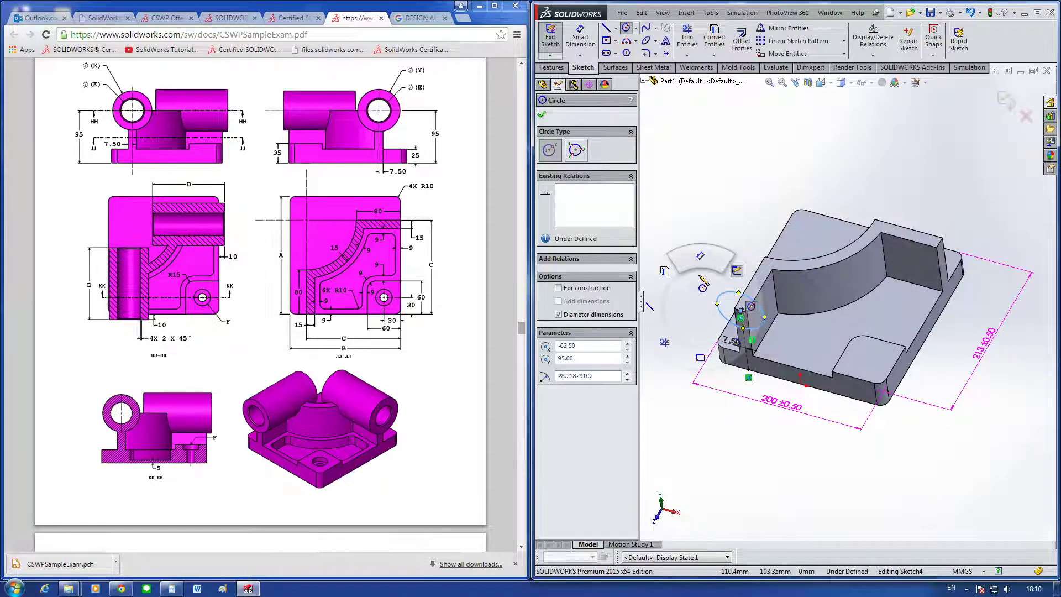
Step: Dimension the circle's diameter as an equation referencing the 200 length
right_drag(713, 284, 698, 247)
click(722, 300)
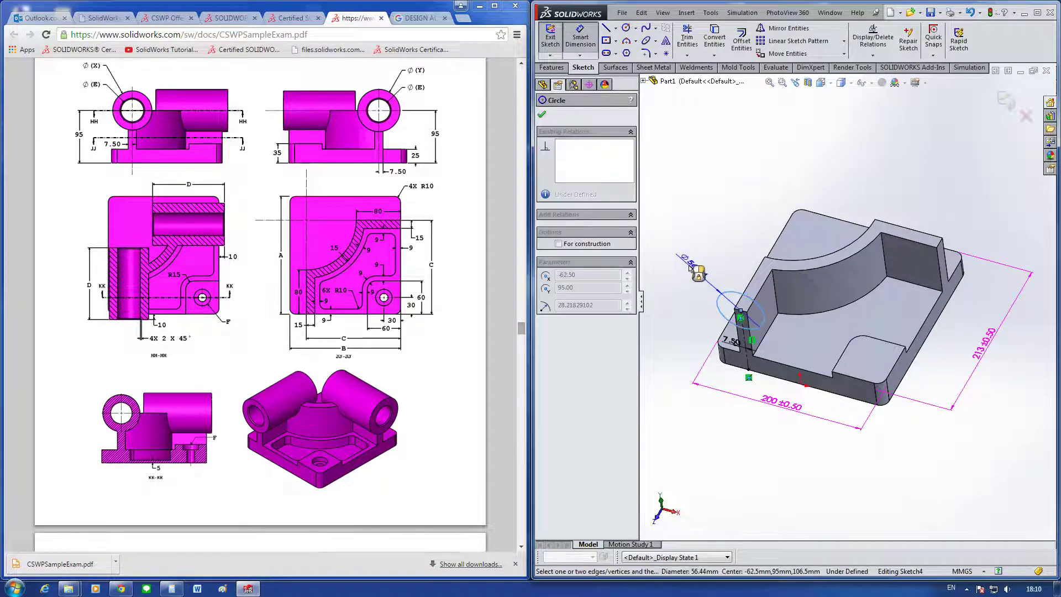
click(689, 267)
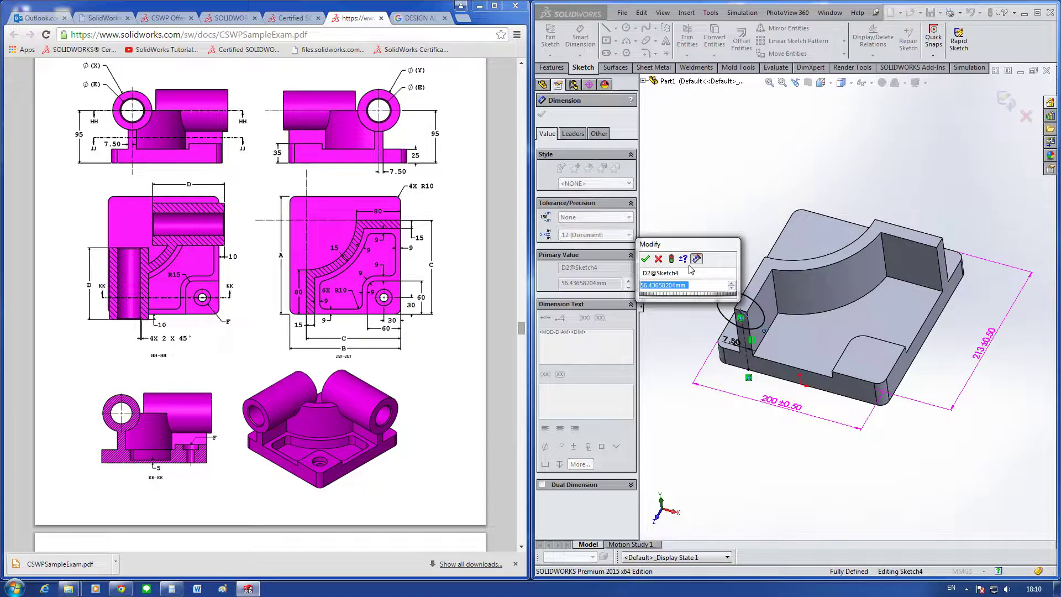
text(=)
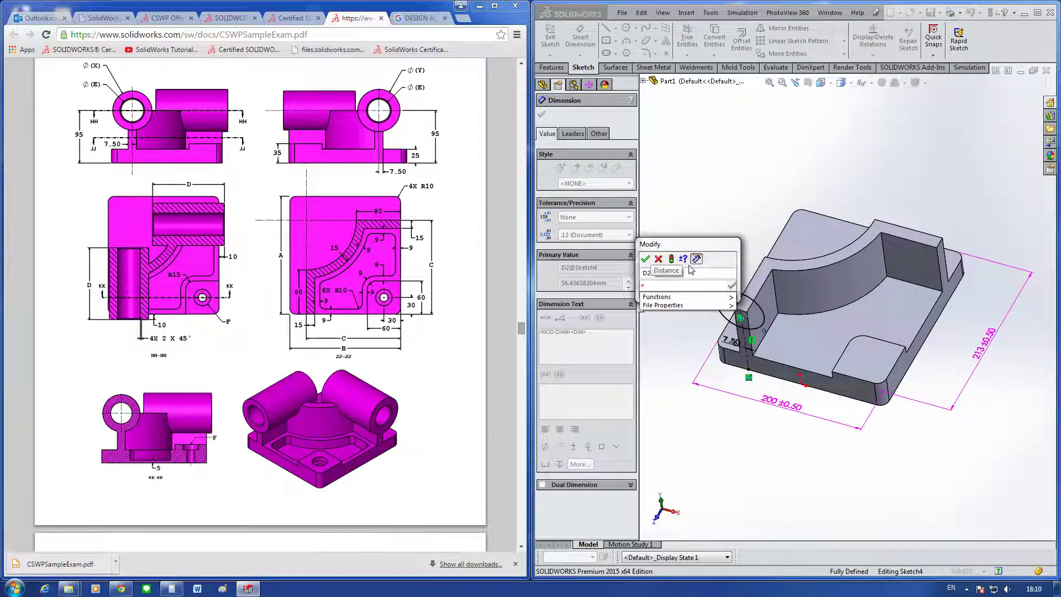
click(794, 408)
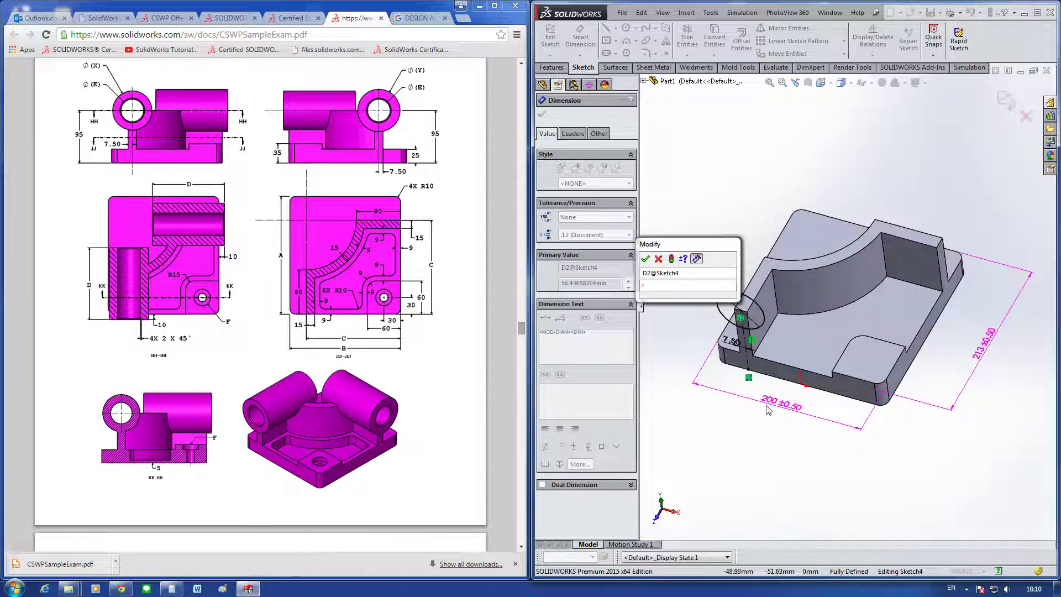
click(767, 409)
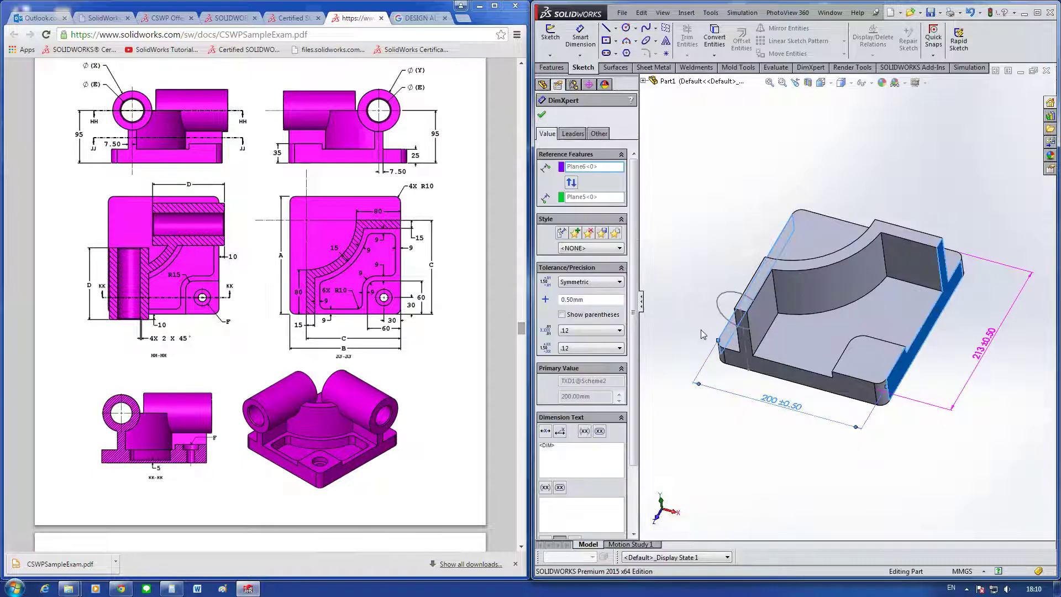
click(709, 306)
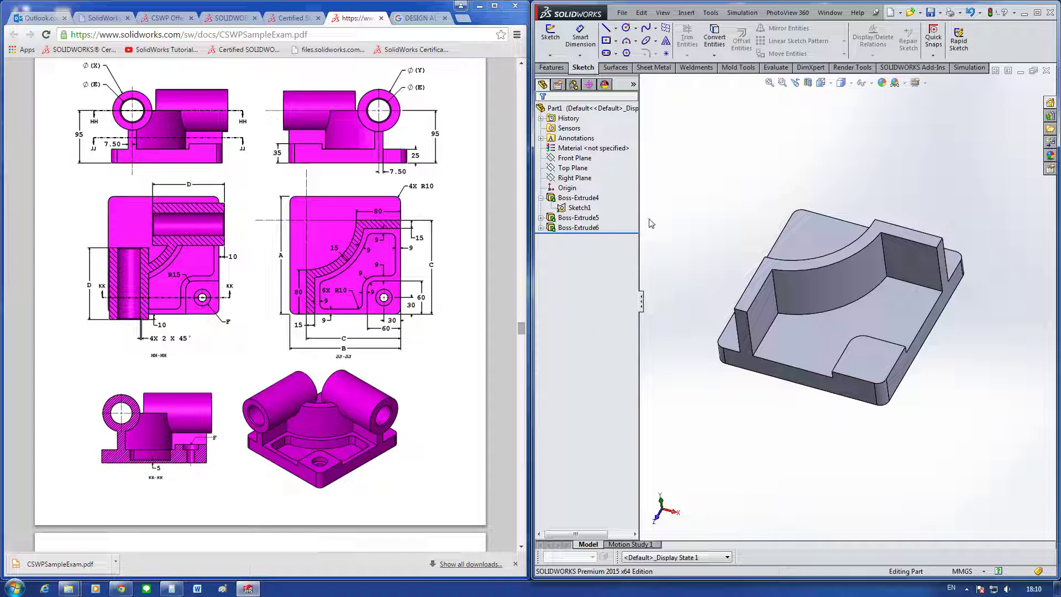
Step: Hide, then show again, all reference item types in the display visibility options
click(553, 67)
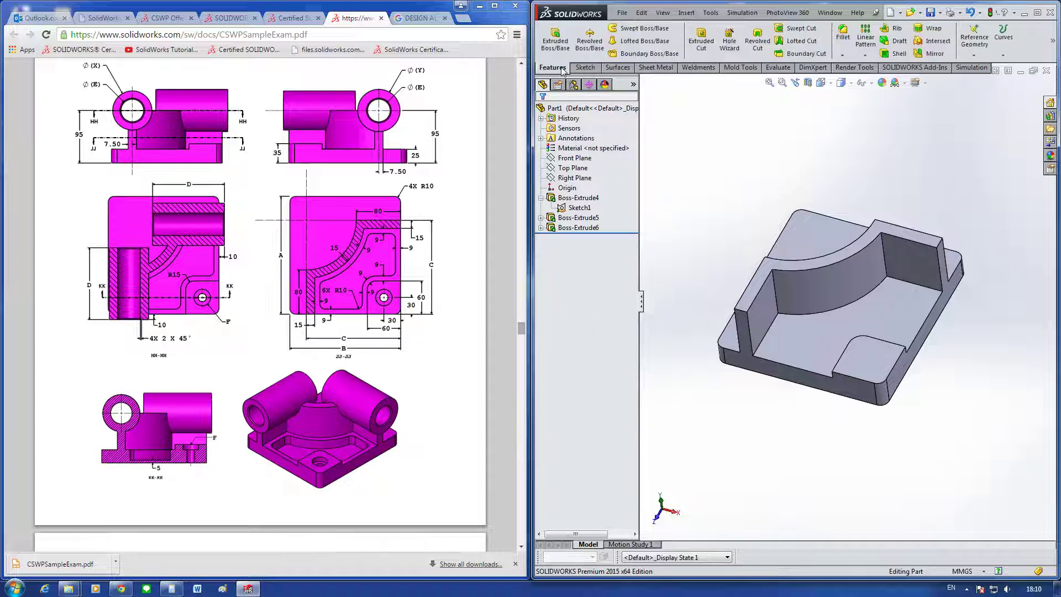
click(624, 14)
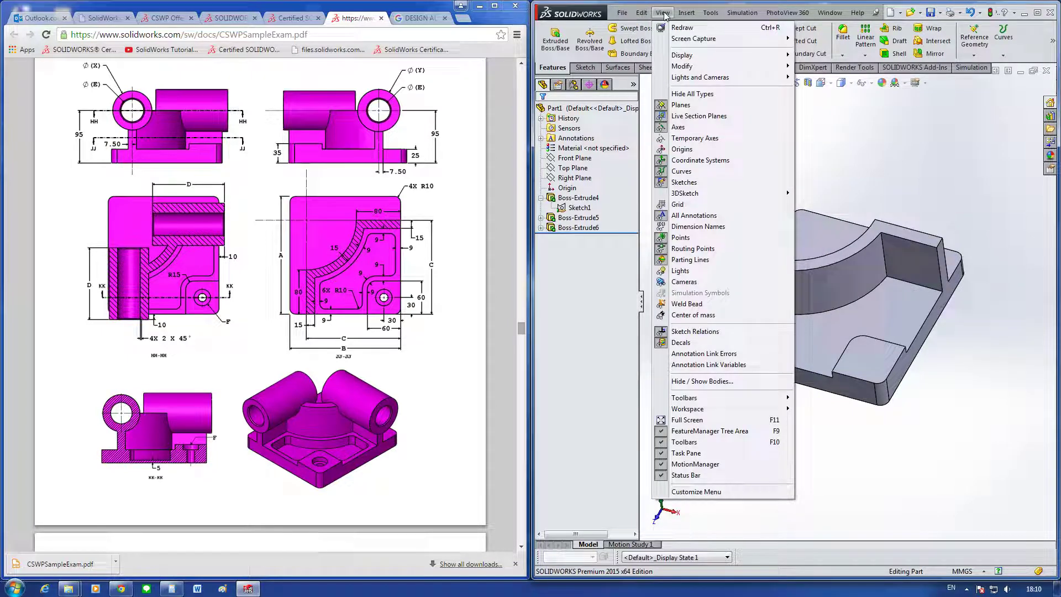
click(685, 94)
click(663, 12)
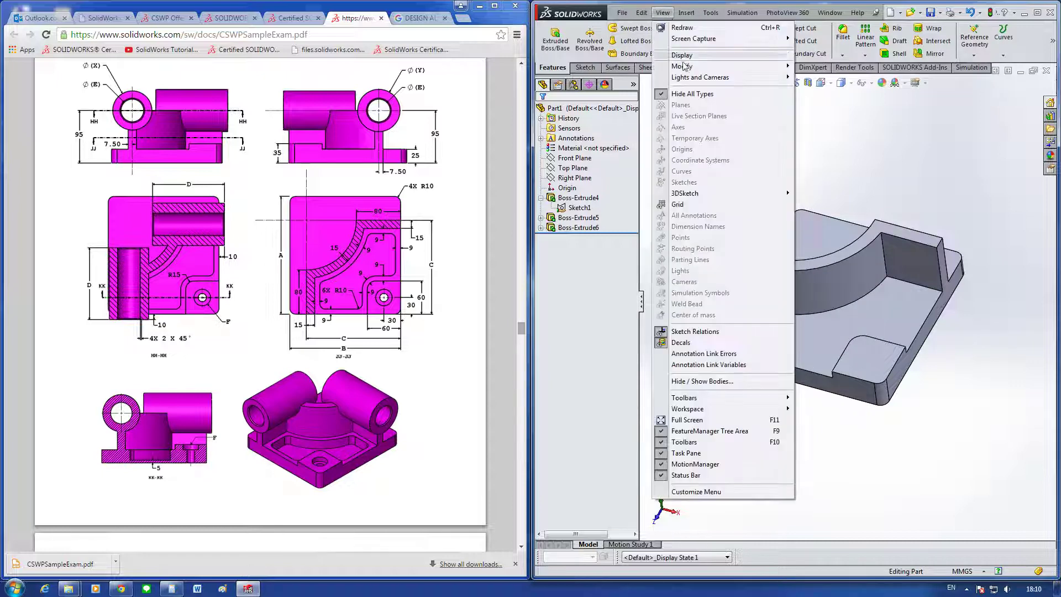
click(687, 95)
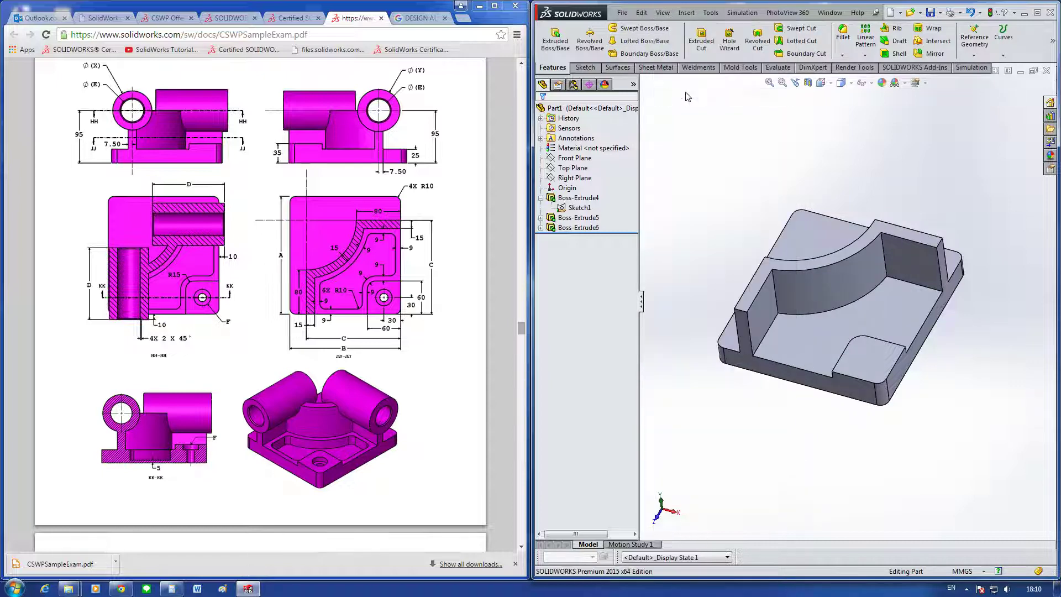
click(664, 13)
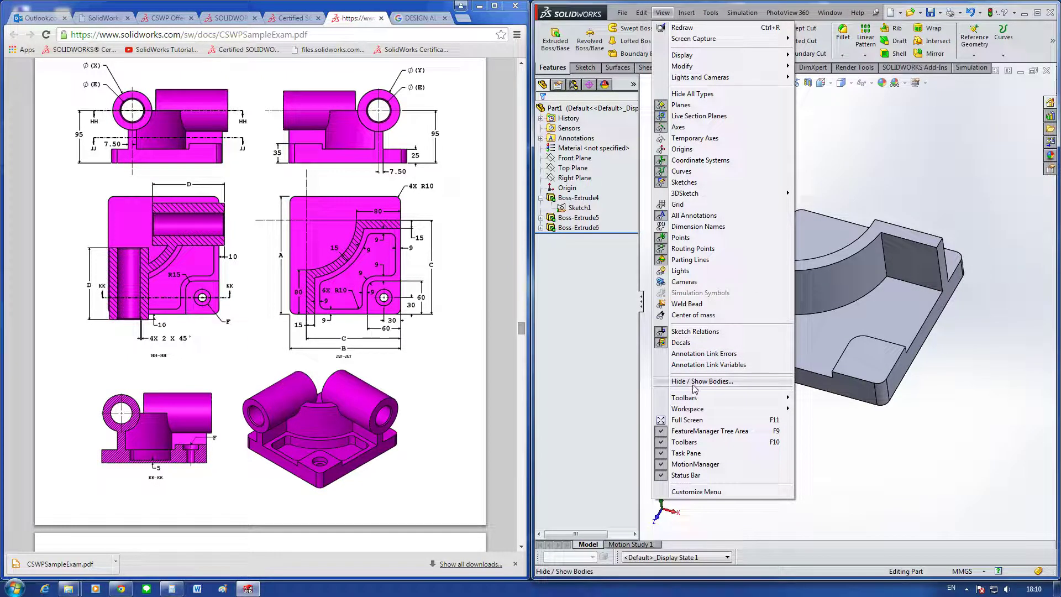
Step: Show Feature Dimensions from the Annotations folder in the feature tree
right_click(603, 108)
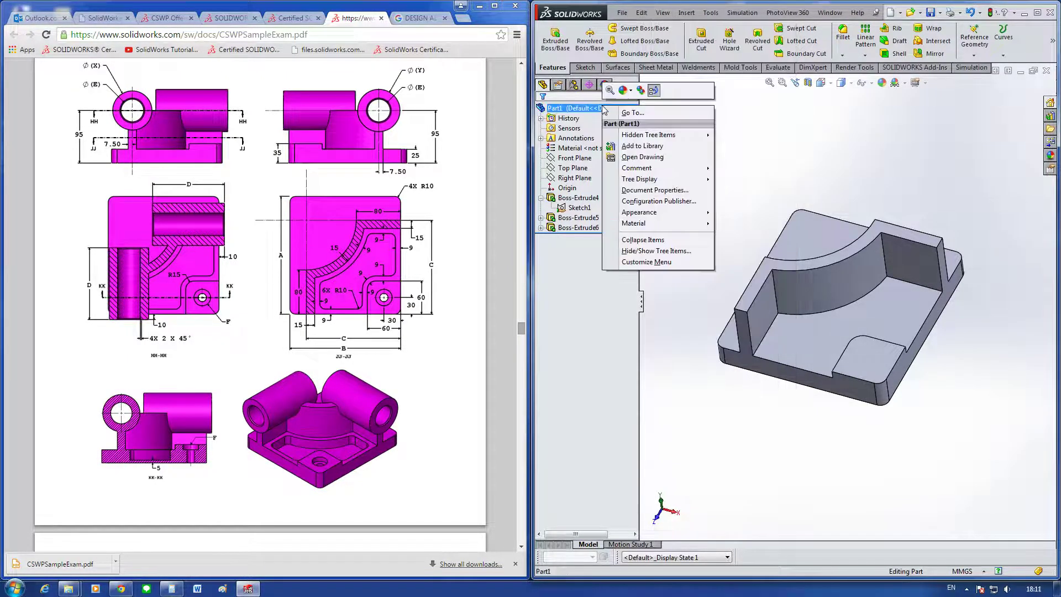
right_click(572, 148)
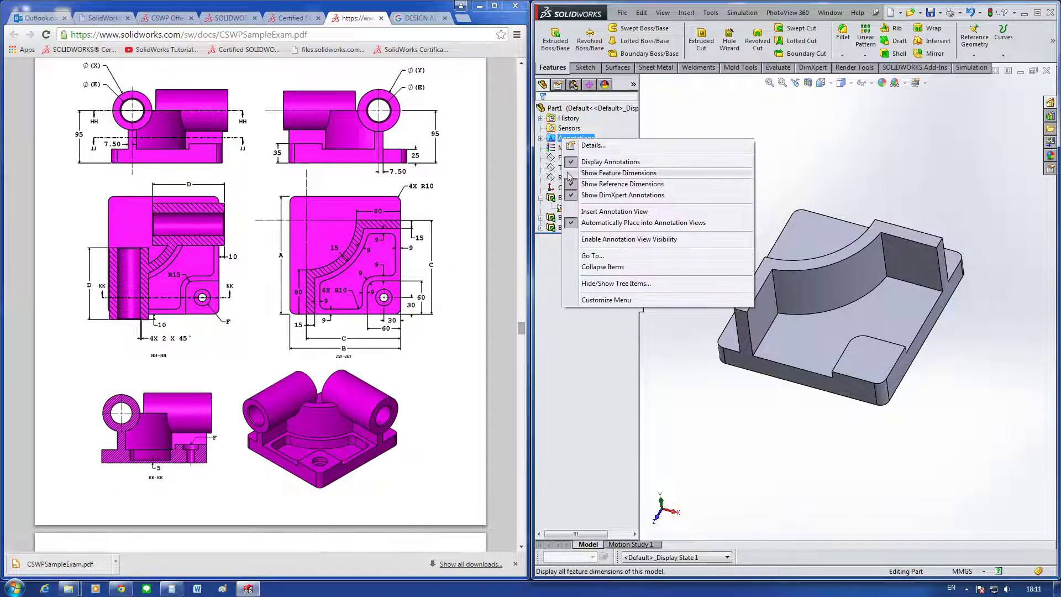
click(577, 173)
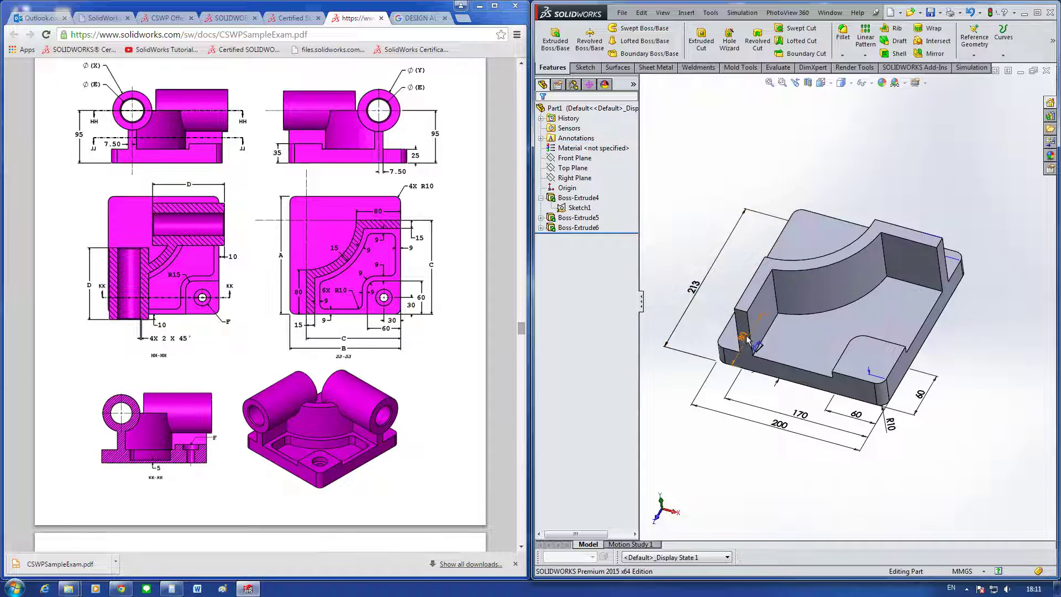
scroll(745, 320, down, 2)
Step: Start a sketch on the wall face and draw a vertical centreline up it
right_click(747, 302)
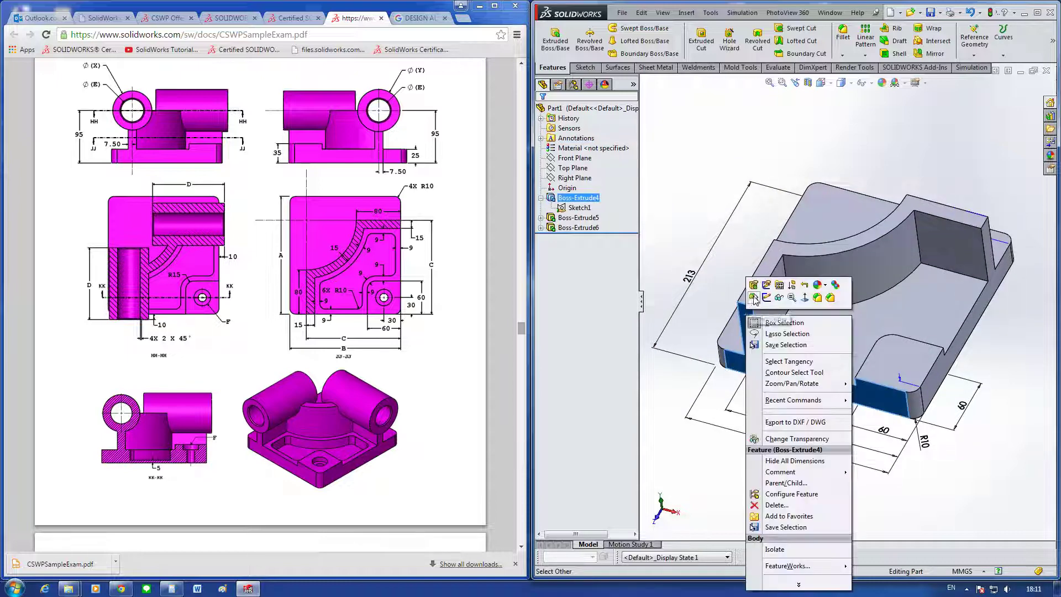
click(761, 299)
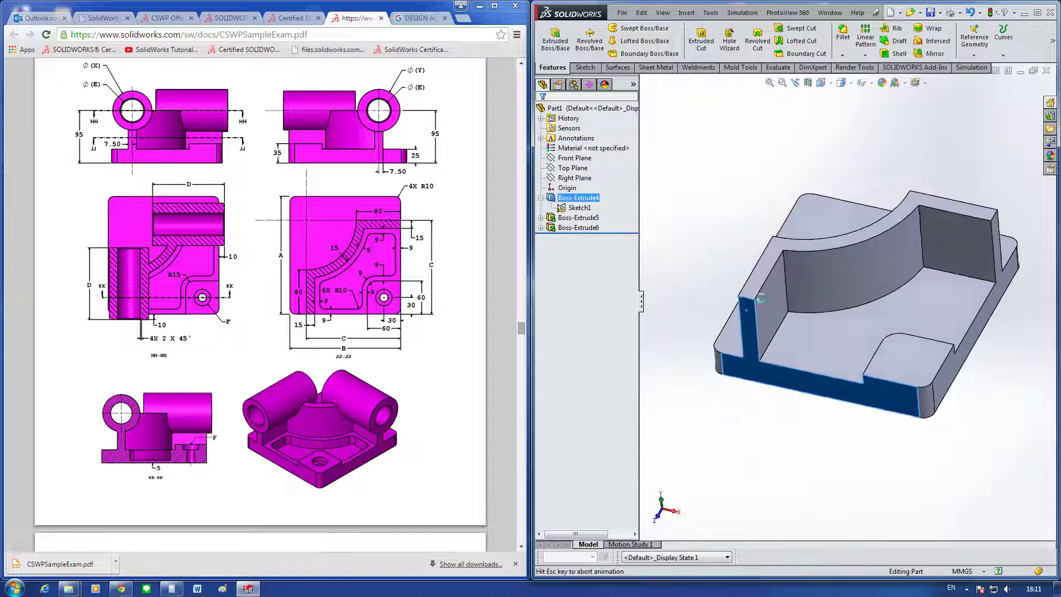
click(765, 174)
click(616, 28)
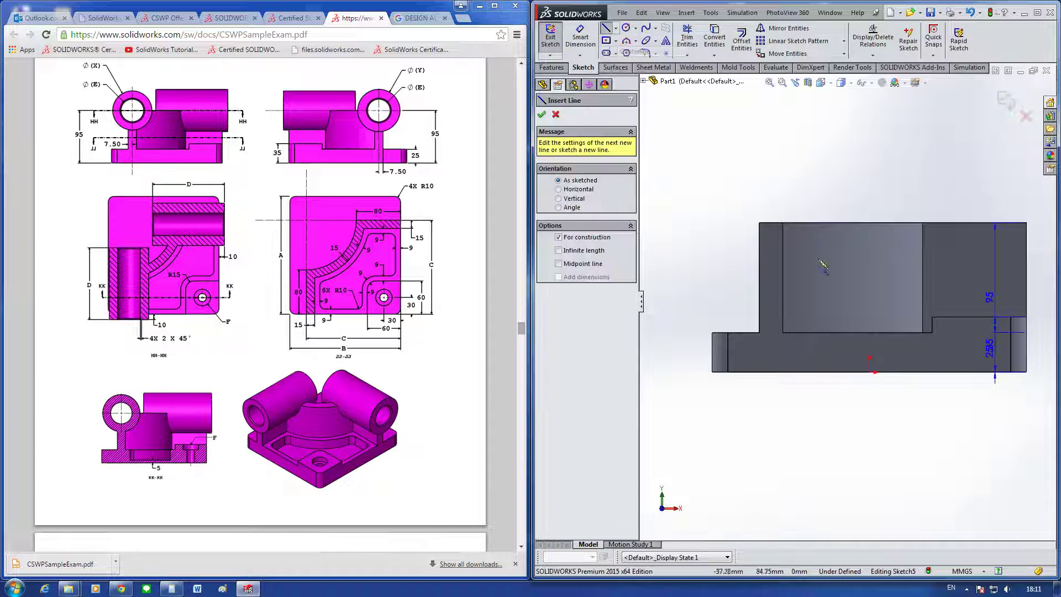
scroll(814, 289, down, 2)
drag(742, 193, 742, 412)
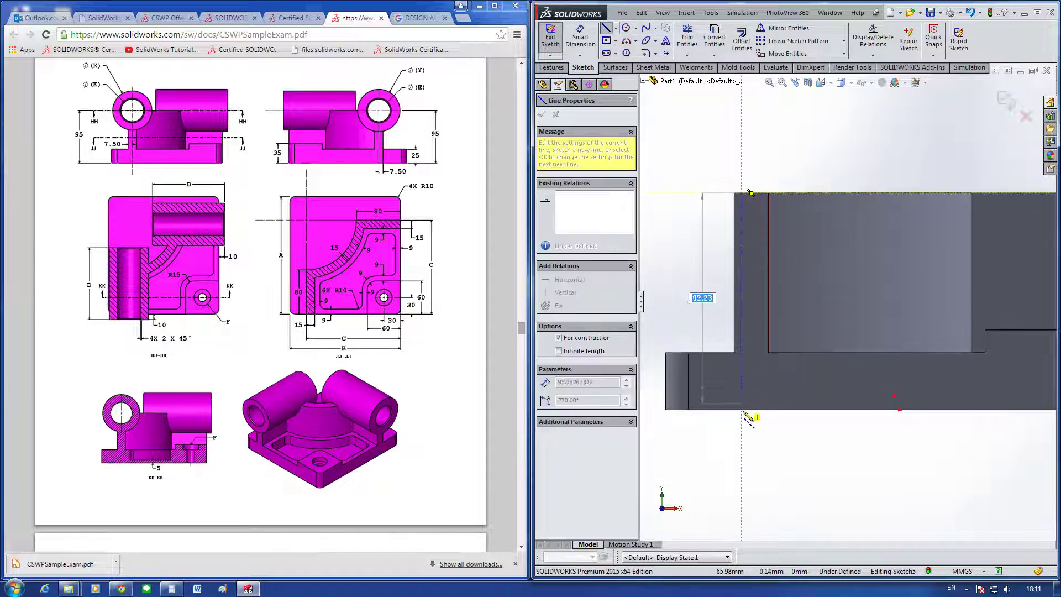
key(Escape)
Step: Dimension the centreline 7.5 mm from the wall edge
right_drag(735, 353, 732, 326)
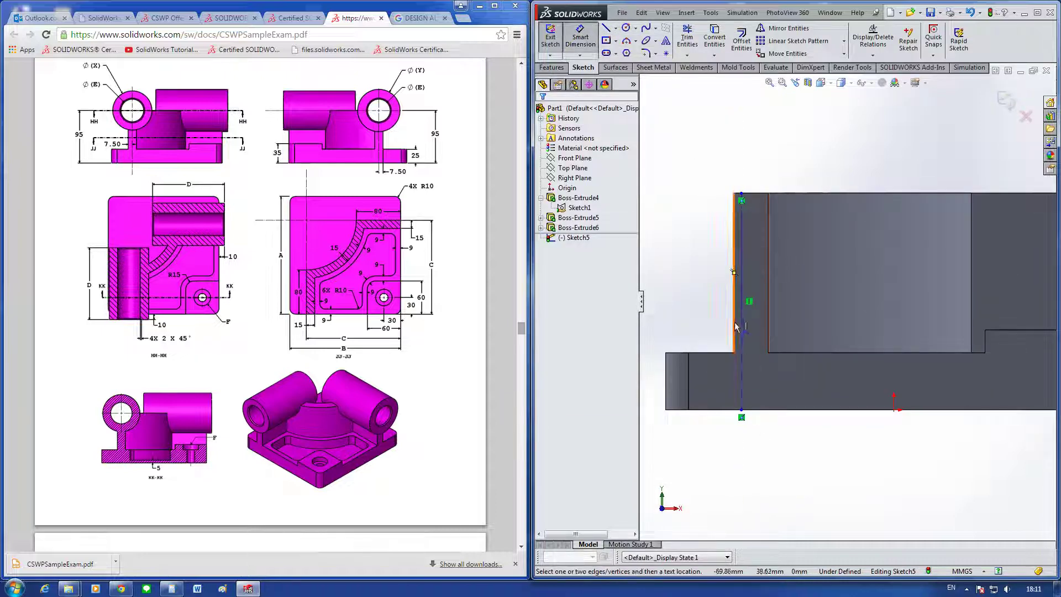
click(735, 330)
click(709, 315)
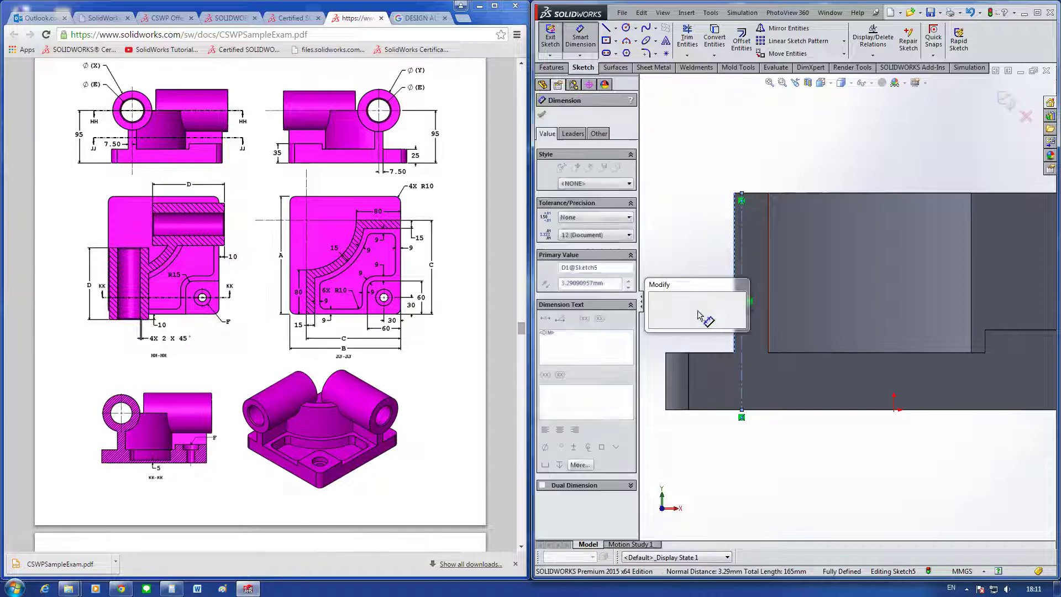
text(7.5)
key(Return)
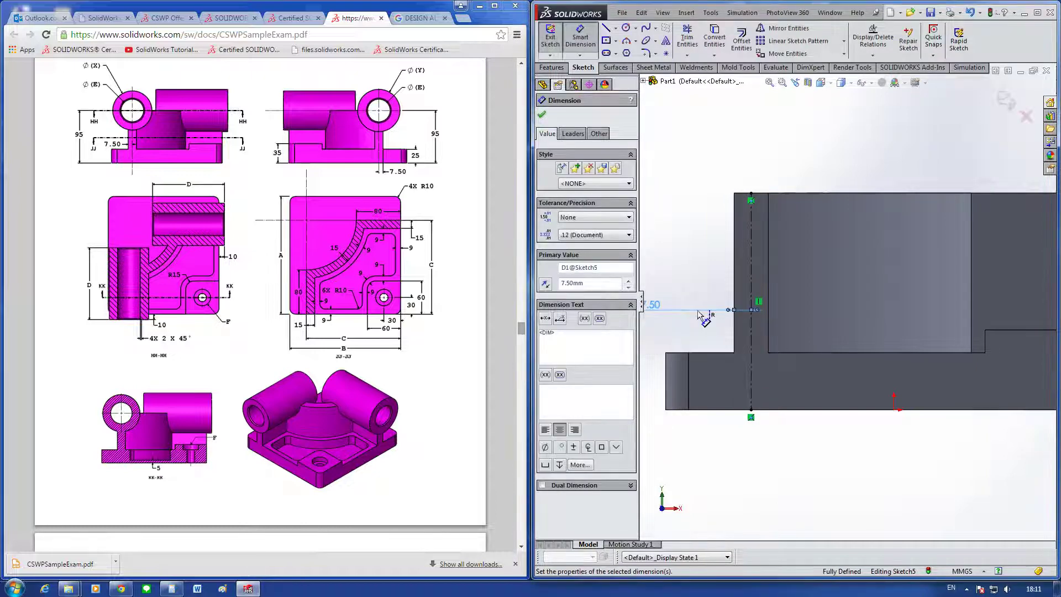
Step: Draw a circle centred on the centreline's top end and add its diameter dimension
right_drag(731, 175, 845, 185)
scroll(779, 210, down, 2)
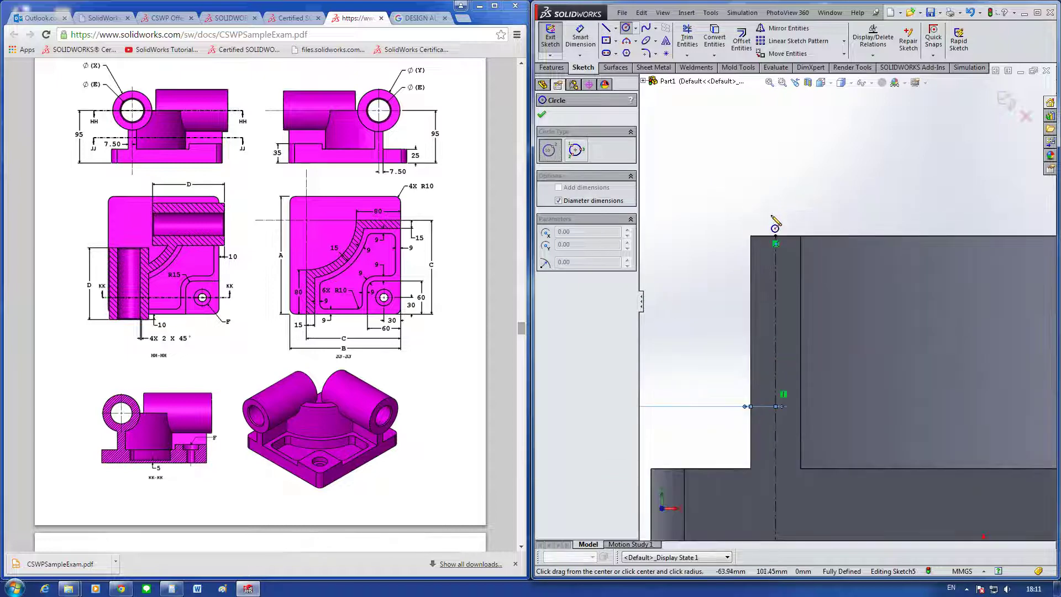
click(775, 241)
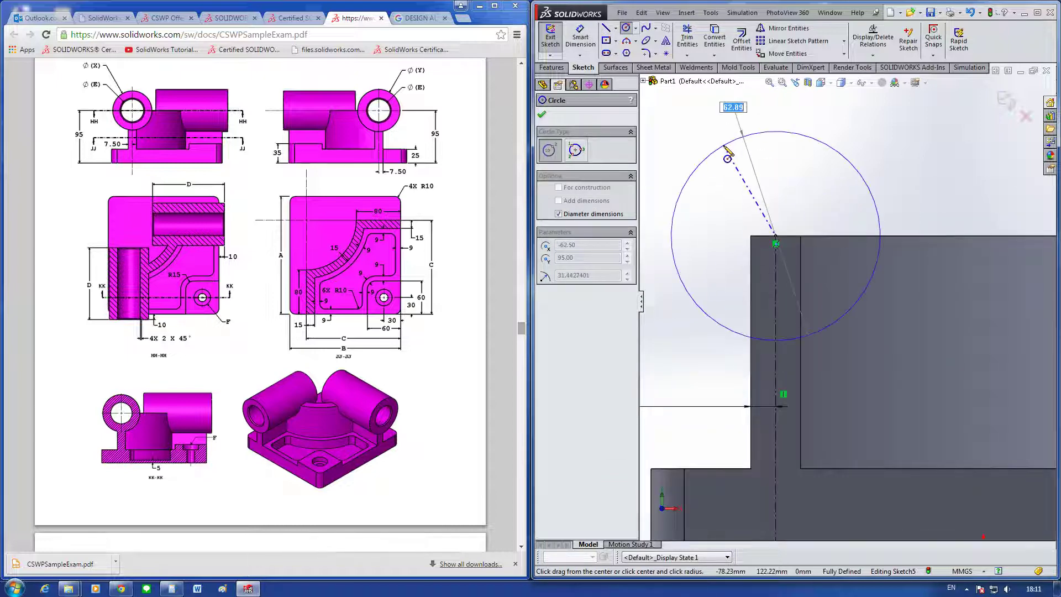
click(727, 156)
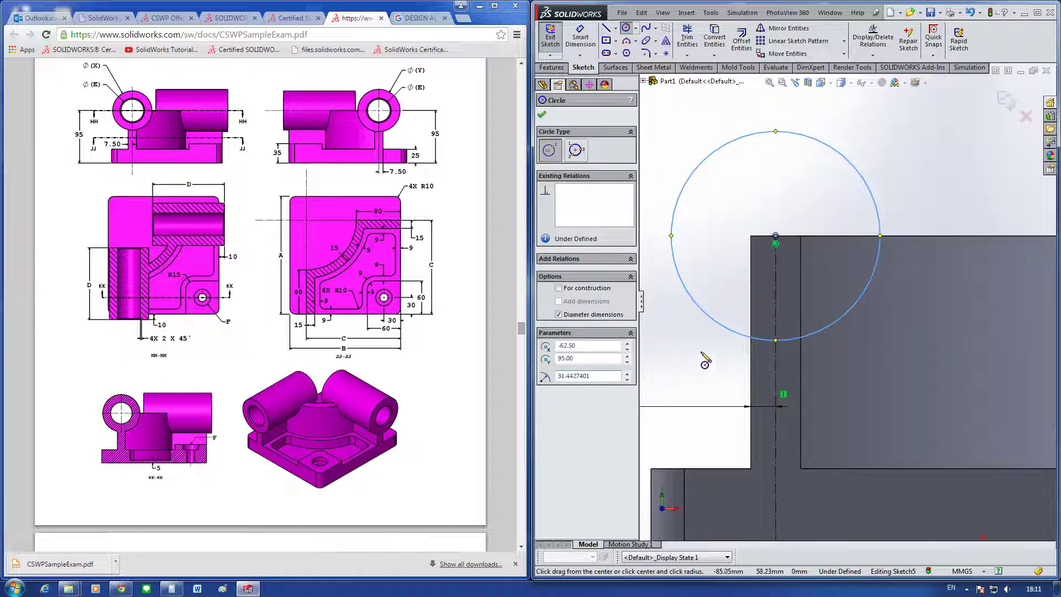
right_drag(703, 360, 710, 166)
click(702, 159)
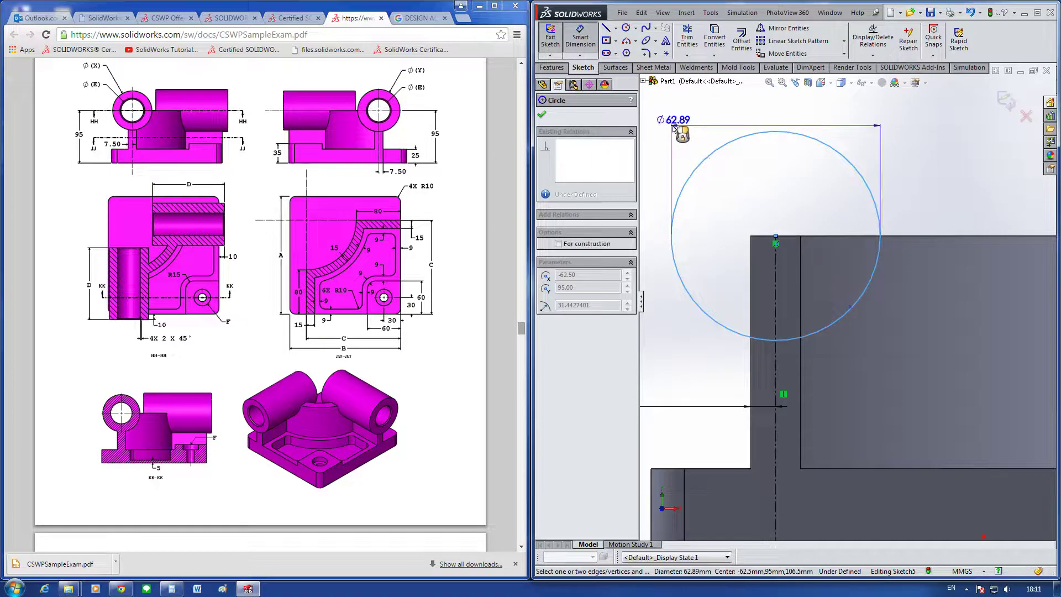
click(691, 115)
scroll(929, 171, up, 3)
Step: Expand the part's annotations and bring up the diameter dimension's options
middle_drag(929, 171, 748, 194)
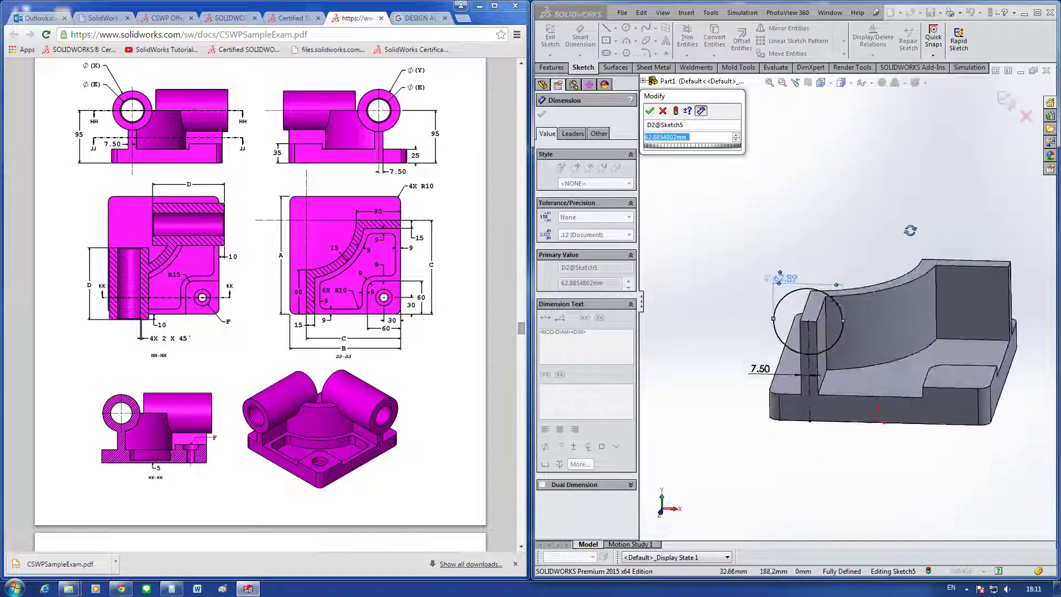
drag(652, 96, 809, 104)
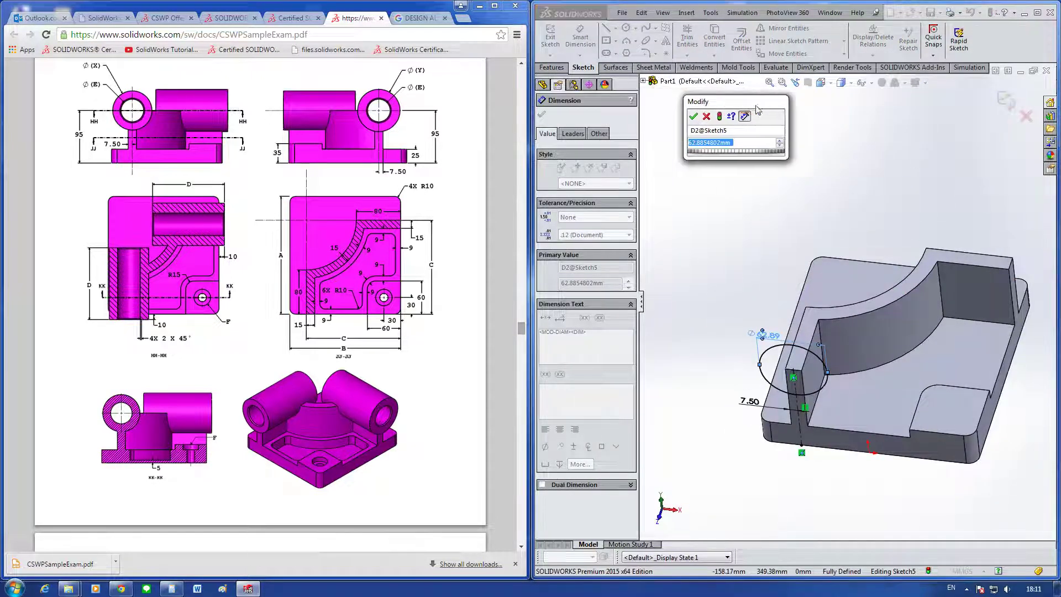
click(645, 81)
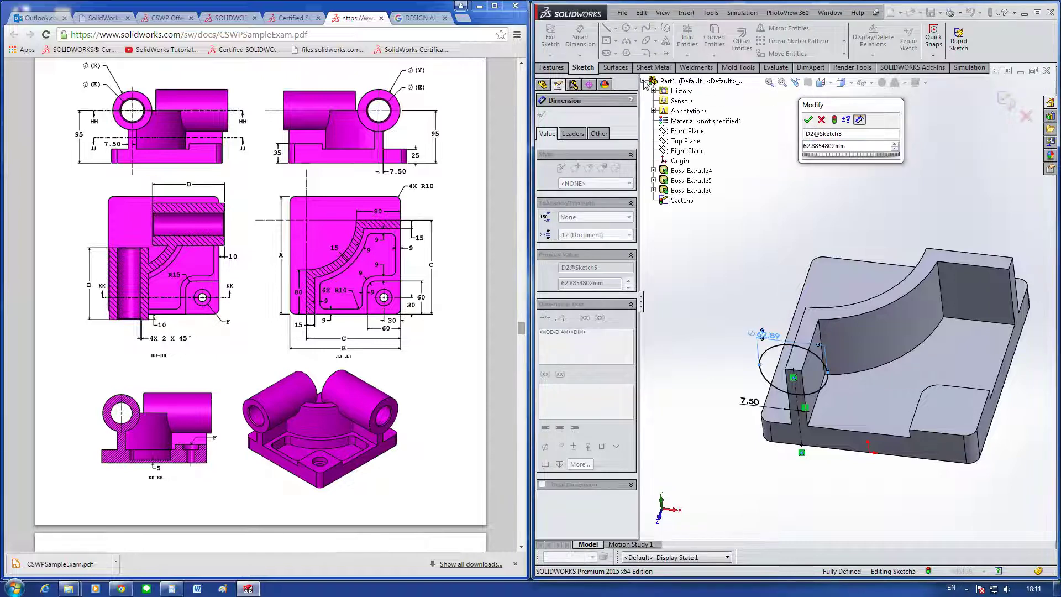
click(653, 110)
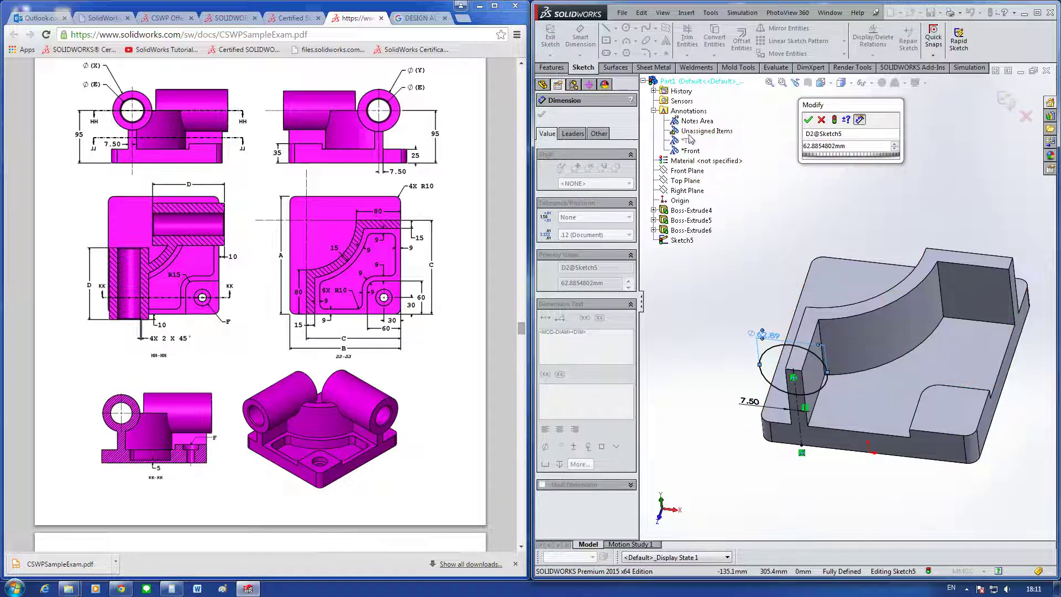
right_click(687, 115)
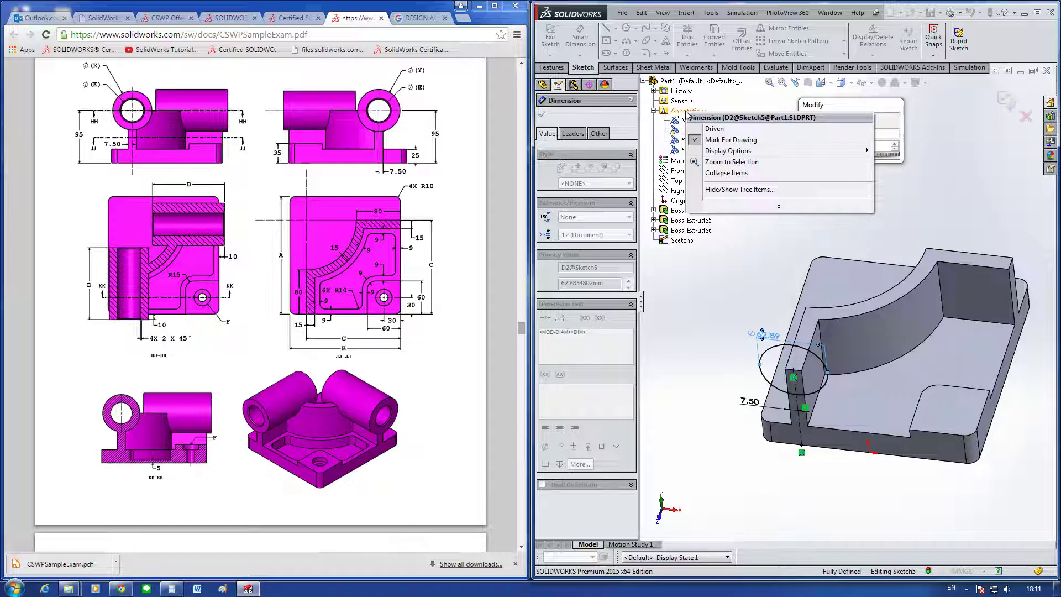
mouse_move(728, 151)
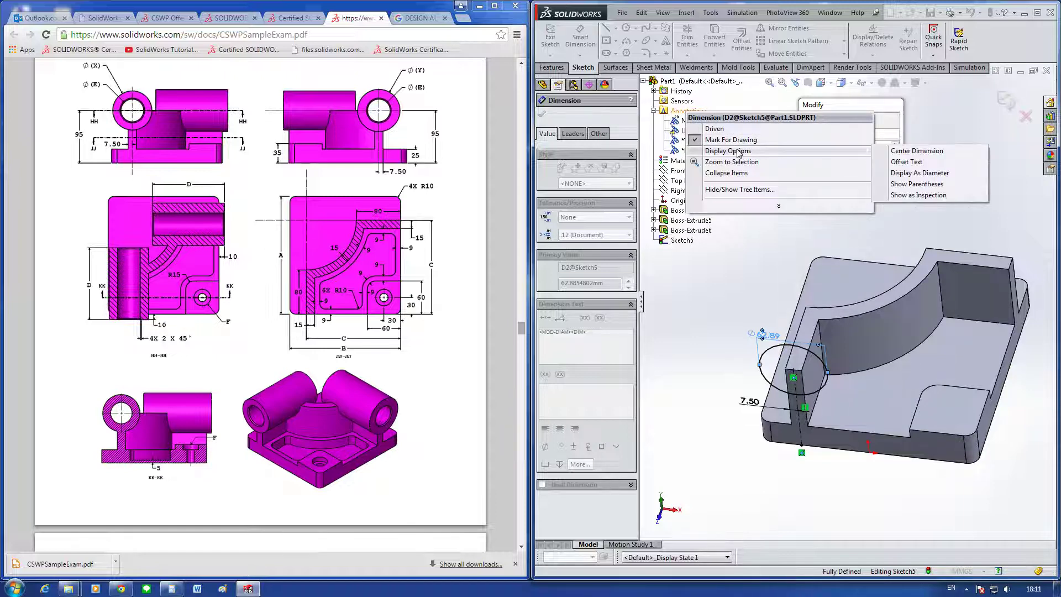
Step: Close the diameter edit unchanged and toggle feature dimensions via Annotations
click(742, 209)
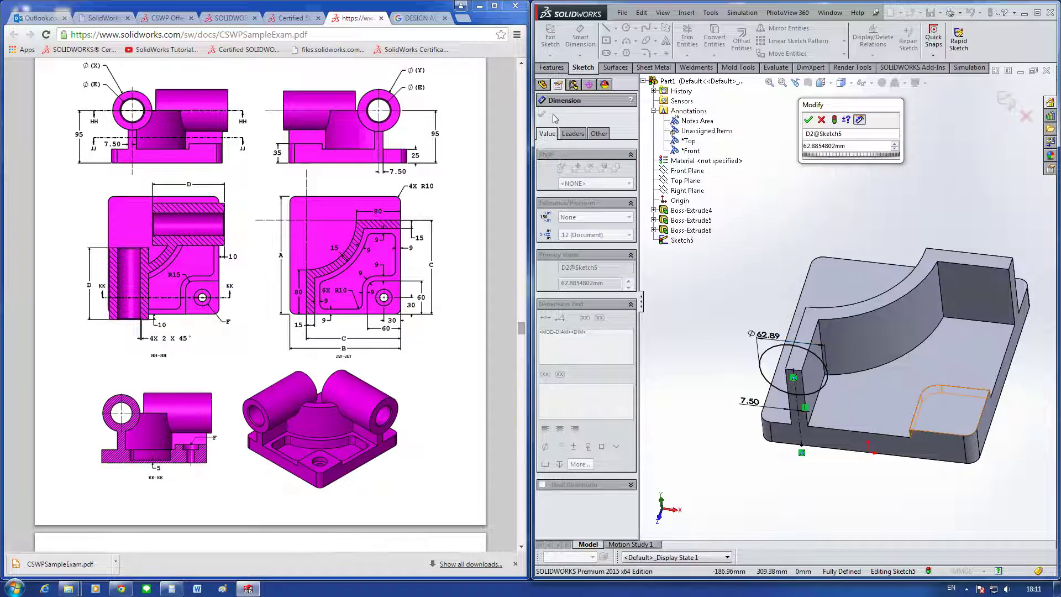
click(821, 120)
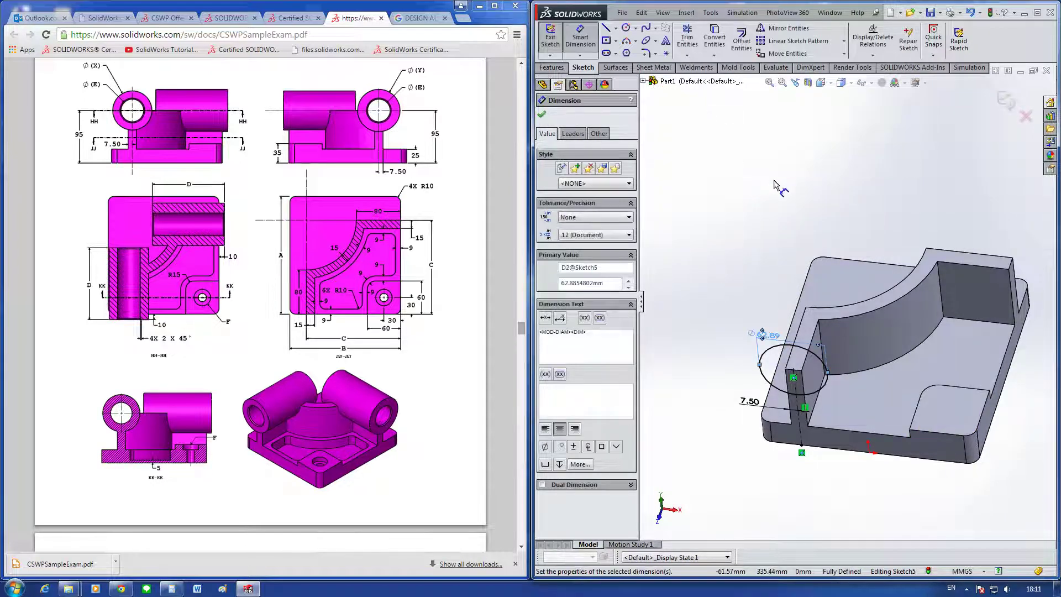
click(750, 184)
double_click(576, 138)
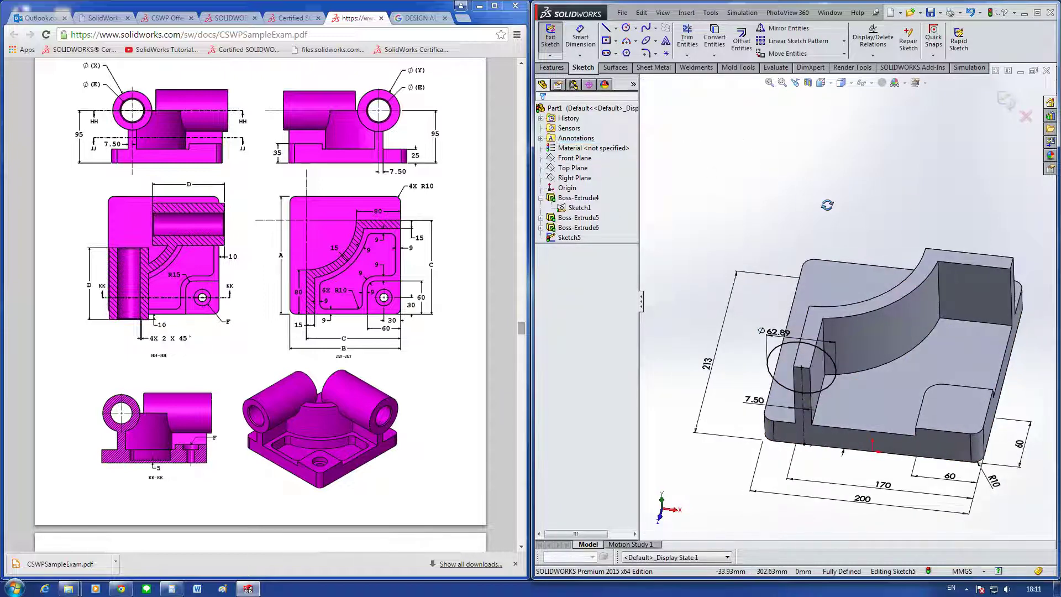
click(872, 496)
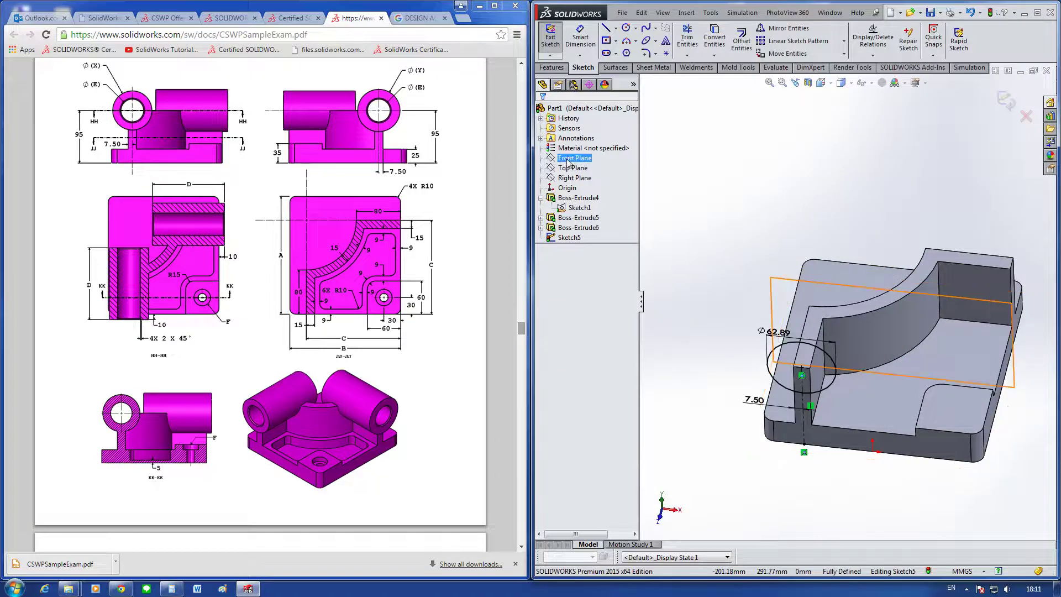
click(541, 139)
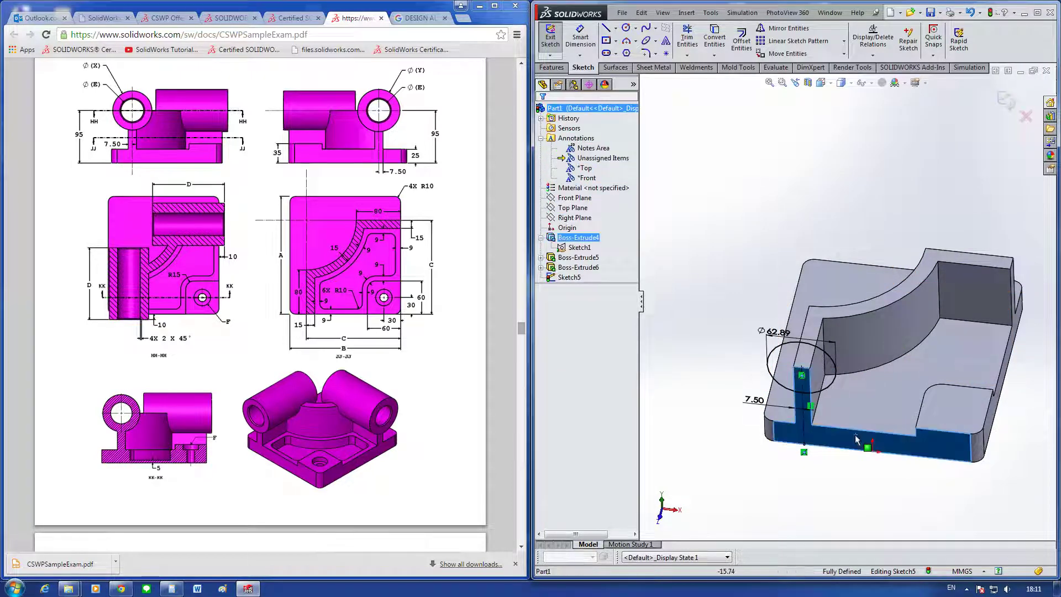
Step: Select the base face to display its dimensions, trying then cancelling an extra dimension
click(827, 397)
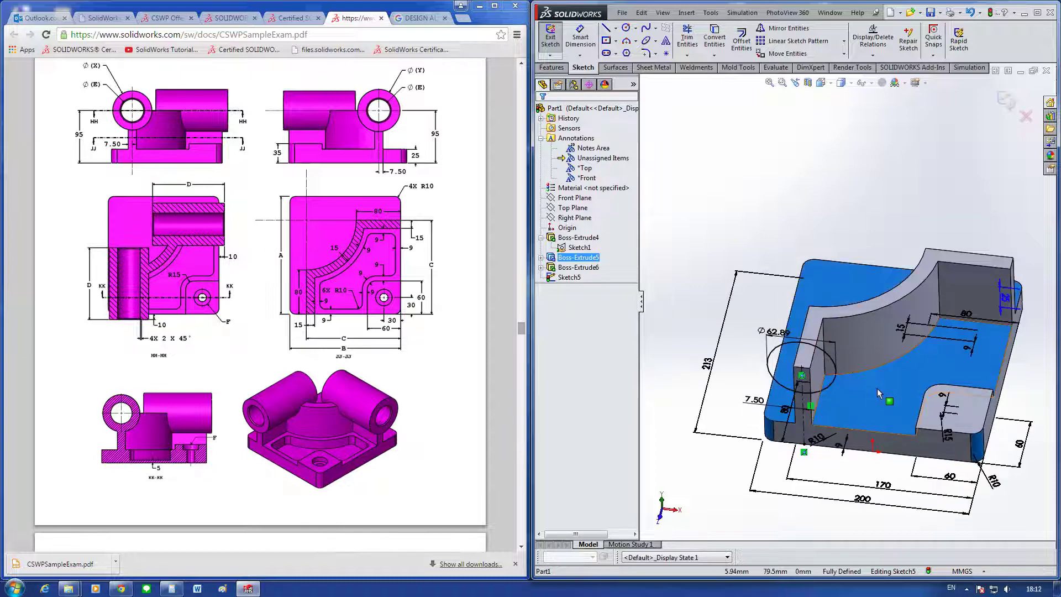
right_click(877, 388)
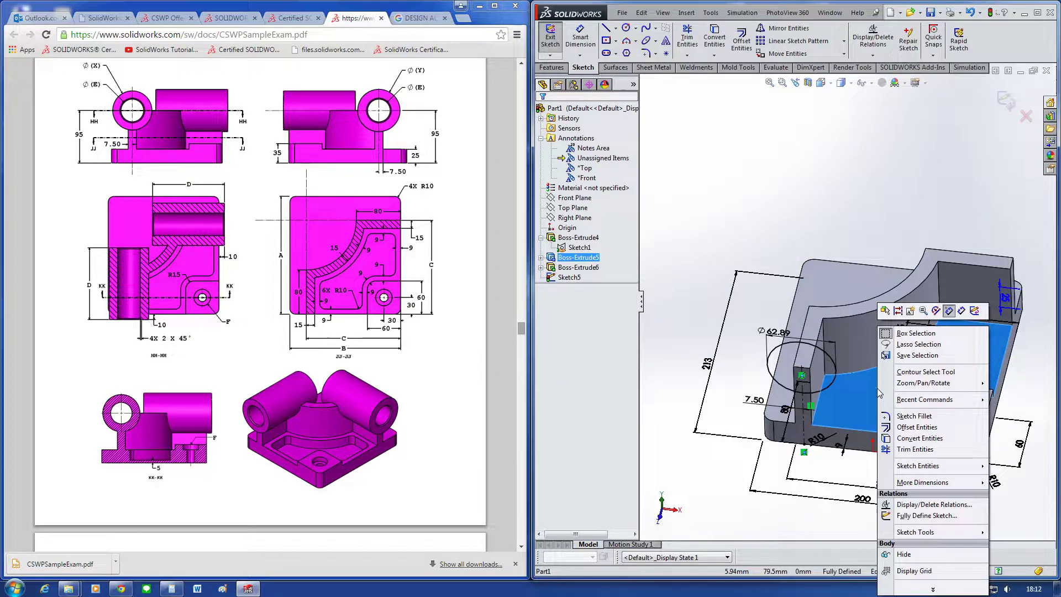
click(962, 311)
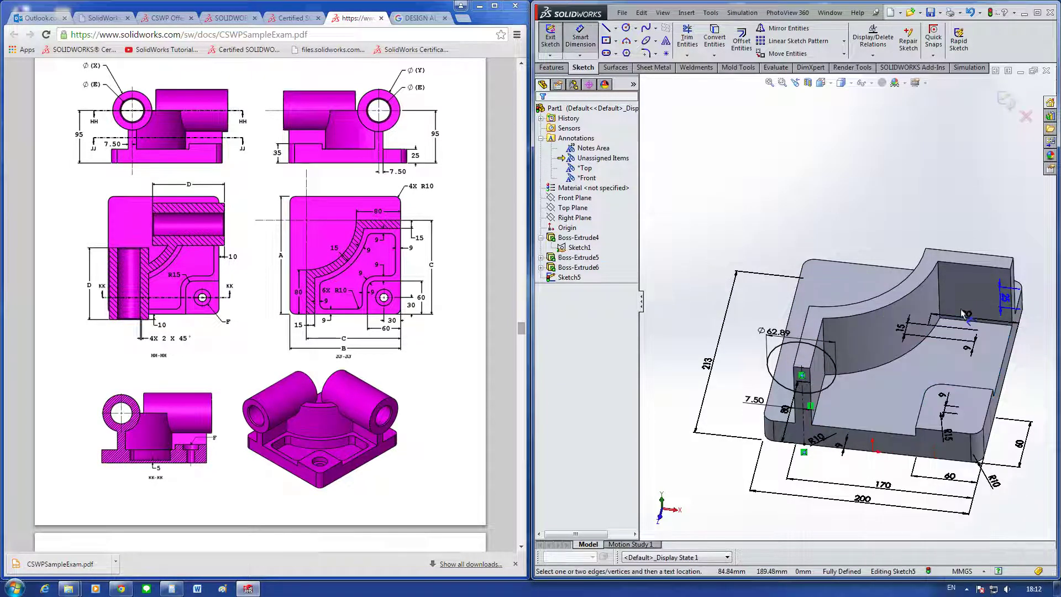
click(772, 403)
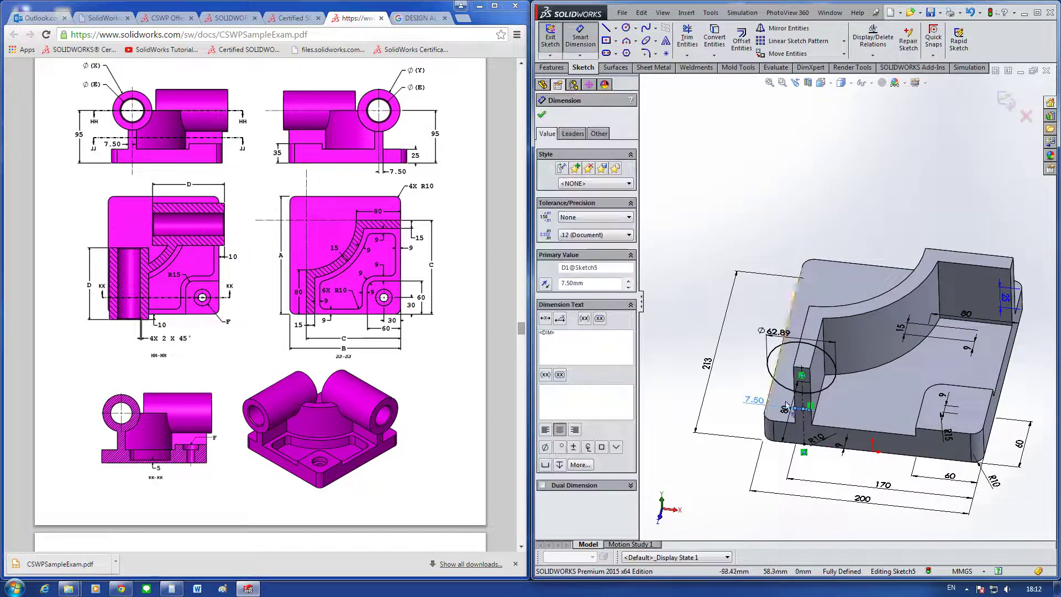
click(904, 437)
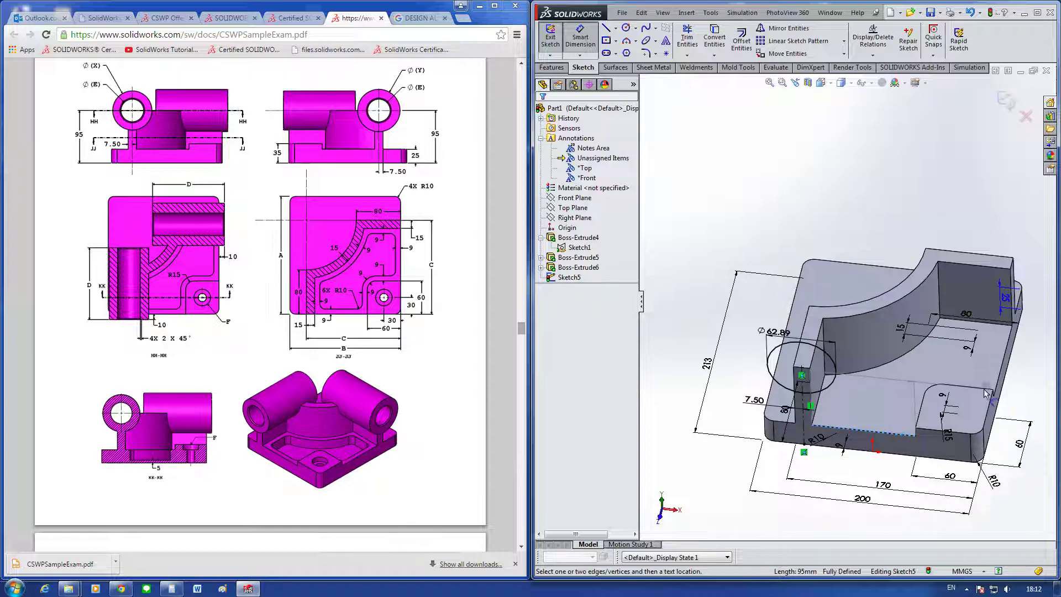
right_click(922, 370)
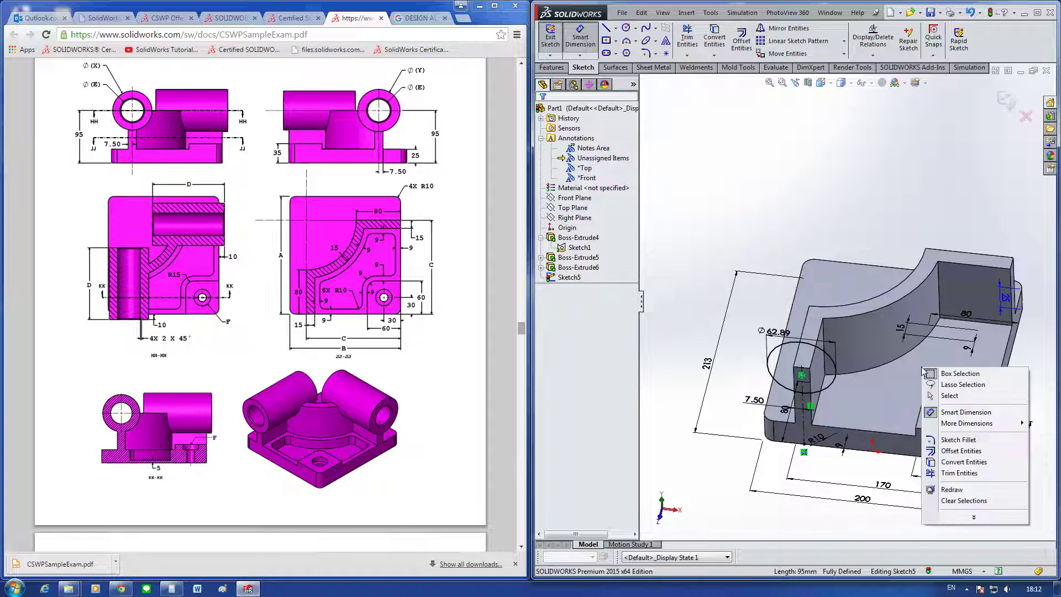
key(Escape)
key(Escape)
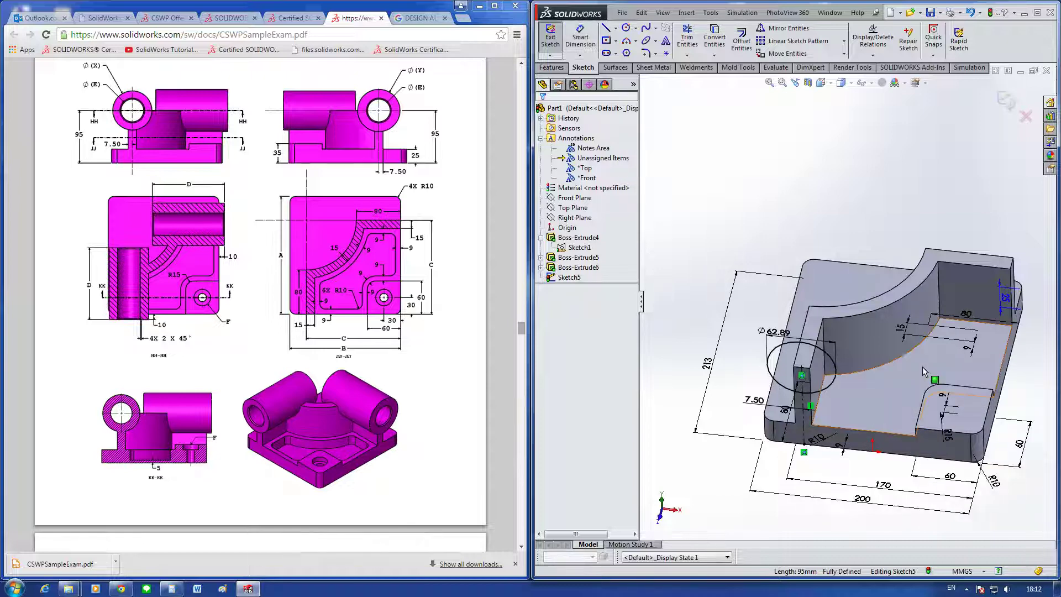
right_click(906, 369)
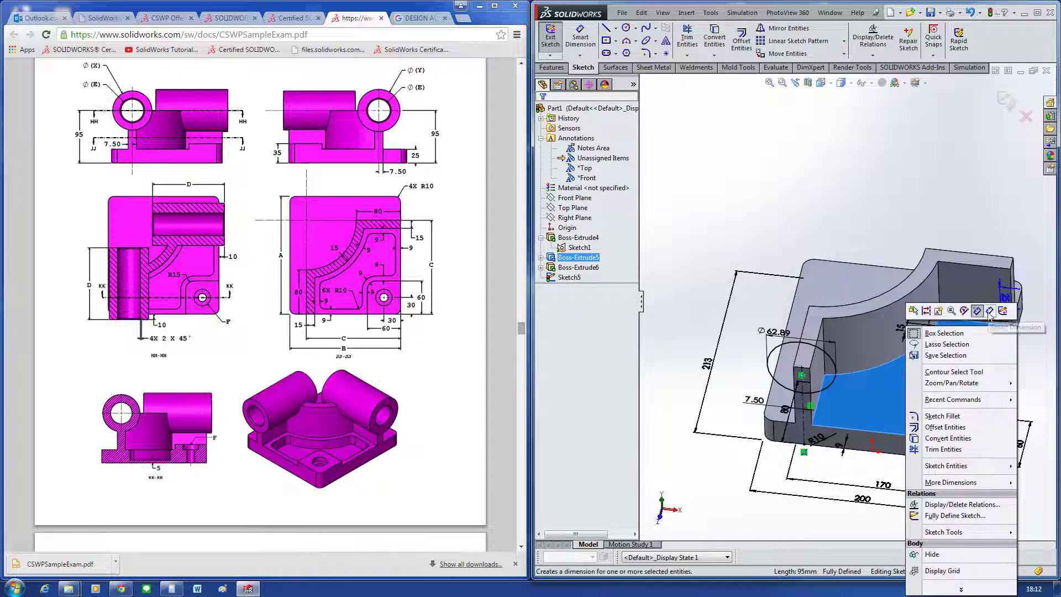
click(837, 204)
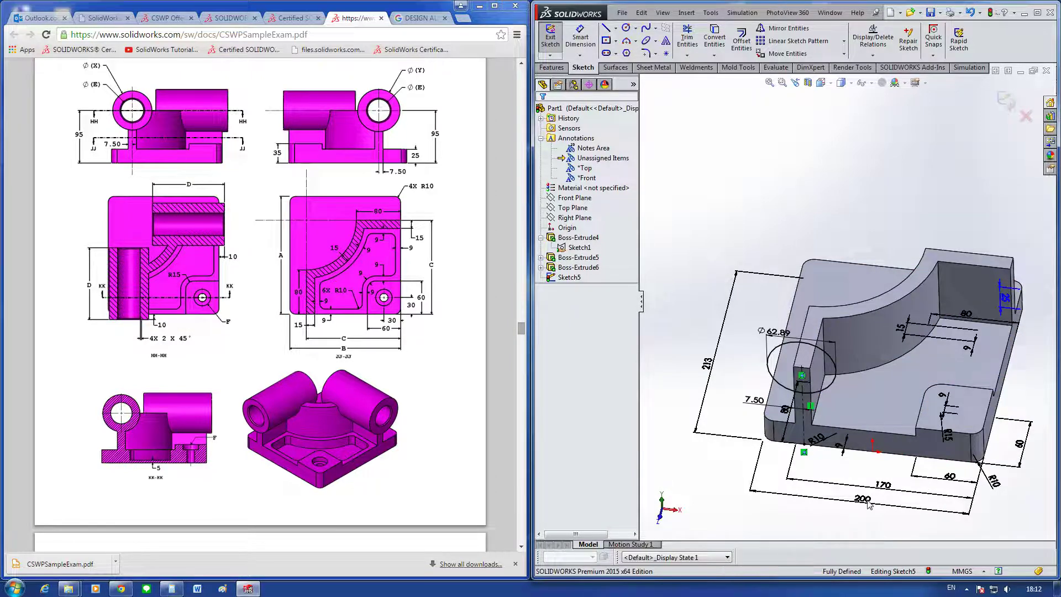
Step: Try entering an equation for the Ø62.89 diameter, cancel, and exit the sketch
click(772, 333)
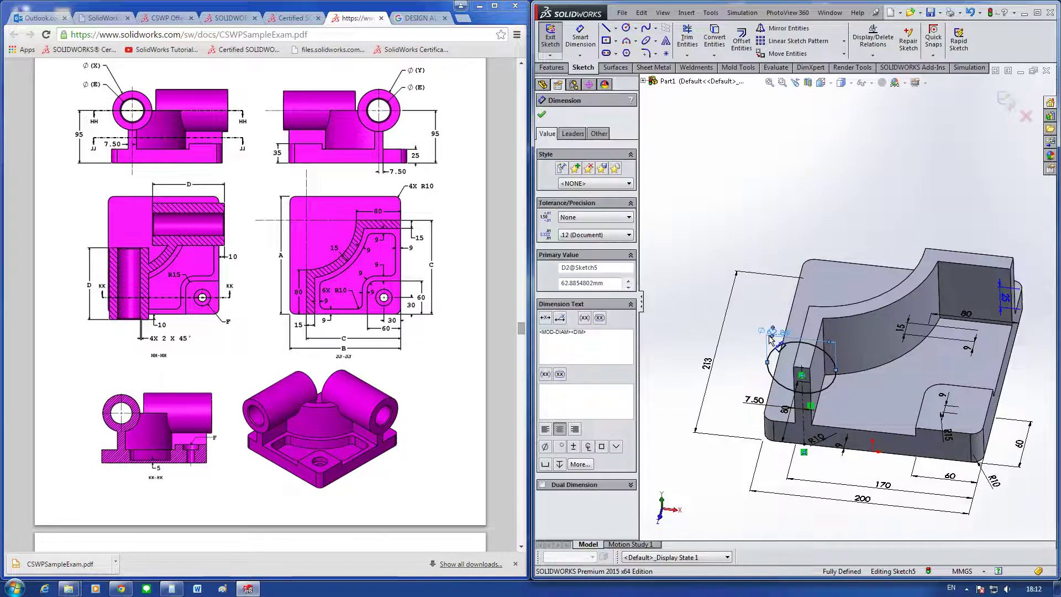
double_click(771, 334)
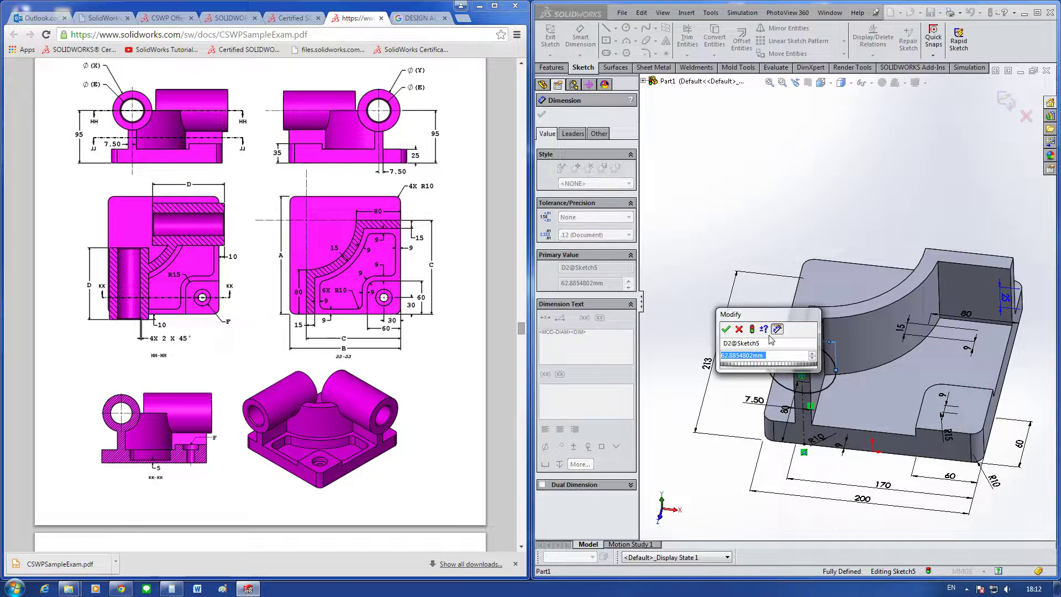
text(=)
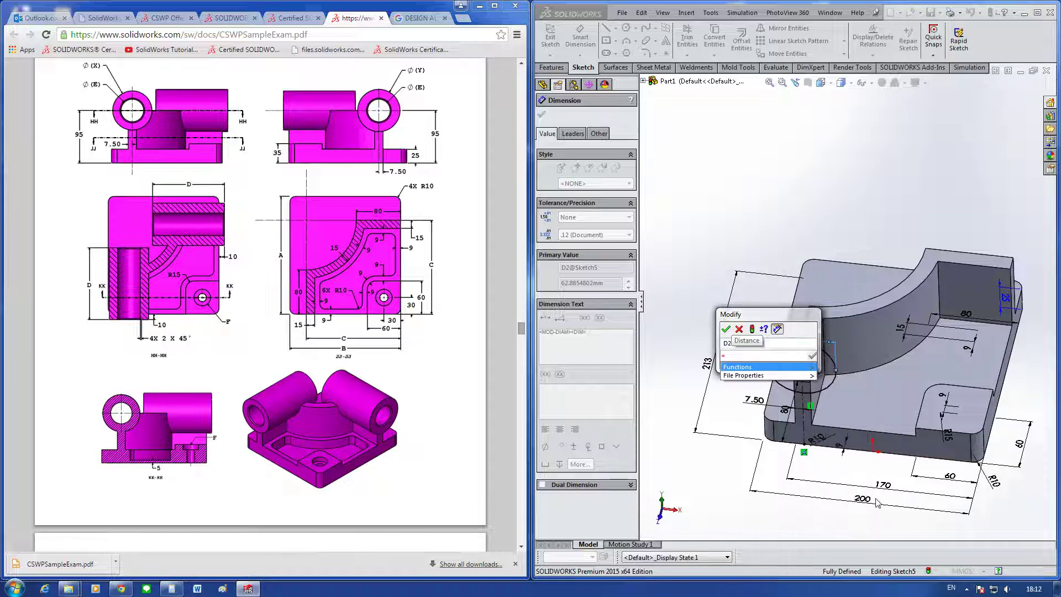
key(Escape)
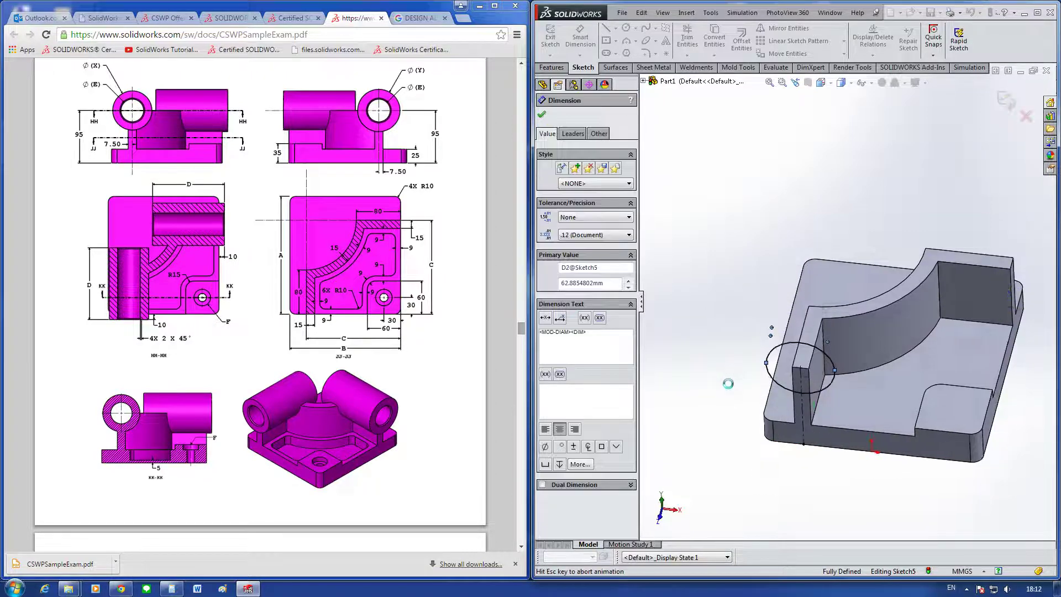
key(ctrl+b)
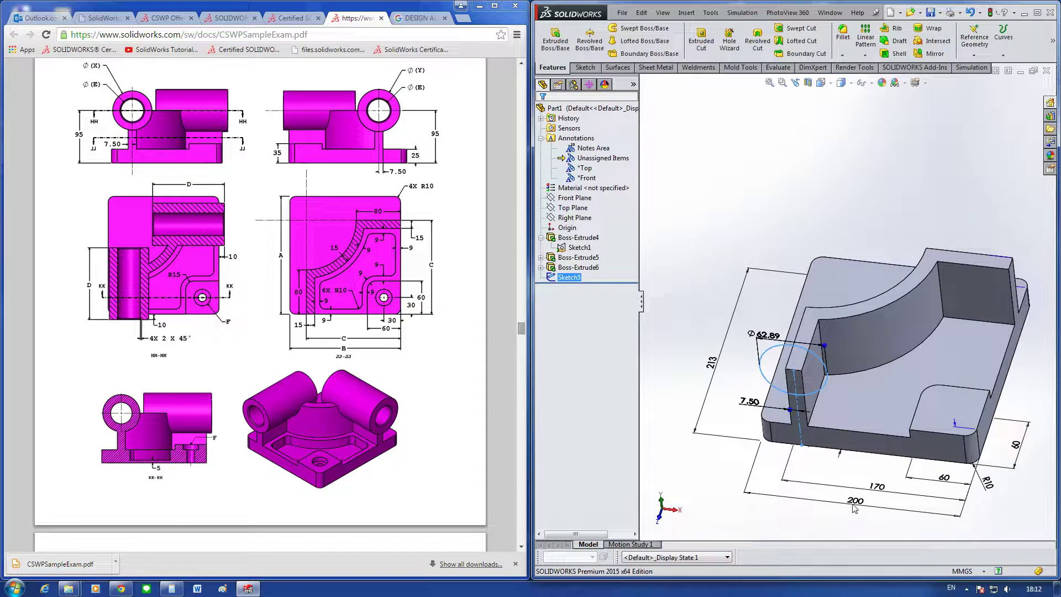
Step: Attempt to empty the Ø62.89 diameter value and dismiss the invalid-value warning
click(853, 501)
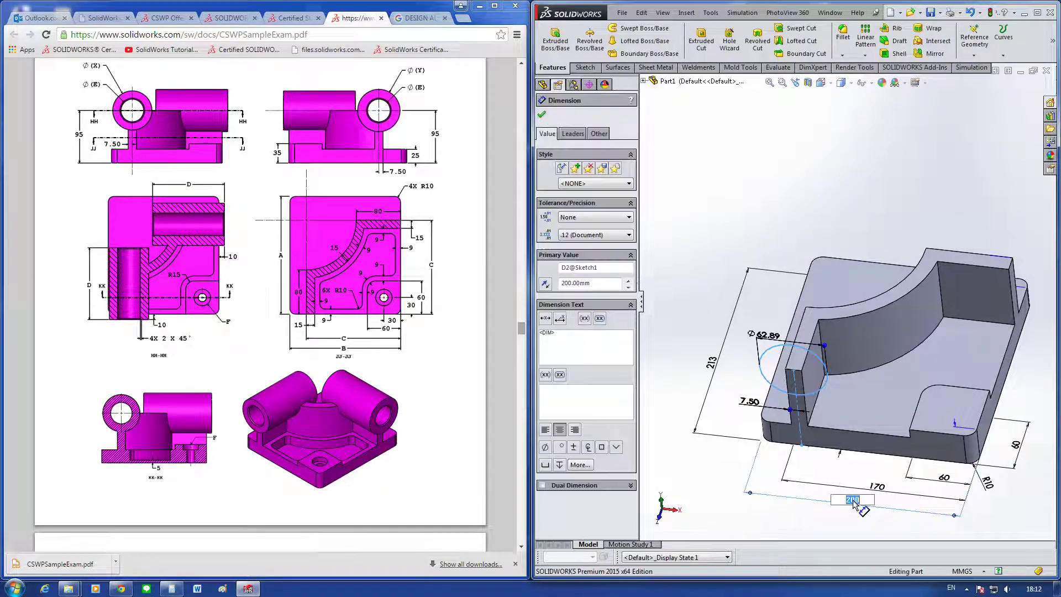
click(749, 358)
click(768, 336)
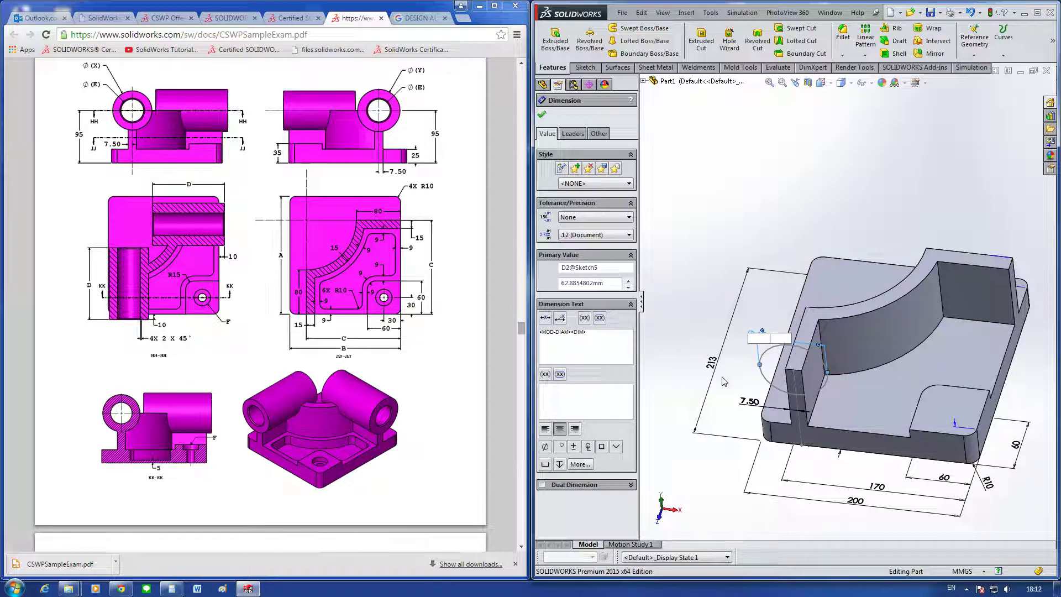
click(723, 381)
click(768, 336)
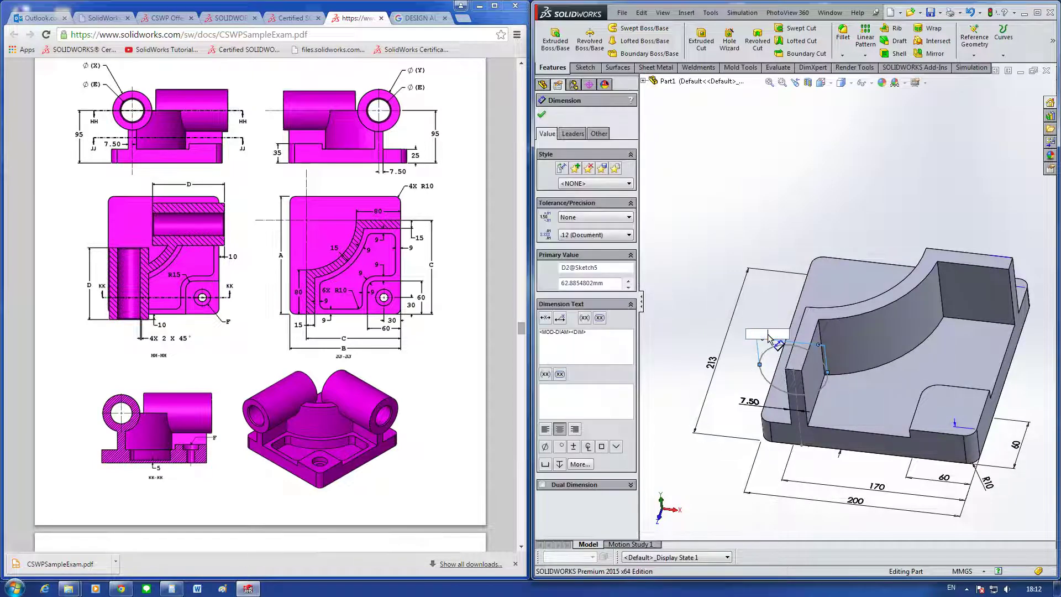
click(718, 359)
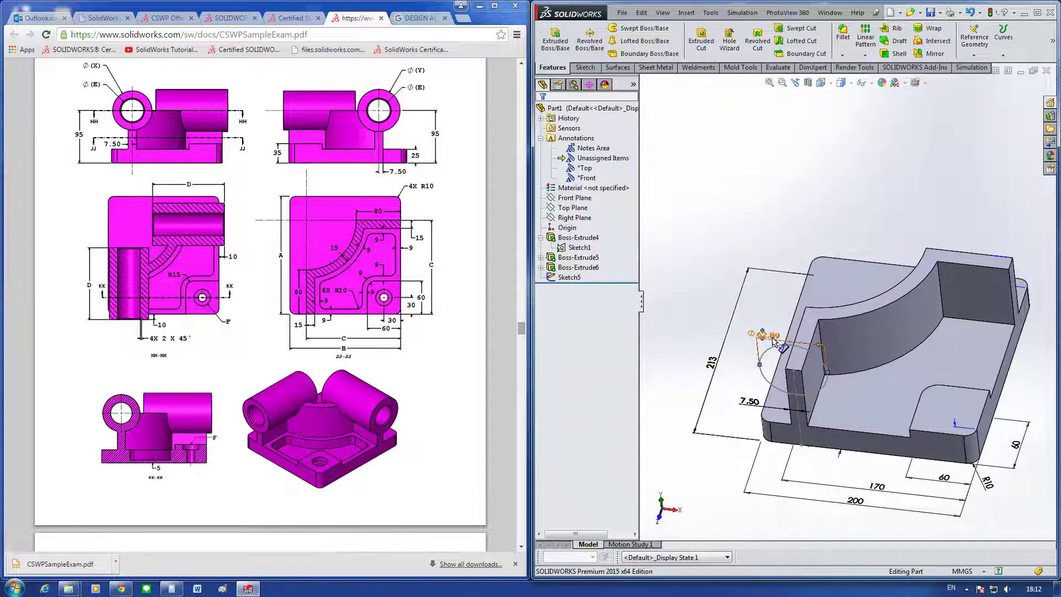
click(773, 341)
key(Return)
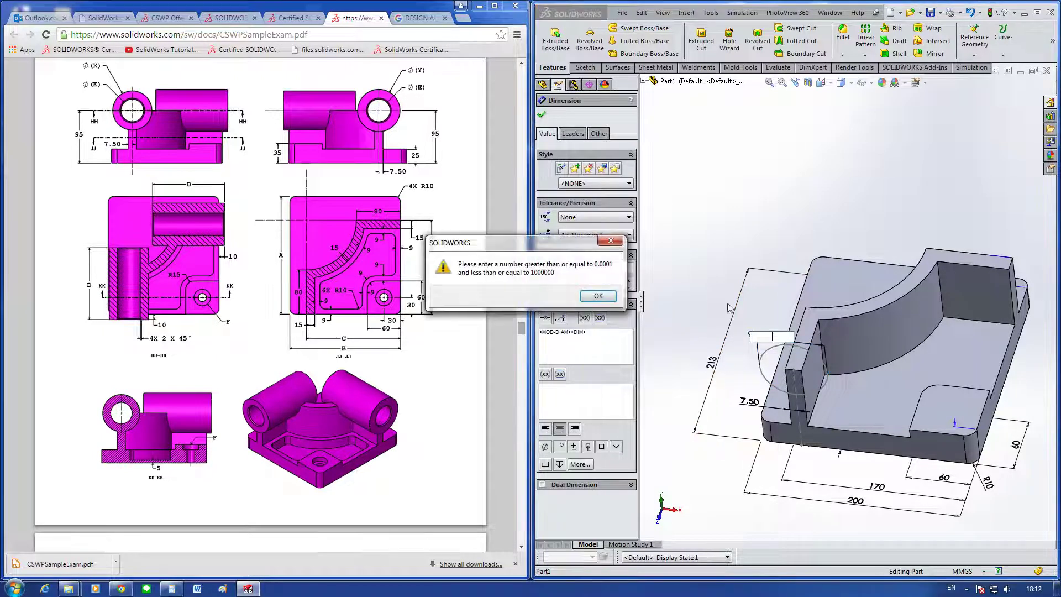
click(611, 241)
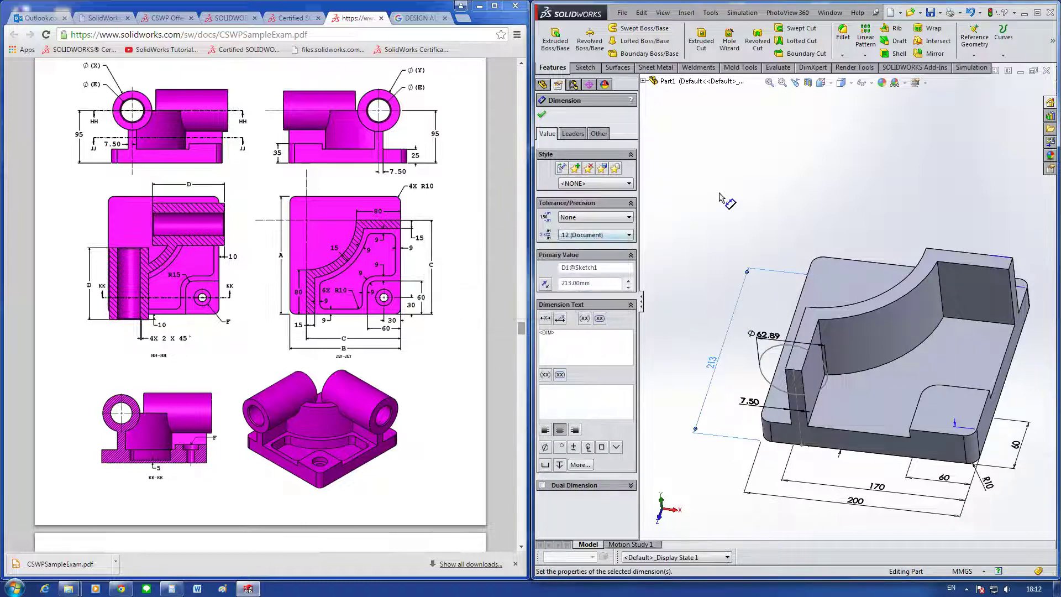
Step: Edit Sketch5 and delete the Ø62.89 diameter dimension
right_click(773, 336)
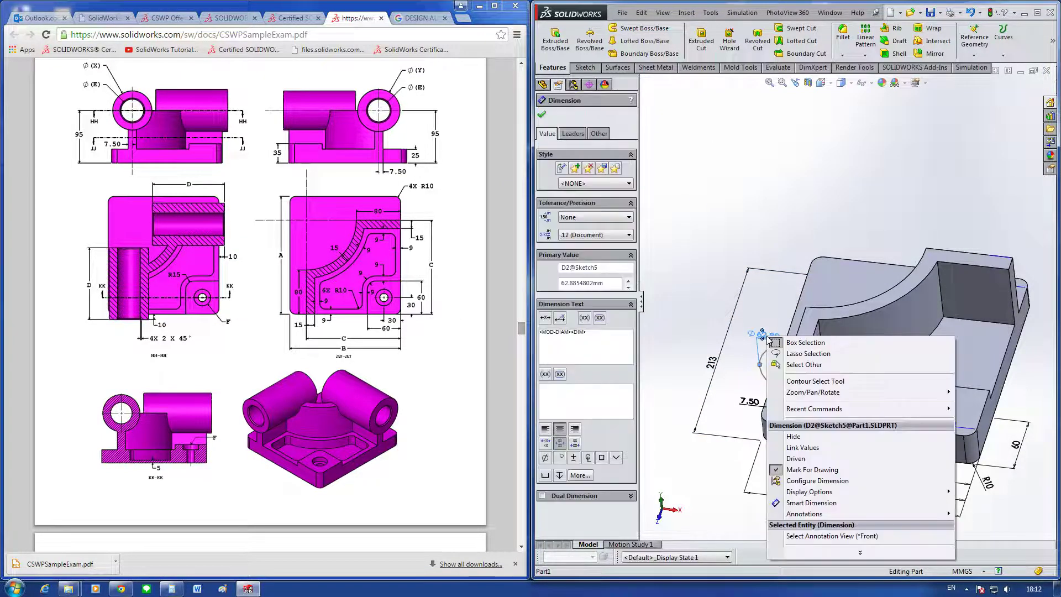
key(Escape)
middle_drag(770, 343, 787, 294)
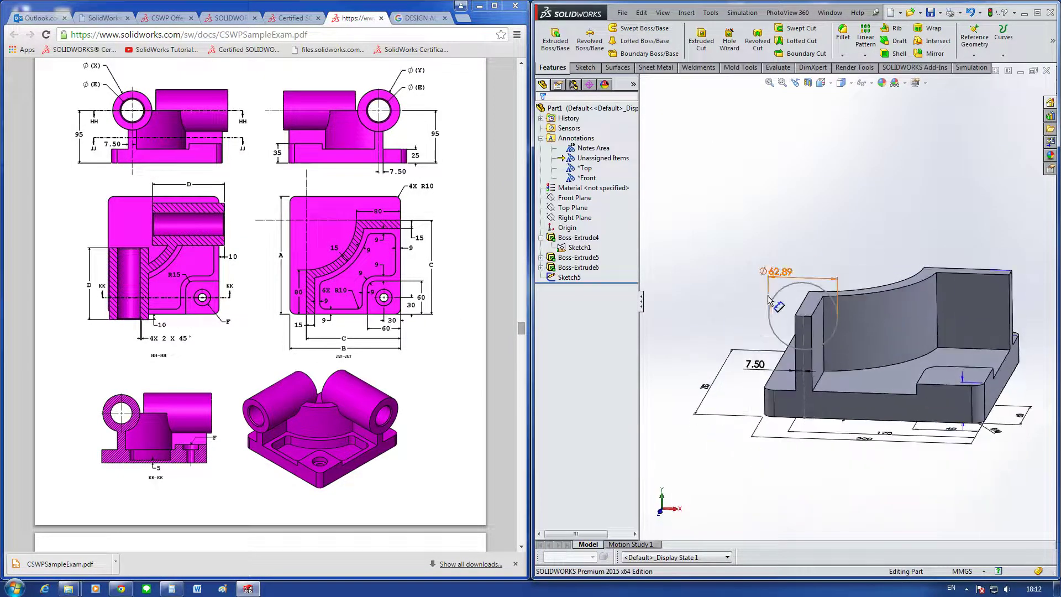
click(781, 294)
right_click(780, 294)
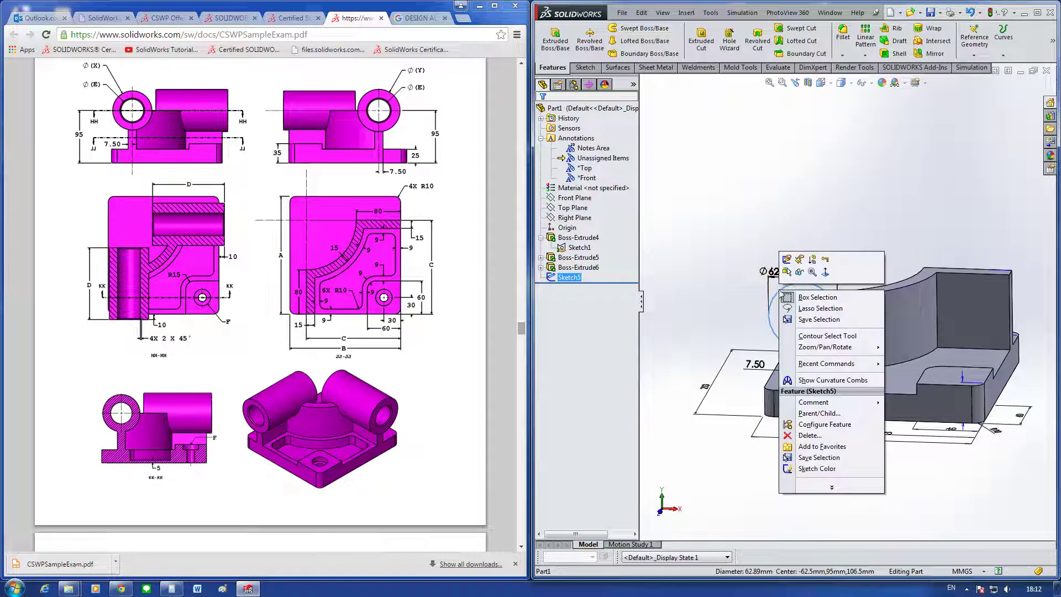
click(787, 269)
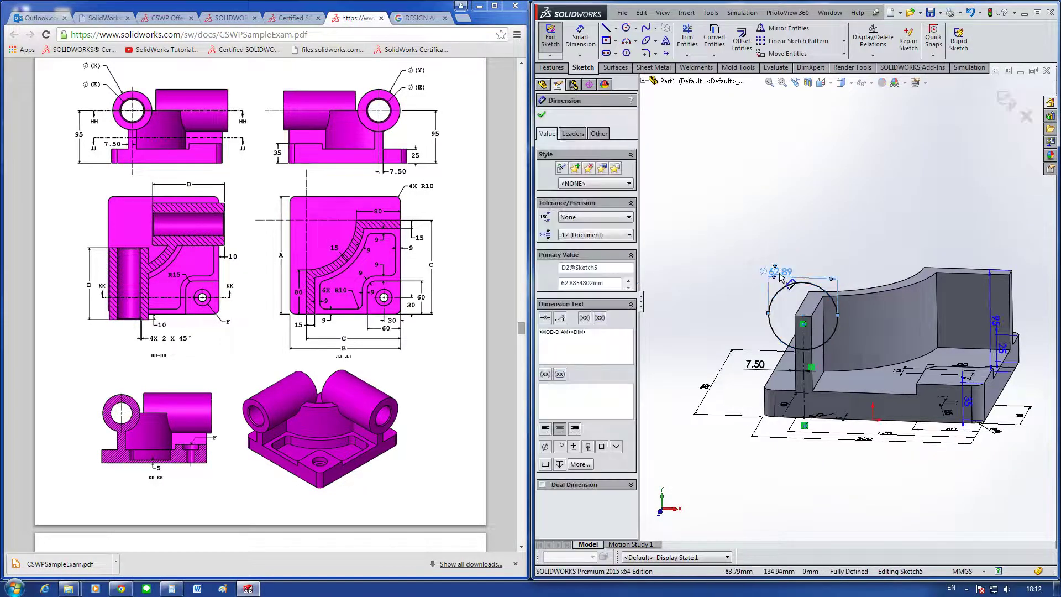
key(Delete)
middle_drag(746, 218, 737, 271)
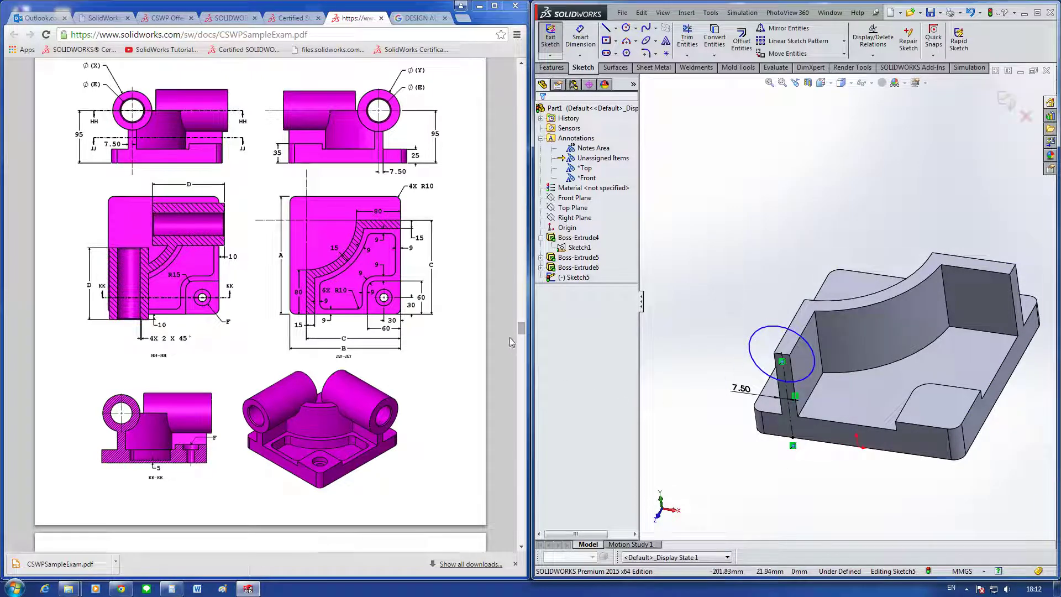
Step: Place a diameter dimension on the inner circle
scroll(510, 339, down, 3)
scroll(508, 345, down, 2)
scroll(508, 345, down, 1)
scroll(508, 345, down, 1)
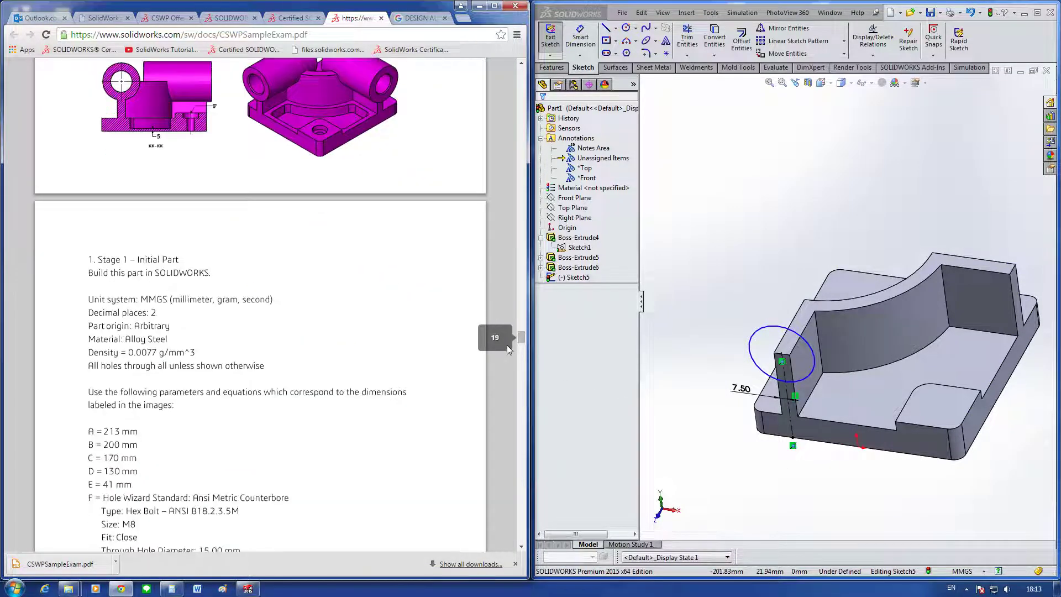
click(580, 38)
click(768, 328)
click(735, 290)
text(1)
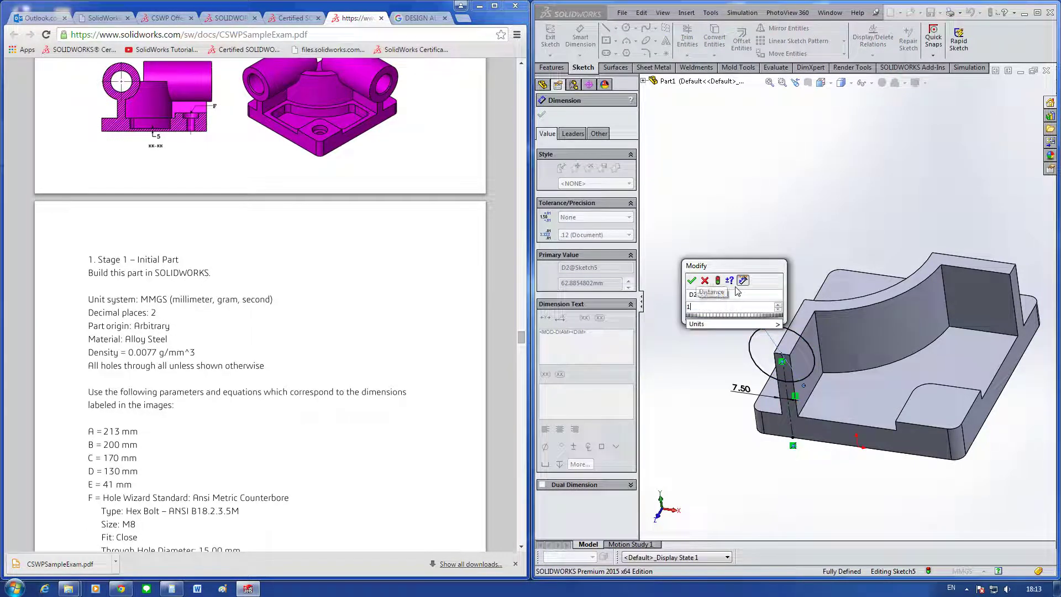
Step: Enter 213/3 (A/3) so the inner circle measures Ø71
text(213/)
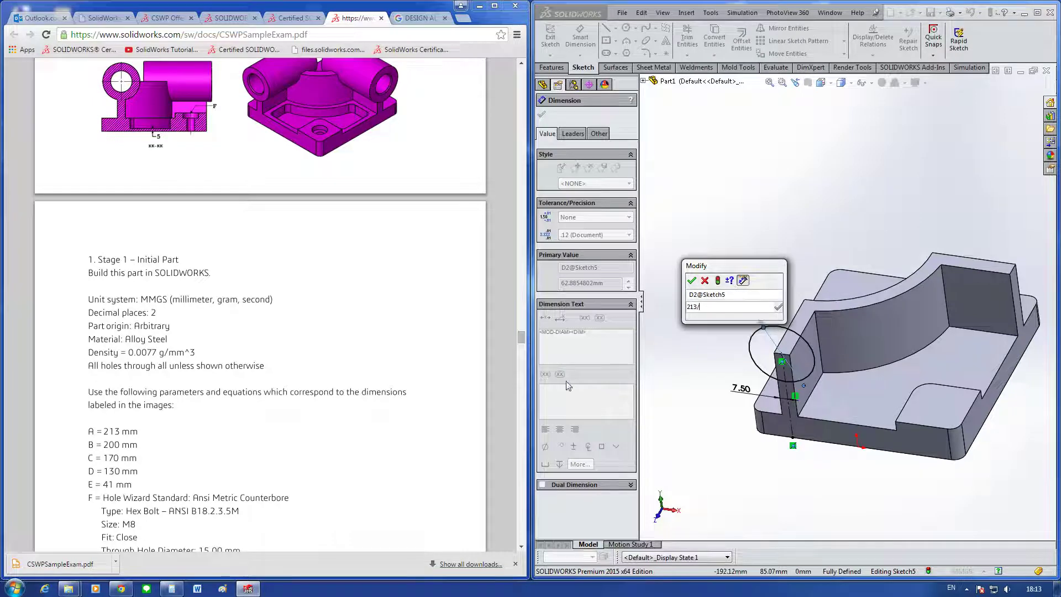
click(503, 383)
scroll(503, 383, down, 3)
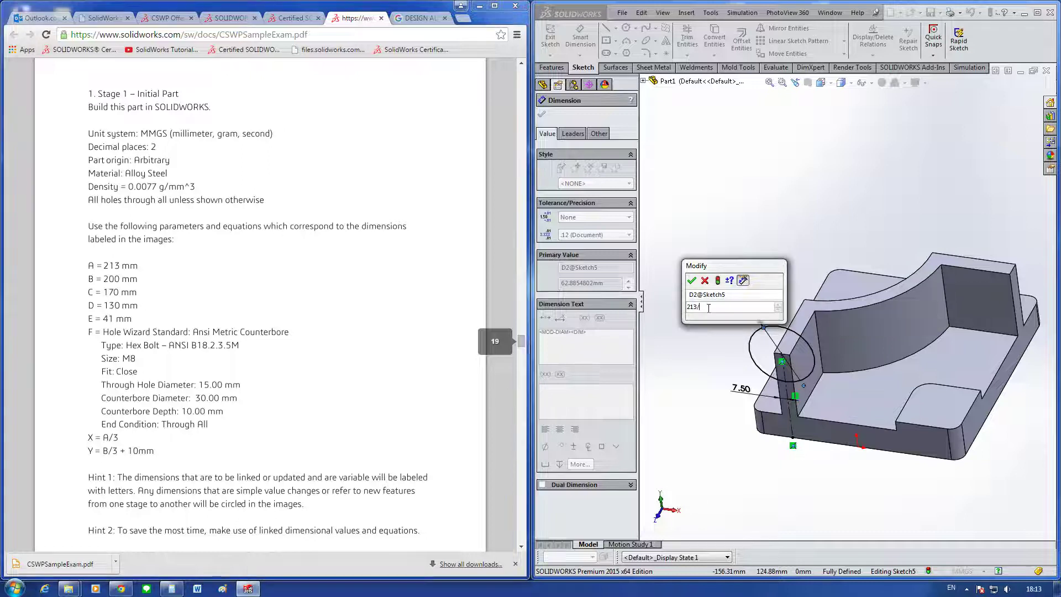
text(3)
key(Return)
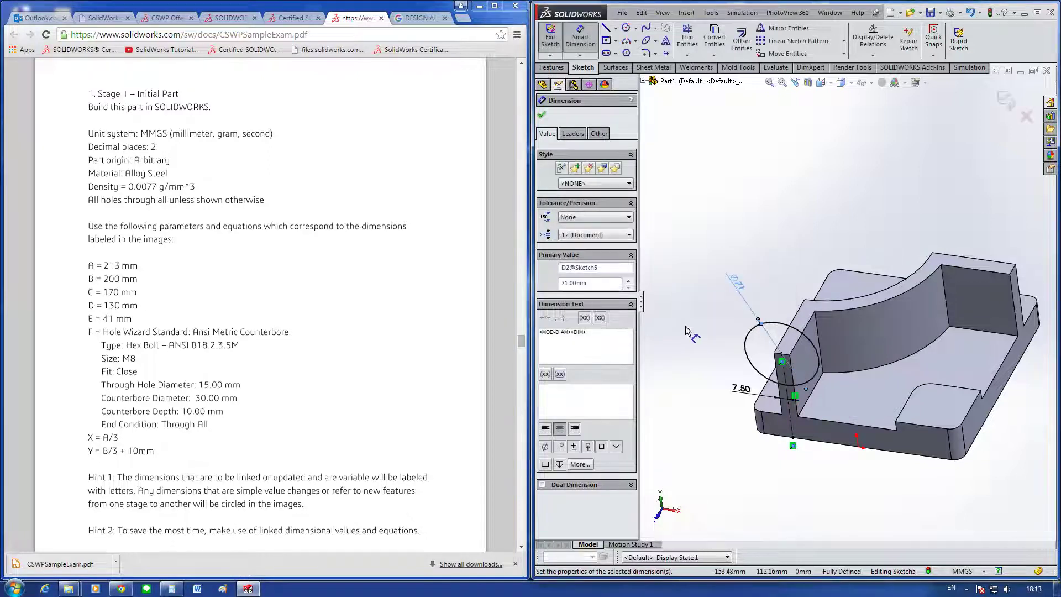
click(695, 323)
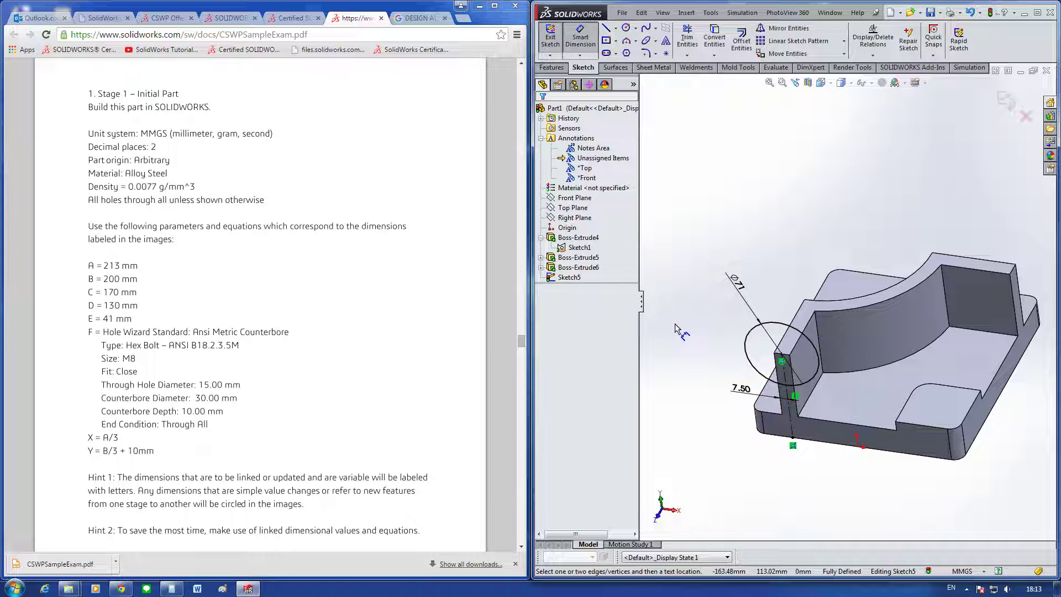
Step: Draw a larger circle concentric on the corner point and place its diameter dimension
right_drag(680, 326, 731, 335)
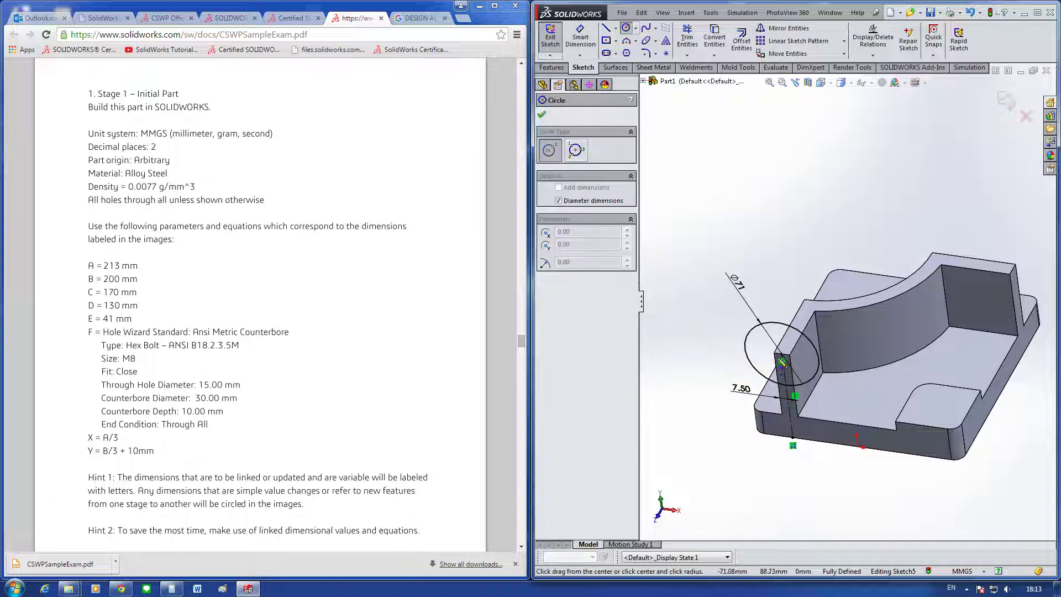
scroll(783, 365, down, 2)
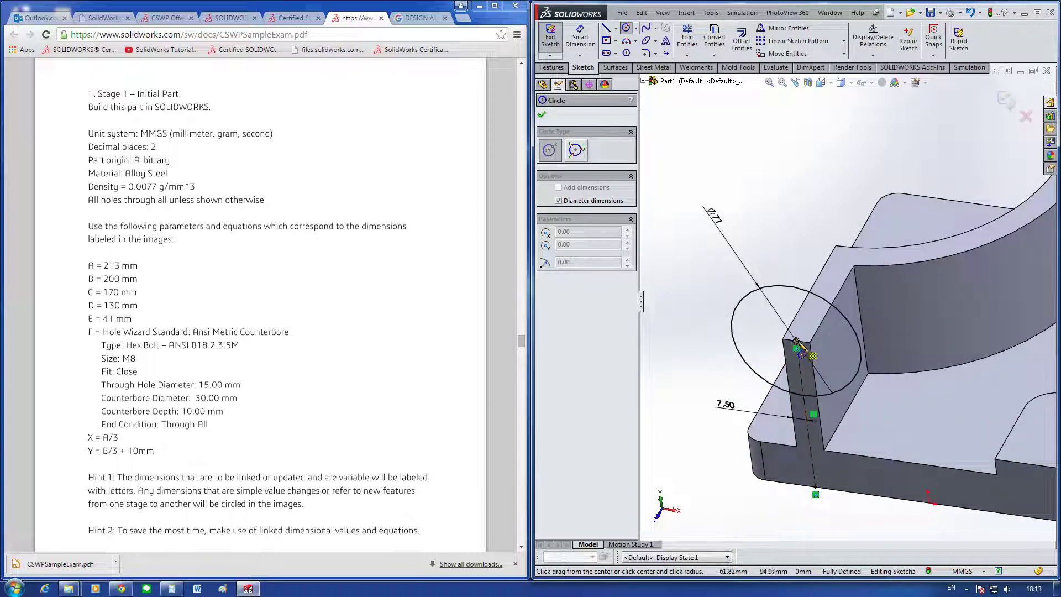
click(796, 348)
click(705, 318)
right_drag(705, 318, 706, 290)
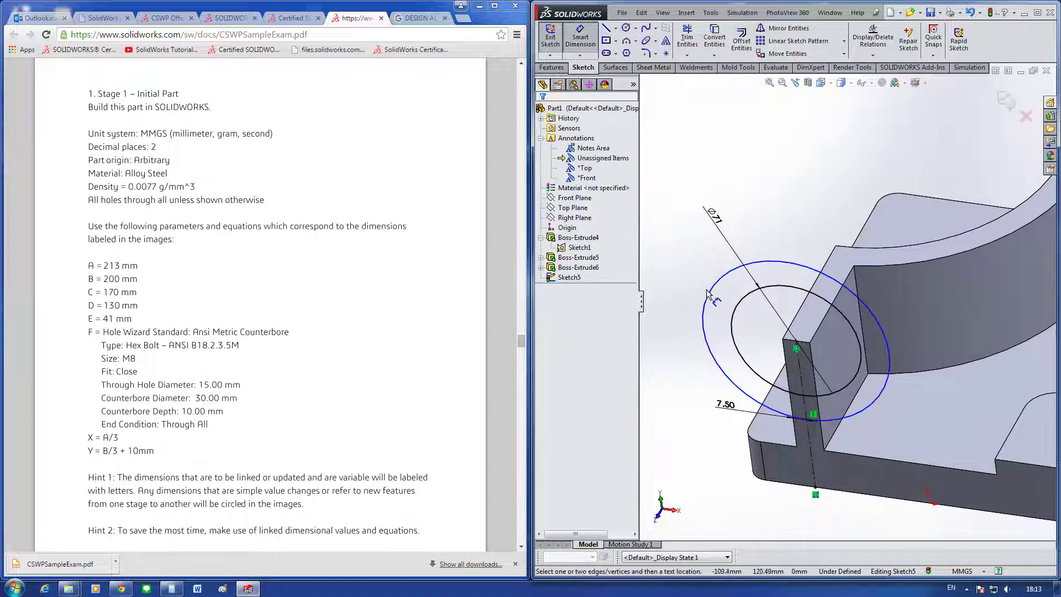
click(708, 289)
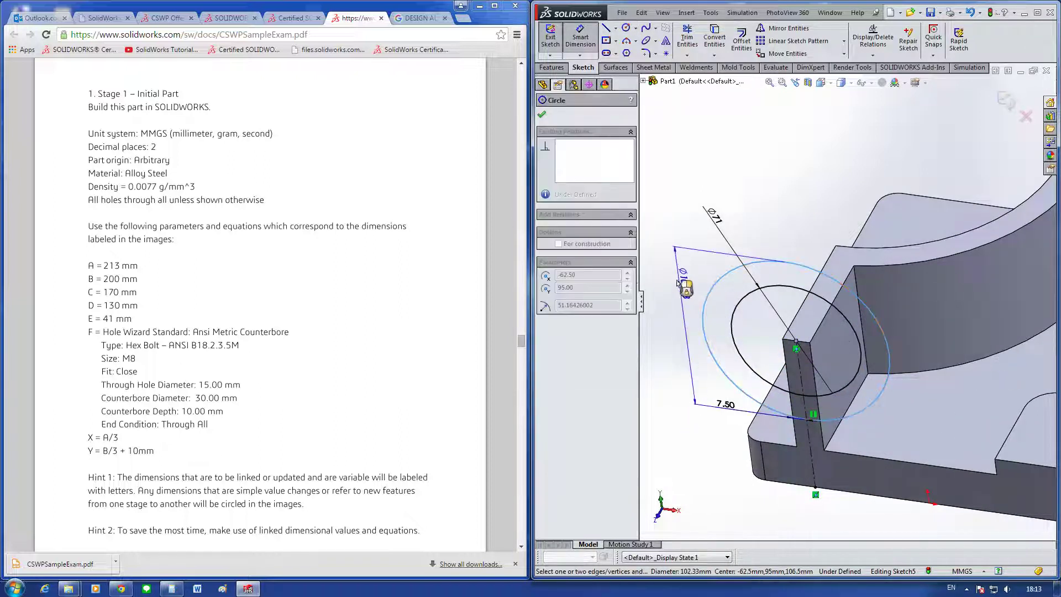
click(680, 245)
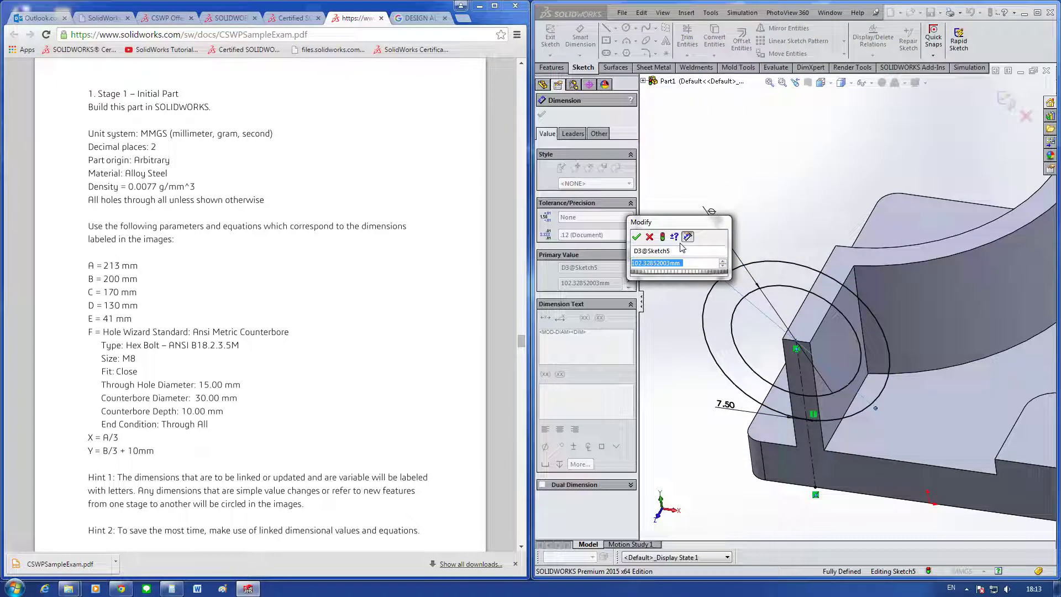
Step: Check parameter B in the exam PDF and enter 200/3+10 as the diameter
click(504, 339)
scroll(500, 334, up, 3)
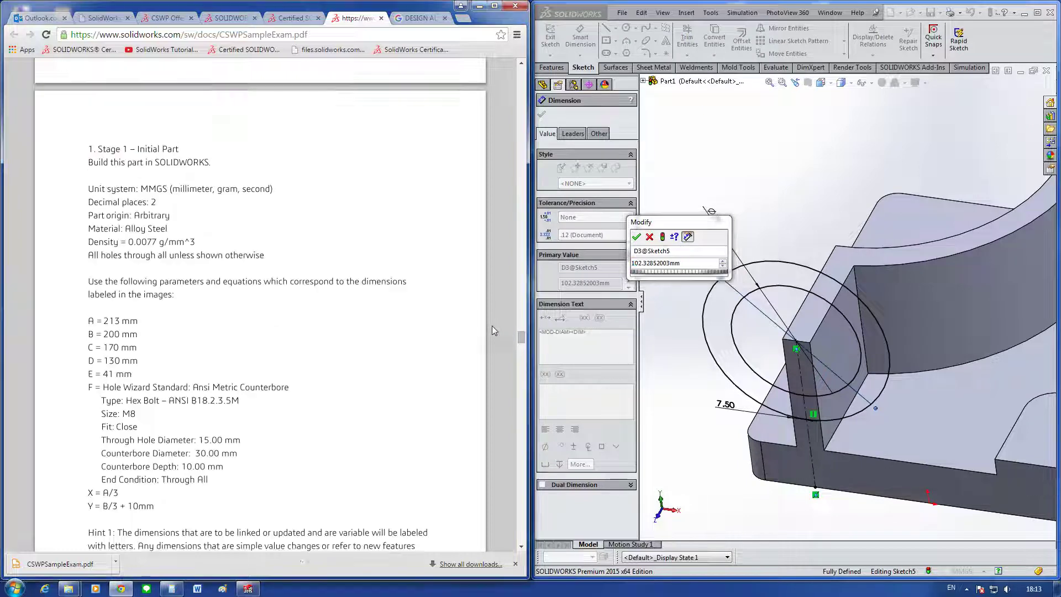
scroll(494, 328, down, 1)
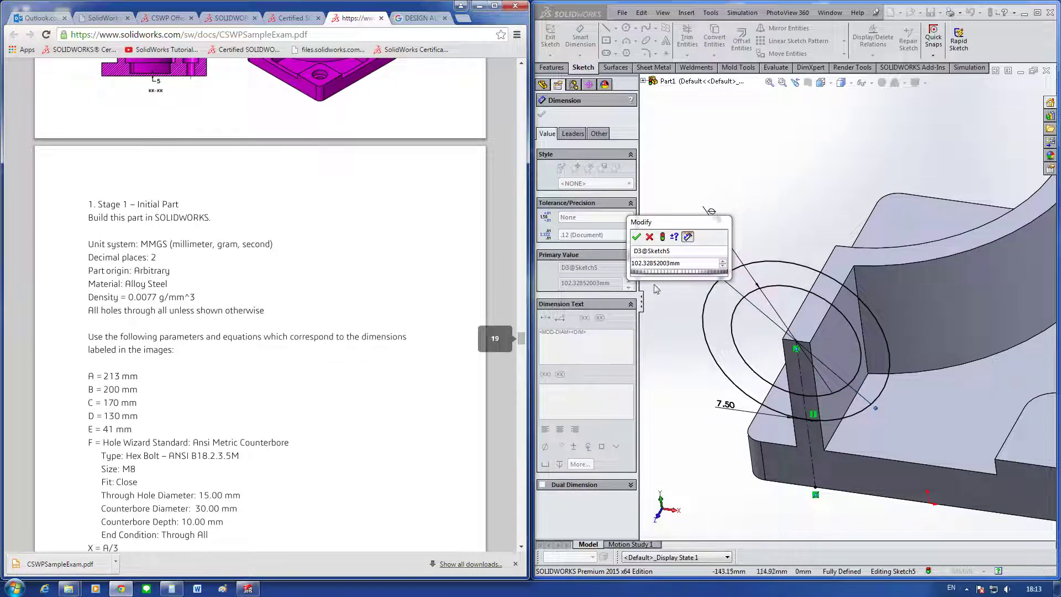
click(690, 268)
text(200)
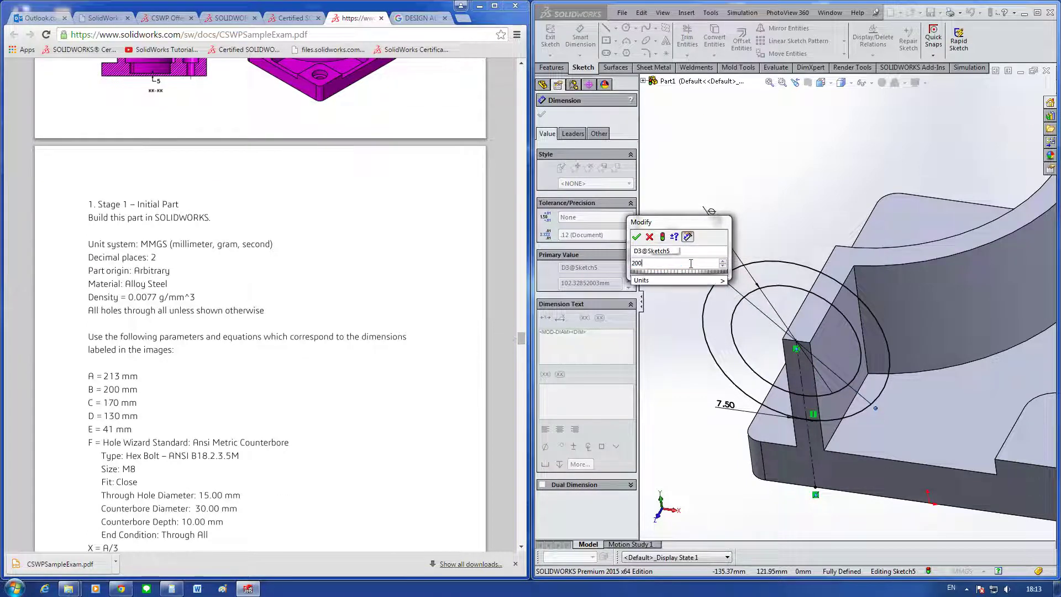
text(/3)
text(+)
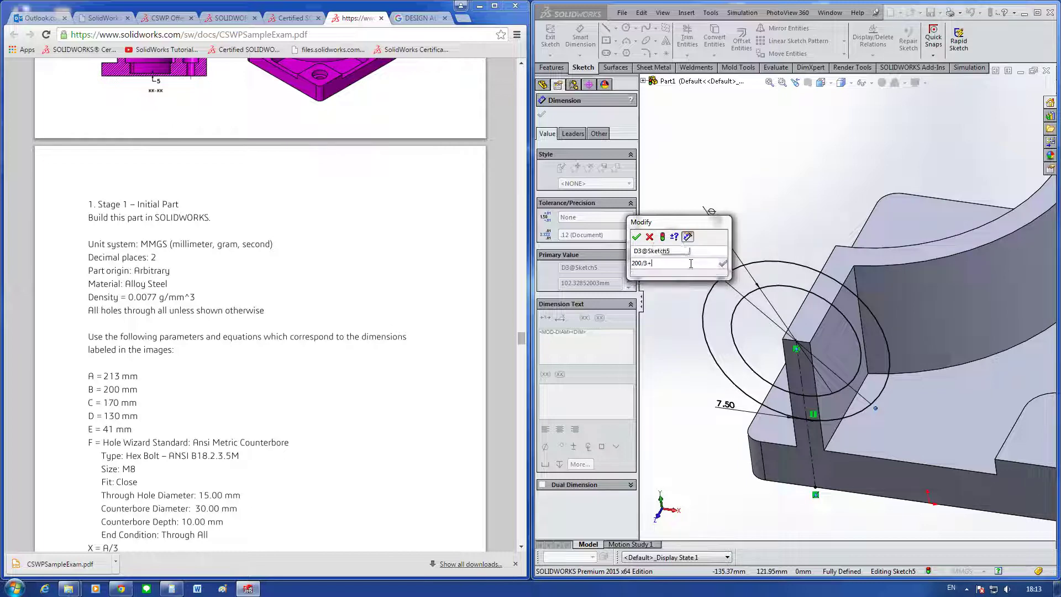
text(10)
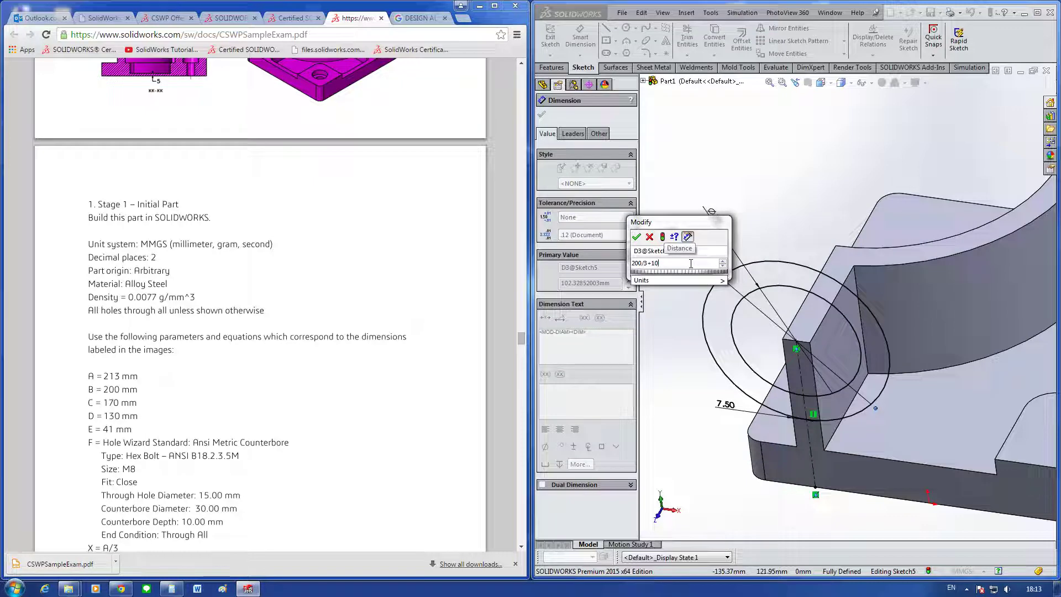
key(Return)
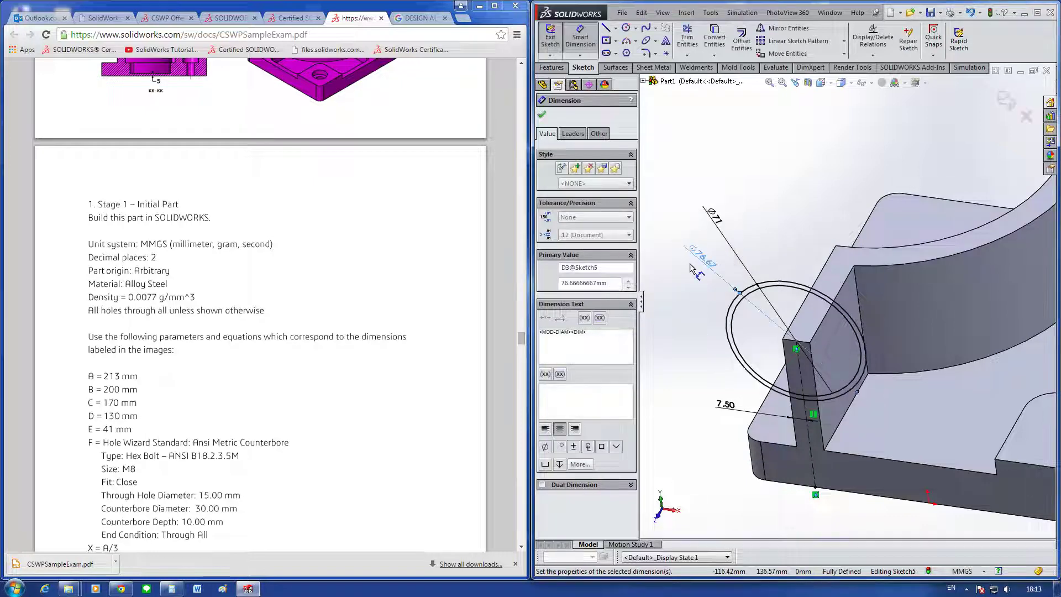
Step: Verify 200/3 + 10 in Windows Calculator and finish the dimension
click(177, 591)
text(2)
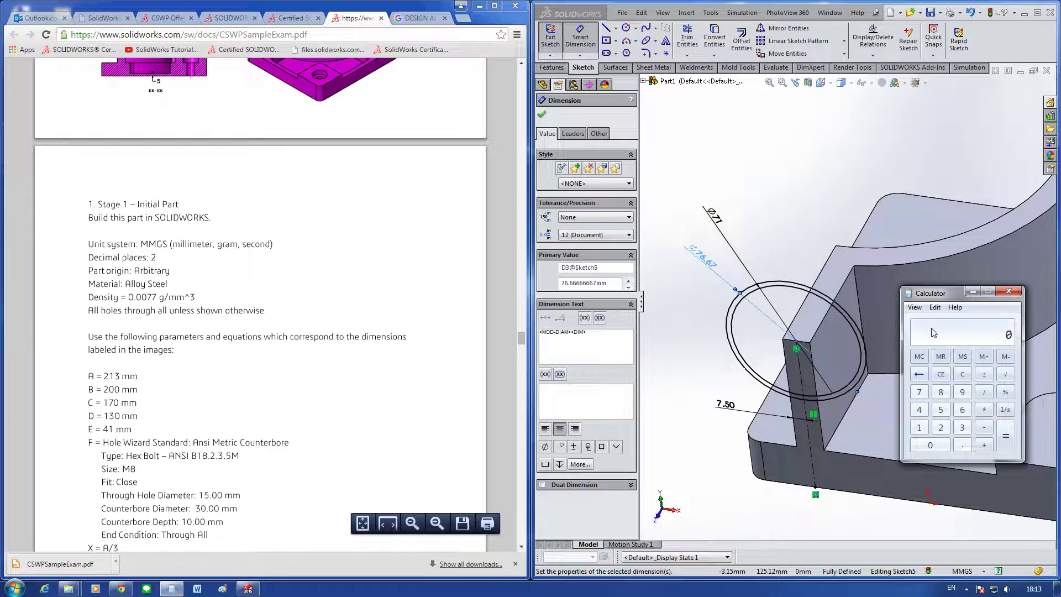
text(3)
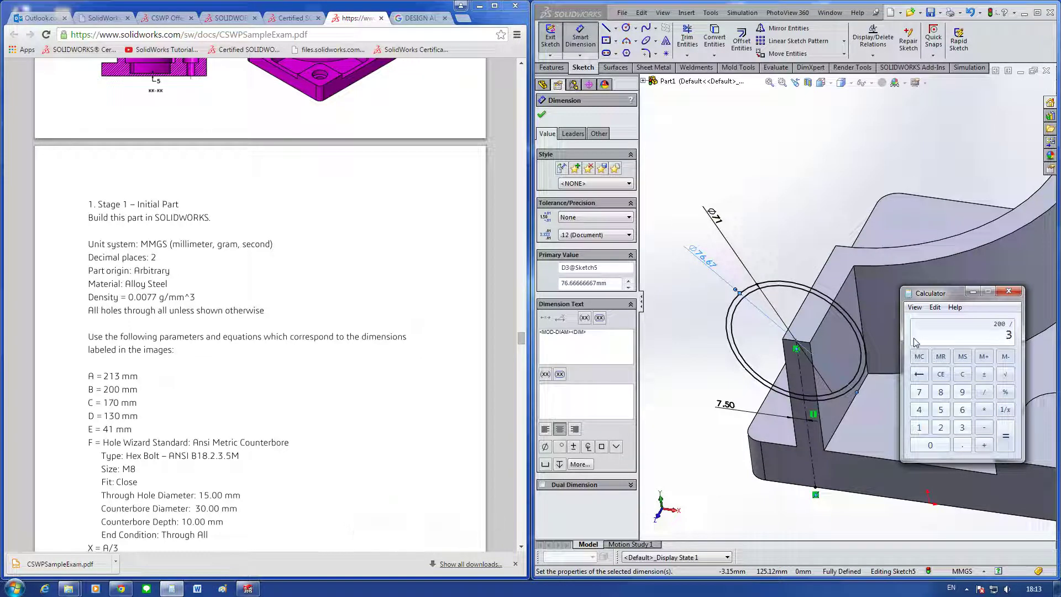
key(Return)
text(+ 10)
key(Return)
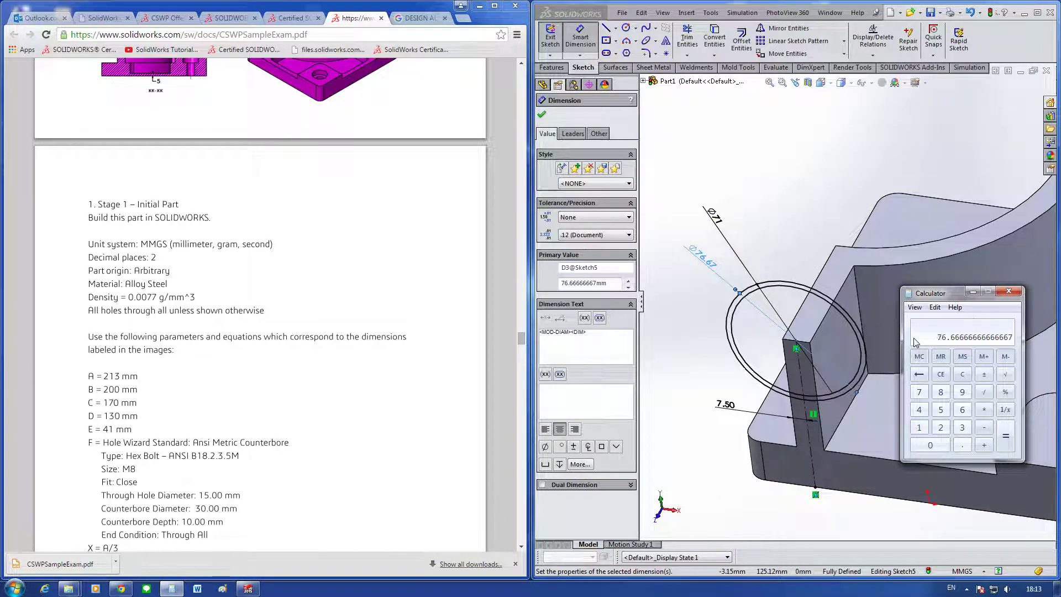
click(809, 202)
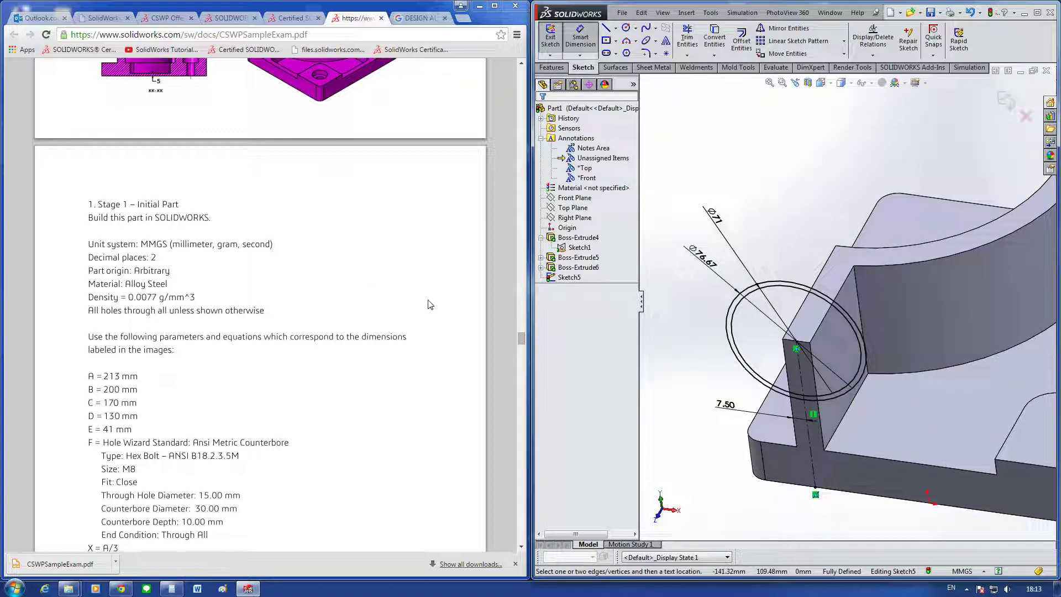
Step: Scroll the exam PDF up to the drawing views for reference
scroll(429, 305, up, 3)
click(456, 326)
scroll(456, 326, up, 2)
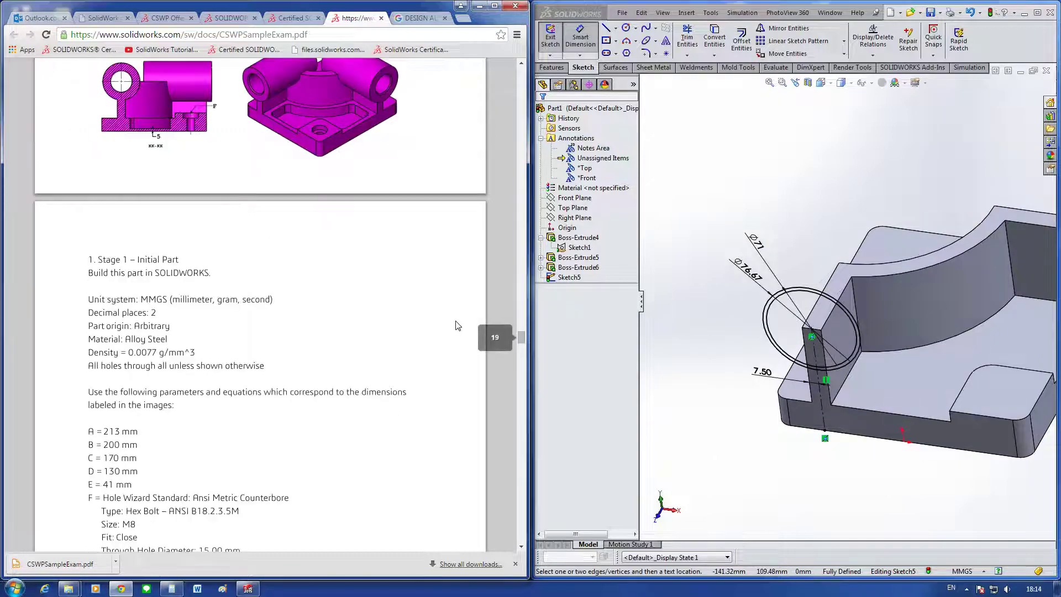
scroll(456, 326, up, 3)
scroll(457, 326, up, 2)
scroll(456, 326, up, 2)
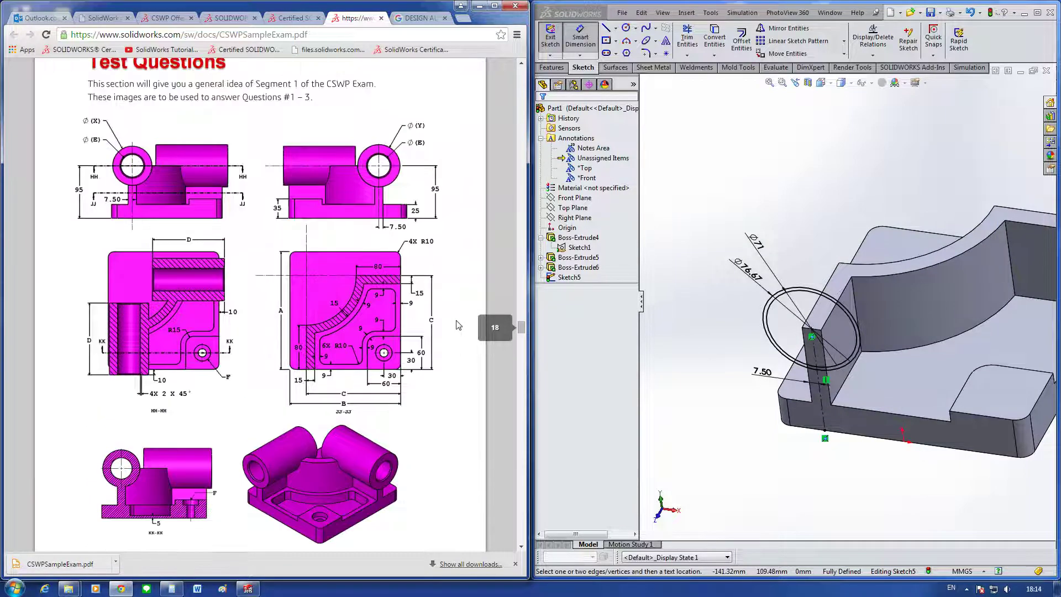
scroll(457, 325, down, 4)
scroll(457, 325, down, 3)
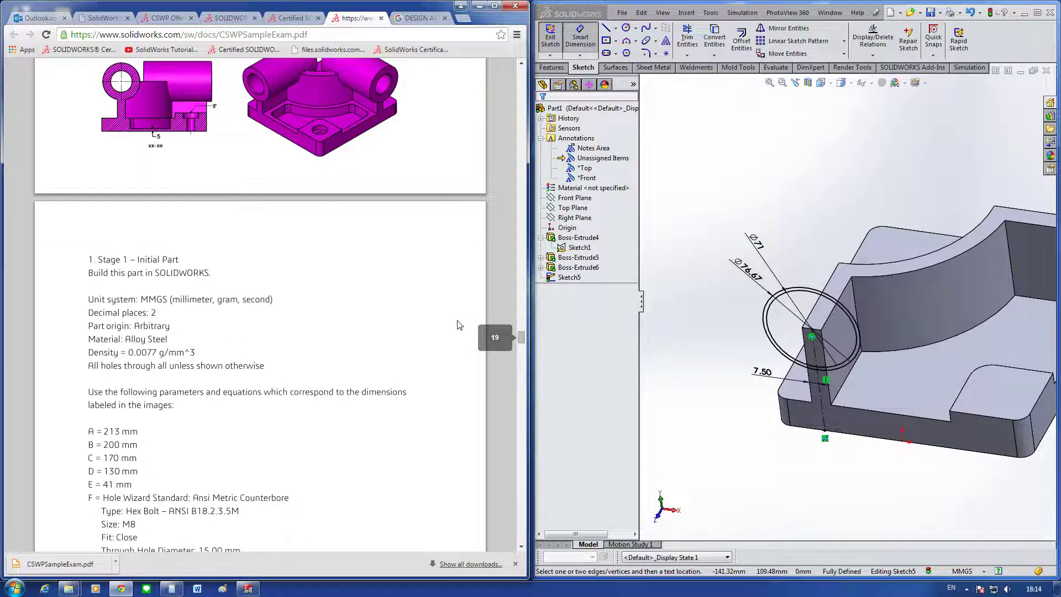
scroll(457, 325, up, 3)
scroll(457, 325, up, 1)
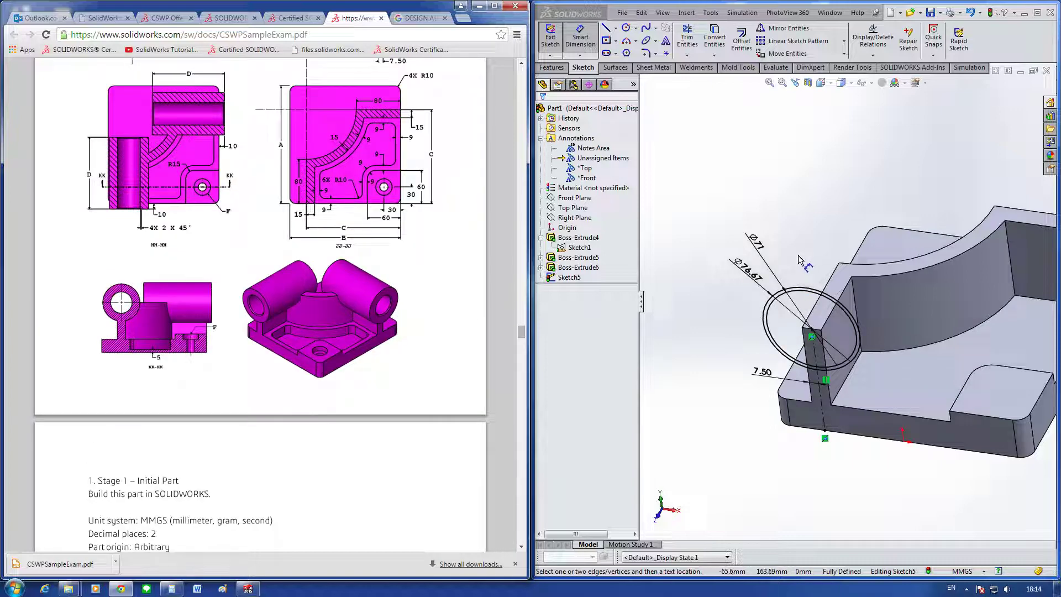
Step: Start an Extruded Boss/Base on the ring sketch, reversed, 120 mm deep
click(551, 68)
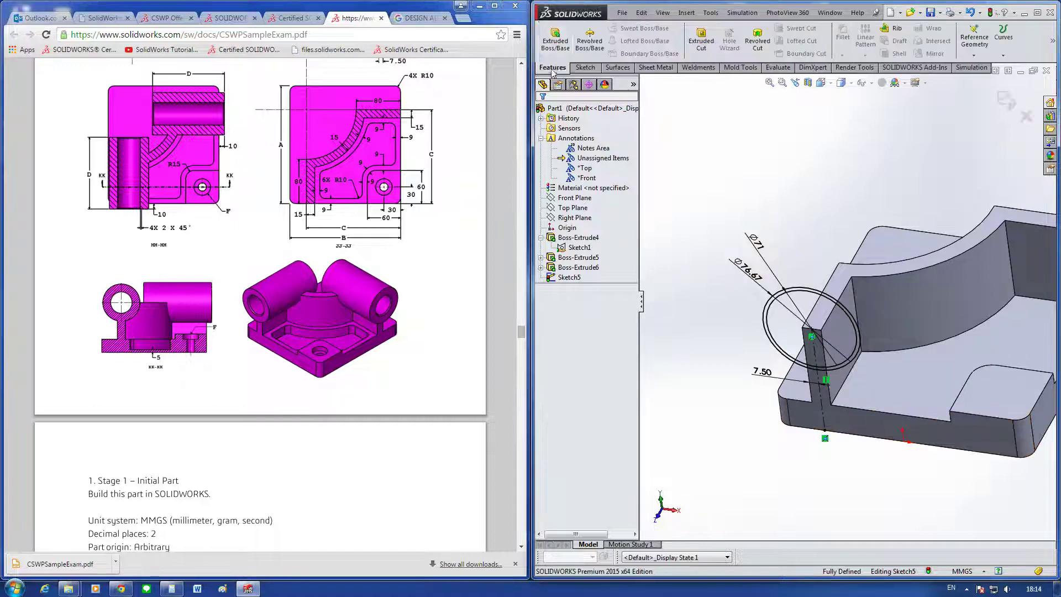
click(558, 49)
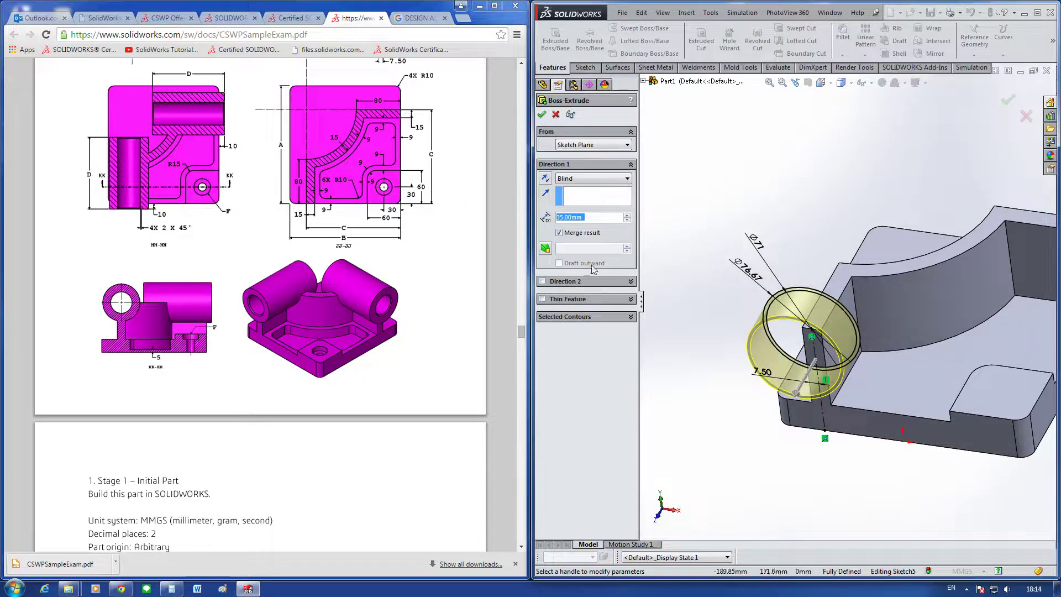
middle_drag(695, 282, 667, 312)
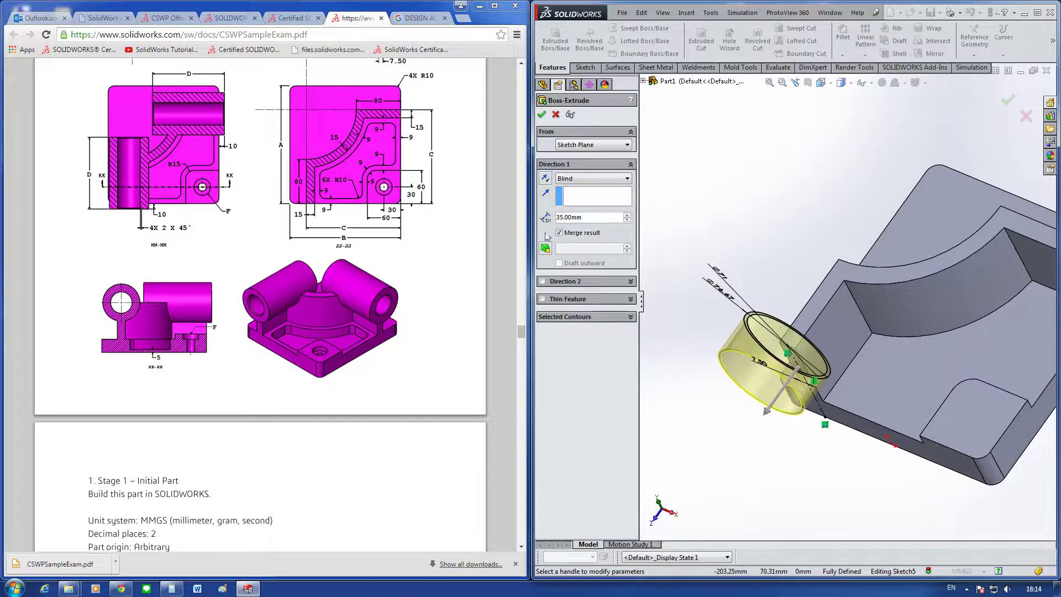
click(545, 178)
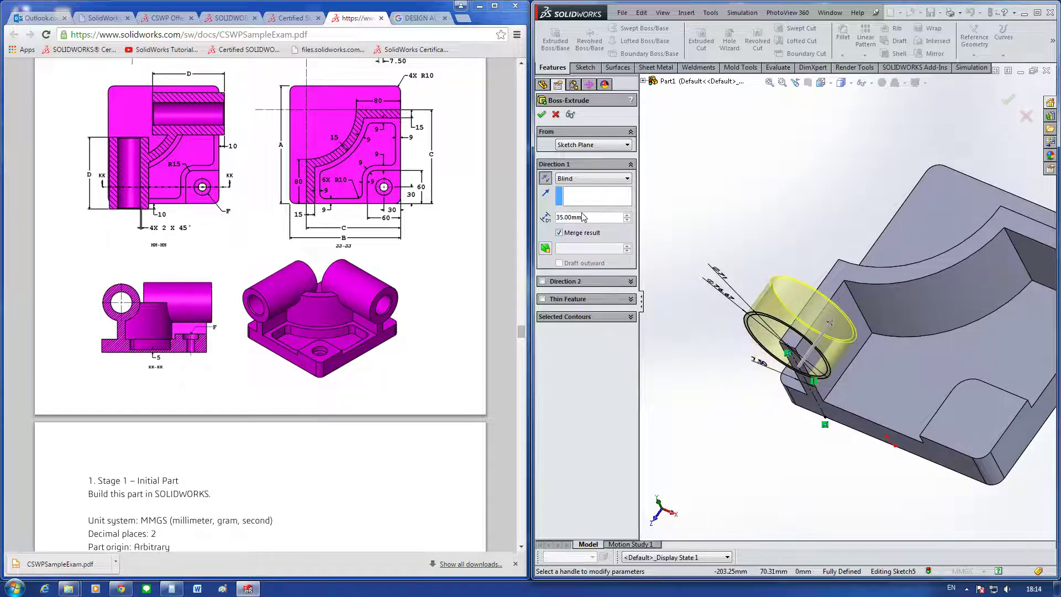
double_click(596, 216)
text(120)
key(Return)
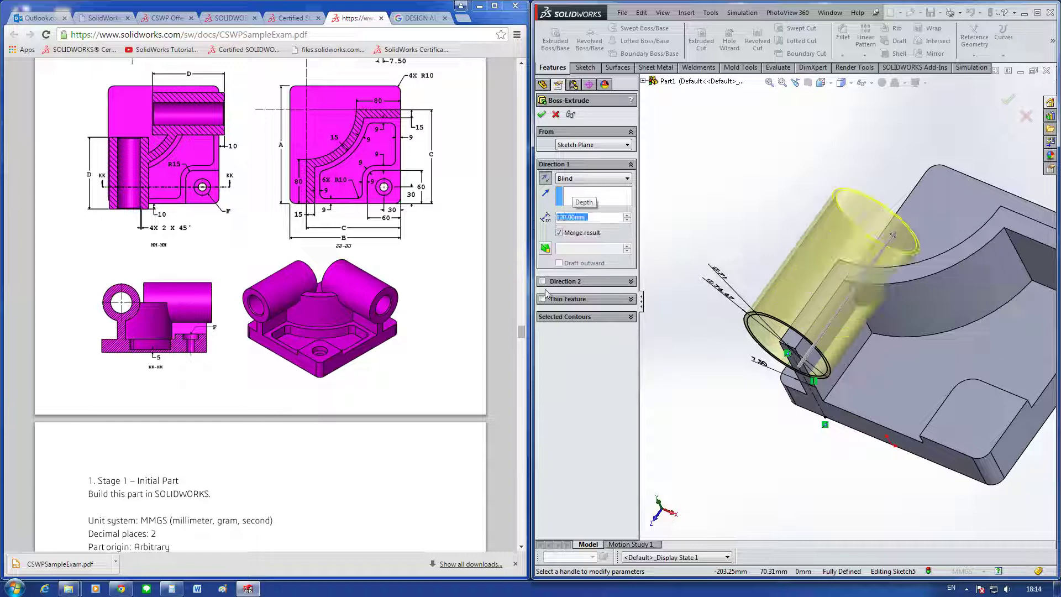
Step: Add a 10 mm Direction 2 depth and confirm the cylinder extrusion
click(542, 282)
text(10)
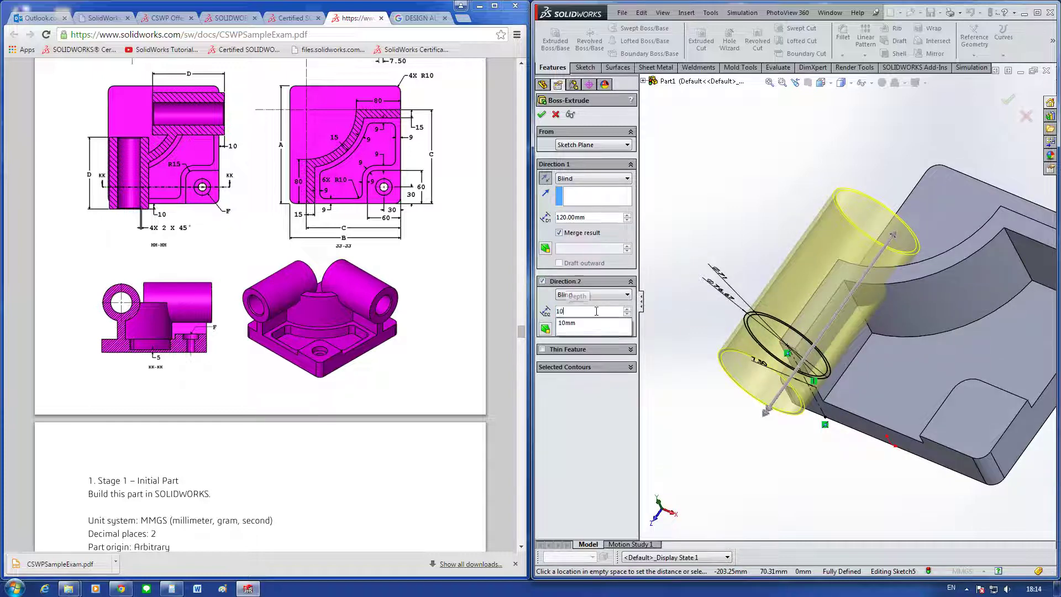
key(Return)
scroll(860, 351, down, 2)
middle_drag(860, 351, 873, 342)
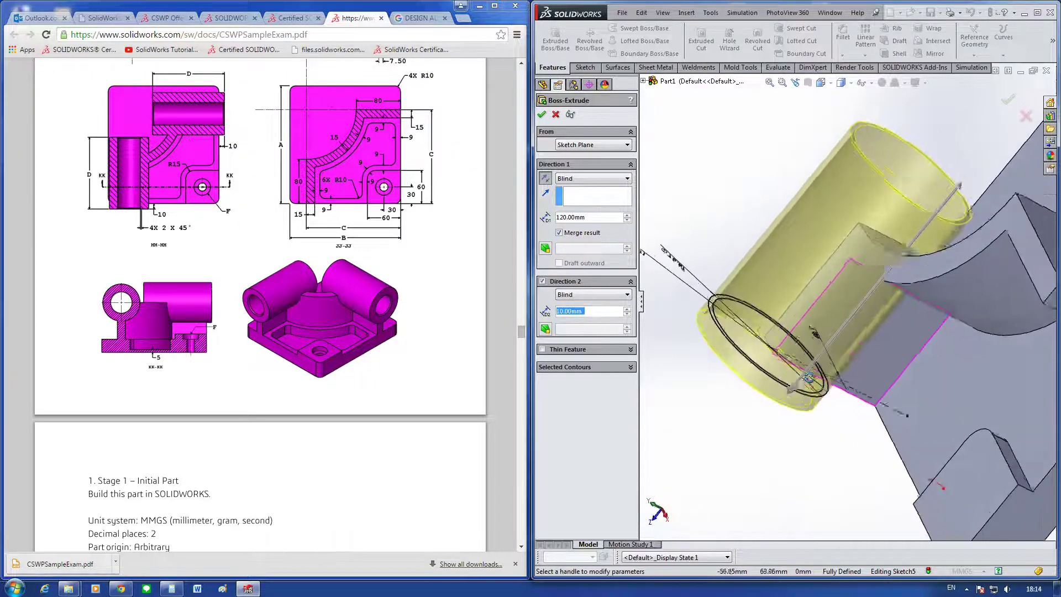
click(542, 116)
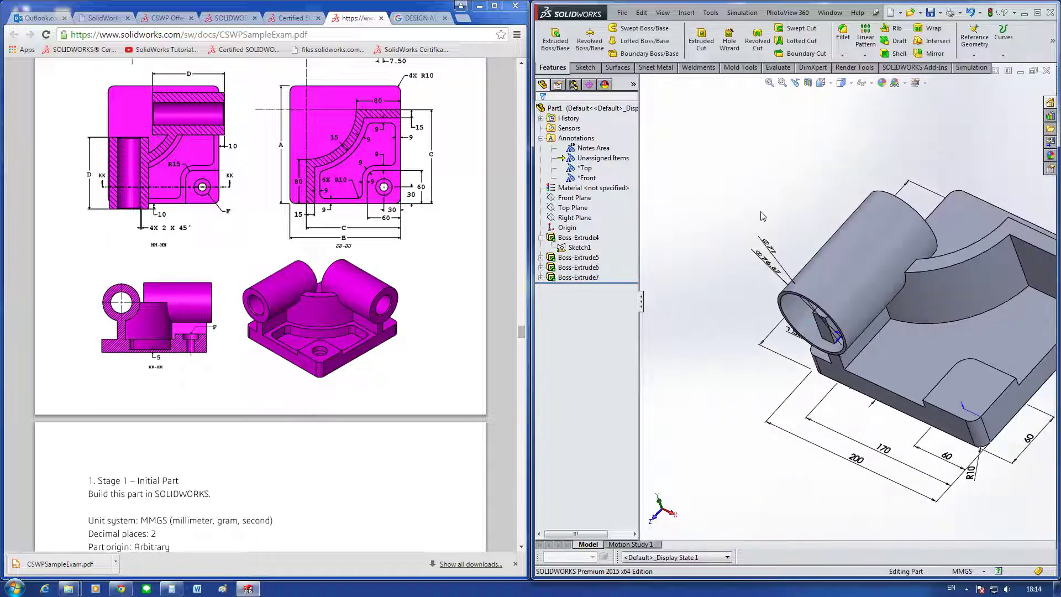
Step: Turn off Show Feature Dimensions from the Annotations folder's right-click menu
click(561, 139)
double_click(562, 139)
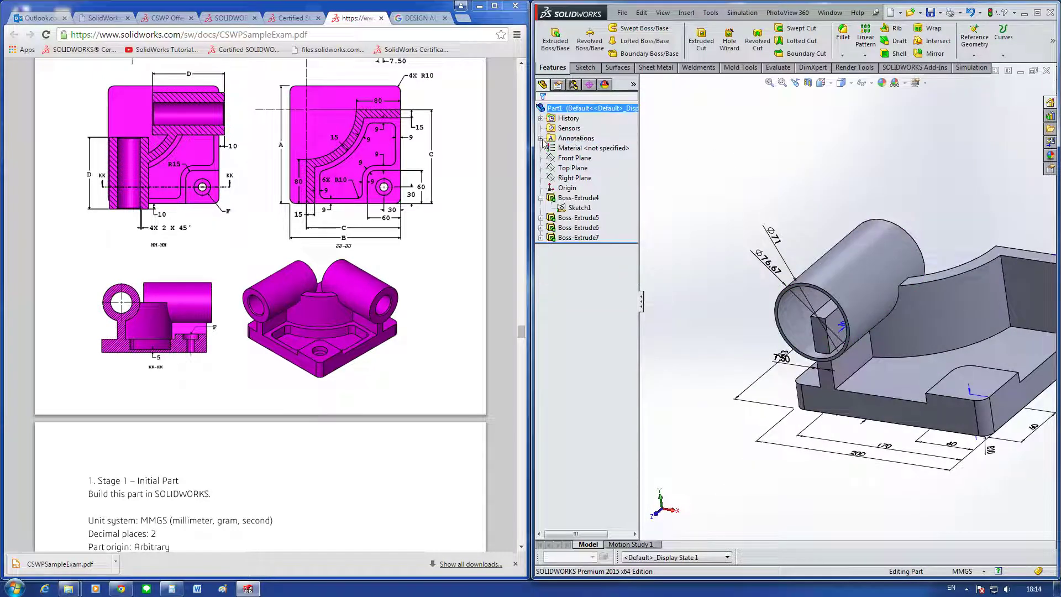
right_click(574, 139)
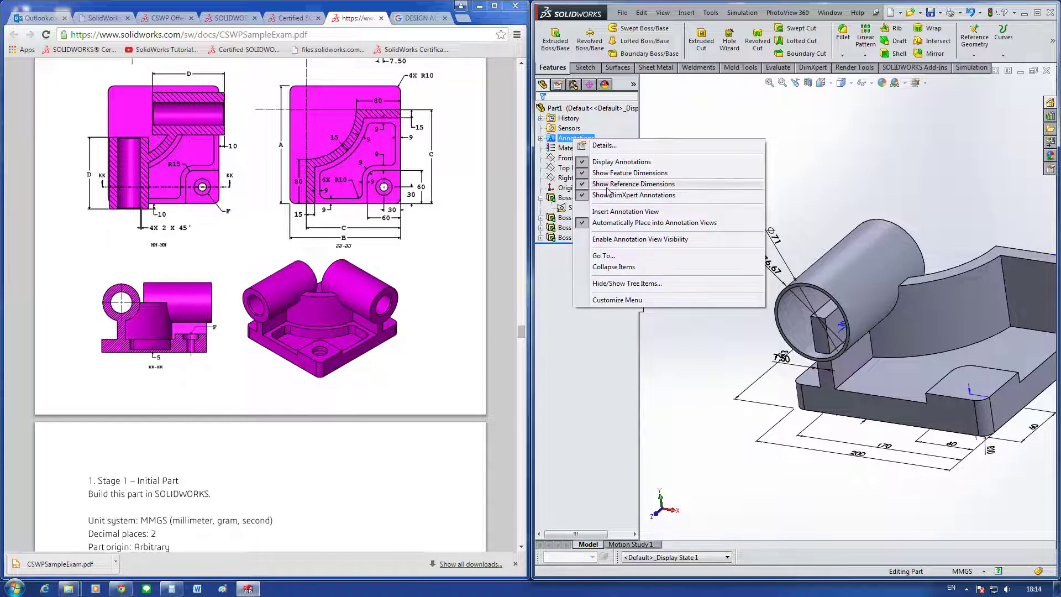
click(613, 173)
scroll(765, 280, up, 3)
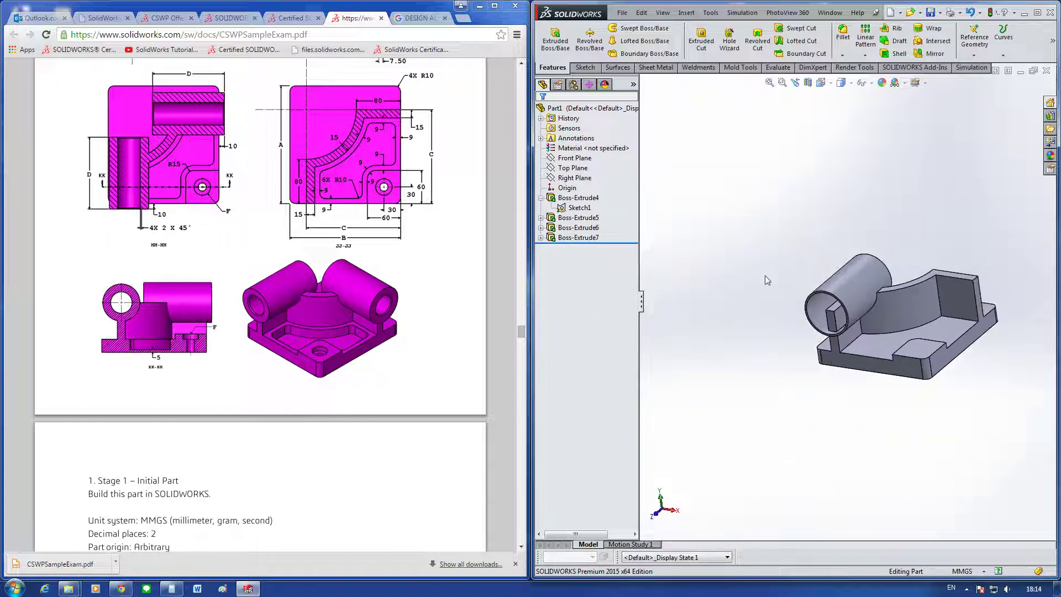
scroll(875, 327, down, 3)
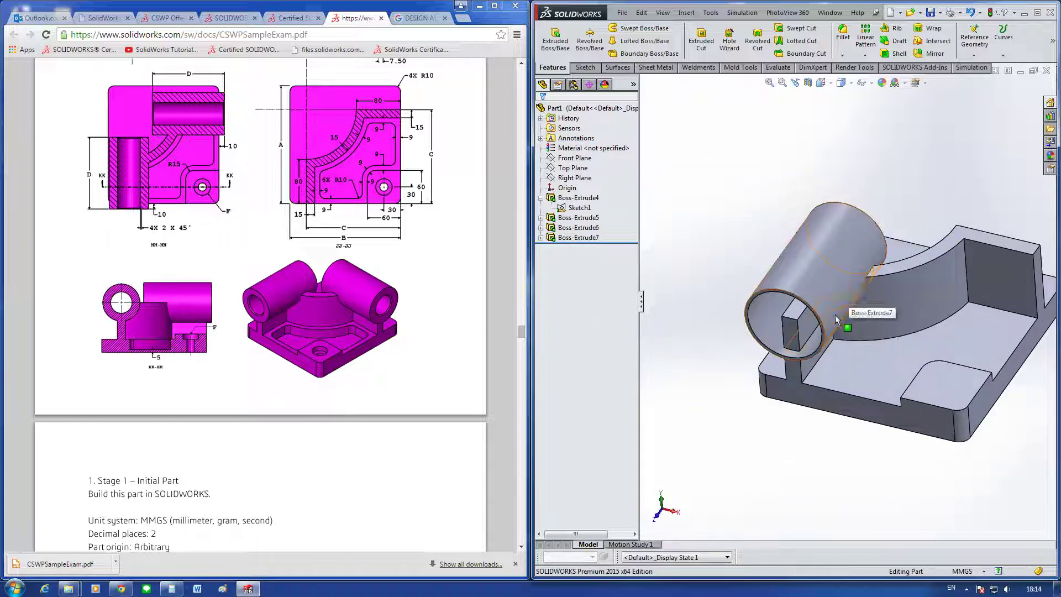
Step: Orbit the part near-front and compare it with the exam PDF drawings
mouse_move(835, 314)
middle_down()
mouse_move(850, 268)
mouse_move(796, 282)
middle_up()
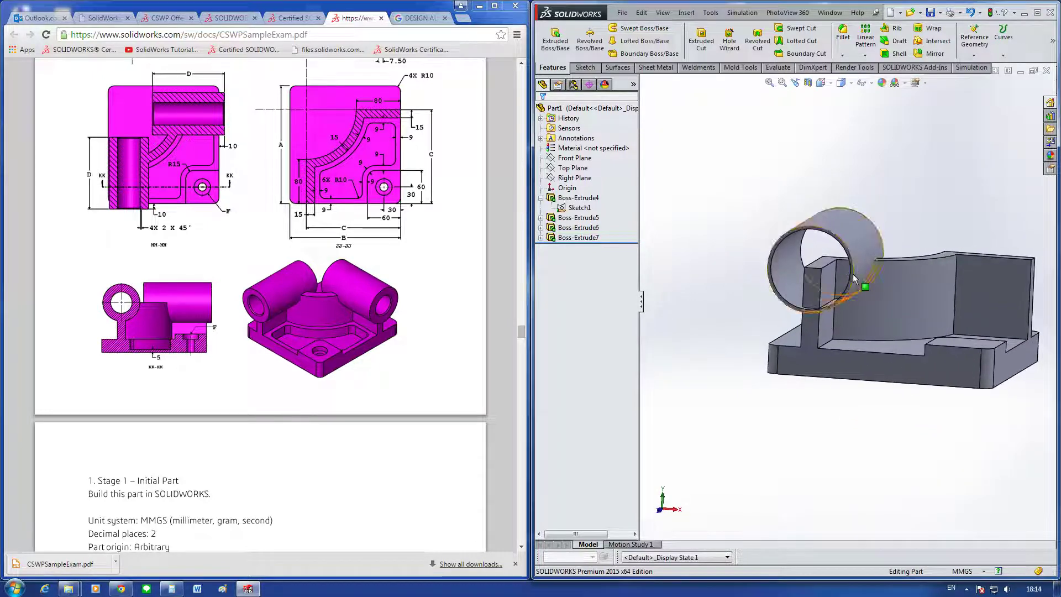
click(421, 330)
scroll(421, 329, up, 2)
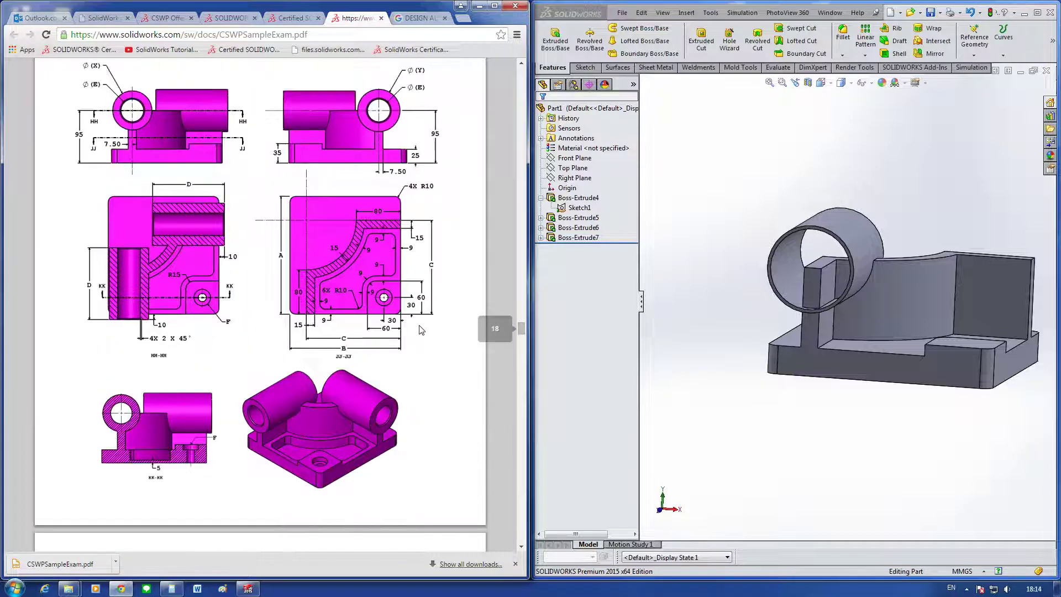
scroll(421, 329, up, 1)
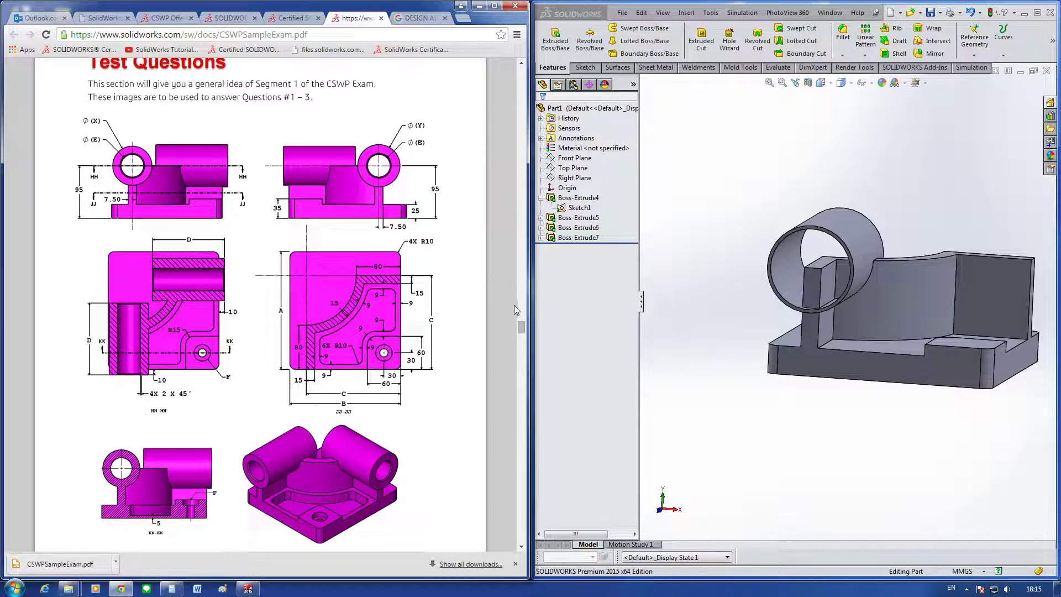
mouse_move(520, 327)
mouse_down()
mouse_move(519, 344)
mouse_move(525, 305)
mouse_move(522, 325)
mouse_up()
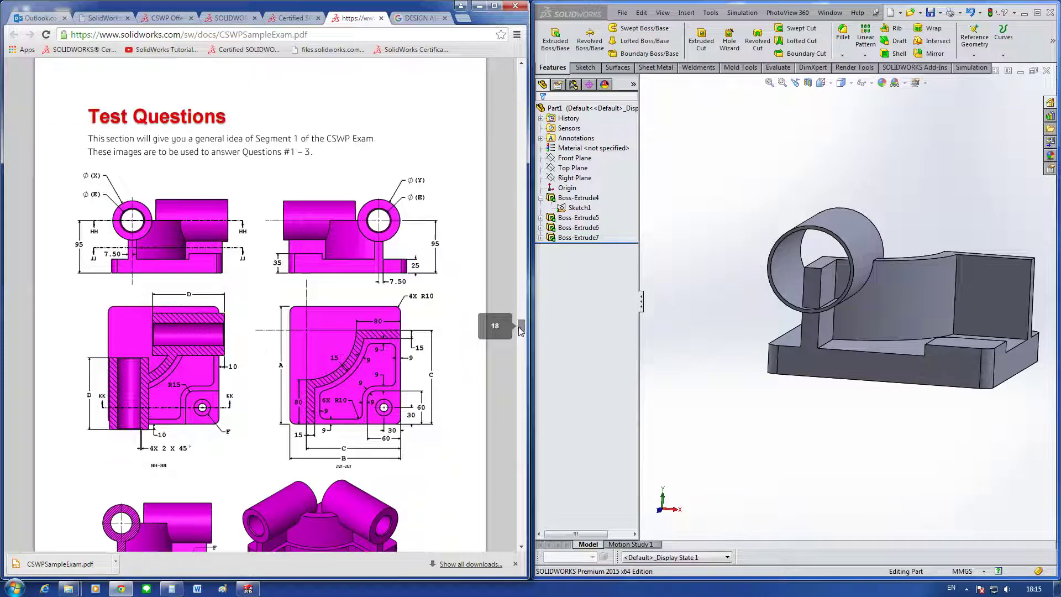
Step: Edit Sketch5 and verify the Ø71 diameter against the exam drawing, keeping 71 mm
click(541, 237)
click(572, 247)
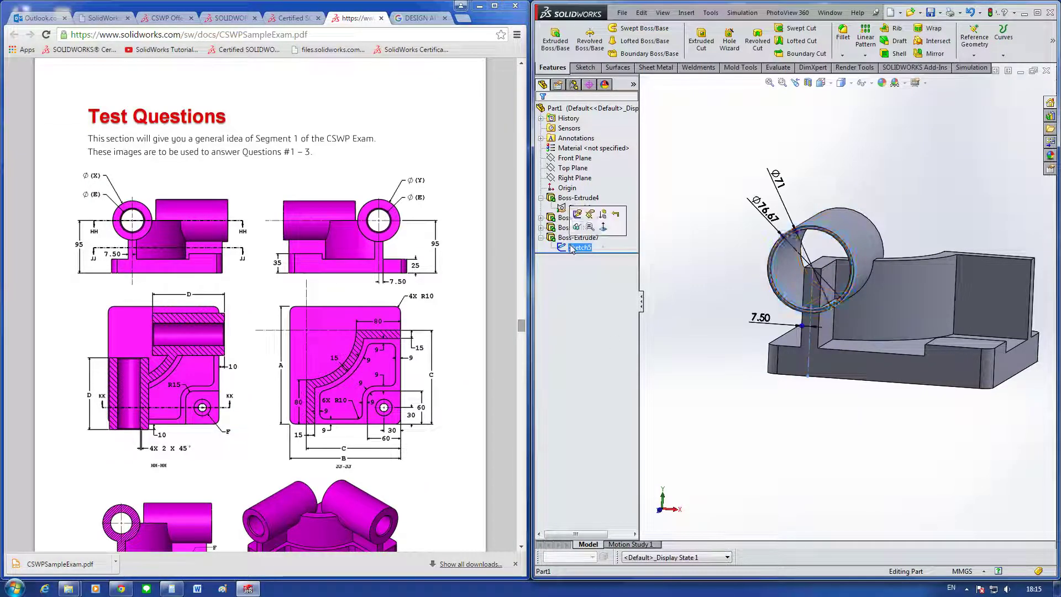
click(578, 215)
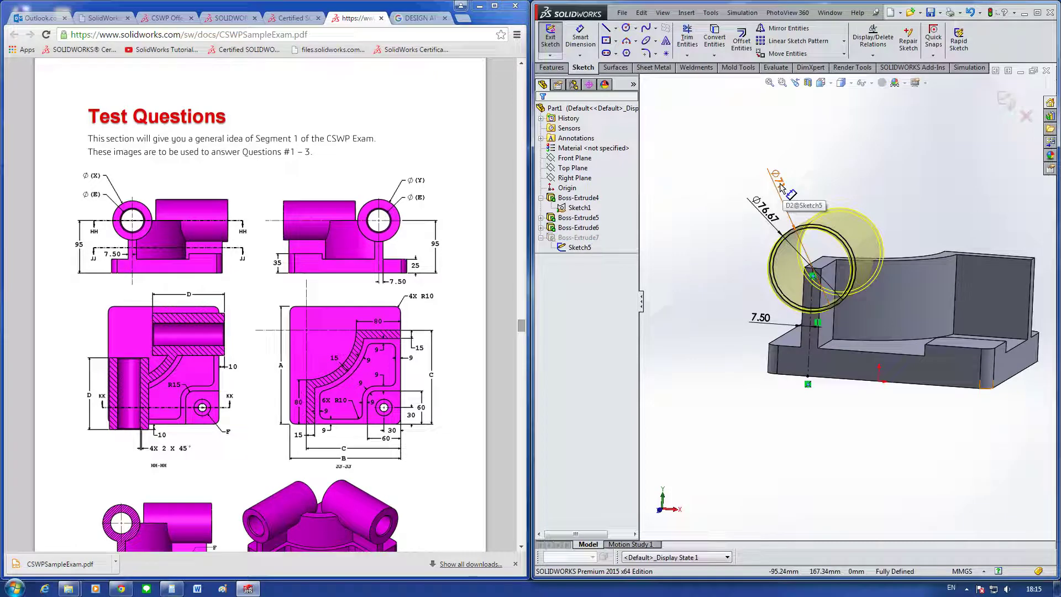
scroll(781, 188, down, 2)
scroll(776, 198, down, 2)
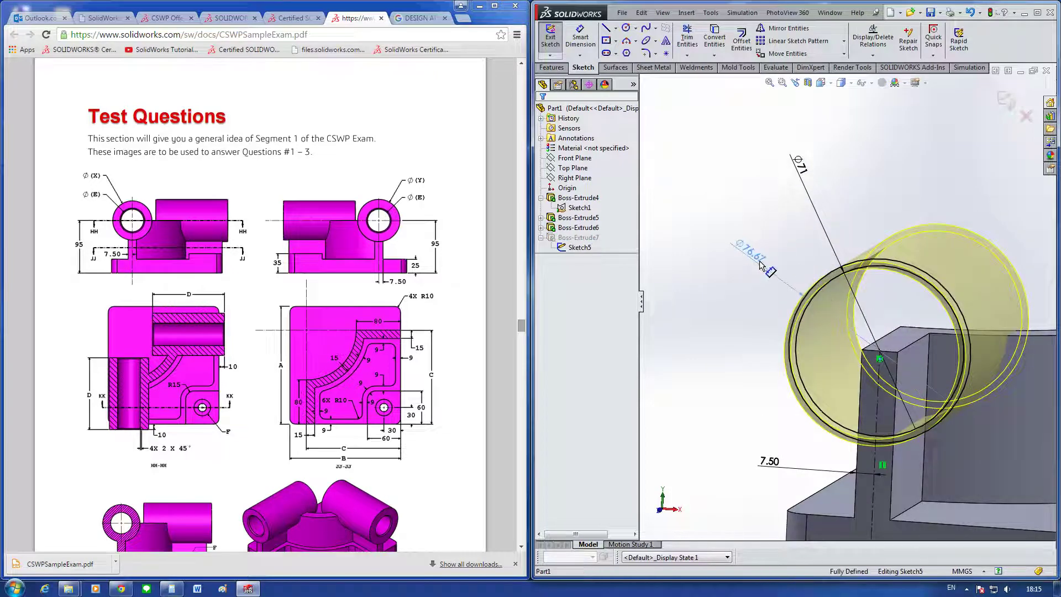
drag(761, 265, 747, 302)
click(747, 302)
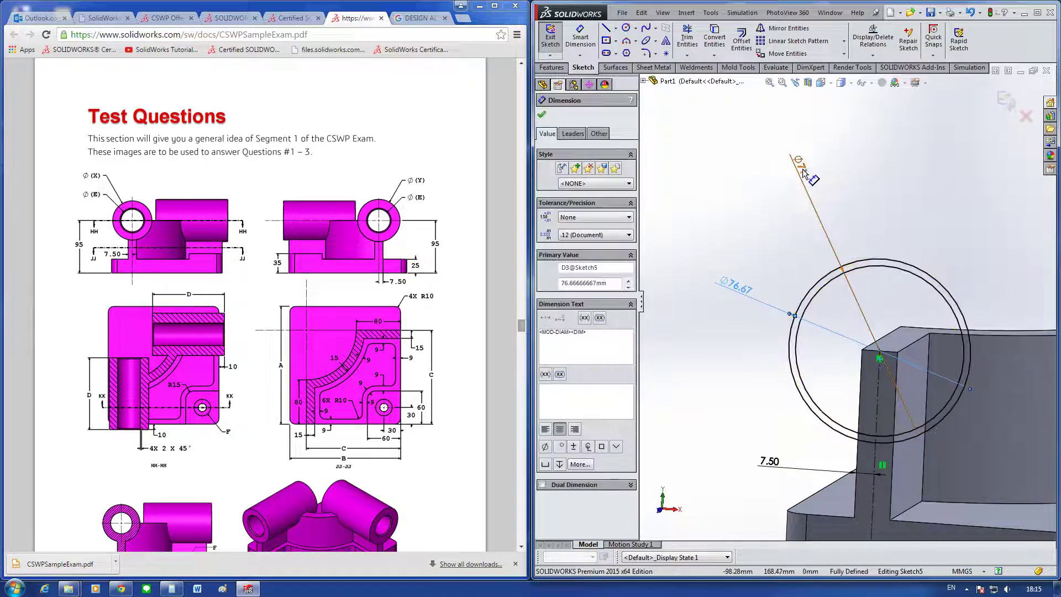
click(799, 165)
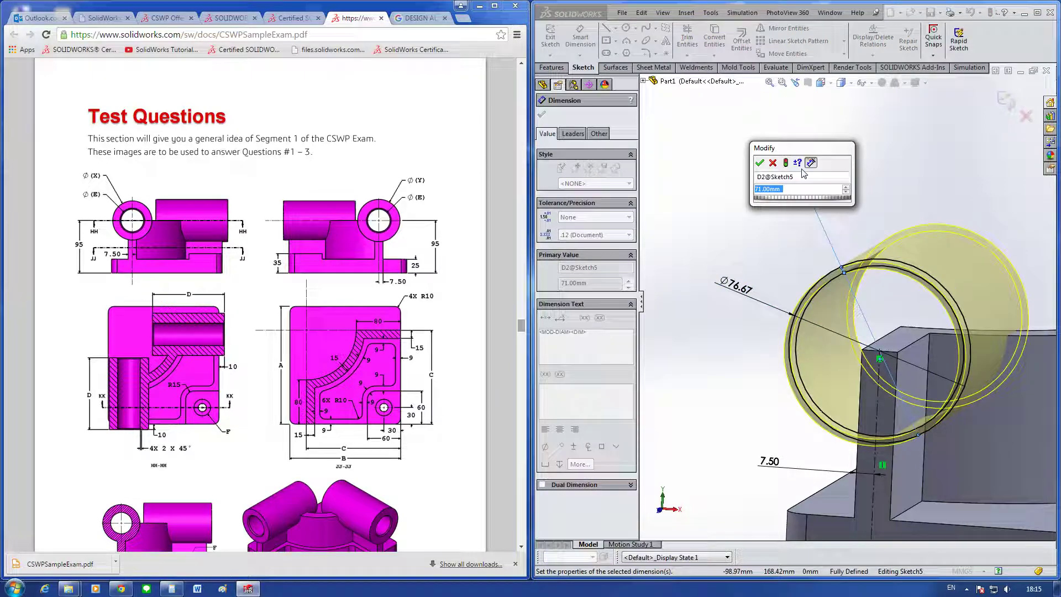
click(483, 304)
scroll(481, 307, down, 5)
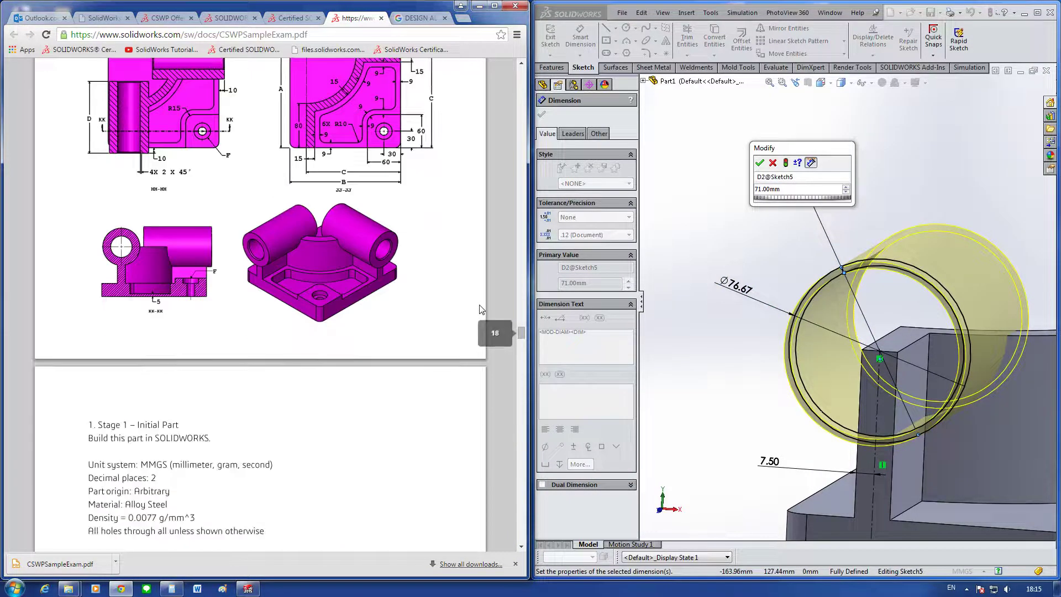
scroll(479, 309, down, 4)
scroll(480, 310, up, 3)
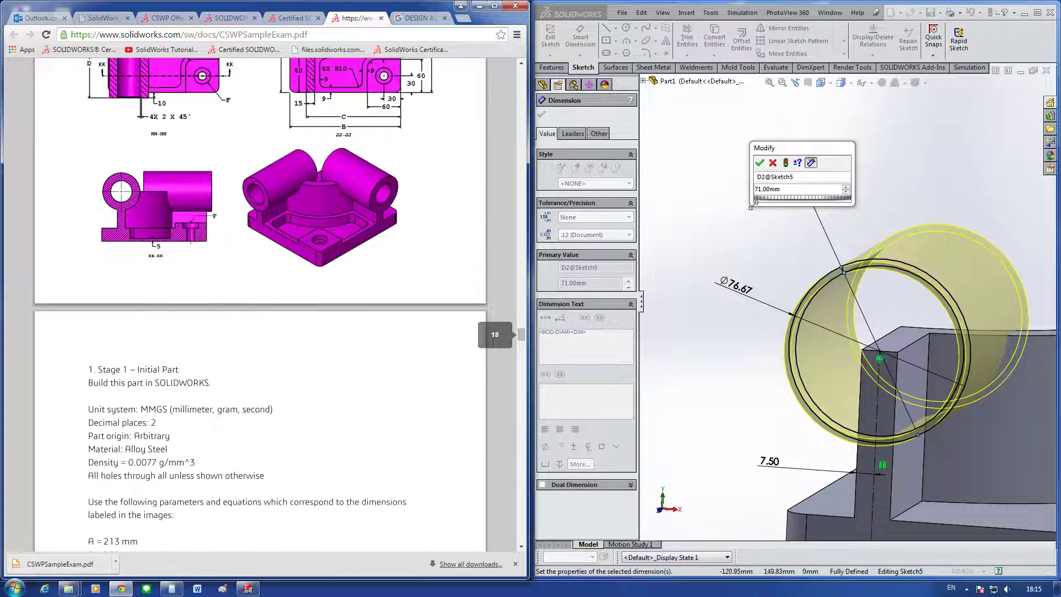
click(786, 189)
text(213/)
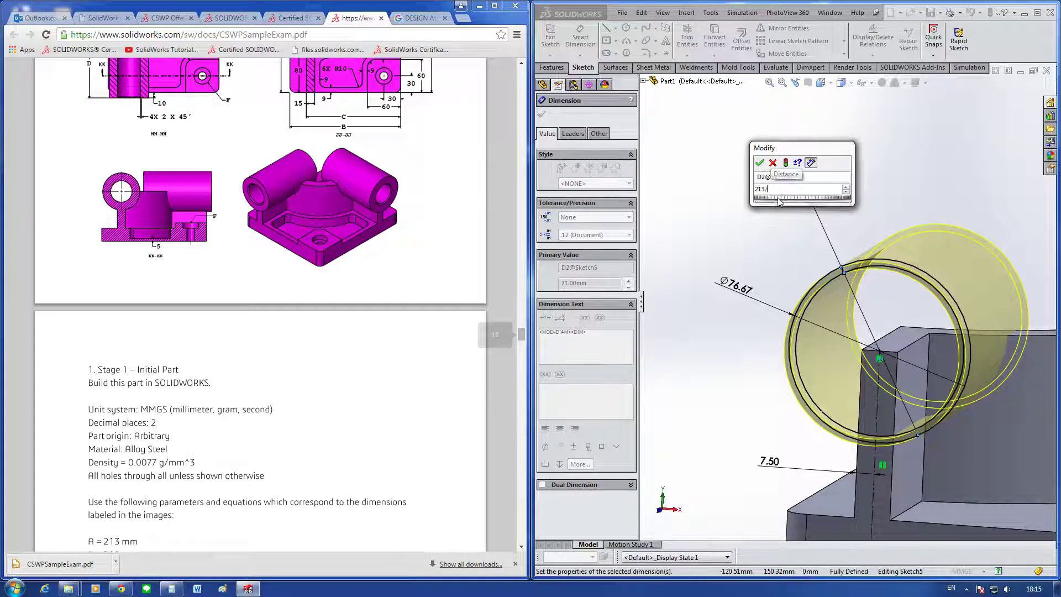
key(Return)
click(757, 219)
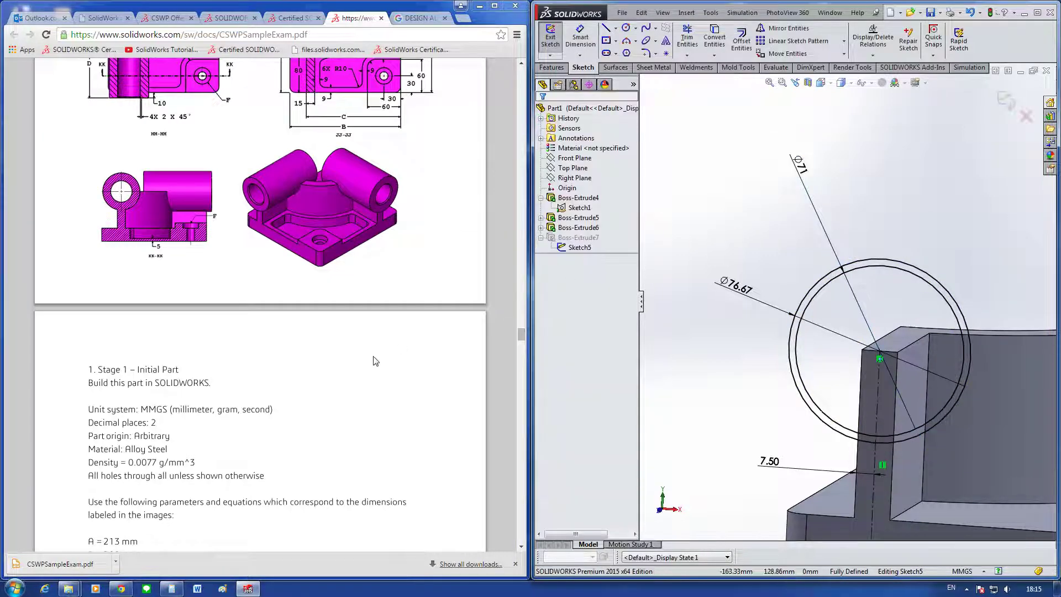
Step: Review the exam drawings, then delete the Ø76.67 dimension from Sketch5
click(391, 360)
scroll(391, 360, up, 2)
scroll(391, 360, up, 2)
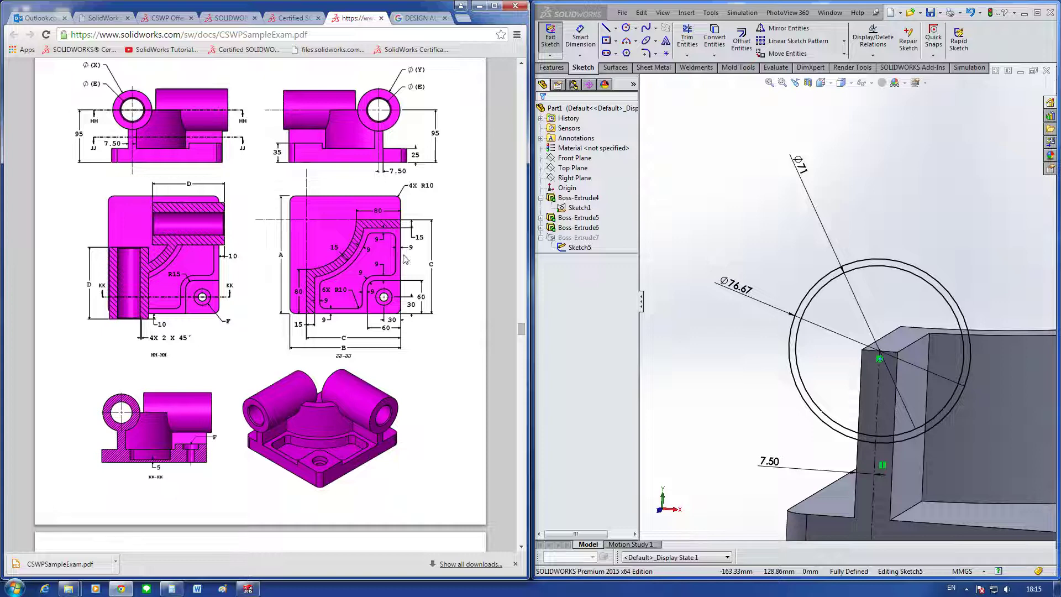
scroll(365, 376, down, 3)
scroll(366, 377, down, 5)
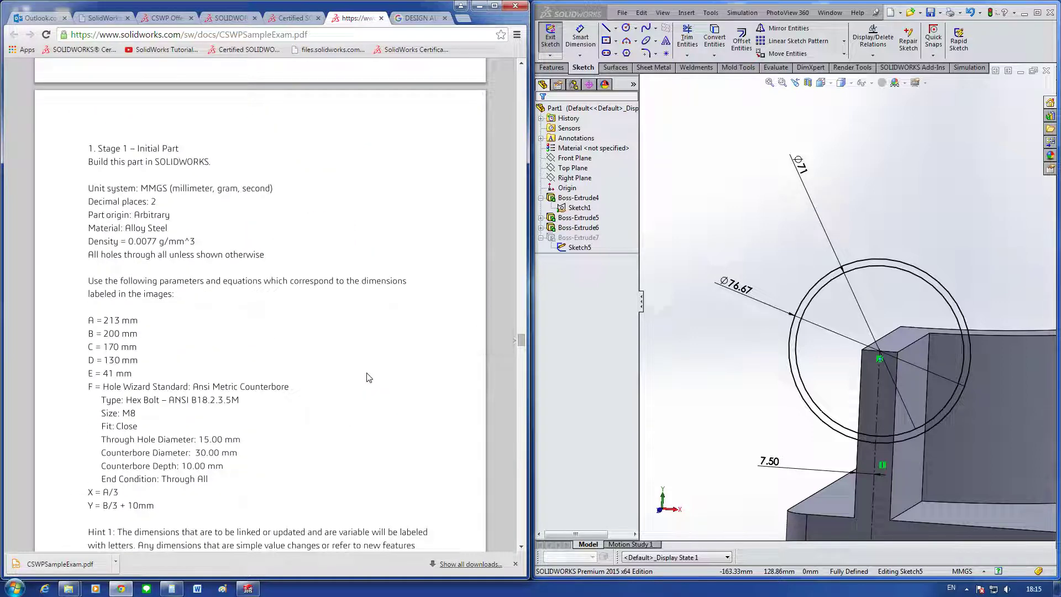
scroll(369, 377, up, 4)
scroll(369, 377, up, 1)
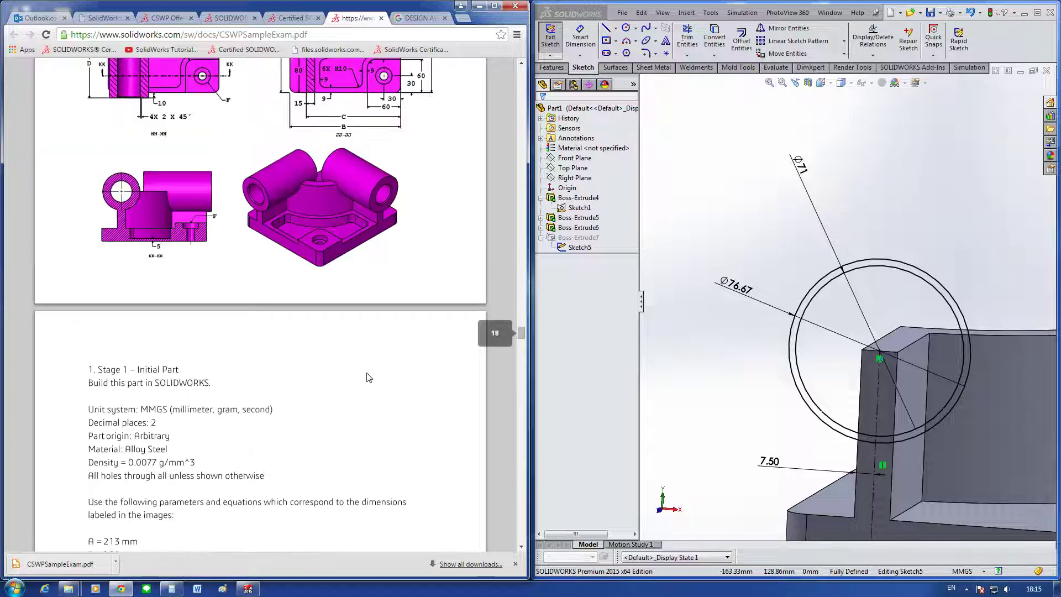
scroll(368, 377, up, 1)
scroll(369, 378, up, 1)
scroll(369, 377, up, 2)
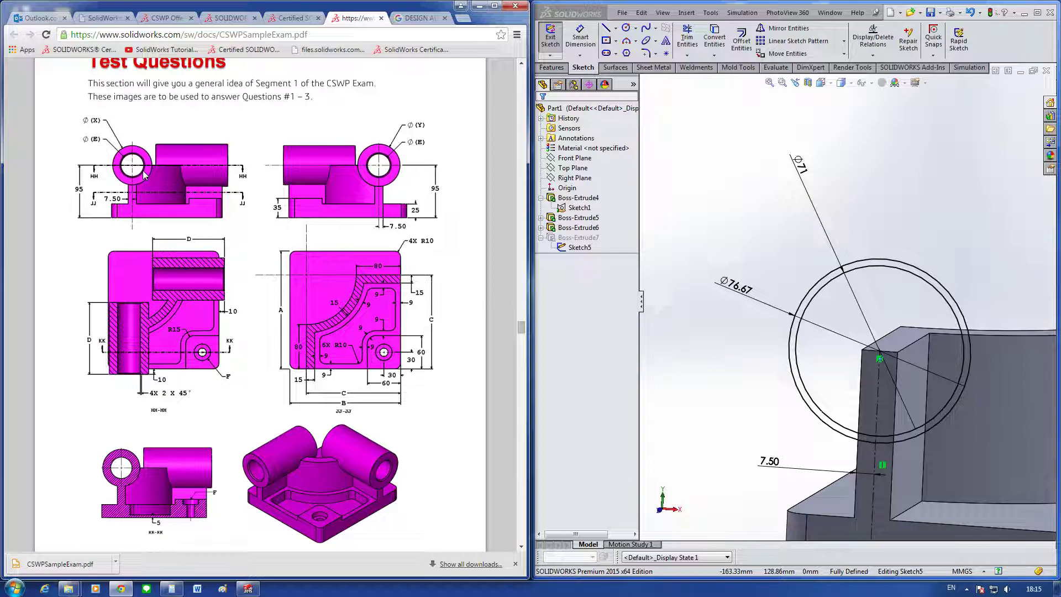
scroll(307, 243, down, 2)
scroll(307, 243, down, 1)
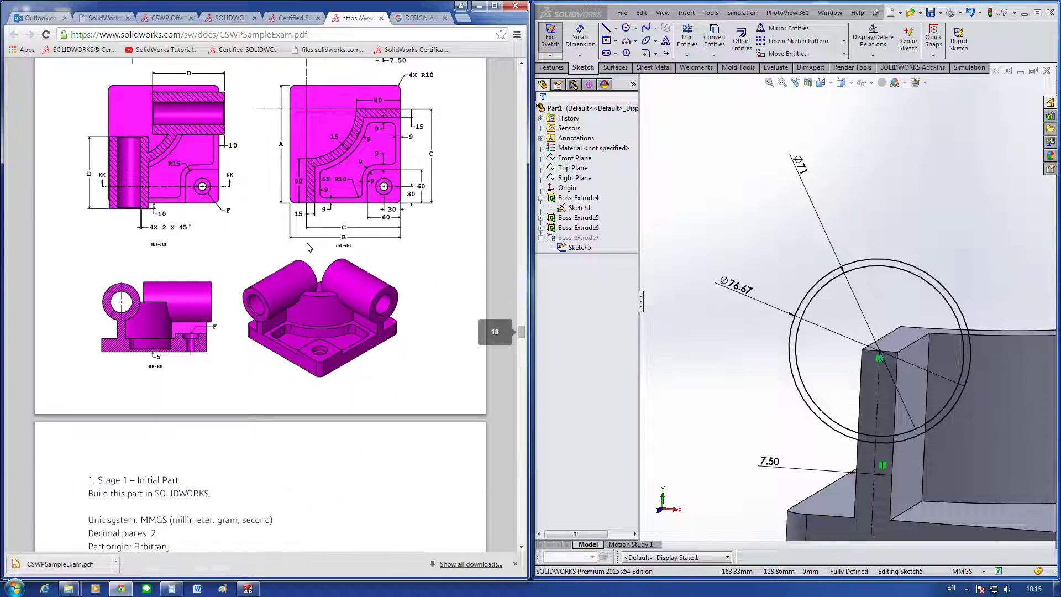
scroll(307, 243, down, 2)
scroll(307, 243, down, 1)
scroll(301, 241, up, 3)
scroll(301, 242, up, 3)
scroll(304, 240, down, 3)
scroll(305, 239, down, 5)
scroll(306, 239, down, 2)
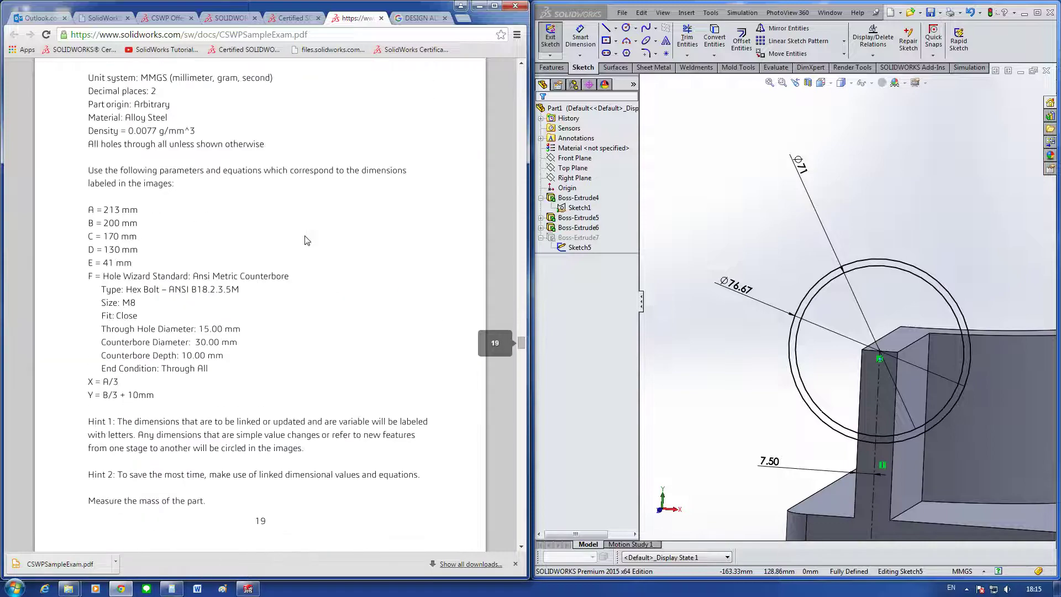
scroll(308, 240, up, 7)
scroll(308, 240, up, 1)
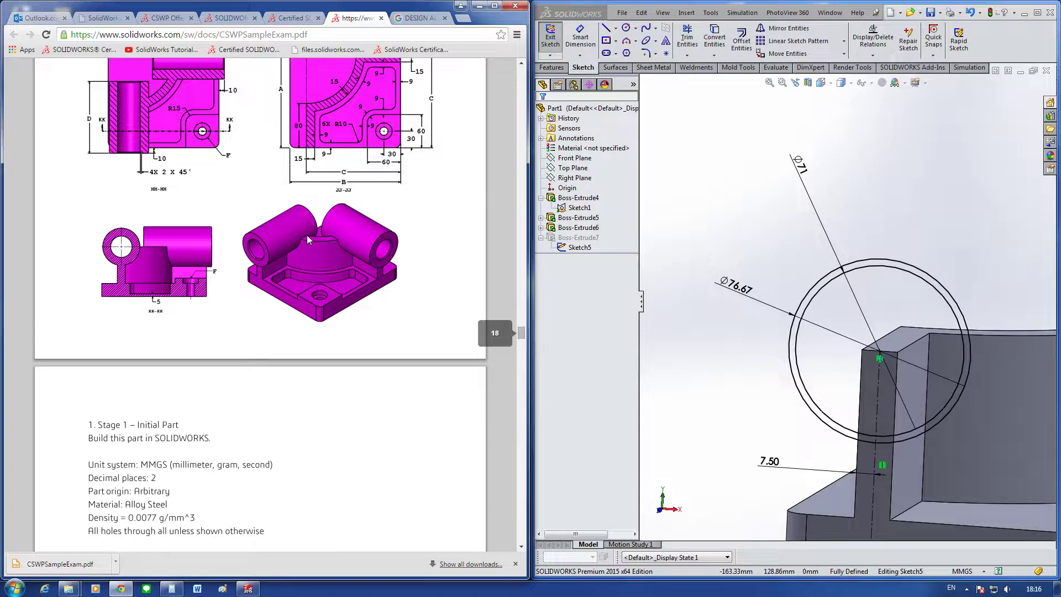
scroll(307, 240, up, 3)
scroll(301, 240, up, 3)
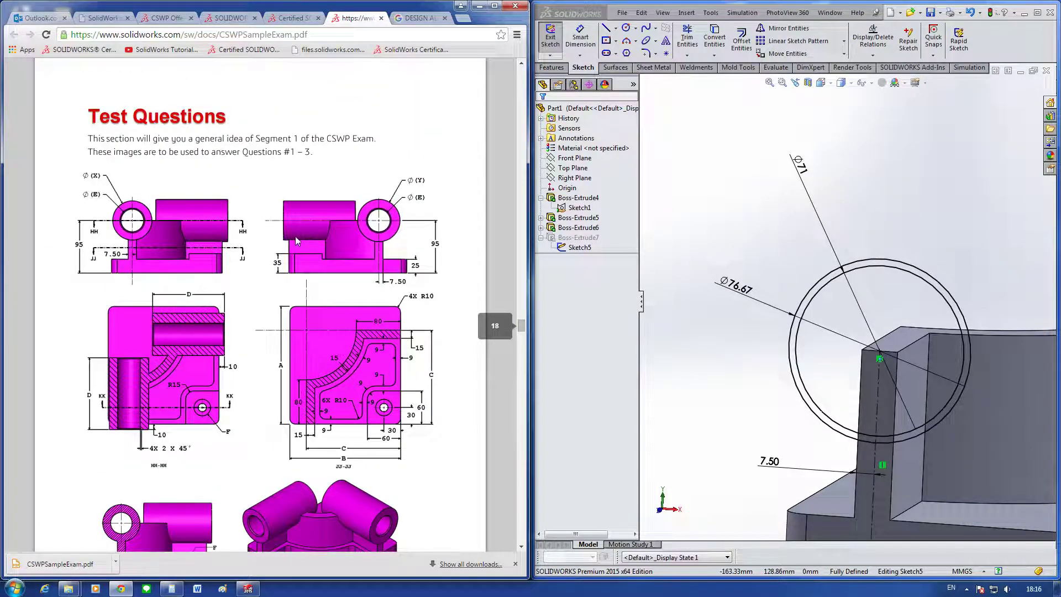
click(738, 285)
key(Delete)
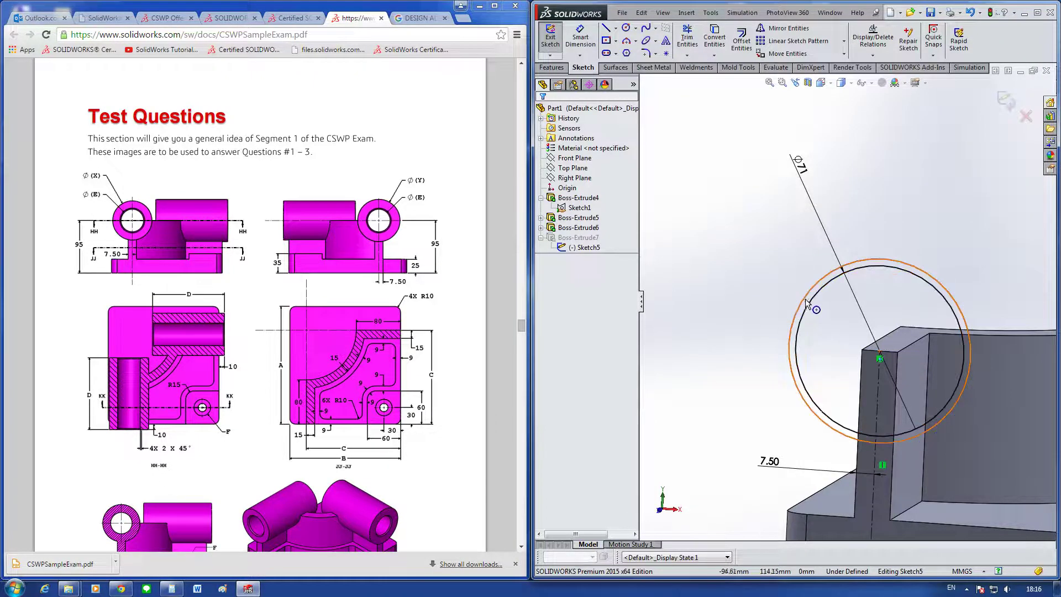
click(799, 305)
click(790, 303)
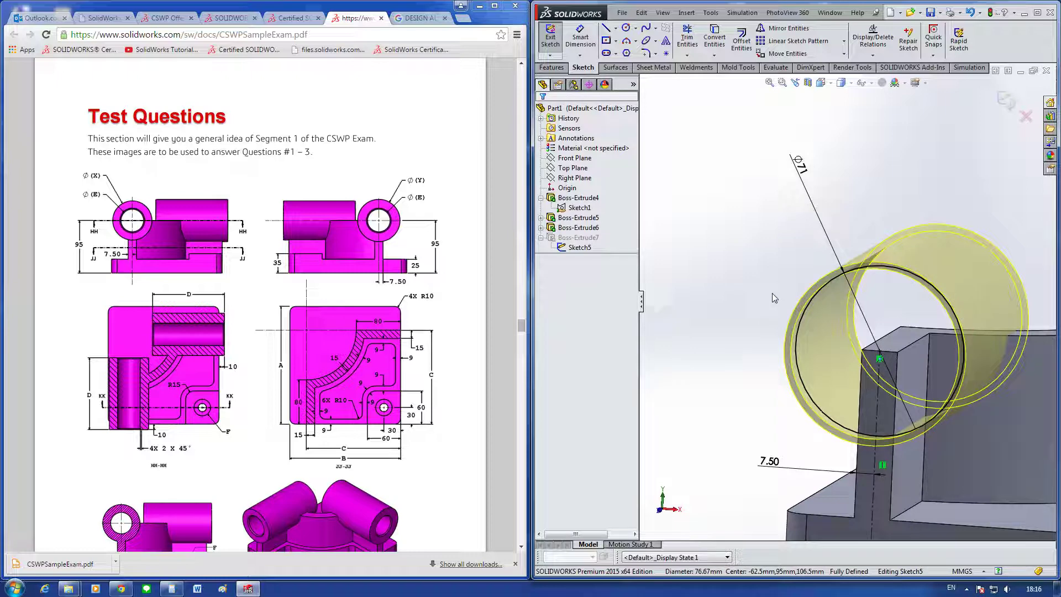
Step: Recheck the drawing, then start and cancel a circle on the boss axis
click(509, 328)
scroll(509, 329, down, 5)
scroll(509, 330, down, 2)
scroll(509, 331, down, 1)
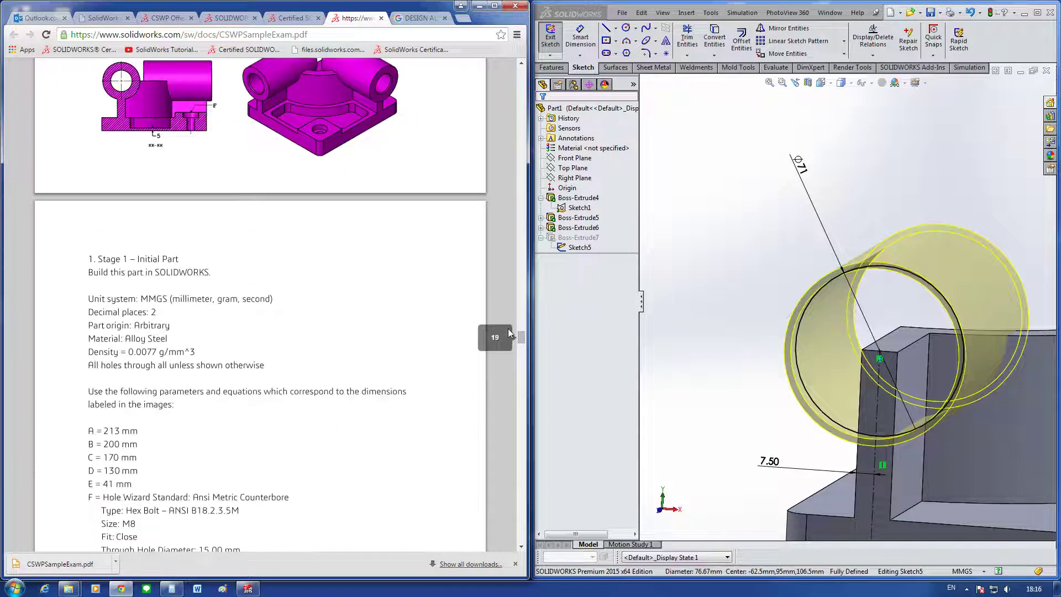
click(754, 298)
key(Return)
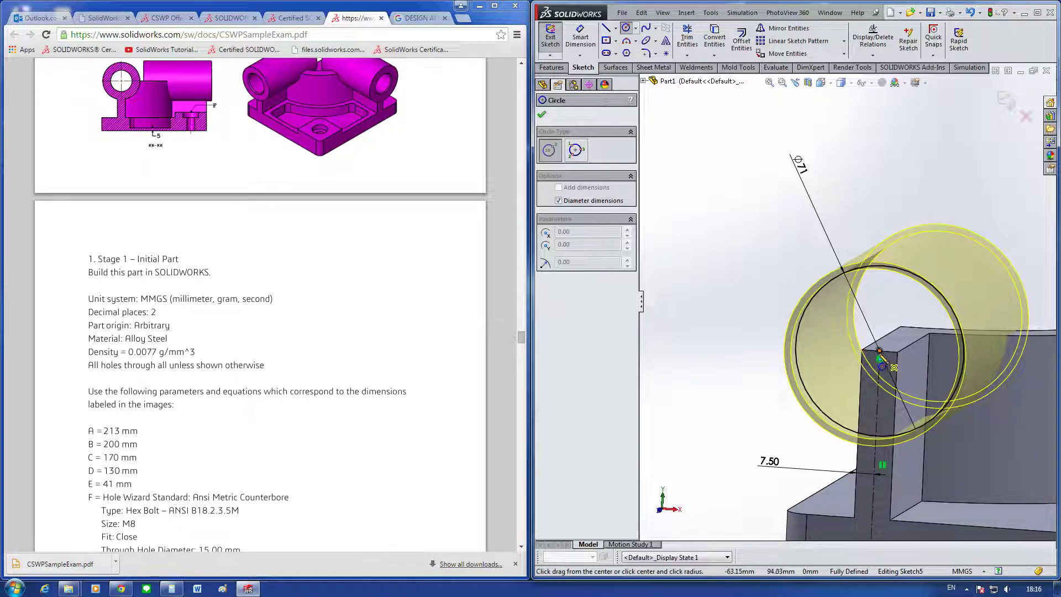
click(879, 358)
key(Escape)
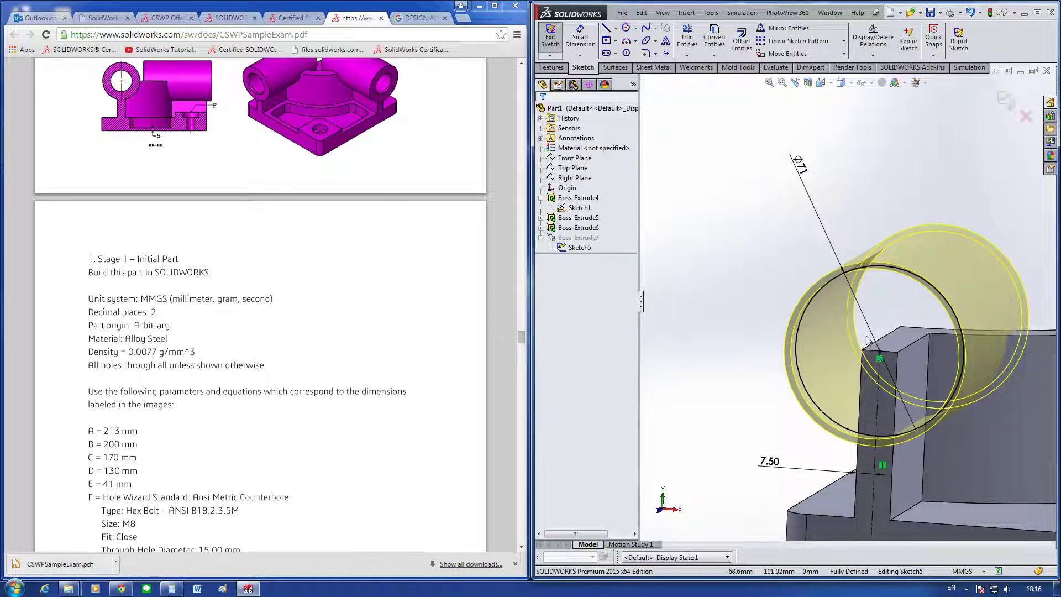
Step: Reopen Sketch5 and draw a small circle with its centre merged onto the existing point
click(1005, 100)
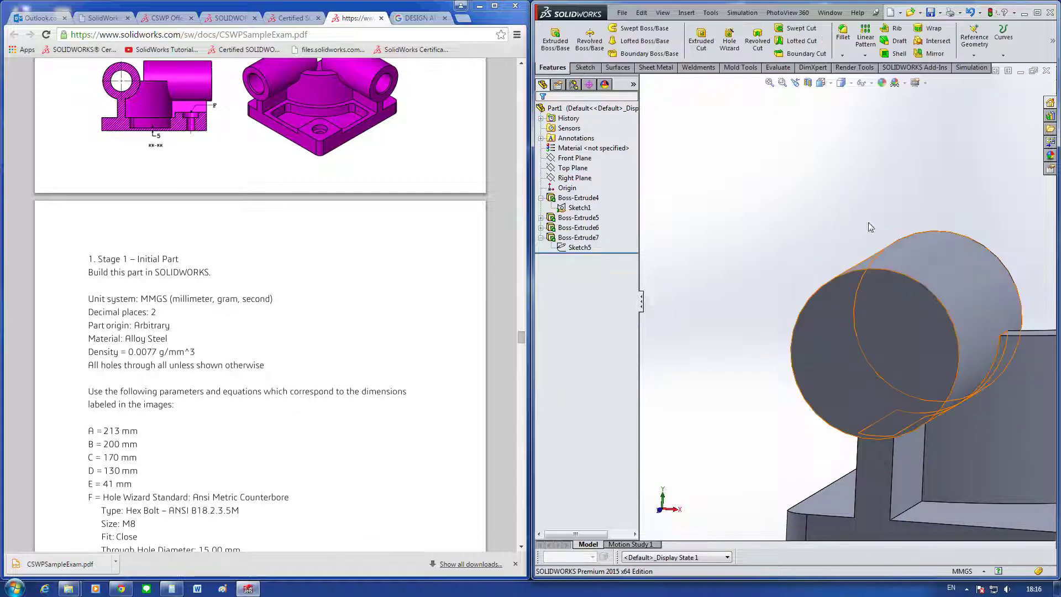
click(579, 247)
click(593, 219)
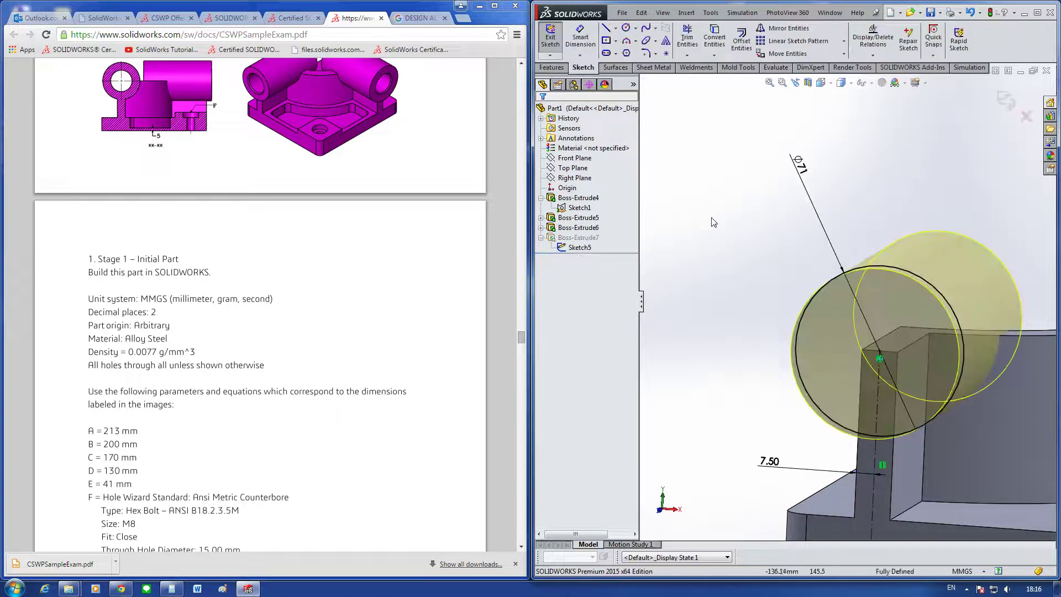
key(c)
click(891, 312)
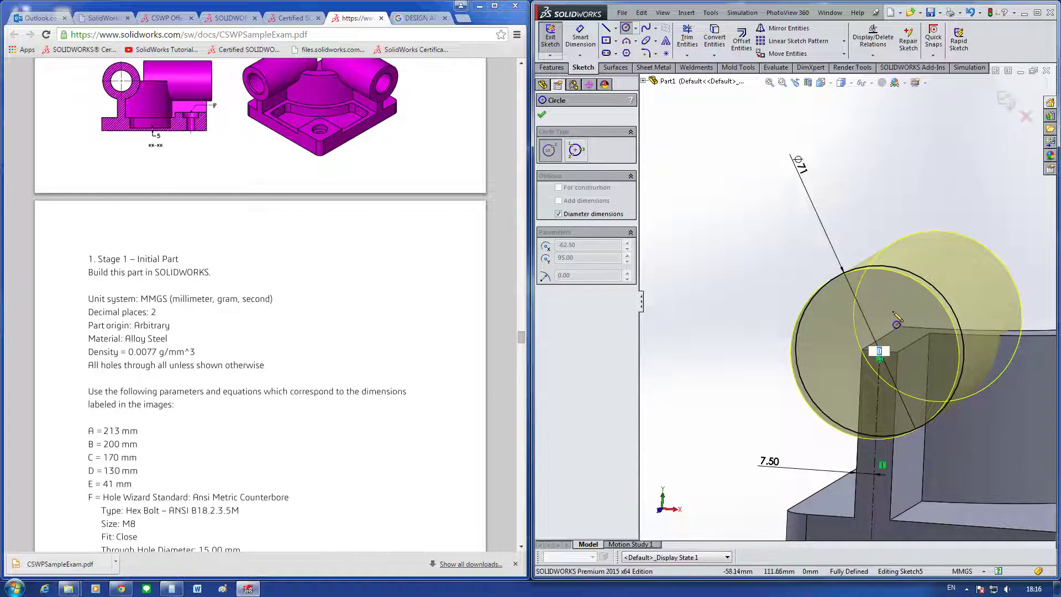
click(884, 329)
key(Escape)
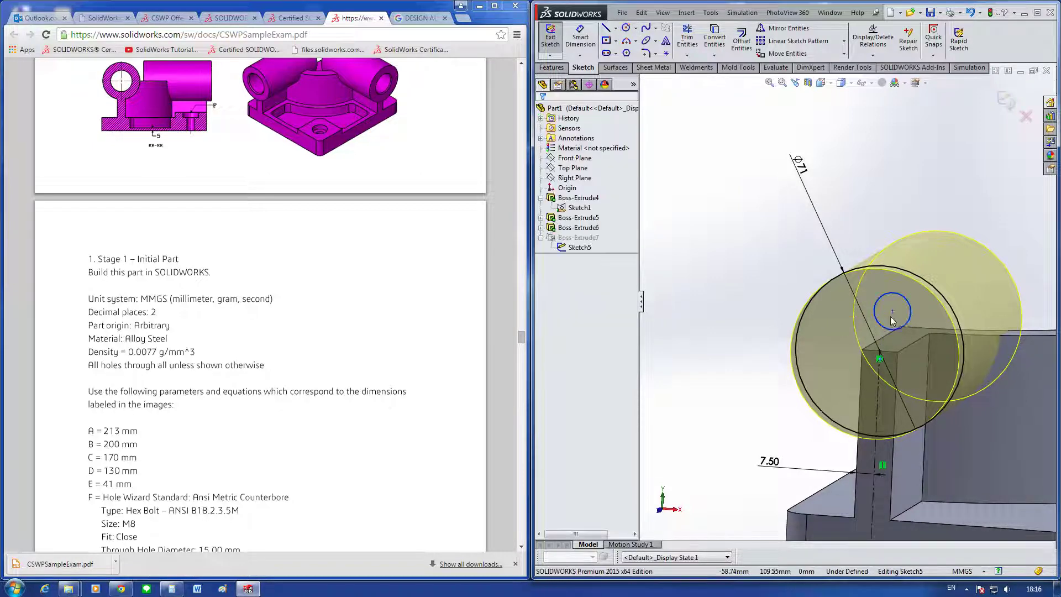
ctrl+click(880, 352)
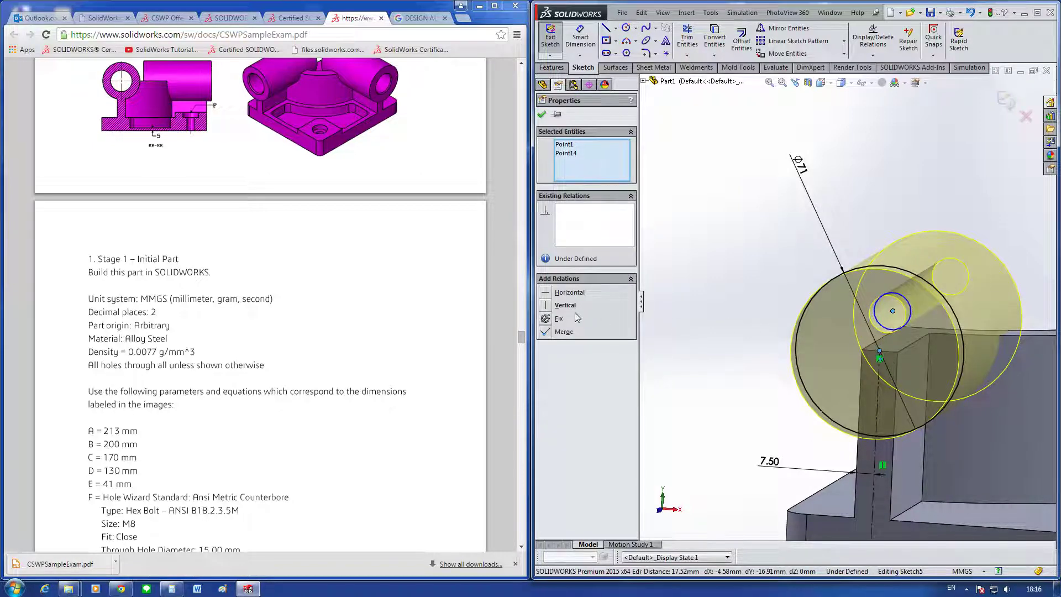
click(558, 332)
Step: Dimension the small circle to Ø41 and exit the sketch to rebuild the boss
key(d)
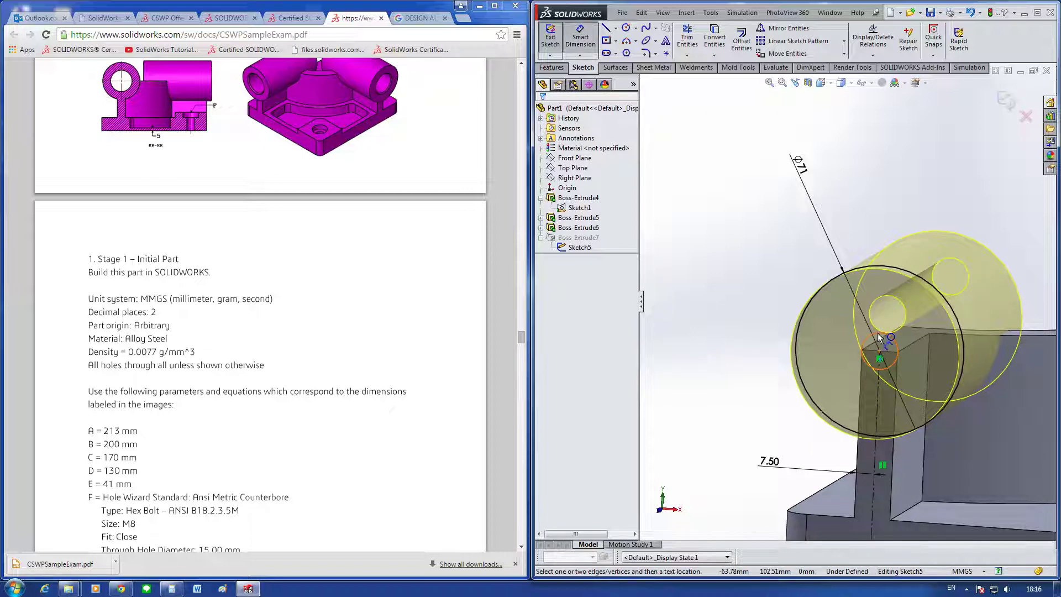
click(880, 336)
click(895, 317)
text(41)
key(Return)
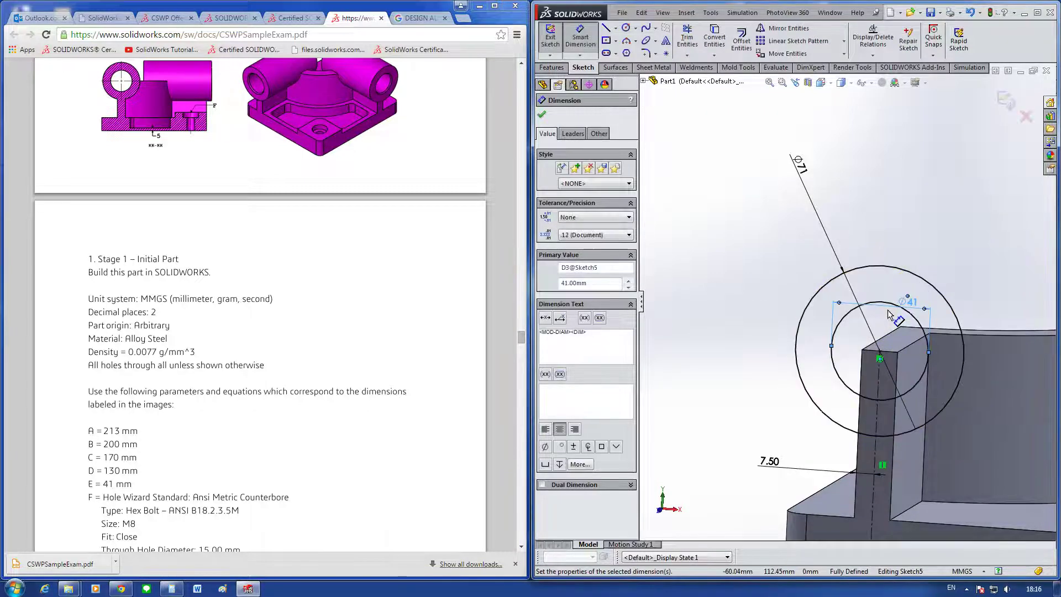
click(747, 278)
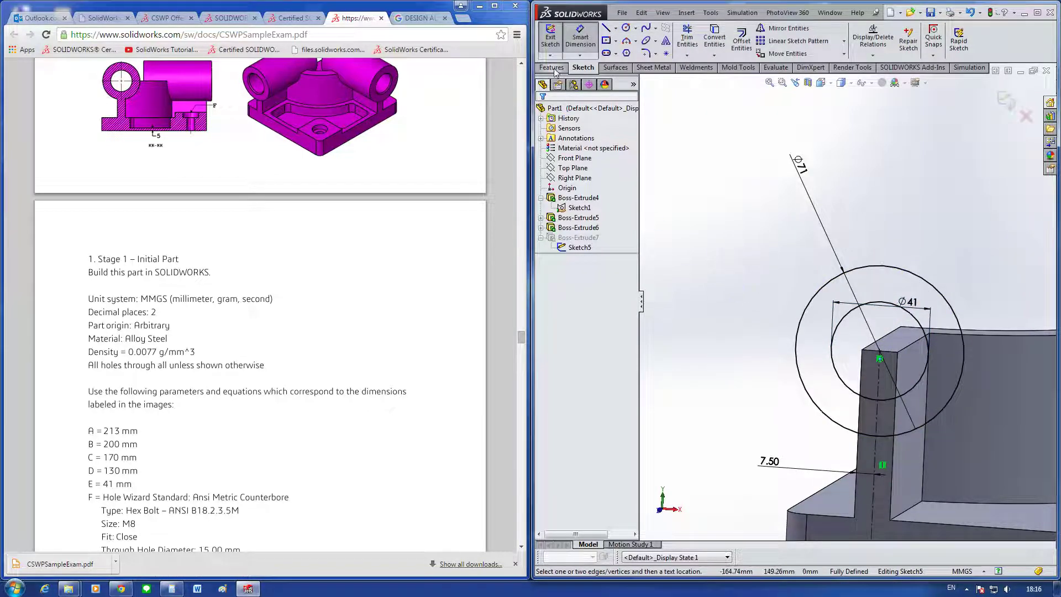
click(1007, 101)
mouse_move(962, 215)
middle_down()
mouse_move(939, 242)
mouse_move(894, 257)
middle_up()
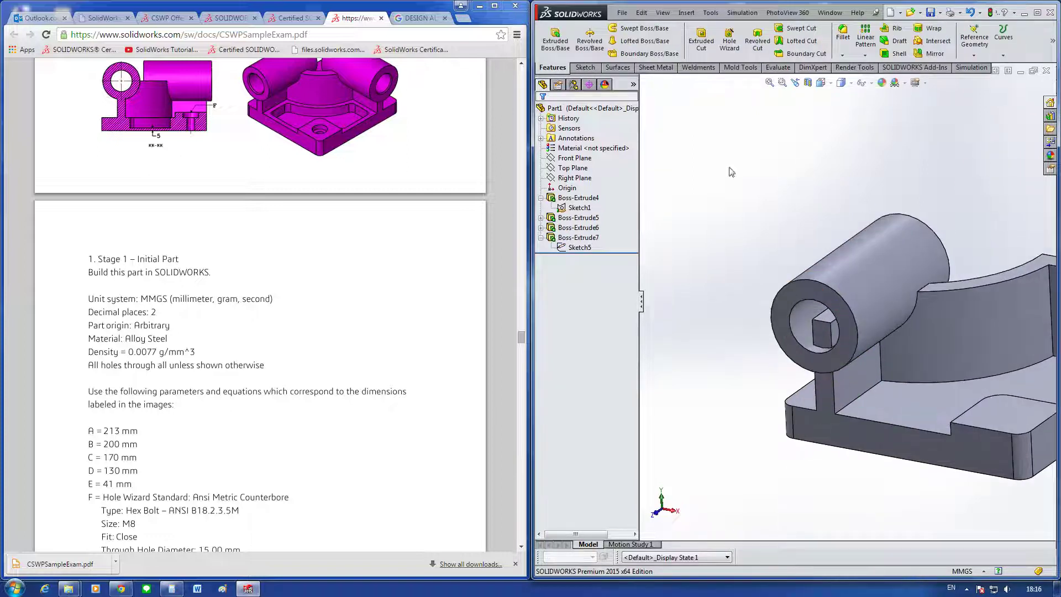
scroll(865, 283, down, 2)
click(774, 69)
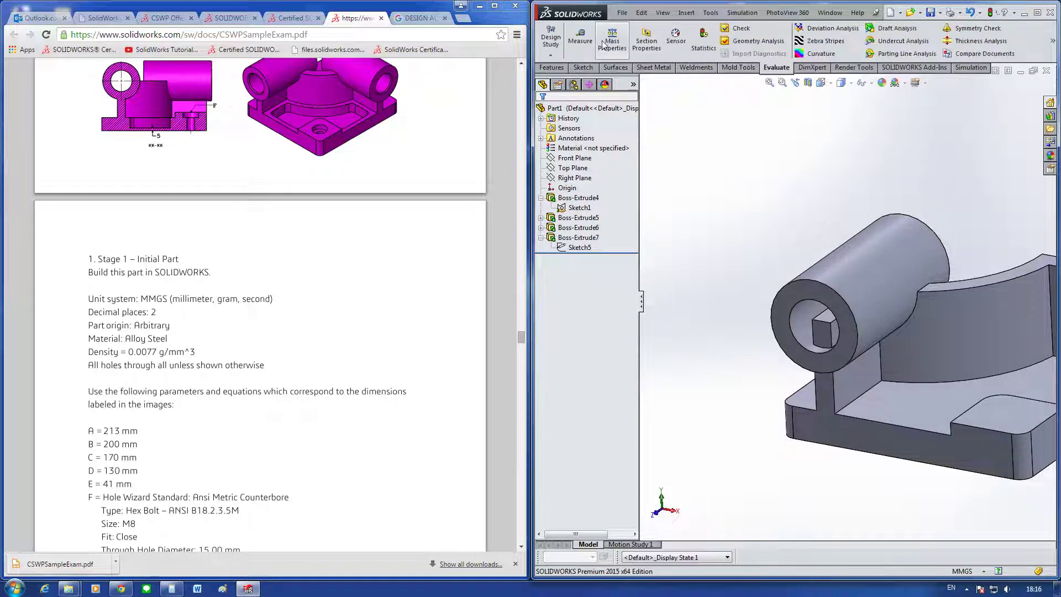
click(581, 37)
click(858, 429)
click(839, 354)
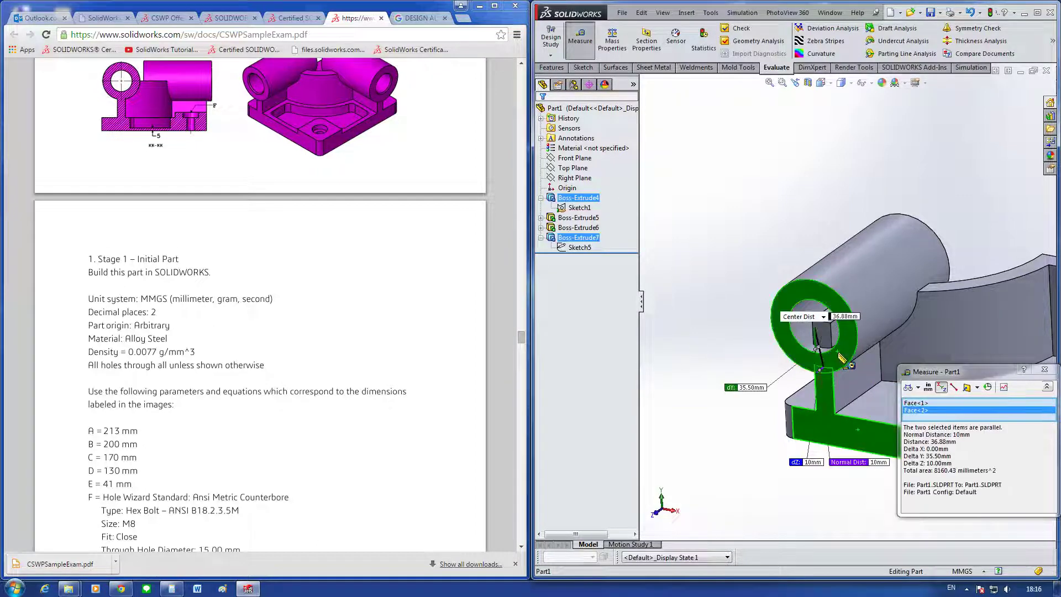
key(Escape)
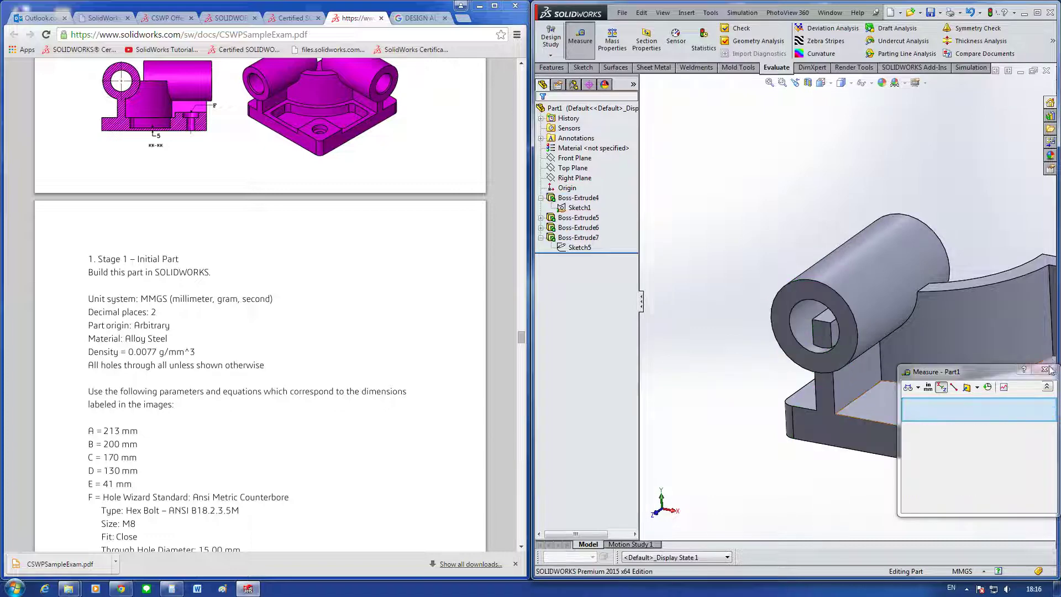
key(Escape)
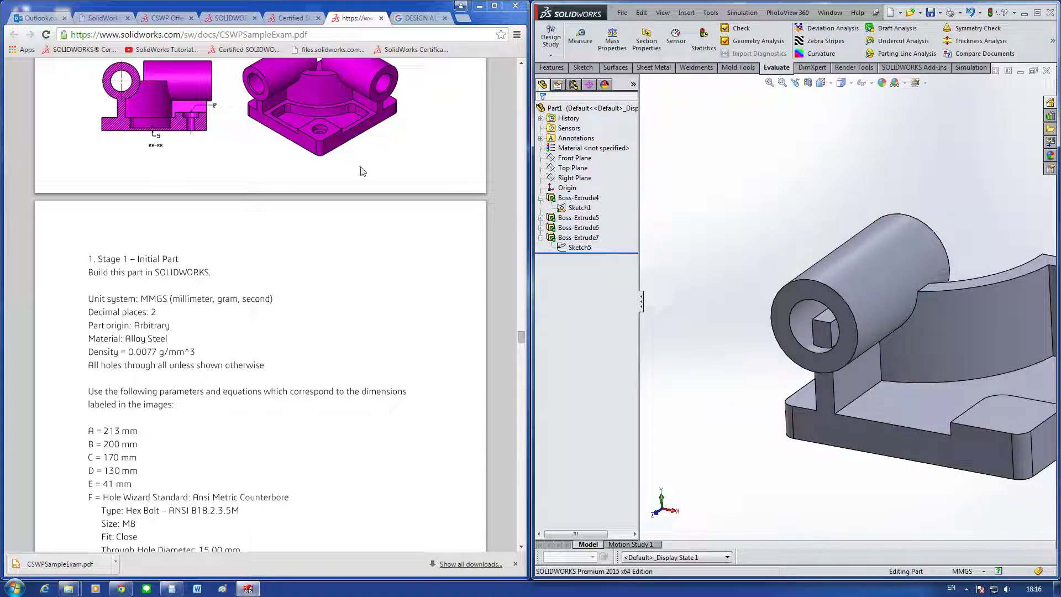
click(435, 172)
scroll(435, 171, up, 4)
scroll(435, 179, up, 1)
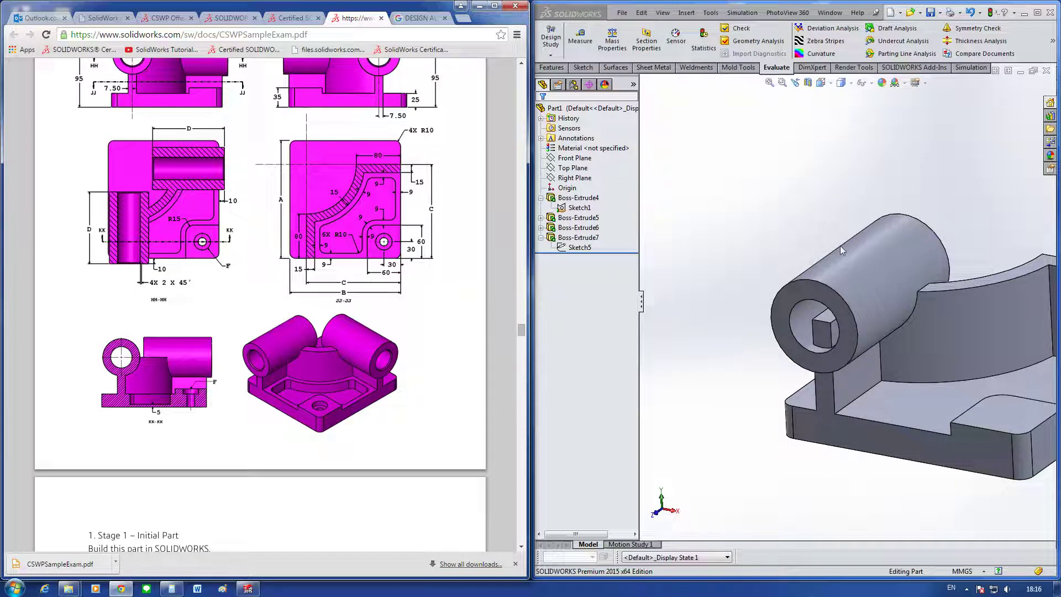
click(851, 216)
scroll(851, 215, up, 2)
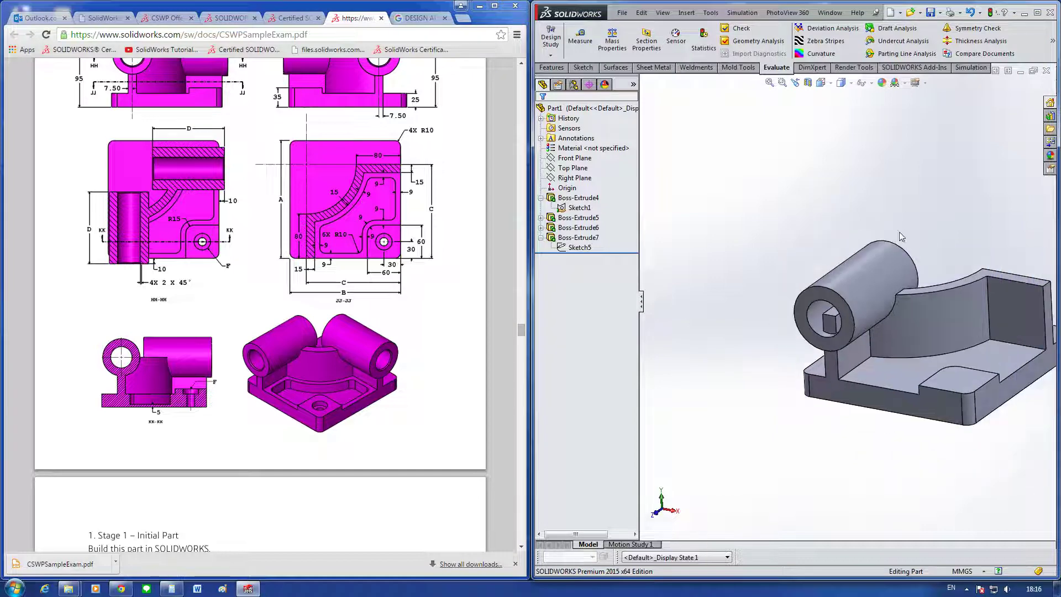
scroll(901, 236, up, 1)
mouse_move(962, 267)
middle_down()
mouse_move(925, 282)
mouse_move(968, 260)
mouse_move(972, 270)
mouse_move(956, 263)
mouse_move(951, 295)
mouse_move(967, 275)
middle_up()
scroll(932, 71, up, 6)
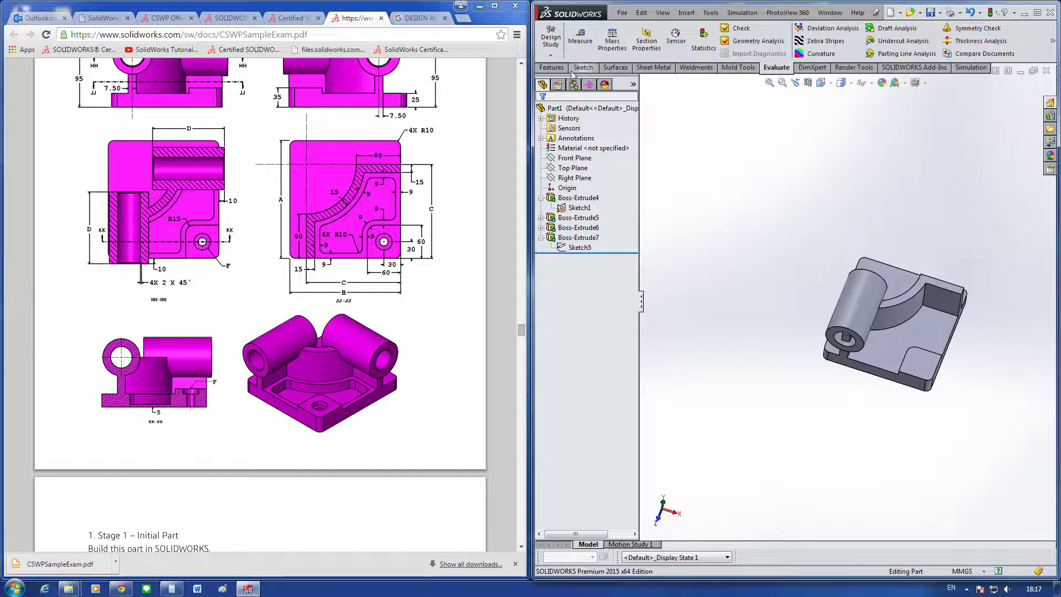
Step: Edit Boss-Extrude7 and clear Merge result so it becomes a separate body
click(1052, 41)
click(963, 88)
scroll(884, 268, down, 2)
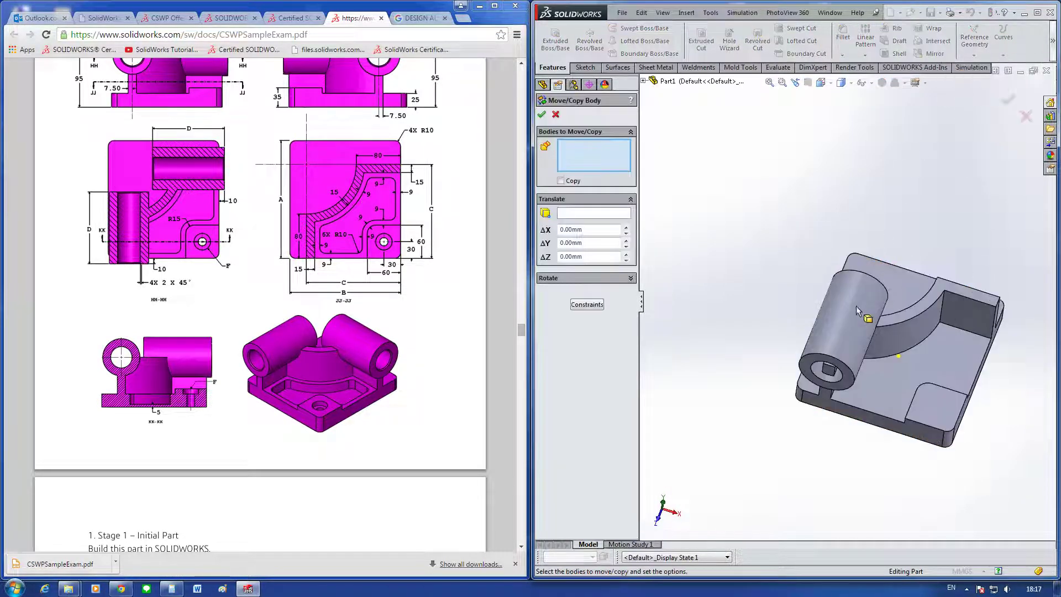
click(849, 329)
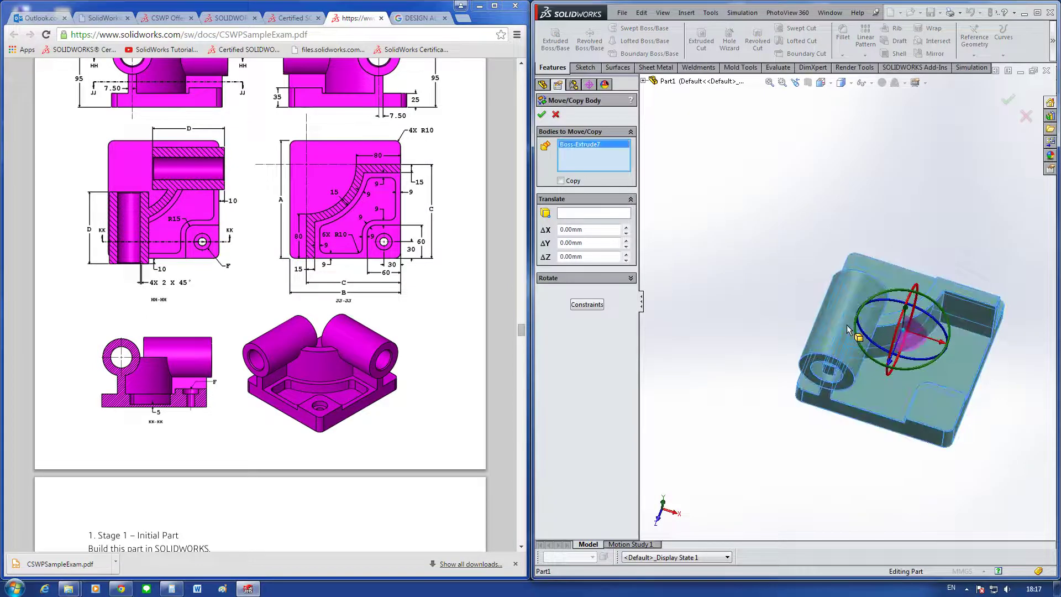
click(556, 114)
click(575, 237)
right_click(577, 237)
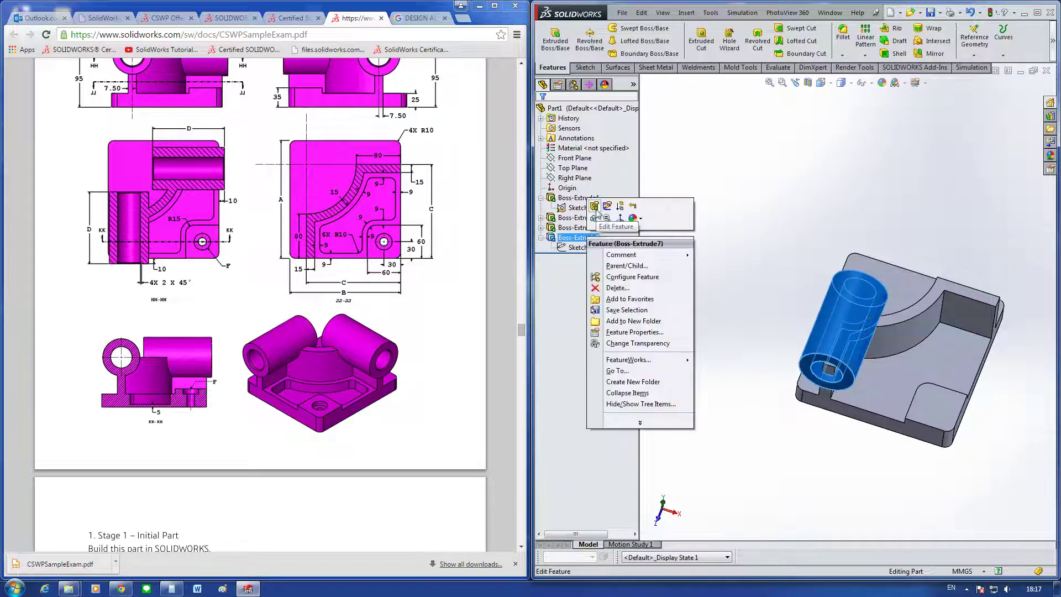
click(596, 209)
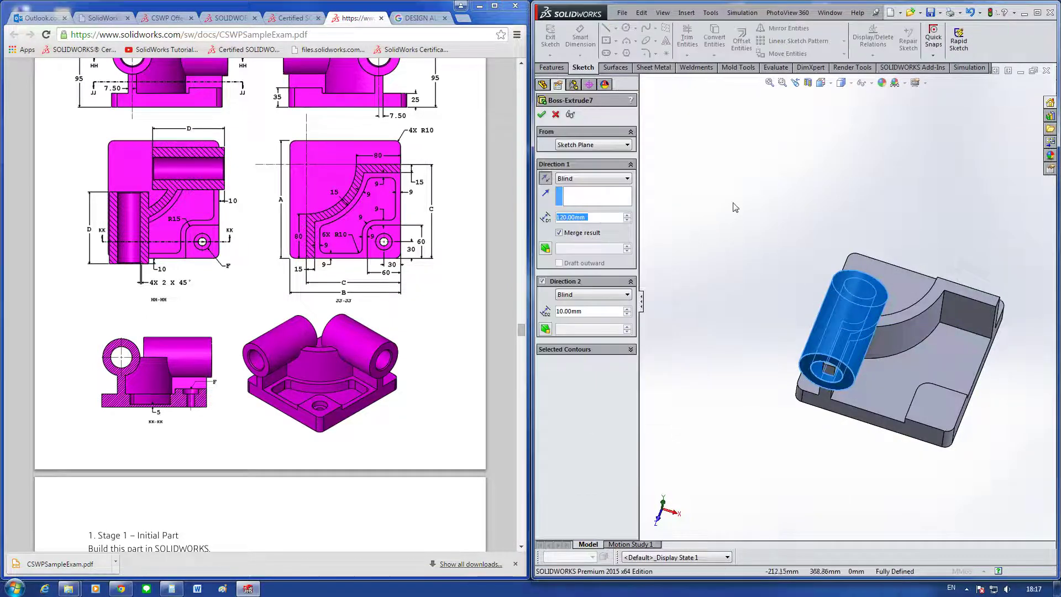
click(541, 116)
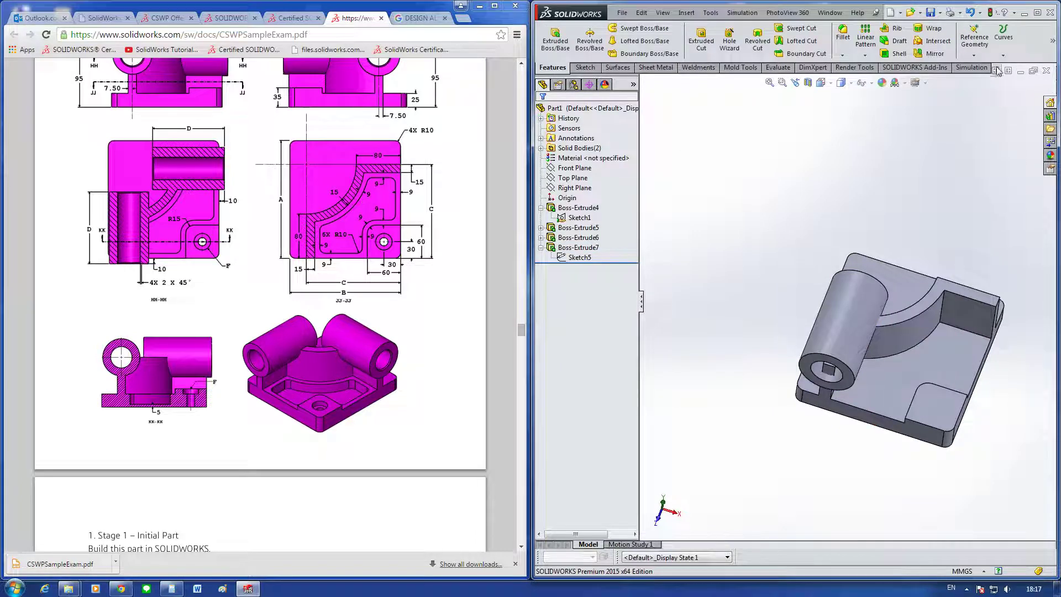
Step: Start Move/Copy Body on the cylinder with Copy ticked and Rotate expanded
click(1053, 41)
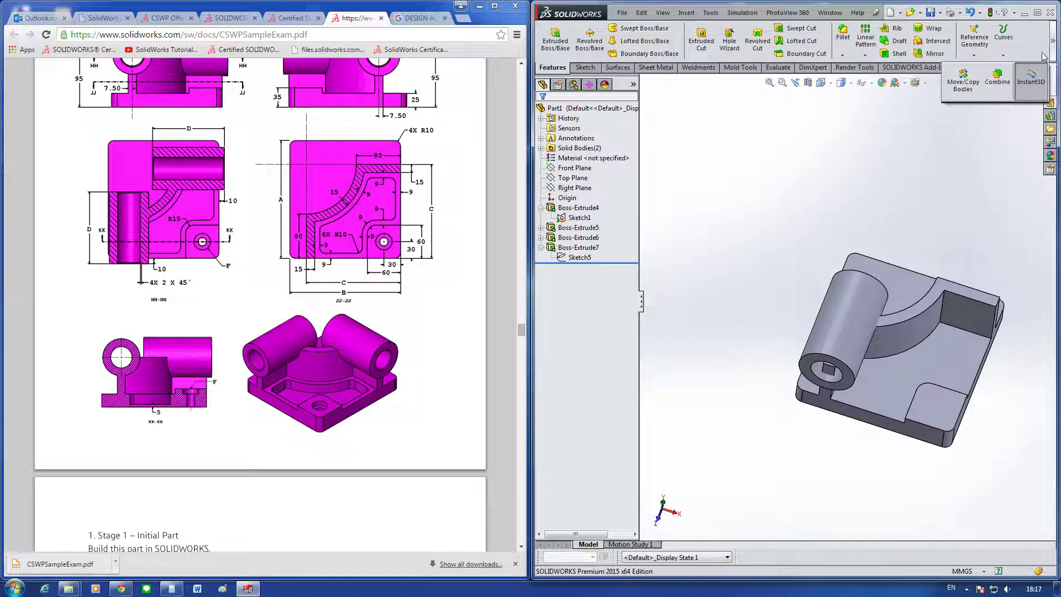
click(960, 89)
click(857, 291)
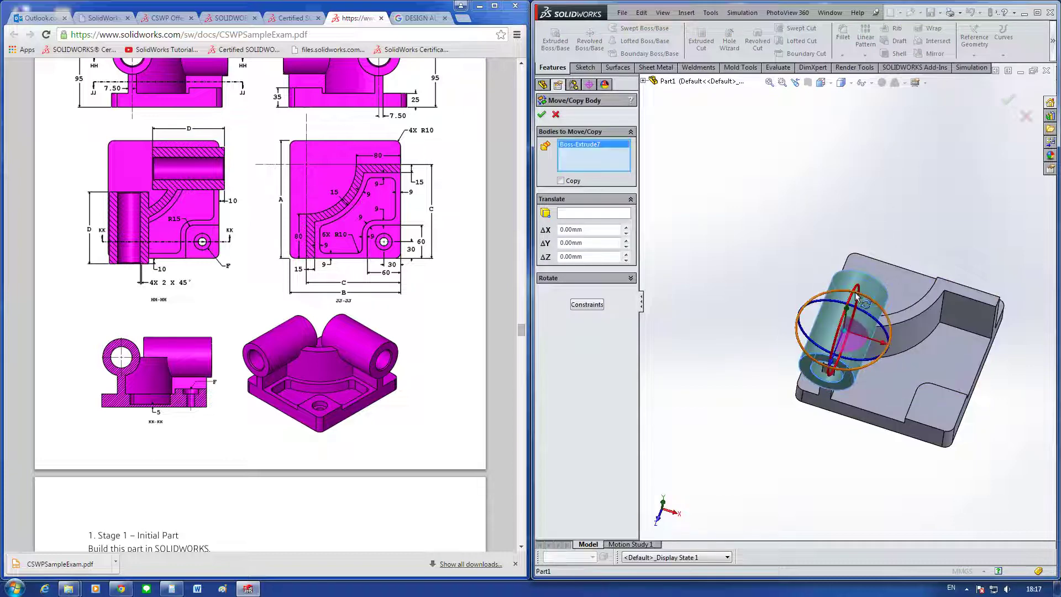
click(560, 182)
click(573, 294)
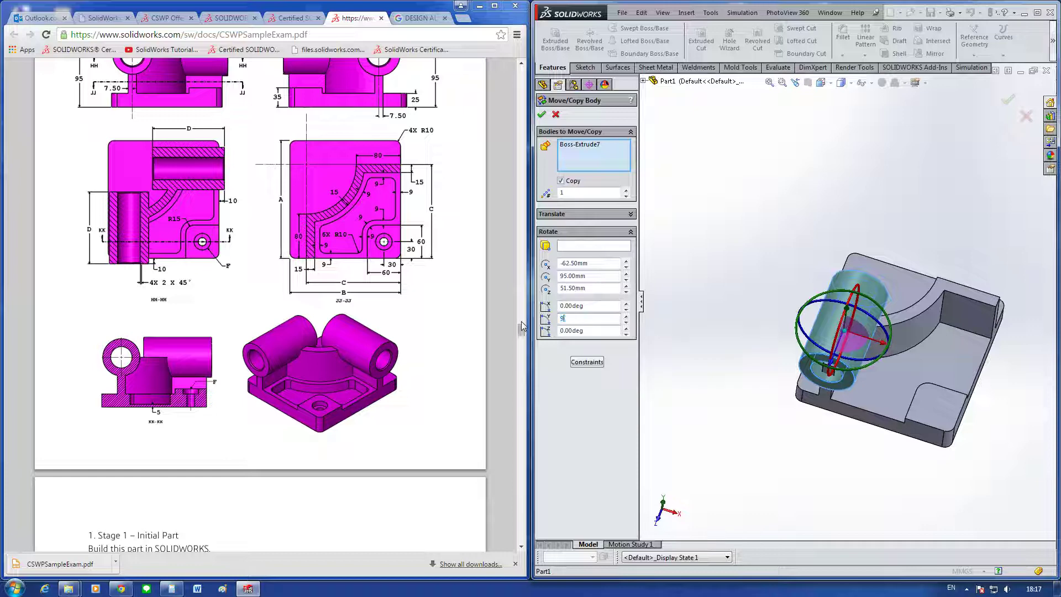
Step: Discard the 90° rotated copy of the cylinder body so no Move/Copy feature is added
click(603, 249)
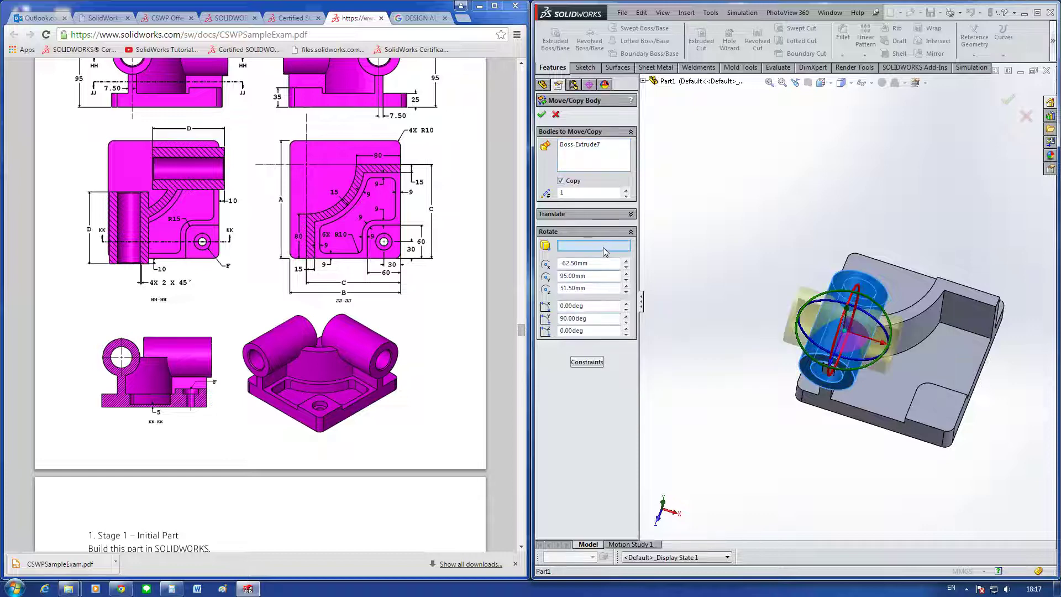
middle_drag(809, 259, 795, 302)
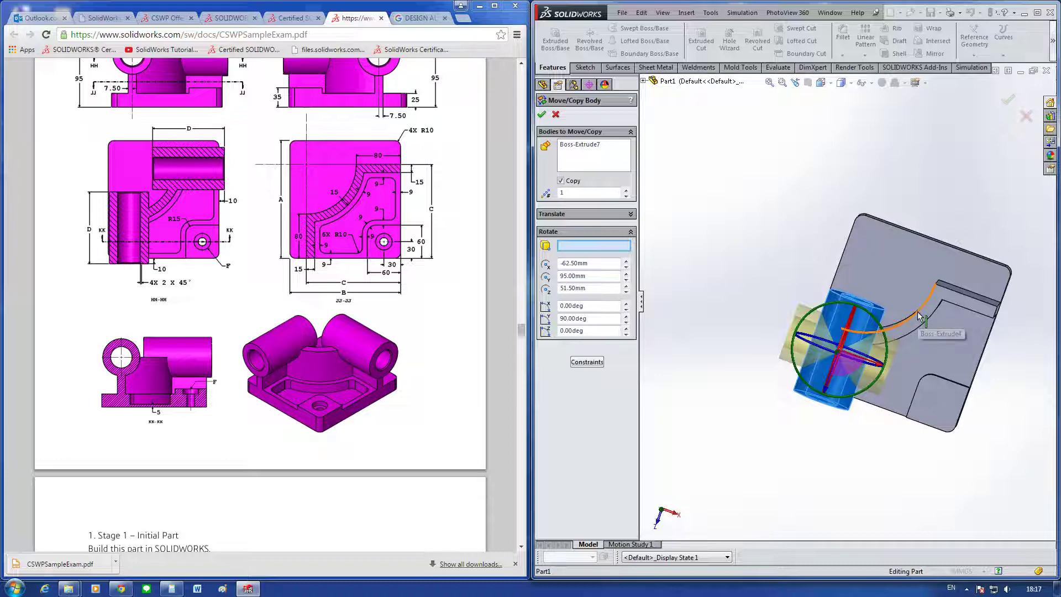
middle_drag(915, 315, 890, 327)
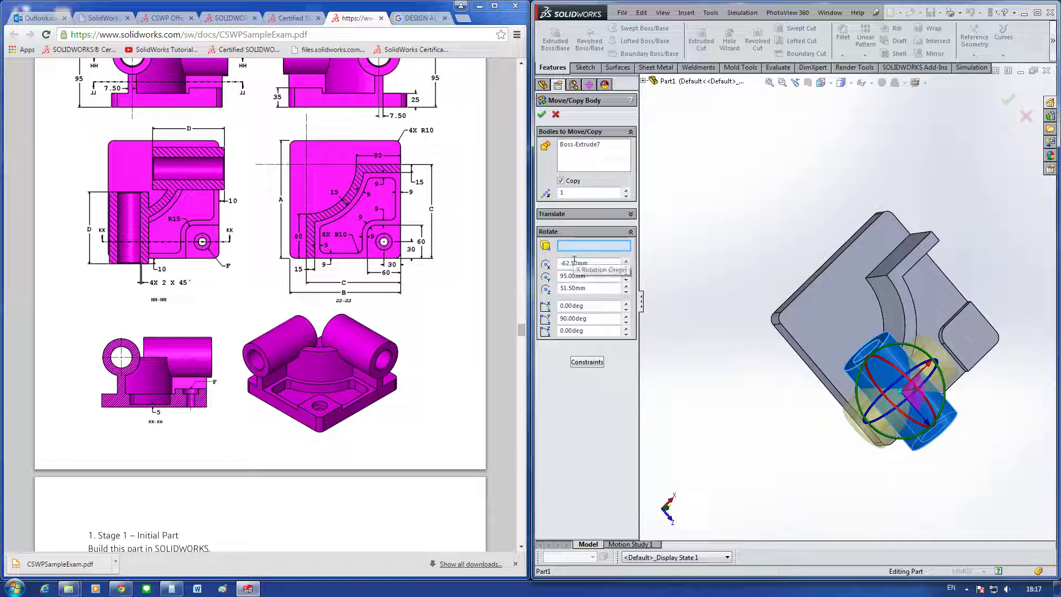
click(555, 114)
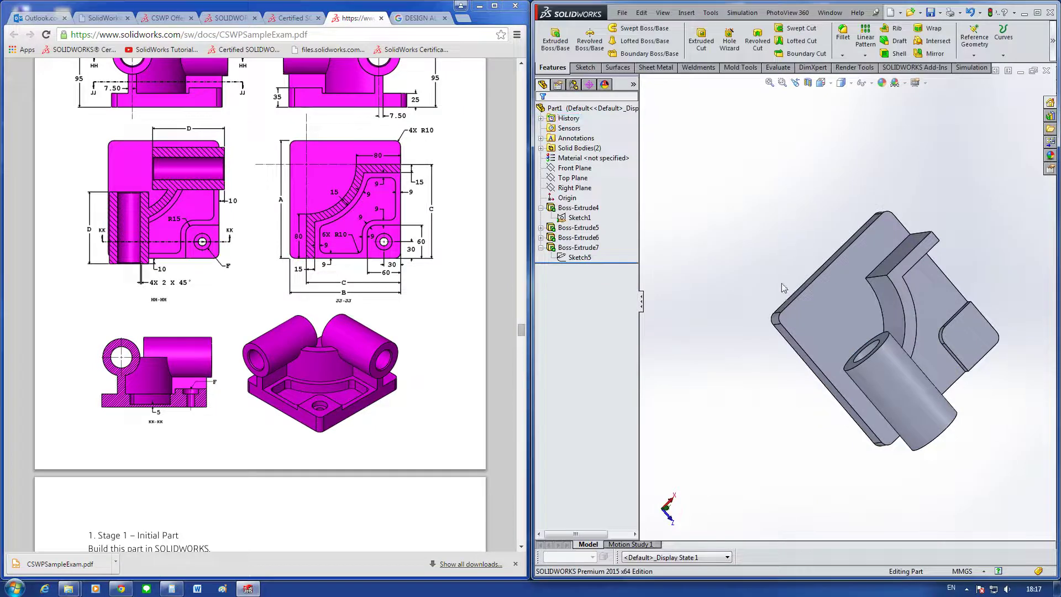
middle_drag(710, 172, 796, 79)
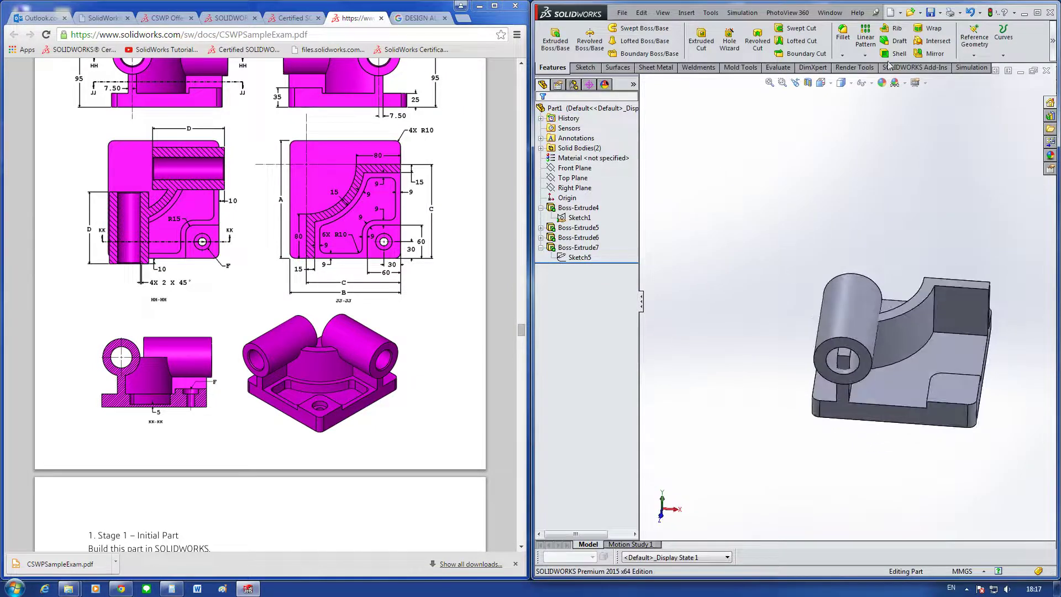
click(866, 54)
click(880, 78)
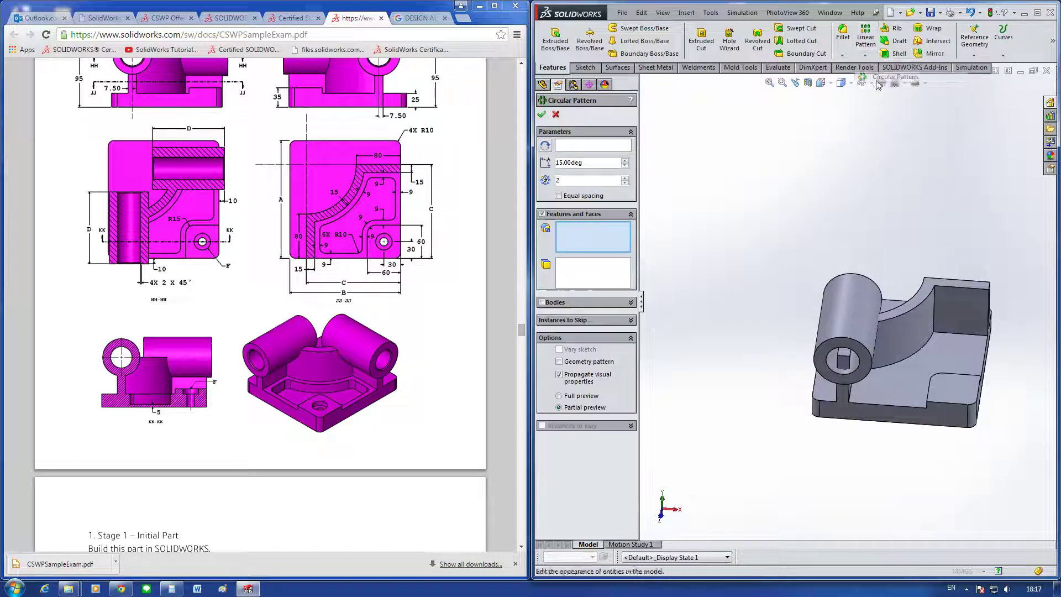
middle_drag(879, 166, 876, 297)
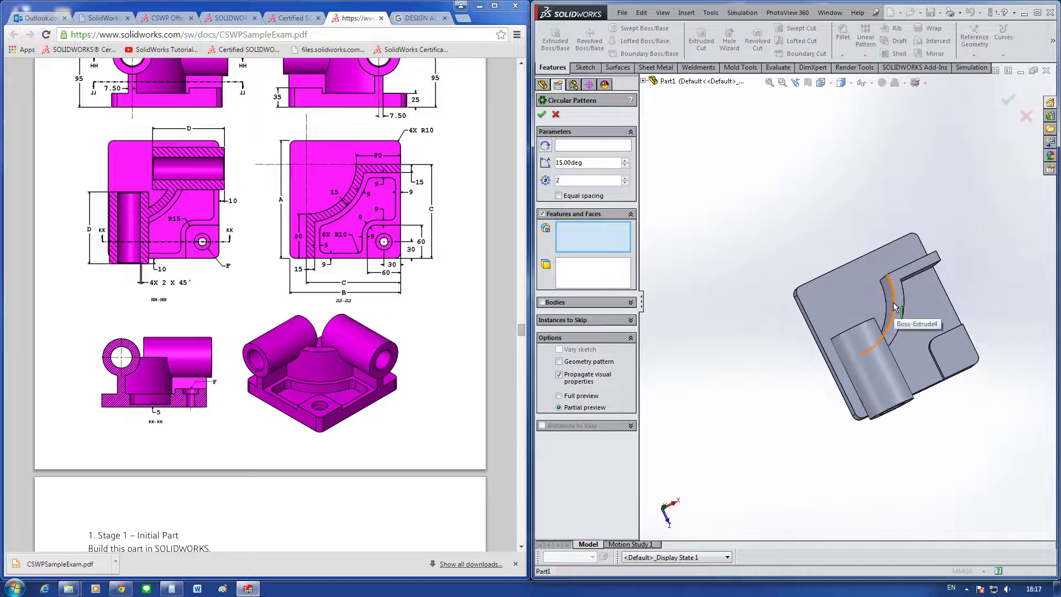
click(893, 303)
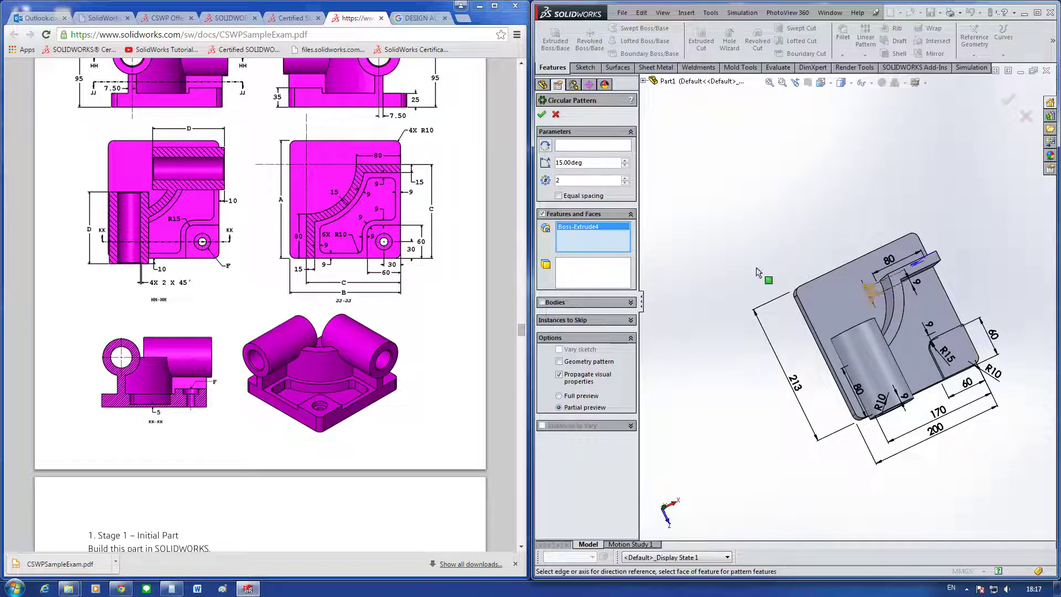
right_click(598, 235)
click(666, 243)
click(589, 147)
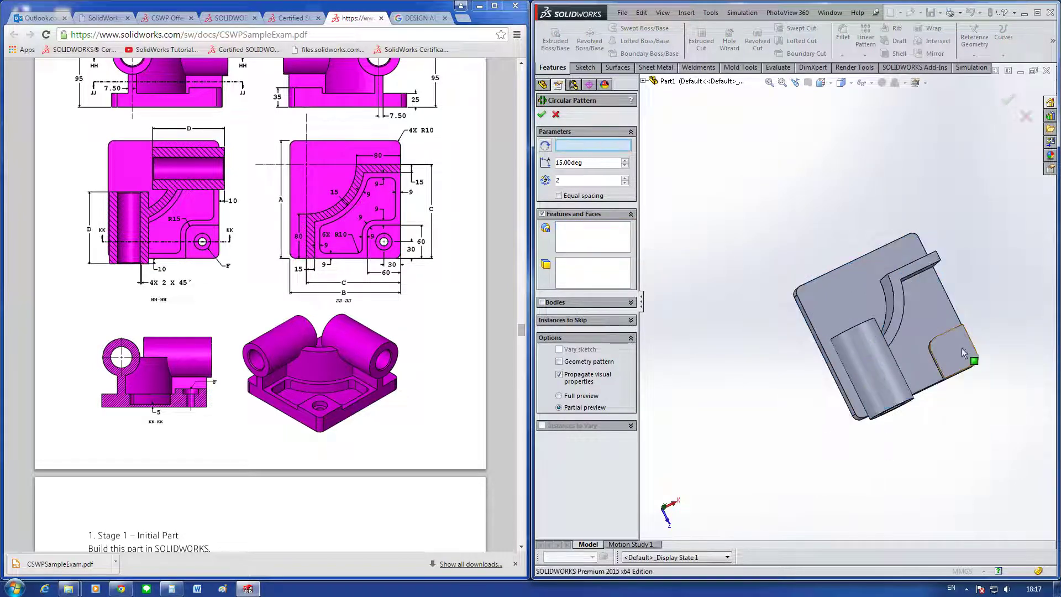
click(890, 304)
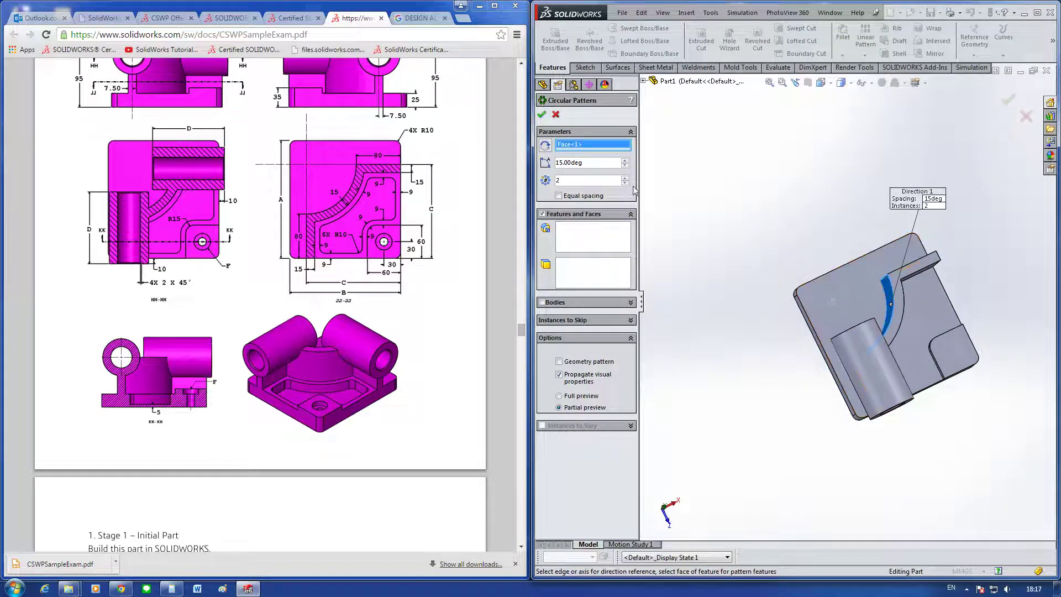
click(593, 250)
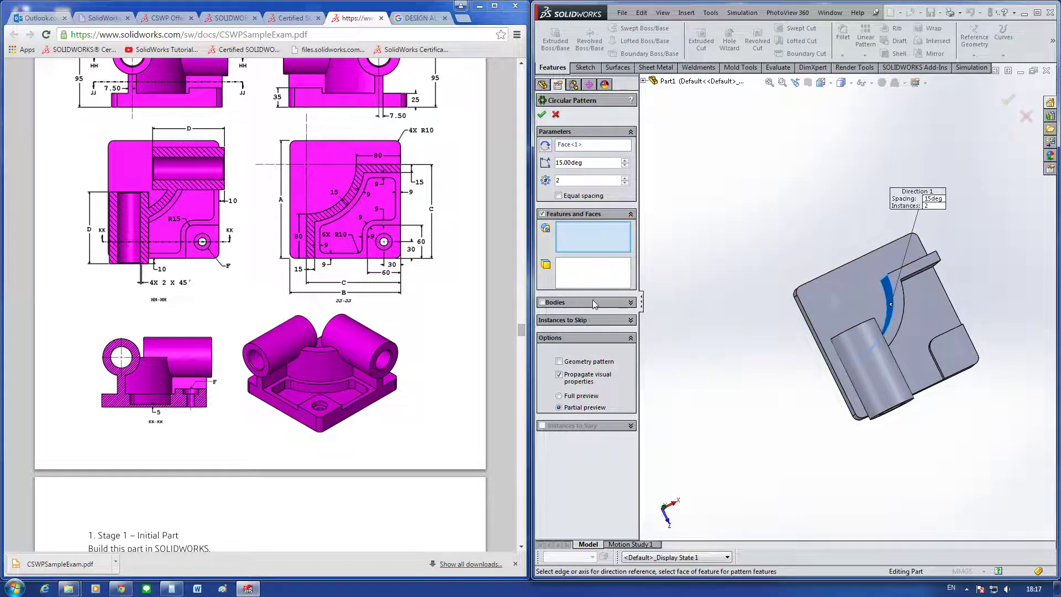
click(594, 304)
click(873, 363)
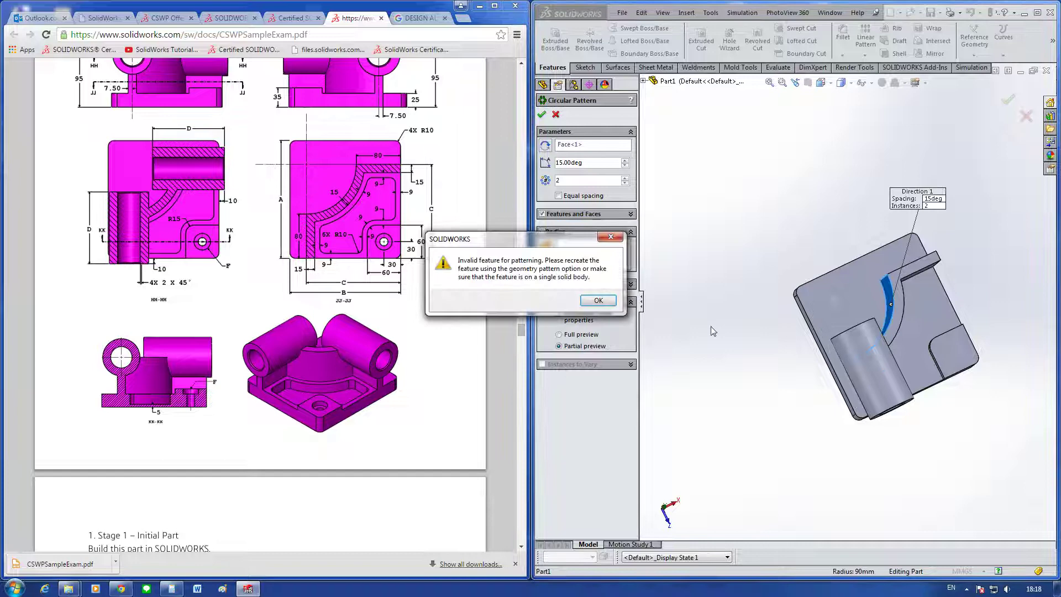
click(611, 237)
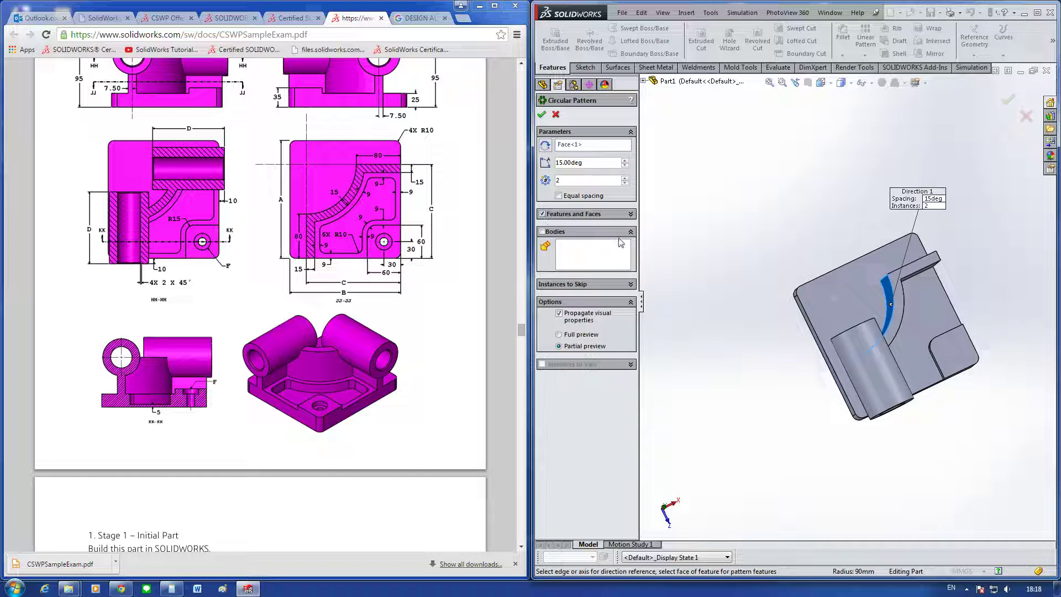
click(554, 117)
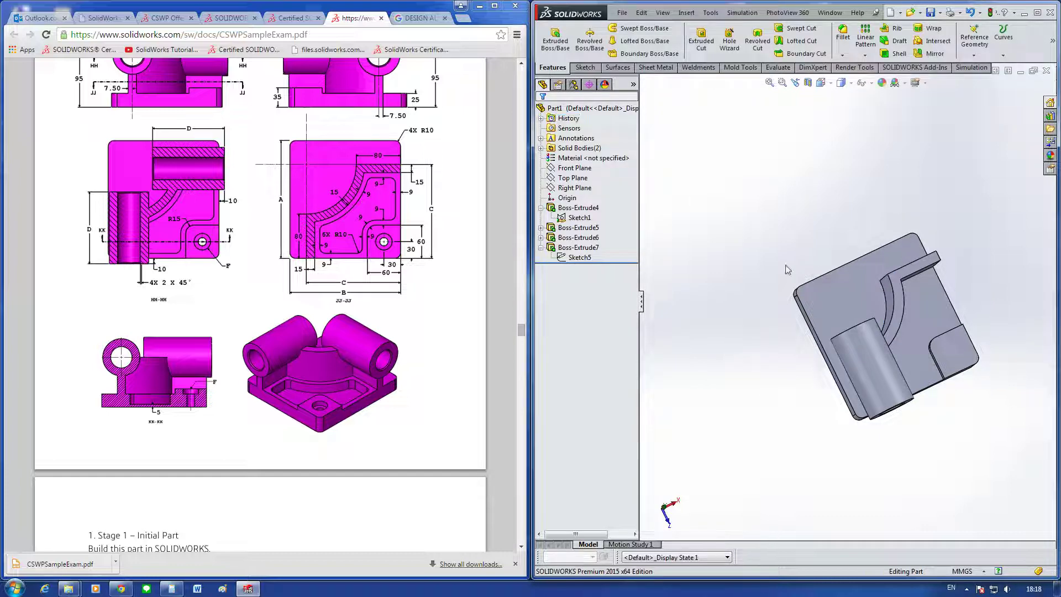
Step: Save the part as Part1 in a newly created Downloads\CSWP folder
key(ctrl+s)
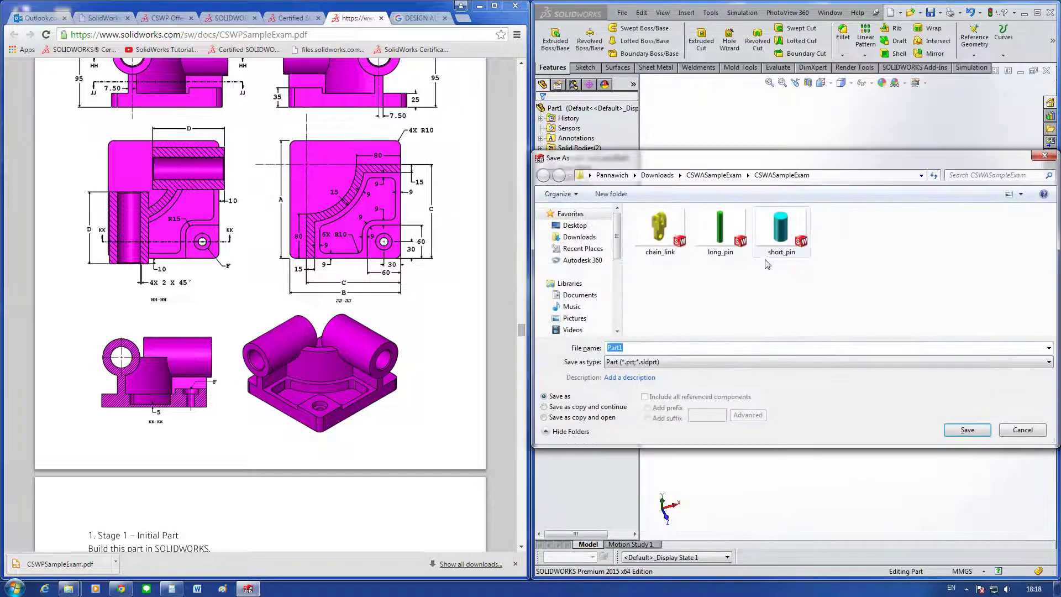
click(578, 237)
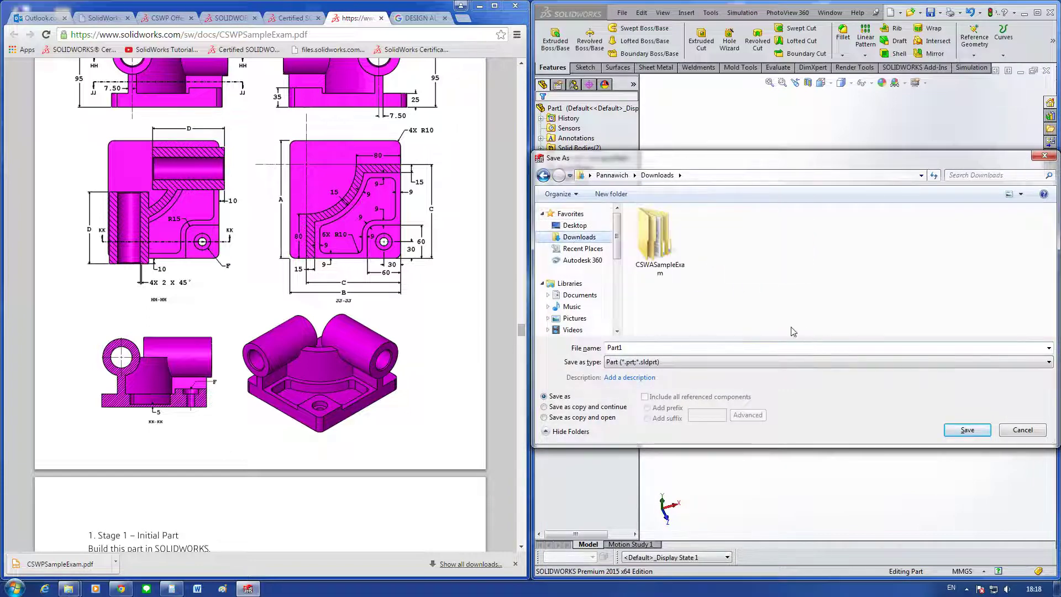
right_click(765, 320)
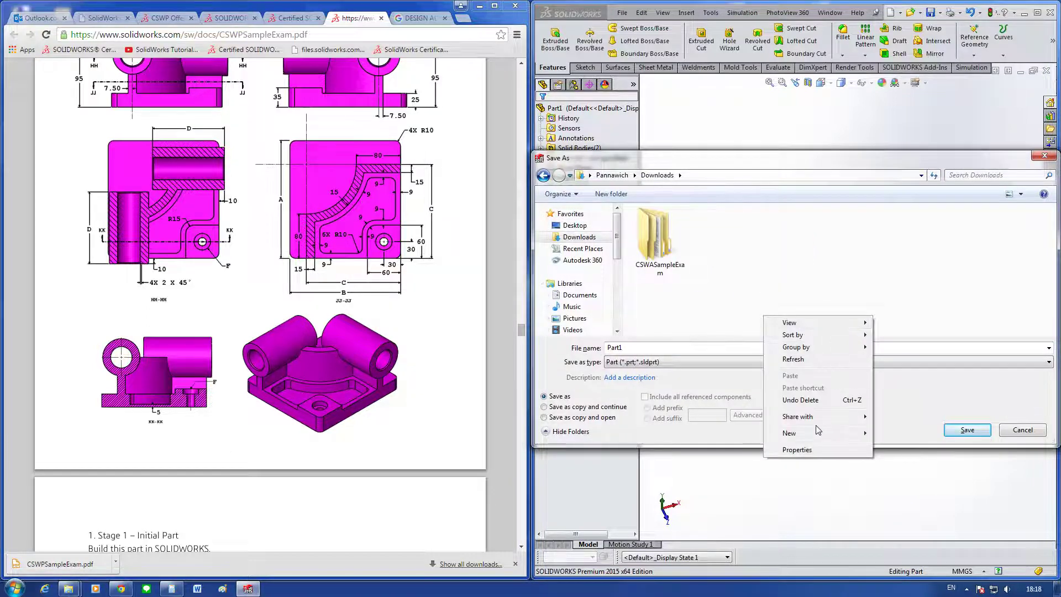
mouse_move(790, 433)
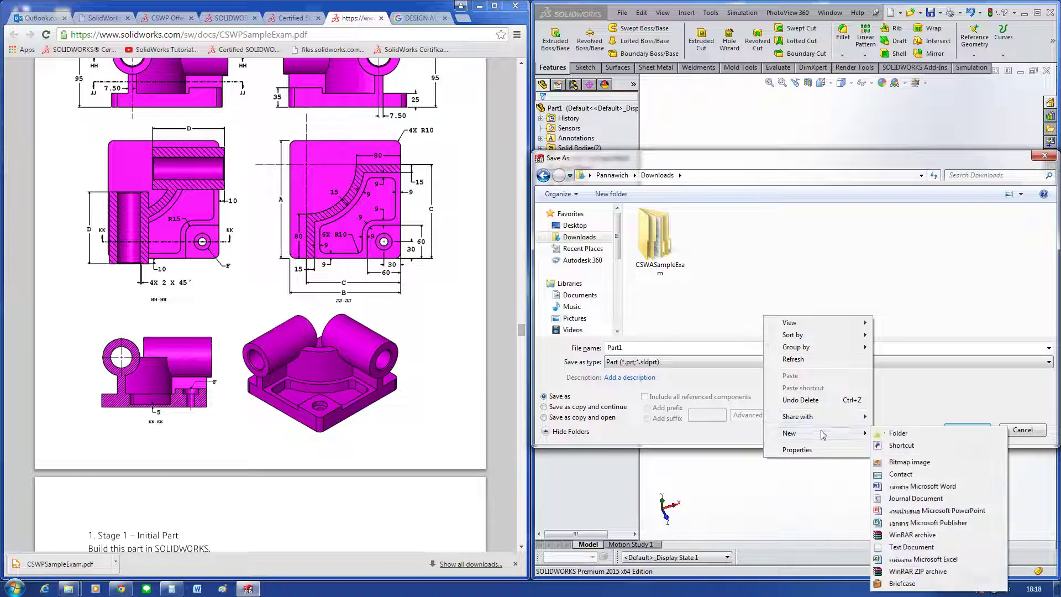
click(896, 434)
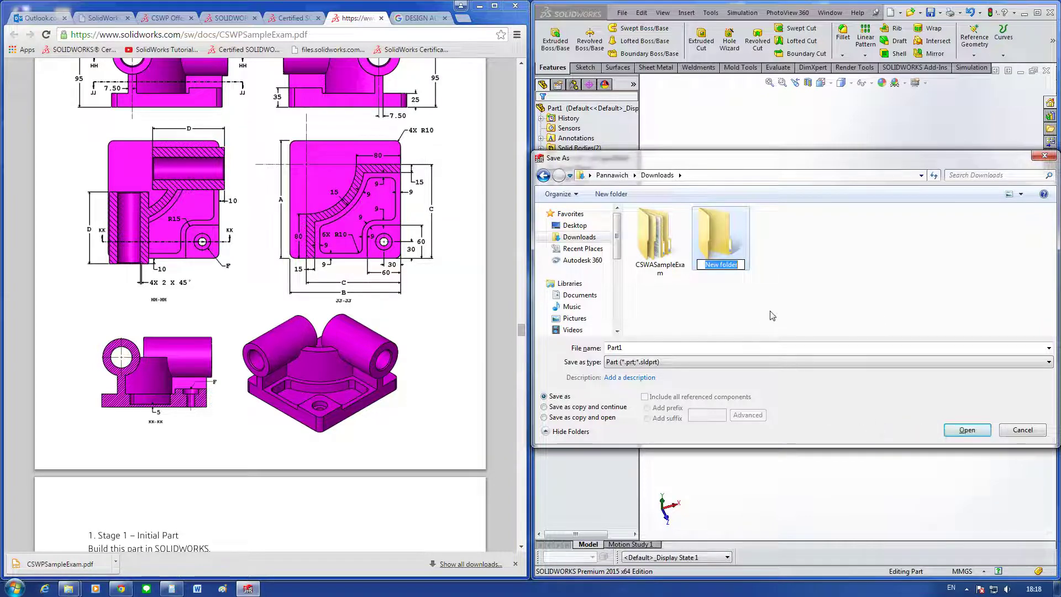
text(CSWP)
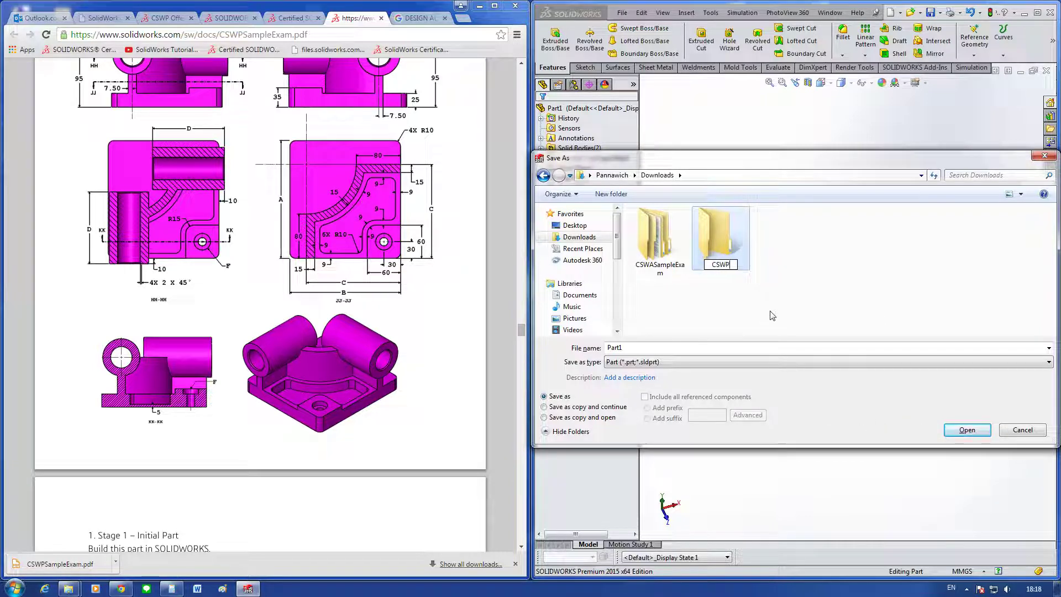
click(772, 316)
double_click(713, 238)
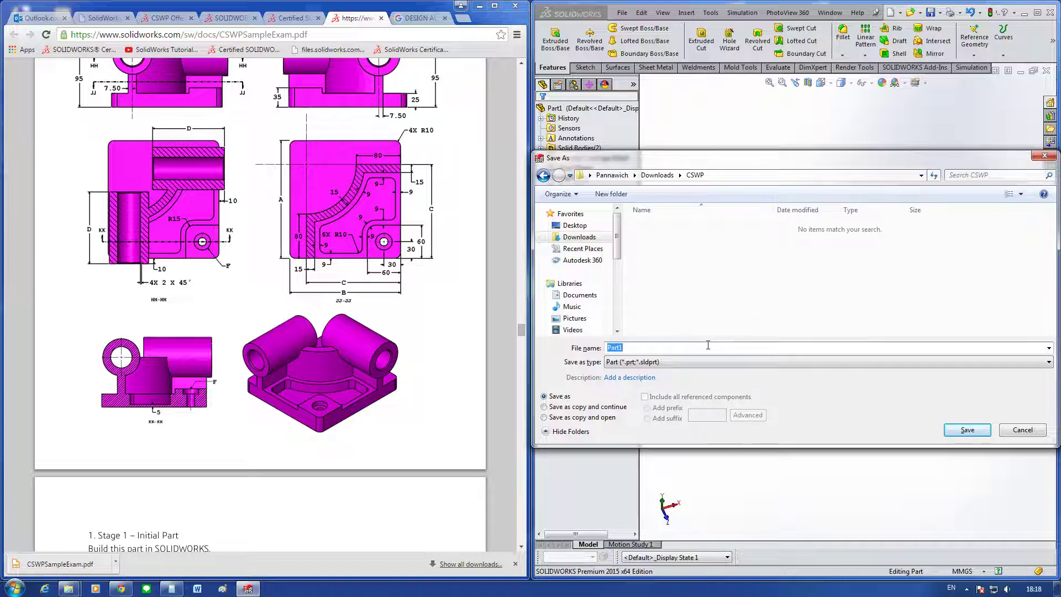
click(982, 435)
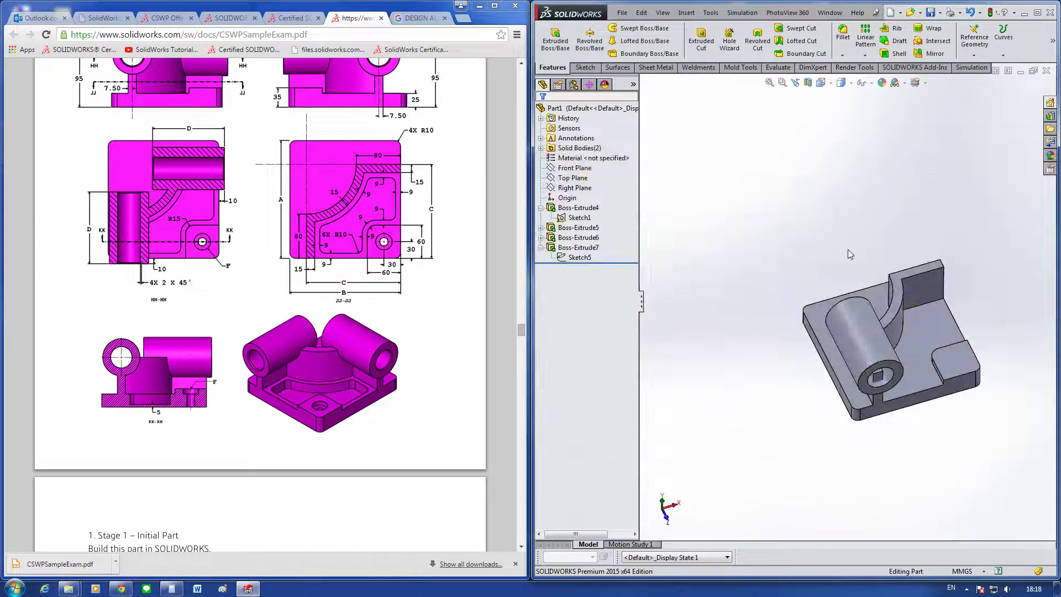
Step: Circular-pattern the Boss-Extrude7 body about the ring face axis at 90° with 2 instances
click(865, 55)
click(901, 51)
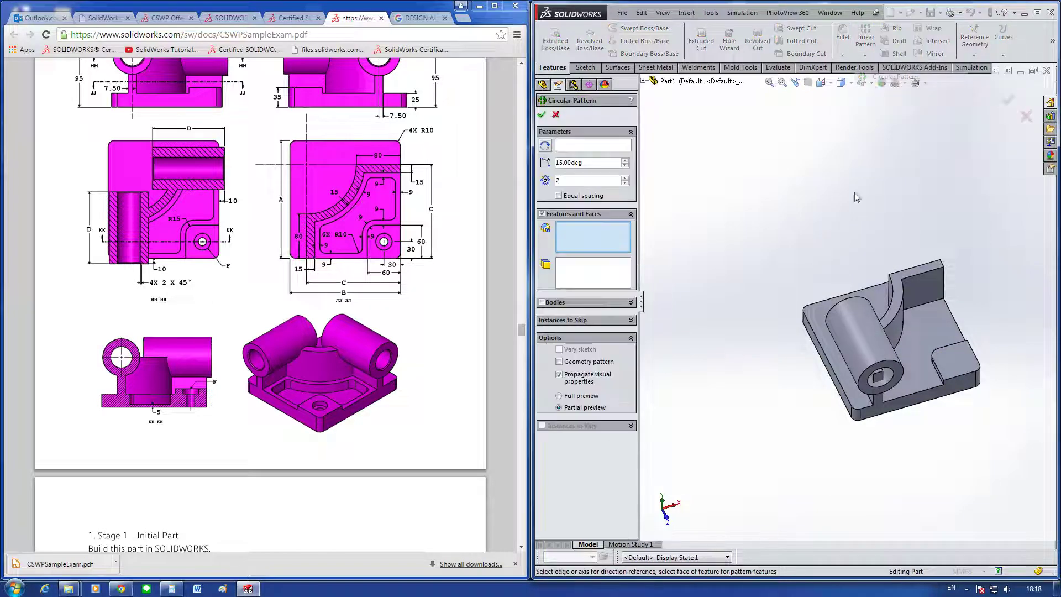
middle_drag(912, 334, 891, 305)
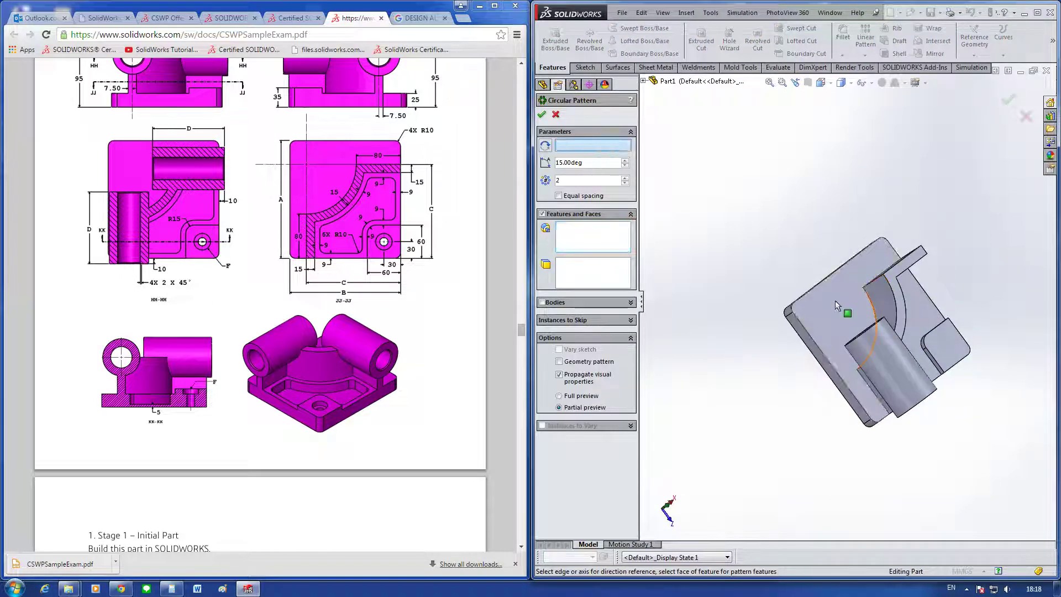
click(889, 300)
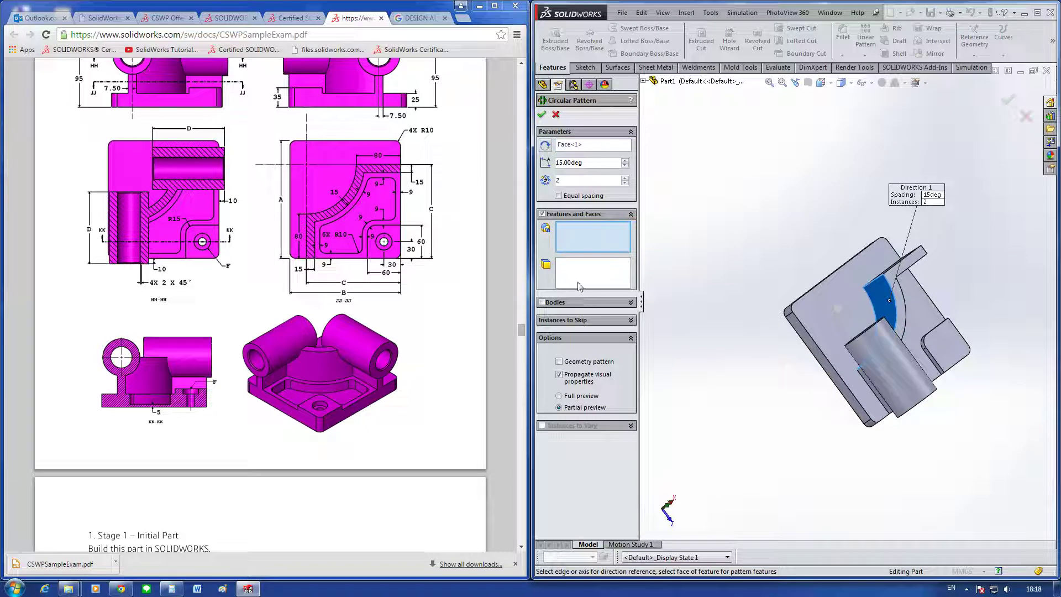
click(543, 302)
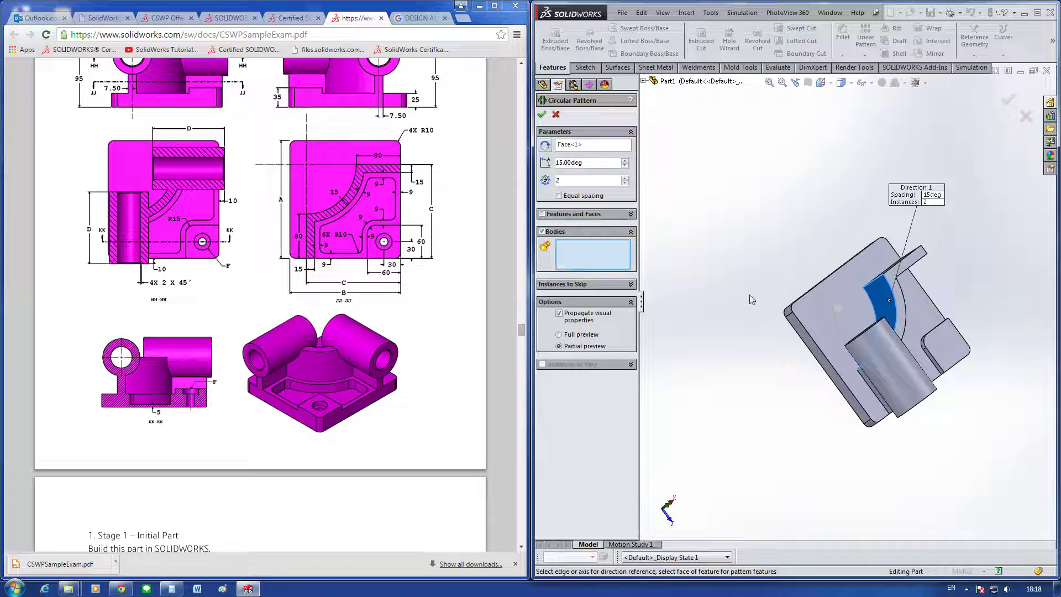
click(904, 379)
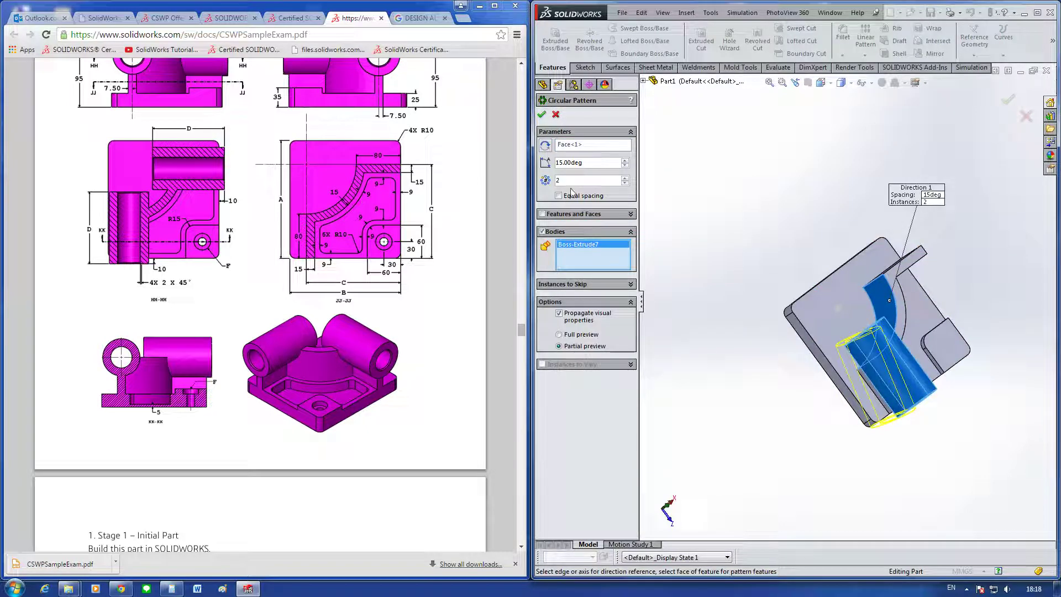
key(ctrl+1)
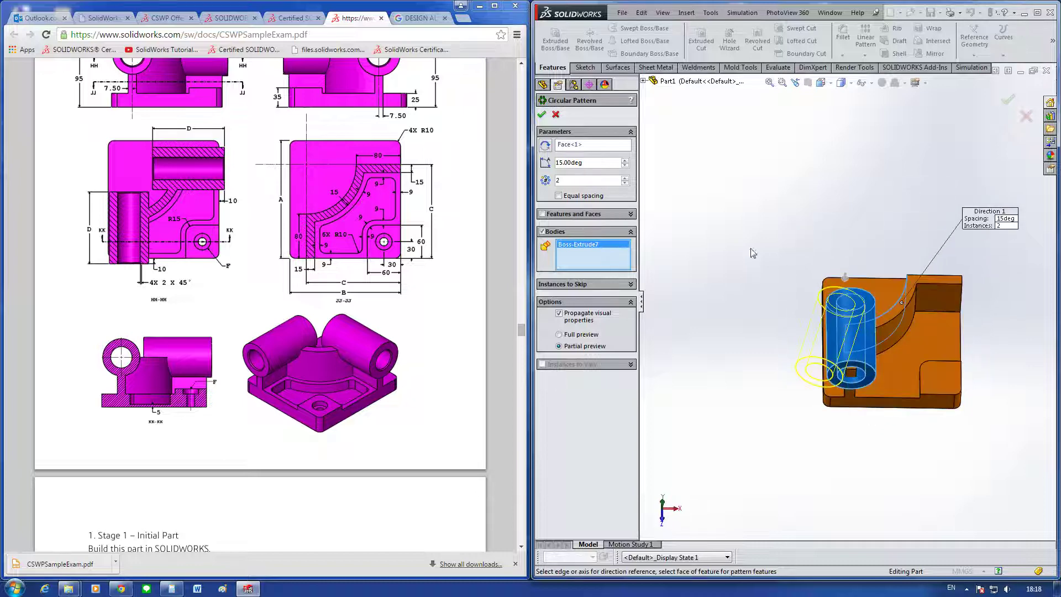
text(90)
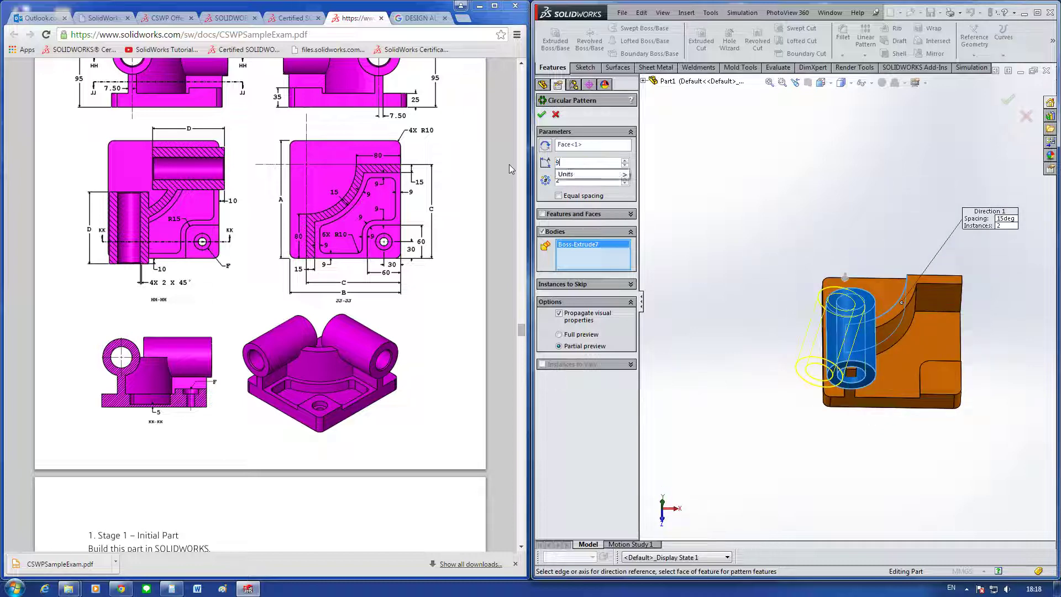
key(Return)
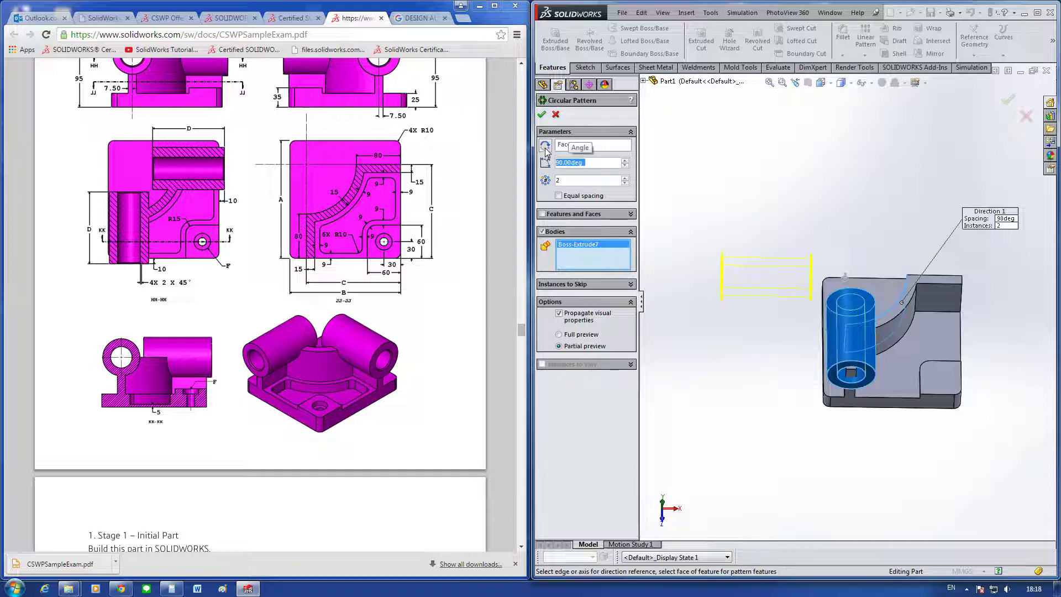
click(545, 153)
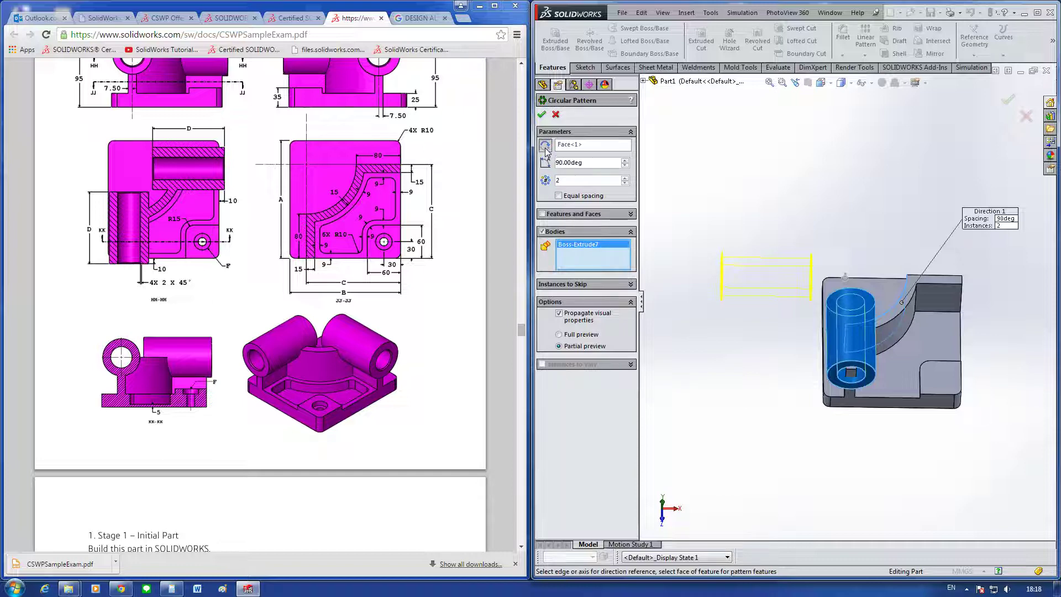
click(541, 115)
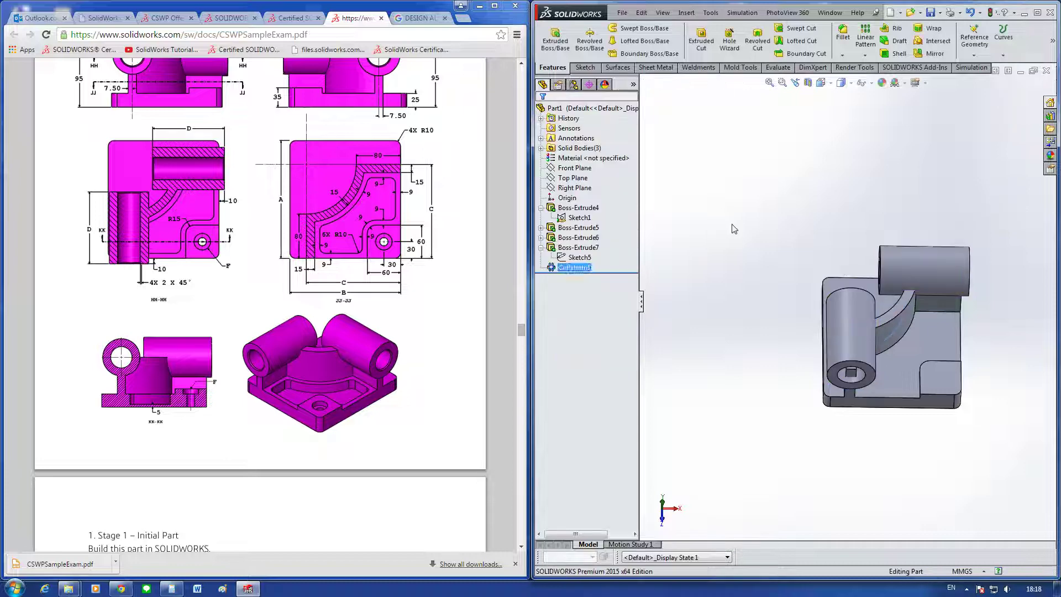
Step: Inspect the patterned copy against the exam drawing, then delete CirPattern1
mouse_move(794, 355)
middle_down()
mouse_move(780, 317)
mouse_move(915, 326)
middle_up()
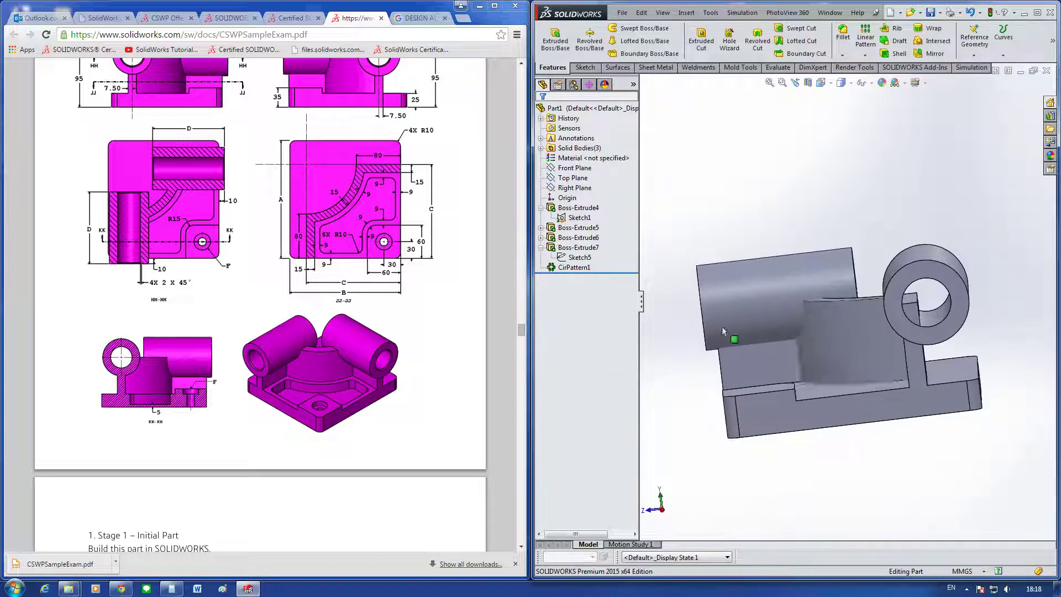
click(460, 309)
scroll(460, 309, up, 2)
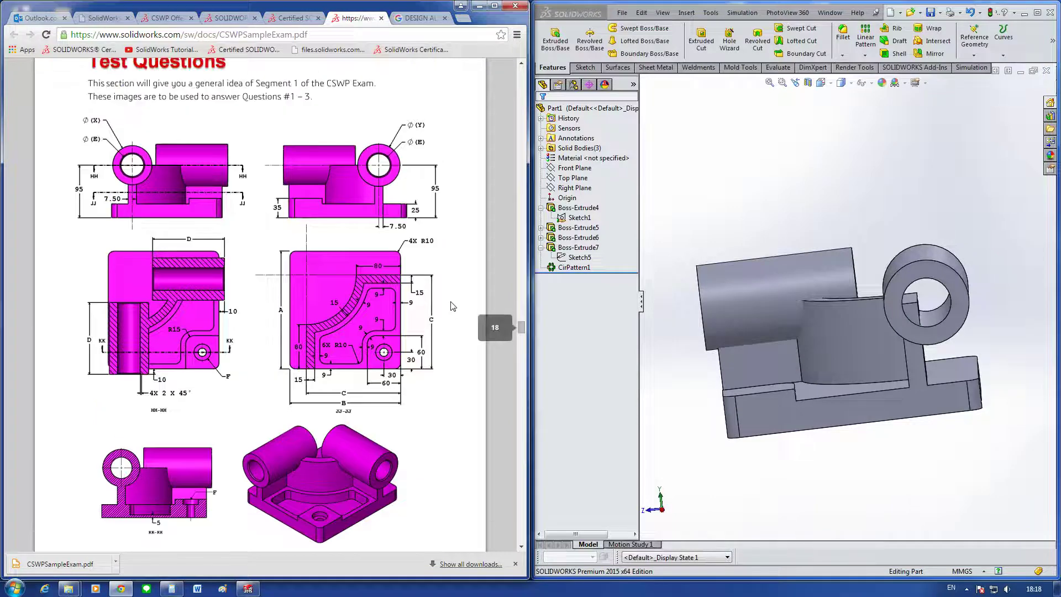
mouse_move(801, 331)
middle_down()
mouse_move(832, 327)
mouse_move(796, 376)
middle_up()
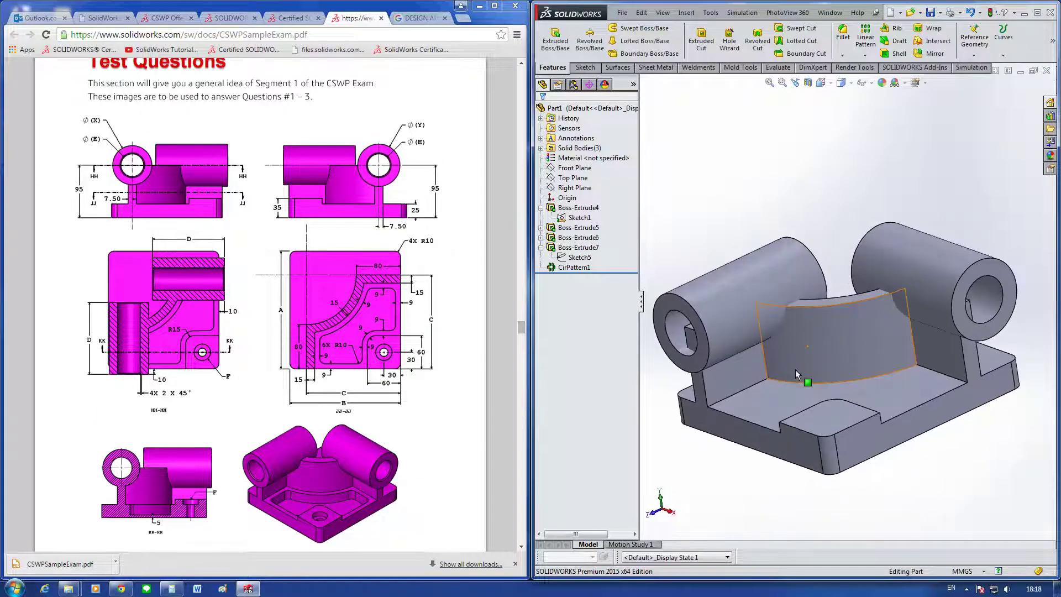
right_click(568, 269)
click(594, 319)
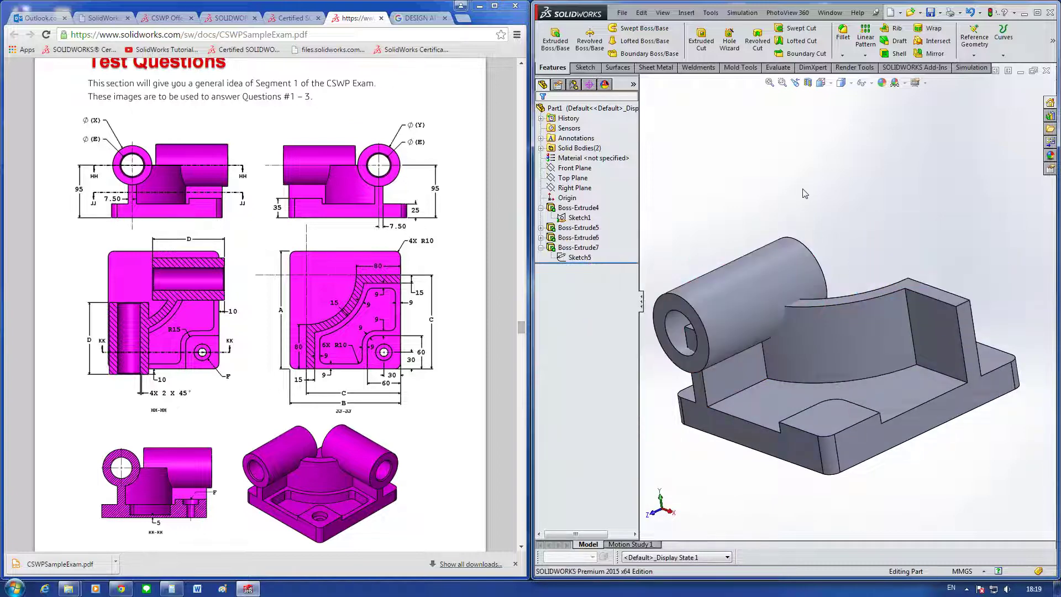
Step: View the ring sketch Sketch5 normal to, then orbit to the base's side face
click(628, 258)
key(ctrl+8)
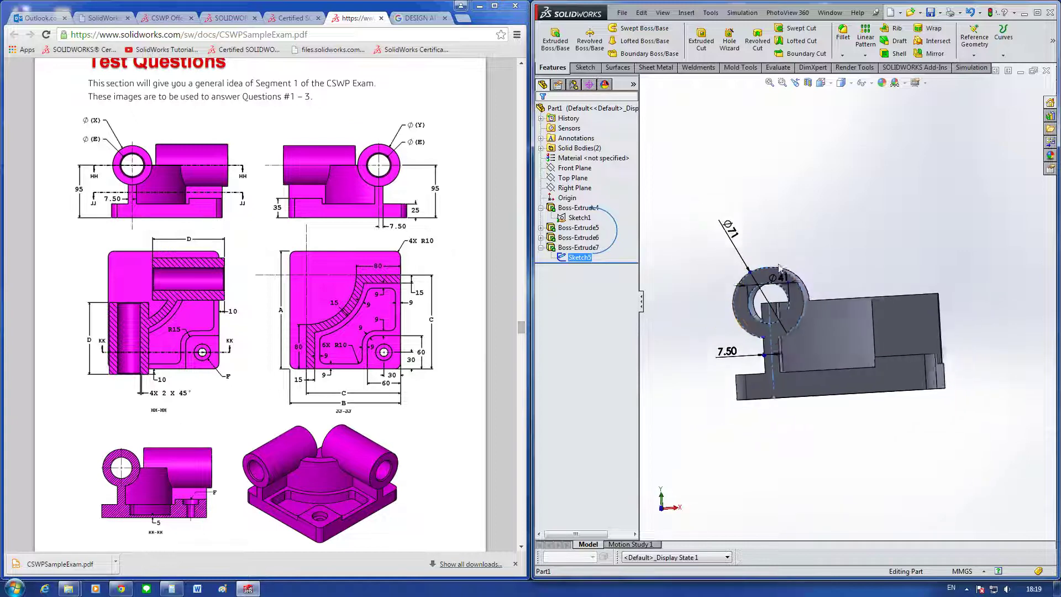
scroll(779, 268, down, 4)
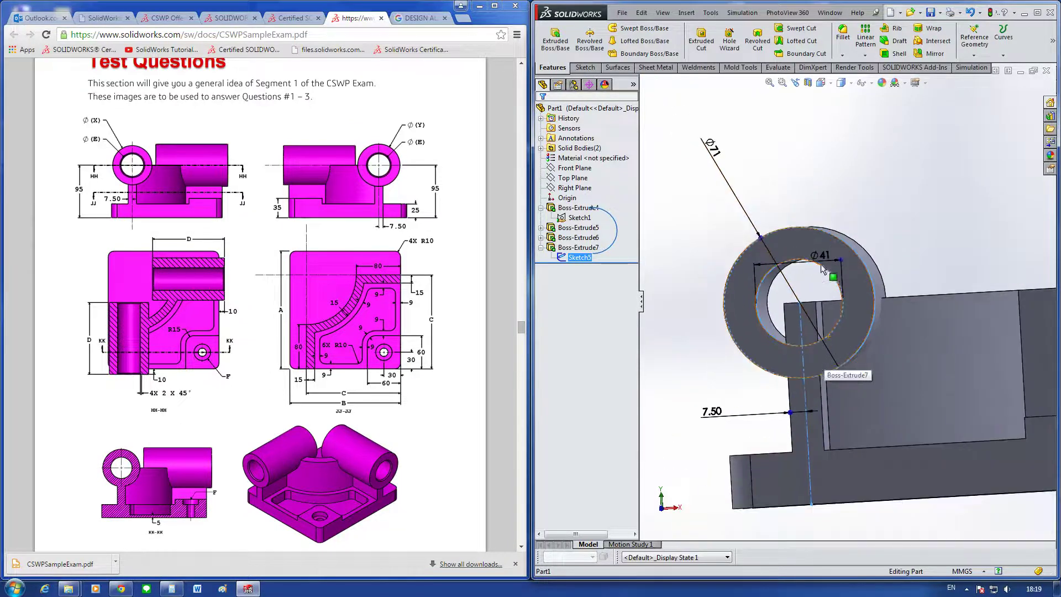
click(869, 230)
mouse_move(870, 230)
middle_down()
mouse_move(667, 309)
mouse_move(834, 332)
mouse_move(947, 374)
mouse_move(947, 346)
middle_up()
scroll(927, 332, down, 5)
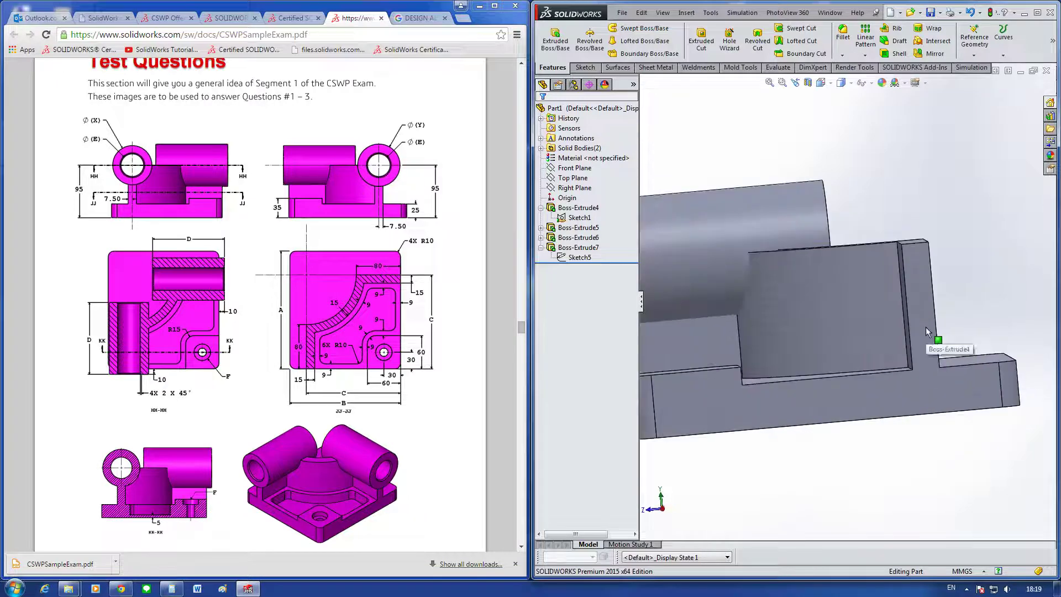
right_click(927, 331)
Step: Start a sketch on the base face and draw a vertical construction centerline
click(962, 307)
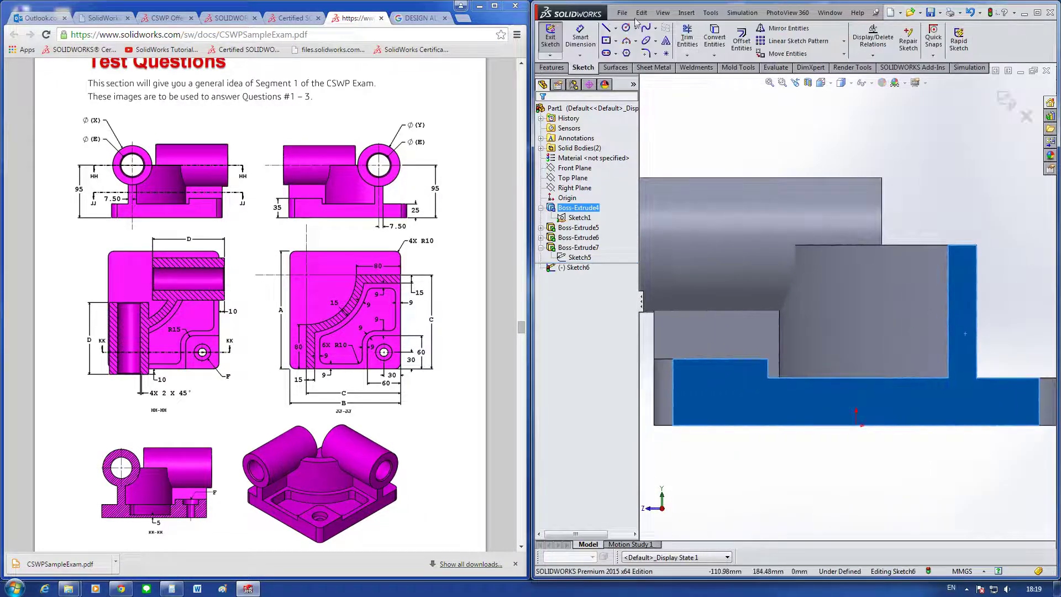
click(615, 27)
click(627, 48)
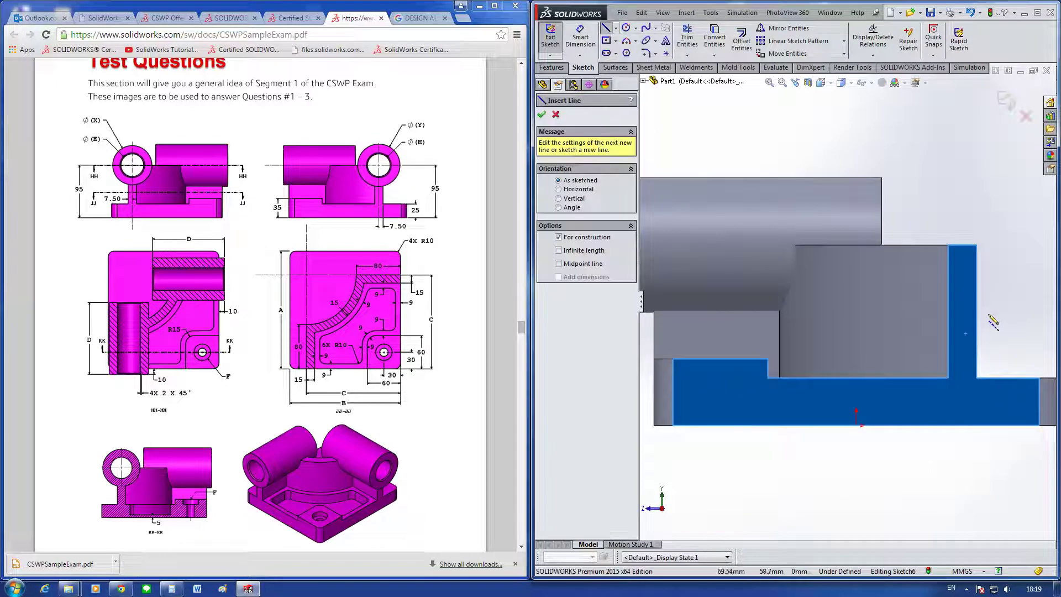
scroll(984, 325, down, 2)
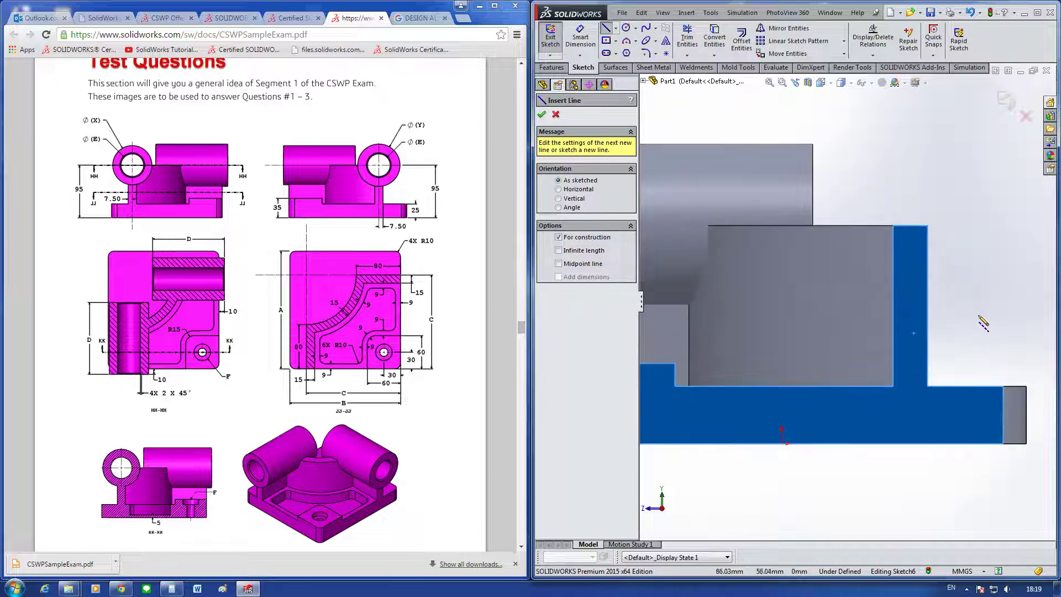
click(912, 443)
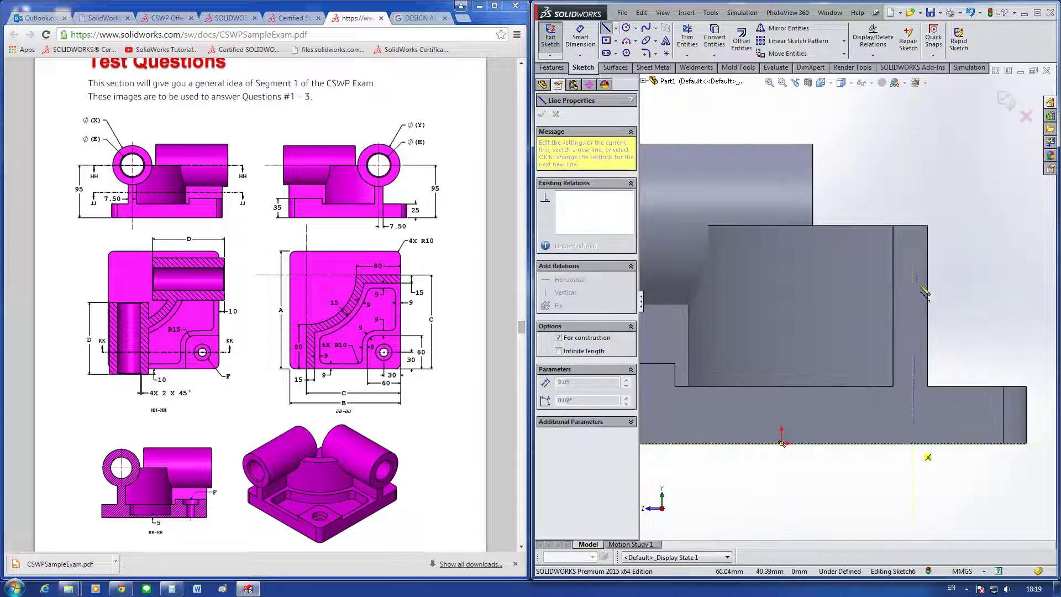
click(913, 224)
scroll(912, 243, down, 1)
key(Escape)
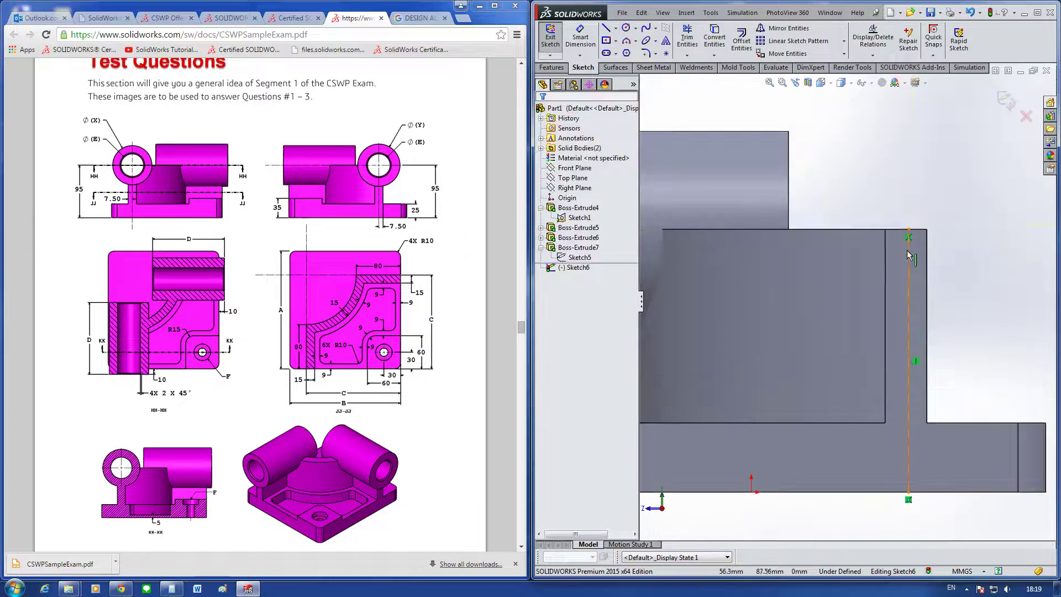
click(908, 255)
Step: Dimension the centerline 7.50 mm from the face edge
scroll(934, 265, down, 1)
key(d)
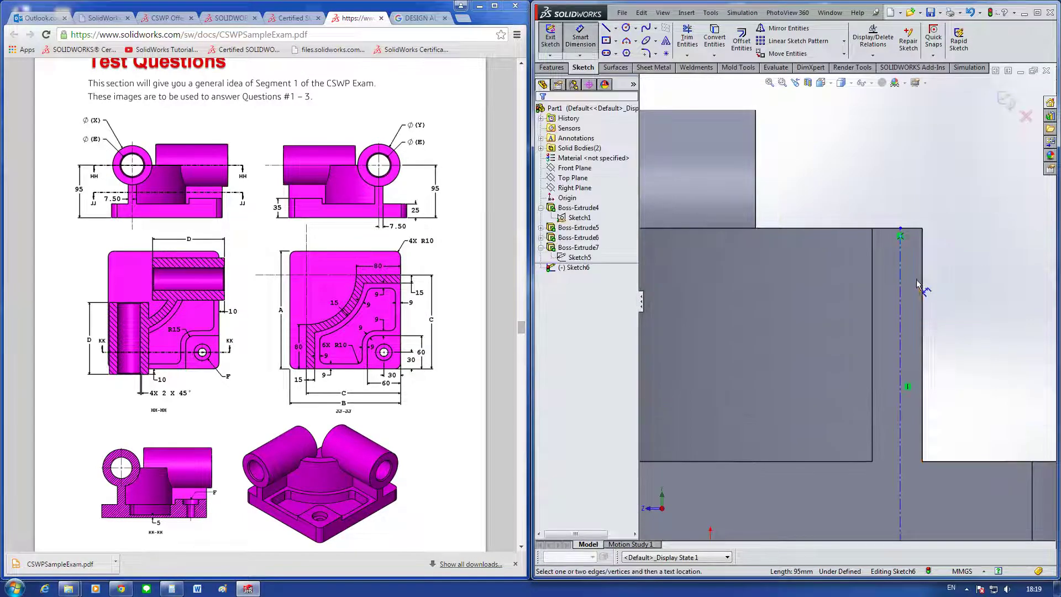
click(901, 293)
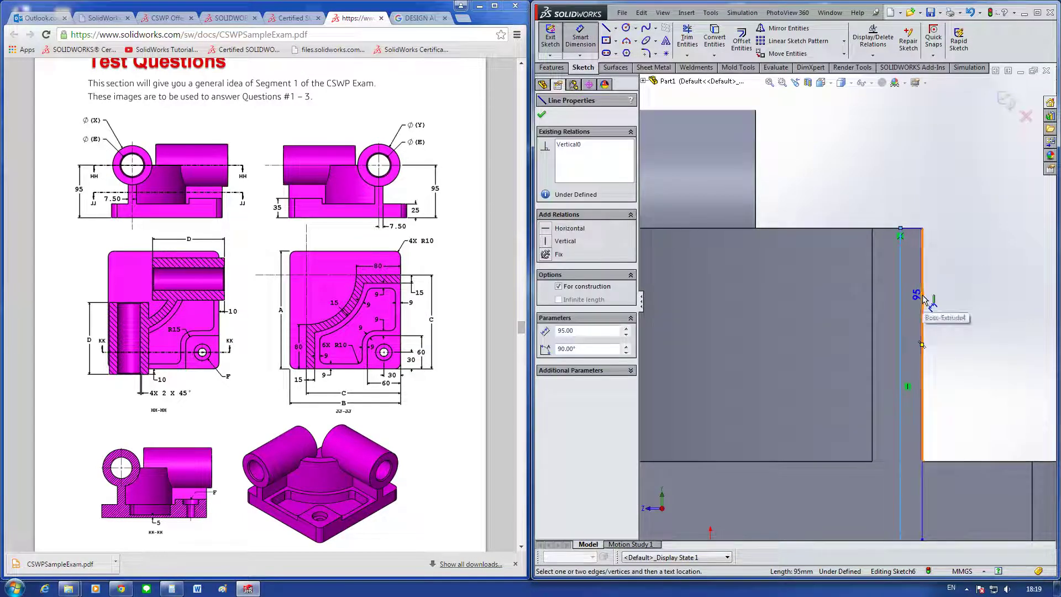
click(921, 300)
scroll(920, 398, up, 2)
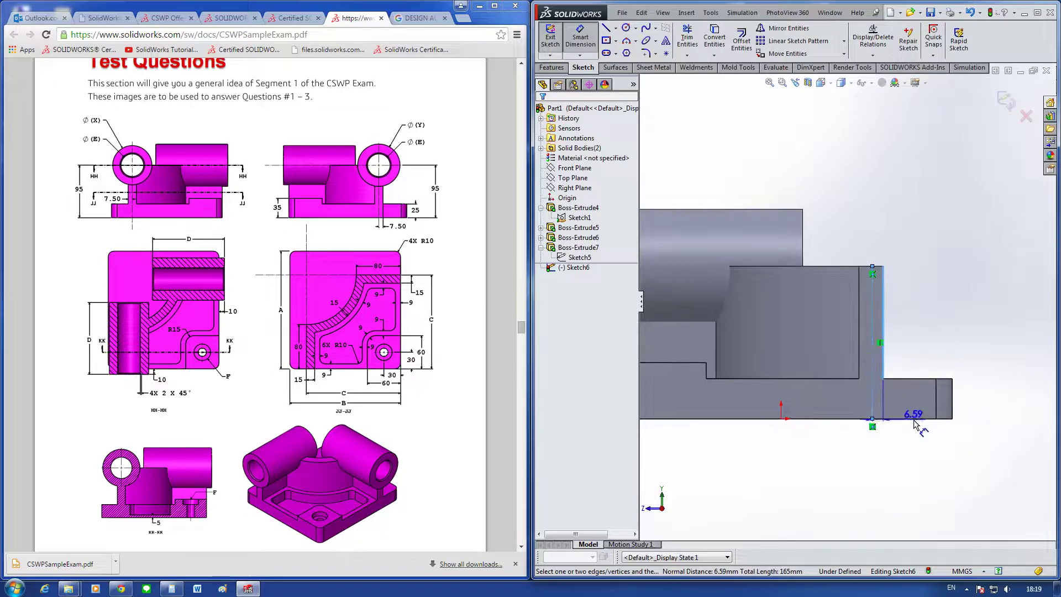
click(908, 476)
text(7.5)
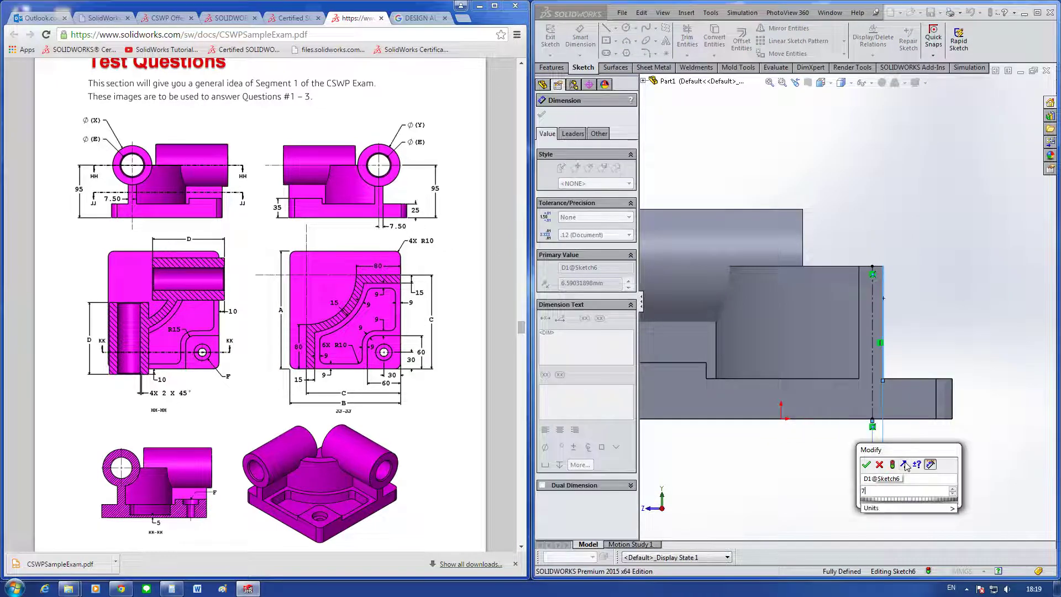
key(Return)
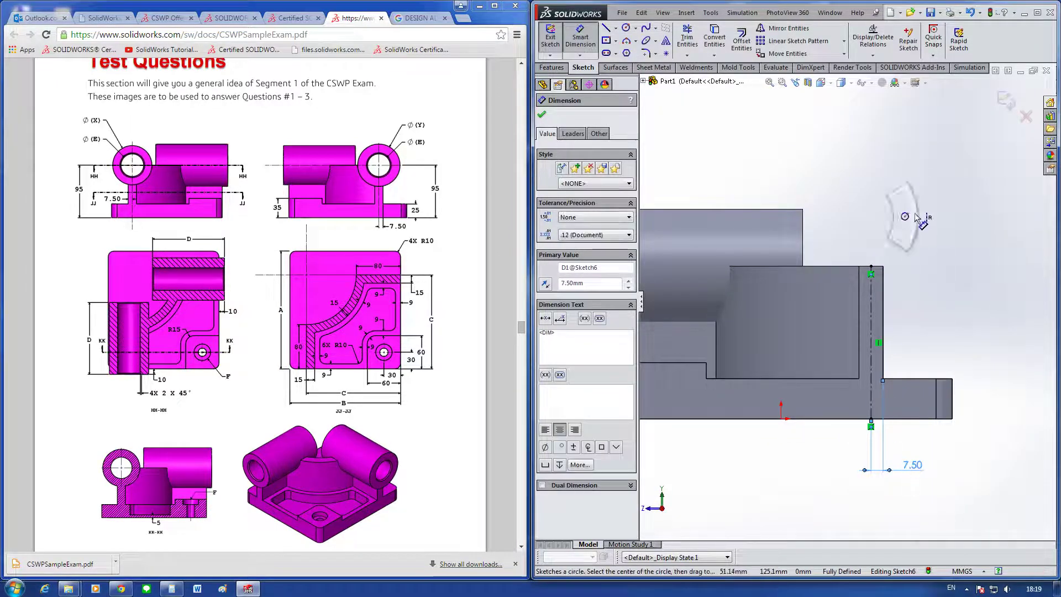
Step: Draw a circle on the centerline and set its diameter to 200/3+10 (76.67 mm)
right_drag(917, 182, 908, 243)
click(871, 267)
click(939, 289)
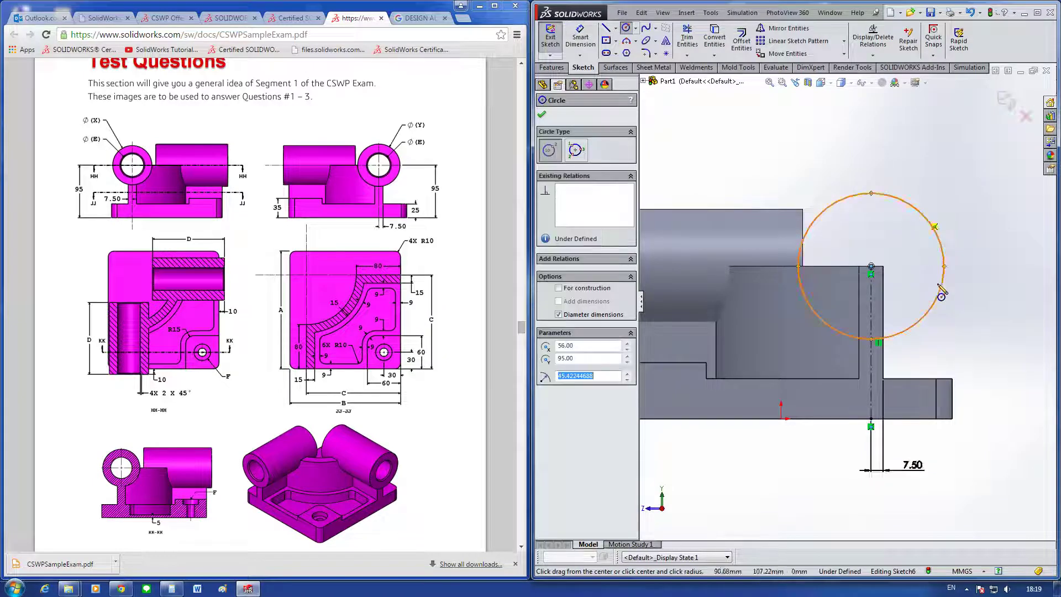
click(931, 226)
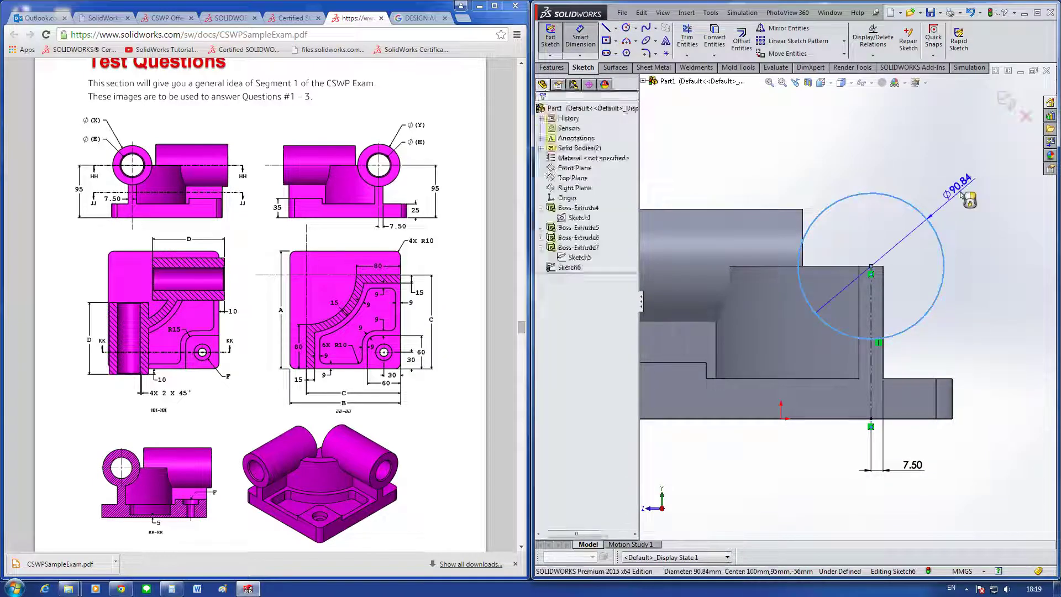
click(934, 177)
click(492, 324)
scroll(492, 324, down, 5)
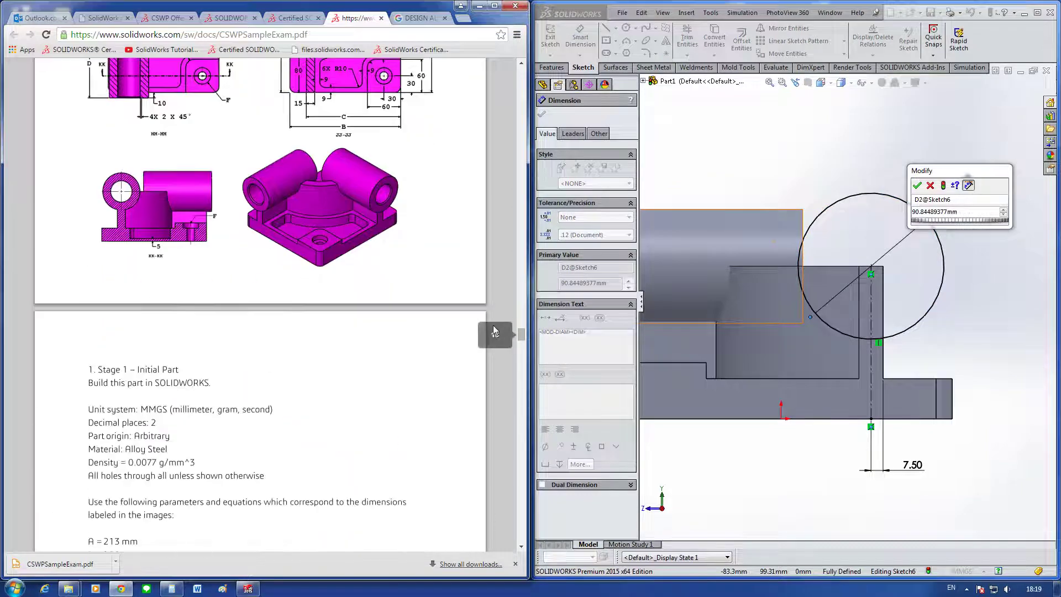
scroll(497, 327, down, 2)
scroll(497, 326, down, 3)
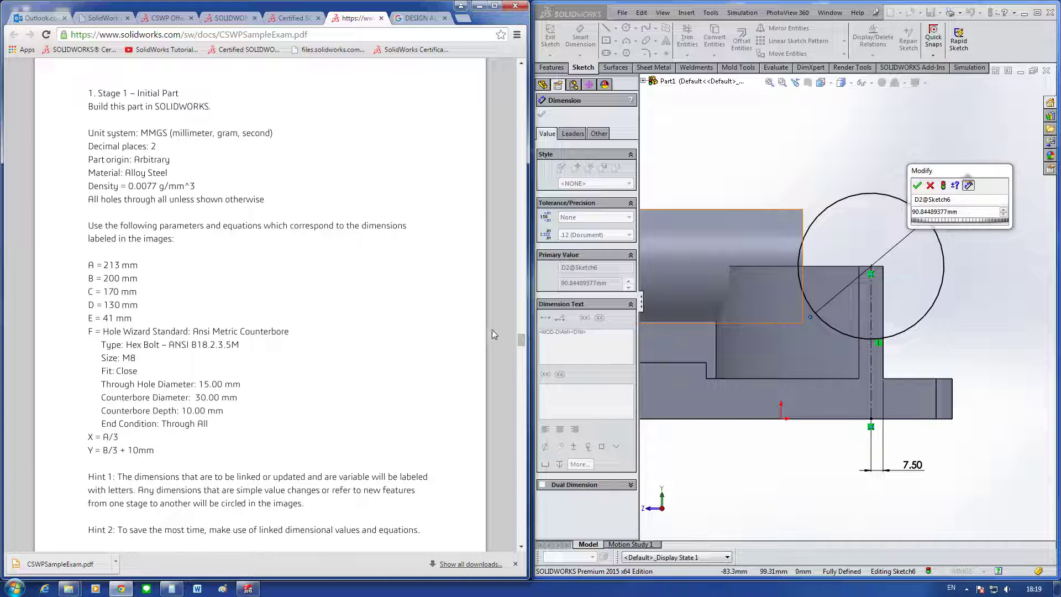
scroll(492, 329, up, 2)
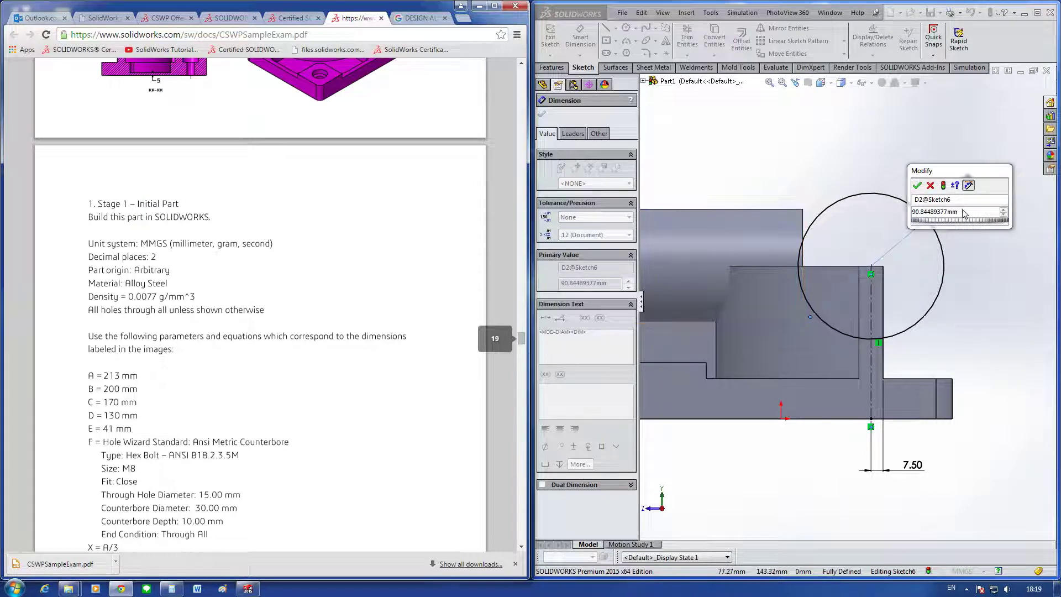
double_click(963, 211)
text(200)
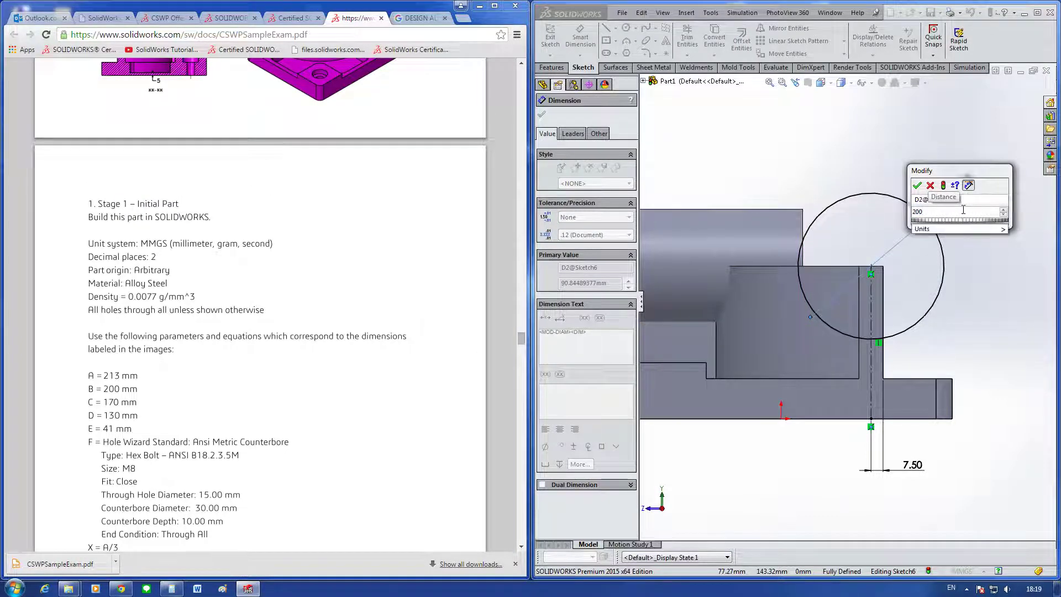
text(/3)
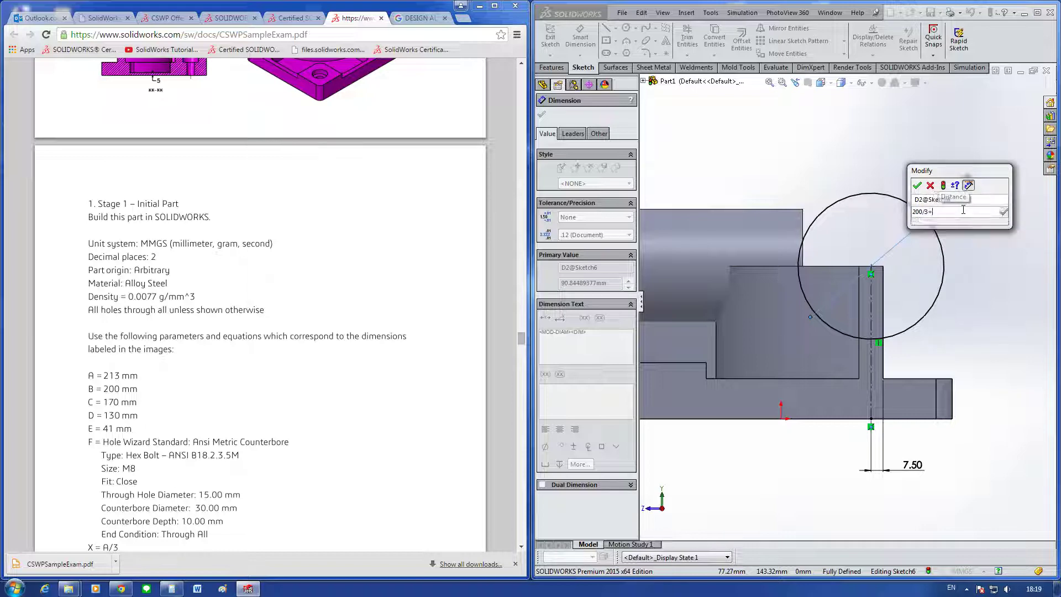
text(+10)
key(Return)
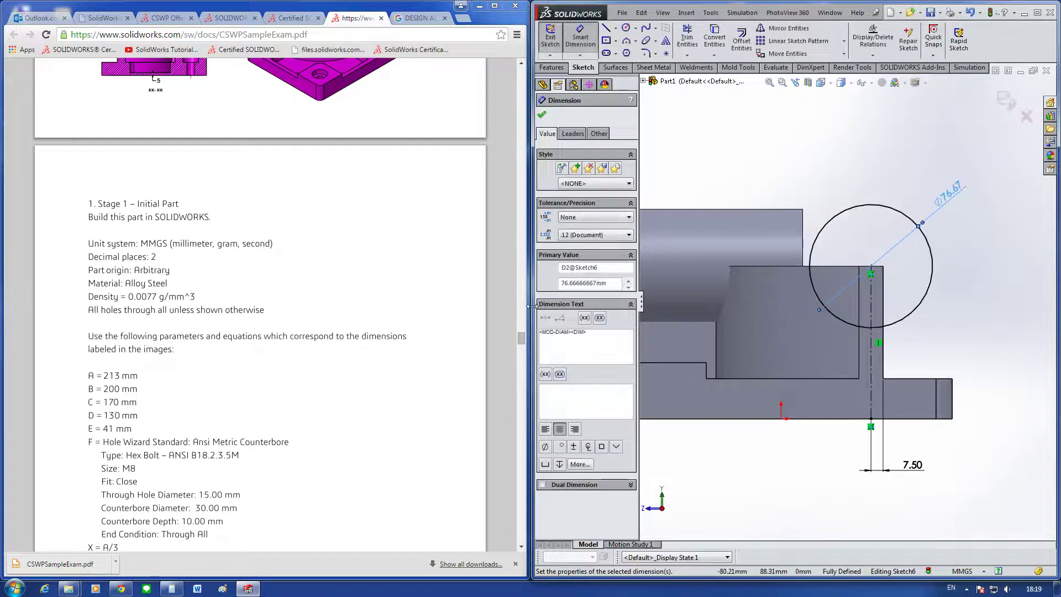
mouse_move(332, 414)
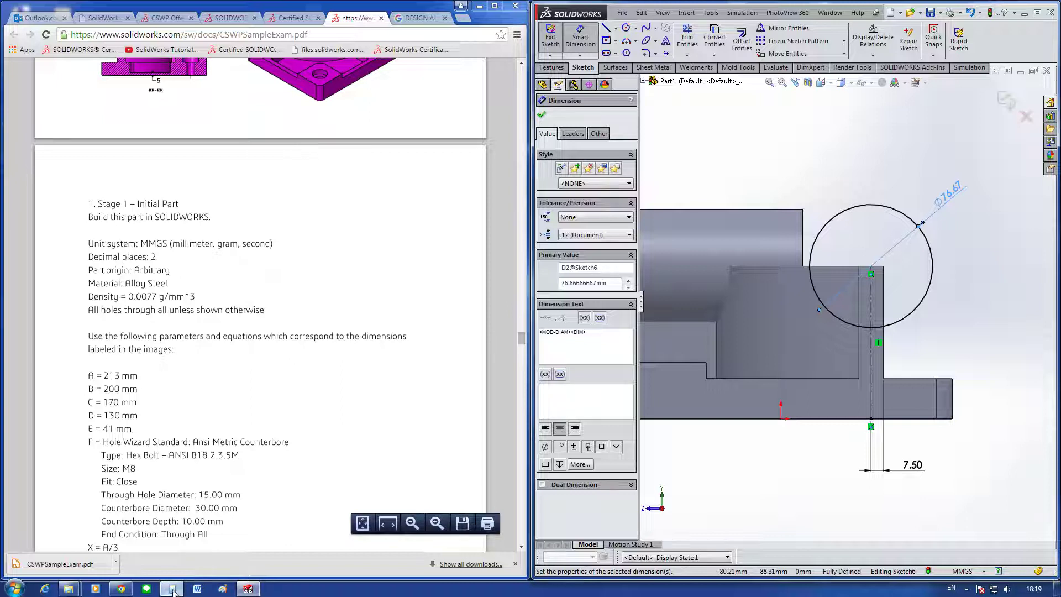
Step: Check the 76.67 value with the calculator and review the exam parameters
click(172, 588)
click(171, 588)
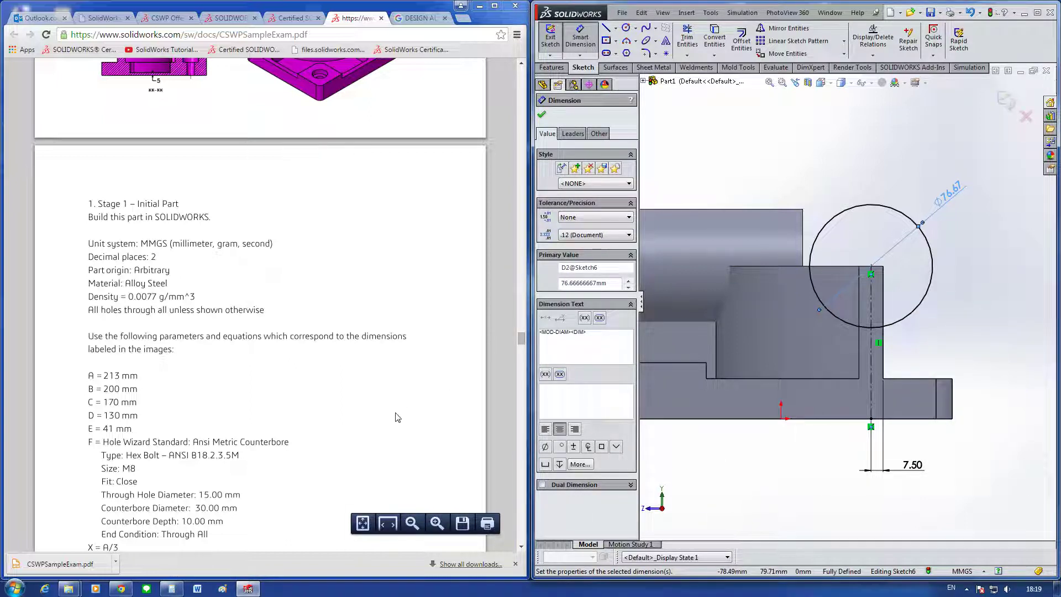
scroll(433, 340, up, 3)
scroll(433, 334, up, 3)
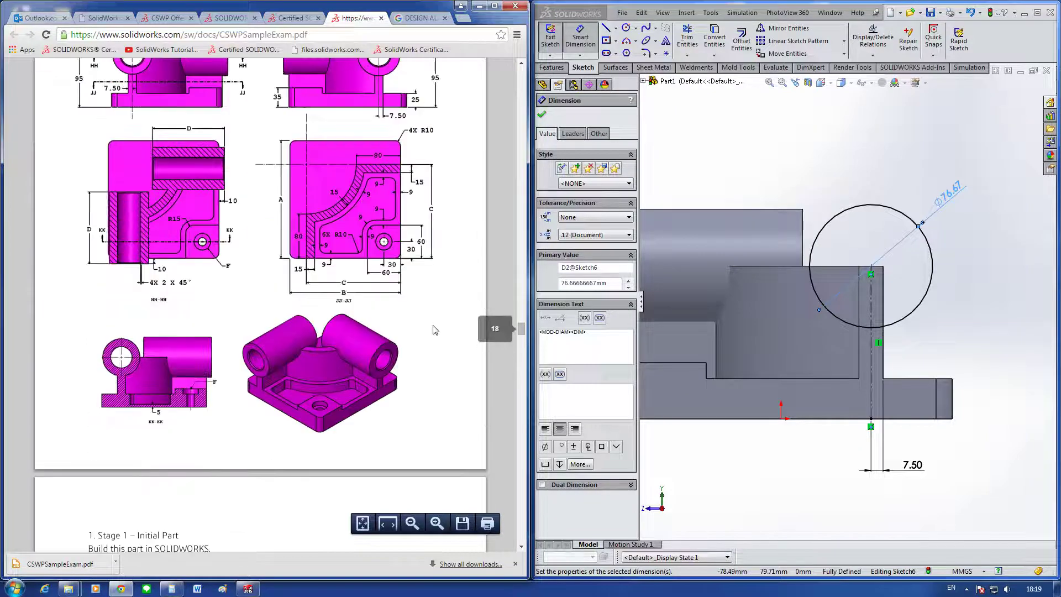
scroll(434, 330, up, 1)
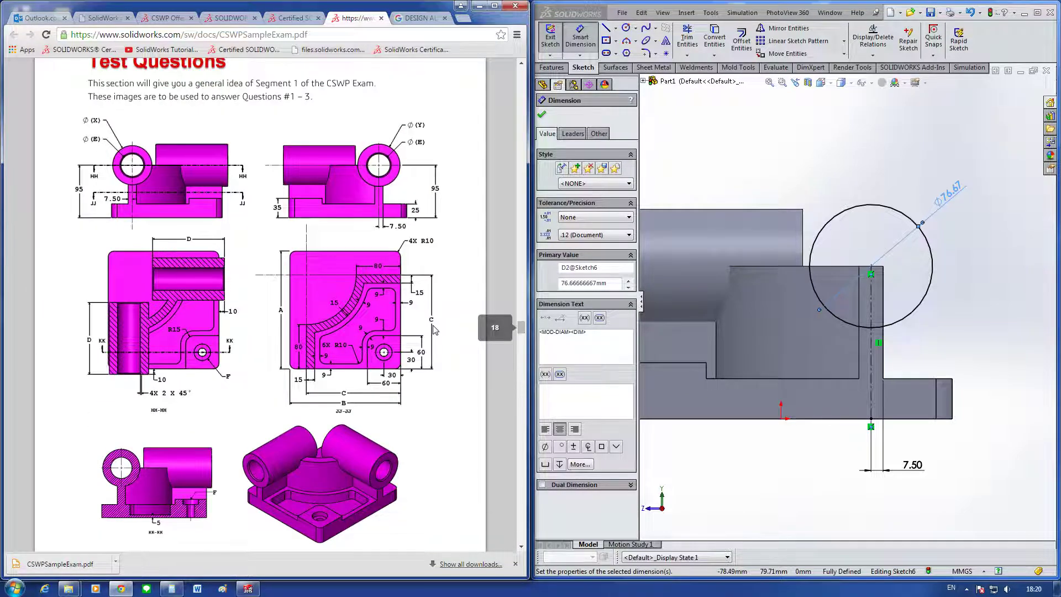
scroll(434, 330, down, 3)
scroll(435, 333, down, 3)
scroll(436, 337, down, 1)
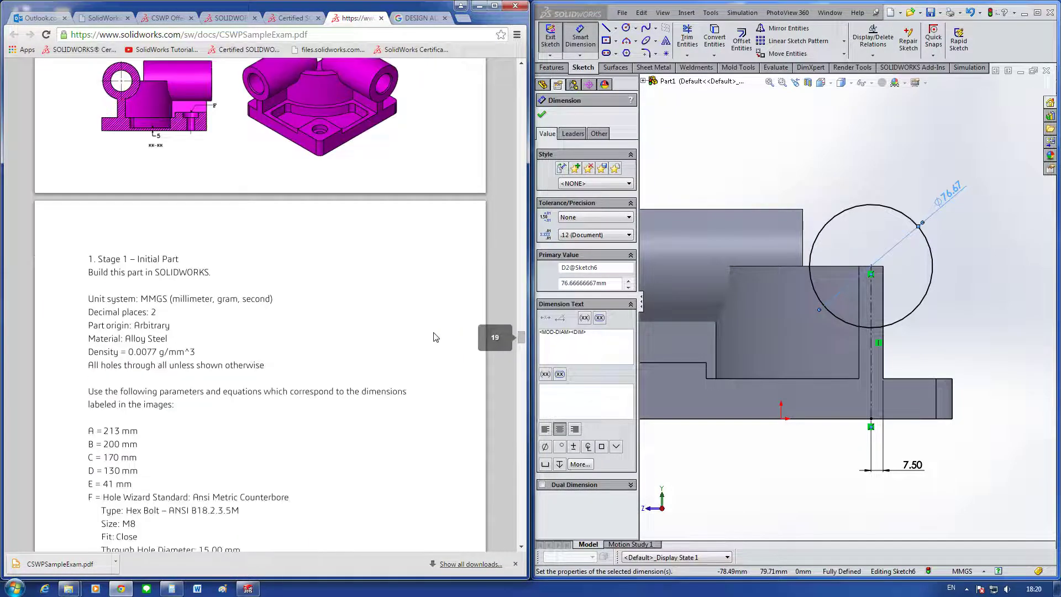
Step: Add a Ø41 mm circle sharing the larger circle's centre
right_drag(841, 249, 898, 255)
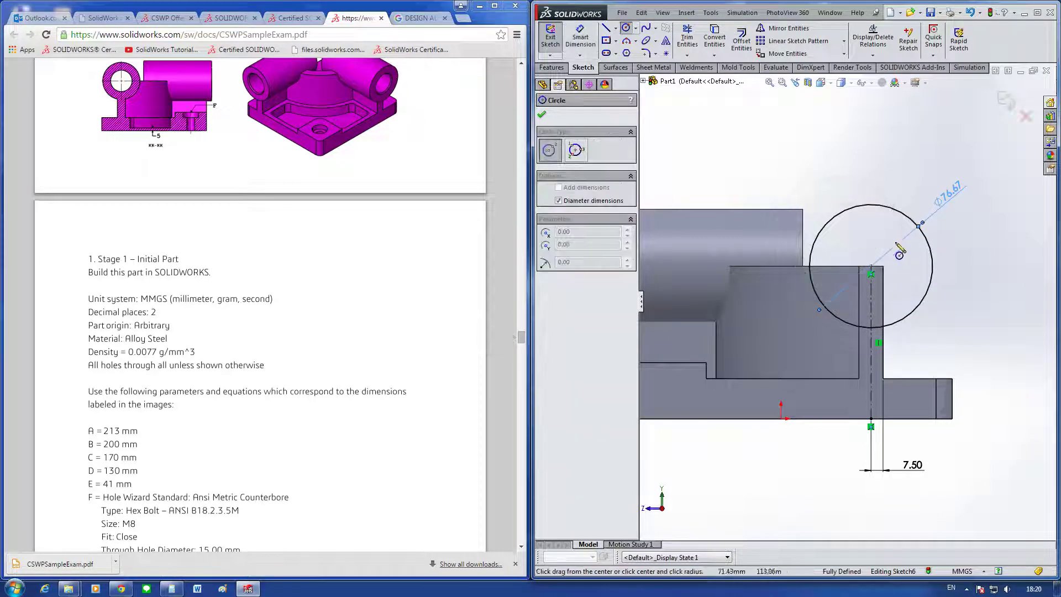
click(870, 267)
click(910, 266)
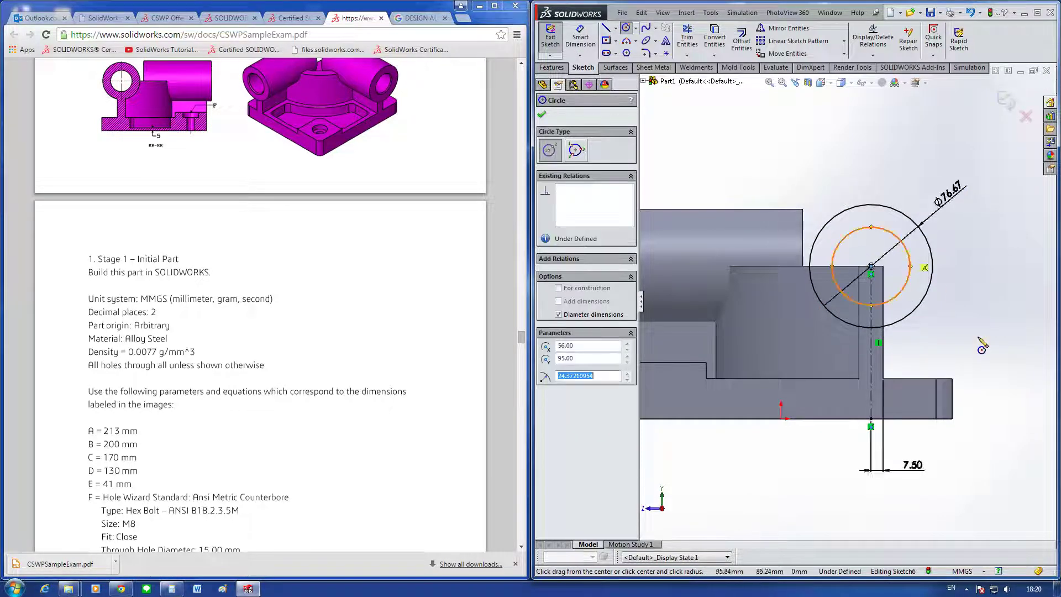
click(910, 268)
click(855, 169)
text(41)
key(Return)
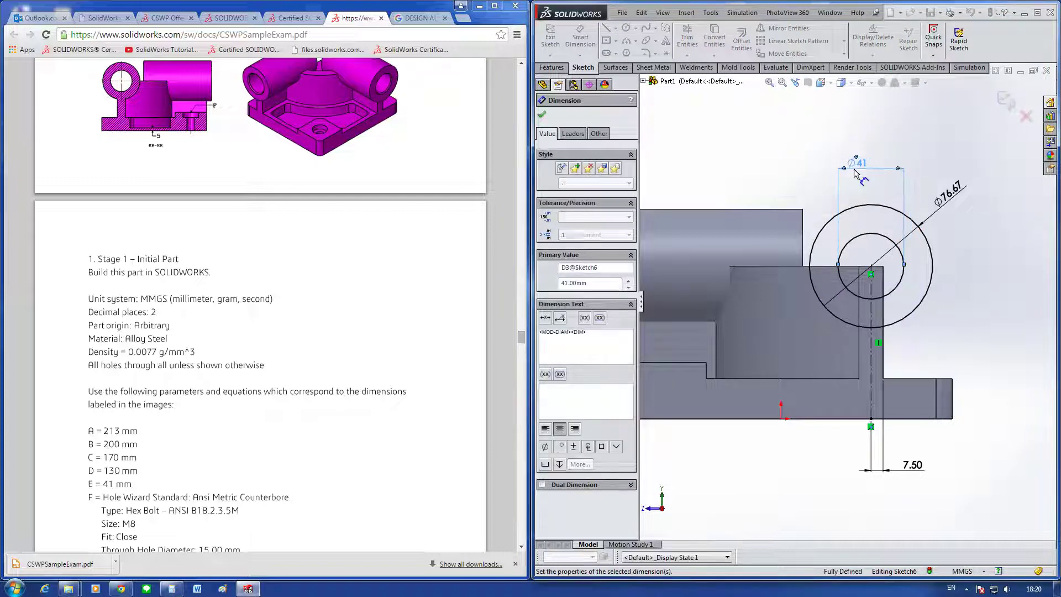
Step: Extrude the Sketch6 ring reversed 120 mm plus 10 mm in Direction 2, creating Boss-Extrude8
click(551, 68)
click(555, 39)
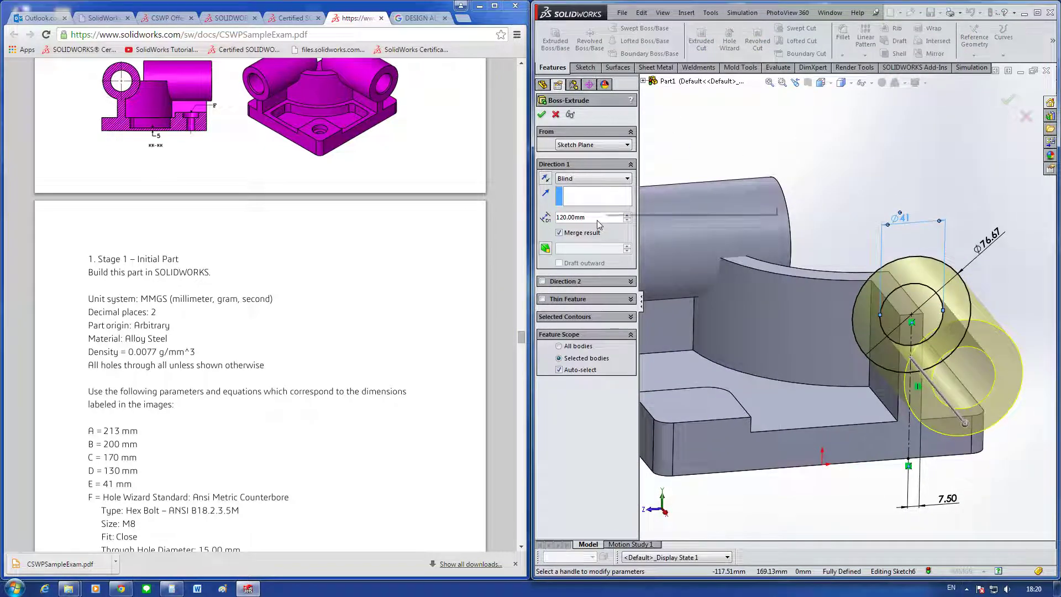
middle_drag(847, 238, 873, 265)
click(546, 177)
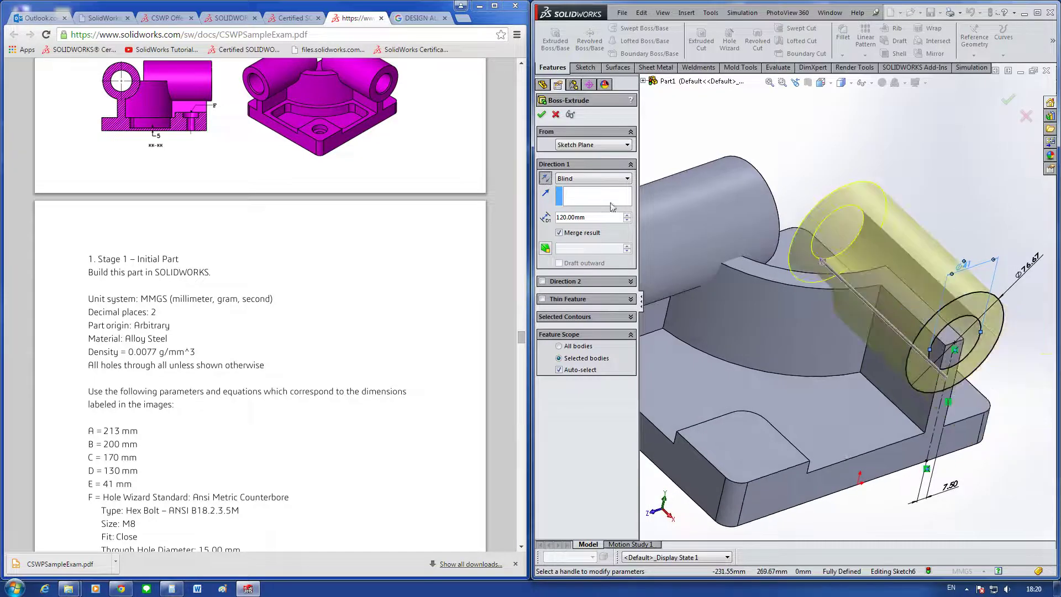
click(543, 282)
text(10)
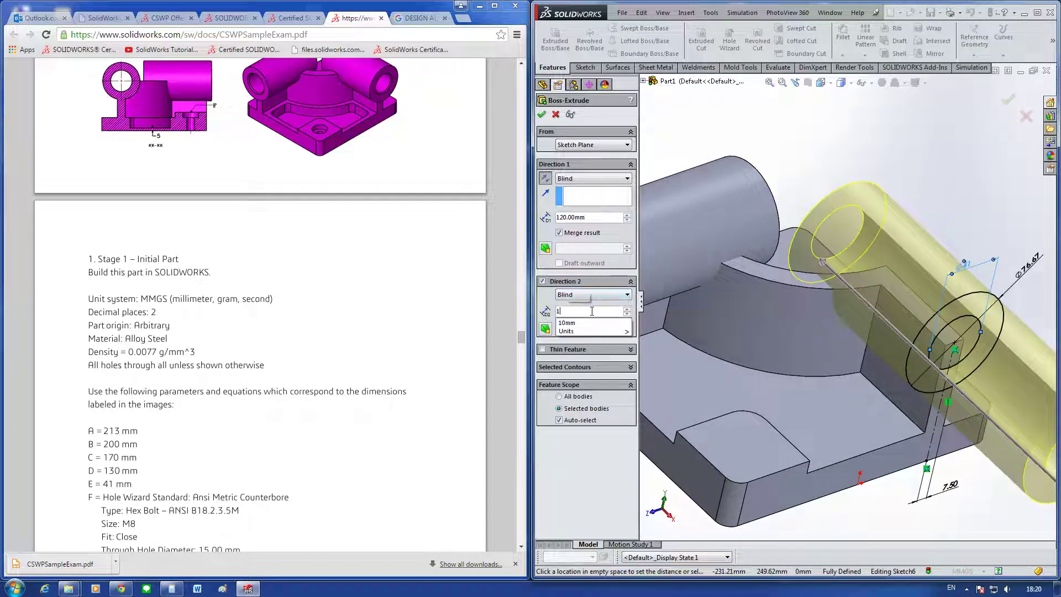
key(Return)
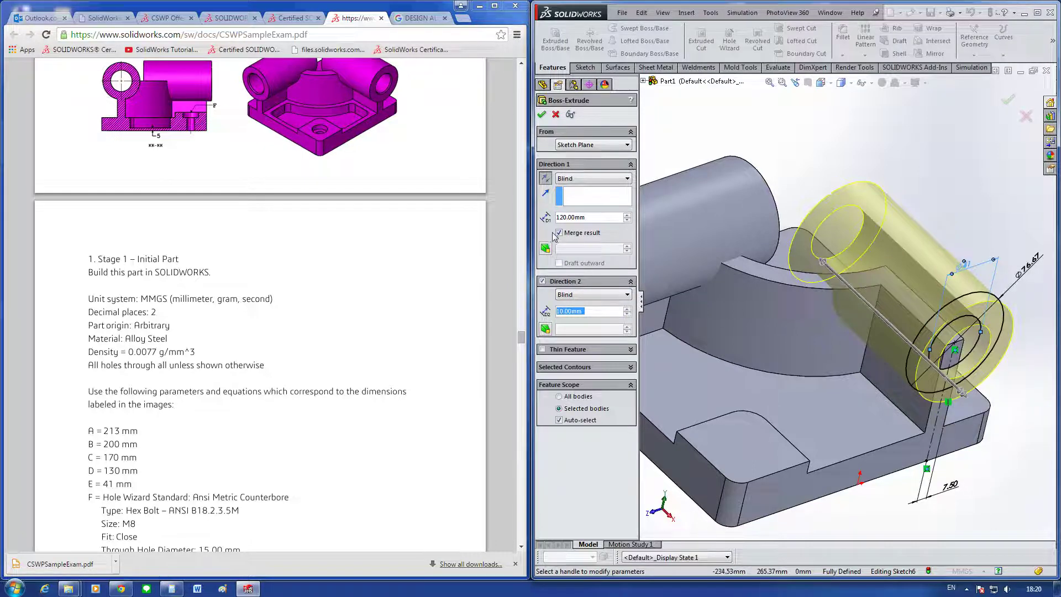
click(542, 114)
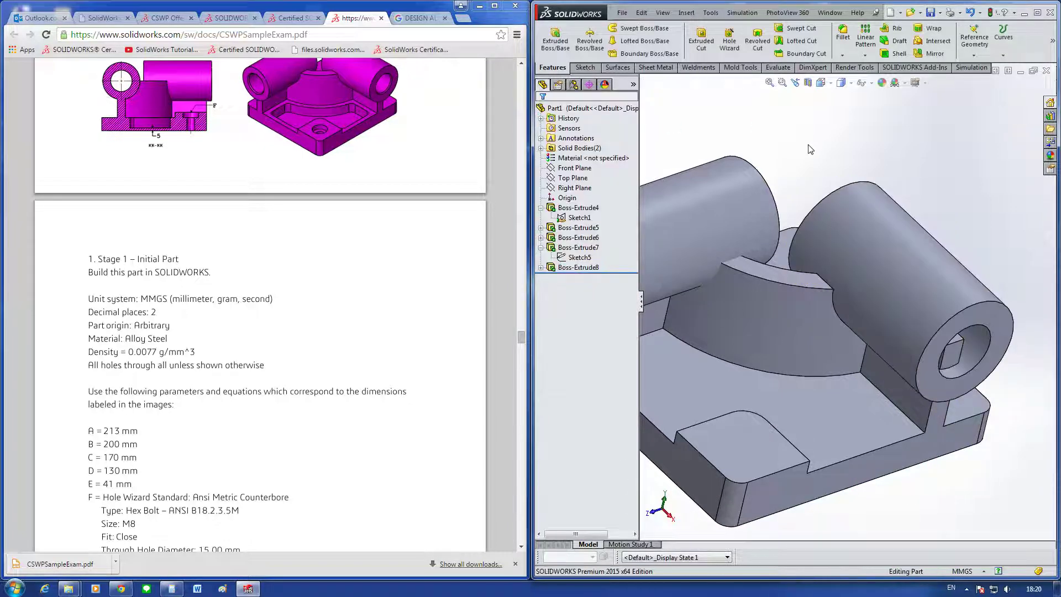
Step: Edit the left tube's Boss-Extrude7 to enable Merge result
key(f)
scroll(766, 286, down, 3)
click(765, 244)
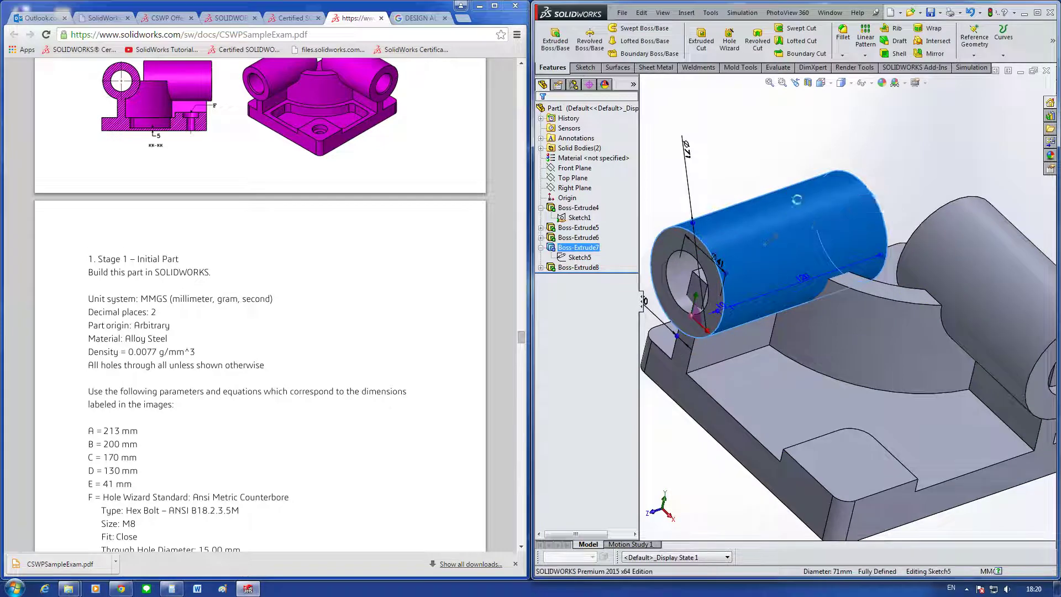
click(795, 198)
click(564, 233)
click(541, 114)
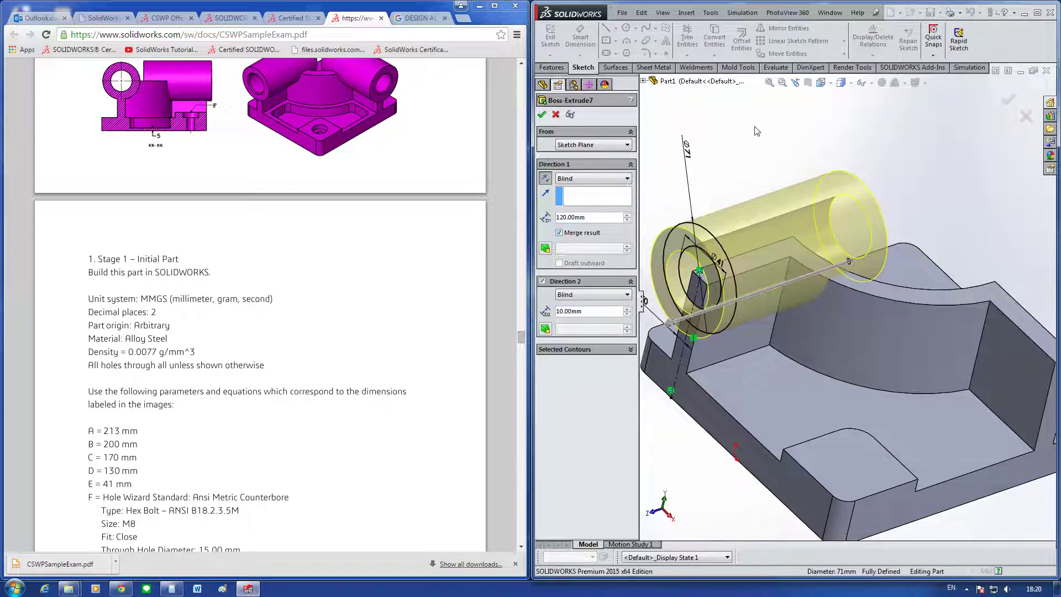
scroll(778, 200, up, 3)
mouse_move(825, 212)
middle_down()
mouse_move(852, 229)
mouse_move(930, 243)
middle_up()
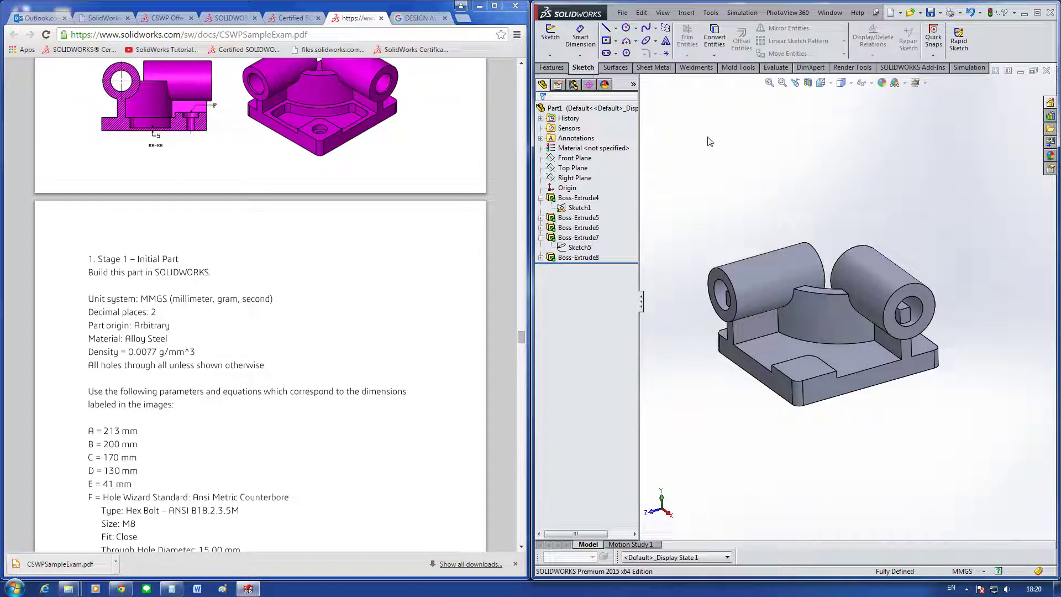
click(686, 12)
mouse_move(706, 50)
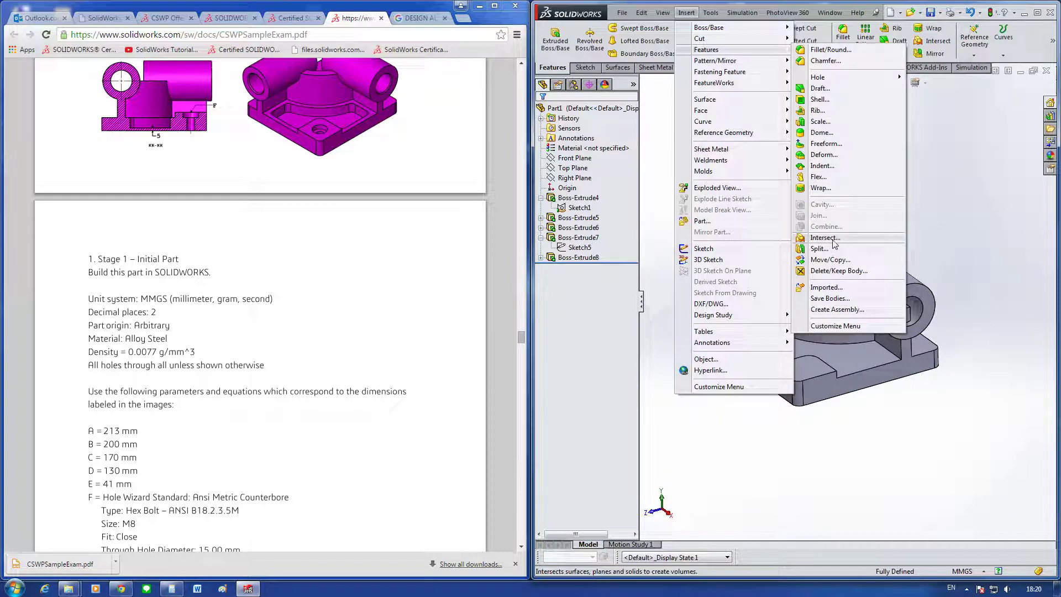
click(834, 244)
scroll(744, 287, down, 3)
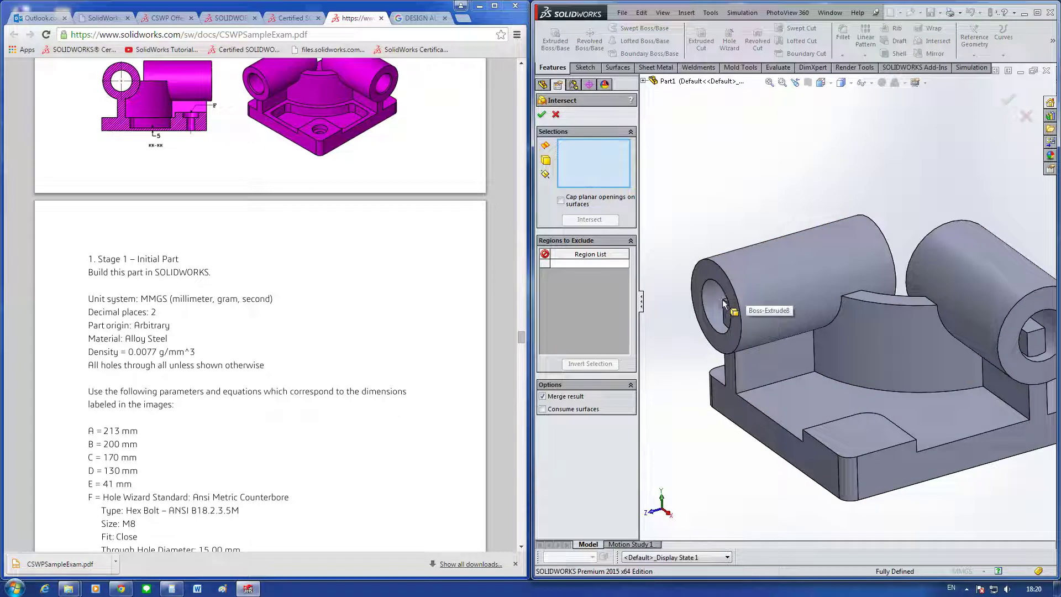
middle_drag(724, 303, 749, 274)
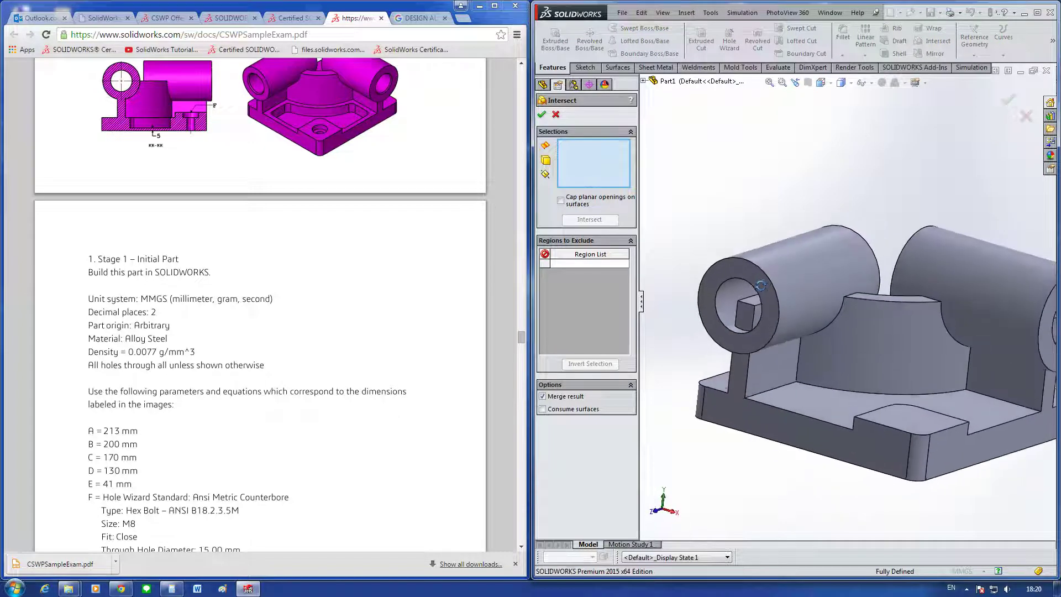
click(746, 312)
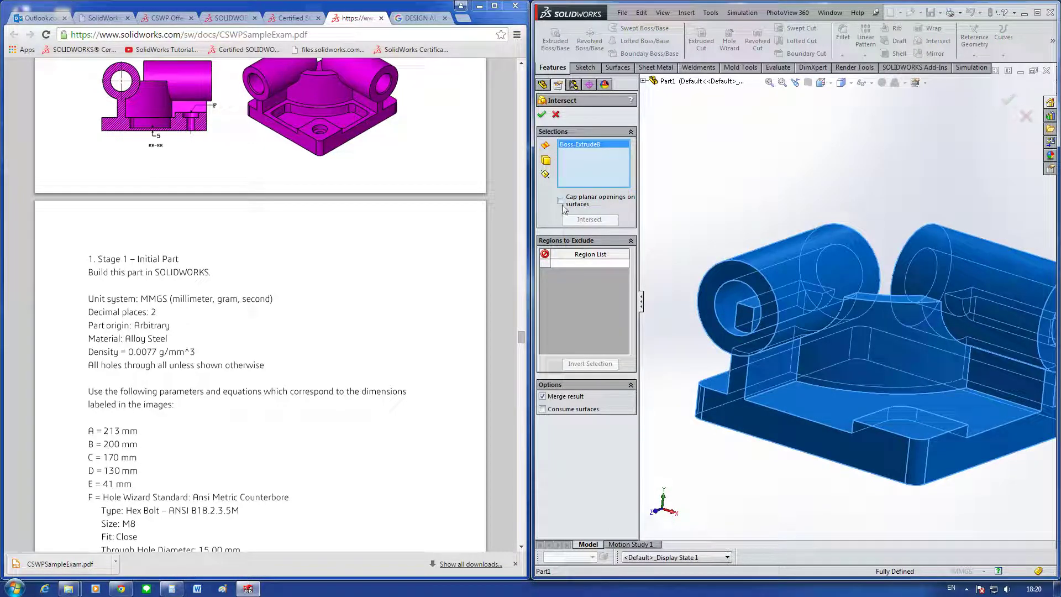
click(542, 114)
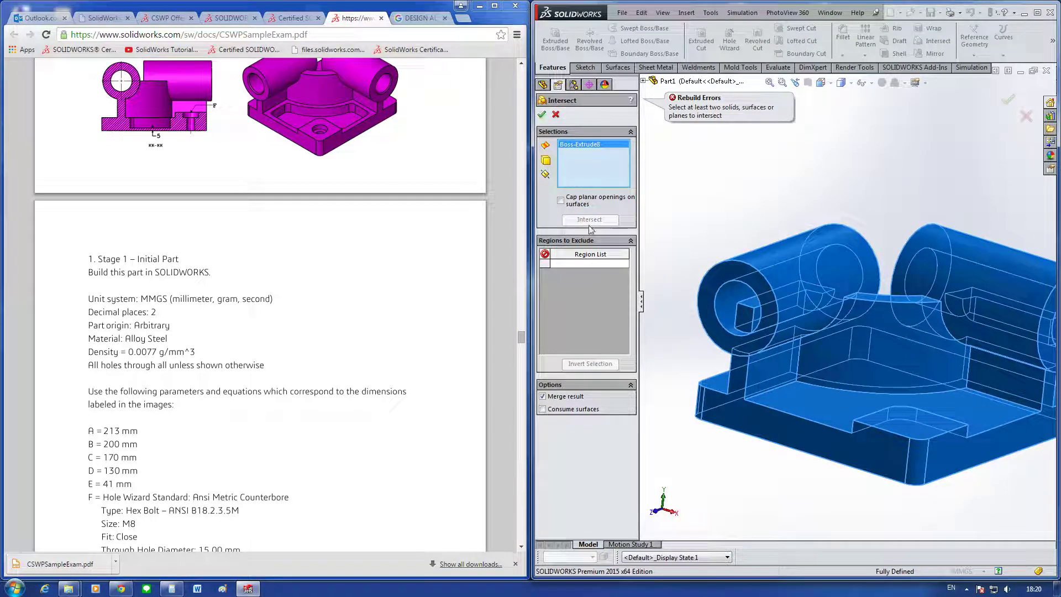
click(555, 115)
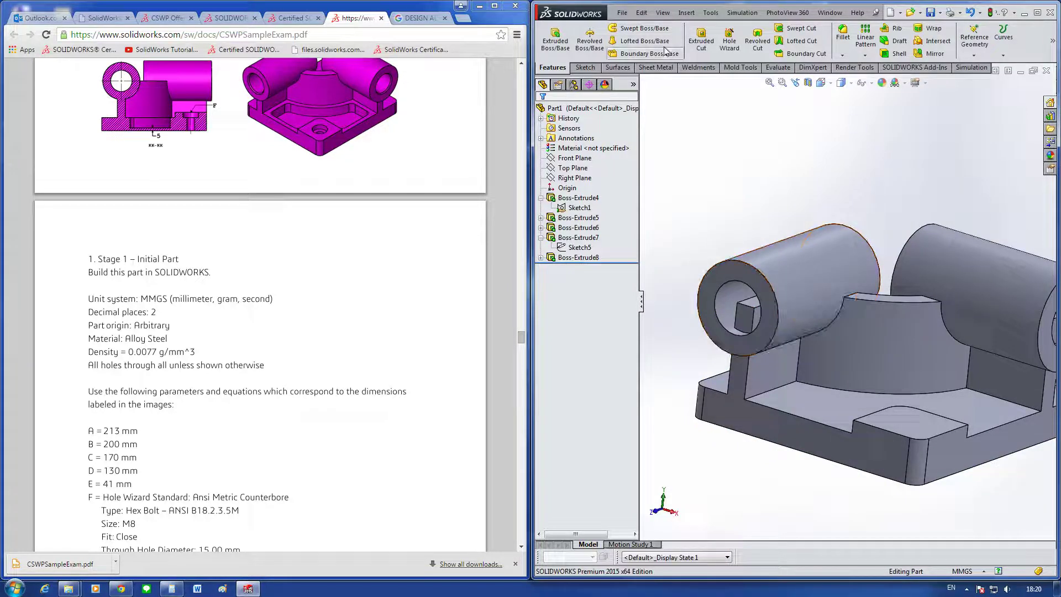
Step: Reopen and reconfirm the left tube's extrusion, then inspect the right tube
click(687, 12)
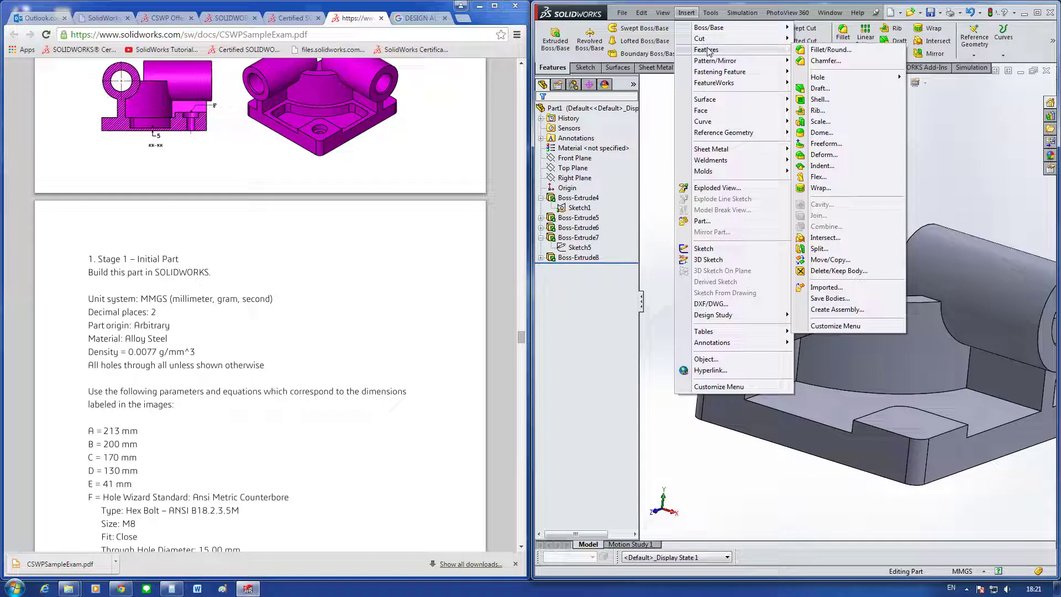
click(664, 199)
click(579, 238)
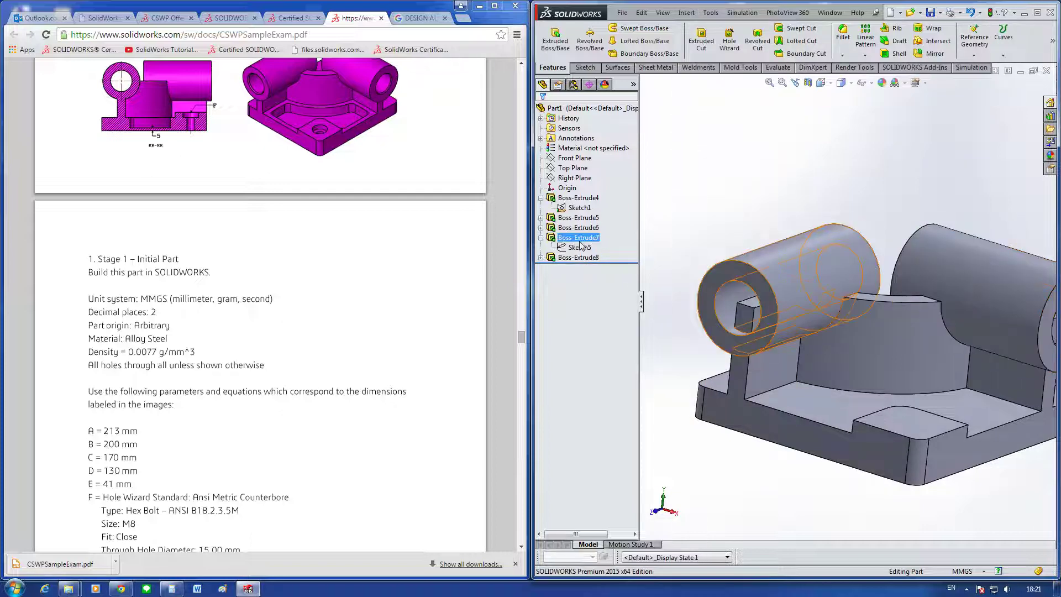
right_click(580, 244)
click(560, 216)
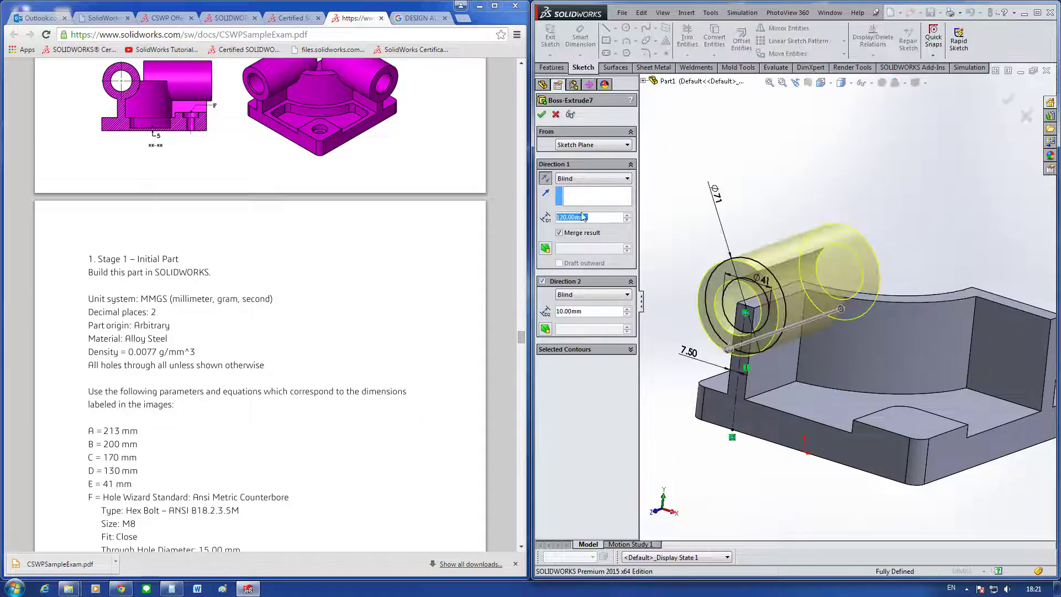
click(542, 115)
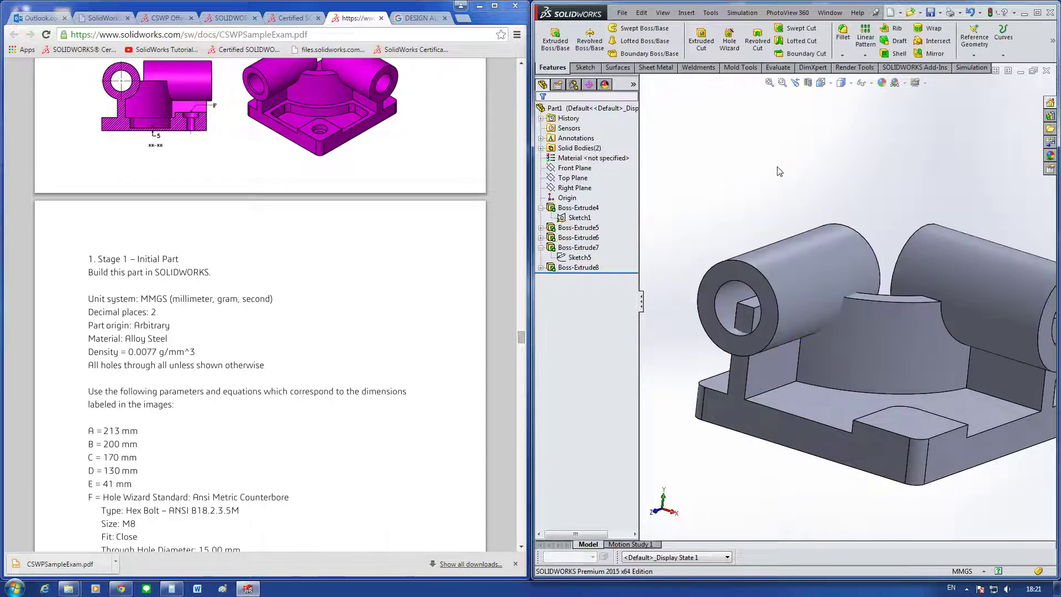
middle_drag(722, 293, 884, 281)
click(890, 279)
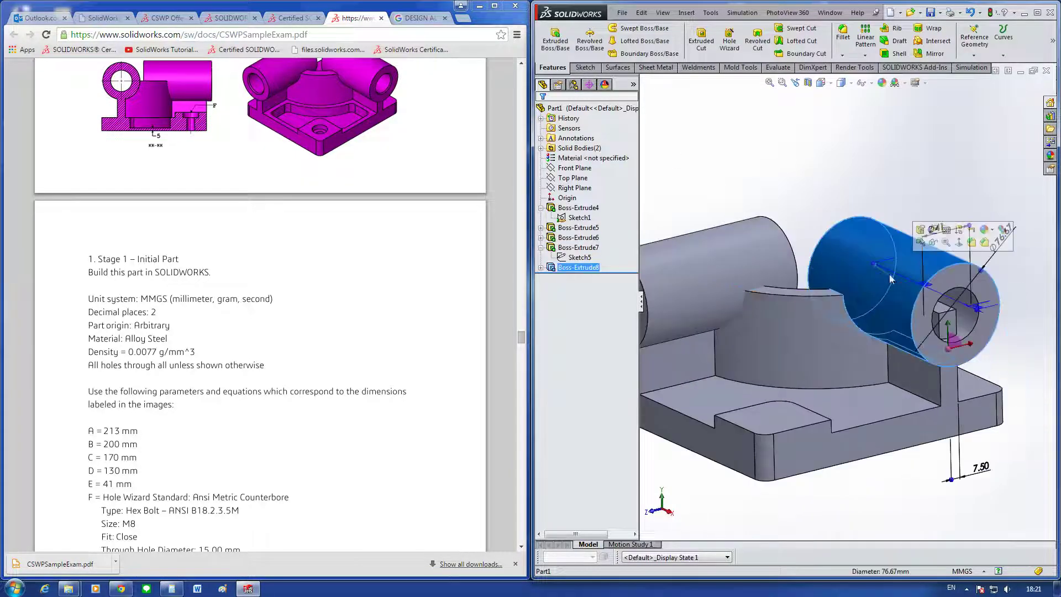
key(Escape)
Step: Try an Intersect on the two tube bodies, then cancel it
click(711, 13)
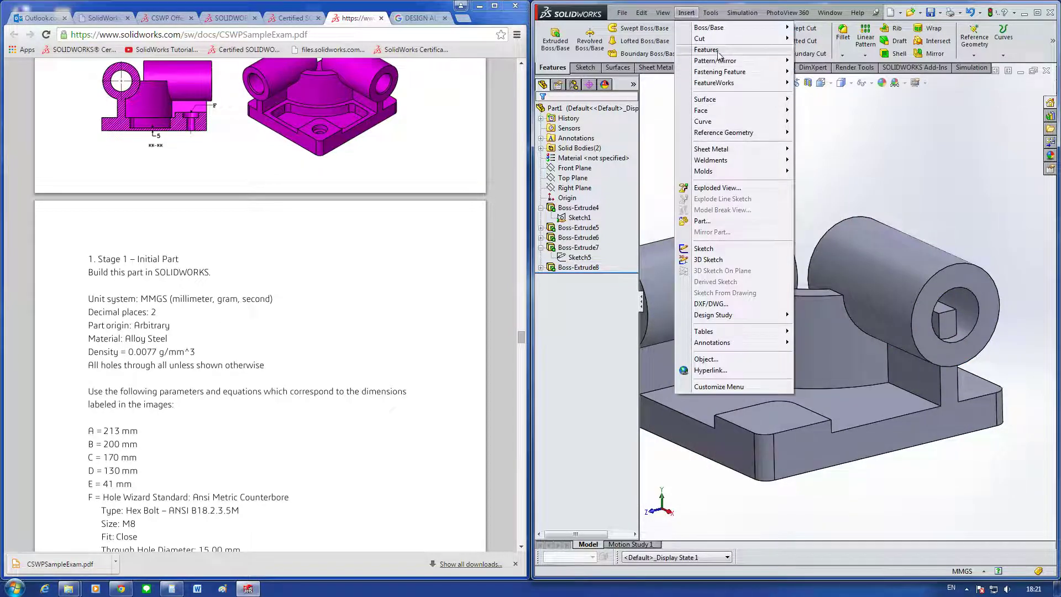
mouse_move(706, 50)
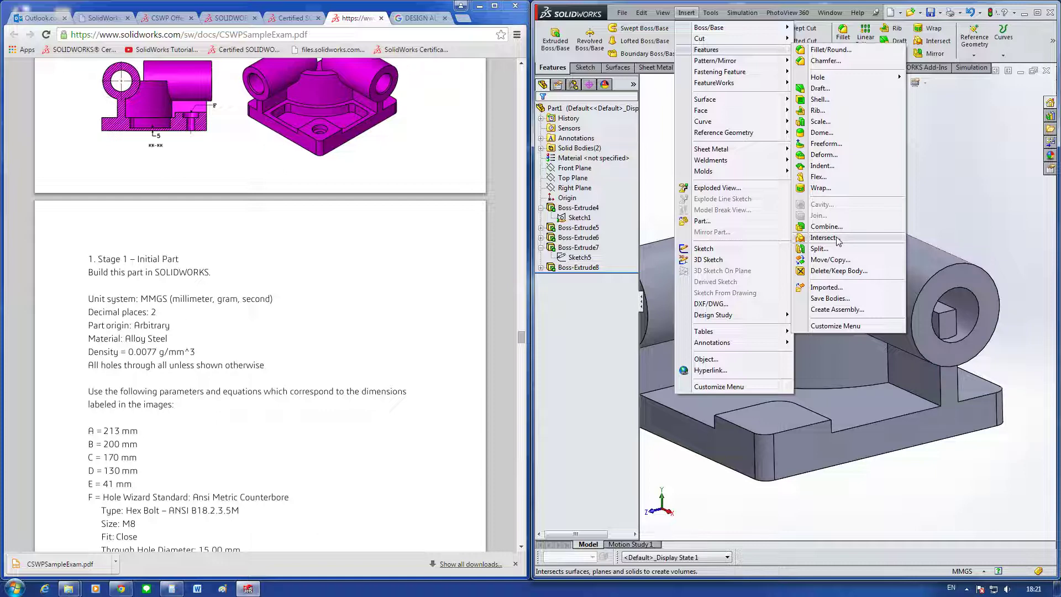
click(838, 241)
scroll(750, 287, down, 2)
click(743, 297)
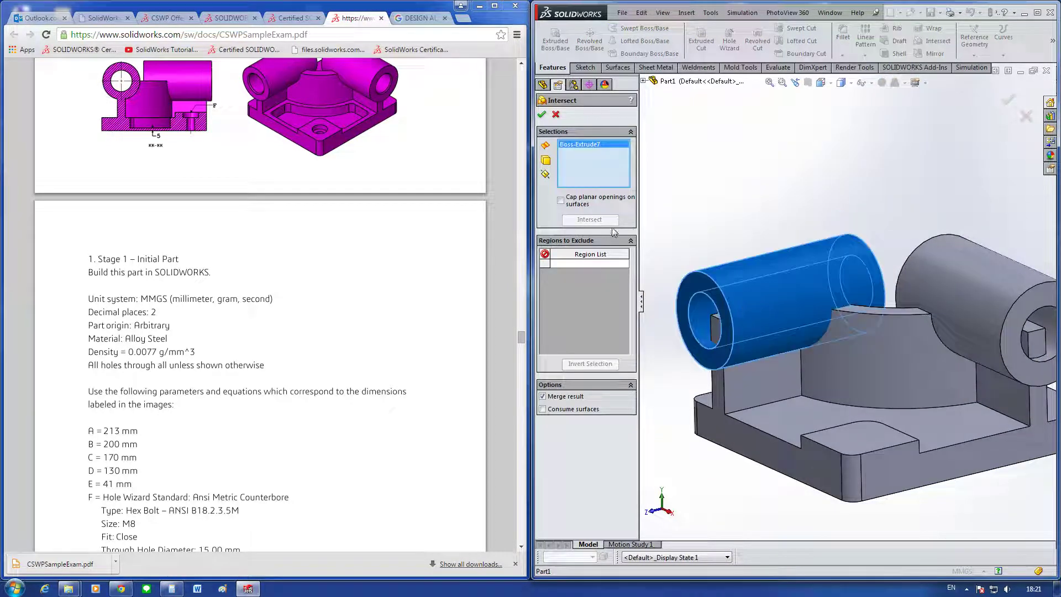
click(737, 390)
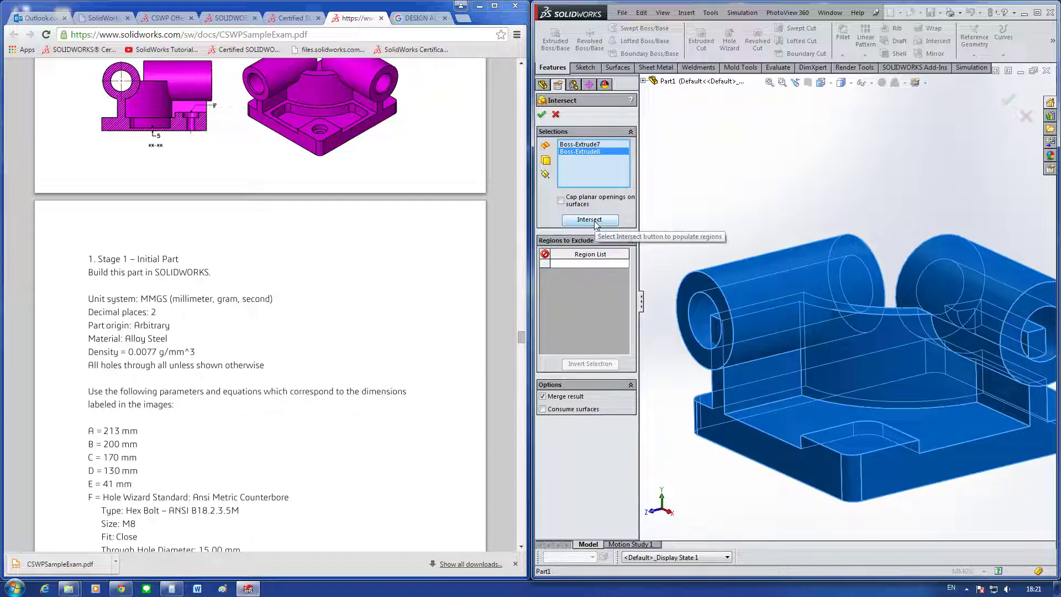
click(556, 115)
Step: Edit Boss-Extrude8 and confirm its settings
click(990, 293)
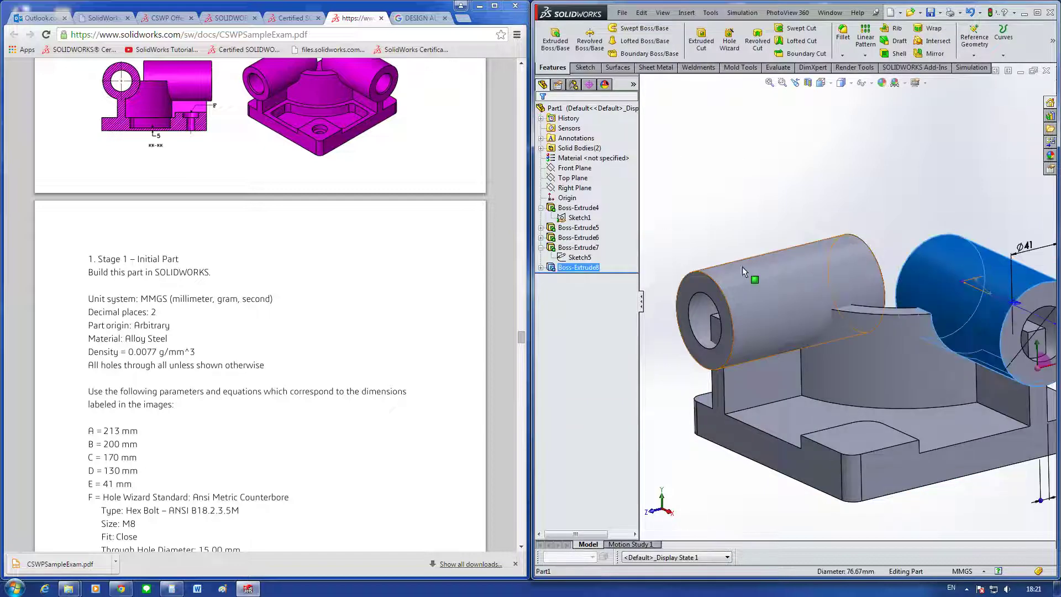
right_click(580, 269)
click(586, 237)
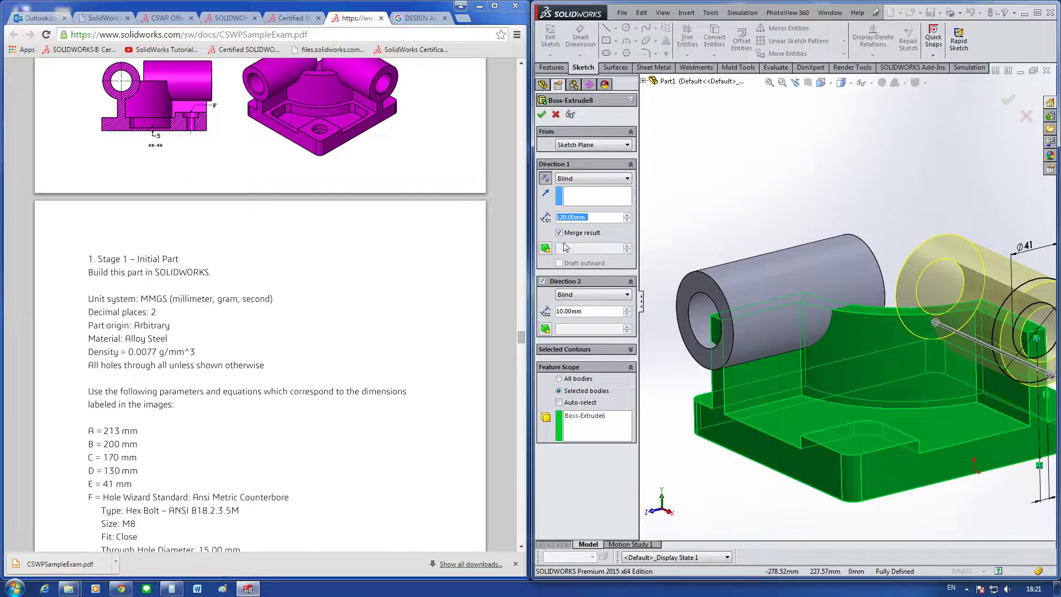
key(Return)
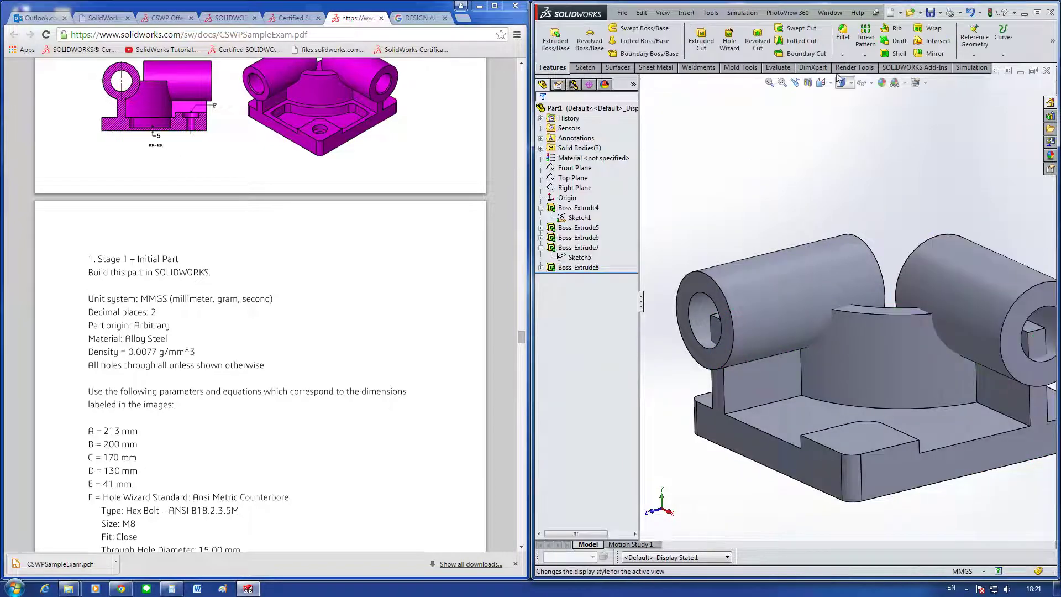
Step: Start Intersect, box-select all the part's bodies, and compute the intersection regions
click(713, 13)
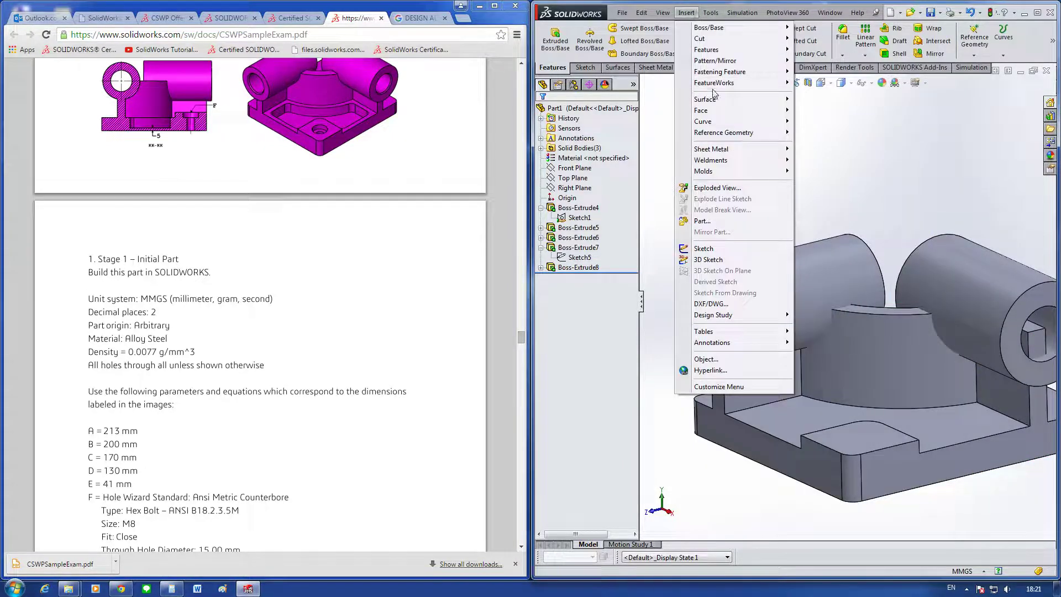
mouse_move(706, 49)
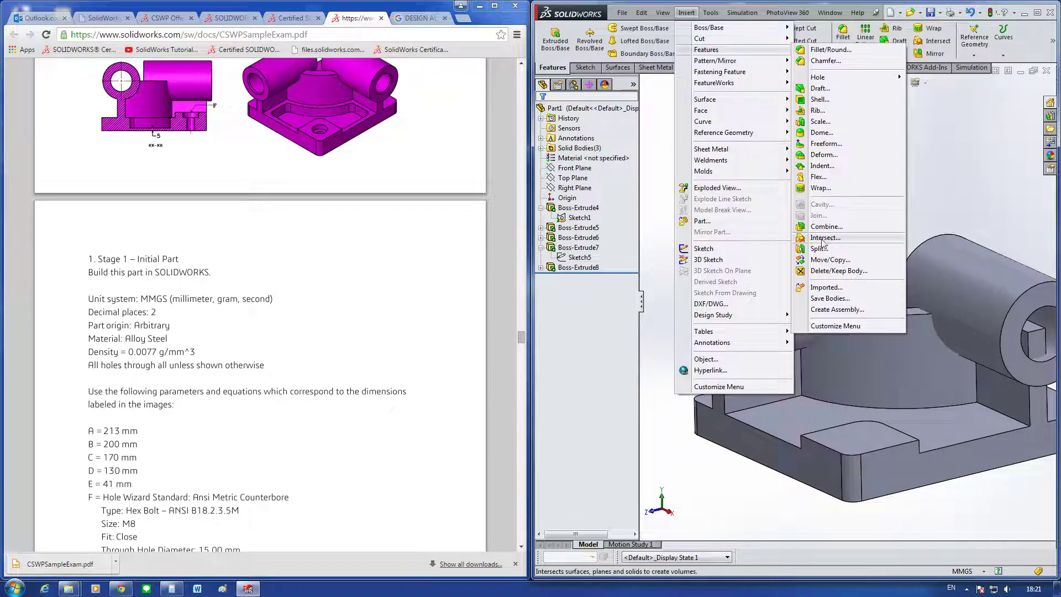
click(823, 238)
key(f)
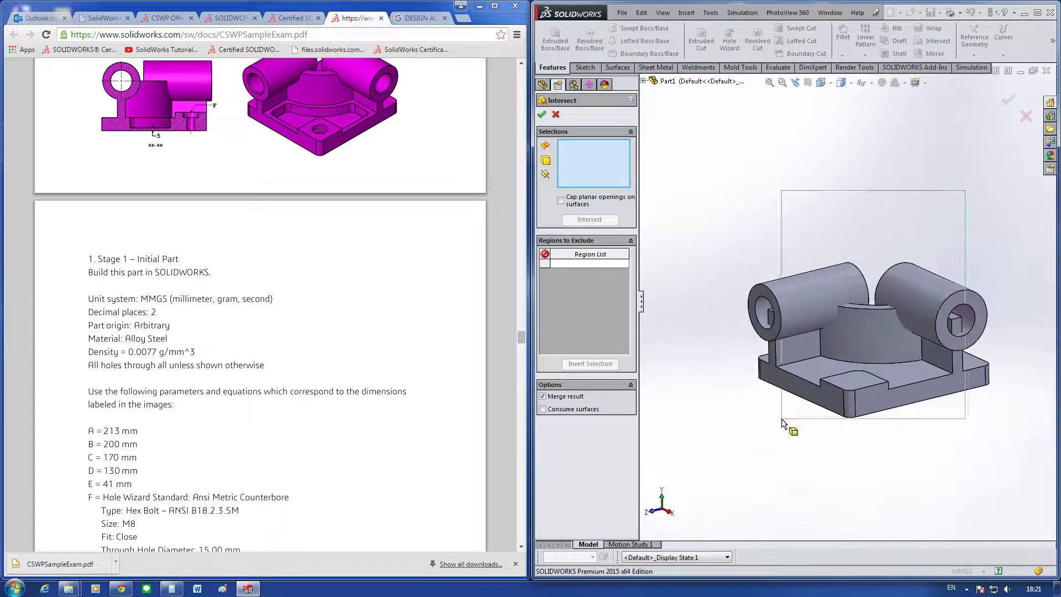
drag(690, 462, 1053, 207)
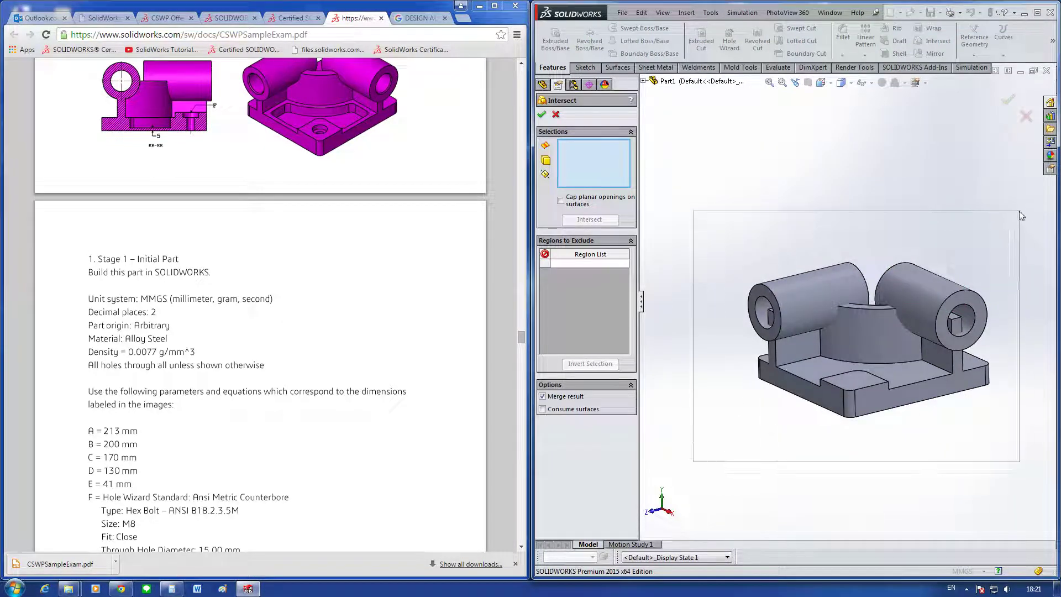
click(590, 220)
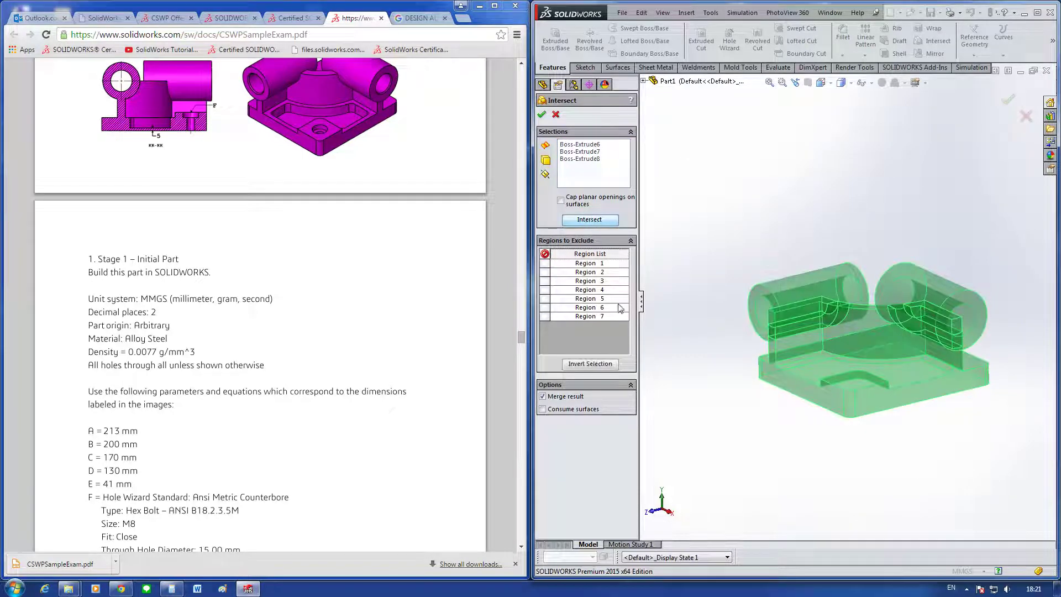
Step: Exclude Regions 2 and 4 and confirm, creating Intersect1
scroll(751, 327, down, 3)
scroll(820, 316, down, 3)
click(820, 317)
scroll(809, 314, up, 2)
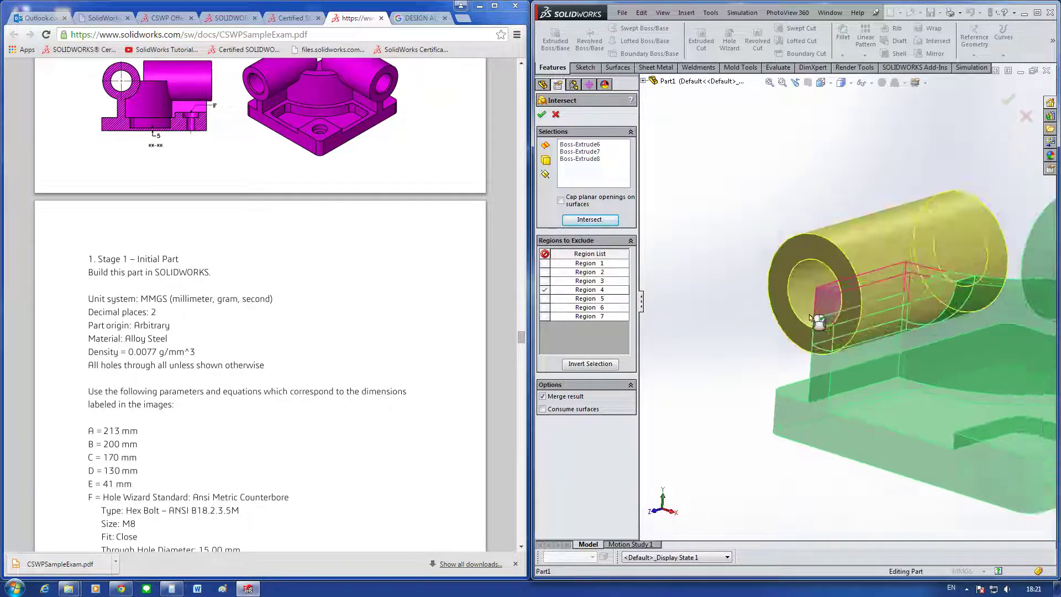
scroll(809, 314, up, 3)
middle_drag(809, 314, 921, 311)
click(917, 306)
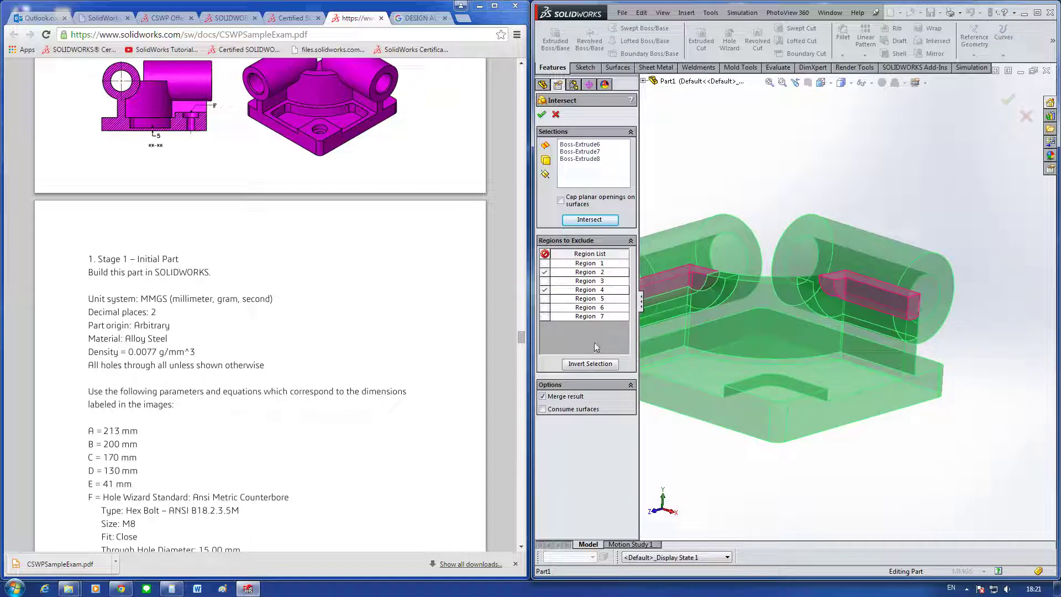
key(f)
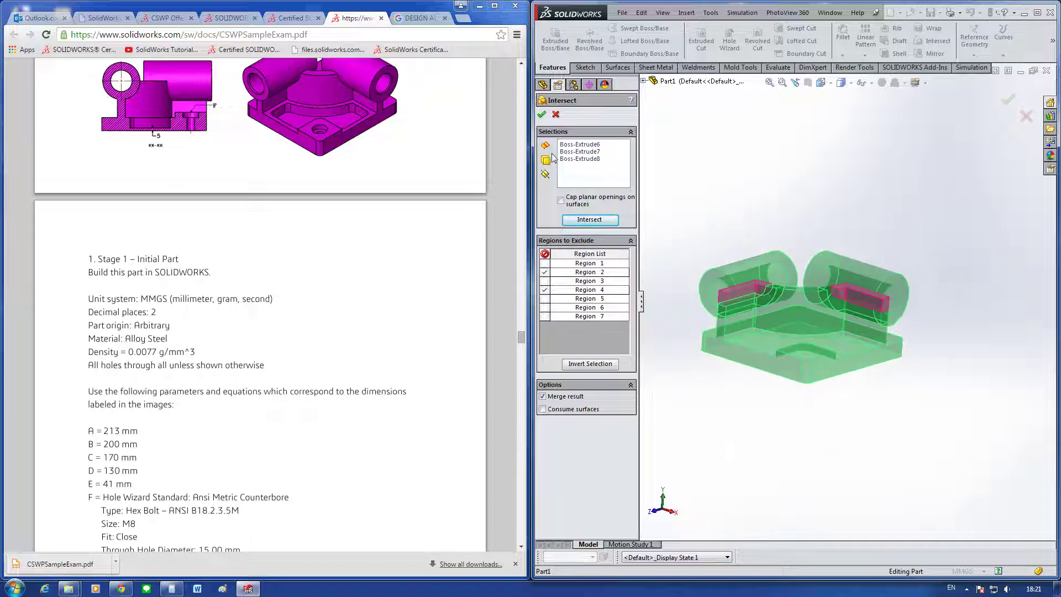
click(542, 115)
mouse_move(880, 296)
middle_down()
mouse_move(919, 286)
mouse_move(871, 273)
middle_up()
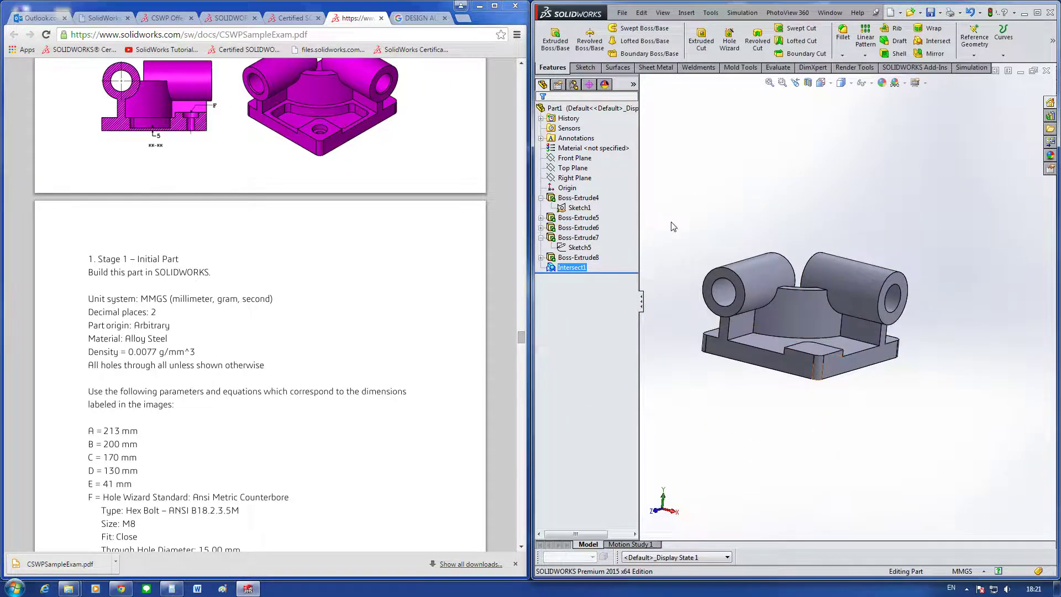
Step: Review the exam drawings and parameters in the PDF, then start a Hole Wizard hole on the bracket
click(442, 221)
scroll(442, 224, up, 3)
scroll(445, 236, up, 2)
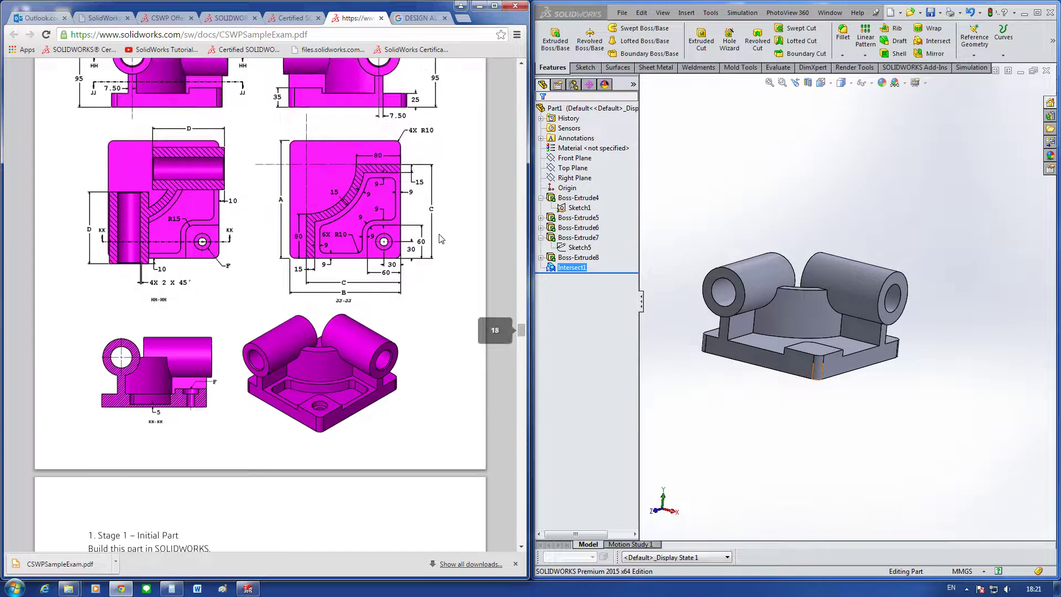
scroll(438, 248, up, 2)
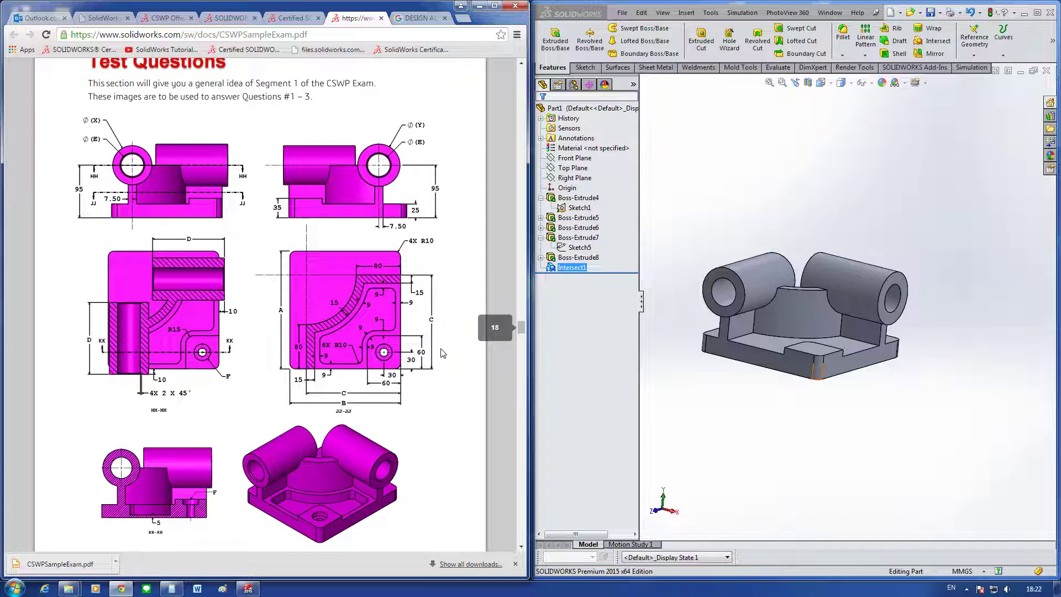
scroll(442, 354, down, 3)
scroll(441, 352, down, 1)
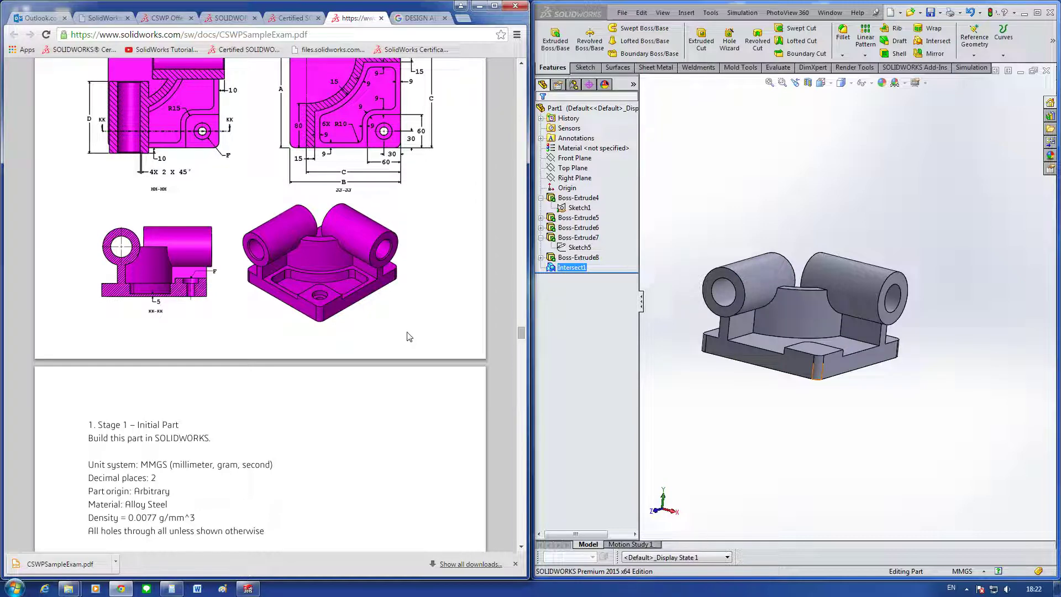
scroll(409, 336, down, 2)
scroll(409, 335, down, 2)
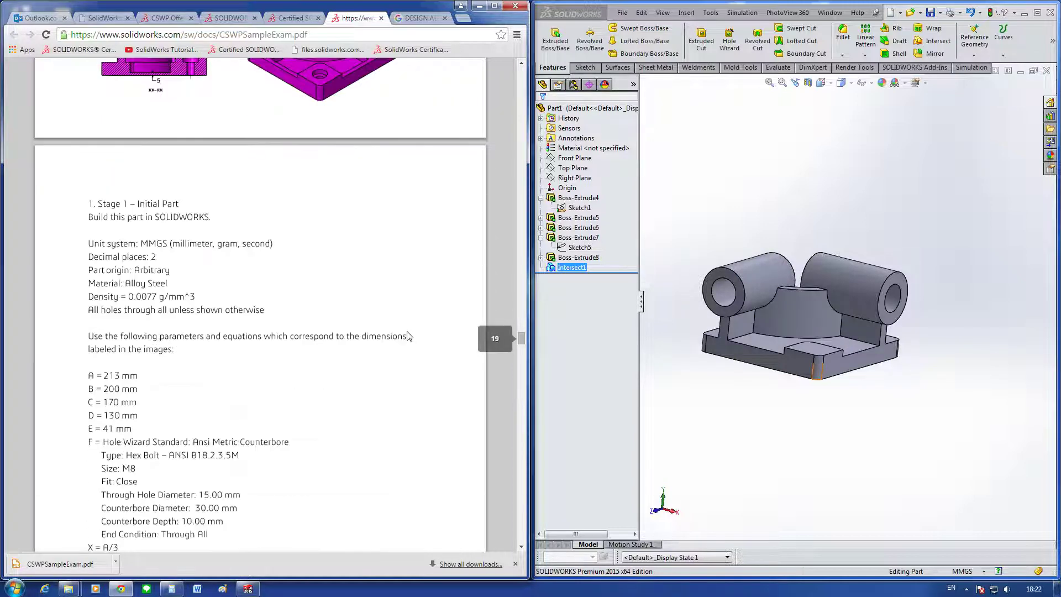
middle_drag(796, 375, 819, 453)
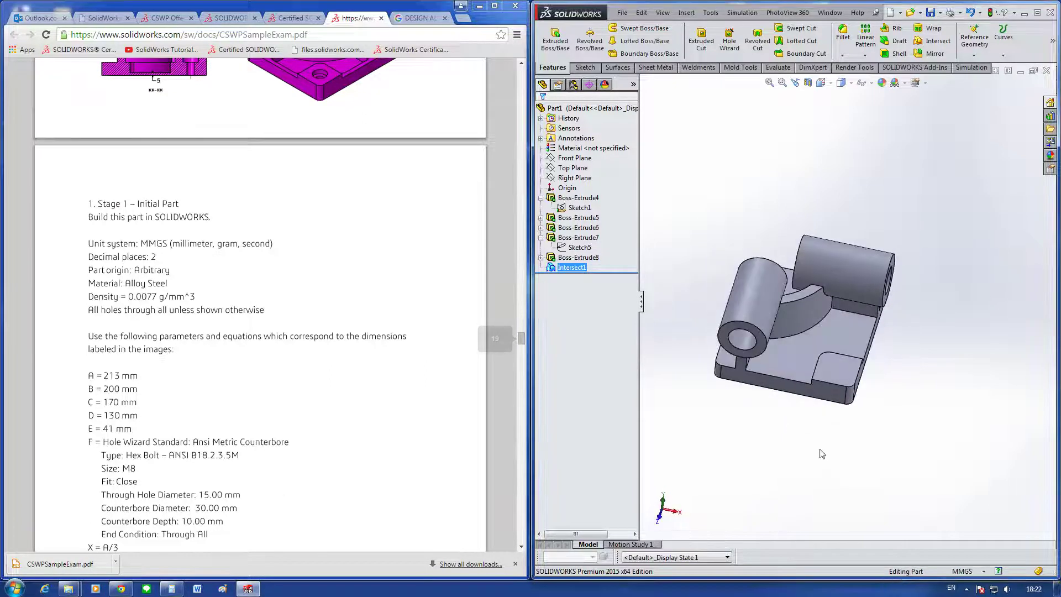
click(729, 41)
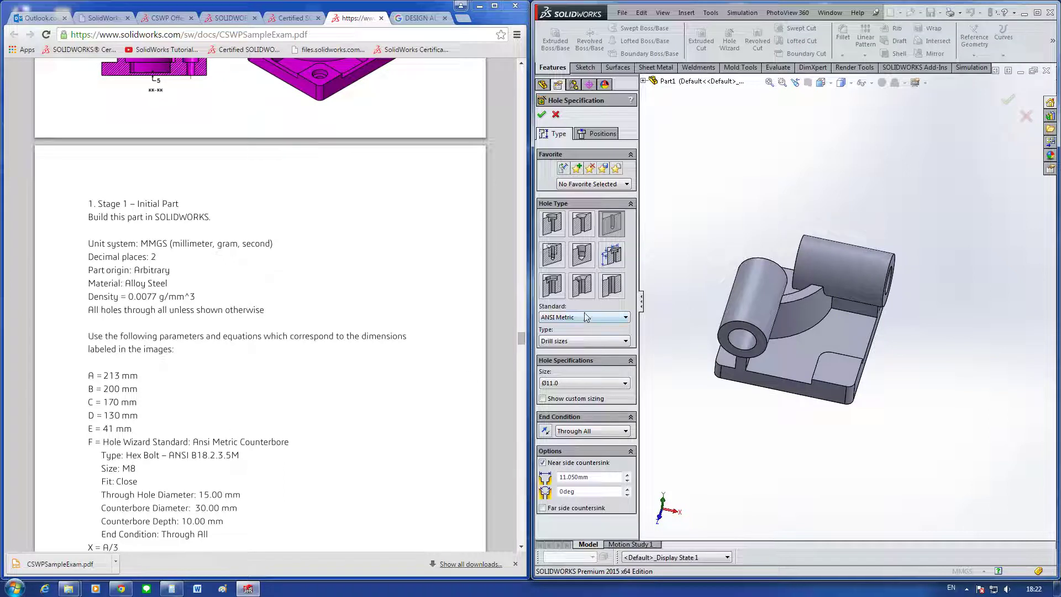
Step: Make the hole an M8 Hex Bolt counterbore with Close fit
click(552, 231)
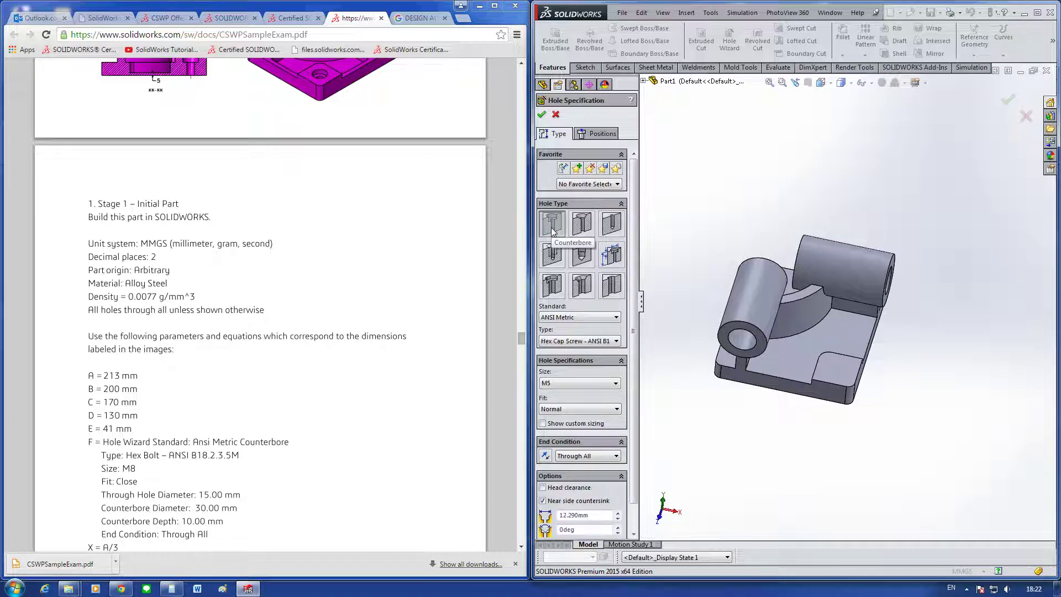
click(584, 341)
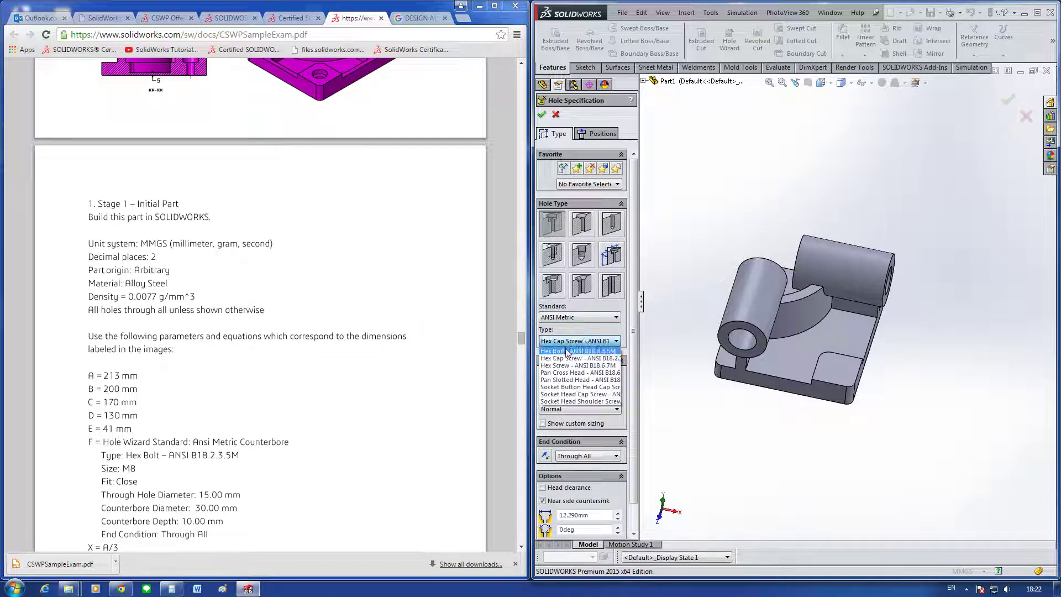
click(572, 351)
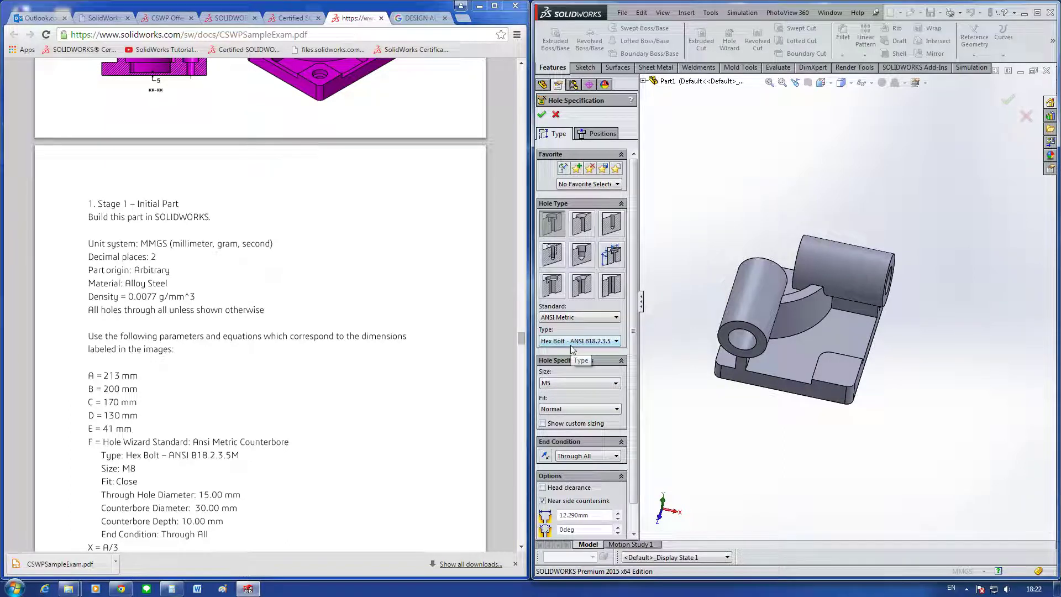
drag(642, 304, 667, 304)
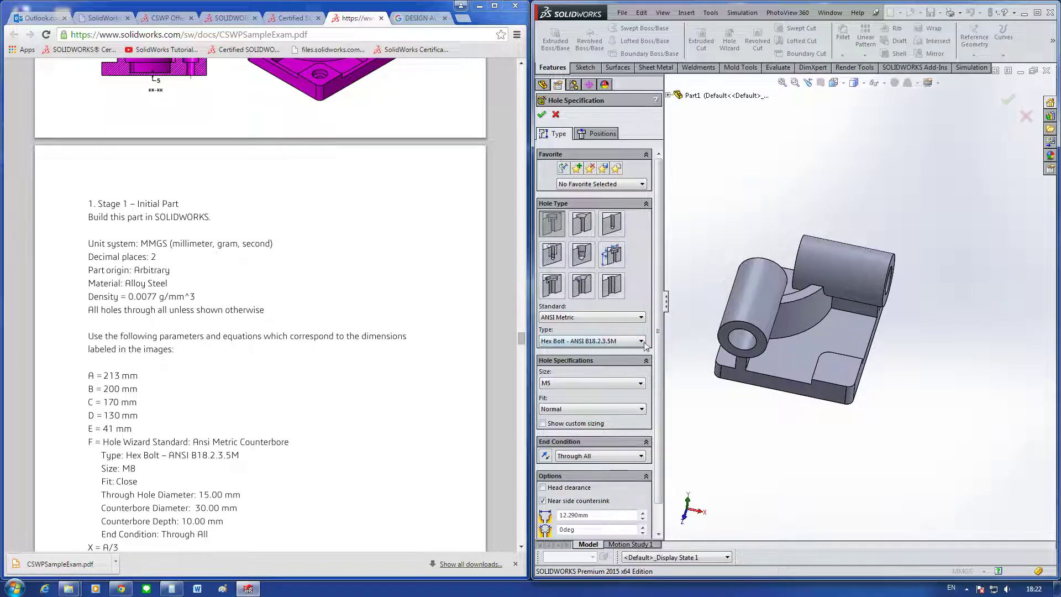
click(604, 379)
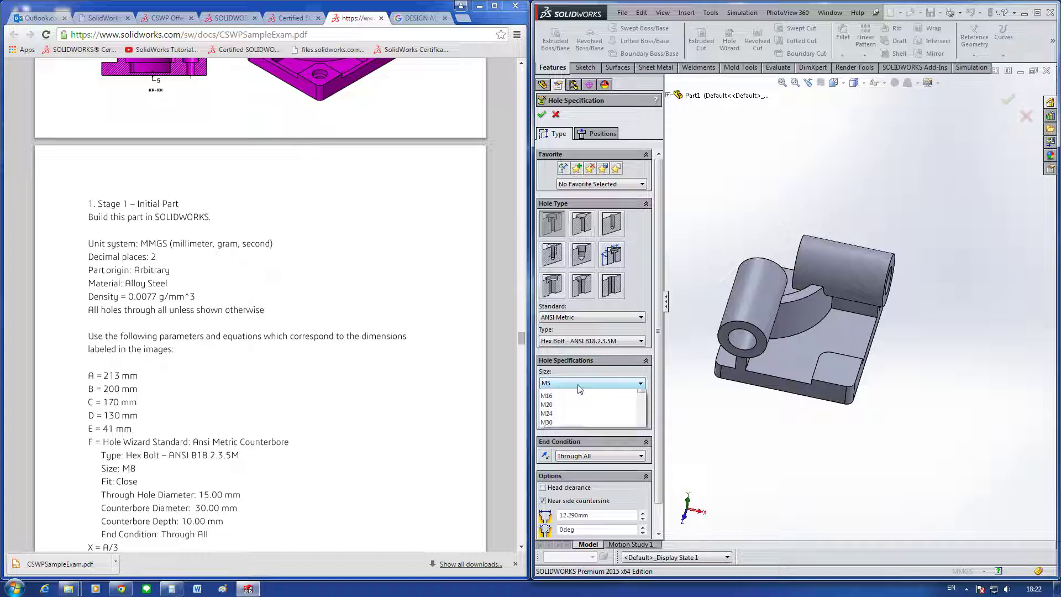
click(568, 416)
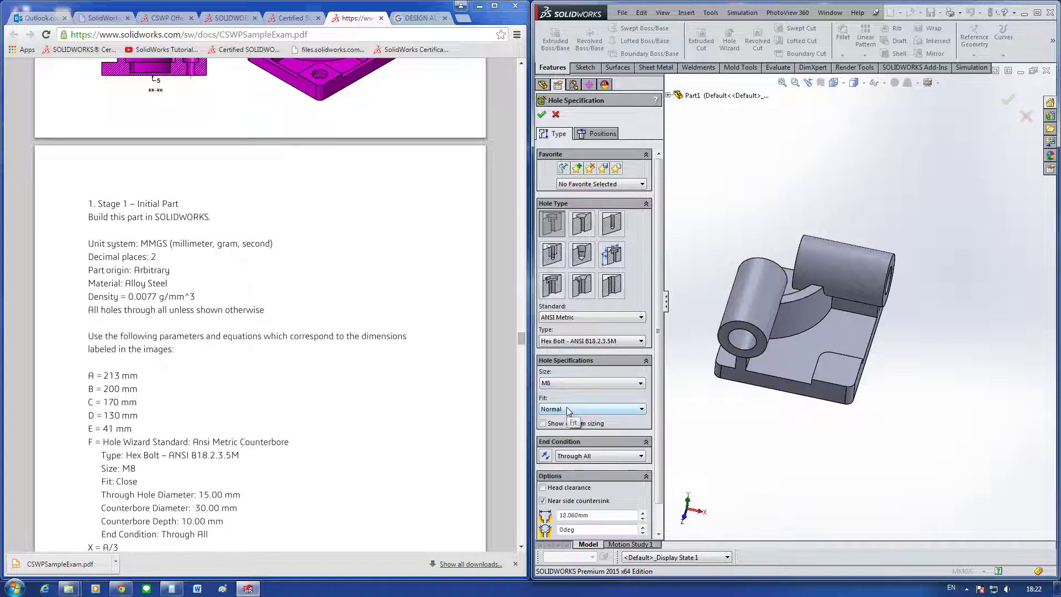
click(568, 407)
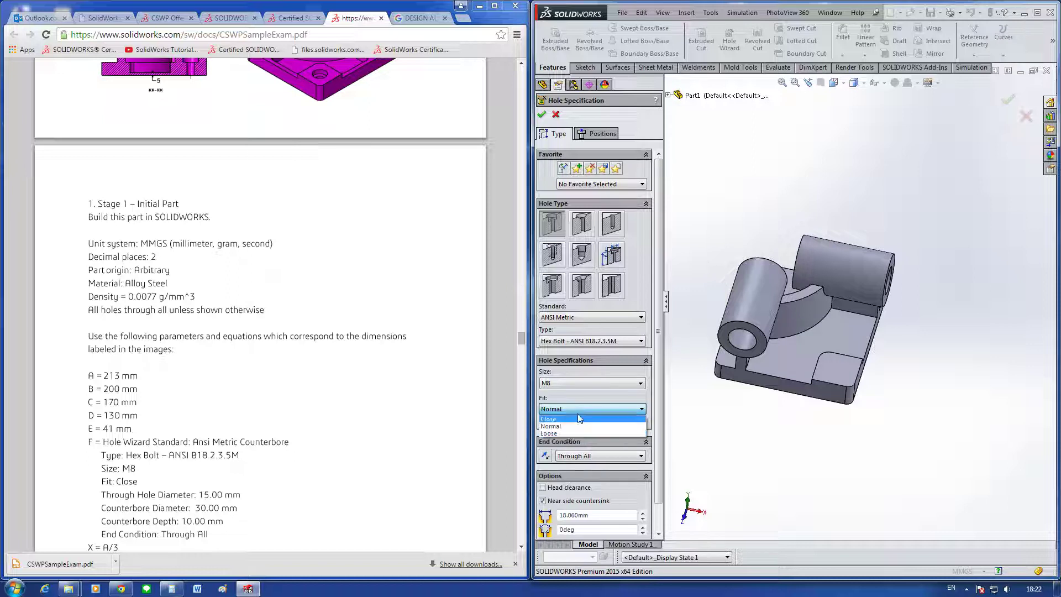
click(597, 381)
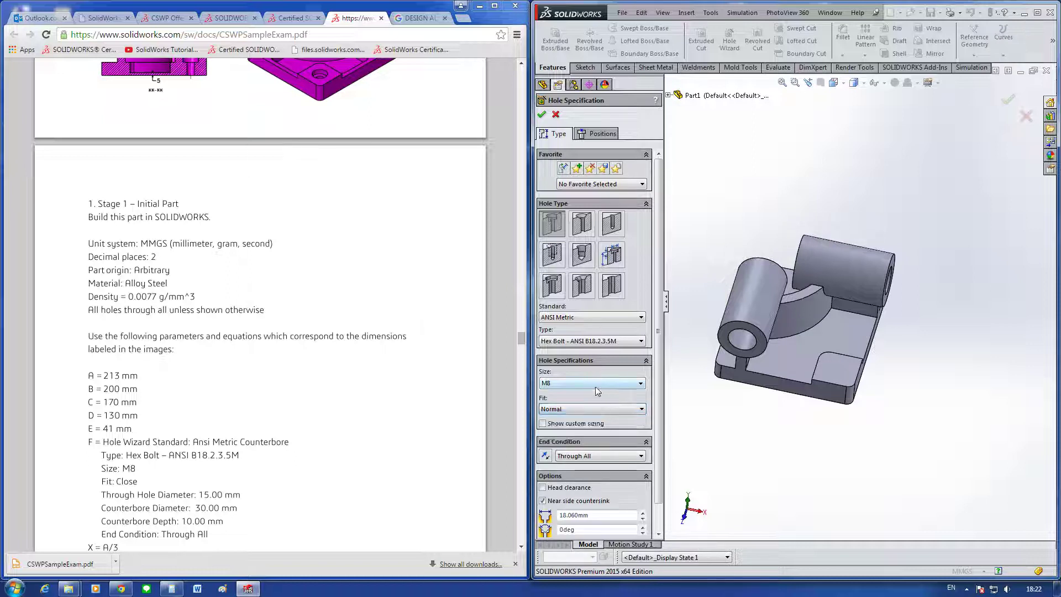
click(631, 409)
click(576, 419)
Step: Enable custom sizing: 15 mm through-hole, 30 mm counterbore diameter, 10 mm counterbore depth
scroll(658, 386, down, 2)
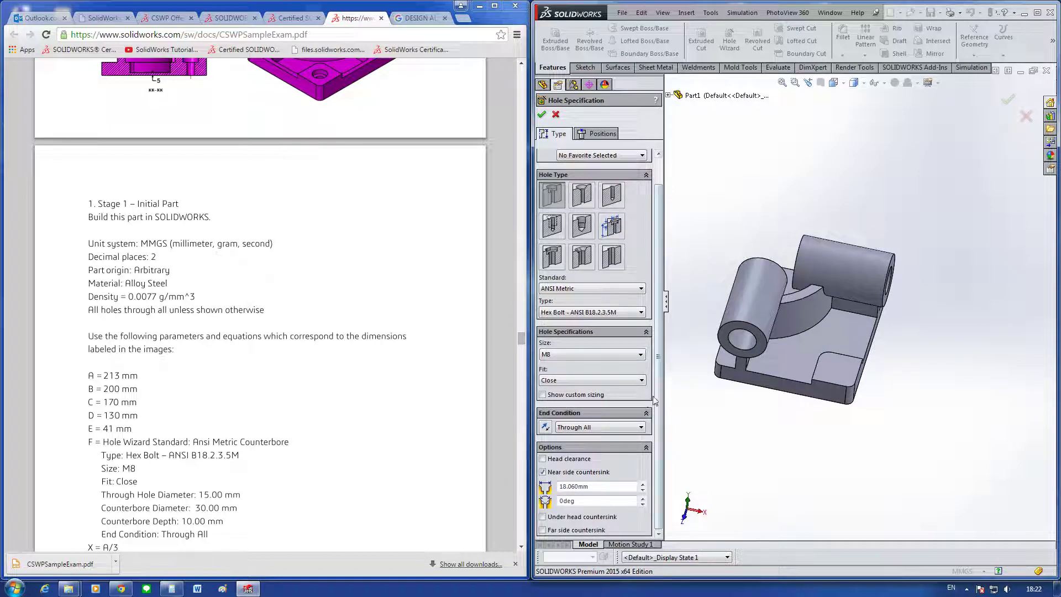
drag(666, 301, 693, 302)
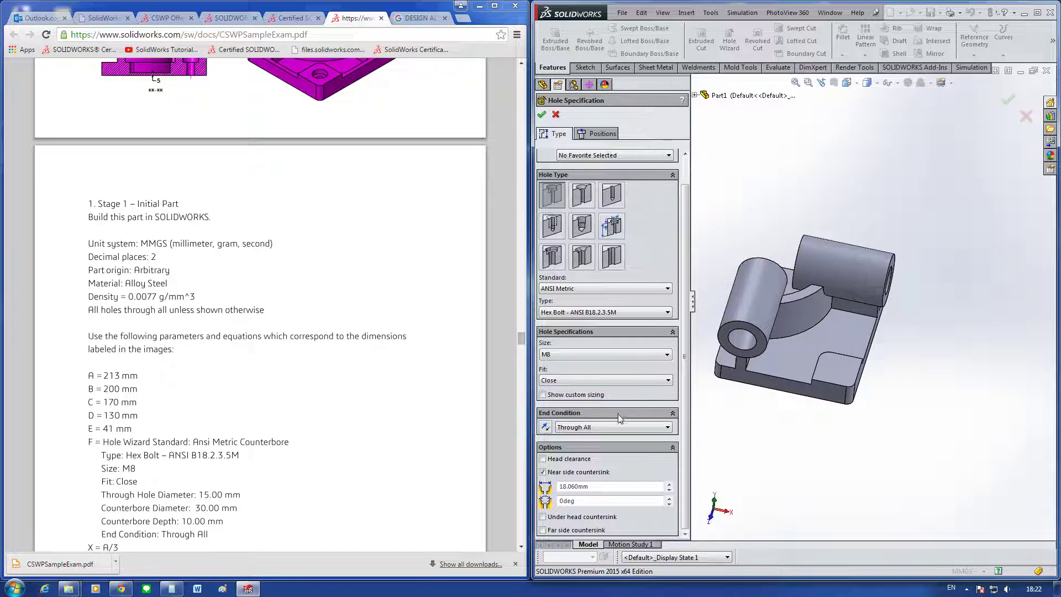
click(584, 428)
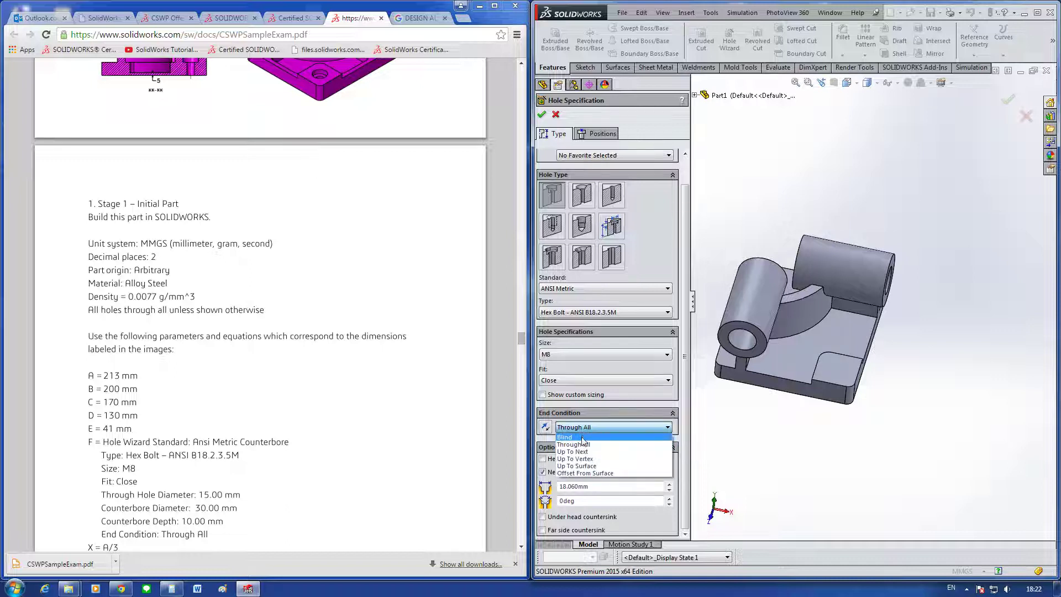
click(576, 397)
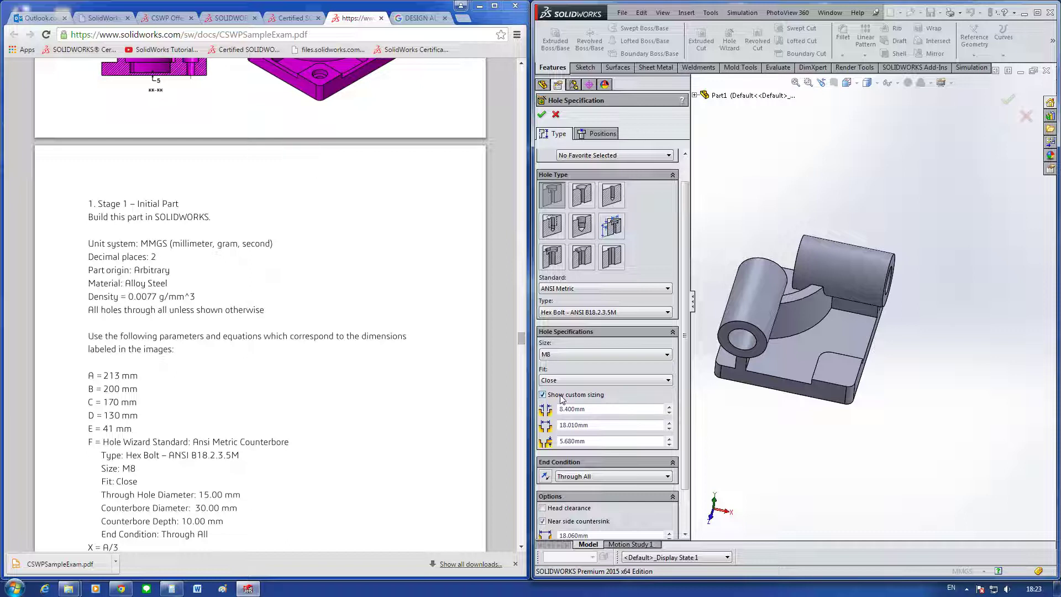
double_click(601, 408)
key(Tab)
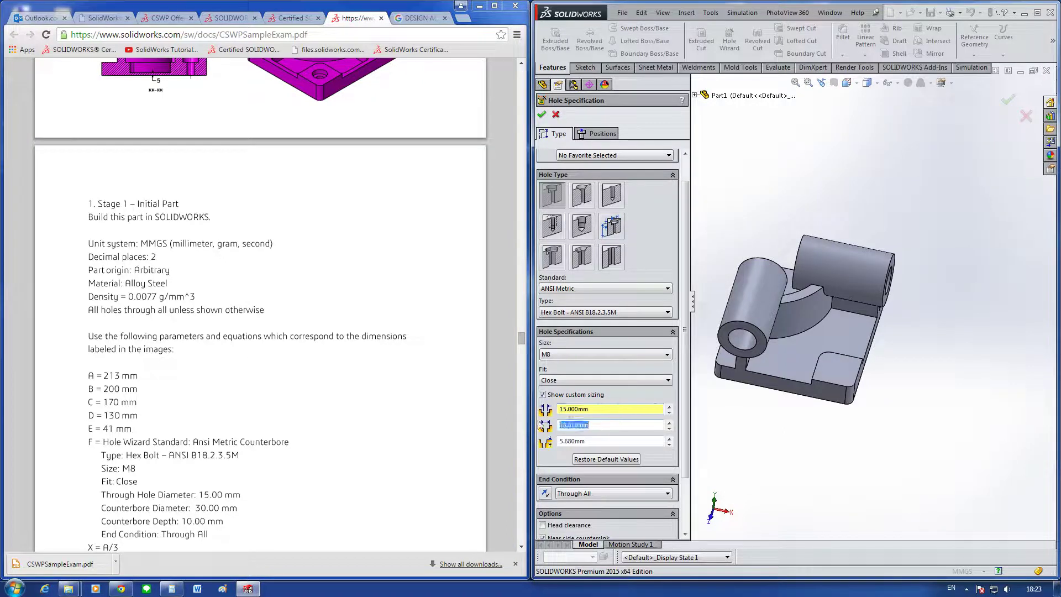
text(30)
click(601, 441)
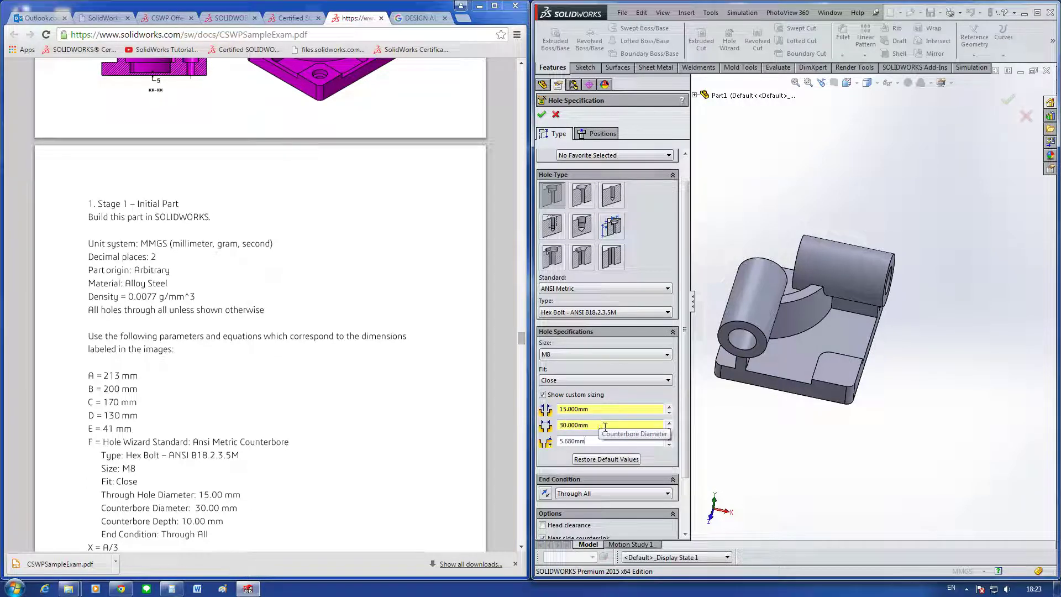
double_click(596, 439)
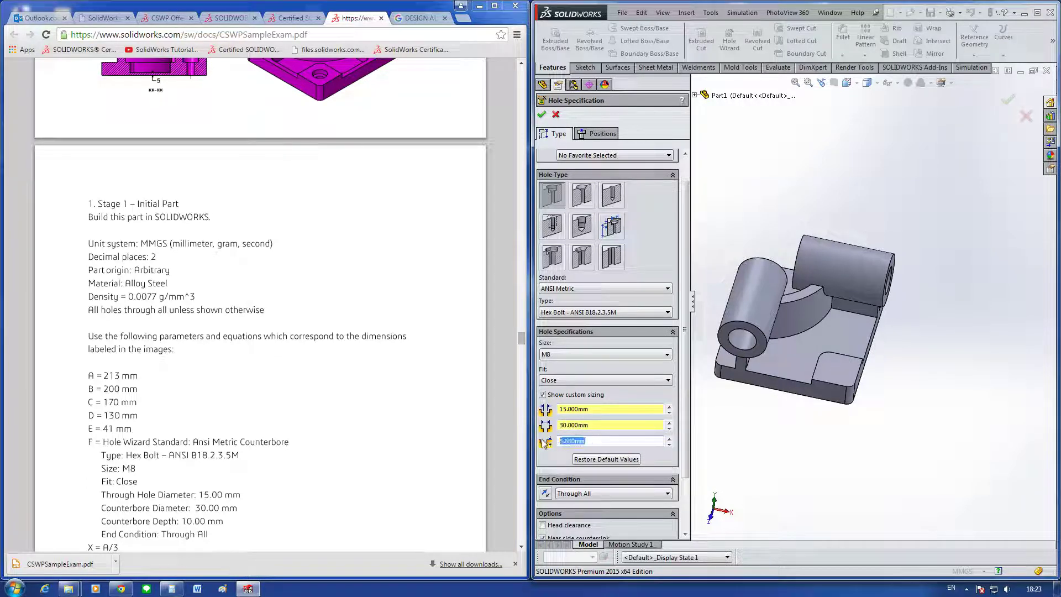
text(10)
key(Return)
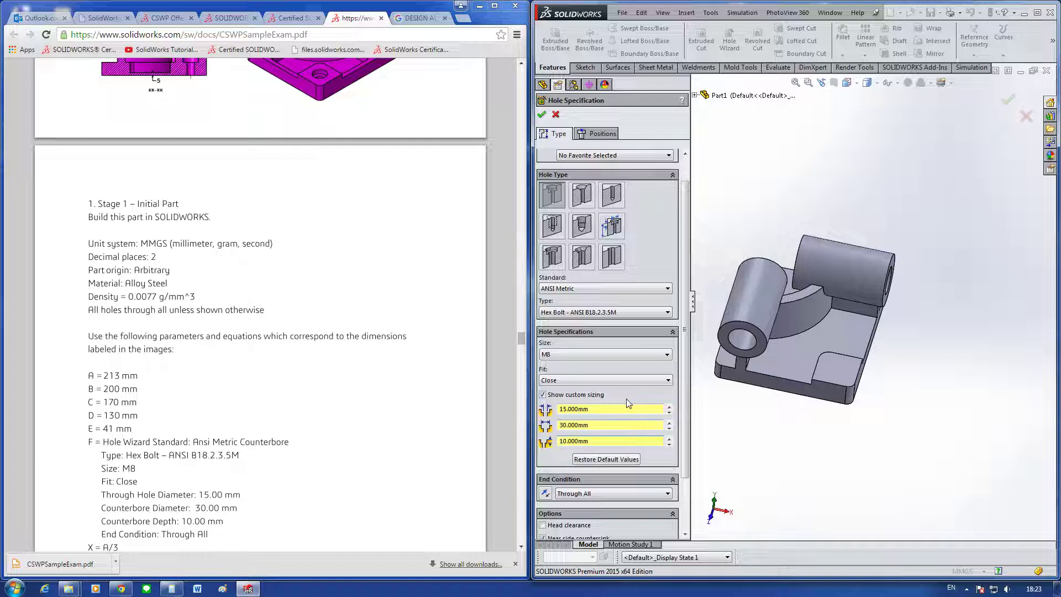
drag(684, 384, 685, 440)
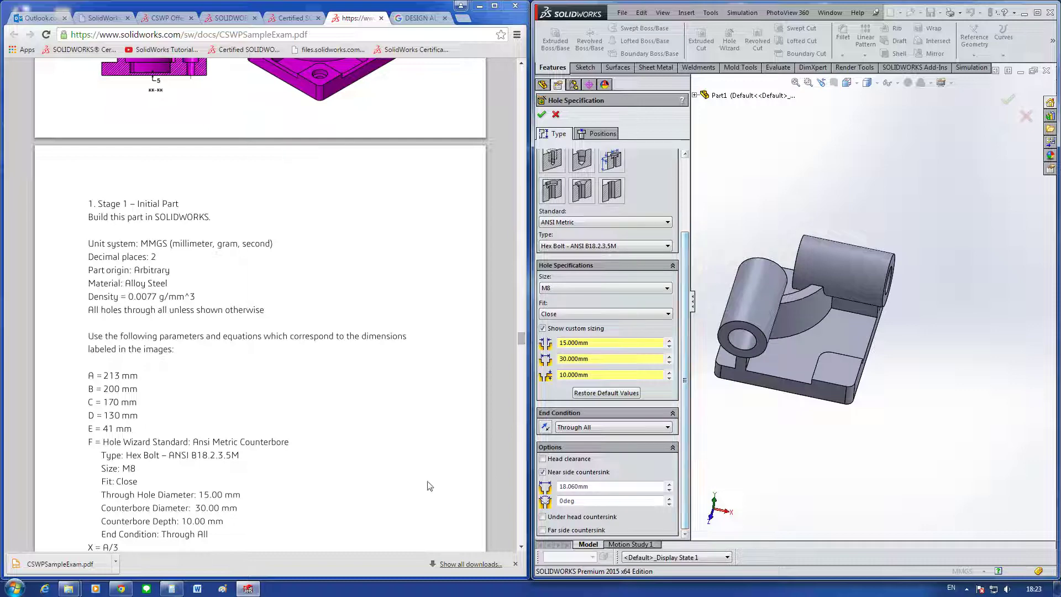
scroll(515, 347, down, 3)
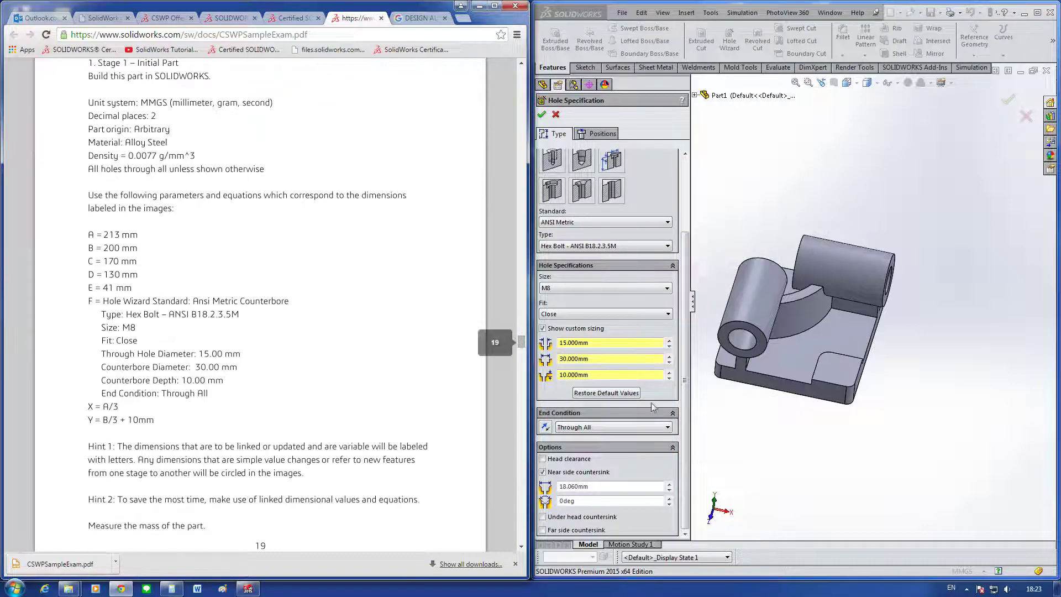
Step: Place the hole centre on the corner pocket face and view that face head-on
click(602, 134)
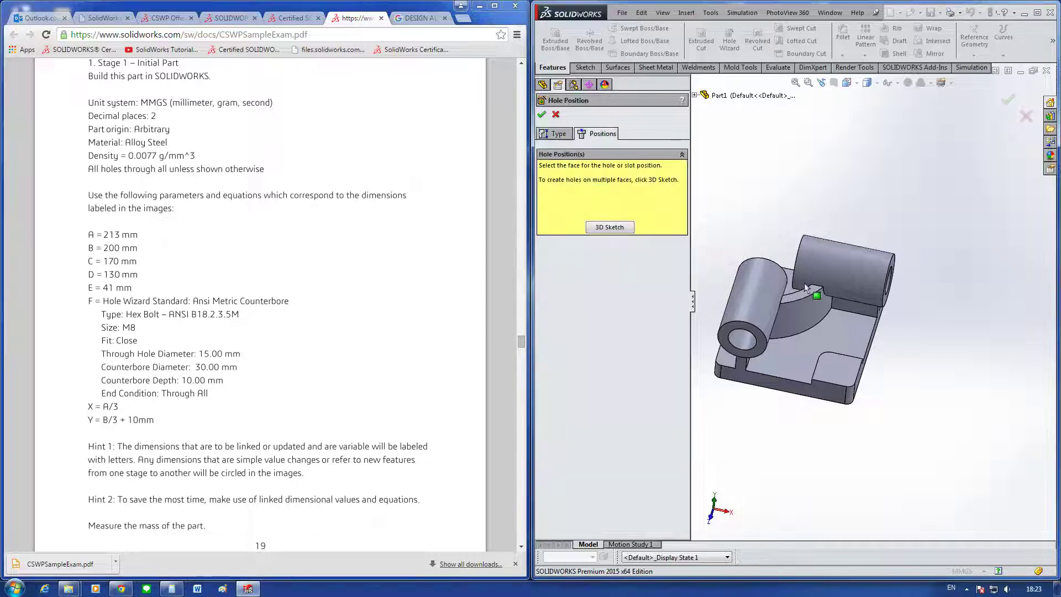
click(837, 367)
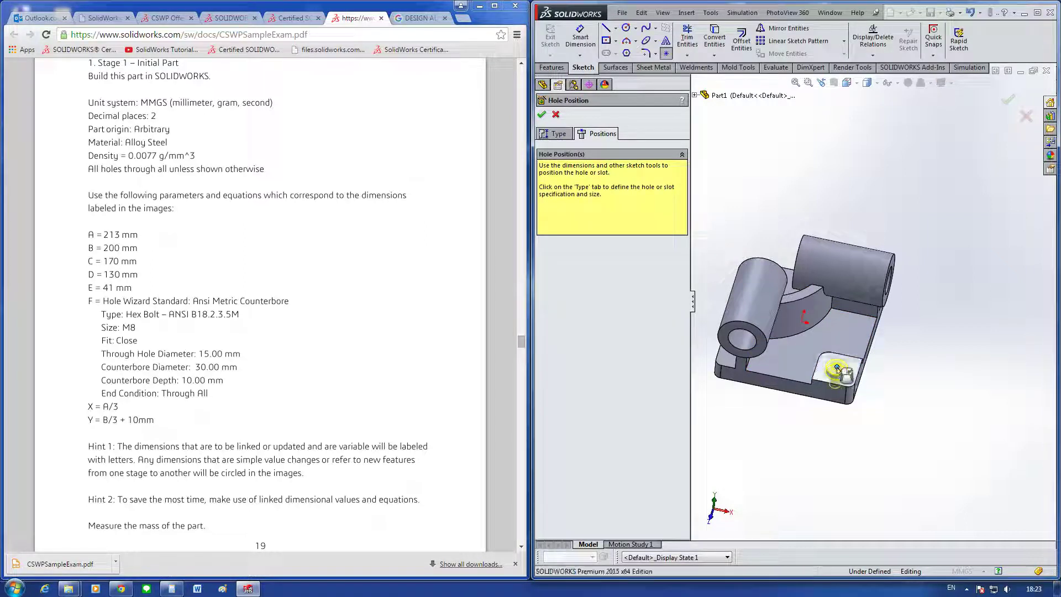
click(847, 83)
click(902, 144)
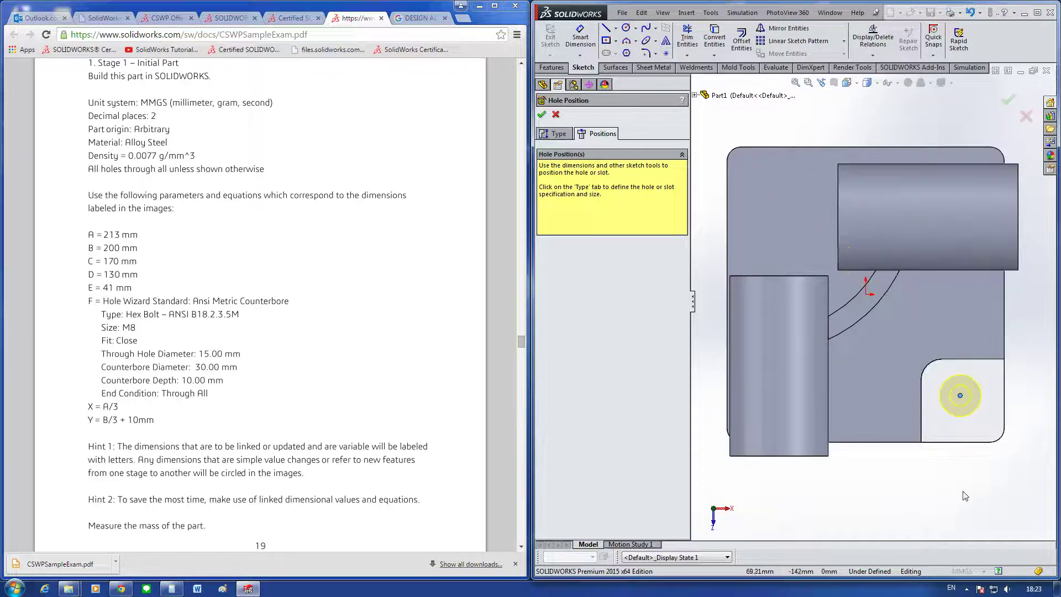
right_drag(967, 423, 964, 393)
click(454, 287)
scroll(457, 289, up, 3)
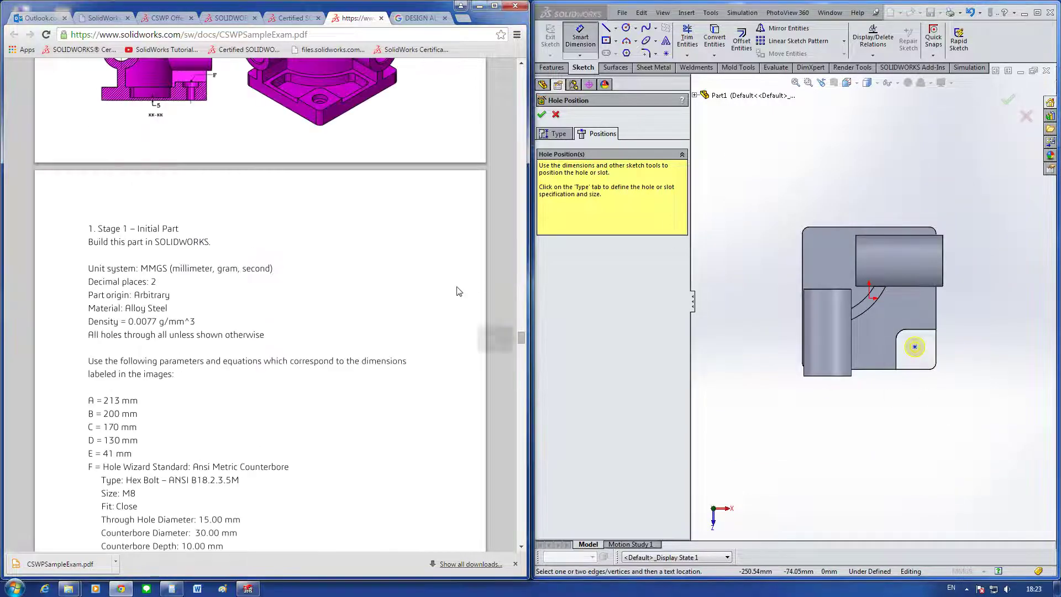
scroll(456, 291, up, 3)
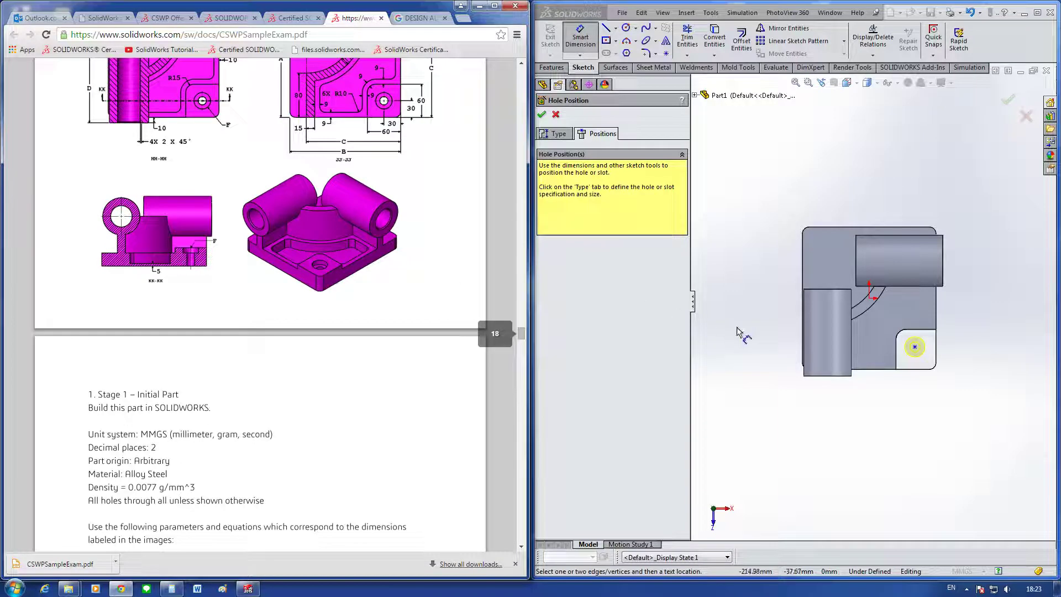
Step: Dimension the hole centre 30 mm from the side and bottom edges, then create the hole
click(915, 348)
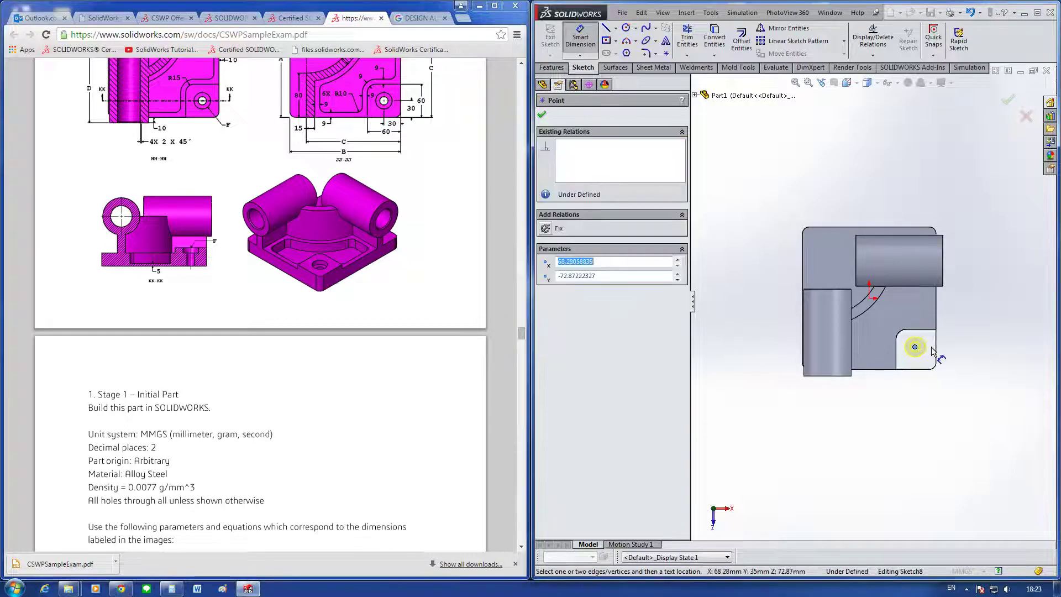
click(935, 346)
scroll(929, 391, down, 3)
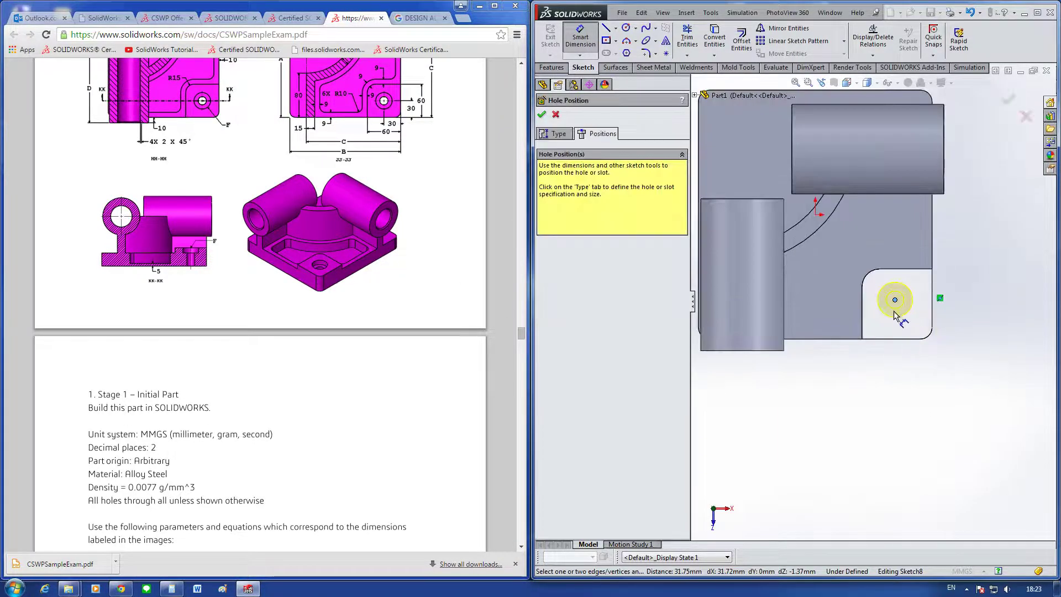
click(911, 381)
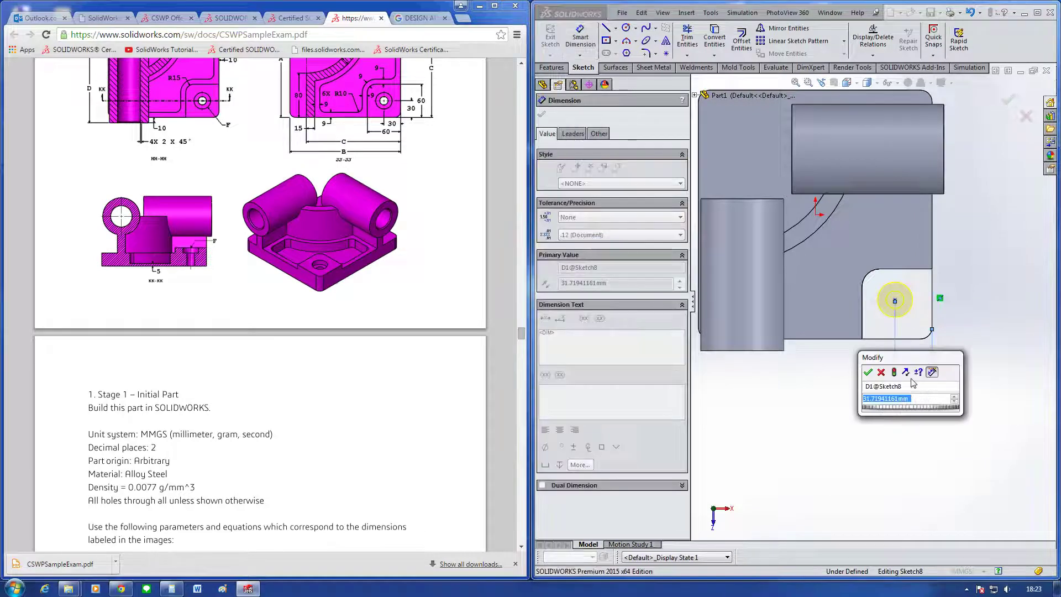
text(30)
key(Return)
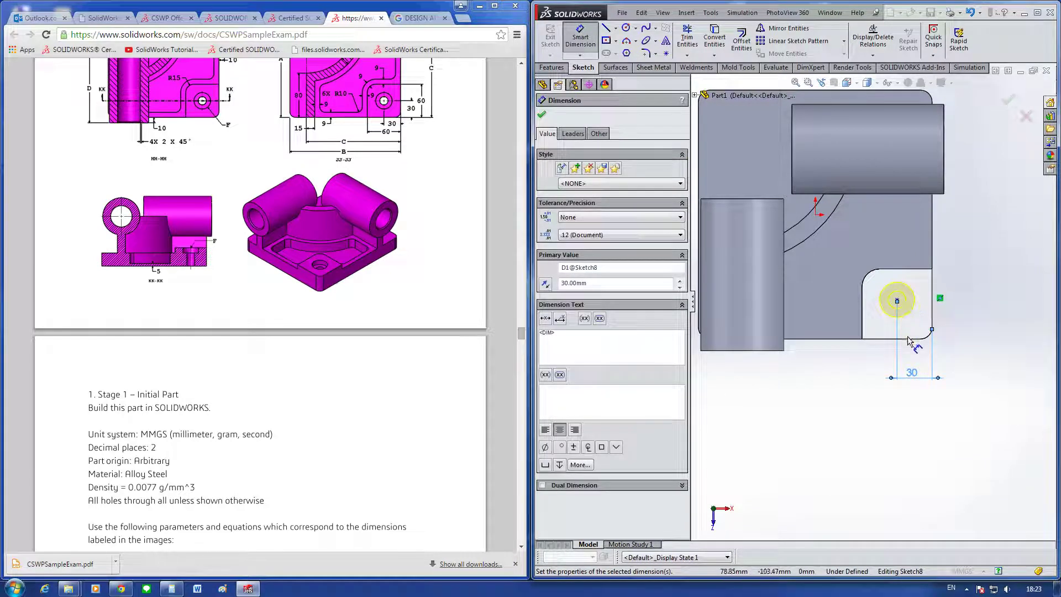
click(909, 338)
click(898, 303)
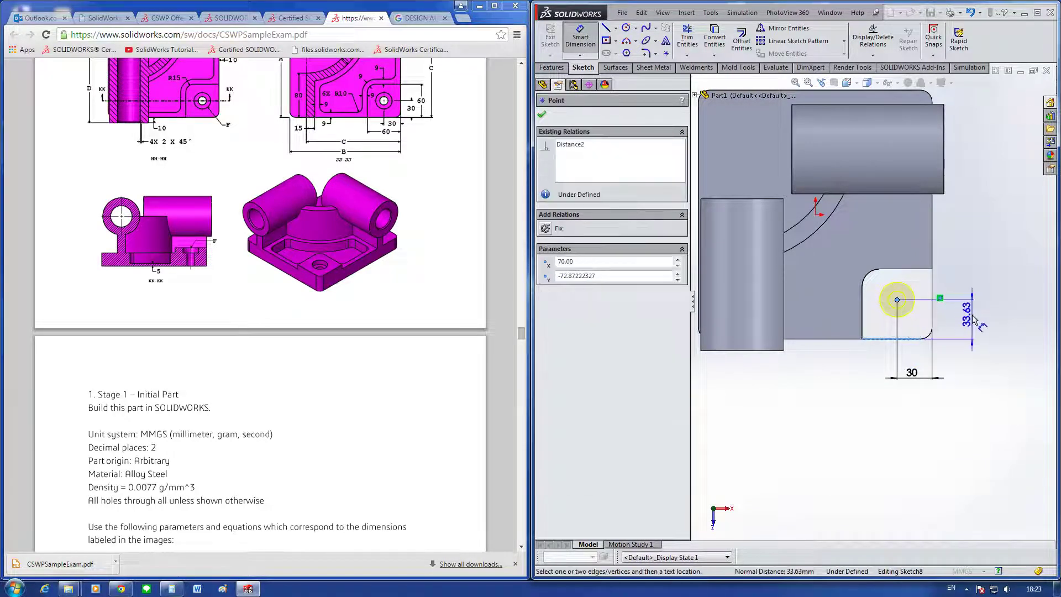
click(966, 318)
text(30)
key(Return)
key(Escape)
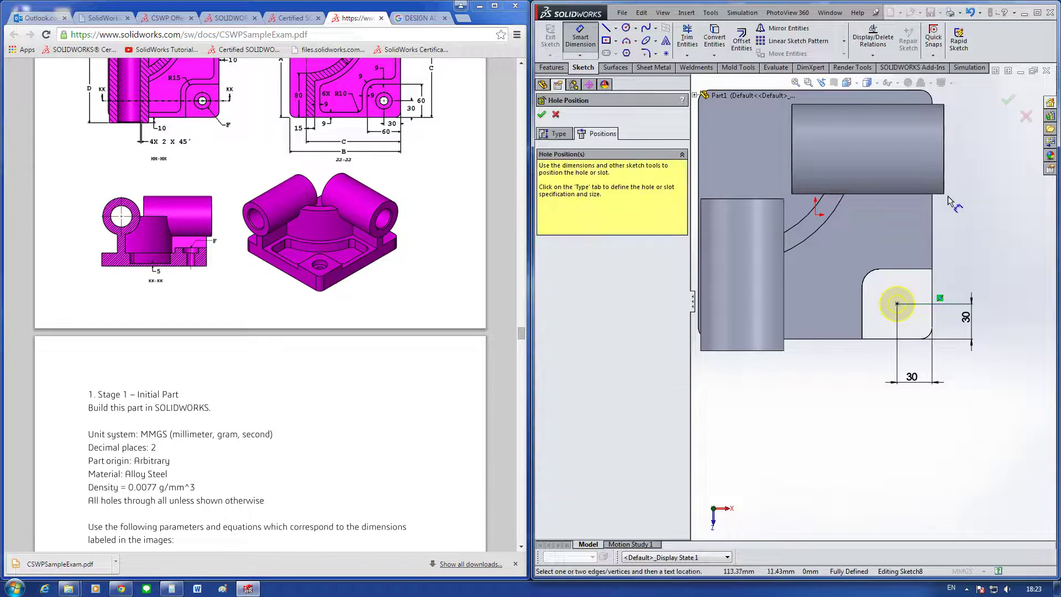
click(542, 115)
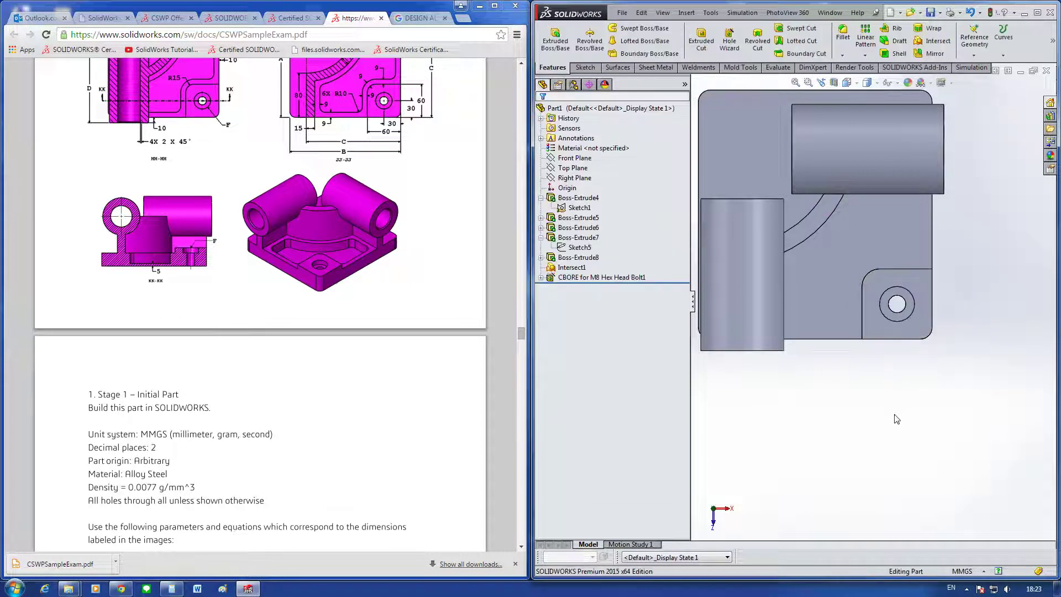
Step: Inspect the counterbore hole, show the base sketch lines, and start an Extruded Cut
middle_drag(898, 415, 894, 340)
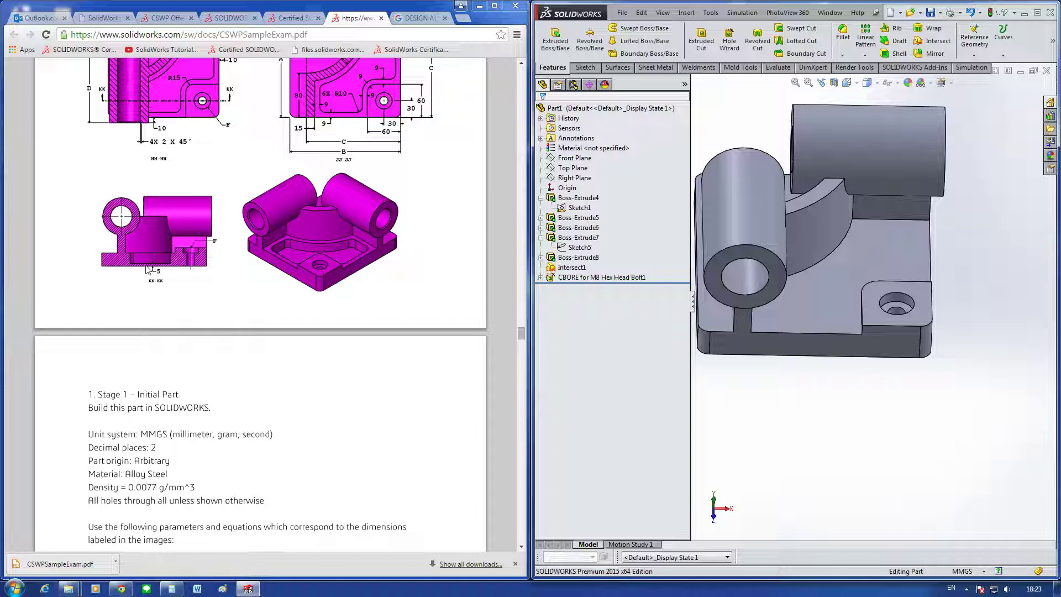
key(shift+z)
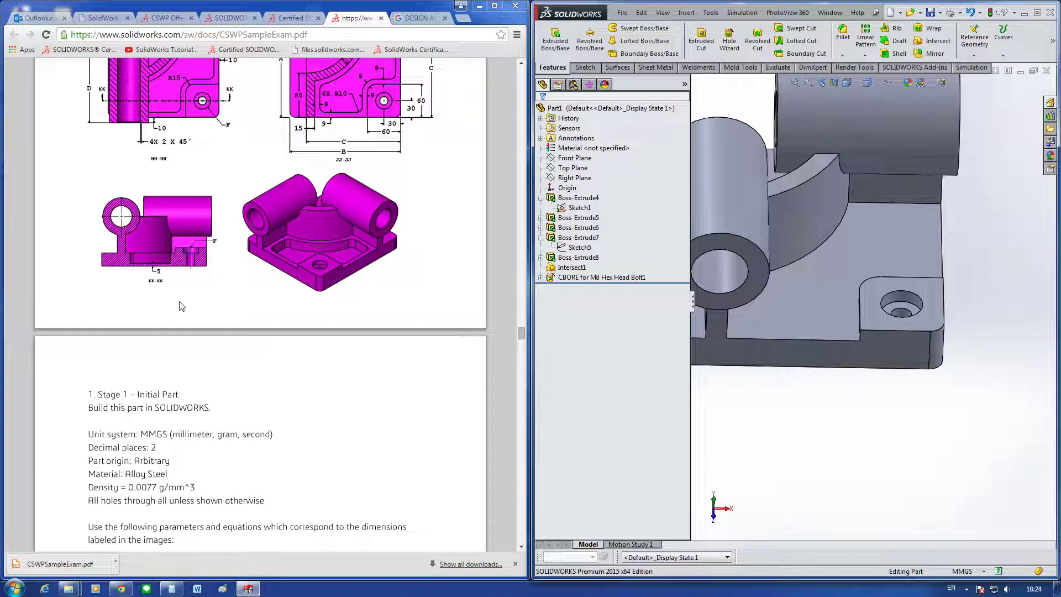
middle_drag(774, 353, 821, 300)
scroll(828, 333, up, 3)
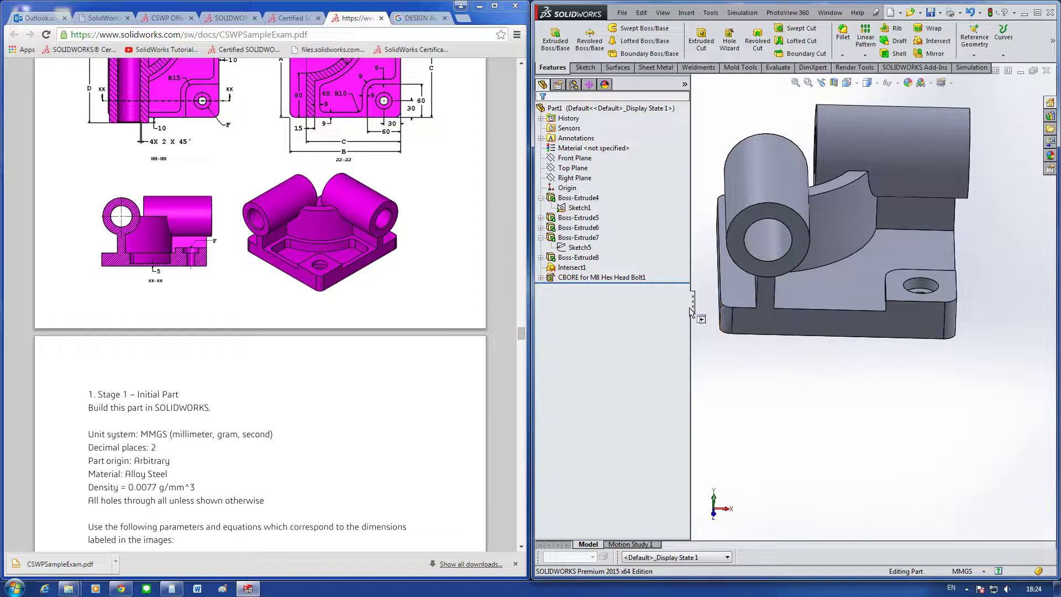
click(620, 149)
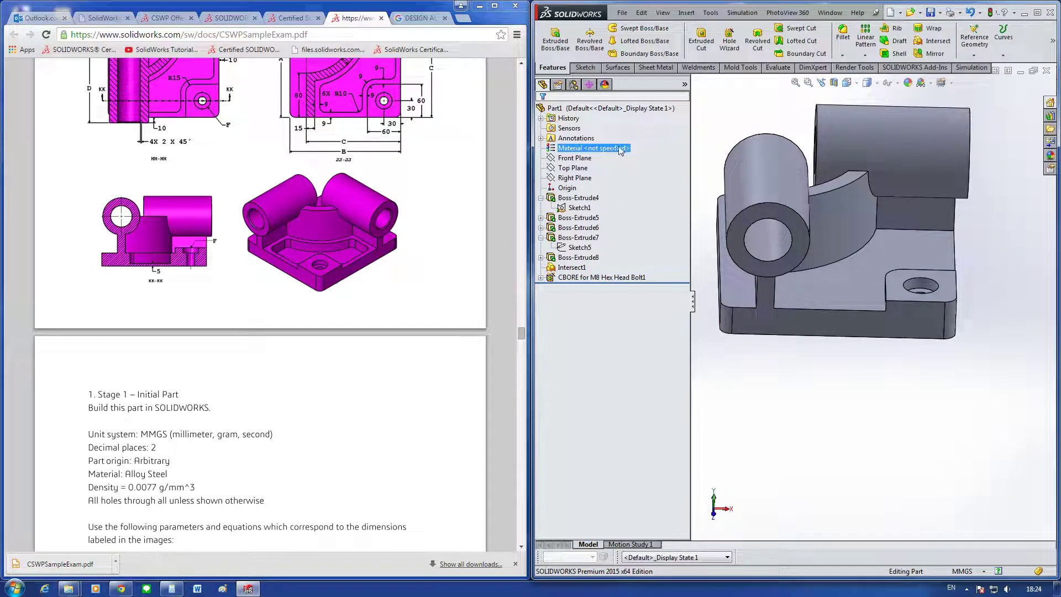
click(579, 247)
click(592, 200)
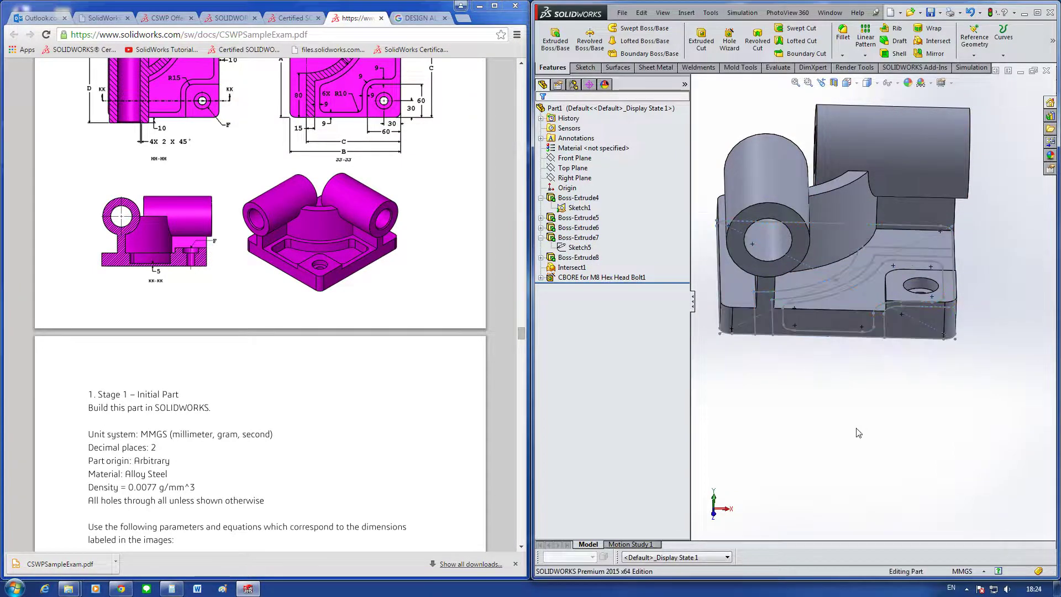
click(701, 39)
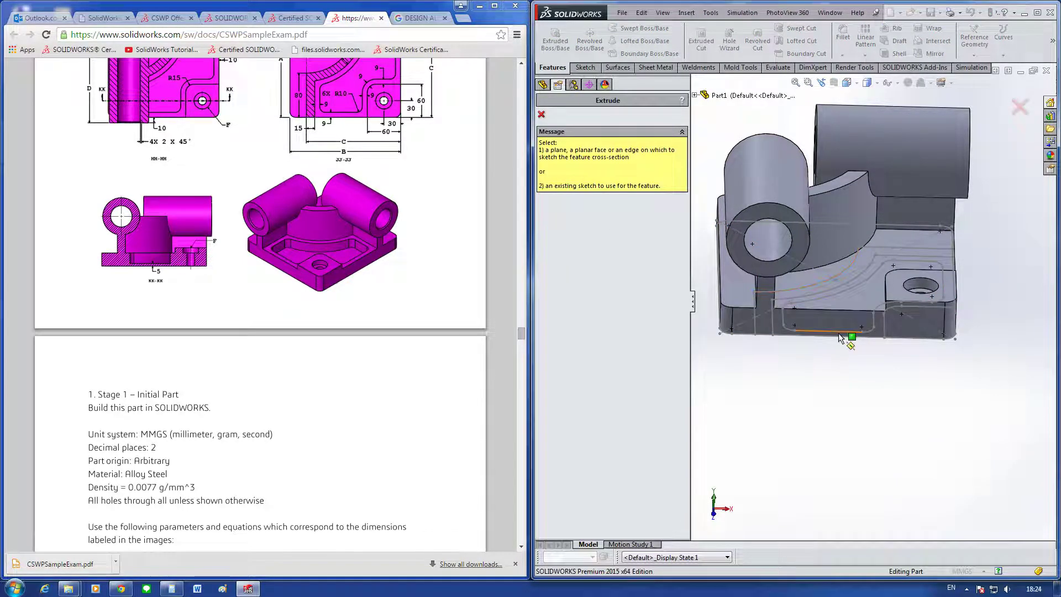
Step: Cut Sketch1's outer contour Up To Next, reversed to run upward
click(541, 114)
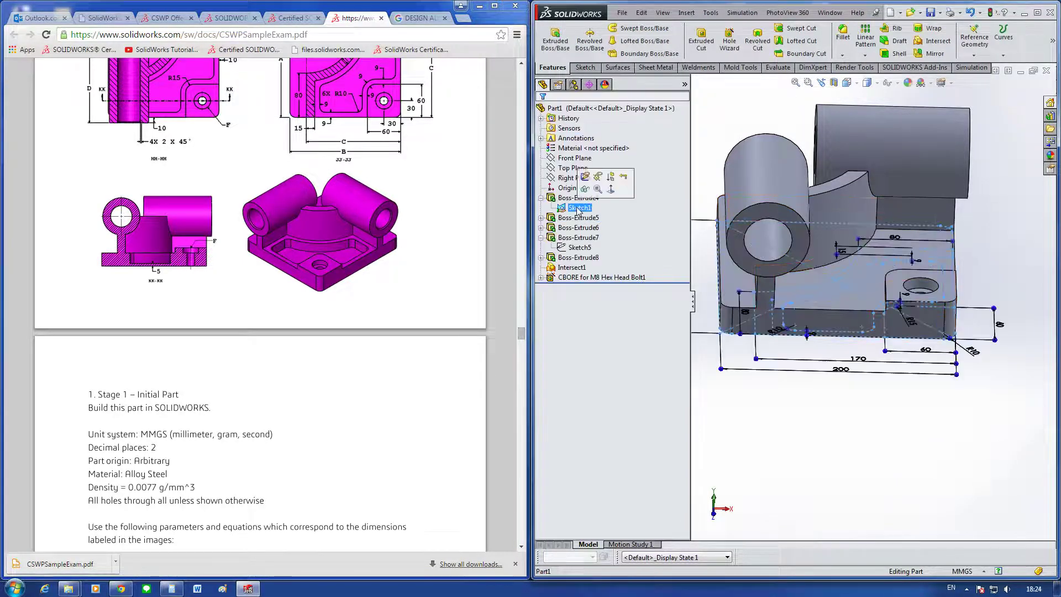
click(702, 43)
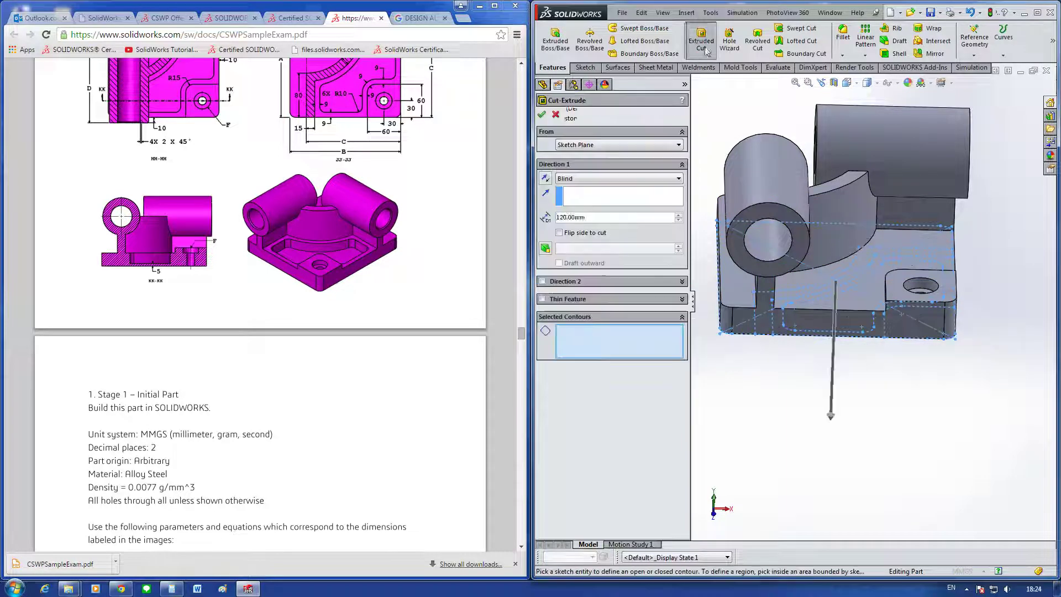
click(855, 332)
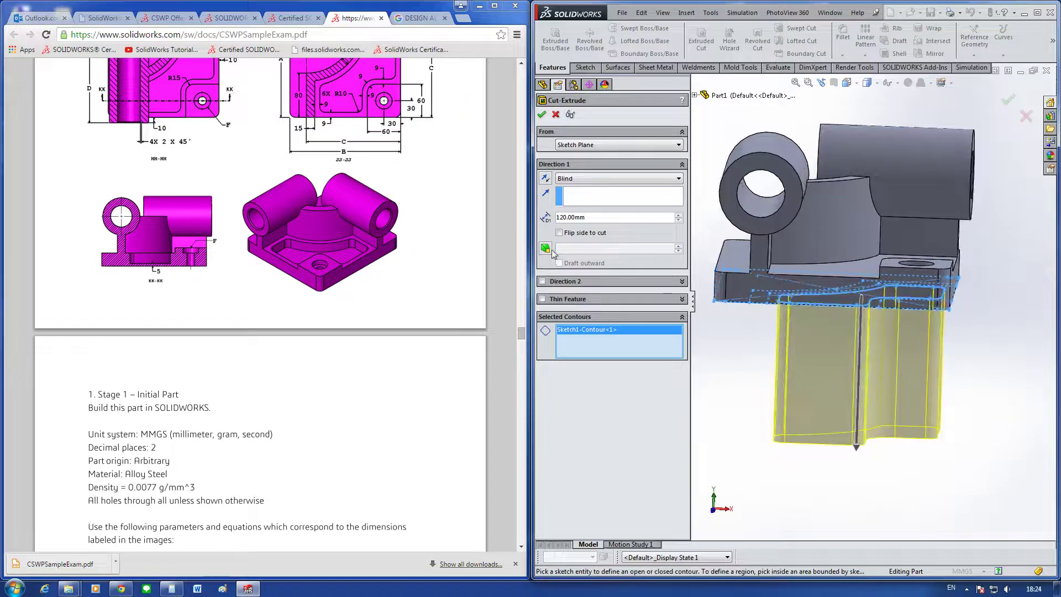
click(595, 180)
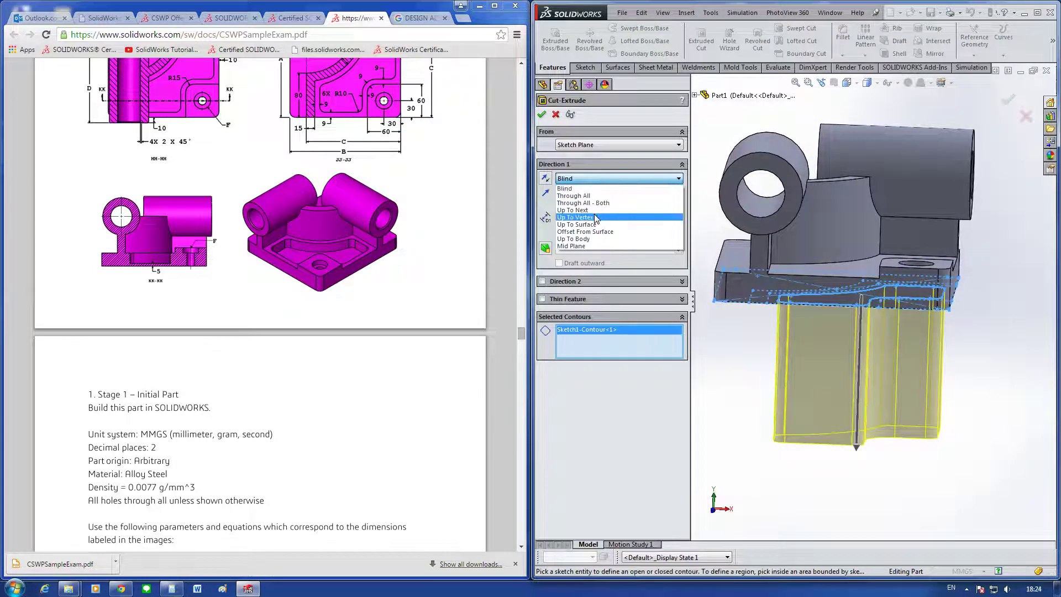
click(587, 190)
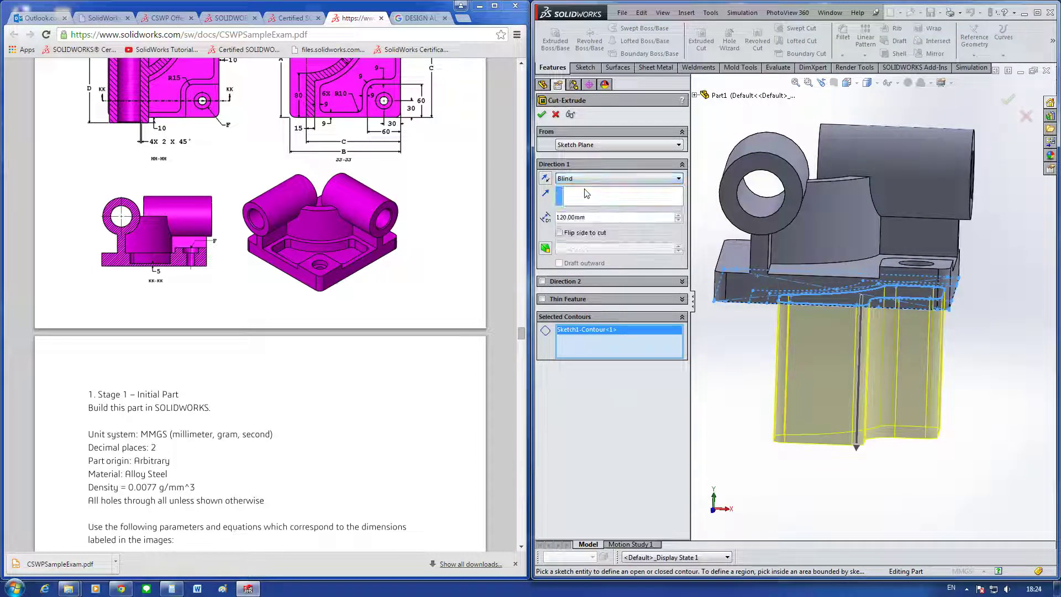
click(571, 178)
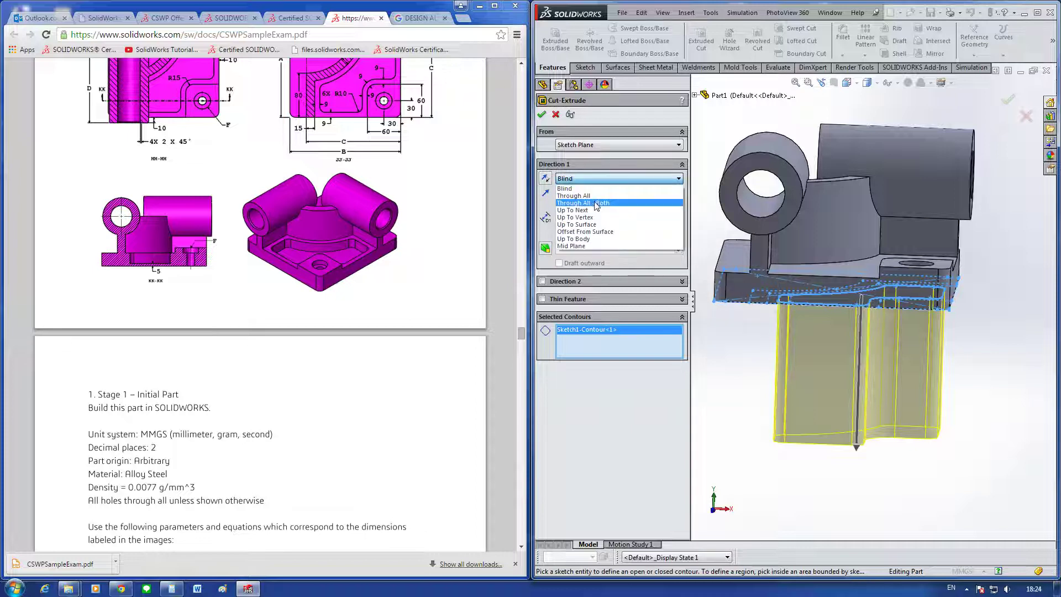
click(597, 210)
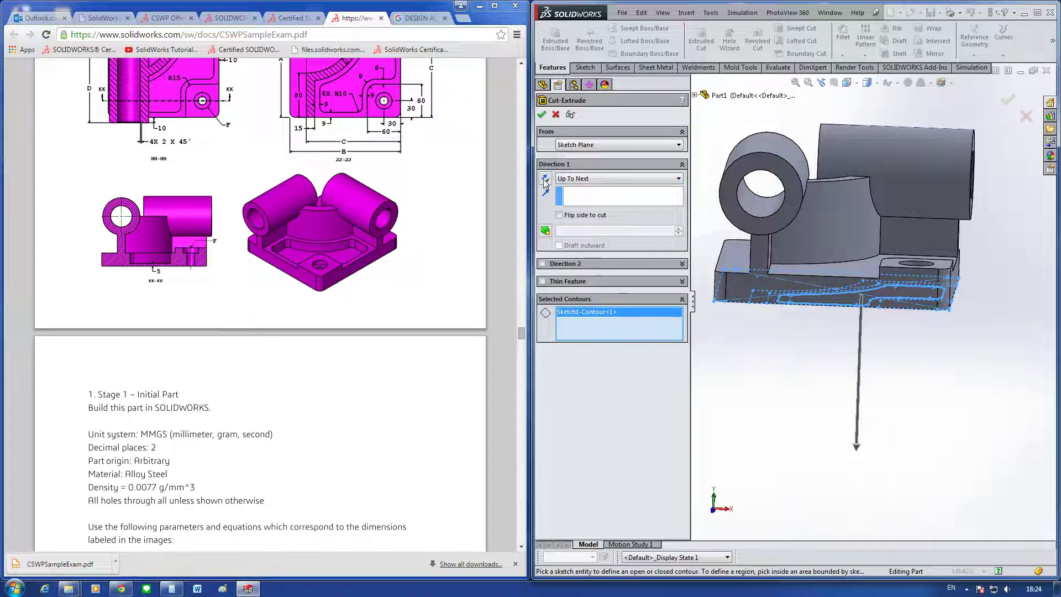
click(544, 178)
Step: Start the cut from a 5 mm offset, check the detailed preview, and accept Cut-Extrude1
click(601, 142)
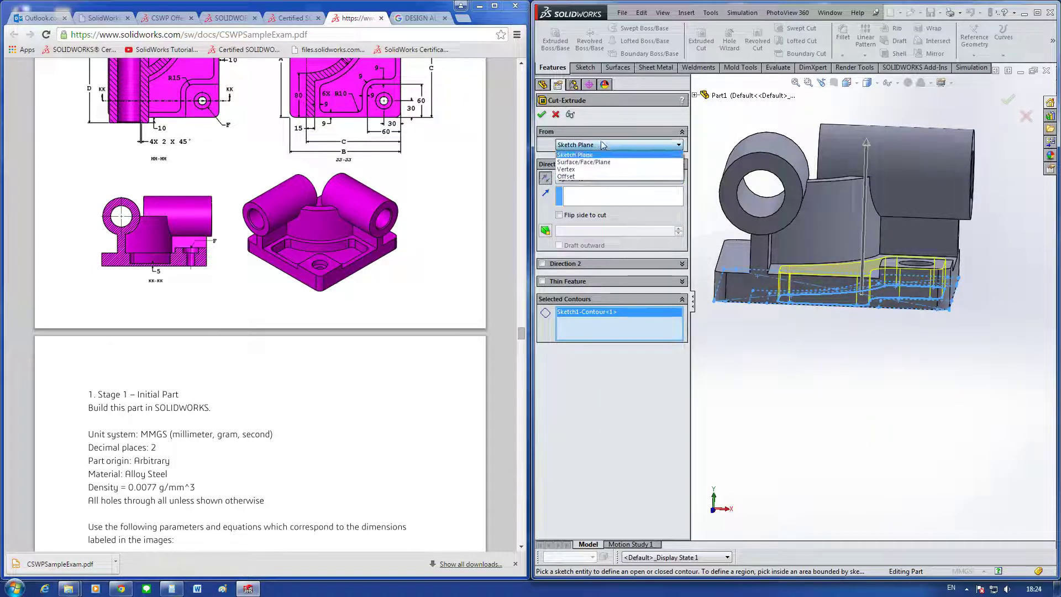
click(594, 174)
text(5)
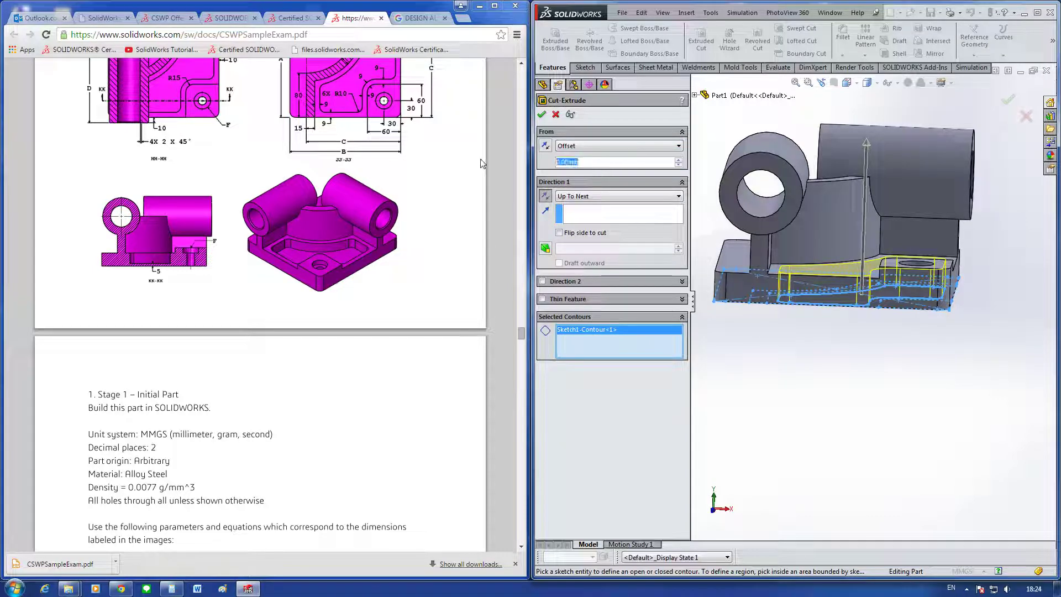
key(Return)
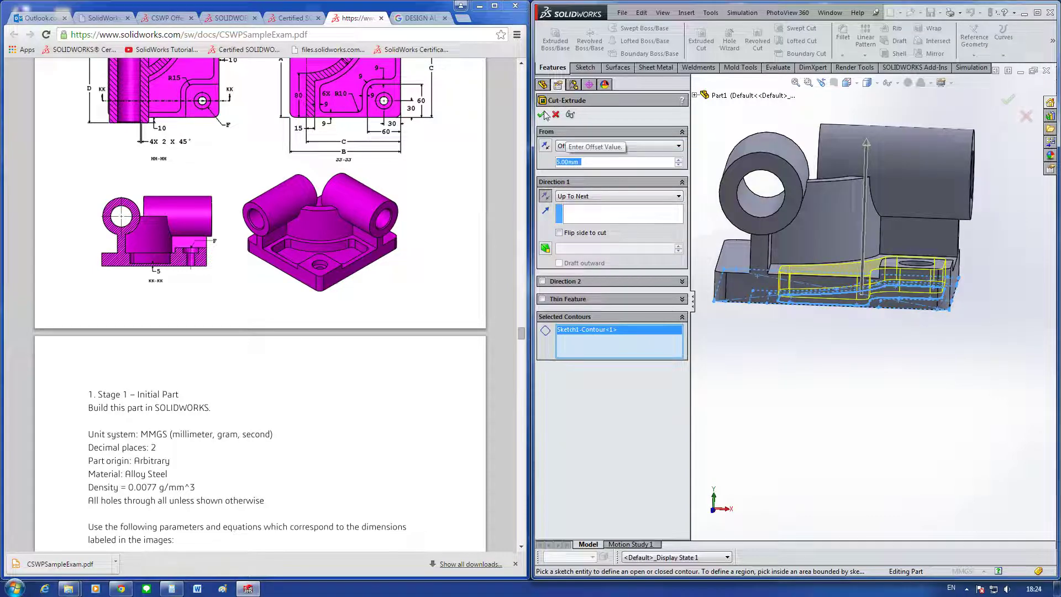
click(570, 114)
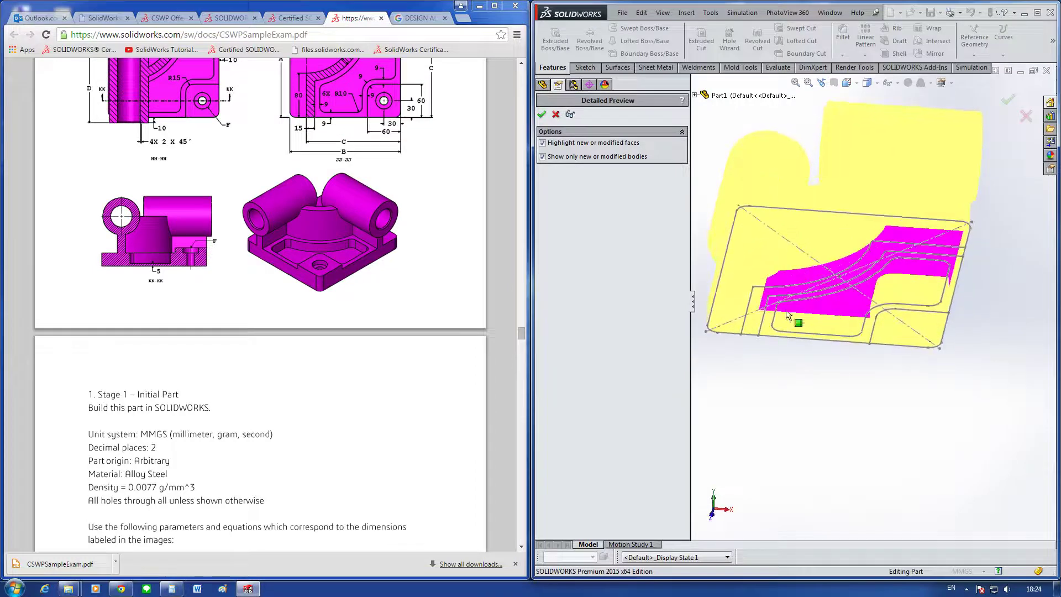
click(545, 158)
click(545, 156)
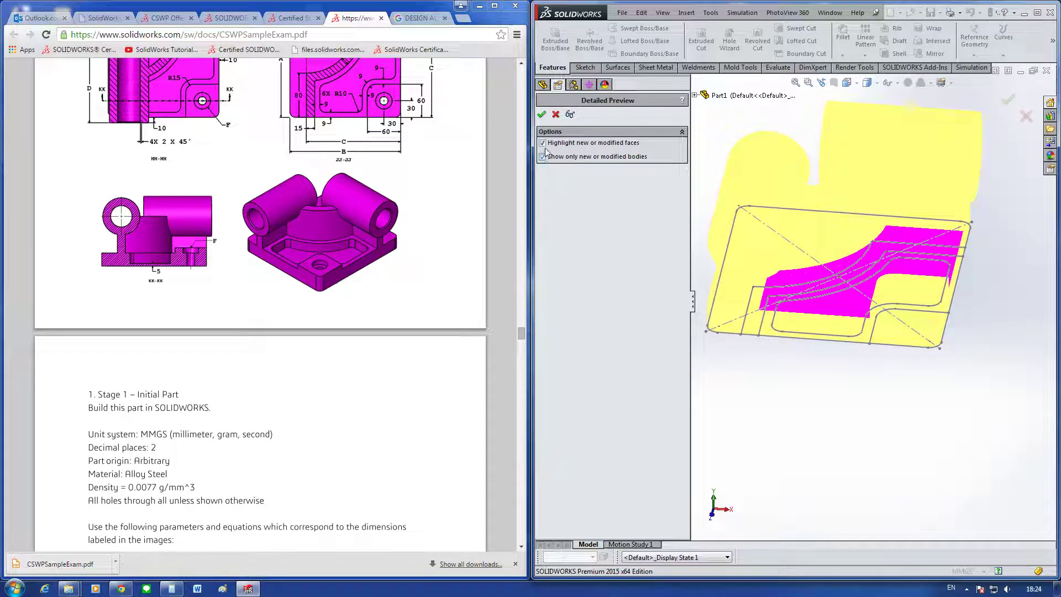
click(542, 115)
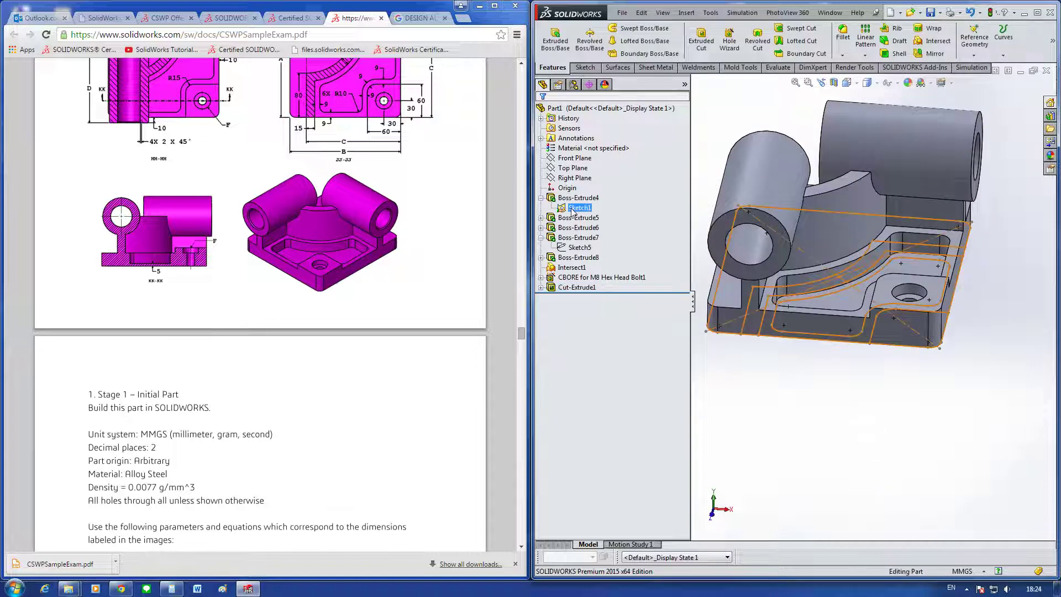
Step: Hide Sketch1 on the part and bring the exam PDF up to its drawings
click(580, 207)
mouse_move(881, 441)
middle_down()
mouse_move(860, 434)
mouse_move(857, 406)
mouse_move(881, 372)
mouse_move(873, 394)
mouse_move(781, 379)
middle_up()
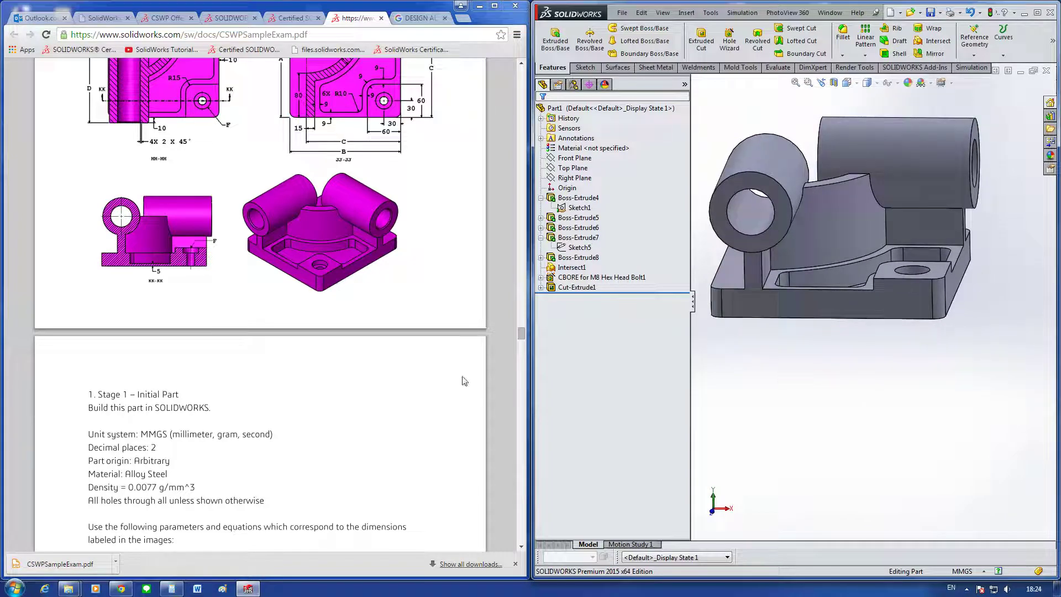
click(438, 237)
scroll(437, 238, up, 2)
scroll(436, 237, up, 1)
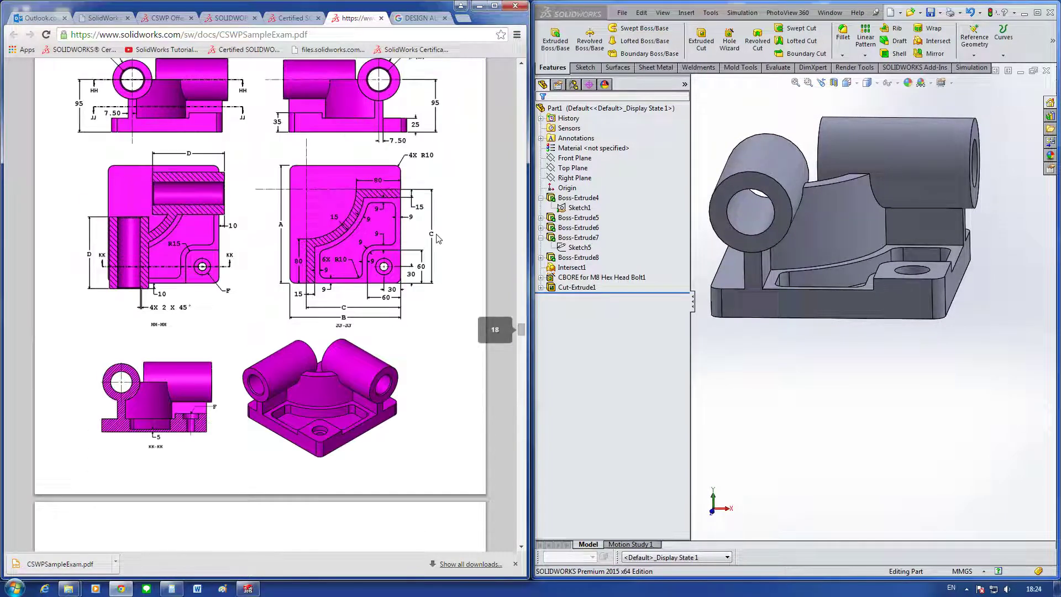
scroll(437, 238, up, 1)
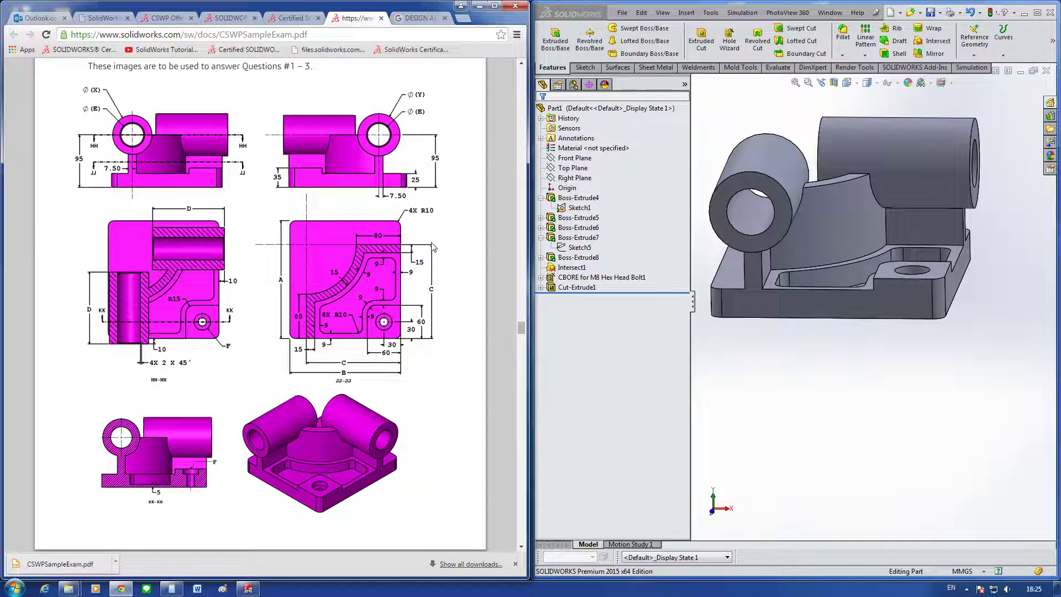
Step: Scroll the PDF through the Stage 1 parameters and the mass question
scroll(434, 254, down, 1)
scroll(436, 277, down, 2)
scroll(439, 309, down, 6)
scroll(442, 335, down, 1)
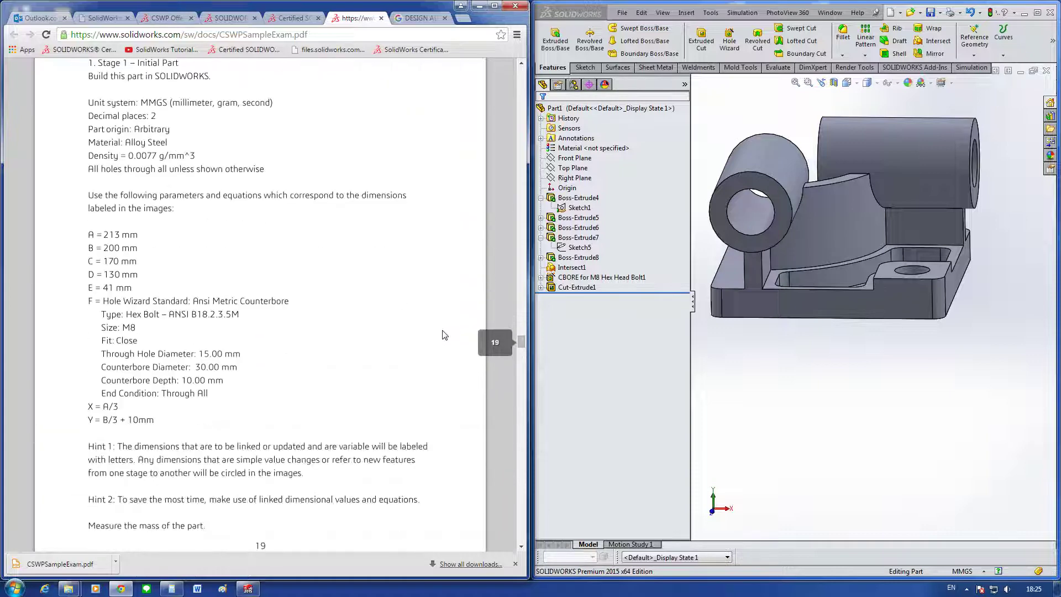
scroll(442, 335, down, 1)
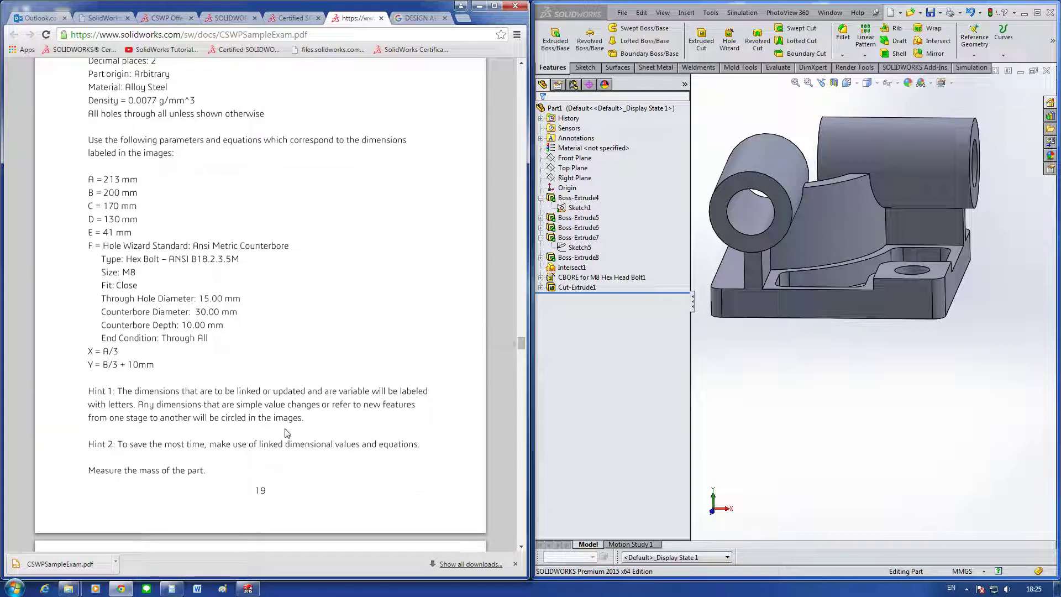
scroll(437, 352, down, 2)
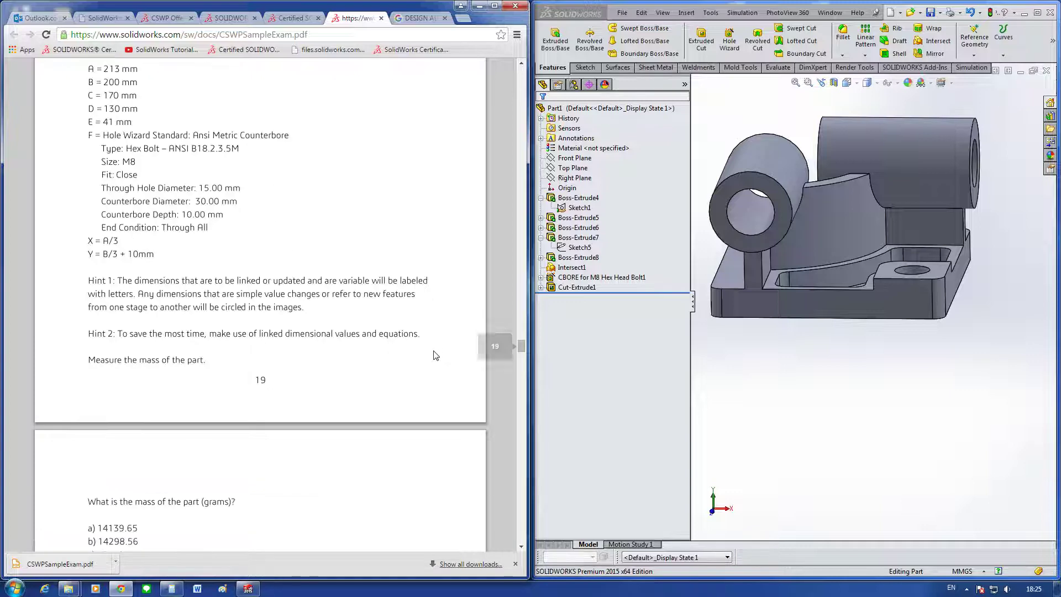
scroll(434, 354, down, 2)
scroll(434, 356, up, 2)
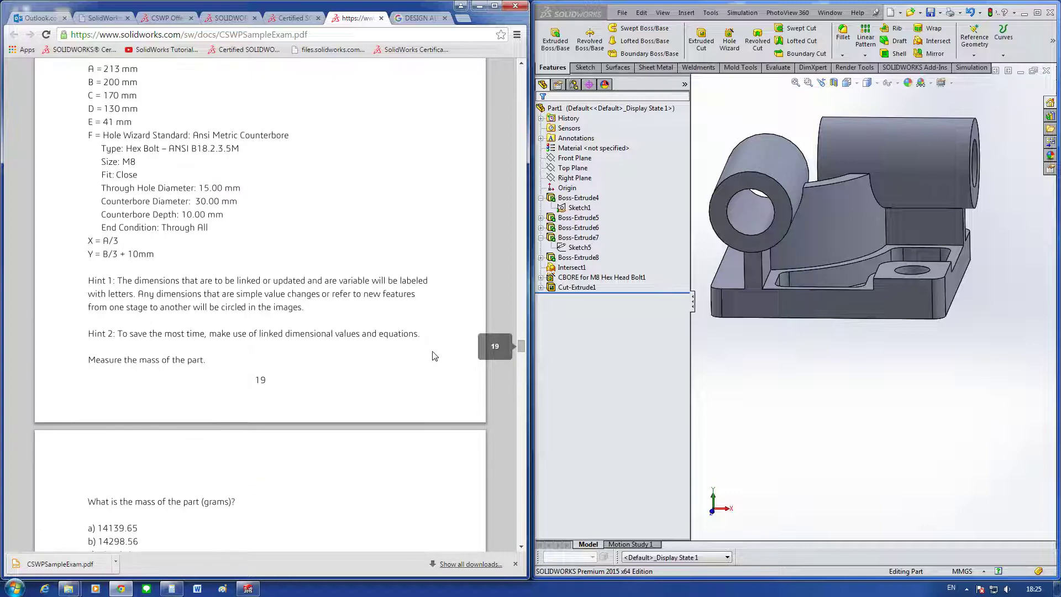
scroll(422, 355, up, 1)
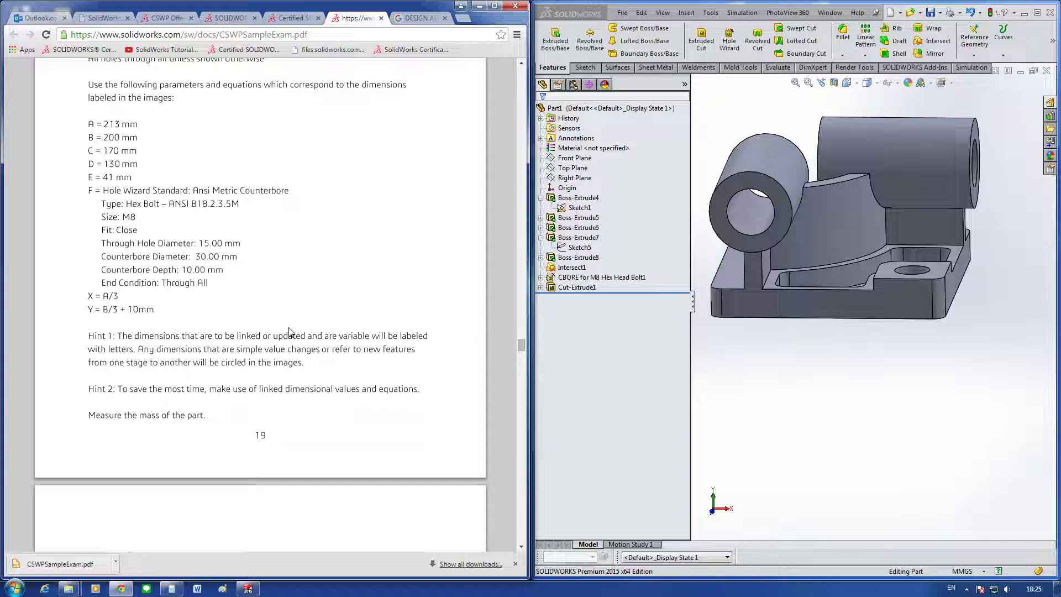
scroll(289, 331, up, 1)
scroll(293, 331, up, 1)
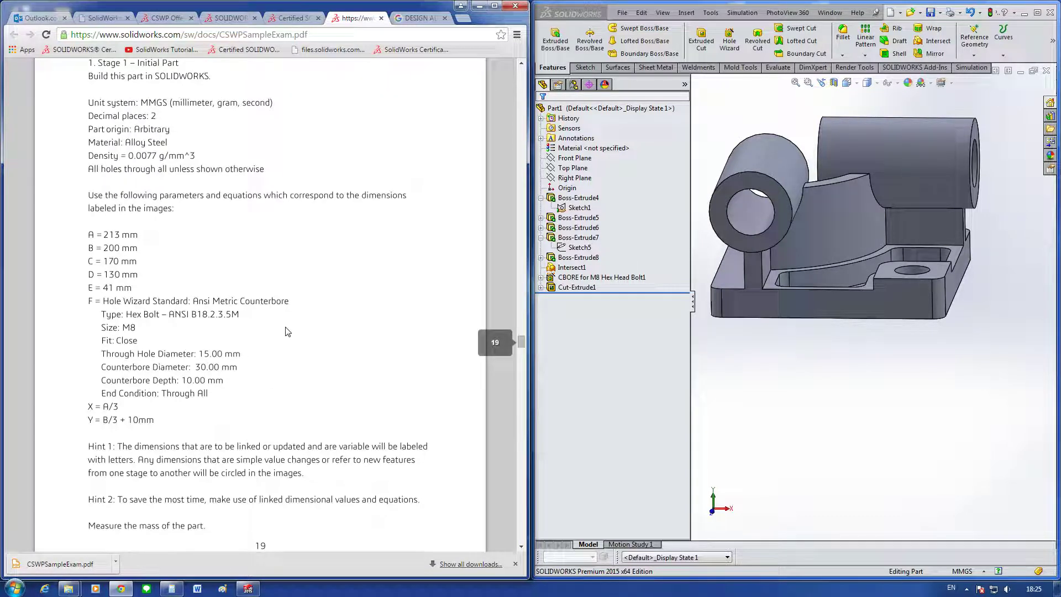
Step: Apply Steel > Alloy Steel through Edit Material and close the Material dialog
right_click(594, 147)
click(619, 155)
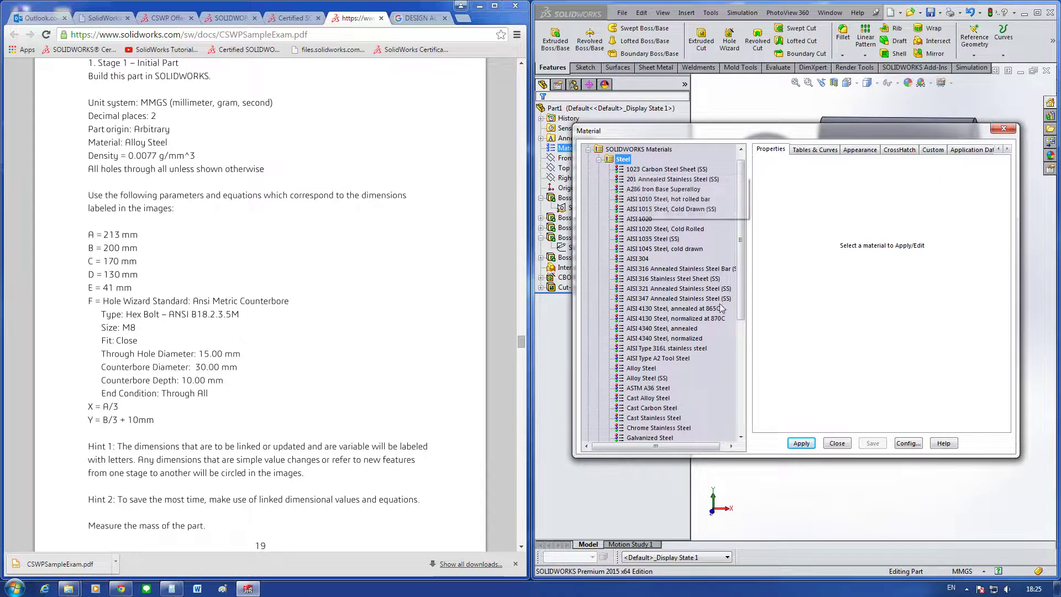
click(648, 368)
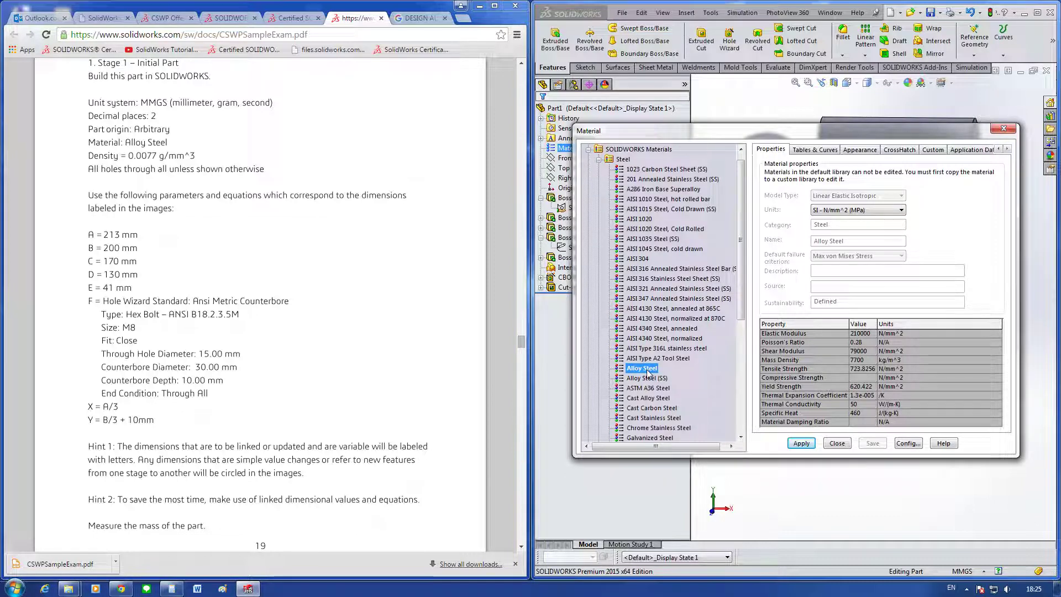
click(812, 444)
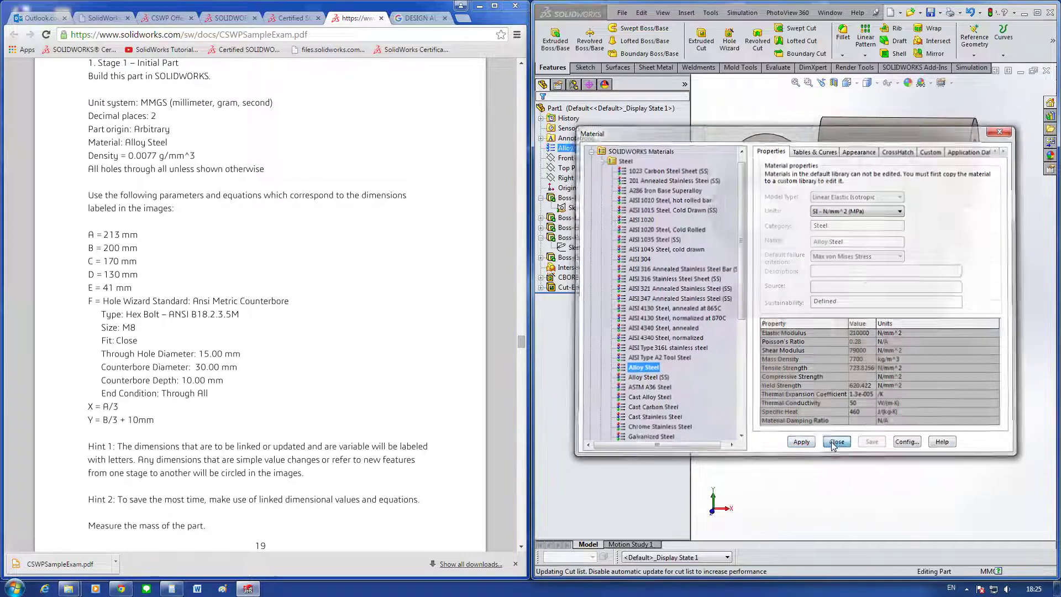
click(836, 443)
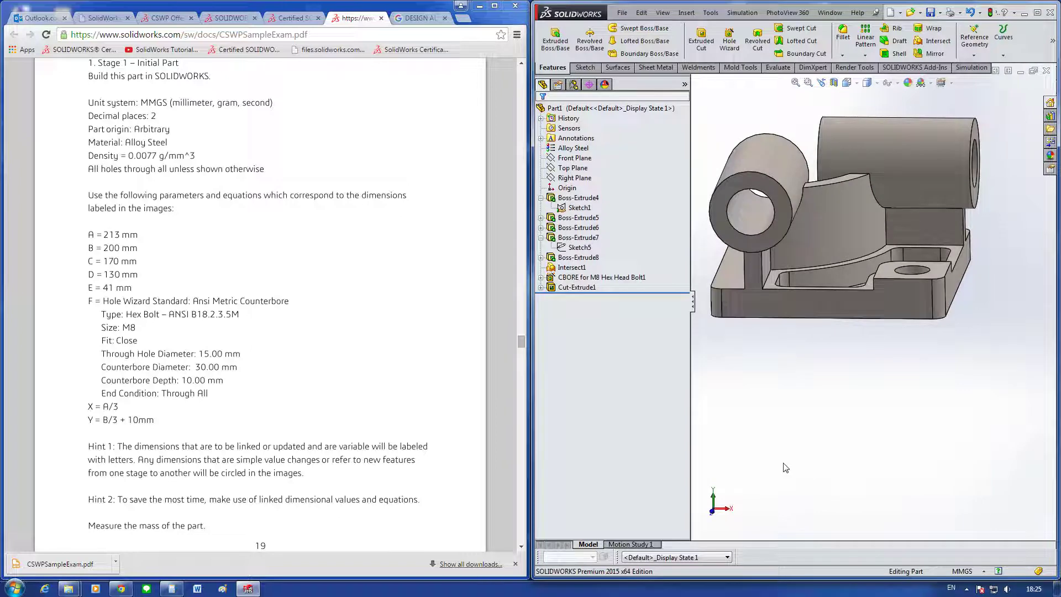
Step: Check the exam PDF, then orbit and zoom the bracket to fit the view
click(384, 357)
scroll(376, 354, up, 4)
scroll(373, 350, up, 2)
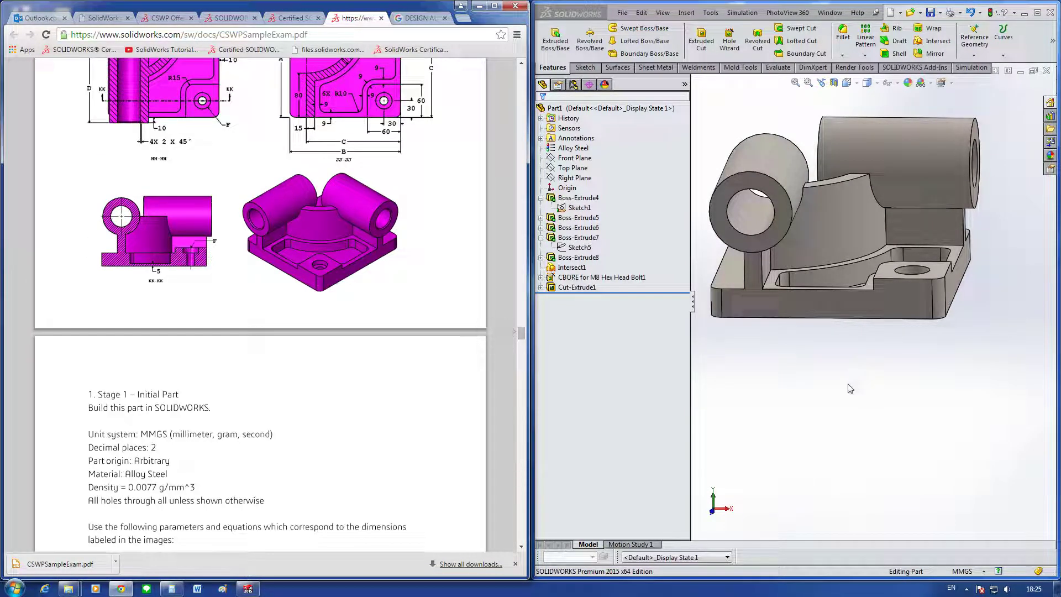
click(887, 396)
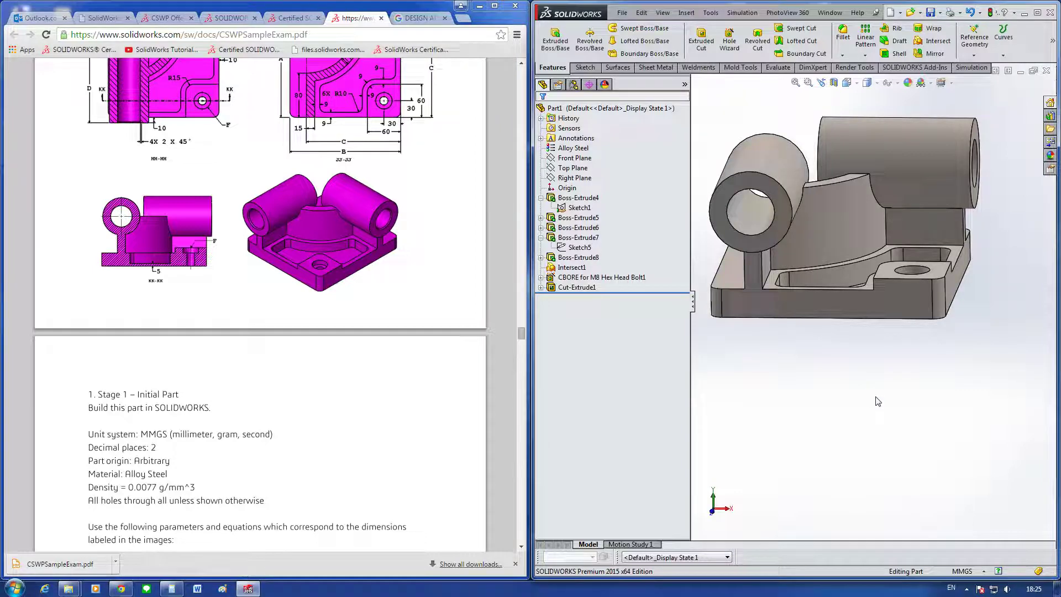
middle_drag(869, 381, 870, 416)
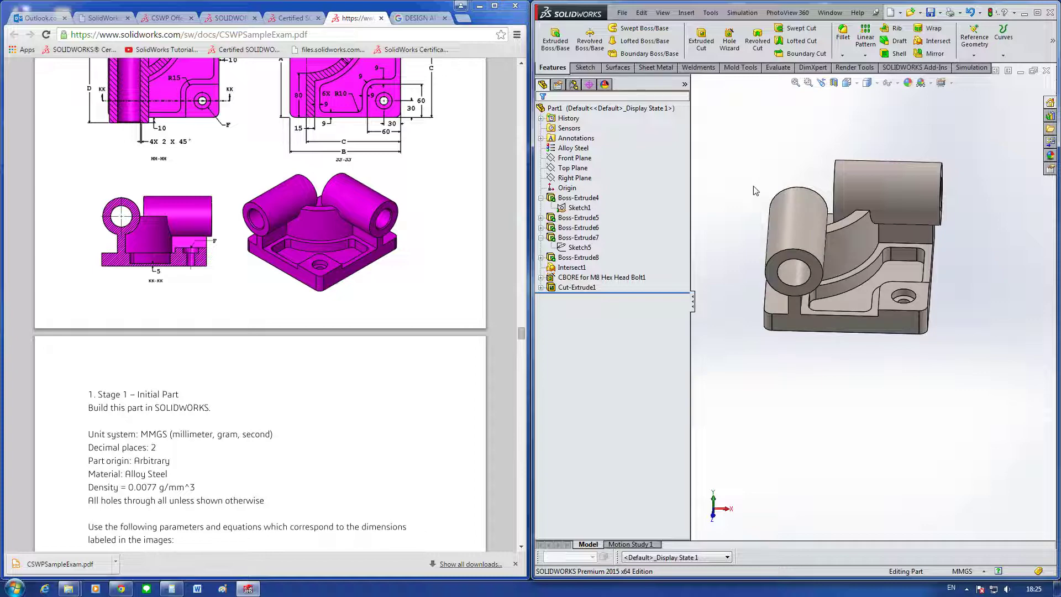
key(z)
middle_drag(838, 105, 921, 283)
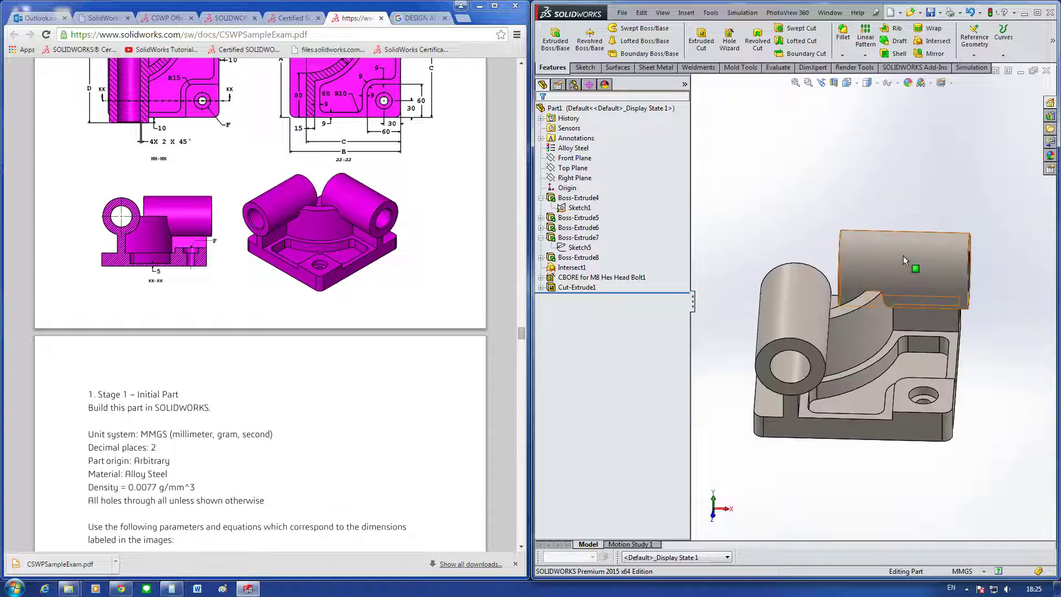
Step: Preview section views at Front Plane and a chosen face, then return to a full isometric view
click(833, 82)
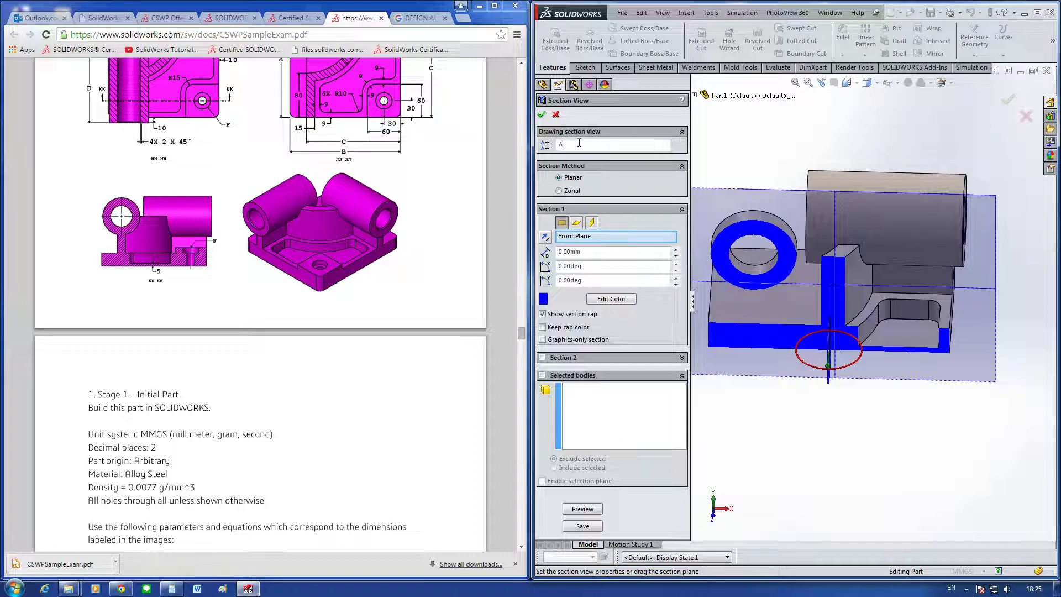
right_click(590, 237)
click(612, 245)
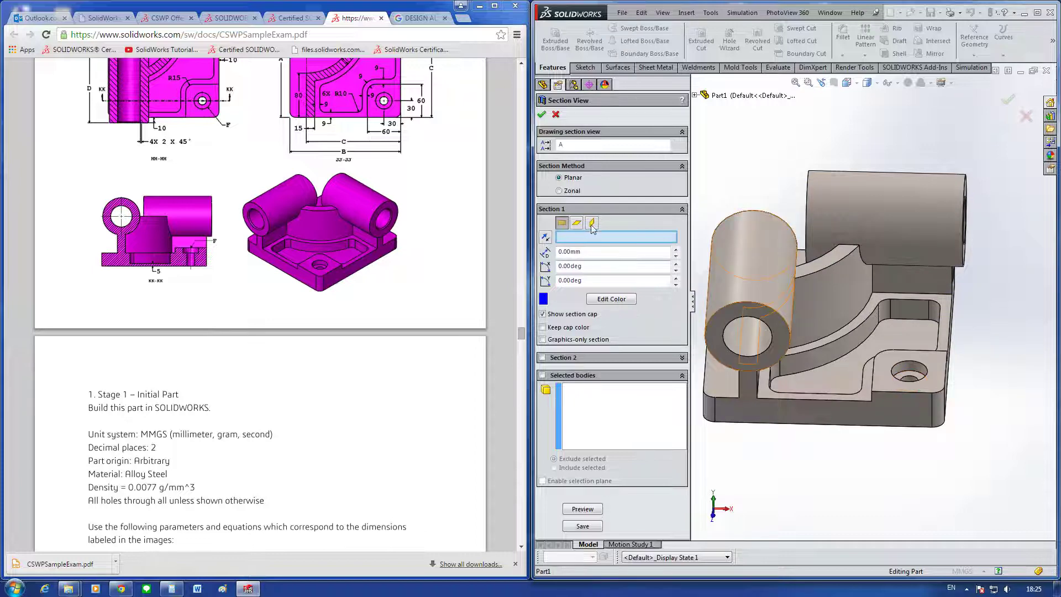
click(922, 372)
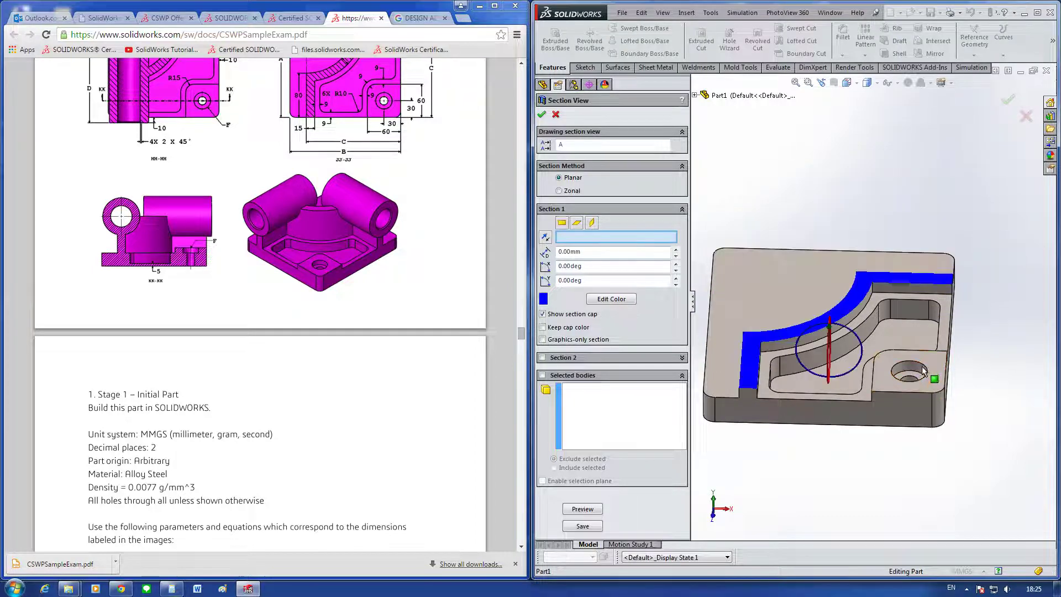
click(555, 114)
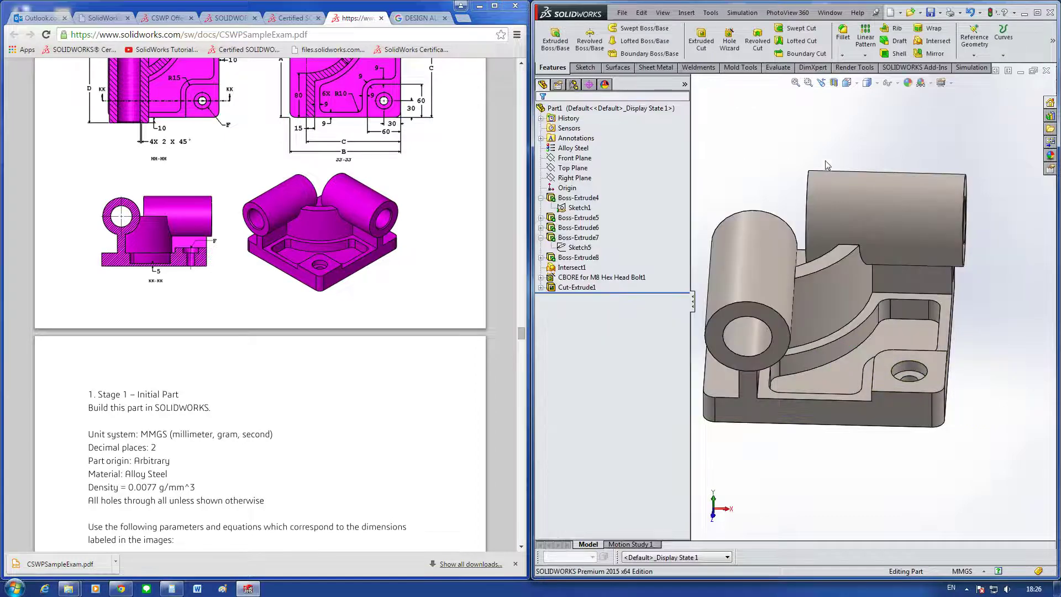
scroll(917, 376, down, 1)
scroll(916, 376, down, 1)
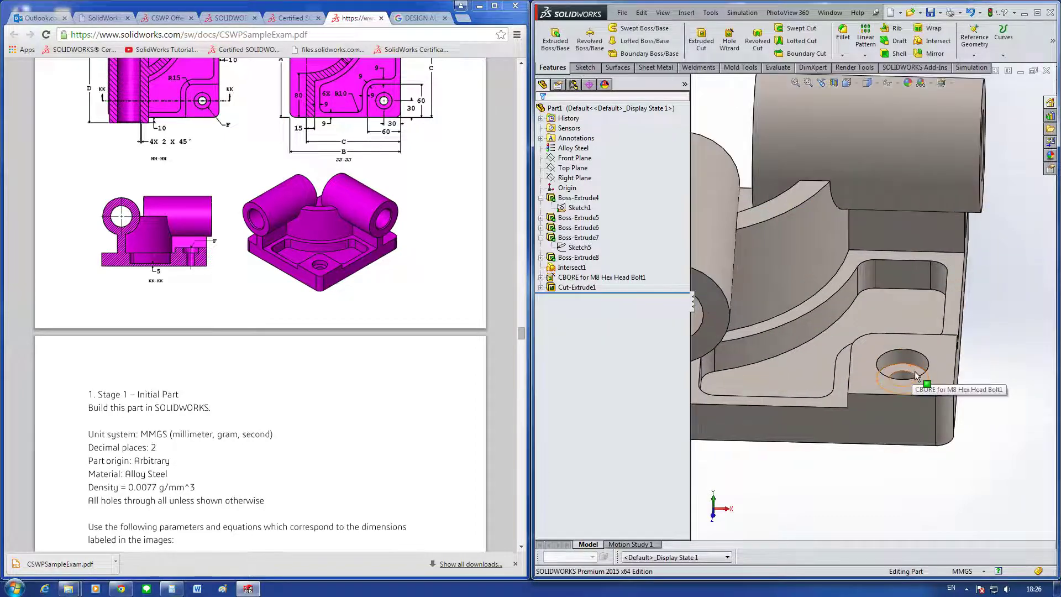
key(f)
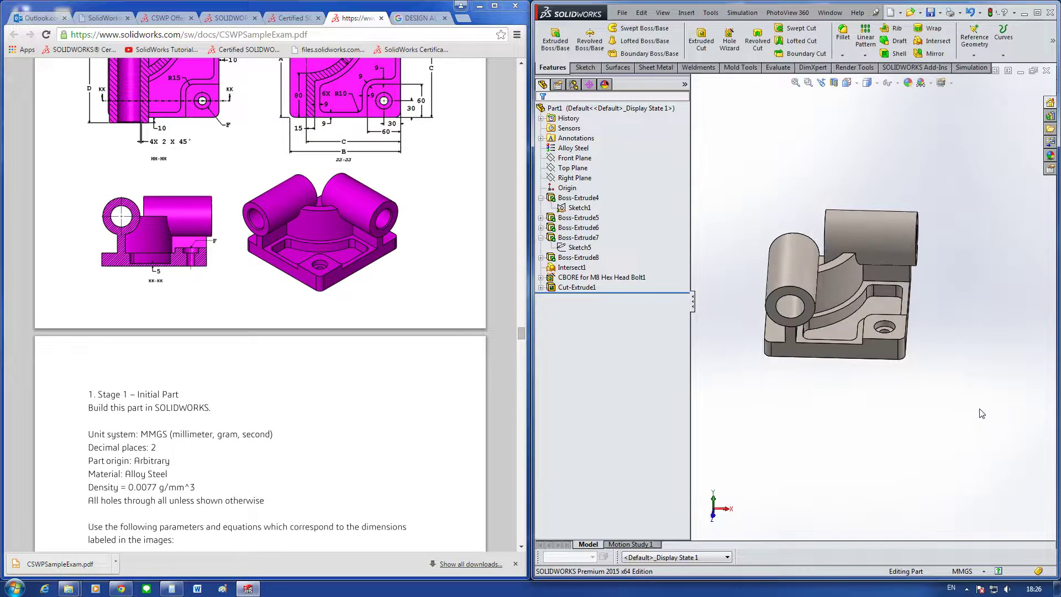
mouse_move(958, 433)
middle_down()
mouse_move(807, 458)
mouse_move(831, 448)
mouse_move(866, 462)
mouse_move(913, 403)
mouse_move(864, 434)
middle_up()
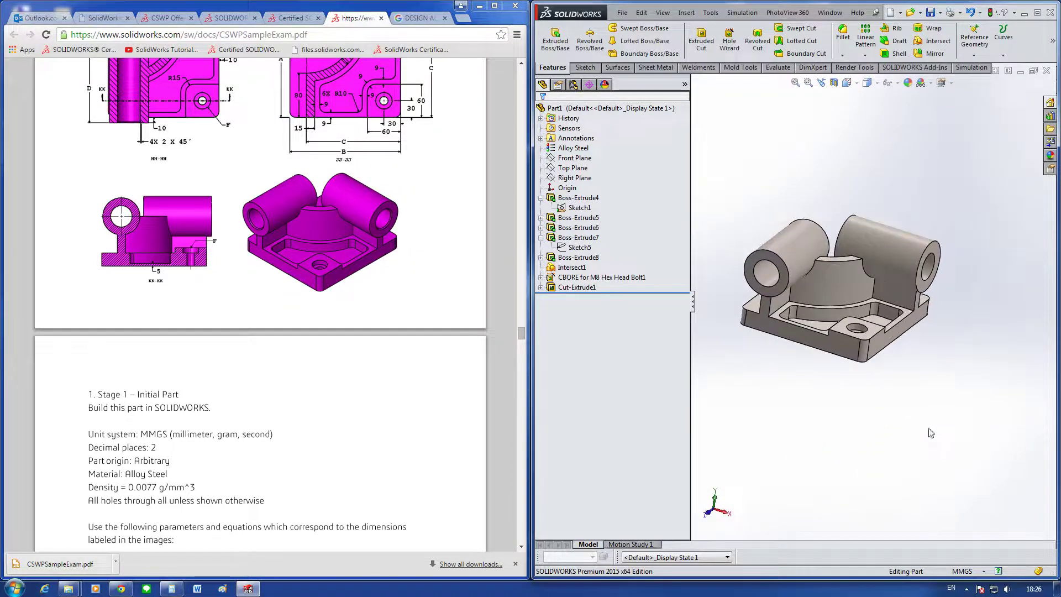
click(975, 55)
Step: Cancel the first plane attempt and turn on Temporary Axes to reveal the hole axis
key(f)
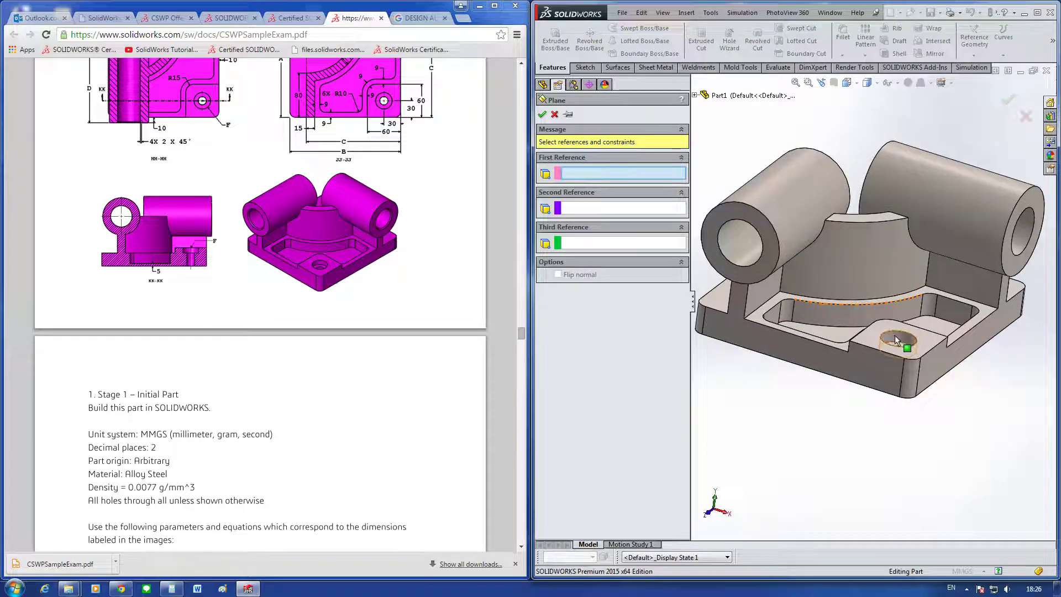
click(903, 338)
scroll(906, 343, down, 3)
scroll(913, 356, down, 3)
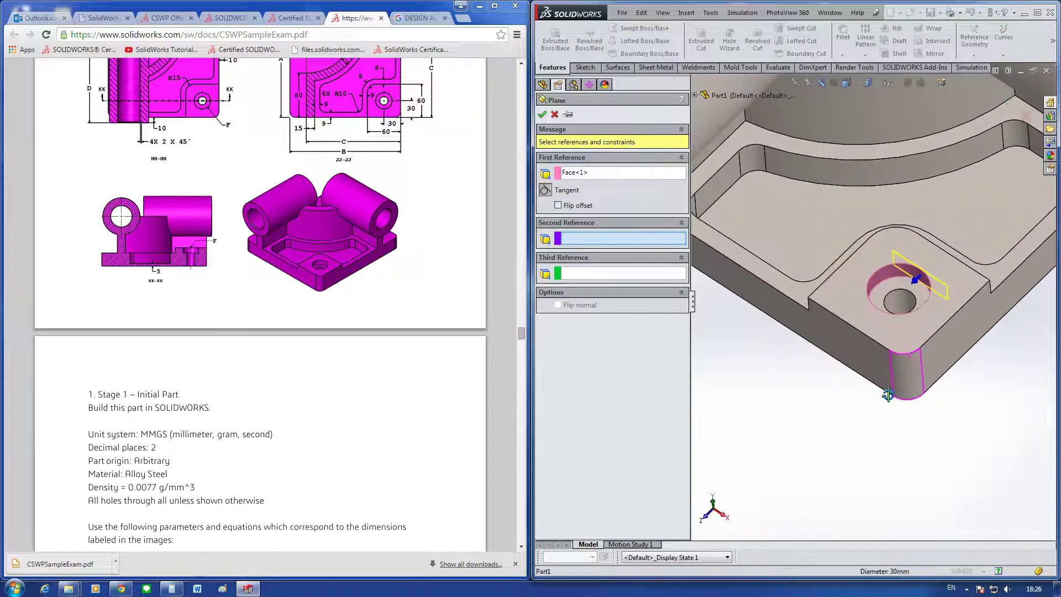
key(f)
key(Escape)
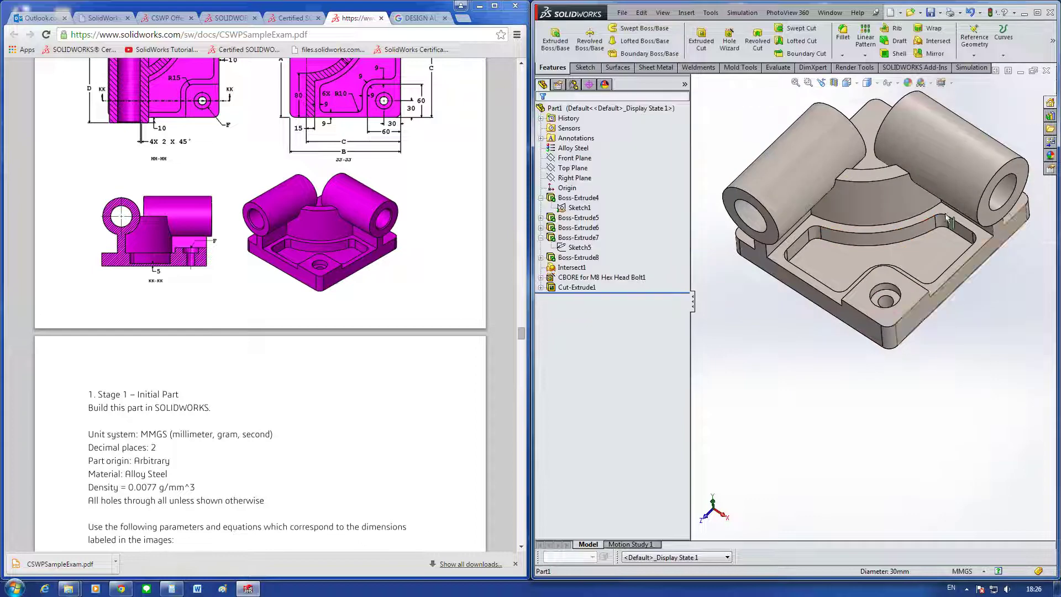
click(896, 83)
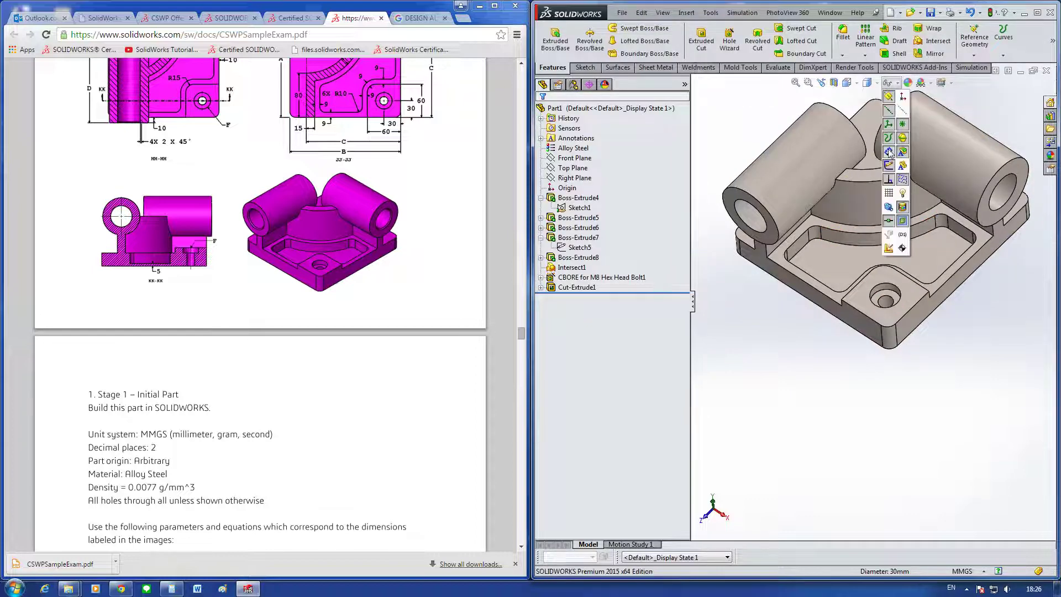
click(903, 109)
middle_drag(907, 107, 922, 77)
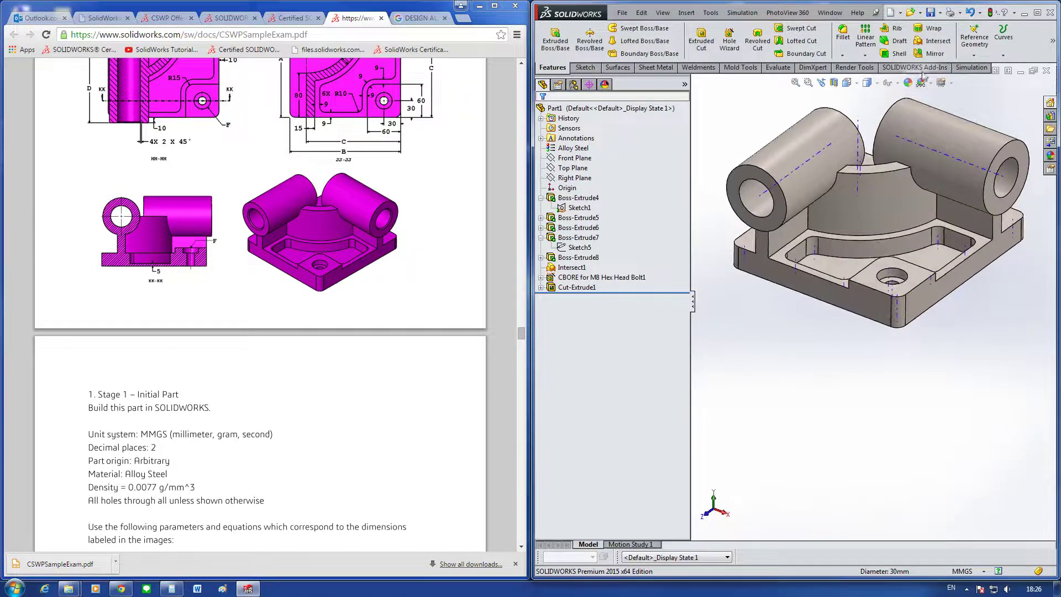
scroll(922, 75, down, 5)
scroll(884, 88, up, 2)
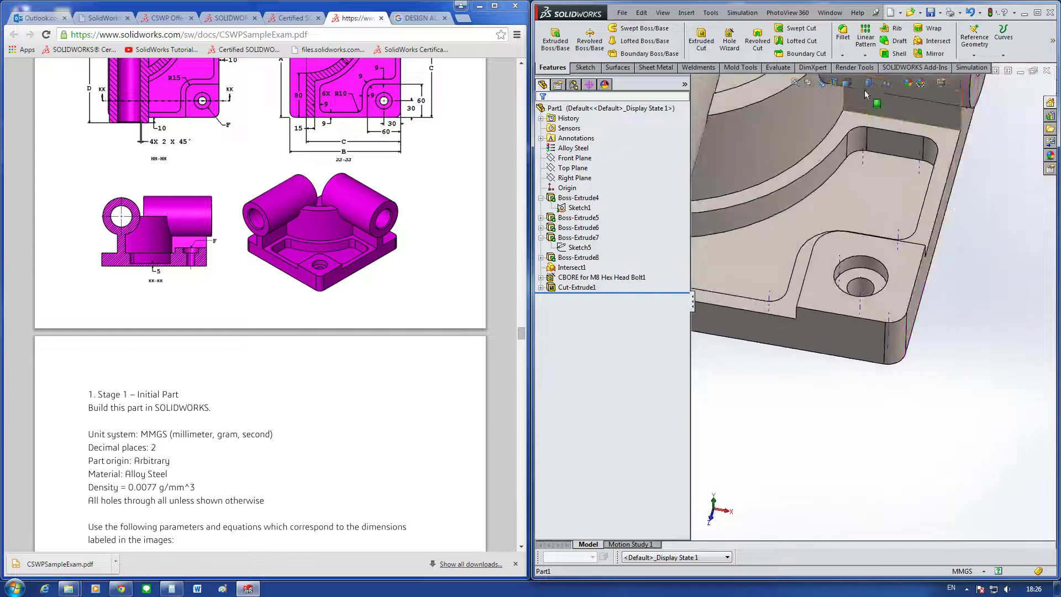
Step: Create Plane11 through the counterbore hole's axis, referenced to the right side face
click(973, 54)
scroll(876, 237, down, 3)
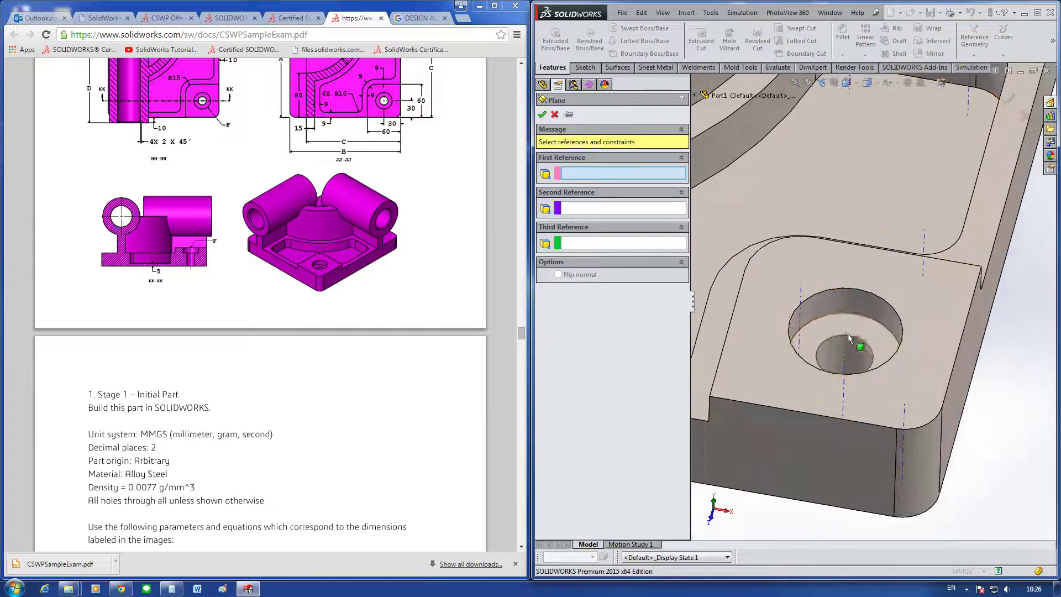
click(845, 341)
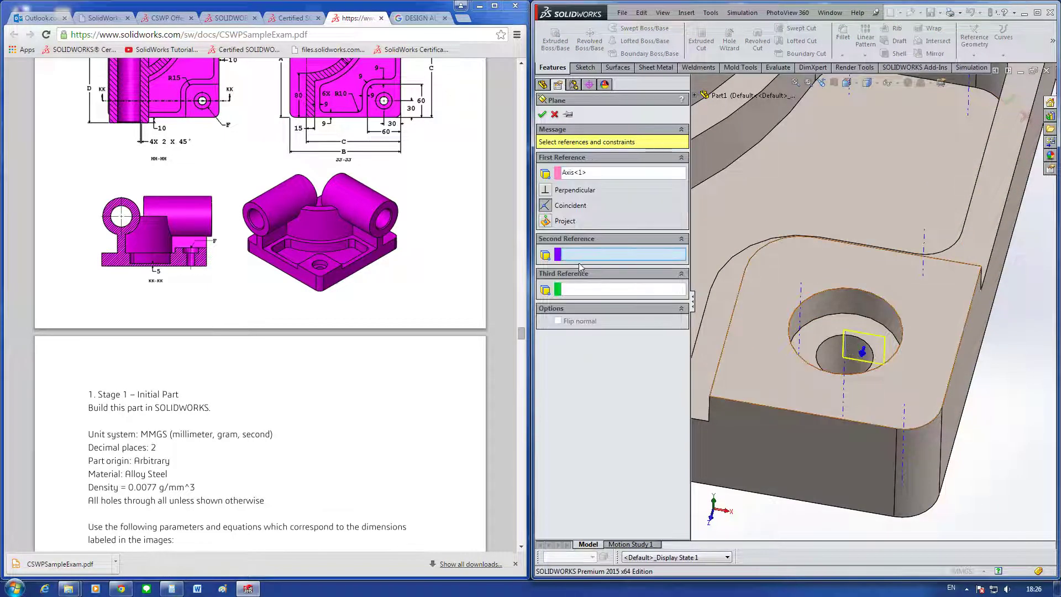
click(831, 459)
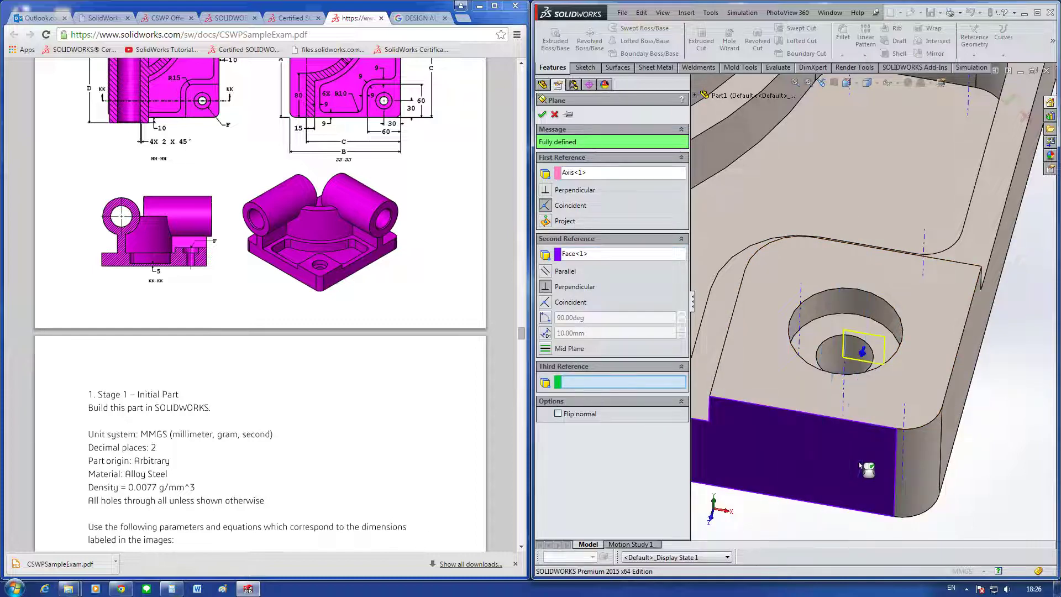
click(956, 382)
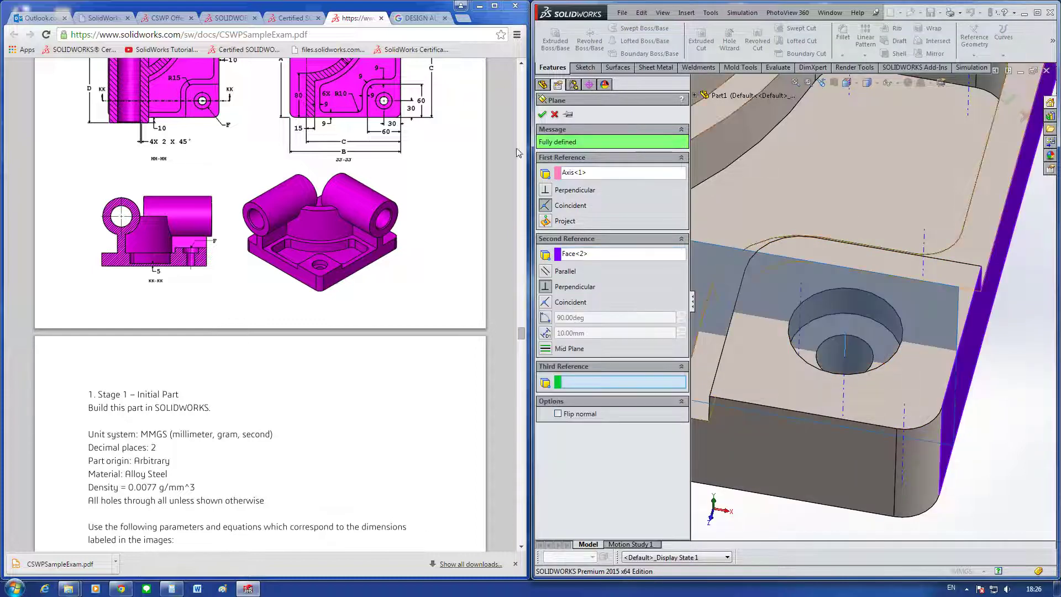
click(542, 114)
scroll(964, 364, up, 3)
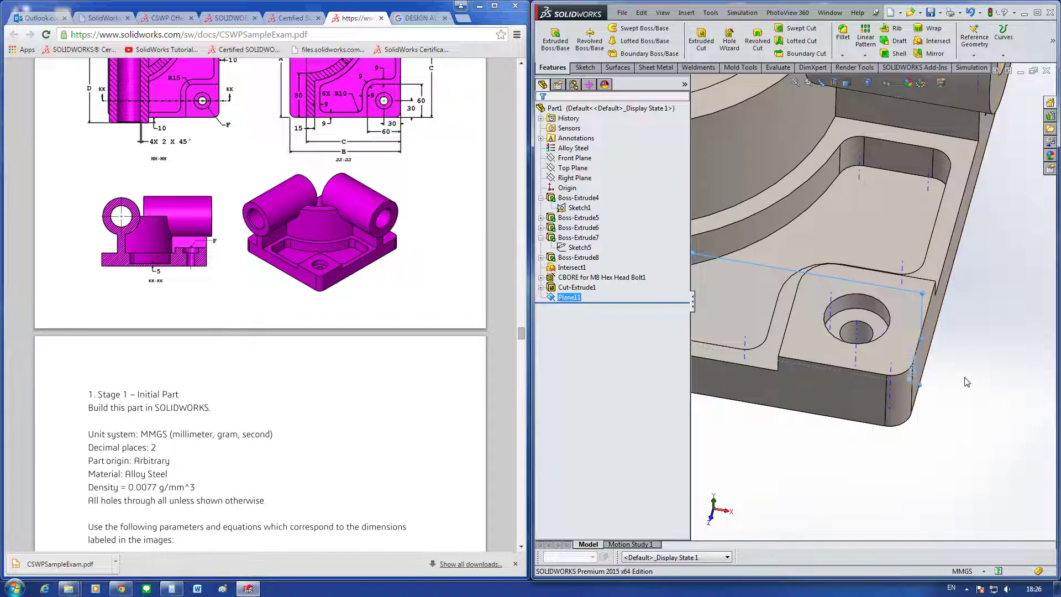
scroll(970, 331, up, 4)
Step: Start a new reference plane with the cylindrical boss's axis as first reference
click(971, 313)
click(974, 55)
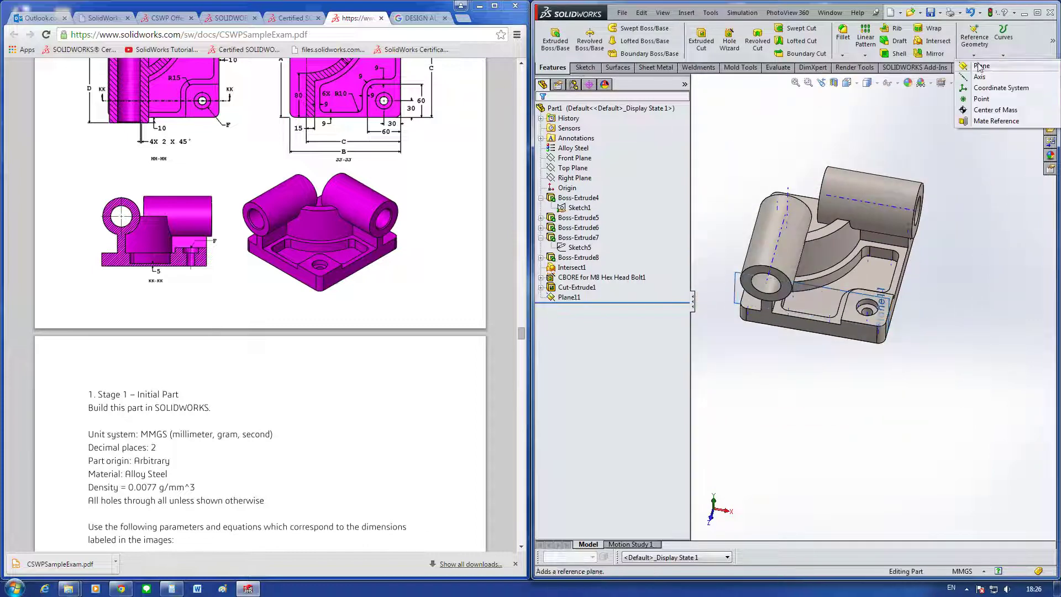
click(978, 66)
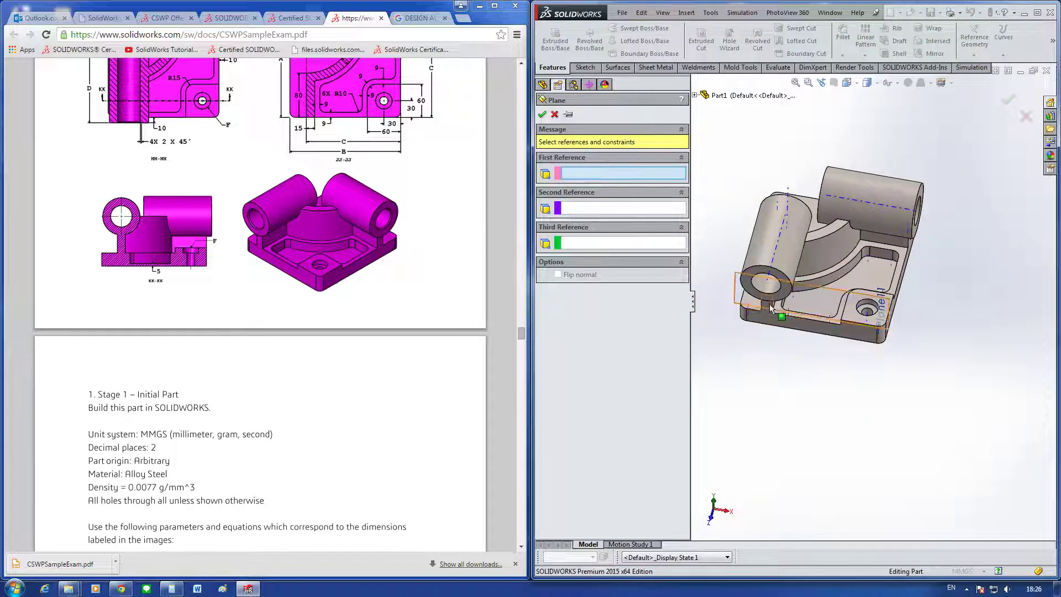
scroll(781, 278, down, 2)
click(781, 276)
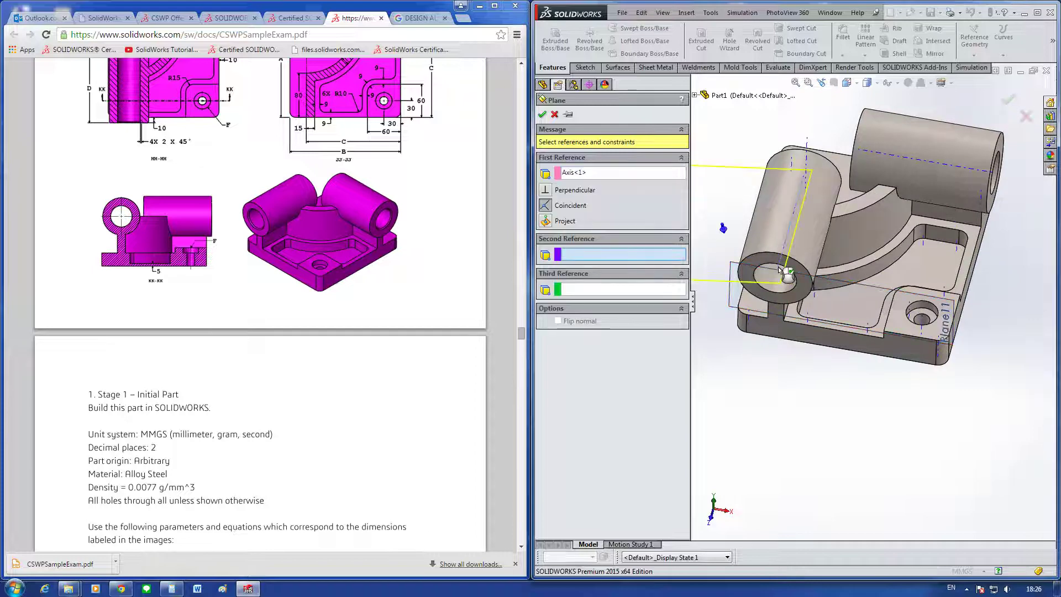
scroll(828, 321, up, 2)
scroll(829, 321, down, 2)
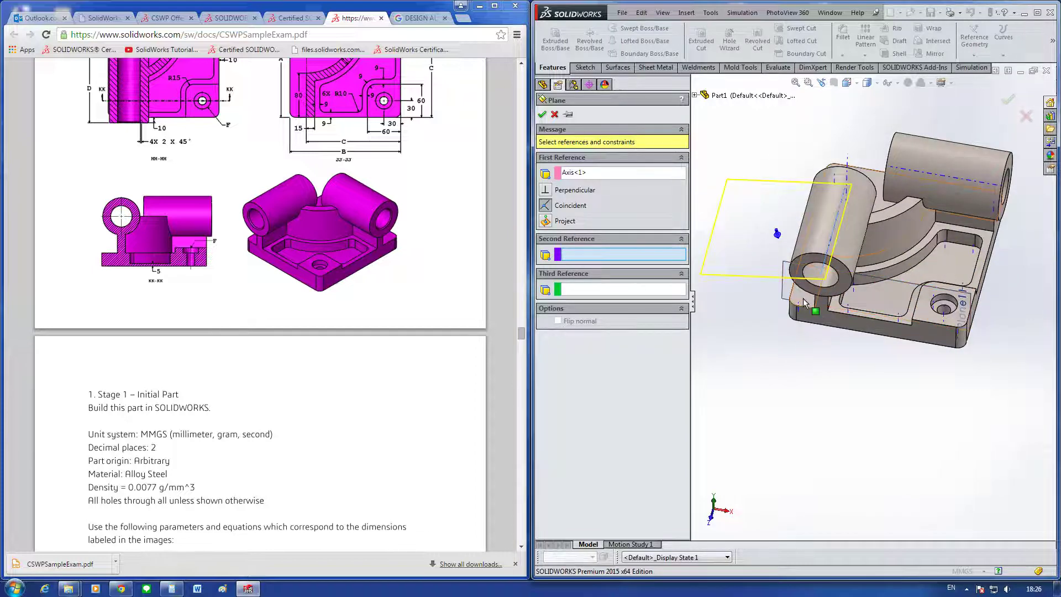
Step: Try several second references, then use an outer side face to create Plane12
click(807, 302)
click(806, 302)
click(822, 319)
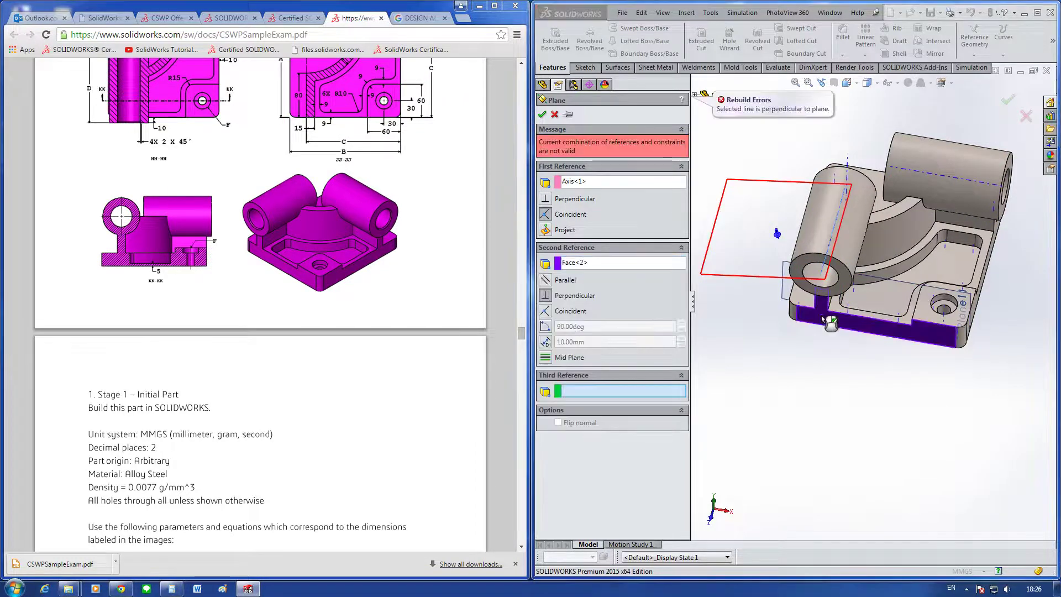
middle_drag(821, 314, 834, 278)
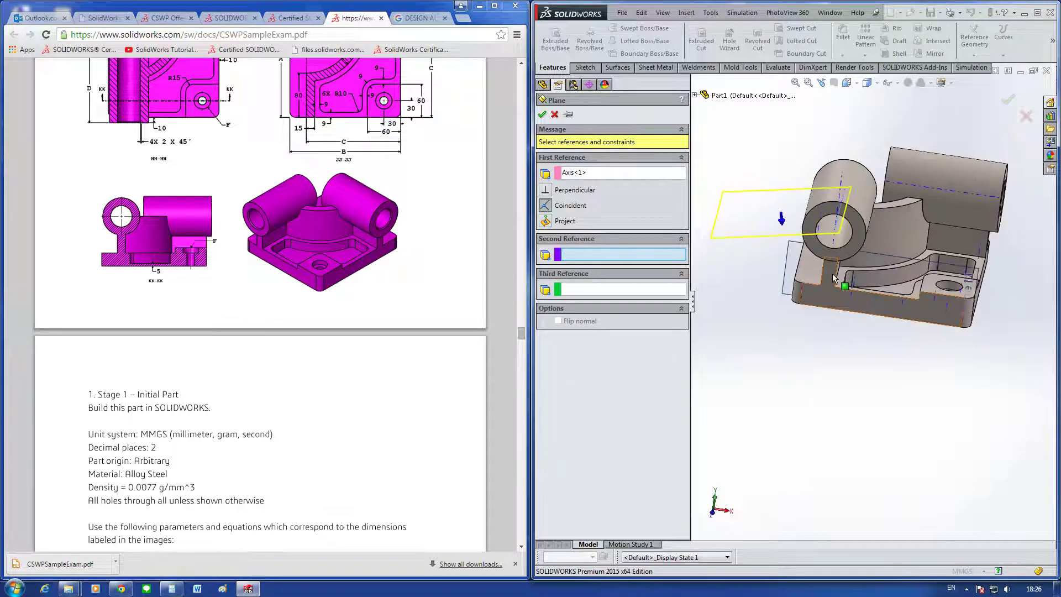
scroll(830, 273, down, 5)
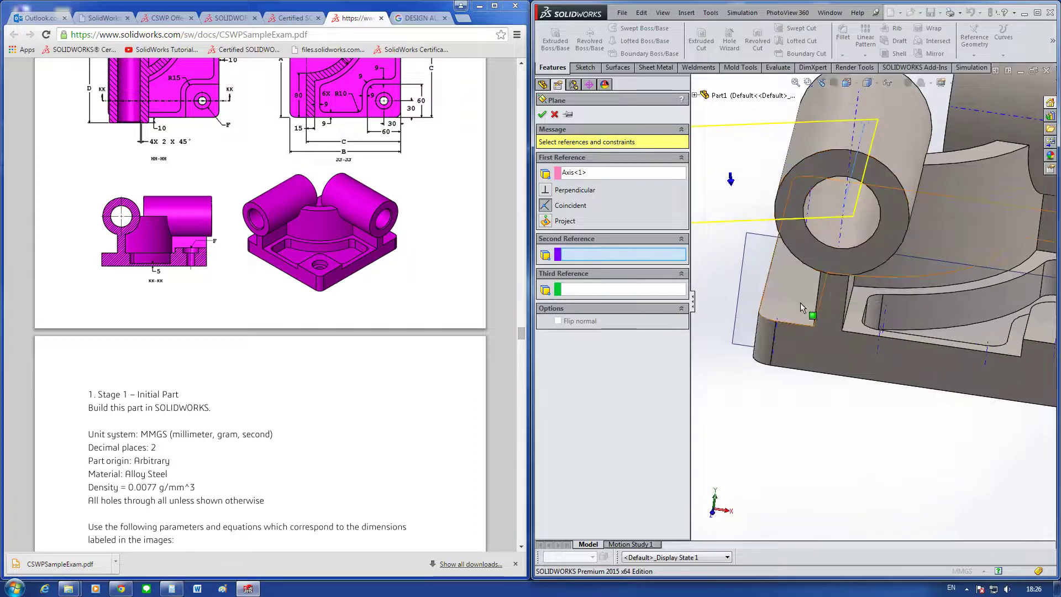
click(797, 306)
click(796, 303)
click(957, 157)
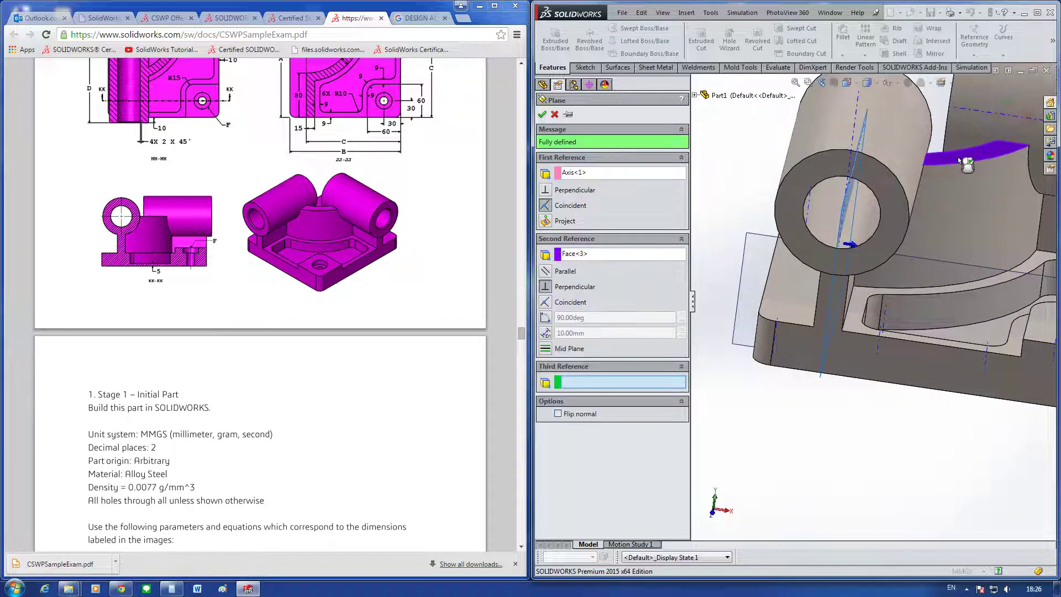
click(957, 157)
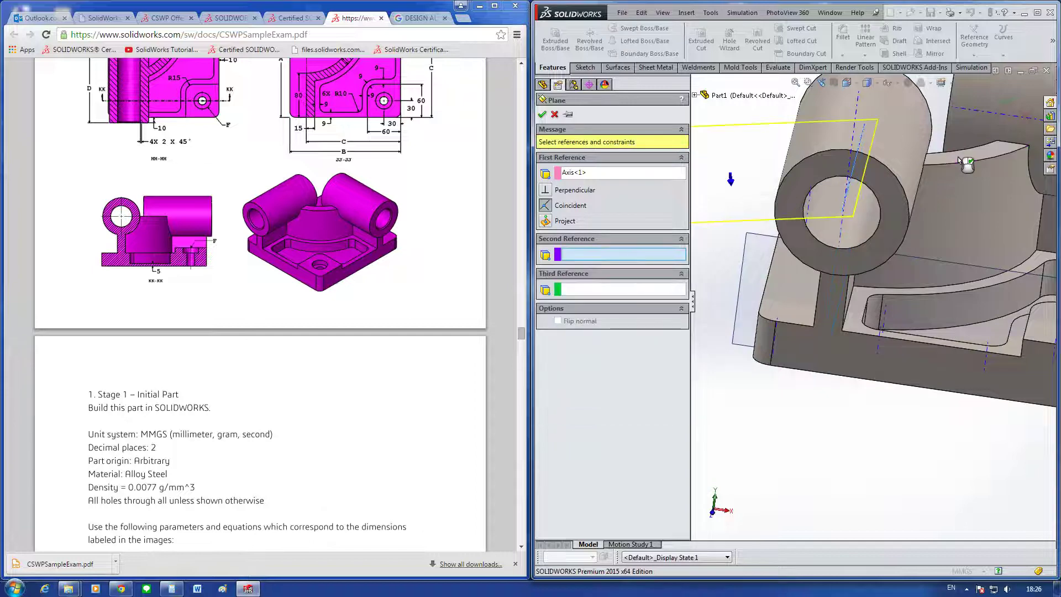
middle_drag(786, 282, 722, 304)
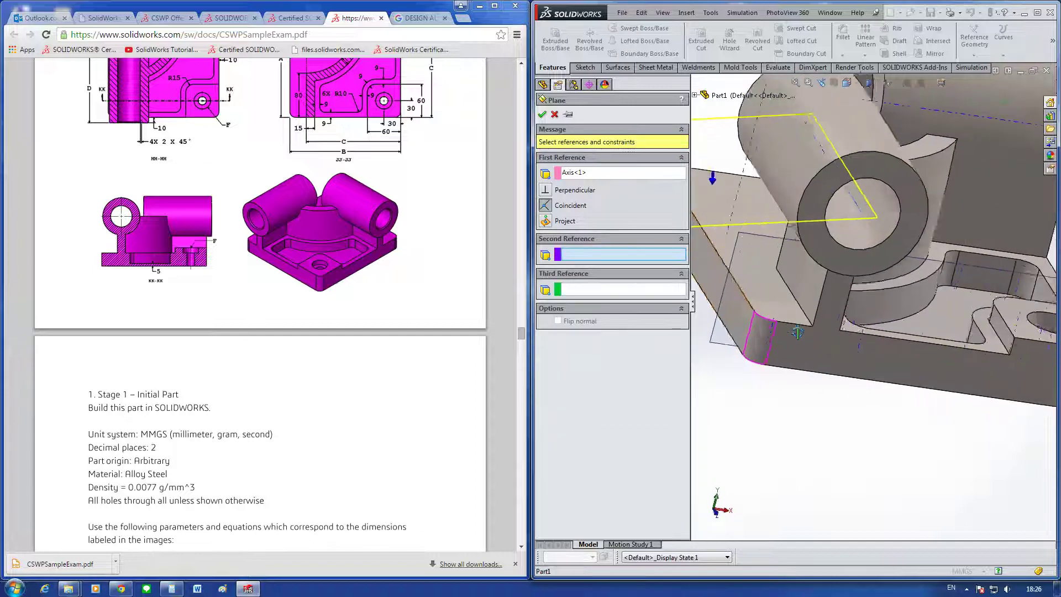
click(711, 276)
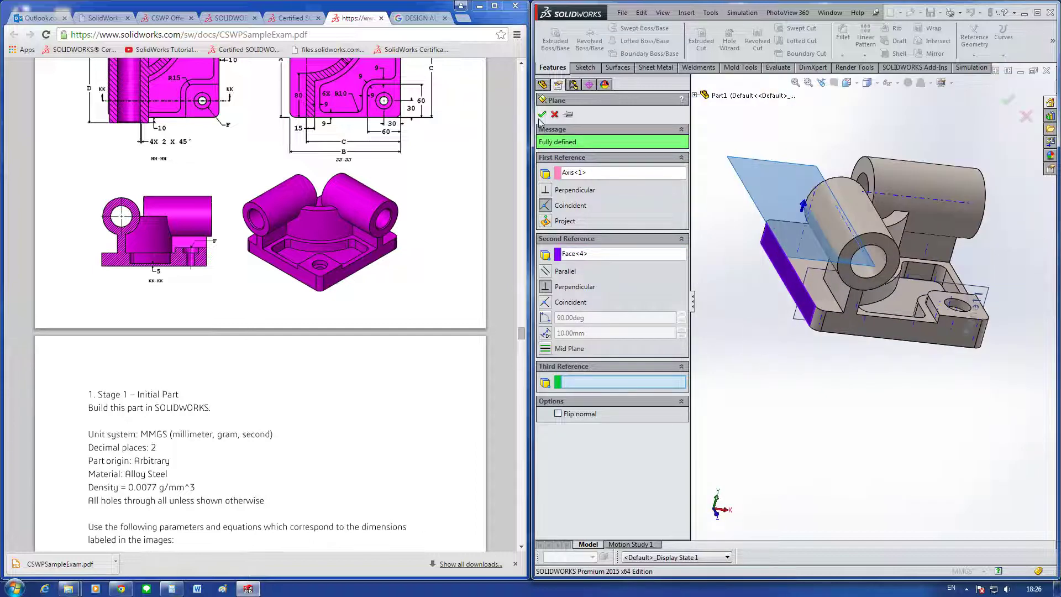
click(542, 114)
middle_drag(764, 418, 798, 395)
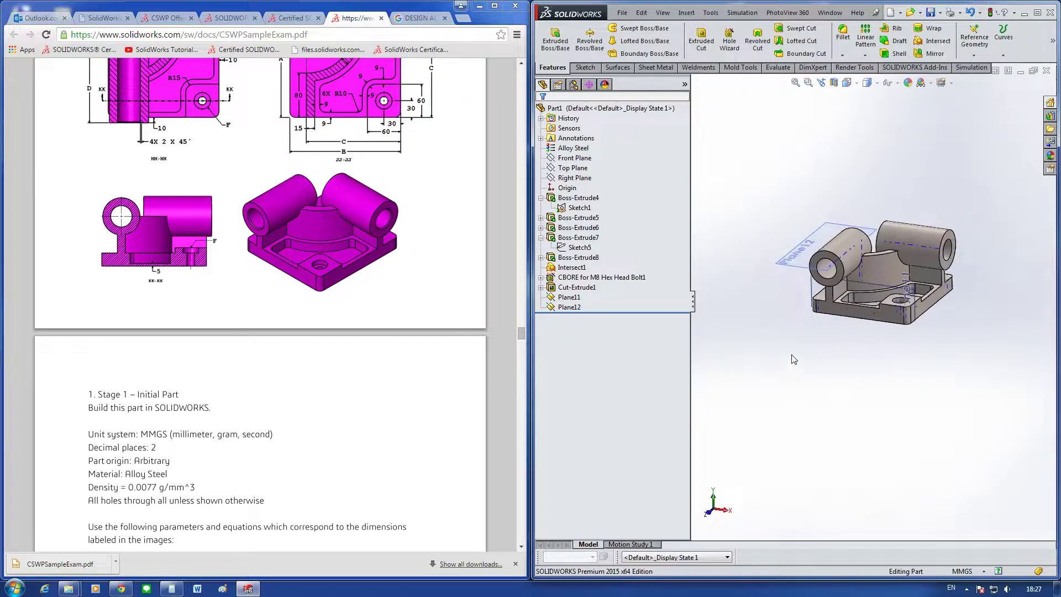
Step: Hide the temporary axes and confirm the base's front-corner edge reads 35mm
middle_drag(907, 325, 904, 348)
scroll(905, 348, down, 3)
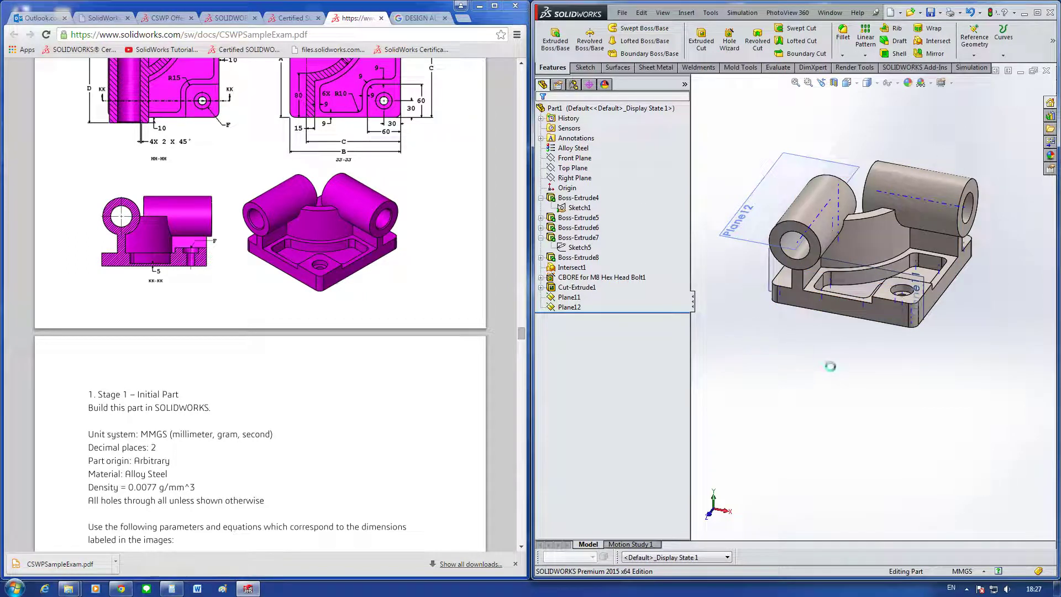
click(897, 83)
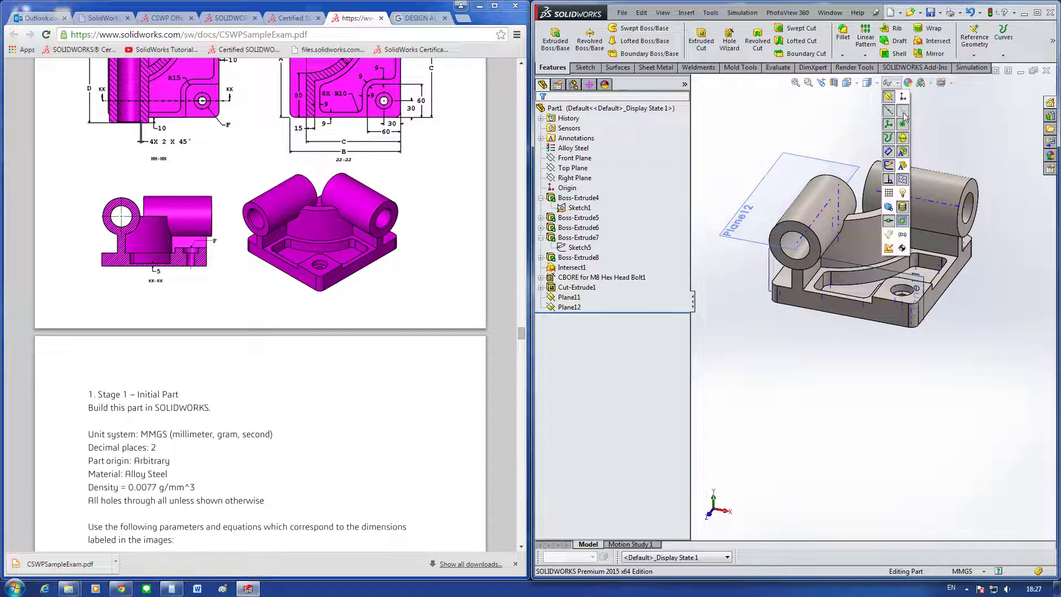
click(889, 110)
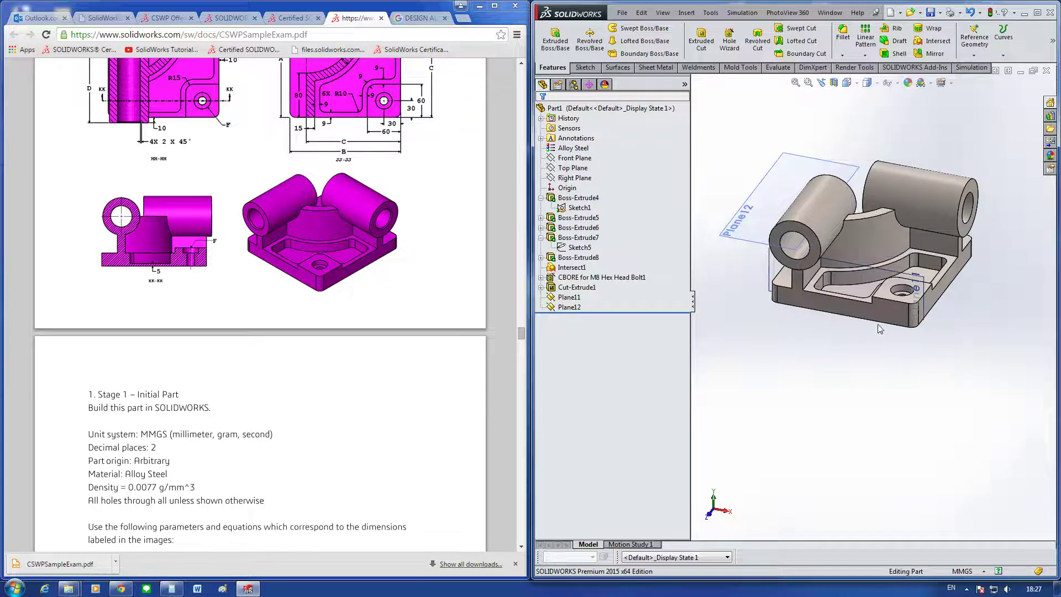
scroll(457, 285, up, 4)
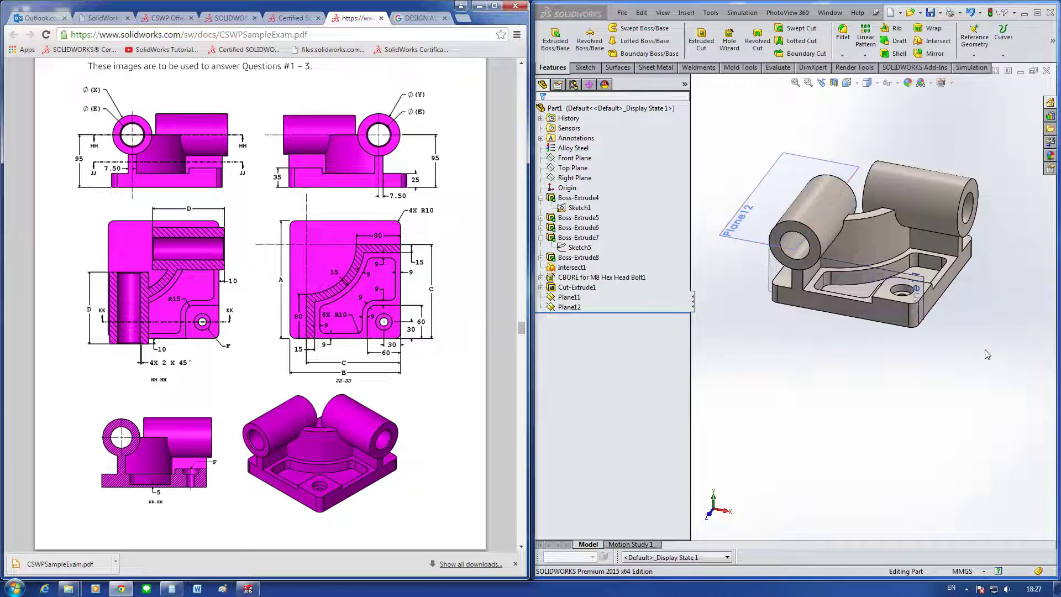
click(907, 321)
click(903, 360)
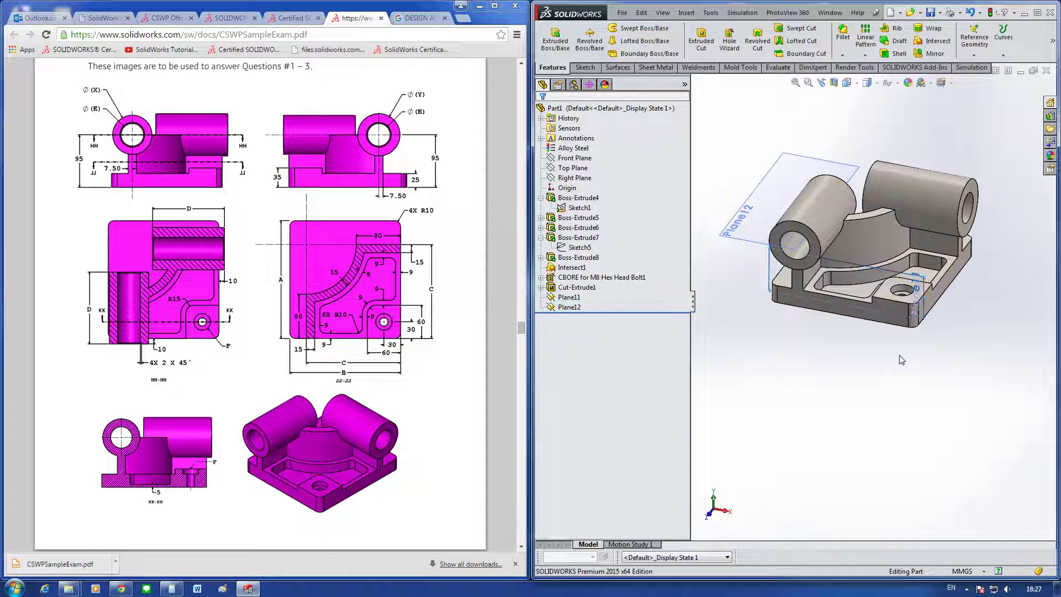
scroll(909, 343, down, 5)
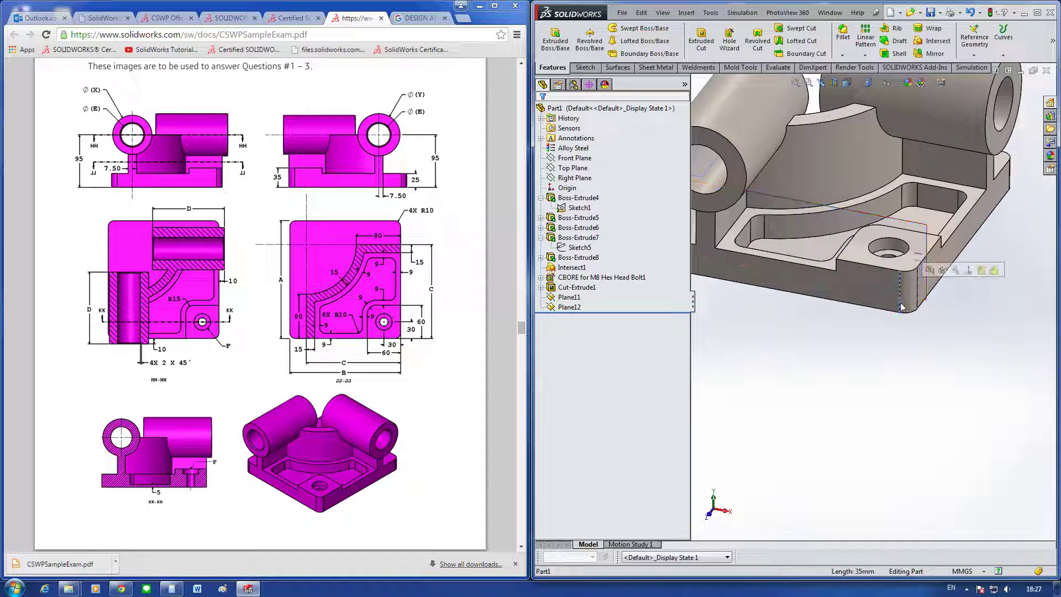
scroll(900, 306, up, 5)
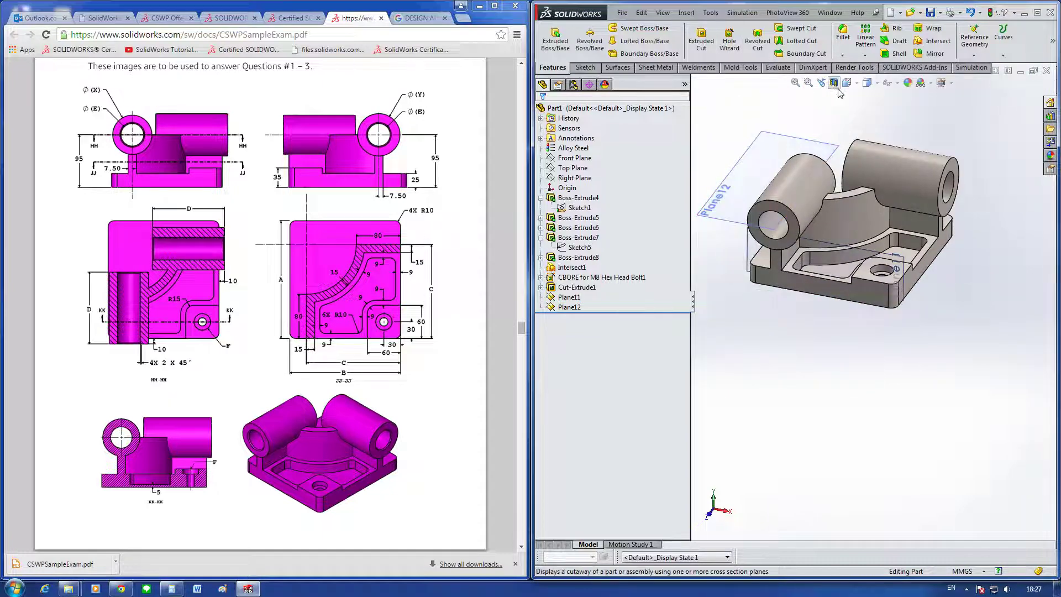
Step: Cut the bracket with a section view along Plane12
click(834, 83)
right_click(613, 236)
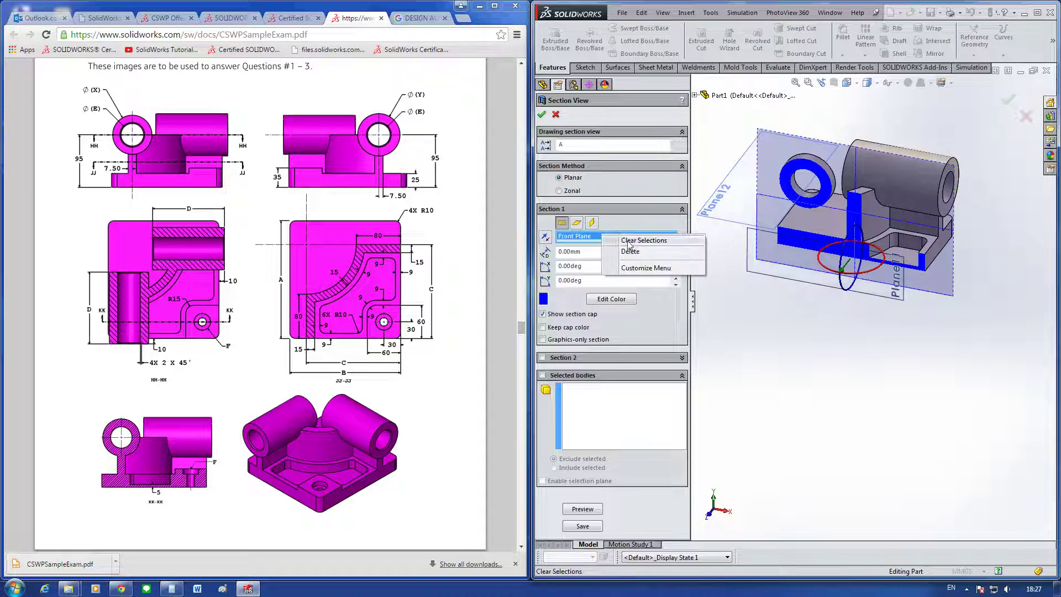
click(635, 239)
click(731, 211)
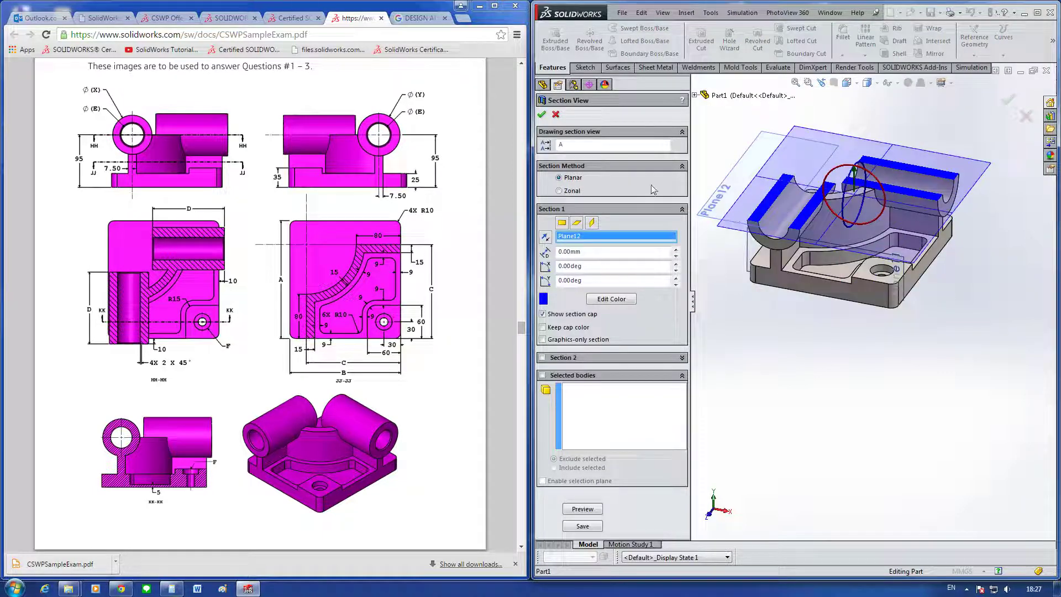
click(542, 115)
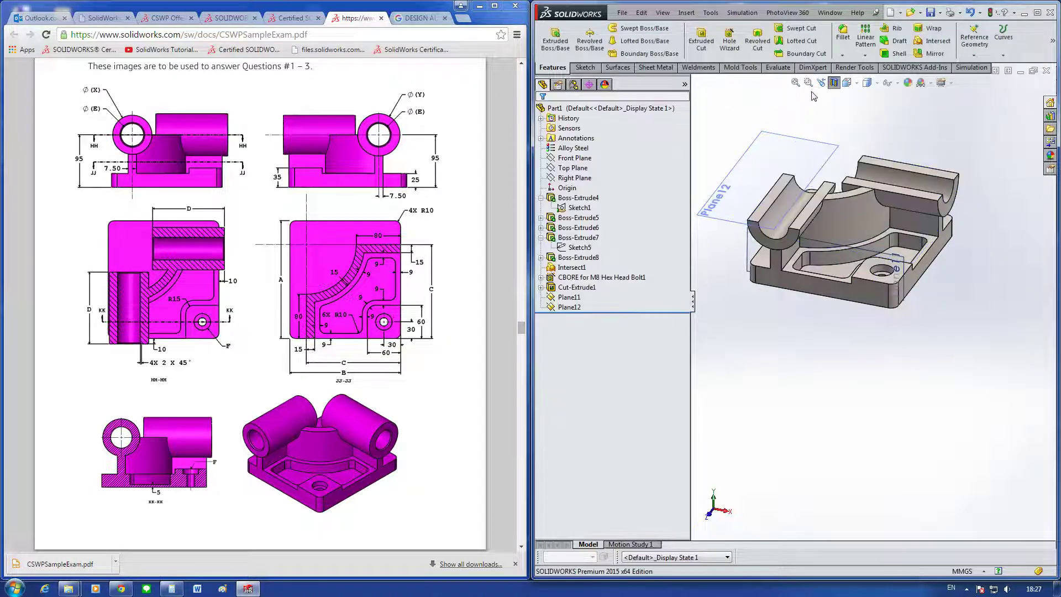
Step: View the cutaway from the top, fit it, and orbit to inspect the halved bosses
click(847, 82)
click(874, 121)
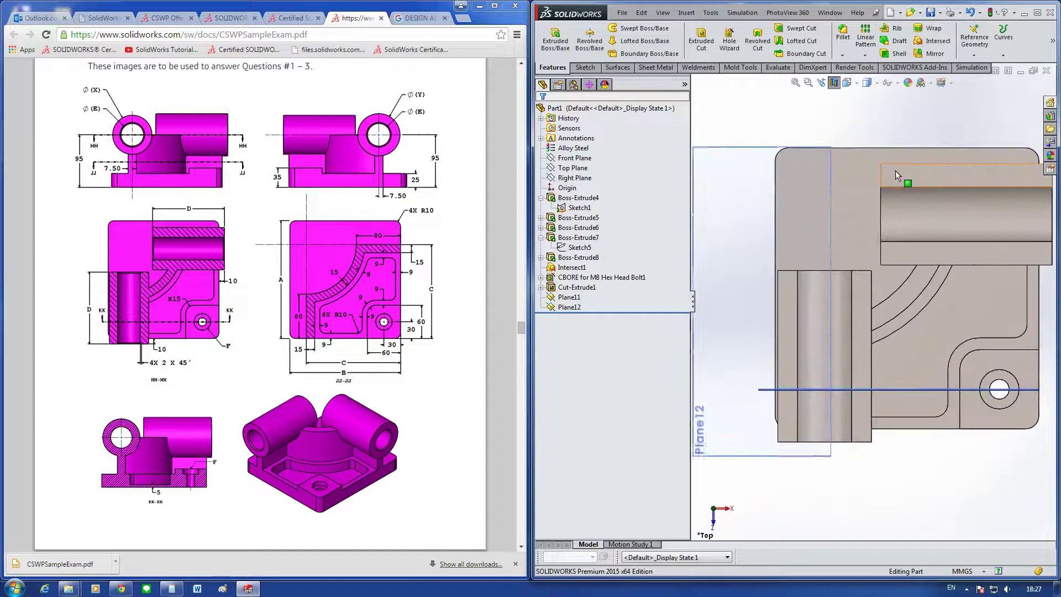
key(f)
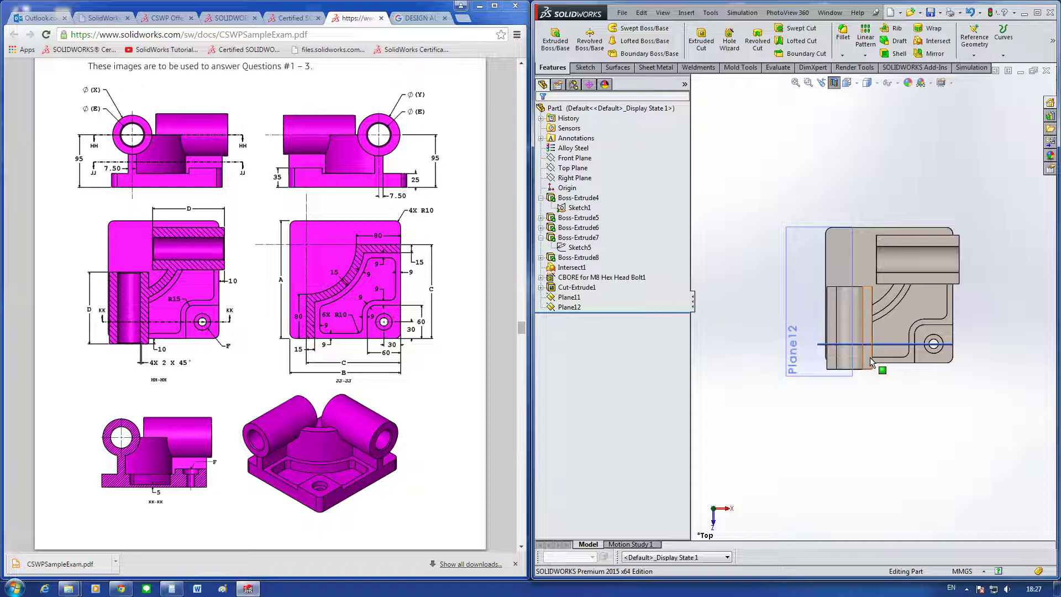
middle_drag(871, 361, 857, 312)
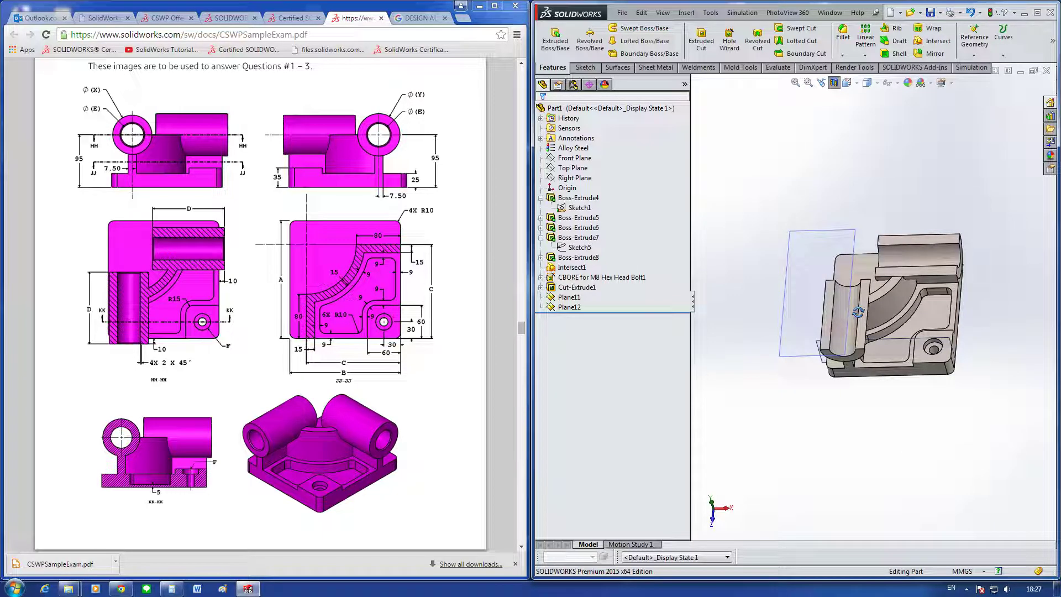
mouse_move(857, 312)
middle_down()
mouse_move(867, 304)
mouse_move(862, 314)
middle_up()
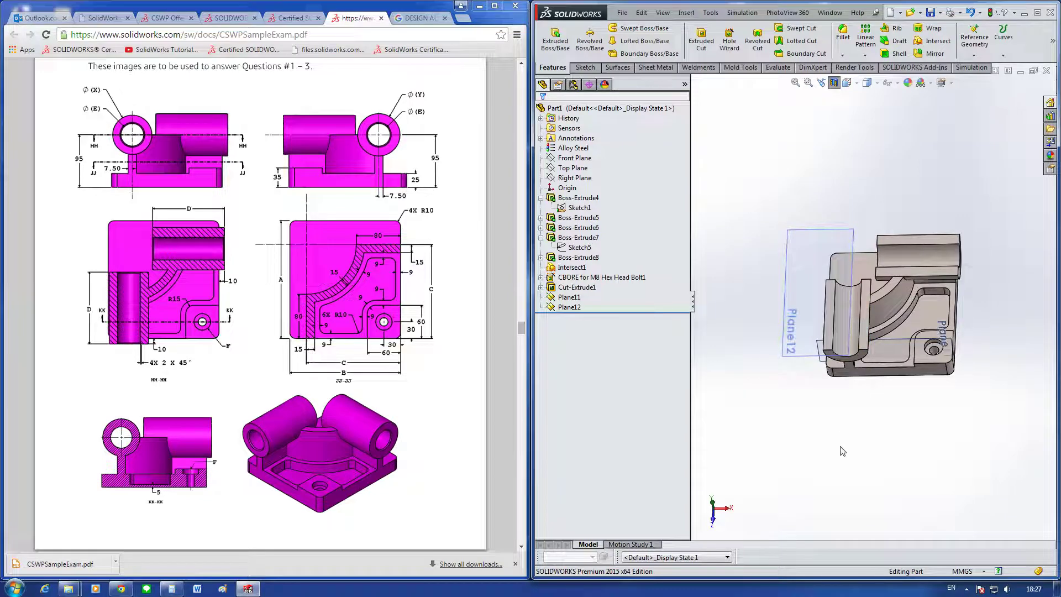
mouse_move(810, 425)
middle_down()
mouse_move(836, 417)
mouse_move(817, 414)
mouse_move(826, 419)
mouse_move(869, 380)
mouse_move(840, 355)
mouse_move(823, 367)
mouse_move(856, 367)
middle_up()
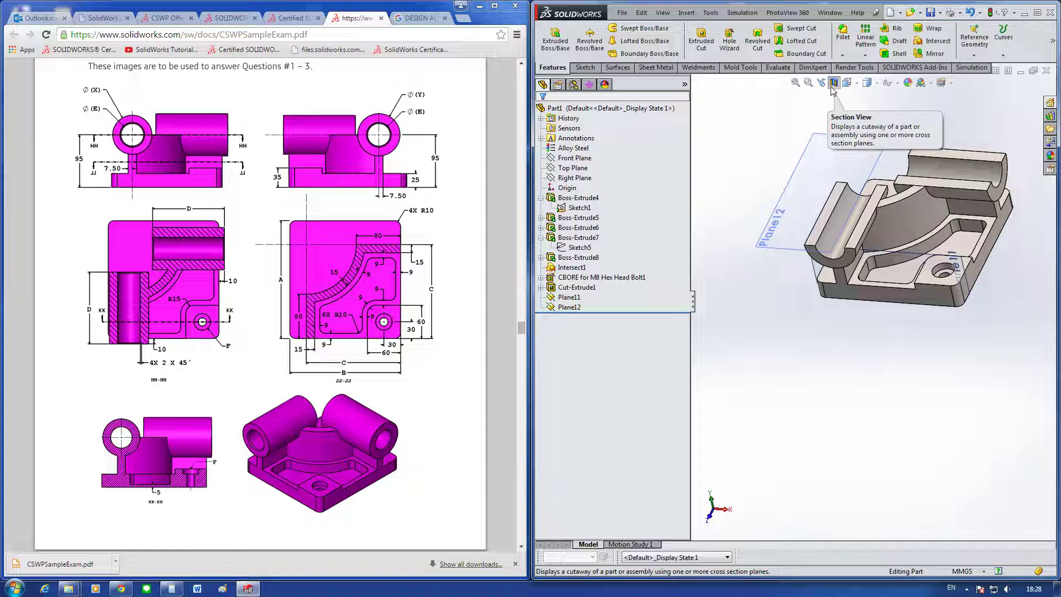
Step: Turn off the section view and show Mass Properties, reading 14215.56 grams
click(833, 88)
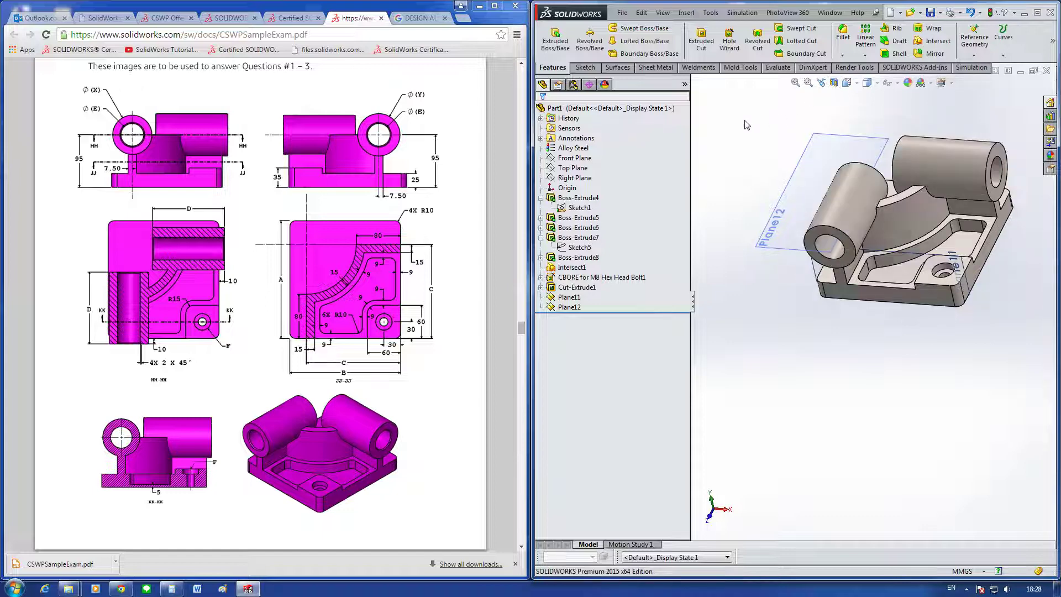
click(777, 67)
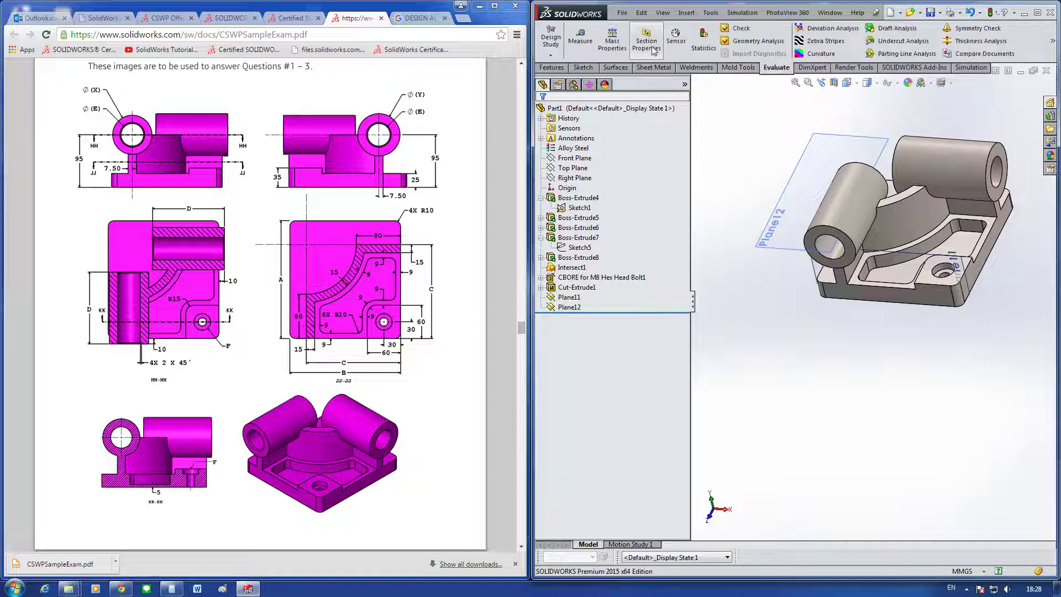
click(602, 39)
click(608, 39)
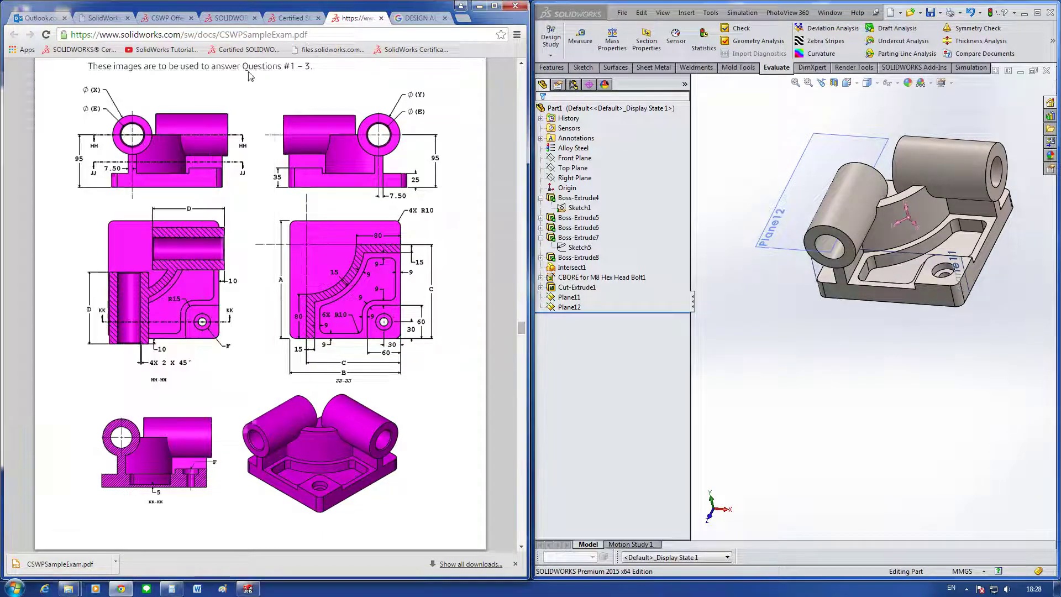
click(612, 39)
Step: Measure two parallel faces to confirm they are 5mm apart, then close Measure and Mass Properties
click(580, 38)
click(942, 255)
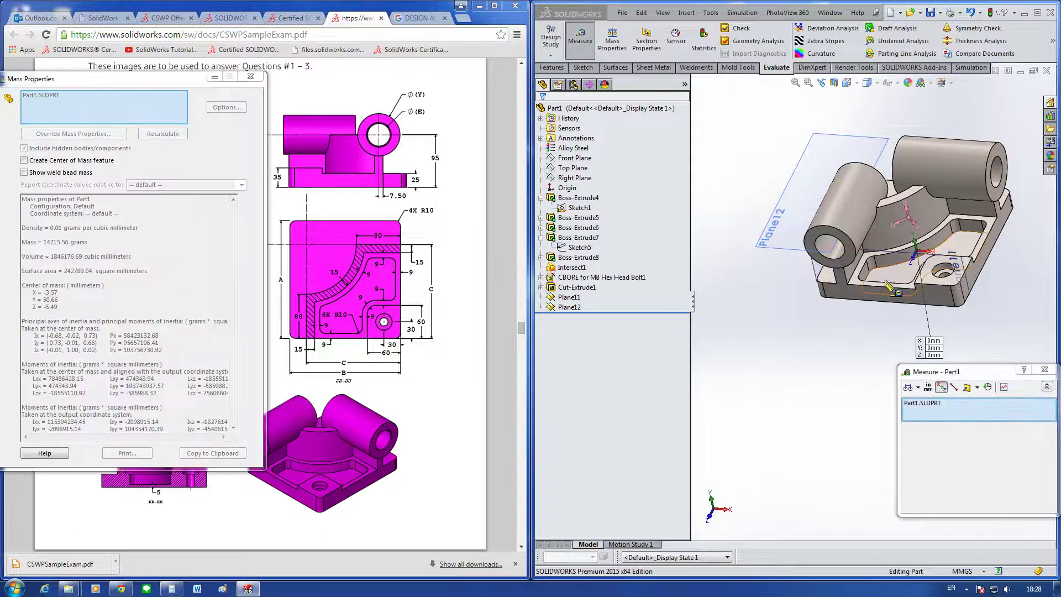
middle_drag(893, 307, 902, 274)
click(899, 269)
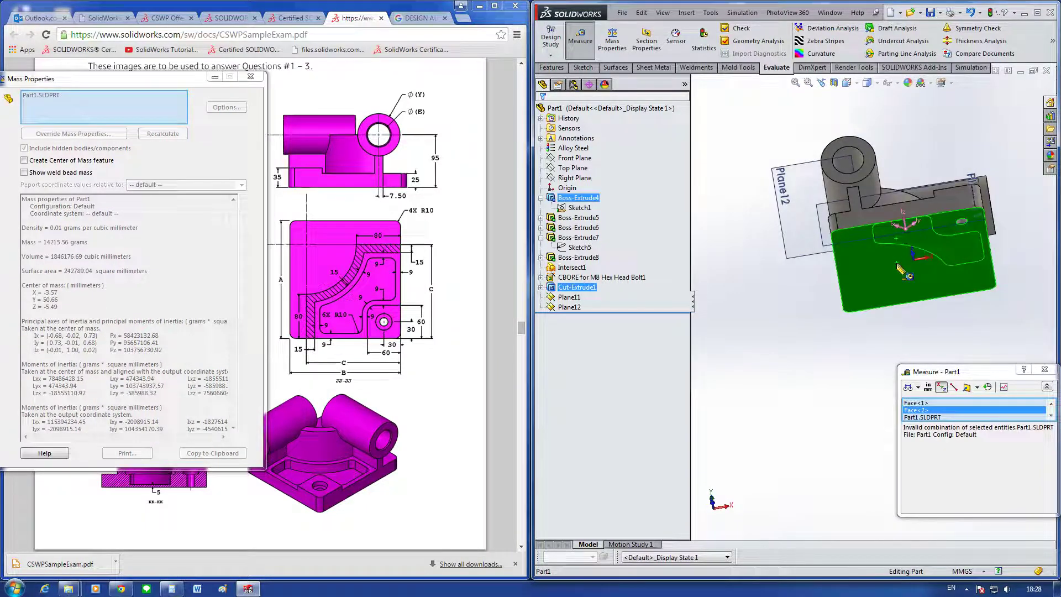
right_click(917, 403)
click(950, 376)
click(912, 265)
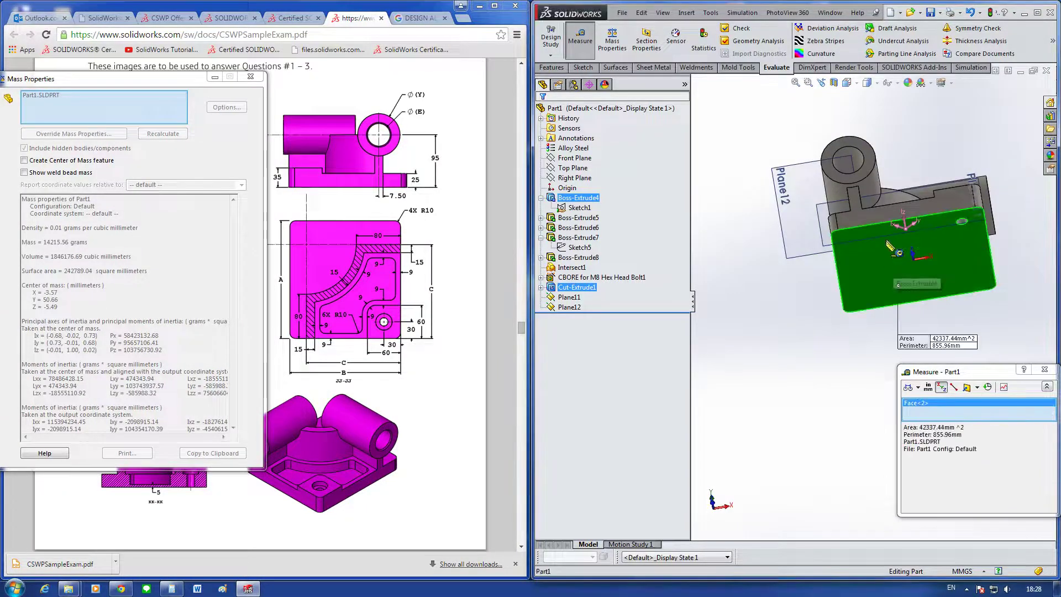
middle_drag(912, 265, 882, 334)
scroll(882, 334, down, 3)
click(939, 243)
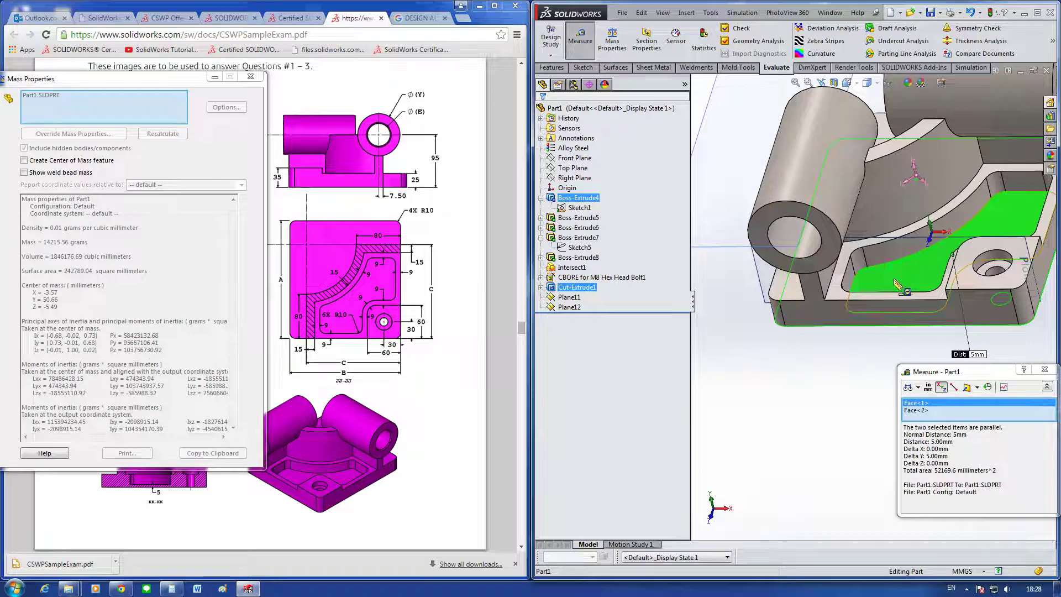
scroll(939, 243, up, 3)
click(1044, 369)
mouse_move(990, 369)
middle_down()
mouse_move(966, 337)
mouse_move(977, 332)
middle_up()
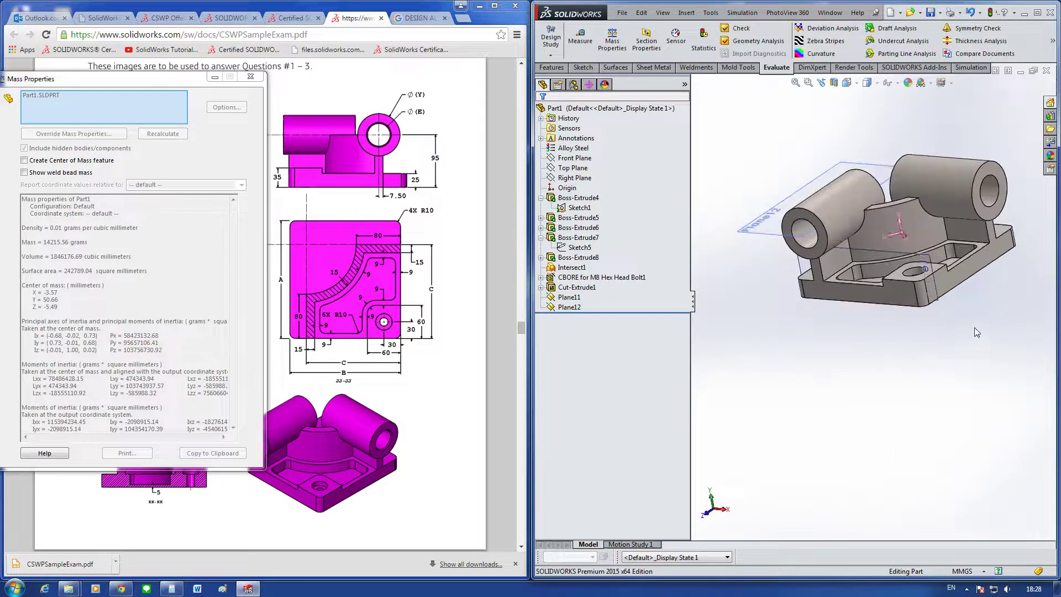
click(251, 77)
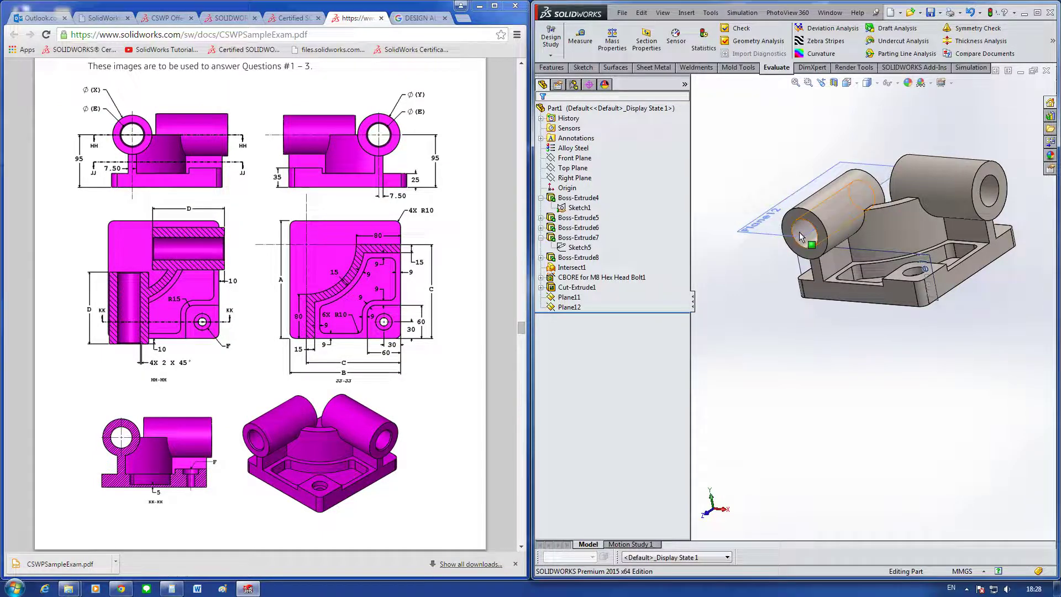
Step: Collapse Boss-Extrude4 and Boss-Extrude7 in the feature tree
middle_drag(880, 310, 861, 287)
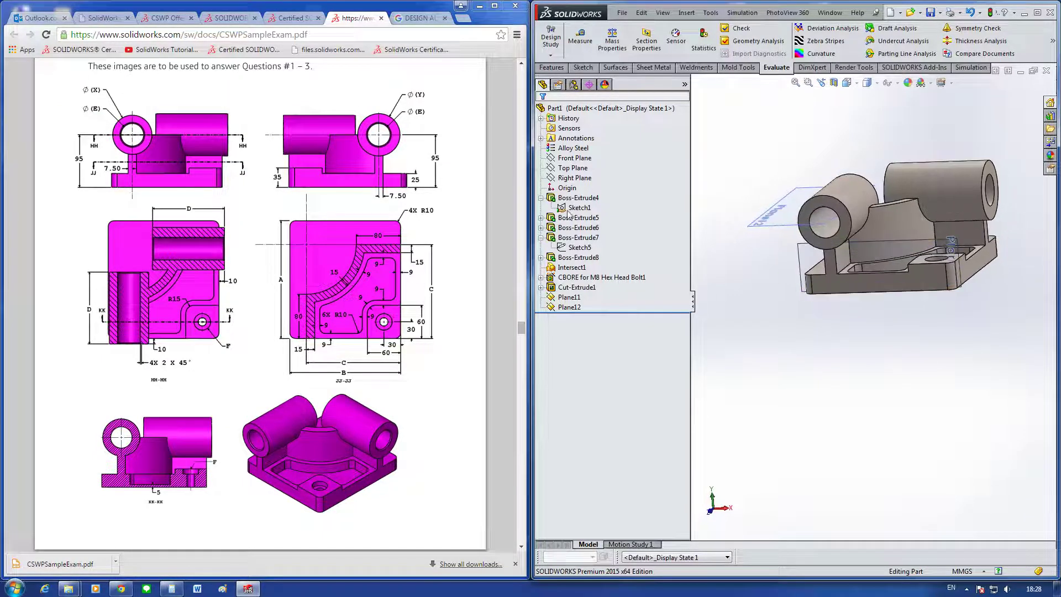
click(541, 197)
click(541, 228)
mouse_move(921, 337)
middle_down()
mouse_move(907, 386)
mouse_move(822, 355)
mouse_move(853, 353)
middle_up()
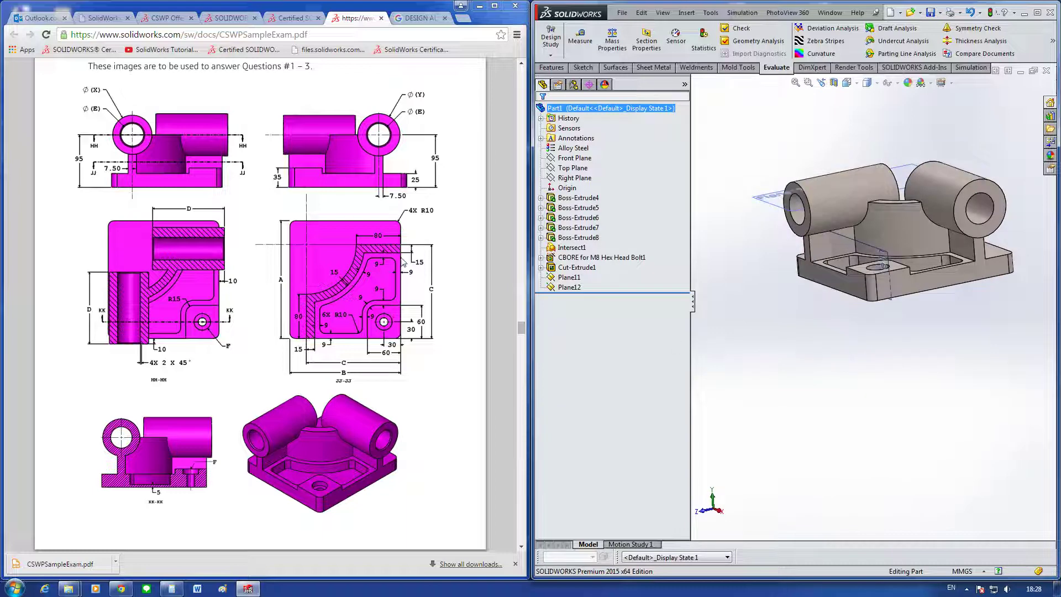
Step: Check the base end edge reads 25mm and return to the isometric view
click(826, 252)
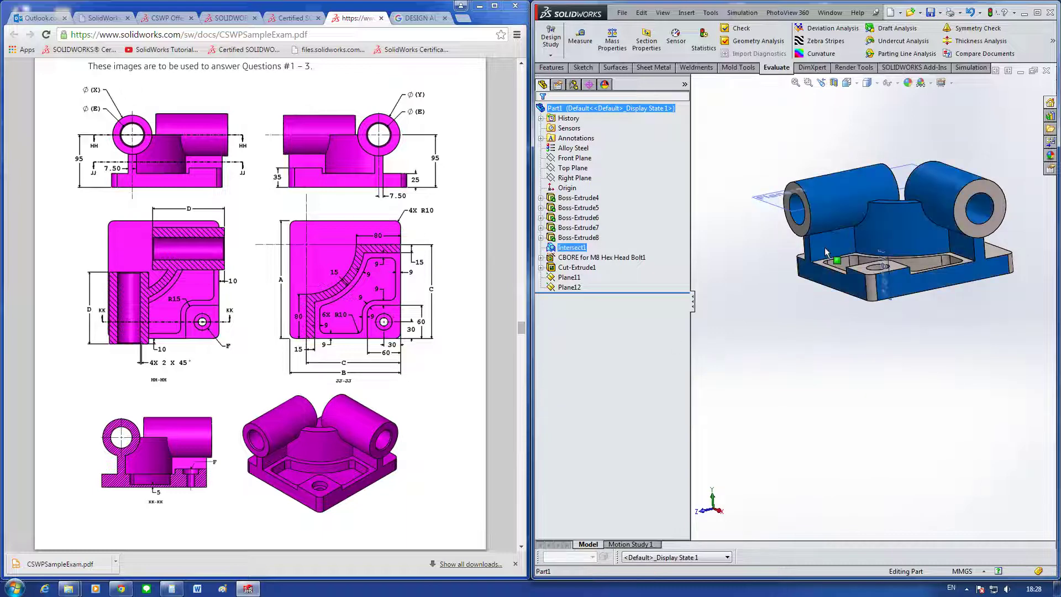
click(812, 320)
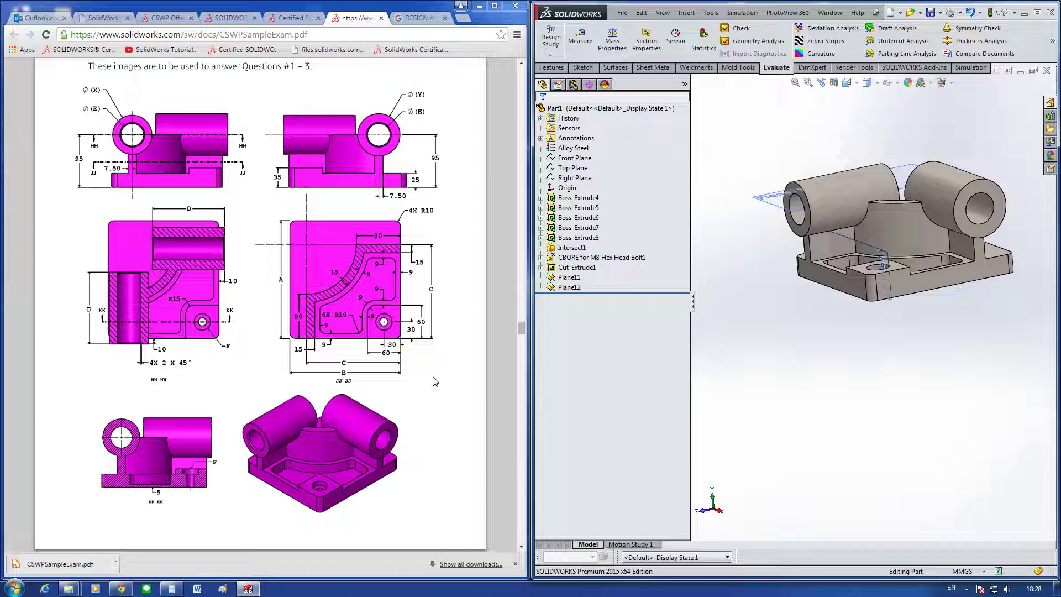
click(1012, 267)
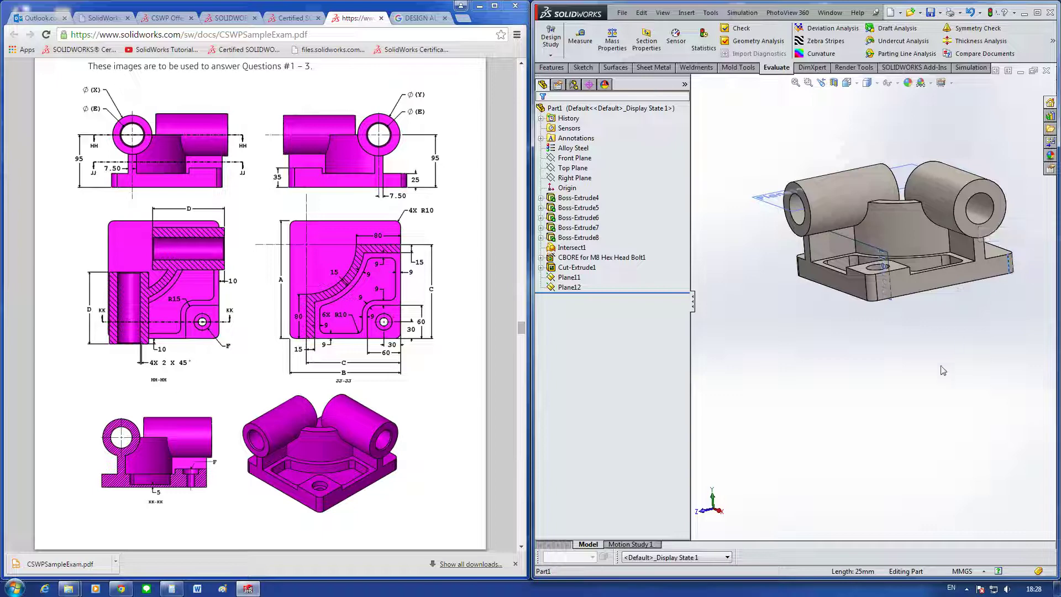
click(933, 383)
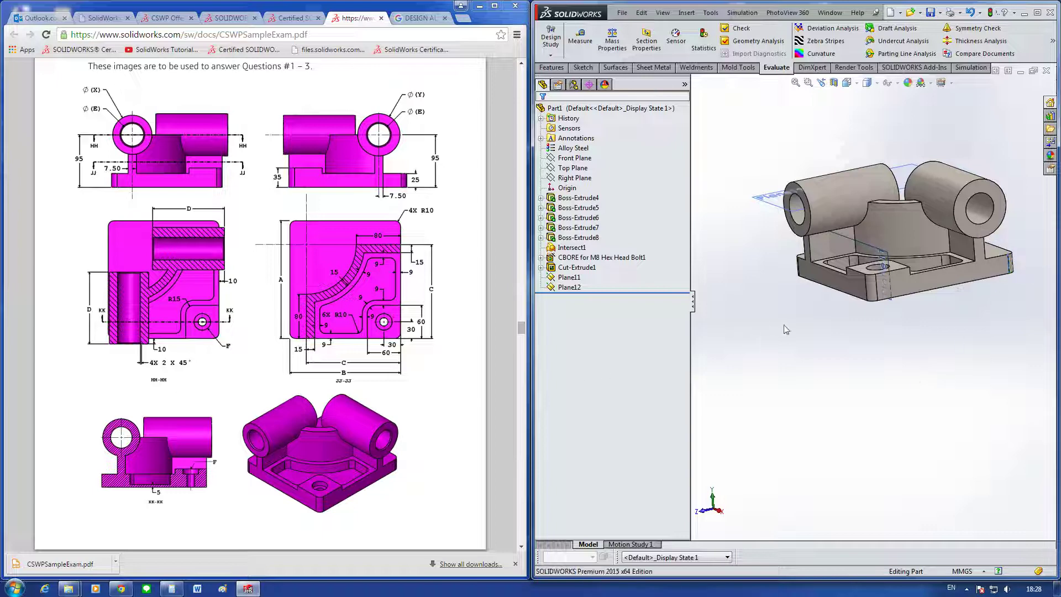
key(ctrl+7)
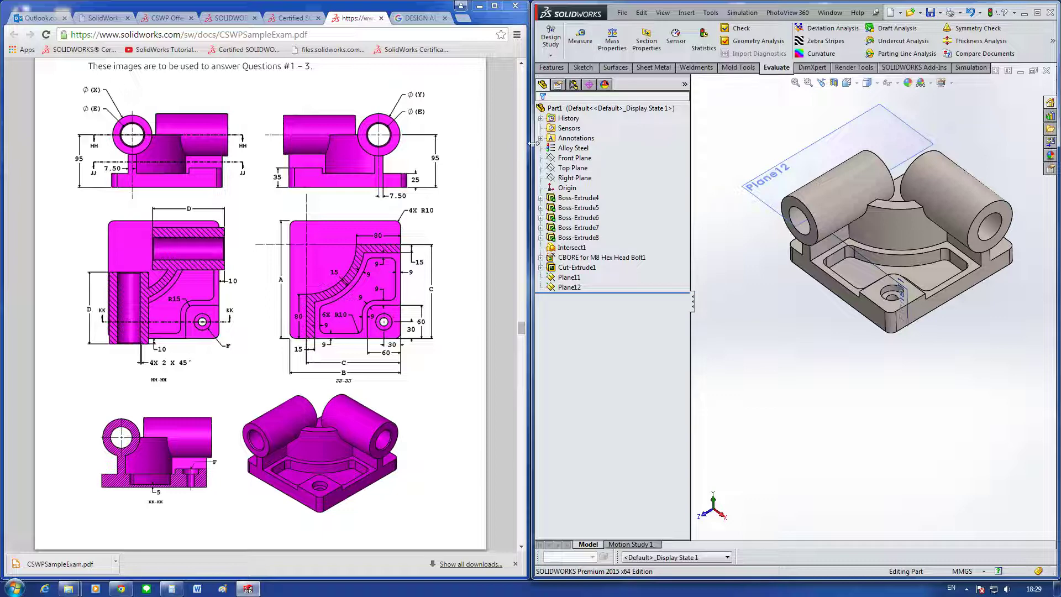
Step: Measure the cylinder boss's opposite faces, finding them 15mm apart
click(580, 36)
scroll(879, 270, down, 5)
scroll(879, 270, down, 3)
click(877, 271)
scroll(824, 282, down, 2)
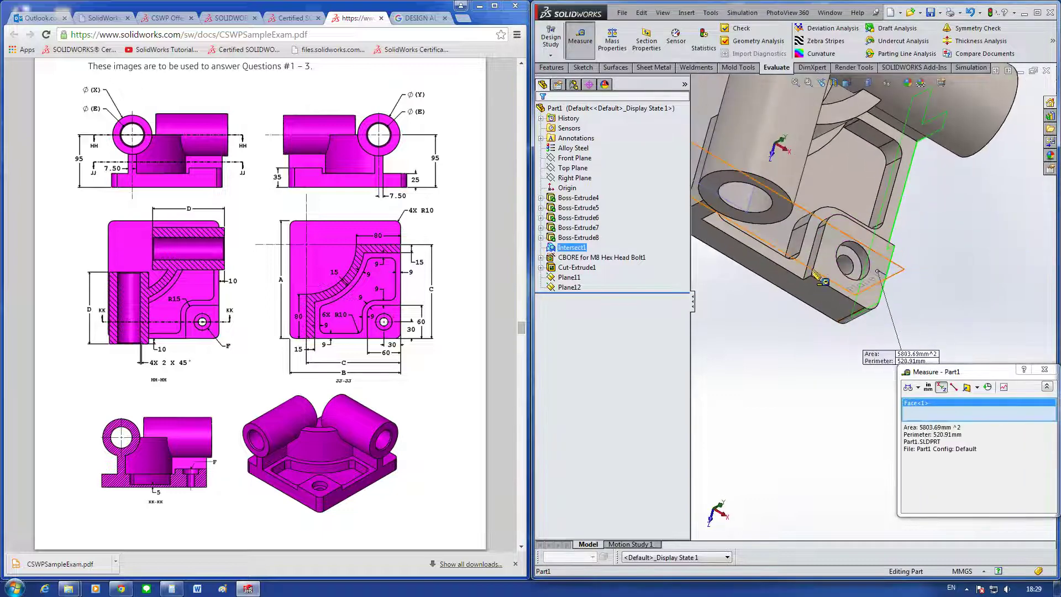
scroll(827, 281, down, 3)
click(827, 279)
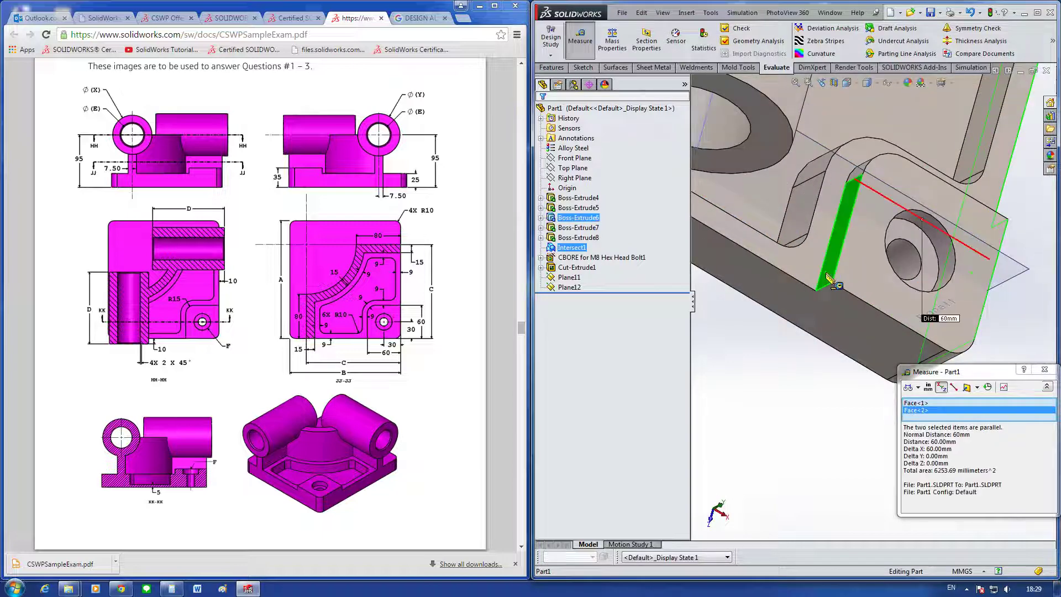
click(827, 278)
scroll(827, 279, up, 4)
scroll(827, 278, up, 4)
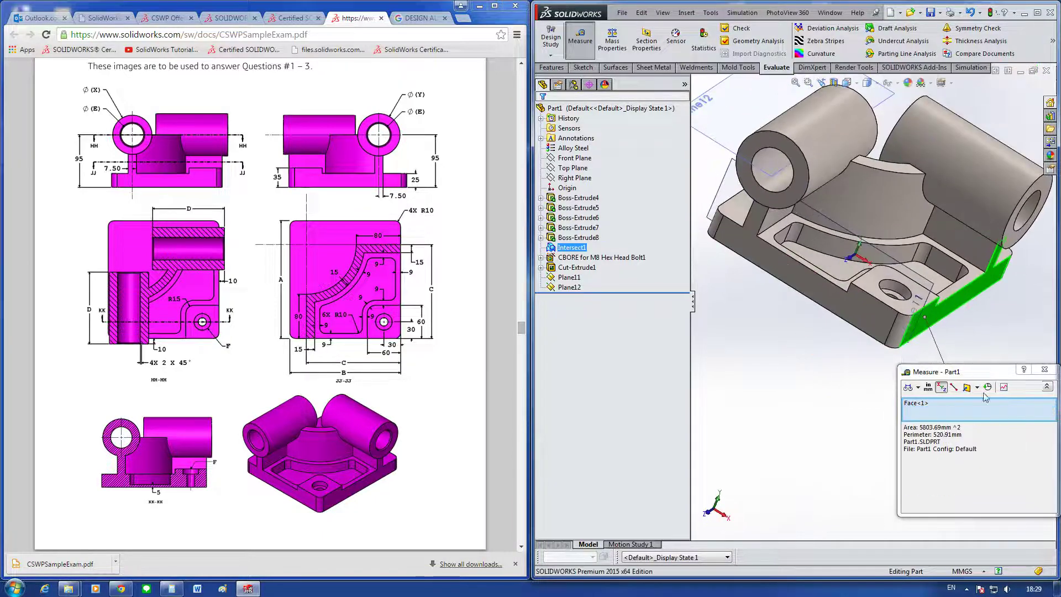
click(1044, 370)
click(886, 416)
Step: Measure geometry near the cylinder base from another angle, then clear all selections
mouse_move(885, 415)
middle_down()
mouse_move(892, 382)
mouse_move(855, 410)
middle_up()
scroll(896, 368, up, 3)
scroll(837, 377, down, 2)
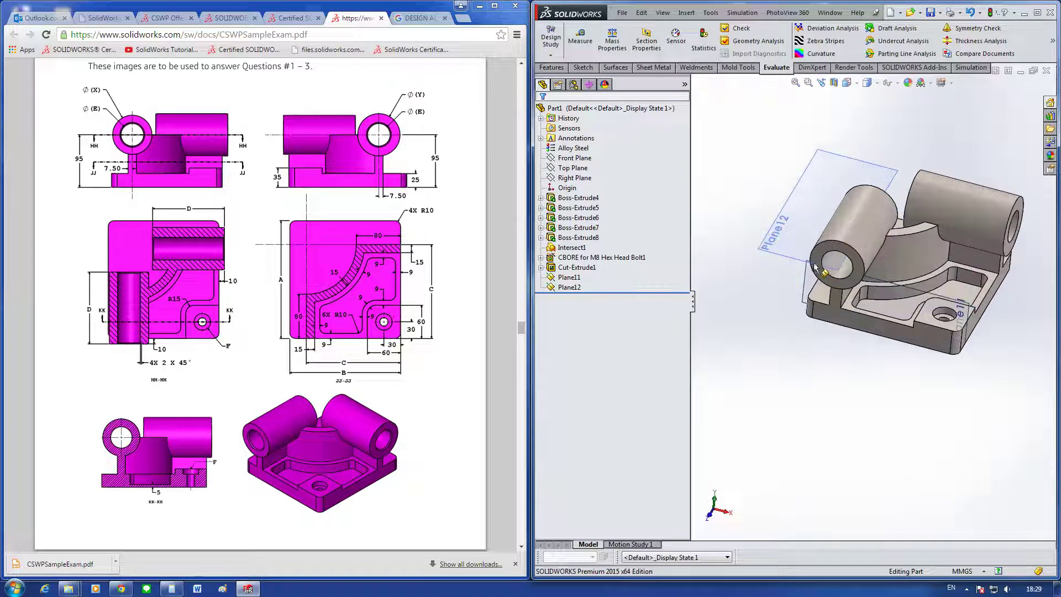
scroll(837, 378, down, 3)
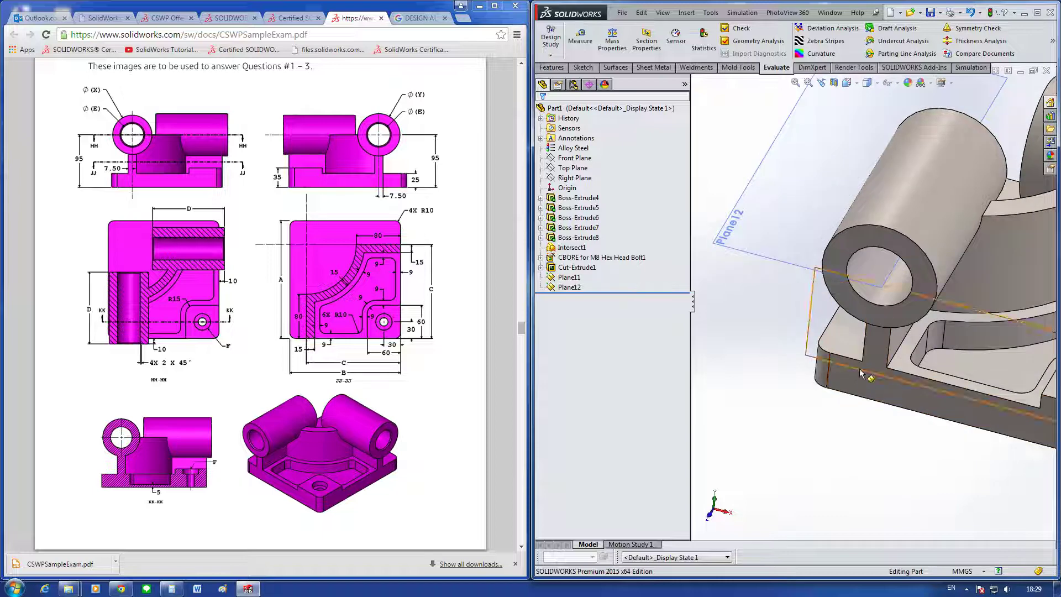
click(580, 38)
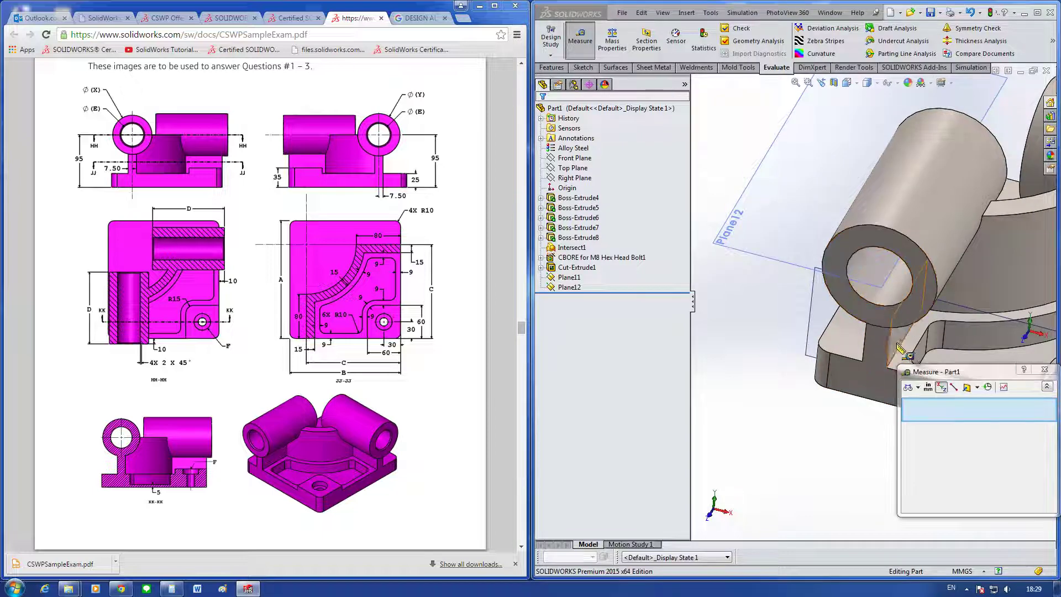
click(878, 343)
mouse_move(878, 342)
middle_down()
mouse_move(865, 337)
mouse_move(882, 432)
mouse_move(891, 416)
mouse_move(980, 417)
mouse_move(985, 283)
middle_up()
click(865, 337)
key(Escape)
scroll(882, 432, up, 3)
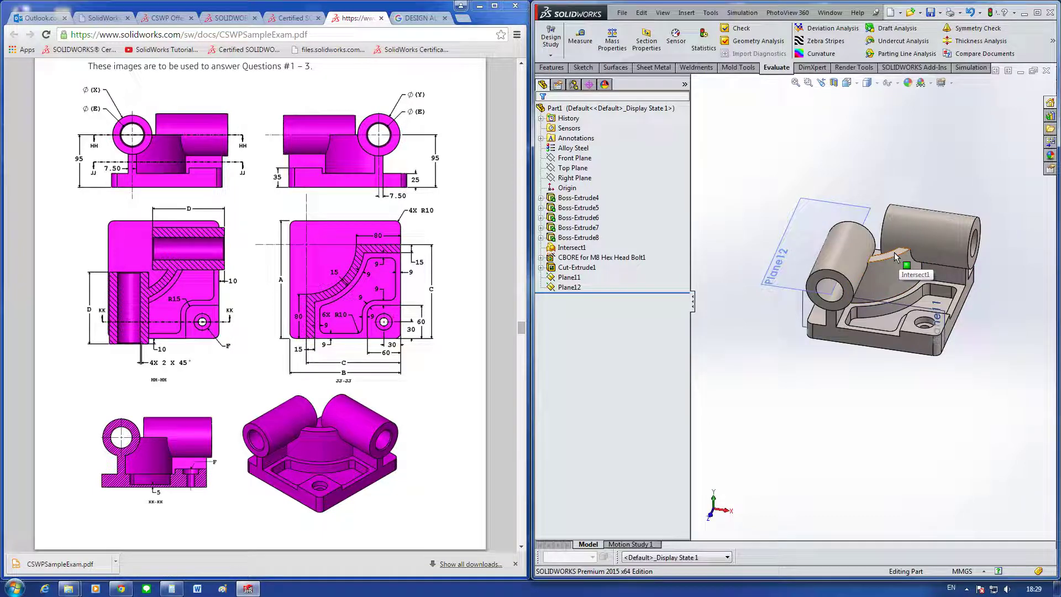
Step: Turn off View Planes so Plane12 disappears and only the solid bracket shows
click(447, 413)
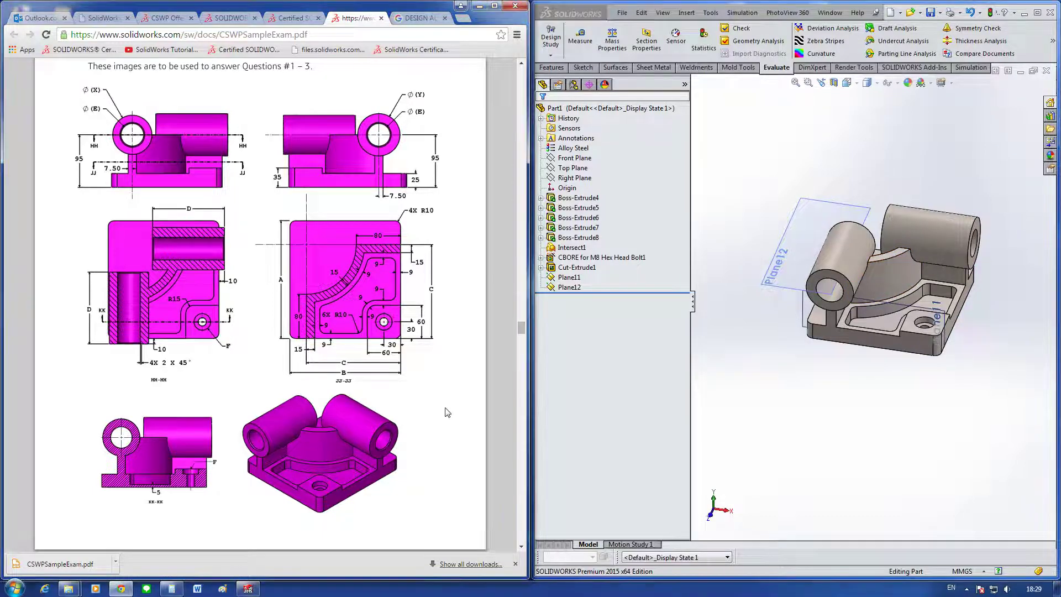
middle_drag(889, 411, 752, 232)
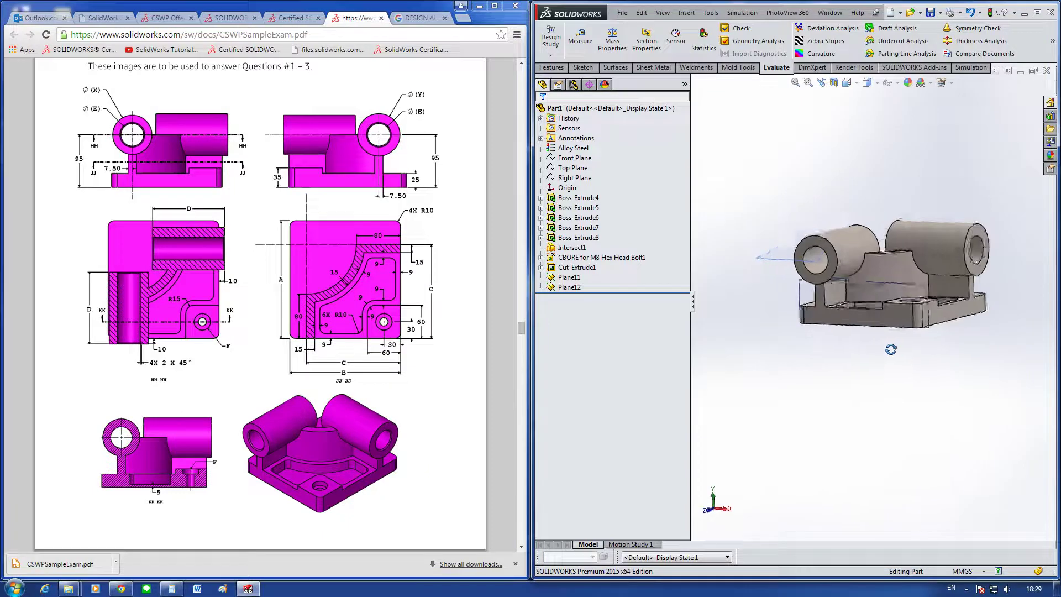
click(897, 83)
click(889, 99)
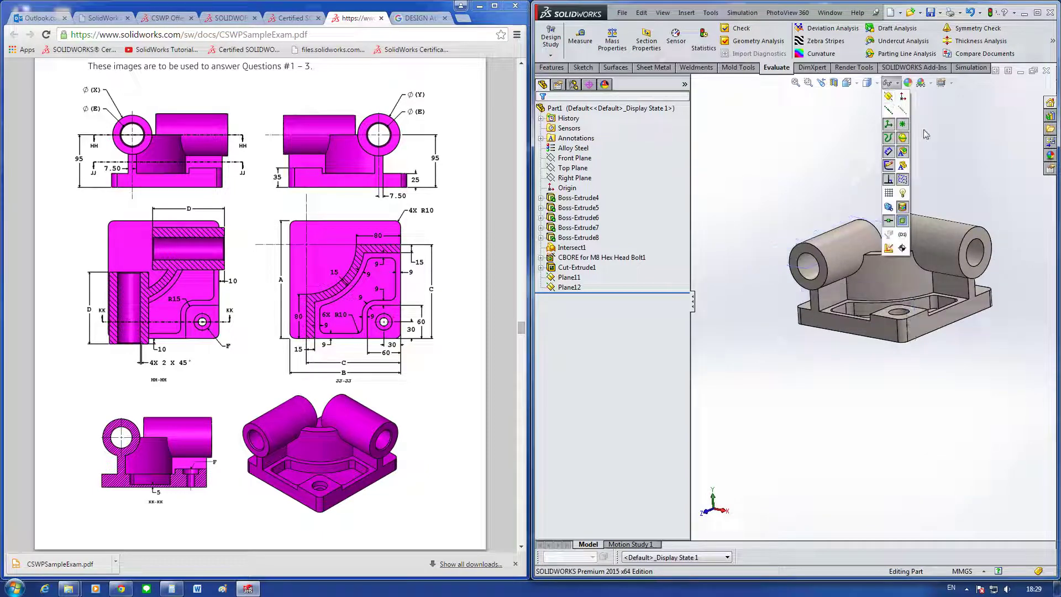
middle_drag(971, 182, 1017, 330)
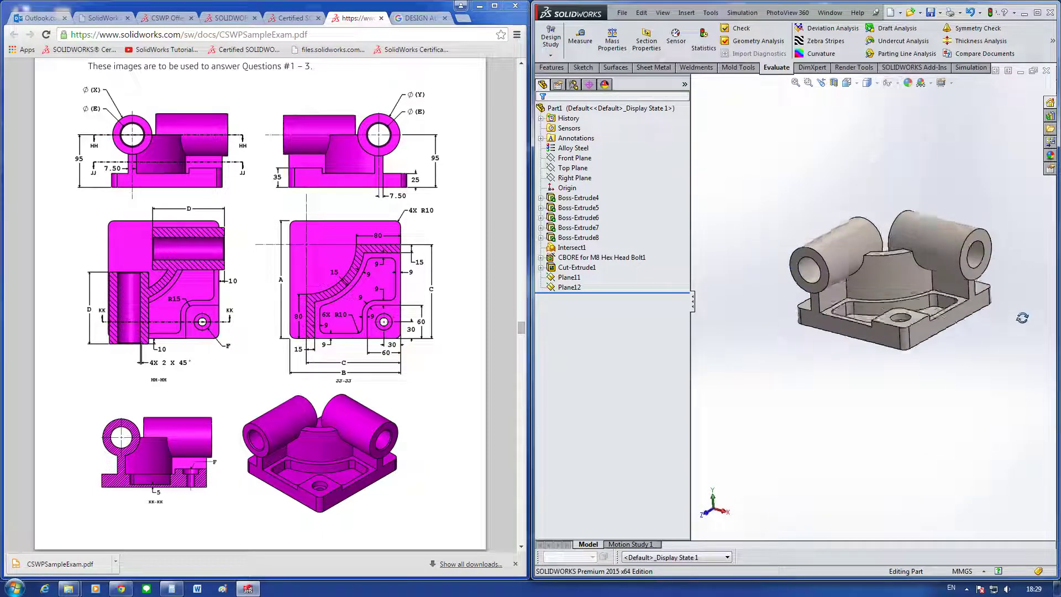
click(462, 396)
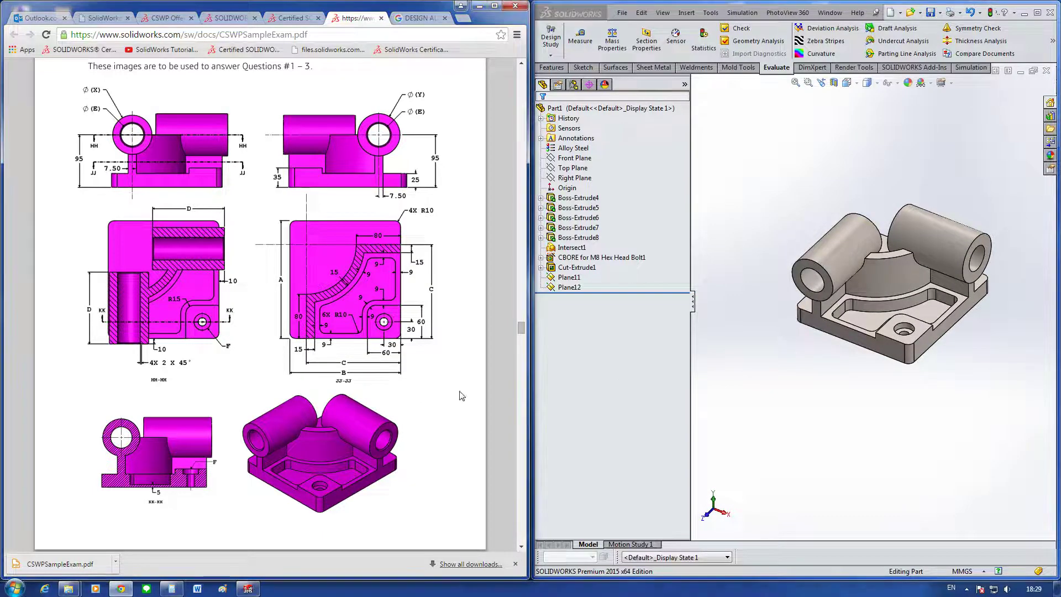
scroll(453, 393, down, 2)
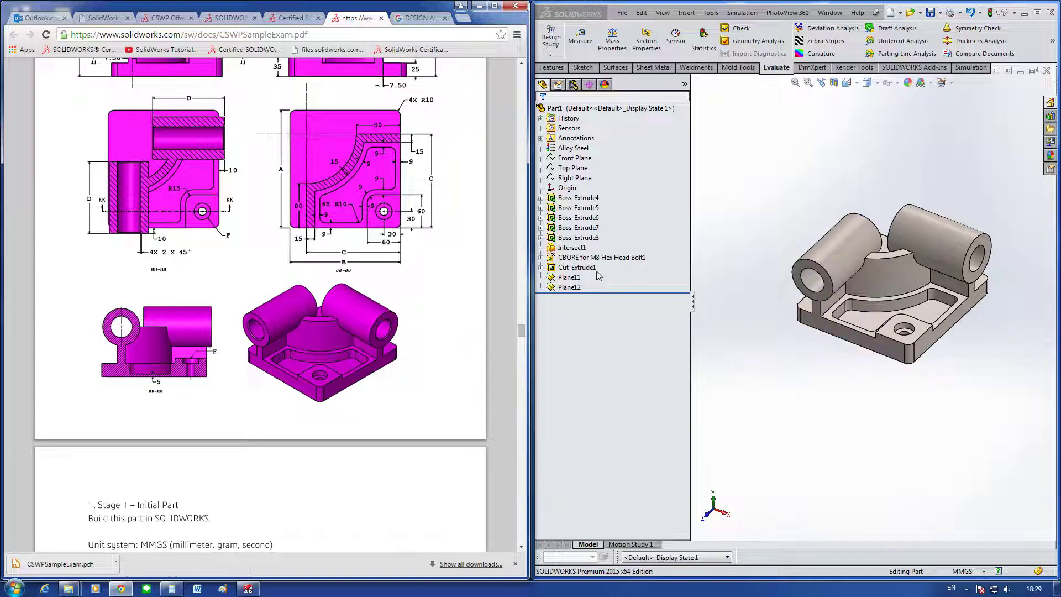
click(834, 82)
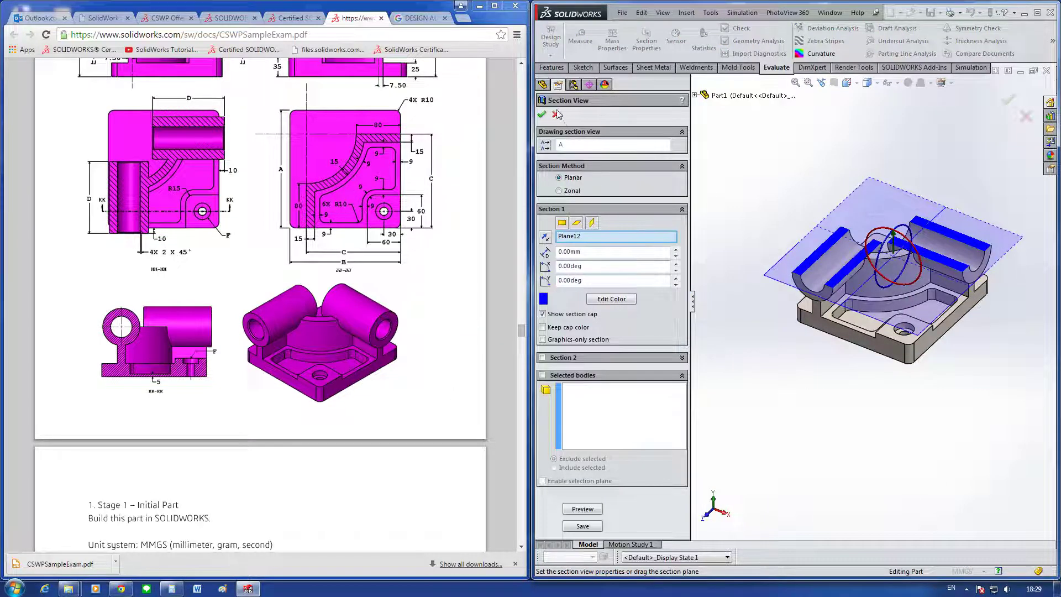
click(557, 114)
click(565, 287)
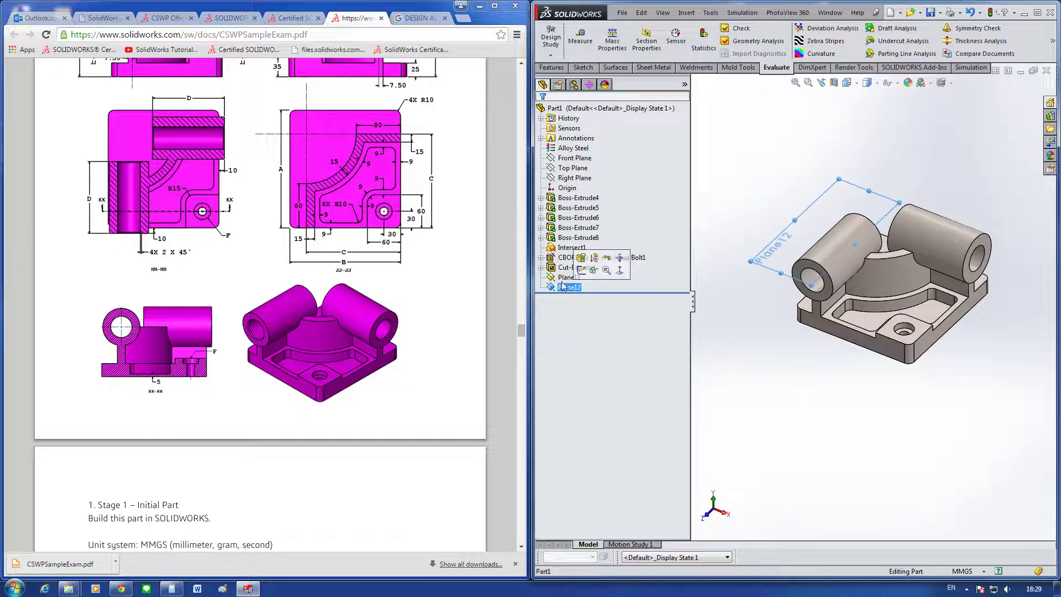
click(566, 276)
click(833, 83)
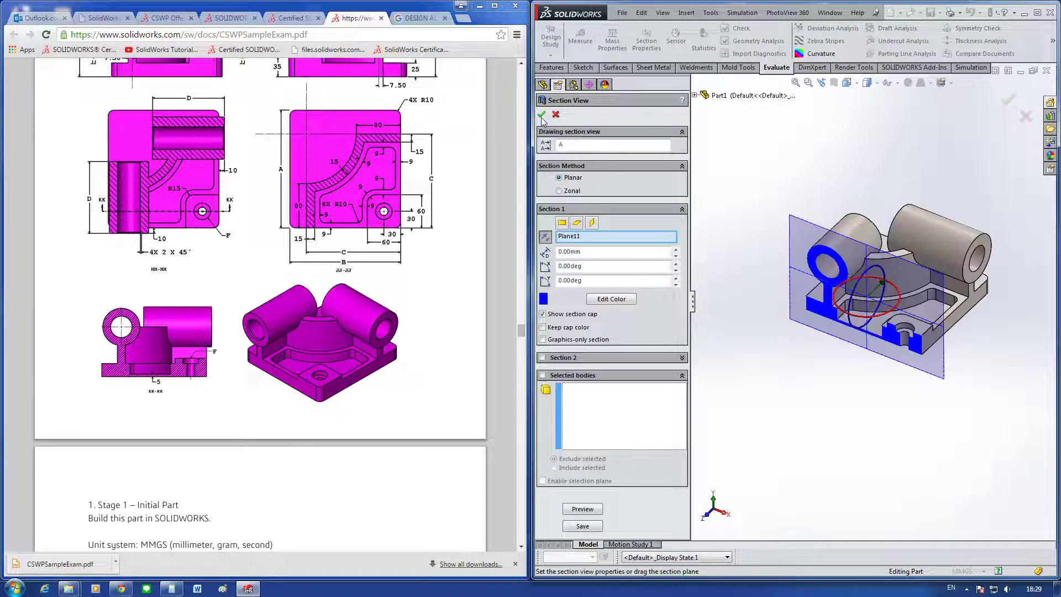
click(542, 117)
scroll(784, 221, down, 2)
scroll(829, 331, down, 2)
scroll(837, 336, down, 2)
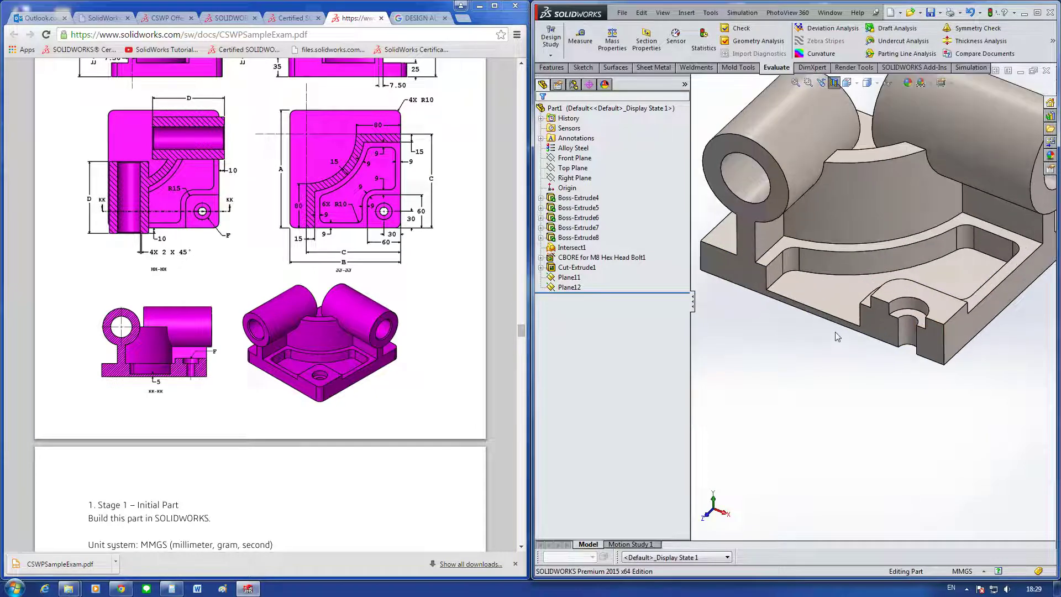
middle_drag(837, 336, 874, 273)
click(455, 306)
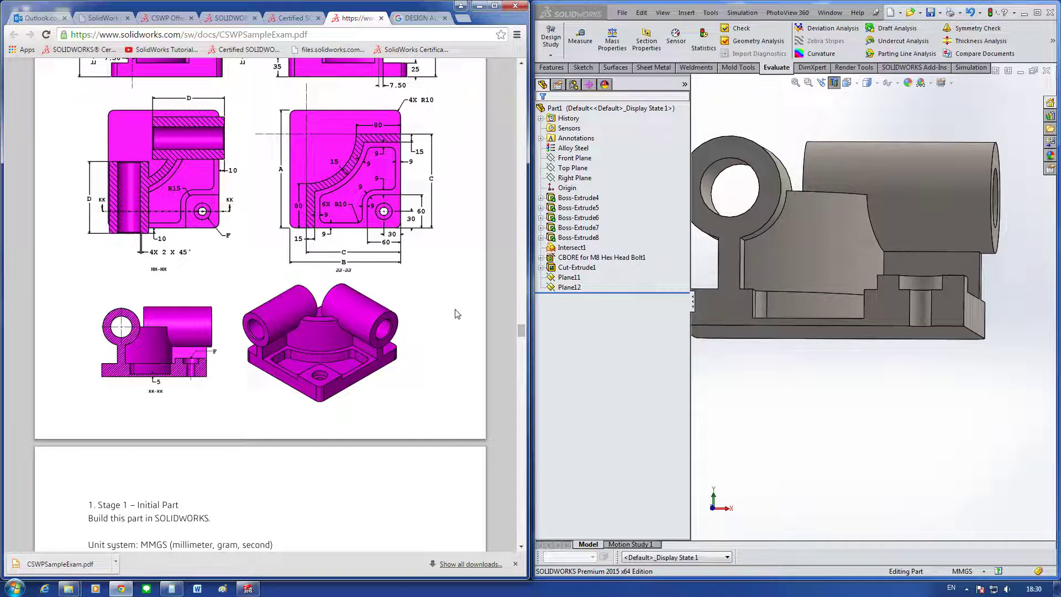
scroll(450, 324, down, 4)
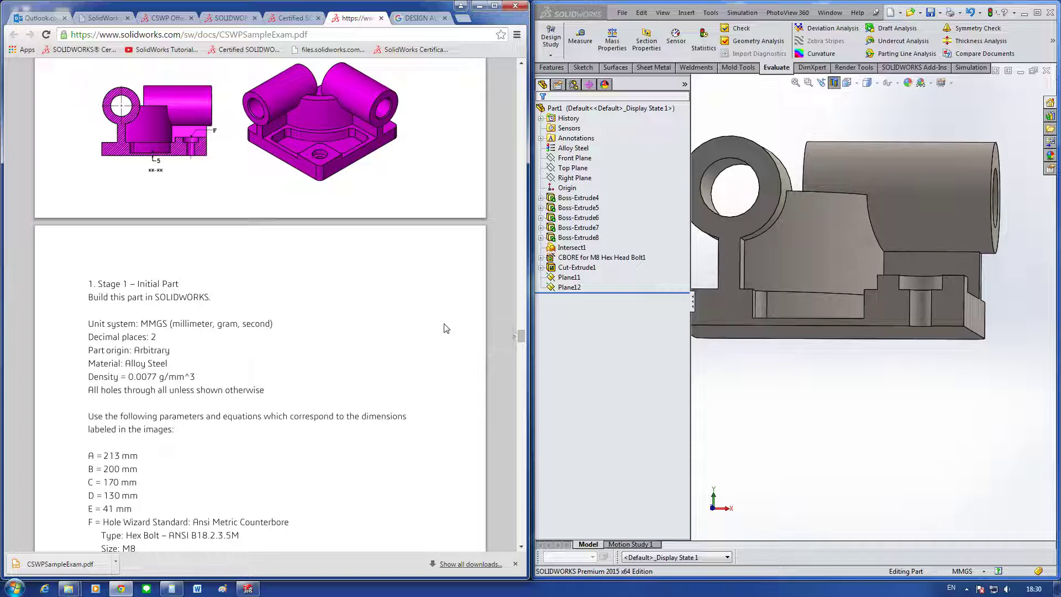
scroll(446, 328, down, 1)
scroll(447, 328, down, 1)
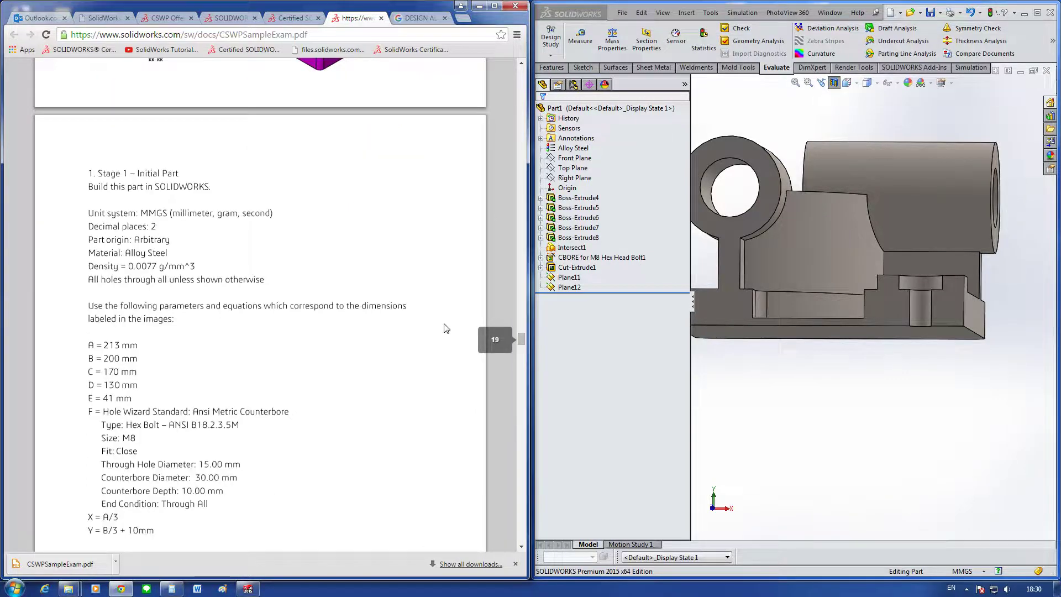
scroll(447, 328, down, 1)
scroll(446, 328, down, 1)
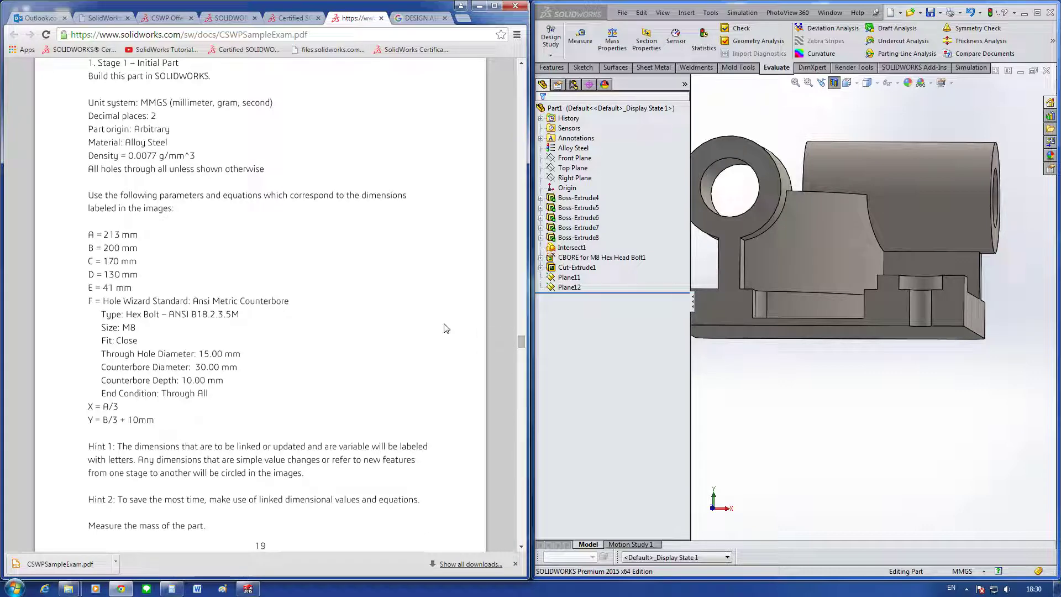
scroll(446, 328, down, 1)
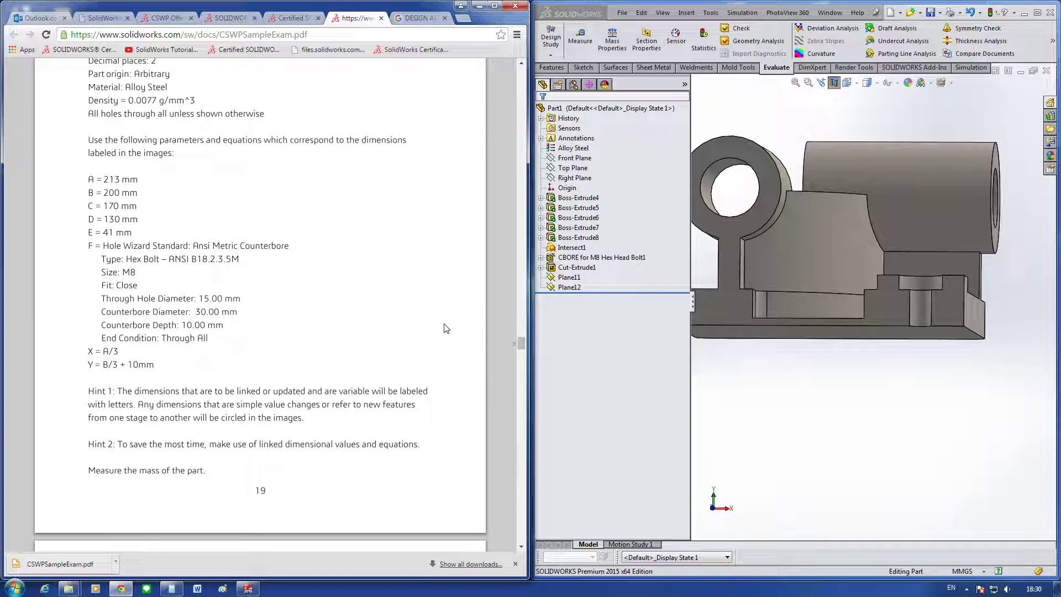
scroll(447, 328, up, 2)
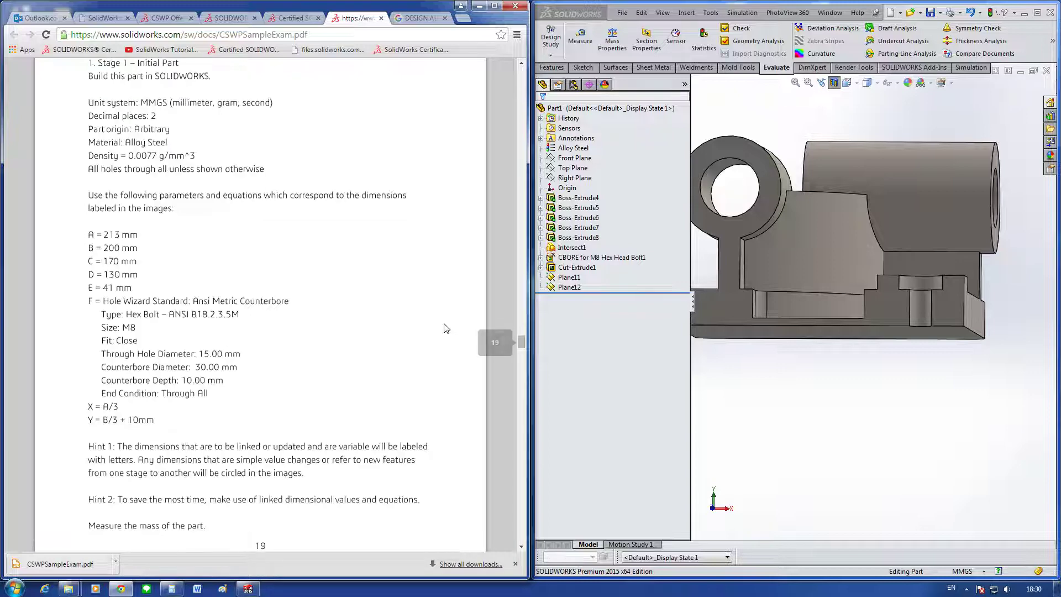
scroll(446, 328, up, 1)
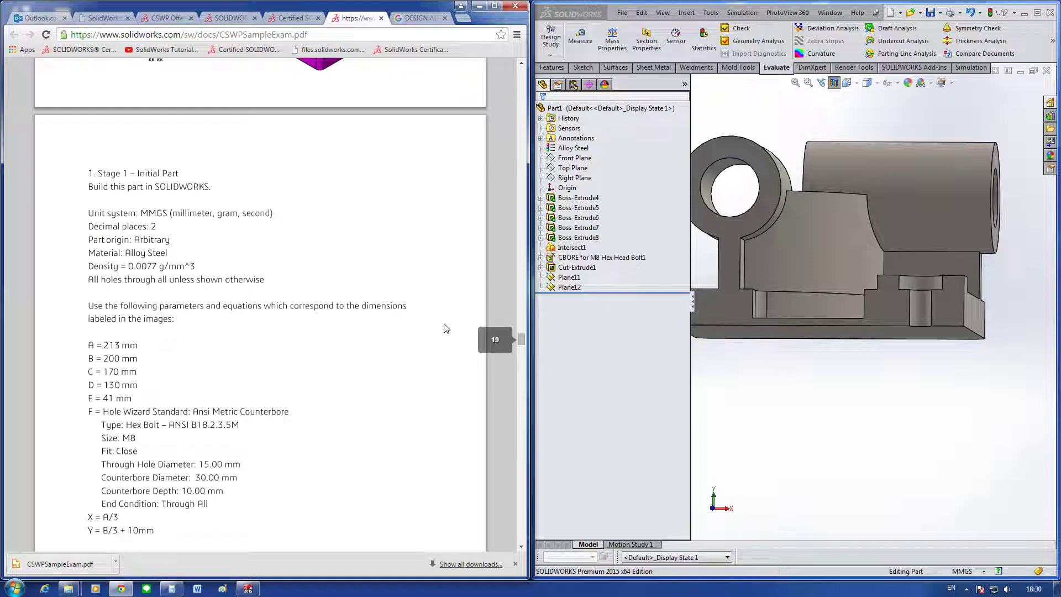
scroll(433, 325, up, 1)
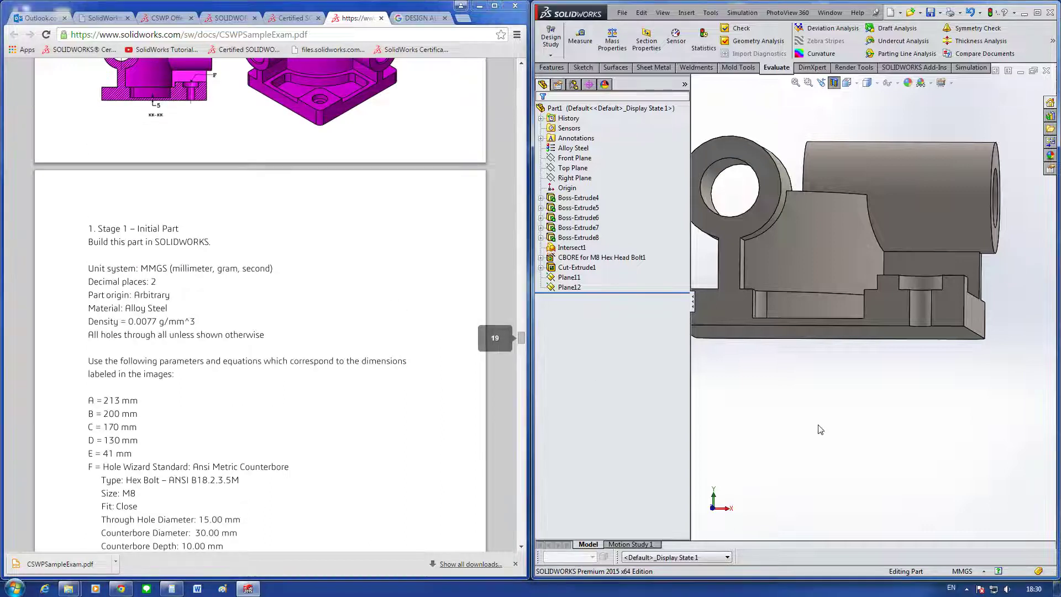
key(ctrl+7)
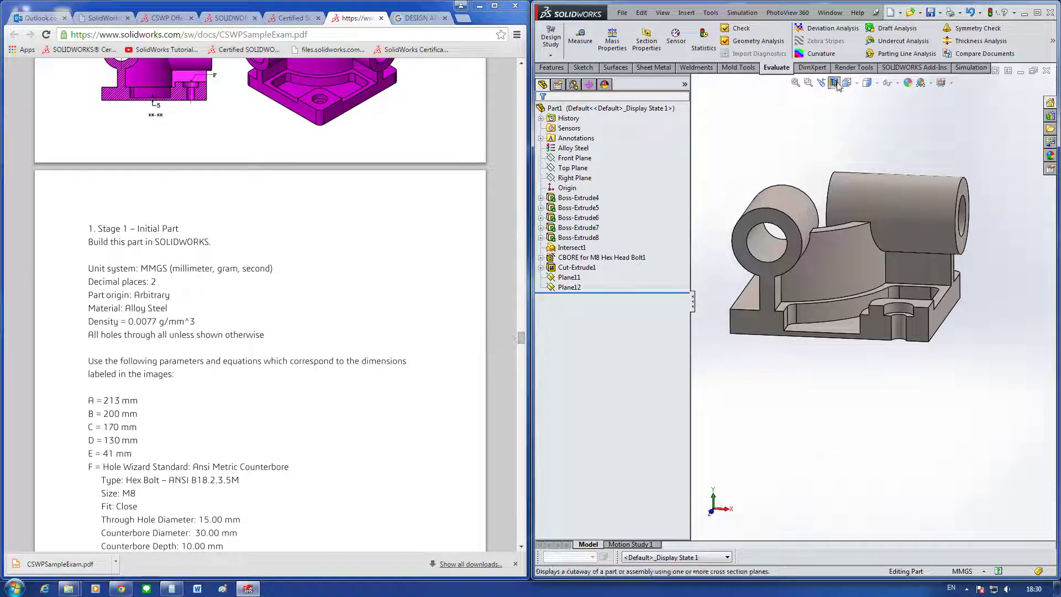
Step: Show the isometric view and display Mass Properties reading 14215.56 grams beside the model
key(space)
click(1012, 339)
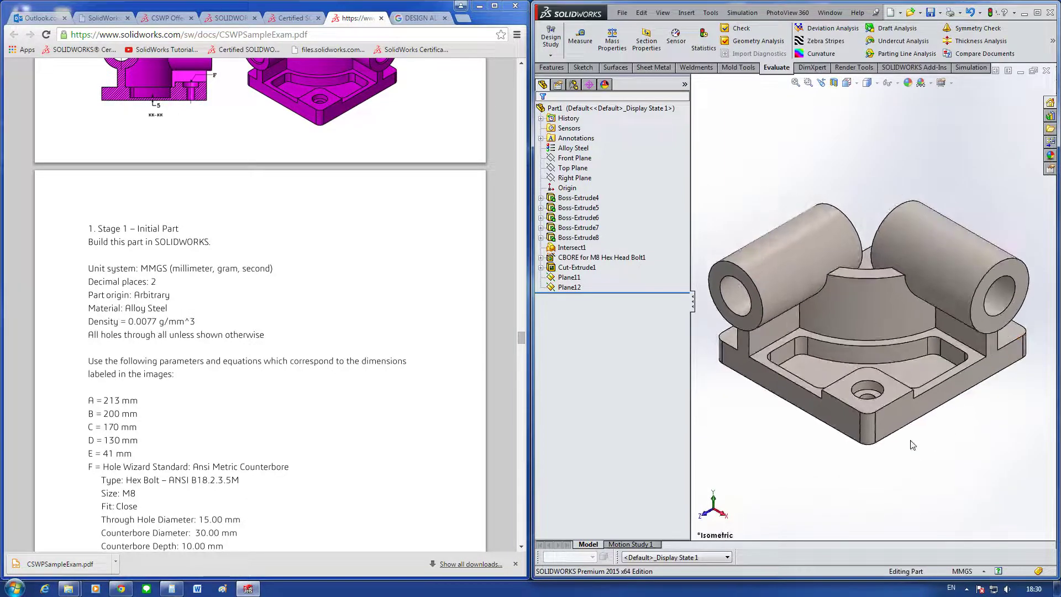
key(f)
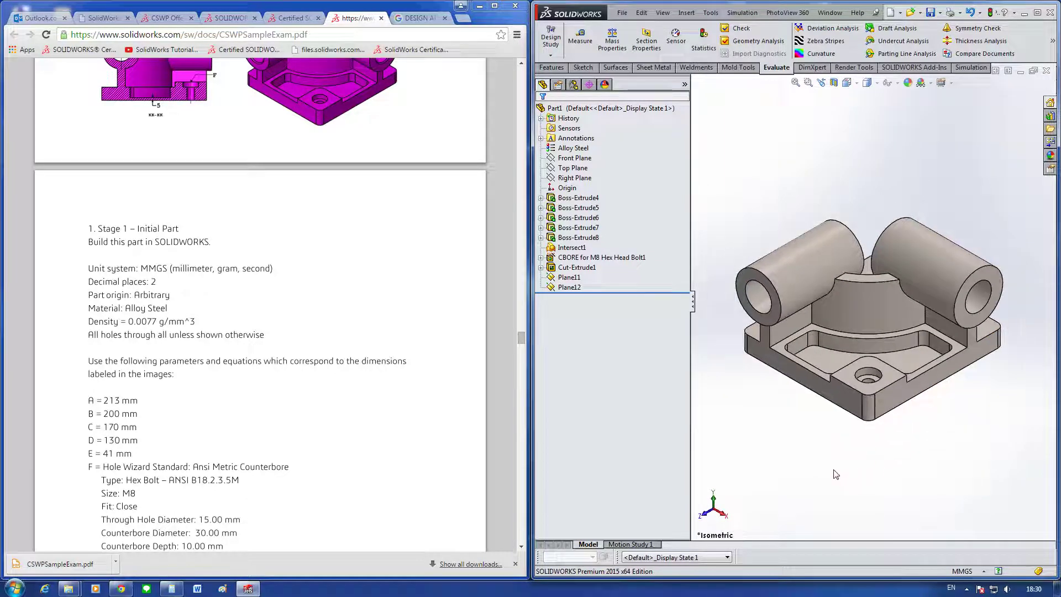
click(613, 40)
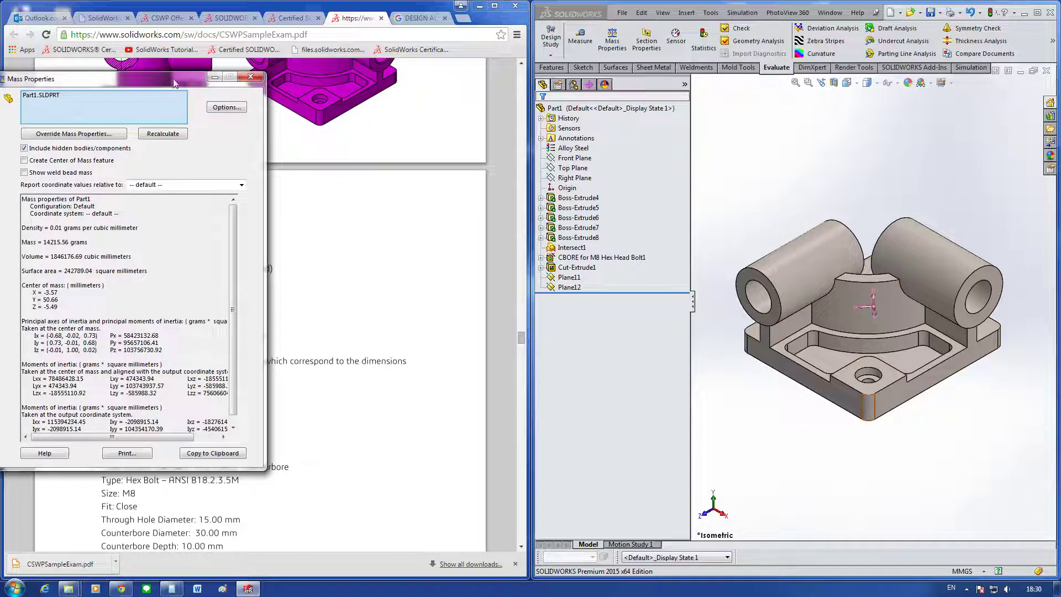
drag(174, 83, 781, 91)
click(909, 309)
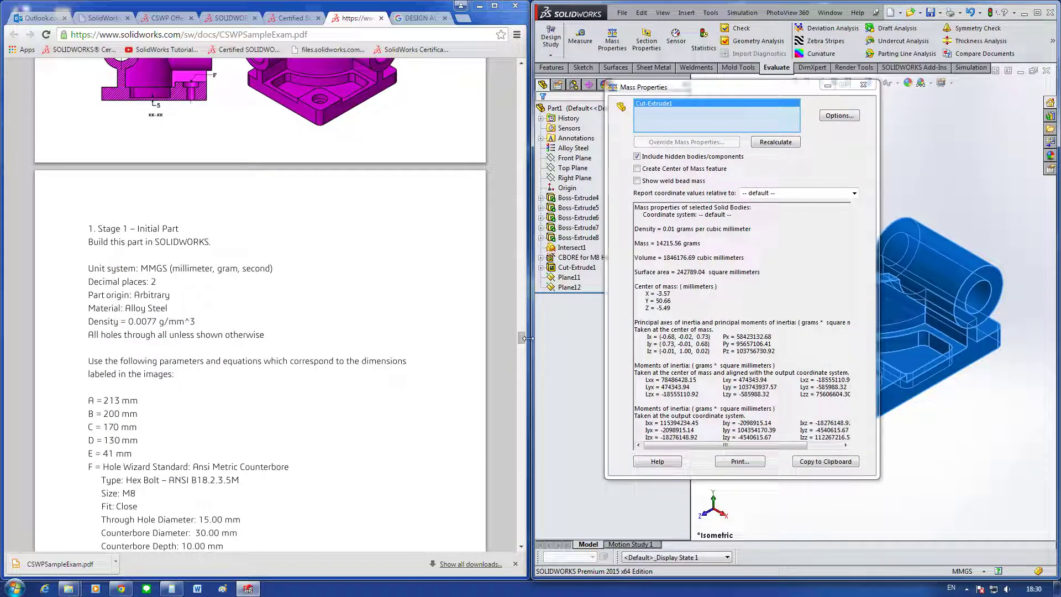
Step: Scroll the exam PDF down to the multiple-choice mass question
click(447, 326)
scroll(448, 326, down, 4)
scroll(447, 326, down, 3)
scroll(448, 326, down, 2)
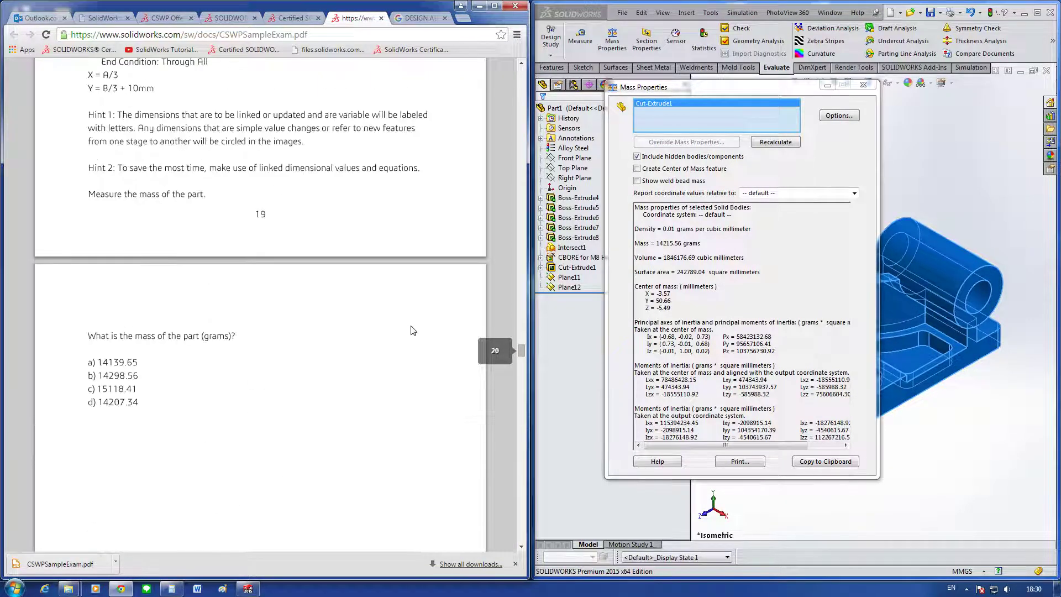
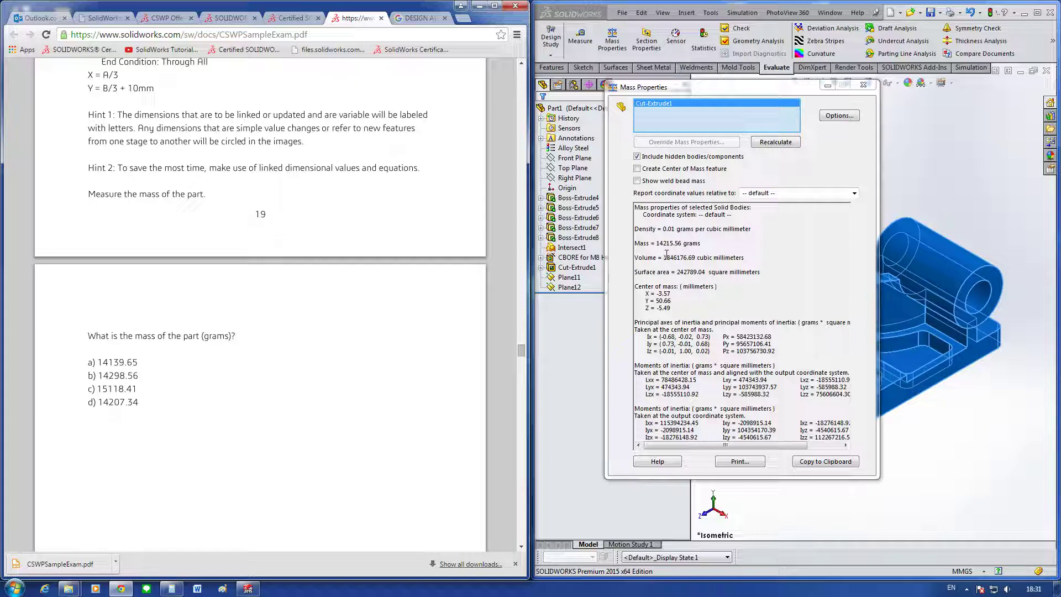
Step: Minimize the Mass Properties results (14215.56 grams) to show the whole bracket and feature tree
click(829, 87)
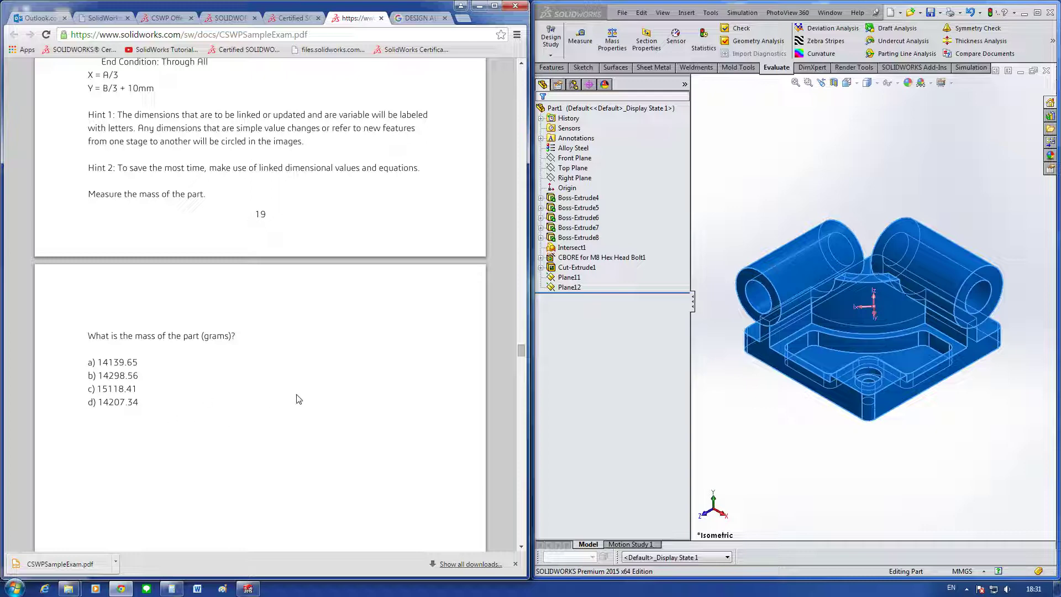
Step: Scroll the exam PDF down to the Answer Key on page 27
scroll(301, 399, up, 2)
scroll(302, 399, down, 4)
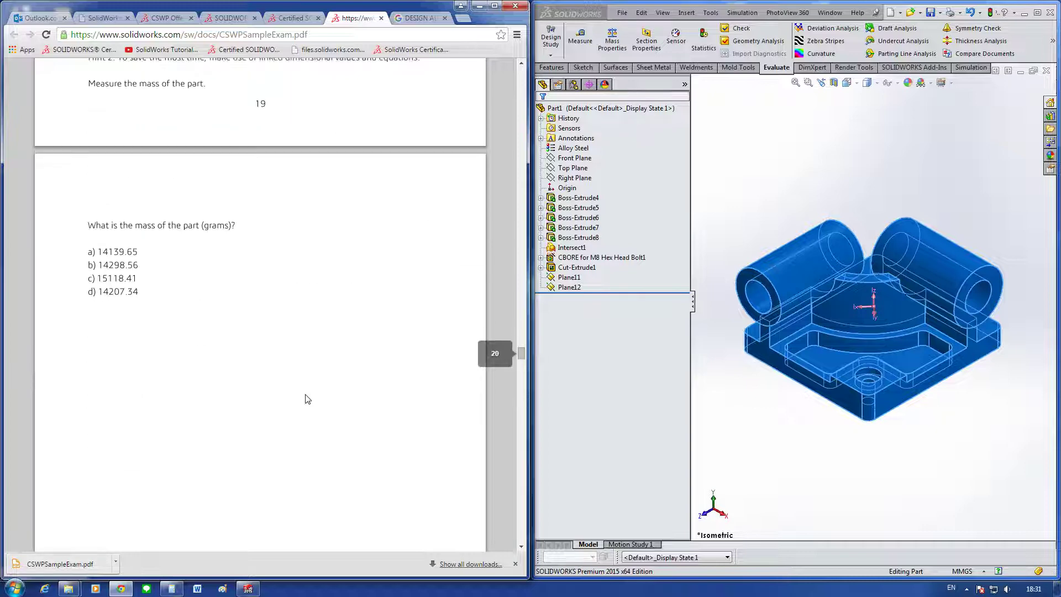
scroll(304, 399, down, 5)
scroll(307, 402, down, 7)
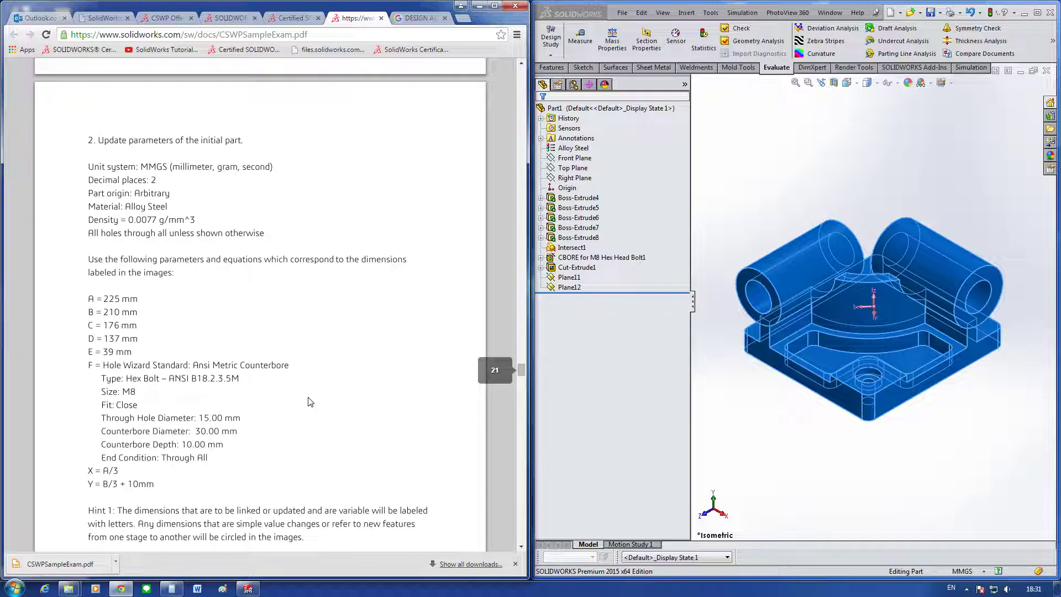
scroll(310, 401, down, 6)
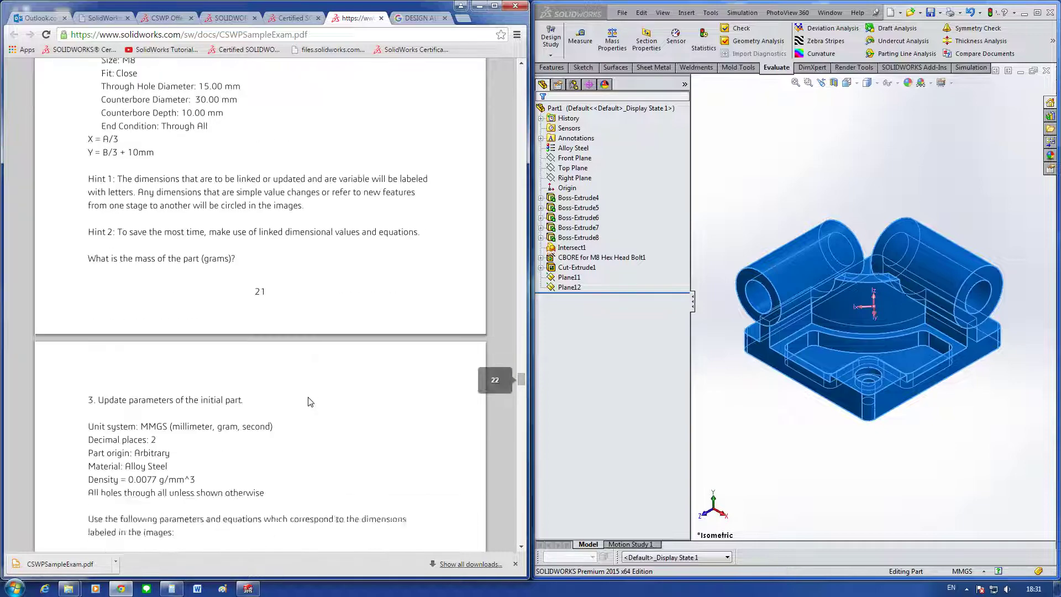
scroll(310, 402, down, 8)
scroll(310, 401, down, 6)
scroll(308, 402, down, 3)
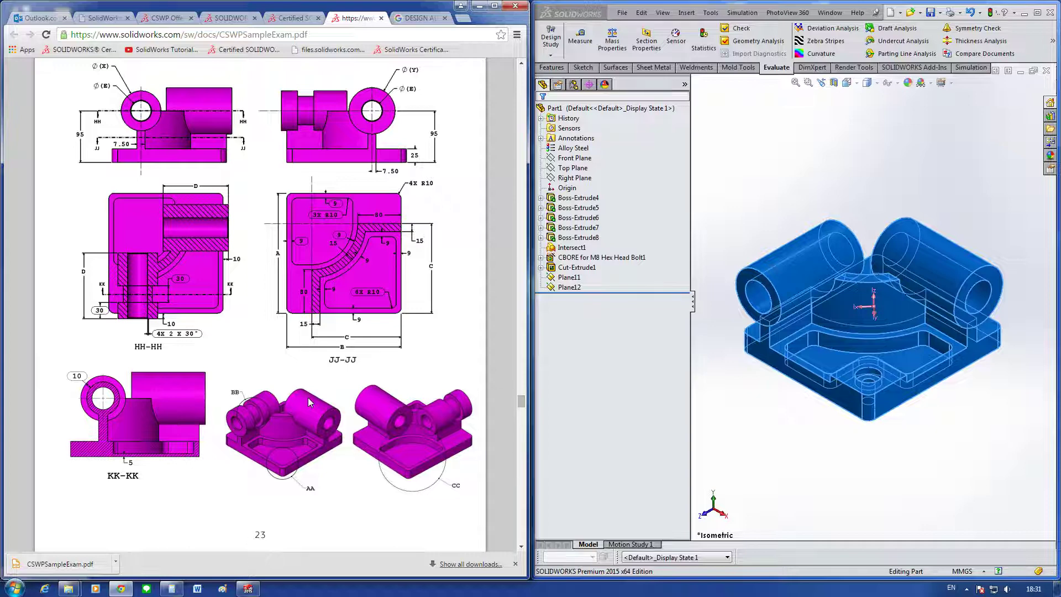
scroll(311, 396, down, 5)
scroll(314, 394, down, 2)
scroll(318, 389, down, 5)
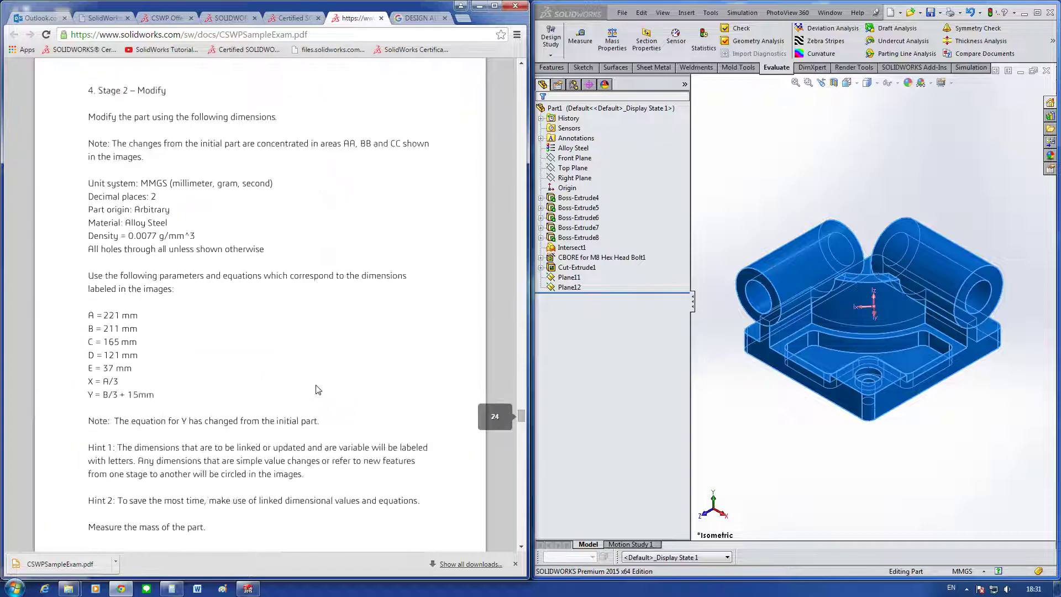
scroll(321, 387, down, 8)
scroll(324, 392, up, 2)
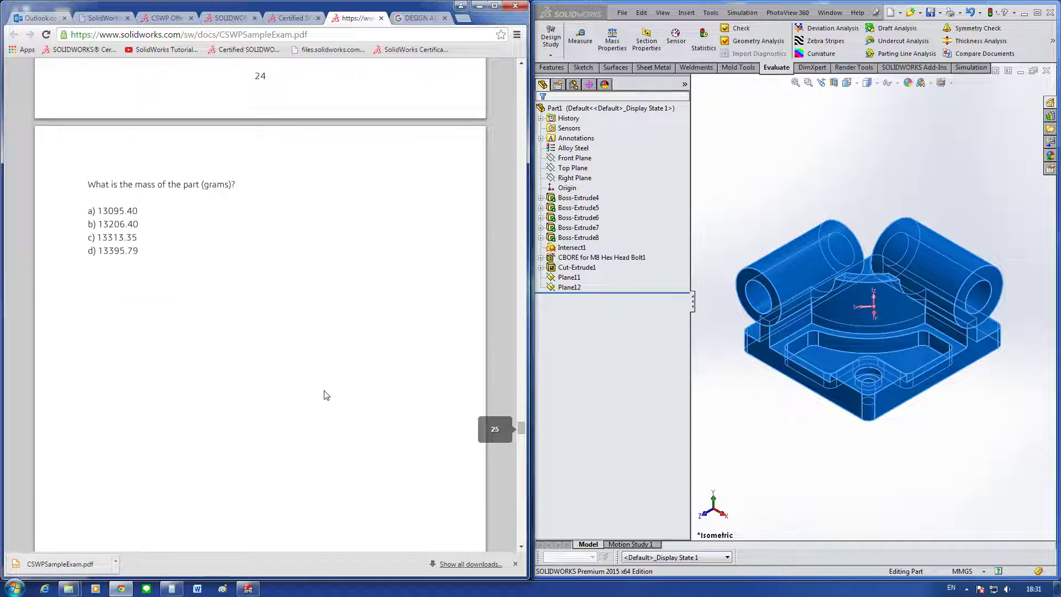
scroll(328, 394, down, 5)
scroll(327, 395, down, 5)
scroll(327, 394, down, 8)
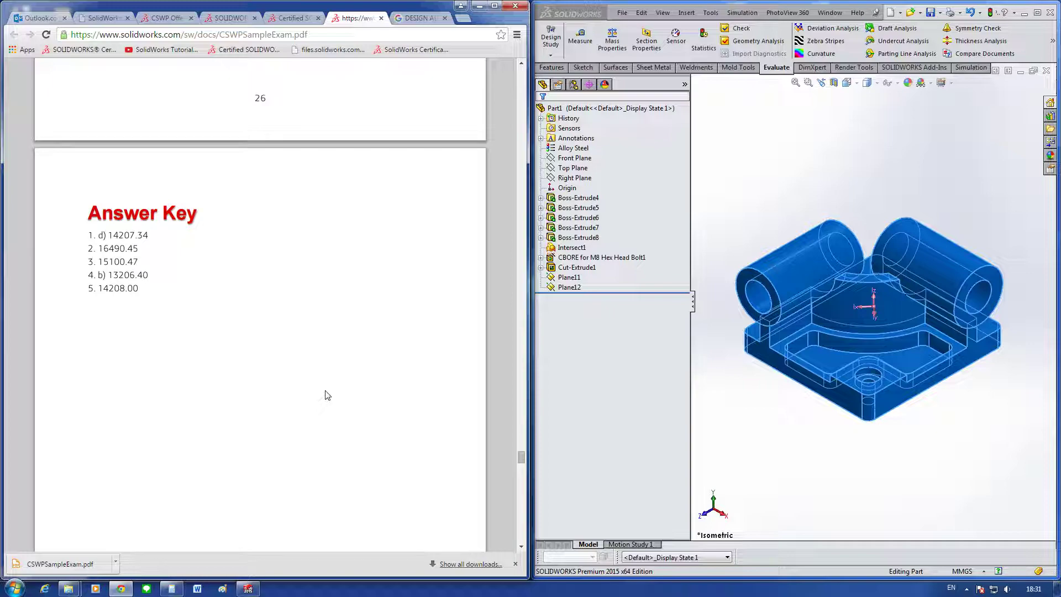
Step: Scroll back up to the page 18 drawings for Questions 1–3
scroll(307, 394, up, 7)
scroll(310, 393, up, 3)
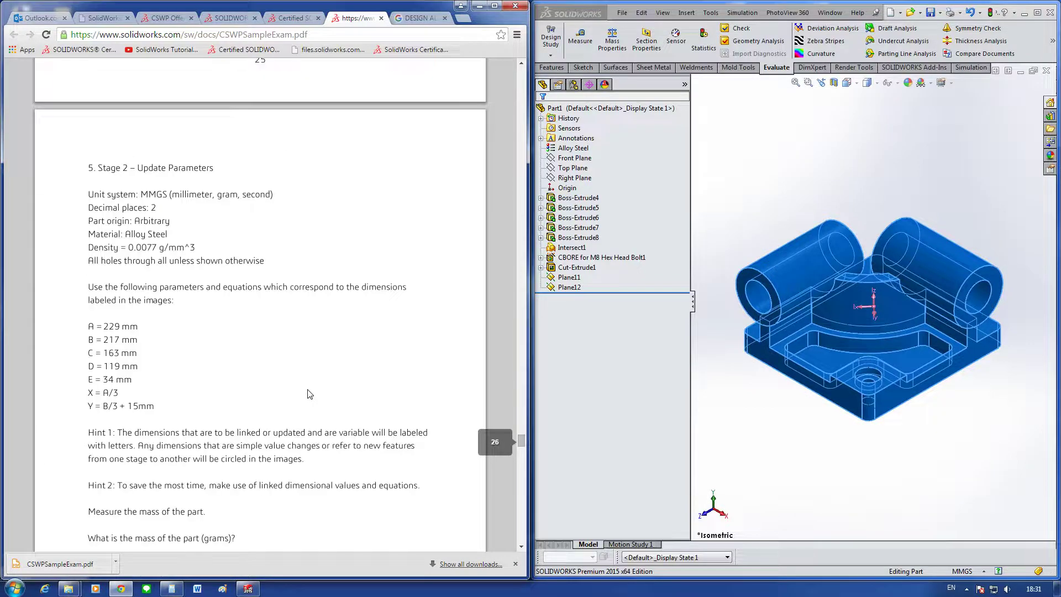
scroll(309, 394, up, 3)
scroll(308, 390, up, 8)
scroll(310, 381, up, 6)
scroll(310, 379, up, 8)
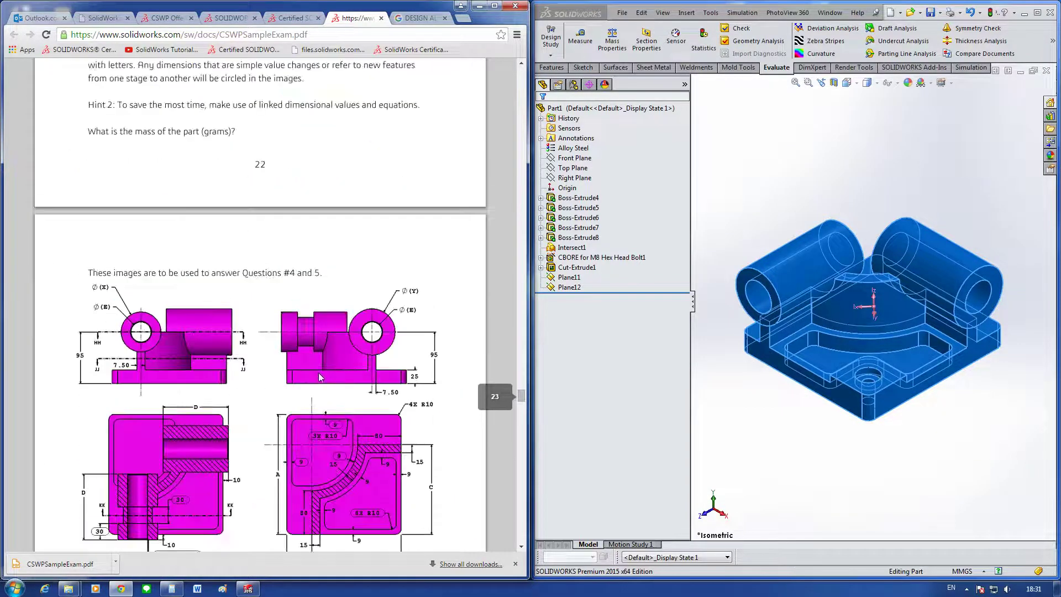
scroll(320, 376, up, 7)
scroll(320, 377, up, 7)
scroll(319, 378, up, 7)
scroll(319, 379, up, 6)
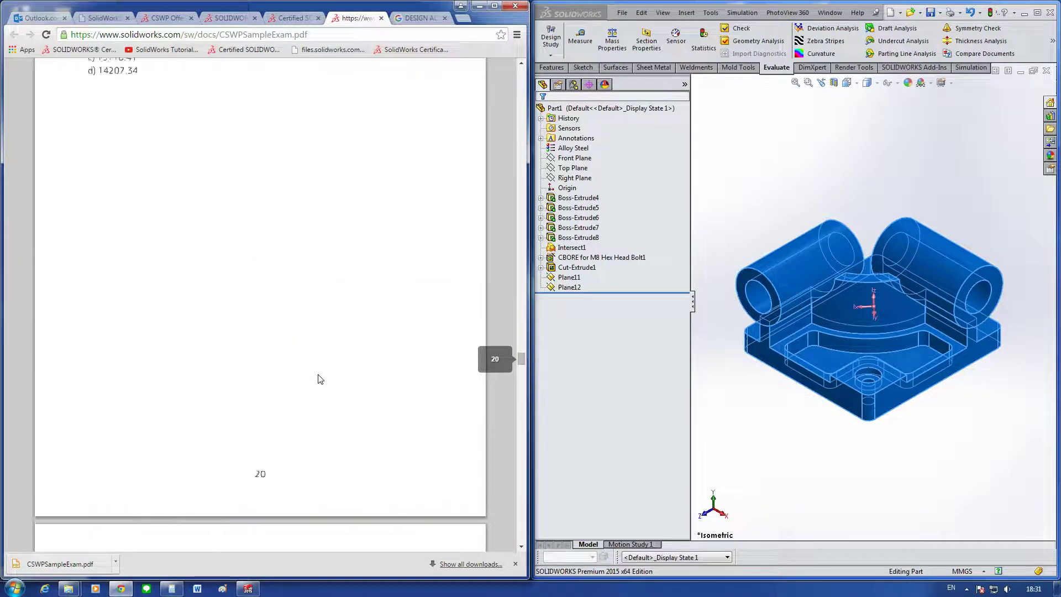
scroll(319, 379, up, 6)
scroll(322, 380, up, 6)
scroll(324, 379, up, 5)
scroll(325, 384, up, 6)
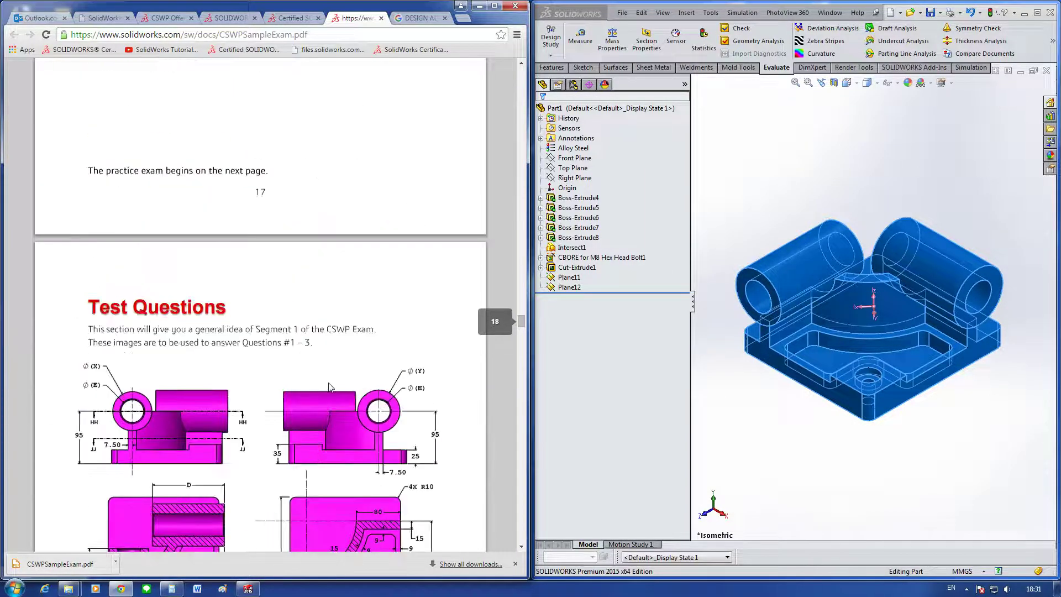
scroll(329, 385, up, 5)
scroll(328, 385, up, 5)
scroll(328, 385, down, 10)
scroll(329, 385, down, 7)
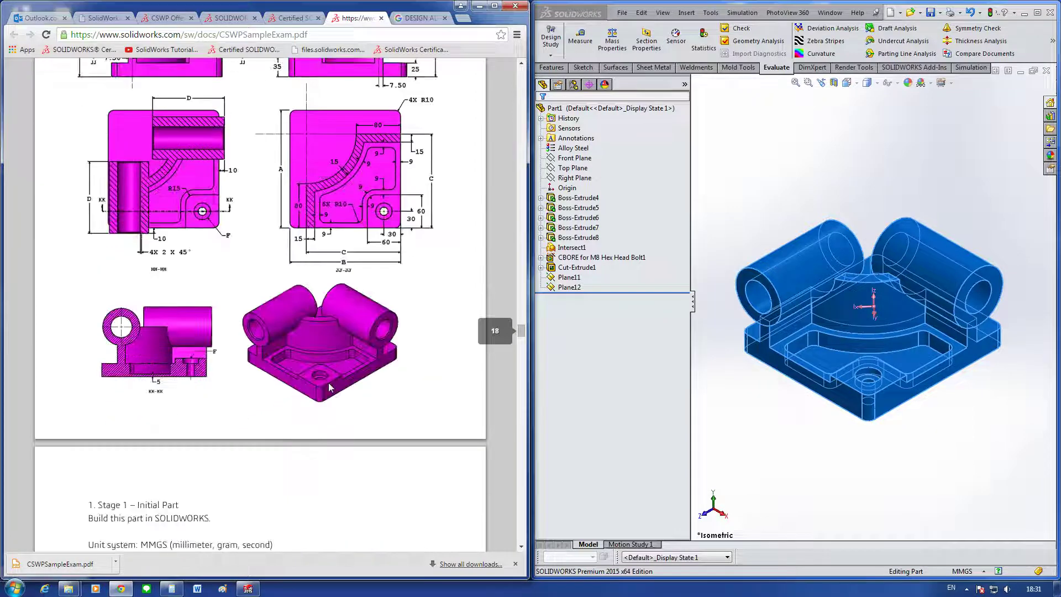
scroll(328, 385, up, 2)
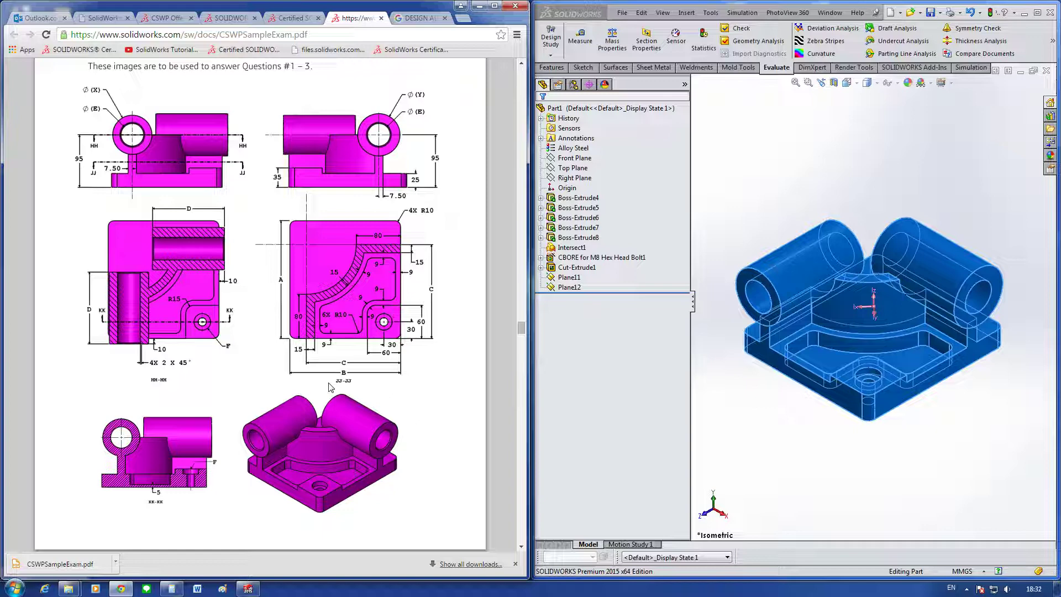
Step: Recheck mass properties at 14215.56 grams, dismiss them, and scroll the PDF to Stage 1
click(611, 43)
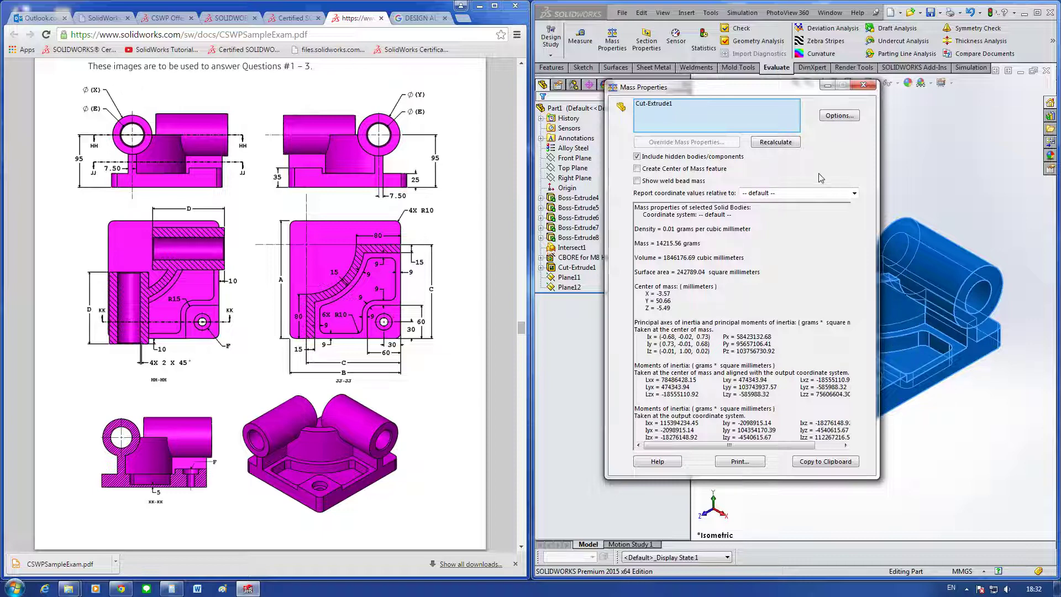
click(827, 85)
click(465, 371)
scroll(452, 384, down, 2)
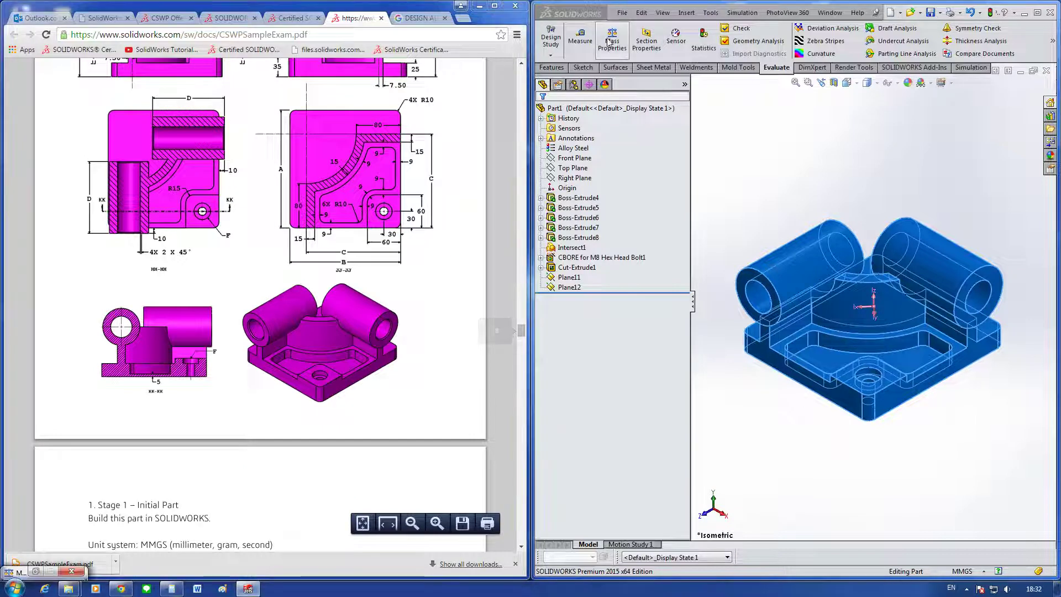
scroll(866, 298, down, 3)
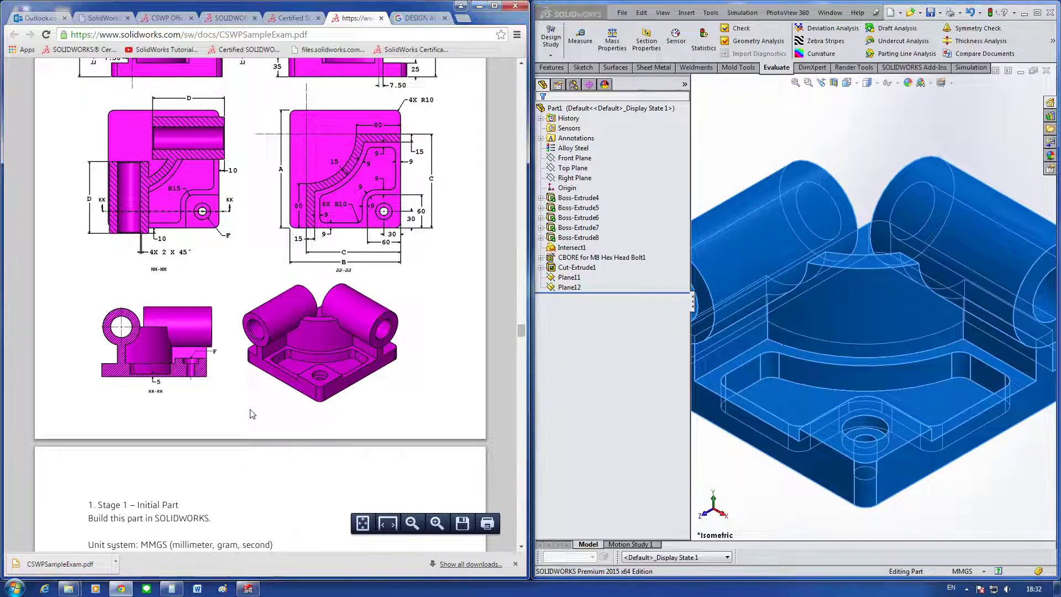
click(789, 133)
key(f)
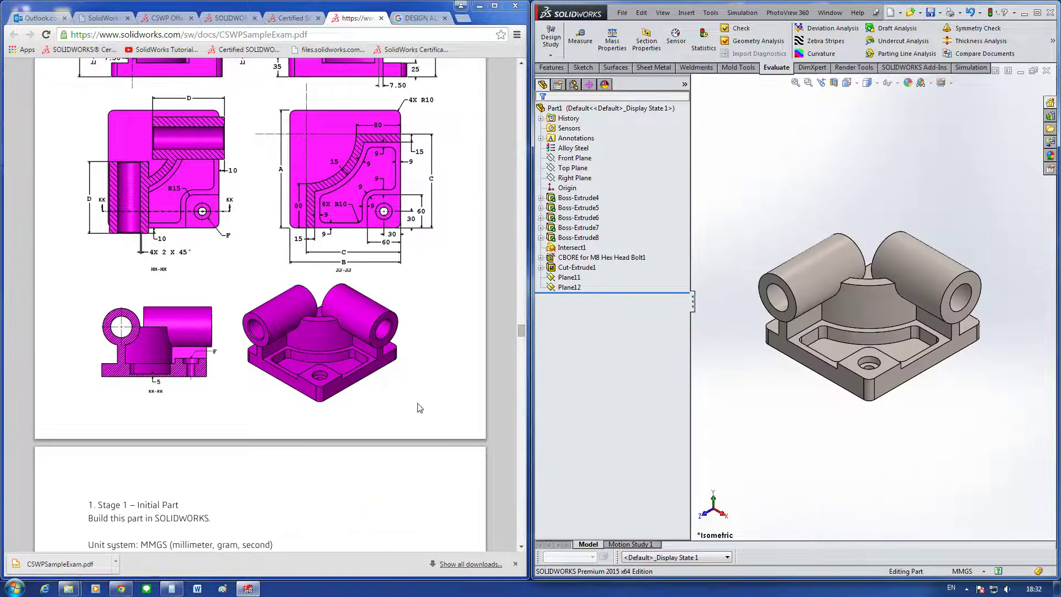
click(416, 406)
scroll(416, 406, down, 3)
scroll(415, 408, down, 1)
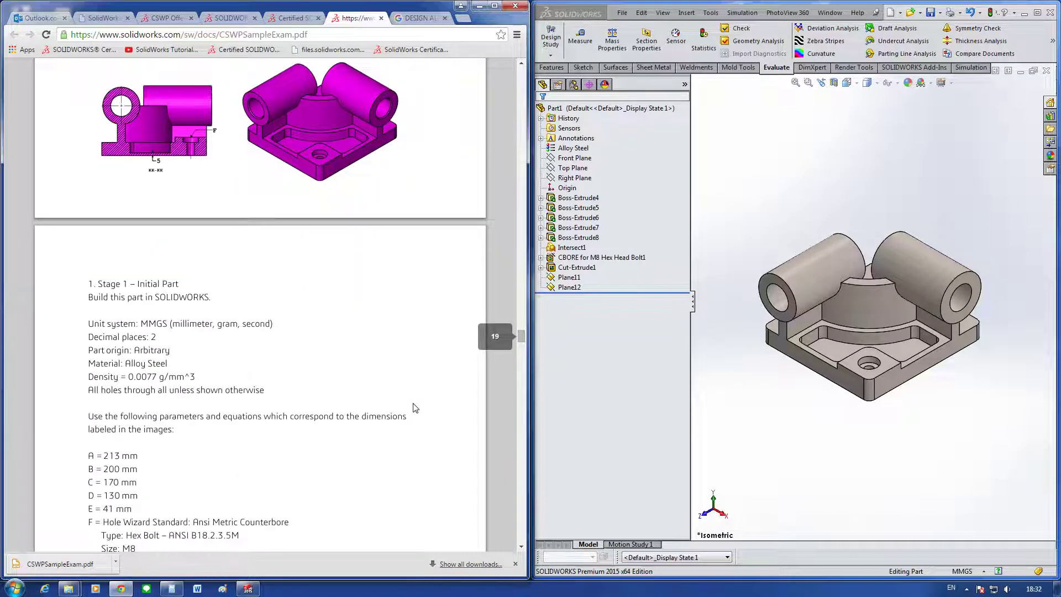
scroll(416, 408, down, 5)
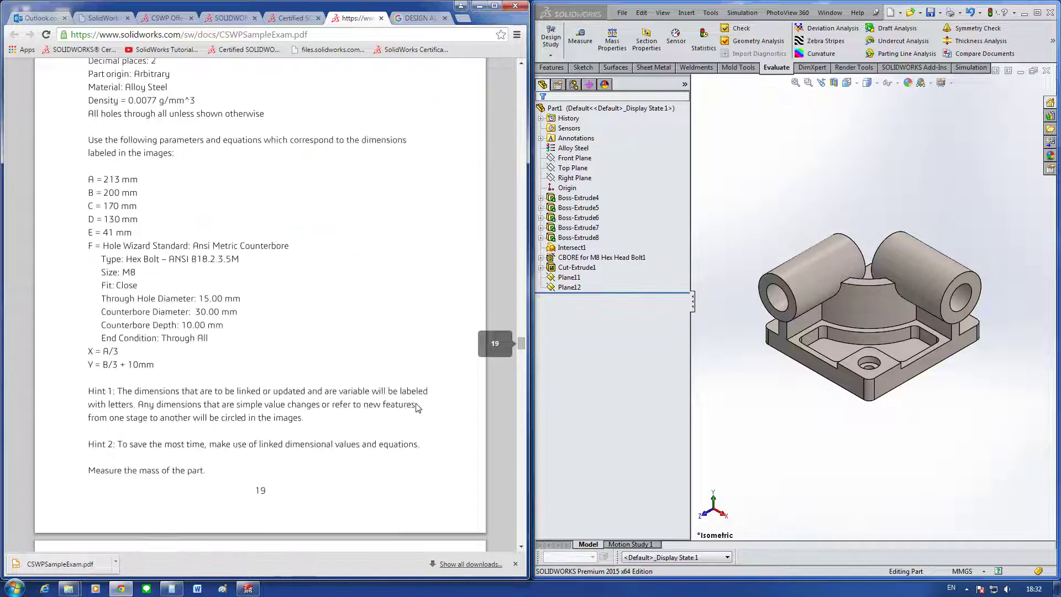
scroll(418, 408, down, 3)
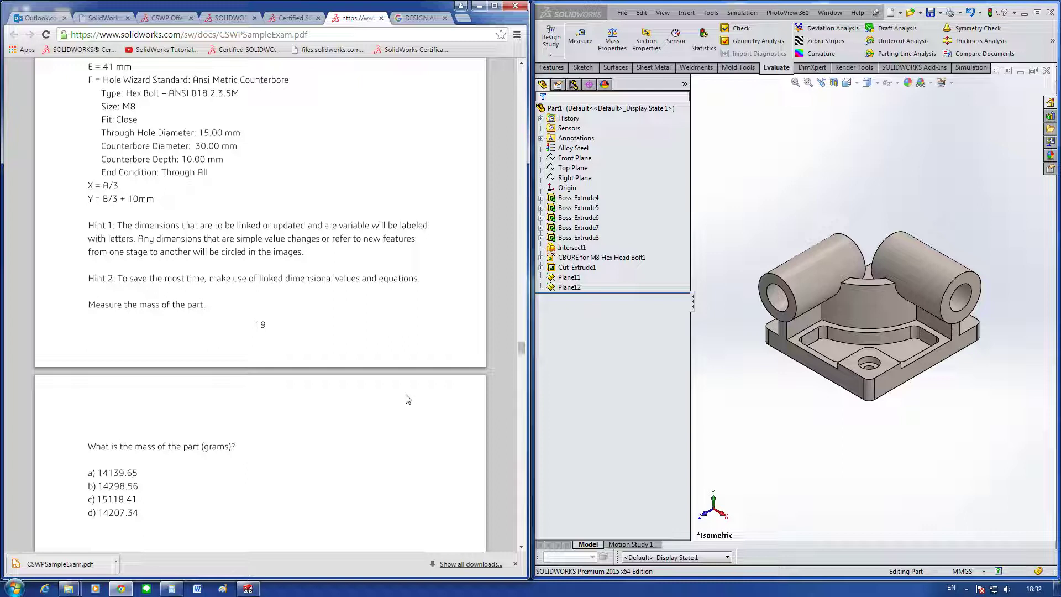
click(740, 403)
click(371, 339)
scroll(371, 338, up, 3)
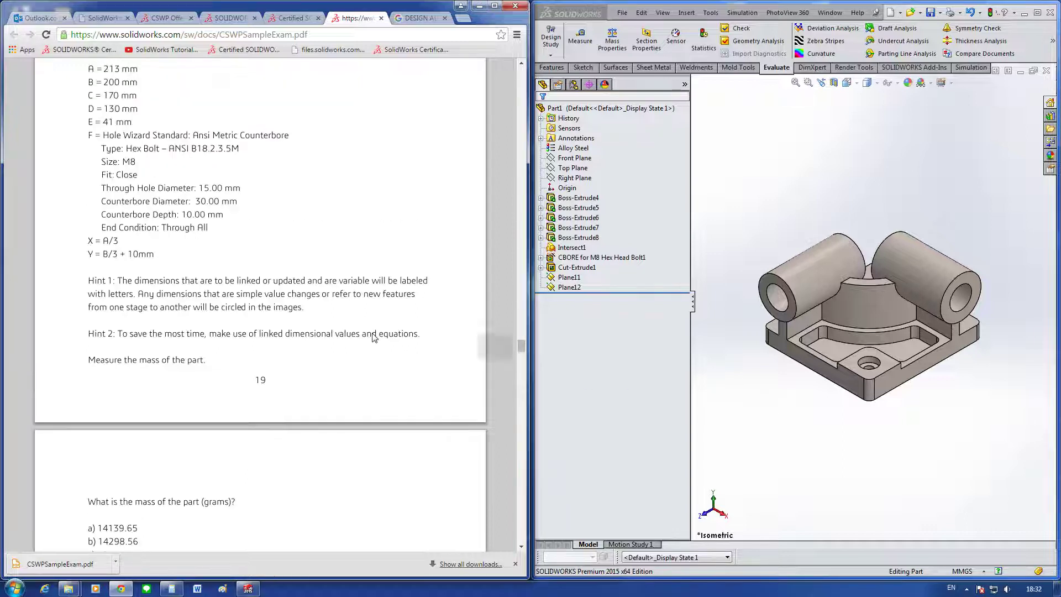
scroll(374, 337, up, 1)
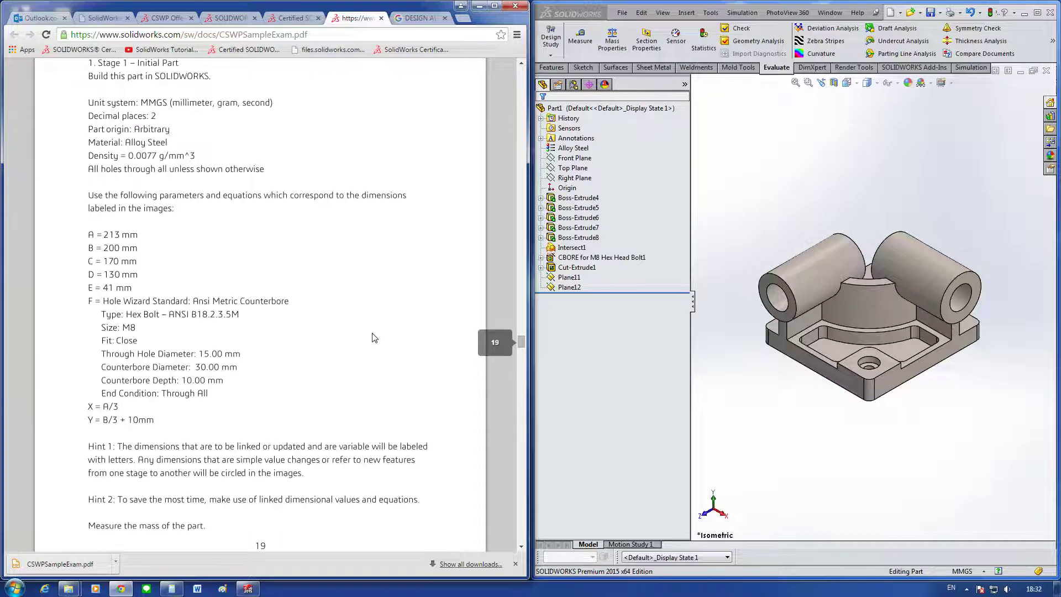
scroll(374, 337, up, 1)
scroll(374, 338, up, 1)
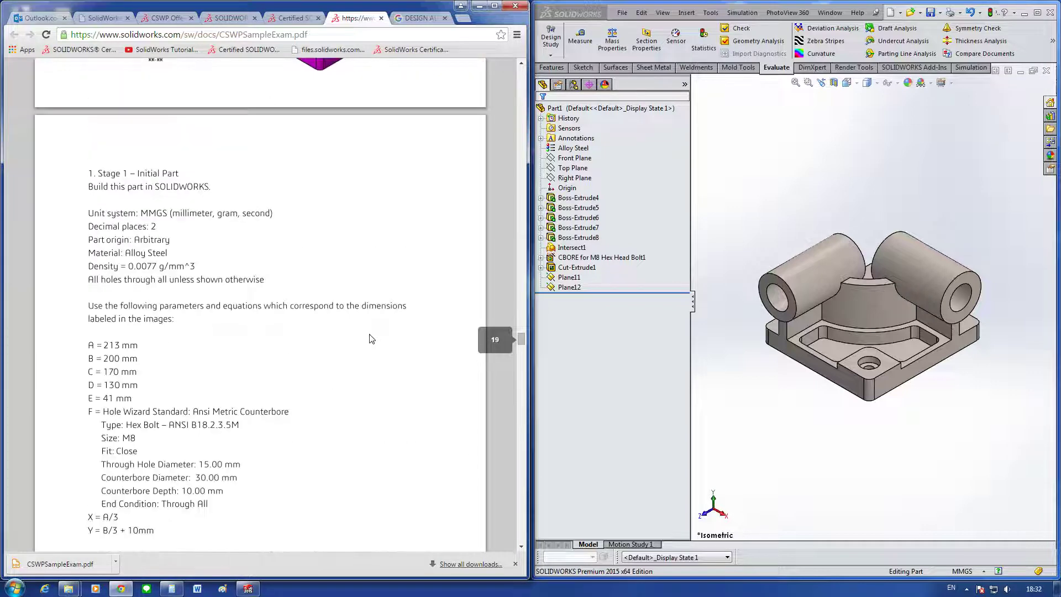
scroll(374, 336, up, 1)
scroll(374, 337, up, 1)
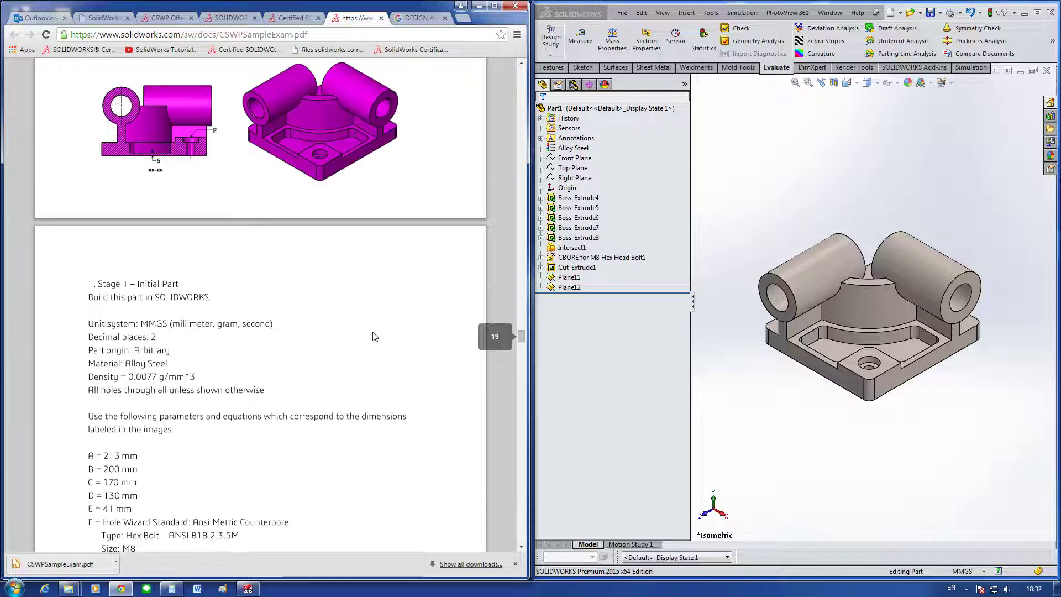
scroll(374, 336, up, 5)
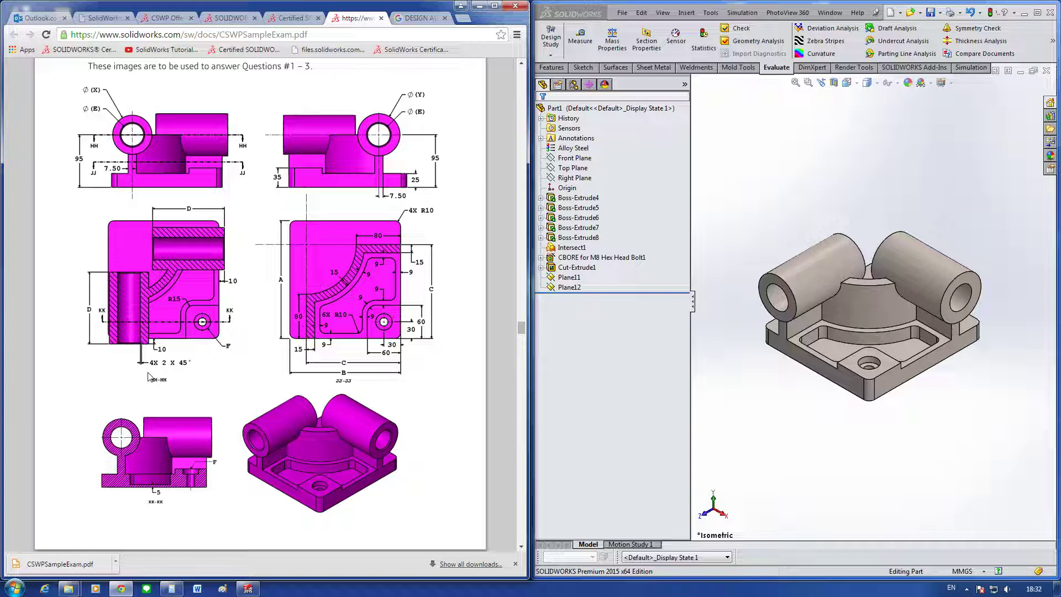
Step: Start a chamfer and select the left cylinder's first two end edges
click(796, 461)
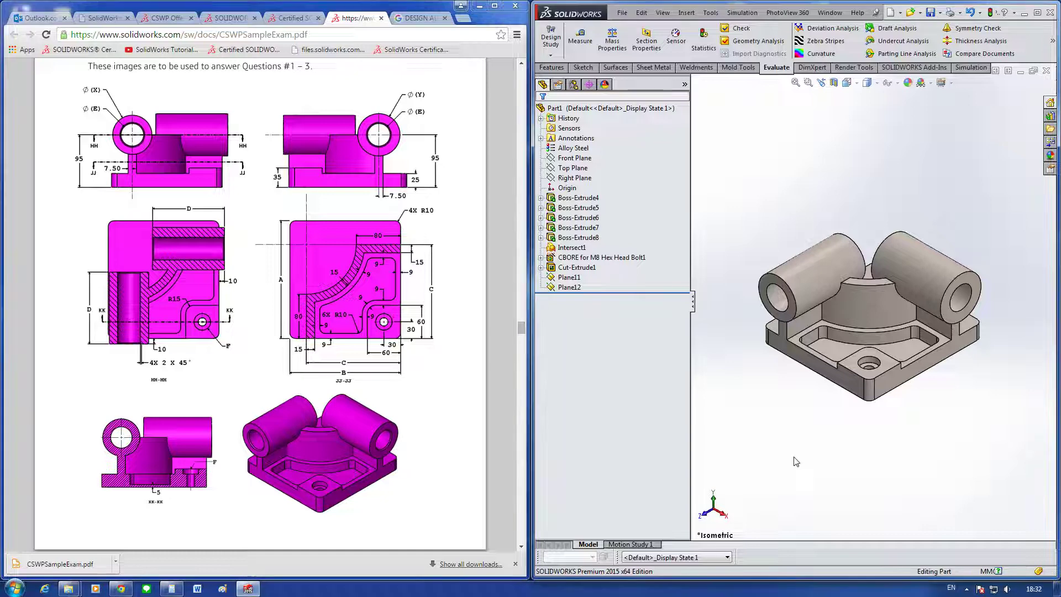
click(552, 68)
click(842, 55)
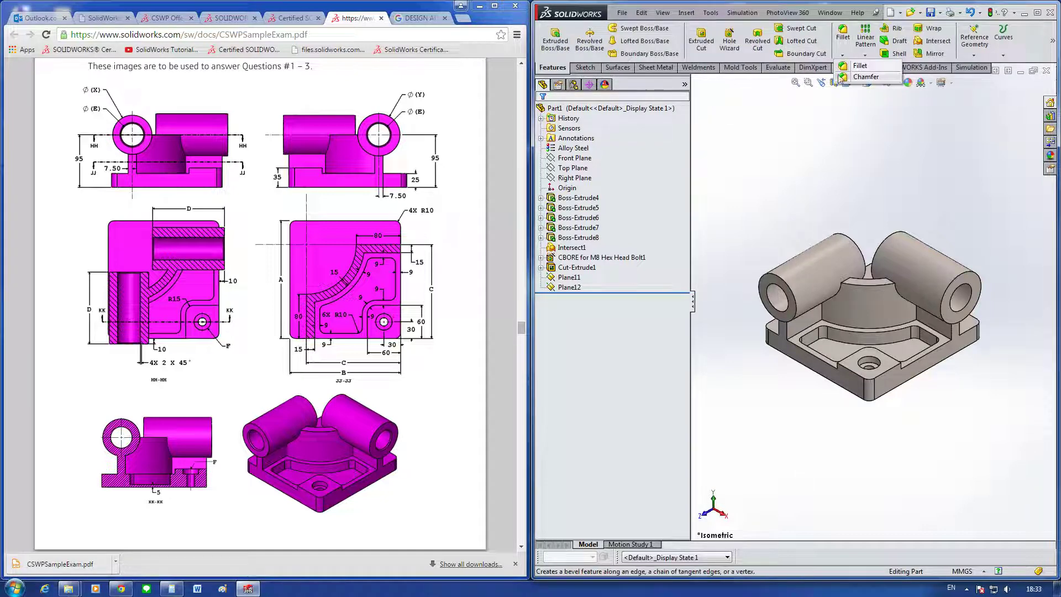
click(856, 77)
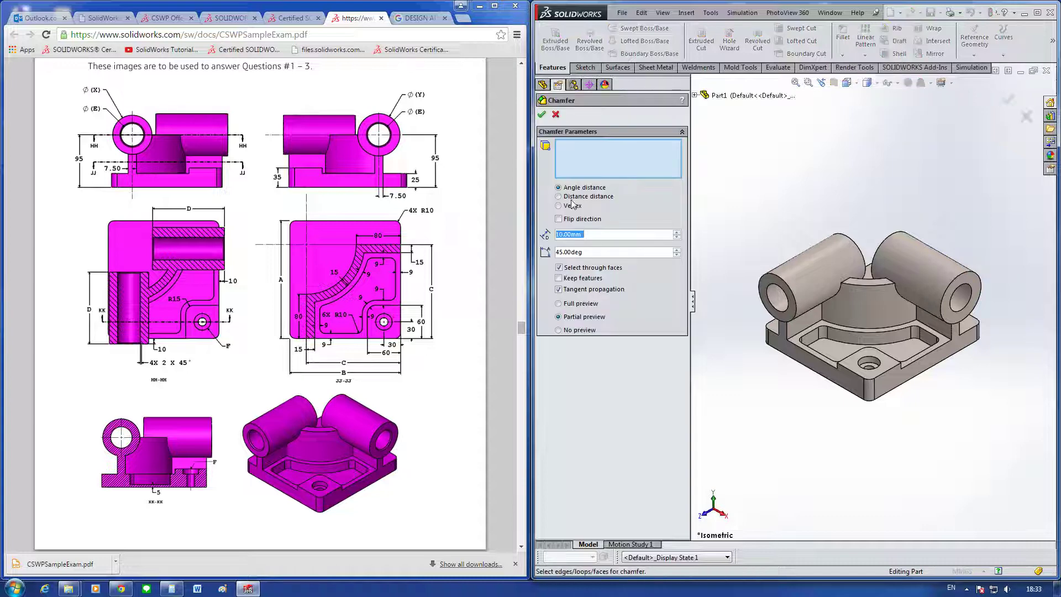
click(783, 313)
middle_drag(849, 262, 966, 354)
scroll(873, 270, up, 5)
click(904, 283)
scroll(967, 353, up, 5)
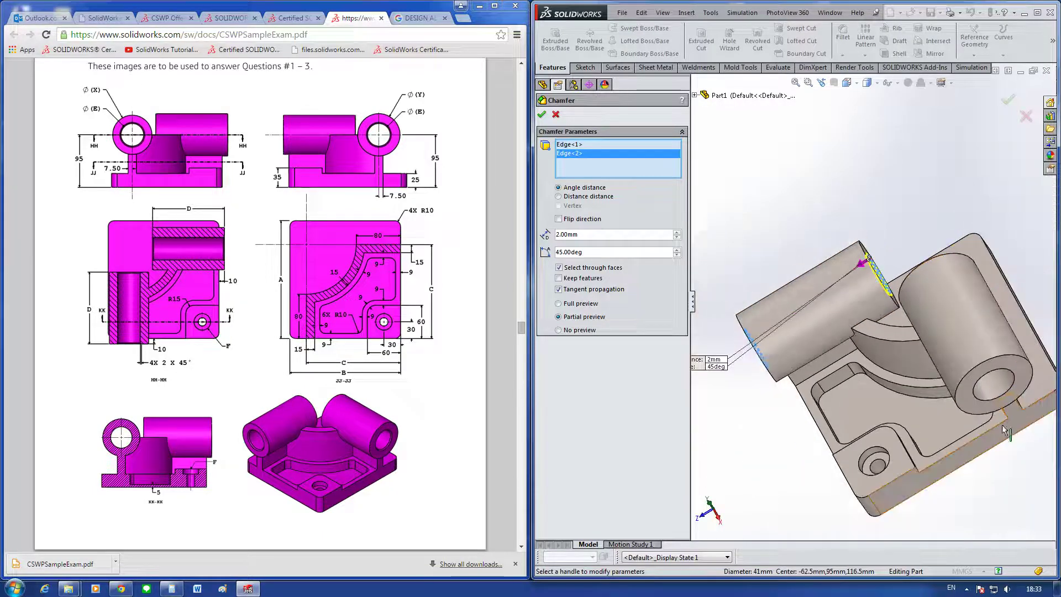
Step: Add the remaining two cylinder edges and accept the 2 mm × 45° Chamfer1
click(968, 354)
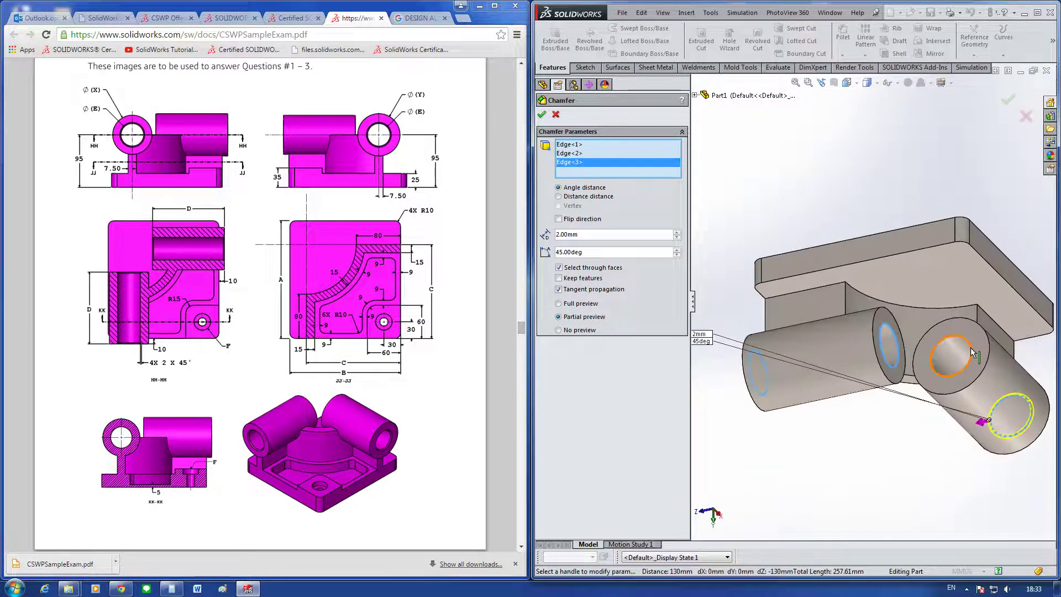
click(967, 353)
scroll(967, 354, up, 5)
middle_drag(967, 353, 895, 299)
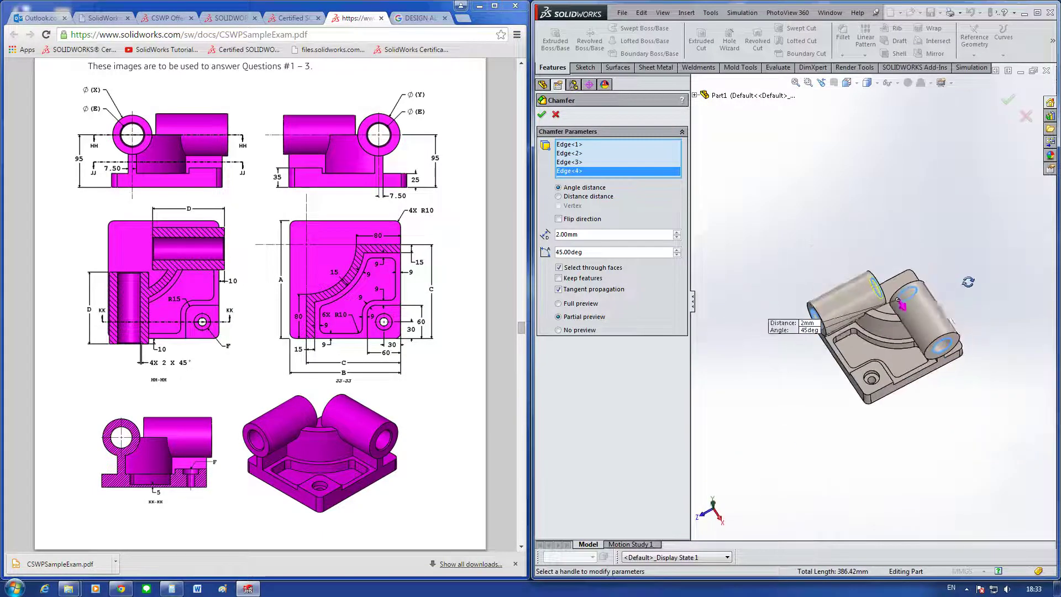
click(542, 116)
mouse_move(872, 261)
middle_down()
mouse_move(907, 214)
mouse_move(879, 234)
mouse_move(798, 210)
mouse_move(793, 197)
middle_up()
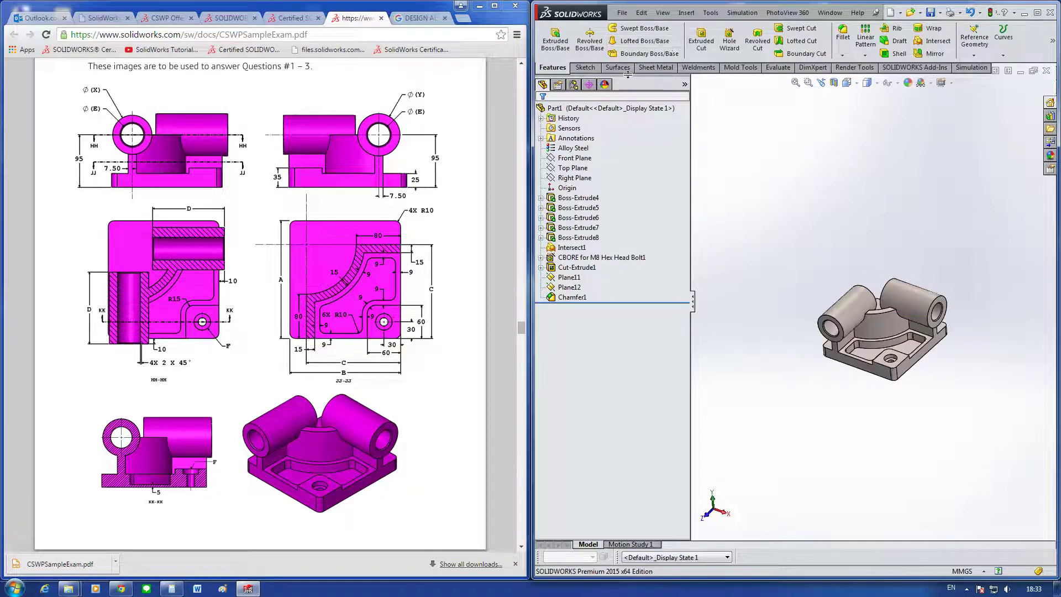
click(768, 68)
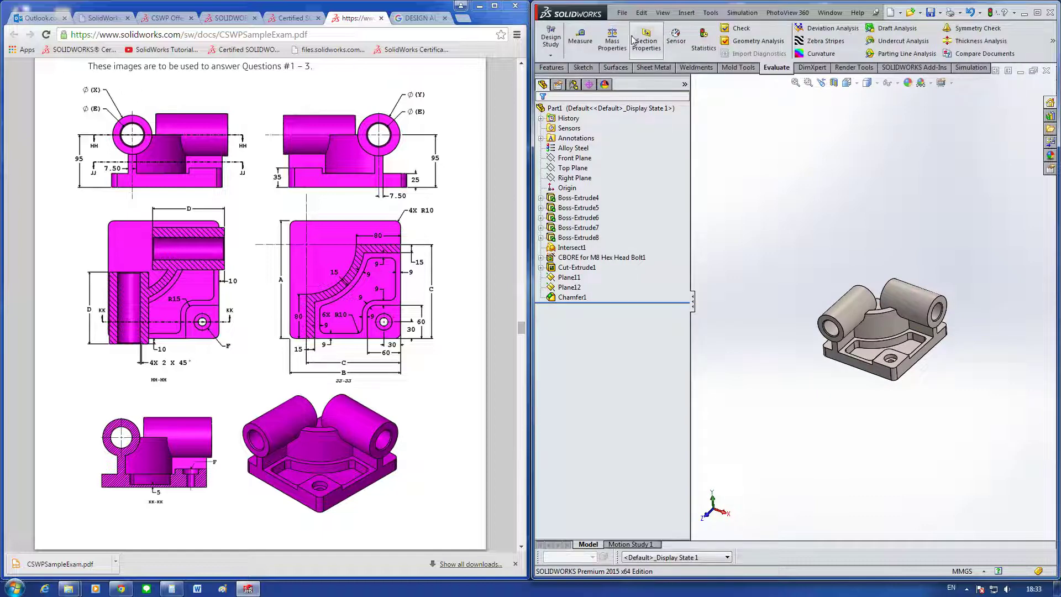
click(612, 39)
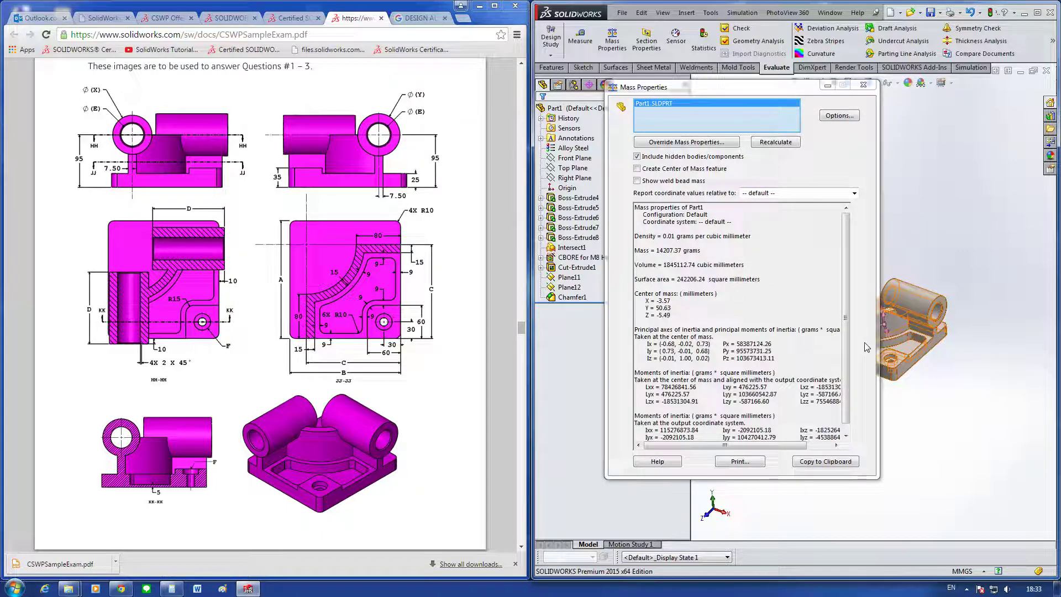
scroll(330, 451, down, 1)
scroll(330, 451, down, 5)
scroll(330, 451, down, 3)
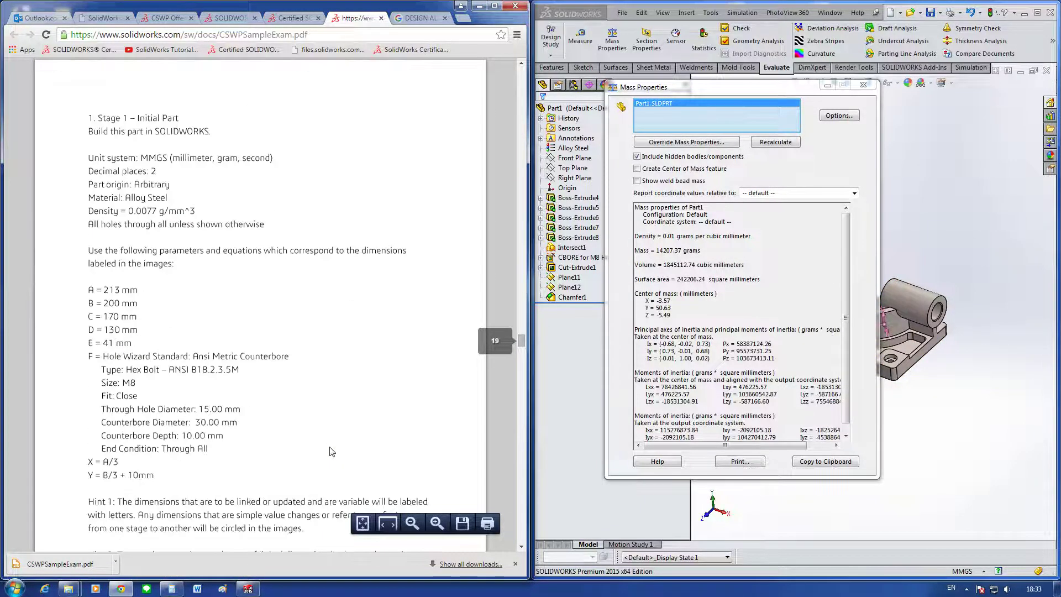
scroll(333, 451, down, 4)
scroll(333, 452, down, 2)
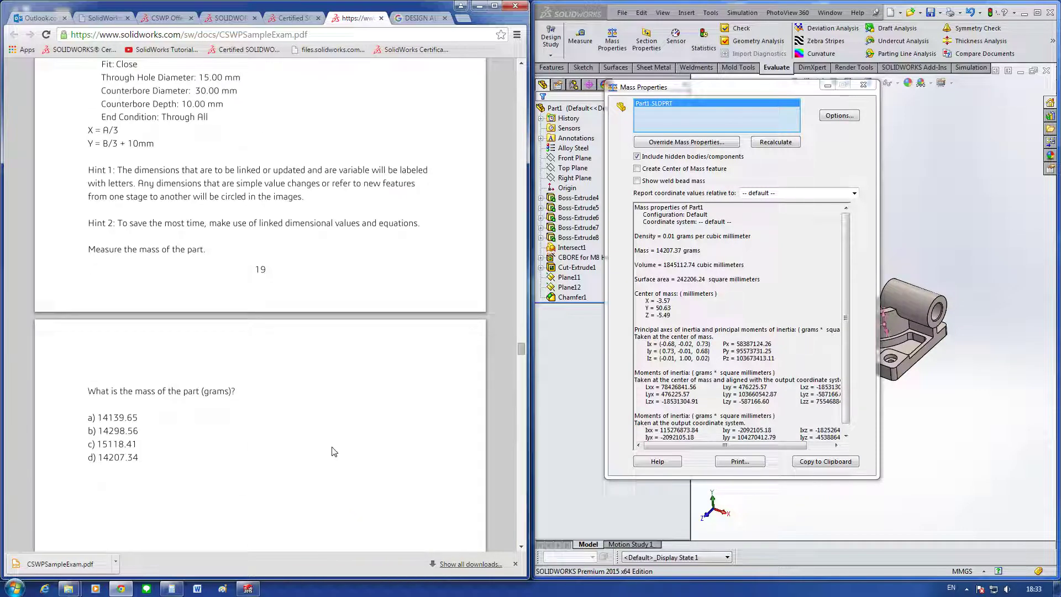
scroll(334, 451, down, 4)
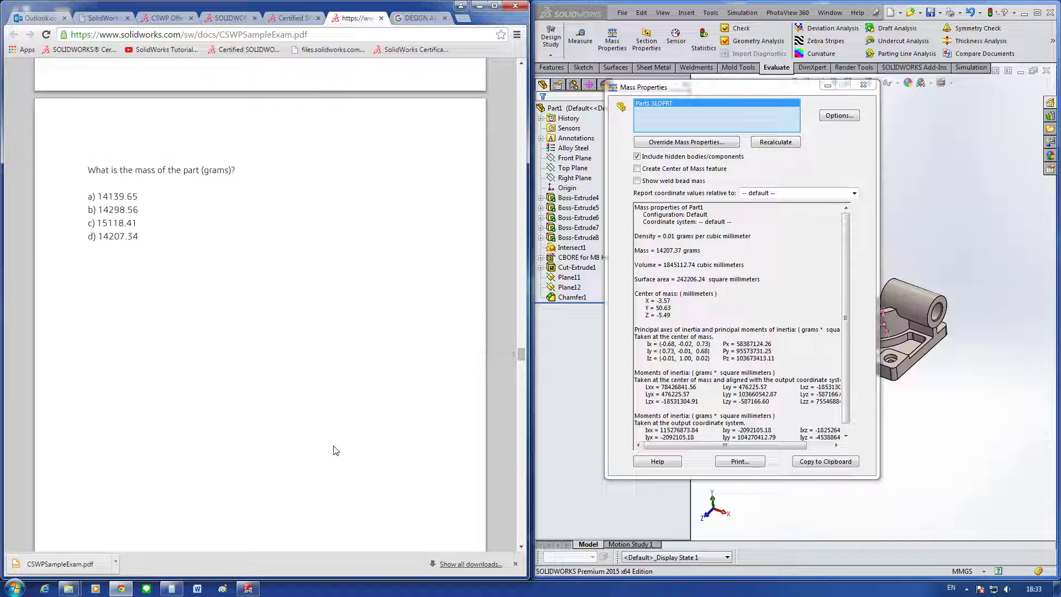
scroll(335, 451, up, 3)
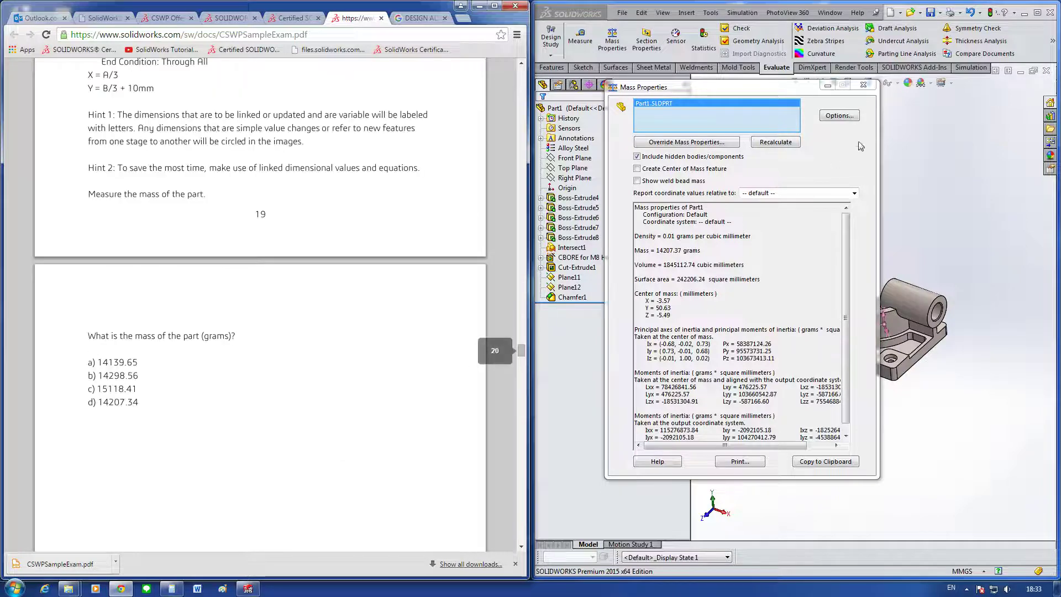
click(863, 84)
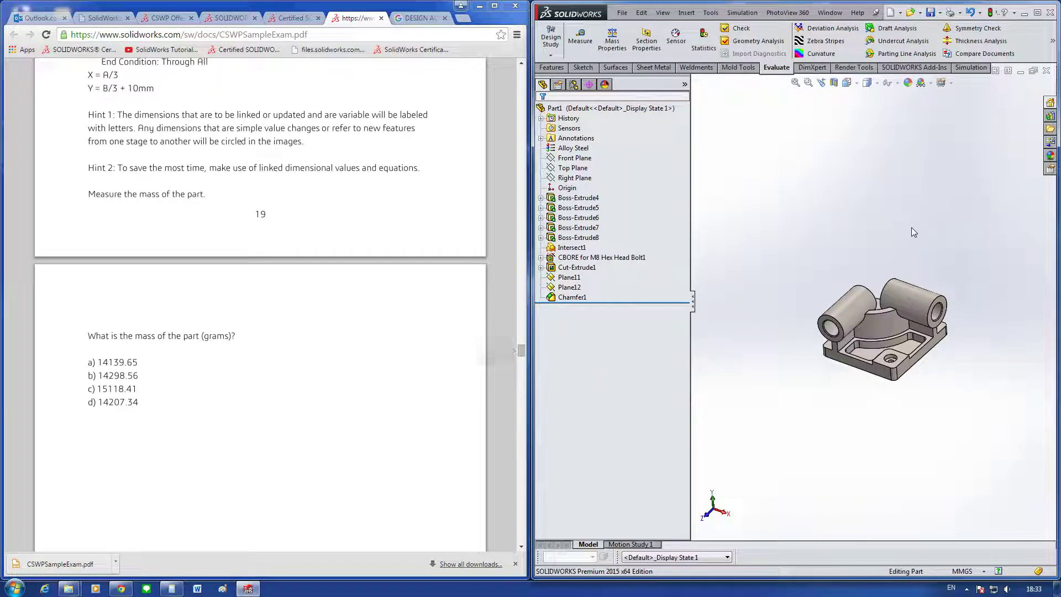
Step: Set an isometric view and save the bracket as Part2 in the CSWP folder
key(space)
click(949, 263)
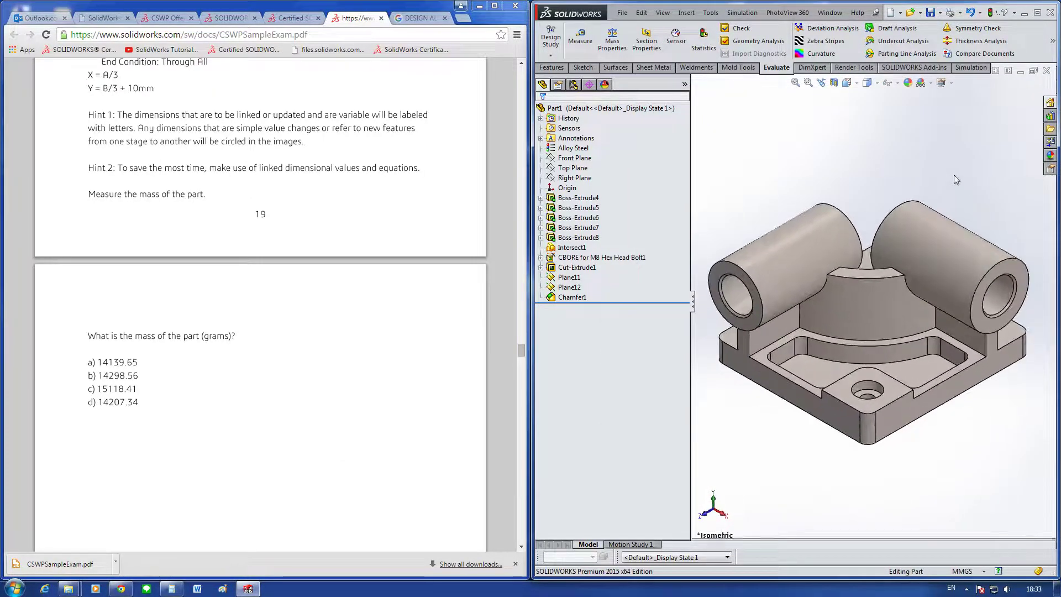
click(939, 12)
click(956, 38)
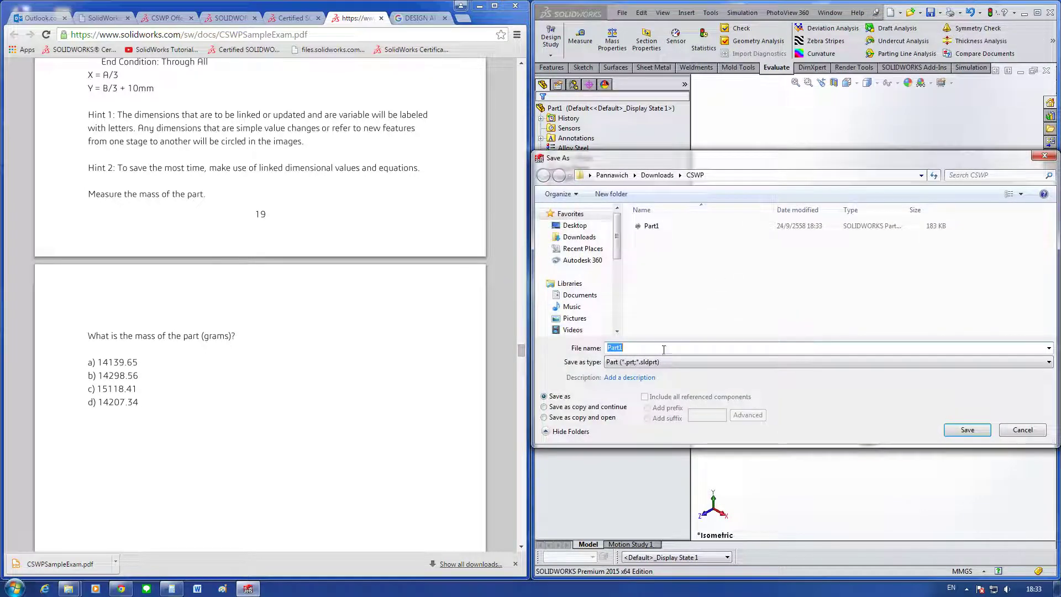
key(BackSpace)
text(2)
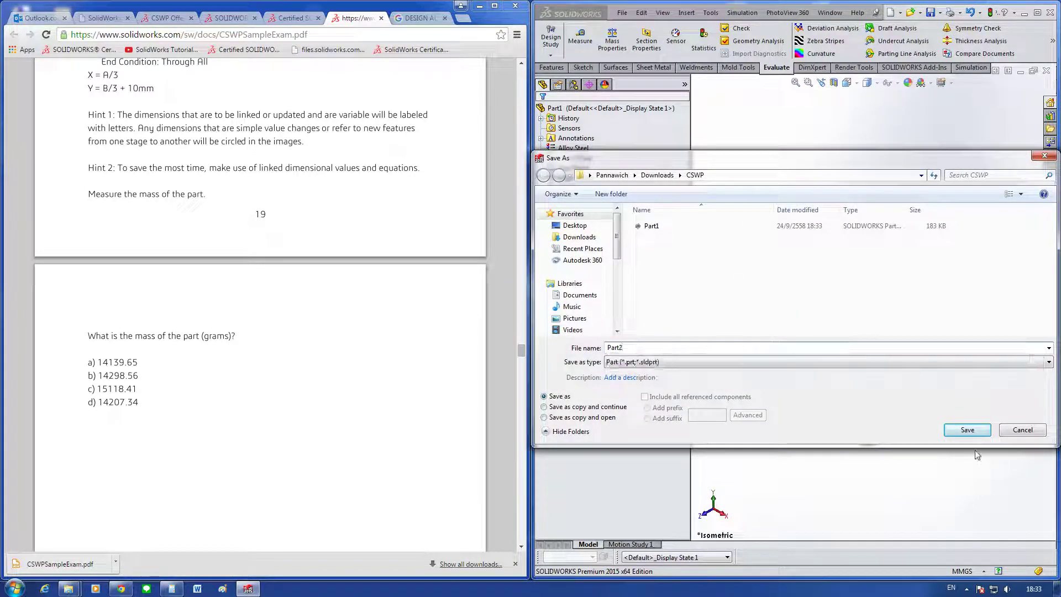
click(974, 432)
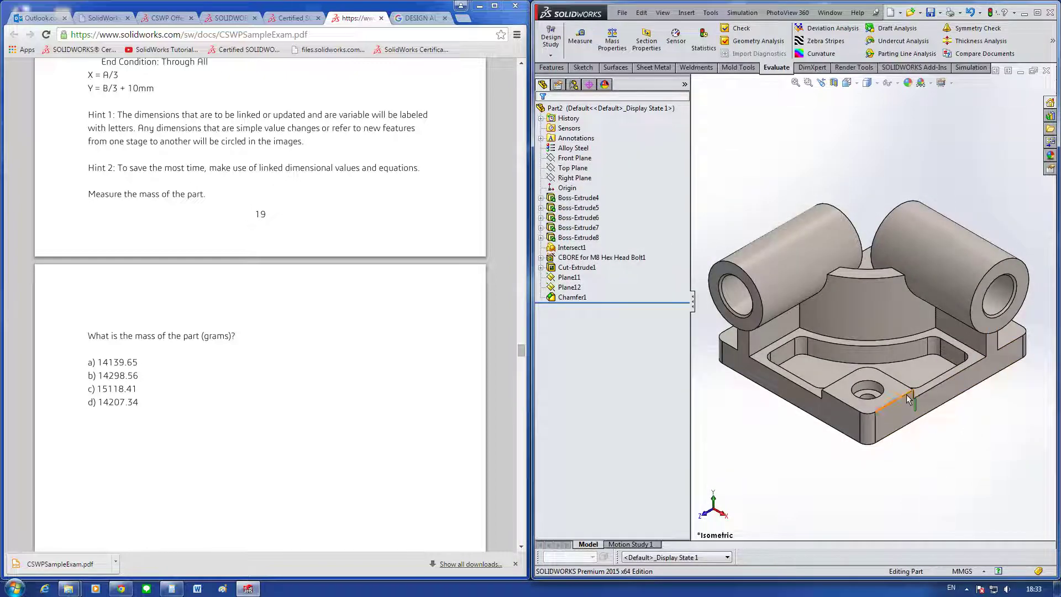
Step: Maximize, restore, then maximize the SOLIDWORKS window again
click(1038, 12)
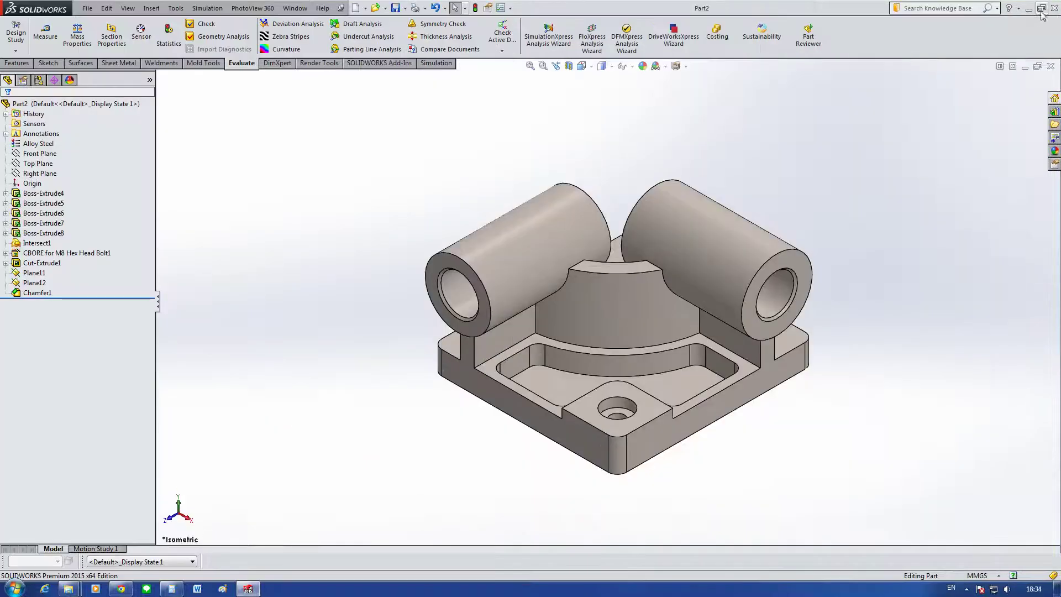
click(1042, 9)
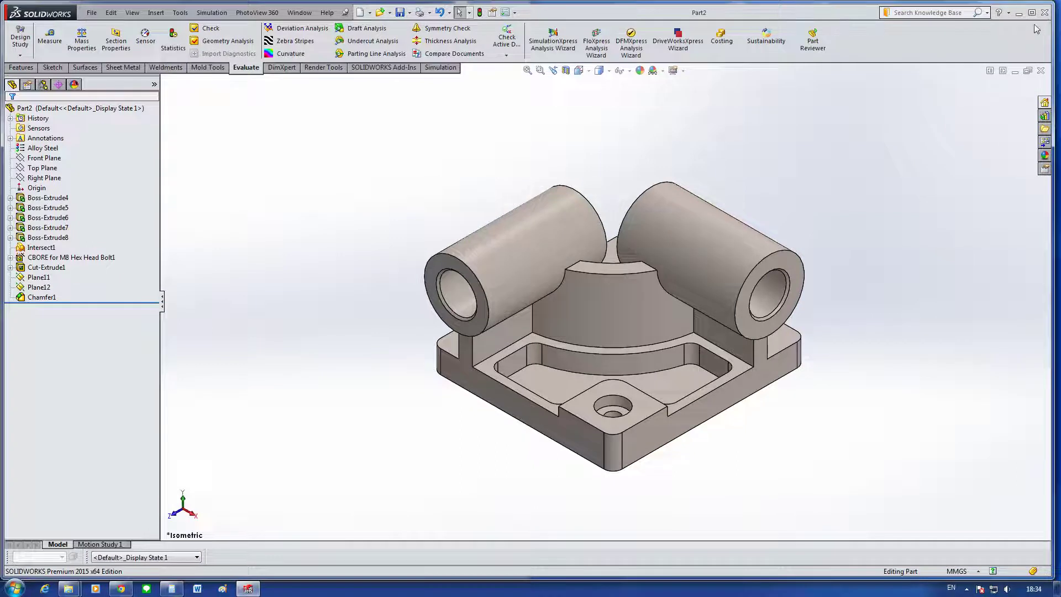
click(1035, 15)
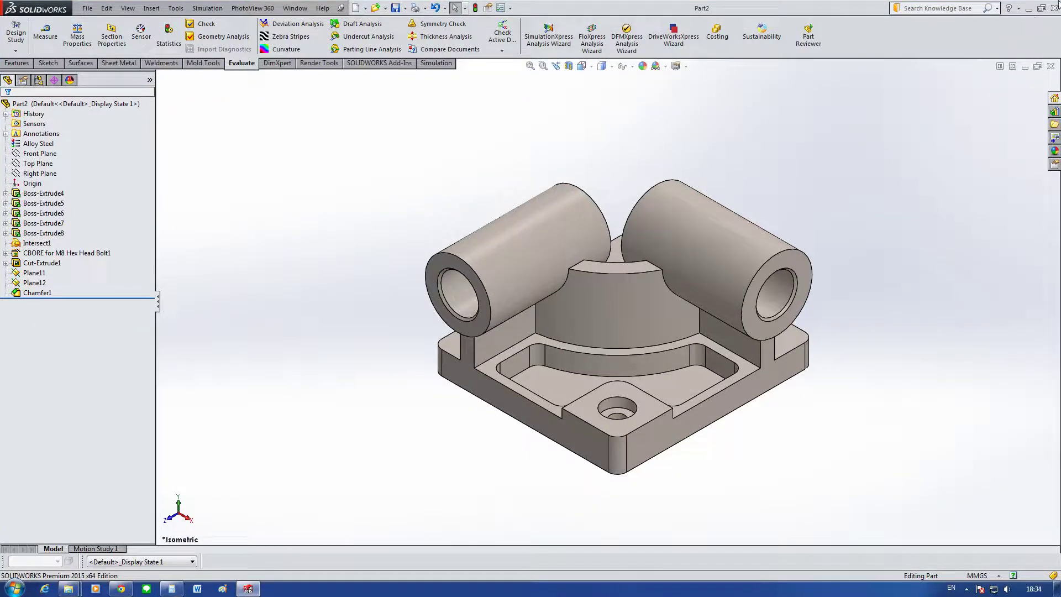
Step: Restore SOLIDWORKS beside the PDF and scroll to page 21's Stage 2 parameters A–E
click(1040, 9)
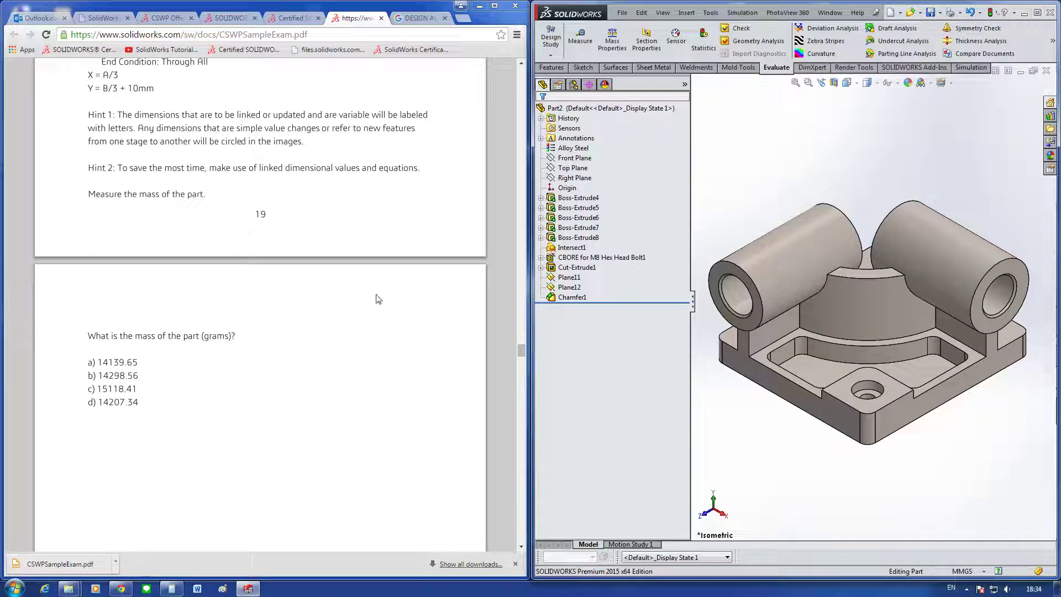
scroll(272, 381, down, 2)
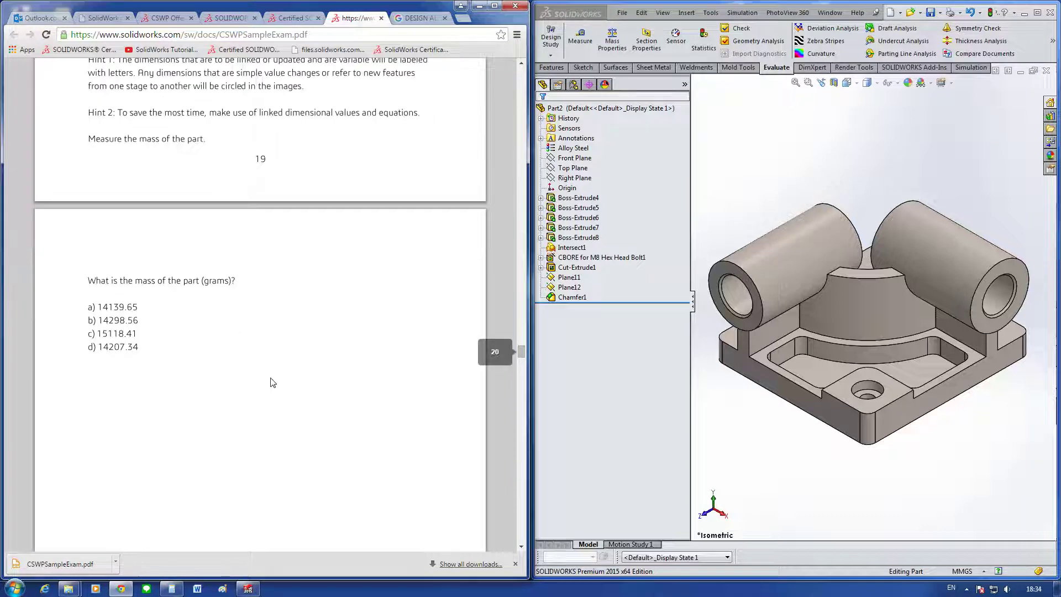
scroll(276, 376, down, 3)
scroll(284, 371, down, 6)
scroll(288, 371, down, 2)
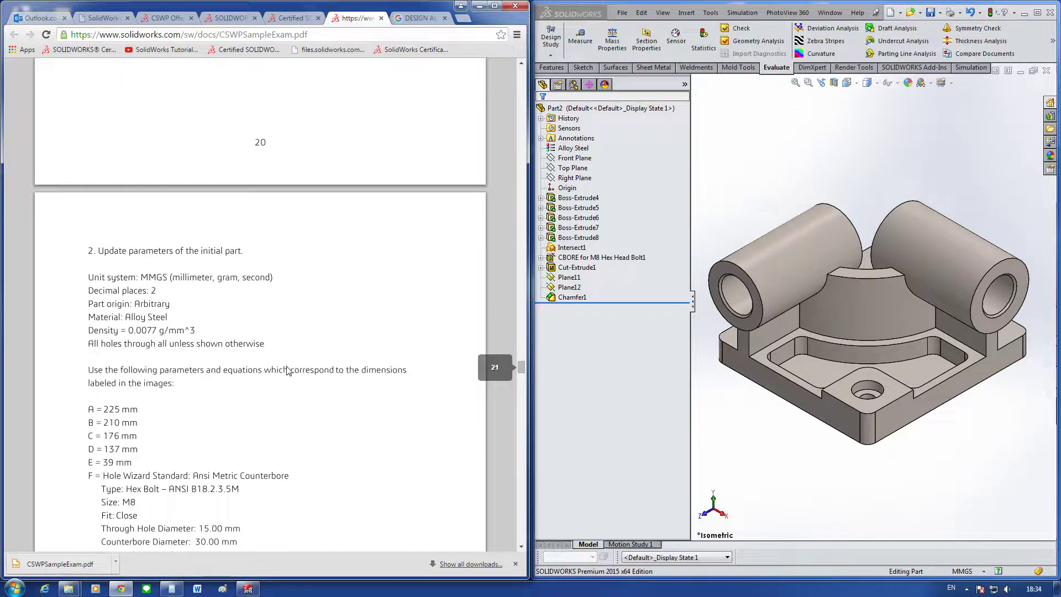
scroll(360, 329, down, 1)
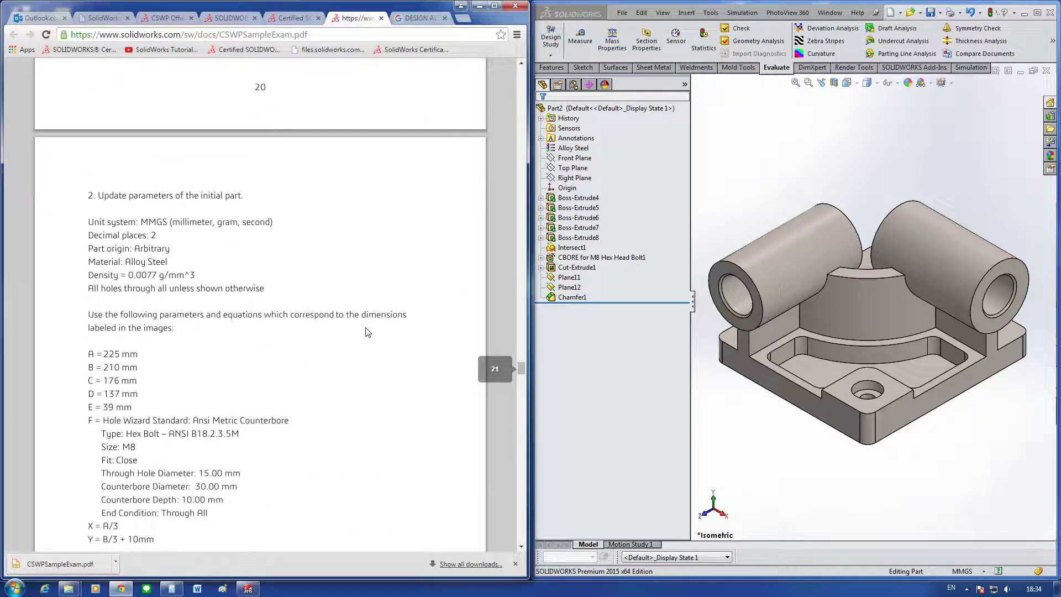
Step: Switch between the windows and select Sketch1 under Boss-Extrude4
click(783, 467)
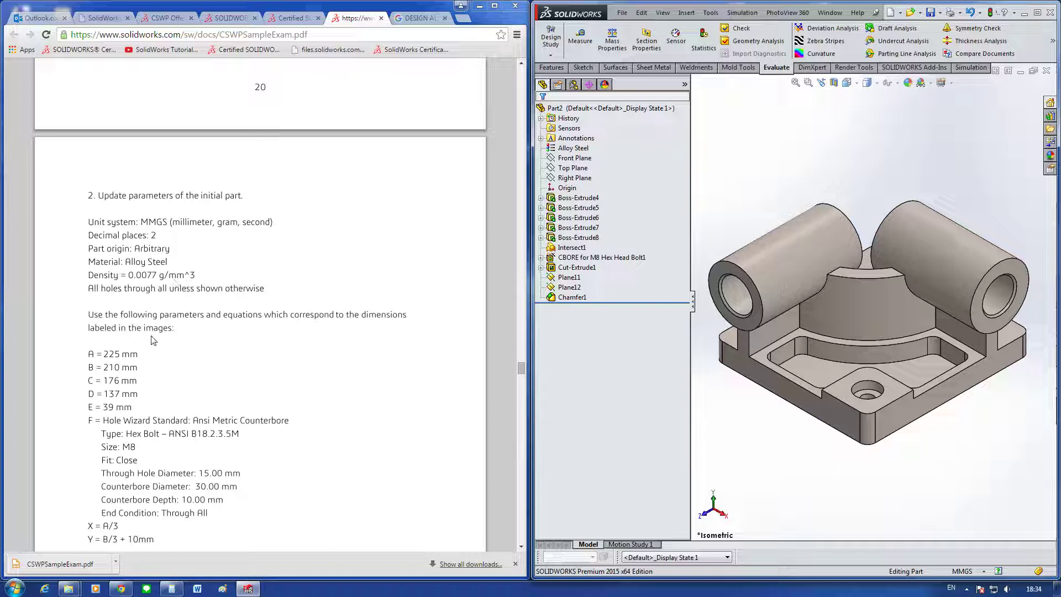
click(149, 356)
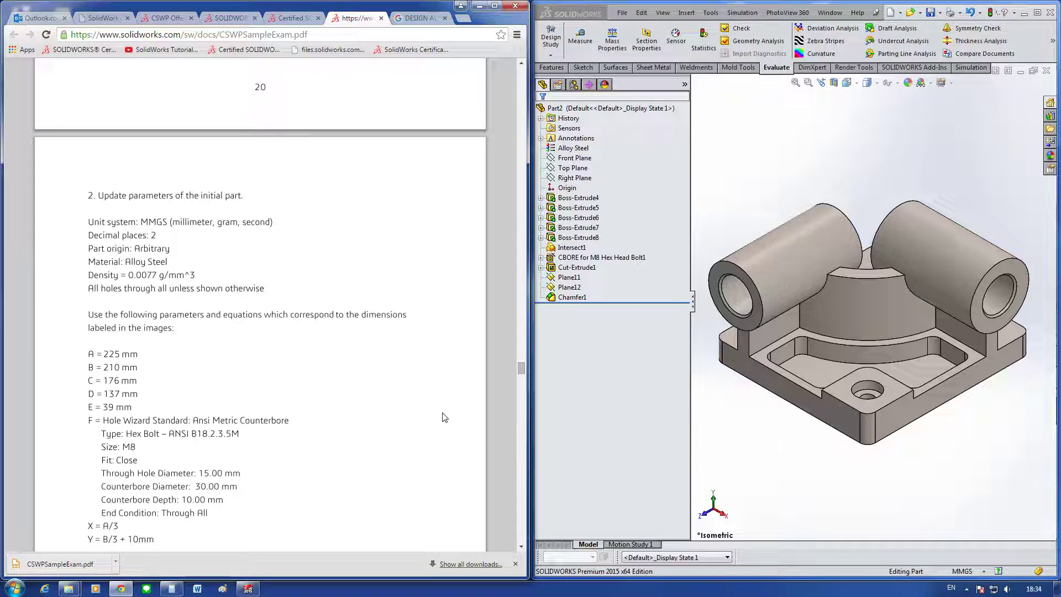
click(572, 210)
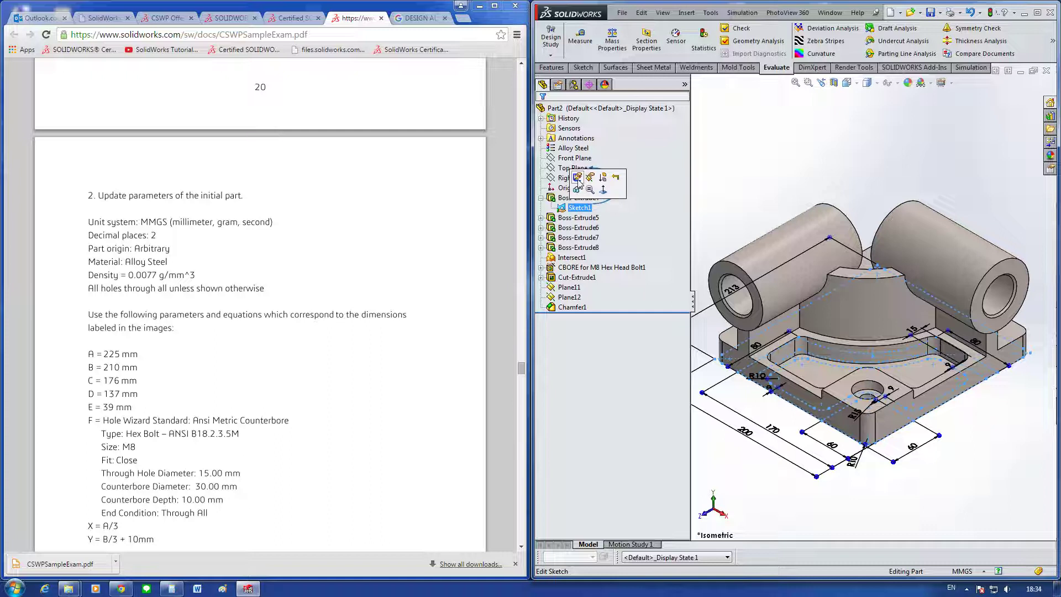
Step: View Sketch1 normal-to and open it for editing, showing its 213 and 200 mm dimensions
key(ctrl+8)
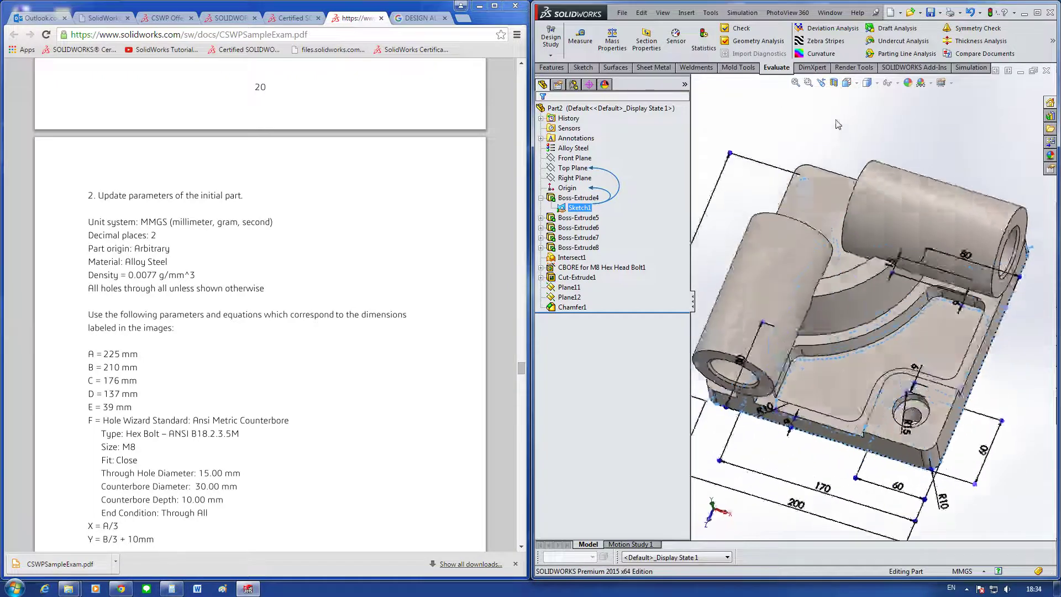
click(582, 208)
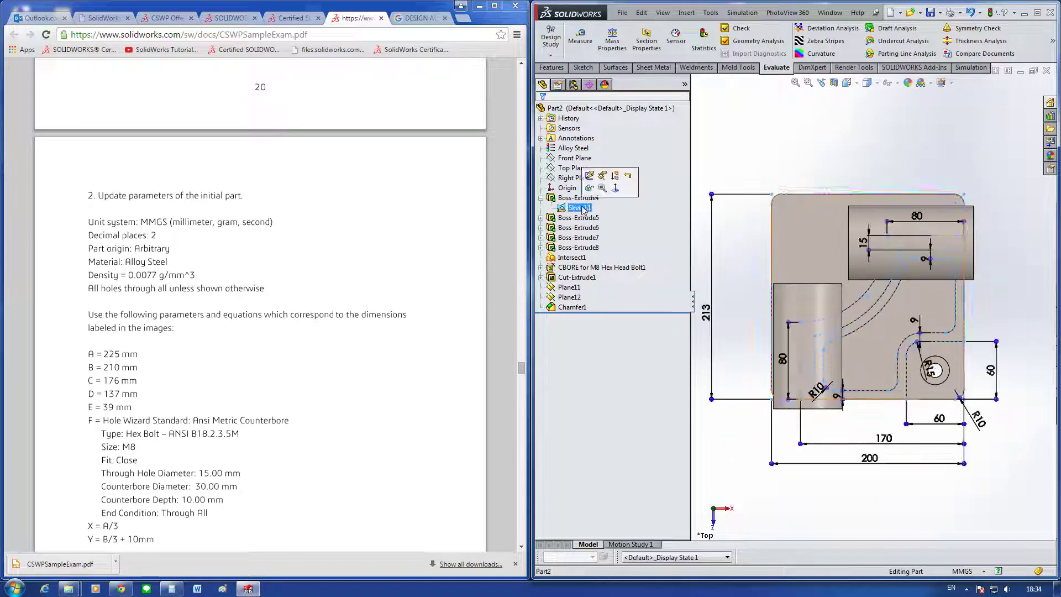
click(590, 188)
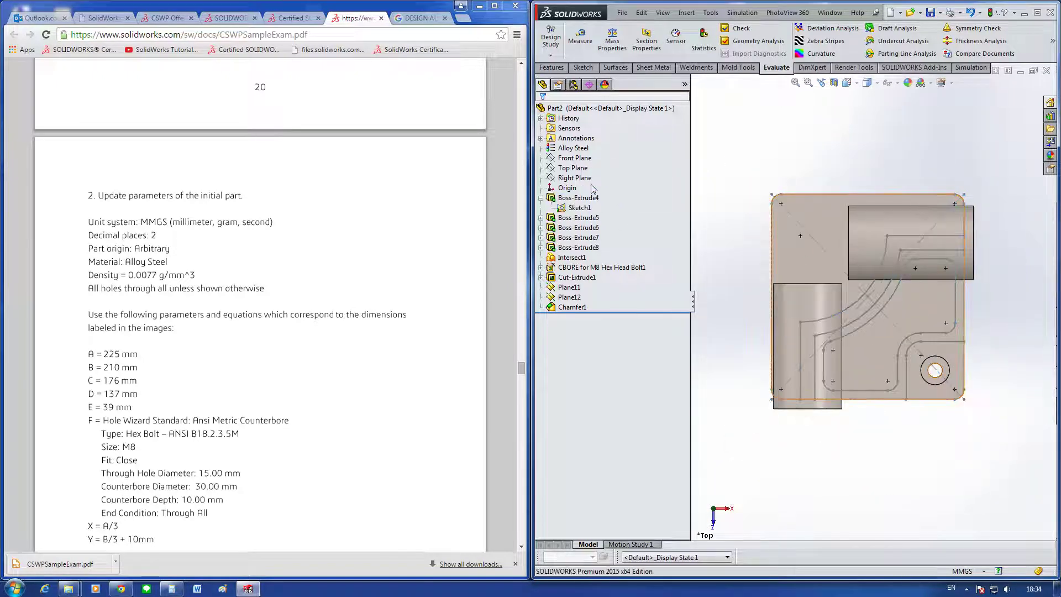
click(579, 207)
click(589, 189)
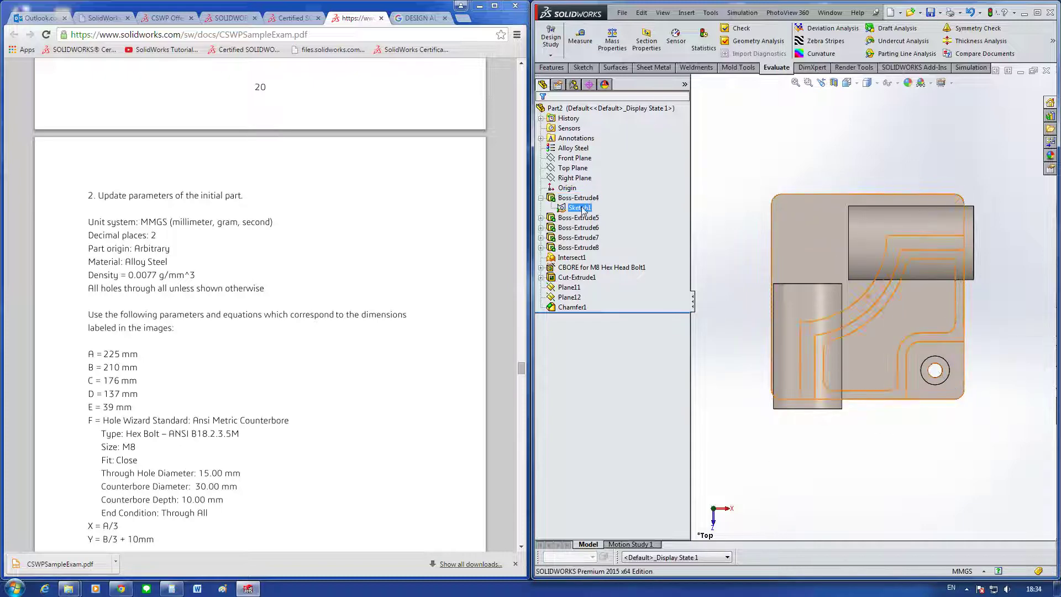
click(579, 208)
click(589, 176)
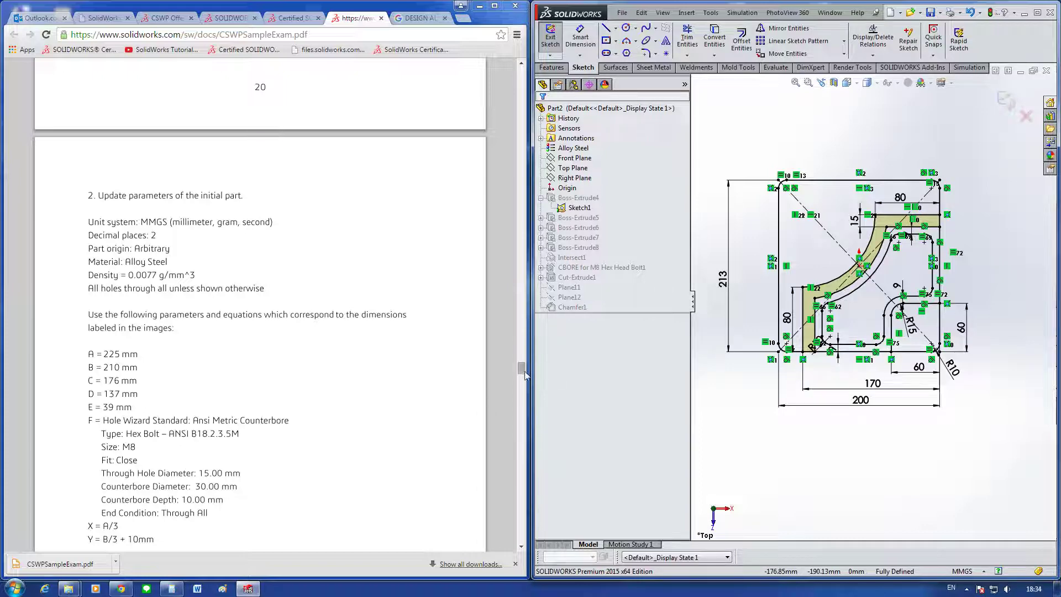
drag(525, 372, 525, 327)
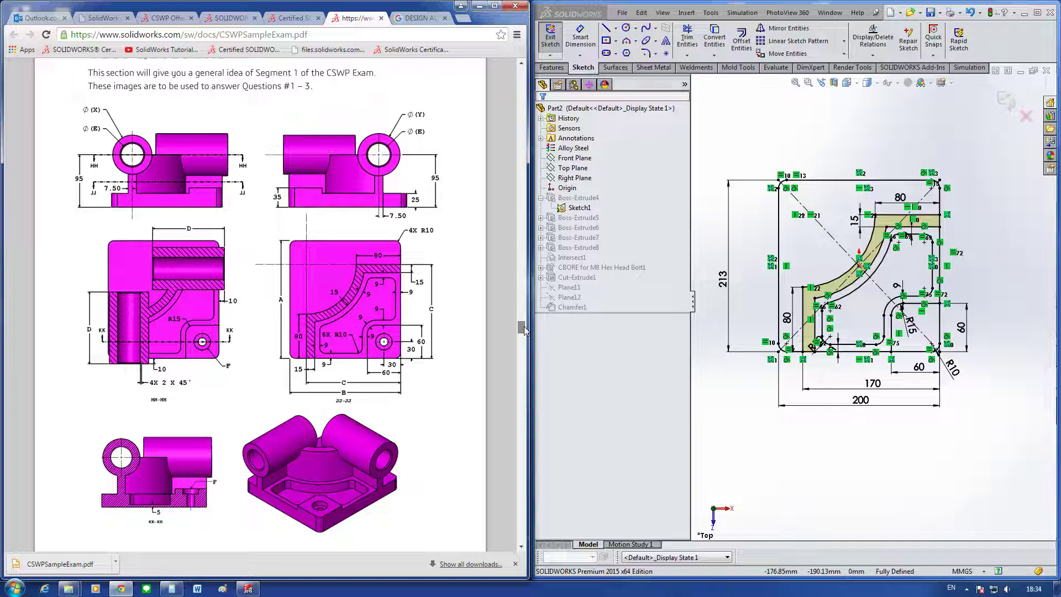
drag(525, 328, 524, 369)
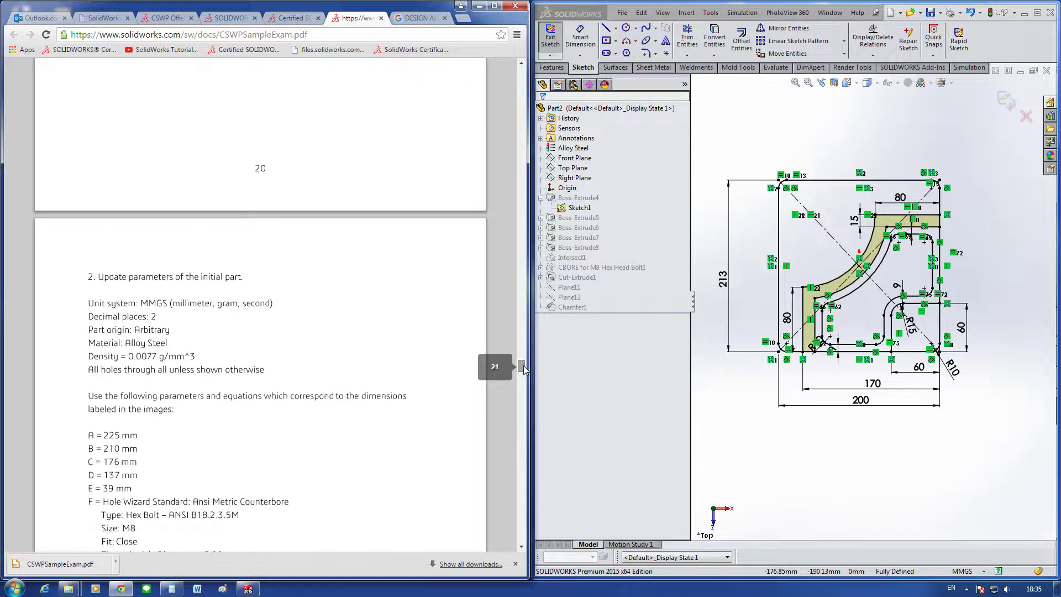
Step: Change the 213 sketch dimension to 225 and dock SOLIDWORKS beside the PDF again
double_click(723, 279)
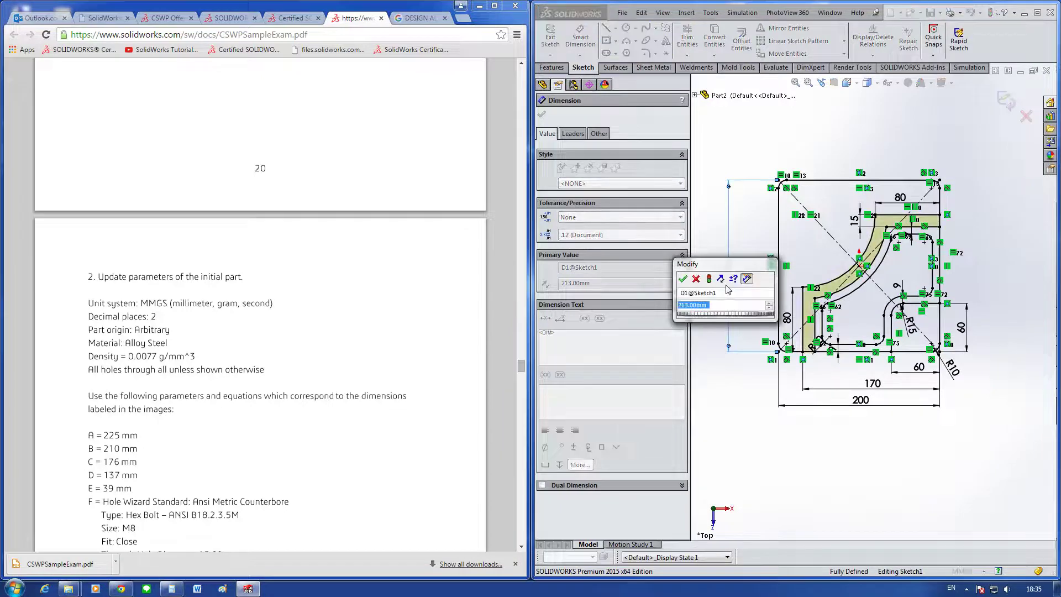
text(225)
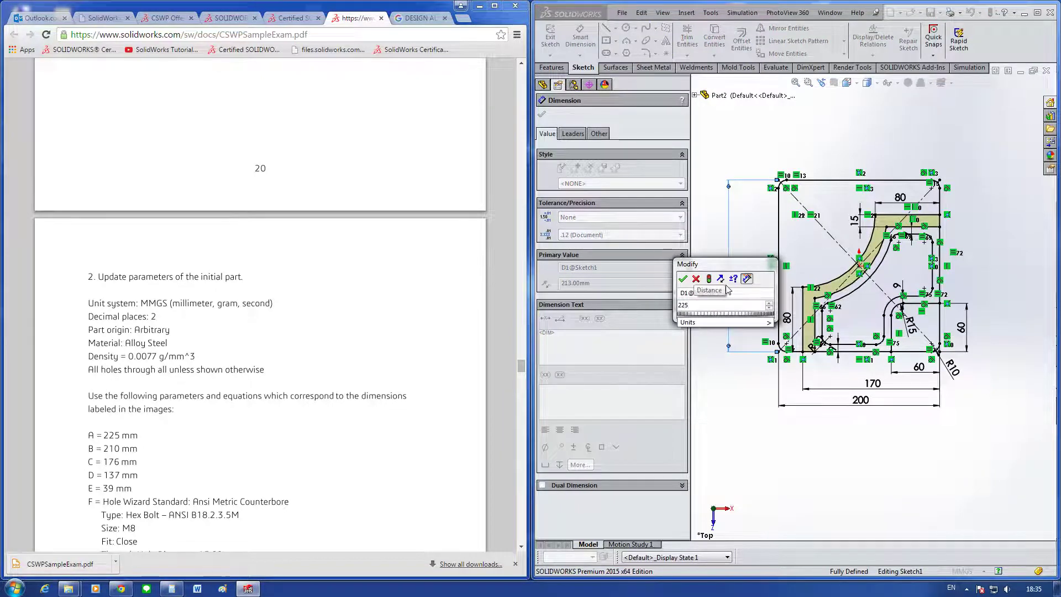
key(Return)
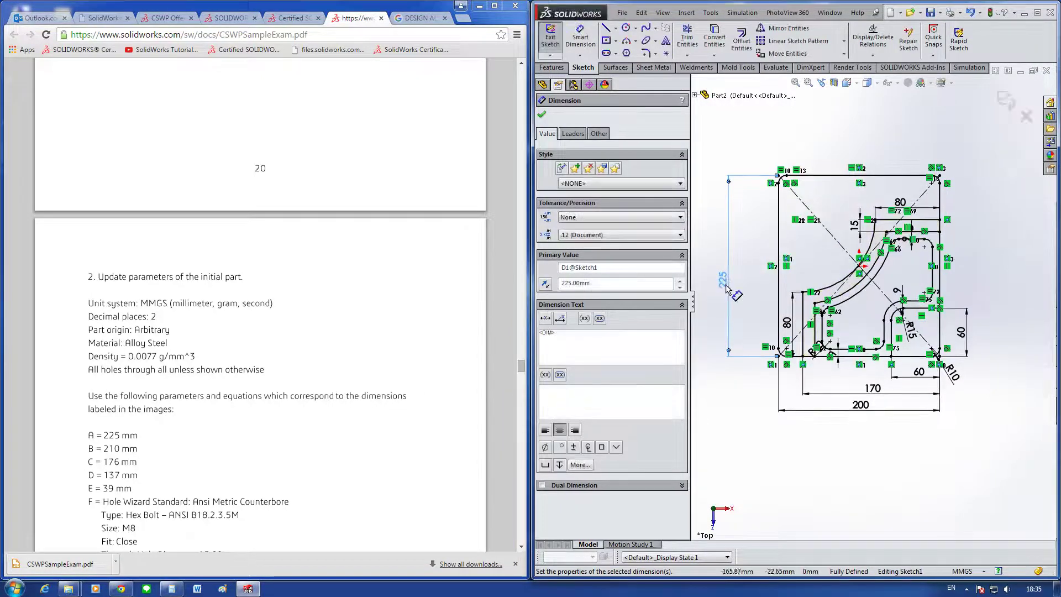
click(915, 118)
click(1037, 12)
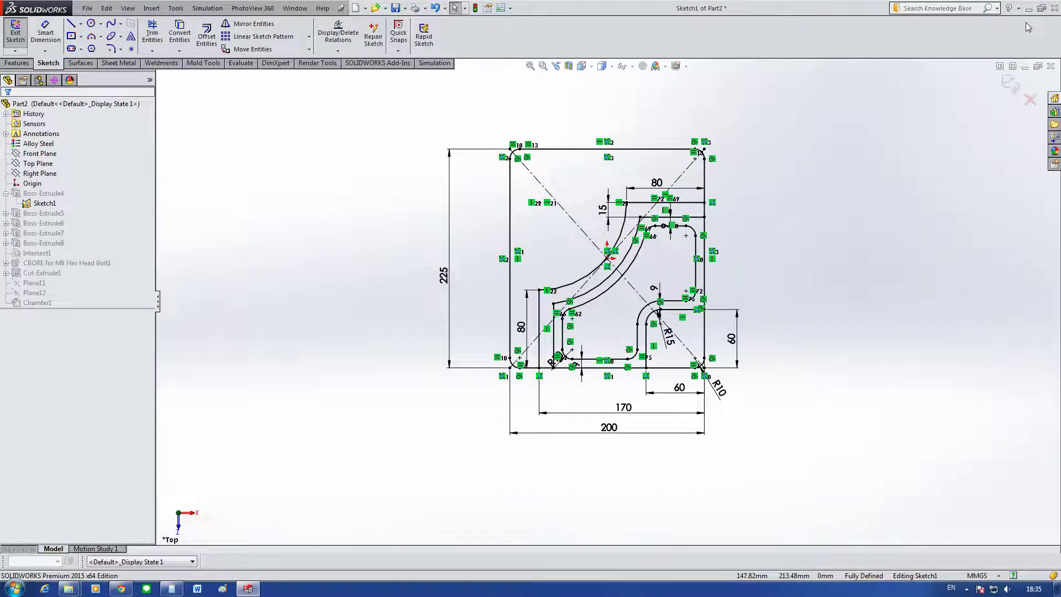
click(1042, 10)
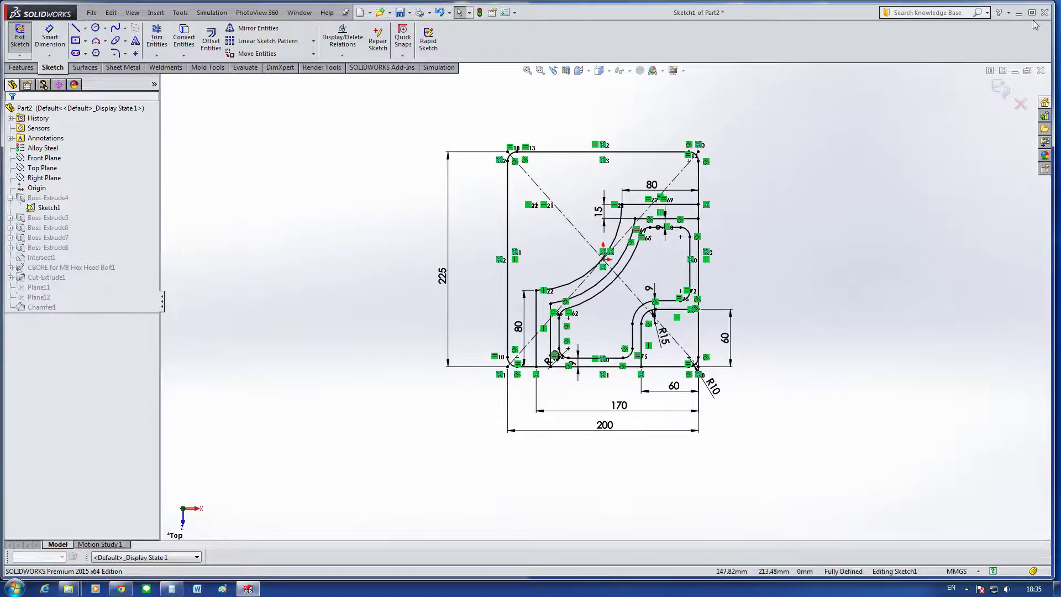
key(super+Right)
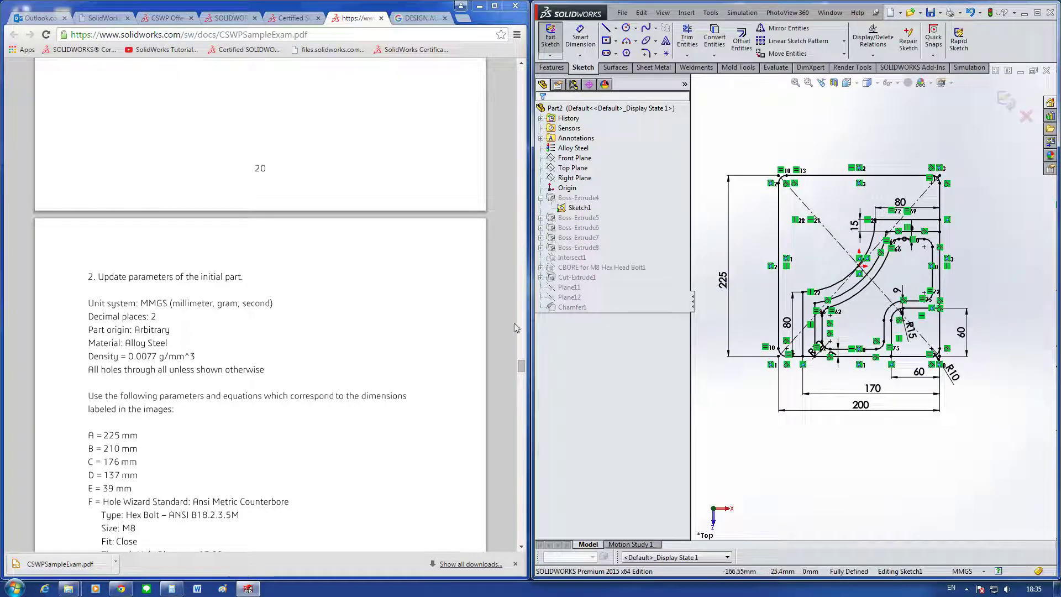
Step: Change the 200 width dimension to 210 to match B
scroll(416, 319, up, 2)
scroll(418, 320, up, 6)
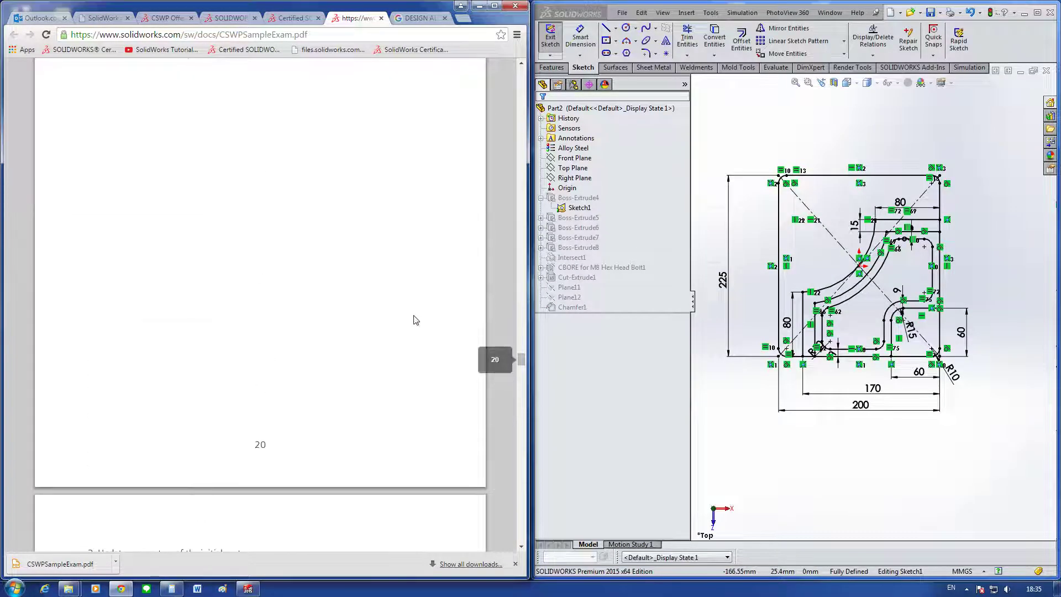
scroll(419, 319, up, 5)
scroll(421, 320, up, 10)
scroll(425, 318, up, 3)
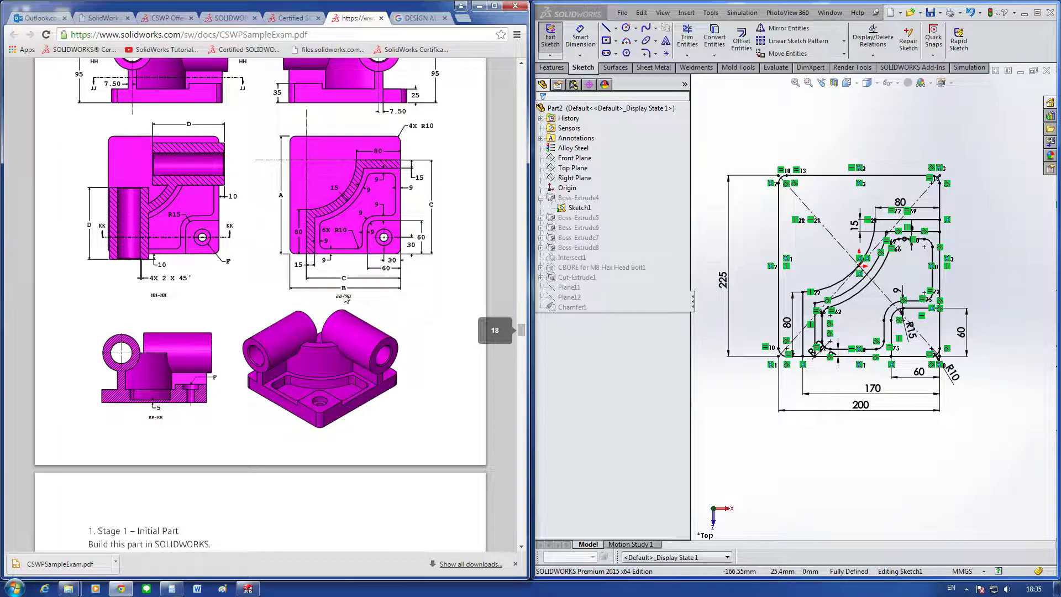
scroll(386, 310, down, 8)
scroll(425, 343, down, 10)
scroll(431, 340, down, 9)
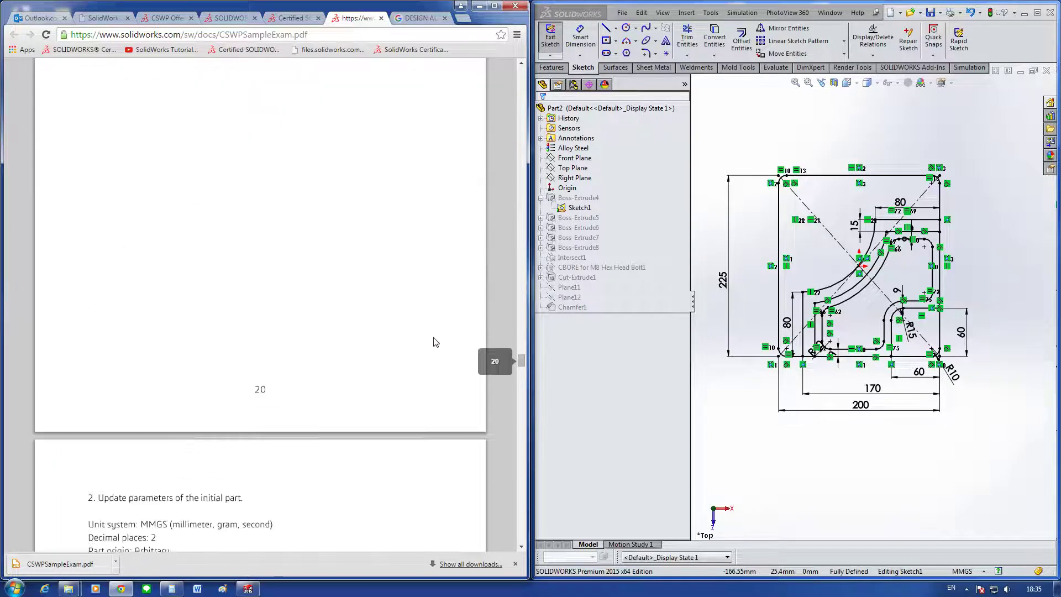
scroll(437, 341, down, 14)
scroll(439, 342, down, 6)
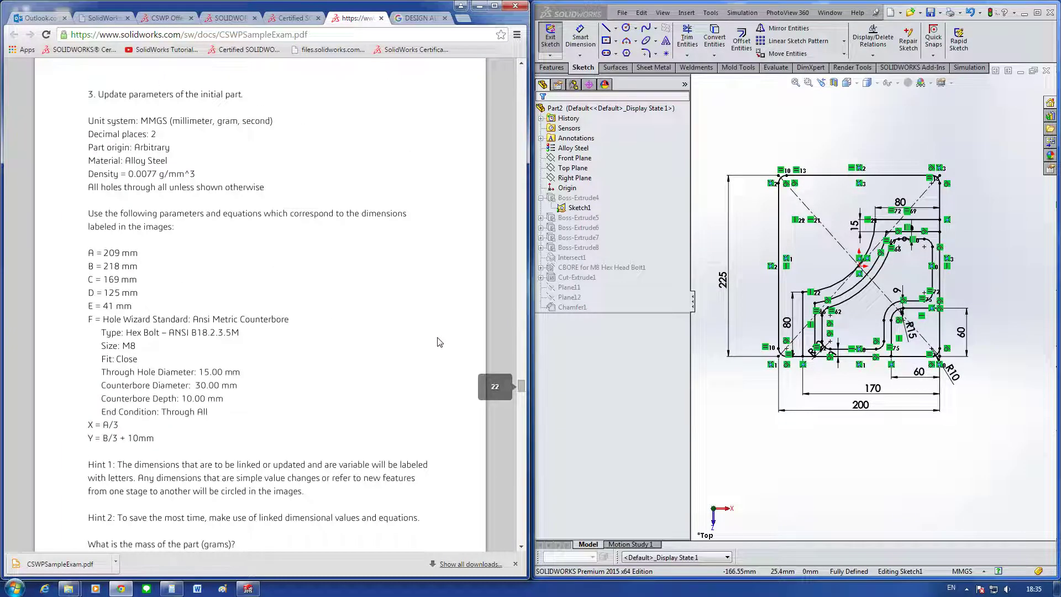
scroll(440, 342, up, 1)
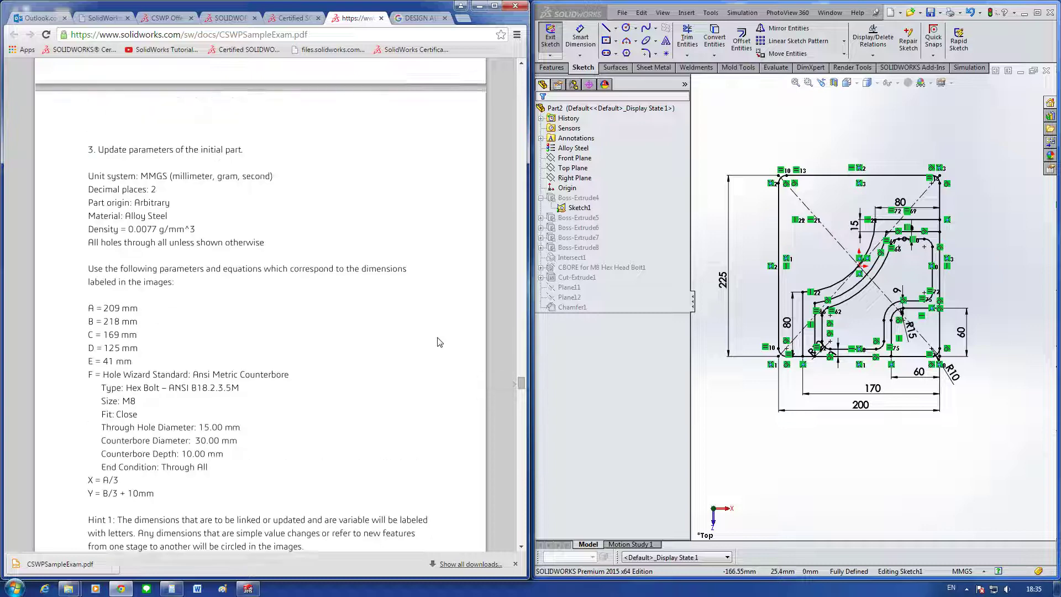
scroll(439, 341, up, 7)
scroll(438, 341, up, 4)
scroll(438, 340, down, 1)
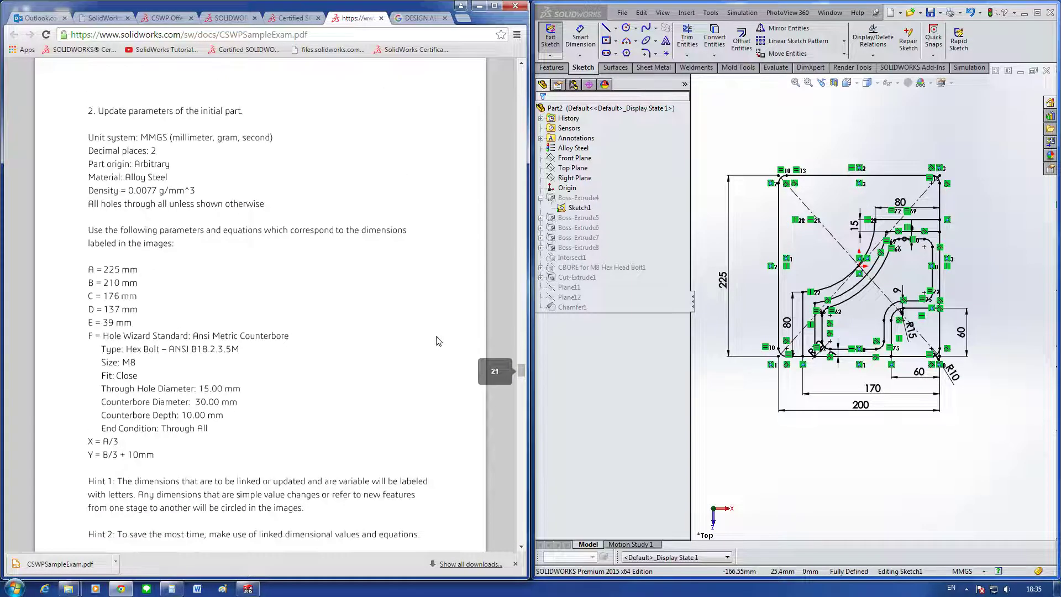
double_click(864, 415)
text(210)
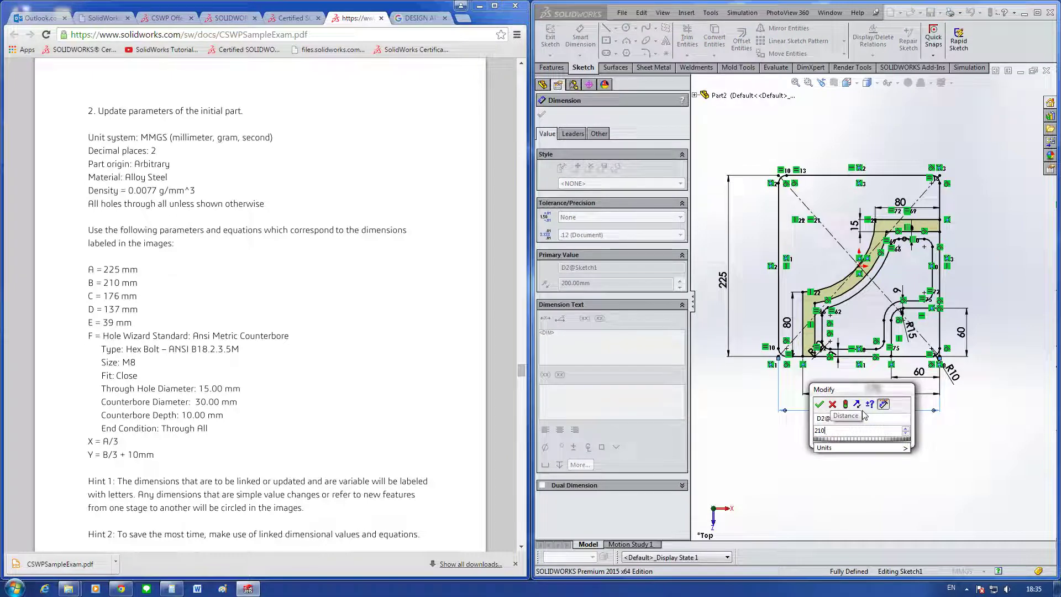
key(Return)
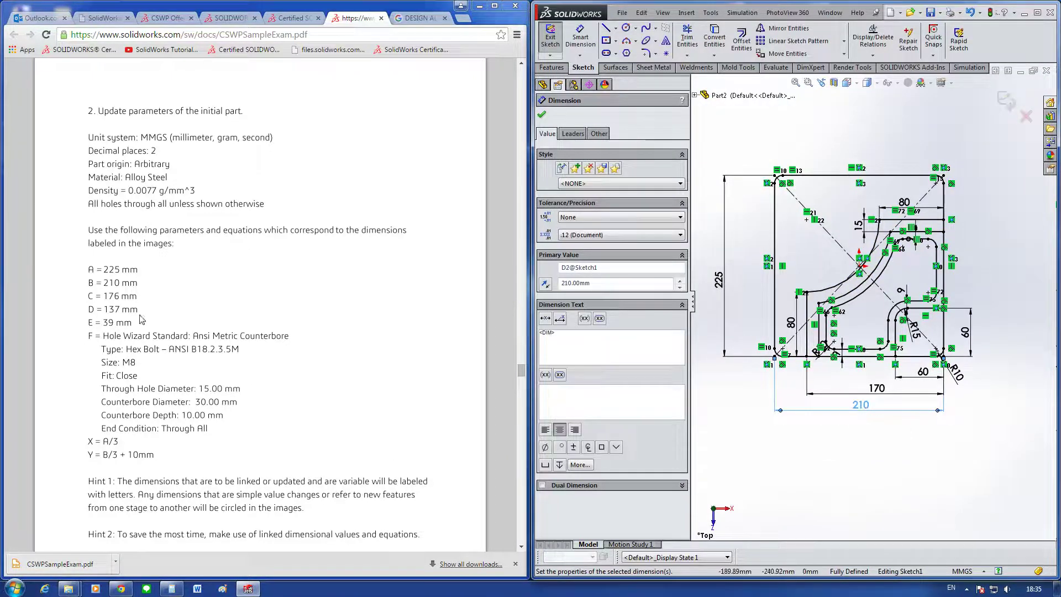
Step: Change the 170 bottom dimension to 176 to match C
scroll(445, 355, up, 10)
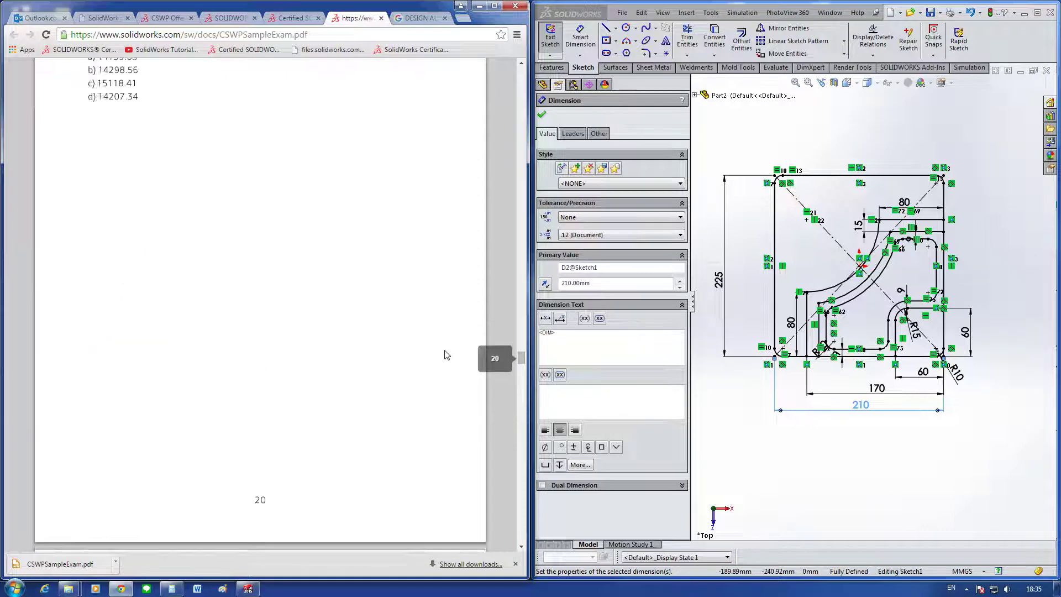
scroll(446, 355, up, 5)
scroll(447, 355, up, 5)
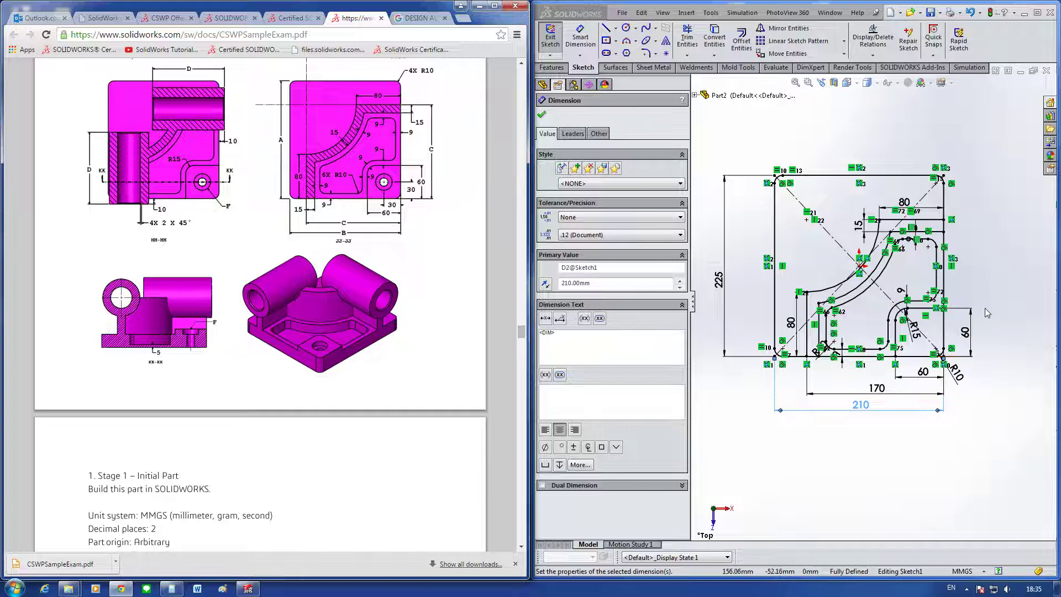
double_click(879, 390)
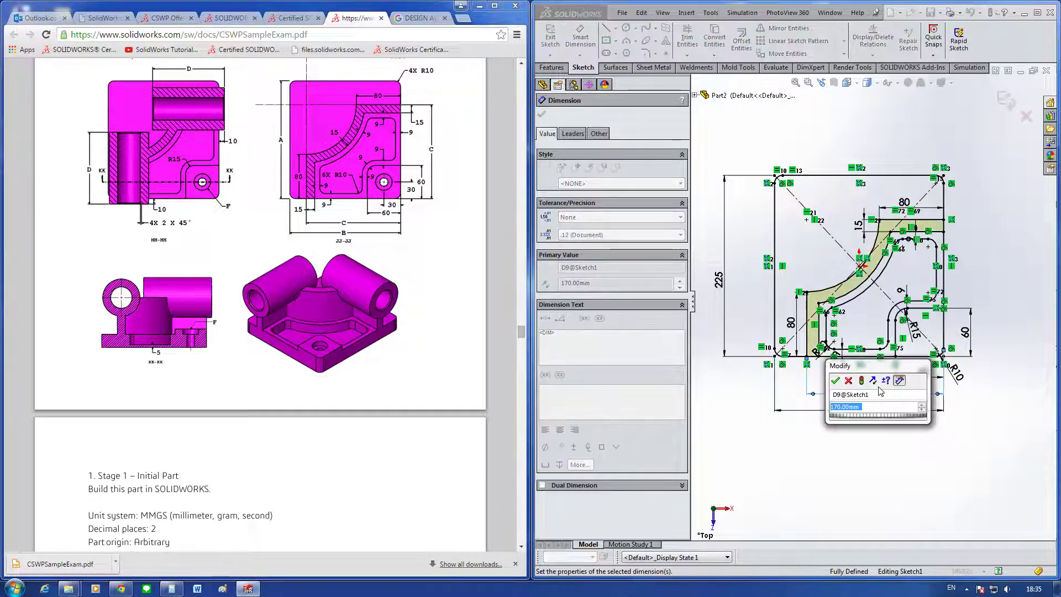
text(176)
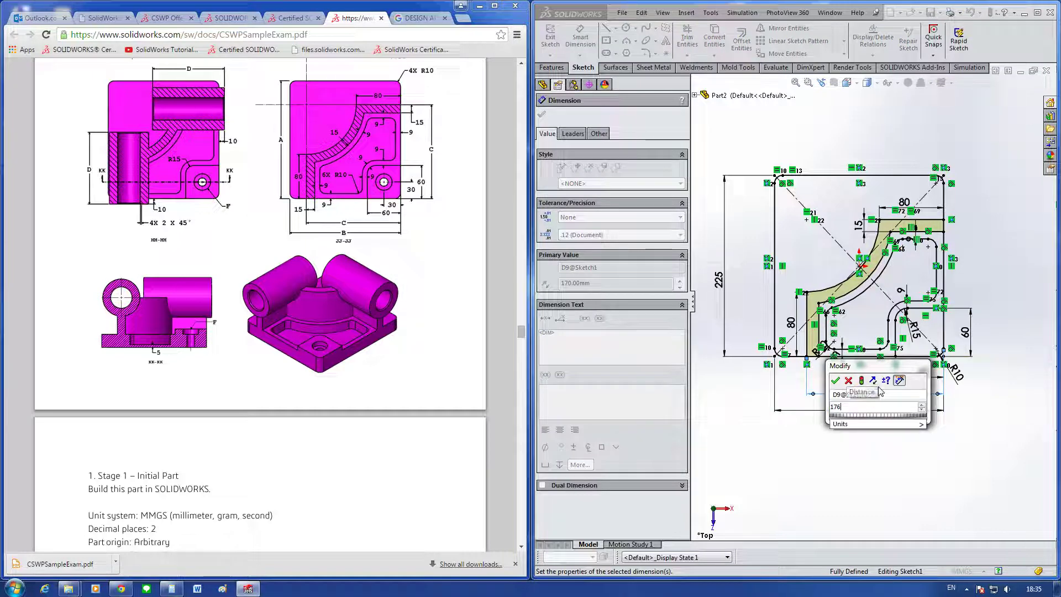
key(Return)
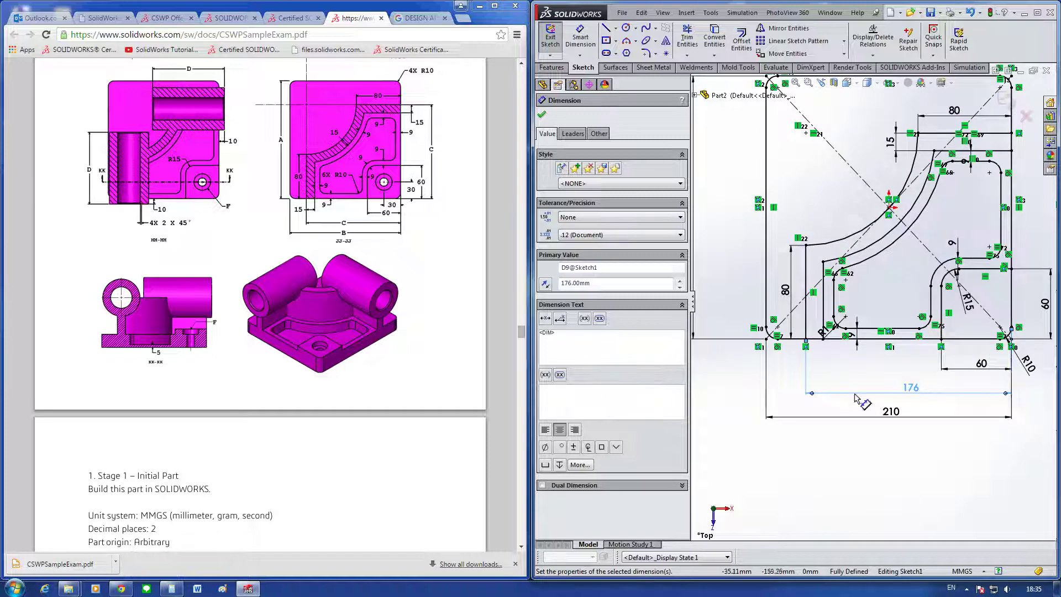
Step: Zoom to fit the sketch and inspect the 80 mm top horizontal line
key(f)
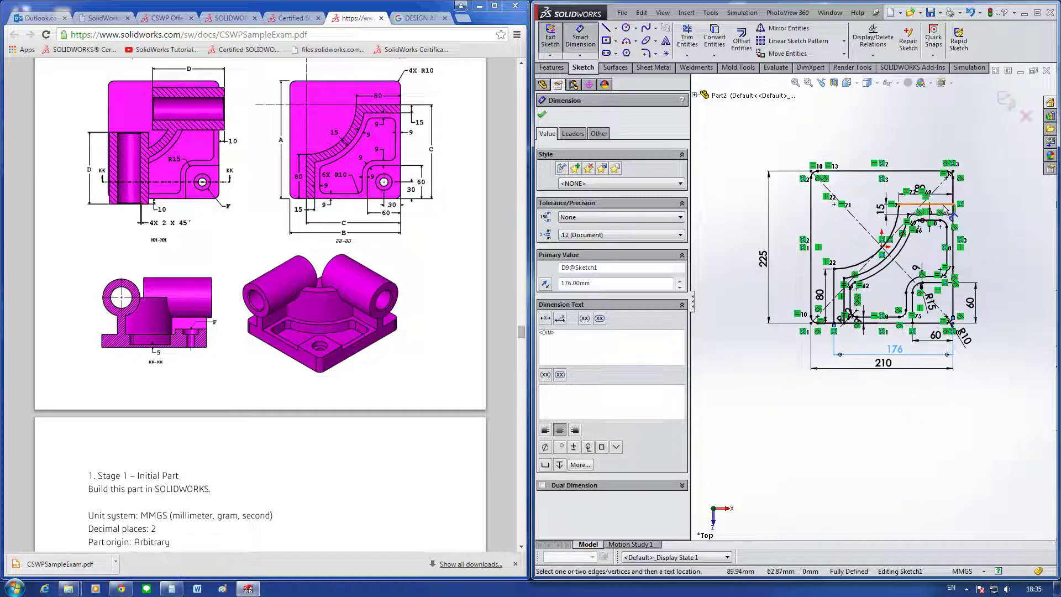
scroll(941, 221, down, 5)
click(940, 214)
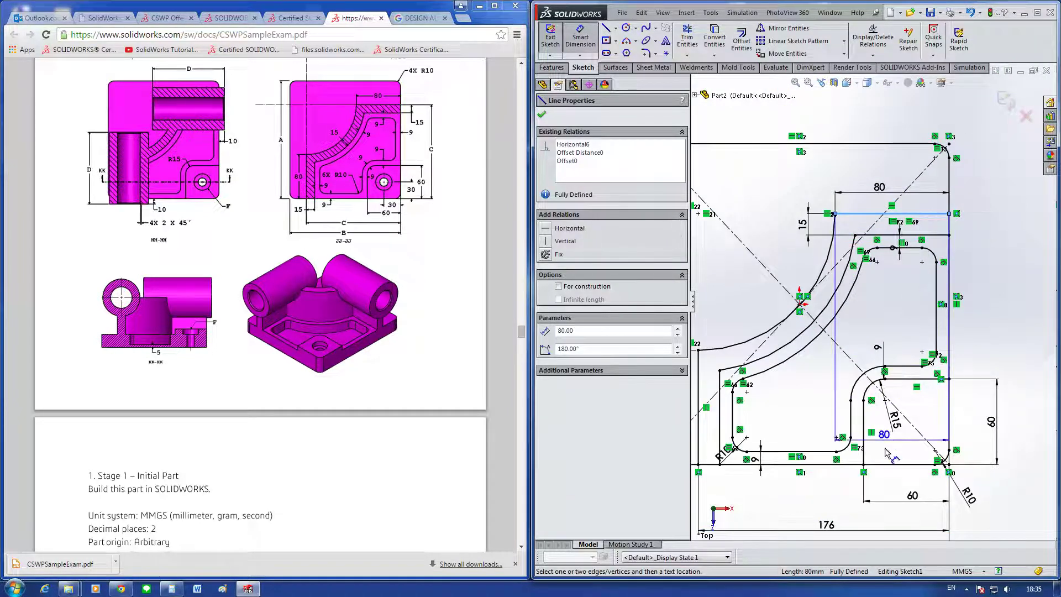
key(Escape)
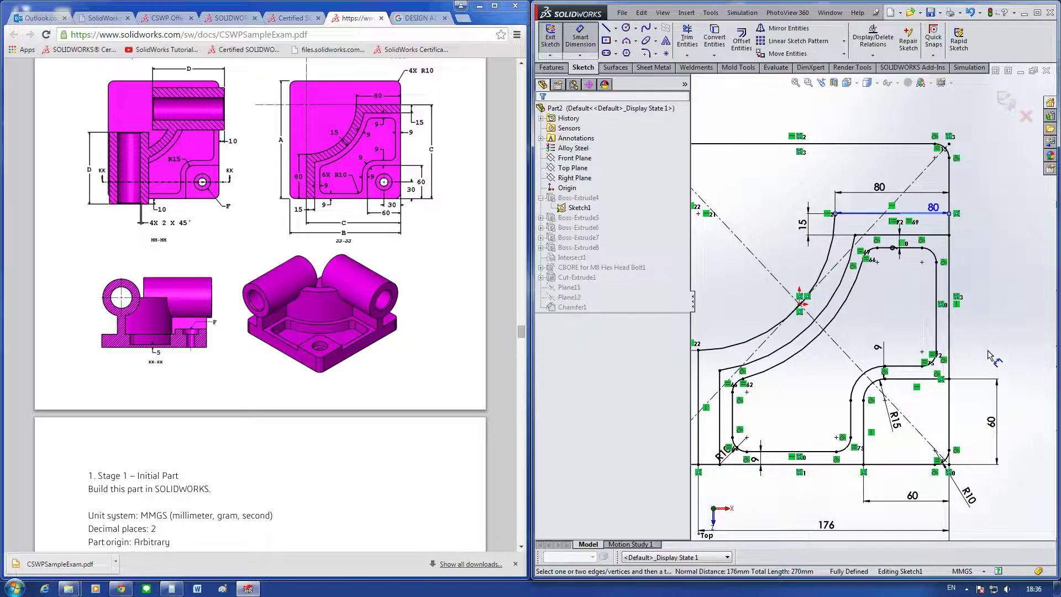
scroll(872, 306, up, 8)
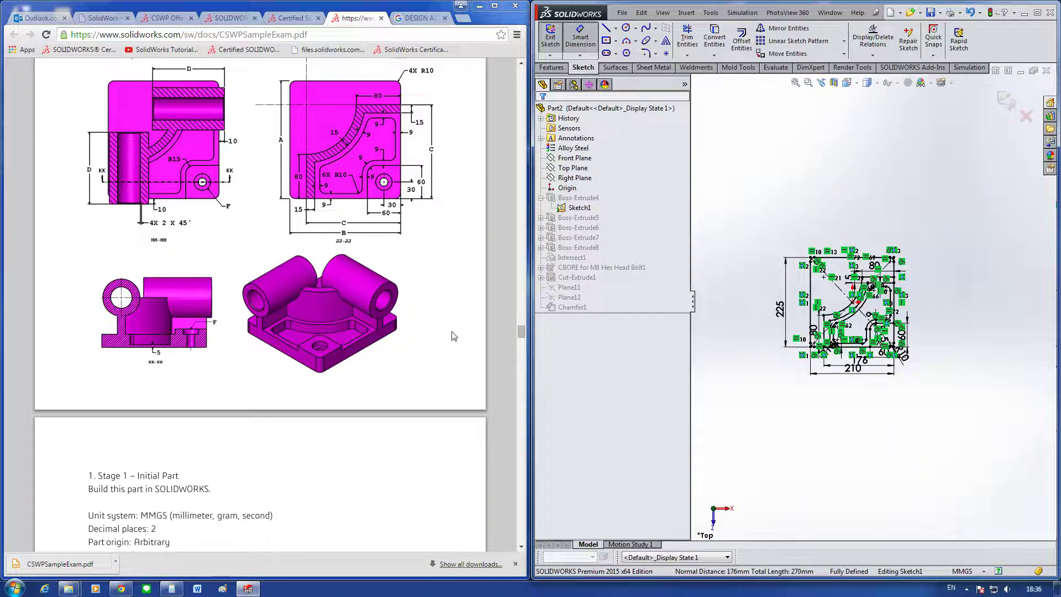
Step: Zoom into the sketch and compare its inner profile with the exam PDF drawings
scroll(462, 336, down, 2)
scroll(459, 337, down, 2)
scroll(456, 337, down, 1)
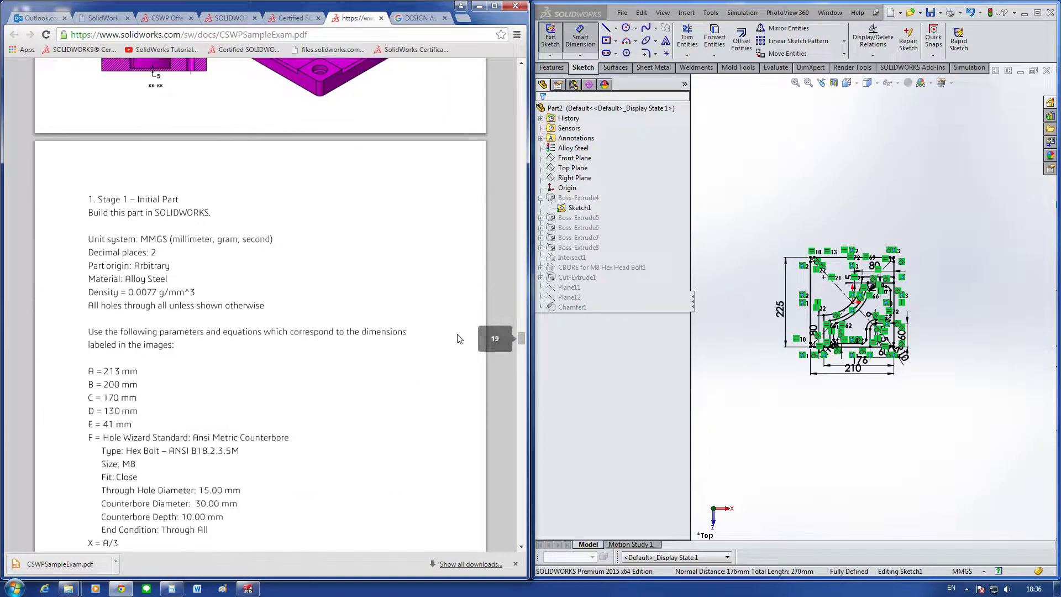
scroll(454, 338, down, 1)
scroll(453, 339, down, 5)
scroll(452, 338, down, 2)
scroll(452, 339, down, 3)
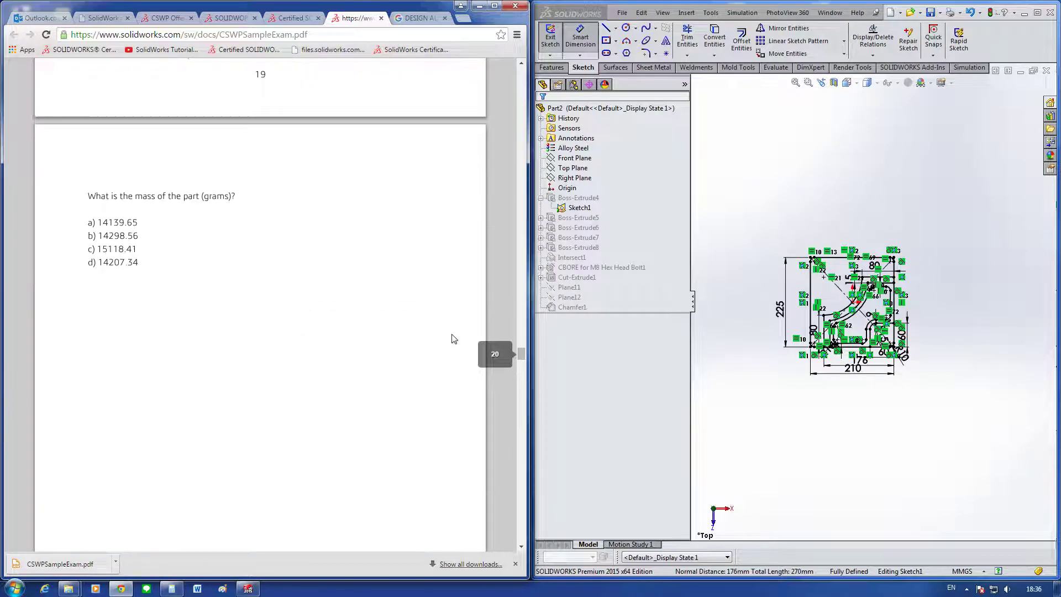
scroll(452, 339, down, 5)
scroll(452, 339, down, 4)
scroll(452, 339, down, 2)
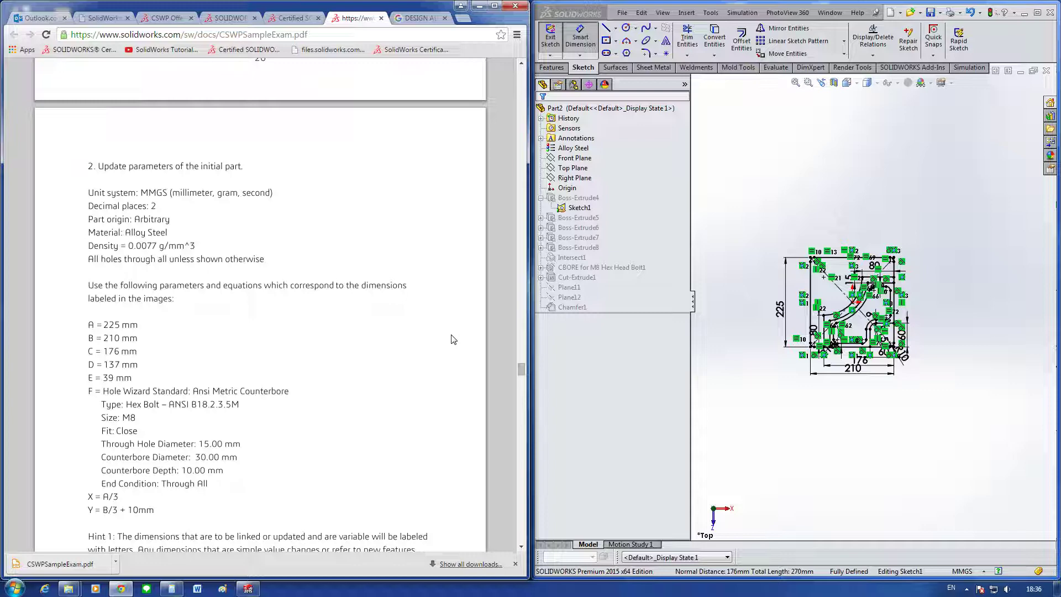
click(856, 423)
scroll(857, 423, down, 3)
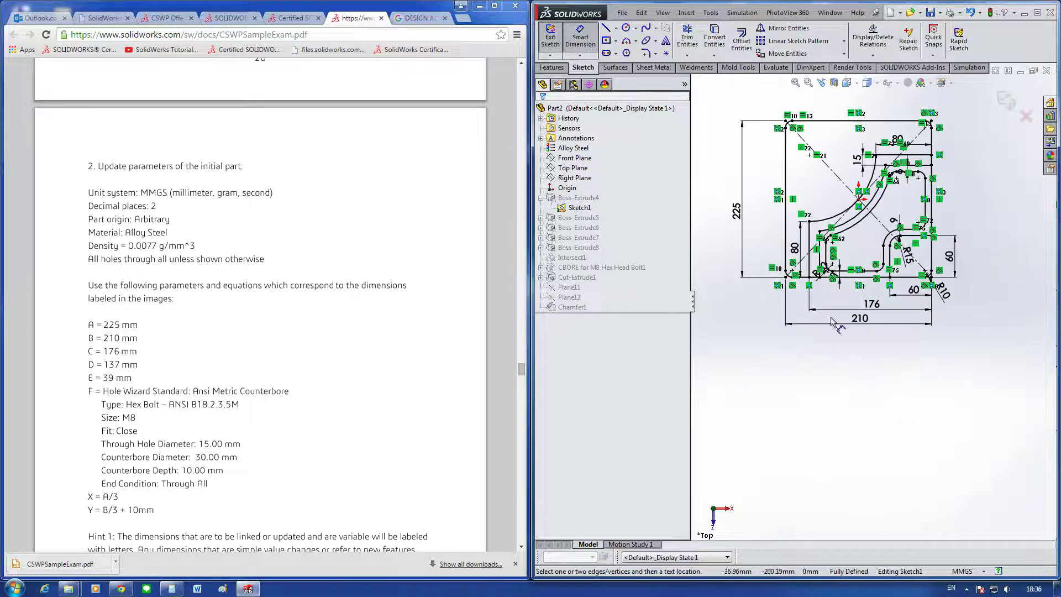
scroll(833, 323, up, 2)
scroll(860, 166, down, 2)
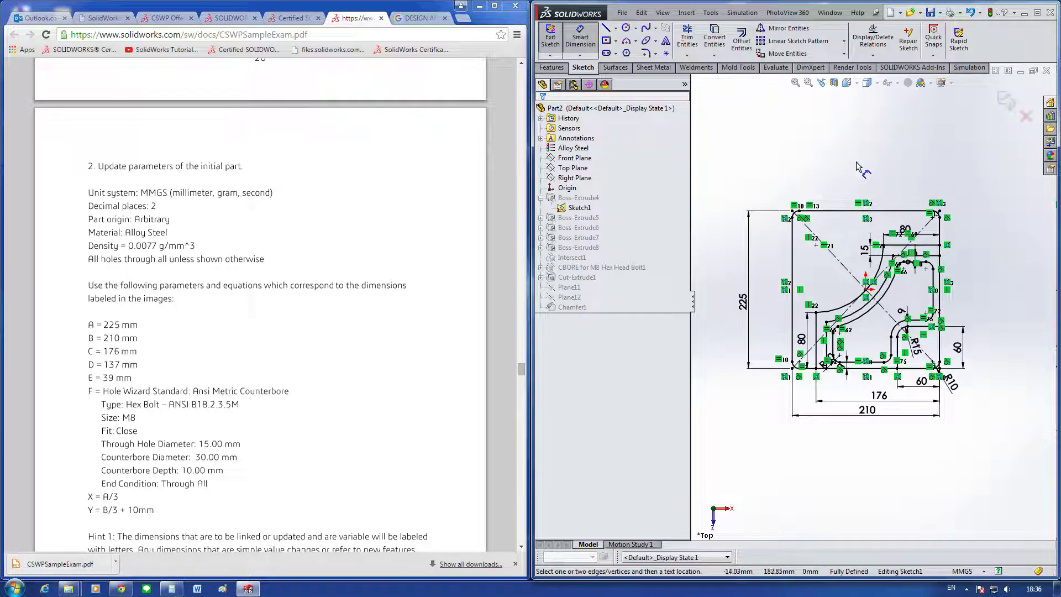
click(505, 374)
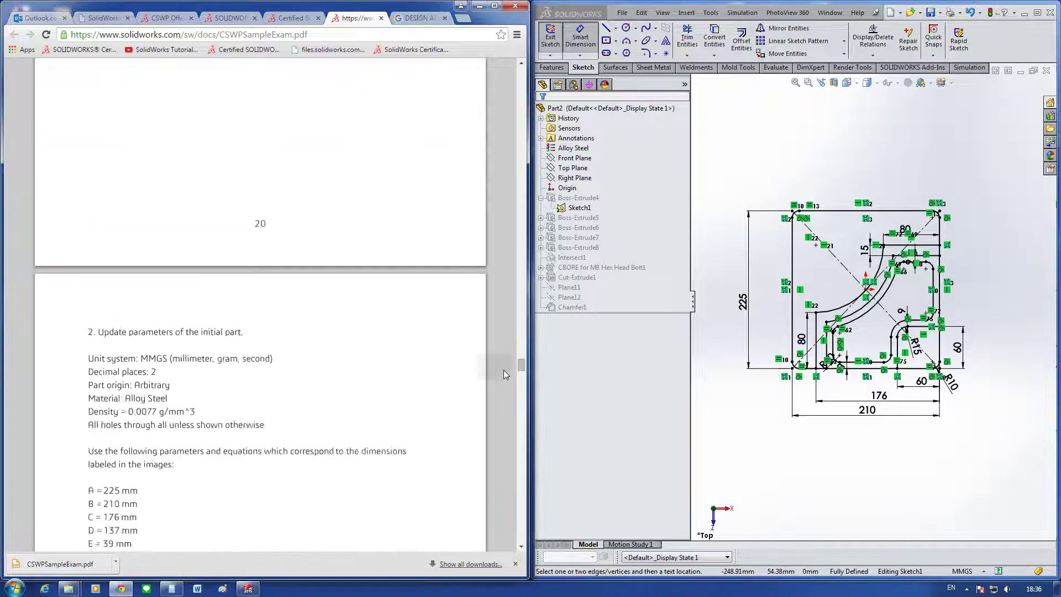
scroll(504, 370, down, 5)
scroll(503, 368, down, 5)
scroll(503, 367, down, 5)
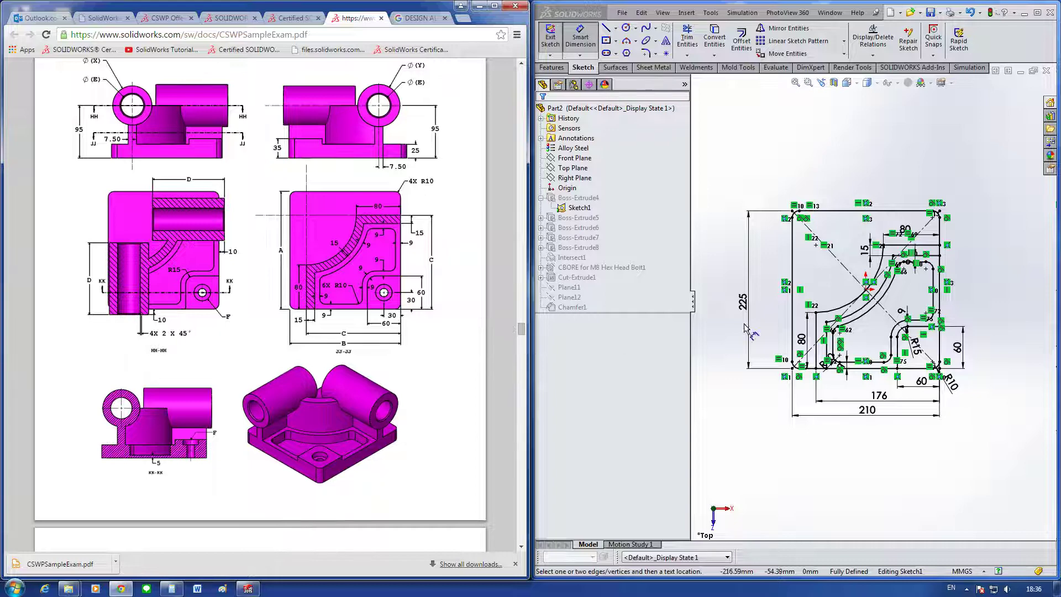
scroll(963, 228, down, 2)
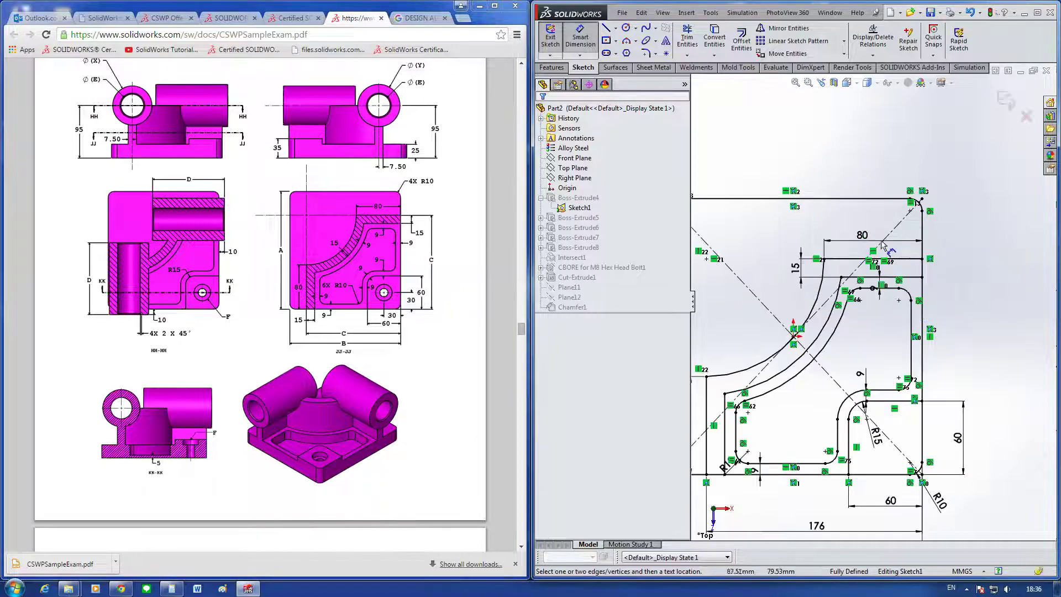
scroll(963, 228, down, 2)
Step: Change both 80 mm inner-profile dimensions to 137 mm
double_click(838, 232)
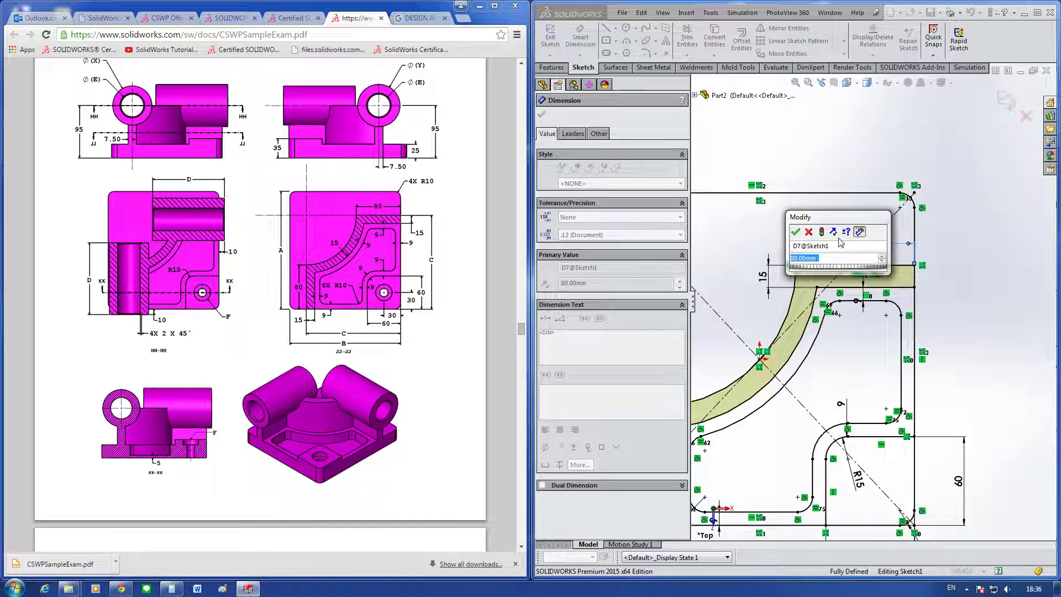
text(137)
key(Return)
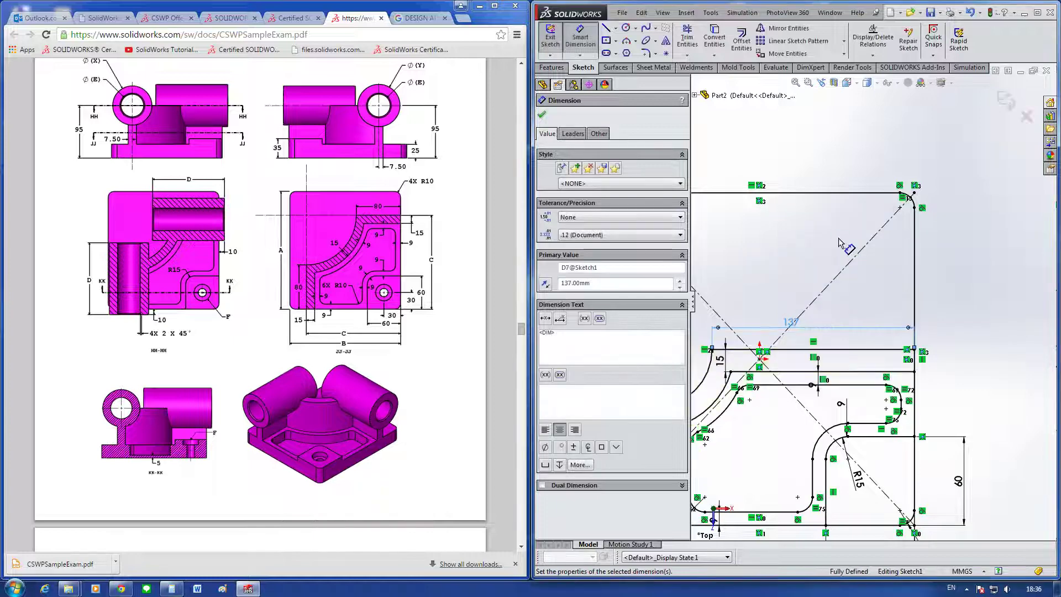
scroll(832, 343, up, 4)
scroll(832, 343, down, 2)
scroll(833, 343, down, 2)
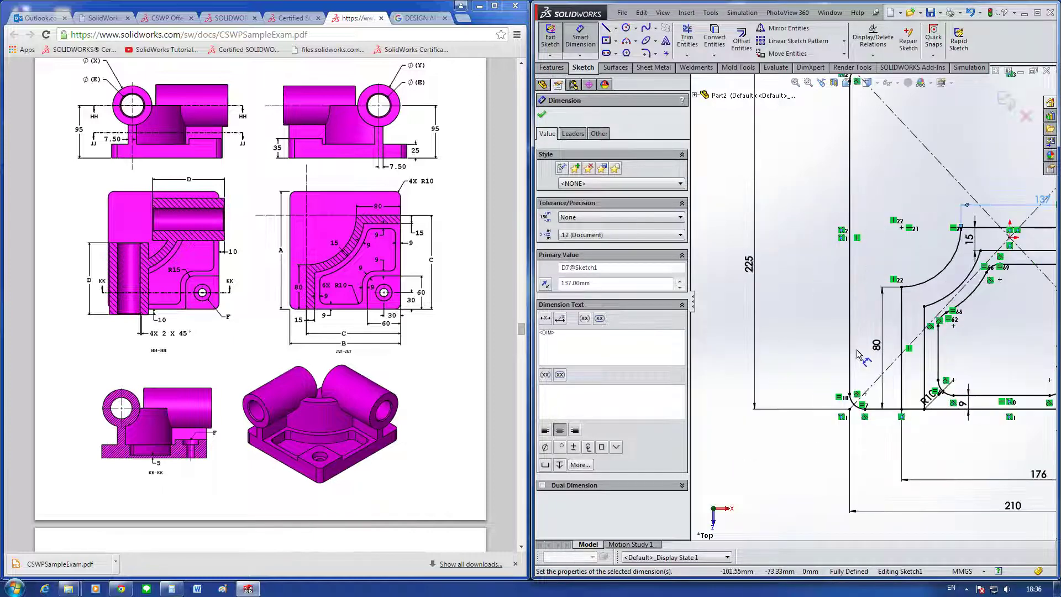
double_click(878, 347)
text(137)
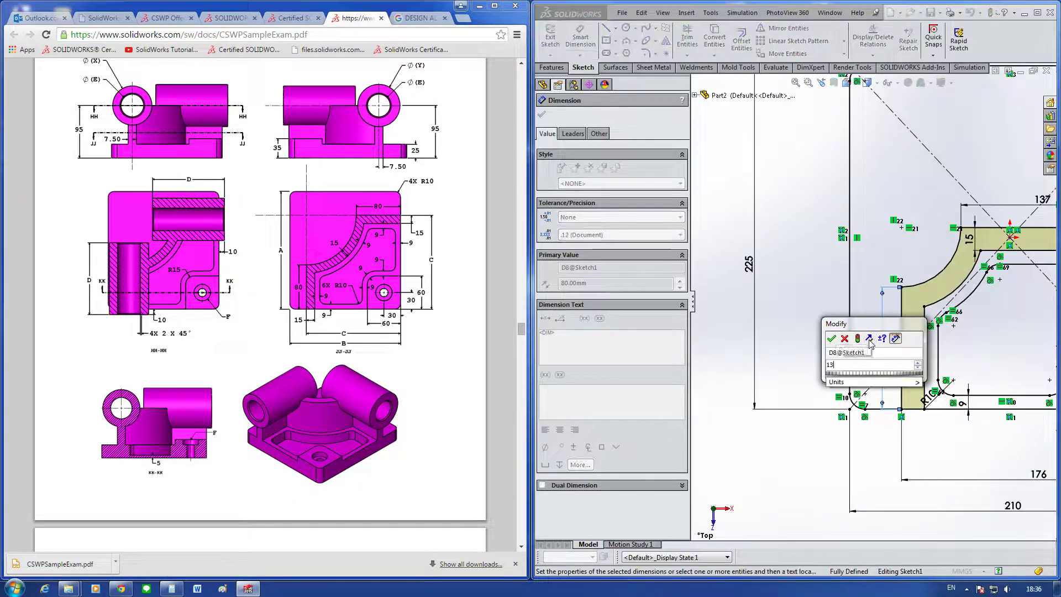
key(Return)
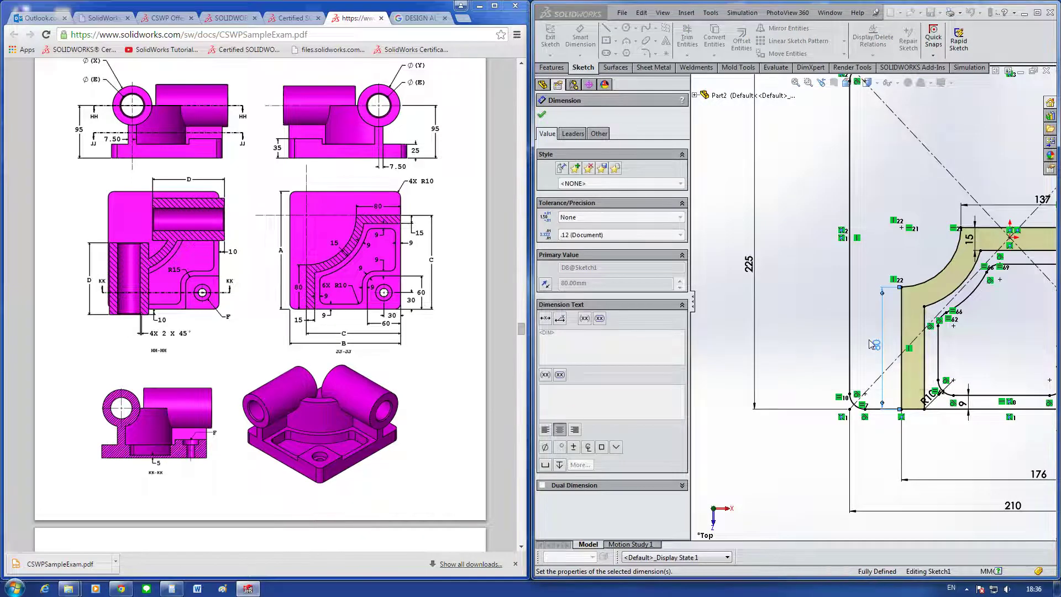
key(Escape)
scroll(810, 353, up, 2)
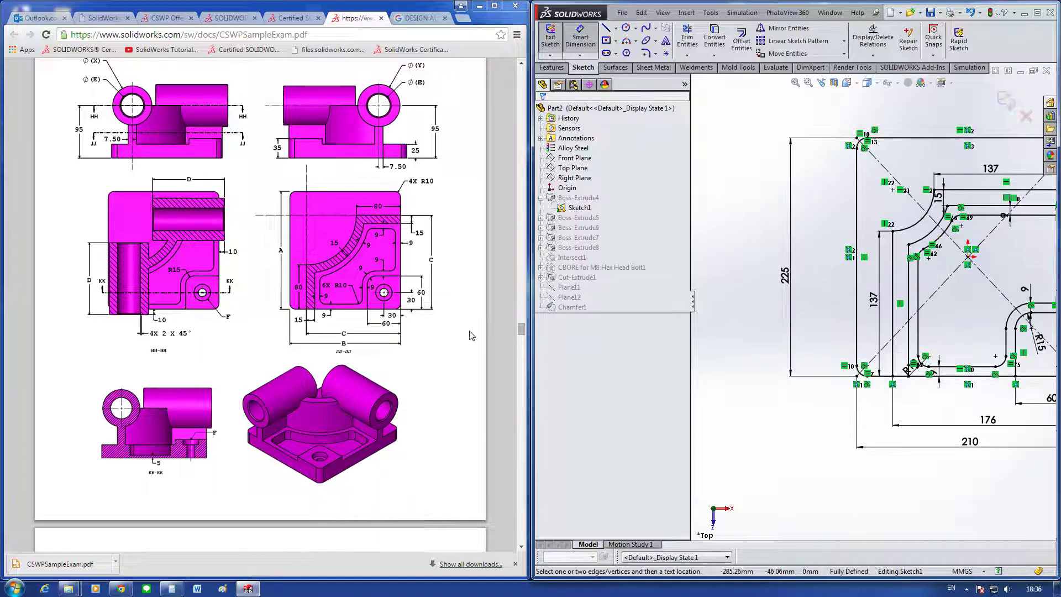
scroll(879, 354, up, 3)
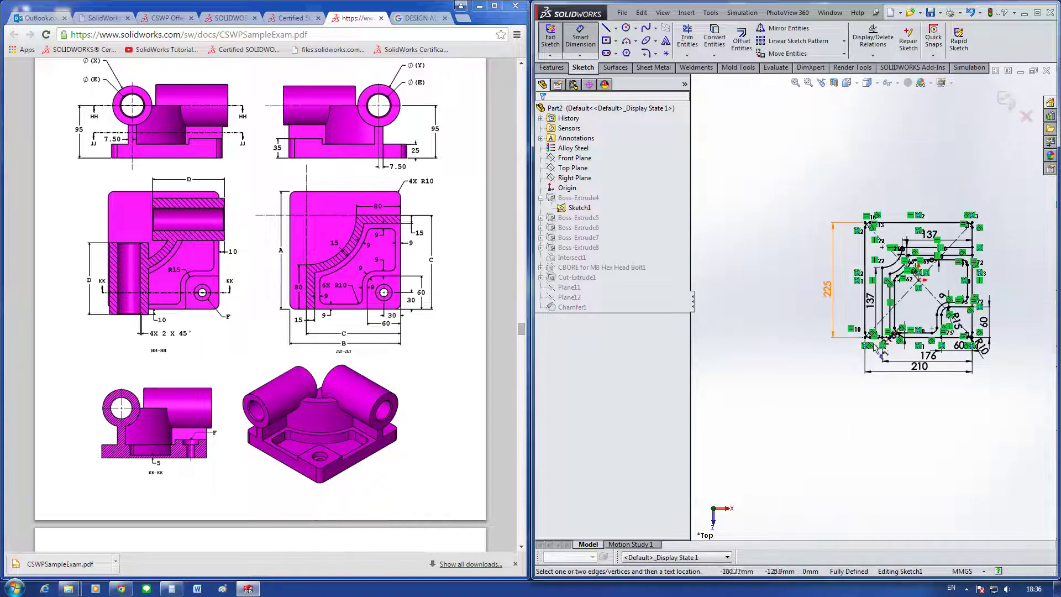
scroll(448, 381, down, 3)
scroll(449, 372, down, 6)
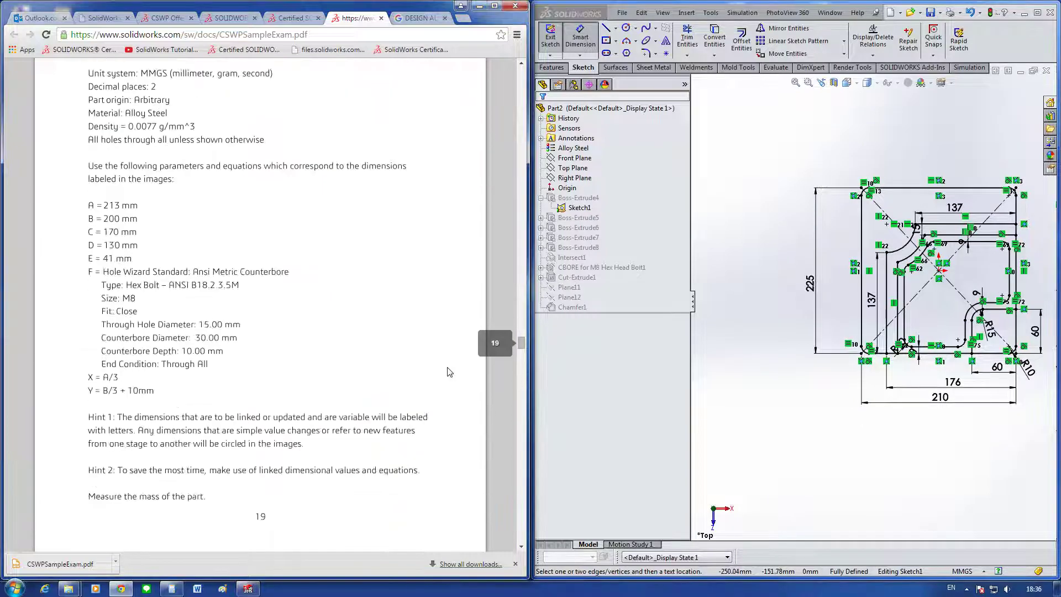
scroll(449, 372, down, 1)
scroll(436, 369, down, 5)
scroll(422, 367, down, 4)
scroll(420, 370, down, 4)
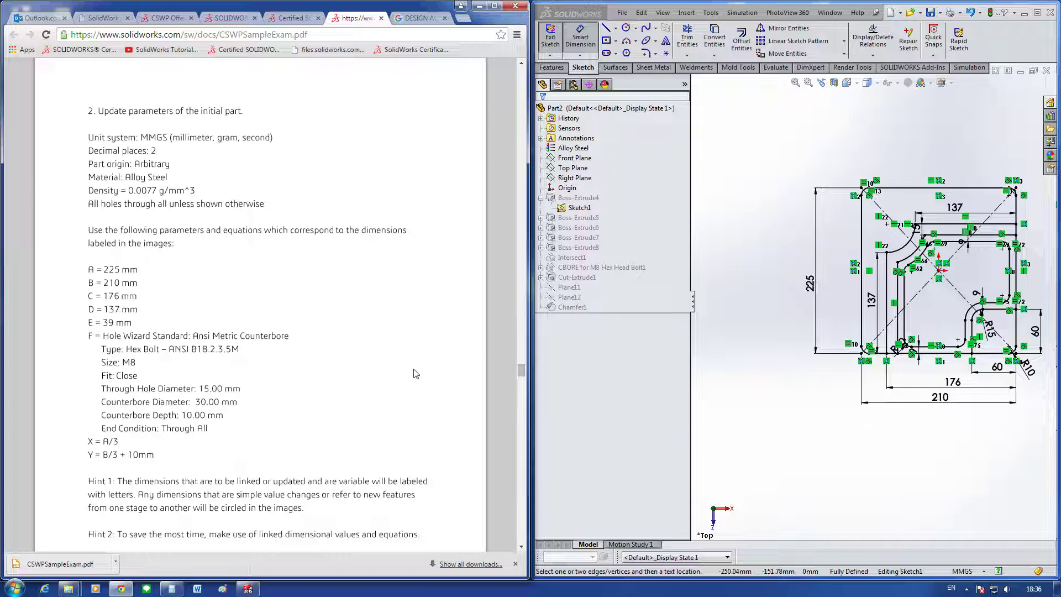
scroll(415, 375, up, 8)
scroll(415, 374, up, 6)
scroll(415, 374, up, 7)
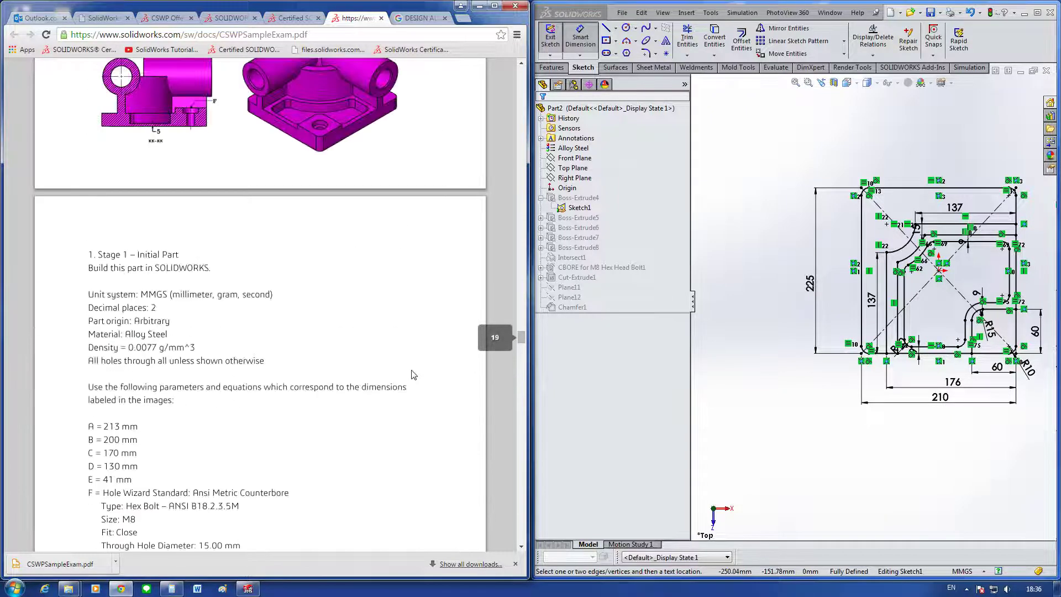
scroll(414, 374, up, 5)
scroll(414, 374, up, 2)
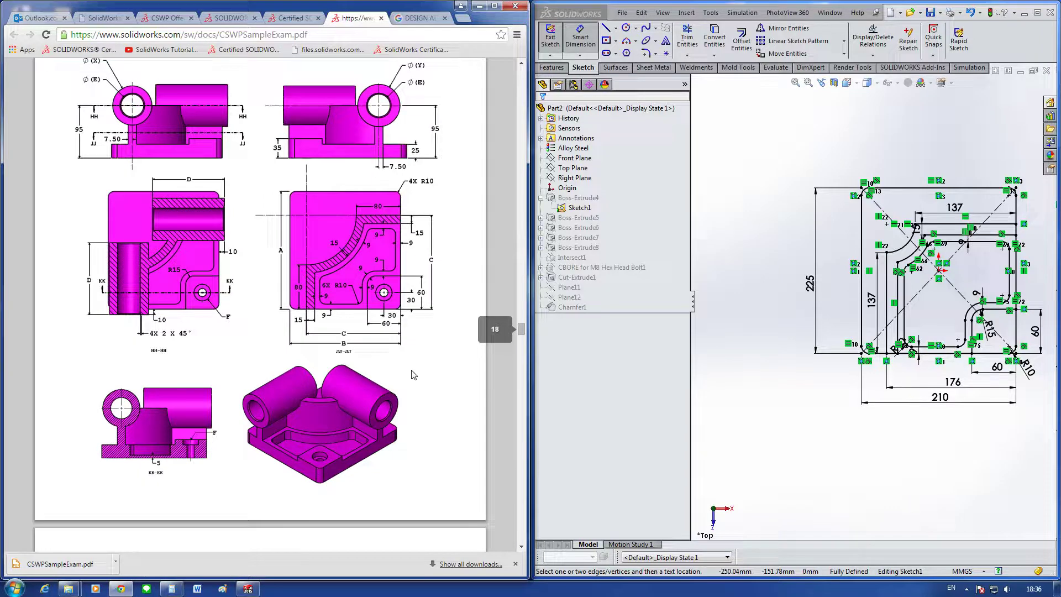
scroll(414, 375, up, 1)
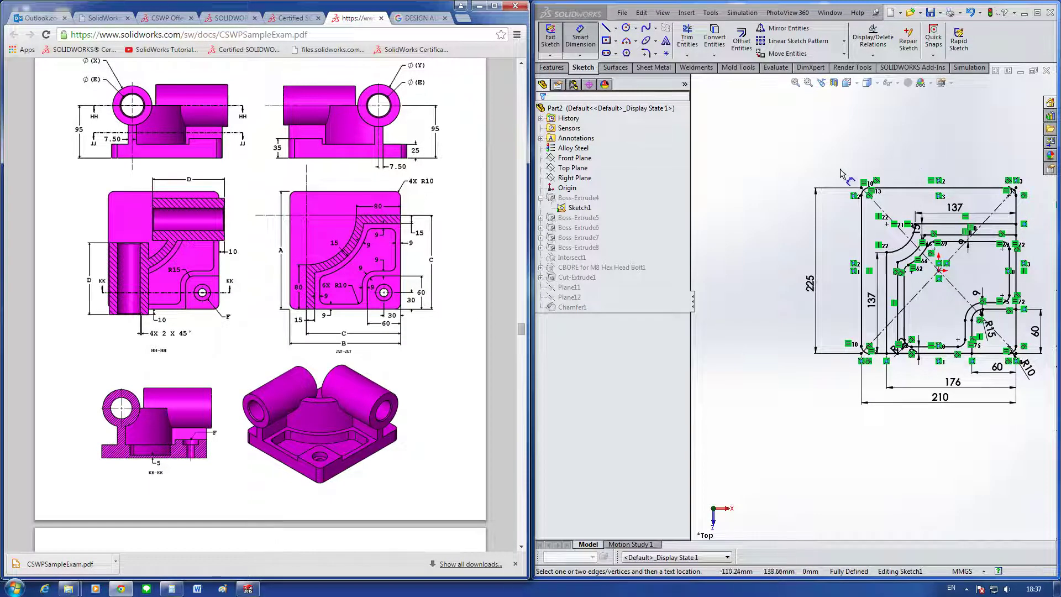
Step: Exit Sketch1 to rebuild the bracket, continuing past the Intersect1 rebuild error
click(808, 161)
click(1006, 101)
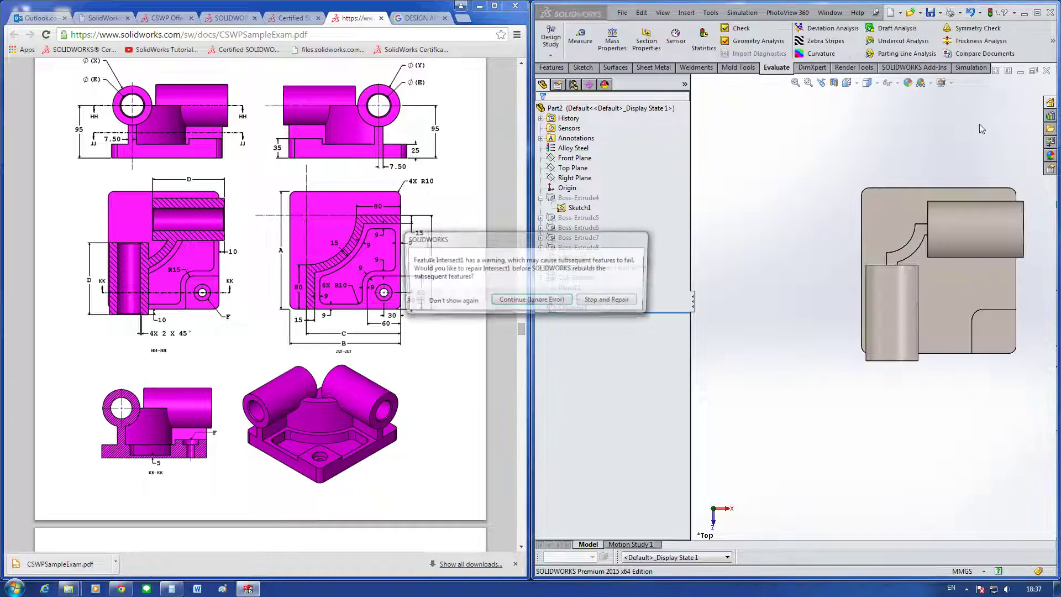
click(531, 300)
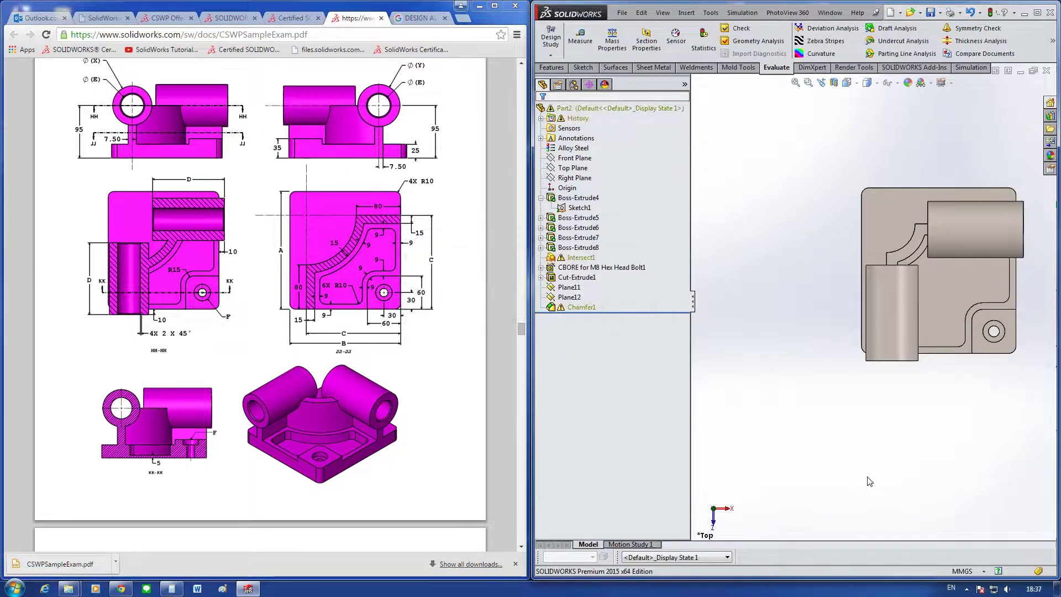
middle_drag(869, 481, 860, 382)
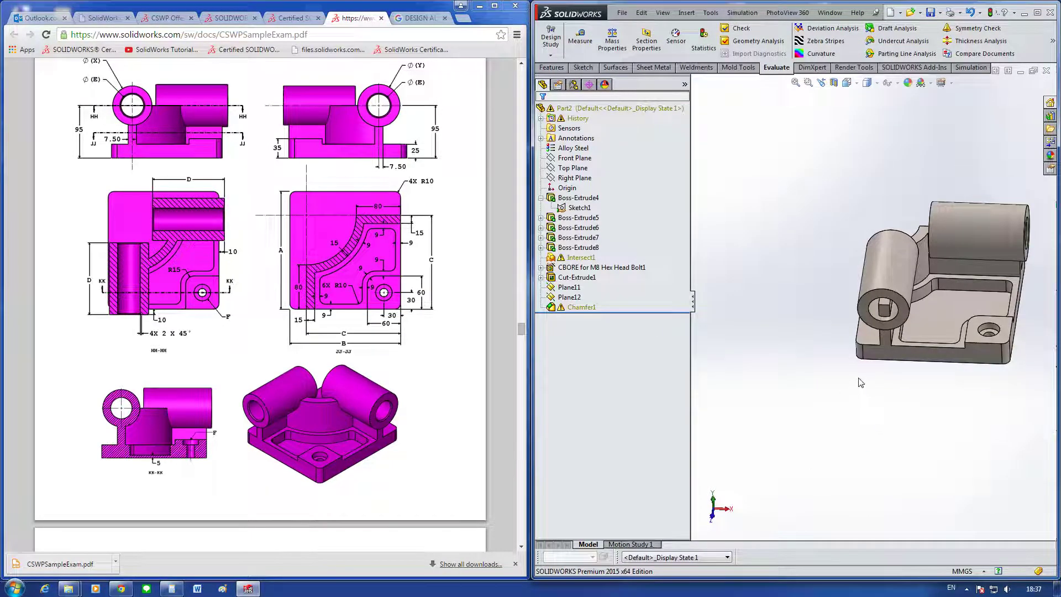
click(581, 258)
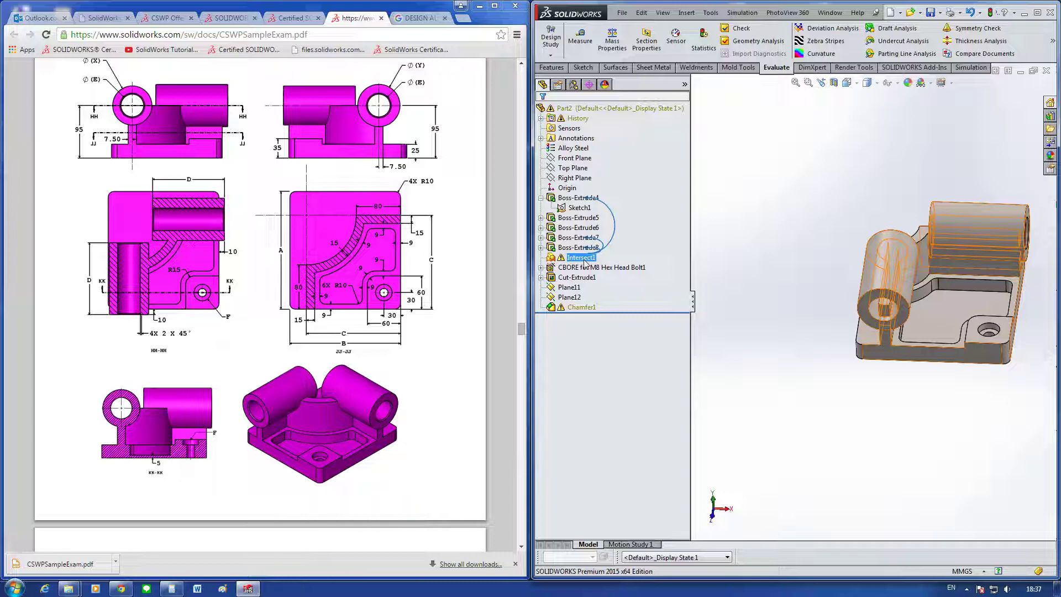
click(584, 263)
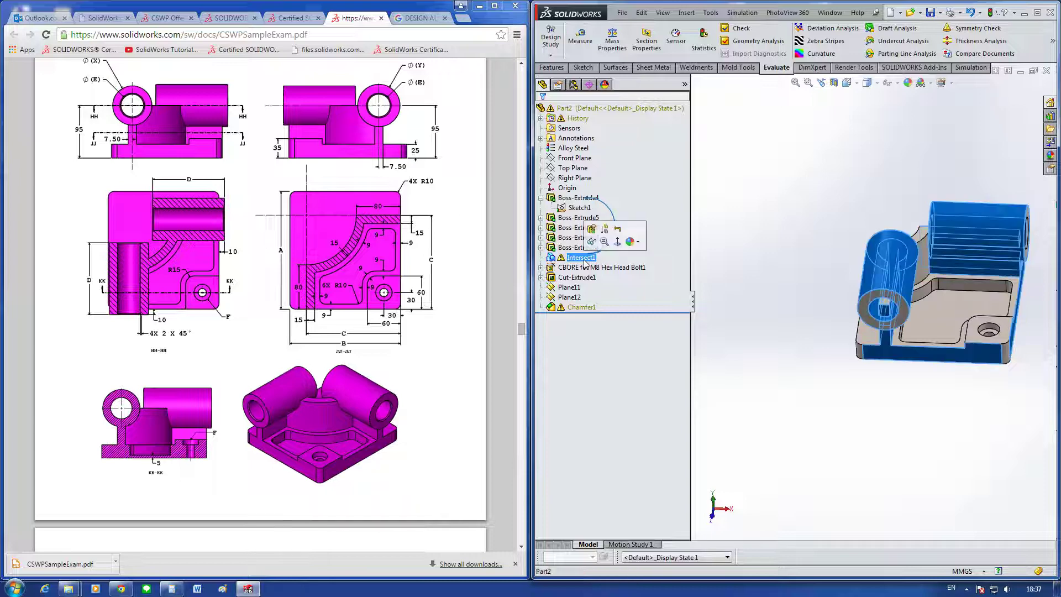
Step: Edit Intersect1, trial-exclude Regions 2–4, then clear all its selections
click(591, 229)
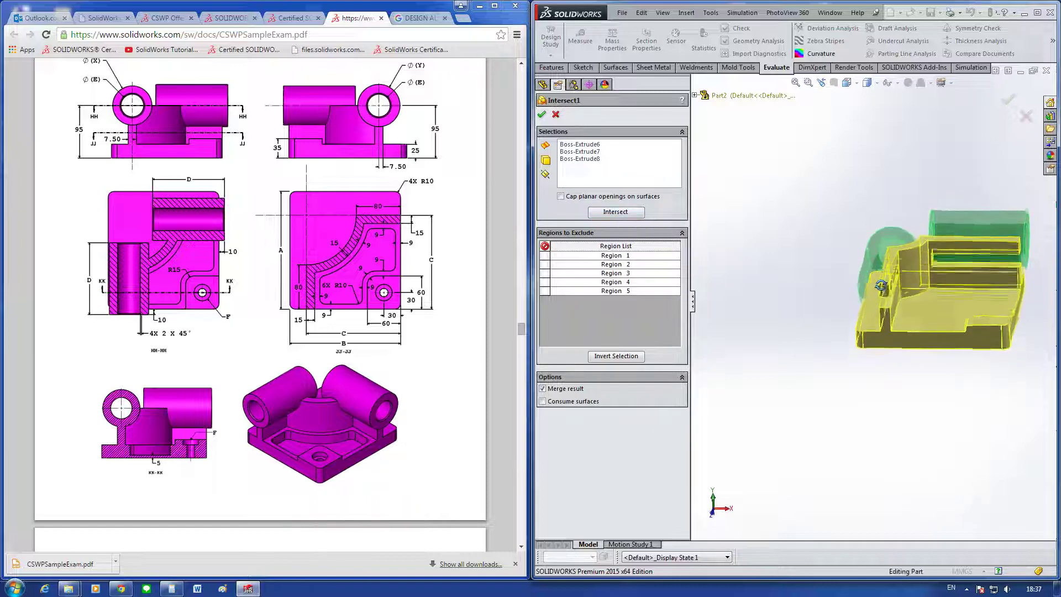
scroll(879, 293, down, 5)
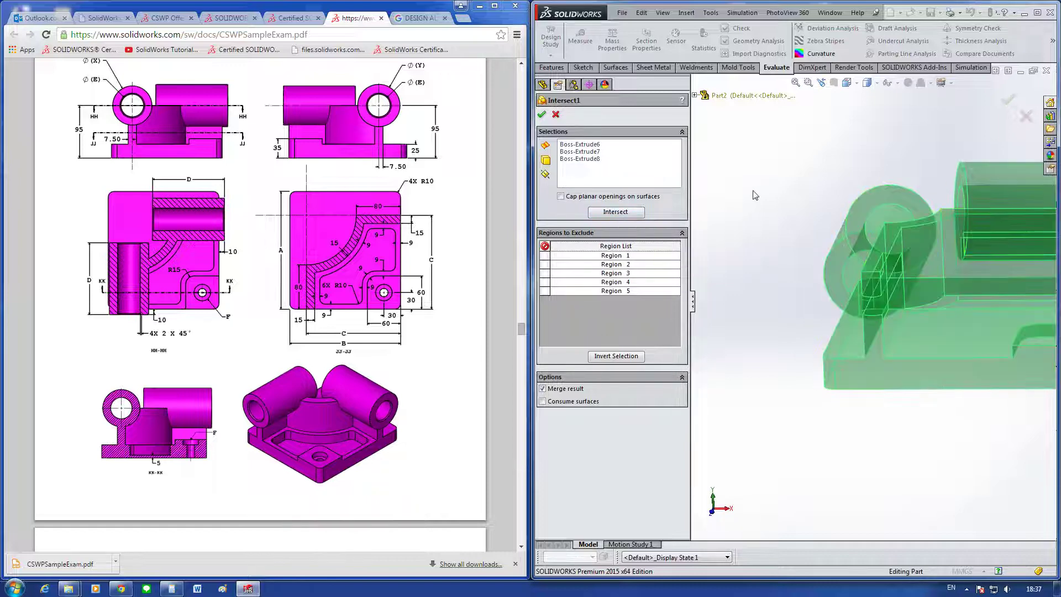
scroll(886, 315, up, 1)
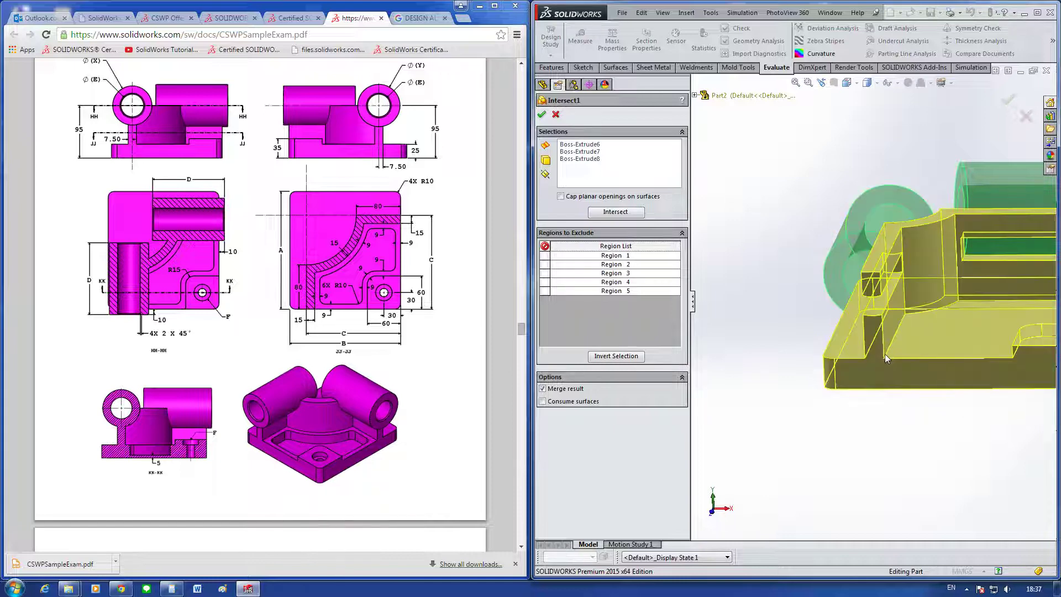
click(860, 307)
click(850, 290)
scroll(904, 264, up, 2)
click(904, 263)
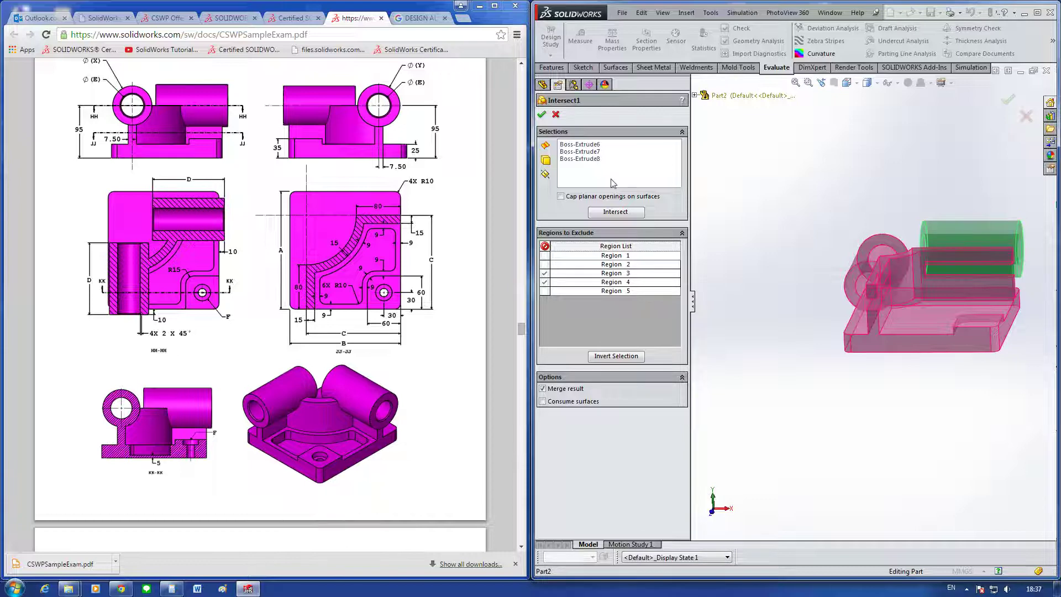
right_click(621, 166)
click(657, 172)
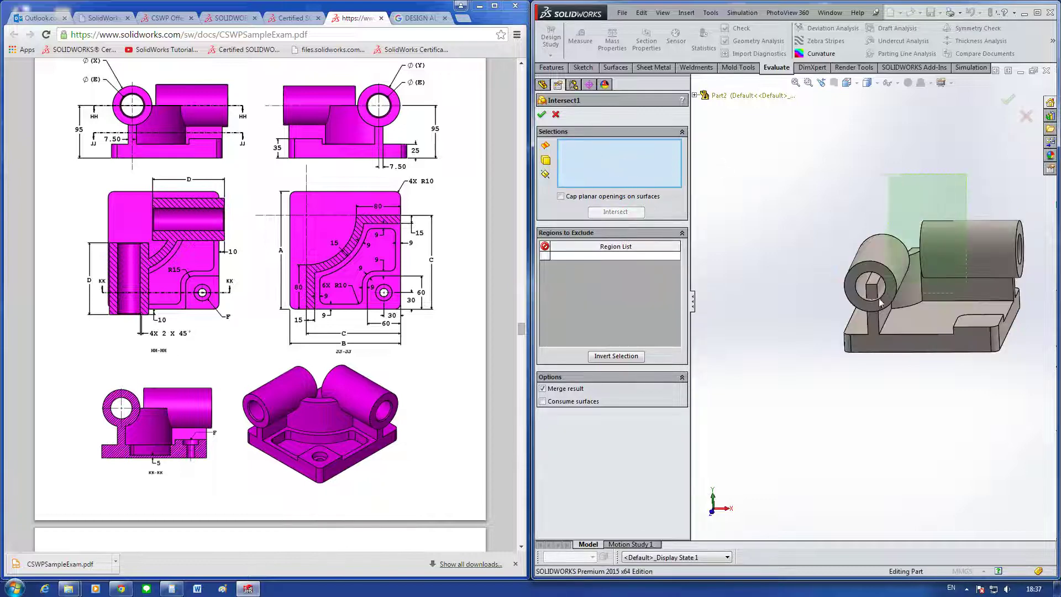
Step: Reselect Boss-Extrude6–8, recompute regions, exclude Region 3 and confirm the merged intersect
click(740, 96)
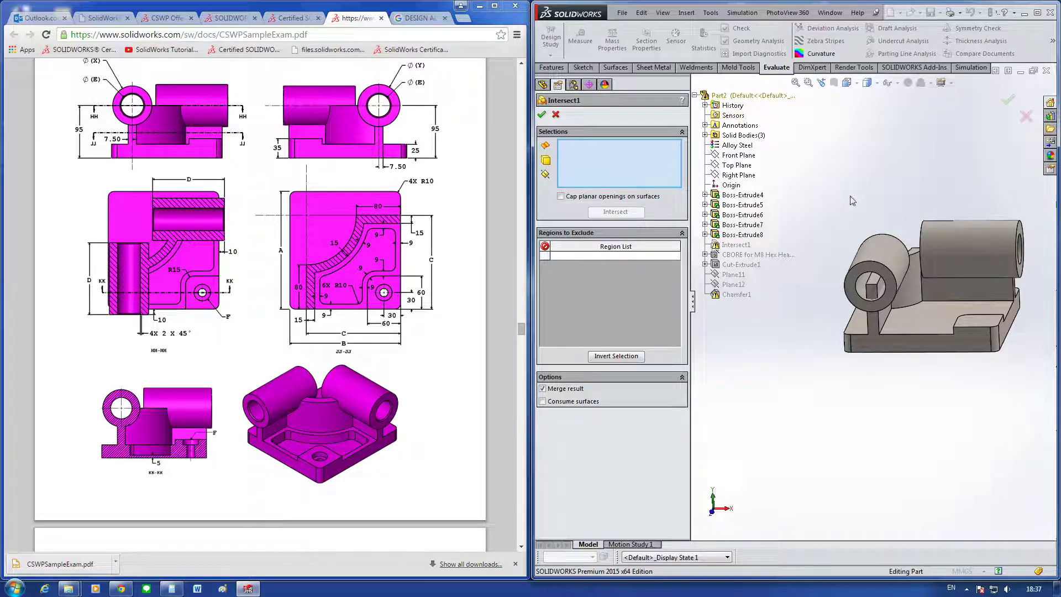
click(695, 95)
scroll(964, 220, up, 3)
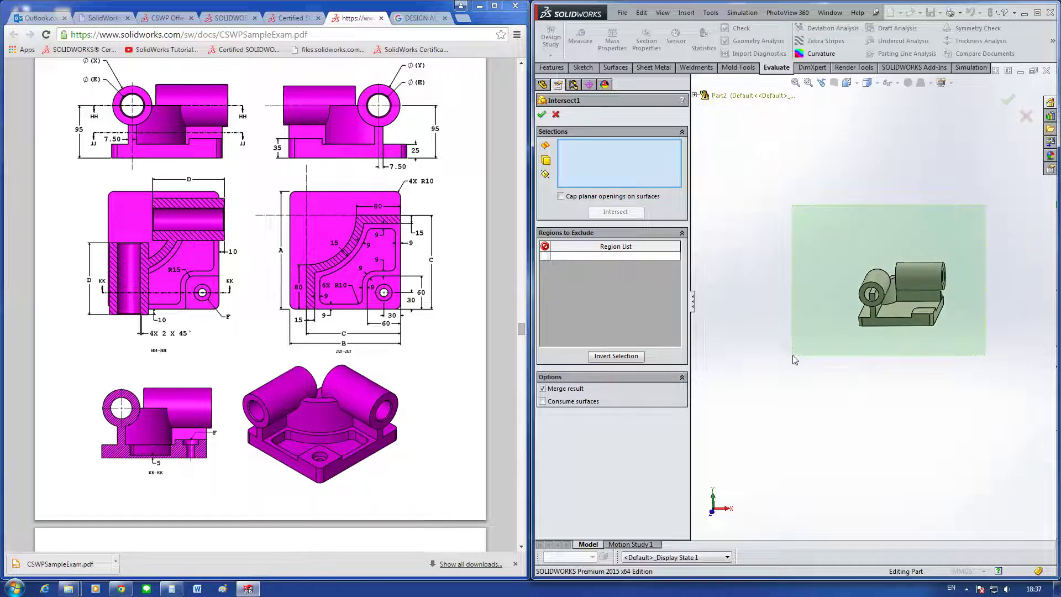
drag(987, 204, 790, 373)
click(607, 212)
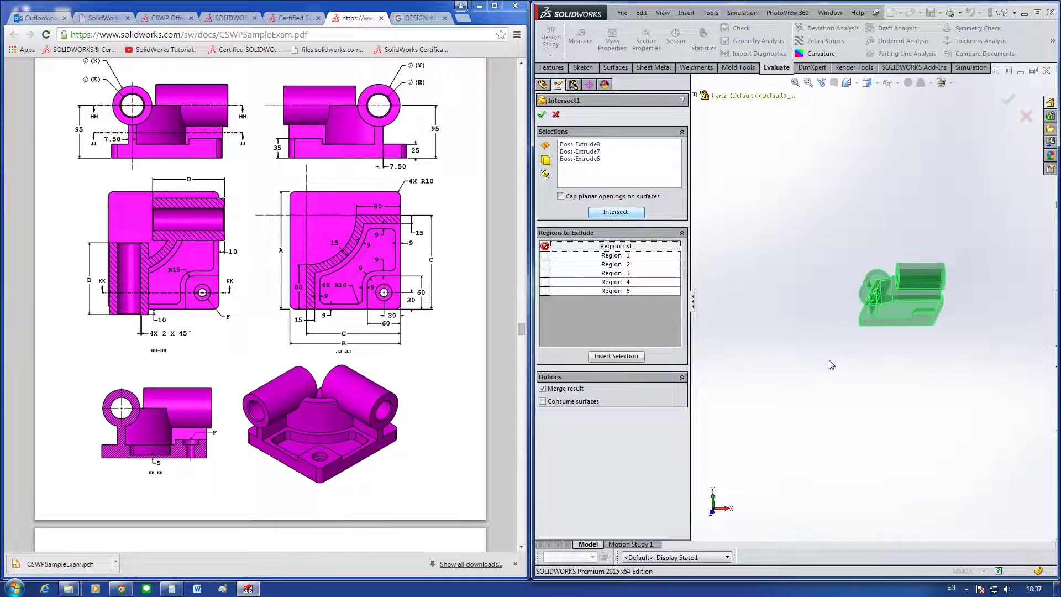
scroll(834, 365, down, 1)
scroll(884, 365, down, 4)
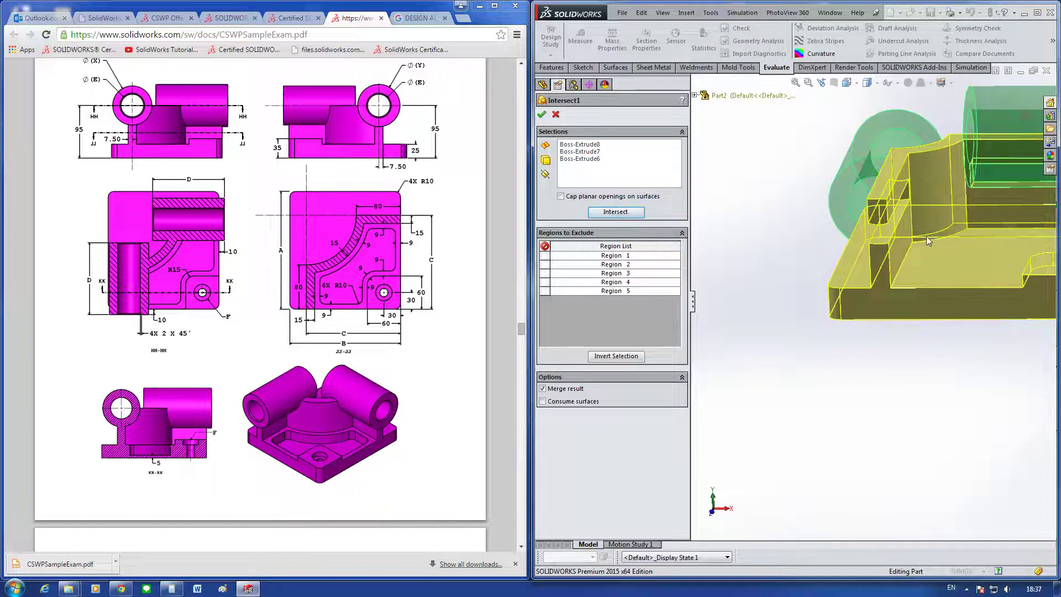
middle_drag(878, 212, 876, 209)
click(882, 209)
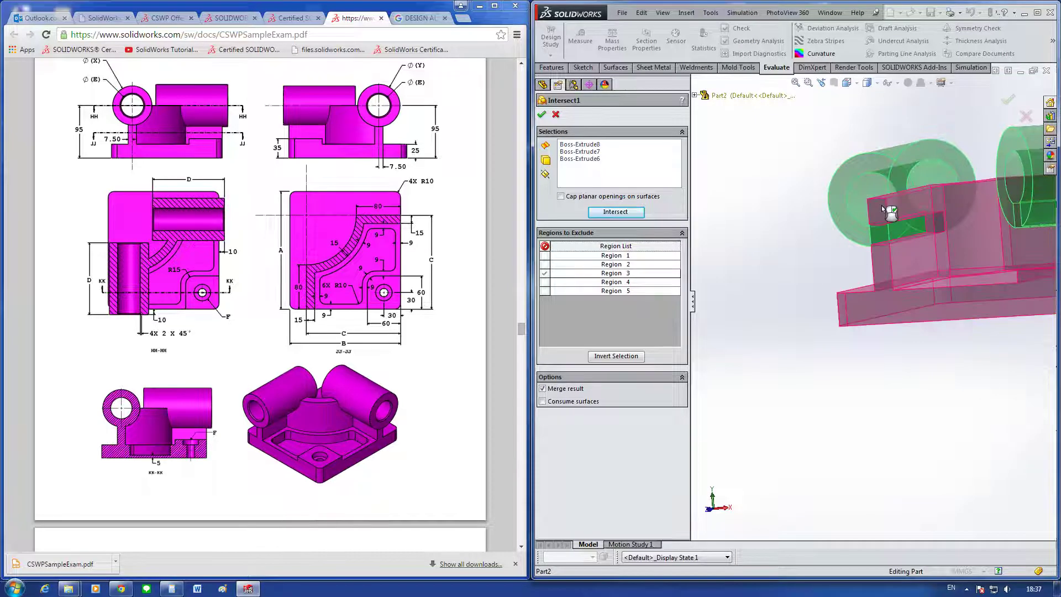
middle_drag(904, 217, 987, 250)
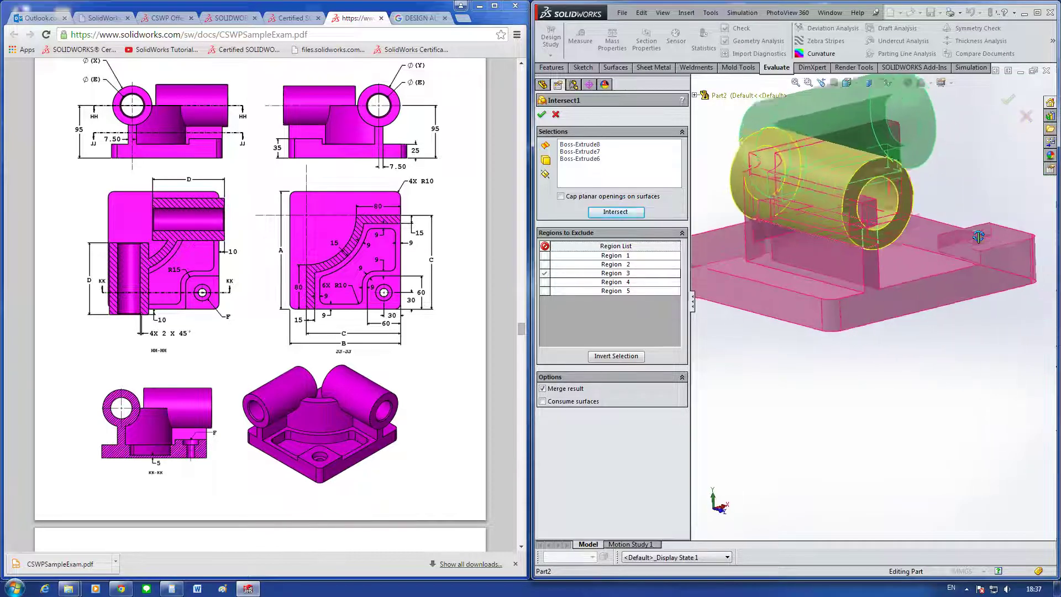
key(Return)
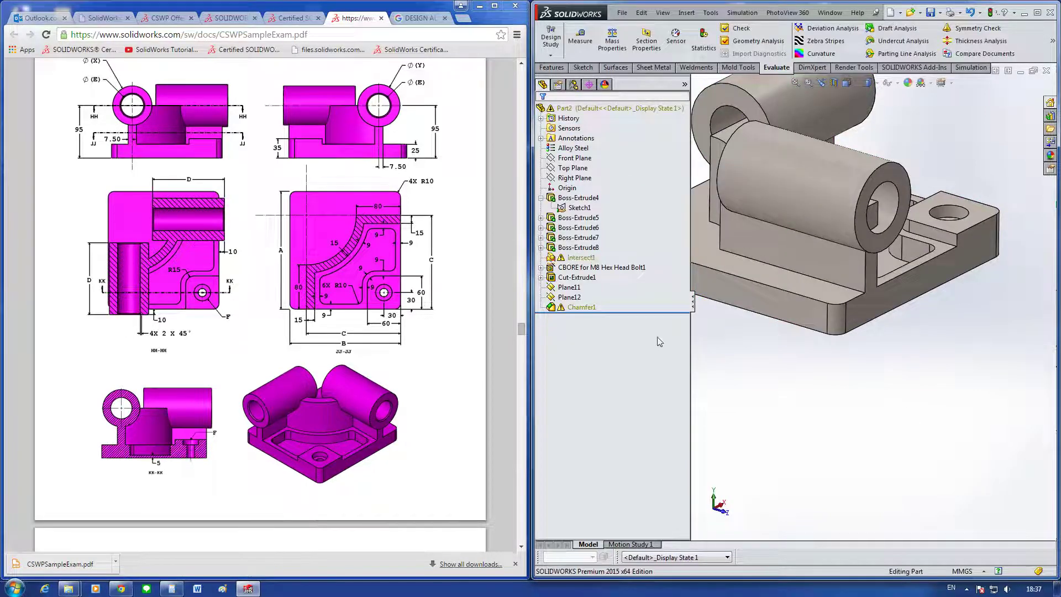
key(f)
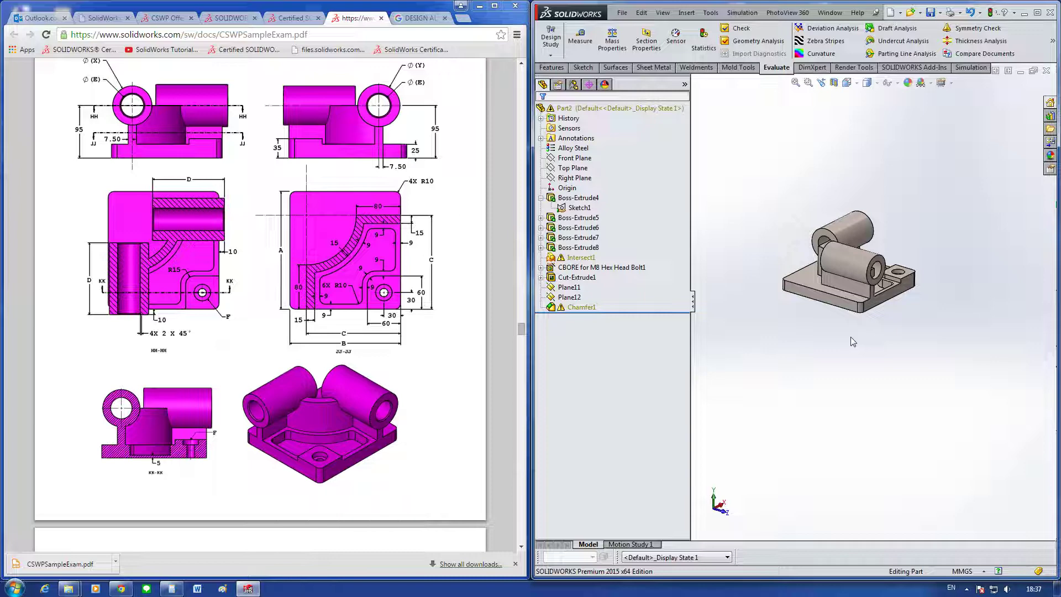
scroll(880, 274, down, 4)
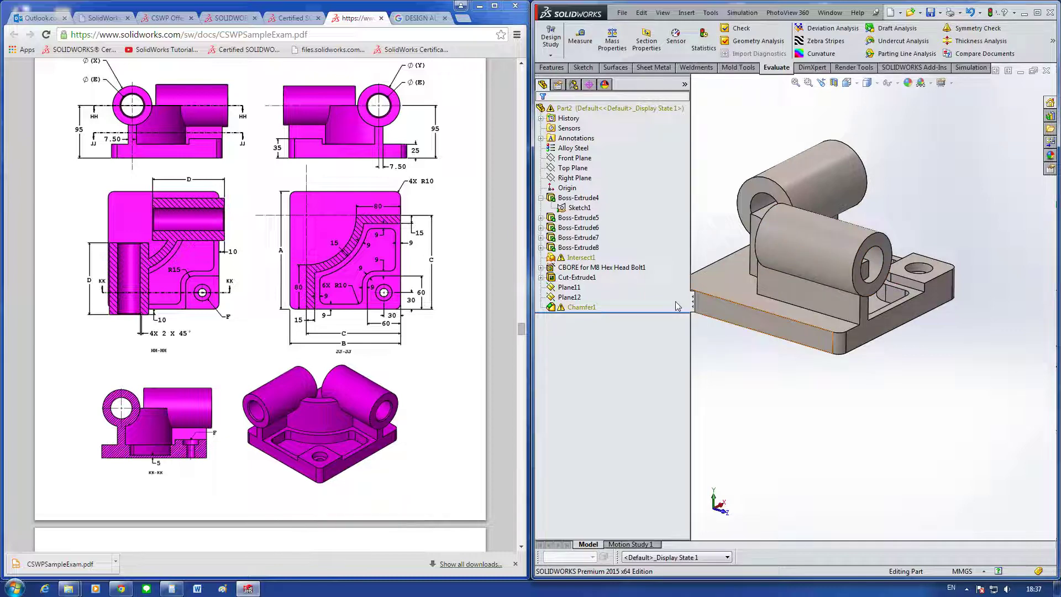
click(588, 268)
click(901, 461)
click(450, 380)
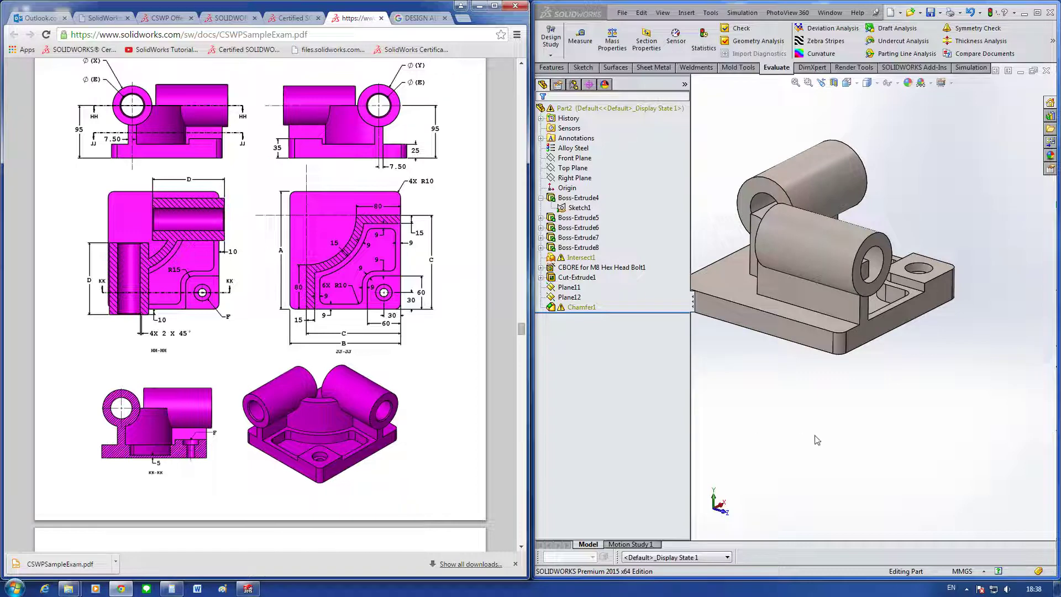
middle_drag(818, 439, 857, 470)
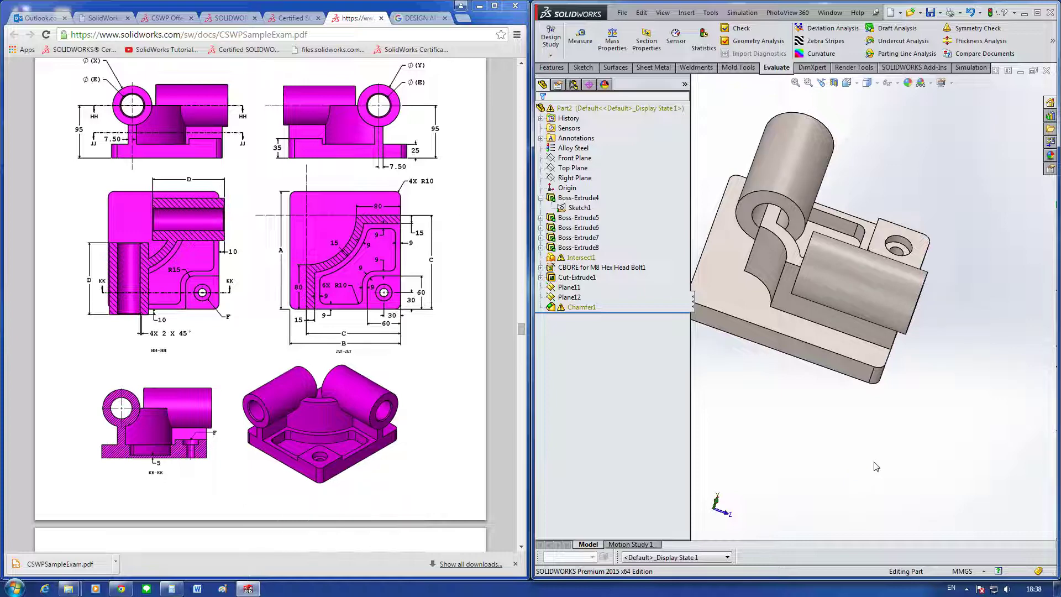
click(459, 366)
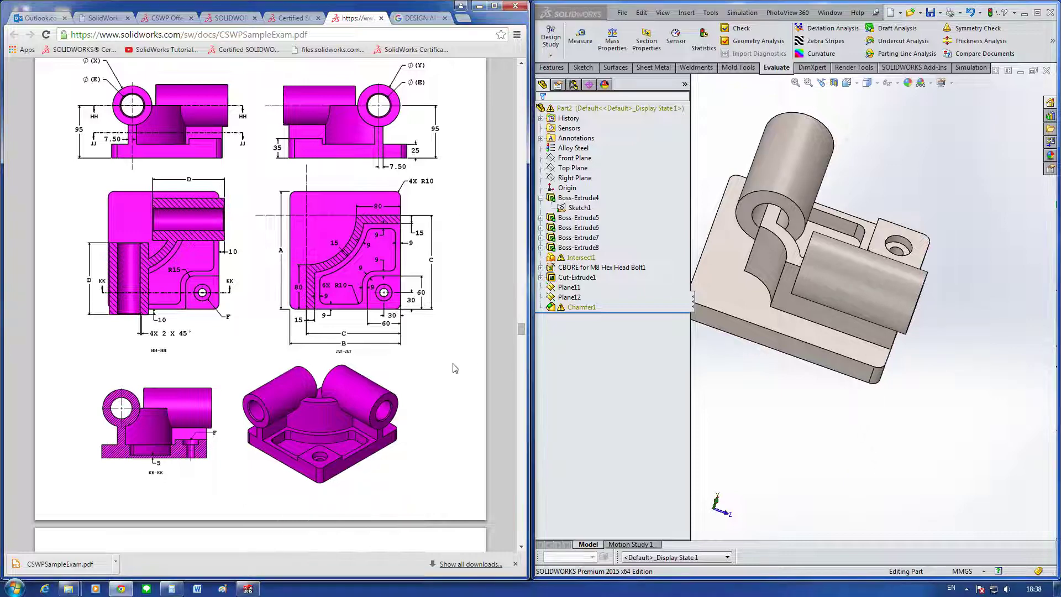
scroll(457, 368, down, 5)
scroll(457, 368, up, 3)
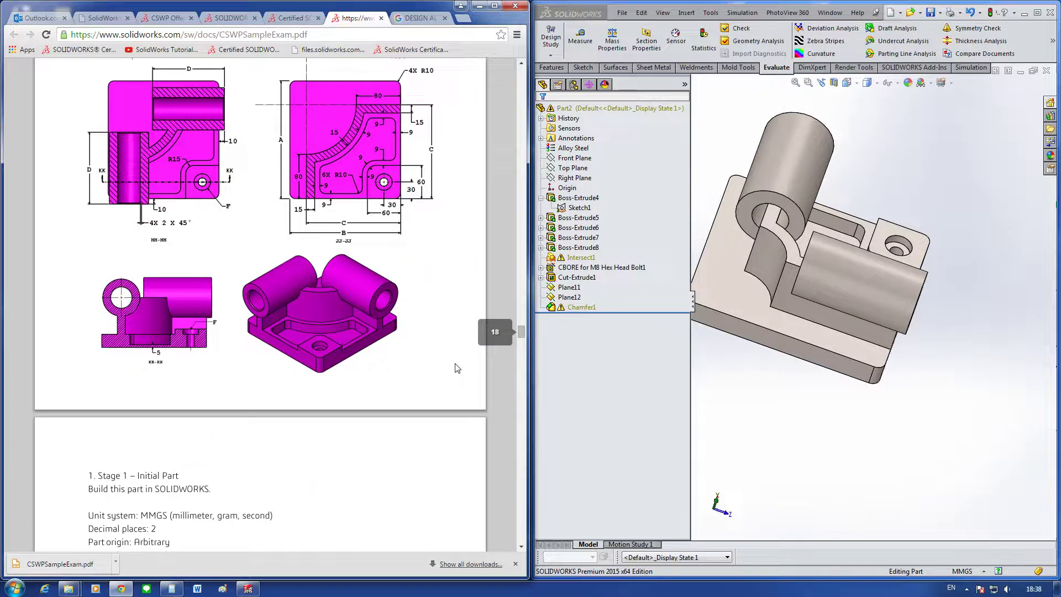
scroll(457, 368, down, 2)
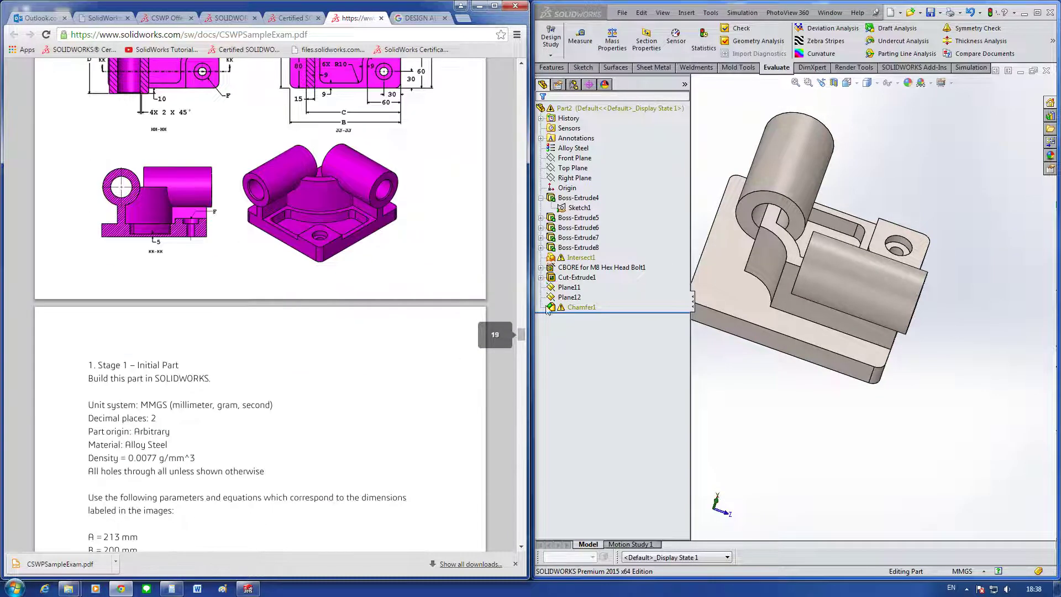
Step: Edit Boss-Extrude4's Sketch1 and view it from the Top
click(575, 227)
click(580, 208)
click(575, 179)
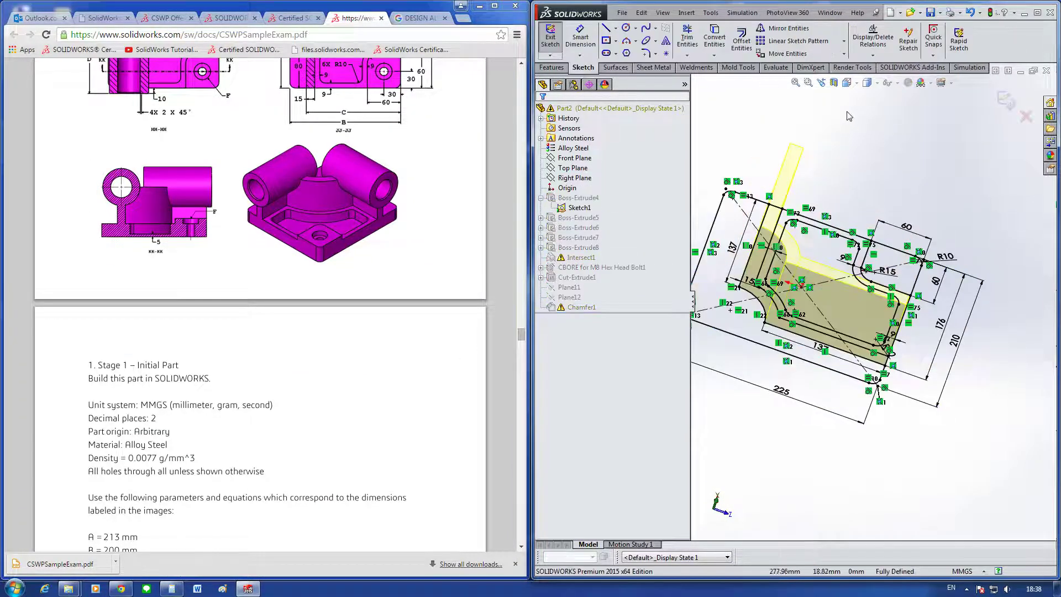
click(851, 87)
click(904, 138)
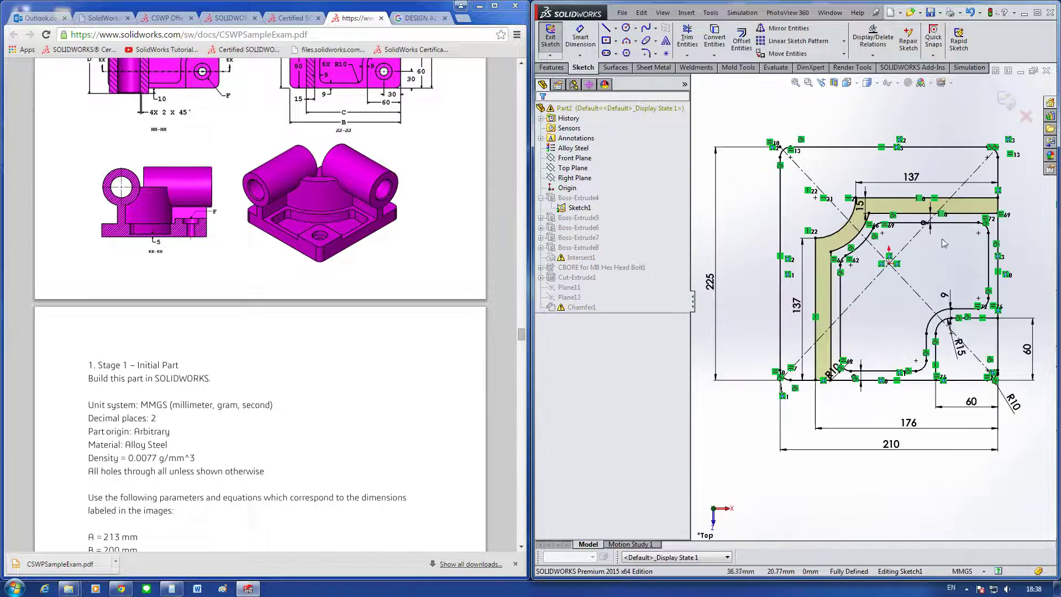
Step: Change both 137 mm dimensions to 80 mm and exit the sketch to rebuild
double_click(911, 178)
text(80)
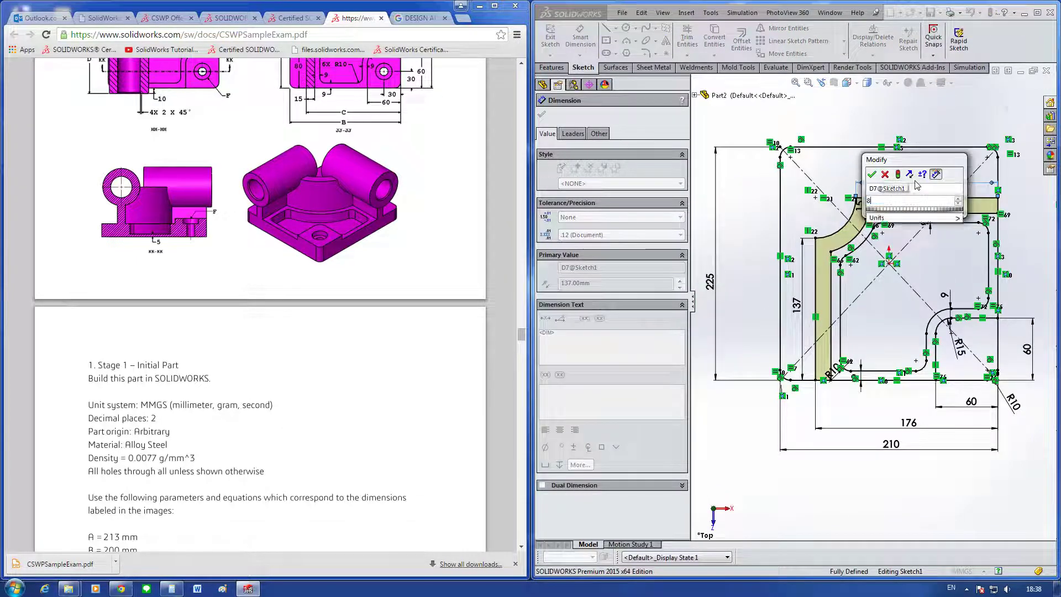
key(Return)
double_click(795, 305)
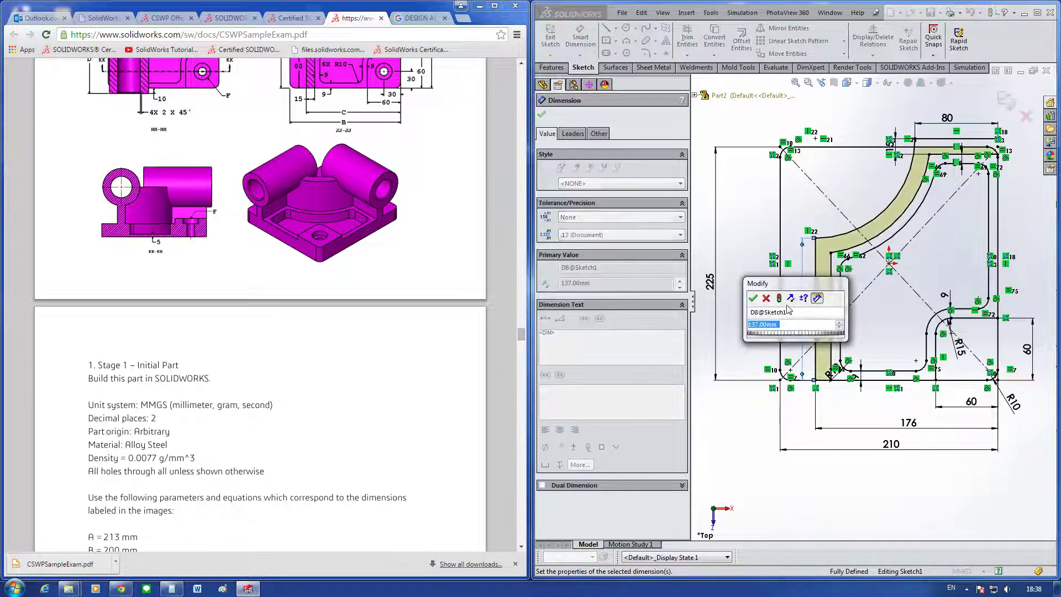
text(80)
key(Return)
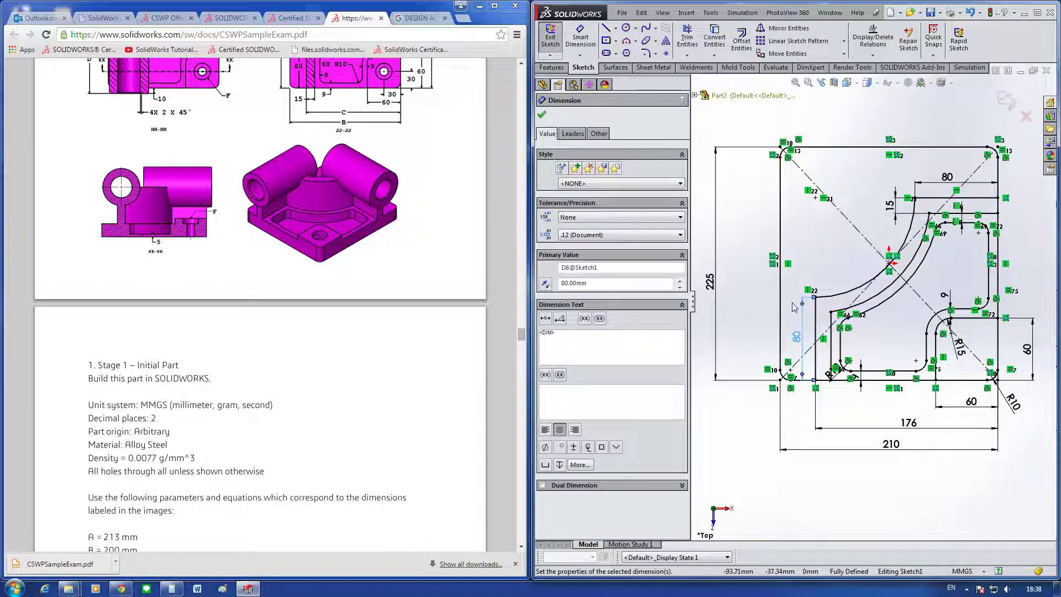
click(1005, 101)
Step: Show Boss-Extrude8's dimensions, including its 120 mm length, beside the PDF's Stage 1 parameters
middle_drag(878, 466, 816, 398)
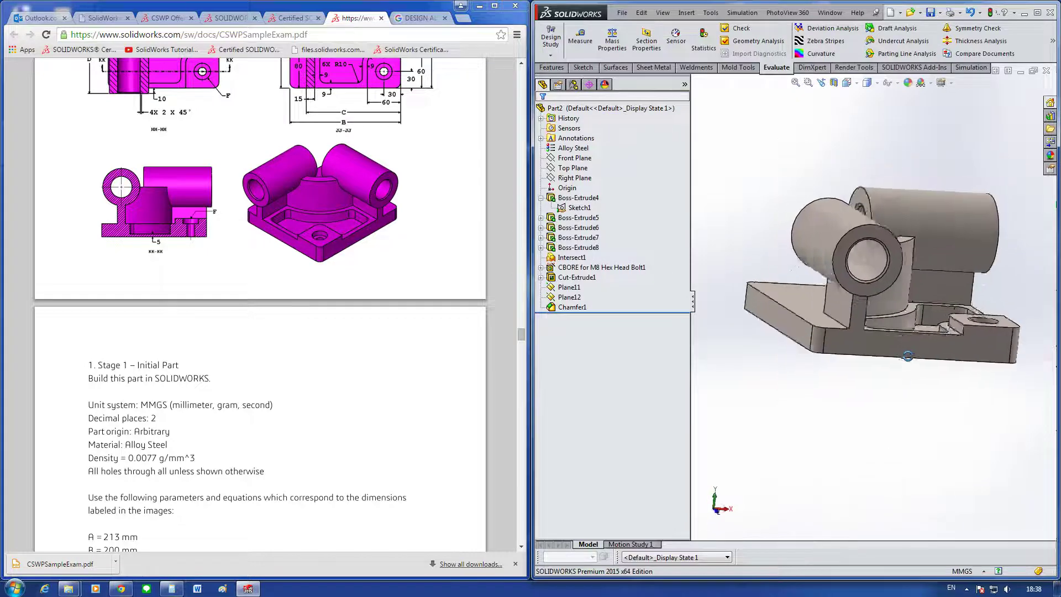
click(913, 316)
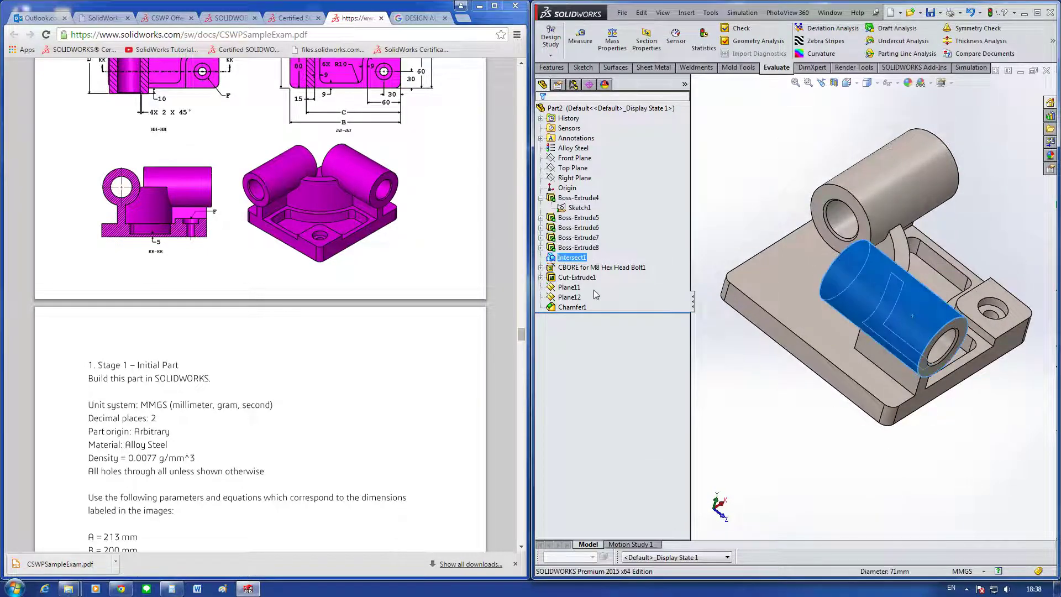
click(578, 247)
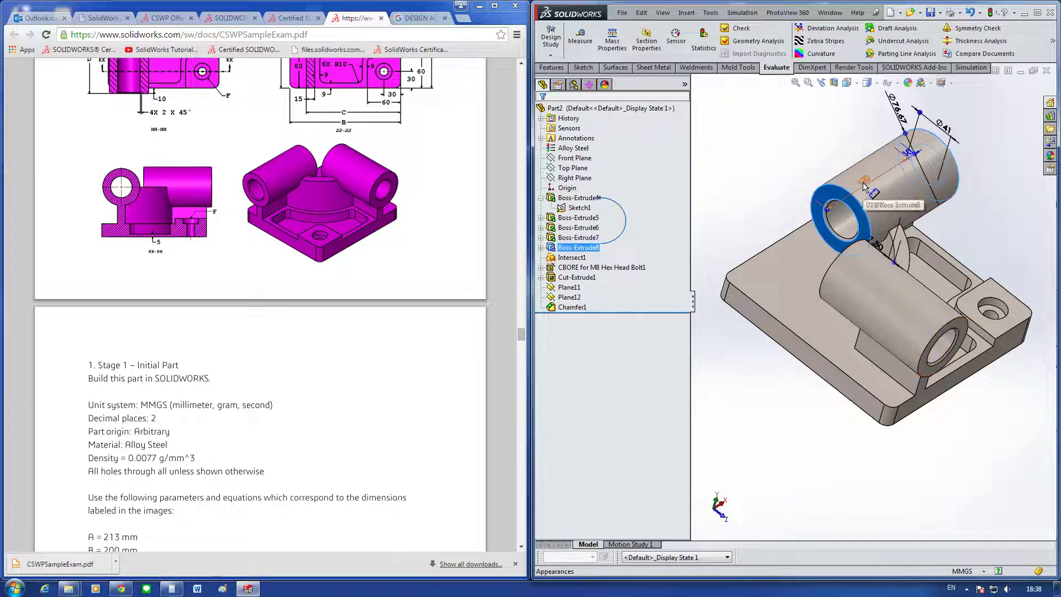
scroll(472, 268, up, 1)
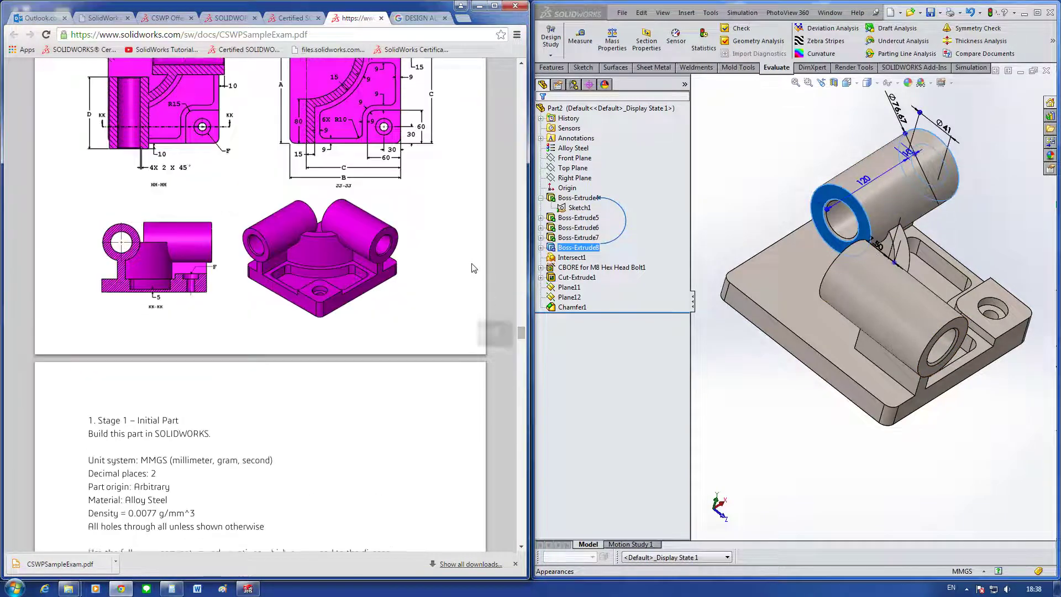
scroll(471, 268, up, 2)
scroll(473, 268, down, 6)
scroll(473, 268, down, 1)
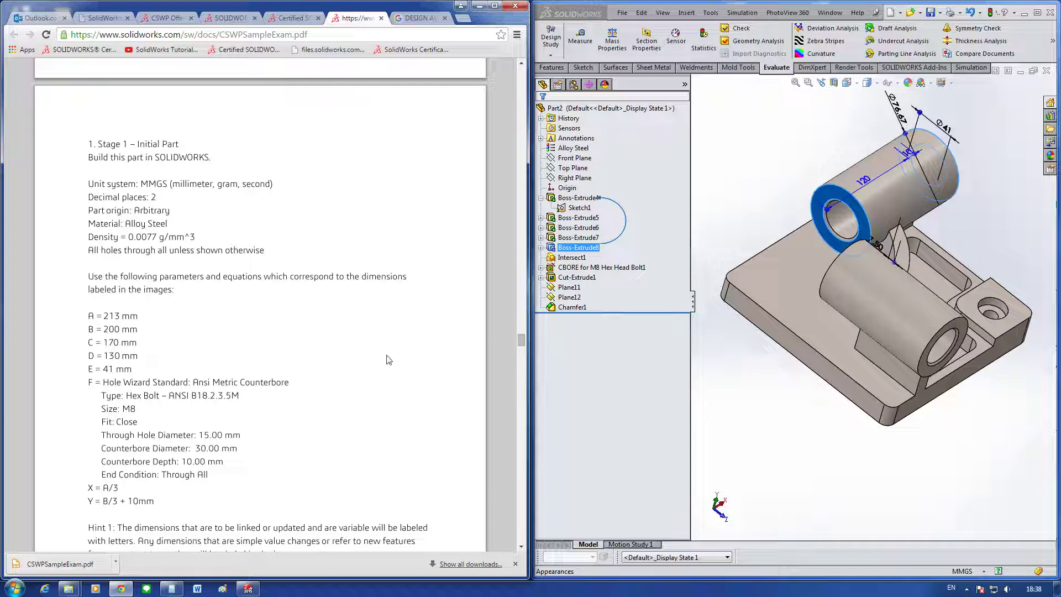
scroll(387, 365, down, 4)
scroll(386, 376, down, 4)
scroll(385, 380, down, 5)
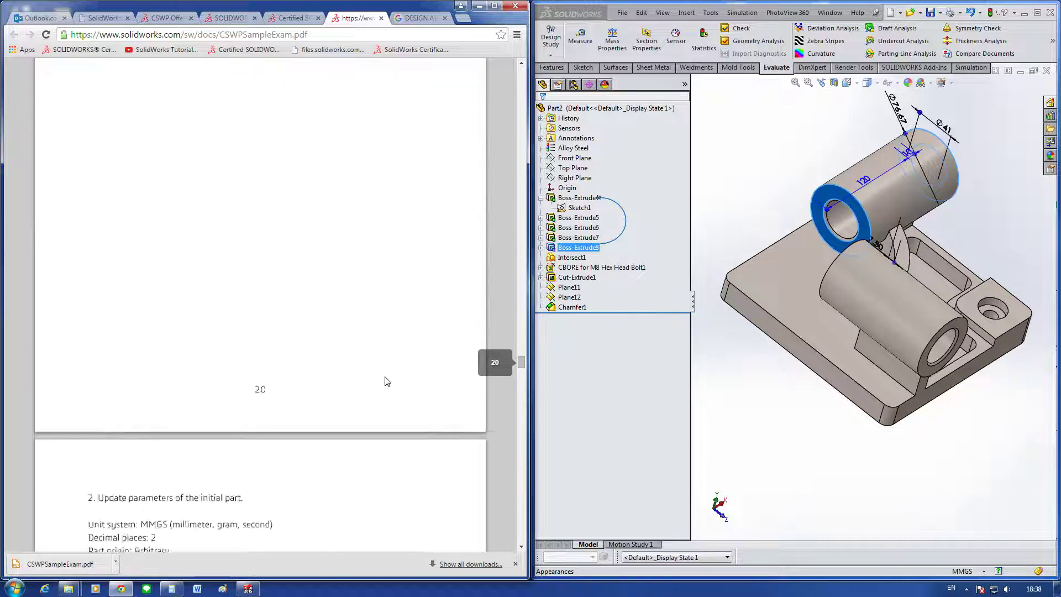
scroll(387, 380, down, 5)
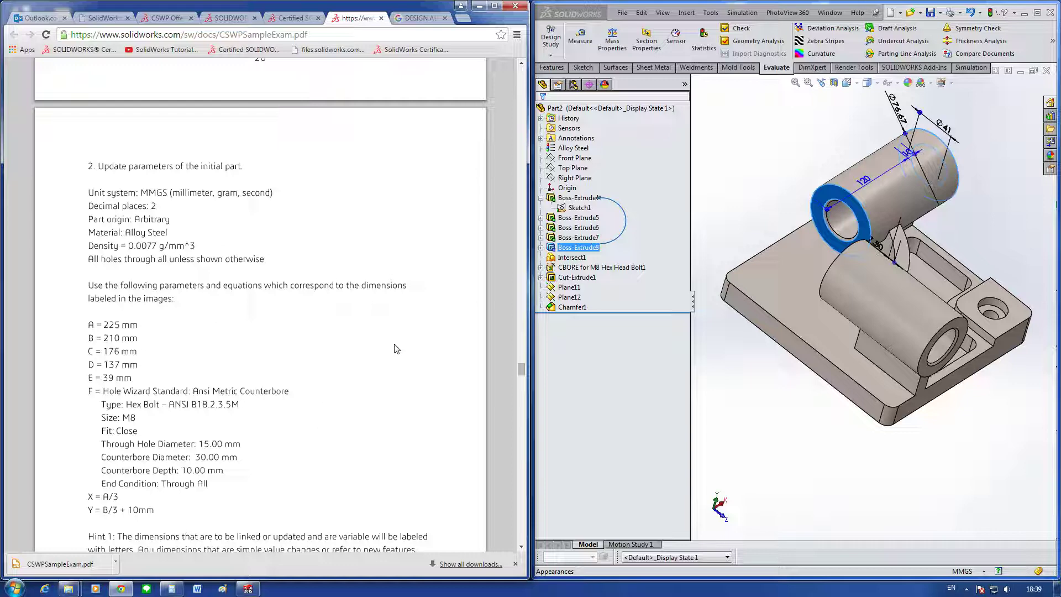
scroll(454, 278, up, 3)
Step: Change the back cylinder's Boss-Extrude8 length from 120 to 127 mm
scroll(447, 281, up, 8)
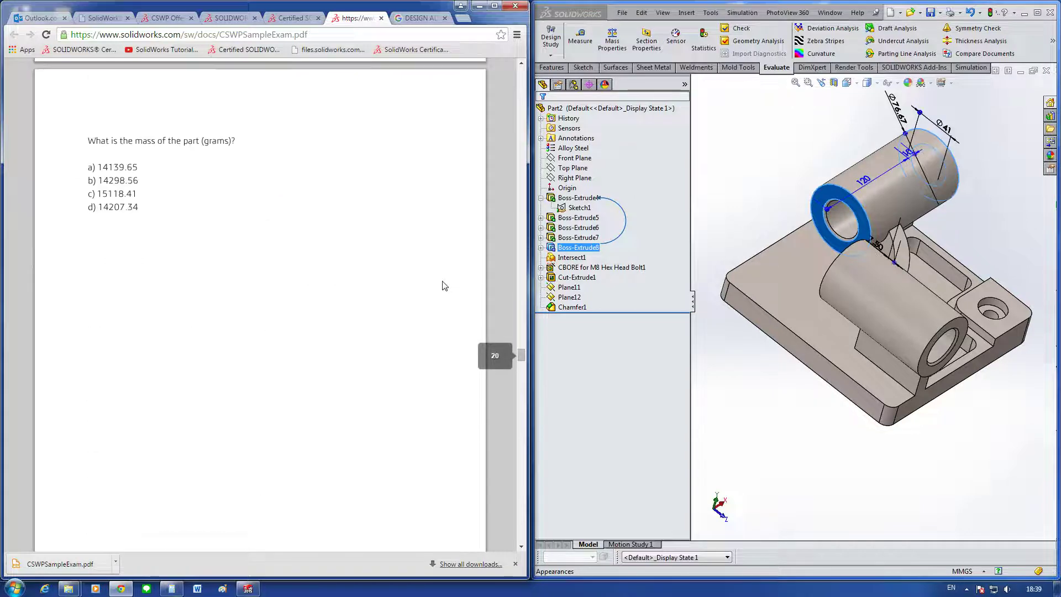
scroll(441, 280, up, 8)
scroll(438, 277, up, 5)
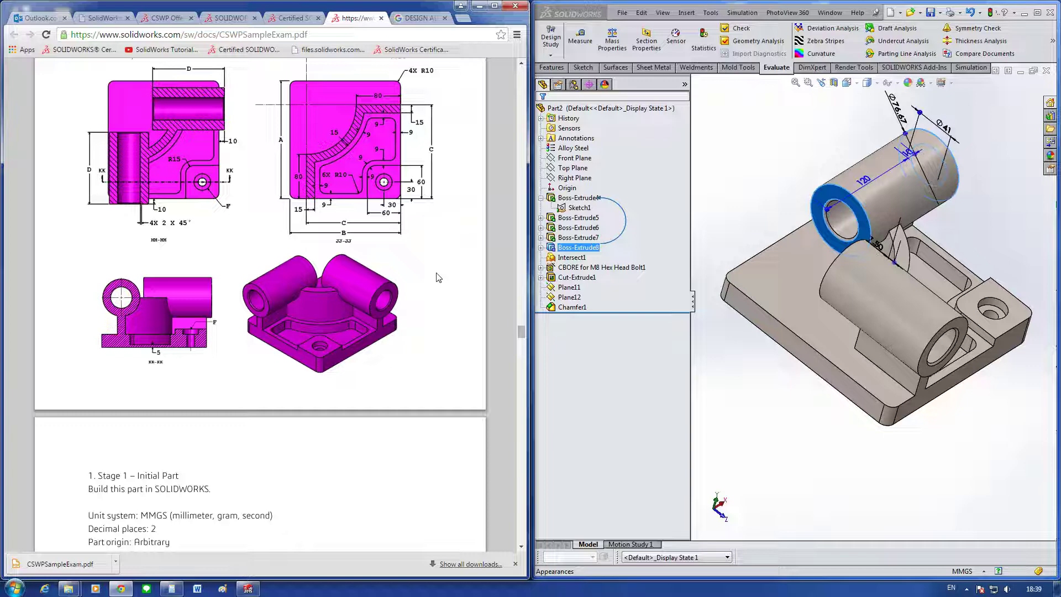
double_click(868, 180)
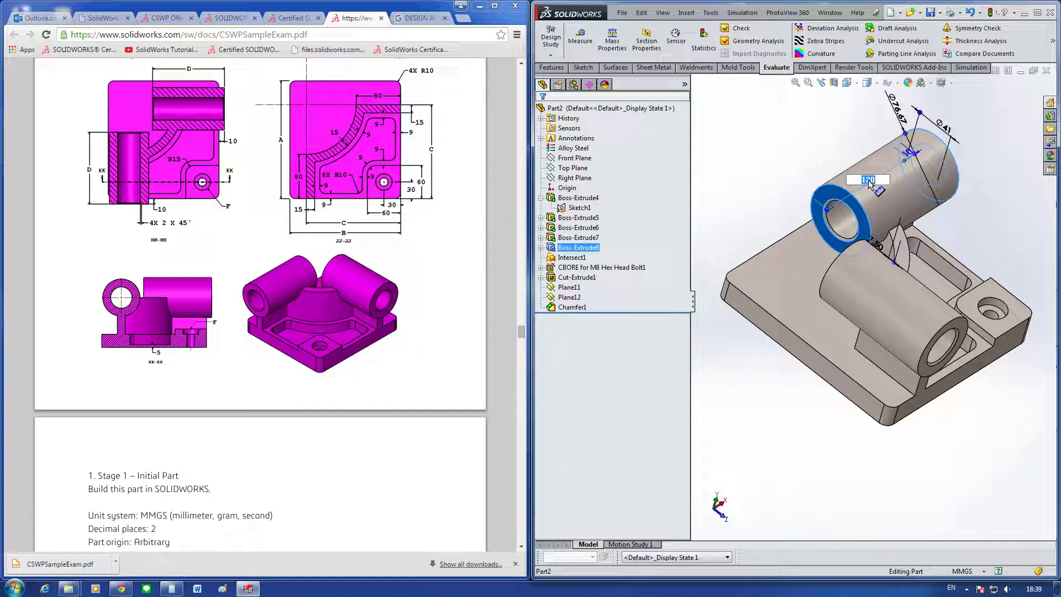
text(127)
key(Return)
click(785, 156)
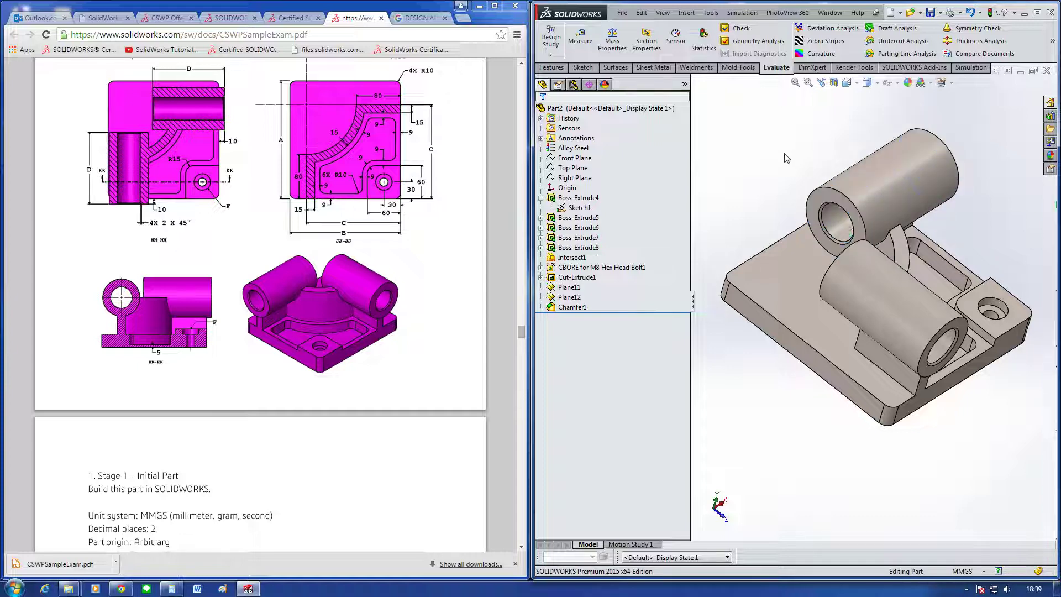
Step: Open Boss-Extrude7's 120 mm length, close the edit unchanged, and show the isometric view
click(865, 288)
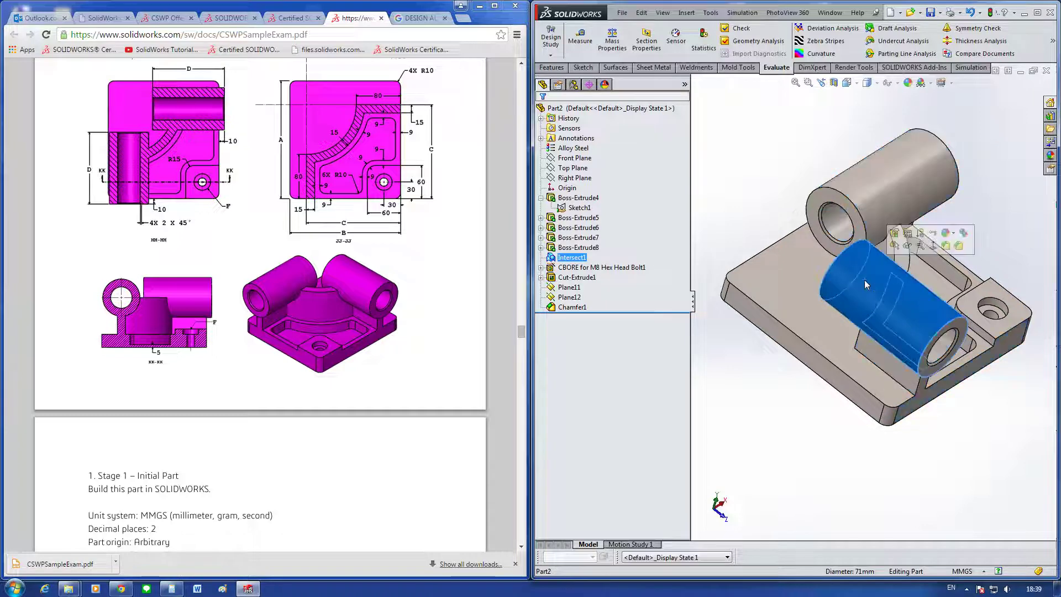
middle_drag(864, 281, 818, 304)
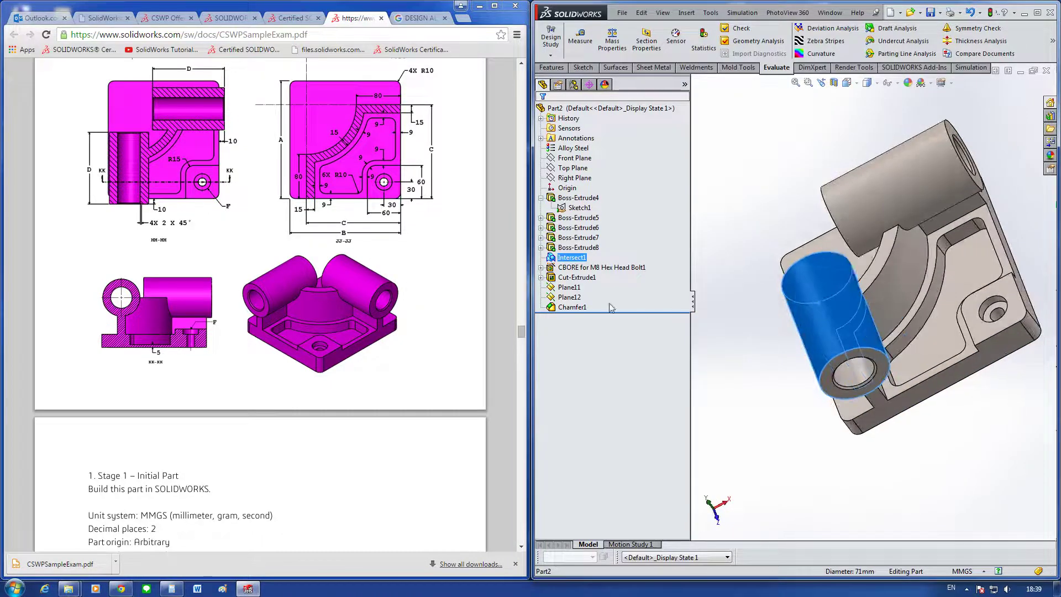
click(578, 248)
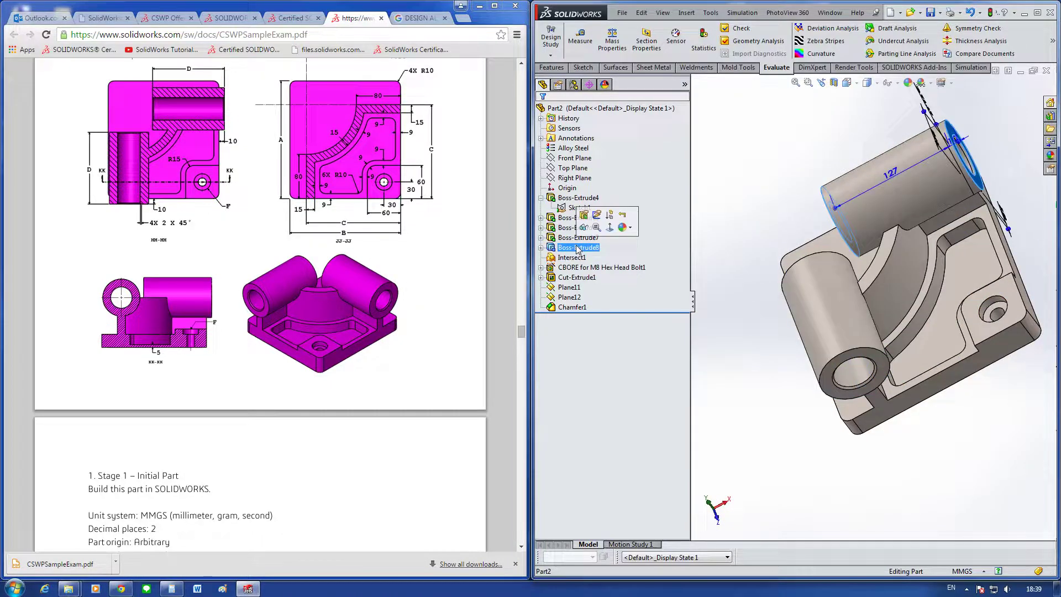
click(571, 238)
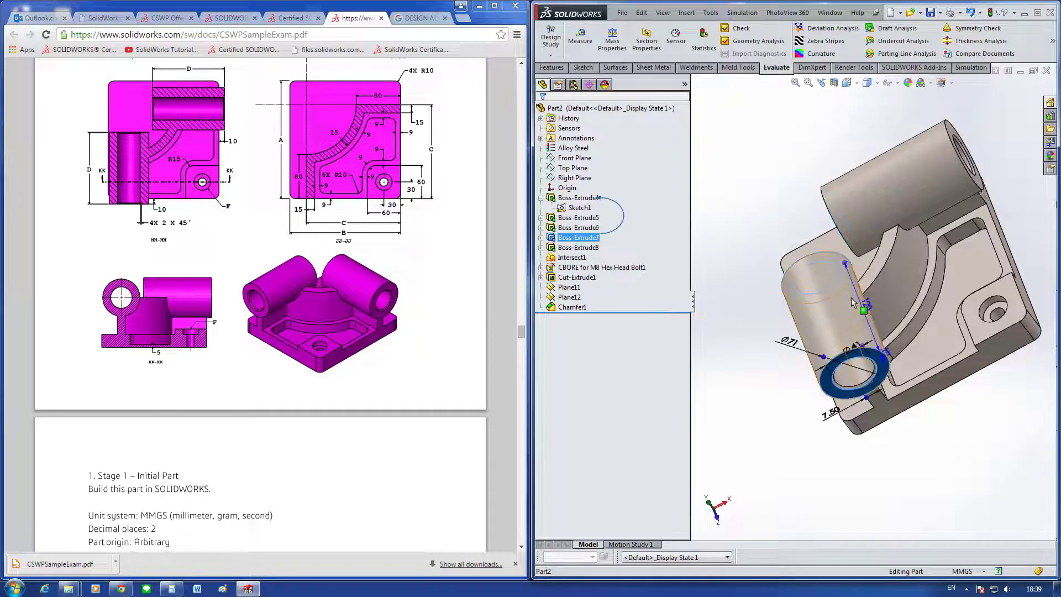
double_click(867, 305)
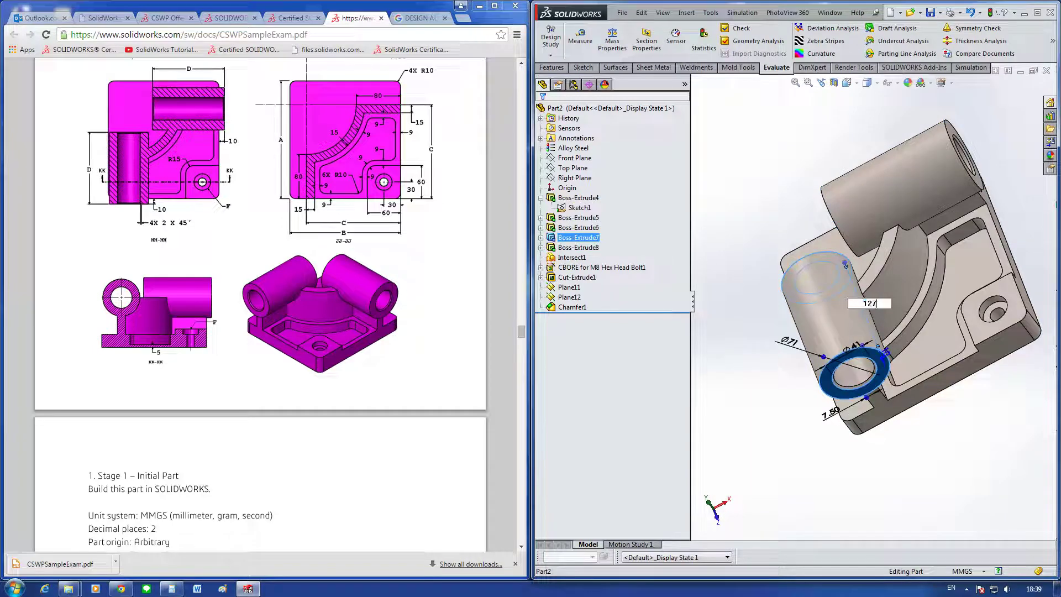
click(980, 419)
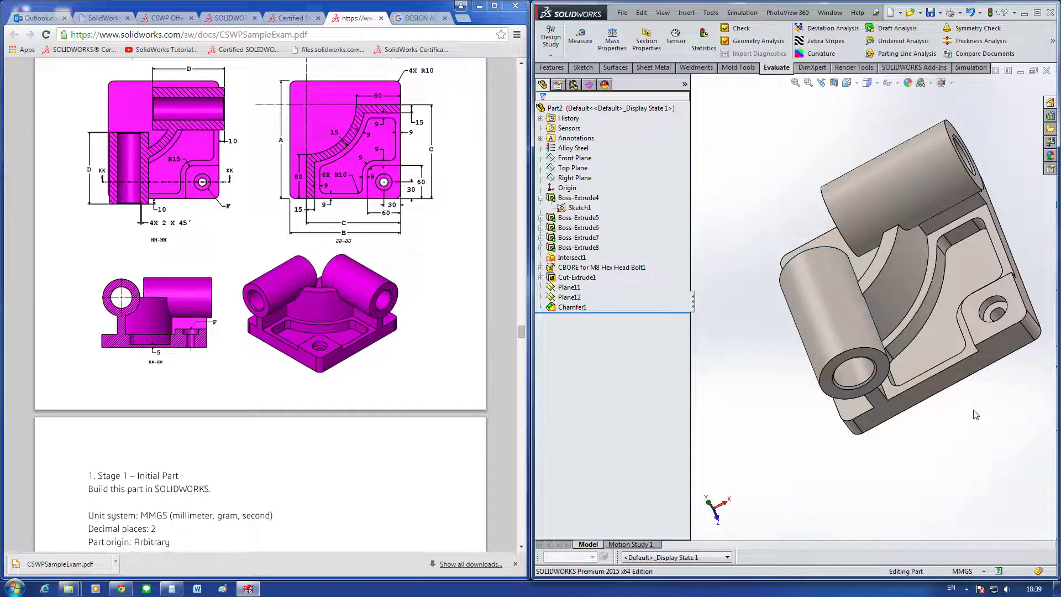
key(ctrl+7)
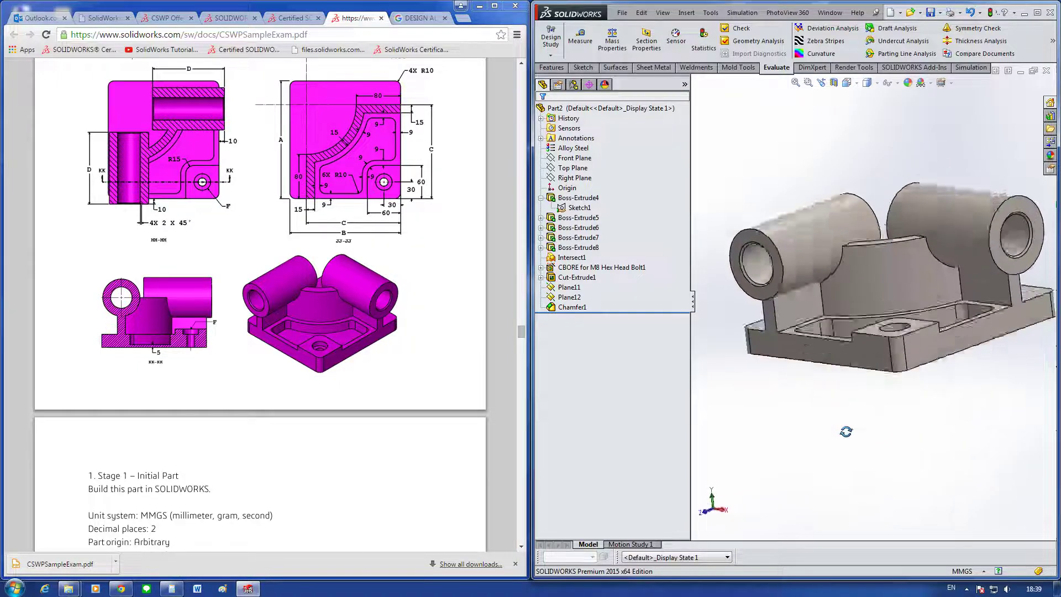
Step: Scroll the exam PDF to the Stage 2 parameters, A = 225 mm through E = 39 mm
click(371, 371)
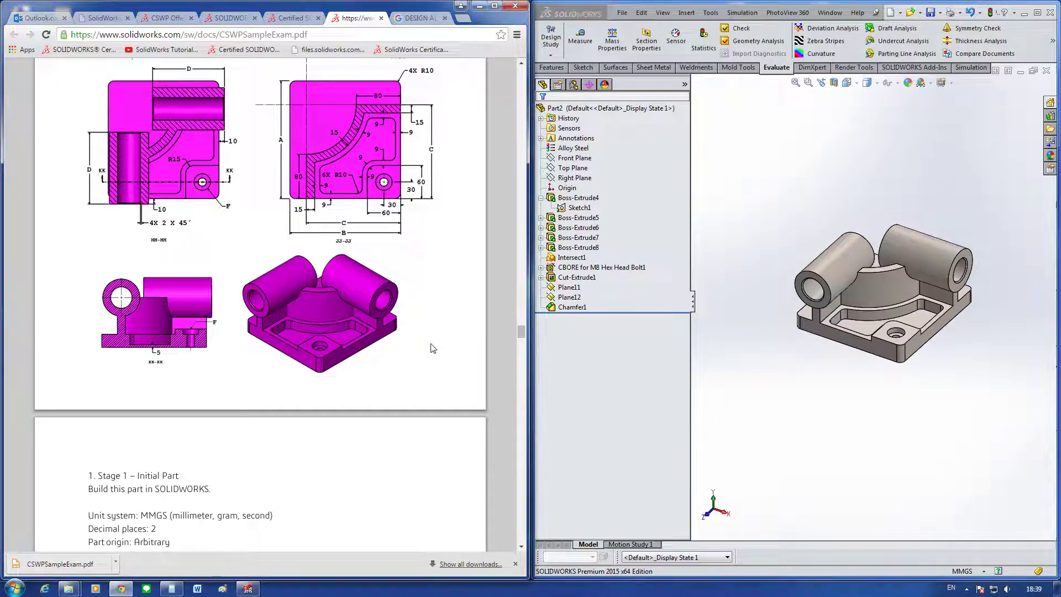
scroll(436, 351, down, 1)
scroll(437, 350, down, 7)
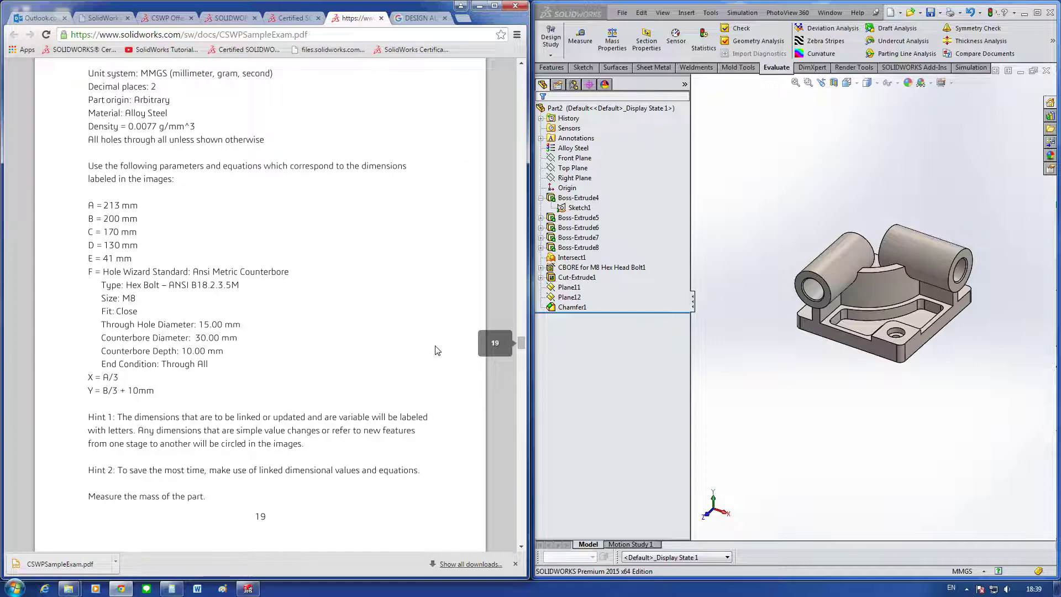
scroll(437, 351, down, 5)
scroll(434, 351, down, 5)
scroll(433, 353, down, 5)
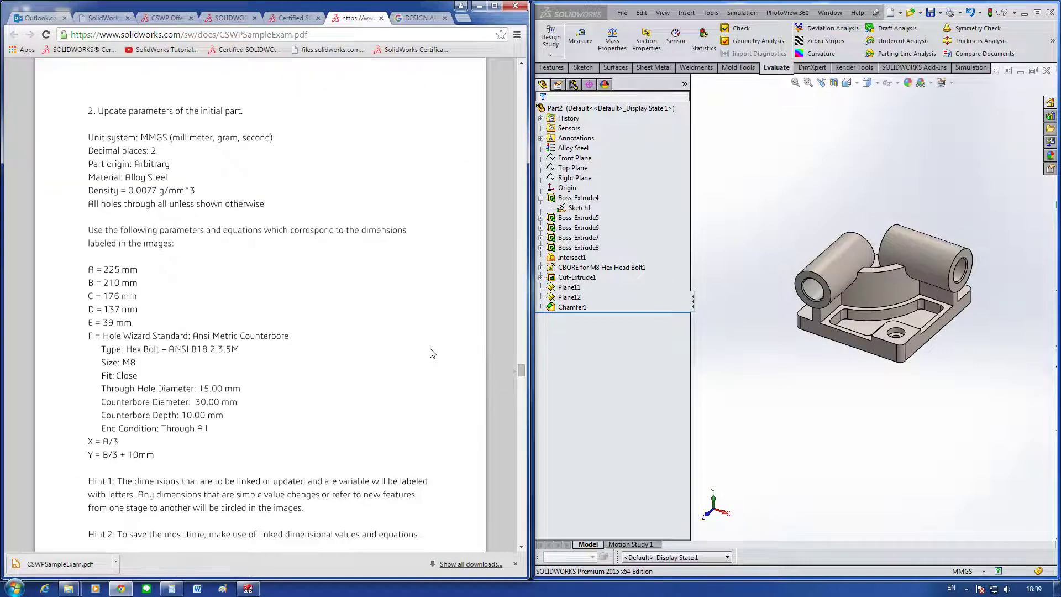
Step: Inspect Intersect1 and the CBORE for M8 Hex Head Bolt1 feature on the model
click(815, 292)
ctrl+click(580, 268)
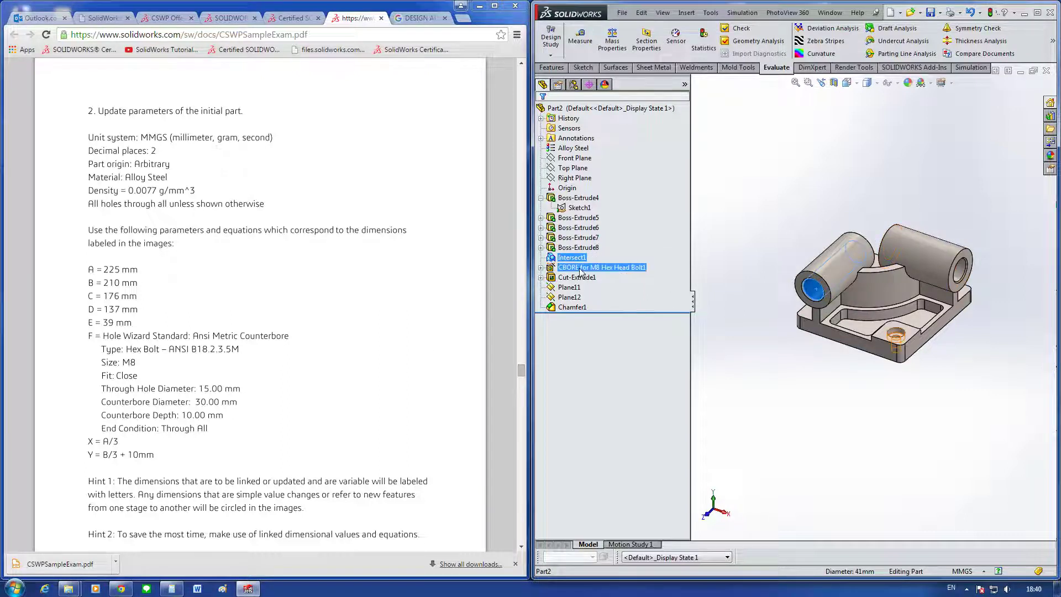
click(580, 269)
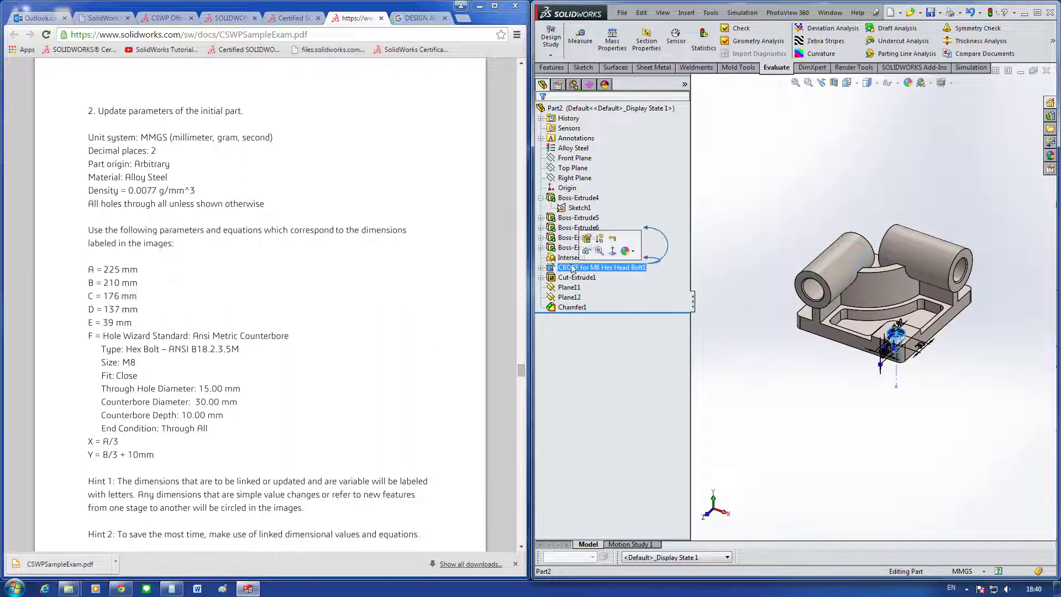
Step: Change Boss-Extrude7's Ø41 bore diameter to 39 mm
click(722, 358)
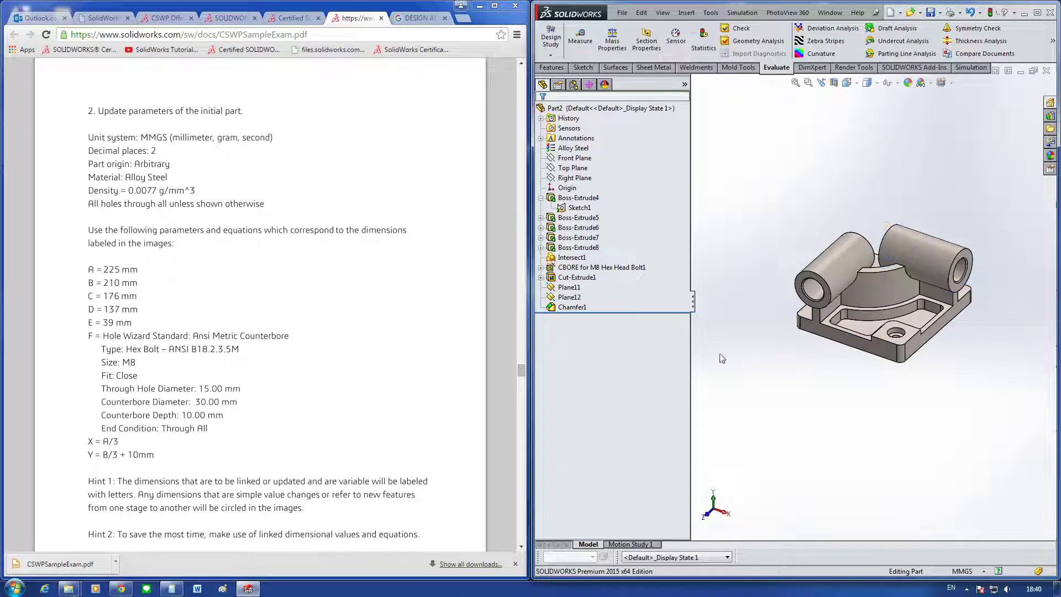
click(577, 276)
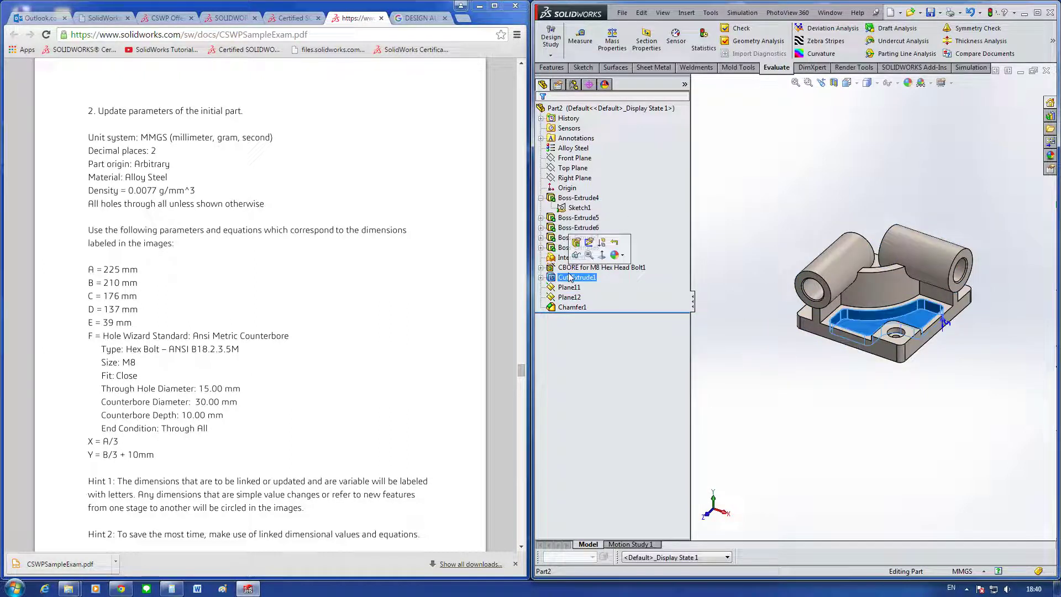
click(714, 347)
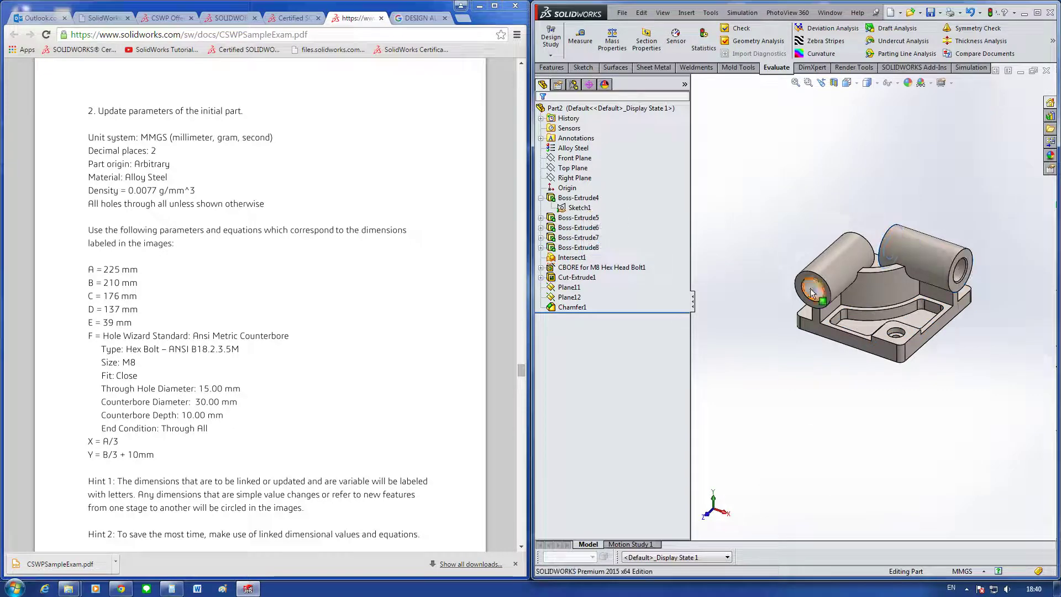
click(578, 247)
ctrl+click(572, 238)
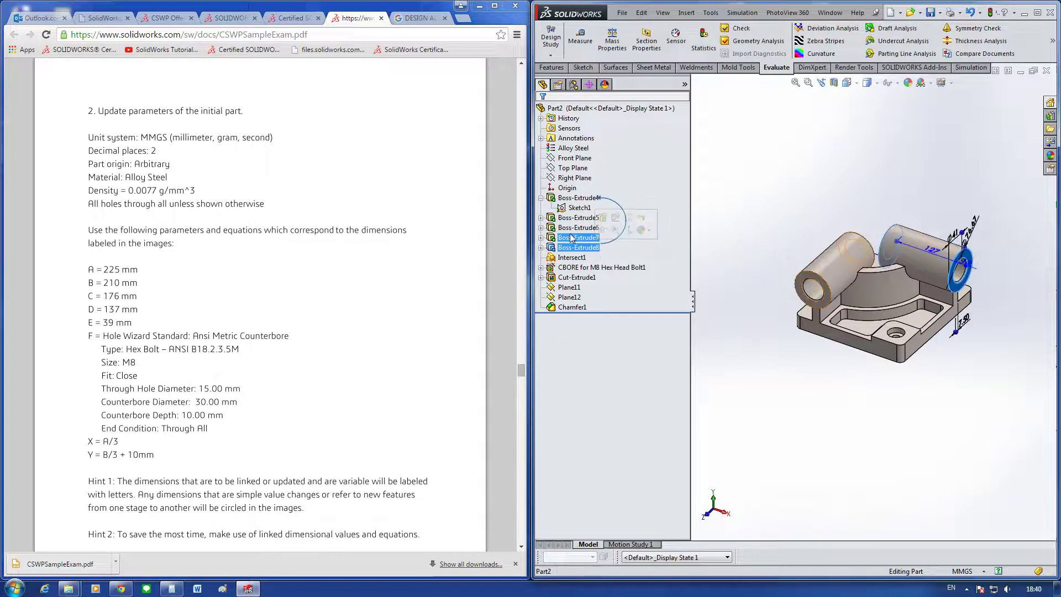
scroll(893, 314, down, 5)
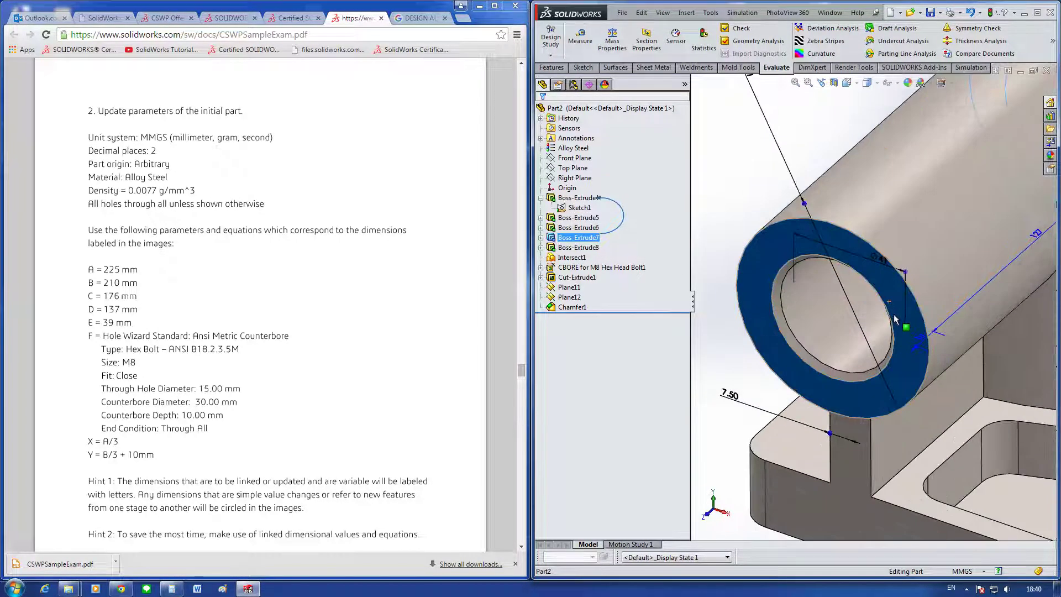
double_click(879, 259)
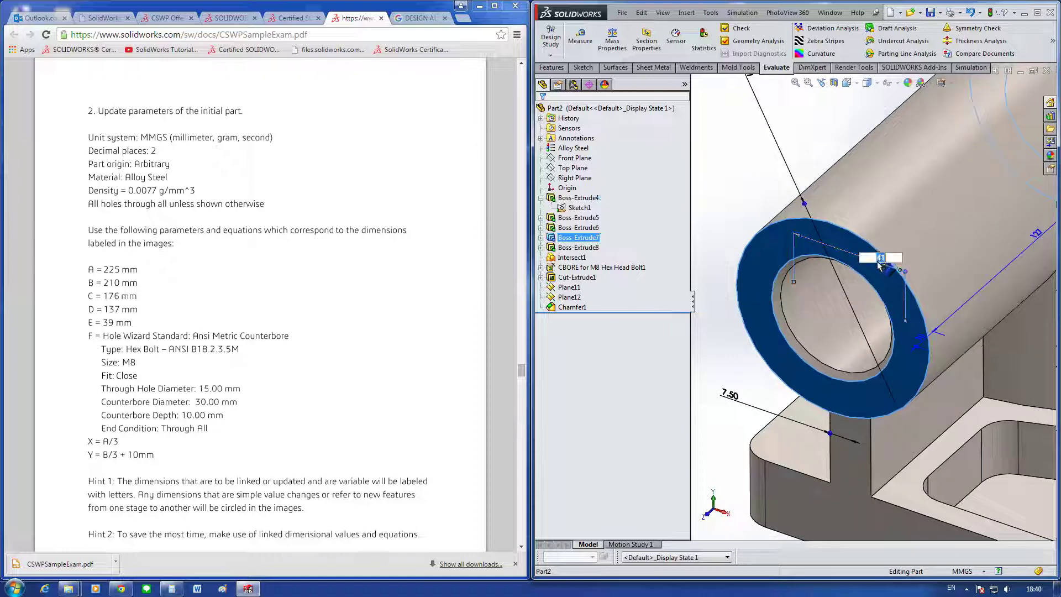
key(Return)
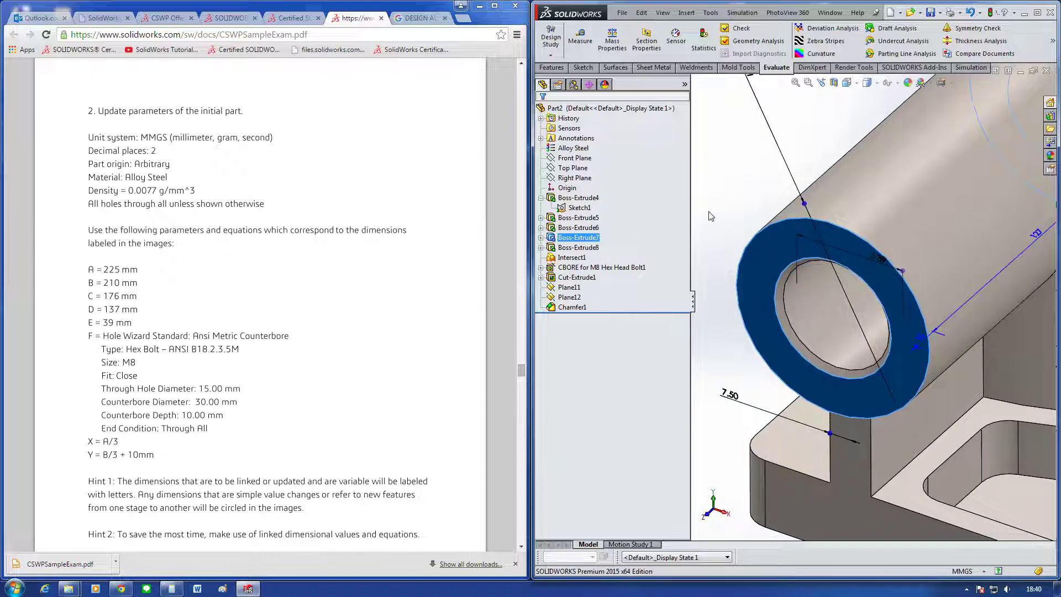
Step: Change Boss-Extrude8's Ø41 bore to 39 mm and check the bore edge diameter
scroll(851, 245, up, 5)
scroll(1011, 259, up, 3)
scroll(946, 302, down, 5)
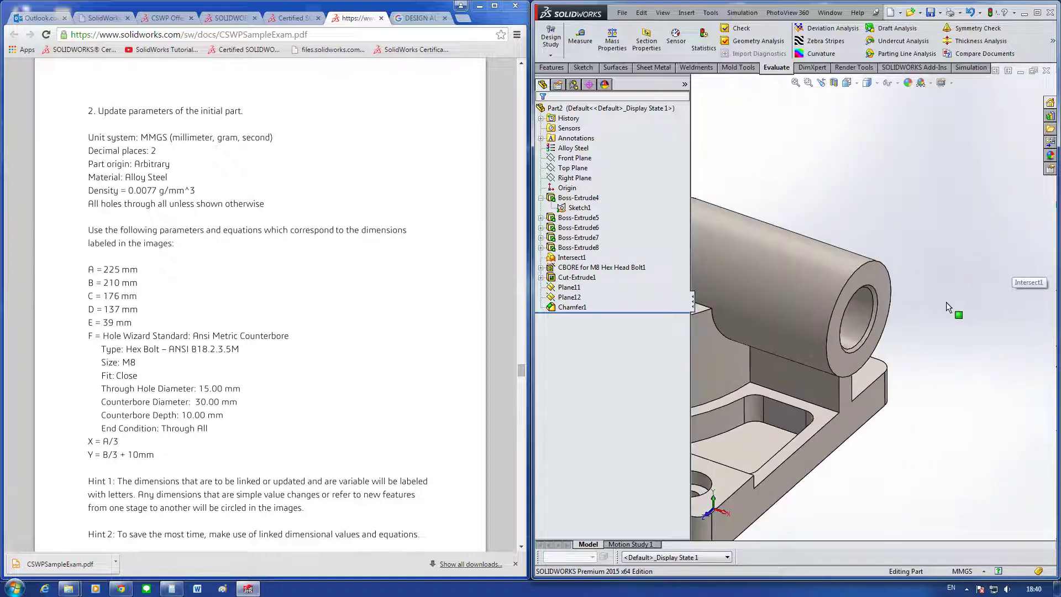
click(844, 316)
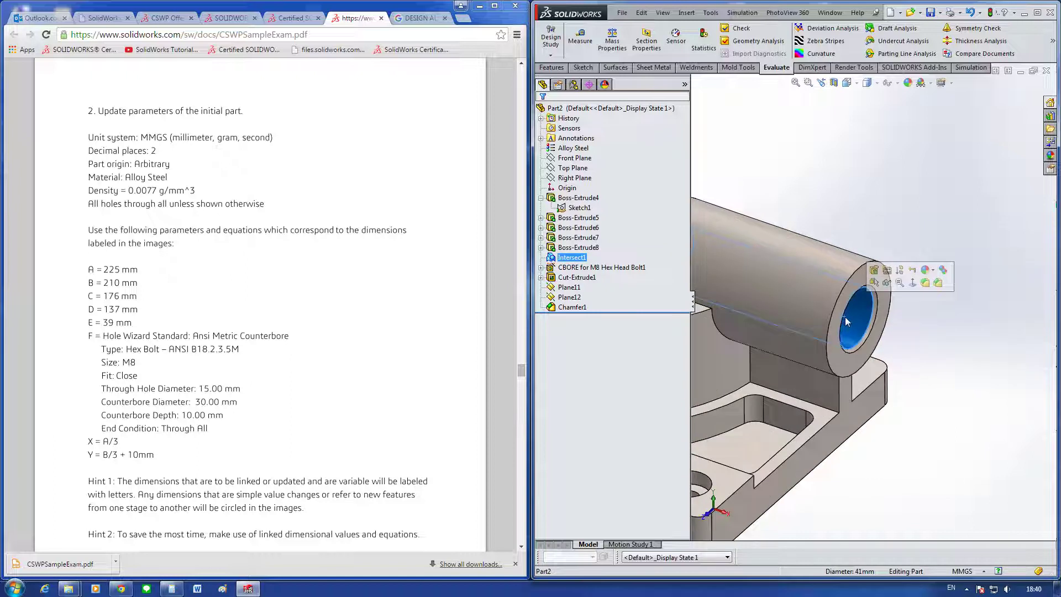
click(584, 248)
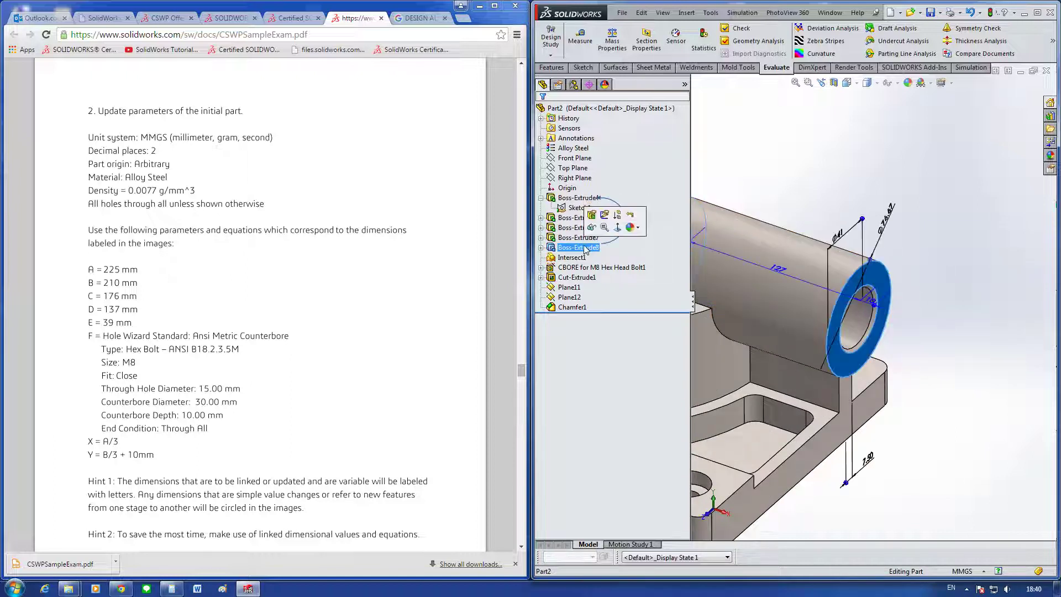
double_click(839, 236)
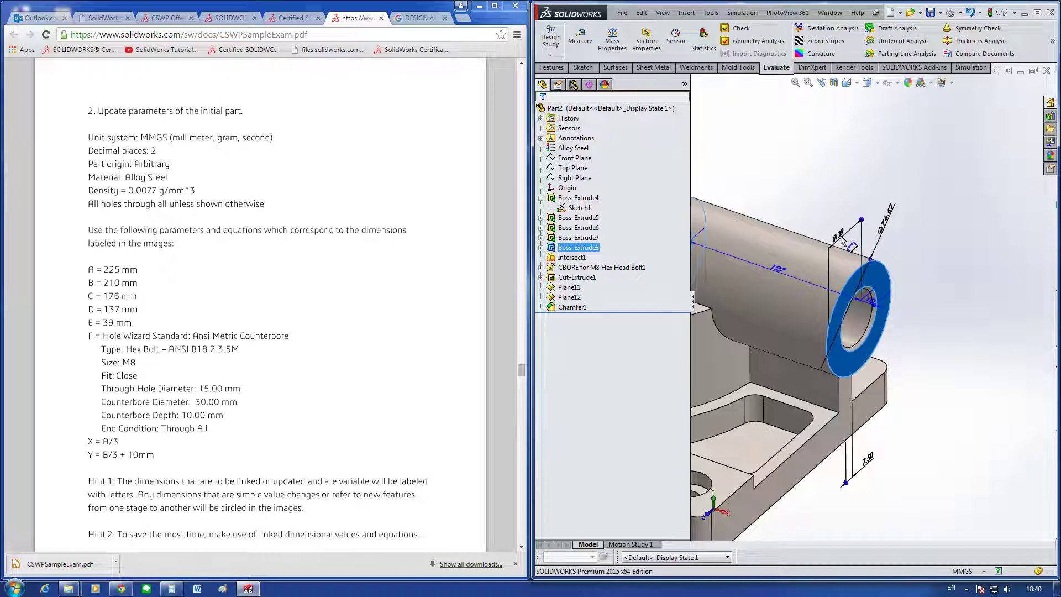
click(831, 178)
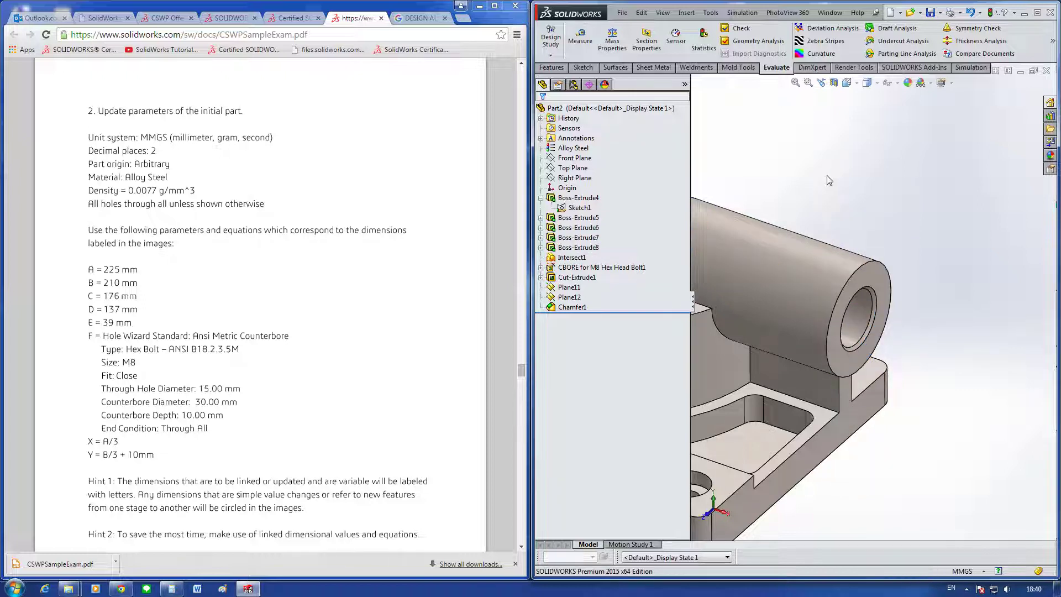
scroll(886, 307, up, 2)
scroll(870, 310, down, 3)
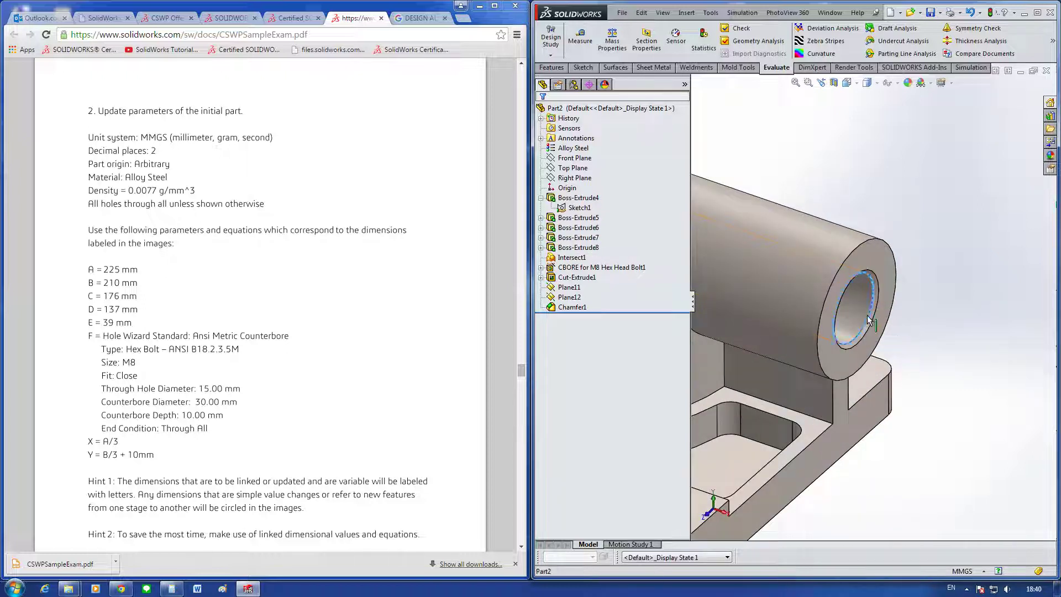
click(868, 320)
click(967, 477)
key(f)
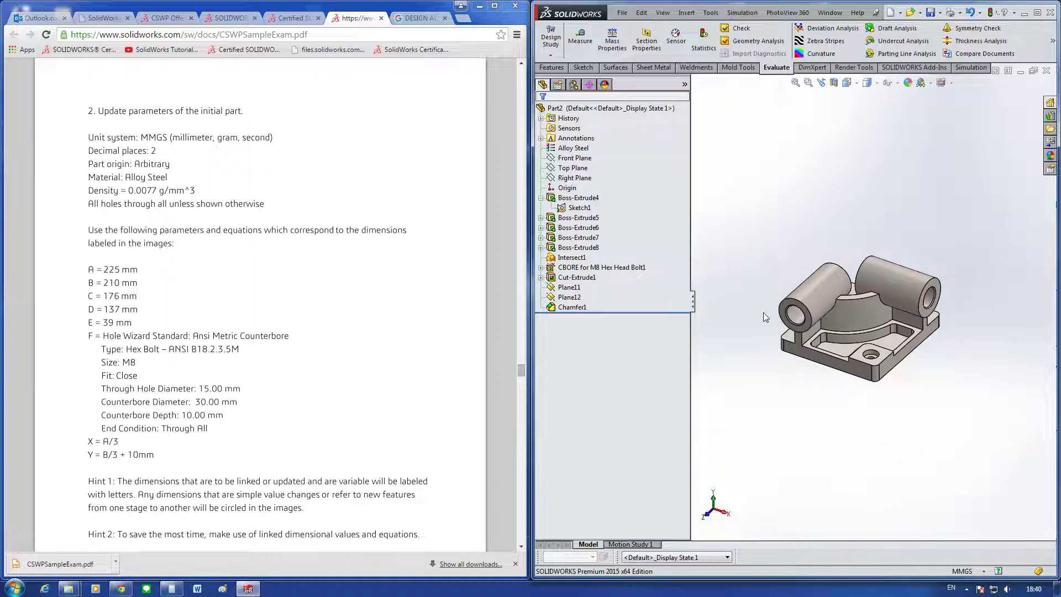
click(379, 358)
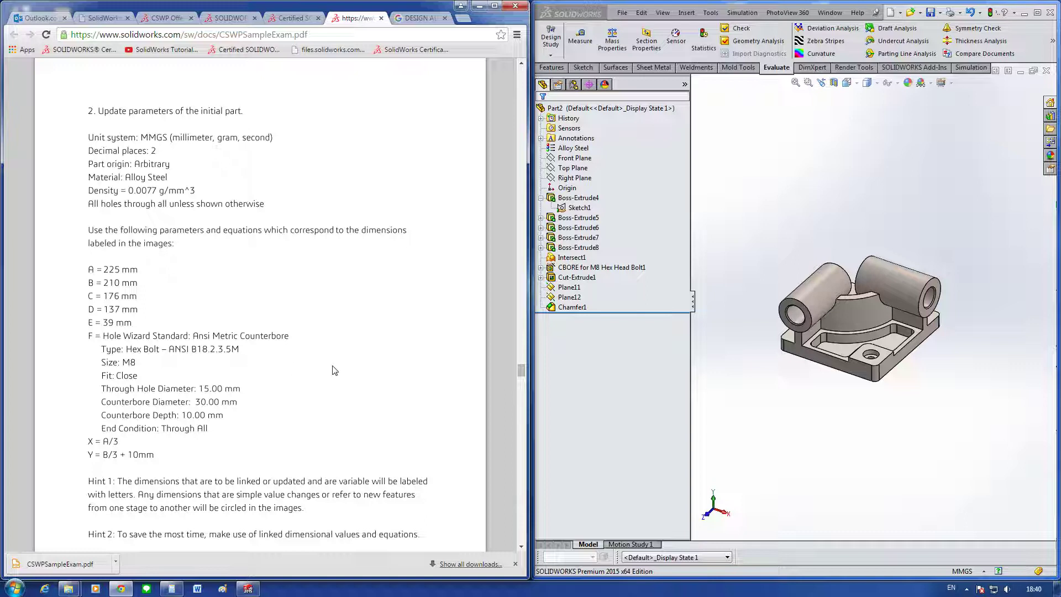
click(874, 358)
scroll(872, 356, down, 5)
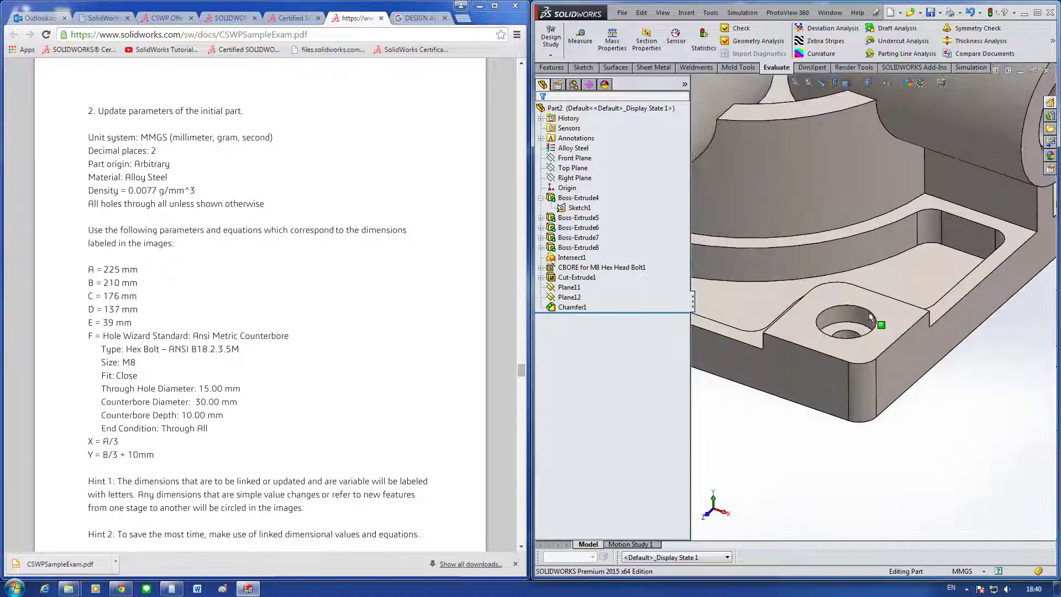
click(868, 313)
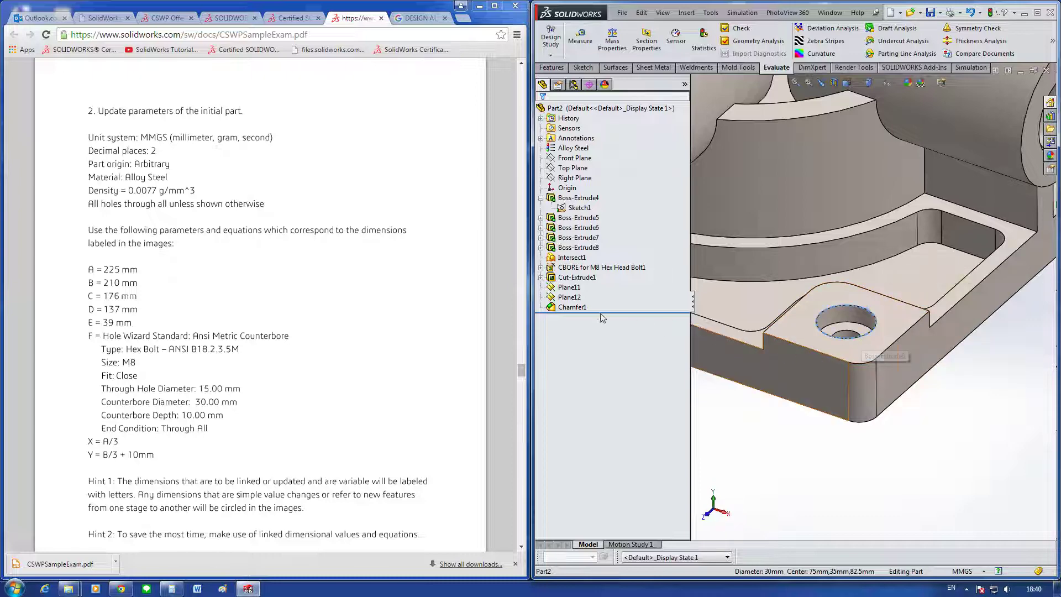
click(580, 267)
Step: Re-confirm the M8 counterbore hole at 15 mm hole, 30 mm counterbore, 10 mm depth
click(592, 241)
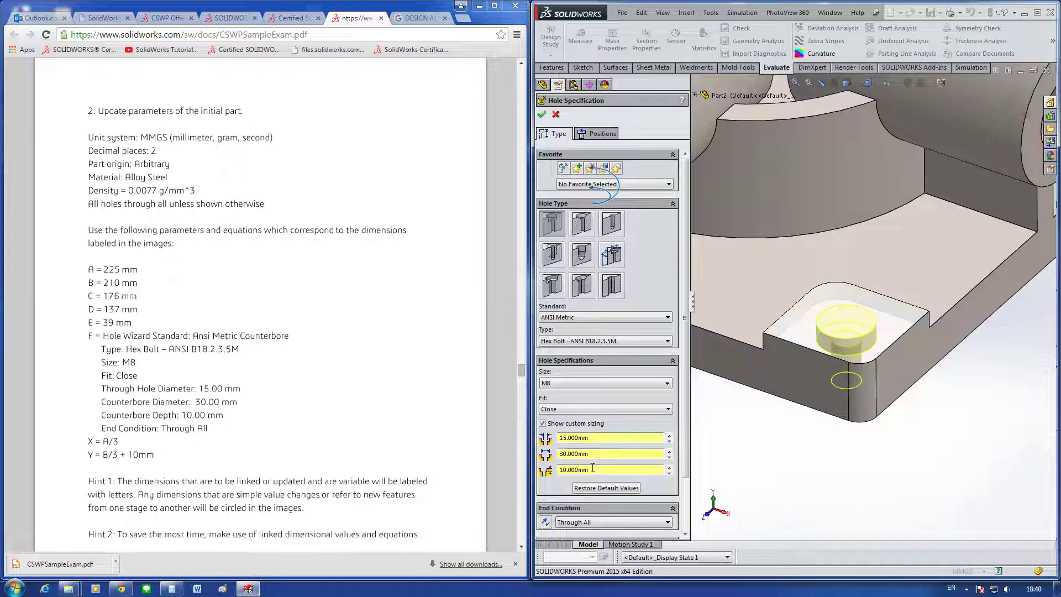
click(542, 115)
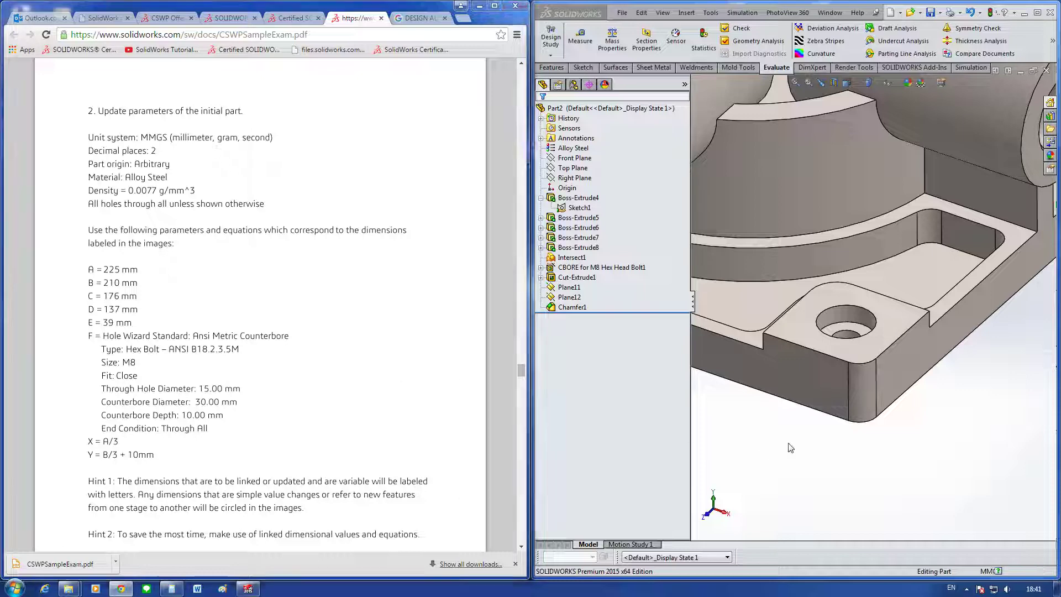
key(f)
middle_drag(791, 444, 765, 369)
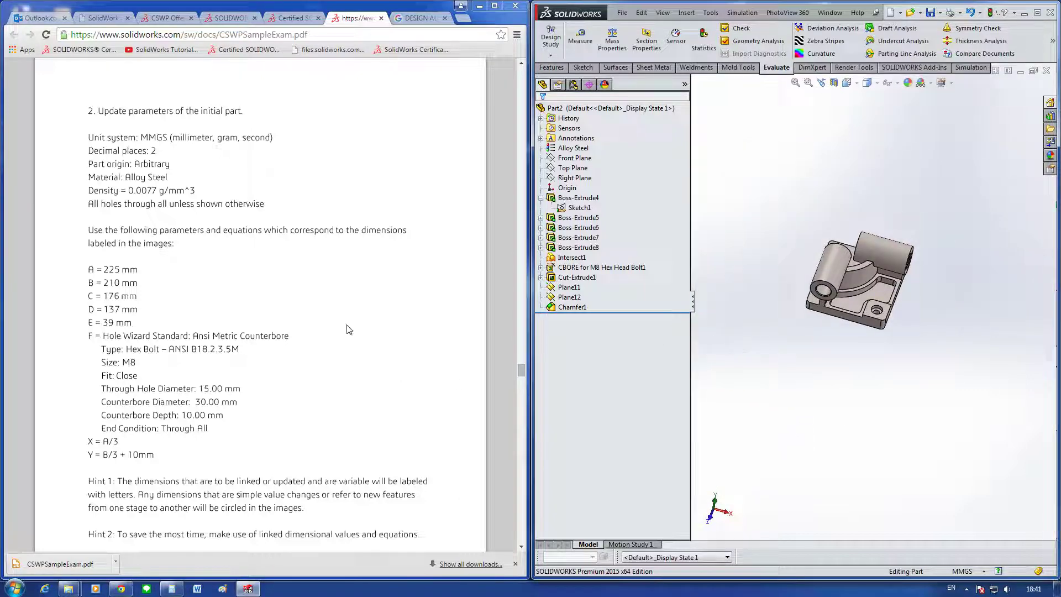
scroll(423, 338, up, 6)
scroll(426, 343, up, 7)
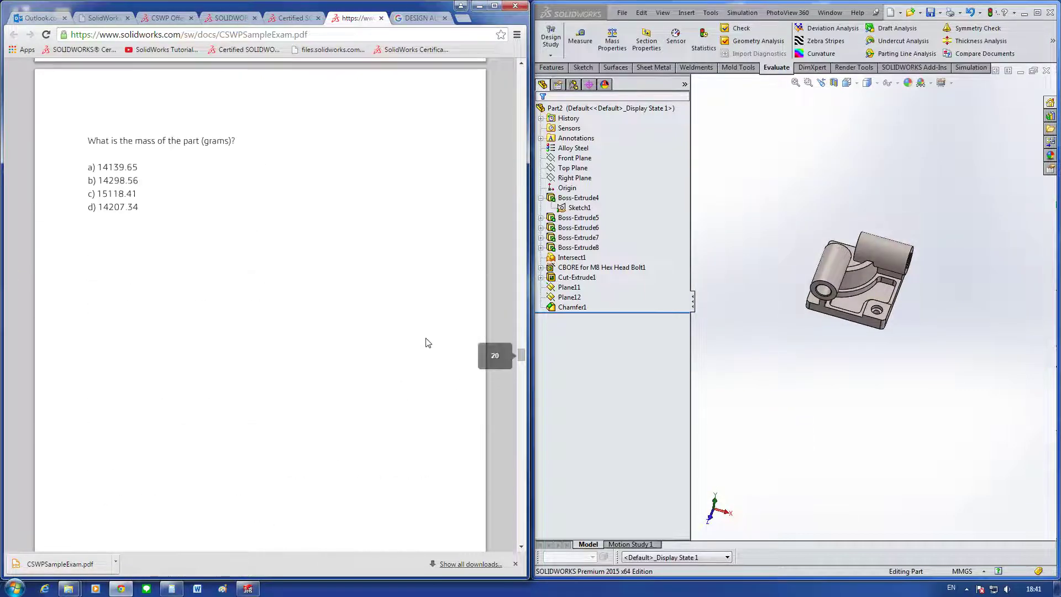
scroll(426, 342, up, 3)
scroll(428, 343, up, 4)
scroll(426, 343, up, 5)
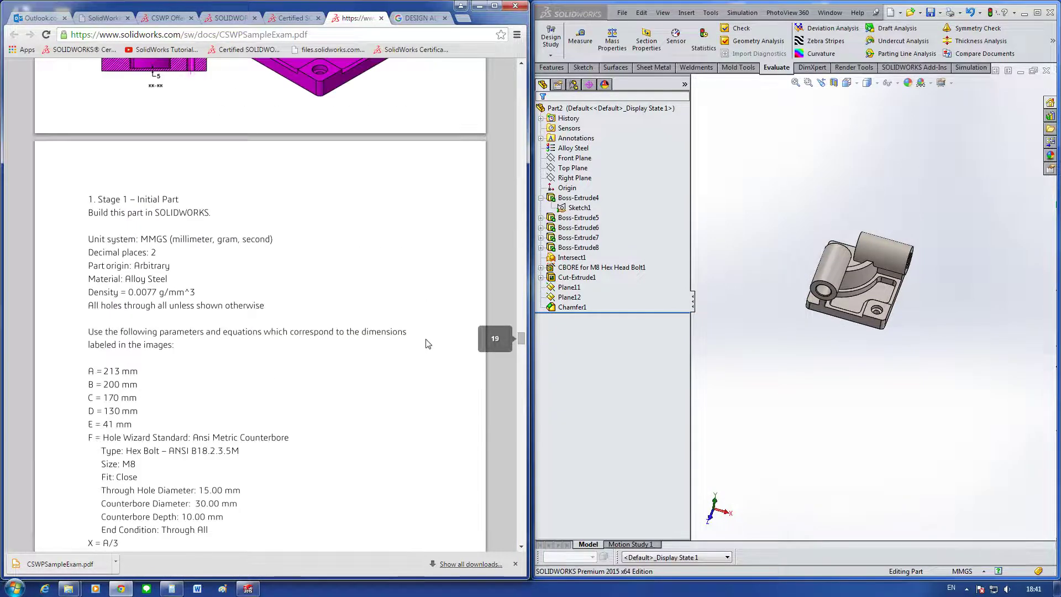
scroll(427, 344, up, 5)
scroll(427, 344, up, 1)
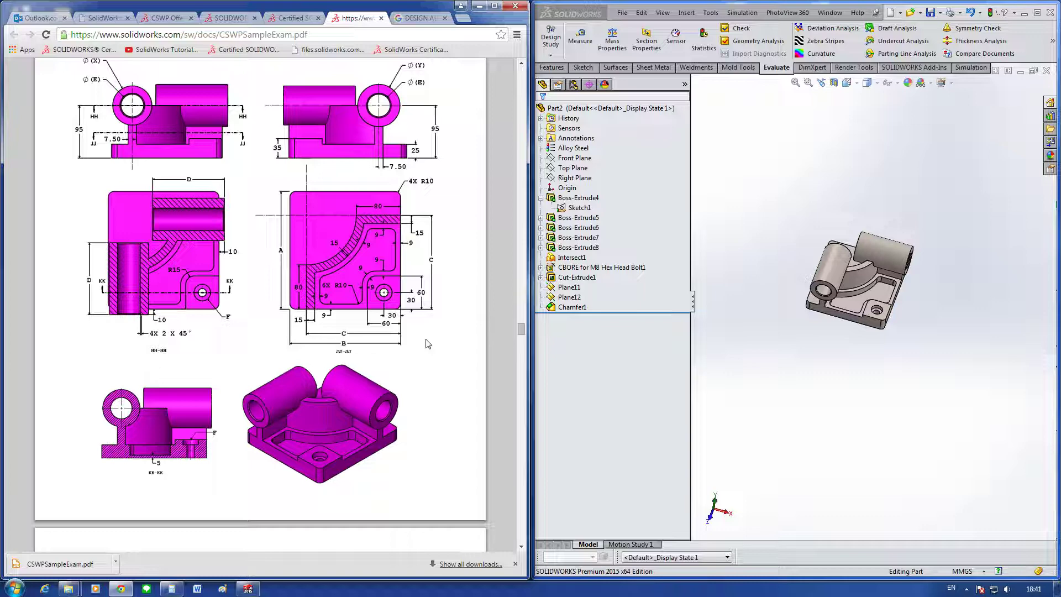
click(839, 273)
scroll(840, 273, down, 3)
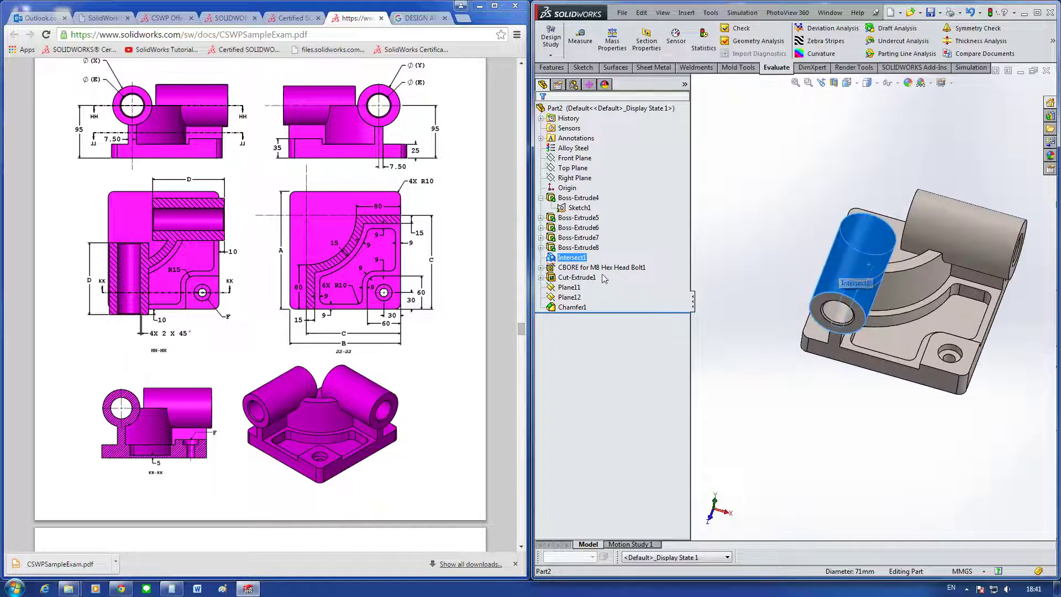
click(569, 238)
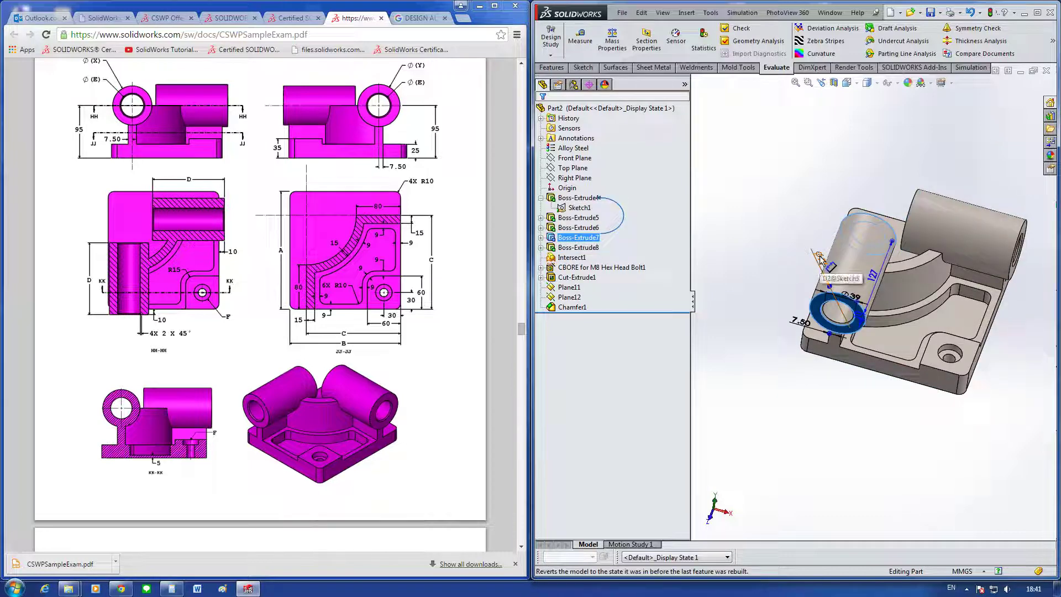
click(458, 370)
scroll(459, 370, up, 2)
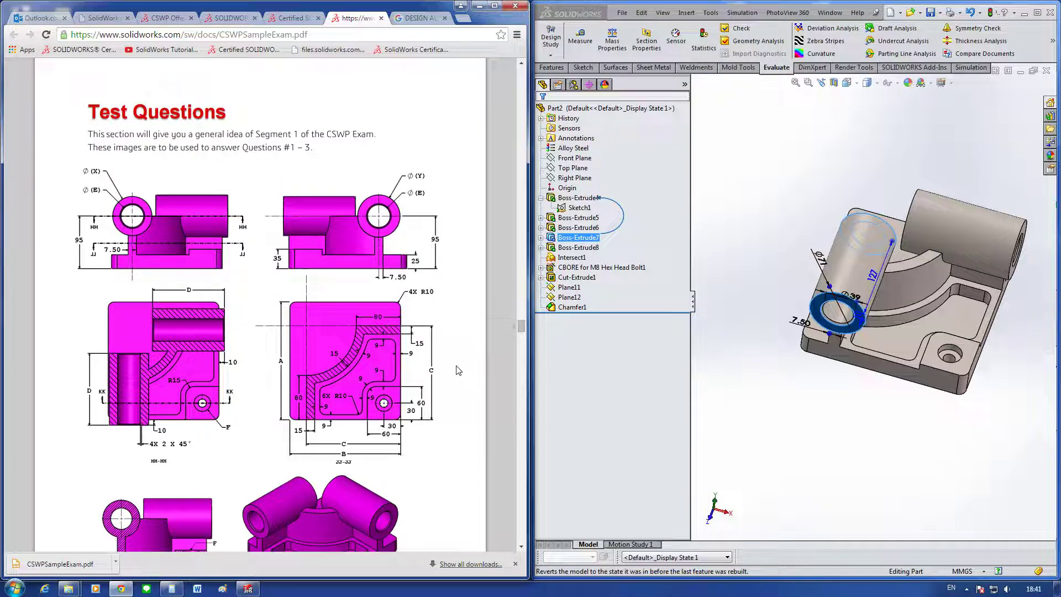
scroll(458, 371, down, 2)
scroll(459, 370, down, 3)
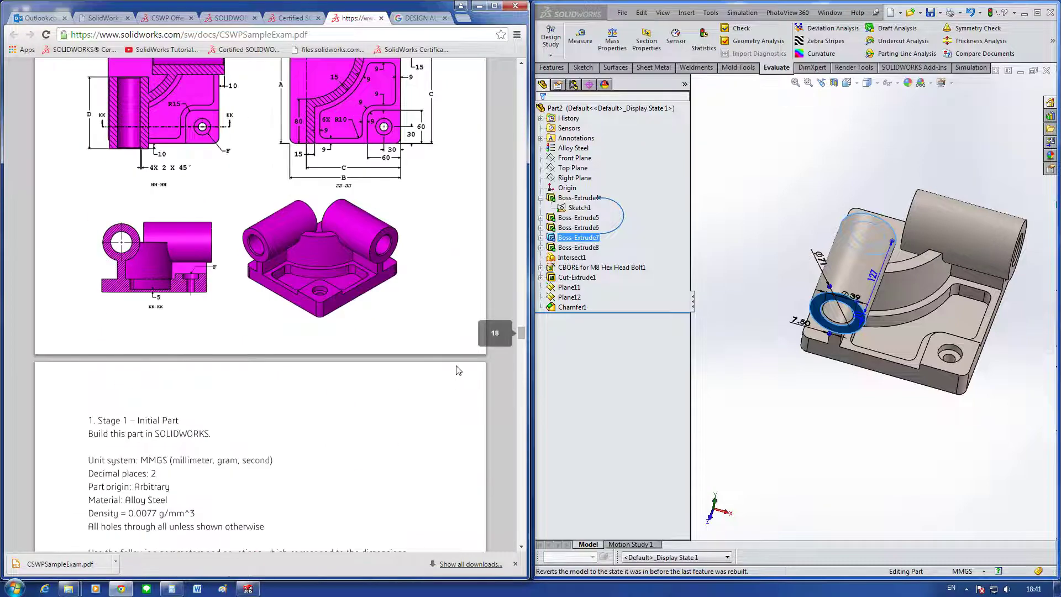
scroll(458, 370, down, 5)
scroll(459, 370, down, 4)
scroll(459, 370, down, 6)
scroll(457, 375, down, 5)
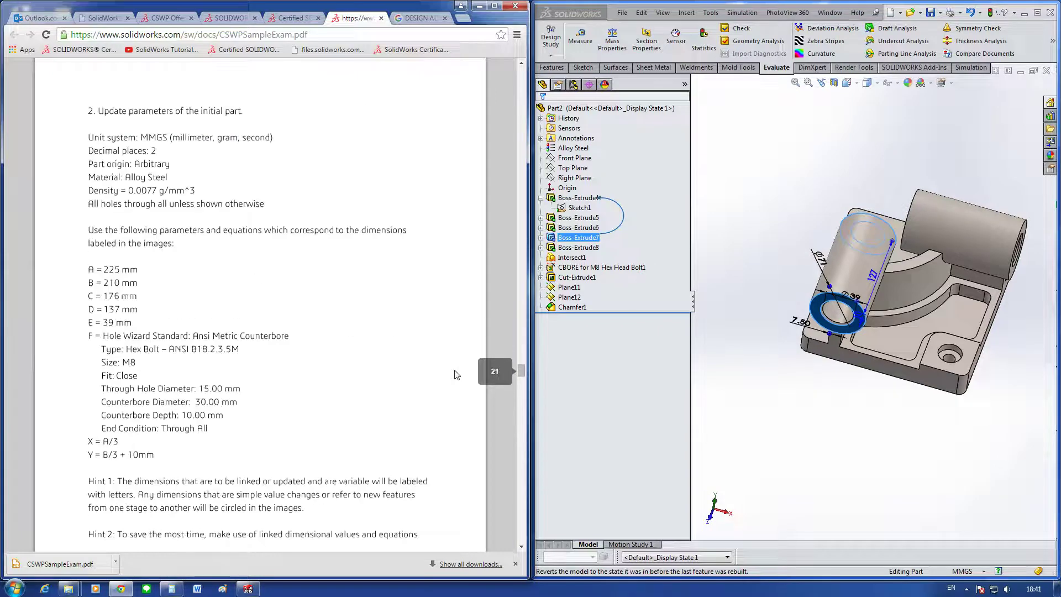
scroll(456, 374, down, 2)
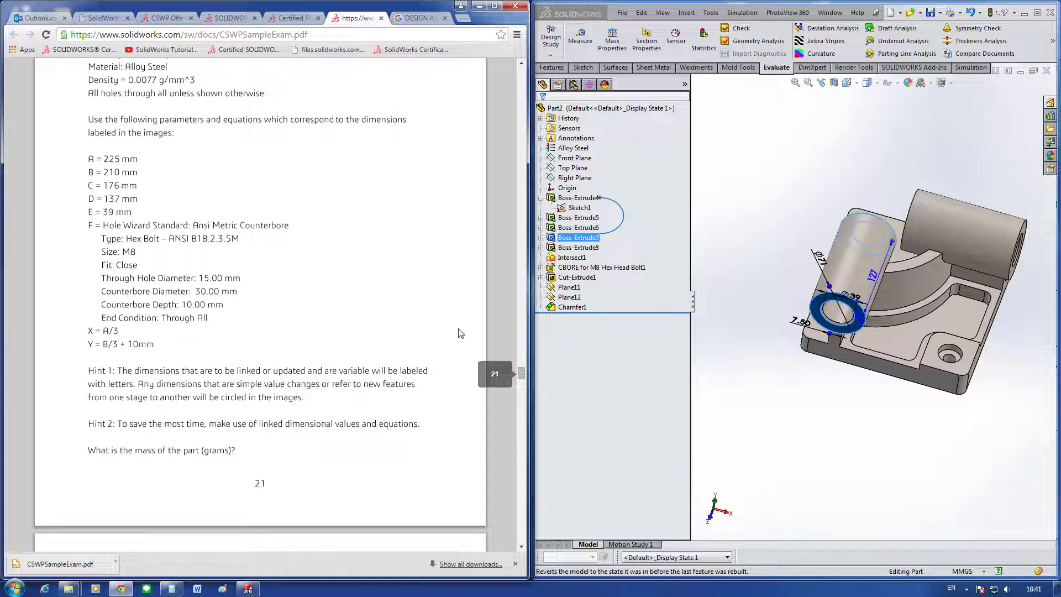
scroll(466, 304, up, 3)
scroll(442, 310, up, 5)
scroll(442, 313, up, 4)
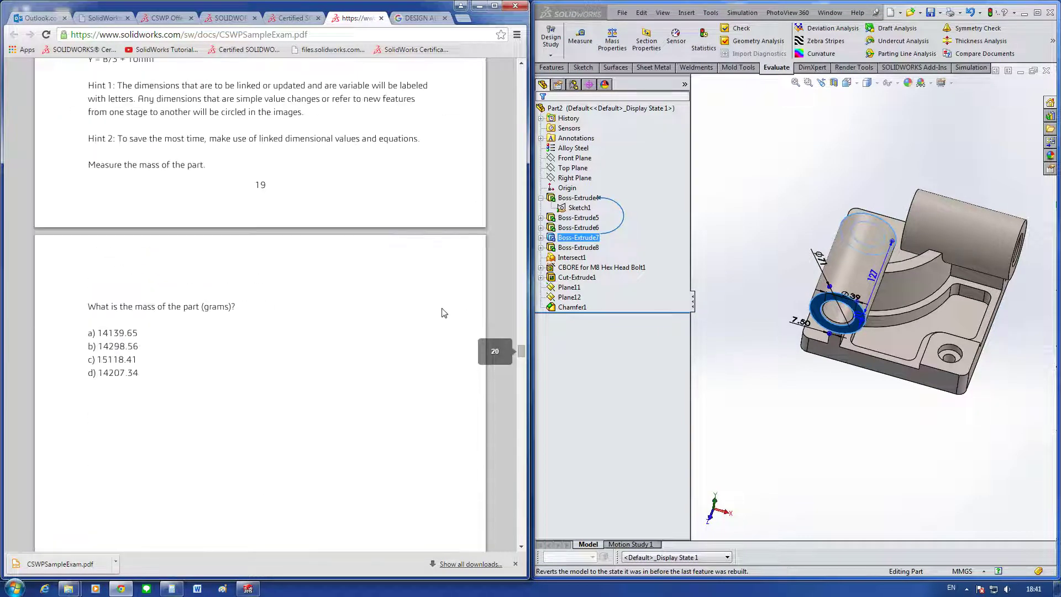
scroll(442, 314, up, 4)
scroll(442, 313, down, 8)
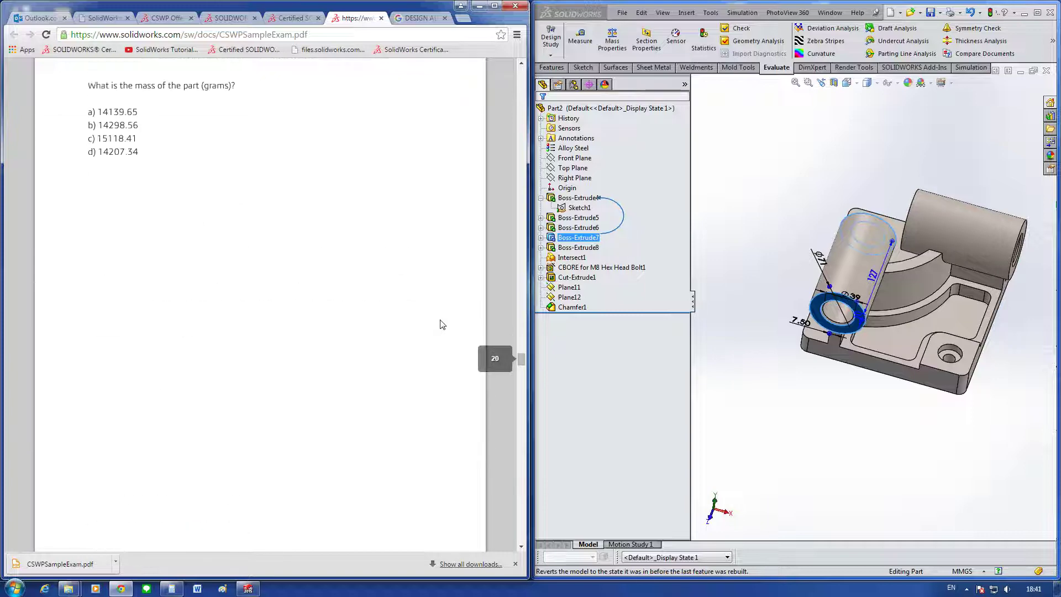
scroll(441, 325, down, 10)
scroll(437, 330, down, 10)
scroll(434, 331, up, 5)
scroll(436, 329, up, 2)
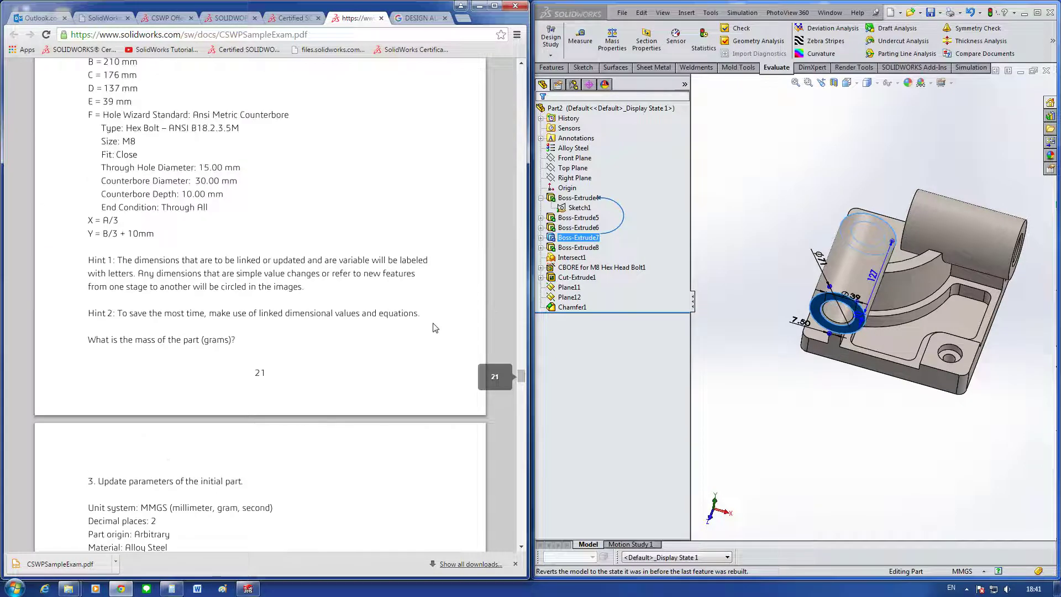
click(790, 406)
key(space)
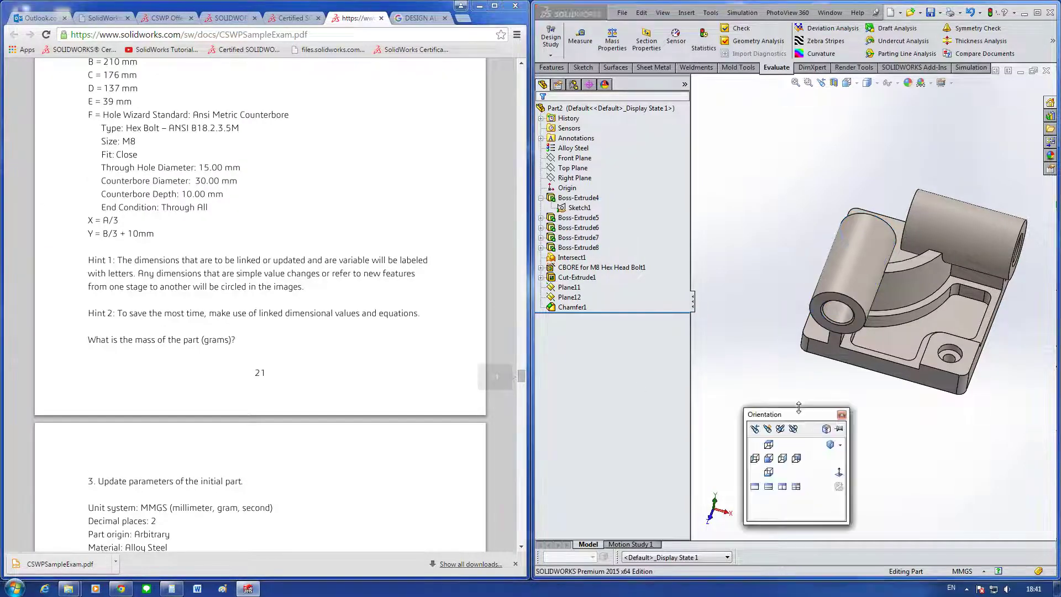
click(826, 444)
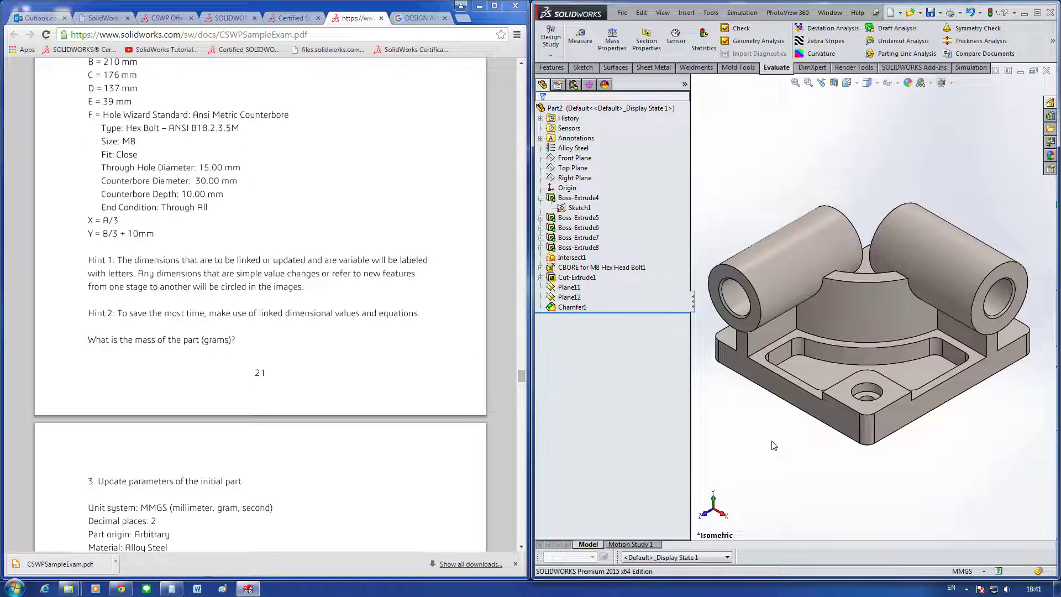
click(570, 257)
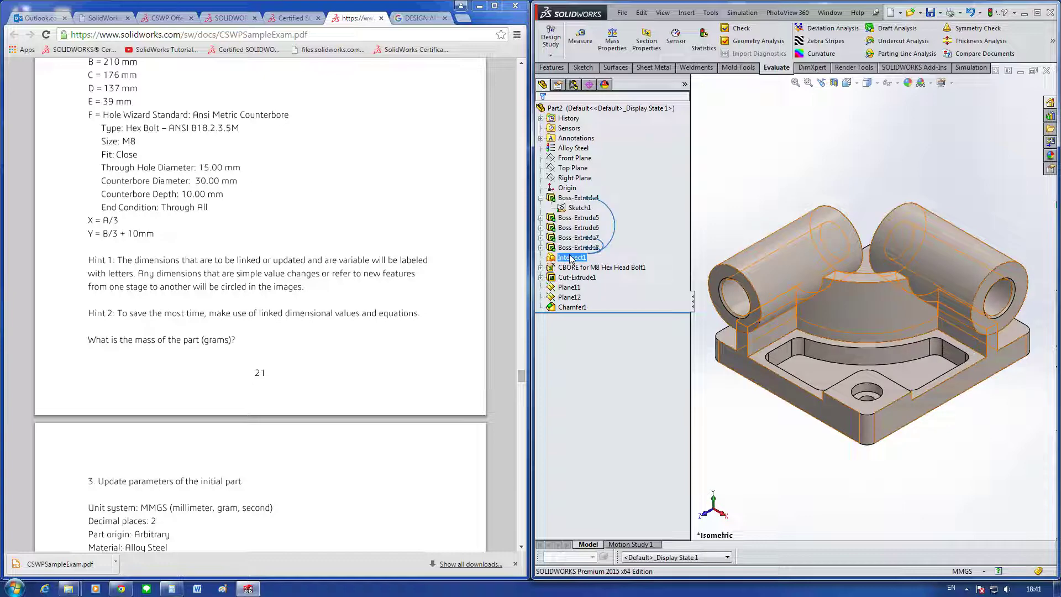
click(818, 522)
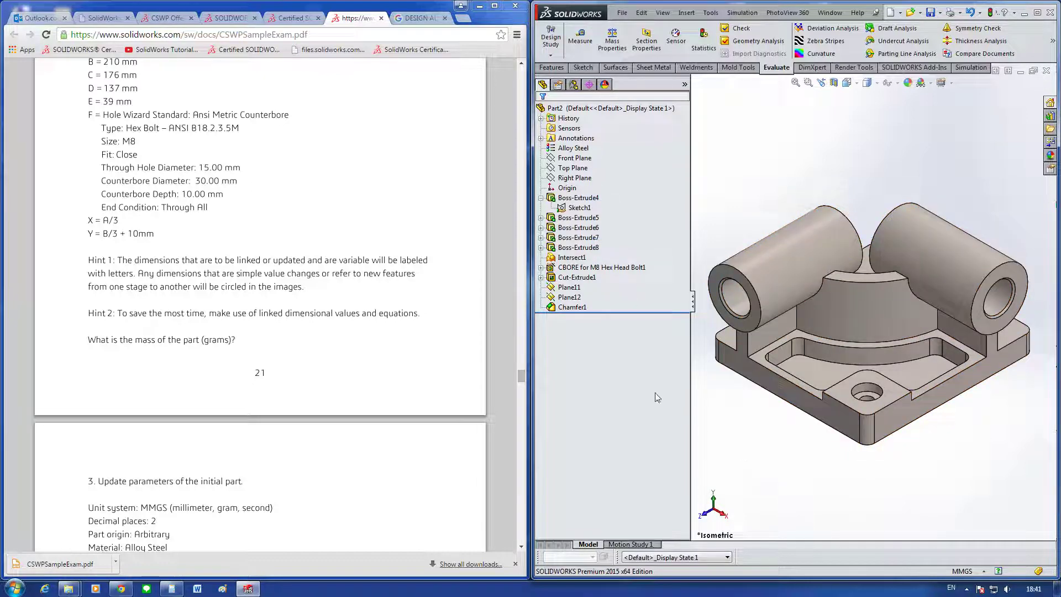
key(f)
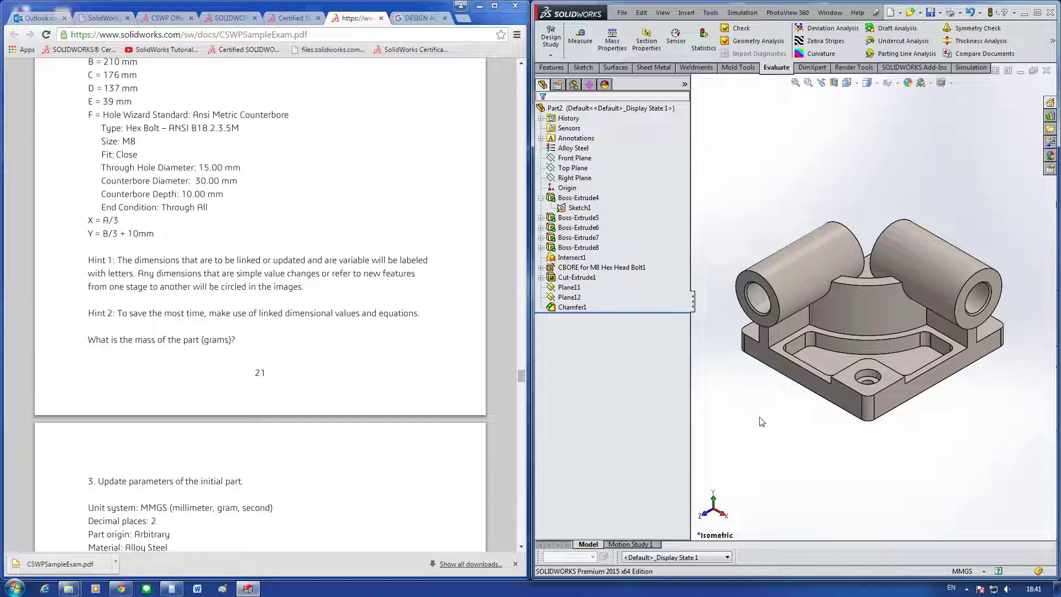
click(613, 43)
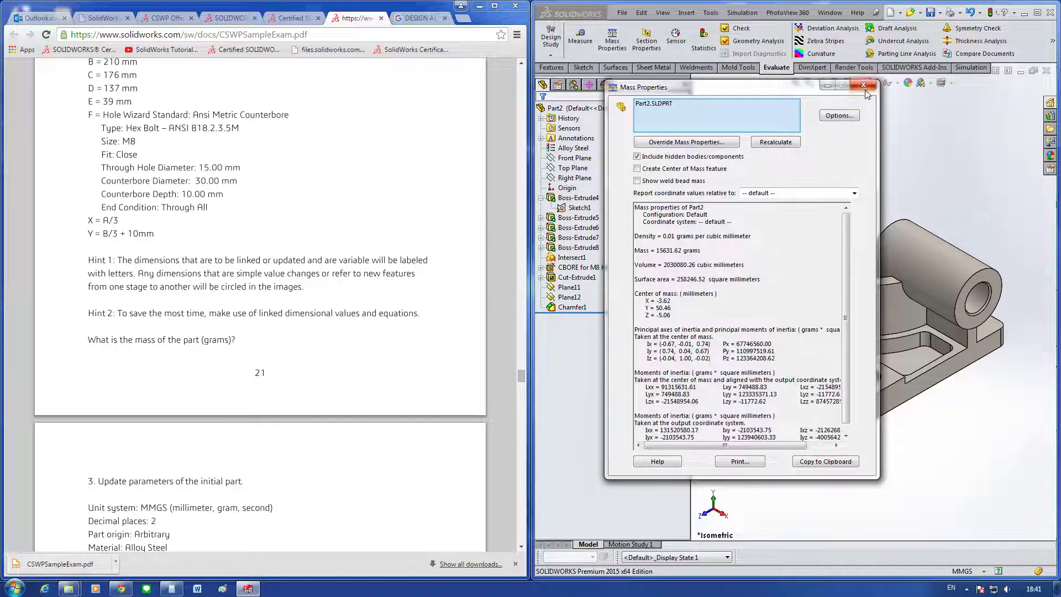
click(911, 314)
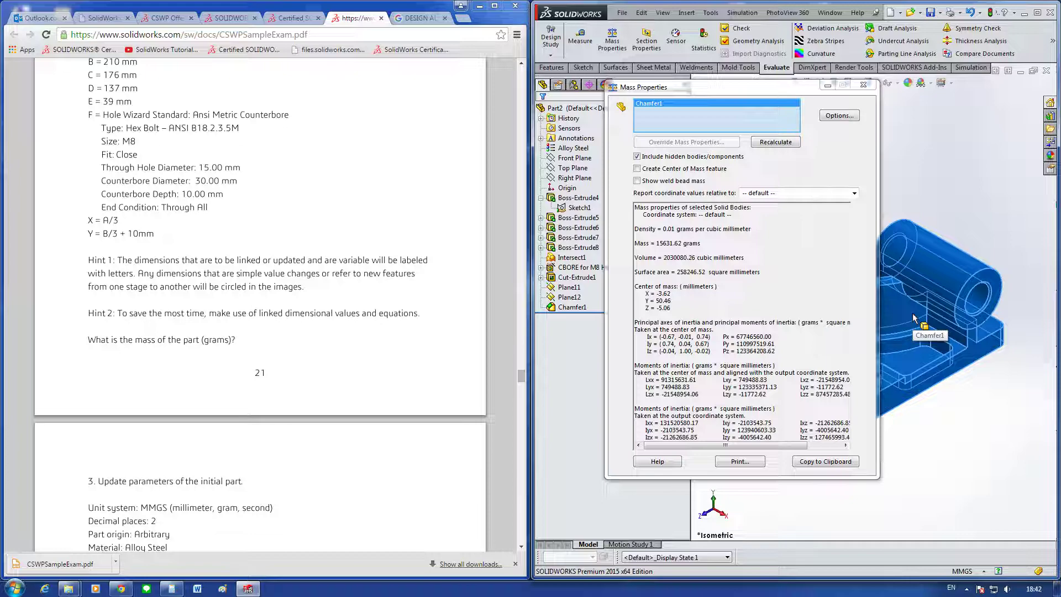
scroll(476, 362, down, 3)
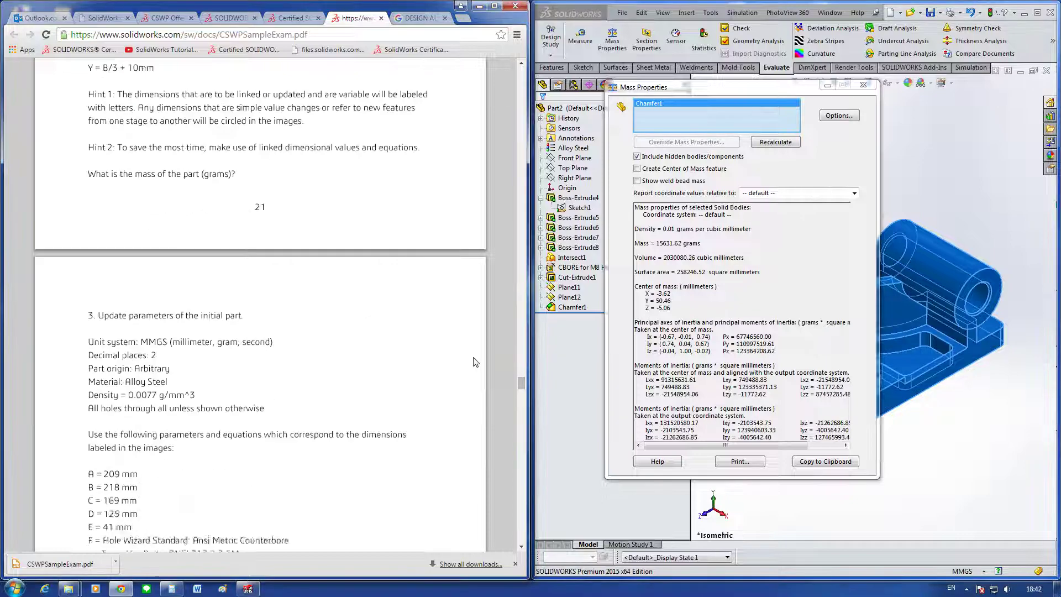
scroll(476, 365, down, 20)
scroll(475, 373, down, 2)
scroll(475, 375, down, 10)
scroll(475, 376, down, 12)
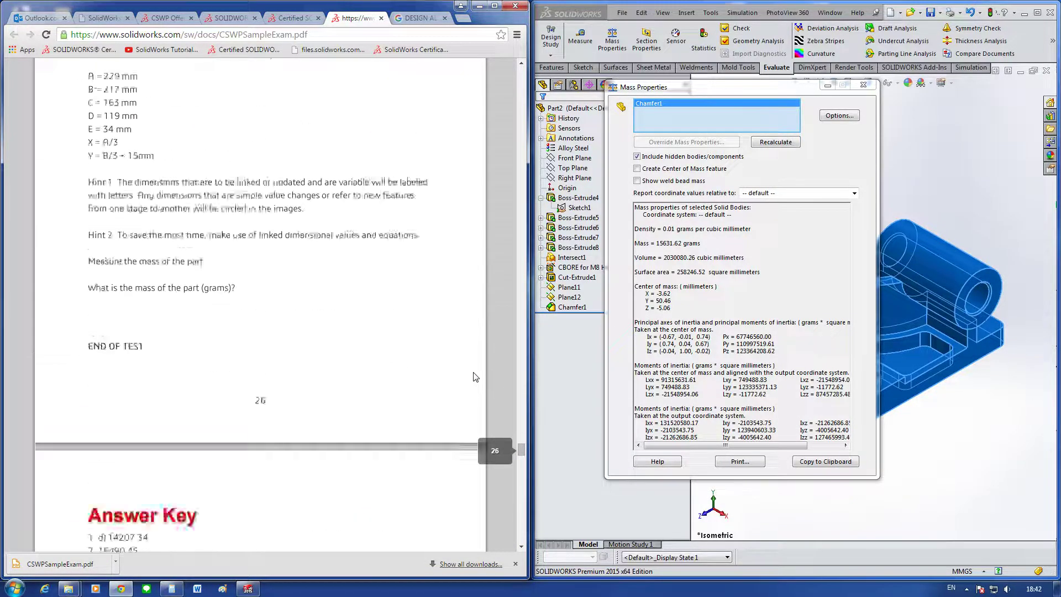
scroll(475, 377, down, 8)
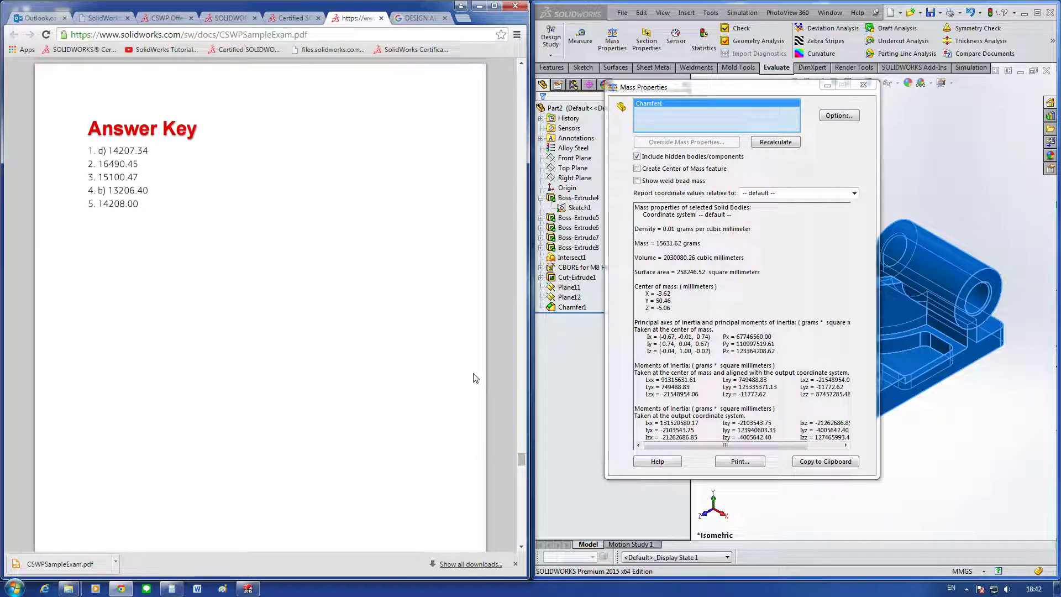
click(827, 85)
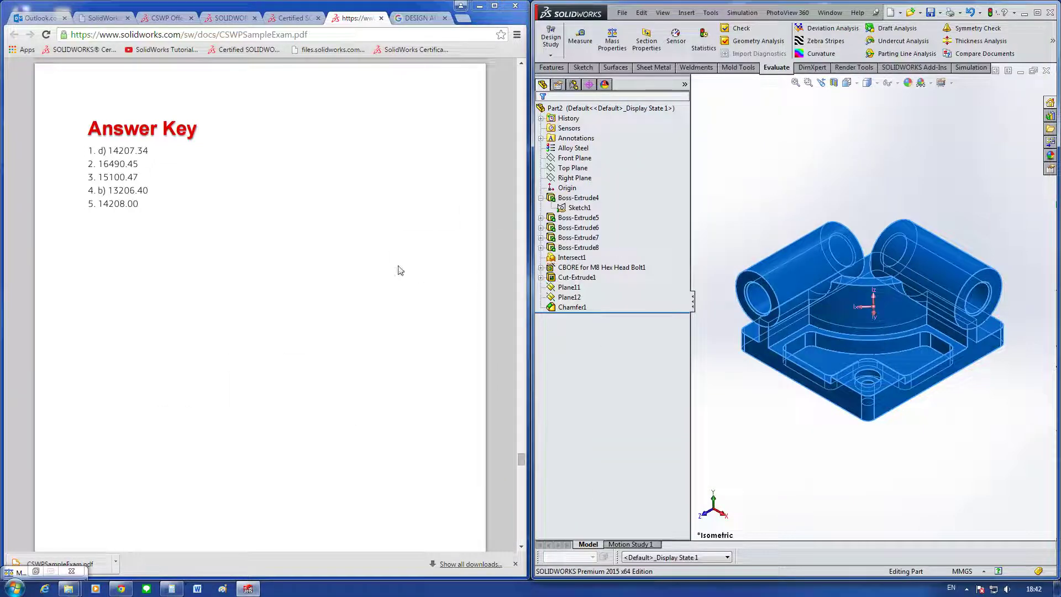
Step: Roll the part back to just after Boss-Extrude8 and inspect its cylinder
scroll(467, 284, up, 2)
scroll(708, 339, up, 3)
scroll(718, 332, down, 4)
scroll(1005, 282, up, 2)
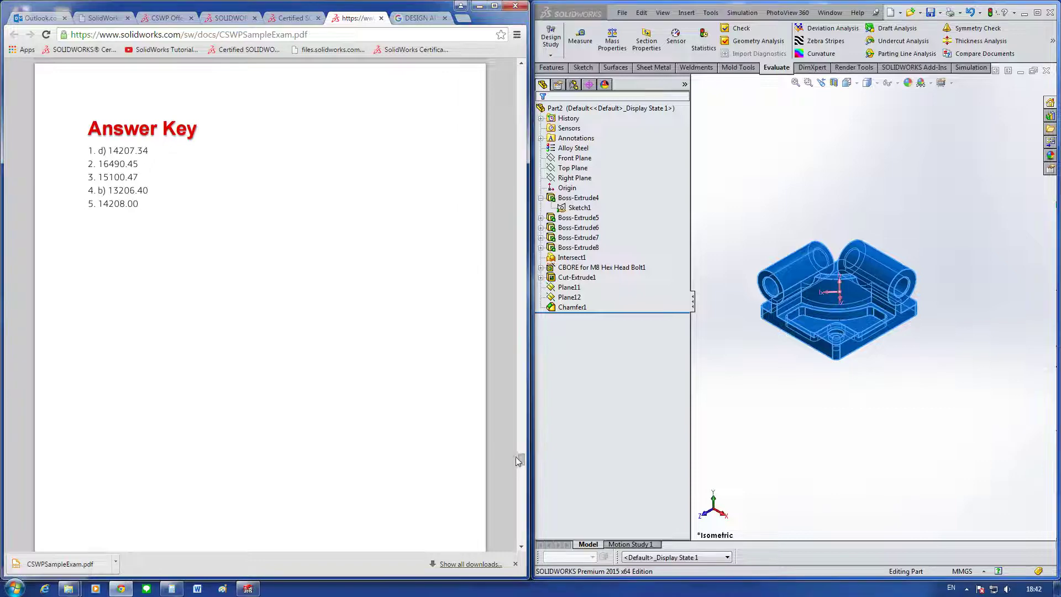
drag(519, 457, 529, 420)
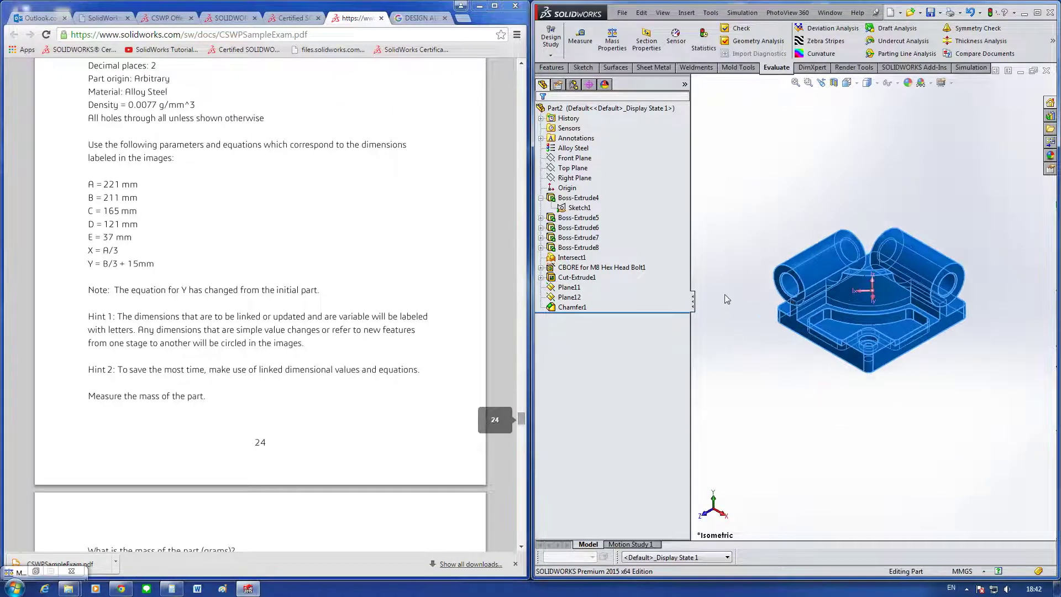
scroll(724, 294, down, 3)
scroll(906, 408, up, 2)
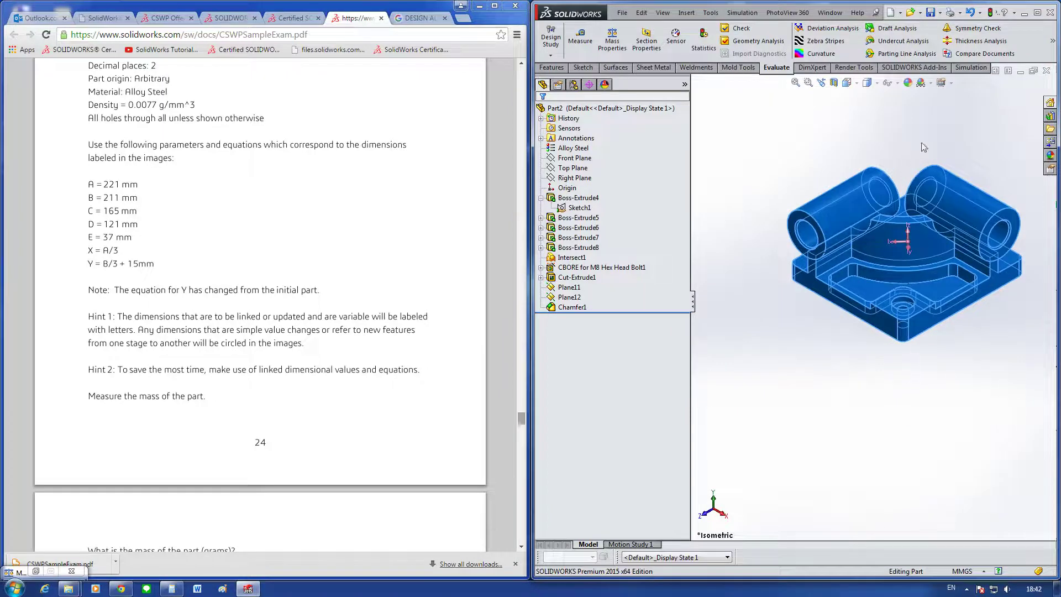
drag(674, 310, 671, 261)
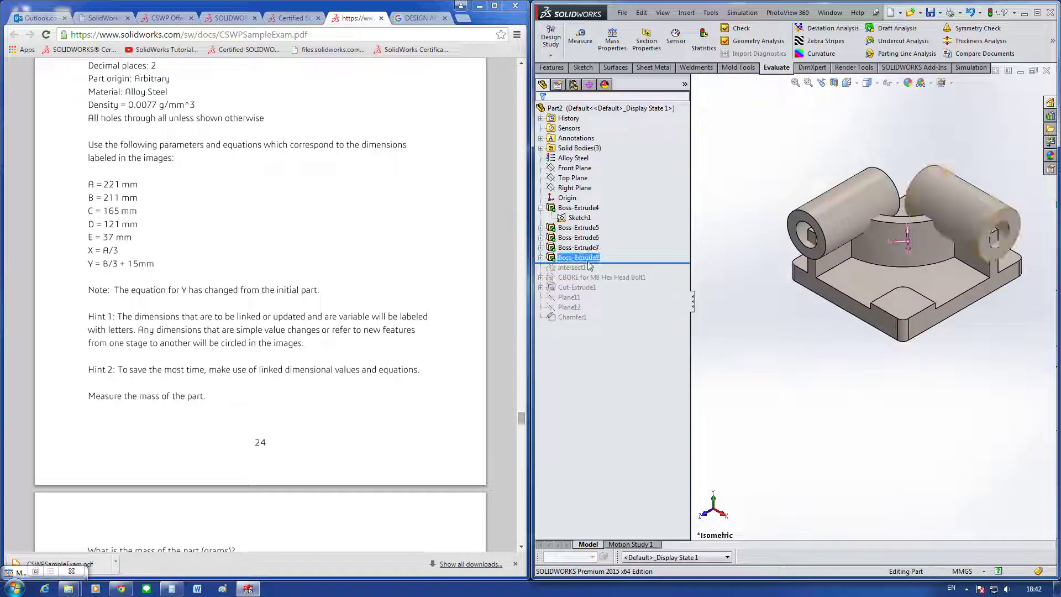
key(Right)
key(Right)
key(Up)
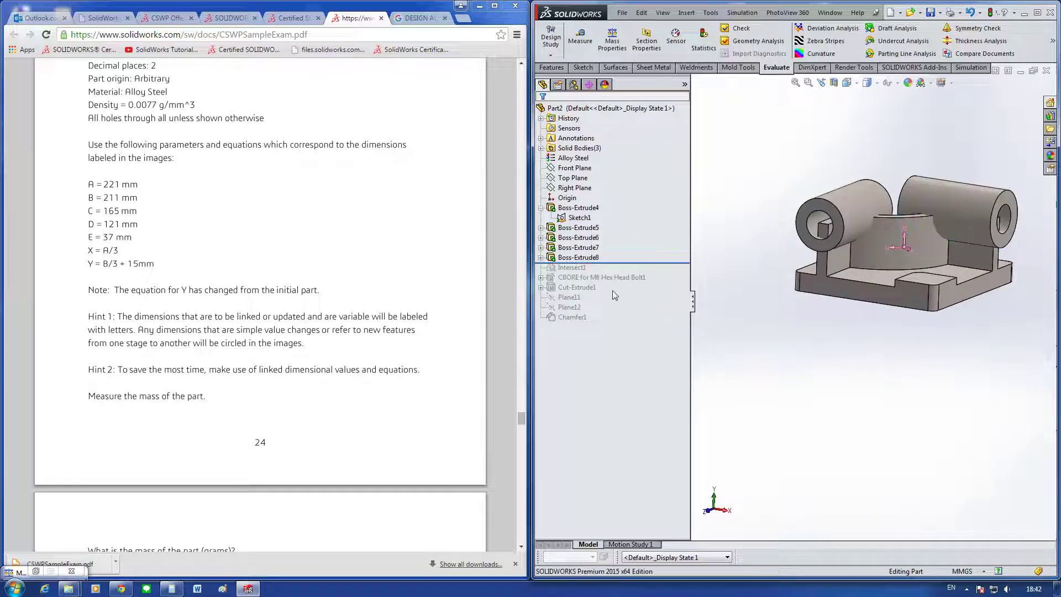
click(586, 257)
click(592, 258)
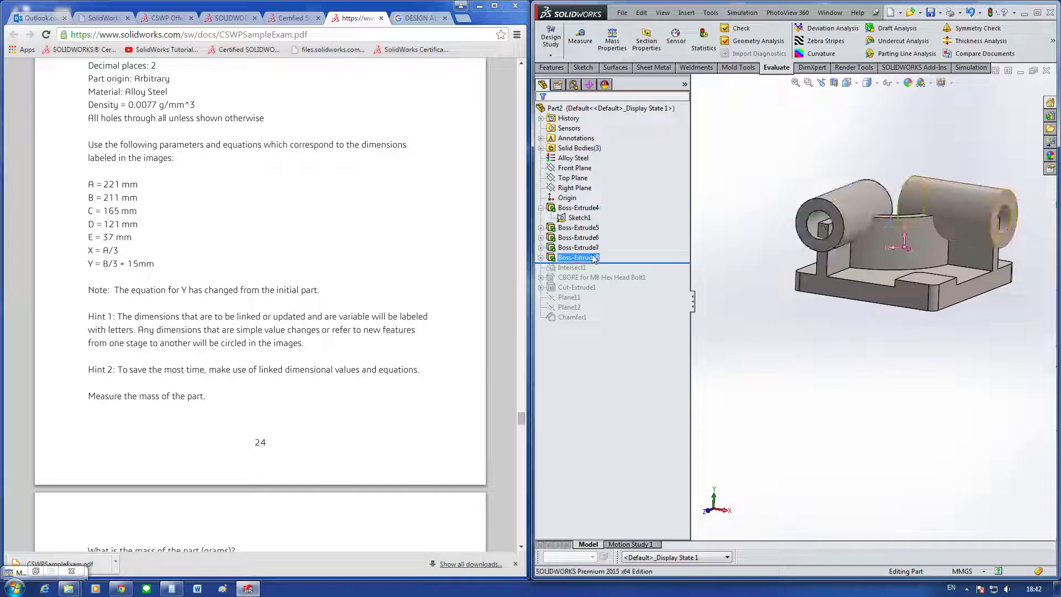
Step: Roll back above Boss-Extrude8 and edit Boss-Extrude7's sketch with its Ø39 circle
click(588, 247)
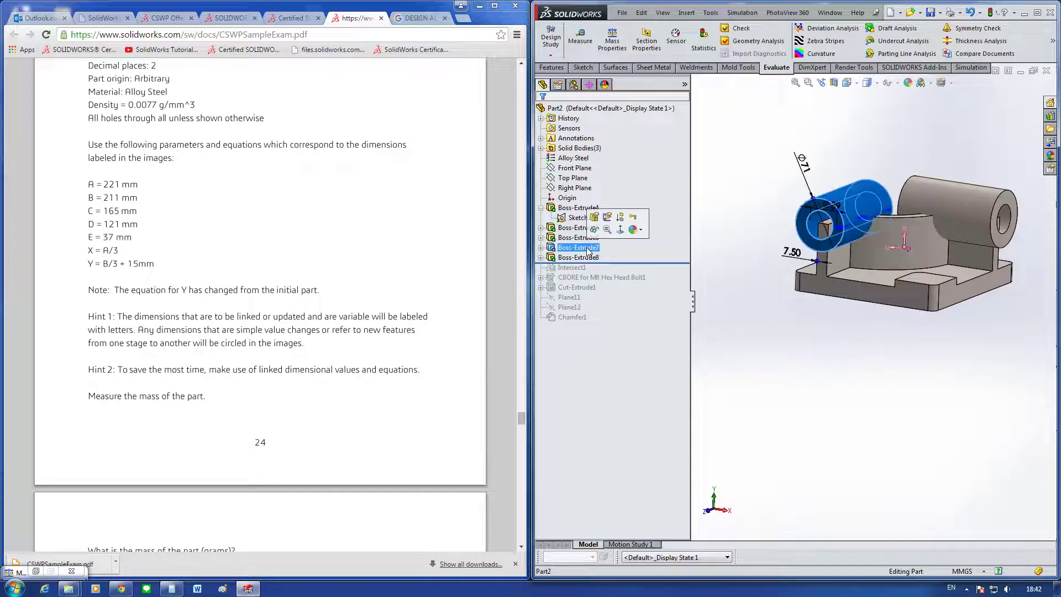
click(631, 268)
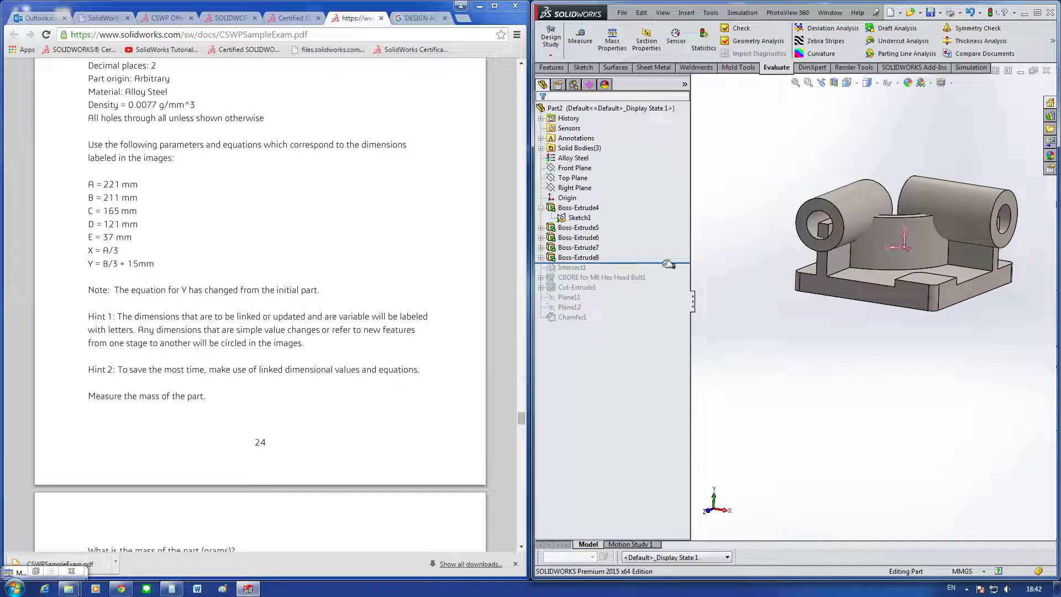
drag(665, 263, 666, 253)
click(578, 237)
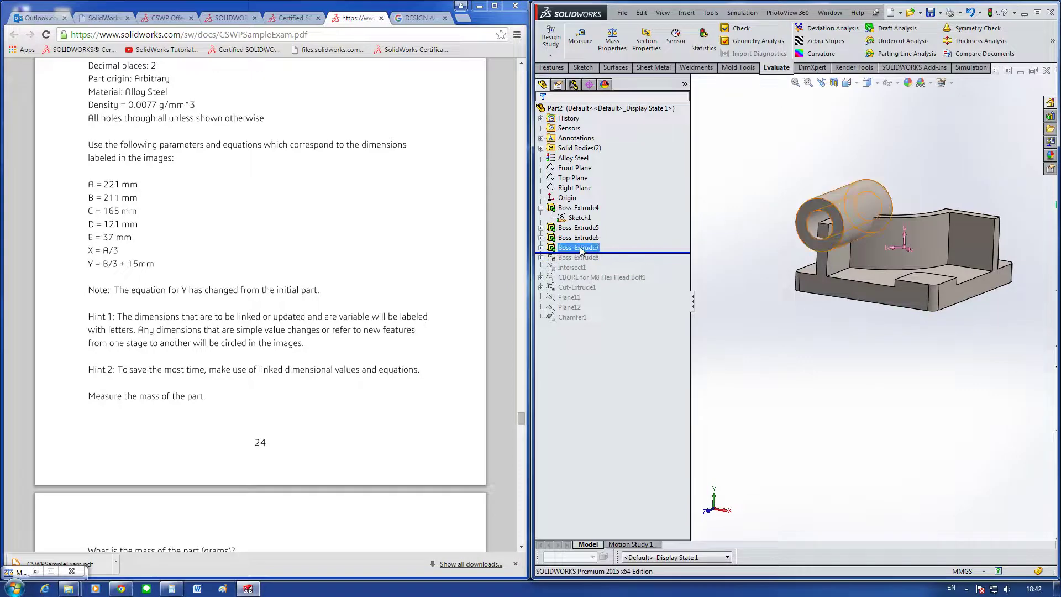
click(601, 217)
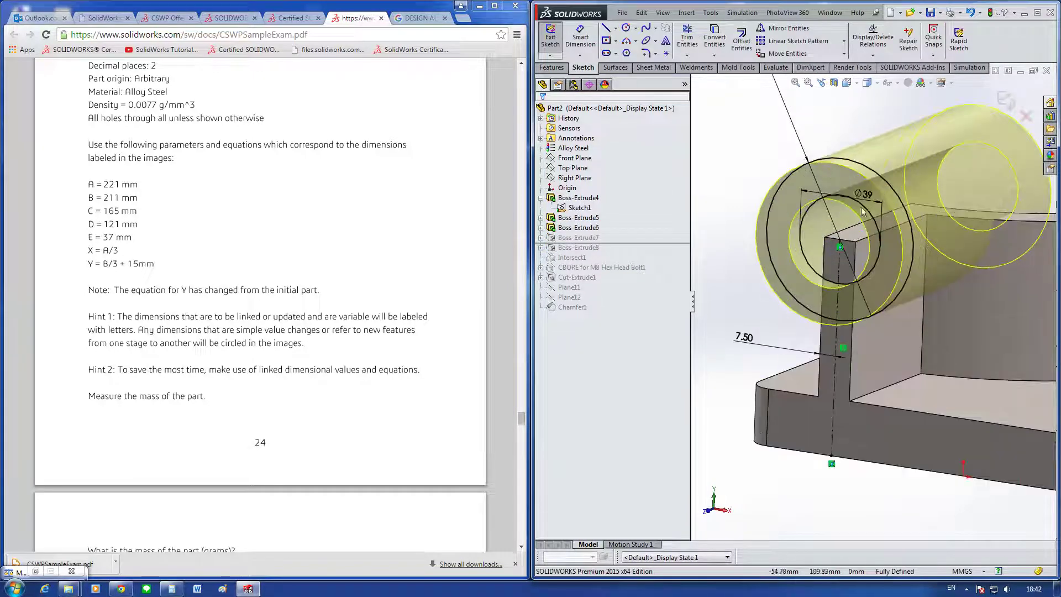
Step: Finish editing the Sketch5 circle's diameter and exit the sketch to rebuild
click(869, 204)
key(Escape)
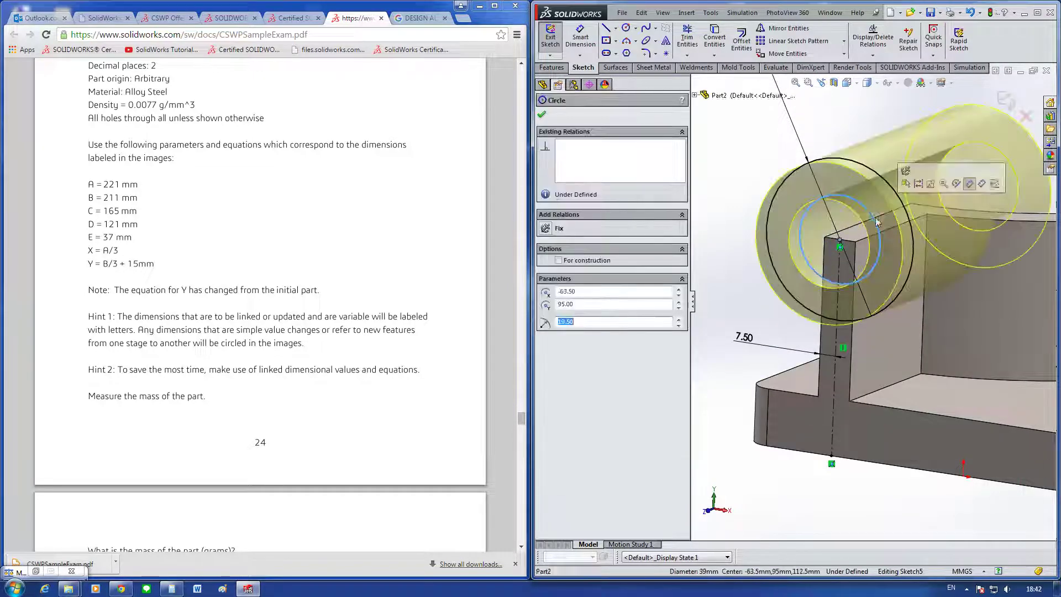
scroll(821, 239, up, 2)
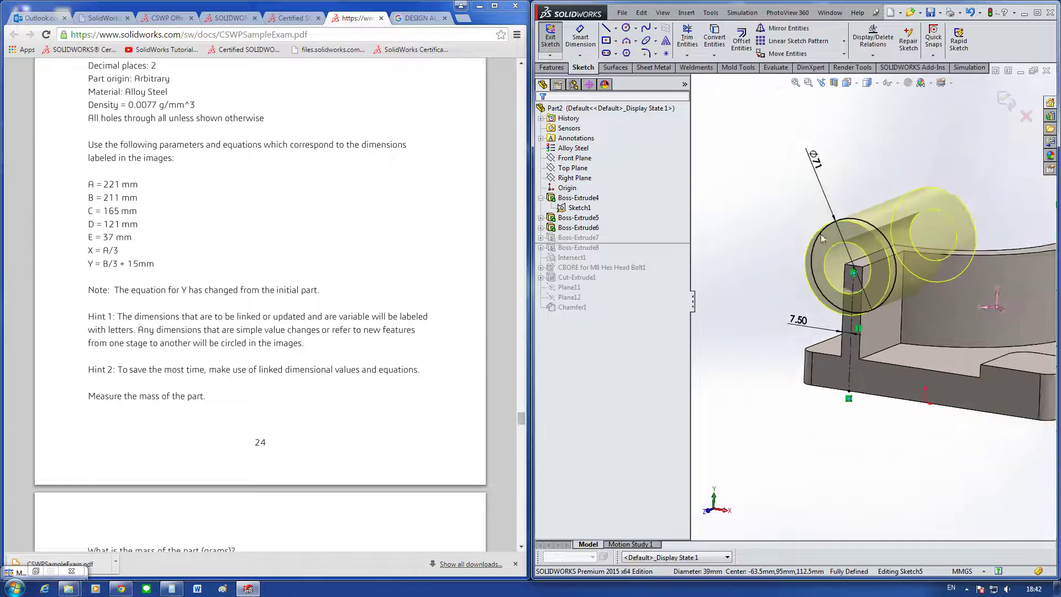
click(1004, 101)
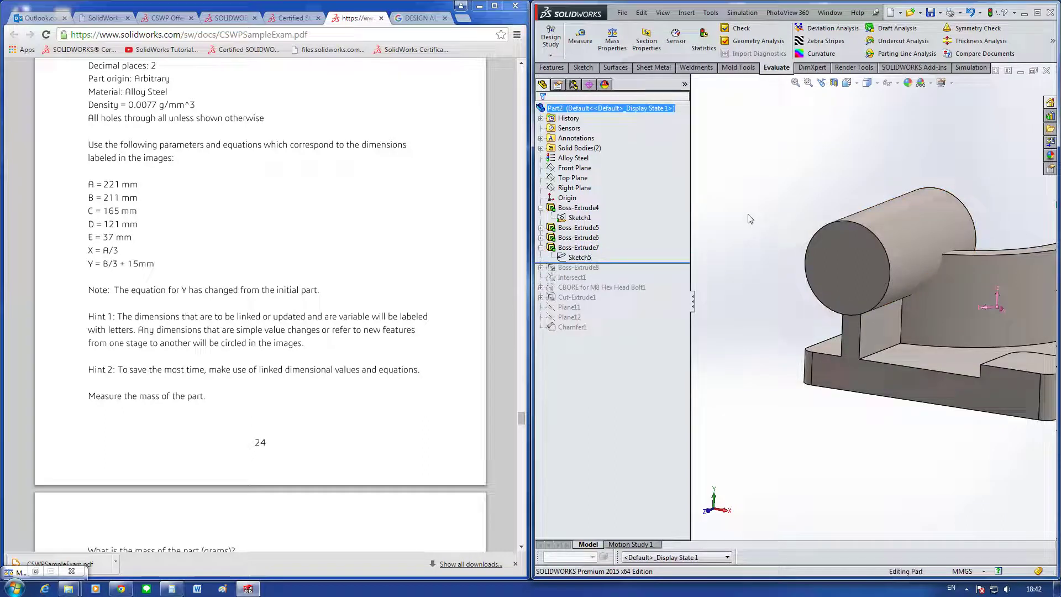
Step: Roll the bracket back to just before Boss-Extrude7 and select its front face
right_click(844, 366)
click(776, 276)
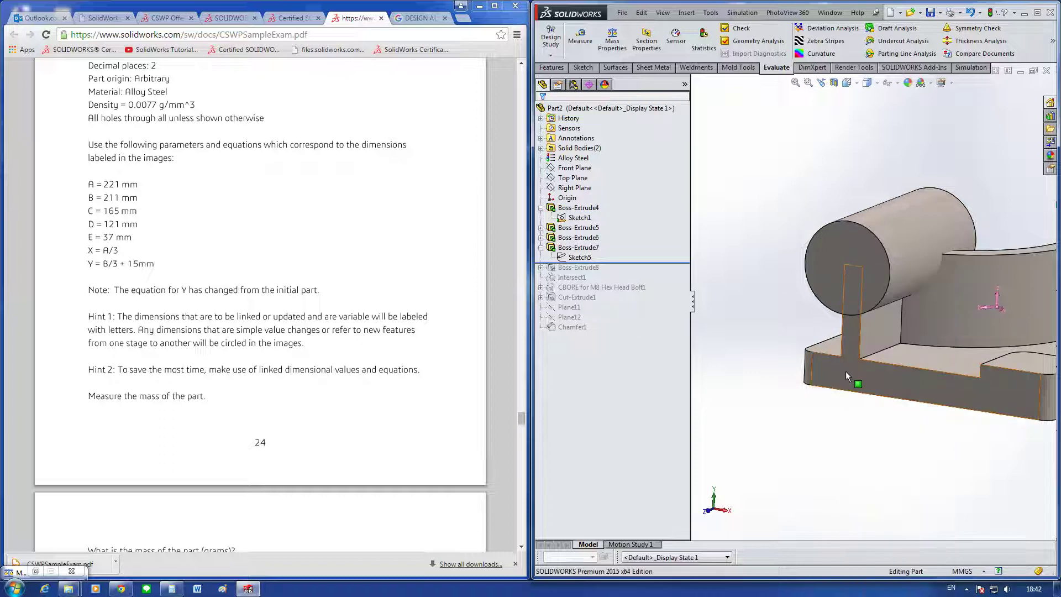
click(712, 180)
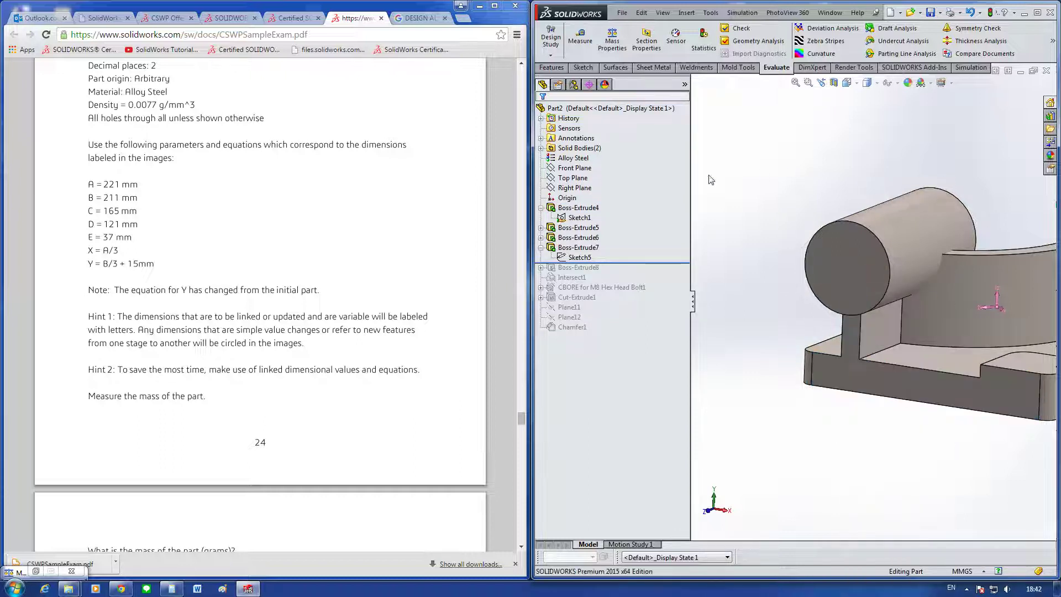
click(540, 208)
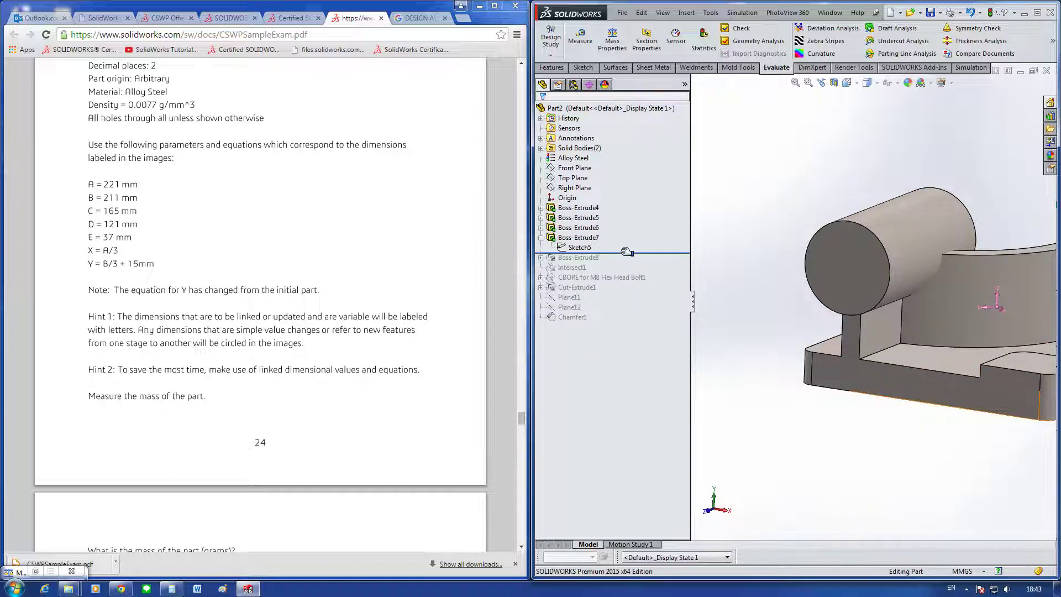
drag(624, 252, 628, 233)
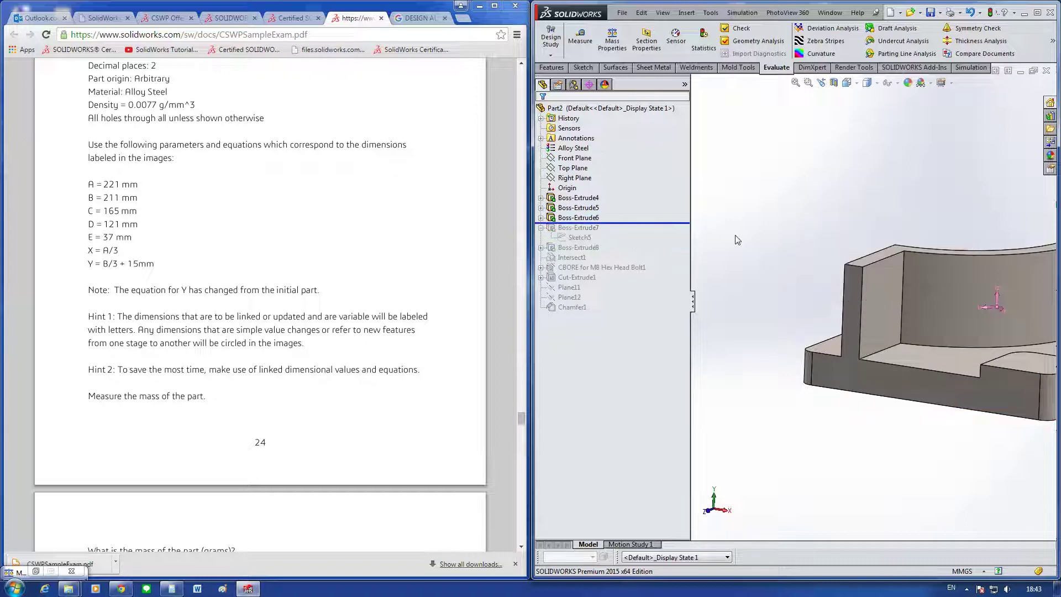
click(854, 361)
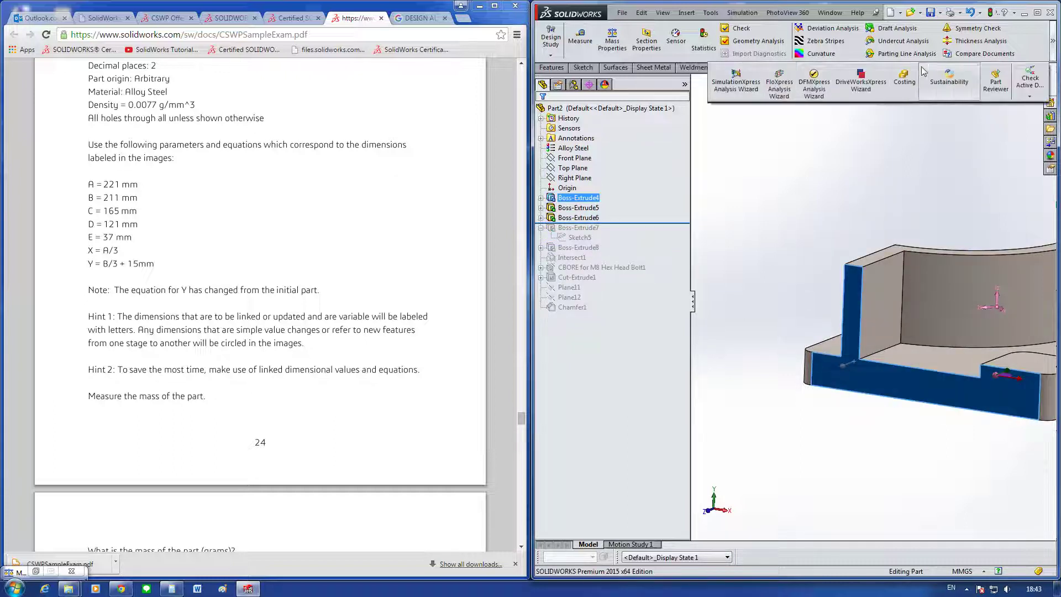
Step: Create Plane13 offset 10 mm from the bracket's front face
click(551, 68)
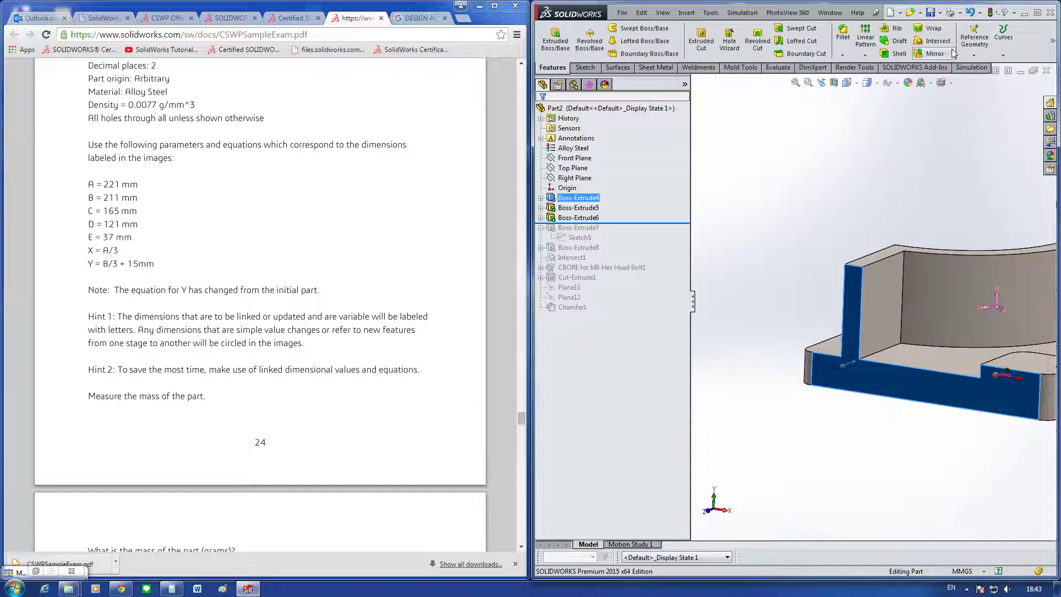
click(974, 39)
click(977, 70)
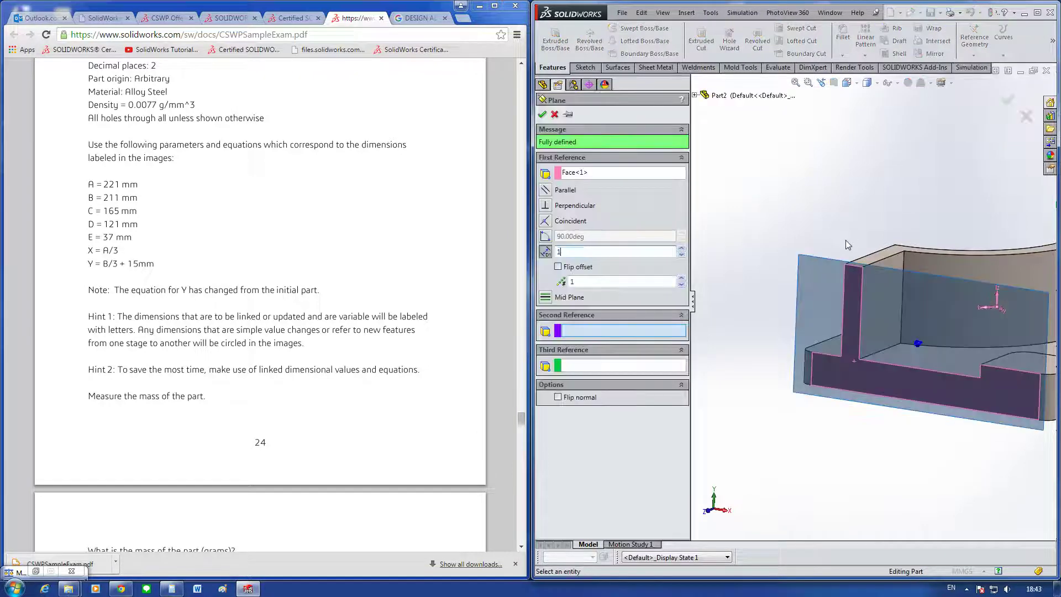
text(0)
key(Return)
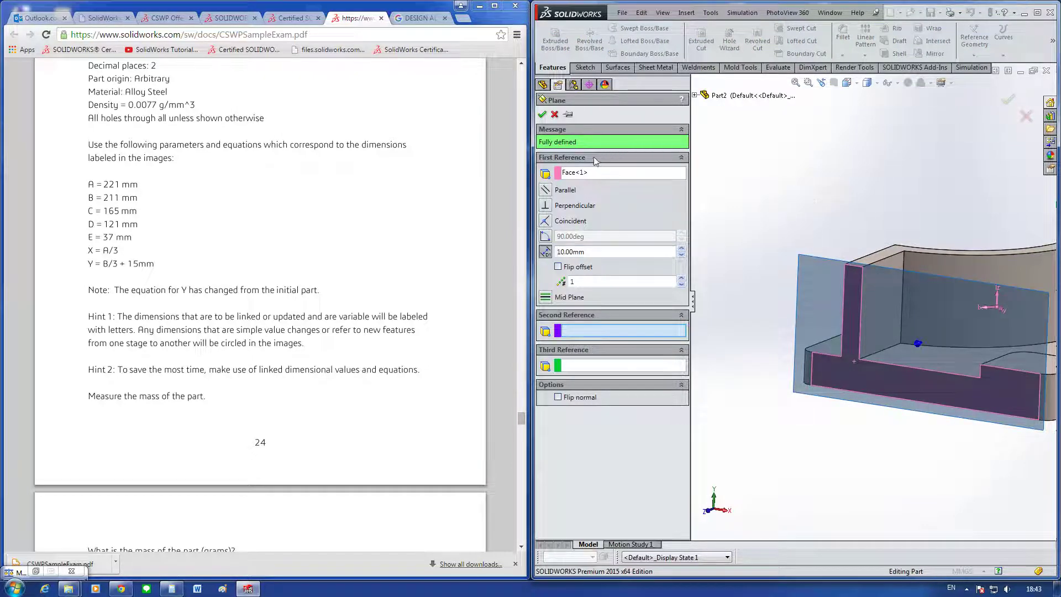
click(543, 114)
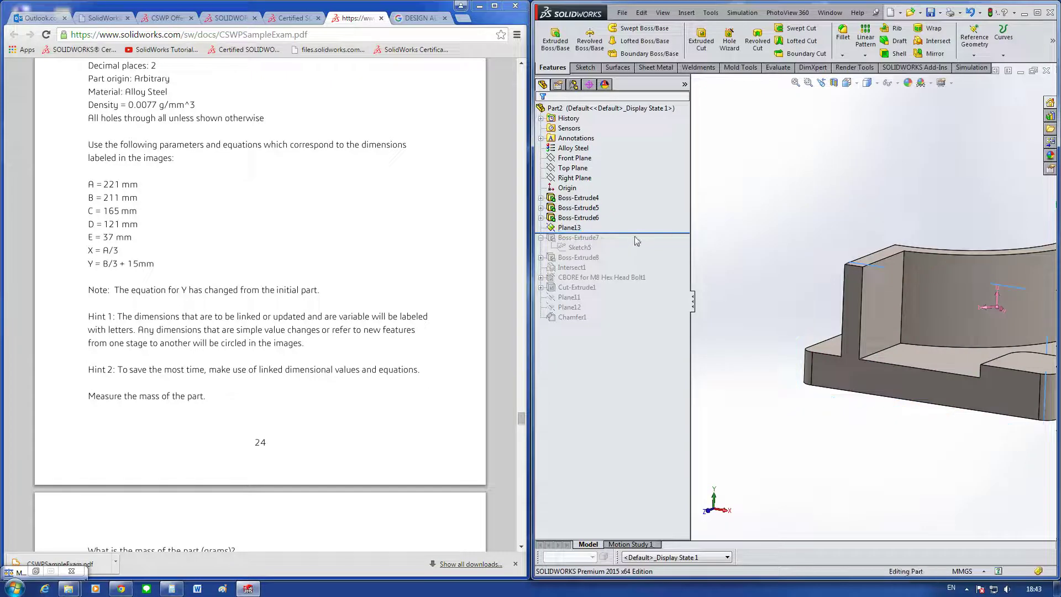
Step: Roll forward past Boss-Extrude7 and move Sketch5 onto Plane13
drag(641, 232, 641, 252)
click(581, 257)
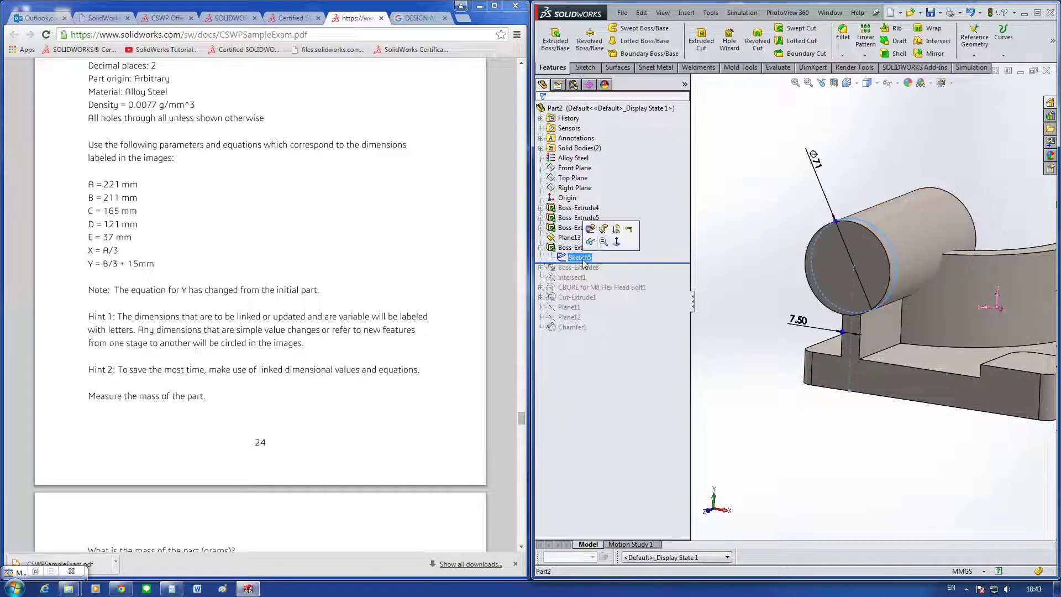
click(604, 229)
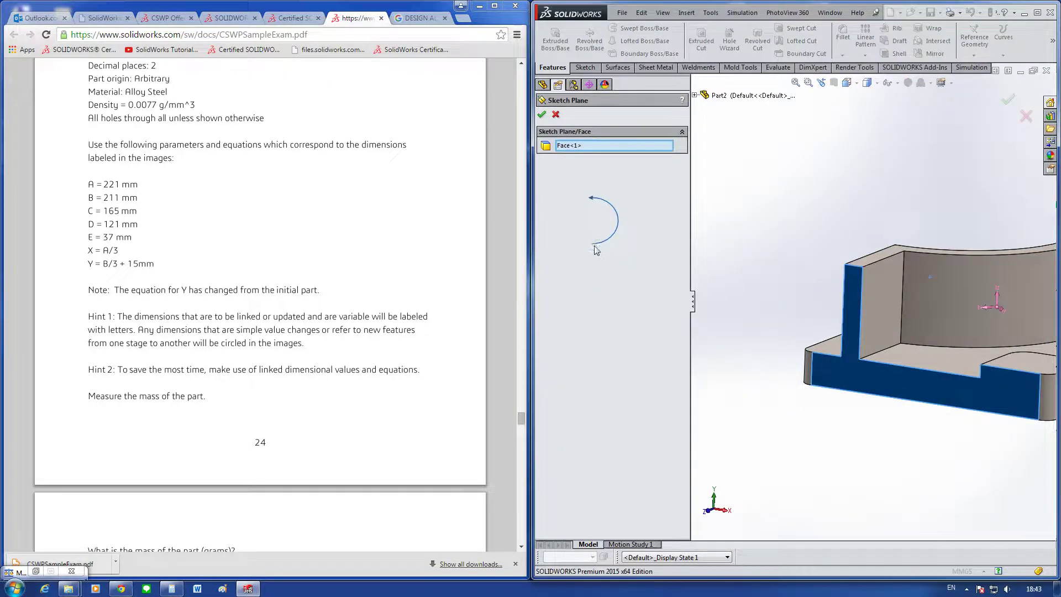
click(695, 96)
click(732, 215)
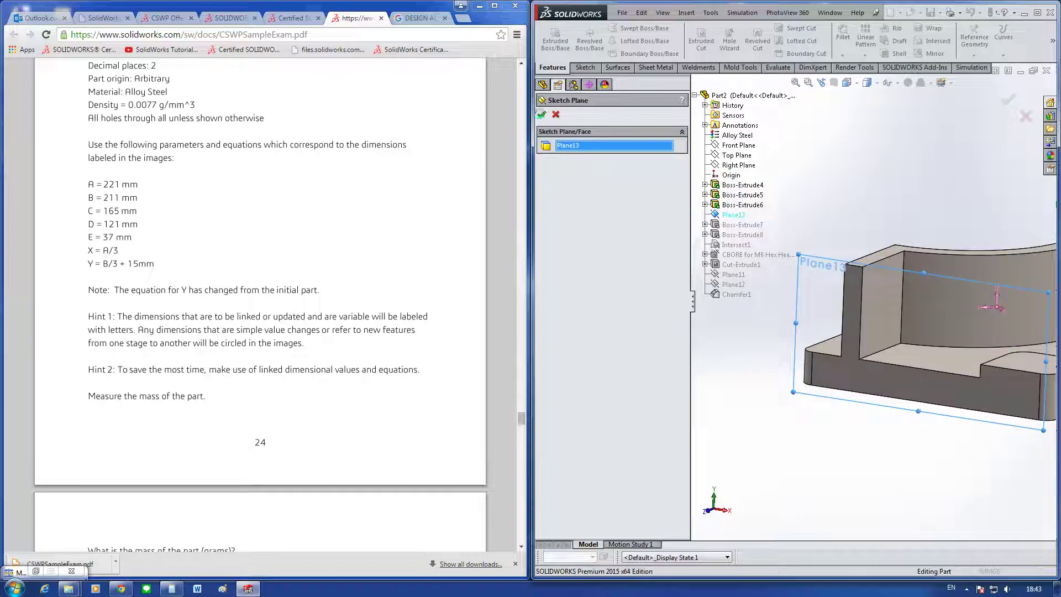
click(541, 114)
Step: Change Boss-Extrude7 to a 137 mm blind extrusion with Direction 2 turned off
right_click(581, 247)
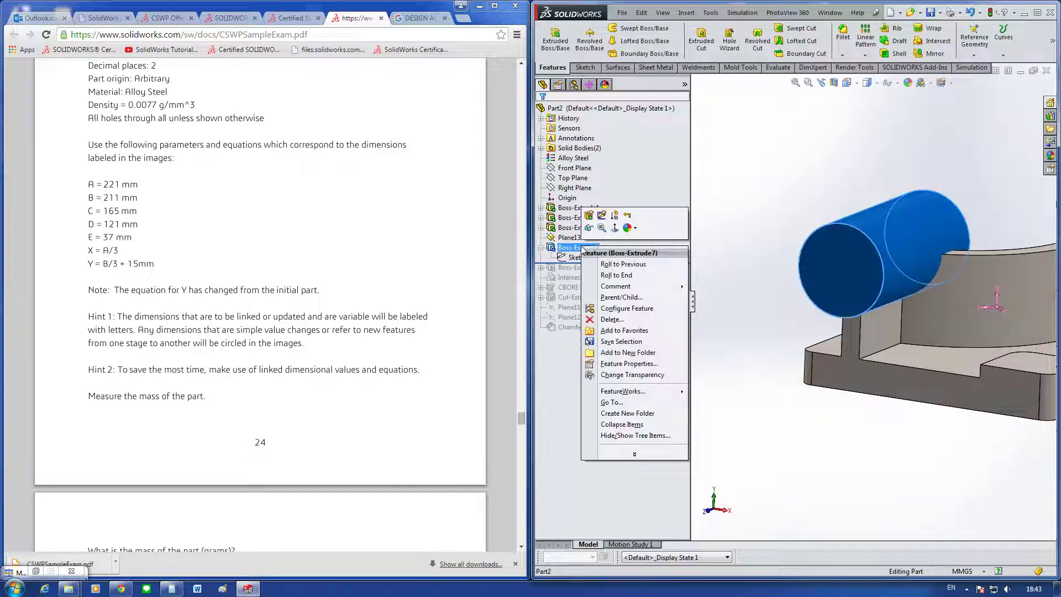
click(612, 318)
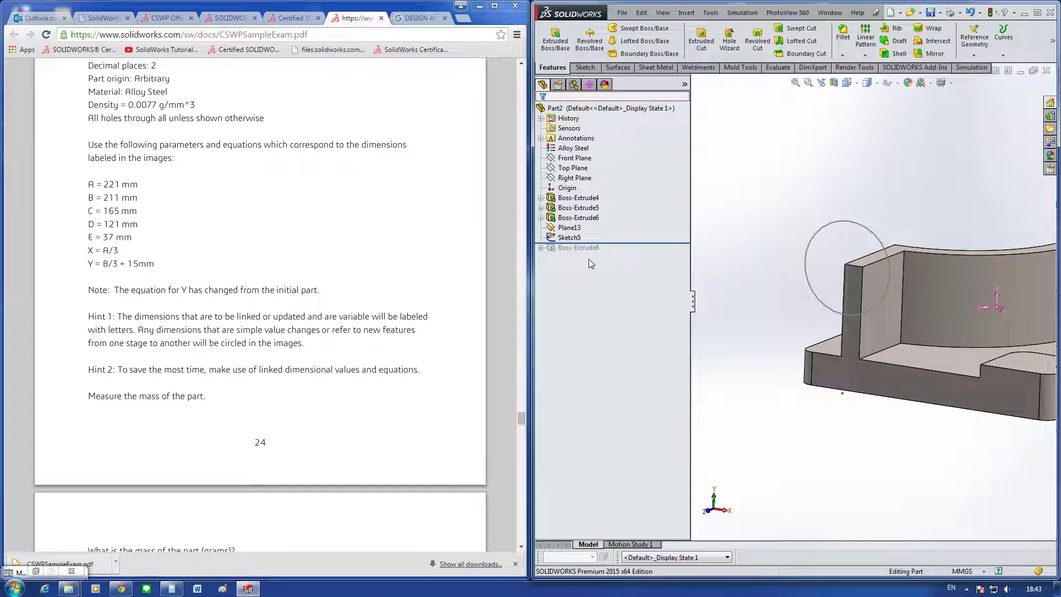
key(ctrl+z)
click(578, 248)
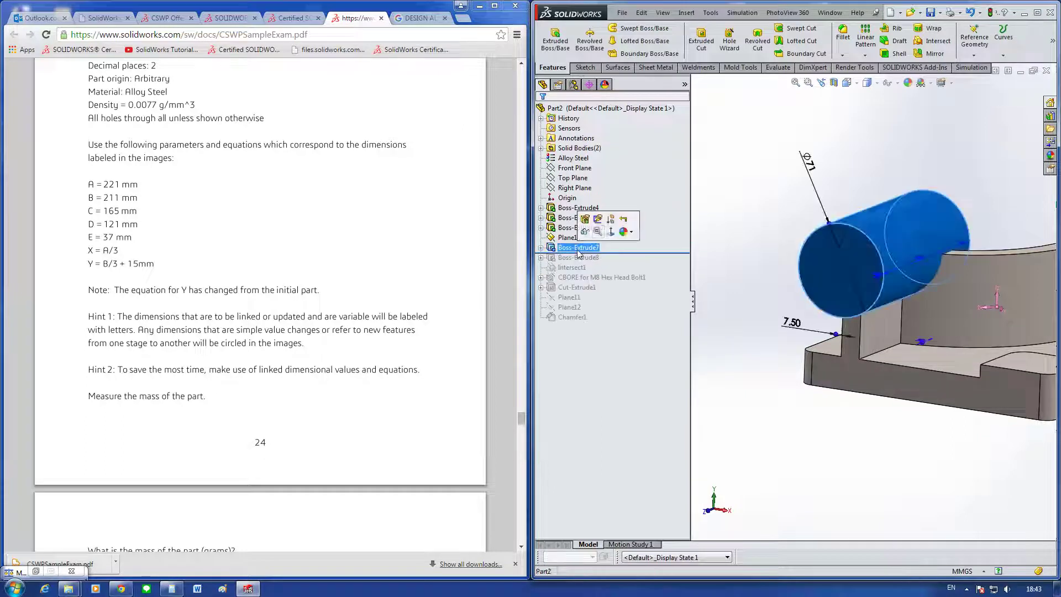
click(590, 221)
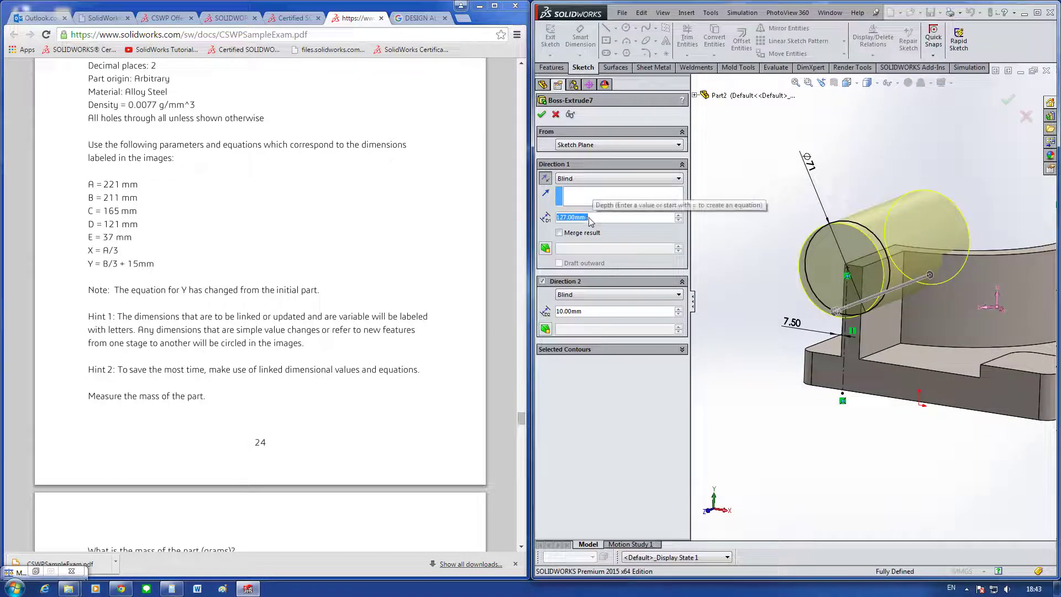
scroll(590, 221, up, 1)
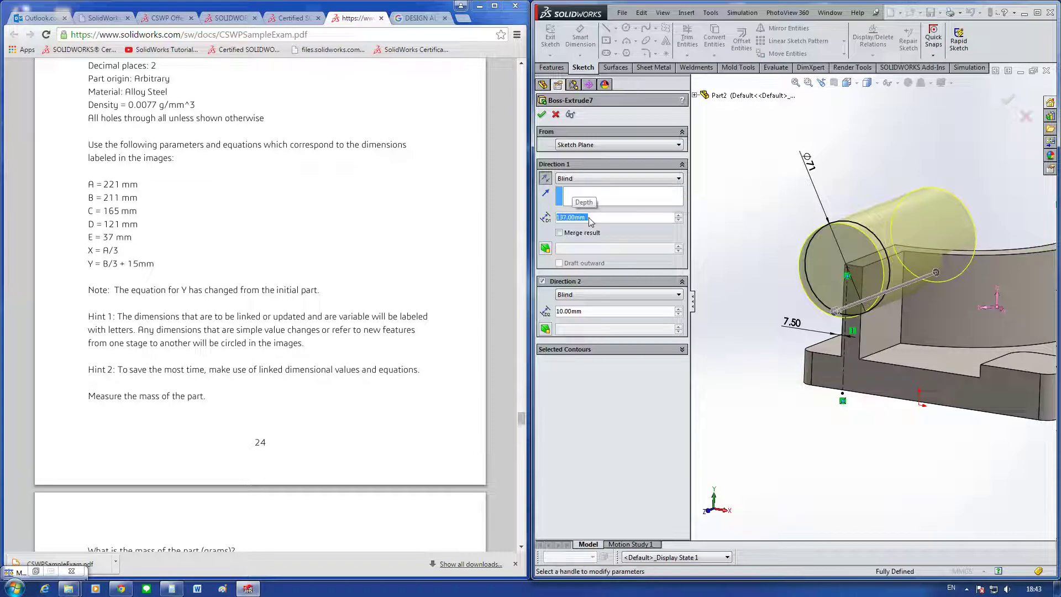
click(542, 281)
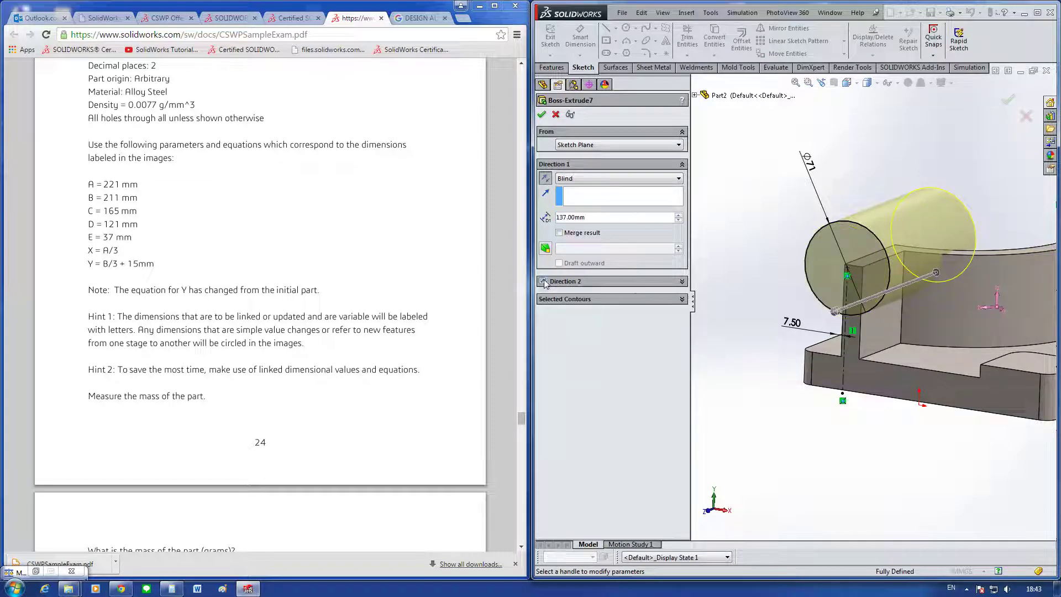
mouse_move(762, 256)
middle_down()
mouse_move(711, 286)
mouse_move(704, 279)
middle_up()
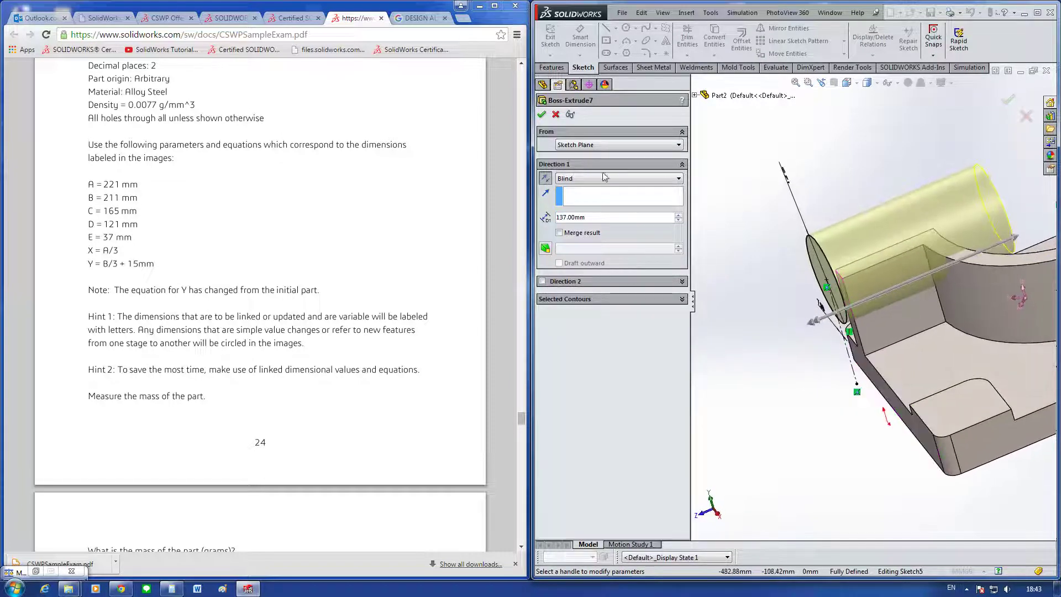
click(541, 114)
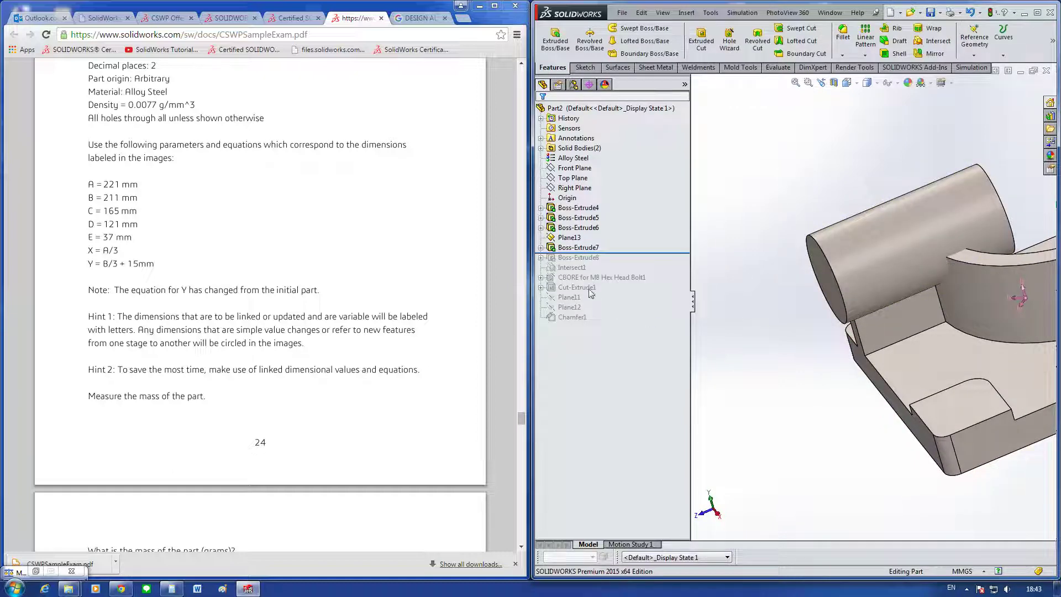
click(806, 433)
middle_drag(784, 419, 797, 410)
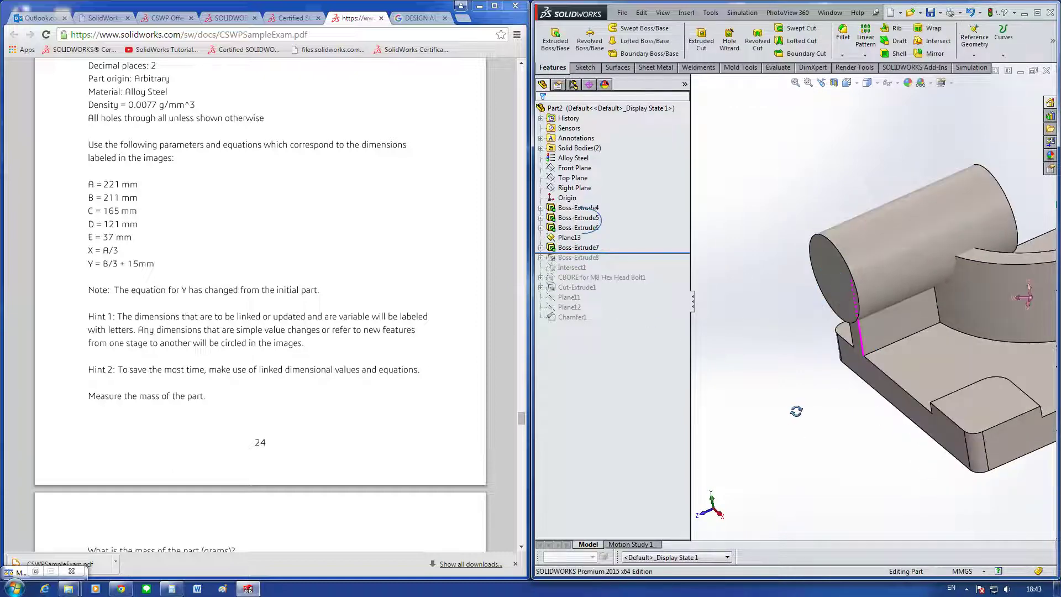
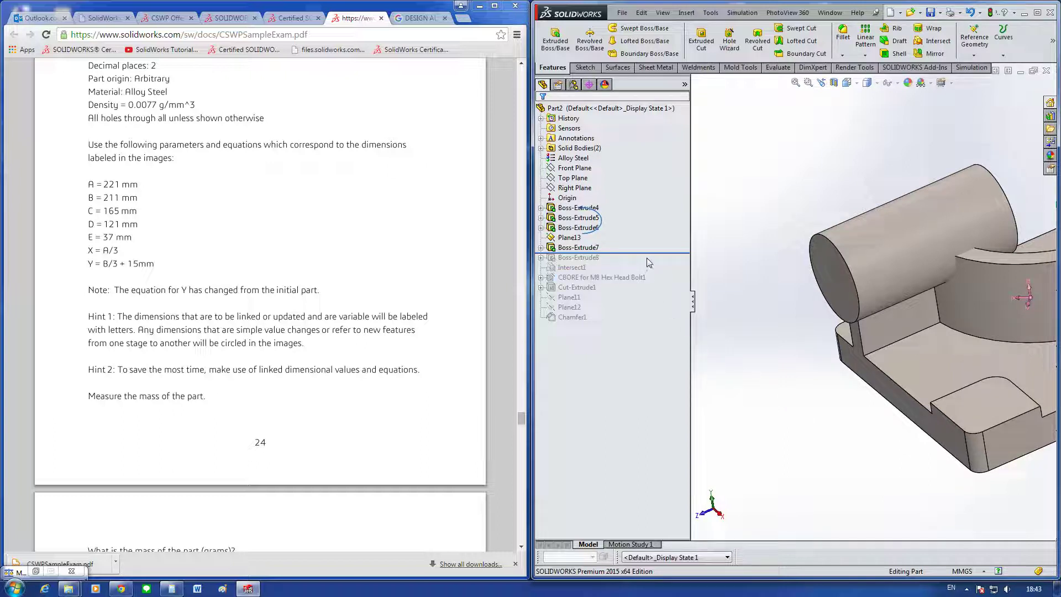
Step: Inspect the latest boss extrusion and its sketch dimensions
drag(659, 254, 658, 264)
key(f)
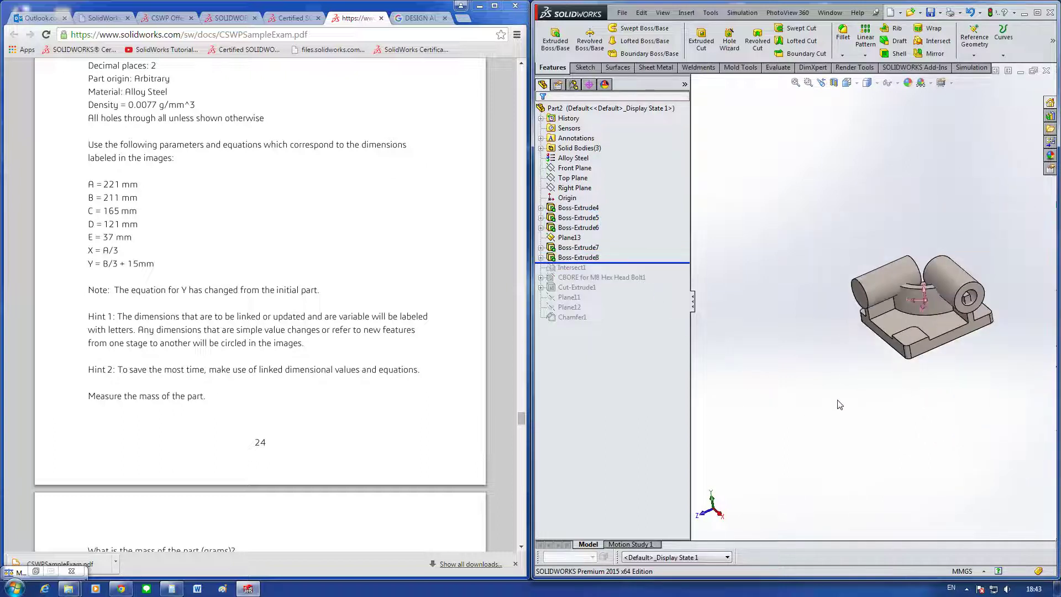
click(555, 258)
click(541, 257)
click(583, 259)
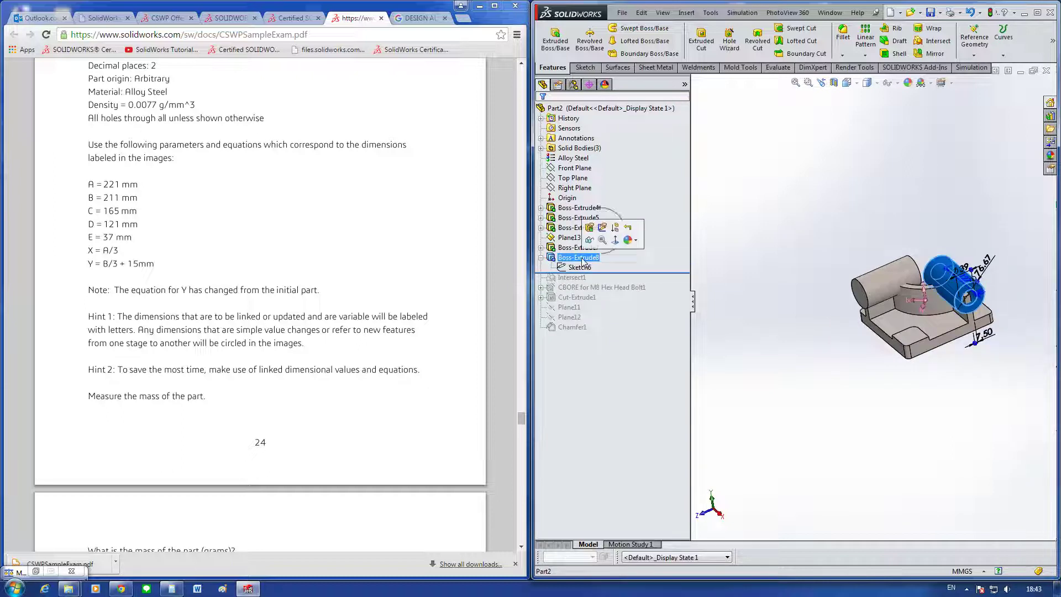
click(802, 297)
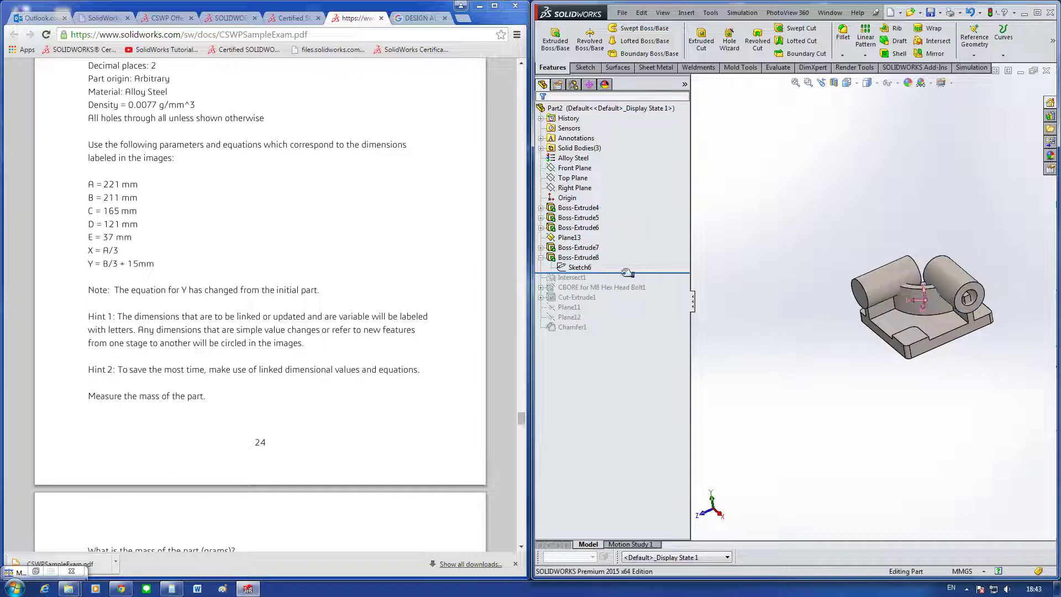
Step: Roll back before the right cylinder boss and create Plane14, offset 10 mm from the end face
drag(627, 272, 627, 253)
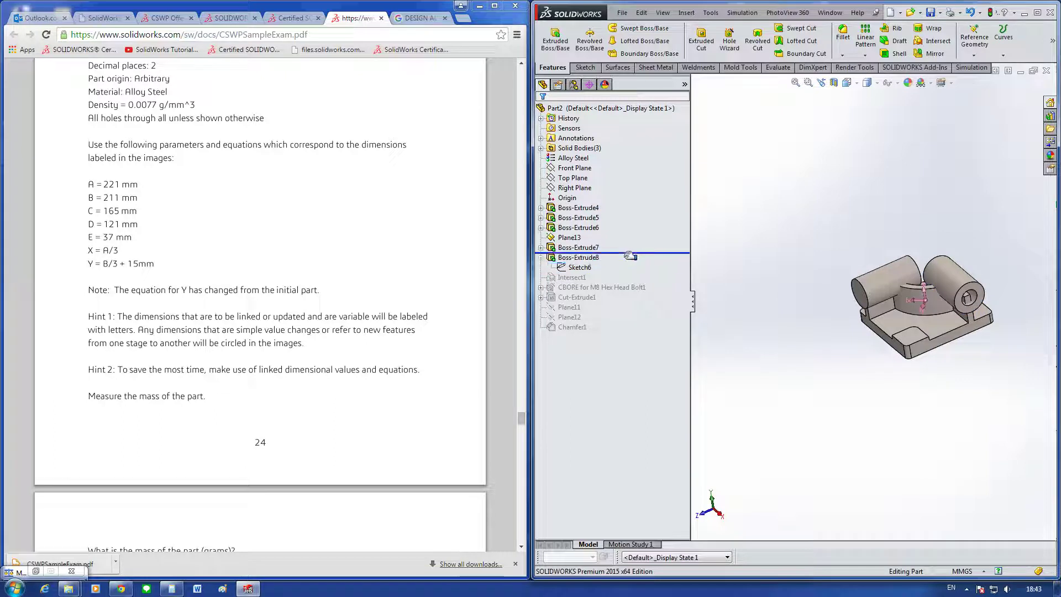
click(974, 55)
click(982, 65)
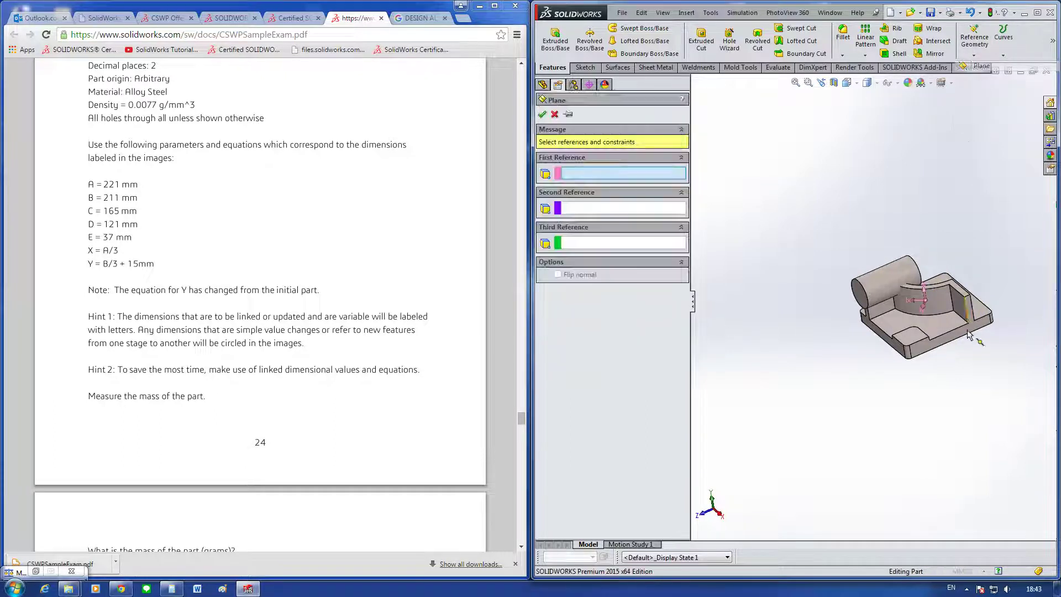
click(963, 329)
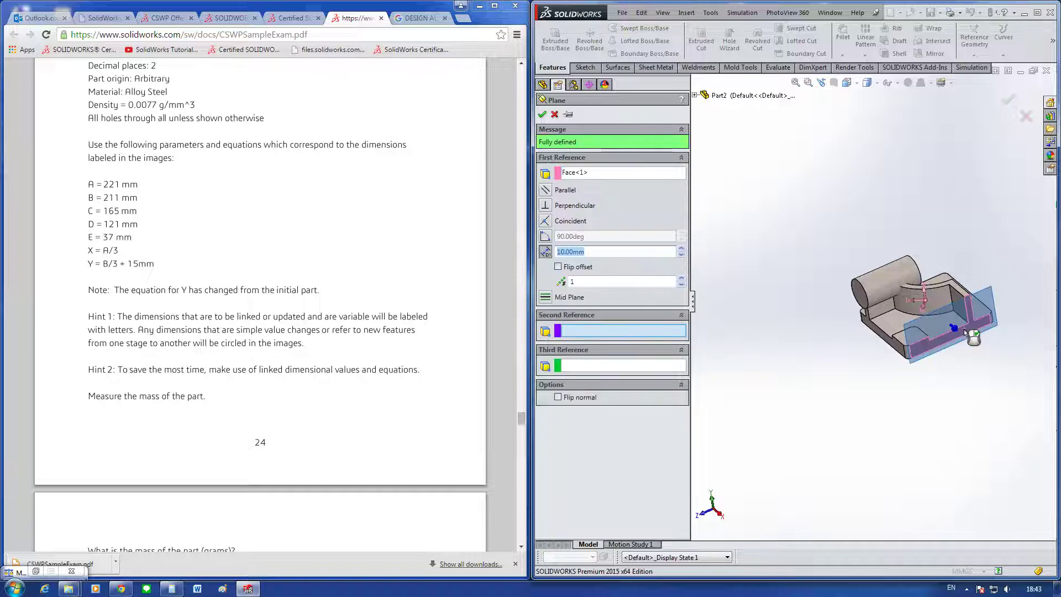
click(542, 114)
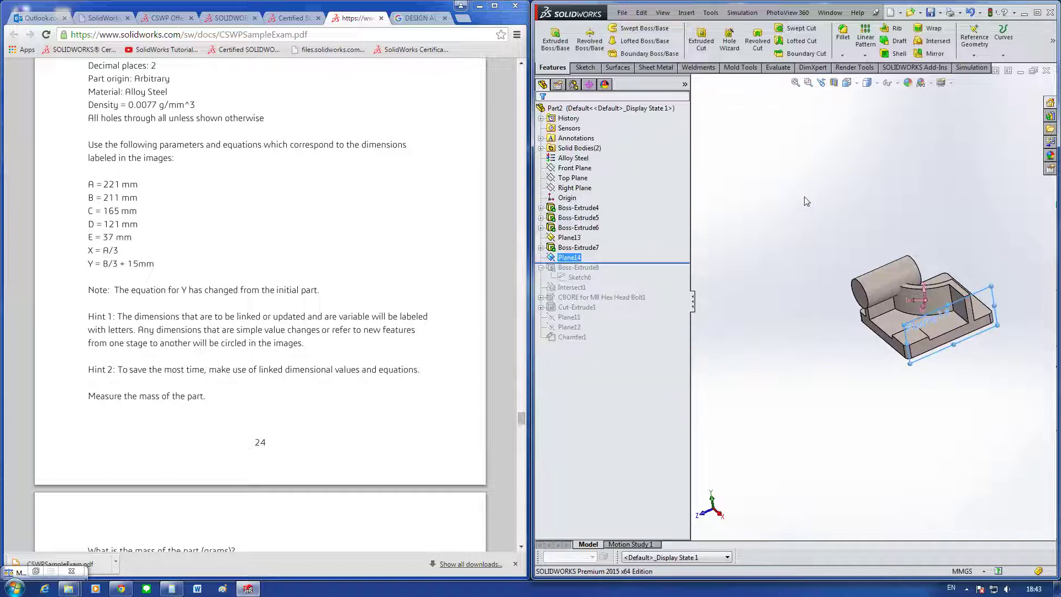
click(752, 227)
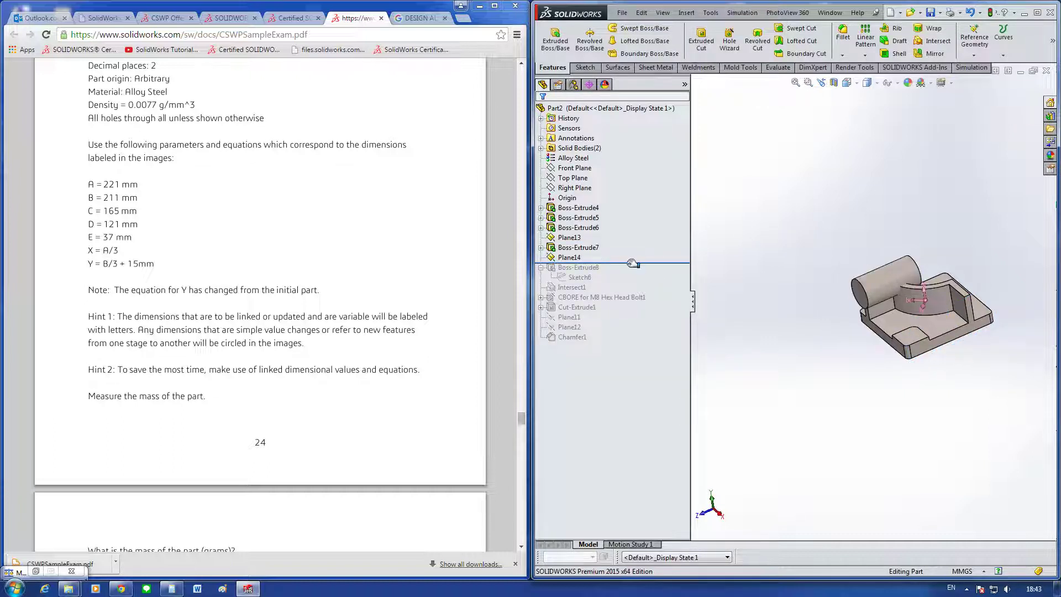
Step: Move the boss's Sketch6 onto the new Plane14
drag(633, 263, 633, 283)
click(579, 277)
click(594, 246)
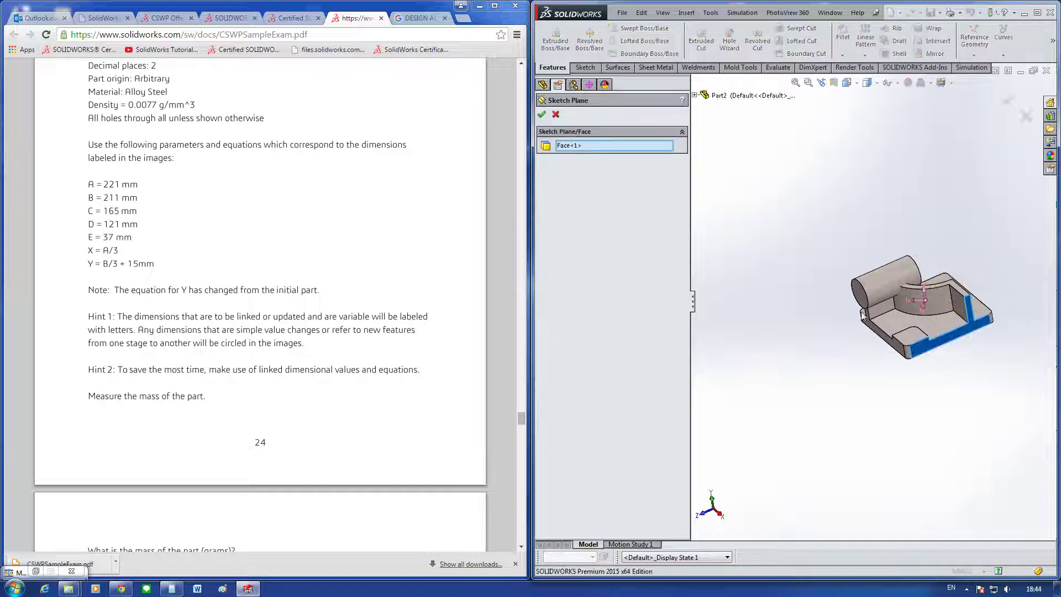
click(694, 95)
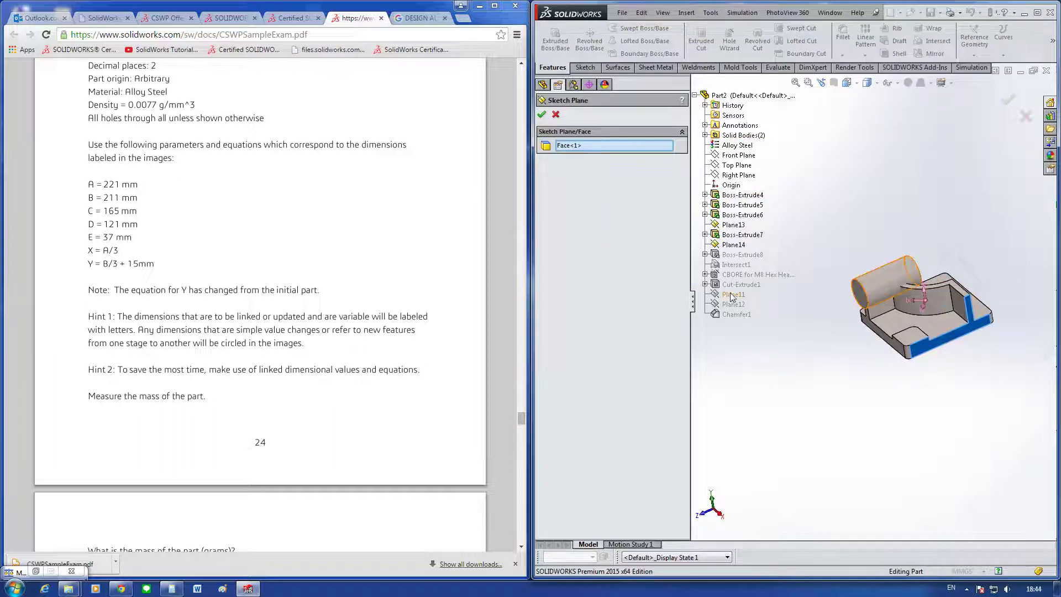
click(733, 245)
click(541, 114)
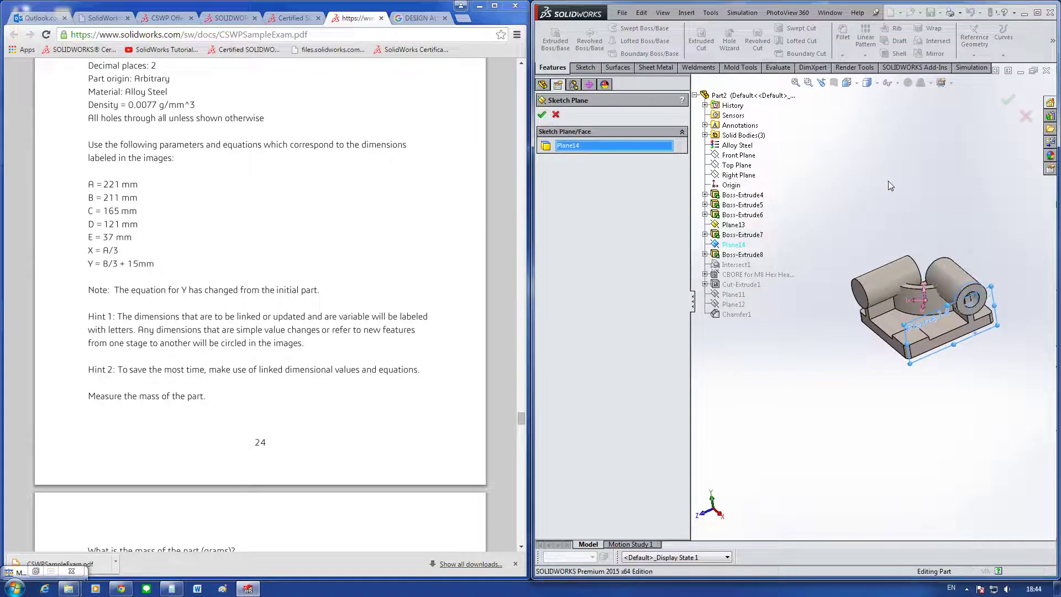
Step: Change Boss-Extrude8 to a 137 mm one-direction extrusion, with Direction 2 removed
right_click(590, 270)
click(597, 238)
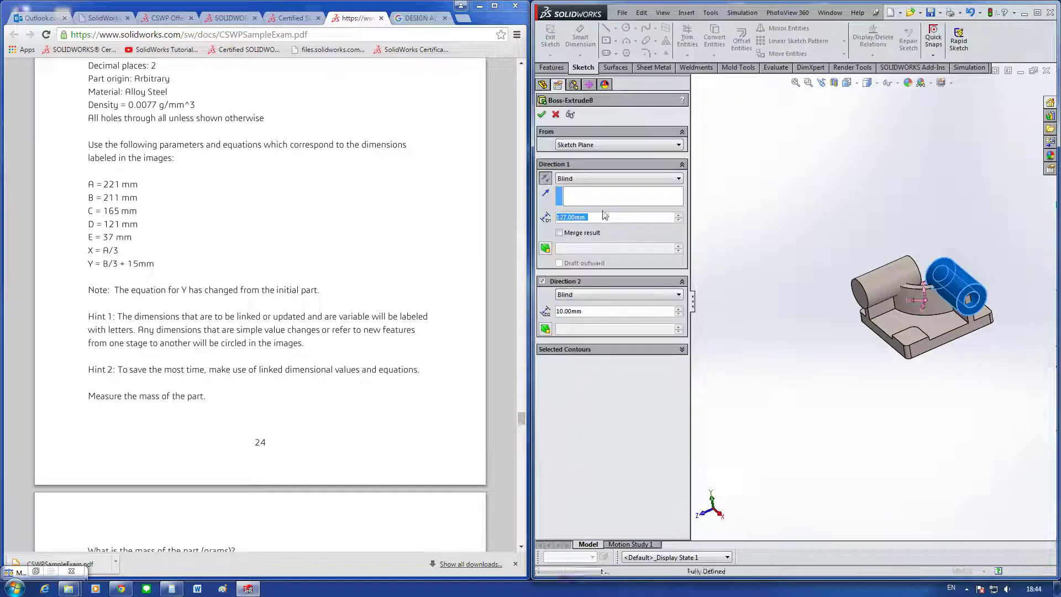
click(542, 281)
text(13)
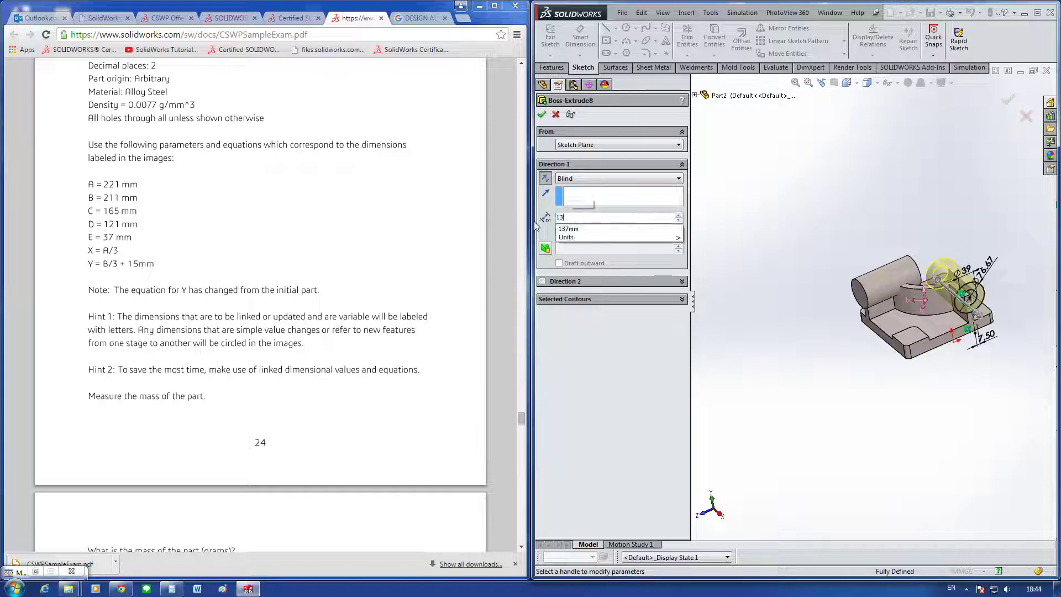
key(Return)
middle_drag(939, 276, 1026, 307)
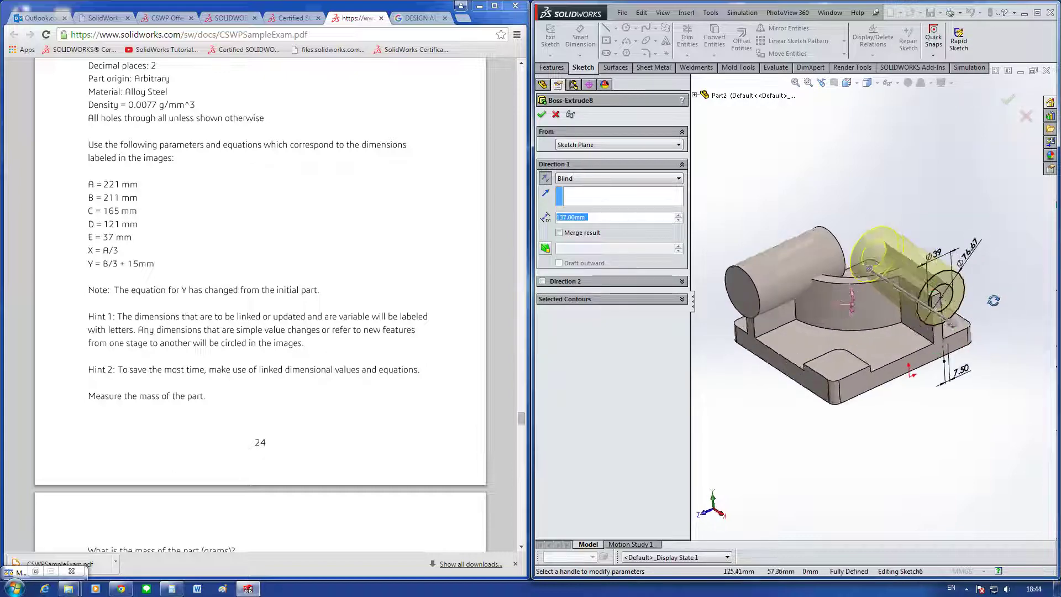
click(542, 114)
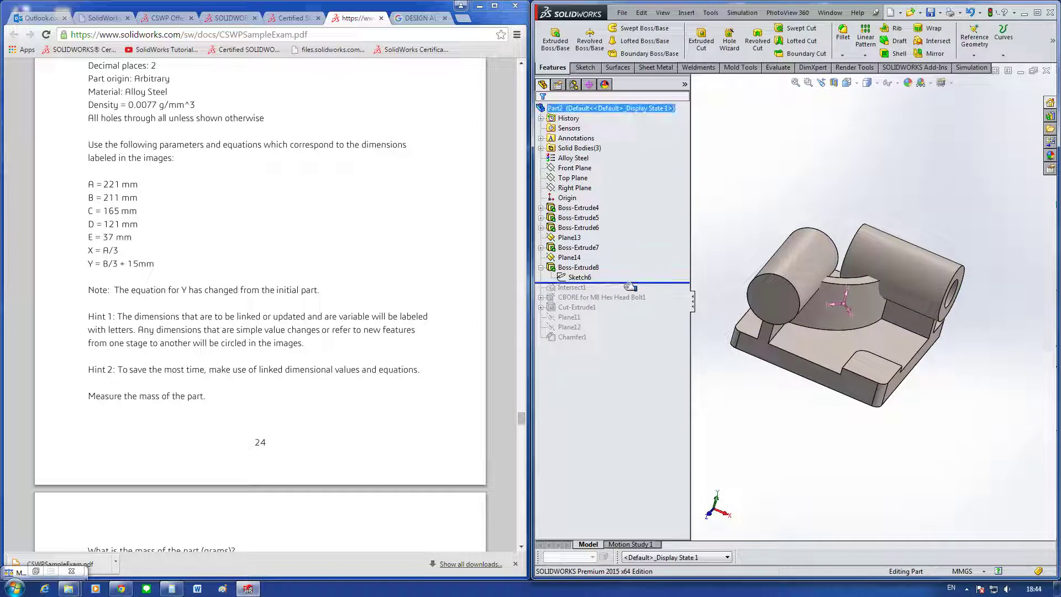
Step: Try deleting the intersect feature, then undo the deletion
drag(623, 283, 623, 293)
right_click(570, 277)
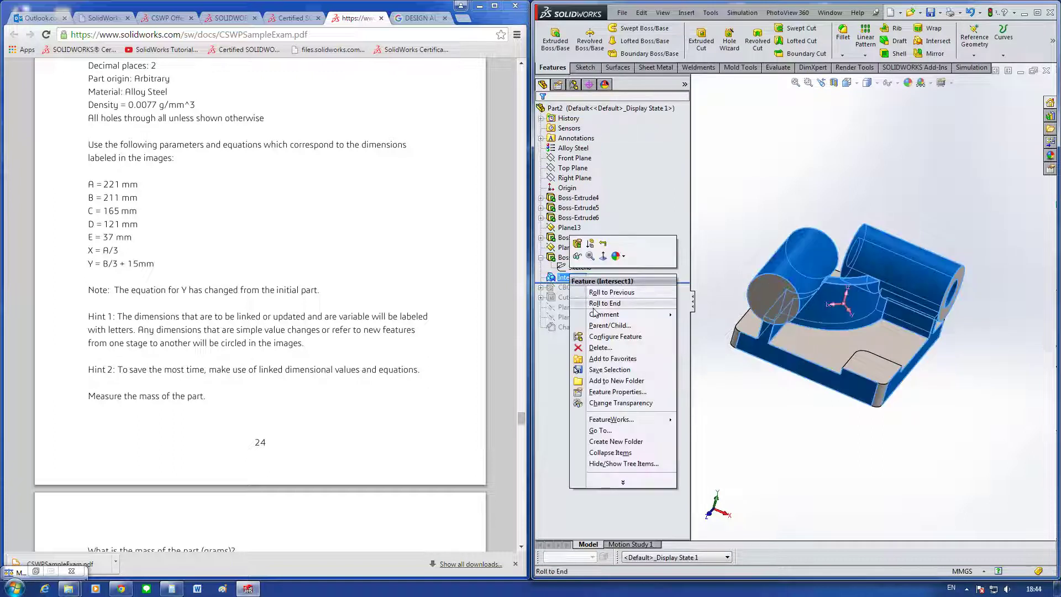
click(595, 347)
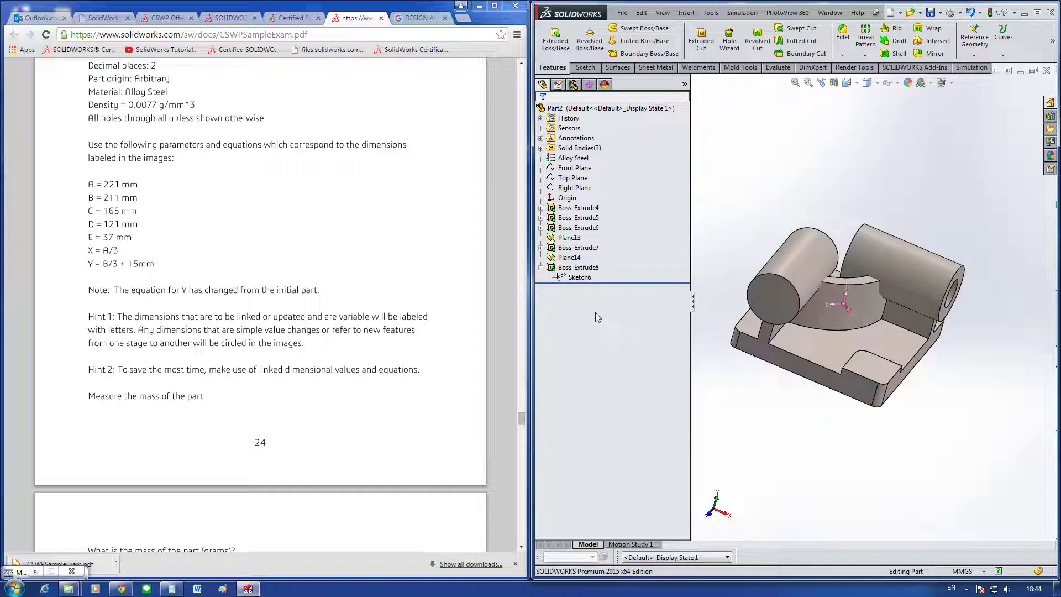
mouse_move(788, 448)
middle_down()
mouse_move(777, 417)
mouse_move(779, 428)
middle_up()
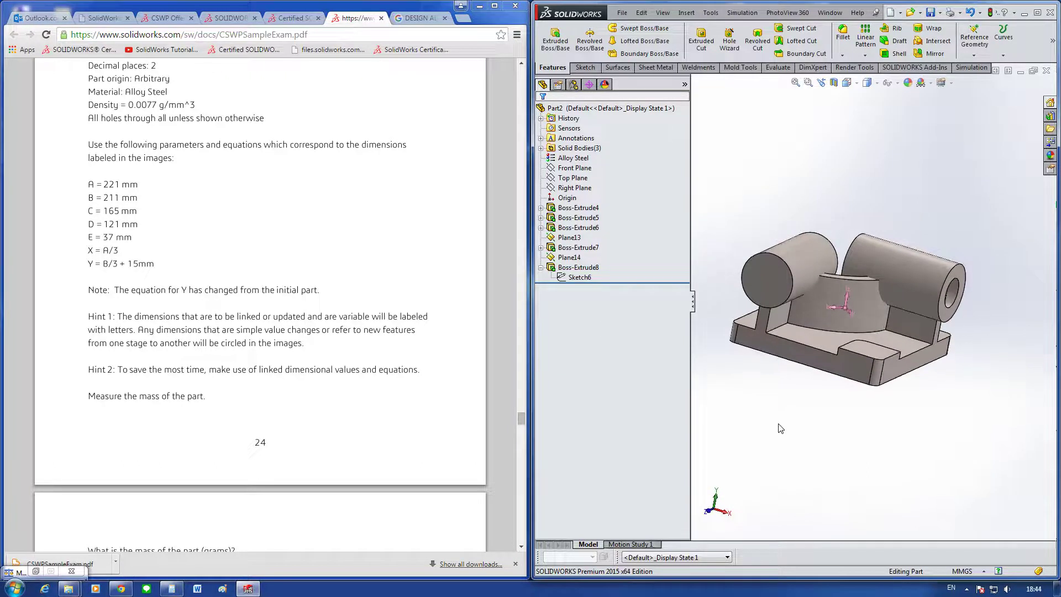
key(ctrl+z)
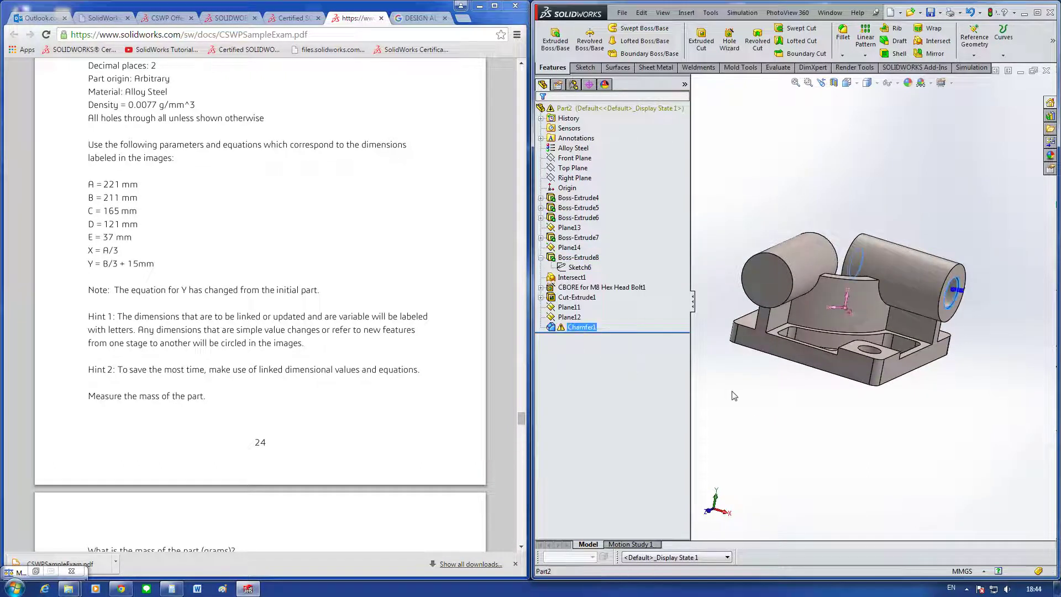
Step: Roll back before the counterbore hole and review the intersect feature's regions without changing them
click(591, 288)
click(628, 333)
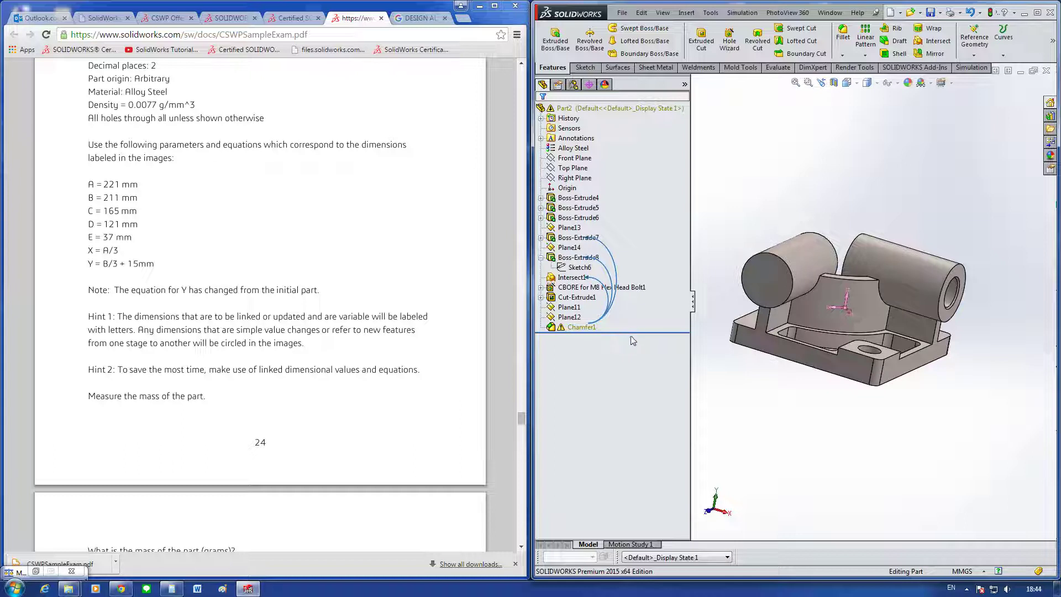
drag(634, 334, 561, 284)
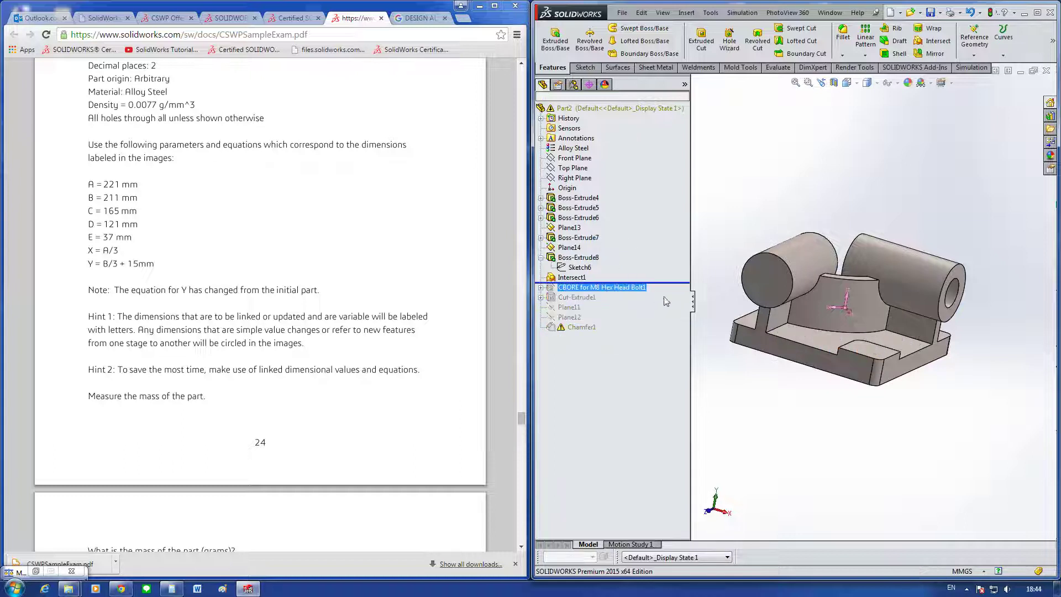
click(566, 278)
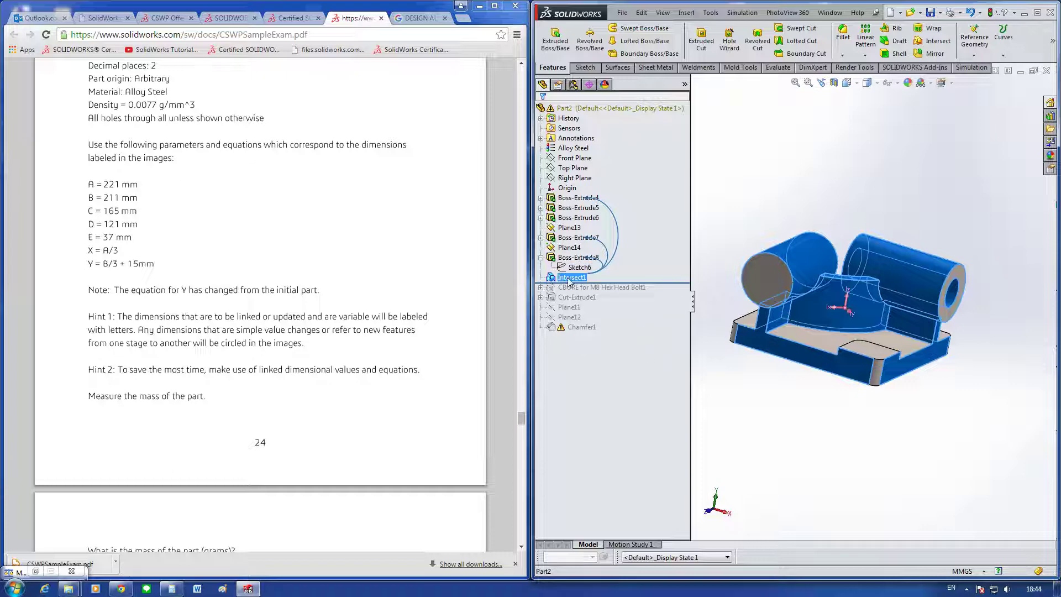
right_click(569, 281)
click(784, 424)
right_click(570, 283)
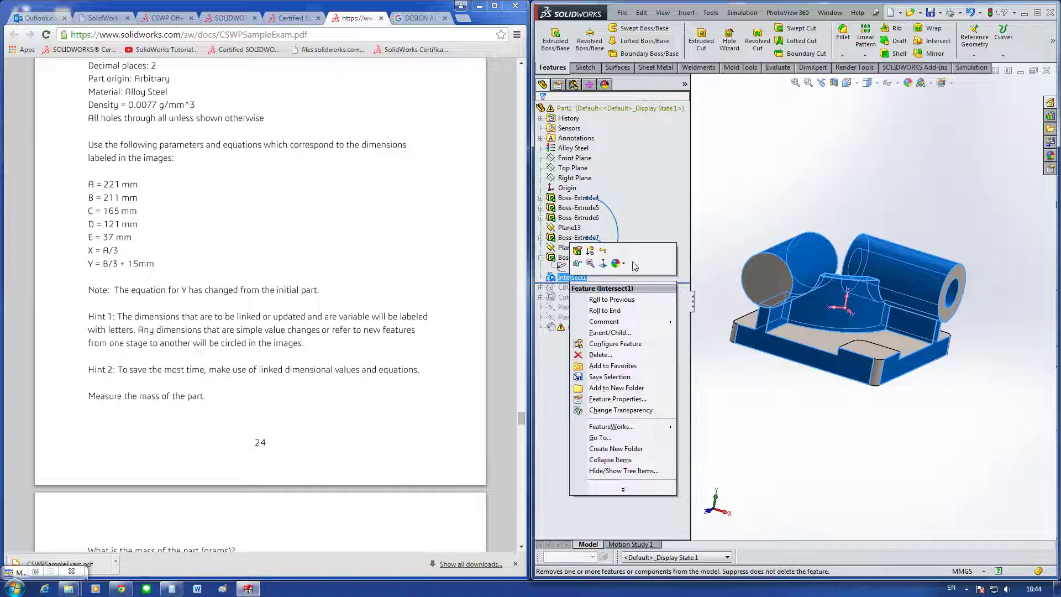
click(579, 252)
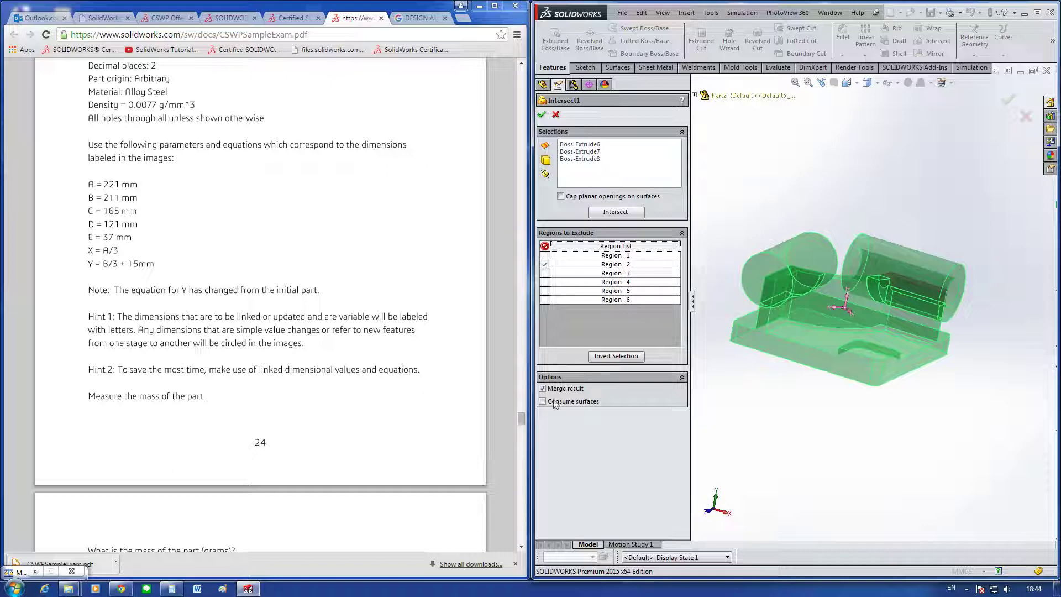
key(Return)
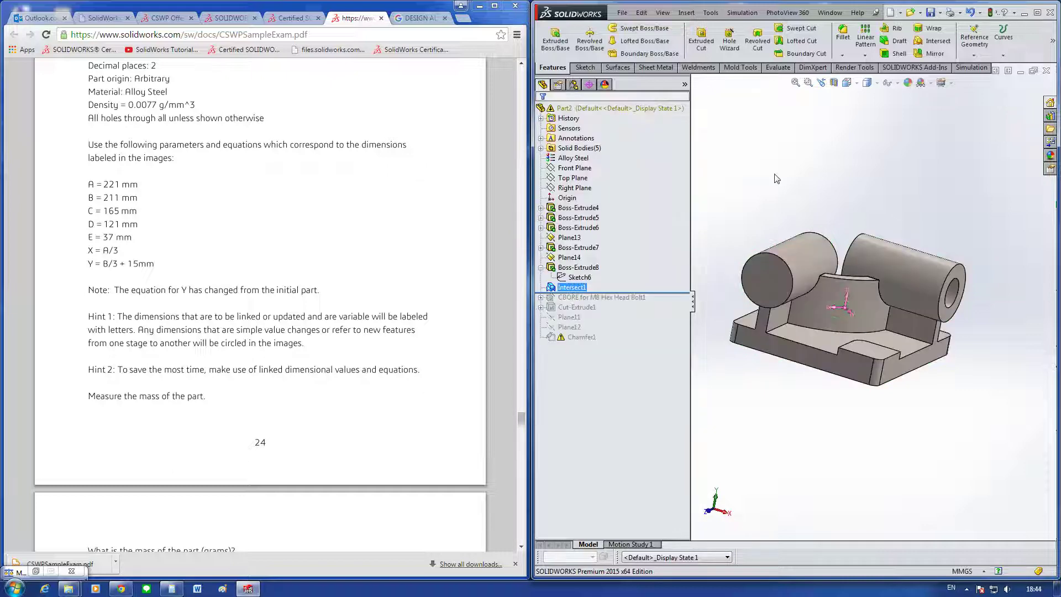
Step: Attempt to delete Intersect1, then edit it again and accept the rebuilt feature
right_click(579, 288)
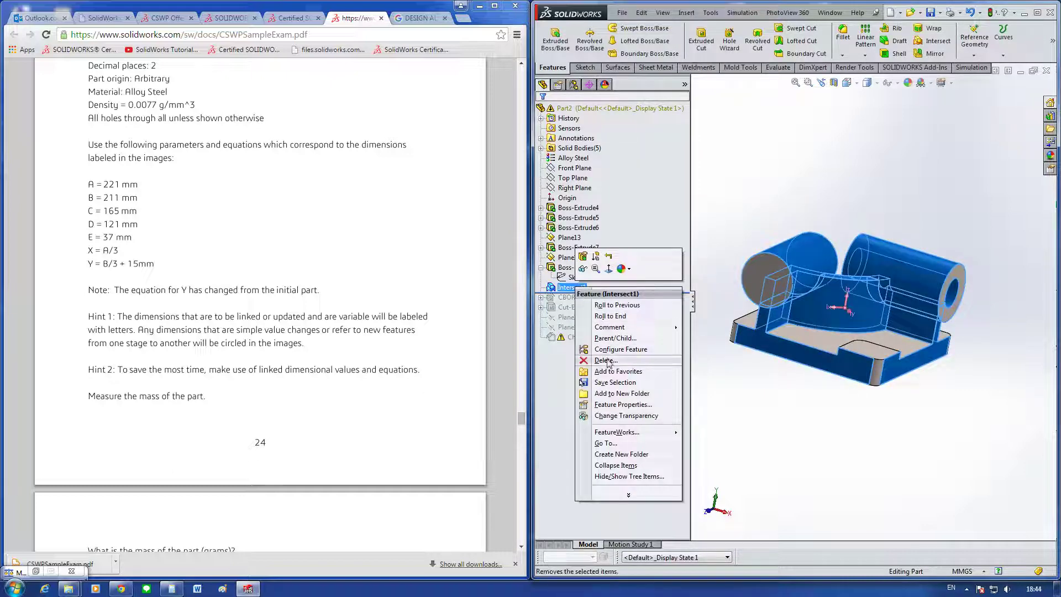
click(616, 304)
key(ctrl+7)
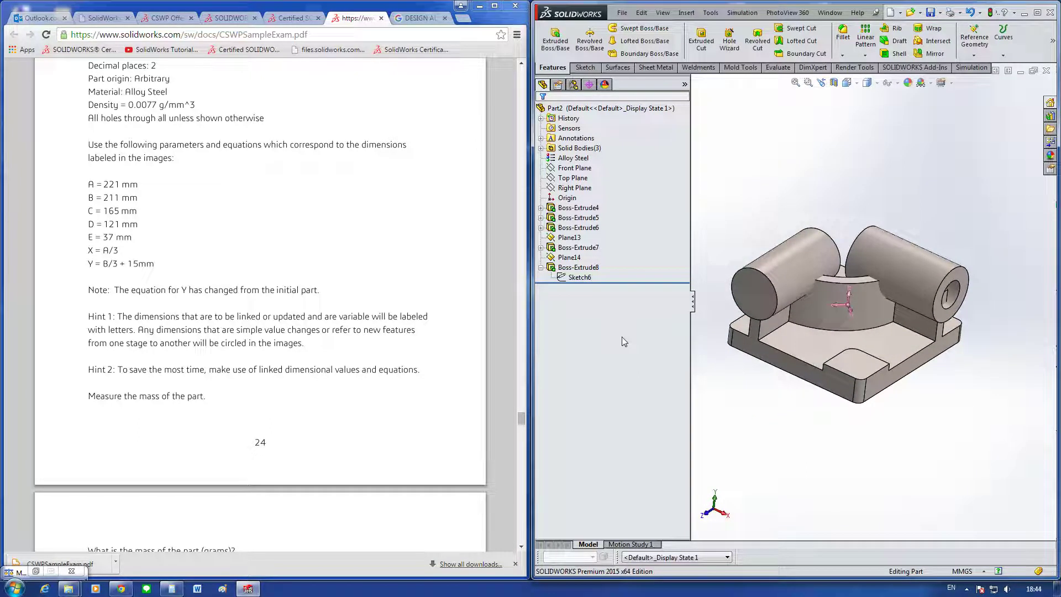
click(585, 307)
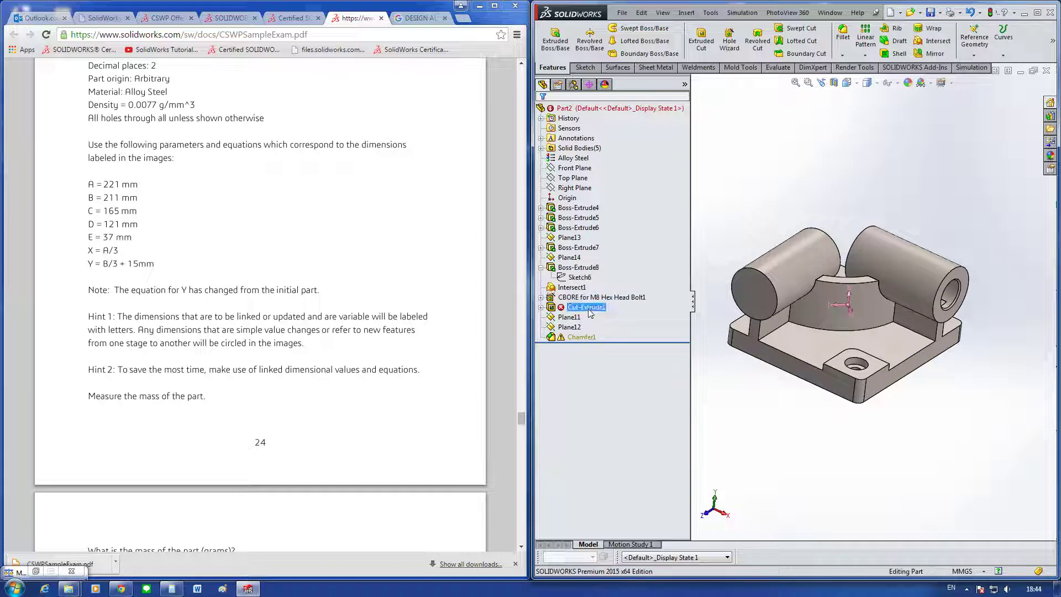
click(571, 288)
click(578, 257)
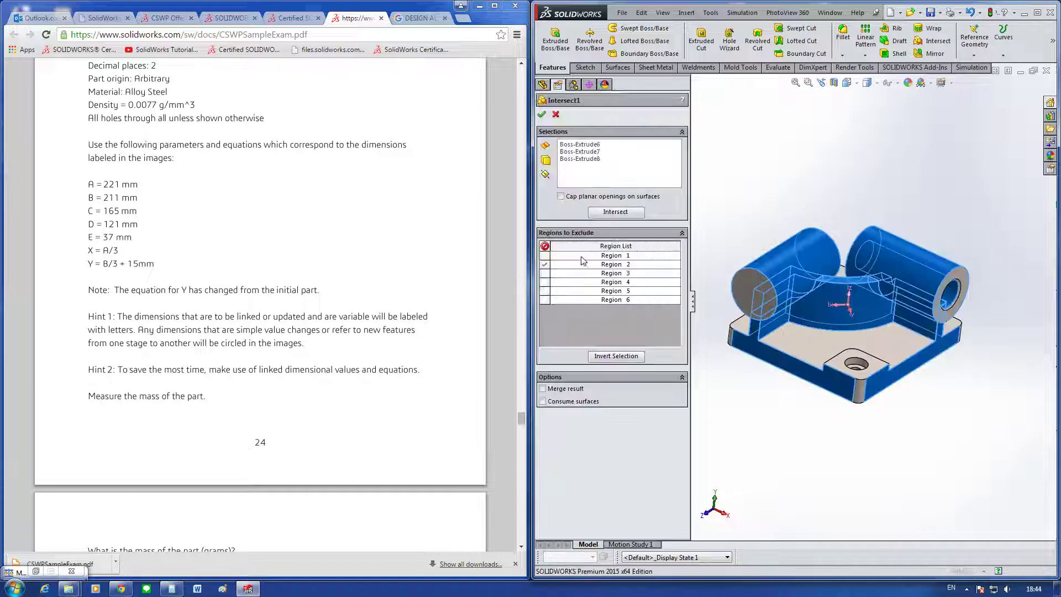
click(541, 114)
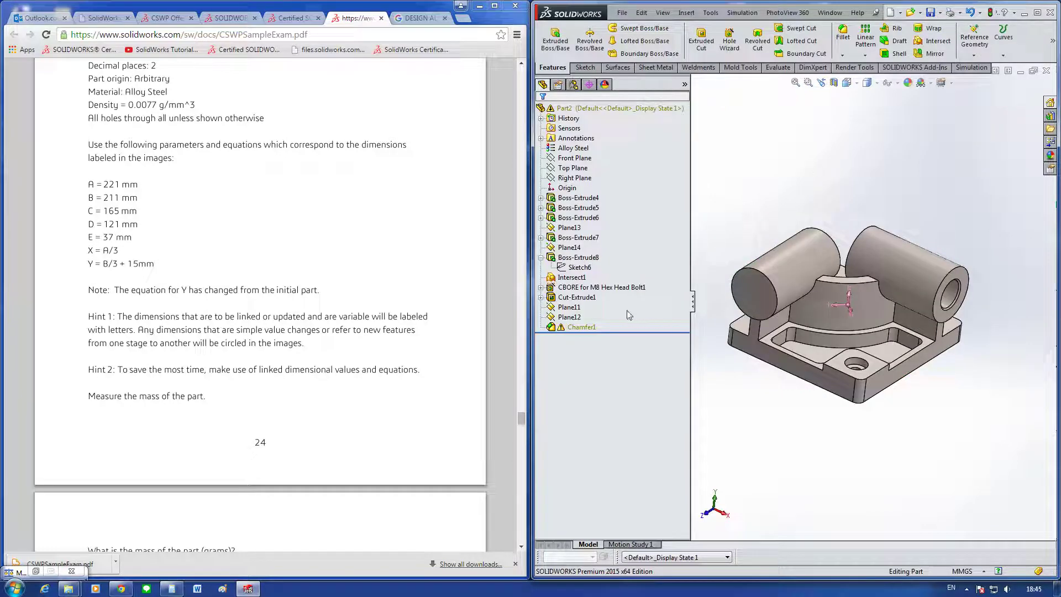
Step: Delete the Chamfer1 feature
click(580, 327)
right_click(577, 328)
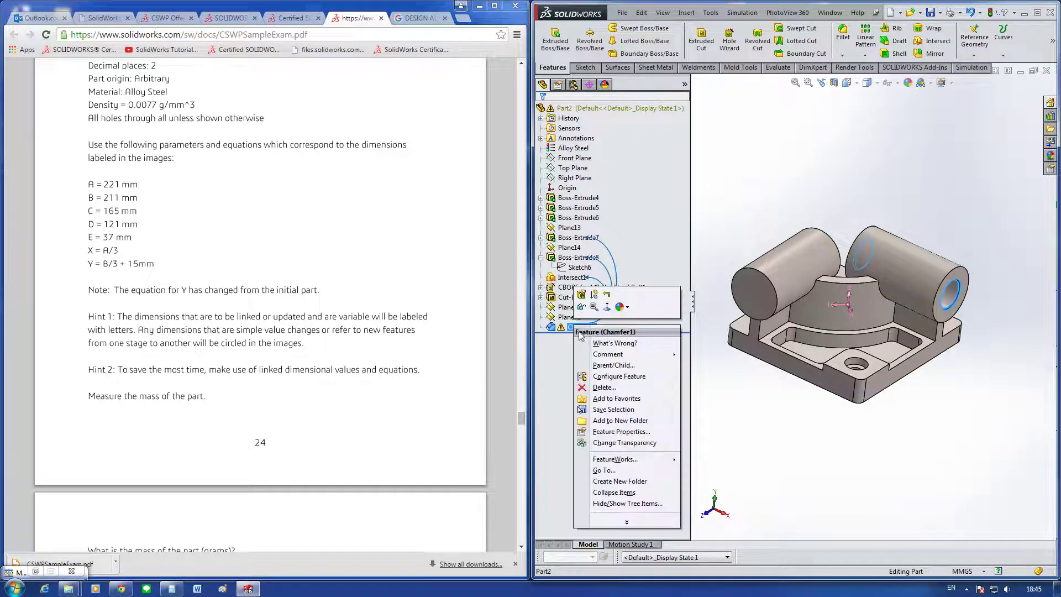
click(604, 387)
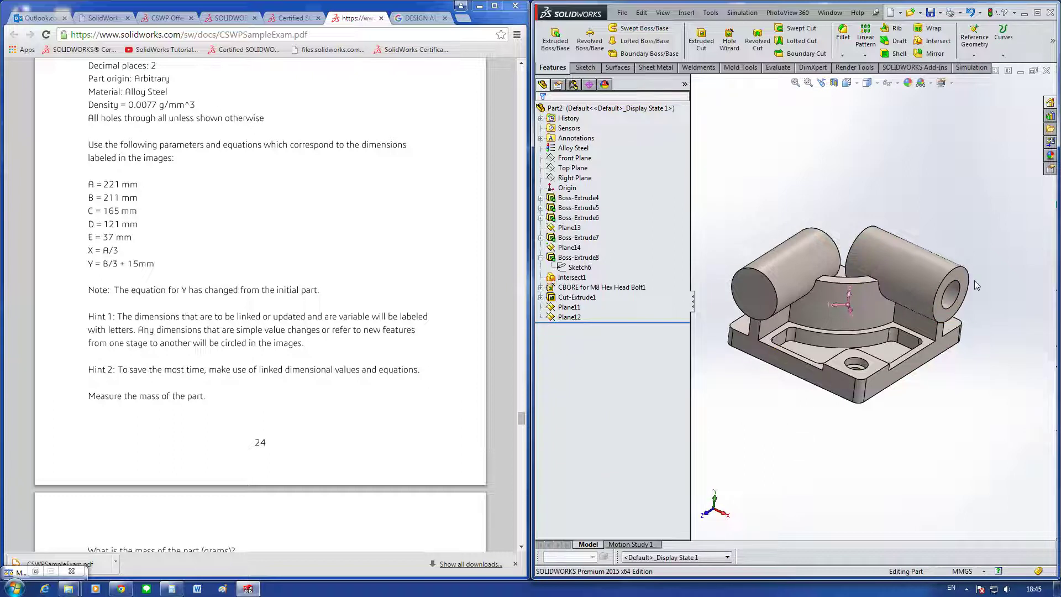
Step: Delete the inner circle from Sketch6 so the right cylinder becomes solid
click(576, 259)
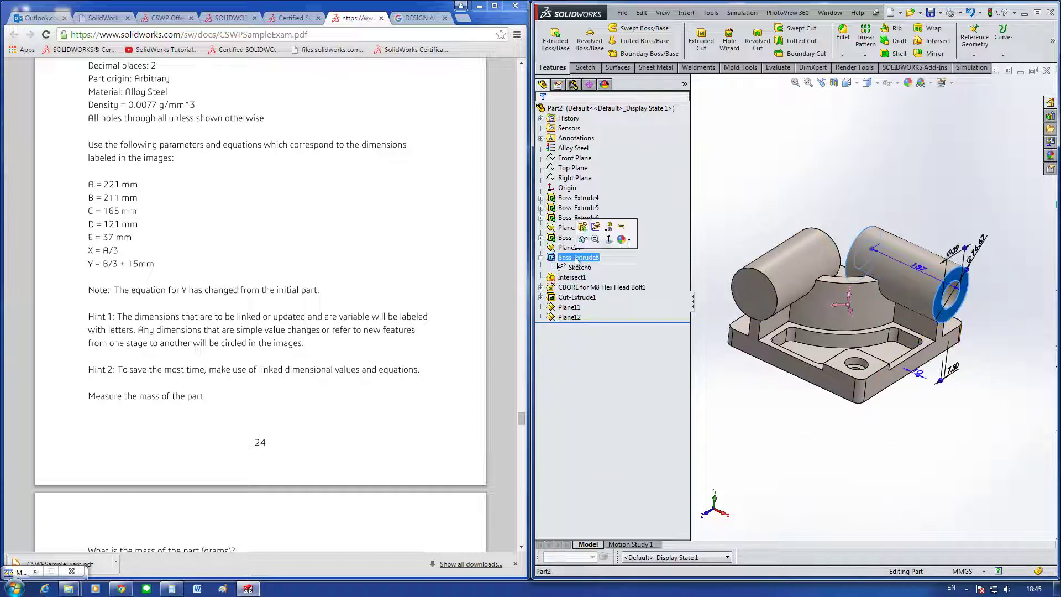
click(595, 226)
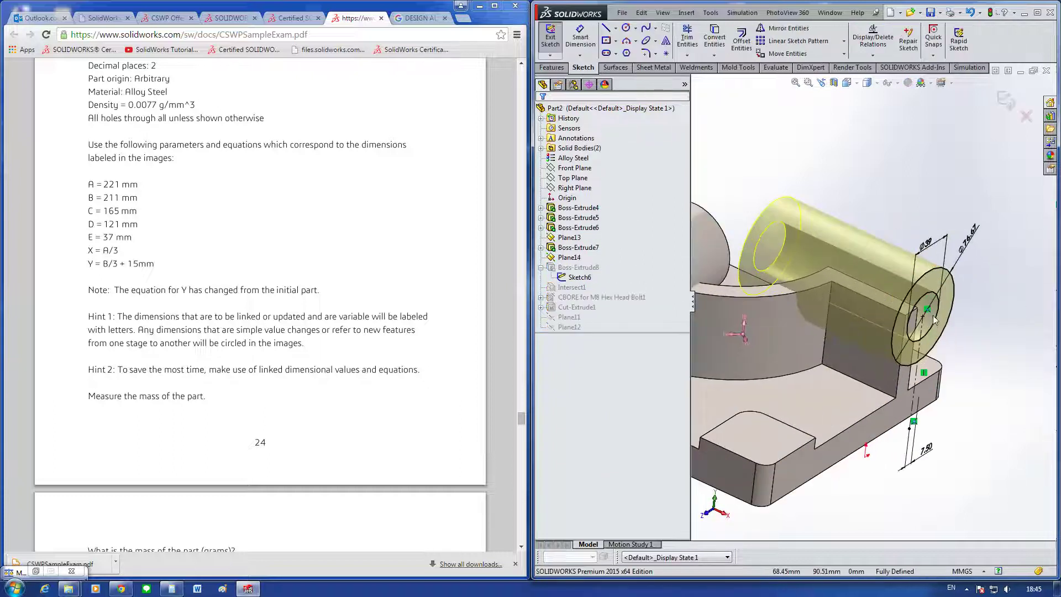
click(937, 313)
key(Delete)
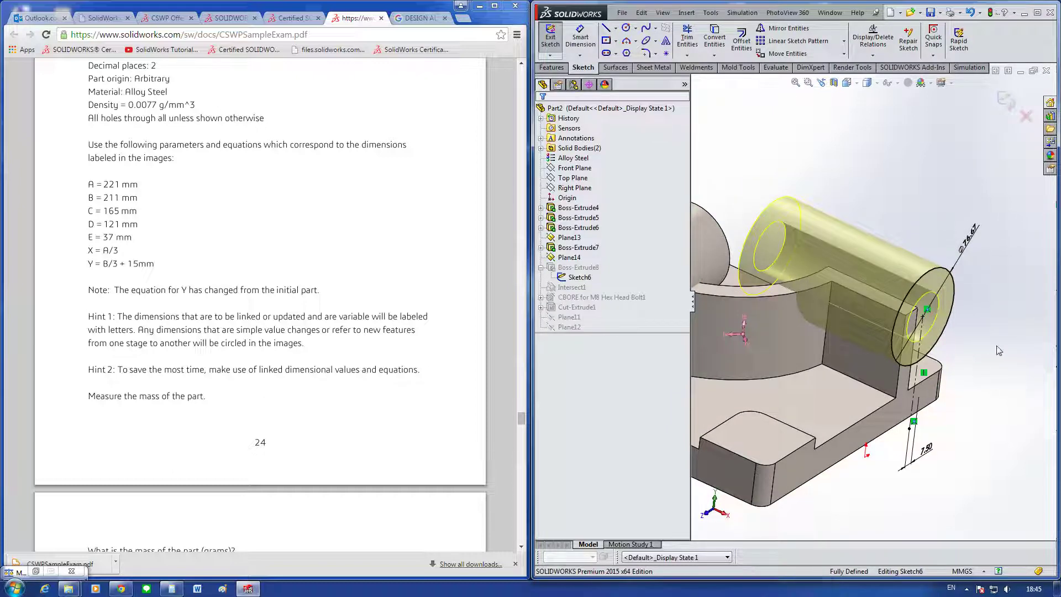
click(1006, 101)
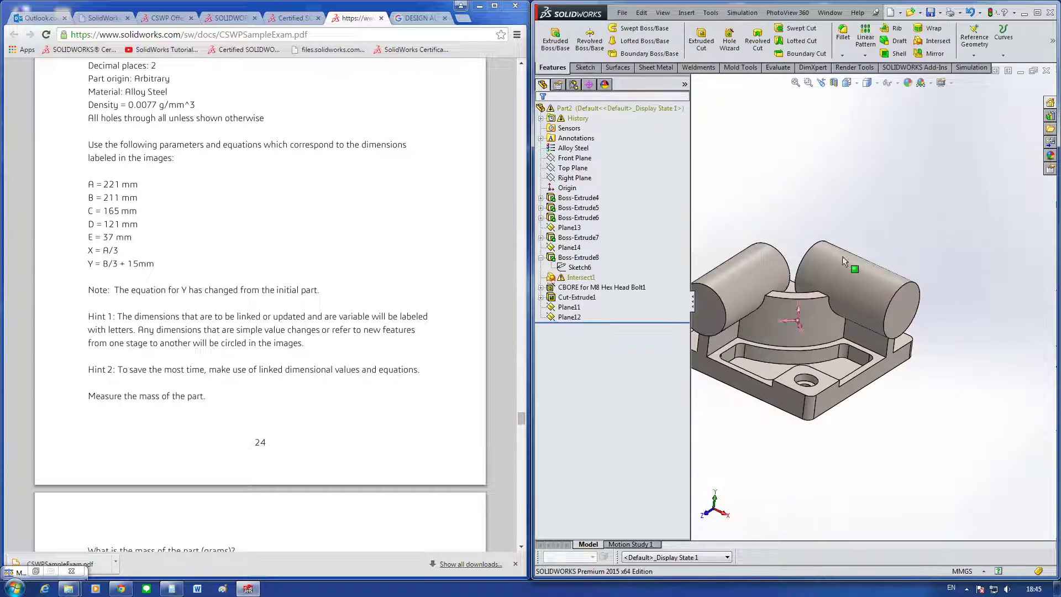
Step: Move Cut-Extrude1 up the tree, then delete Intersect1 and the features after it
right_click(599, 283)
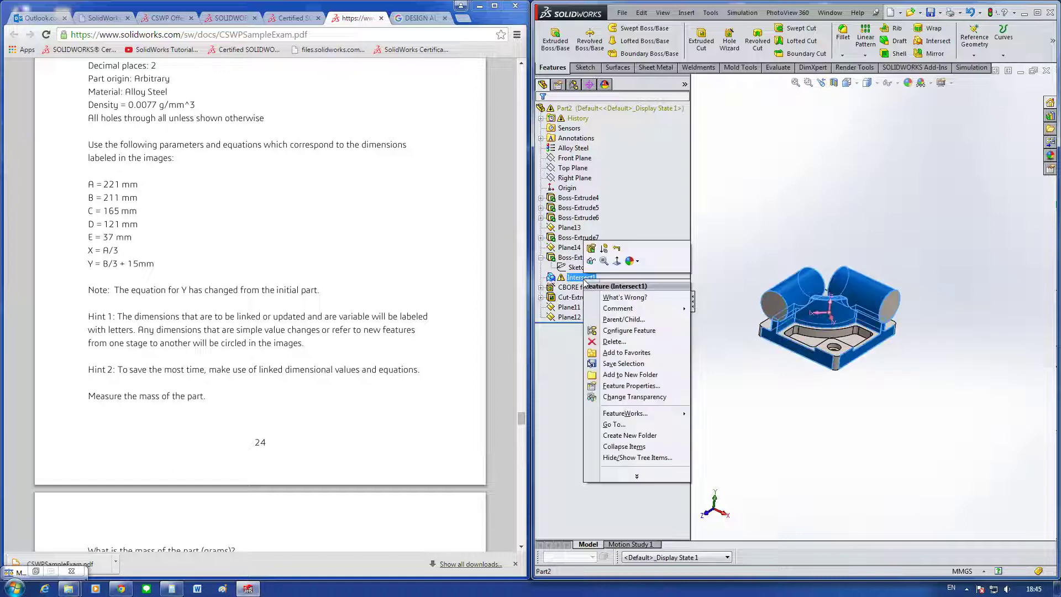
click(726, 226)
click(580, 298)
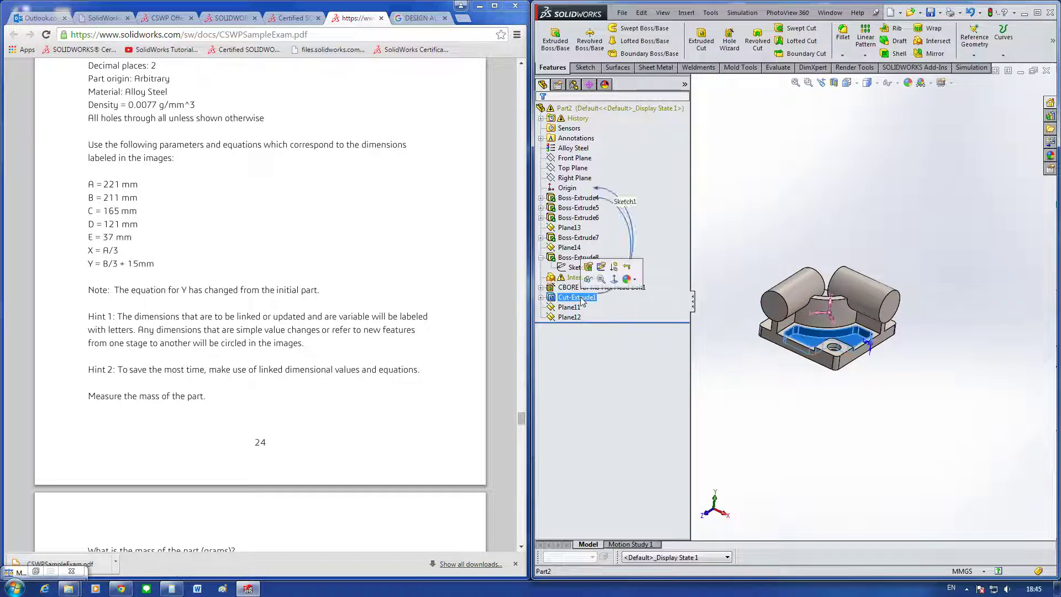
click(540, 257)
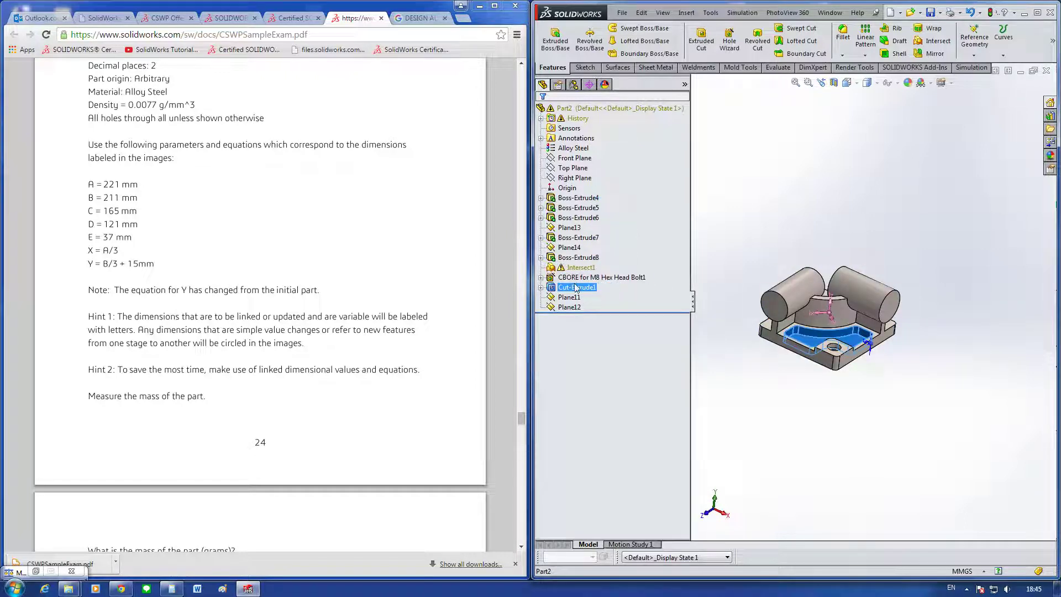
drag(577, 287, 607, 269)
drag(607, 269, 587, 331)
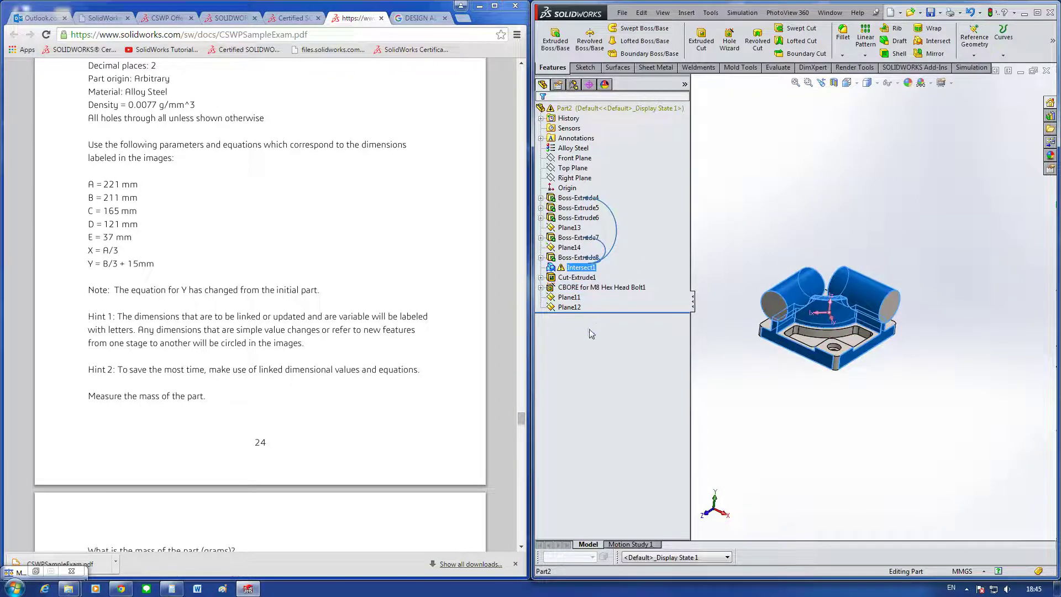
right_click(569, 268)
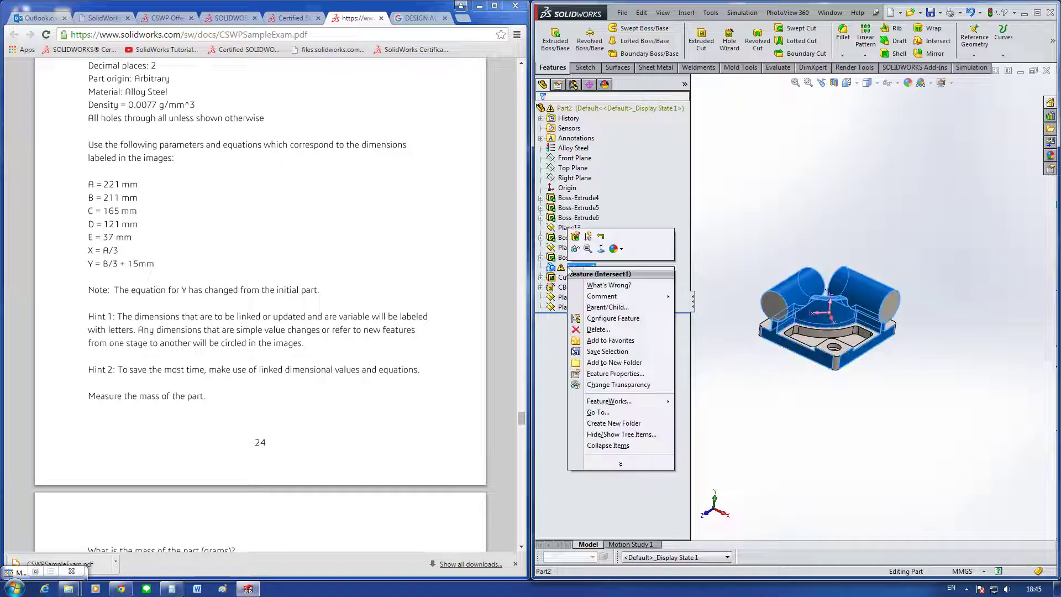
click(596, 329)
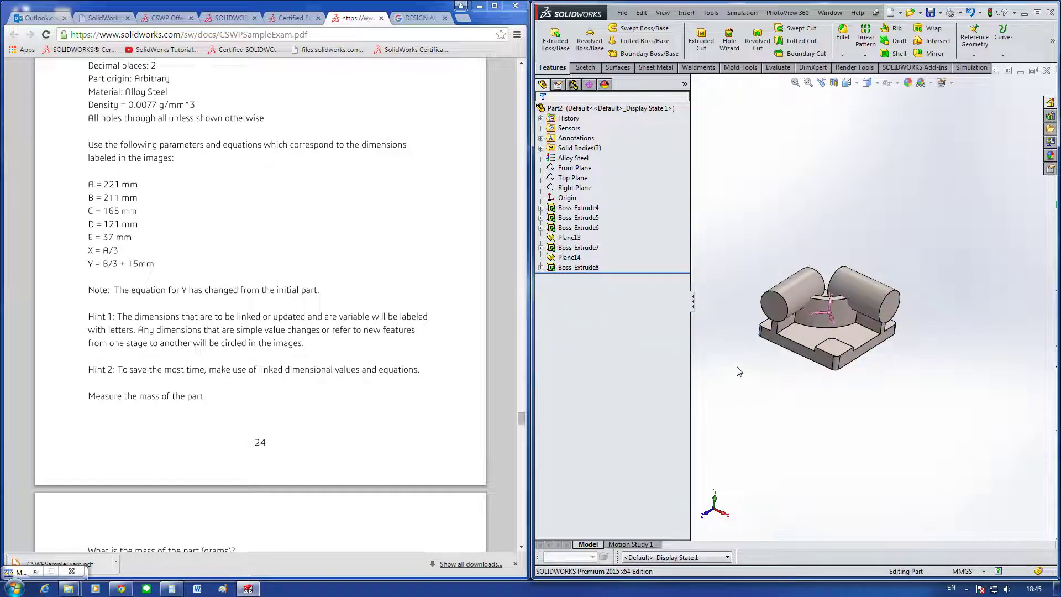
Step: Start a reversed extruded cut from Sketch1 with end condition Up To Next
click(541, 208)
click(578, 217)
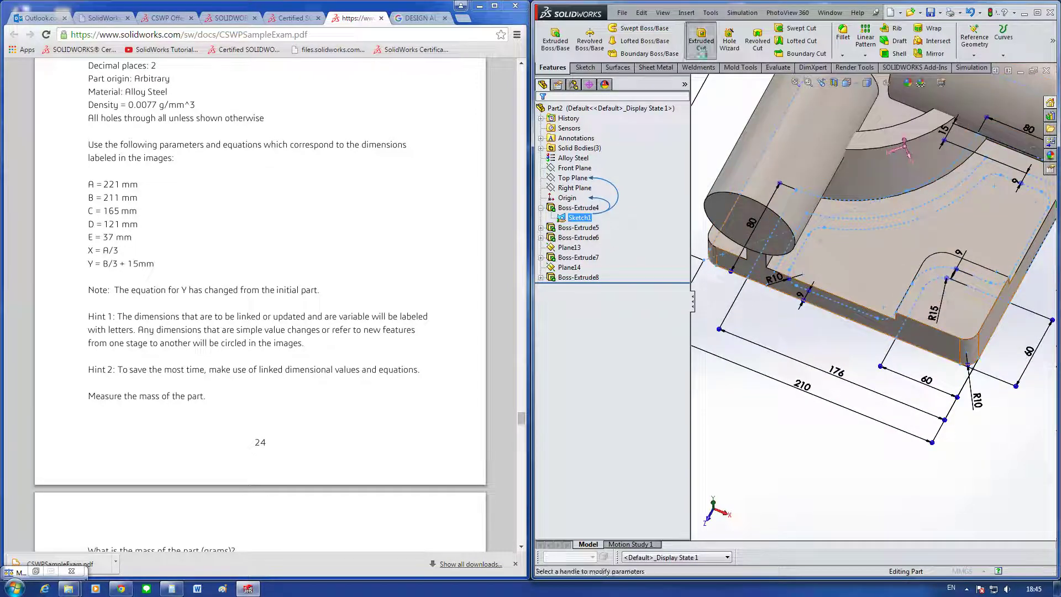
click(700, 38)
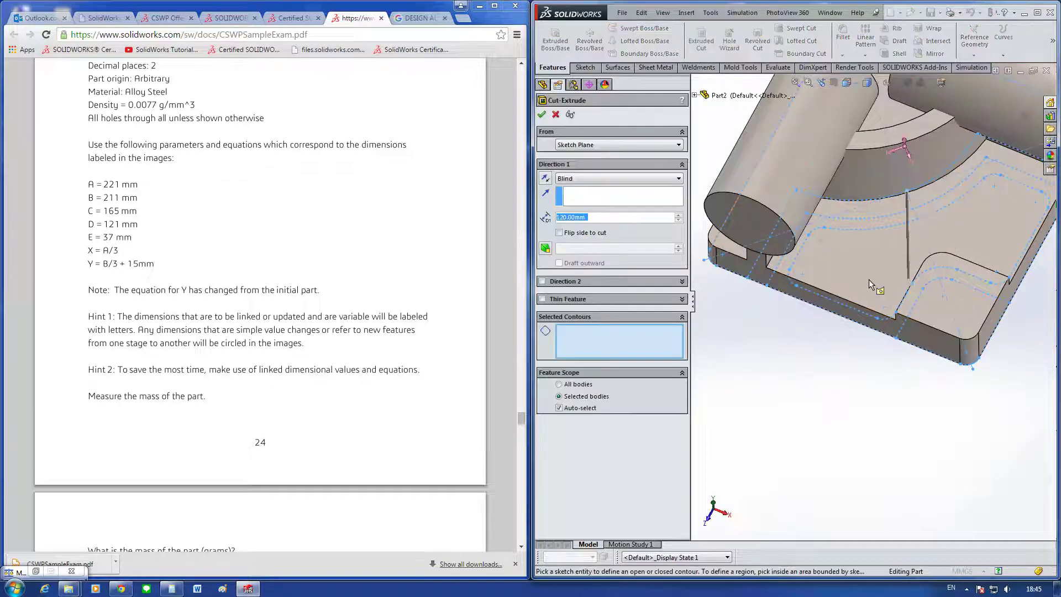
click(549, 192)
click(583, 180)
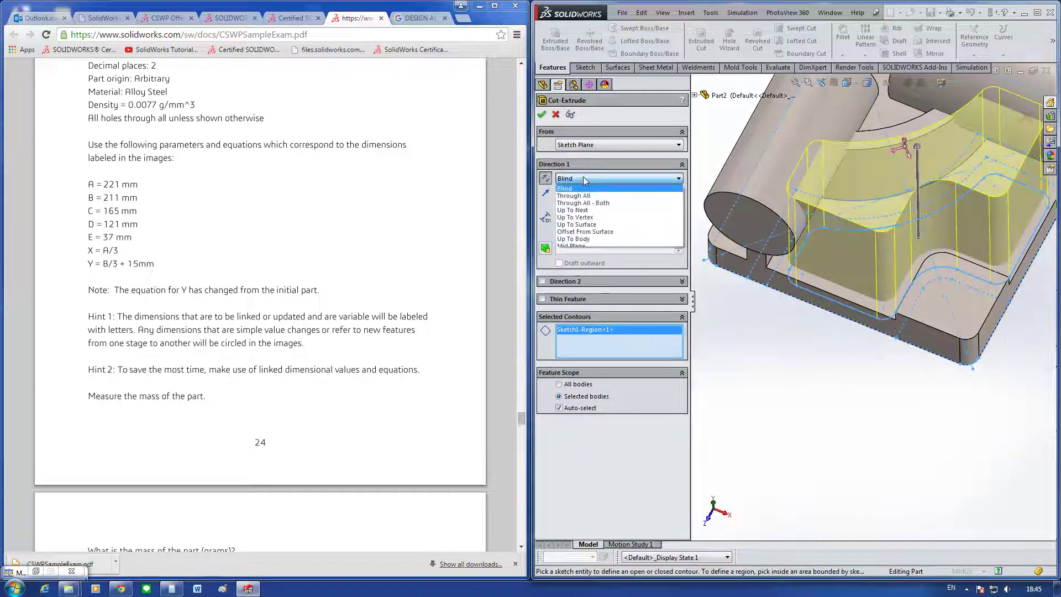
click(594, 213)
Step: Start the cut from a 5 mm offset and confirm the pocket
middle_drag(719, 376, 705, 264)
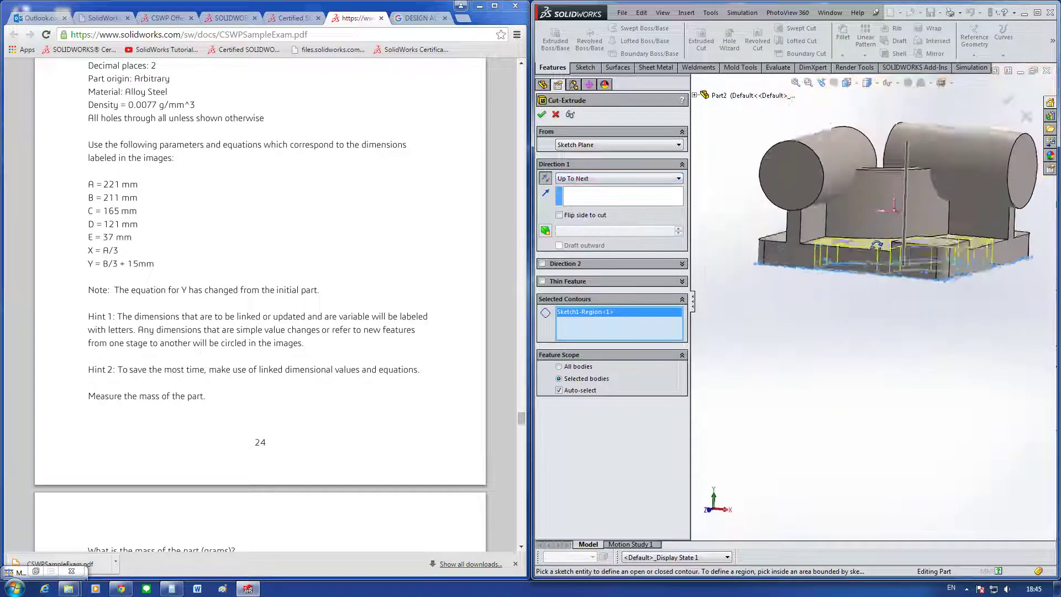
click(591, 146)
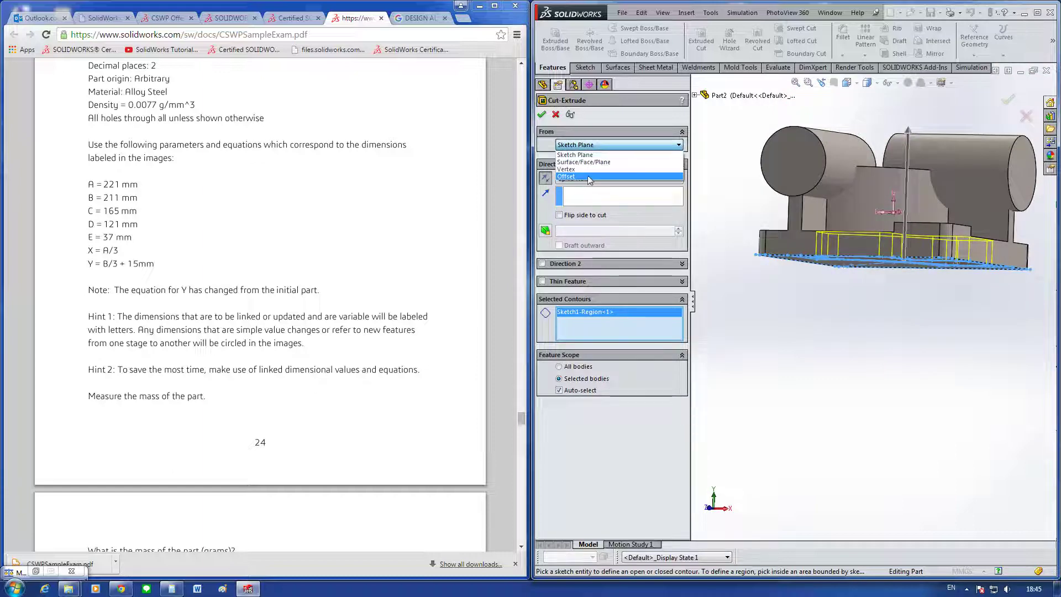
click(587, 176)
double_click(599, 162)
text(5)
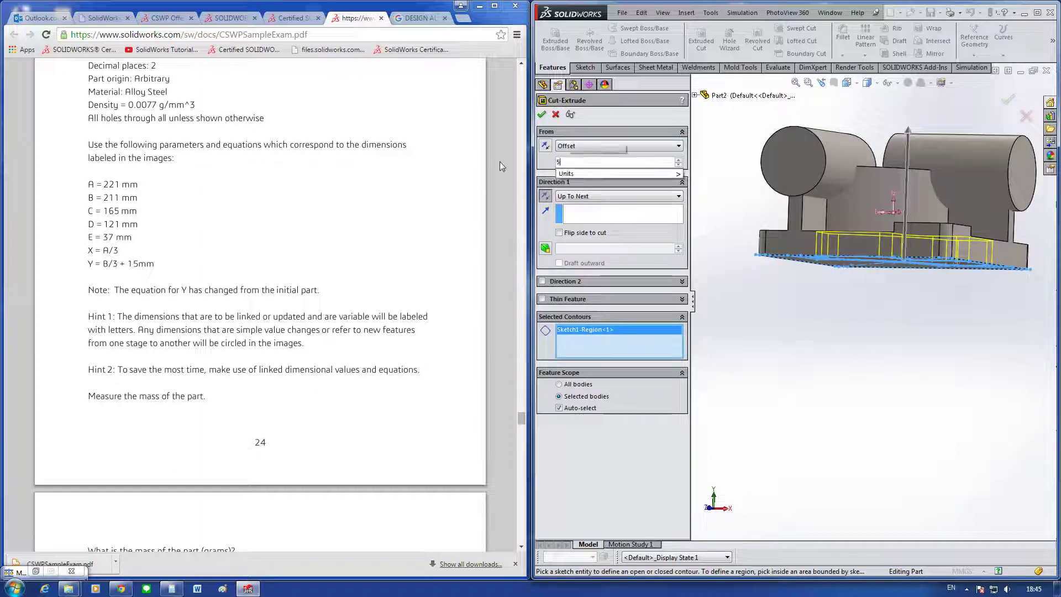
key(Return)
middle_drag(844, 375, 555, 223)
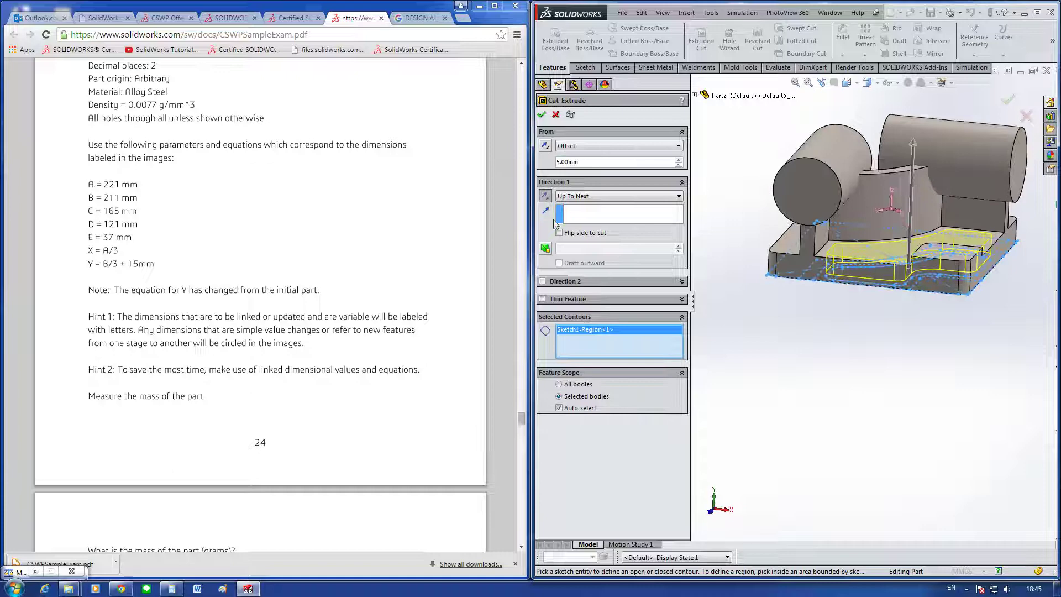
click(542, 115)
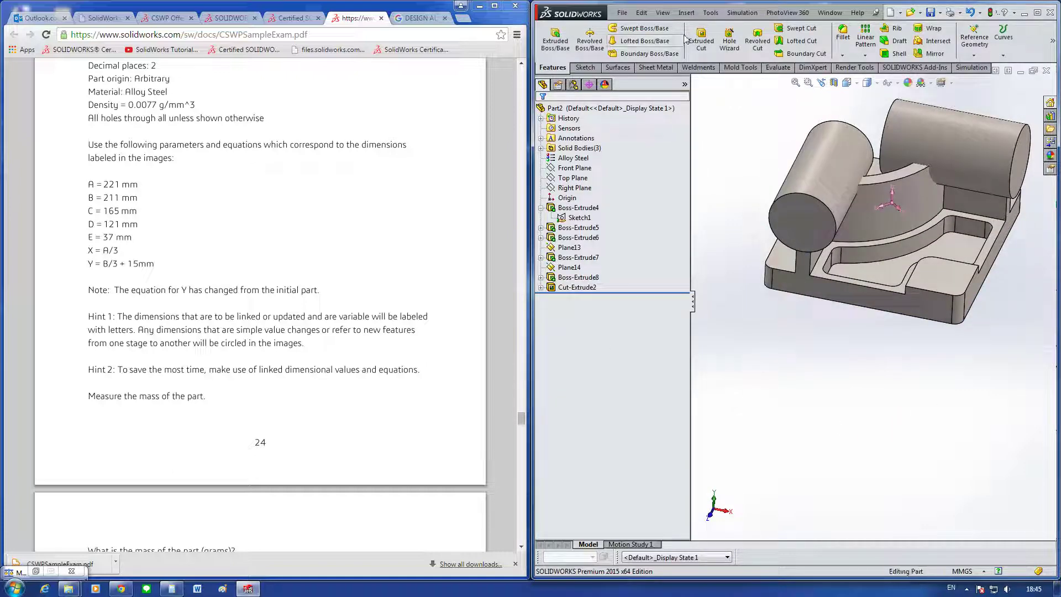
Step: Start an M8 counterbored hole and place its point on the pocket's corner face
click(729, 39)
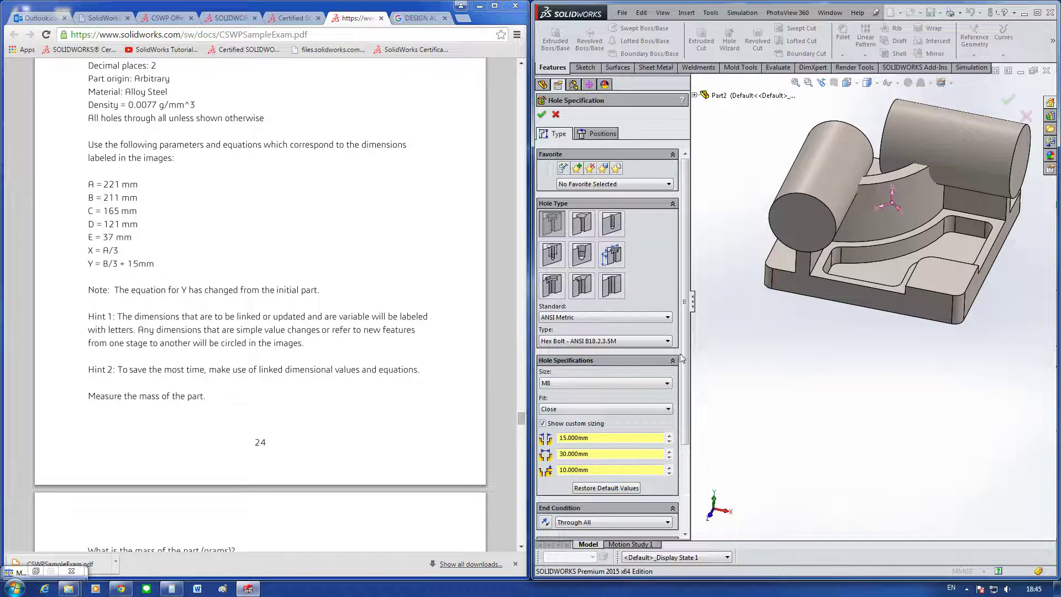
click(599, 133)
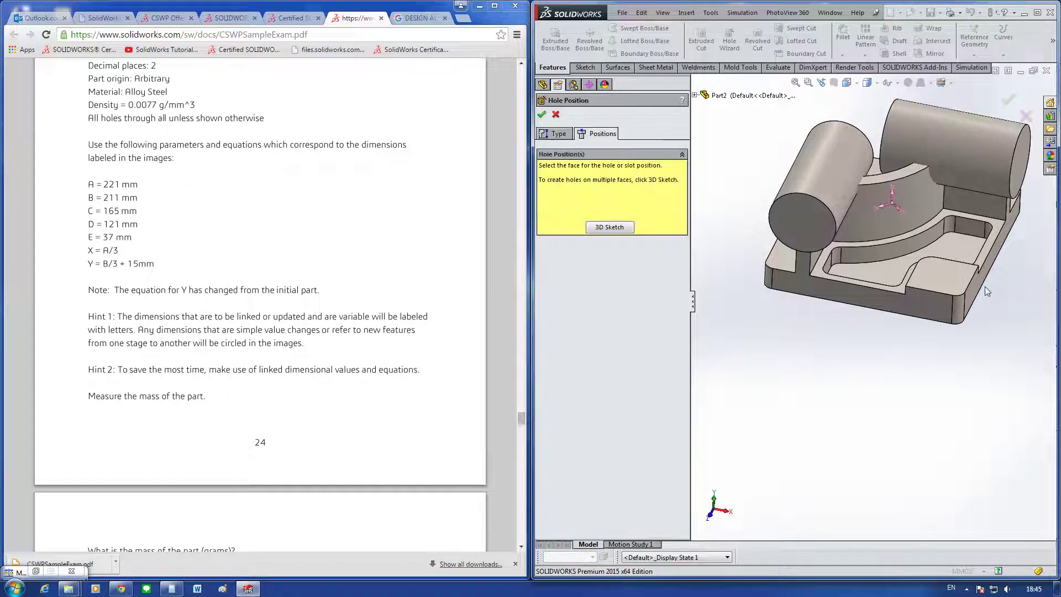
click(947, 283)
key(ctrl+7)
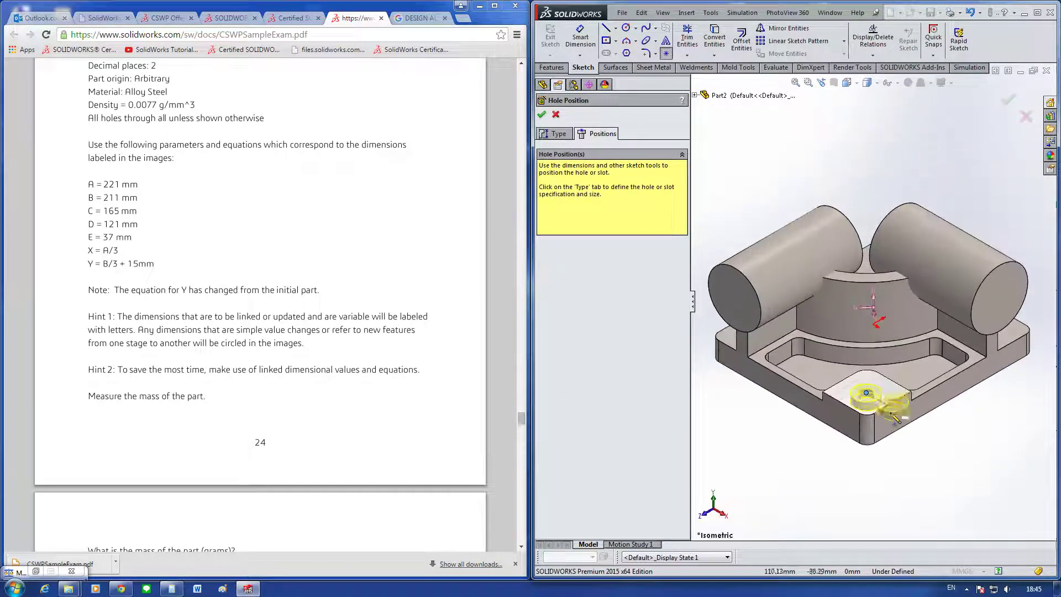
key(ctrl+5)
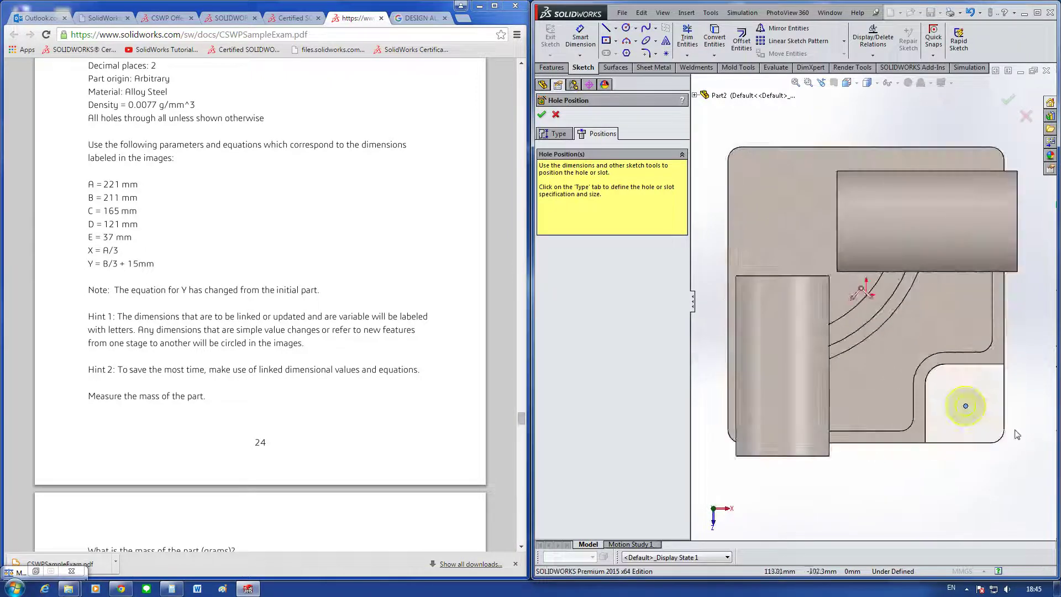
Step: Dimension the hole centre 30 mm from the bottom edge
key(d)
ctrl+middle_drag(967, 404, 860, 295)
click(857, 297)
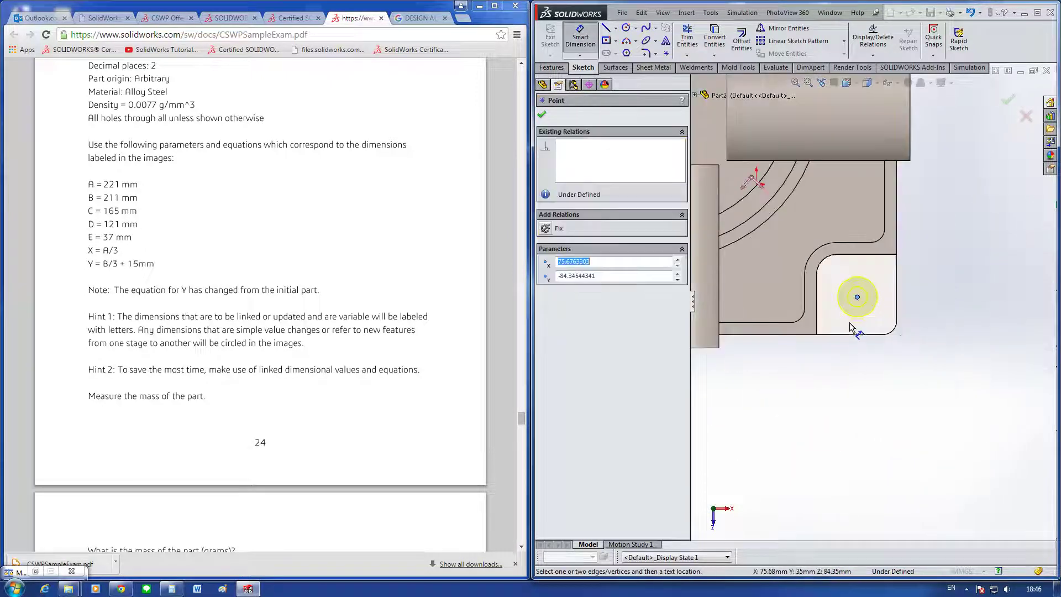
click(851, 338)
click(946, 316)
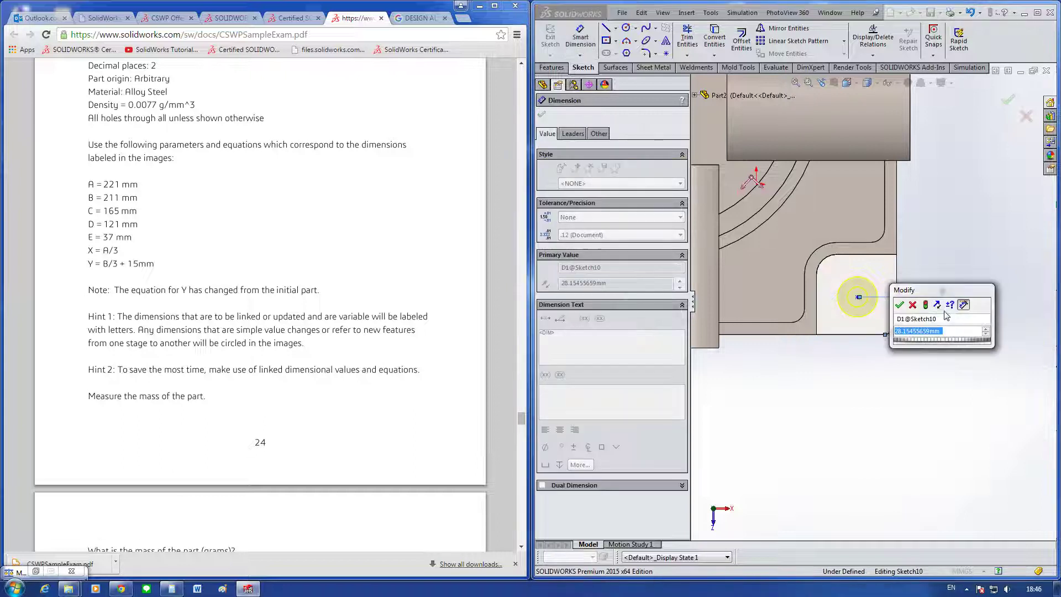
text(30)
key(Return)
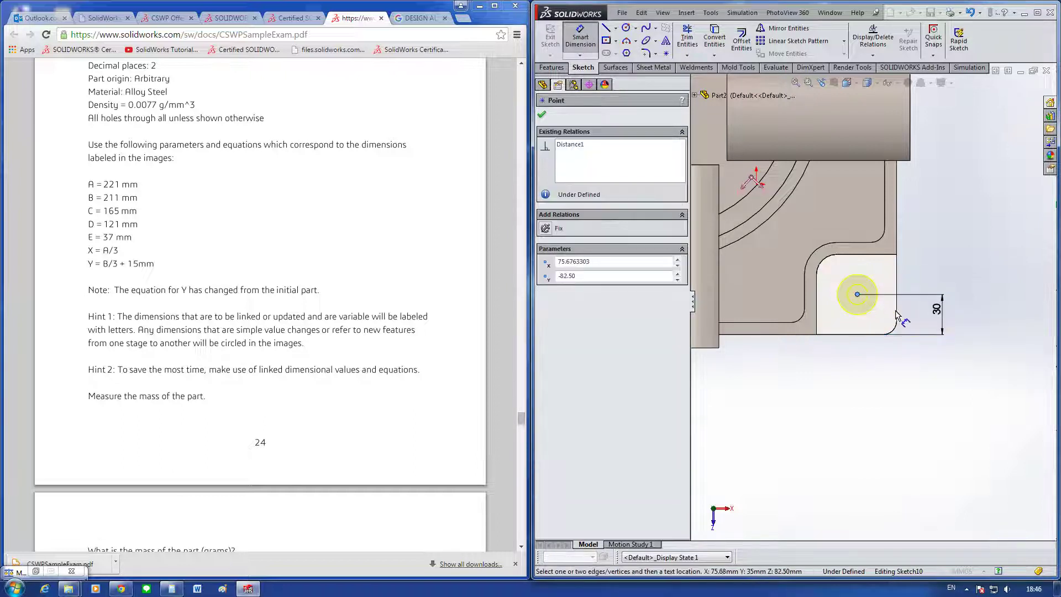
Step: Dimension the hole centre 30 mm from the right edge and confirm the hole
click(897, 315)
key(Return)
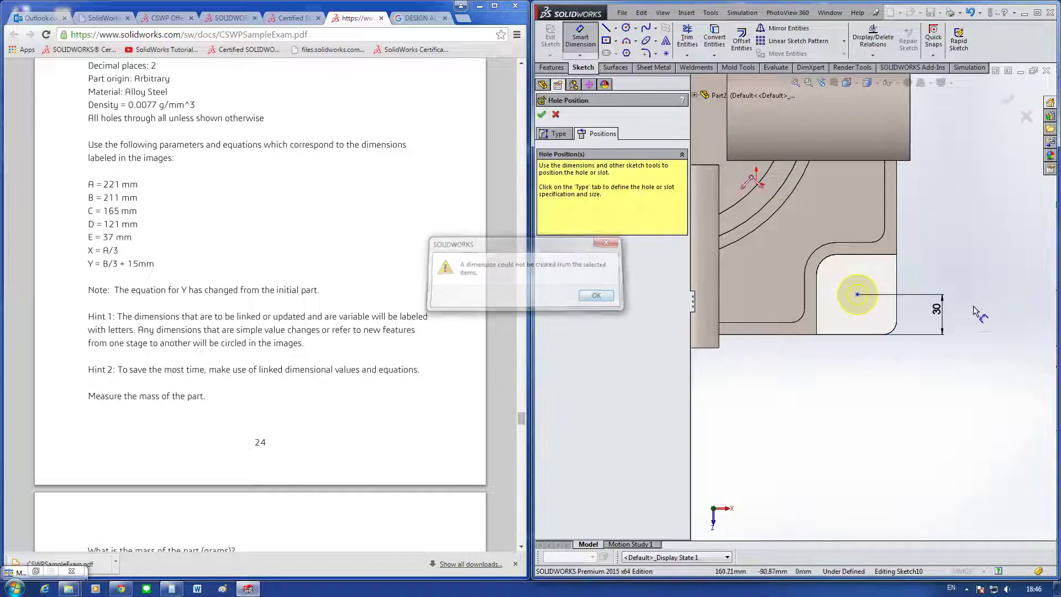
click(896, 312)
click(857, 295)
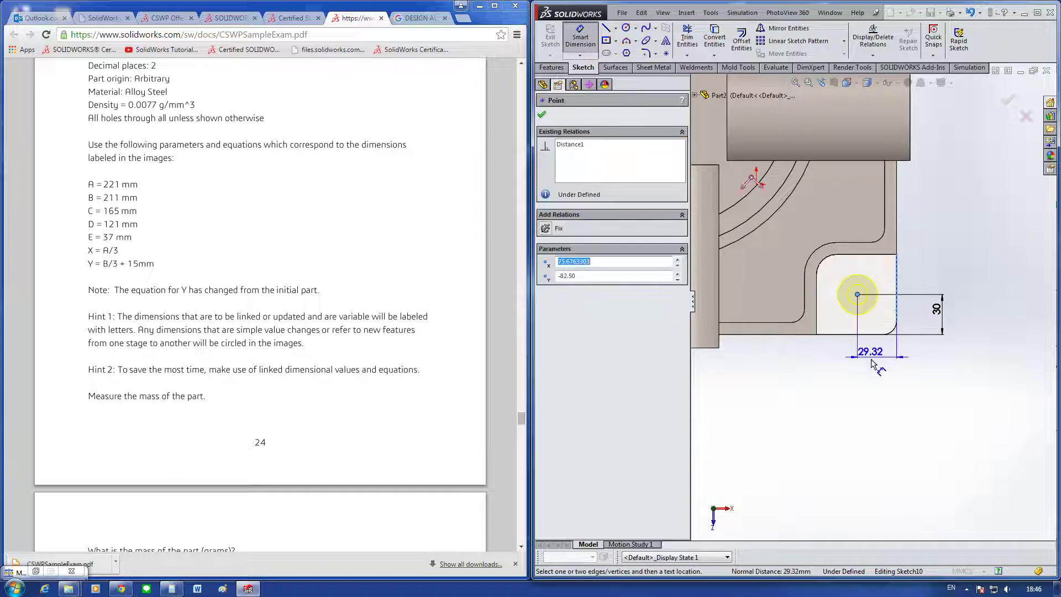
click(881, 359)
text(30)
key(Return)
key(Escape)
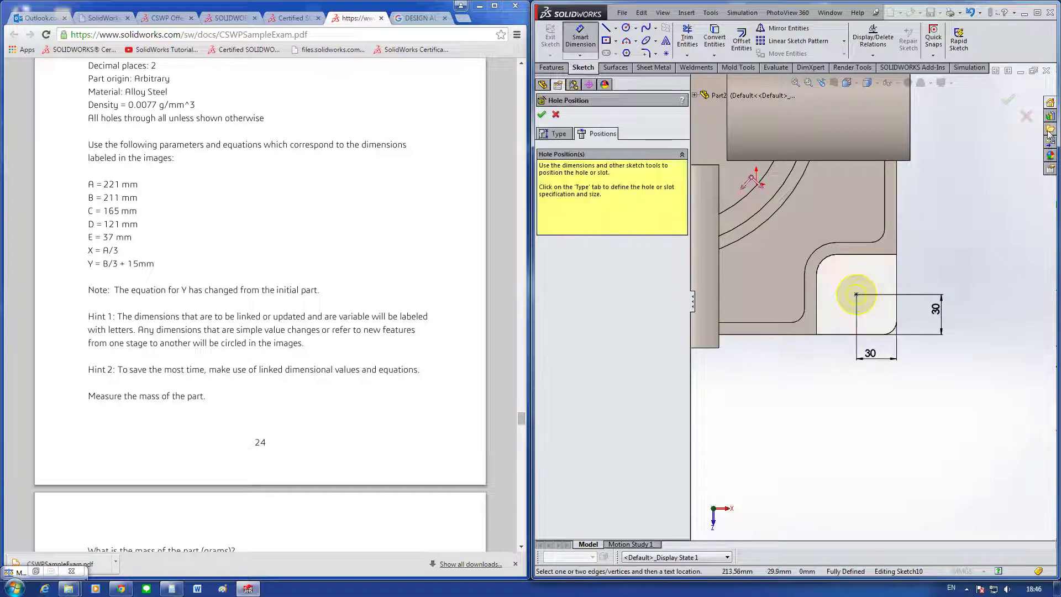
click(1009, 100)
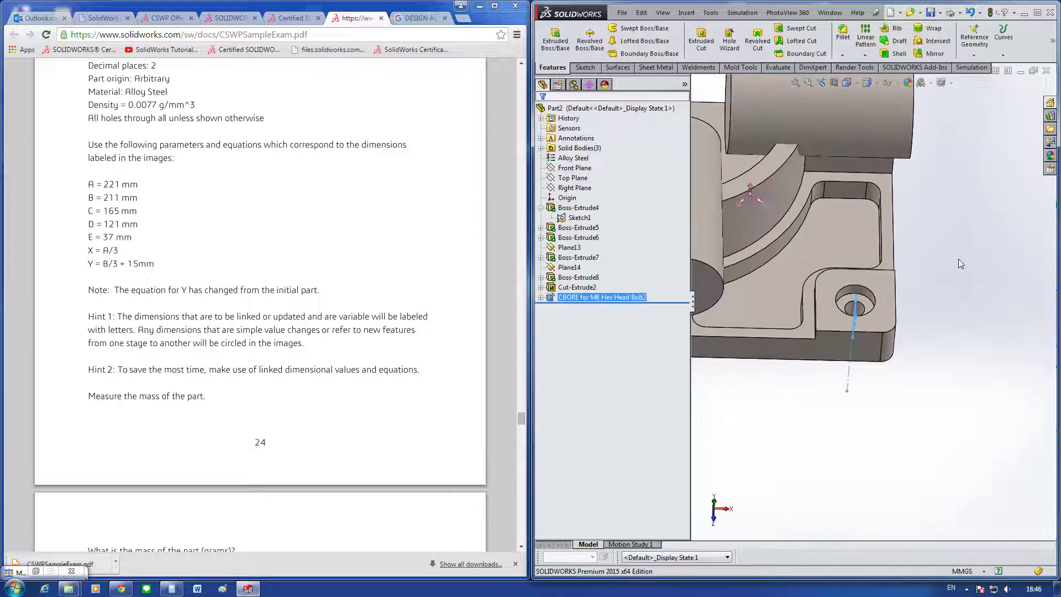
middle_drag(956, 369, 906, 336)
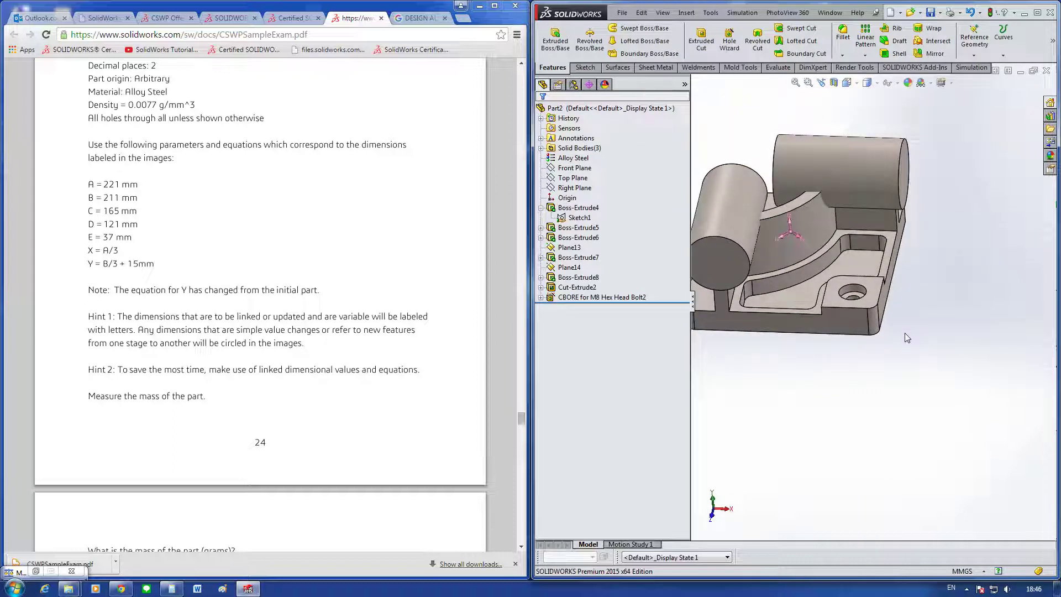
Step: Open a new sketch on the left cylinder's end face
mouse_move(909, 368)
middle_down()
mouse_move(847, 414)
mouse_move(869, 346)
mouse_move(858, 337)
middle_up()
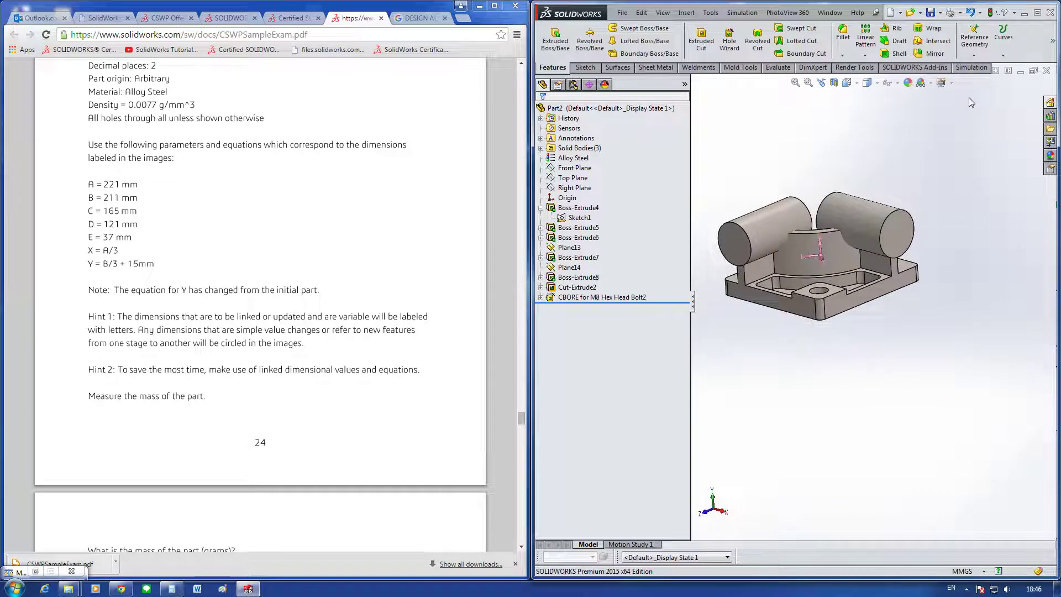
click(896, 83)
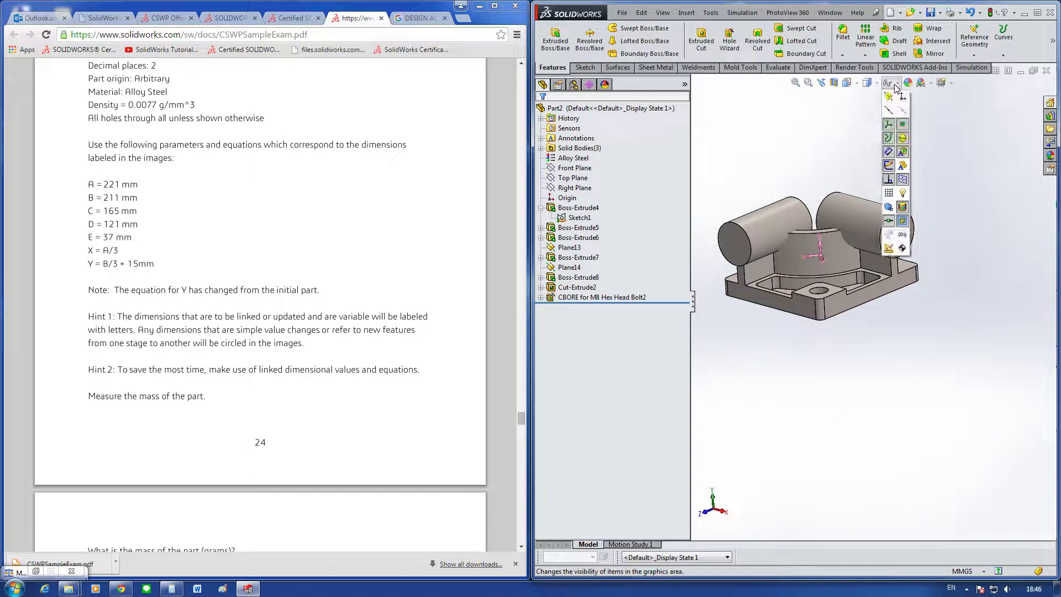
middle_drag(949, 213, 952, 240)
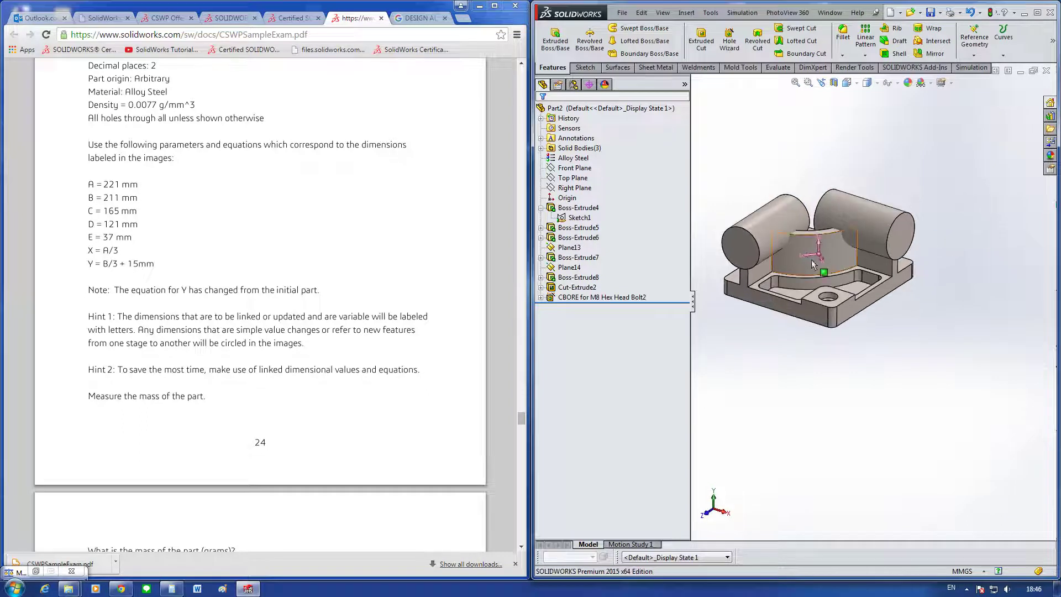
right_click(740, 232)
click(769, 228)
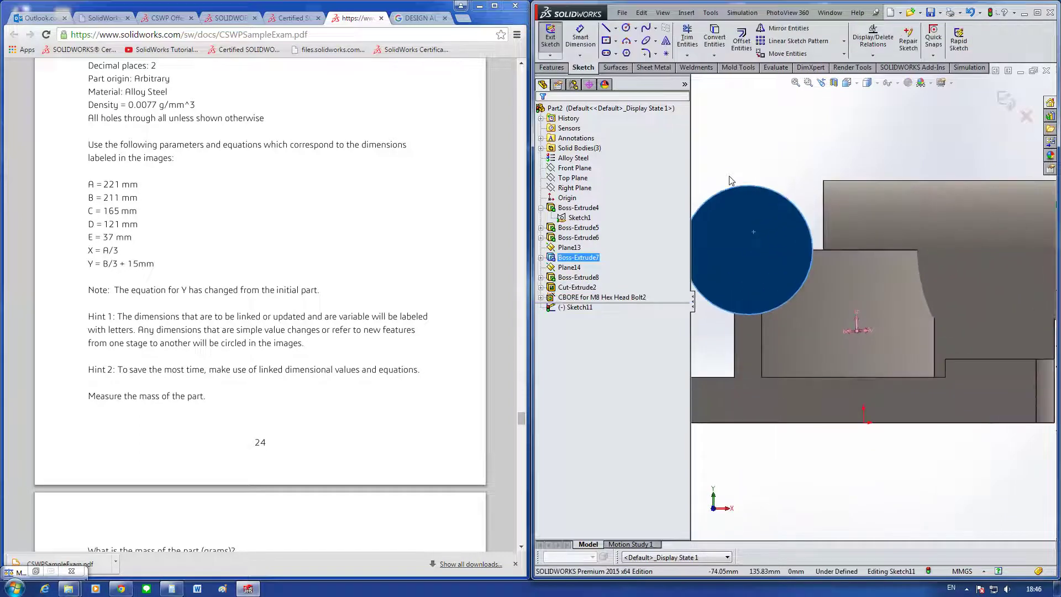
Step: Draw a circle on the end face with a 39 mm diameter
key(c)
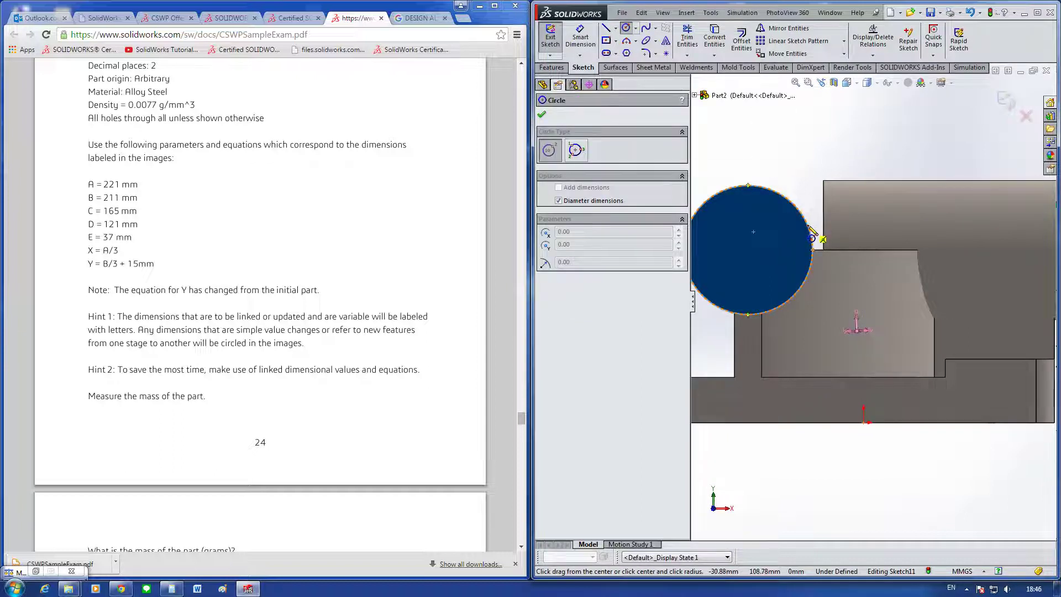
click(748, 250)
click(779, 250)
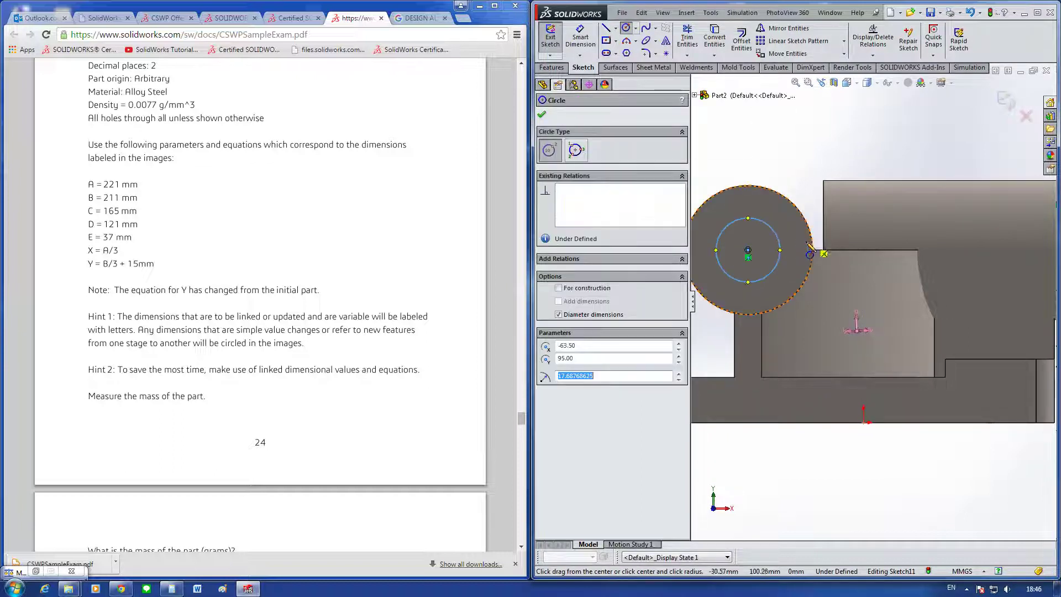
key(Escape)
click(580, 35)
click(763, 221)
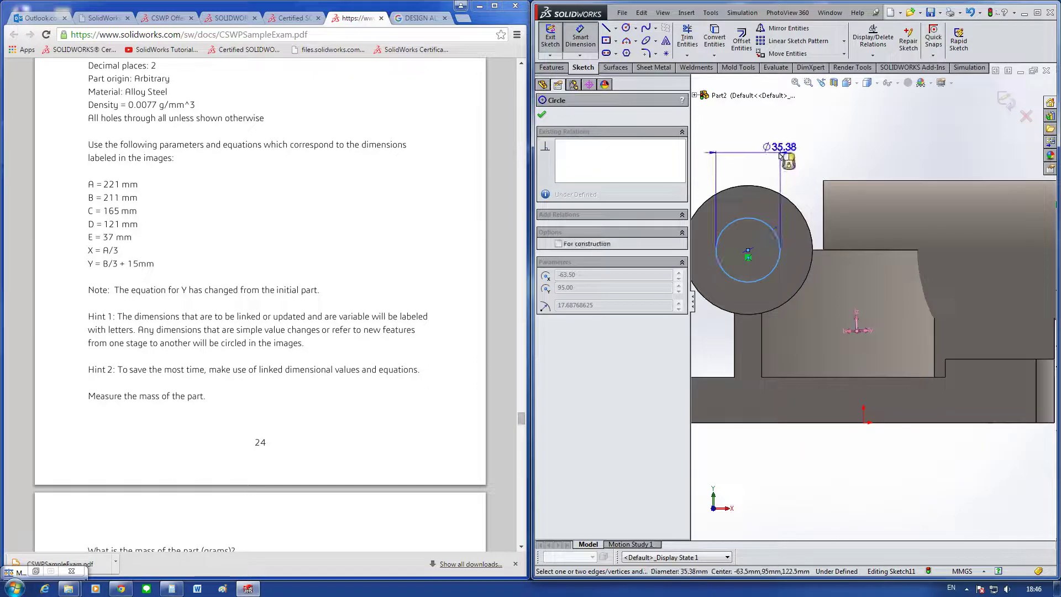
click(768, 155)
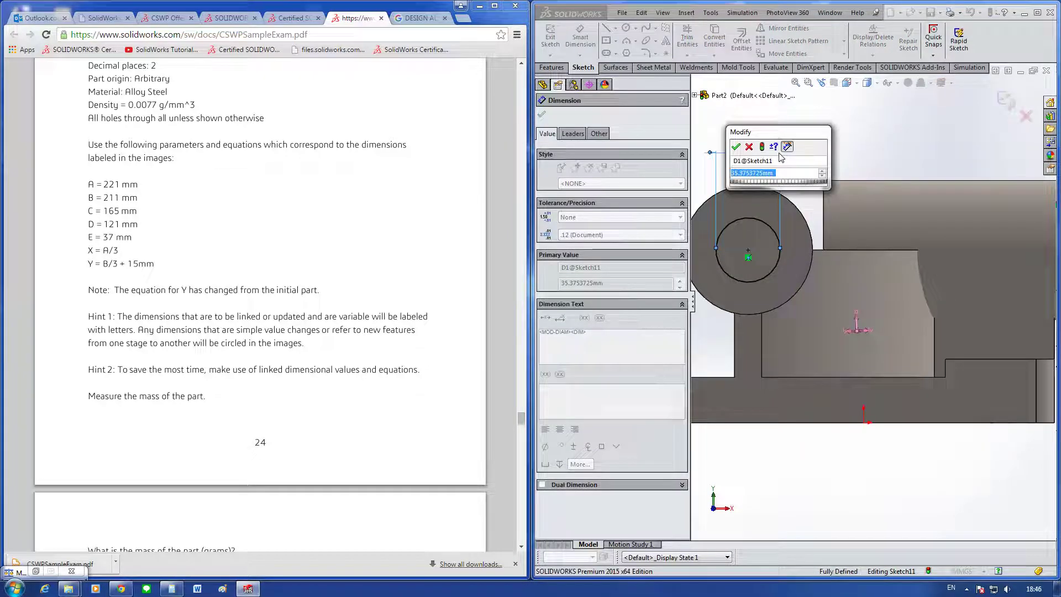
text(39)
key(Return)
key(f)
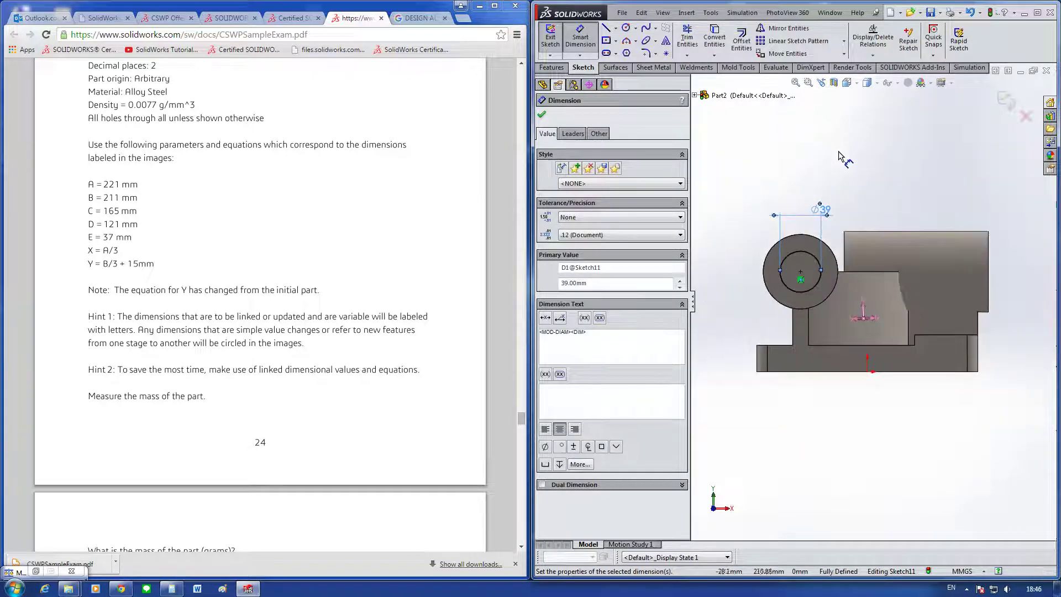
Step: Extrude-cut the circle Through All the left cylinder
click(551, 67)
click(701, 38)
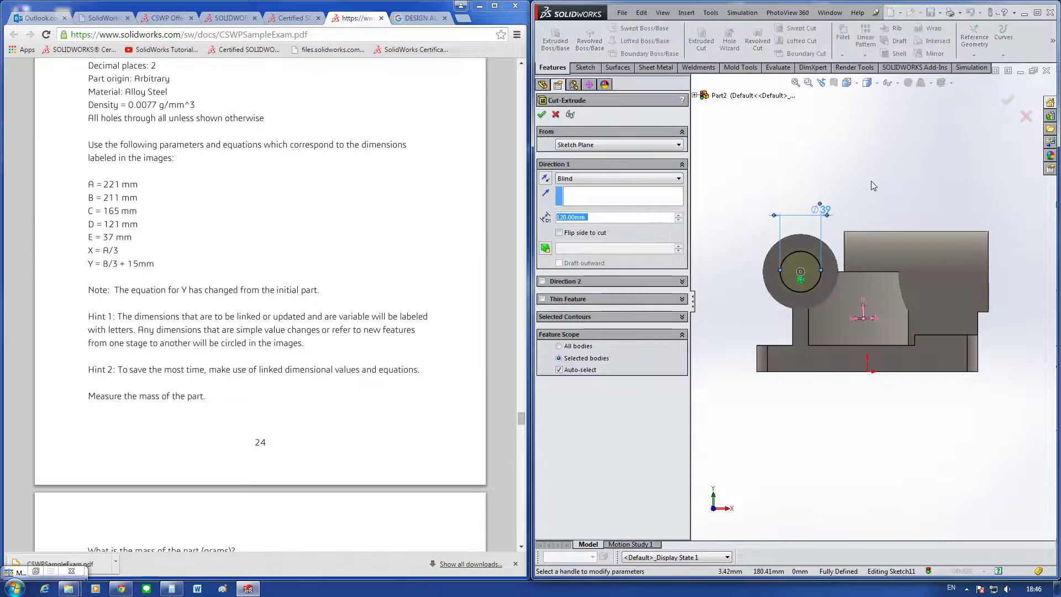
click(618, 178)
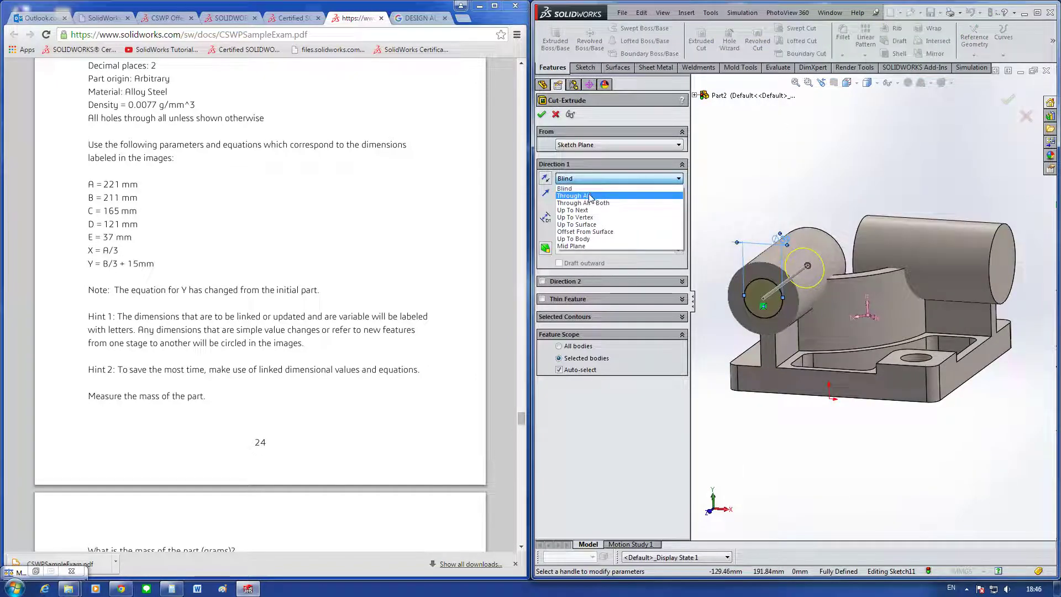
click(590, 195)
key(Return)
middle_drag(842, 227, 811, 245)
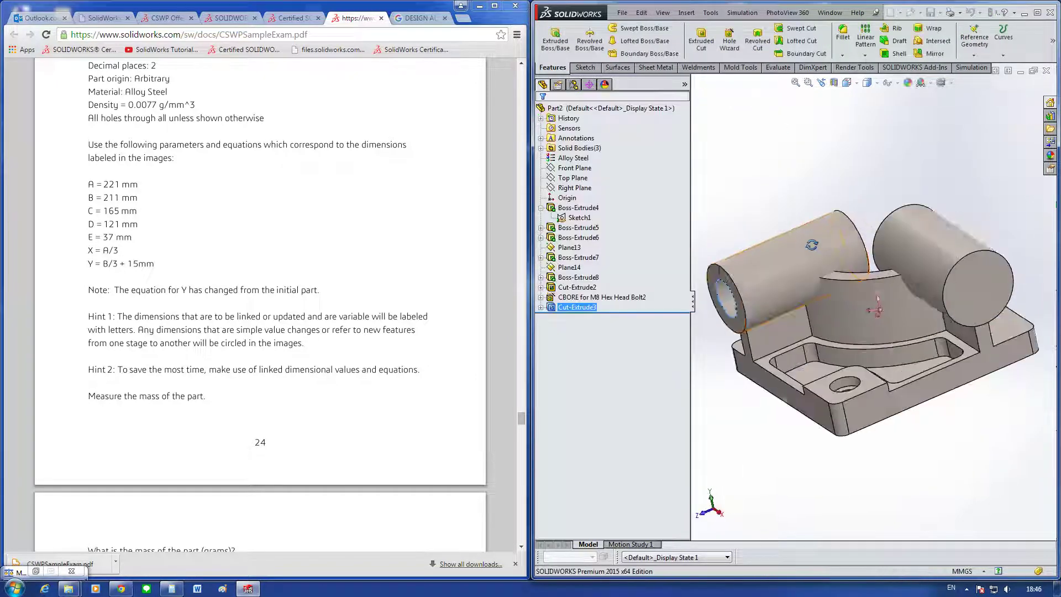
Step: Open a new sketch on the right cylinder's end face
right_click(974, 288)
click(968, 253)
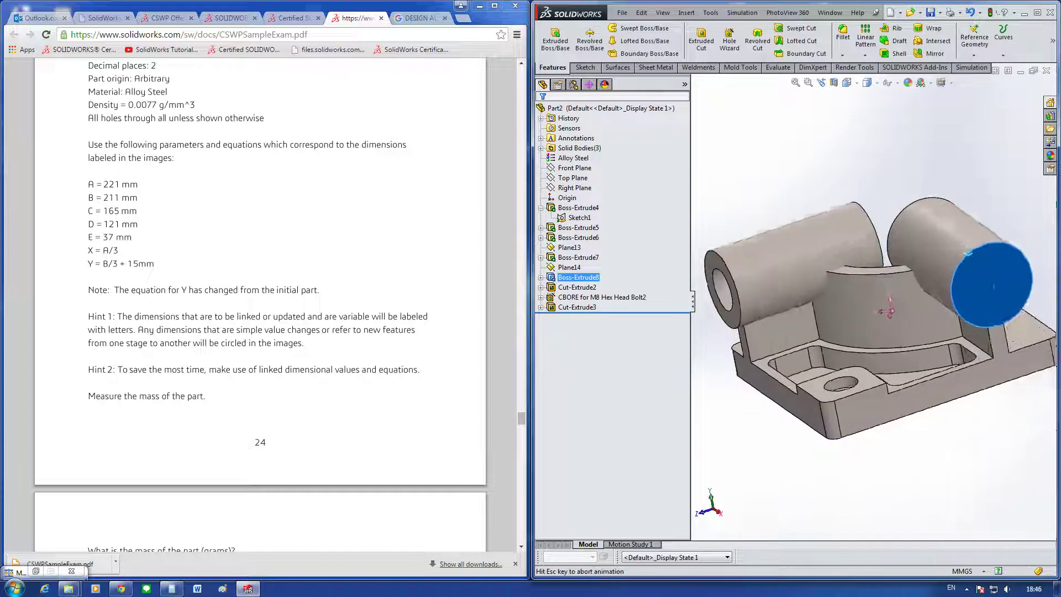
right_drag(910, 153, 954, 158)
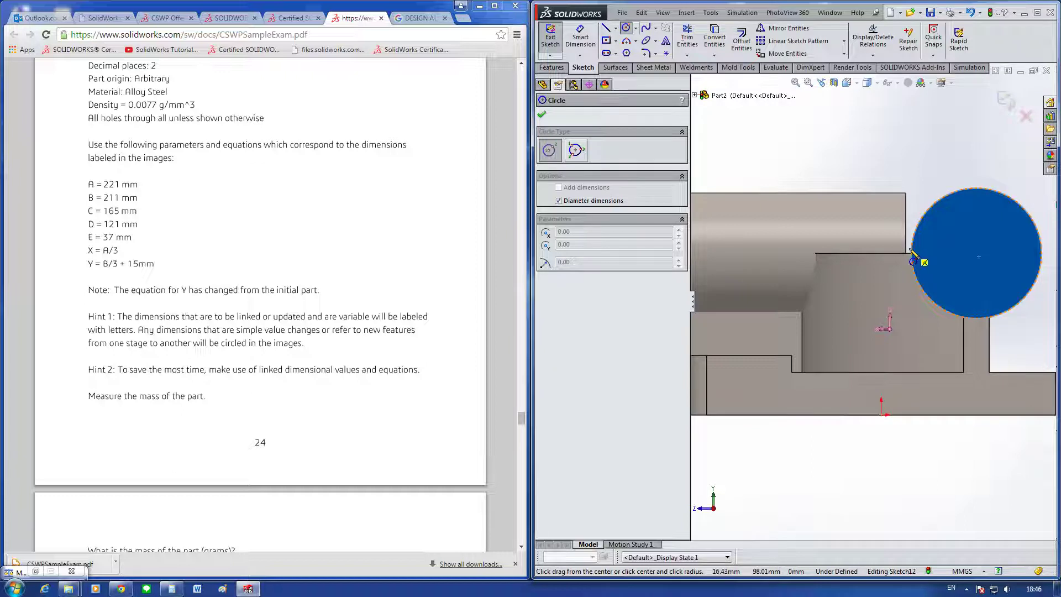
click(976, 255)
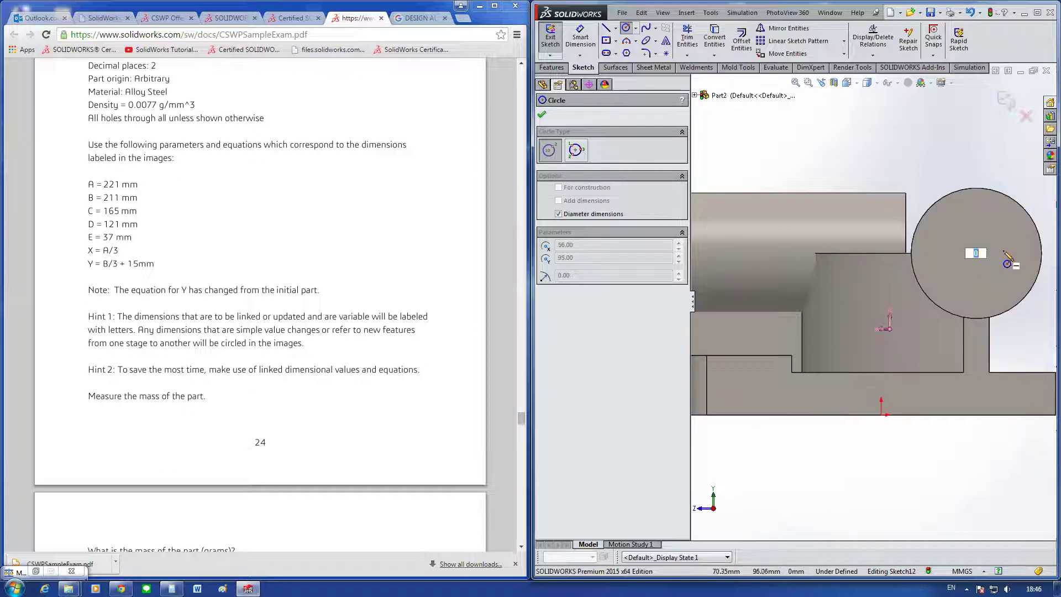
scroll(984, 273, up, 2)
scroll(934, 291, down, 1)
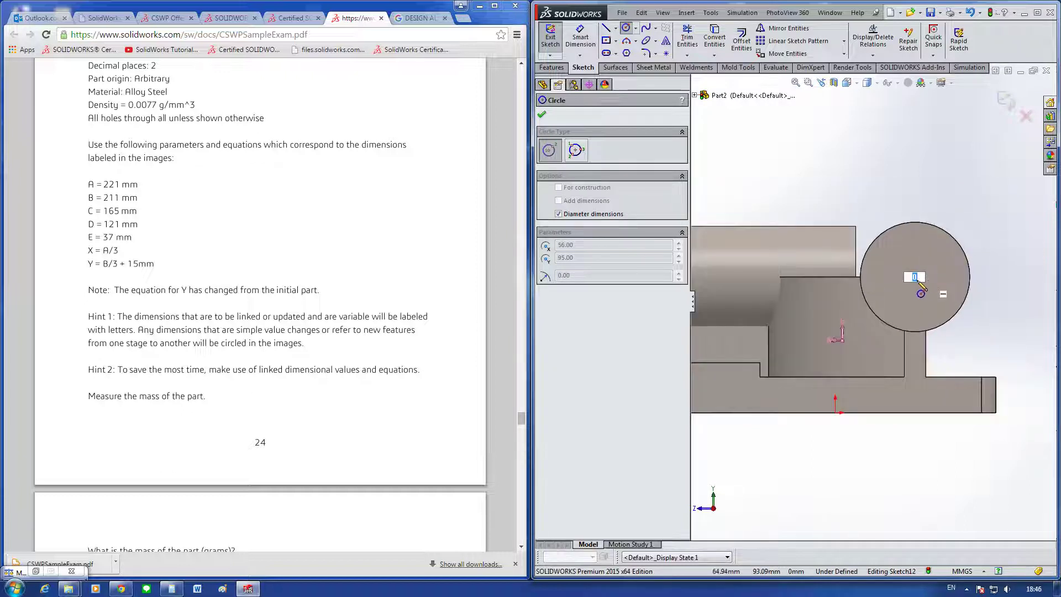
key(Escape)
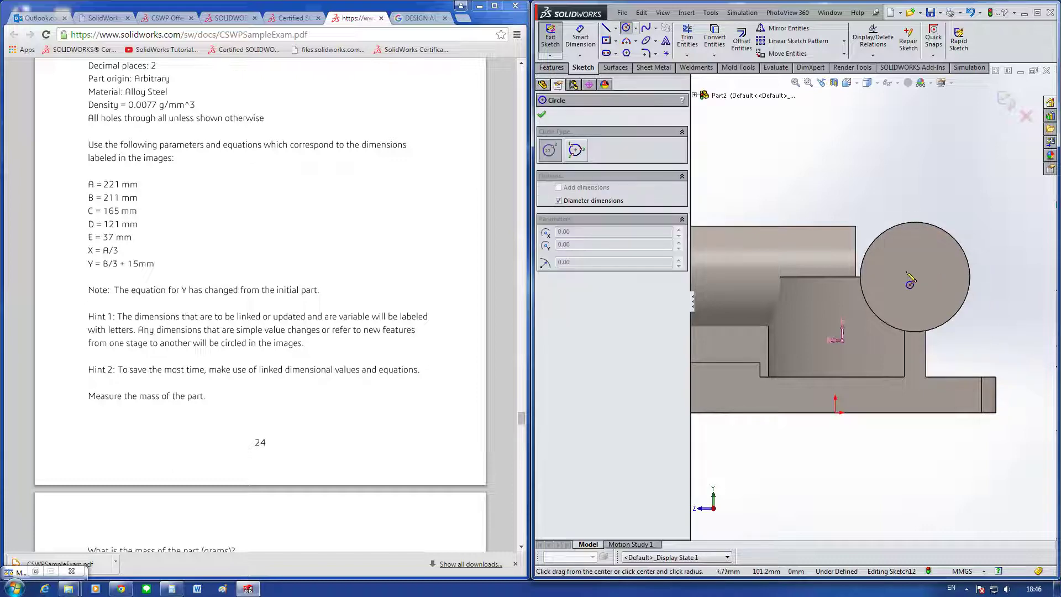
Step: Draw a circle at the cylinder's centre with a 39 mm diameter
click(915, 276)
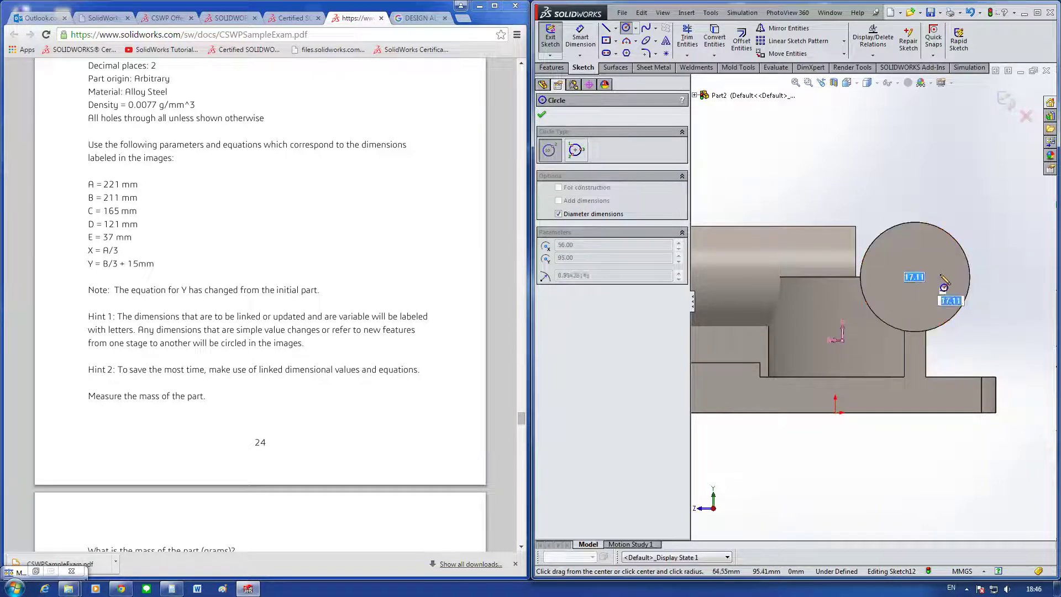
click(943, 286)
click(580, 36)
click(939, 262)
click(930, 210)
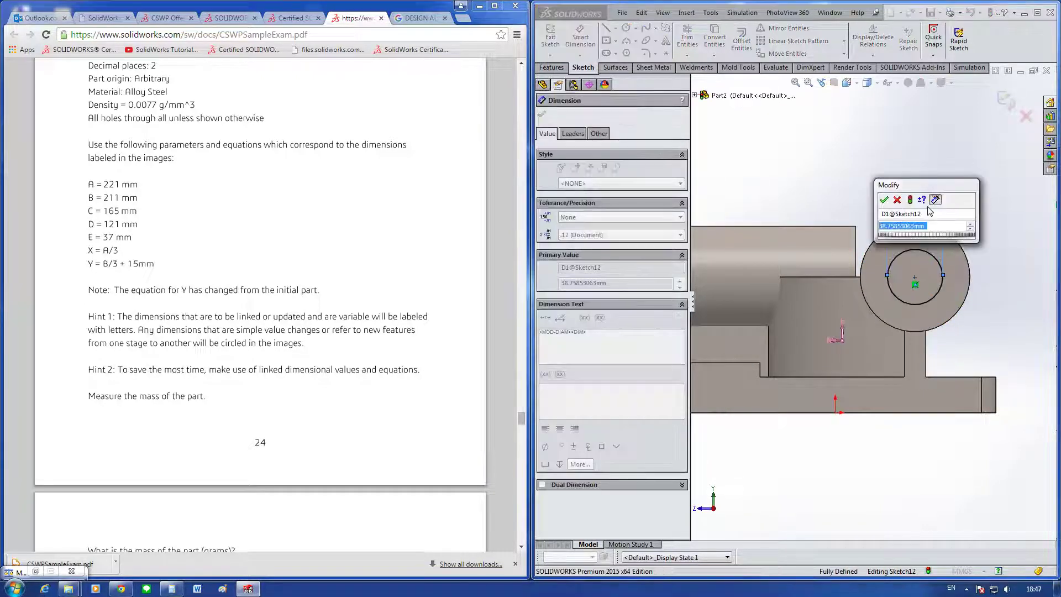
text(39)
key(Return)
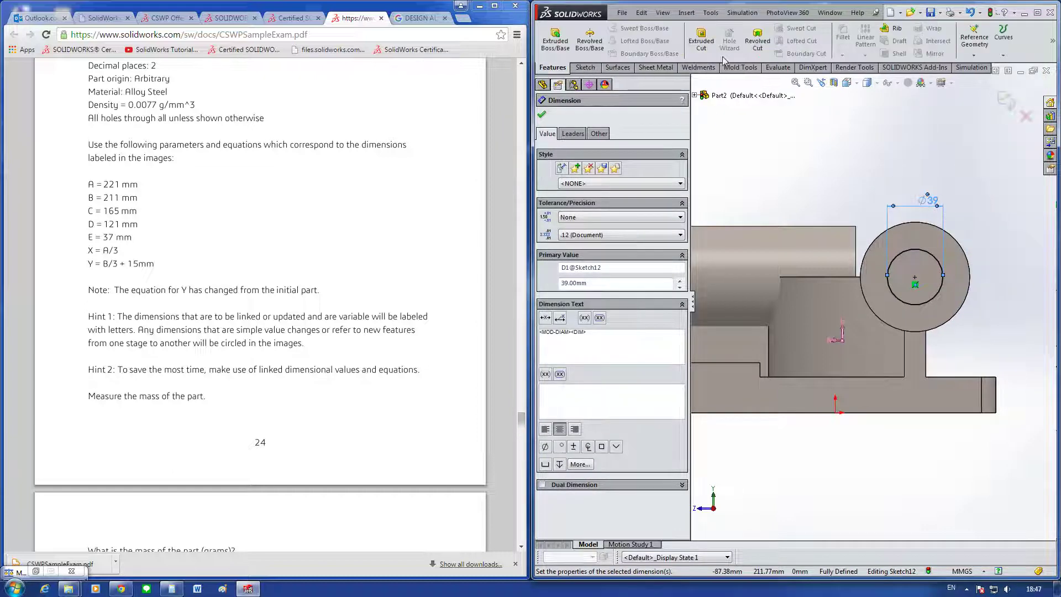
Step: Extrude-cut the circle Through All, creating Cut-Extrude4
click(701, 40)
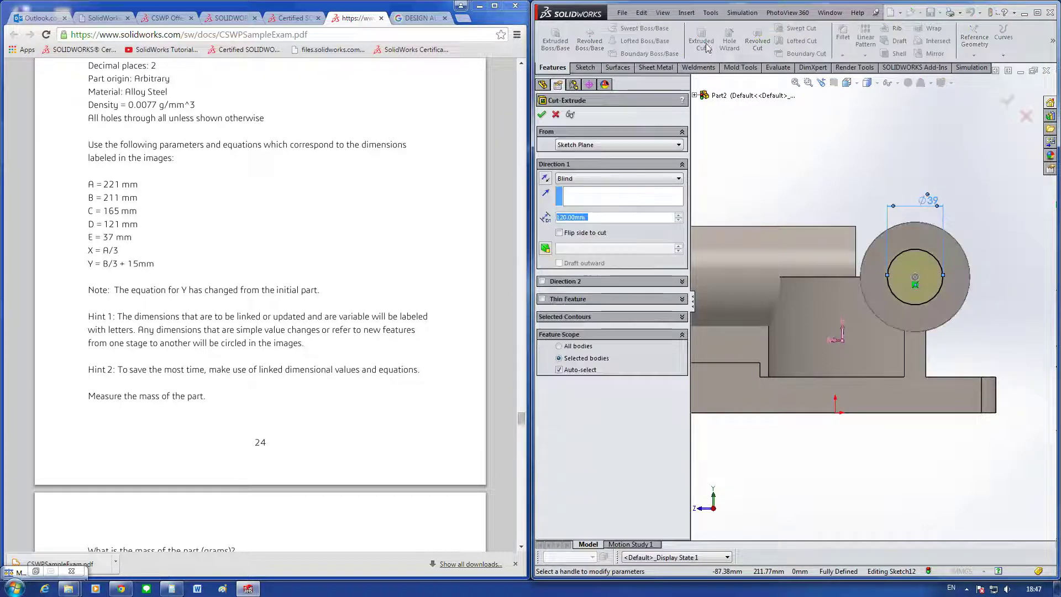
click(579, 178)
click(574, 192)
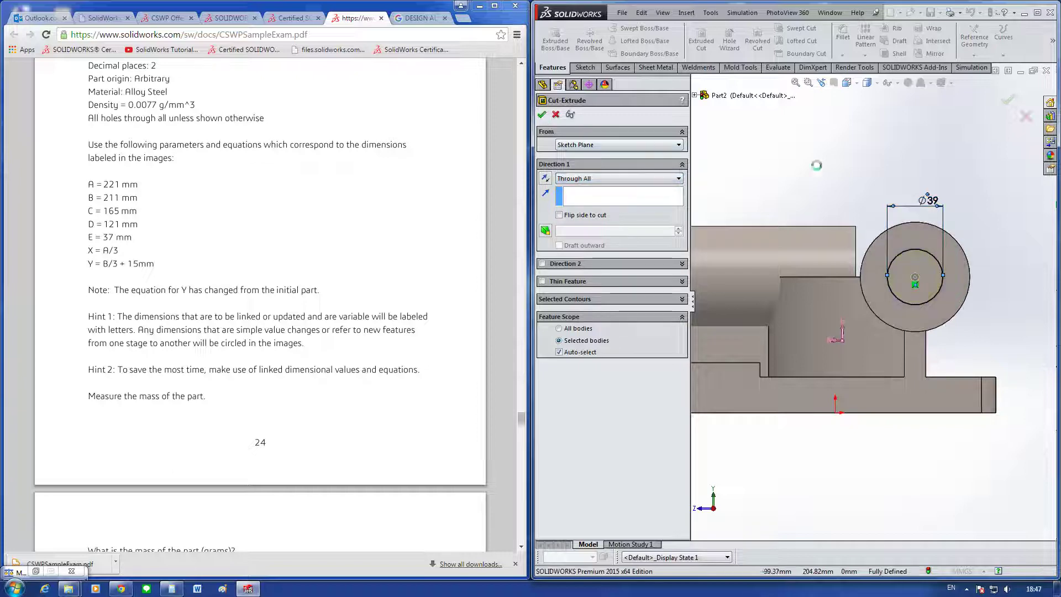
key(Return)
middle_drag(816, 164, 935, 228)
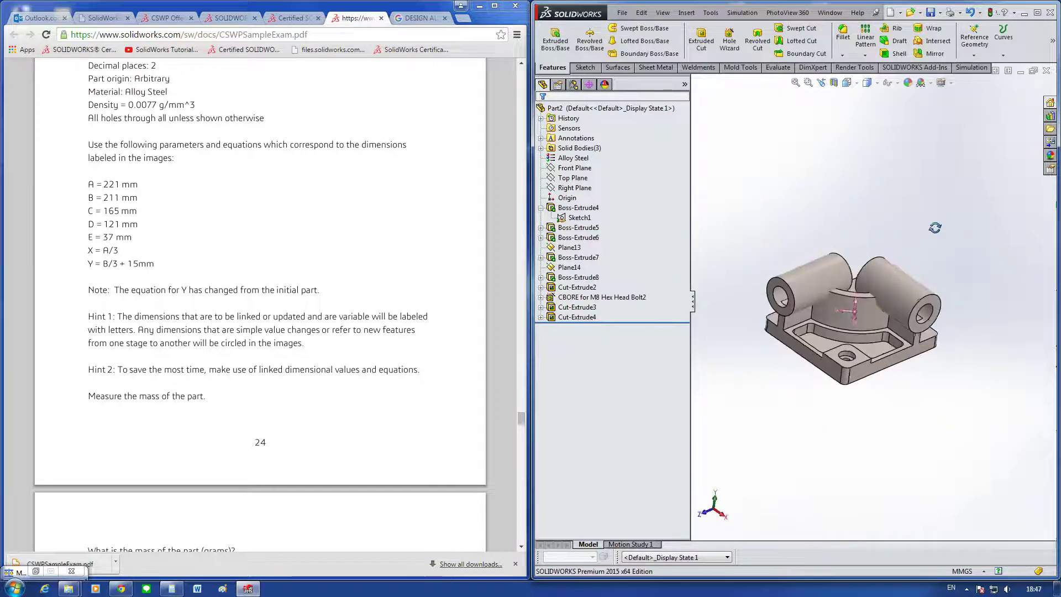
middle_drag(934, 228, 842, 244)
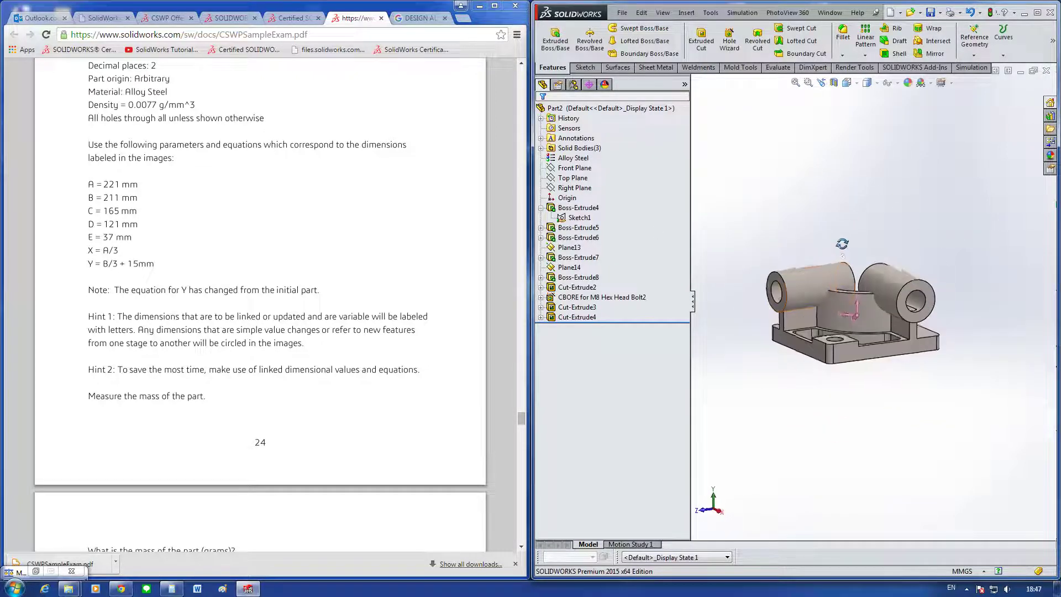
right_click(802, 288)
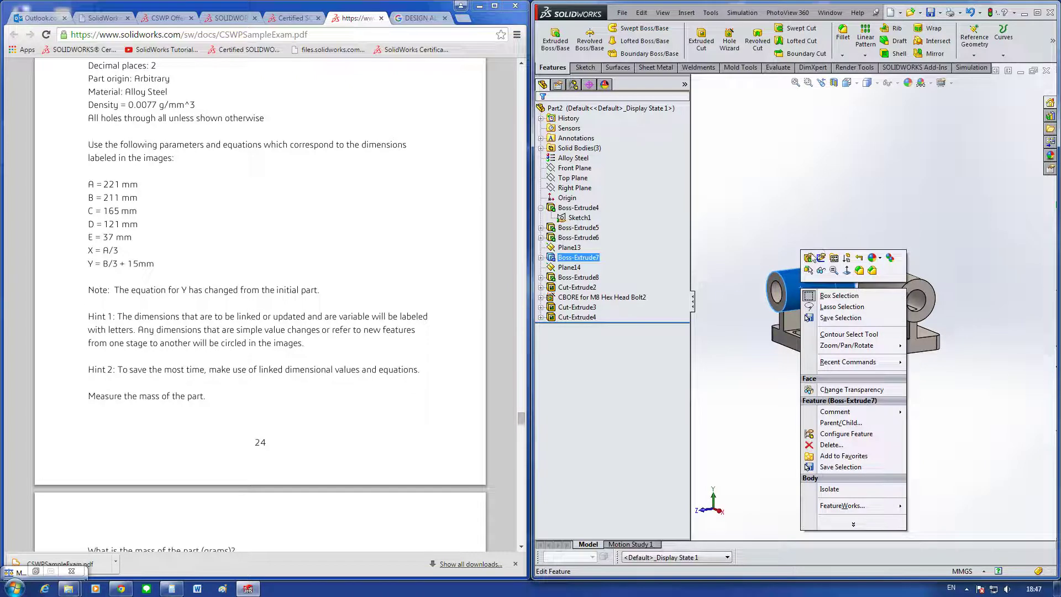
click(578, 248)
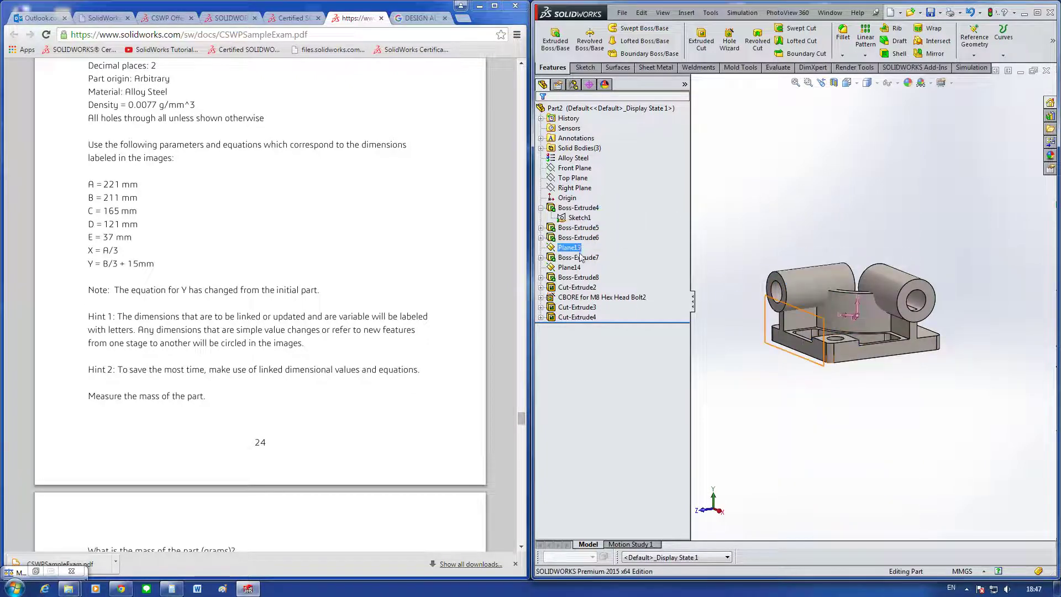
click(580, 257)
click(564, 238)
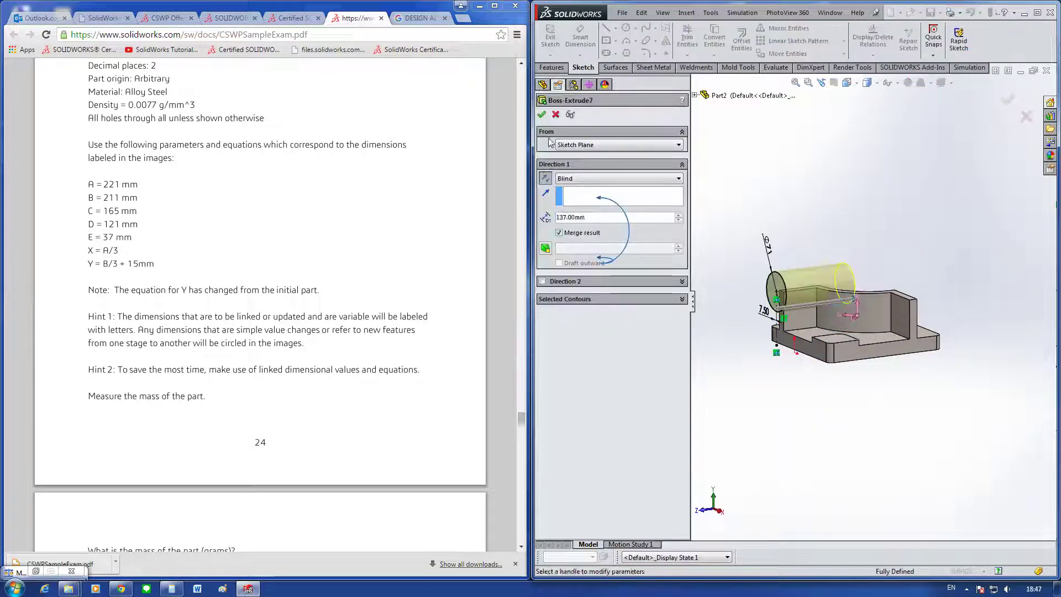
click(542, 114)
click(582, 279)
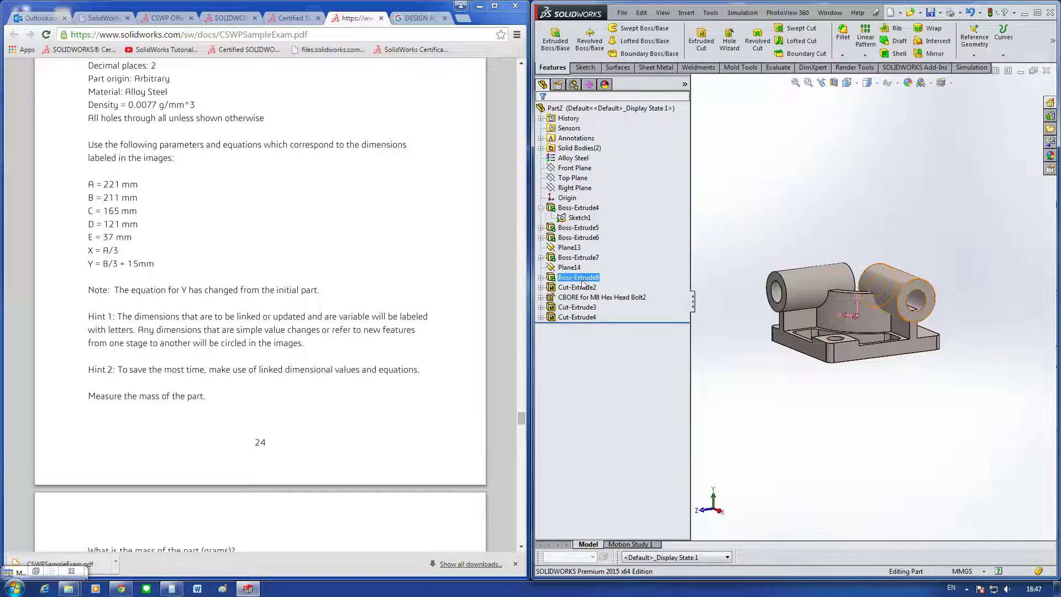
click(608, 248)
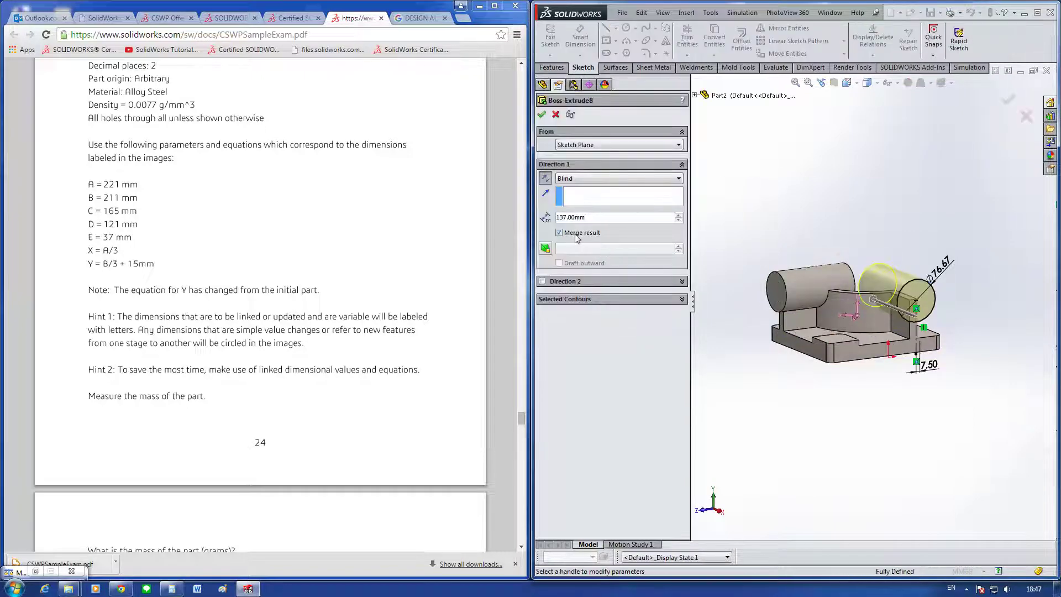
click(541, 115)
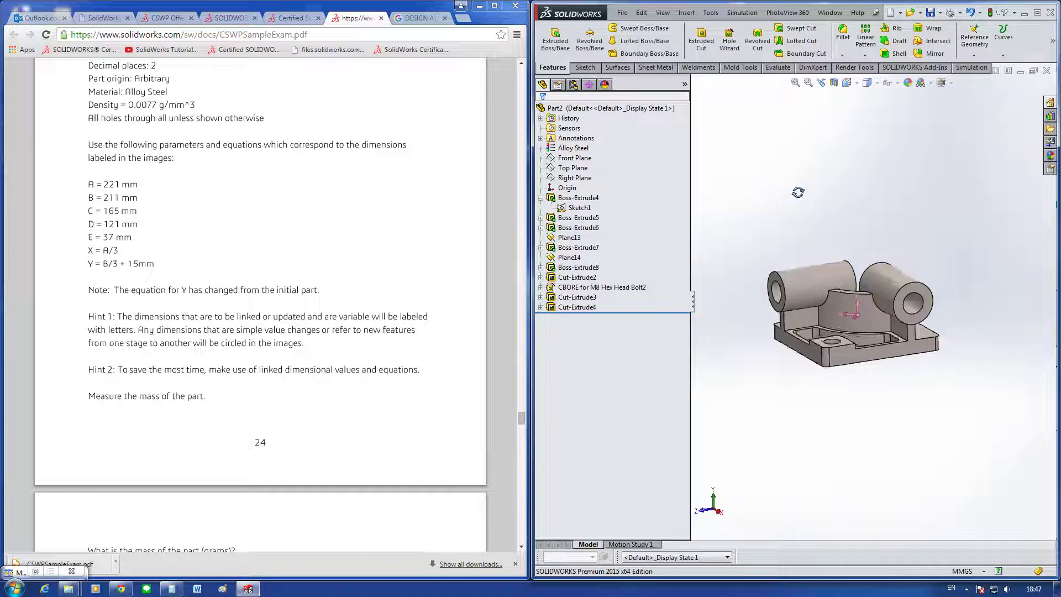
middle_drag(798, 192, 817, 188)
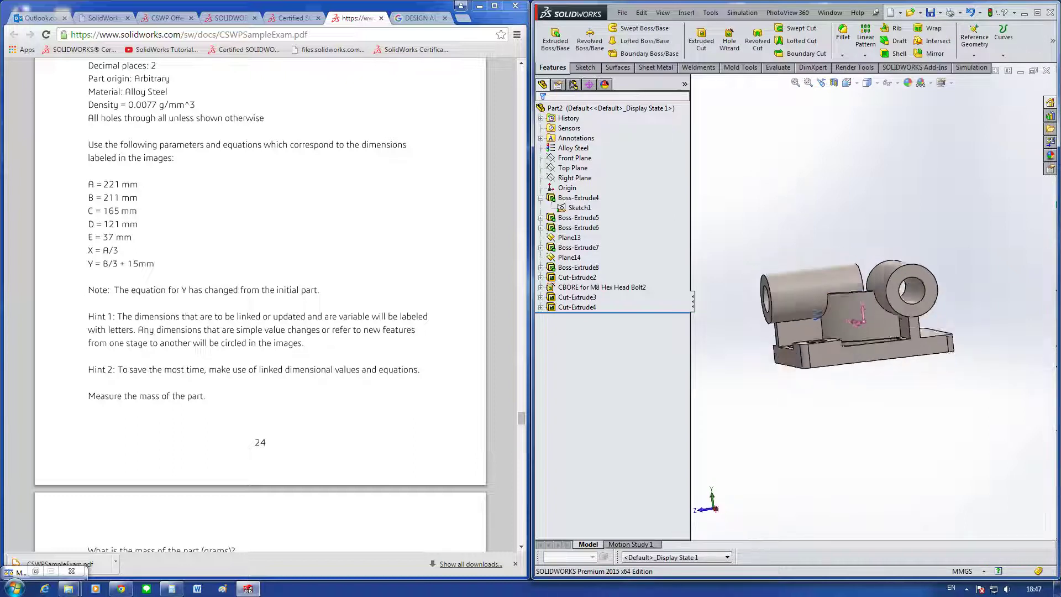
key(ctrl+7)
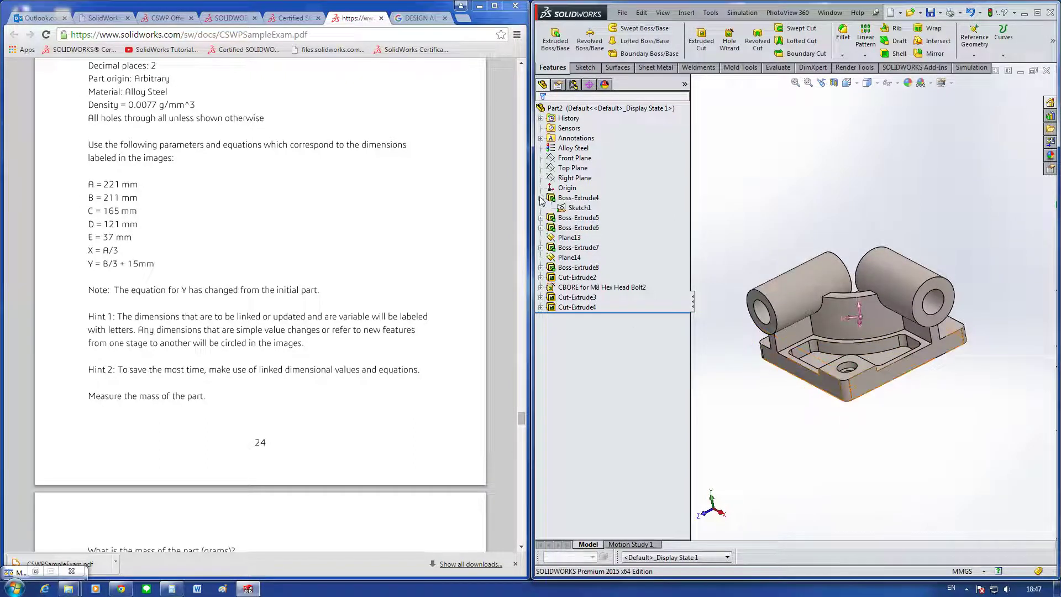
click(541, 198)
middle_drag(779, 454, 833, 456)
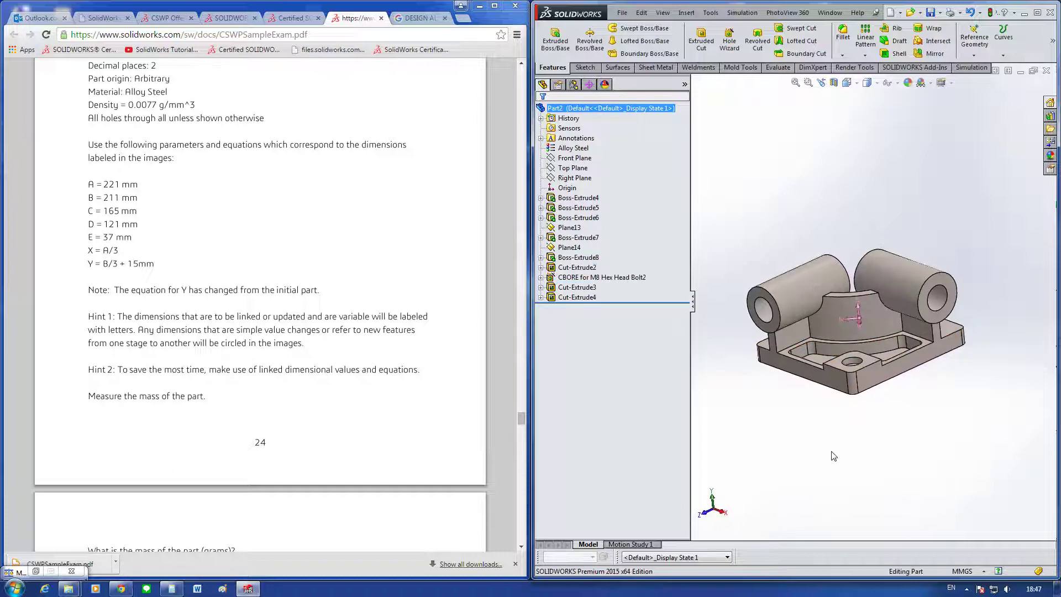
scroll(834, 453, down, 3)
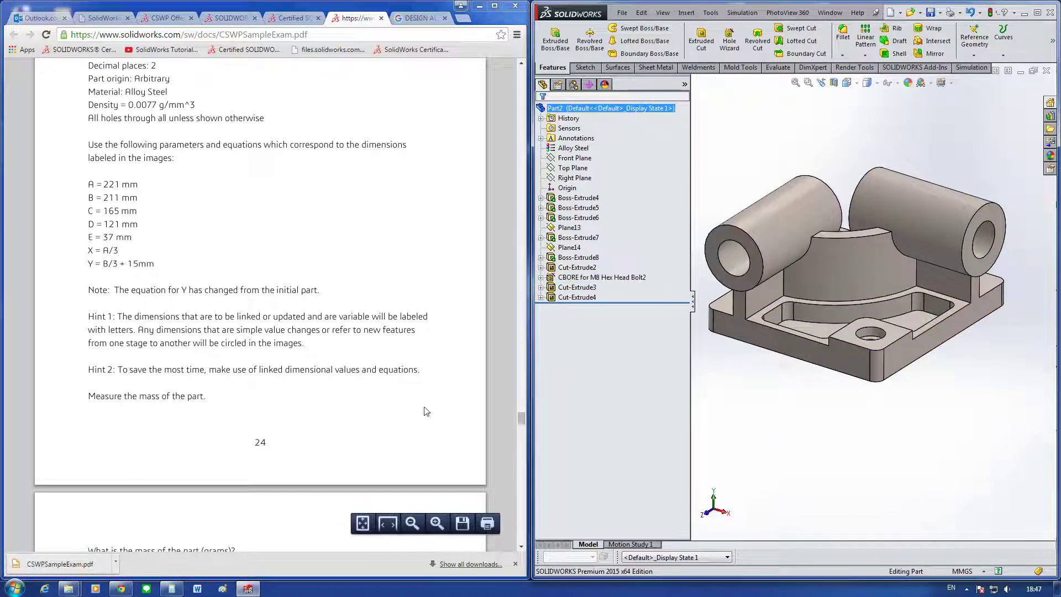
middle_drag(782, 432, 786, 418)
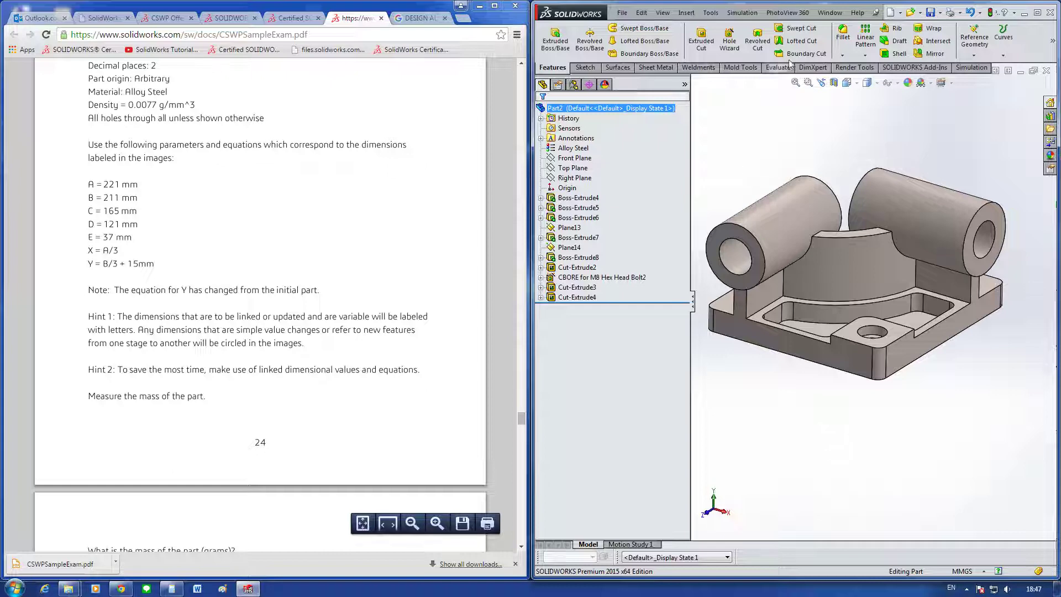
Step: Chamfer the four bore edges at both ends of the two cylinders 2 mm × 45° with full preview
click(842, 55)
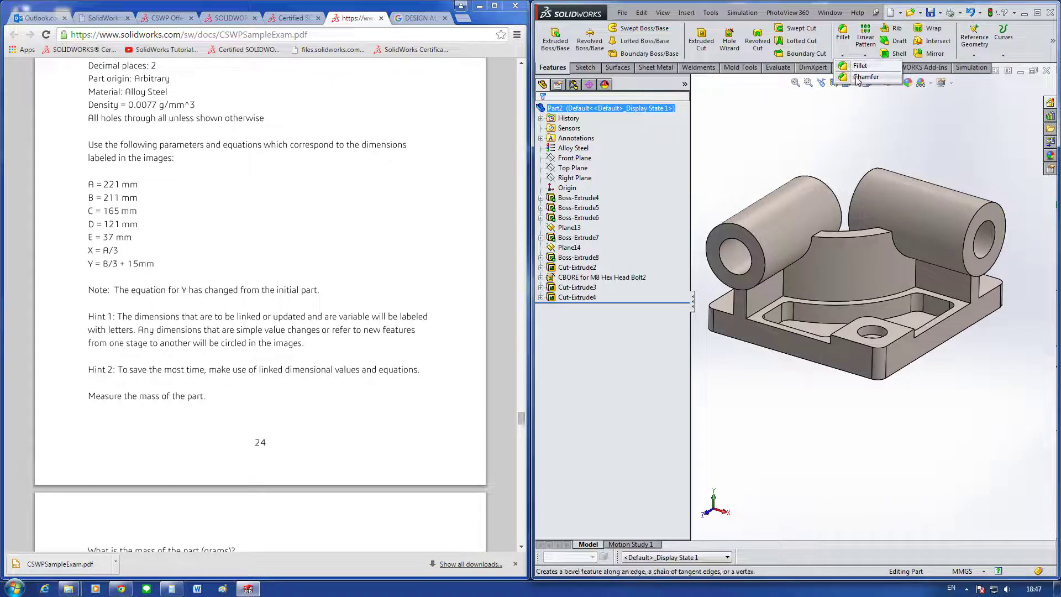
click(856, 77)
click(725, 270)
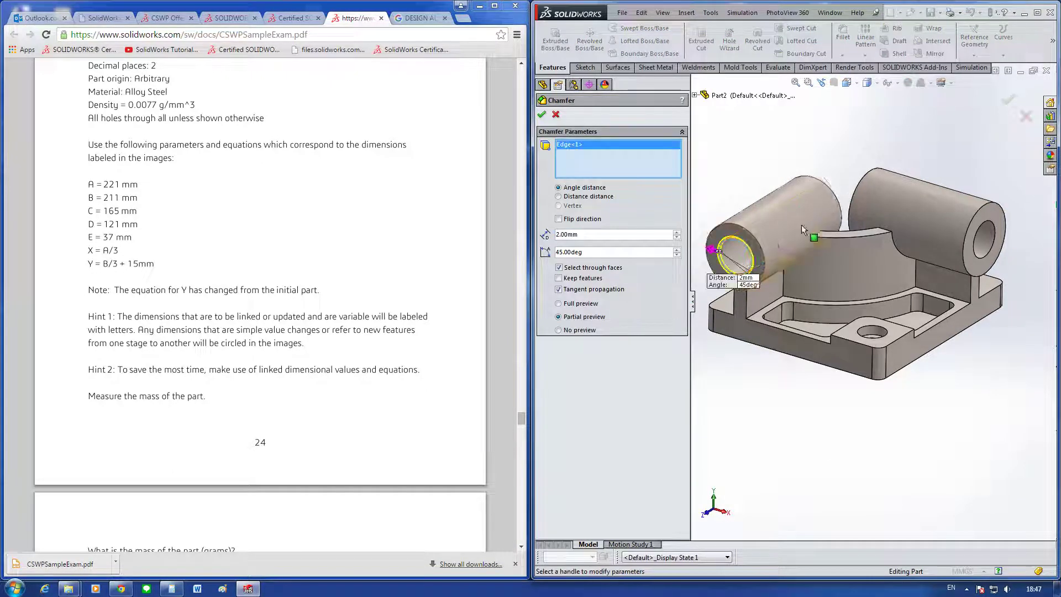
middle_drag(801, 224, 846, 189)
click(845, 189)
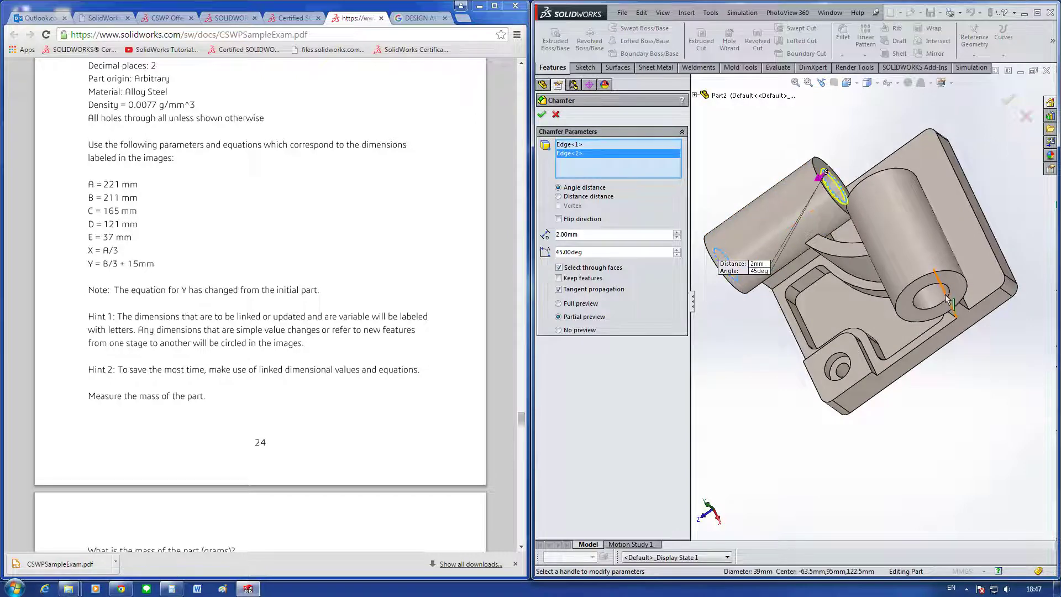
click(949, 298)
middle_drag(949, 299, 911, 247)
click(911, 247)
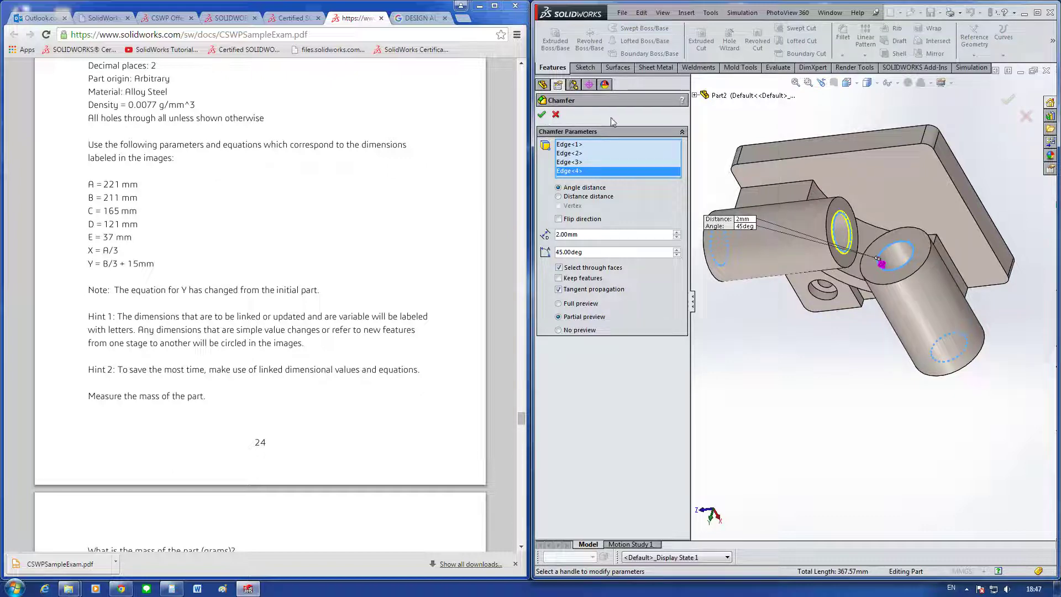
click(566, 304)
click(541, 114)
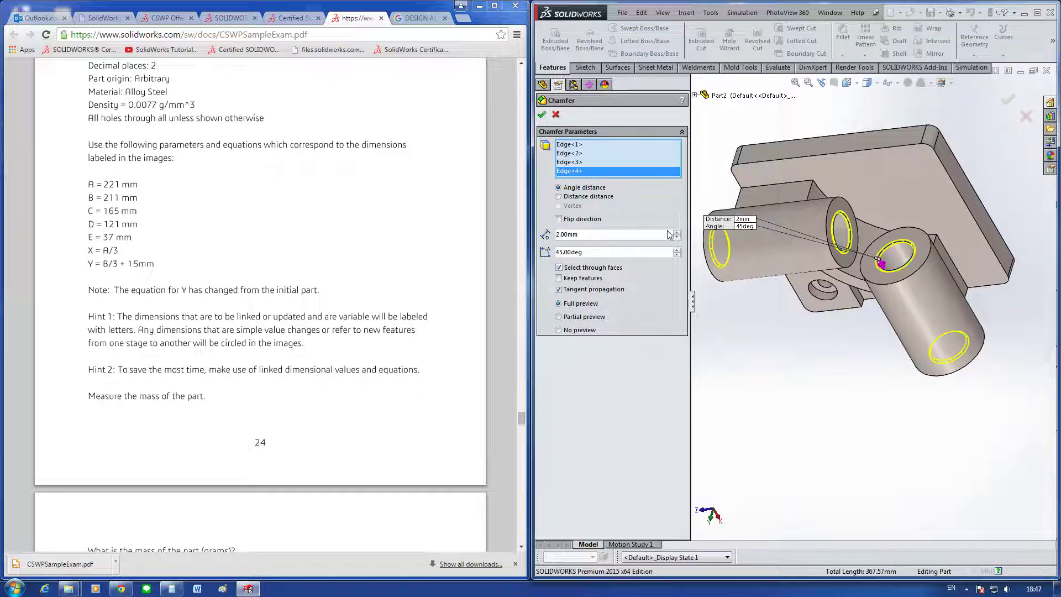
mouse_move(856, 277)
middle_down()
mouse_move(945, 319)
mouse_move(915, 400)
mouse_move(959, 374)
mouse_move(1014, 398)
mouse_move(1051, 393)
mouse_move(923, 426)
mouse_move(896, 237)
middle_up()
Step: Check Boss-Extrude8's 137 length dimension without changing it
scroll(896, 237, down, 1)
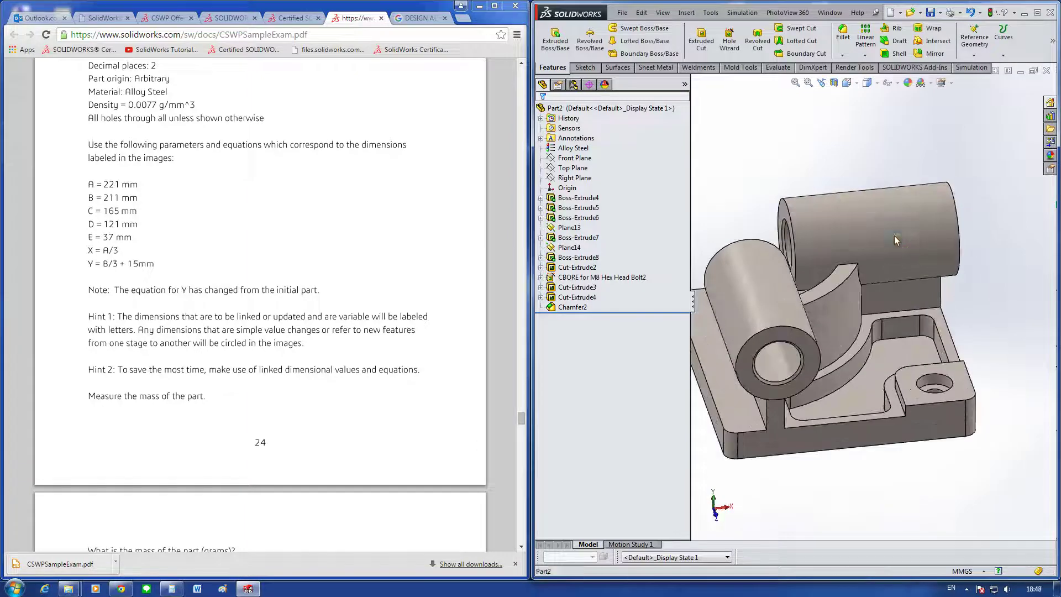
double_click(894, 235)
click(852, 168)
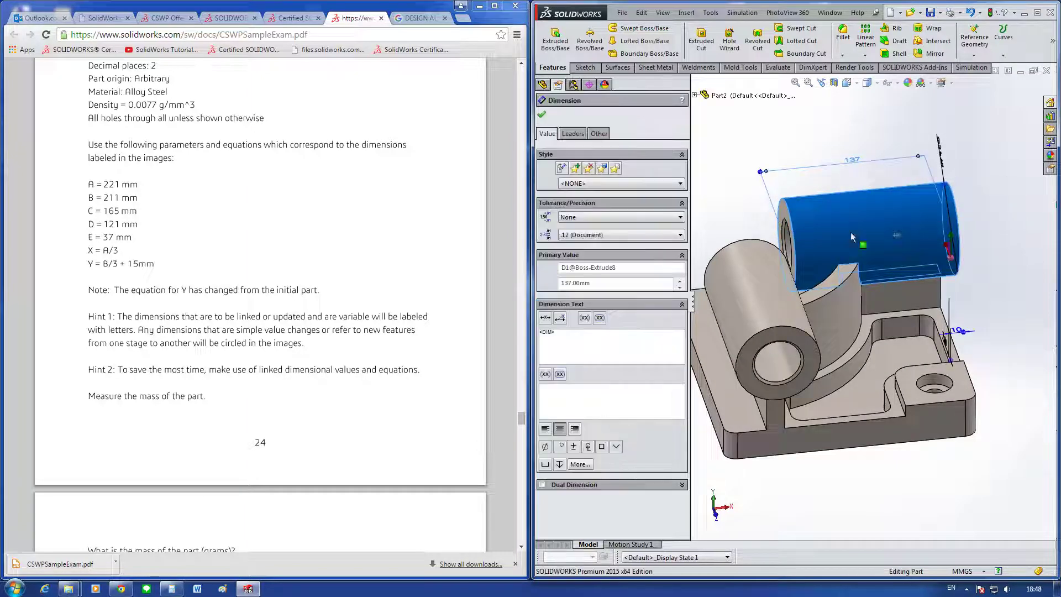
click(894, 495)
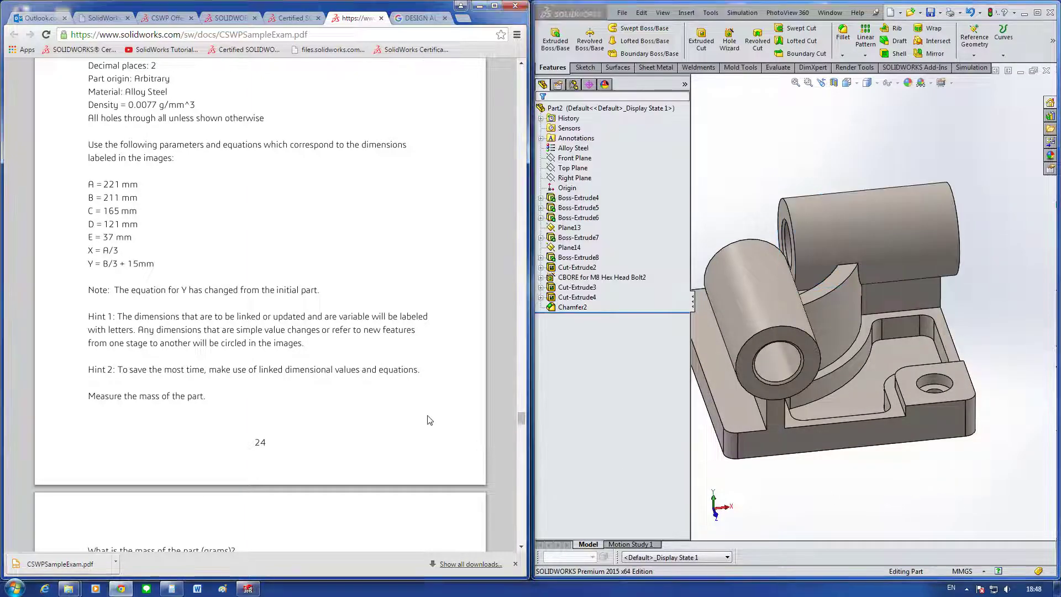
Step: Recalculate Mass Properties, read the bracket's 15631.59 g mass, and close the results
scroll(418, 412, up, 1)
scroll(867, 478, up, 3)
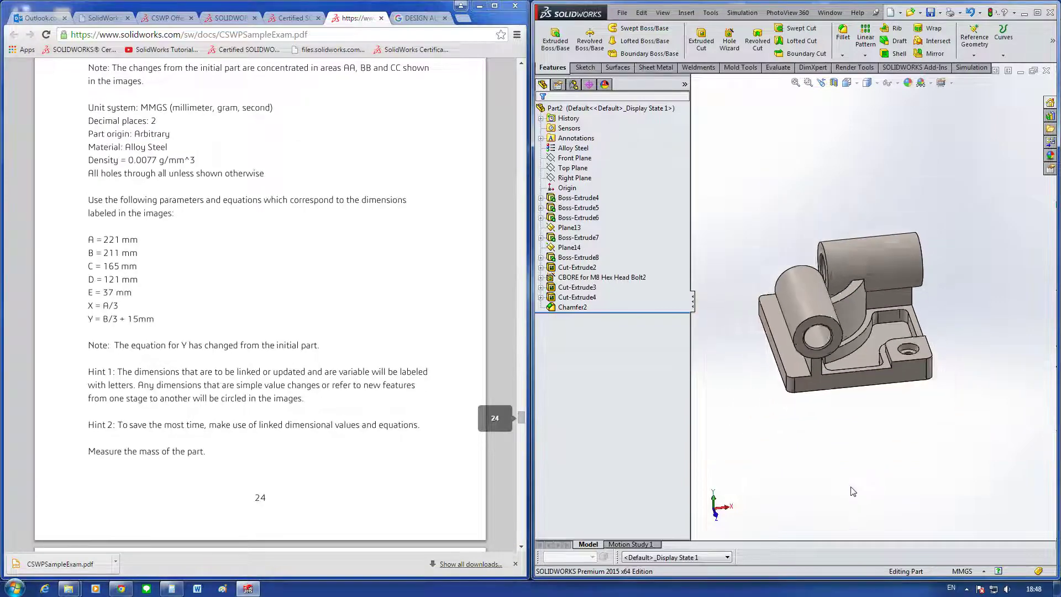
middle_drag(869, 418, 856, 326)
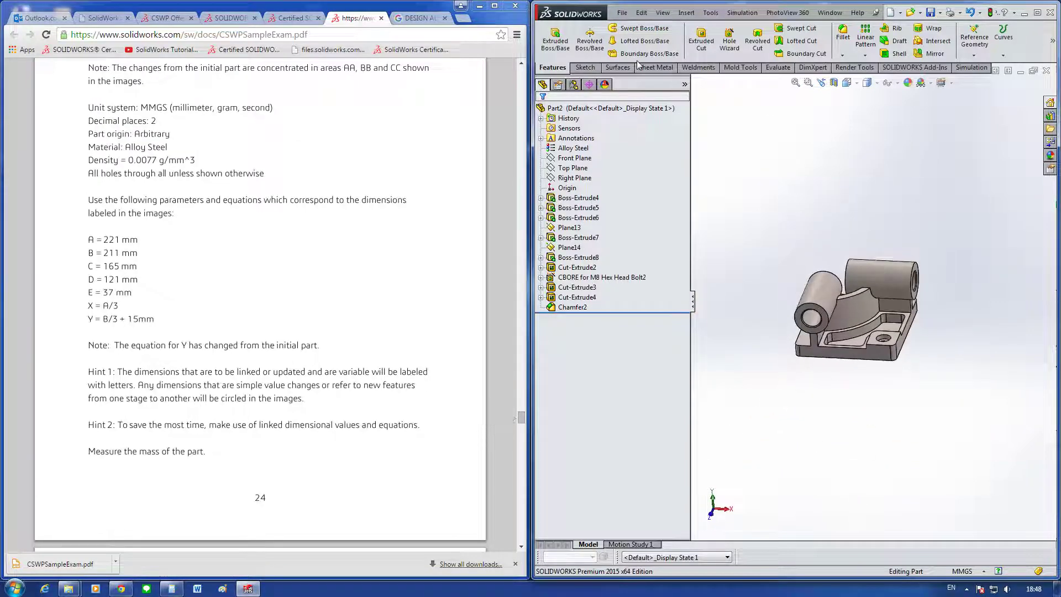
click(777, 68)
click(612, 39)
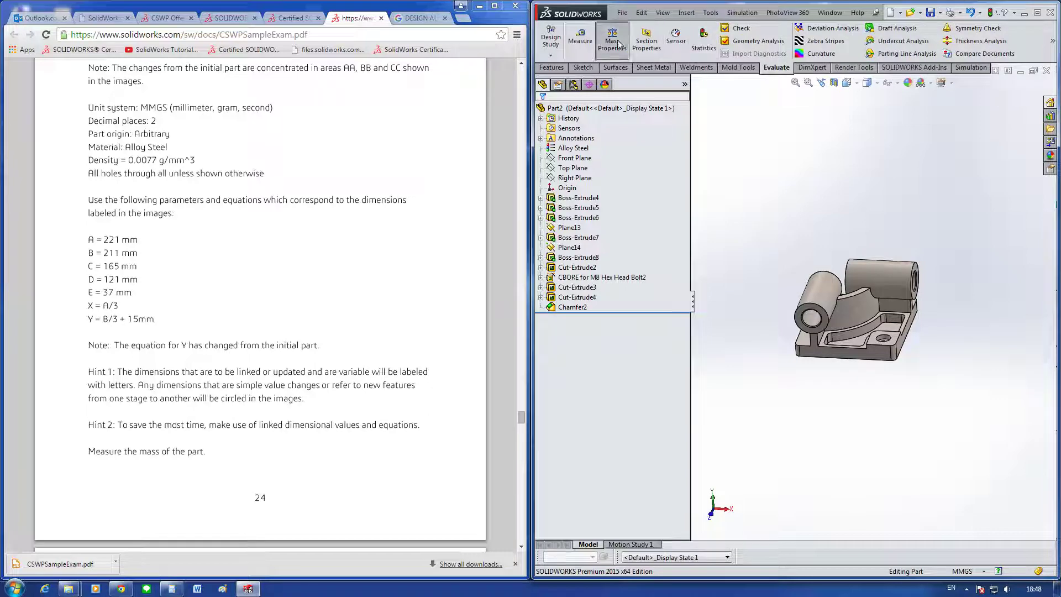
click(892, 315)
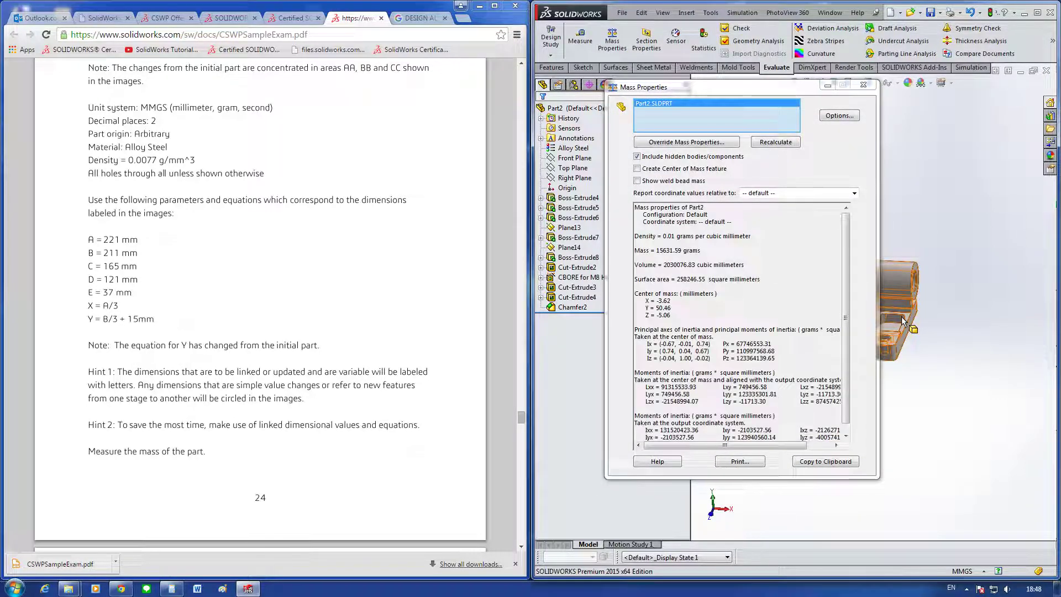
mouse_move(521, 424)
mouse_down()
mouse_move(525, 506)
mouse_move(526, 459)
mouse_up()
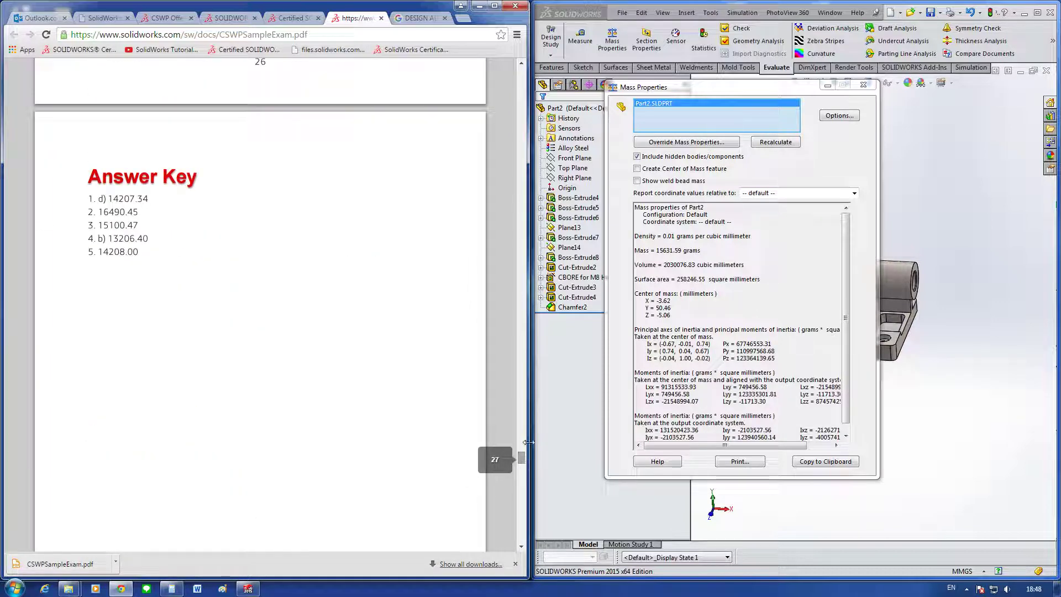
click(863, 85)
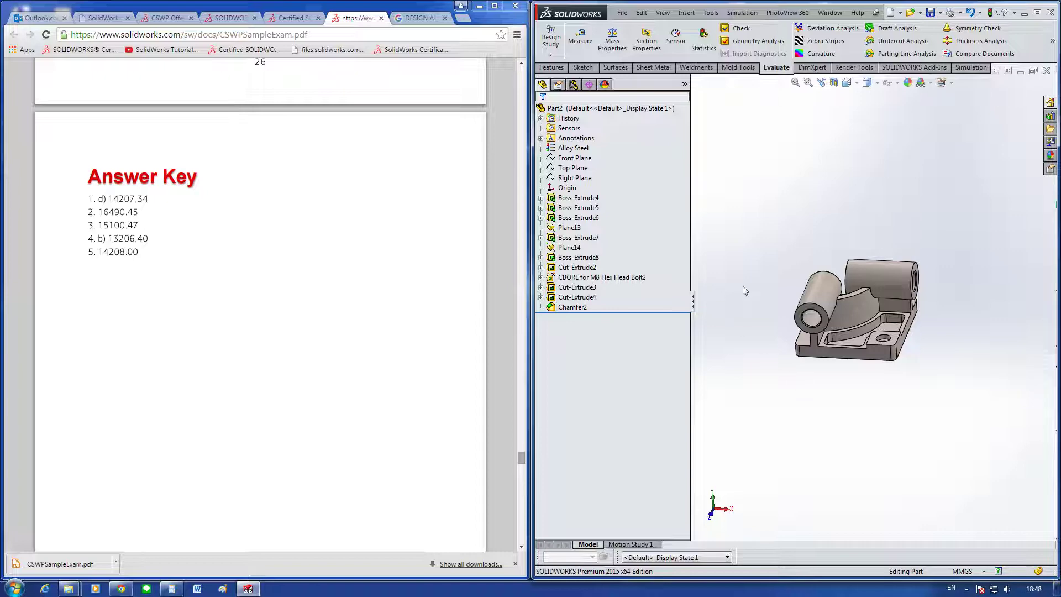
Step: Scroll the exam PDF back up to page 19's Stage 1 initial-part parameters
click(333, 210)
scroll(381, 234, up, 5)
scroll(398, 256, up, 10)
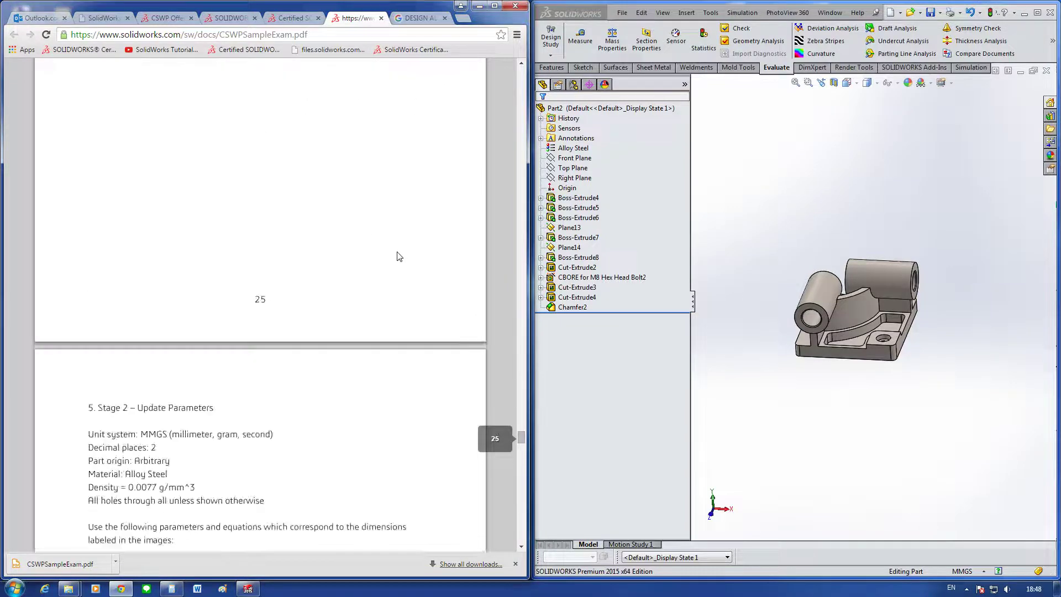
scroll(400, 255, up, 2)
scroll(400, 253, up, 6)
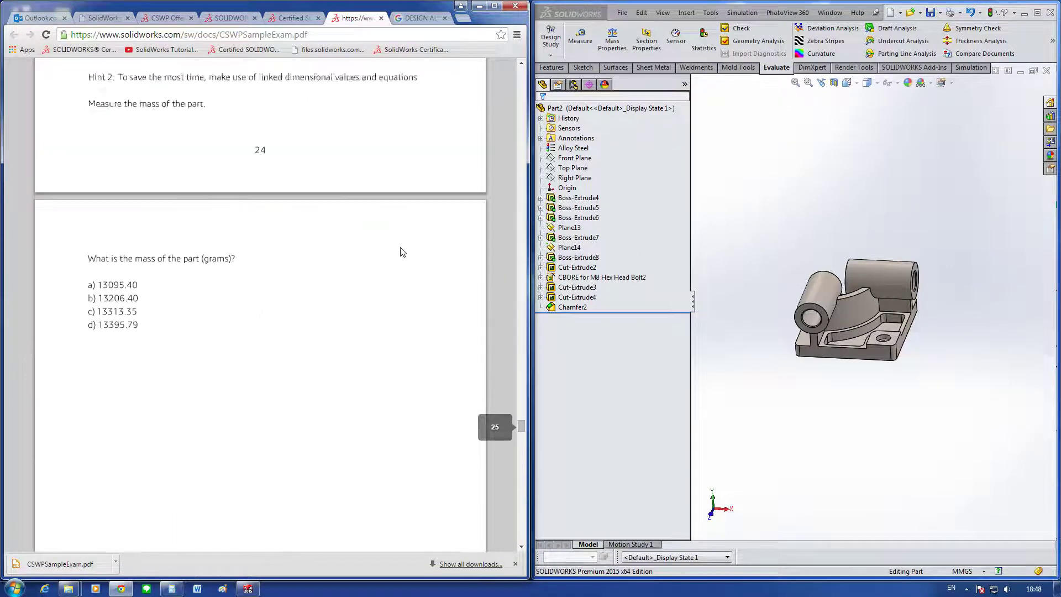
scroll(401, 251, up, 10)
scroll(420, 288, up, 9)
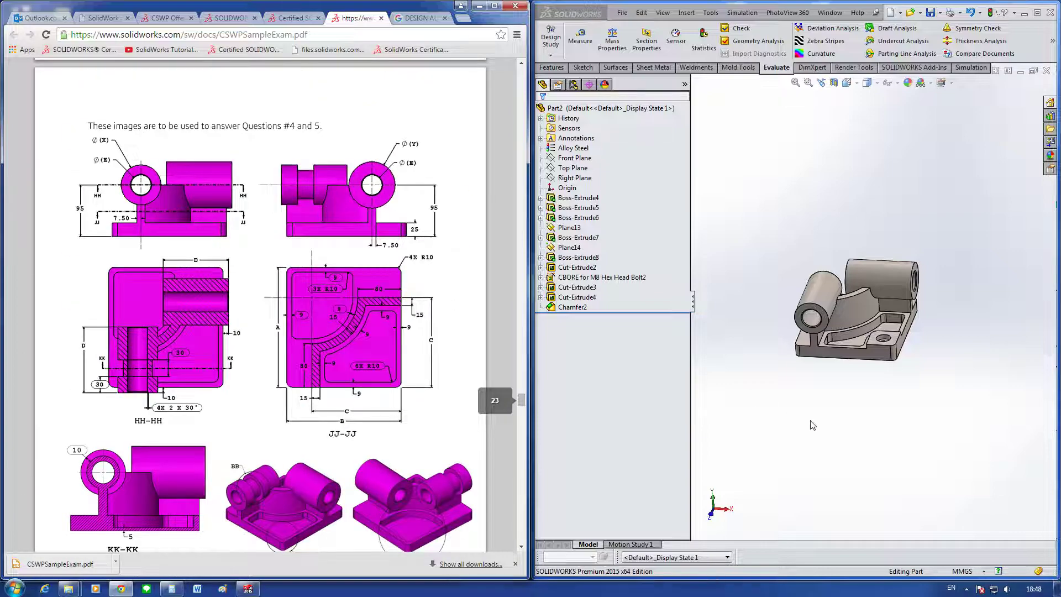
mouse_move(812, 425)
middle_down()
mouse_move(890, 398)
mouse_move(815, 442)
middle_up()
scroll(477, 319, up, 3)
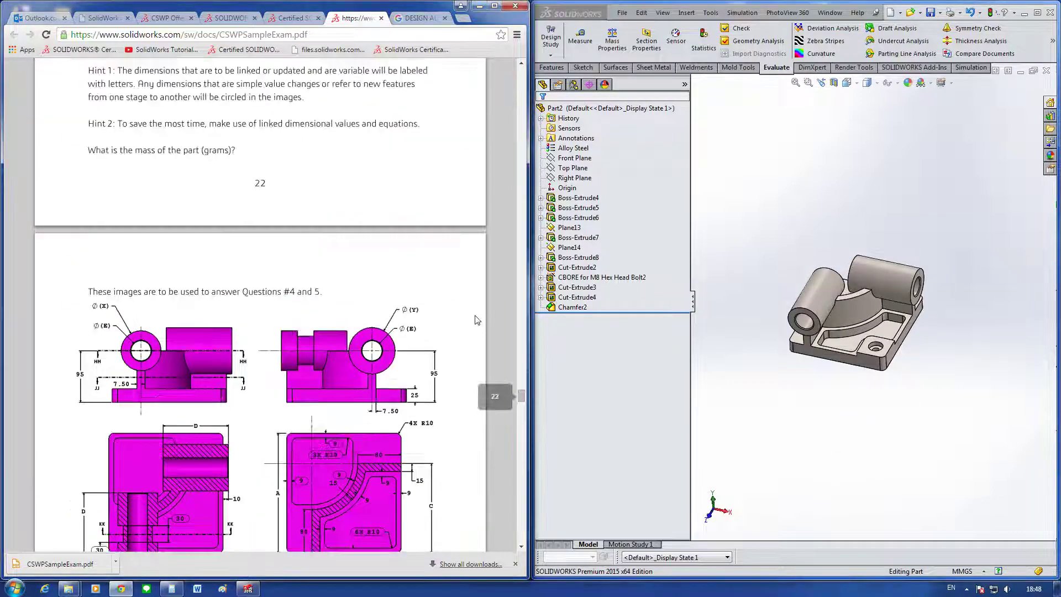
scroll(477, 320, up, 6)
scroll(476, 320, up, 2)
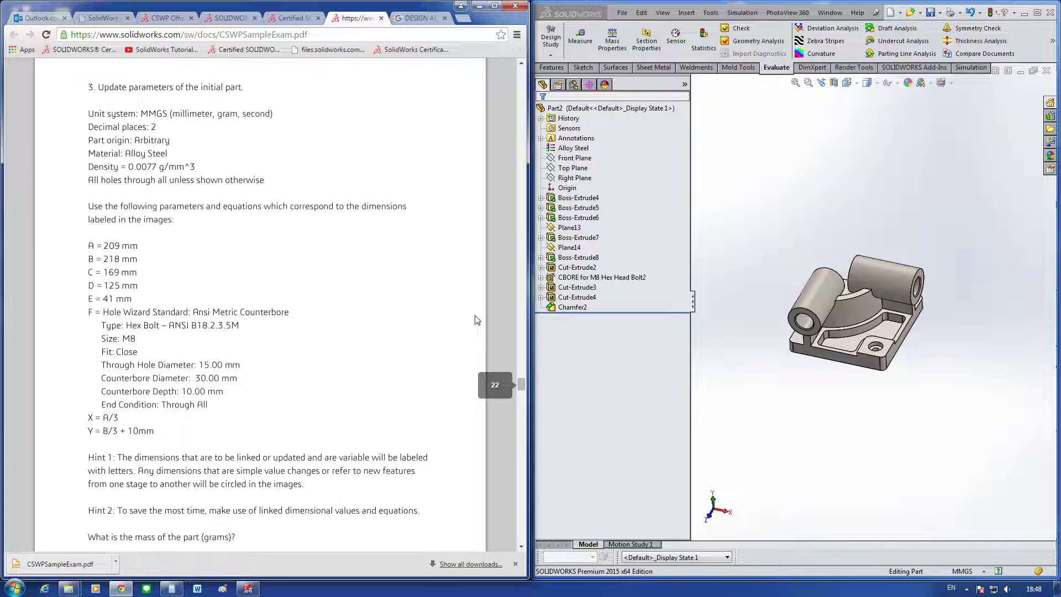
scroll(476, 319, up, 4)
scroll(476, 319, up, 6)
scroll(476, 320, up, 2)
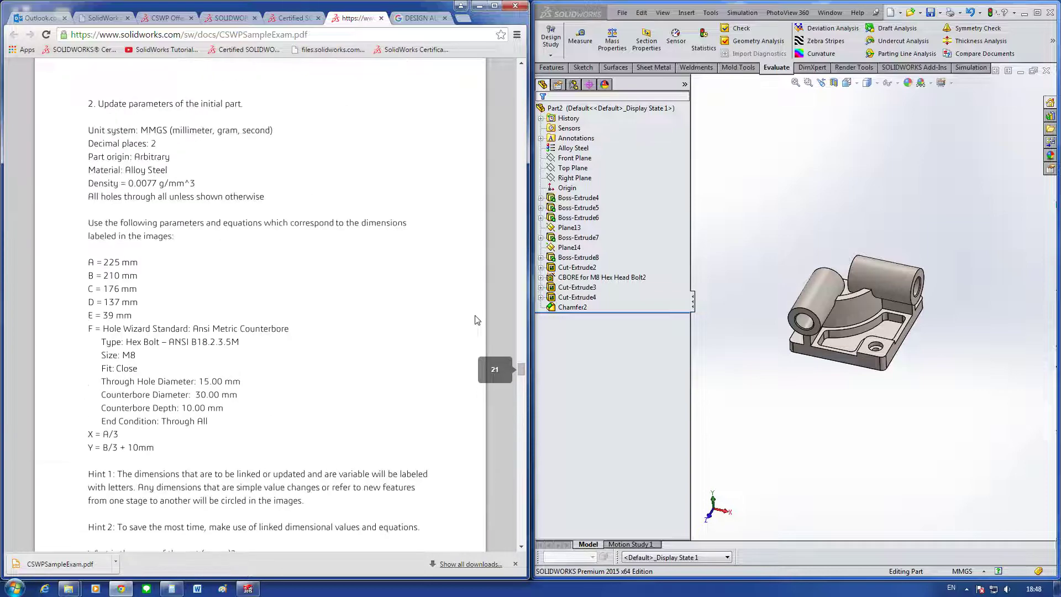
scroll(476, 319, up, 6)
scroll(476, 319, up, 8)
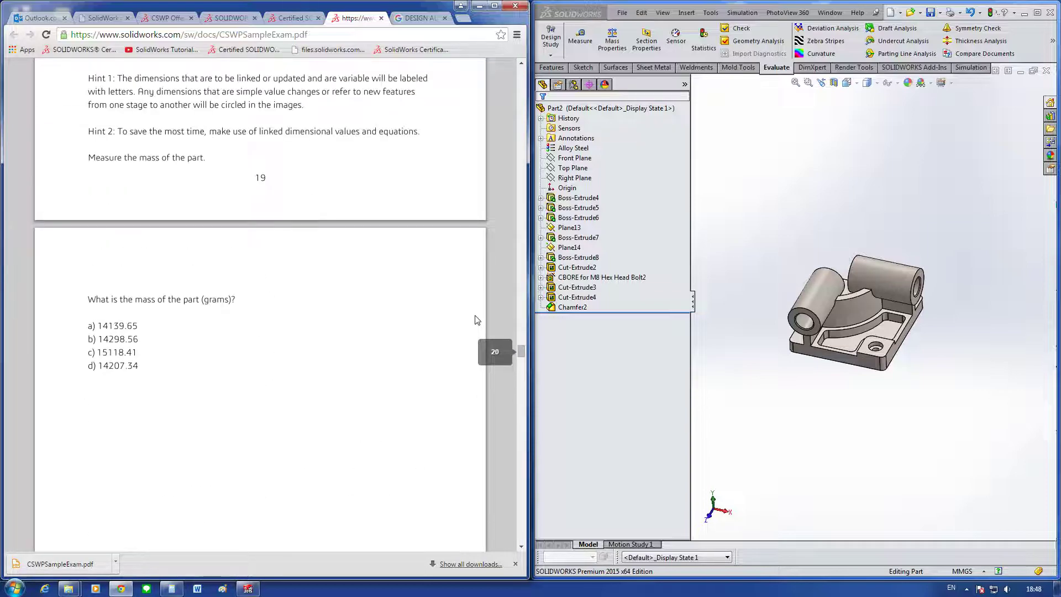
scroll(476, 320, up, 5)
scroll(476, 319, up, 2)
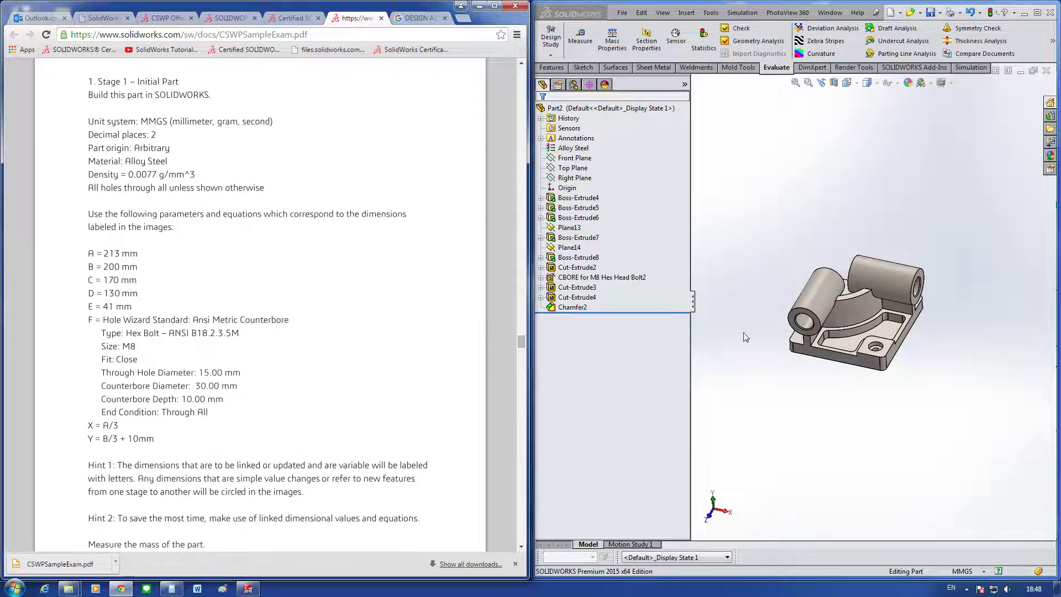
Step: Return to the SOLIDWORKS model window
click(795, 393)
scroll(796, 390, down, 2)
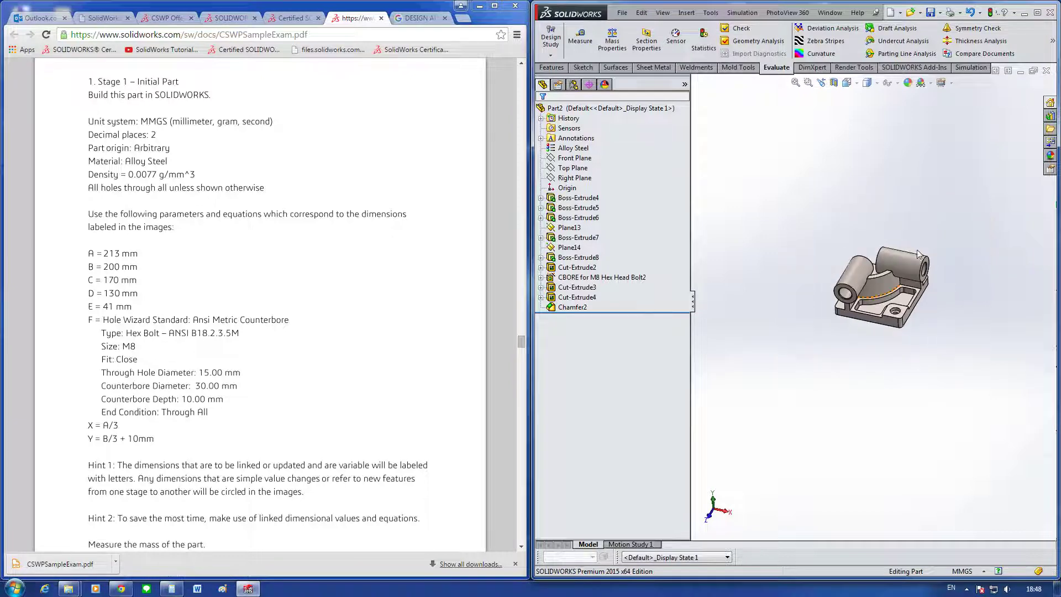
scroll(876, 394, up, 2)
Step: Close SOLIDWORKS, answering the save-modified-documents prompt, then close Chrome
click(1049, 12)
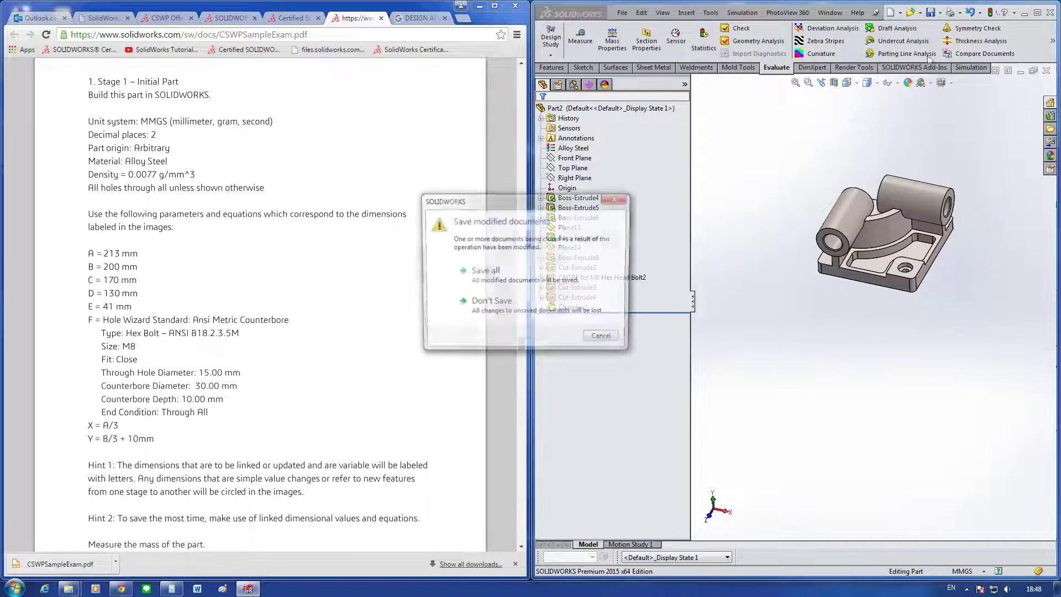
click(475, 297)
click(518, 8)
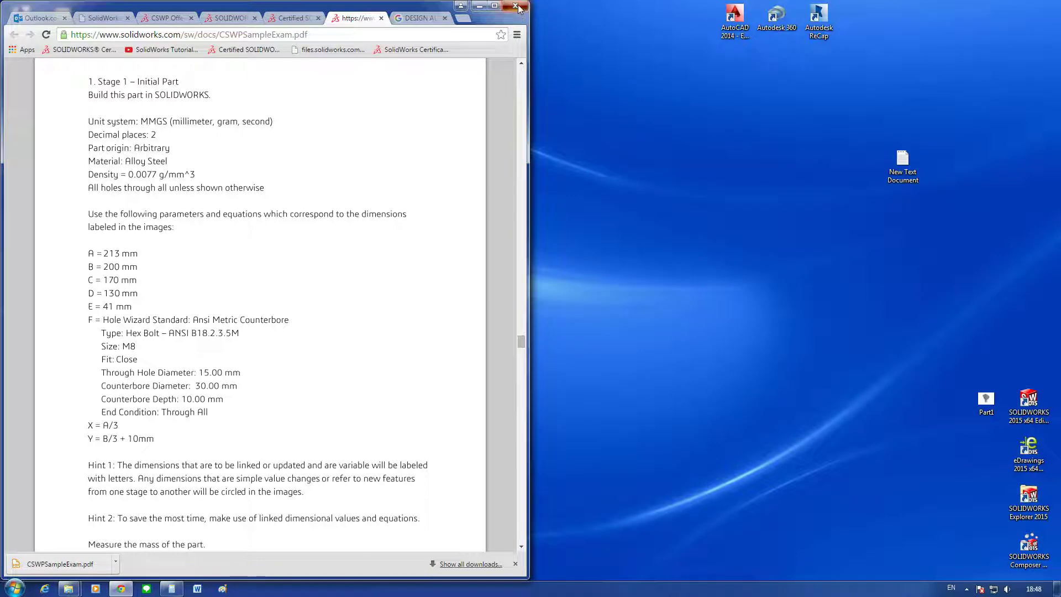
click(21, 20)
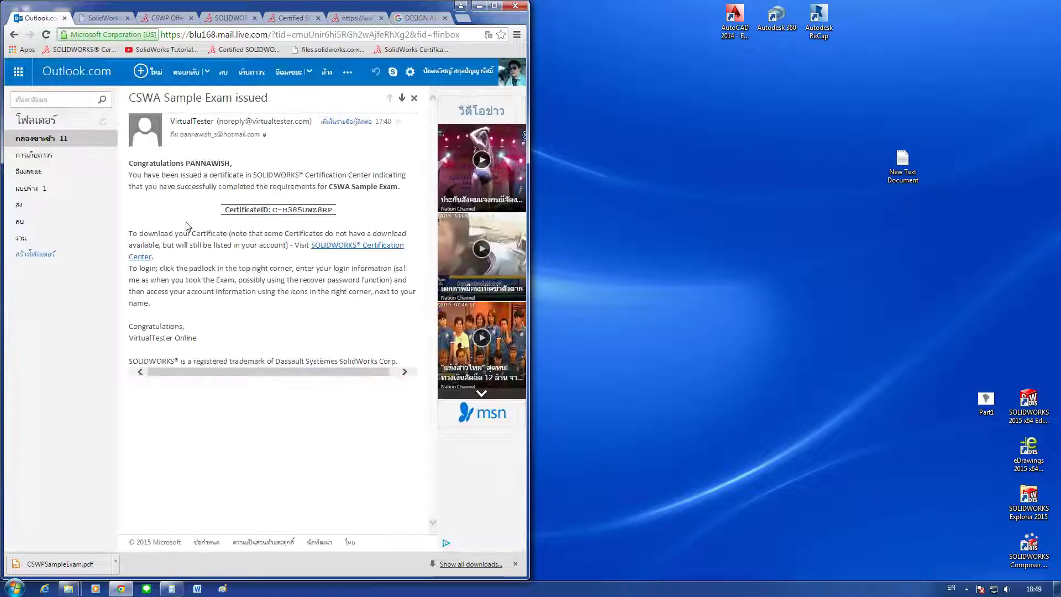
click(515, 7)
Step: Close all File Explorer windows and shut down the computer
right_click(68, 589)
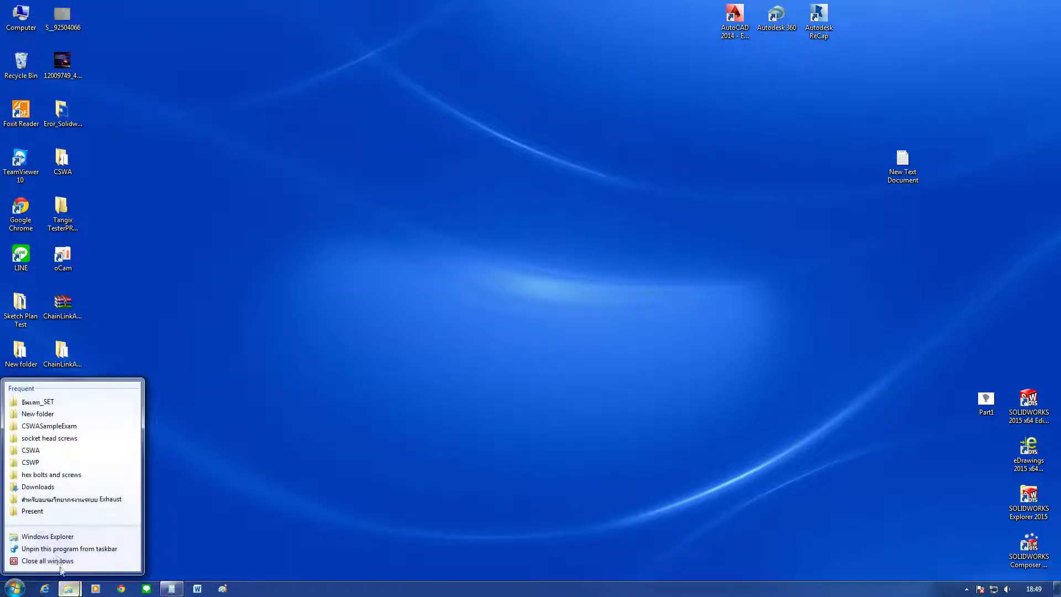
click(15, 587)
click(170, 586)
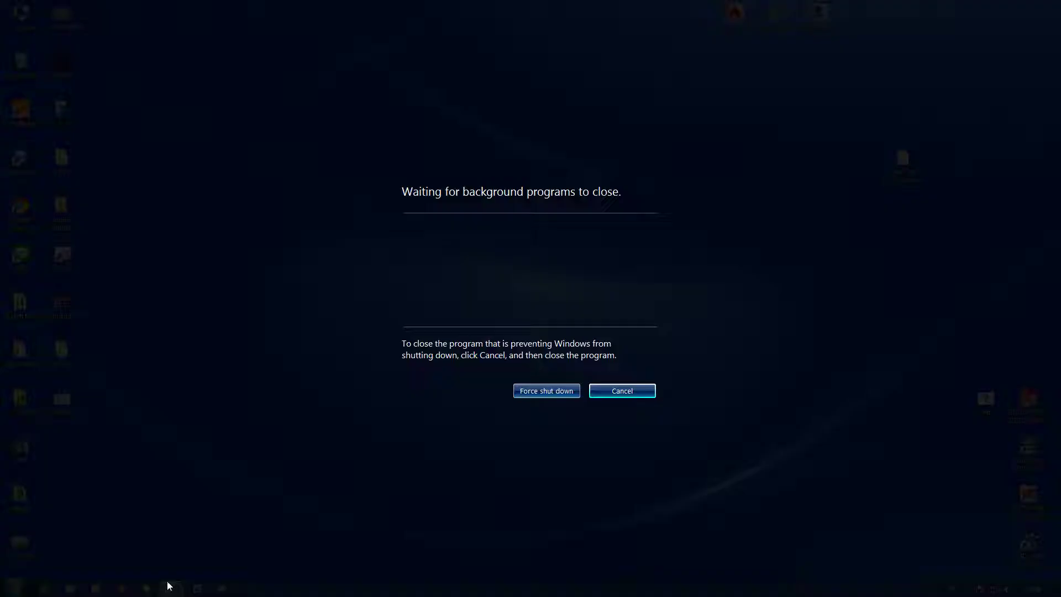